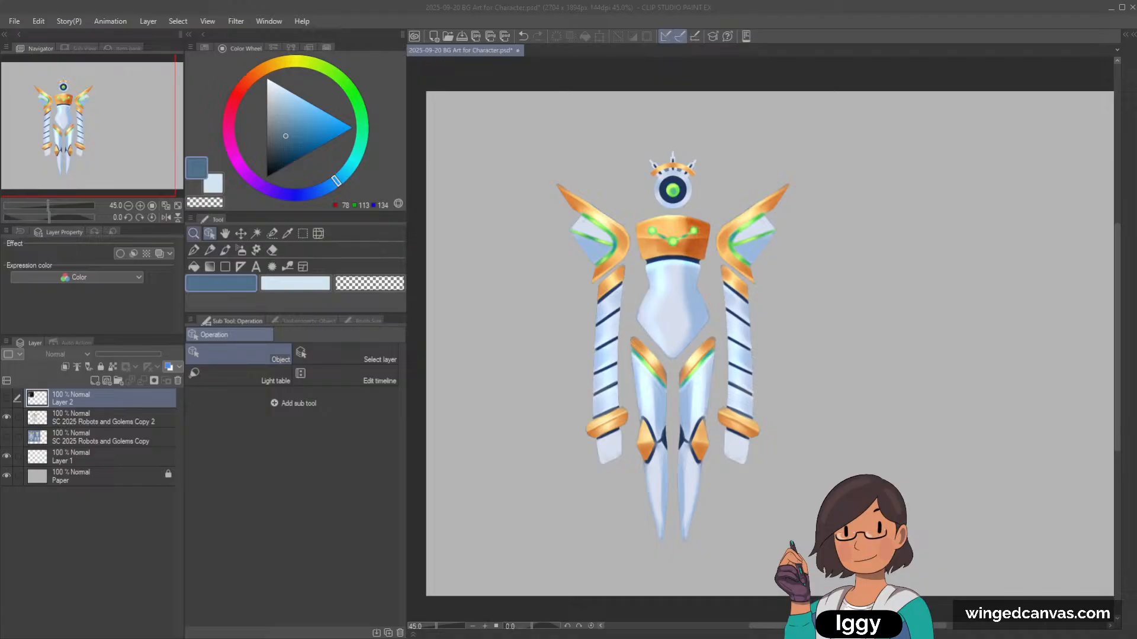
Step: Move the robot character artwork over to the right half of the canvas
{"action": "left_click", "coordinate": [193, 233]}
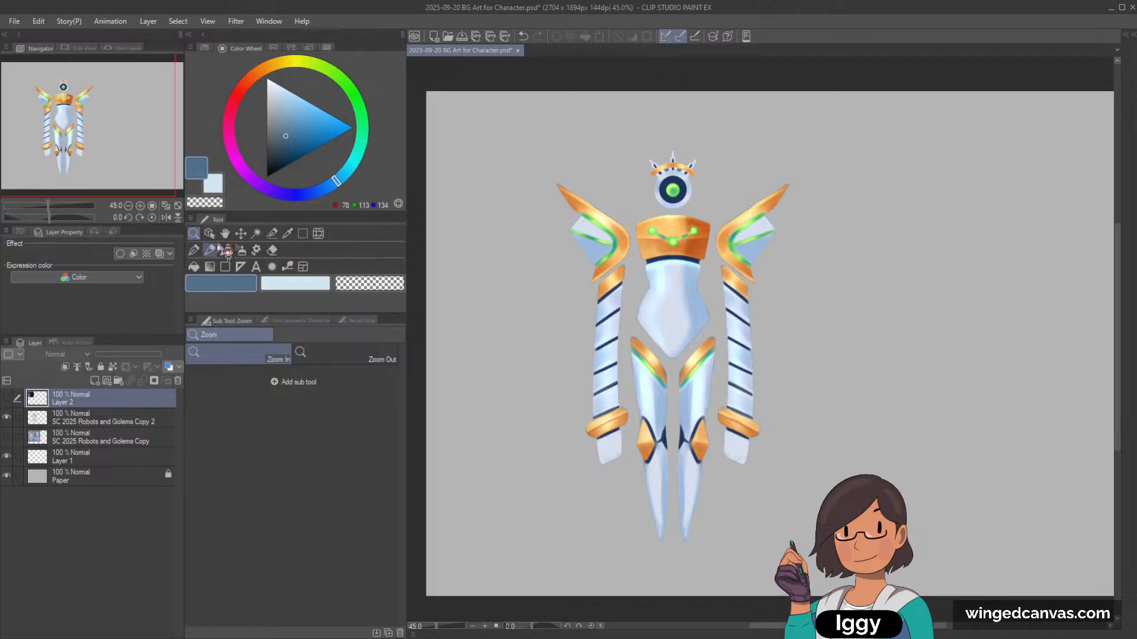
{"action": "left_click", "coordinate": [210, 233]}
{"action": "left_click_drag", "start_coordinate": [668, 294], "coordinate": [684, 318]}
{"action": "scroll", "coordinate": [725, 267], "scroll_direction": "down", "scroll_amount": 1}
{"action": "left_click_drag", "start_coordinate": [130, 151], "coordinate": [134, 167]}
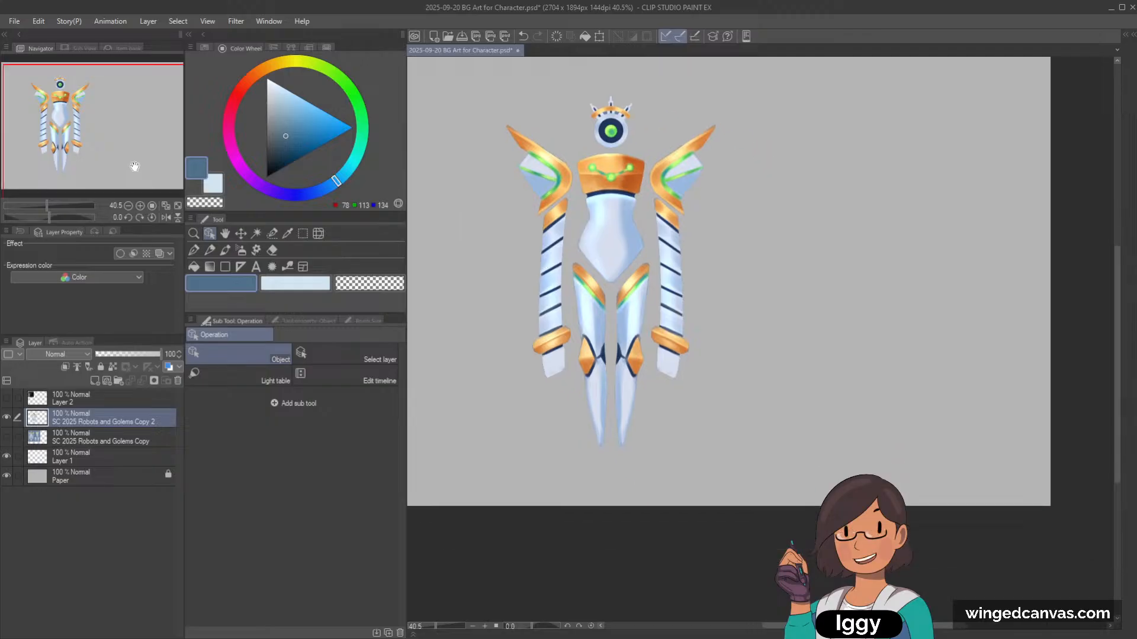
{"action": "left_click_drag", "start_coordinate": [620, 258], "coordinate": [614, 253]}
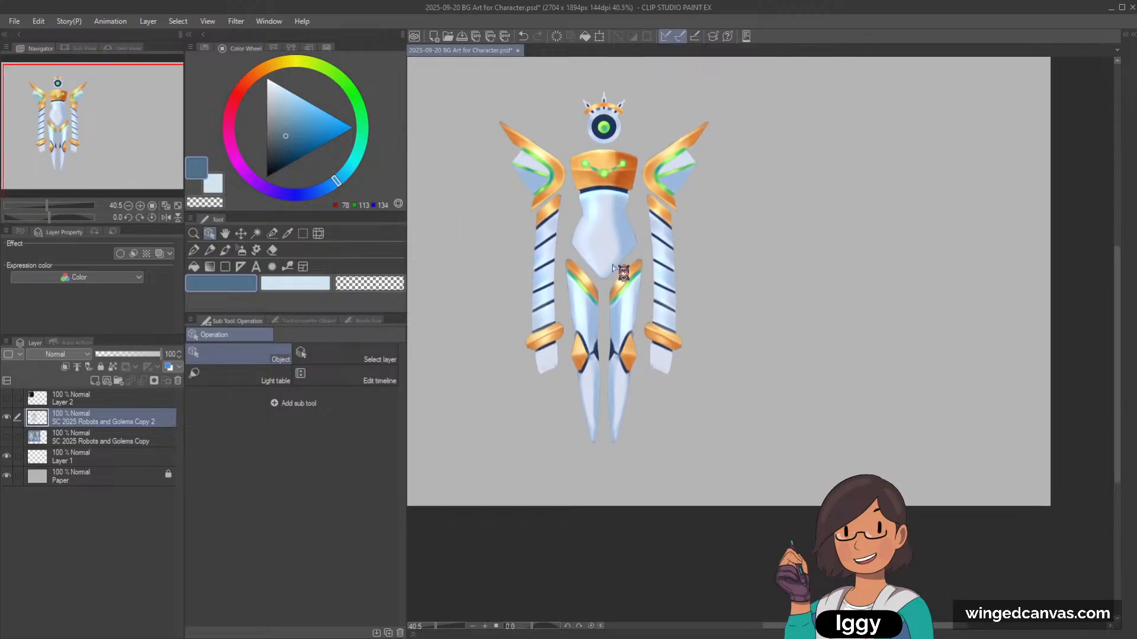
{"action": "mouse_move", "coordinate": [621, 258]}
{"action": "left_mouse_down"}
{"action": "mouse_move", "coordinate": [606, 254]}
{"action": "mouse_move", "coordinate": [606, 232]}
{"action": "mouse_move", "coordinate": [614, 243]}
{"action": "left_mouse_up"}
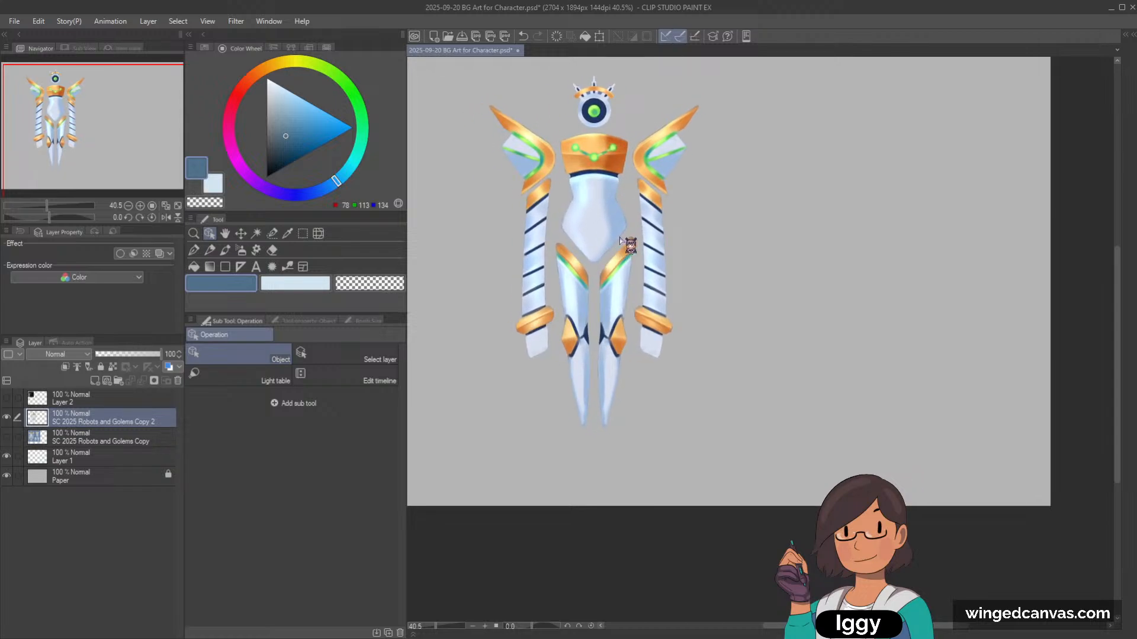
{"action": "scroll", "coordinate": [623, 230], "scroll_direction": "down", "scroll_amount": 1}
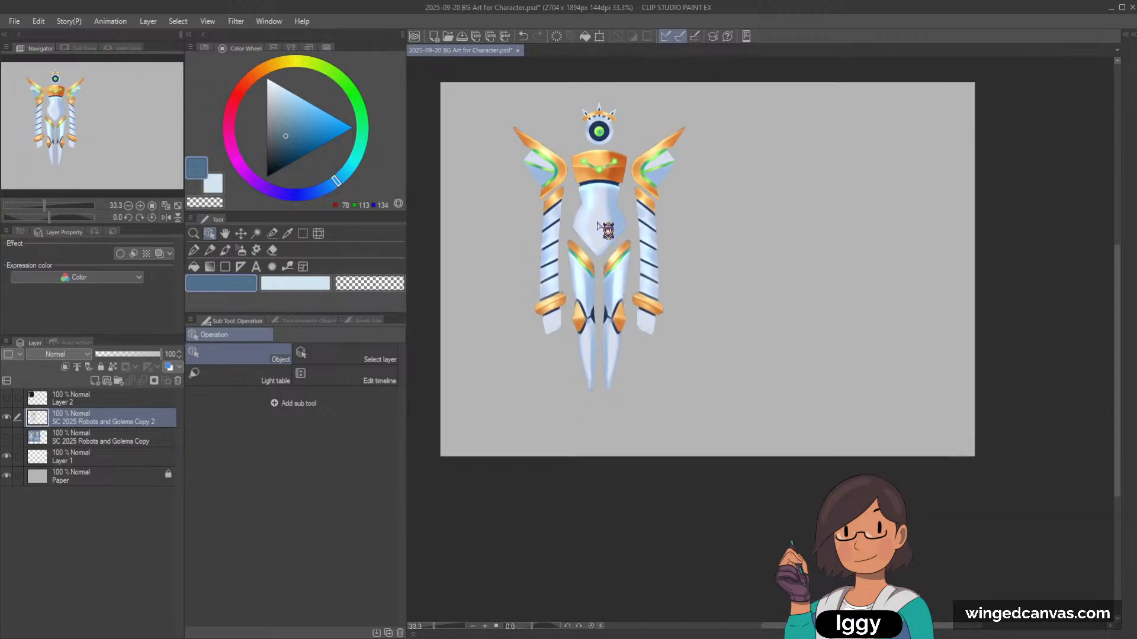
{"action": "left_click_drag", "start_coordinate": [599, 230], "coordinate": [746, 230]}
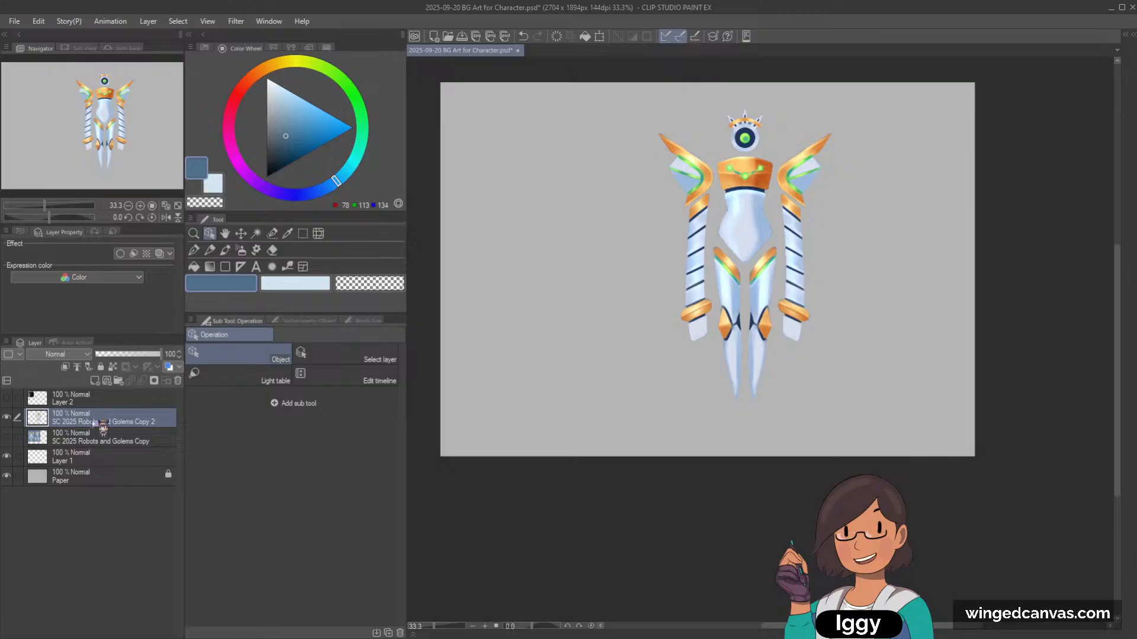
Step: Add a new layer above the robot artwork and set up the Lighter pencil with black
{"action": "left_click", "coordinate": [95, 381]}
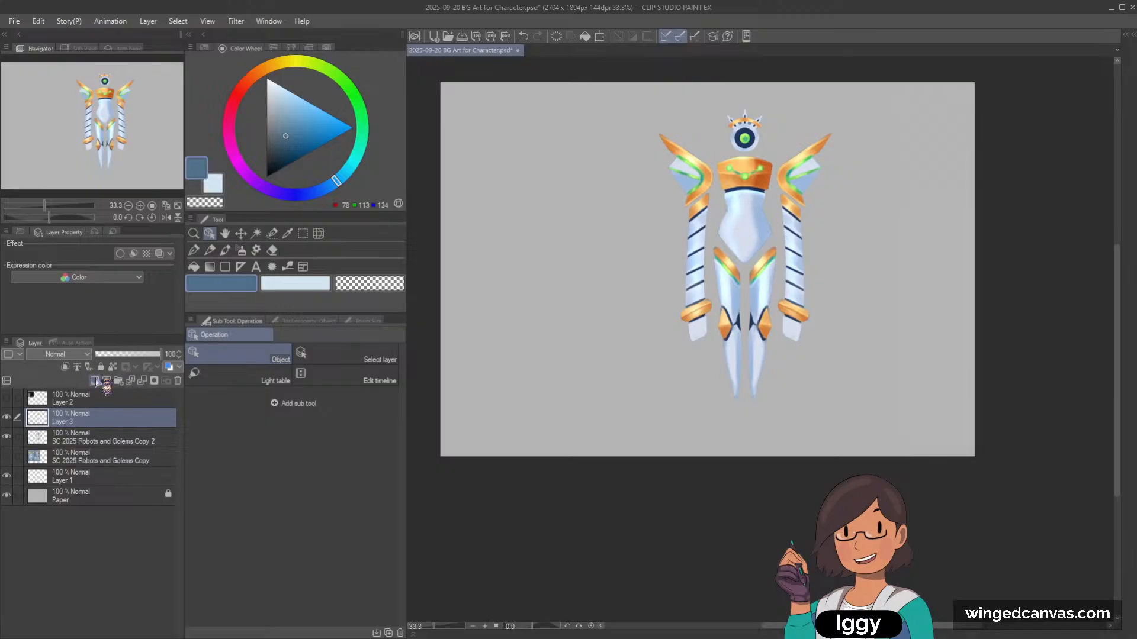
{"action": "left_click", "coordinate": [210, 249]}
{"action": "left_click", "coordinate": [267, 176]}
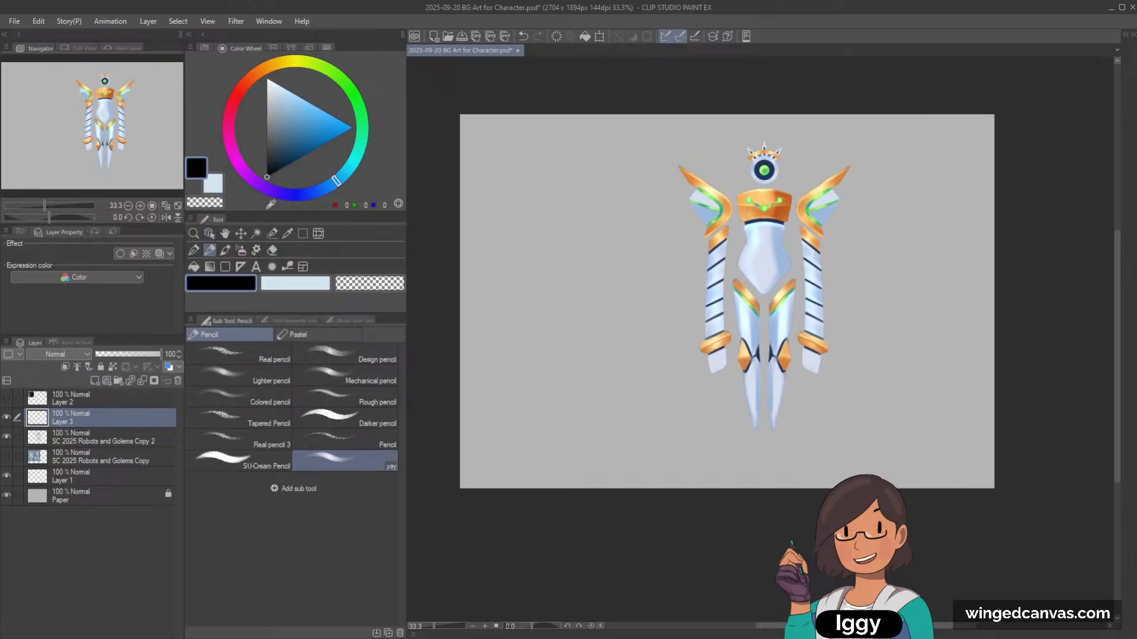
{"action": "scroll", "coordinate": [455, 145], "scroll_direction": "up", "scroll_amount": 1}
{"action": "scroll", "coordinate": [456, 145], "scroll_direction": "up", "scroll_amount": 1}
{"action": "left_click_drag", "start_coordinate": [454, 122], "coordinate": [453, 225]}
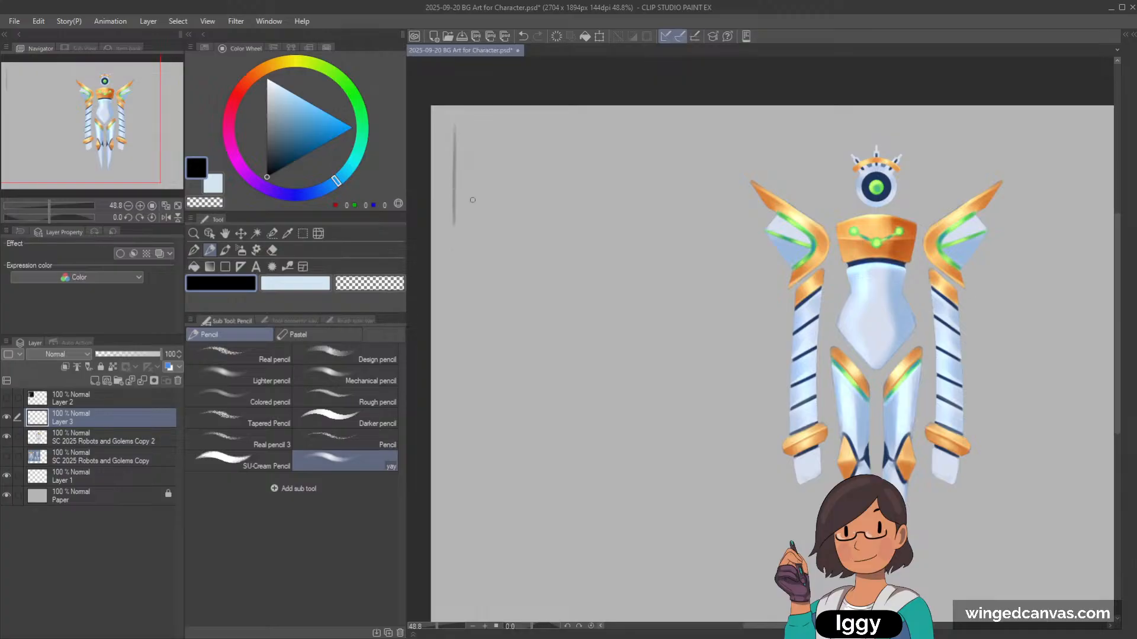
{"action": "left_click", "coordinate": [268, 378]}
{"action": "key", "text": "ctrl+z"}
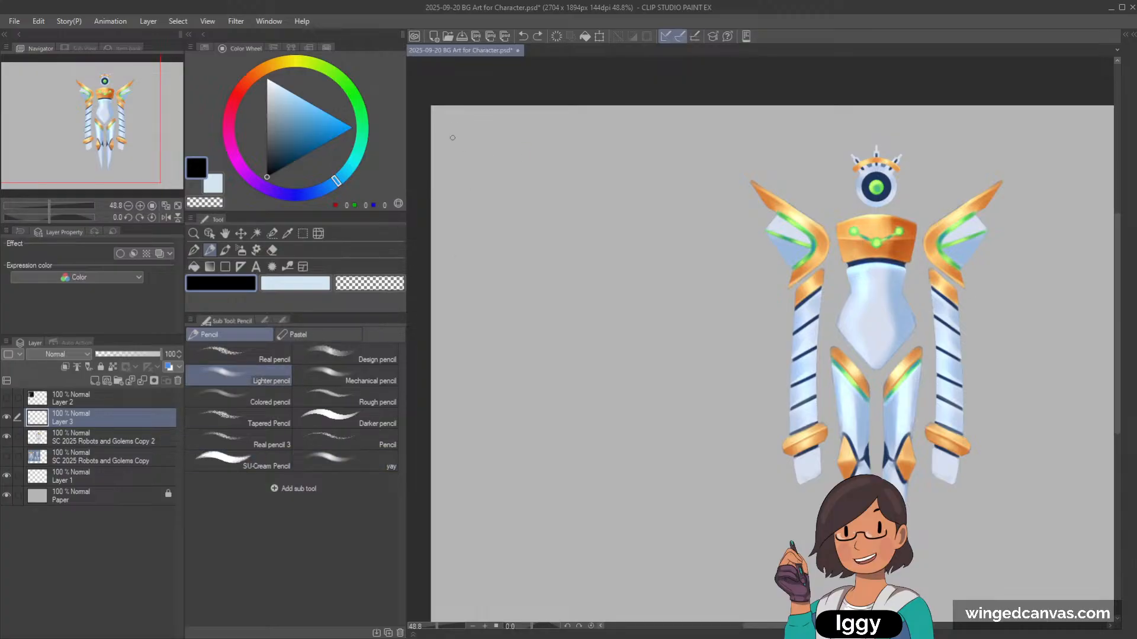
Step: Sketch a rough rectangular thumbnail frame in the upper-left corner of the canvas
{"action": "left_click_drag", "start_coordinate": [457, 145], "coordinate": [458, 234]}
{"action": "mouse_move", "coordinate": [483, 132]}
{"action": "left_mouse_down"}
{"action": "mouse_move", "coordinate": [609, 130]}
{"action": "mouse_move", "coordinate": [591, 127]}
{"action": "left_mouse_up"}
{"action": "key", "text": "ctrl+z"}
{"action": "key", "text": "ctrl+z"}
{"action": "left_click_drag", "start_coordinate": [512, 137], "coordinate": [596, 132]}
{"action": "left_click_drag", "start_coordinate": [472, 131], "coordinate": [560, 131]}
{"action": "left_click_drag", "start_coordinate": [627, 194], "coordinate": [624, 243]}
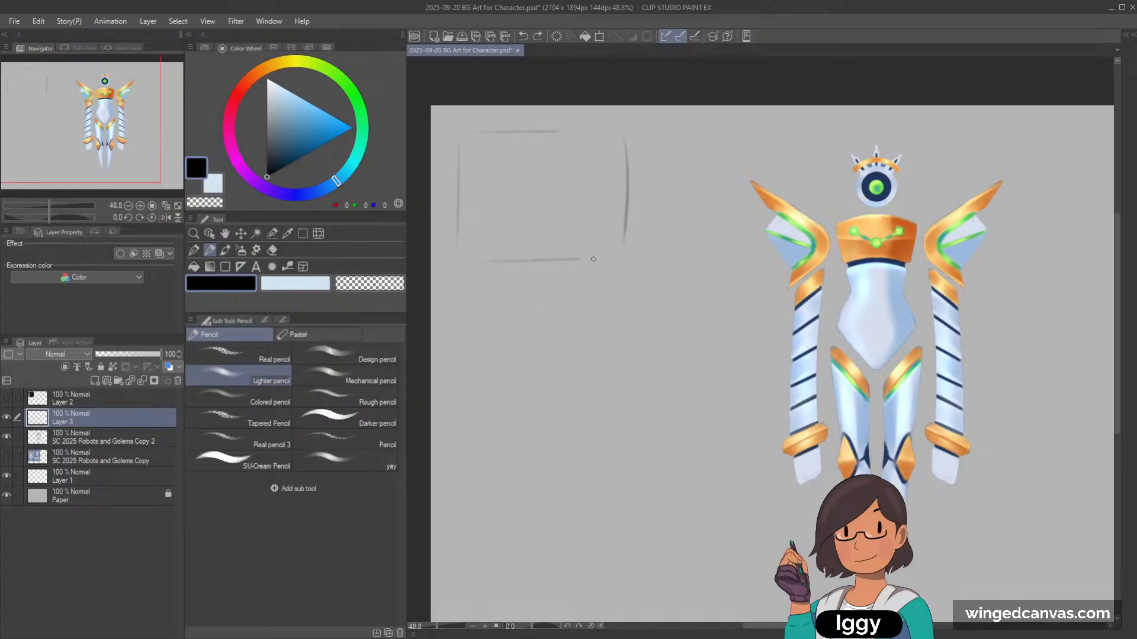
{"action": "key", "text": "ctrl+z"}
{"action": "left_click_drag", "start_coordinate": [493, 260], "coordinate": [601, 270]}
{"action": "left_click_drag", "start_coordinate": [455, 155], "coordinate": [448, 254]}
{"action": "mouse_move", "coordinate": [473, 131]}
{"action": "left_mouse_down"}
{"action": "mouse_move", "coordinate": [621, 127]}
{"action": "mouse_move", "coordinate": [620, 266]}
{"action": "left_mouse_up"}
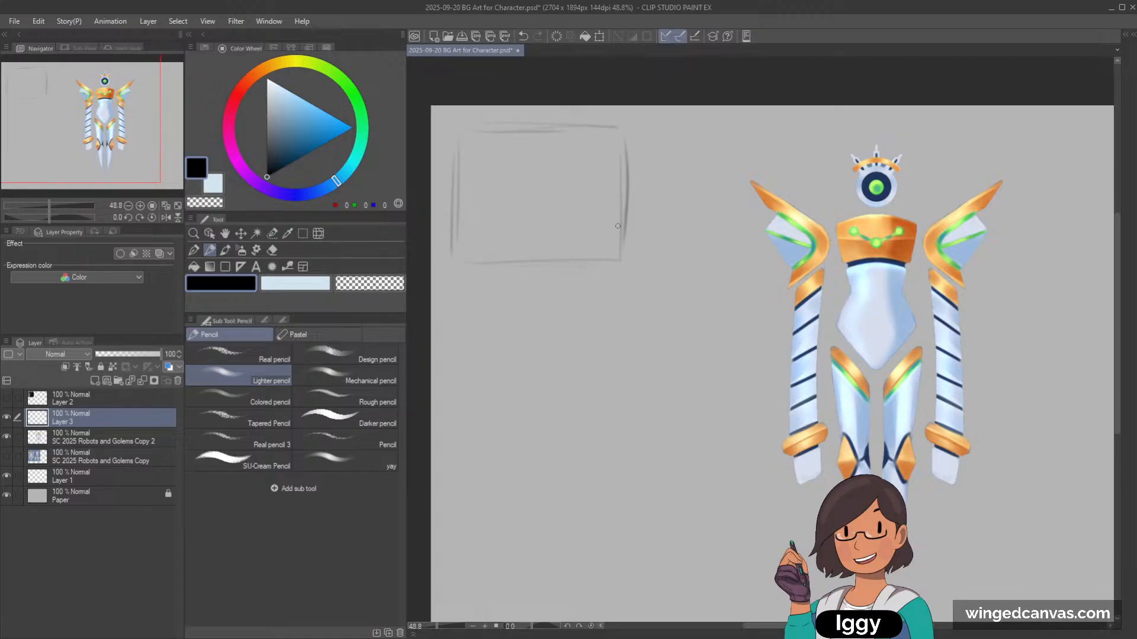
Step: Sketch a simplified robot figure inside the thumbnail frame, with a round head, torso, legs and long arms
{"action": "scroll", "coordinate": [521, 137], "scroll_direction": "up", "scroll_amount": 1}
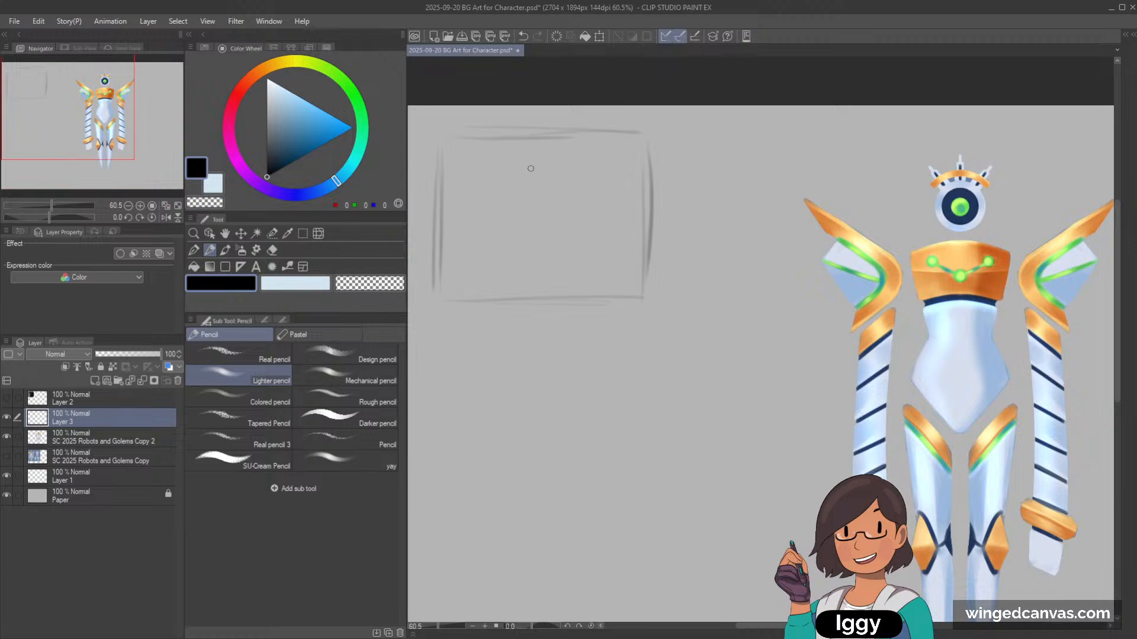
{"action": "scroll", "coordinate": [530, 168], "scroll_direction": "up", "scroll_amount": 1}
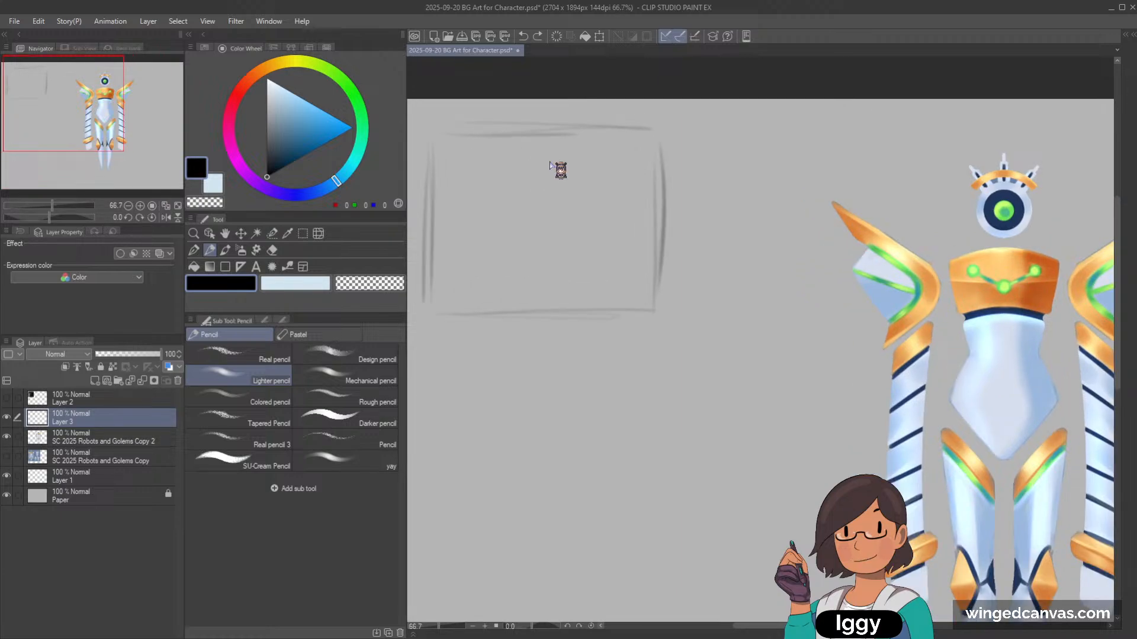
{"action": "mouse_move", "coordinate": [538, 155]}
{"action": "left_mouse_down"}
{"action": "mouse_move", "coordinate": [531, 187]}
{"action": "mouse_move", "coordinate": [555, 186]}
{"action": "mouse_move", "coordinate": [533, 212]}
{"action": "mouse_move", "coordinate": [548, 205]}
{"action": "mouse_move", "coordinate": [524, 270]}
{"action": "left_mouse_up"}
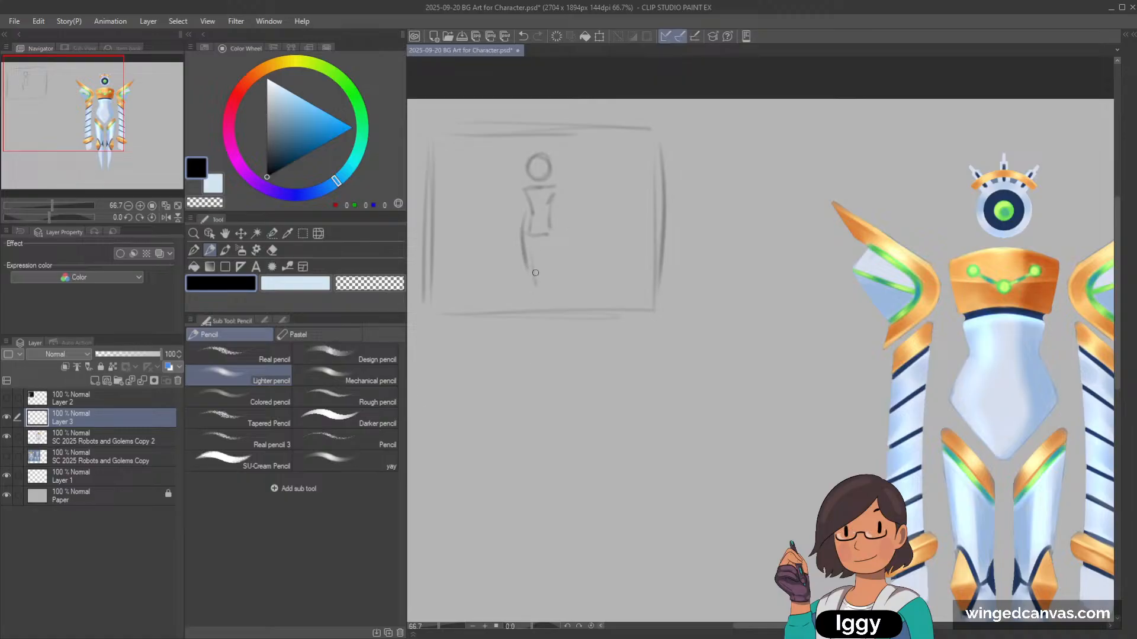
{"action": "left_click_drag", "start_coordinate": [550, 222], "coordinate": [548, 299]}
{"action": "left_click_drag", "start_coordinate": [518, 210], "coordinate": [510, 281]}
{"action": "left_click_drag", "start_coordinate": [571, 223], "coordinate": [577, 285]}
{"action": "left_click_drag", "start_coordinate": [559, 206], "coordinate": [566, 280]}
Step: Add the winged shoulders, spiked crown and round eye to the thumbnail figure
{"action": "scroll", "coordinate": [596, 241], "scroll_direction": "down", "scroll_amount": 2}
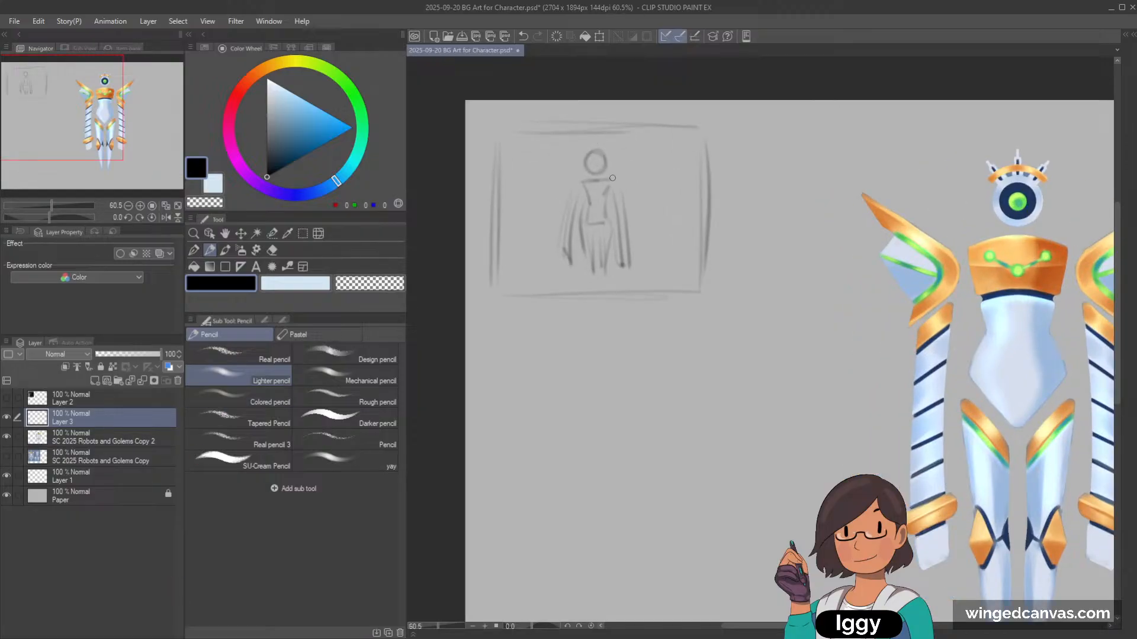
{"action": "left_click_drag", "start_coordinate": [612, 178], "coordinate": [642, 162]}
{"action": "left_click_drag", "start_coordinate": [559, 165], "coordinate": [573, 182]}
{"action": "scroll", "coordinate": [610, 156], "scroll_direction": "down", "scroll_amount": 1}
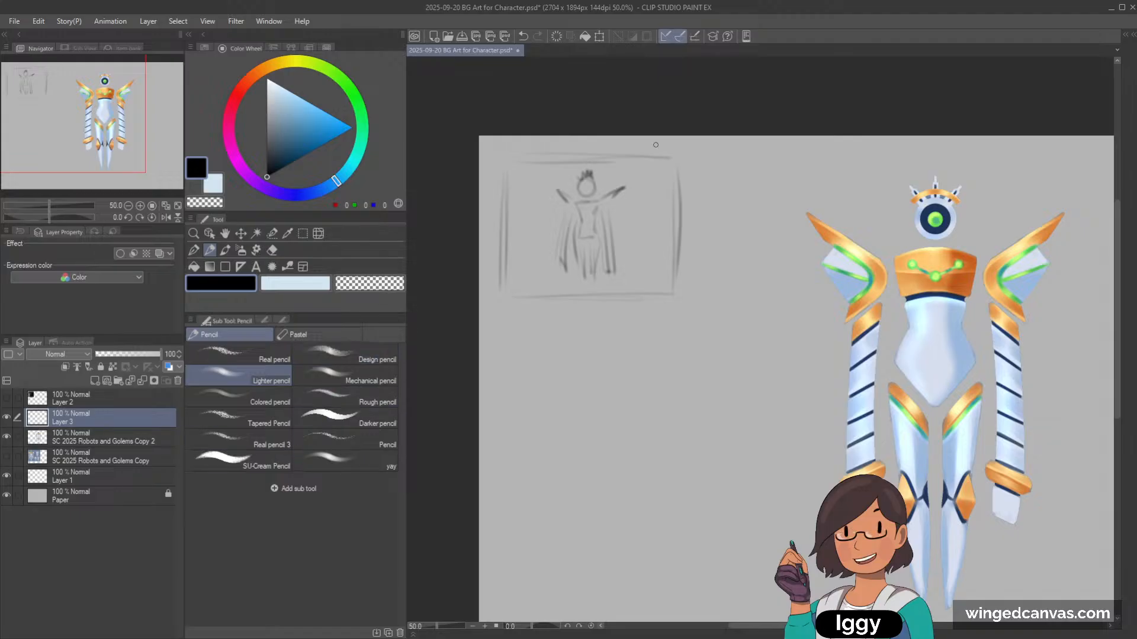
{"action": "scroll", "coordinate": [587, 172], "scroll_direction": "up", "scroll_amount": 1}
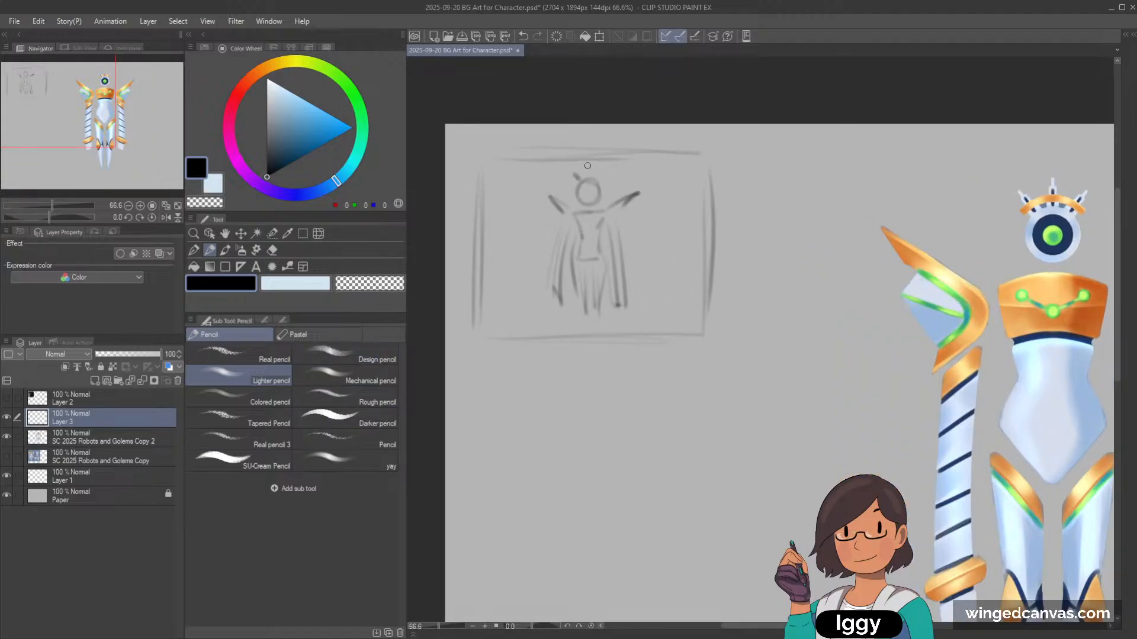
{"action": "left_click_drag", "start_coordinate": [575, 177], "coordinate": [603, 176]}
Step: Cut the sketched figure out of the frame's layer and paste it onto its own layer
{"action": "scroll", "coordinate": [604, 159], "scroll_direction": "down", "scroll_amount": 1}
{"action": "left_click", "coordinate": [303, 233]}
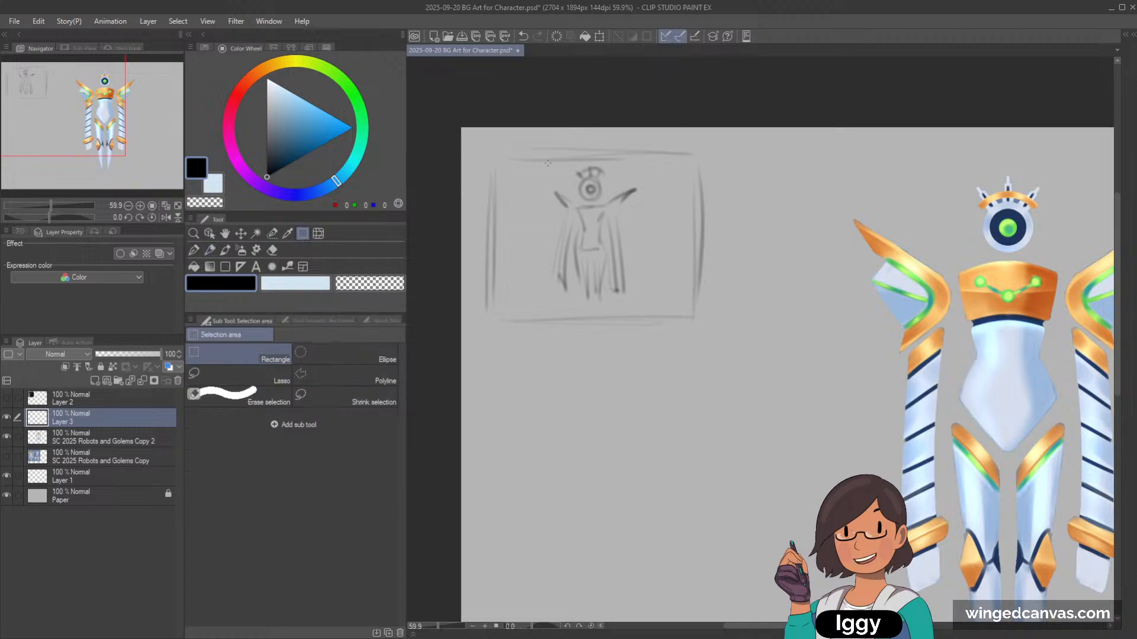
{"action": "left_click_drag", "start_coordinate": [529, 162], "coordinate": [657, 311]}
{"action": "key", "text": "Delete"}
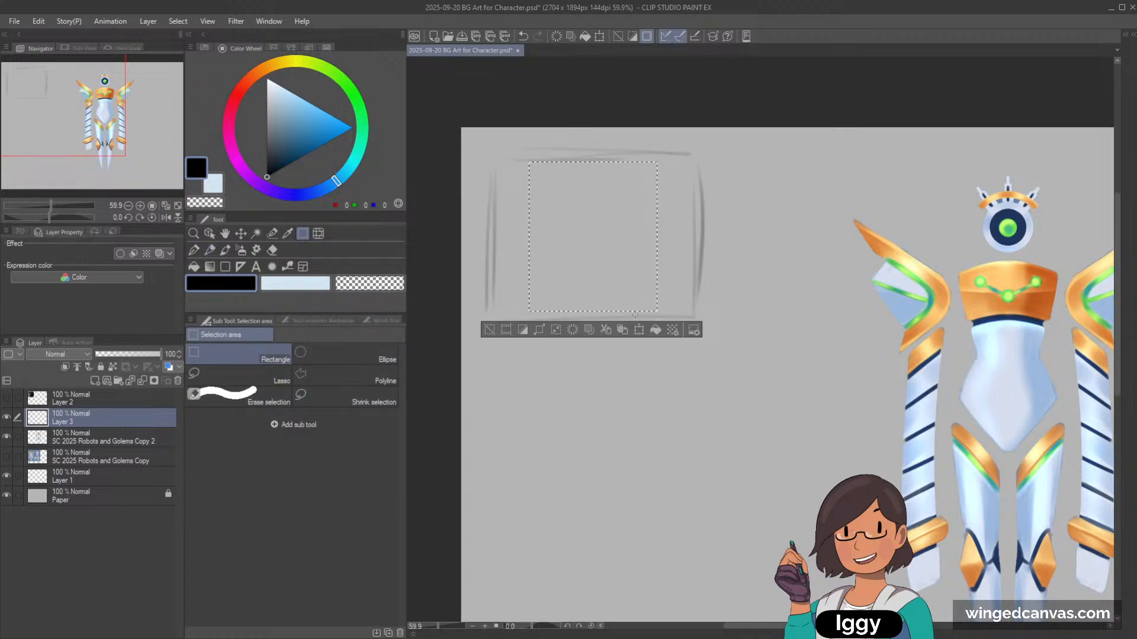
{"action": "key", "text": "ctrl+v"}
{"action": "key", "text": "ctrl+d"}
{"action": "key", "text": "k"}
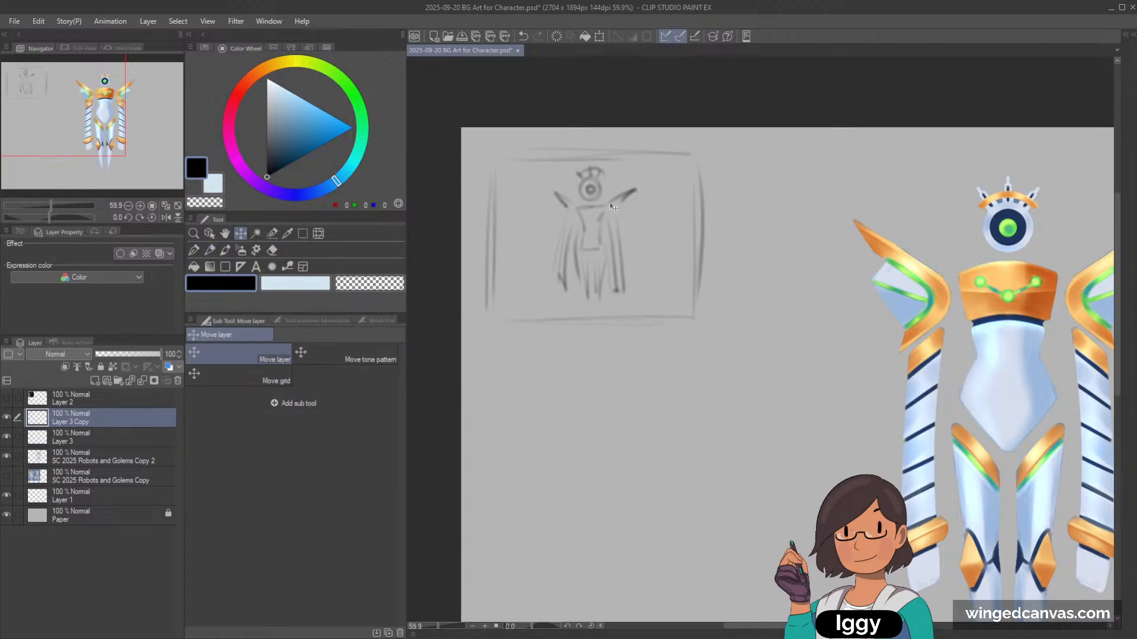
{"action": "left_click_drag", "start_coordinate": [635, 218], "coordinate": [647, 212]}
Step: Draw a straight horizon line across the thumbnail at the figure's hip height and label it HL
{"action": "scroll", "coordinate": [758, 190], "scroll_direction": "down", "scroll_amount": 1}
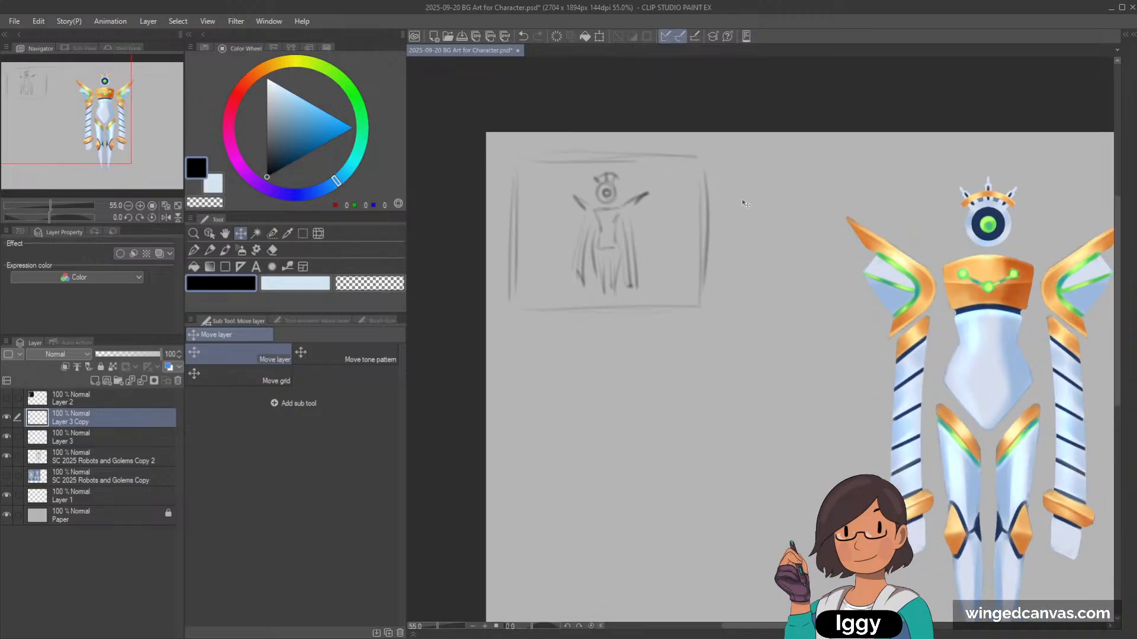
{"action": "left_click", "coordinate": [210, 250]}
{"action": "scroll", "coordinate": [698, 218], "scroll_direction": "up", "scroll_amount": 2}
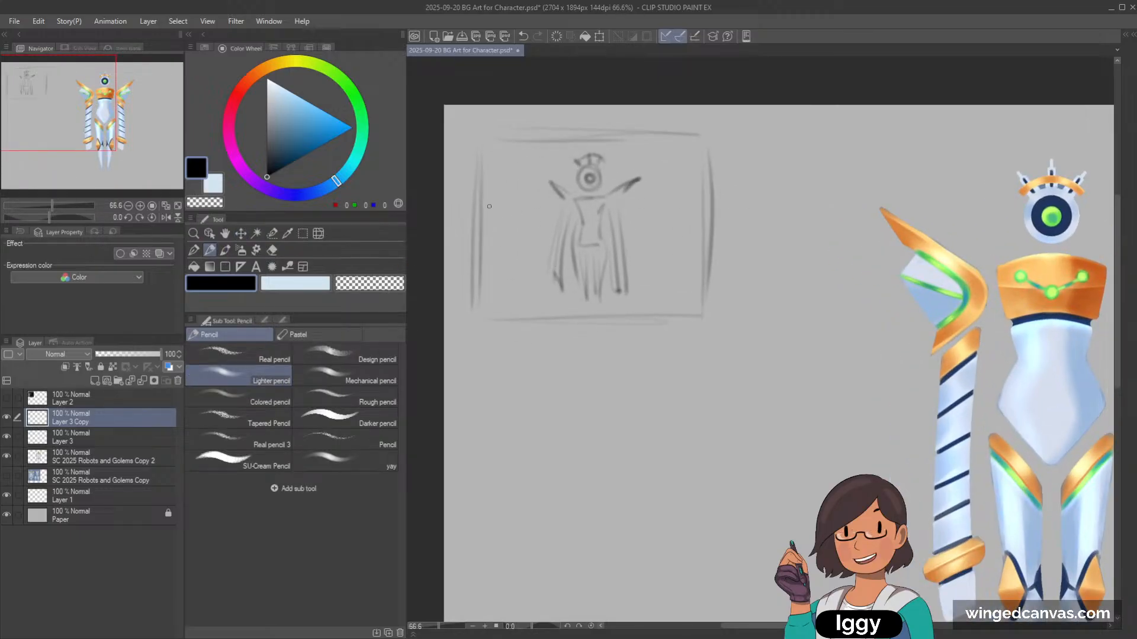
{"action": "left_click_drag", "start_coordinate": [501, 216], "coordinate": [502, 283]}
{"action": "key", "text": "ctrl+z"}
{"action": "key", "text": "minus"}
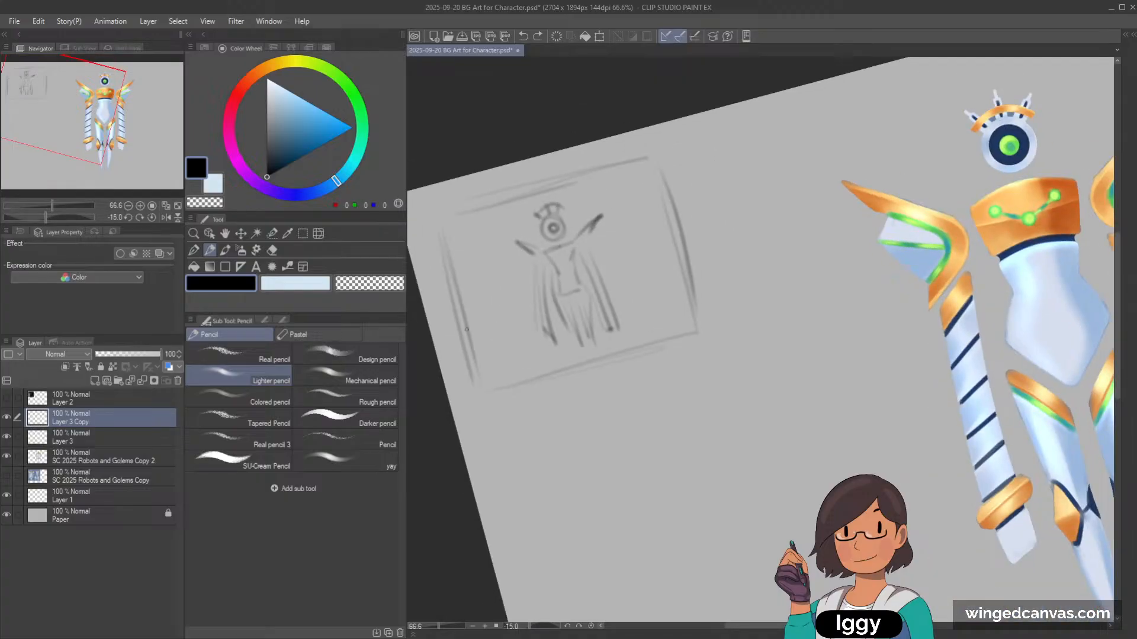
{"action": "mouse_move", "coordinate": [453, 333]}
{"action": "left_mouse_down"}
{"action": "mouse_move", "coordinate": [716, 258]}
{"action": "mouse_move", "coordinate": [773, 256]}
{"action": "left_mouse_up"}
{"action": "key", "text": "ctrl+z"}
{"action": "key", "text": "asciicircum"}
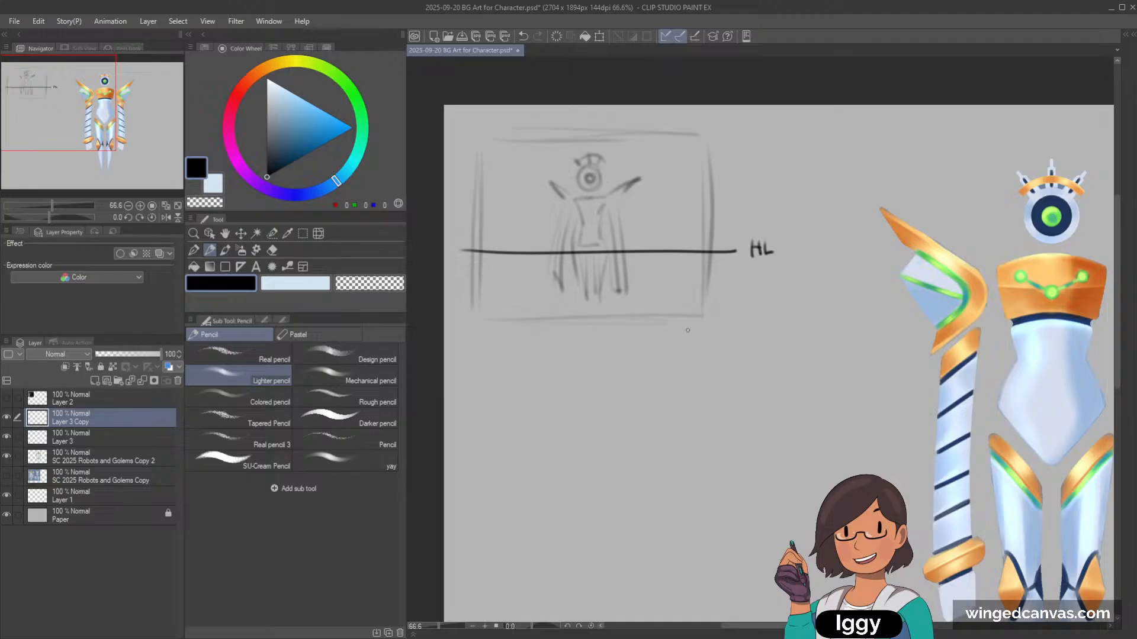
Step: Try to move the horizon line on the figure's layer, and undo the move, the line and its HL label
{"action": "left_click", "coordinate": [241, 233]}
{"action": "left_click_drag", "start_coordinate": [750, 264], "coordinate": [755, 245]}
{"action": "key", "text": "ctrl+z"}
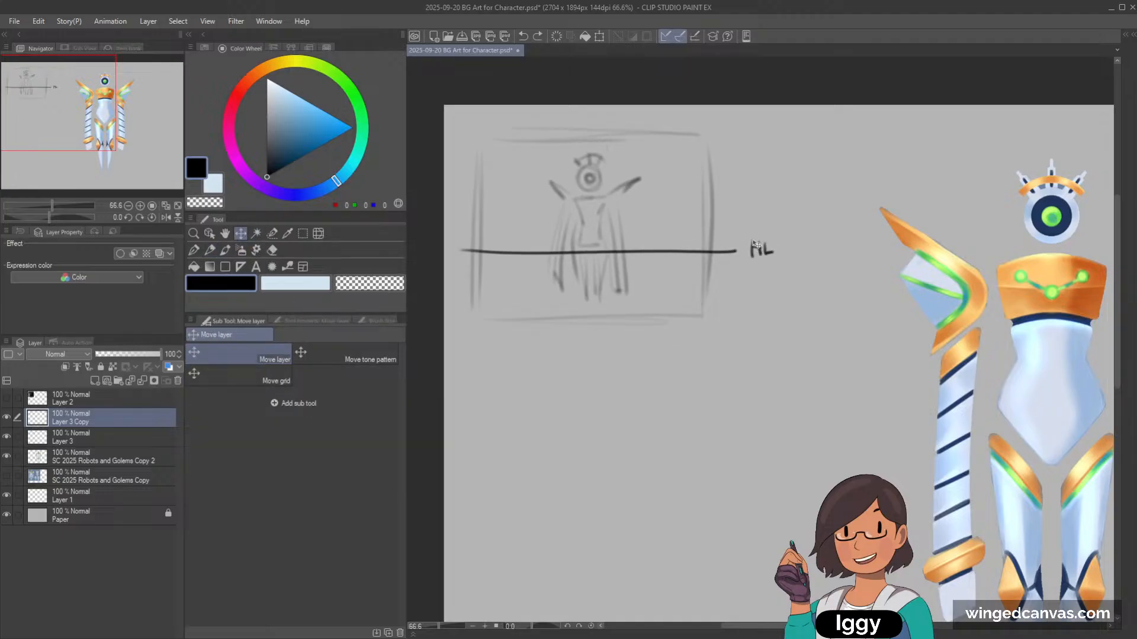
{"action": "key", "text": "ctrl+z"}
{"action": "key", "text": "ctrl+z"}
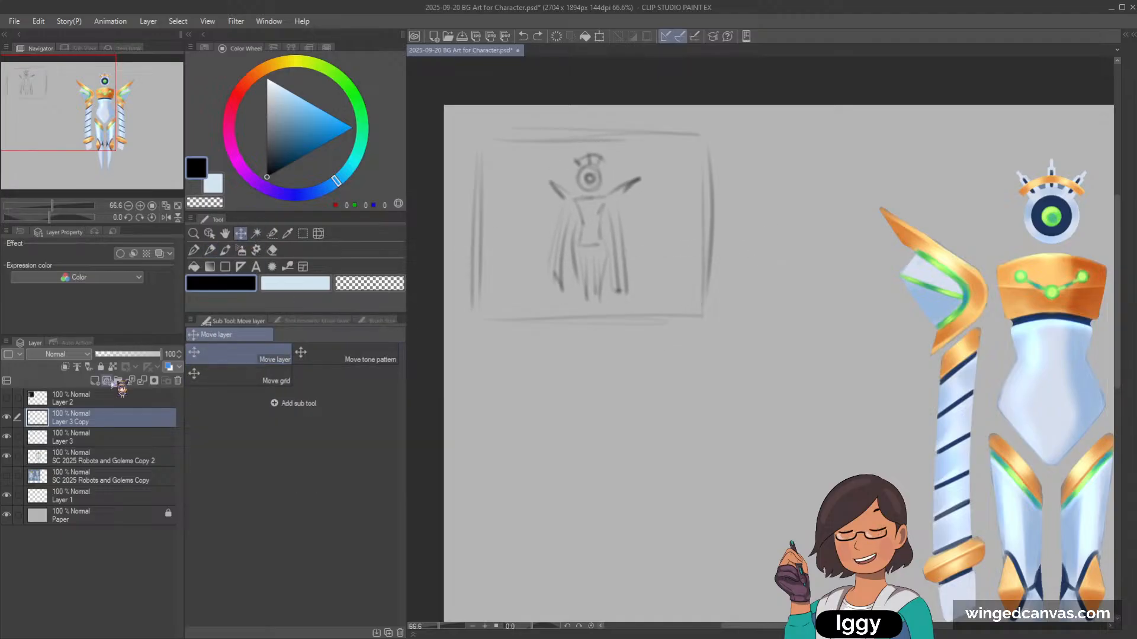
Step: On a new layer directly above Layer 3, draw a horizon line across the figure's waist and label it HL
{"action": "left_click", "coordinate": [88, 439]}
{"action": "left_click", "coordinate": [108, 382]}
{"action": "left_click", "coordinate": [209, 249]}
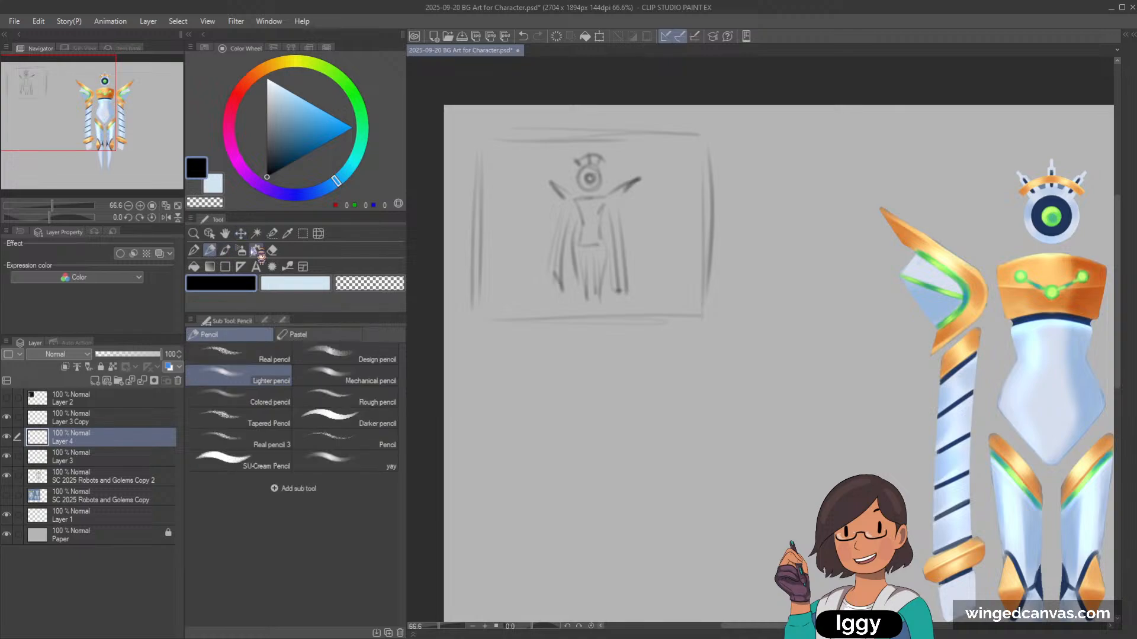
{"action": "key", "text": "-"}
{"action": "mouse_move", "coordinate": [449, 290]}
{"action": "left_mouse_down"}
{"action": "mouse_move", "coordinate": [687, 257]}
{"action": "mouse_move", "coordinate": [598, 247]}
{"action": "mouse_move", "coordinate": [680, 235]}
{"action": "mouse_move", "coordinate": [701, 209]}
{"action": "mouse_move", "coordinate": [741, 229]}
{"action": "left_mouse_up"}
{"action": "key", "text": "ctrl+z"}
{"action": "key", "text": "^"}
{"action": "left_click_drag", "start_coordinate": [740, 224], "coordinate": [748, 230]}
{"action": "left_click_drag", "start_coordinate": [751, 217], "coordinate": [757, 229]}
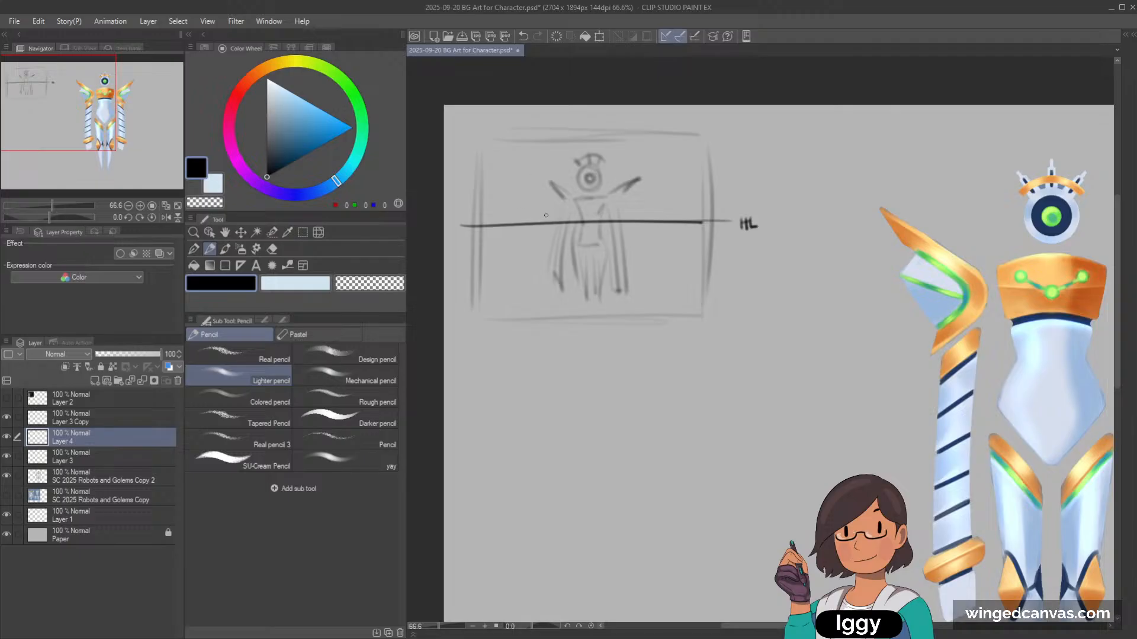
Step: Draw a cube above the horizon line with a shaded underside and one below it with a shaded top
{"action": "mouse_move", "coordinate": [481, 187]}
{"action": "left_mouse_down"}
{"action": "mouse_move", "coordinate": [507, 200]}
{"action": "mouse_move", "coordinate": [479, 172]}
{"action": "mouse_move", "coordinate": [498, 160]}
{"action": "mouse_move", "coordinate": [501, 179]}
{"action": "mouse_move", "coordinate": [507, 168]}
{"action": "mouse_move", "coordinate": [510, 194]}
{"action": "mouse_move", "coordinate": [505, 177]}
{"action": "mouse_move", "coordinate": [509, 200]}
{"action": "left_mouse_up"}
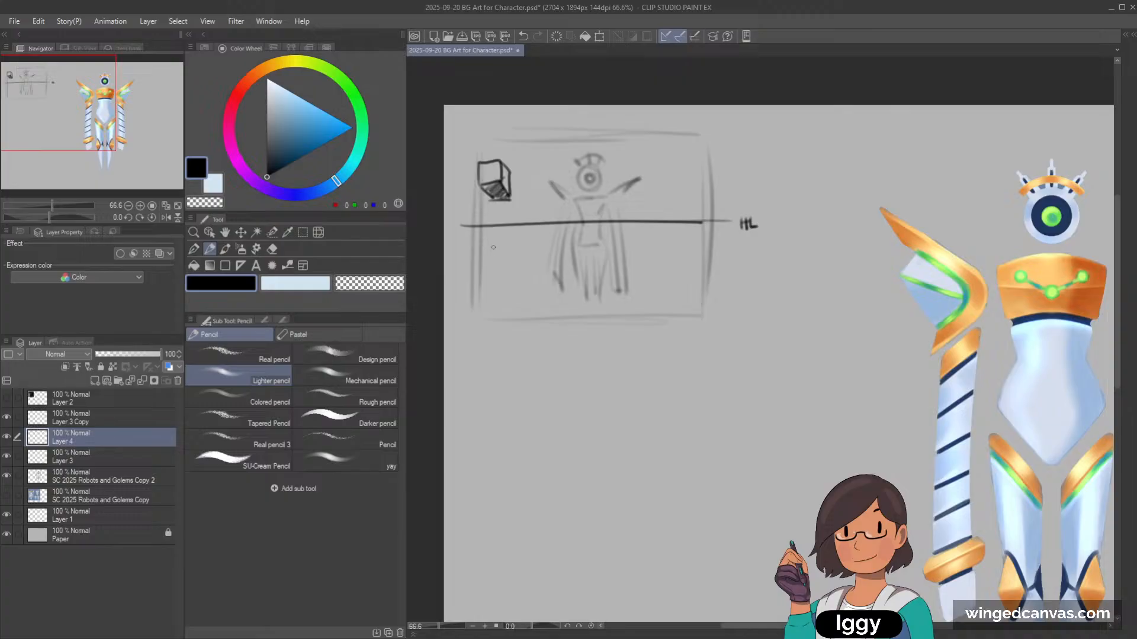
{"action": "mouse_move", "coordinate": [493, 248]}
{"action": "left_mouse_down"}
{"action": "mouse_move", "coordinate": [508, 248]}
{"action": "mouse_move", "coordinate": [498, 262]}
{"action": "mouse_move", "coordinate": [501, 245]}
{"action": "left_mouse_up"}
{"action": "mouse_move", "coordinate": [482, 260]}
{"action": "left_mouse_down"}
{"action": "mouse_move", "coordinate": [509, 251]}
{"action": "mouse_move", "coordinate": [481, 264]}
{"action": "mouse_move", "coordinate": [484, 280]}
{"action": "mouse_move", "coordinate": [503, 282]}
{"action": "mouse_move", "coordinate": [508, 249]}
{"action": "mouse_move", "coordinate": [510, 263]}
{"action": "mouse_move", "coordinate": [483, 261]}
{"action": "mouse_move", "coordinate": [506, 247]}
{"action": "left_mouse_up"}
Step: Add EL to the horizon label and draw a side-view eye with sight lines to boxes above and below eye level
{"action": "left_click_drag", "start_coordinate": [807, 221], "coordinate": [862, 223]}
{"action": "mouse_move", "coordinate": [741, 239]}
{"action": "left_mouse_down"}
{"action": "mouse_move", "coordinate": [759, 249]}
{"action": "mouse_move", "coordinate": [762, 234]}
{"action": "mouse_move", "coordinate": [808, 225]}
{"action": "left_mouse_up"}
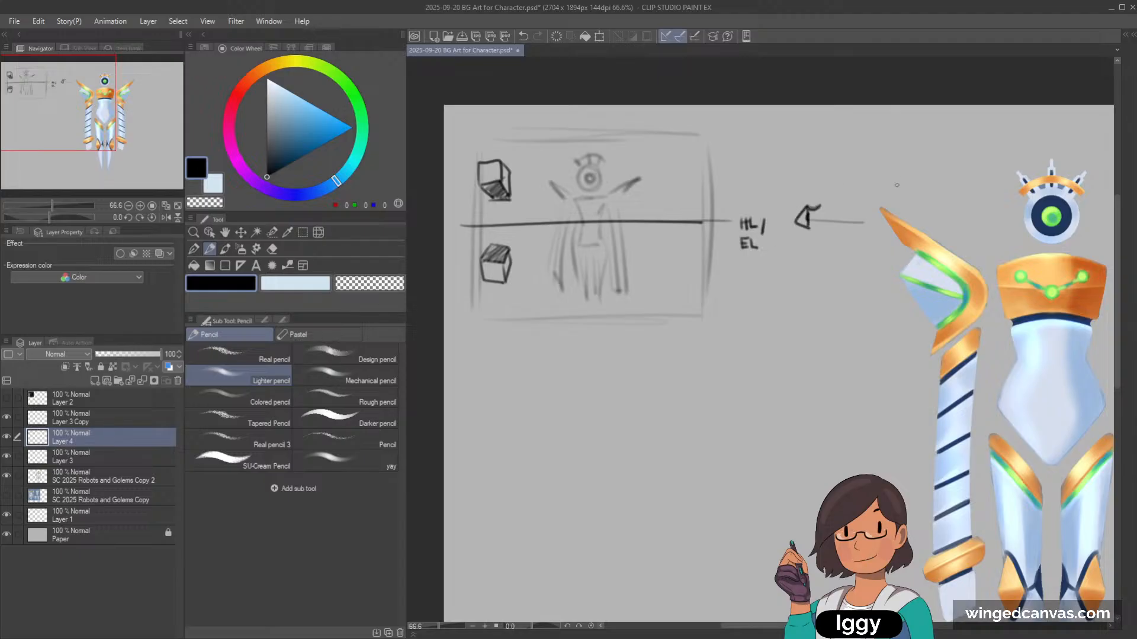
{"action": "mouse_move", "coordinate": [820, 217]}
{"action": "left_mouse_down"}
{"action": "mouse_move", "coordinate": [883, 218]}
{"action": "mouse_move", "coordinate": [844, 179]}
{"action": "mouse_move", "coordinate": [846, 164]}
{"action": "mouse_move", "coordinate": [866, 181]}
{"action": "mouse_move", "coordinate": [847, 184]}
{"action": "mouse_move", "coordinate": [863, 189]}
{"action": "mouse_move", "coordinate": [846, 256]}
{"action": "left_mouse_up"}
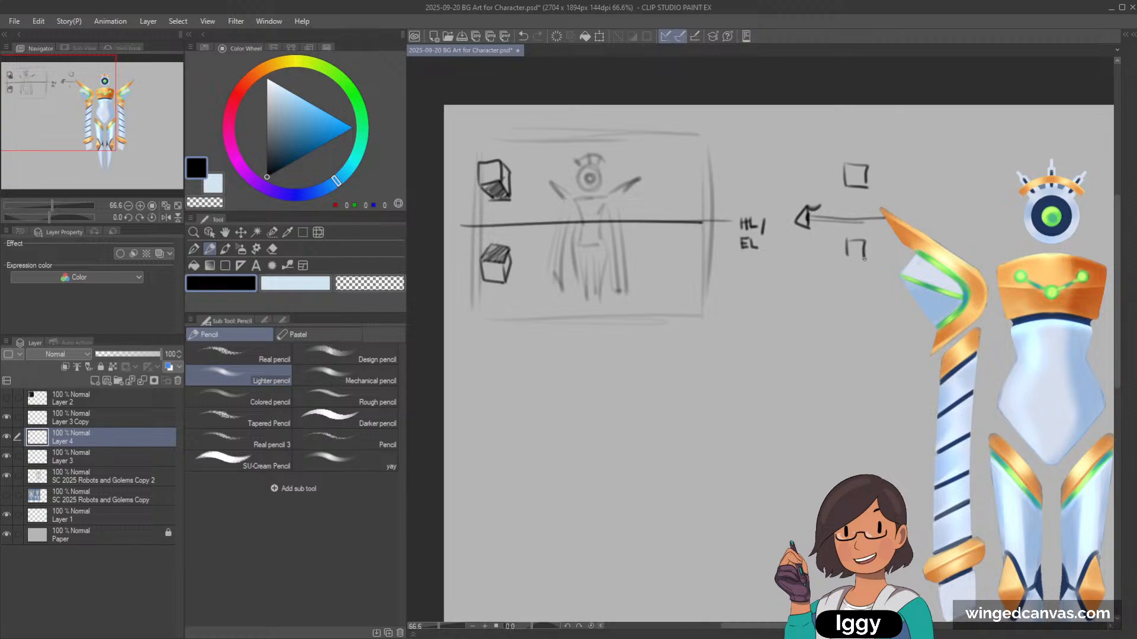
{"action": "left_click_drag", "start_coordinate": [810, 215], "coordinate": [867, 187]}
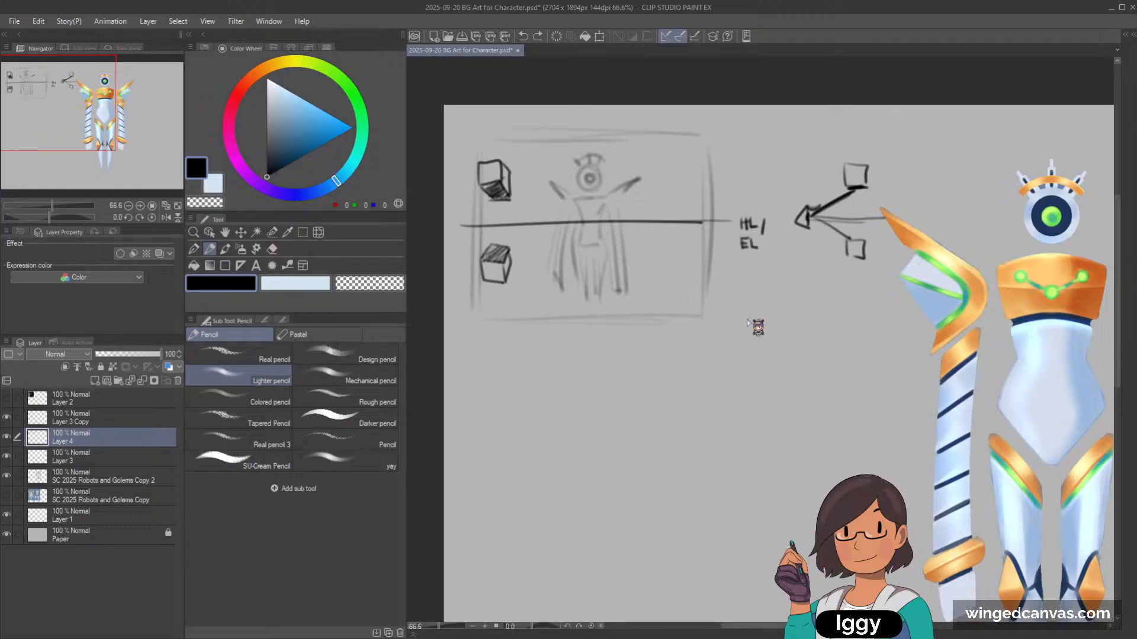
Step: Undo the side-view eye diagram with its sight lines and boxes, the EL label, and the latest cube strokes
{"action": "key", "text": "ctrl+z"}
{"action": "key", "text": "ctrl+z"}
{"action": "key", "text": "ctrl+z"}
{"action": "key", "text": "ctrl+z"}
{"action": "key", "text": "ctrl+z"}
{"action": "key", "text": "ctrl+z"}
{"action": "key", "text": "ctrl+z"}
{"action": "key", "text": "ctrl+z"}
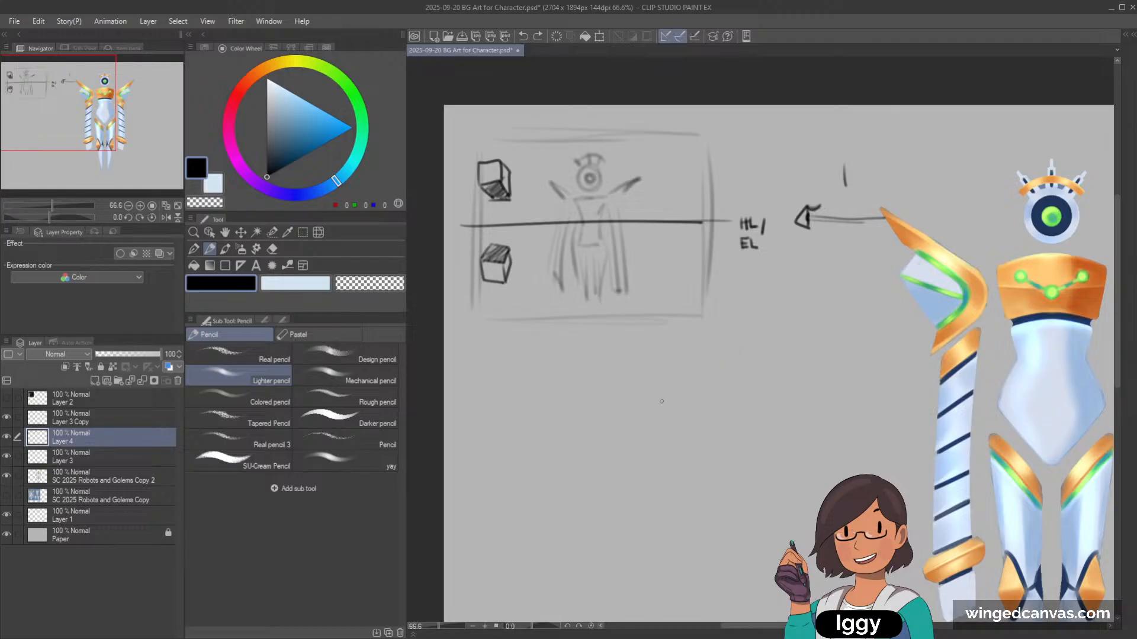
{"action": "key", "text": "ctrl+z"}
{"action": "key", "text": "ctrl+z"}
{"action": "key", "text": "ctrl+z"}
{"action": "key", "text": "ctrl+z"}
{"action": "key", "text": "ctrl+z"}
{"action": "key", "text": "ctrl+z"}
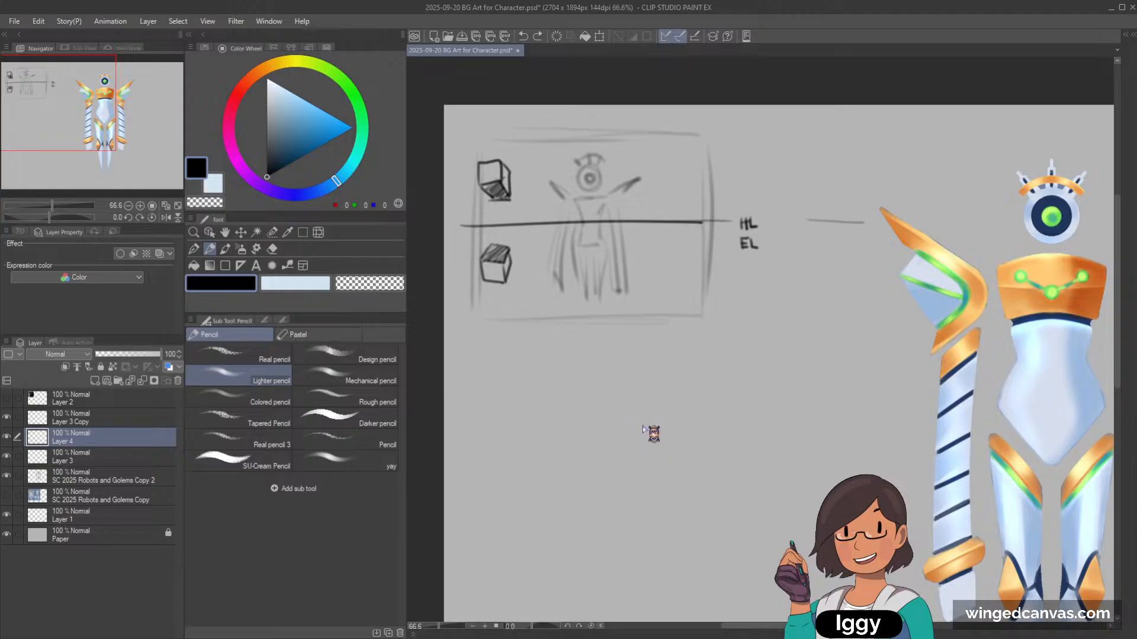
{"action": "key", "text": "ctrl+z"}
{"action": "key", "text": "ctrl+z"}
Step: Erase the remaining cubes above and below the horizon line
{"action": "key", "text": "e"}
{"action": "left_click_drag", "start_coordinate": [491, 172], "coordinate": [498, 189]}
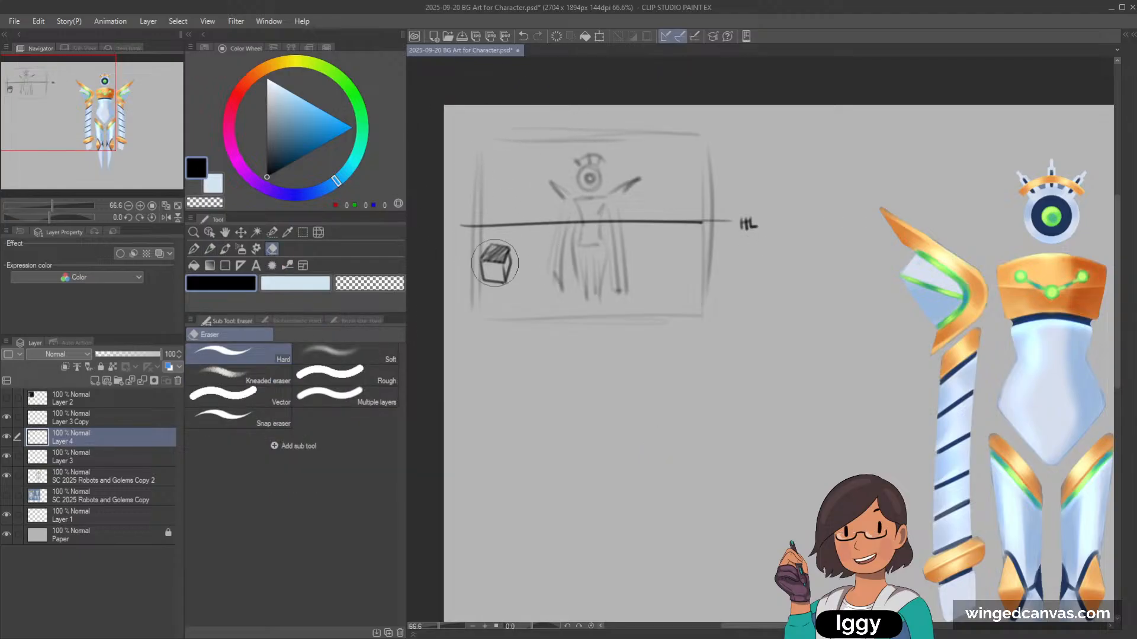
{"action": "mouse_move", "coordinate": [495, 263]}
{"action": "left_mouse_down"}
{"action": "mouse_move", "coordinate": [503, 254]}
{"action": "mouse_move", "coordinate": [495, 279]}
{"action": "left_mouse_up"}
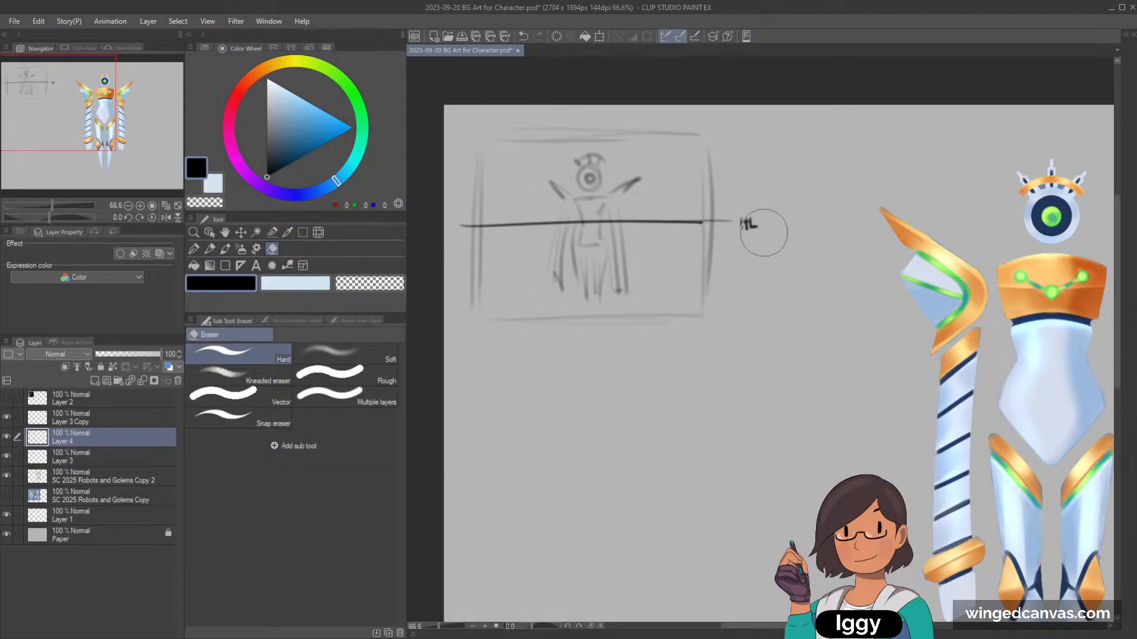
Step: Move the horizon line and its HL label down to the figure's feet
{"action": "left_click", "coordinate": [228, 237]}
{"action": "left_click", "coordinate": [240, 232]}
{"action": "left_click_drag", "start_coordinate": [734, 233], "coordinate": [750, 290]}
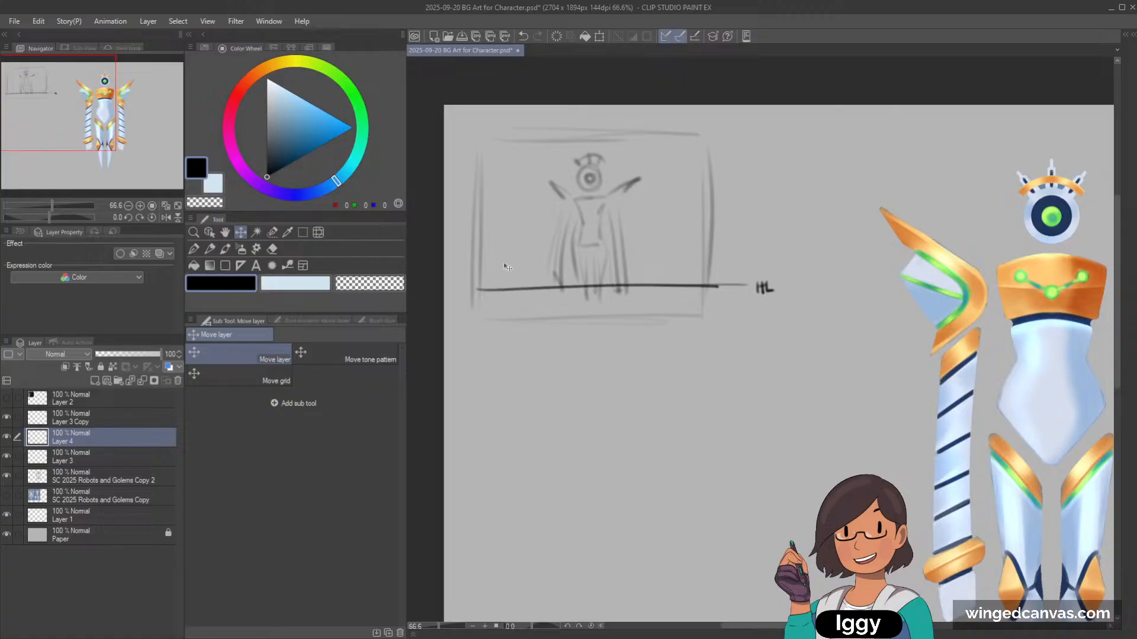
Step: Try a tall box-shaped building at the frame's left edge, standing across the lowered horizon line
{"action": "key", "text": "p"}
{"action": "left_click_drag", "start_coordinate": [520, 226], "coordinate": [520, 305]}
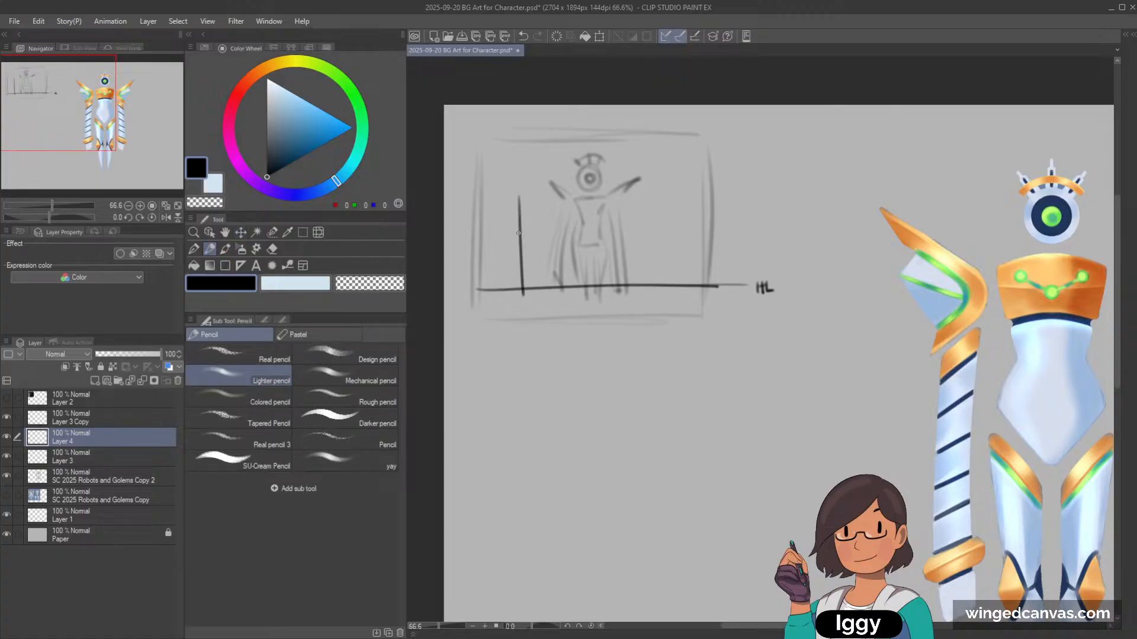
{"action": "key", "text": "ctrl+z"}
{"action": "left_click_drag", "start_coordinate": [516, 199], "coordinate": [517, 276]}
{"action": "key", "text": "ctrl+z"}
{"action": "mouse_move", "coordinate": [518, 199]}
{"action": "left_mouse_down"}
{"action": "mouse_move", "coordinate": [518, 305]}
{"action": "mouse_move", "coordinate": [493, 171]}
{"action": "mouse_move", "coordinate": [495, 290]}
{"action": "left_mouse_up"}
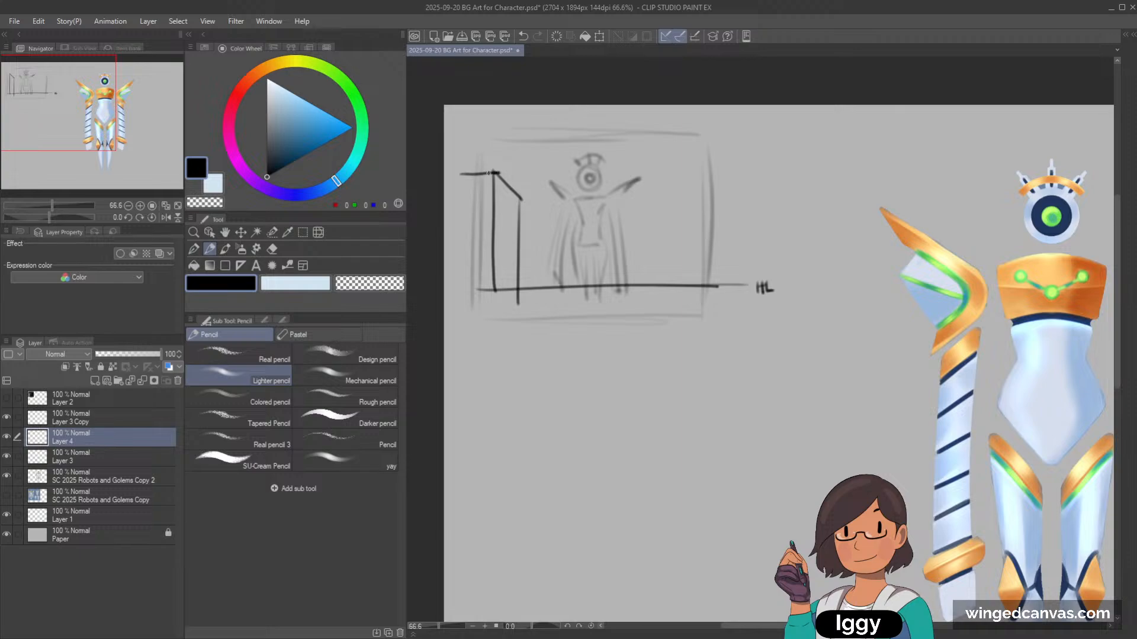
{"action": "mouse_move", "coordinate": [489, 173]}
{"action": "left_mouse_down"}
{"action": "mouse_move", "coordinate": [459, 227]}
{"action": "mouse_move", "coordinate": [462, 299]}
{"action": "mouse_move", "coordinate": [518, 306]}
{"action": "left_mouse_up"}
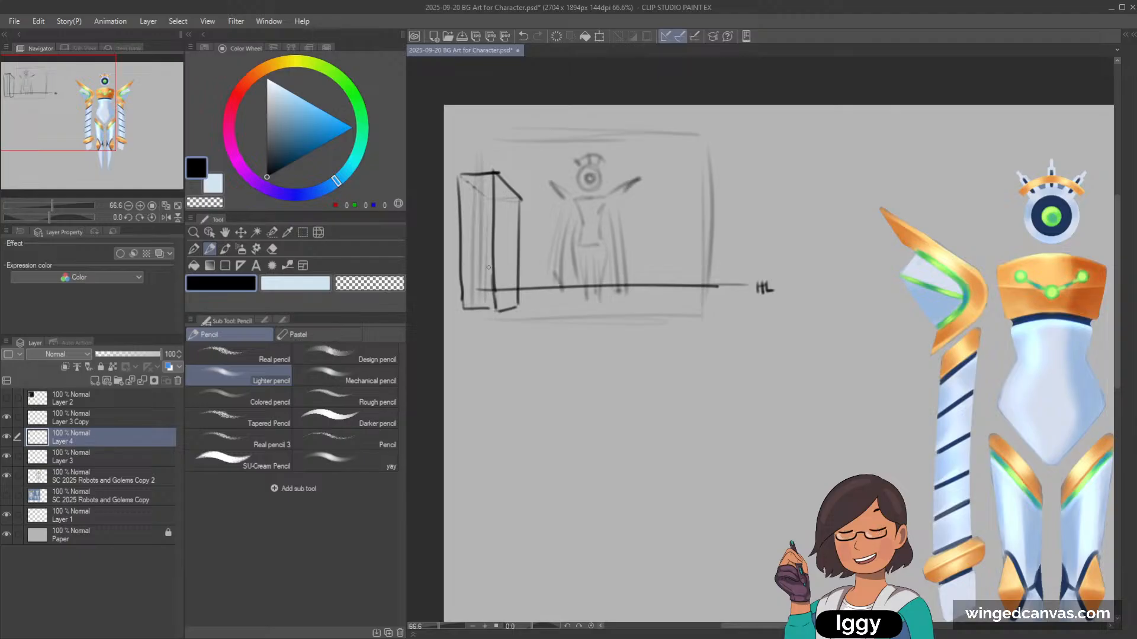
Step: Try extending the box's upper and lower edges to a shared vanishing point on the horizon line
{"action": "key", "text": "ctrl+z"}
{"action": "left_click_drag", "start_coordinate": [510, 306], "coordinate": [618, 286]}
{"action": "key", "text": "ctrl+z"}
{"action": "left_click_drag", "start_coordinate": [499, 309], "coordinate": [619, 285]}
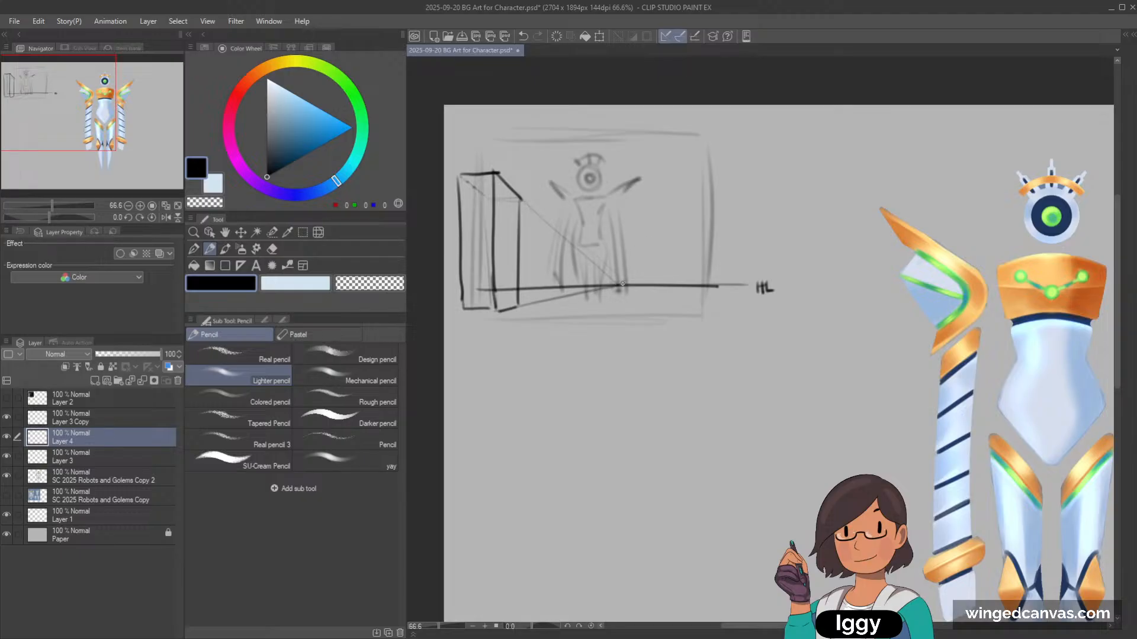
{"action": "left_click_drag", "start_coordinate": [621, 276], "coordinate": [622, 290]}
Step: Undo the perspective lines and the whole box building, leaving only the horizon line and HL label
{"action": "key", "text": "ctrl+z"}
{"action": "key", "text": "ctrl+z"}
{"action": "key", "text": "ctrl+z"}
{"action": "left_click_drag", "start_coordinate": [681, 190], "coordinate": [675, 314]}
{"action": "key", "text": "ctrl+z"}
{"action": "key", "text": "ctrl+z"}
{"action": "key", "text": "ctrl+z"}
{"action": "key", "text": "ctrl+z"}
{"action": "key", "text": "ctrl+z"}
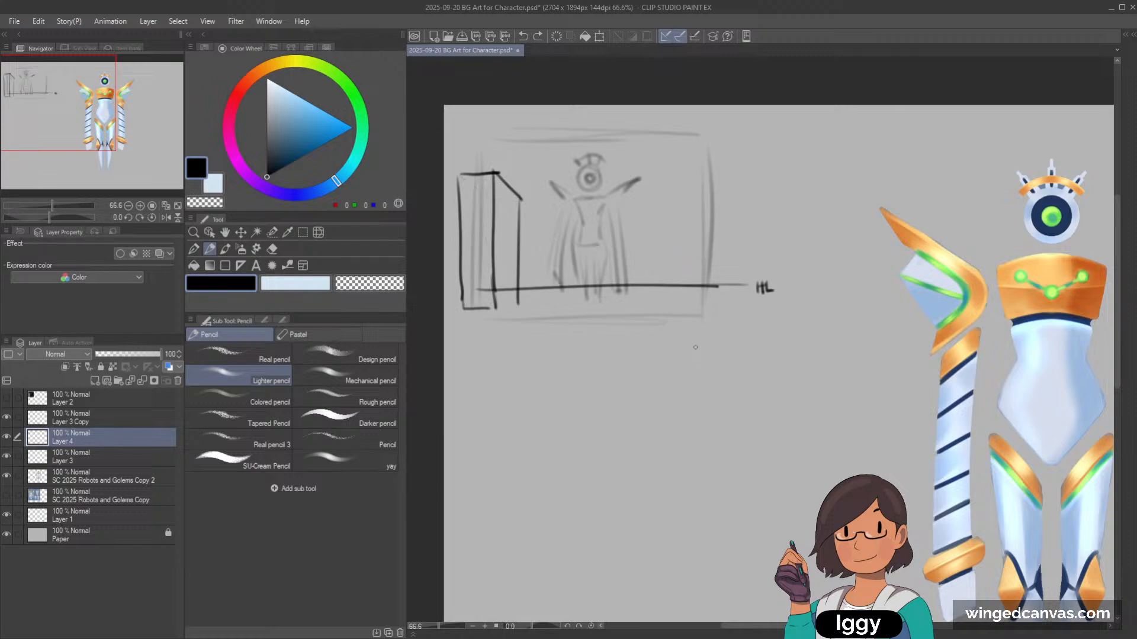
{"action": "key", "text": "ctrl+z"}
{"action": "key", "text": "ctrl+z"}
{"action": "key", "text": "ctrl+z"}
{"action": "key", "text": "ctrl+z"}
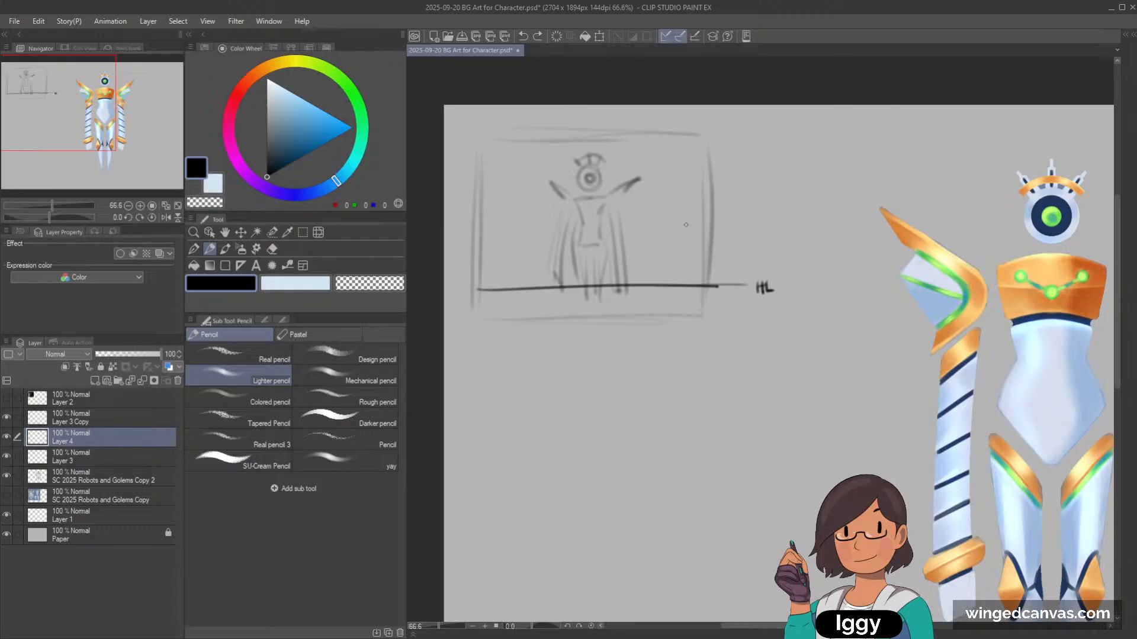
Step: Sketch a stepped foreground building silhouette left of the figure, descending to the horizon line
{"action": "mouse_move", "coordinate": [479, 174]}
{"action": "left_mouse_down"}
{"action": "mouse_move", "coordinate": [514, 177]}
{"action": "mouse_move", "coordinate": [509, 299]}
{"action": "left_mouse_up"}
{"action": "key", "text": "ctrl+z"}
{"action": "mouse_move", "coordinate": [480, 176]}
{"action": "left_mouse_down"}
{"action": "mouse_move", "coordinate": [518, 175]}
{"action": "mouse_move", "coordinate": [519, 276]}
{"action": "left_mouse_up"}
{"action": "left_click_drag", "start_coordinate": [512, 205], "coordinate": [532, 304]}
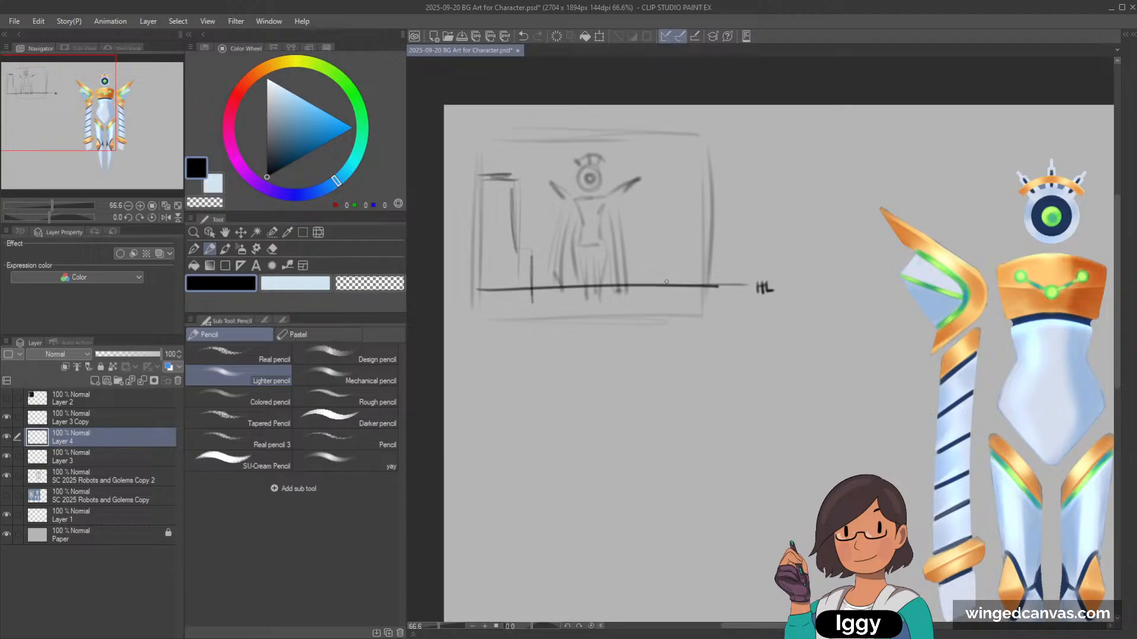
Step: Sketch a mirrored stepped silhouette right of the figure and double the inner edges of both foreground buildings
{"action": "mouse_move", "coordinate": [660, 257]}
{"action": "left_mouse_down"}
{"action": "mouse_move", "coordinate": [661, 303]}
{"action": "mouse_move", "coordinate": [673, 184]}
{"action": "mouse_move", "coordinate": [713, 174]}
{"action": "mouse_move", "coordinate": [684, 170]}
{"action": "left_mouse_up"}
{"action": "mouse_move", "coordinate": [480, 172]}
{"action": "left_mouse_down"}
{"action": "mouse_move", "coordinate": [501, 165]}
{"action": "mouse_move", "coordinate": [504, 201]}
{"action": "mouse_move", "coordinate": [498, 170]}
{"action": "mouse_move", "coordinate": [498, 193]}
{"action": "mouse_move", "coordinate": [514, 213]}
{"action": "mouse_move", "coordinate": [502, 168]}
{"action": "mouse_move", "coordinate": [520, 183]}
{"action": "mouse_move", "coordinate": [520, 256]}
{"action": "left_mouse_up"}
{"action": "left_click_drag", "start_coordinate": [516, 212], "coordinate": [535, 302]}
{"action": "left_click_drag", "start_coordinate": [537, 258], "coordinate": [532, 303]}
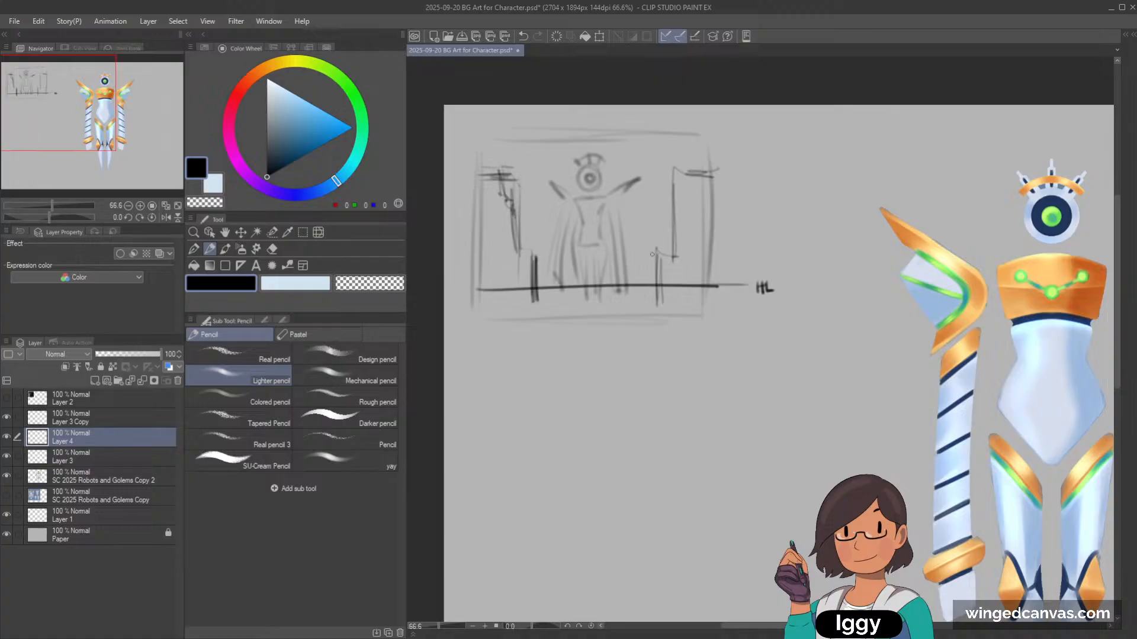
{"action": "left_click_drag", "start_coordinate": [651, 254], "coordinate": [650, 305]}
{"action": "left_click_drag", "start_coordinate": [668, 171], "coordinate": [665, 246]}
{"action": "left_click_drag", "start_coordinate": [667, 208], "coordinate": [663, 251]}
Step: Outline background blocks on both sides of the figure's head, with taller verticals behind the foreground buildings
{"action": "left_click_drag", "start_coordinate": [539, 178], "coordinate": [546, 179]}
{"action": "left_click_drag", "start_coordinate": [550, 171], "coordinate": [551, 199]}
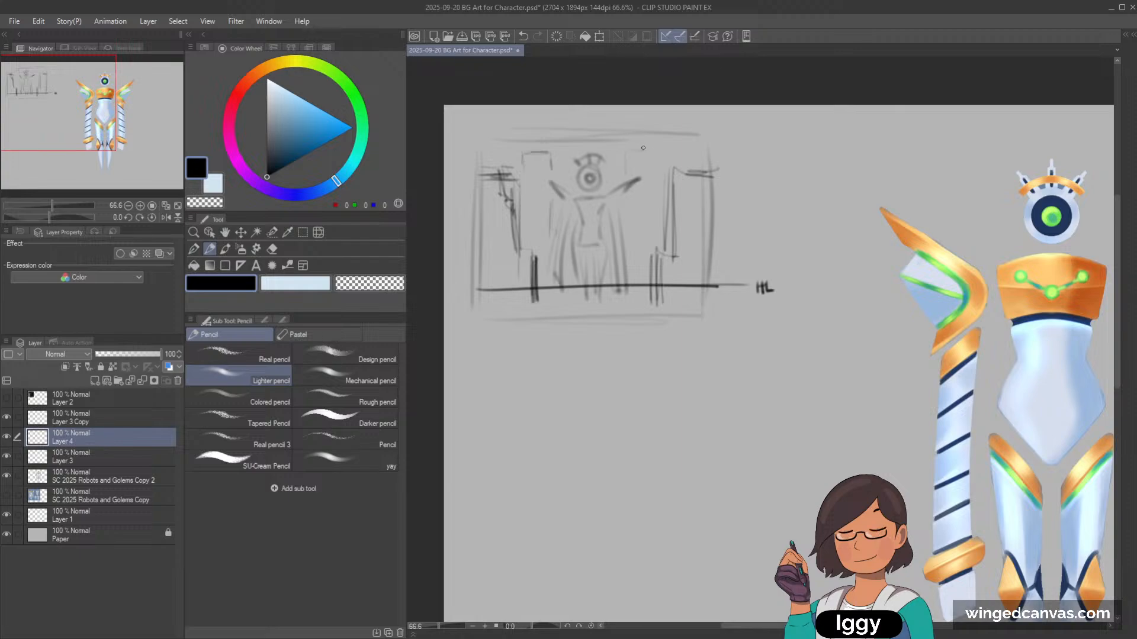
{"action": "mouse_move", "coordinate": [650, 176]}
{"action": "left_mouse_down"}
{"action": "mouse_move", "coordinate": [633, 151]}
{"action": "mouse_move", "coordinate": [623, 177]}
{"action": "left_mouse_up"}
{"action": "left_click_drag", "start_coordinate": [494, 174], "coordinate": [494, 141]}
{"action": "left_click_drag", "start_coordinate": [660, 136], "coordinate": [661, 189]}
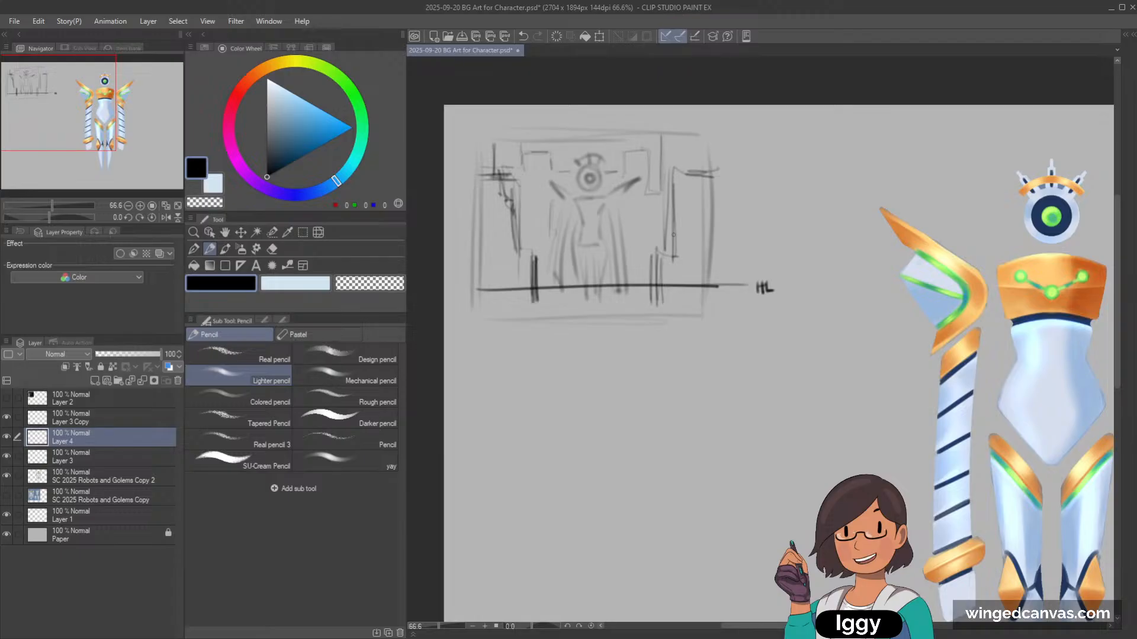
Step: Darken the foreground buildings' stepped edges and extend their bases below the horizon line
{"action": "left_click_drag", "start_coordinate": [673, 235], "coordinate": [673, 264]}
{"action": "mouse_move", "coordinate": [669, 172]}
{"action": "left_mouse_down"}
{"action": "mouse_move", "coordinate": [718, 173]}
{"action": "mouse_move", "coordinate": [703, 169]}
{"action": "left_mouse_up"}
{"action": "key", "text": "c"}
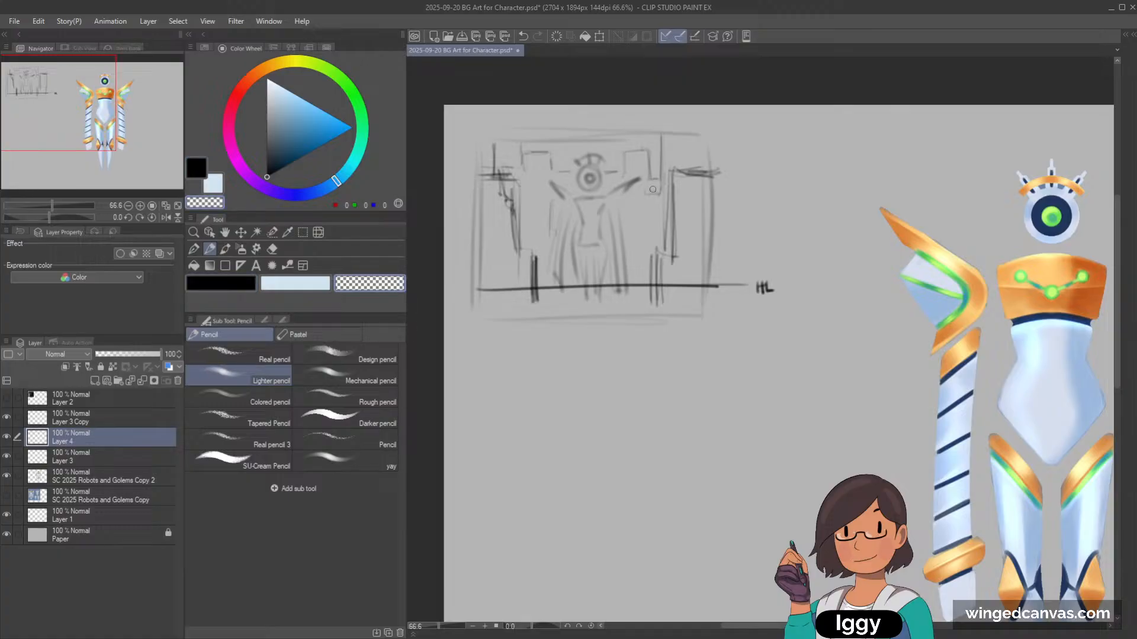
{"action": "key", "text": "c"}
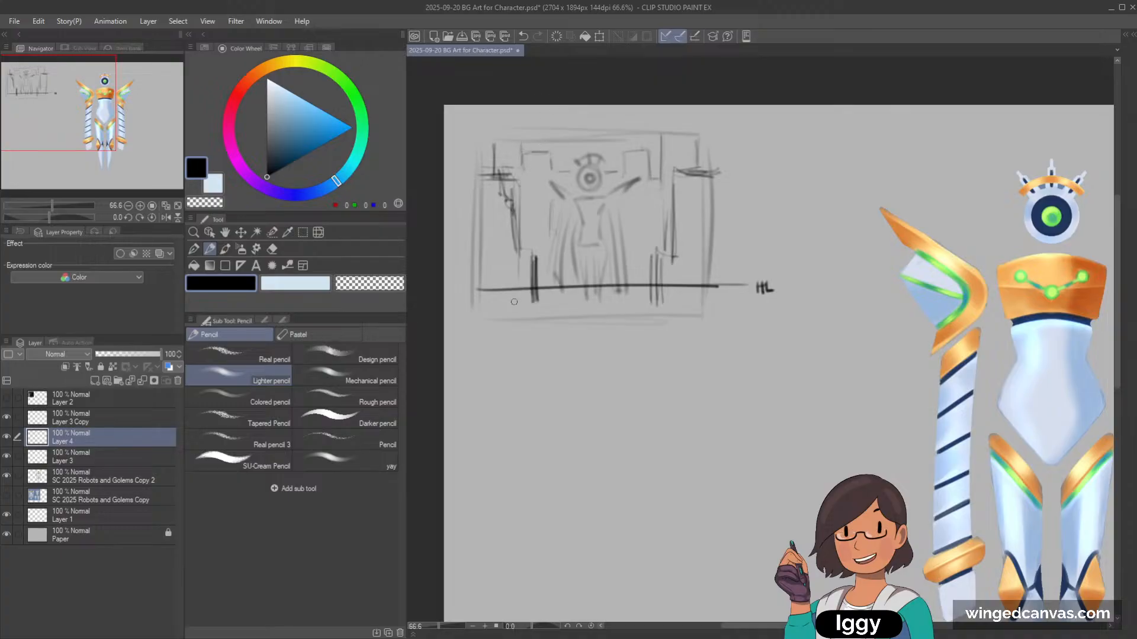
{"action": "left_click_drag", "start_coordinate": [534, 263], "coordinate": [538, 319]}
{"action": "left_click_drag", "start_coordinate": [654, 261], "coordinate": [658, 311]}
{"action": "mouse_move", "coordinate": [656, 252]}
{"action": "left_mouse_down"}
{"action": "mouse_move", "coordinate": [679, 250]}
{"action": "mouse_move", "coordinate": [676, 176]}
{"action": "mouse_move", "coordinate": [713, 176]}
{"action": "mouse_move", "coordinate": [676, 172]}
{"action": "mouse_move", "coordinate": [675, 264]}
{"action": "left_mouse_up"}
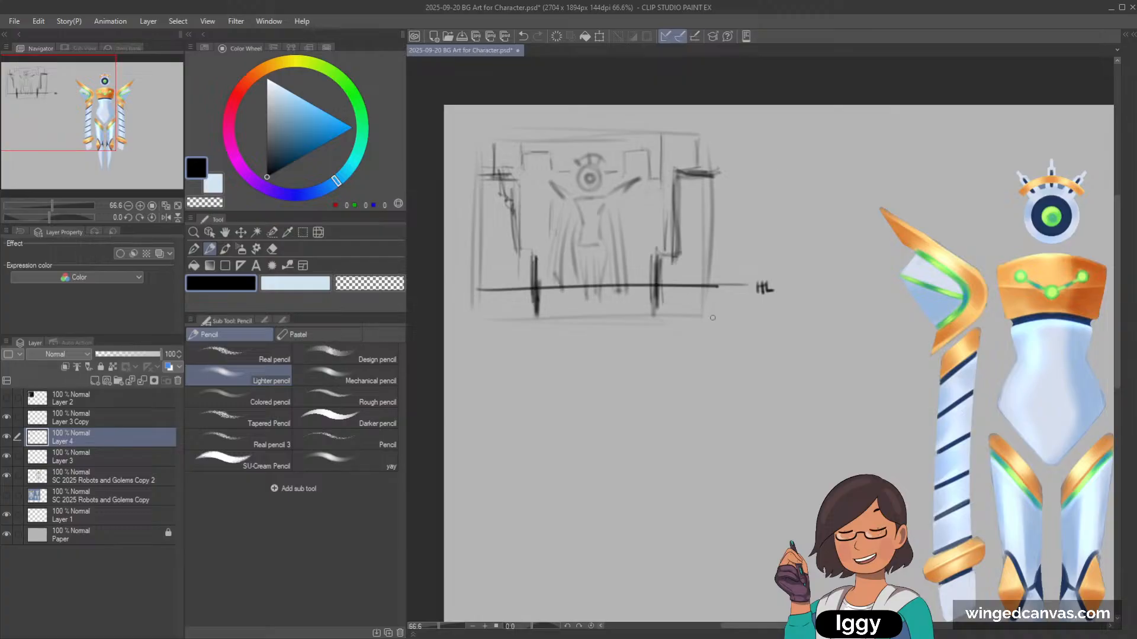
Step: Label the right building FG, the ground at the figure's feet MG, and the area behind the figure BG
{"action": "mouse_move", "coordinate": [764, 272]}
{"action": "left_mouse_down"}
{"action": "mouse_move", "coordinate": [780, 296]}
{"action": "mouse_move", "coordinate": [761, 273]}
{"action": "left_mouse_up"}
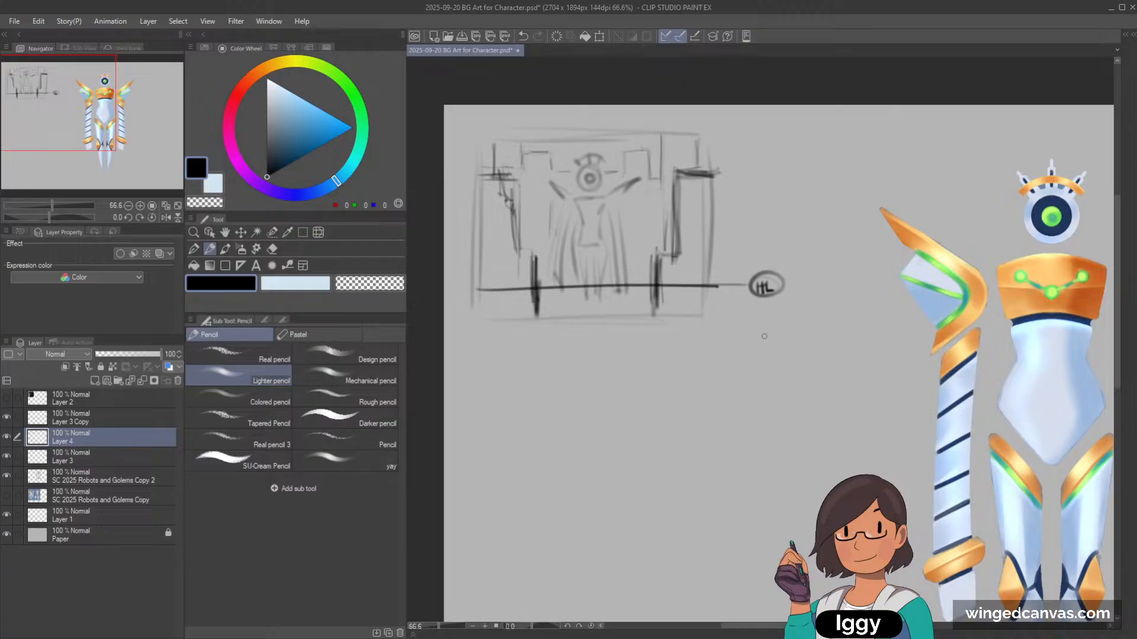
{"action": "key", "text": "ctrl+z"}
{"action": "mouse_move", "coordinate": [684, 212]}
{"action": "left_mouse_down"}
{"action": "mouse_move", "coordinate": [683, 229]}
{"action": "mouse_move", "coordinate": [692, 218]}
{"action": "left_mouse_up"}
{"action": "mouse_move", "coordinate": [684, 225]}
{"action": "left_mouse_down"}
{"action": "mouse_move", "coordinate": [695, 218]}
{"action": "mouse_move", "coordinate": [701, 228]}
{"action": "left_mouse_up"}
{"action": "left_click_drag", "start_coordinate": [570, 299], "coordinate": [572, 308]}
{"action": "left_click_drag", "start_coordinate": [572, 300], "coordinate": [592, 305]}
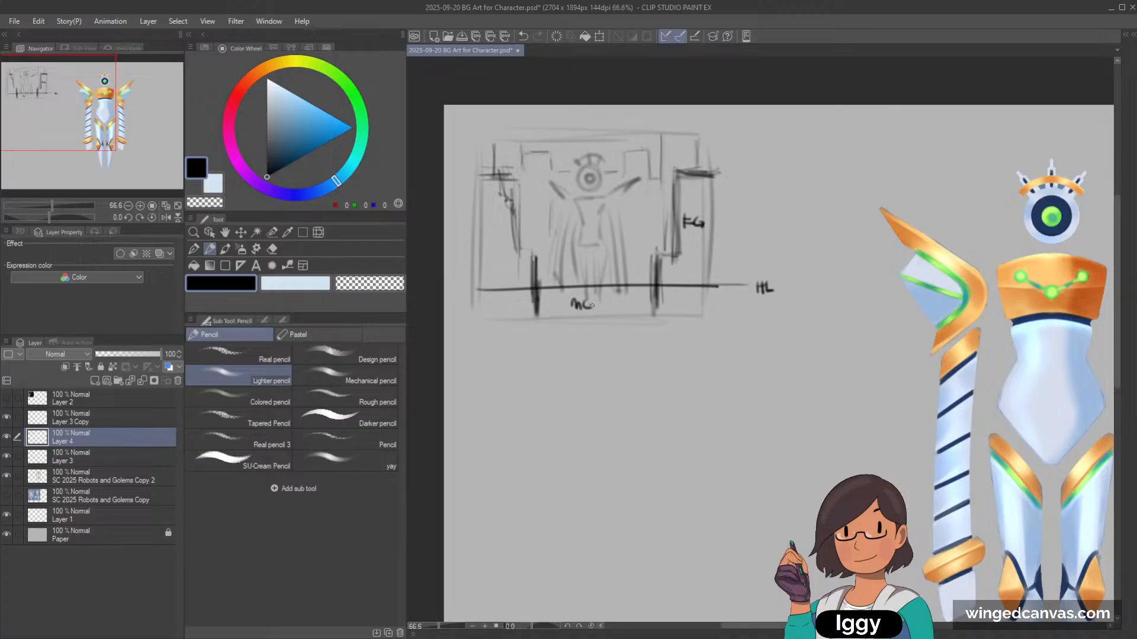
{"action": "left_click_drag", "start_coordinate": [633, 210], "coordinate": [633, 225]}
{"action": "mouse_move", "coordinate": [634, 210]}
{"action": "left_mouse_down"}
{"action": "mouse_move", "coordinate": [635, 224]}
{"action": "mouse_move", "coordinate": [653, 219]}
{"action": "left_mouse_up"}
Step: Thicken the right foreground building's stepped contour and fill both foreground buildings with diagonal hatching
{"action": "mouse_move", "coordinate": [679, 170]}
{"action": "left_mouse_down"}
{"action": "mouse_move", "coordinate": [676, 249]}
{"action": "mouse_move", "coordinate": [662, 259]}
{"action": "mouse_move", "coordinate": [682, 171]}
{"action": "mouse_move", "coordinate": [678, 255]}
{"action": "mouse_move", "coordinate": [656, 259]}
{"action": "mouse_move", "coordinate": [656, 308]}
{"action": "left_mouse_up"}
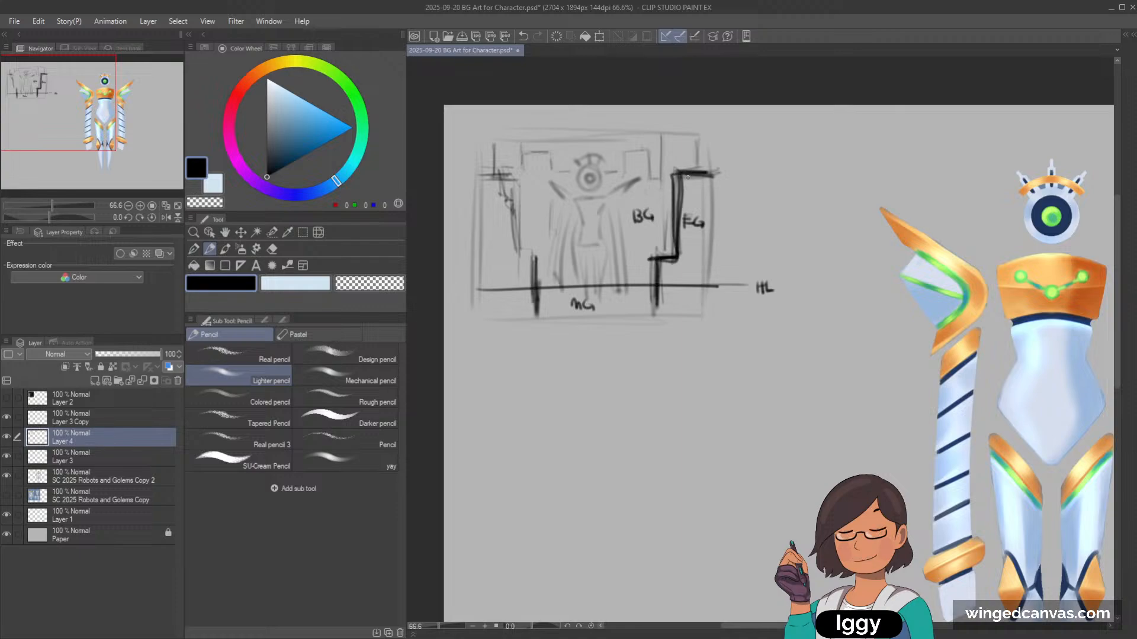
{"action": "mouse_move", "coordinate": [688, 177]}
{"action": "left_mouse_down"}
{"action": "mouse_move", "coordinate": [714, 194]}
{"action": "mouse_move", "coordinate": [663, 263]}
{"action": "mouse_move", "coordinate": [715, 239]}
{"action": "mouse_move", "coordinate": [668, 302]}
{"action": "mouse_move", "coordinate": [705, 312]}
{"action": "left_mouse_up"}
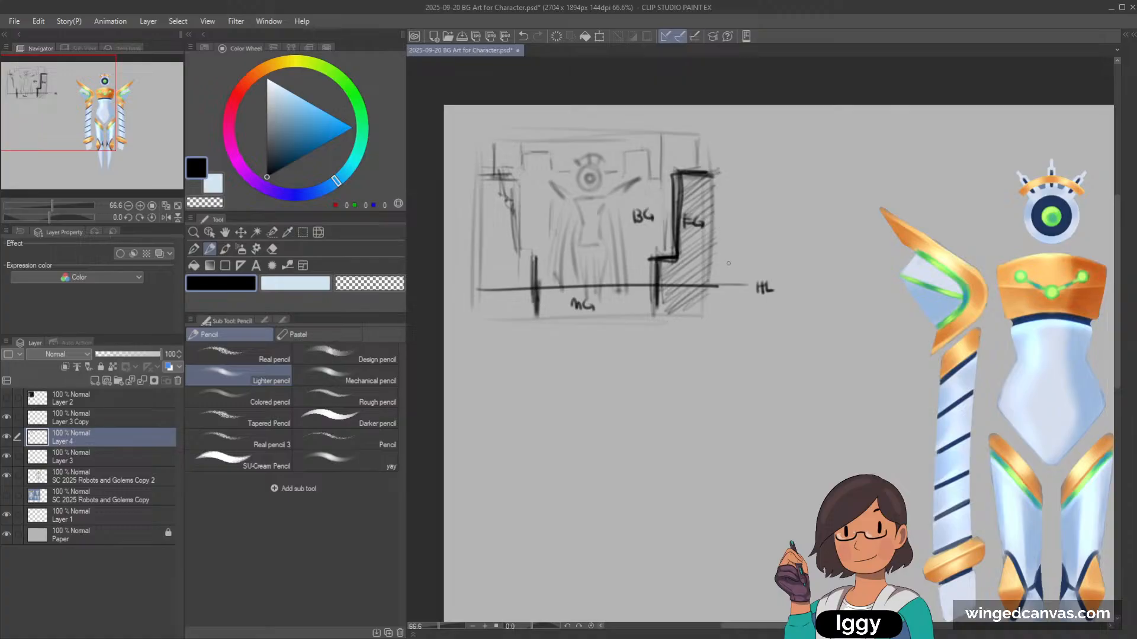
{"action": "mouse_move", "coordinate": [481, 181]}
{"action": "left_mouse_down"}
{"action": "mouse_move", "coordinate": [512, 192]}
{"action": "mouse_move", "coordinate": [476, 239]}
{"action": "mouse_move", "coordinate": [525, 248]}
{"action": "mouse_move", "coordinate": [495, 293]}
{"action": "mouse_move", "coordinate": [539, 291]}
{"action": "mouse_move", "coordinate": [540, 305]}
{"action": "mouse_move", "coordinate": [588, 287]}
{"action": "left_mouse_up"}
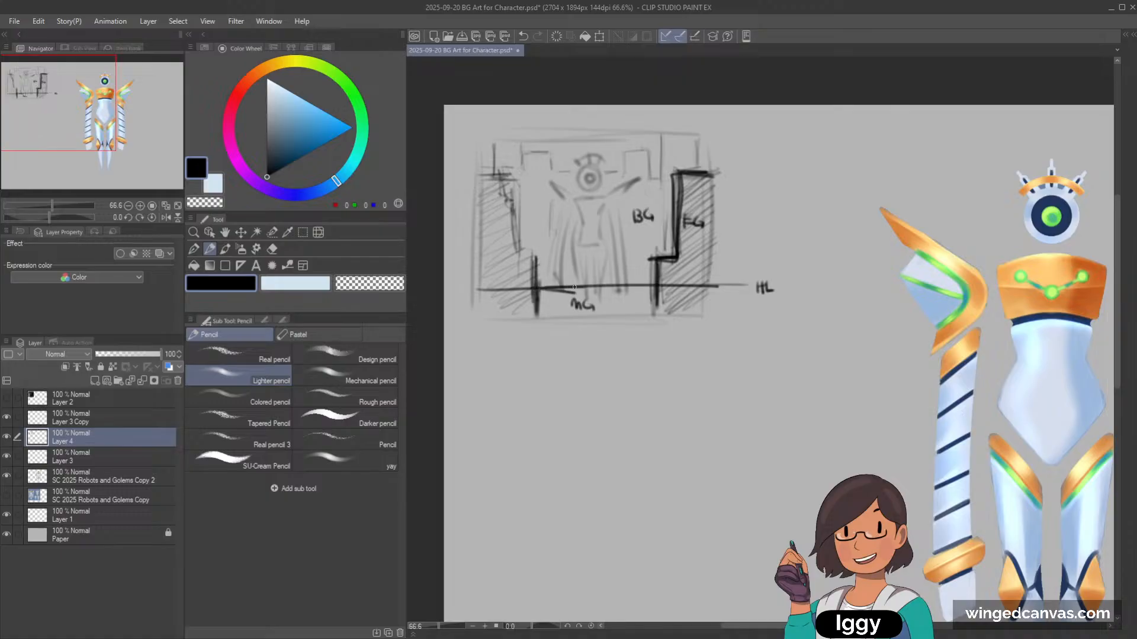
{"action": "key", "text": "ctrl+z"}
Step: Sketch vertical midground edges between the figure and the foreground buildings, undoing the misplaced strokes
{"action": "mouse_move", "coordinate": [550, 280]}
{"action": "left_mouse_down"}
{"action": "mouse_move", "coordinate": [564, 202]}
{"action": "mouse_move", "coordinate": [545, 299]}
{"action": "left_mouse_up"}
{"action": "left_click_drag", "start_coordinate": [536, 192], "coordinate": [537, 239]}
{"action": "key", "text": "ctrl+z"}
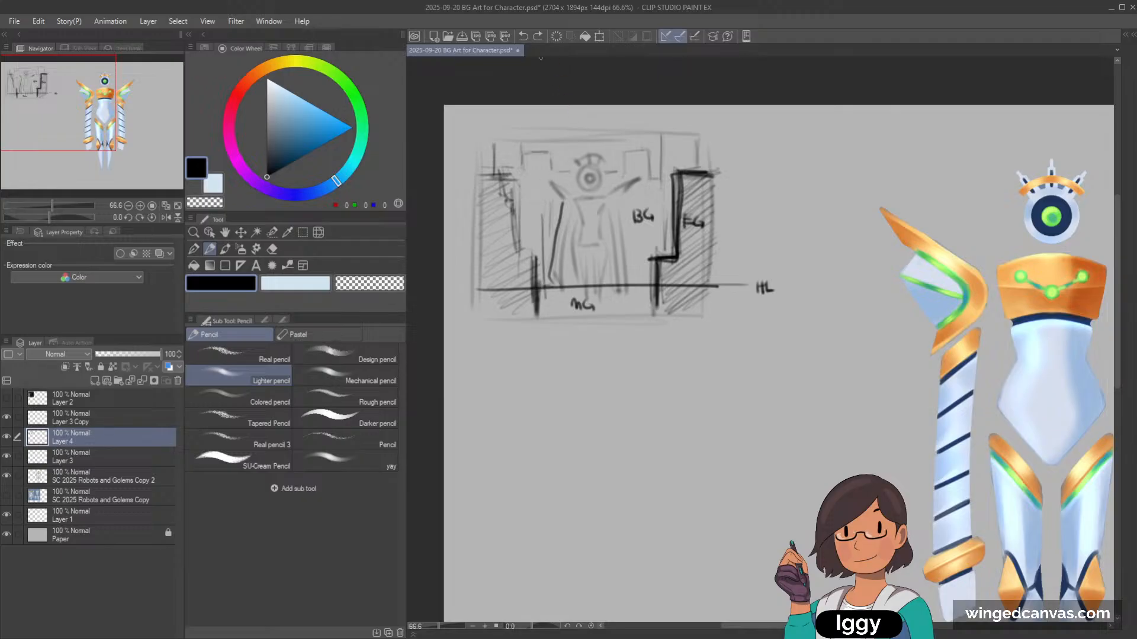
{"action": "key", "text": "ctrl+z"}
{"action": "left_click_drag", "start_coordinate": [540, 189], "coordinate": [537, 277]}
{"action": "key", "text": "ctrl+z"}
{"action": "left_click_drag", "start_coordinate": [645, 196], "coordinate": [641, 290]}
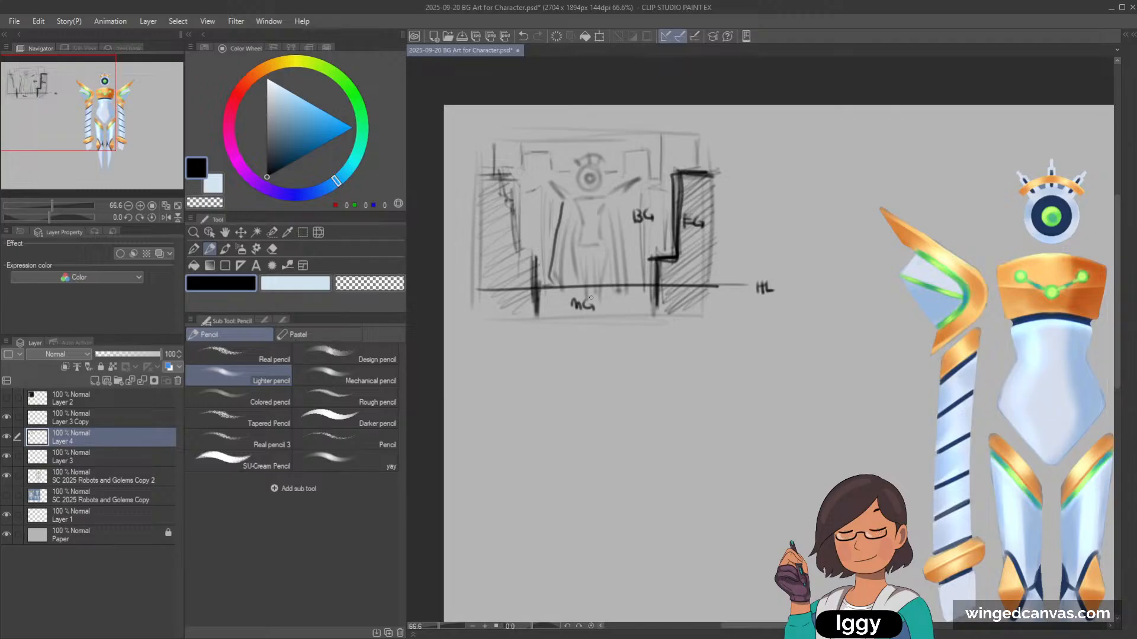
Step: Draw short midground posts across the horizon line beside the MG label and in front of both foreground buildings
{"action": "left_click_drag", "start_coordinate": [602, 290], "coordinate": [590, 319]}
{"action": "mouse_move", "coordinate": [594, 261]}
{"action": "left_mouse_down"}
{"action": "mouse_move", "coordinate": [597, 311]}
{"action": "mouse_move", "coordinate": [599, 273]}
{"action": "left_mouse_up"}
{"action": "key", "text": "ctrl+z"}
{"action": "left_click_drag", "start_coordinate": [598, 313], "coordinate": [597, 274]}
{"action": "mouse_move", "coordinate": [542, 315]}
{"action": "left_mouse_down"}
{"action": "mouse_move", "coordinate": [542, 269]}
{"action": "mouse_move", "coordinate": [550, 288]}
{"action": "left_mouse_up"}
{"action": "key", "text": "ctrl+z"}
{"action": "mouse_move", "coordinate": [639, 290]}
{"action": "left_mouse_down"}
{"action": "mouse_move", "coordinate": [656, 324]}
{"action": "mouse_move", "coordinate": [643, 270]}
{"action": "left_mouse_up"}
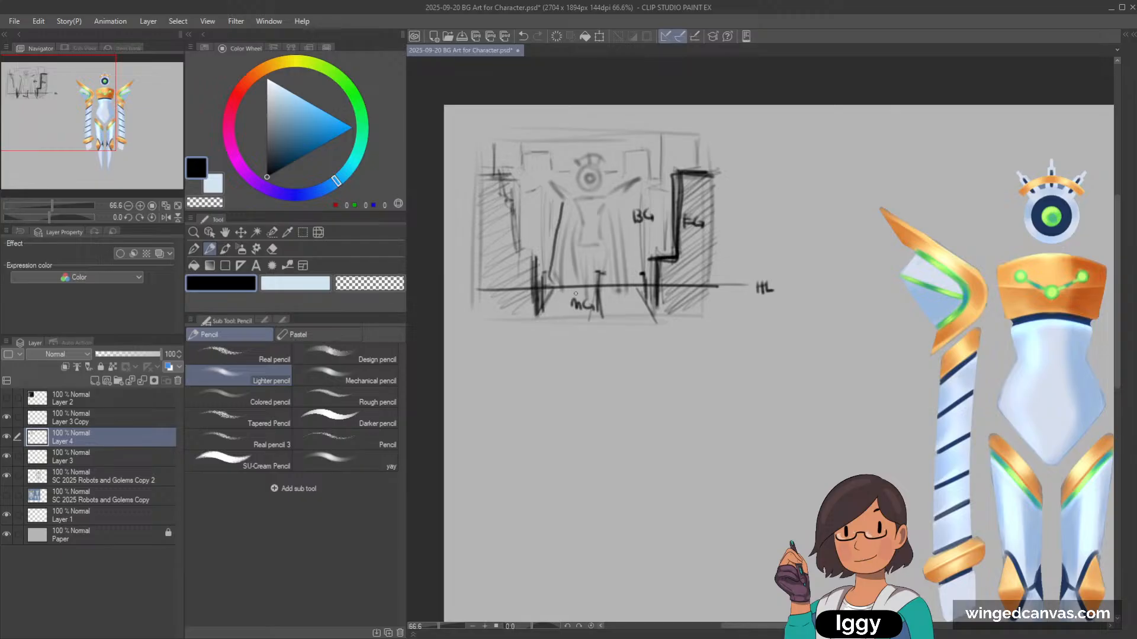
Step: Draw ground lines converging at the figure's feet with flanking posts, and label the background block left of the head
{"action": "left_click_drag", "start_coordinate": [585, 287], "coordinate": [537, 313]}
{"action": "left_click_drag", "start_coordinate": [600, 292], "coordinate": [649, 319]}
{"action": "left_click_drag", "start_coordinate": [559, 299], "coordinate": [559, 276]}
{"action": "left_click_drag", "start_coordinate": [624, 299], "coordinate": [619, 278]}
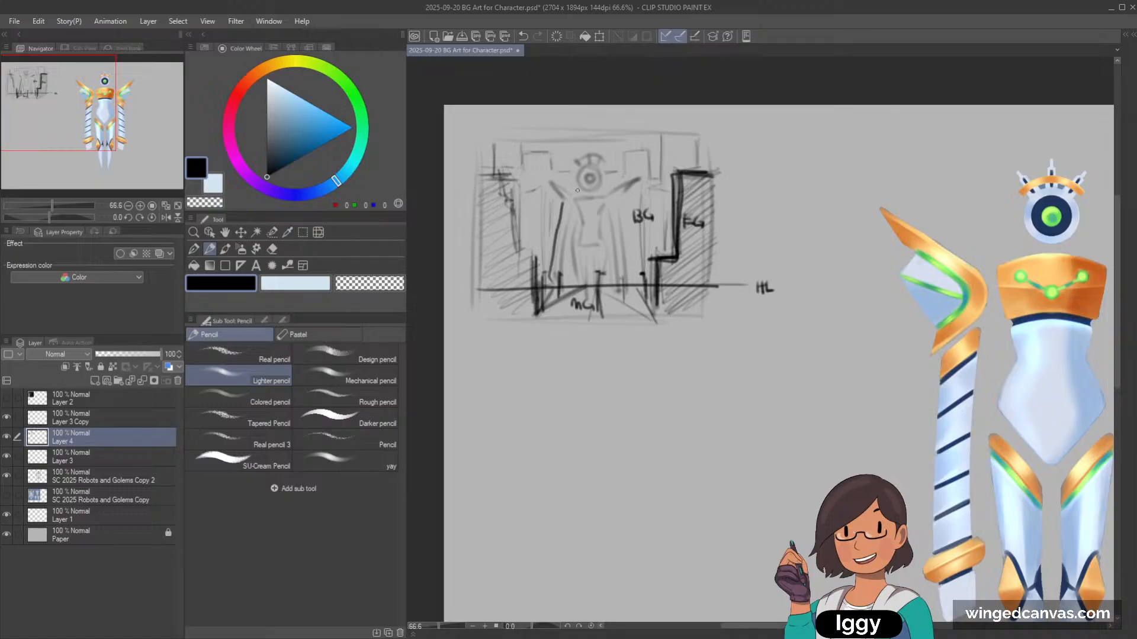
{"action": "left_click_drag", "start_coordinate": [552, 274], "coordinate": [562, 204]}
{"action": "left_click_drag", "start_coordinate": [532, 160], "coordinate": [536, 174]}
Step: Start a separate study beside the thumbnail with a ground line, a stepped block, a horizontal and a receding diagonal
{"action": "left_click_drag", "start_coordinate": [778, 182], "coordinate": [870, 182]}
{"action": "left_click_drag", "start_coordinate": [775, 121], "coordinate": [774, 170]}
{"action": "mouse_move", "coordinate": [788, 121]}
{"action": "left_mouse_down"}
{"action": "mouse_move", "coordinate": [806, 138]}
{"action": "mouse_move", "coordinate": [808, 170]}
{"action": "left_mouse_up"}
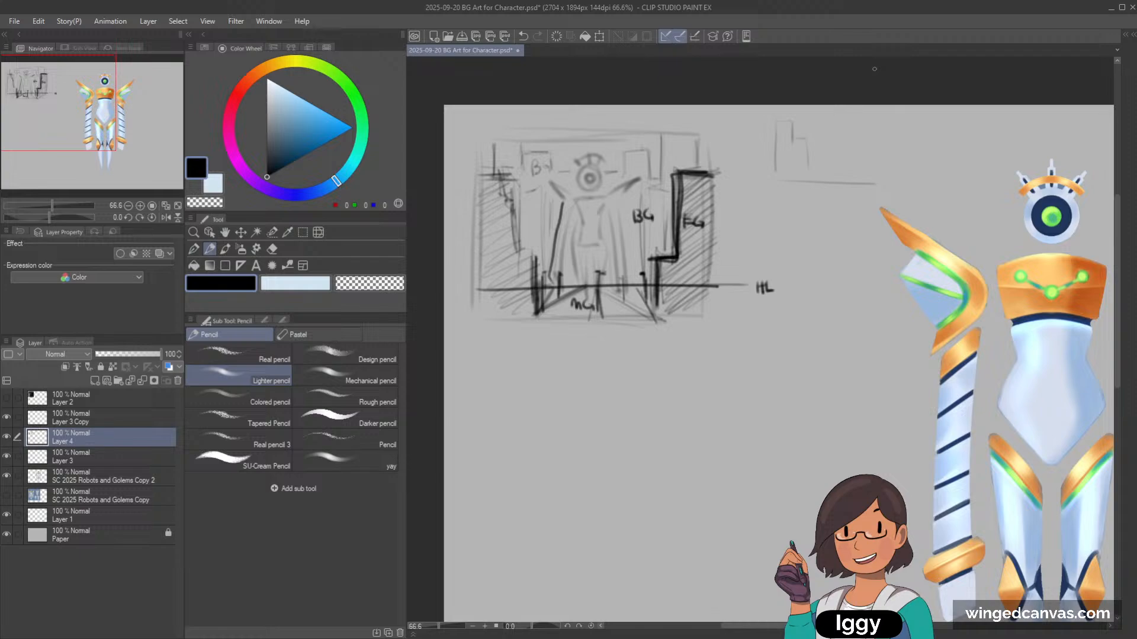
{"action": "left_click_drag", "start_coordinate": [816, 157], "coordinate": [863, 157]}
{"action": "left_click_drag", "start_coordinate": [837, 181], "coordinate": [838, 183]}
{"action": "key", "text": "ctrl+z"}
{"action": "left_click_drag", "start_coordinate": [803, 181], "coordinate": [867, 181]}
{"action": "mouse_move", "coordinate": [776, 151]}
{"action": "left_mouse_down"}
{"action": "mouse_move", "coordinate": [773, 123]}
{"action": "mouse_move", "coordinate": [790, 119]}
{"action": "mouse_move", "coordinate": [803, 178]}
{"action": "left_mouse_up"}
Step: Draw a tall upright box at the study's left side and shade its narrow right face black
{"action": "left_click_drag", "start_coordinate": [829, 135], "coordinate": [836, 124]}
{"action": "mouse_move", "coordinate": [761, 124]}
{"action": "left_mouse_down"}
{"action": "mouse_move", "coordinate": [761, 192]}
{"action": "mouse_move", "coordinate": [781, 159]}
{"action": "mouse_move", "coordinate": [782, 194]}
{"action": "mouse_move", "coordinate": [833, 189]}
{"action": "mouse_move", "coordinate": [816, 169]}
{"action": "mouse_move", "coordinate": [826, 176]}
{"action": "left_mouse_up"}
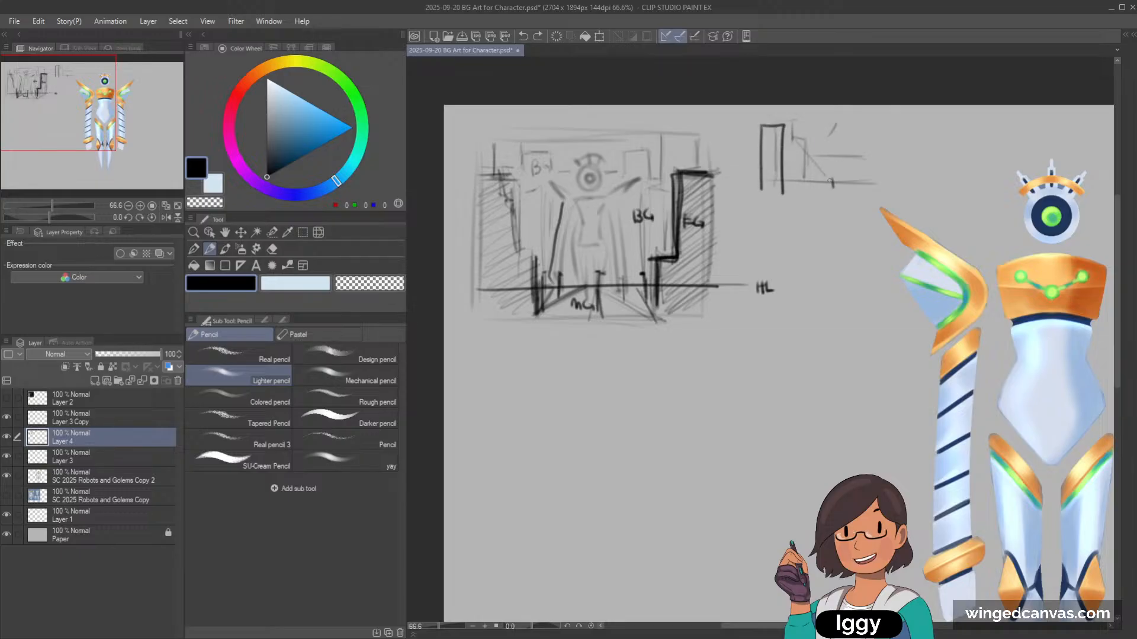
{"action": "left_click_drag", "start_coordinate": [788, 125], "coordinate": [788, 199]}
{"action": "left_click_drag", "start_coordinate": [787, 146], "coordinate": [787, 183]}
{"action": "left_click_drag", "start_coordinate": [787, 126], "coordinate": [787, 197]}
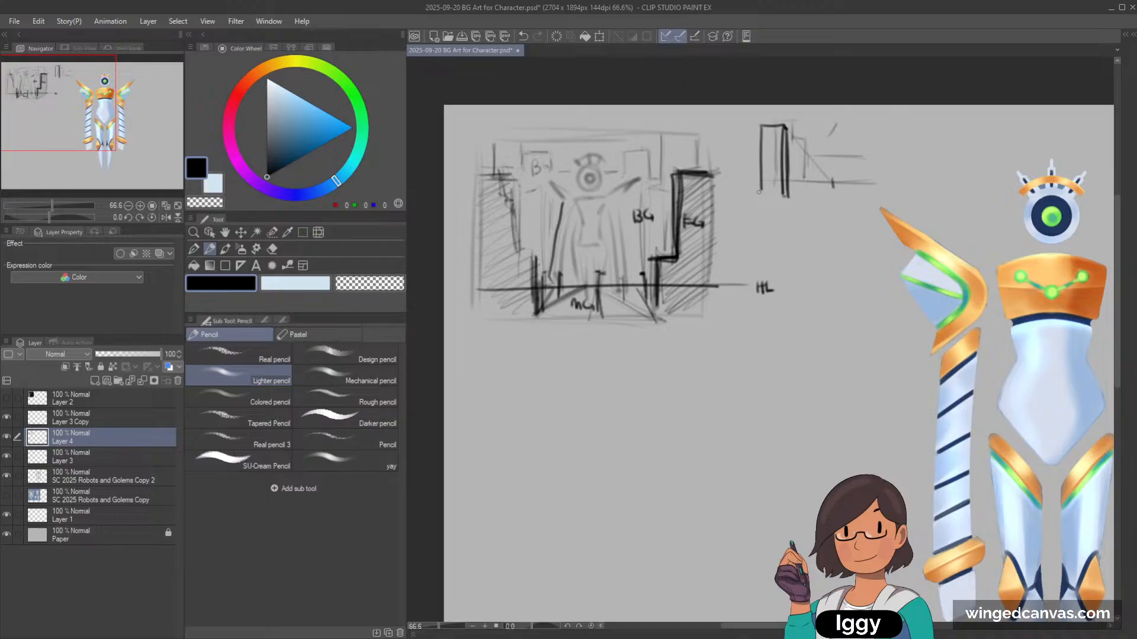
{"action": "left_click_drag", "start_coordinate": [764, 197], "coordinate": [784, 197]}
{"action": "left_click_drag", "start_coordinate": [787, 133], "coordinate": [787, 201]}
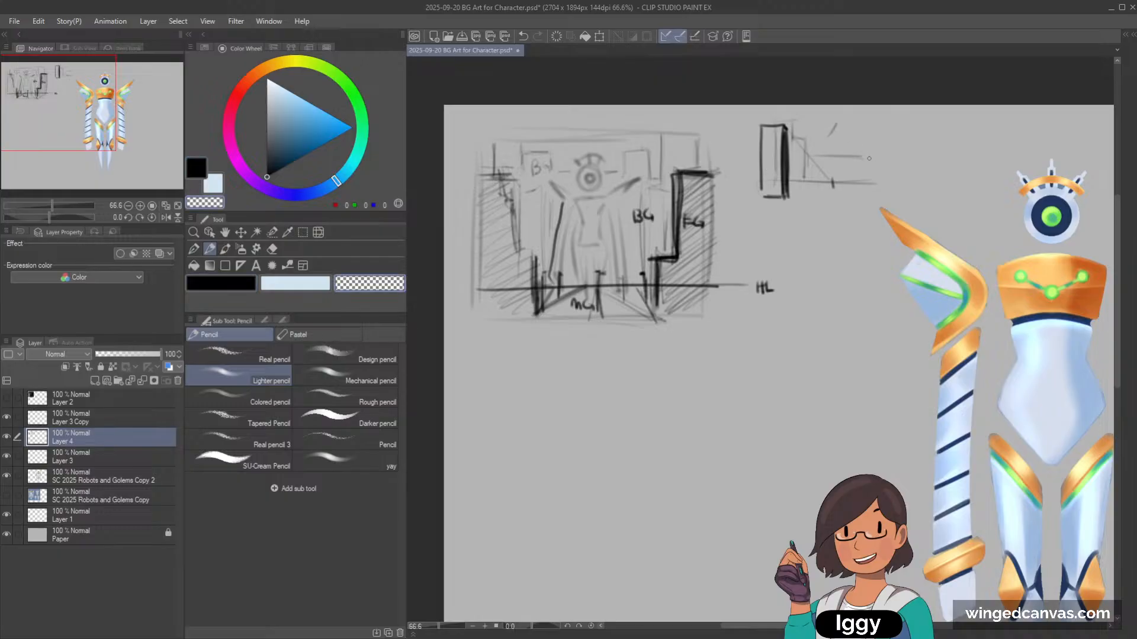
Step: Draw an opposing building on the study's right side, with a thick wall receding in perspective towards the centre
{"action": "mouse_move", "coordinate": [866, 207]}
{"action": "left_mouse_down"}
{"action": "mouse_move", "coordinate": [868, 136]}
{"action": "mouse_move", "coordinate": [890, 159]}
{"action": "mouse_move", "coordinate": [888, 204]}
{"action": "left_mouse_up"}
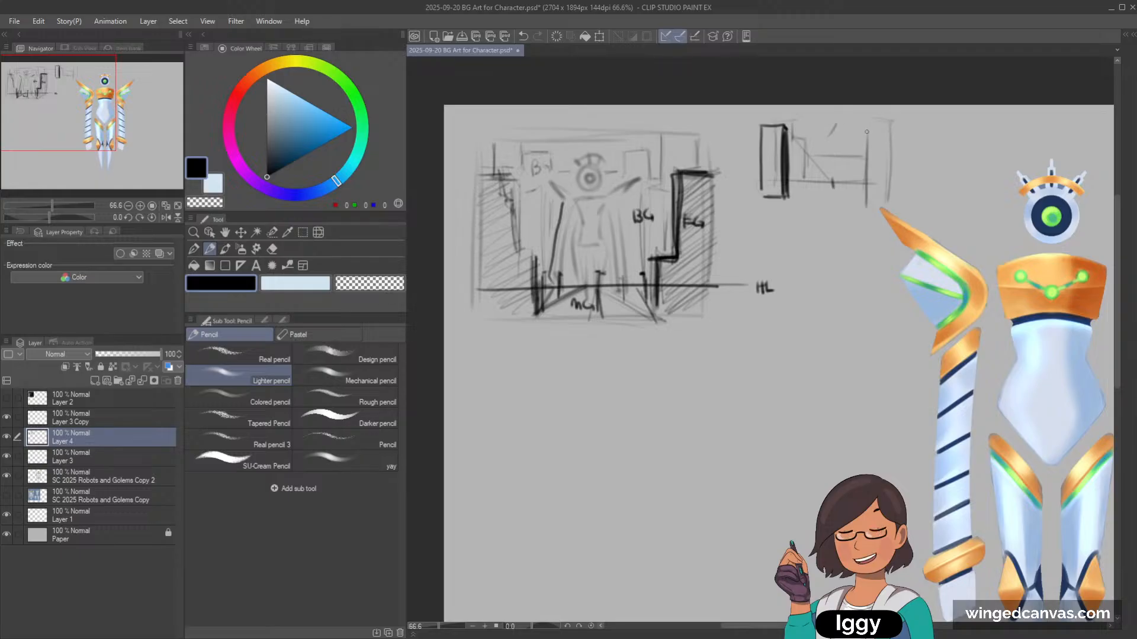
{"action": "mouse_move", "coordinate": [870, 120]}
{"action": "left_mouse_down"}
{"action": "mouse_move", "coordinate": [834, 180]}
{"action": "mouse_move", "coordinate": [871, 117]}
{"action": "left_mouse_up"}
{"action": "key", "text": "ctrl+z"}
{"action": "left_click_drag", "start_coordinate": [833, 180], "coordinate": [864, 206]}
{"action": "left_click_drag", "start_coordinate": [854, 150], "coordinate": [851, 197]}
{"action": "key", "text": "ctrl+z"}
{"action": "mouse_move", "coordinate": [870, 121]}
{"action": "left_mouse_down"}
{"action": "mouse_move", "coordinate": [859, 143]}
{"action": "mouse_move", "coordinate": [868, 125]}
{"action": "mouse_move", "coordinate": [864, 203]}
{"action": "mouse_move", "coordinate": [852, 195]}
{"action": "mouse_move", "coordinate": [865, 207]}
{"action": "mouse_move", "coordinate": [851, 196]}
{"action": "mouse_move", "coordinate": [854, 145]}
{"action": "mouse_move", "coordinate": [869, 119]}
{"action": "mouse_move", "coordinate": [862, 194]}
{"action": "left_mouse_up"}
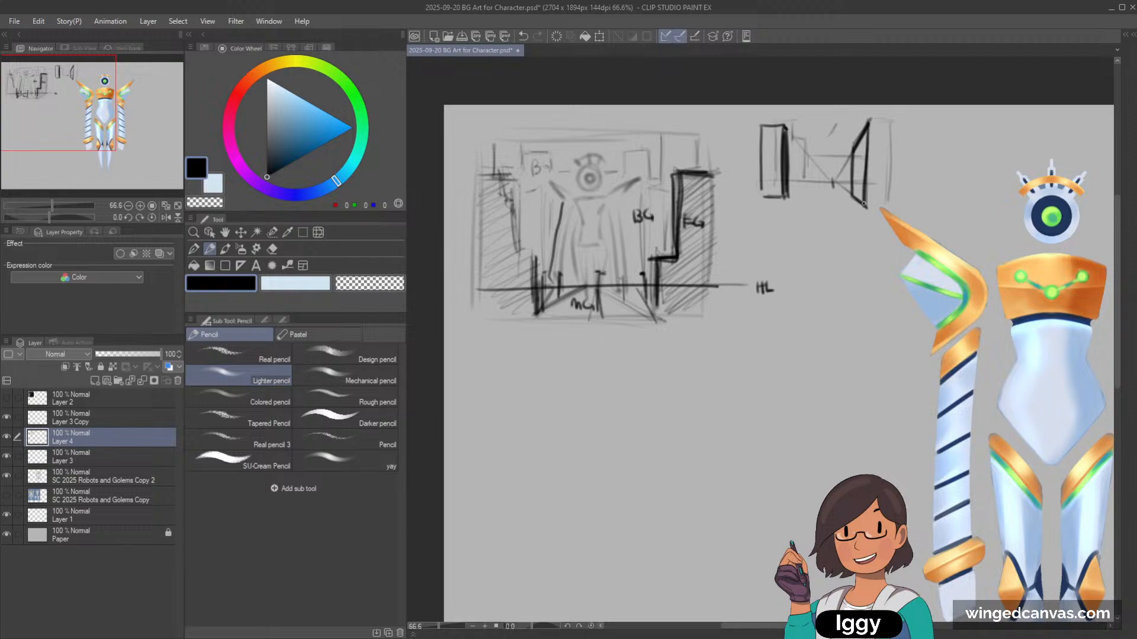
{"action": "left_click_drag", "start_coordinate": [840, 274], "coordinate": [839, 332]}
{"action": "left_click_drag", "start_coordinate": [842, 265], "coordinate": [927, 290]}
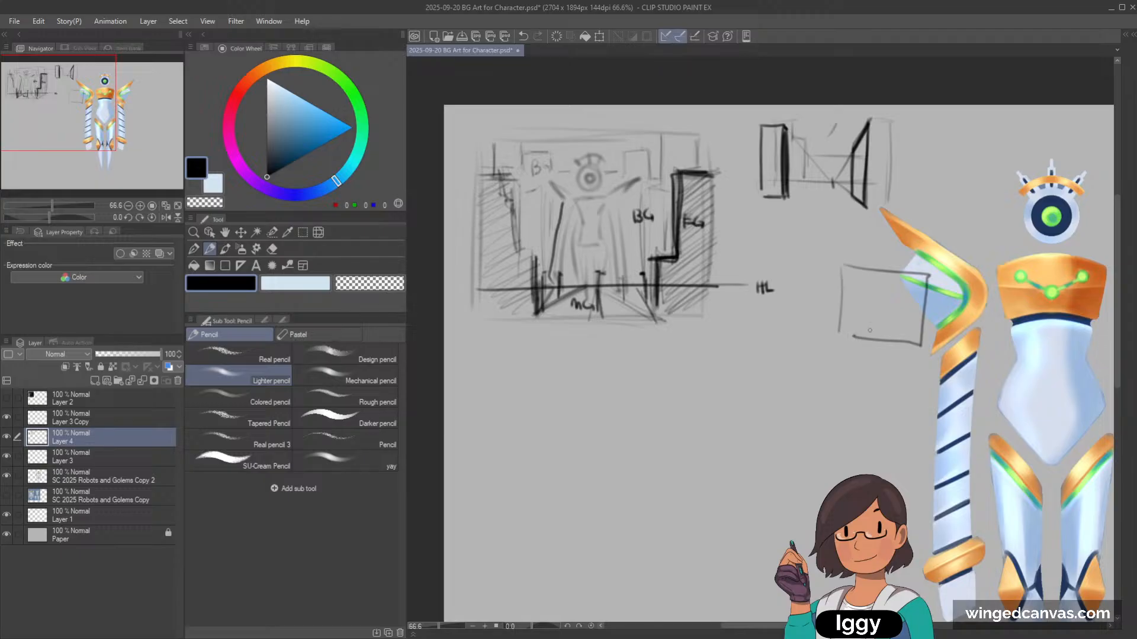
{"action": "key", "text": "ctrl+z"}
{"action": "key", "text": "ctrl+z"}
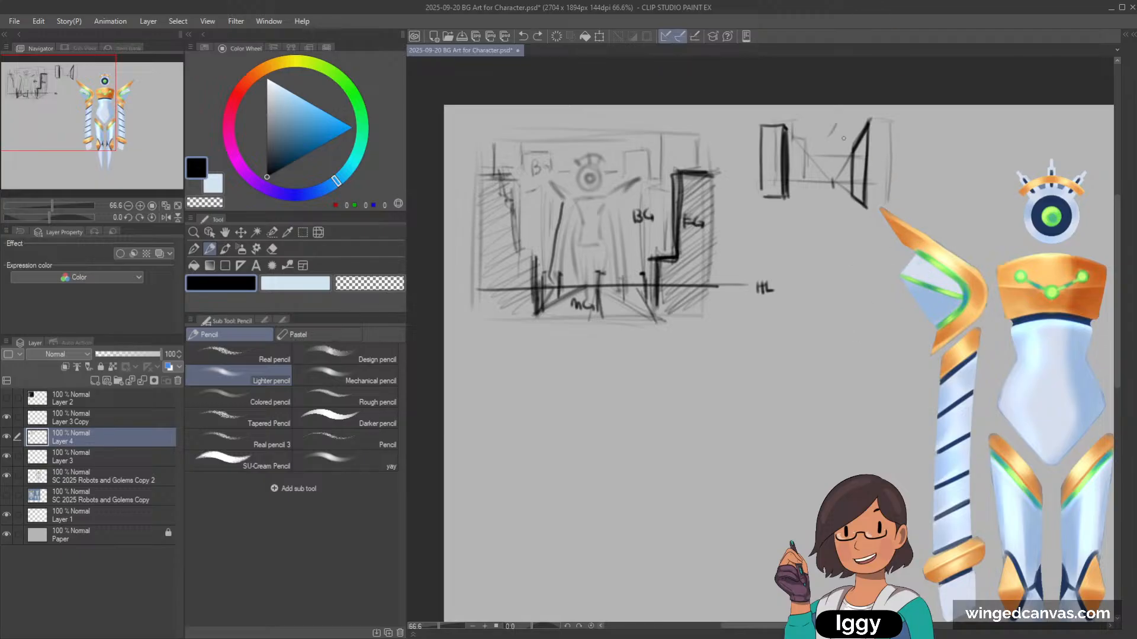
Step: Erase the inner part of the thick receding wall on the study's right building, and redraw it as a narrow upright slab
{"action": "key", "text": "c"}
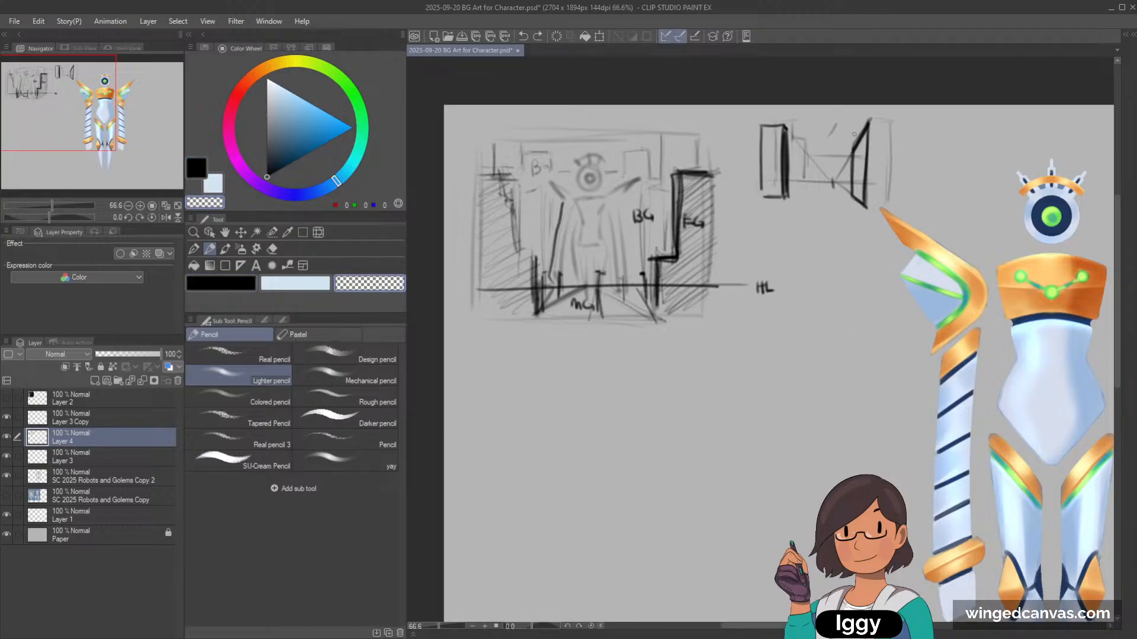
{"action": "left_click_drag", "start_coordinate": [854, 135], "coordinate": [857, 194]}
{"action": "key", "text": "c"}
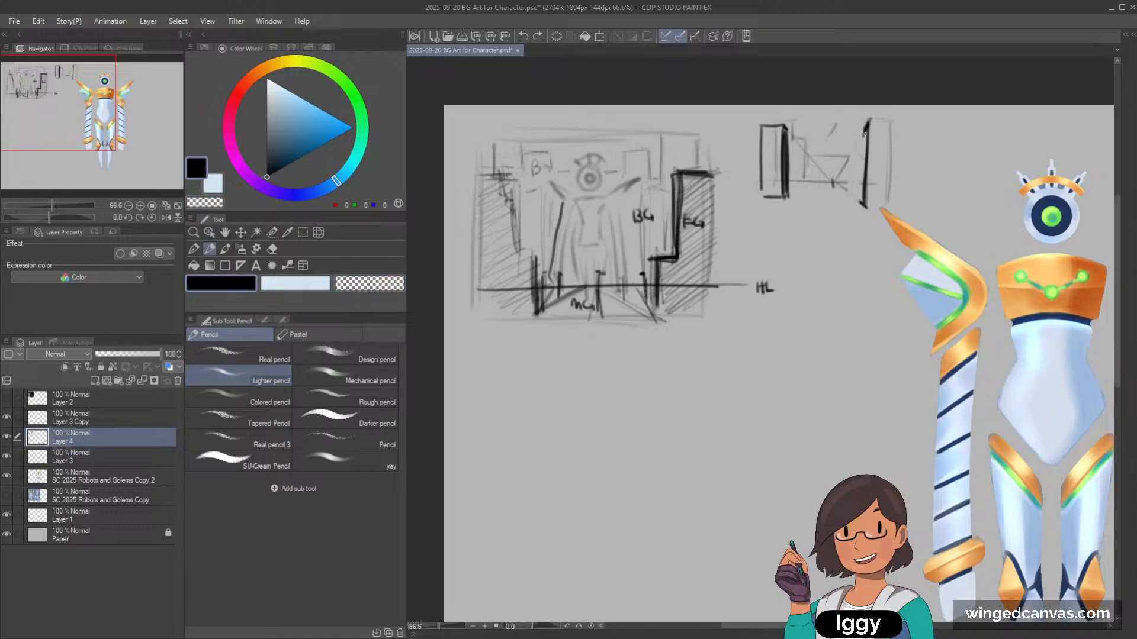
{"action": "mouse_move", "coordinate": [865, 133]}
{"action": "left_mouse_down"}
{"action": "mouse_move", "coordinate": [861, 205]}
{"action": "mouse_move", "coordinate": [863, 131]}
{"action": "mouse_move", "coordinate": [861, 182]}
{"action": "left_mouse_up"}
{"action": "left_click_drag", "start_coordinate": [862, 183], "coordinate": [866, 125]}
{"action": "left_click_drag", "start_coordinate": [864, 155], "coordinate": [866, 135]}
{"action": "key", "text": "c"}
{"action": "mouse_move", "coordinate": [865, 156]}
{"action": "left_mouse_down"}
{"action": "mouse_move", "coordinate": [864, 189]}
{"action": "mouse_move", "coordinate": [866, 136]}
{"action": "left_mouse_up"}
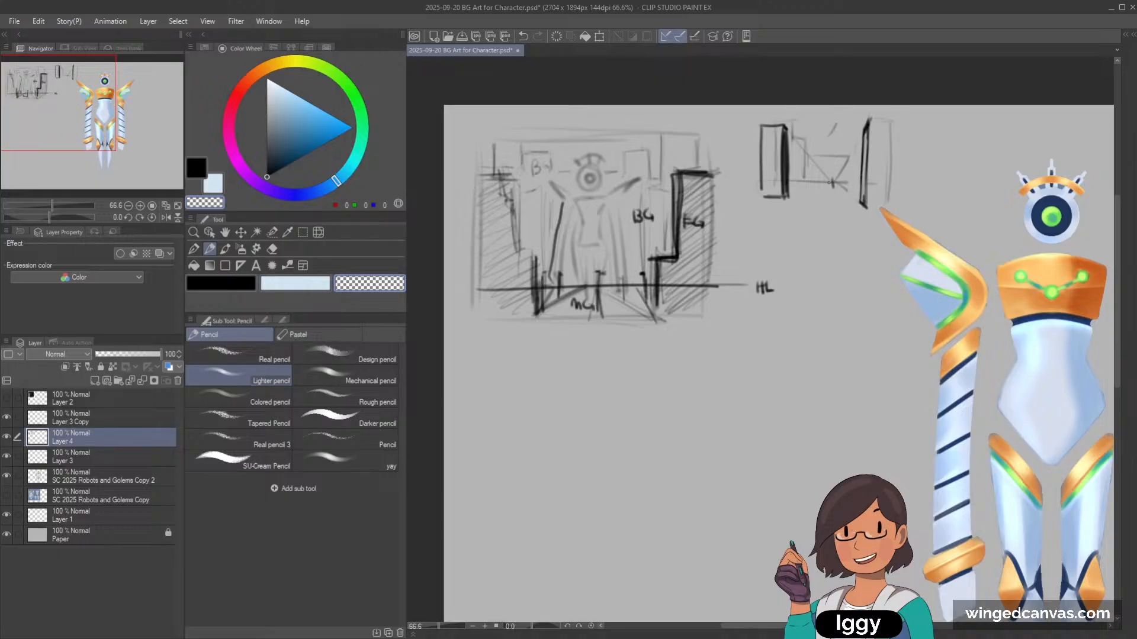
Step: Draw a series of progressively shorter vertical edges on the study's right building, receding towards the centre
{"action": "key", "text": "c"}
{"action": "left_click_drag", "start_coordinate": [832, 178], "coordinate": [840, 189]}
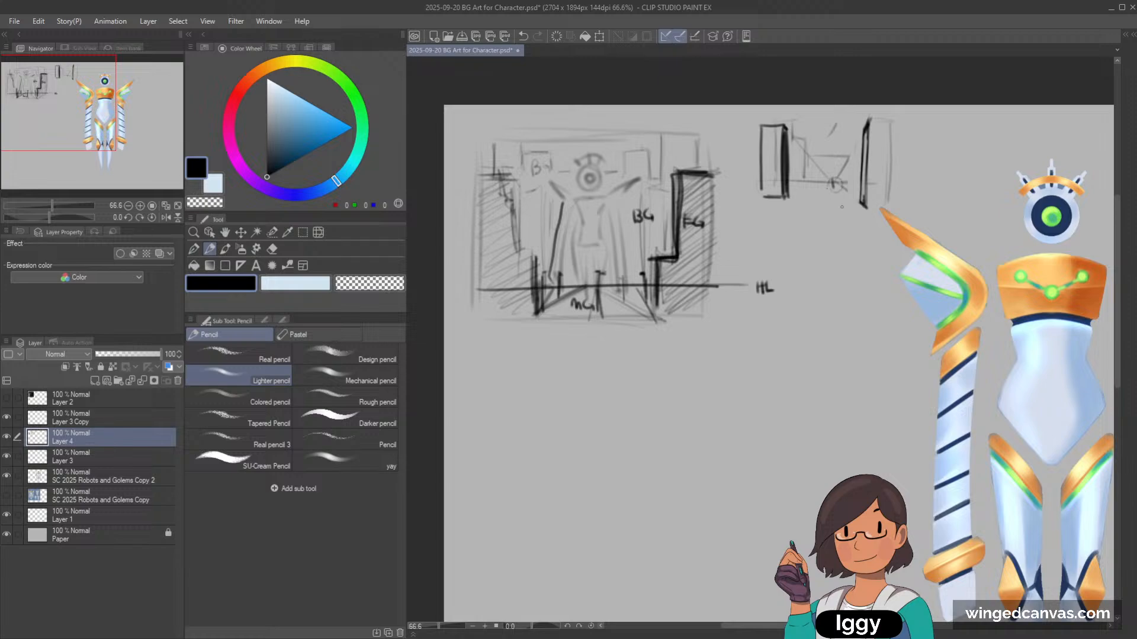
{"action": "key", "text": "ctrl+z"}
{"action": "left_click_drag", "start_coordinate": [853, 144], "coordinate": [853, 199]}
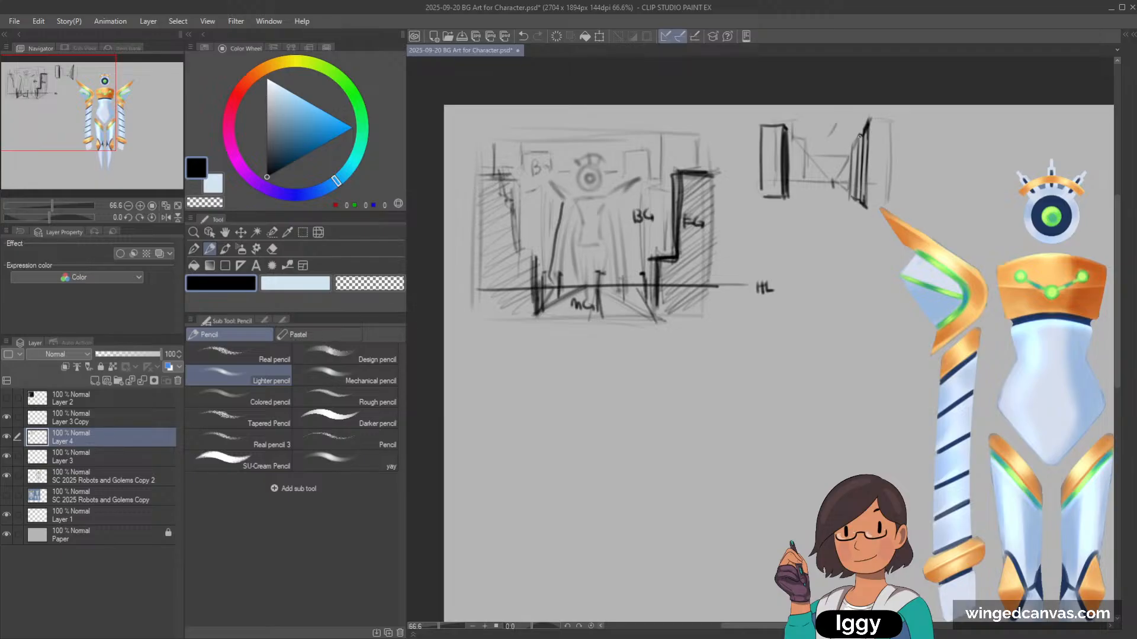
{"action": "left_click_drag", "start_coordinate": [860, 135], "coordinate": [855, 193]}
{"action": "left_click_drag", "start_coordinate": [856, 142], "coordinate": [850, 196]}
{"action": "left_click_drag", "start_coordinate": [866, 128], "coordinate": [860, 204]}
{"action": "left_click_drag", "start_coordinate": [869, 144], "coordinate": [866, 204]}
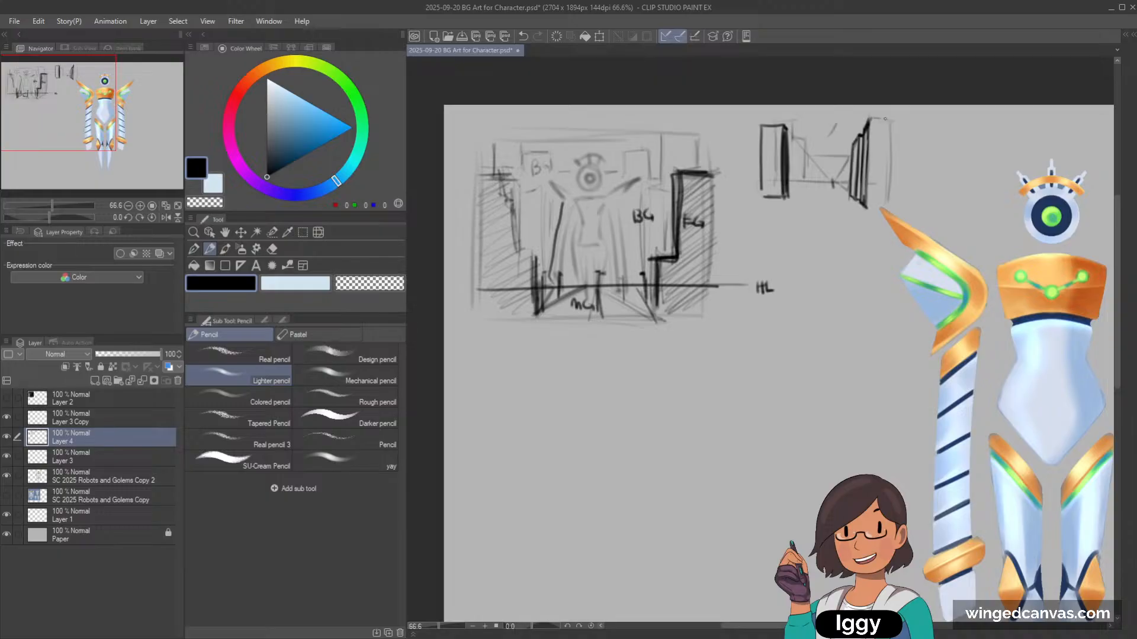
{"action": "left_click_drag", "start_coordinate": [871, 120], "coordinate": [894, 120]}
{"action": "left_click_drag", "start_coordinate": [765, 351], "coordinate": [764, 402]}
{"action": "left_click_drag", "start_coordinate": [768, 323], "coordinate": [894, 326]}
{"action": "left_click_drag", "start_coordinate": [888, 332], "coordinate": [883, 398]}
{"action": "left_click_drag", "start_coordinate": [765, 402], "coordinate": [881, 409]}
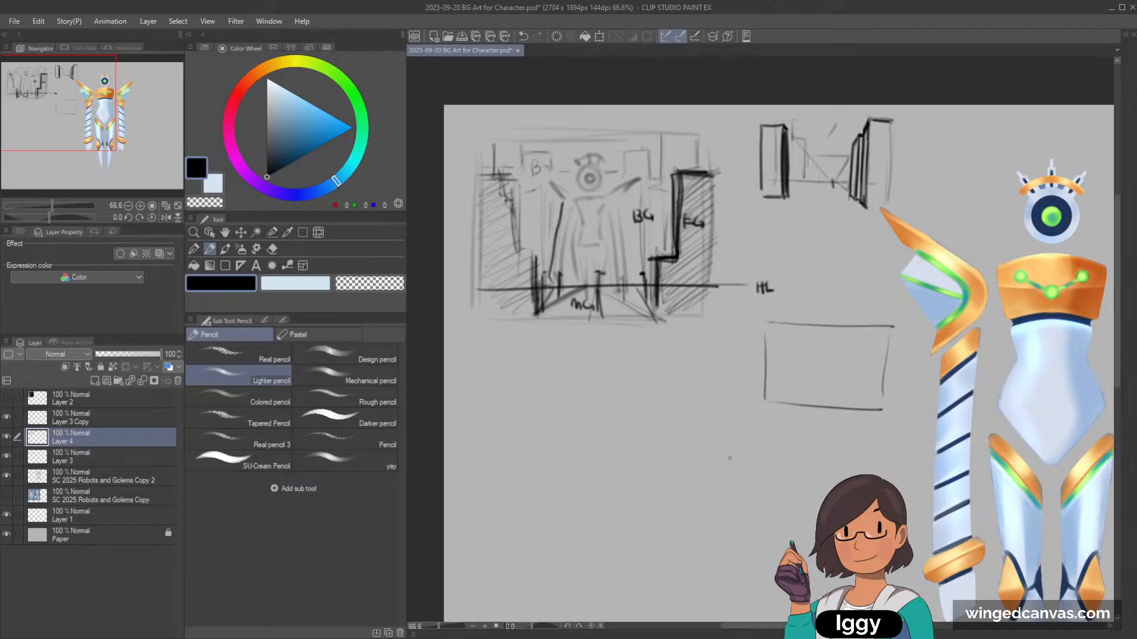
{"action": "mouse_move", "coordinate": [760, 418]}
{"action": "left_mouse_down"}
{"action": "mouse_move", "coordinate": [762, 522]}
{"action": "mouse_move", "coordinate": [811, 429]}
{"action": "mouse_move", "coordinate": [806, 532]}
{"action": "left_mouse_up"}
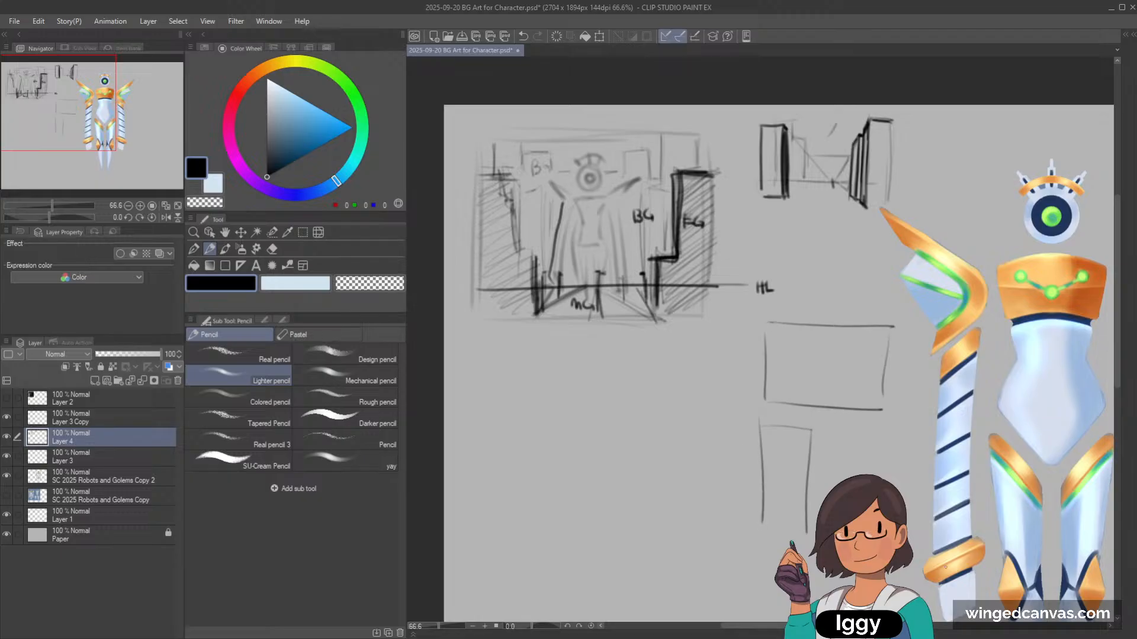
{"action": "key", "text": "ctrl+z"}
{"action": "key", "text": "ctrl+z"}
{"action": "key", "text": "ctrl+z"}
{"action": "key", "text": "ctrl+z"}
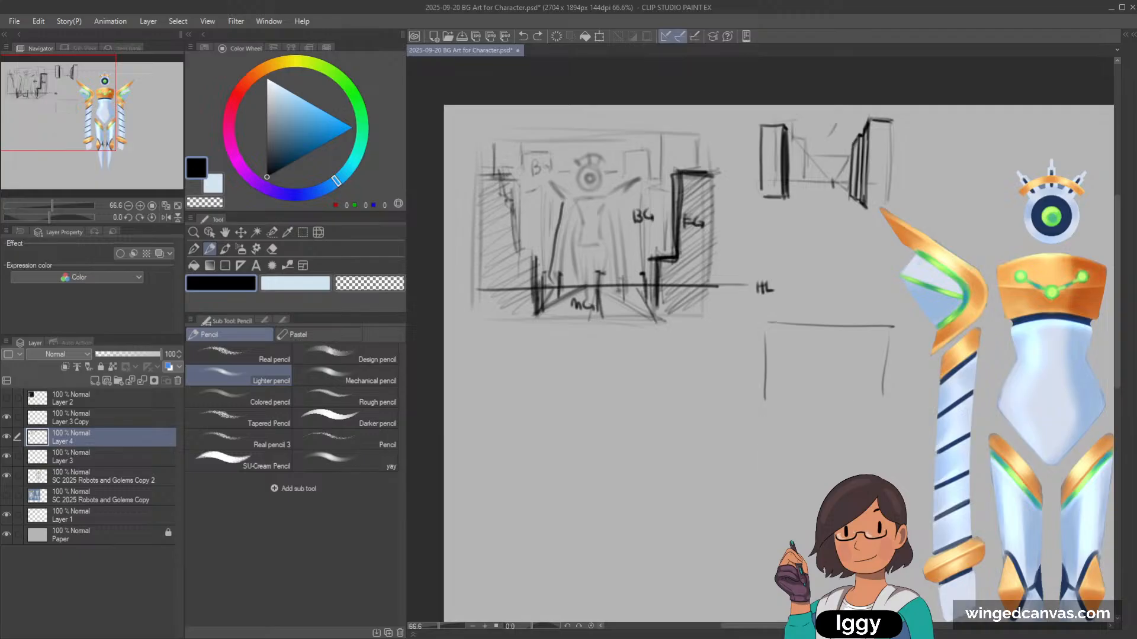
{"action": "key", "text": "ctrl+z"}
{"action": "key", "text": "ctrl+z"}
{"action": "key", "text": "ctrl+z"}
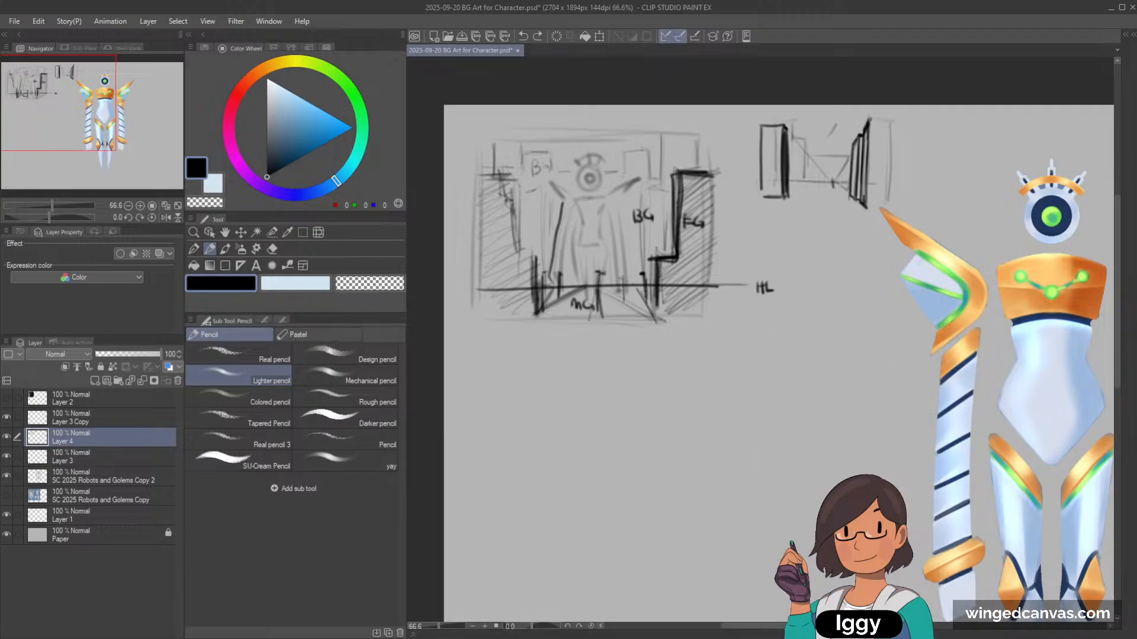
Step: Move the full-colour robot further towards the canvas's right side, leaving space beside the sketches
{"action": "scroll", "coordinate": [879, 597], "scroll_direction": "down", "scroll_amount": 2}
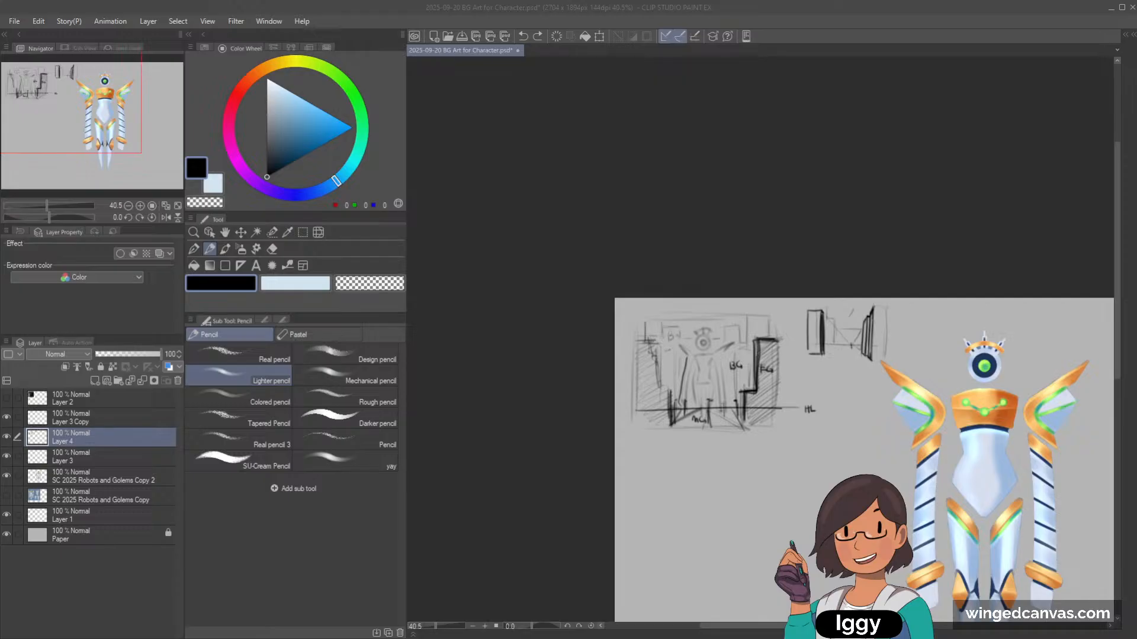
{"action": "scroll", "coordinate": [829, 414], "scroll_direction": "down", "scroll_amount": 3}
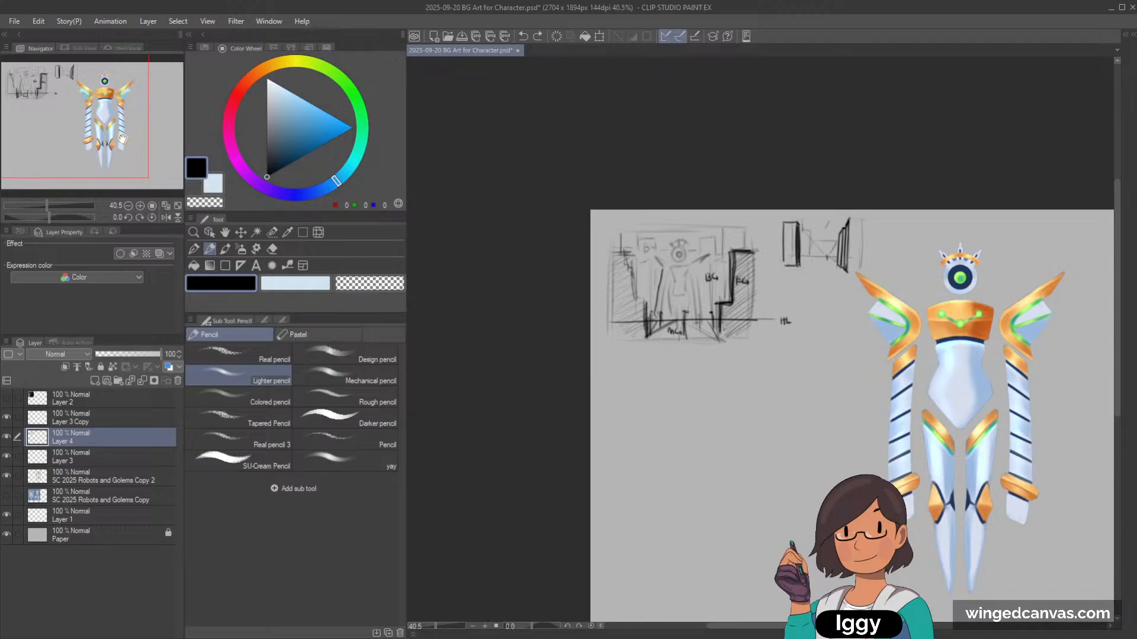
{"action": "left_click_drag", "start_coordinate": [122, 137], "coordinate": [150, 156]}
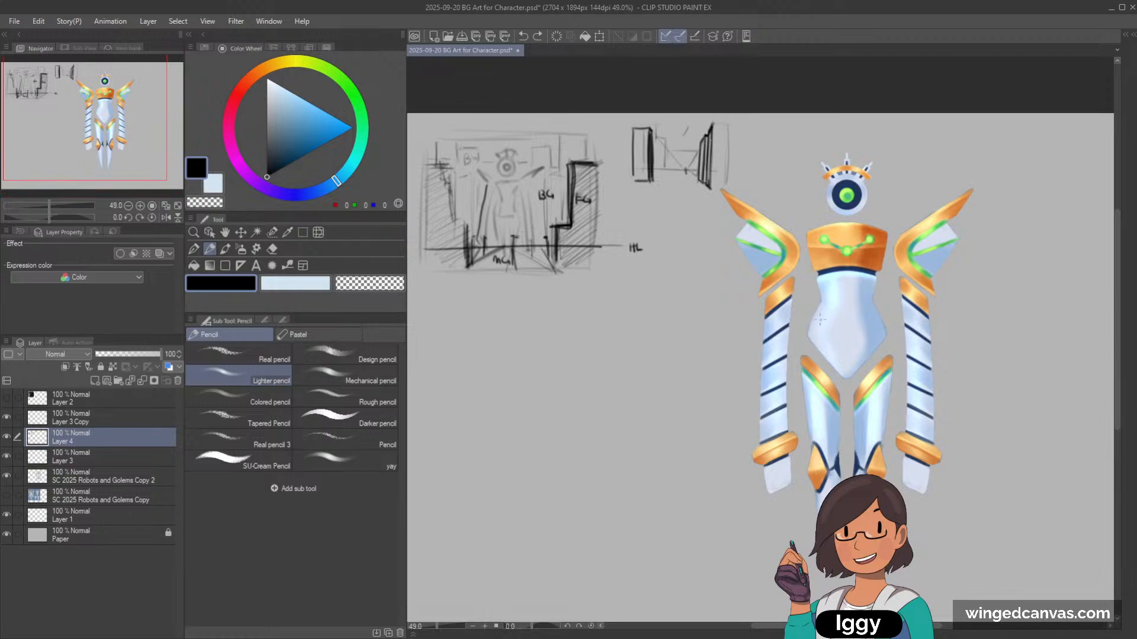
{"action": "scroll", "coordinate": [829, 326], "scroll_direction": "up", "scroll_amount": 1}
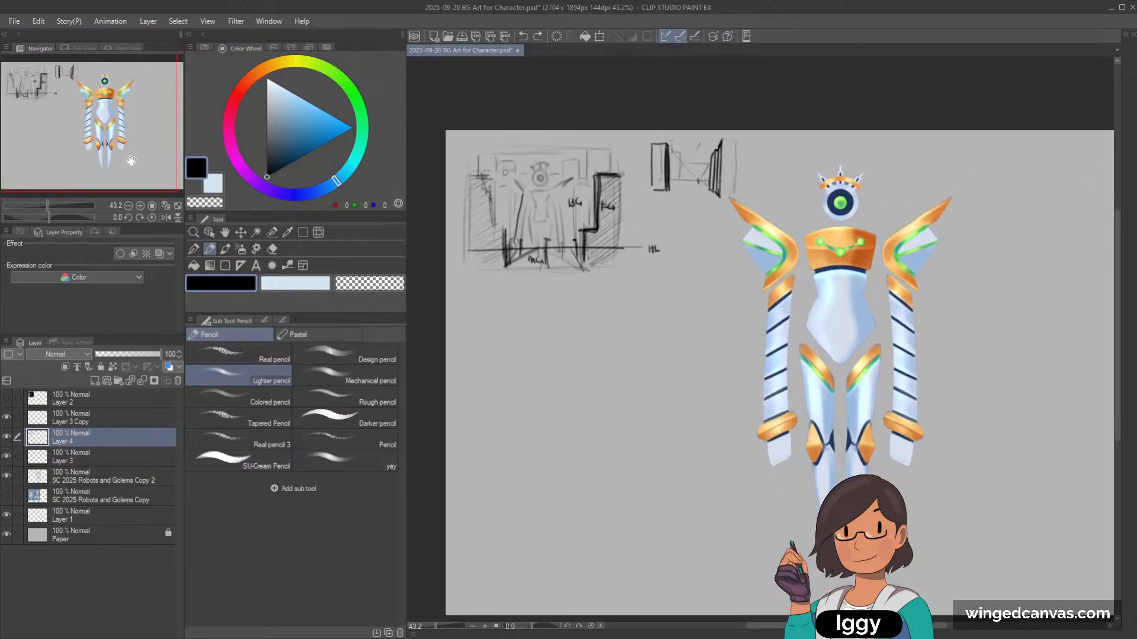
{"action": "left_click_drag", "start_coordinate": [134, 161], "coordinate": [135, 177]}
{"action": "left_click", "coordinate": [208, 232]}
{"action": "left_click_drag", "start_coordinate": [828, 267], "coordinate": [949, 259]}
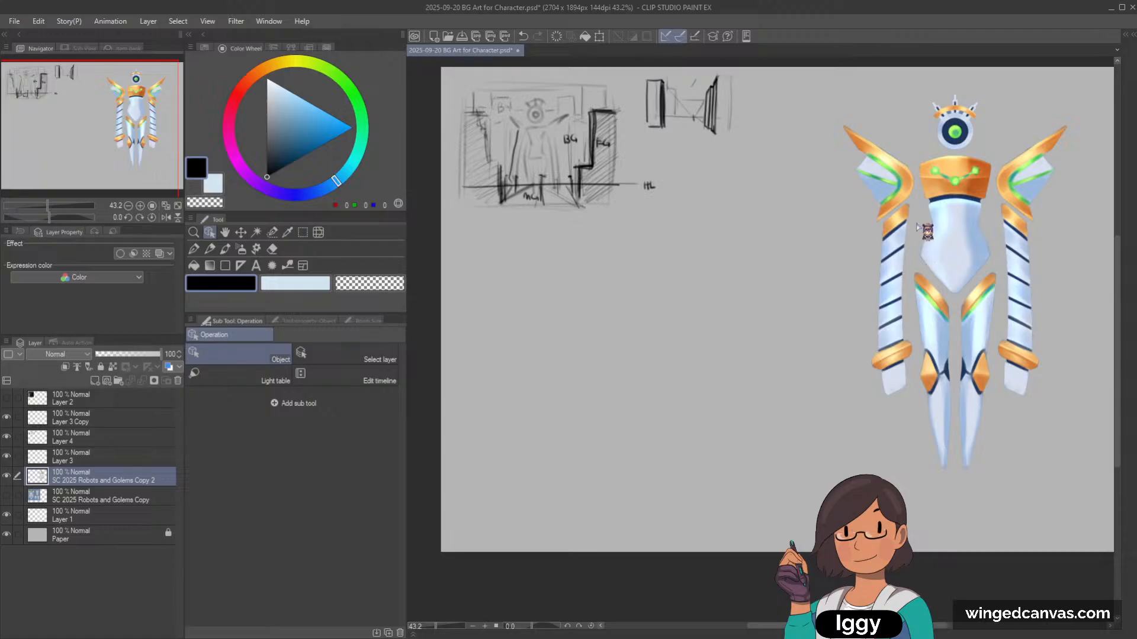
{"action": "left_click_drag", "start_coordinate": [922, 231], "coordinate": [963, 227]}
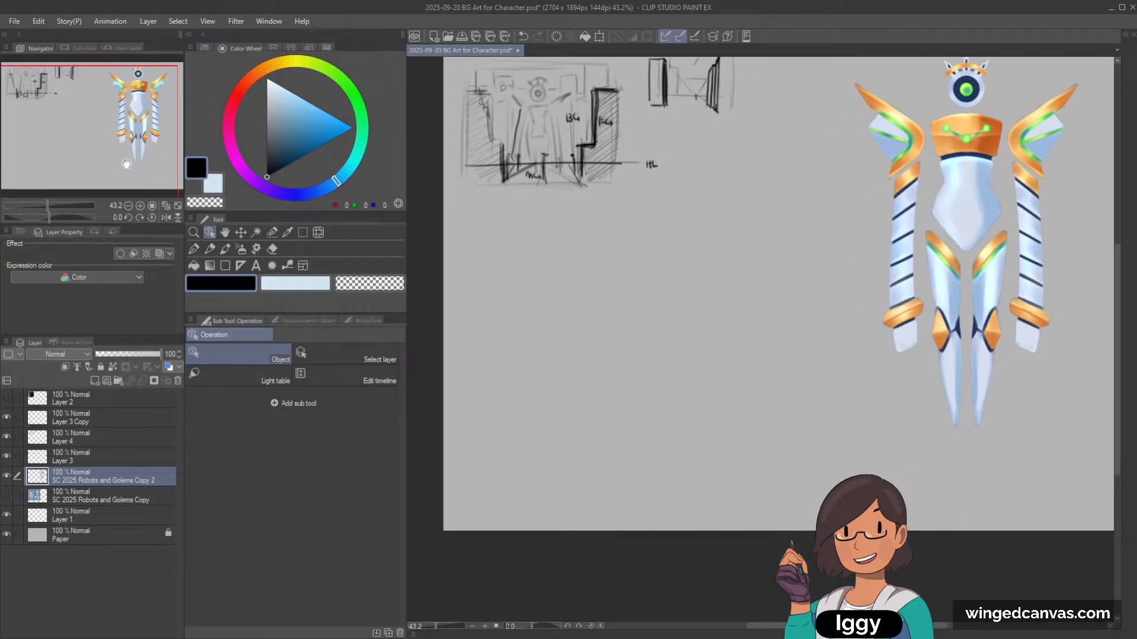
{"action": "left_click", "coordinate": [97, 457]}
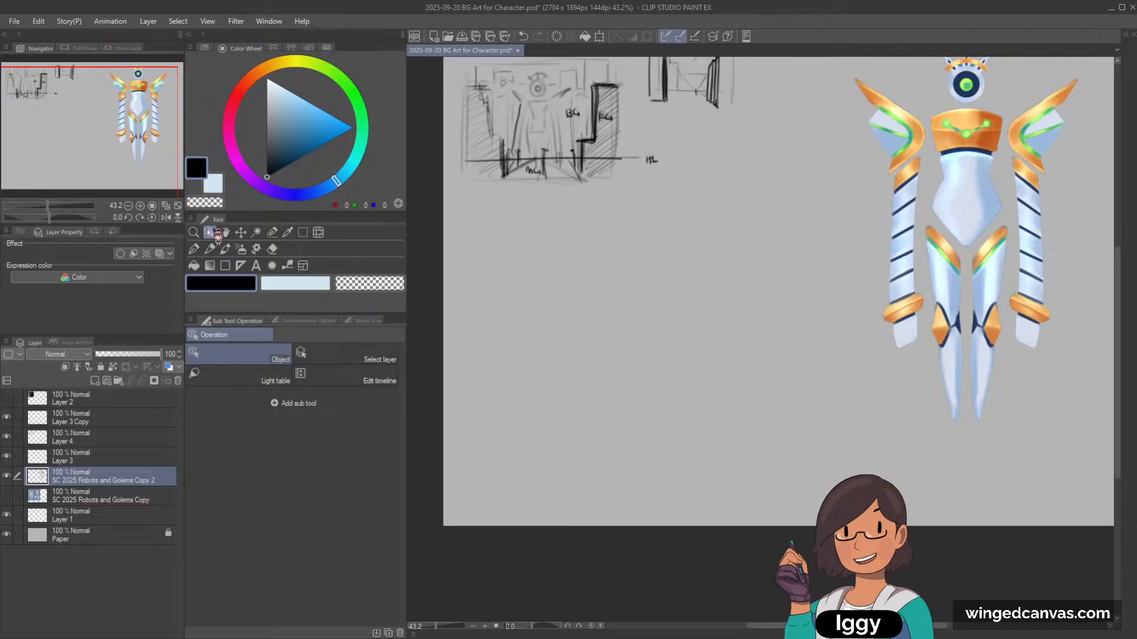
{"action": "left_click_drag", "start_coordinate": [595, 130], "coordinate": [605, 140]}
{"action": "key", "text": "ctrl+z"}
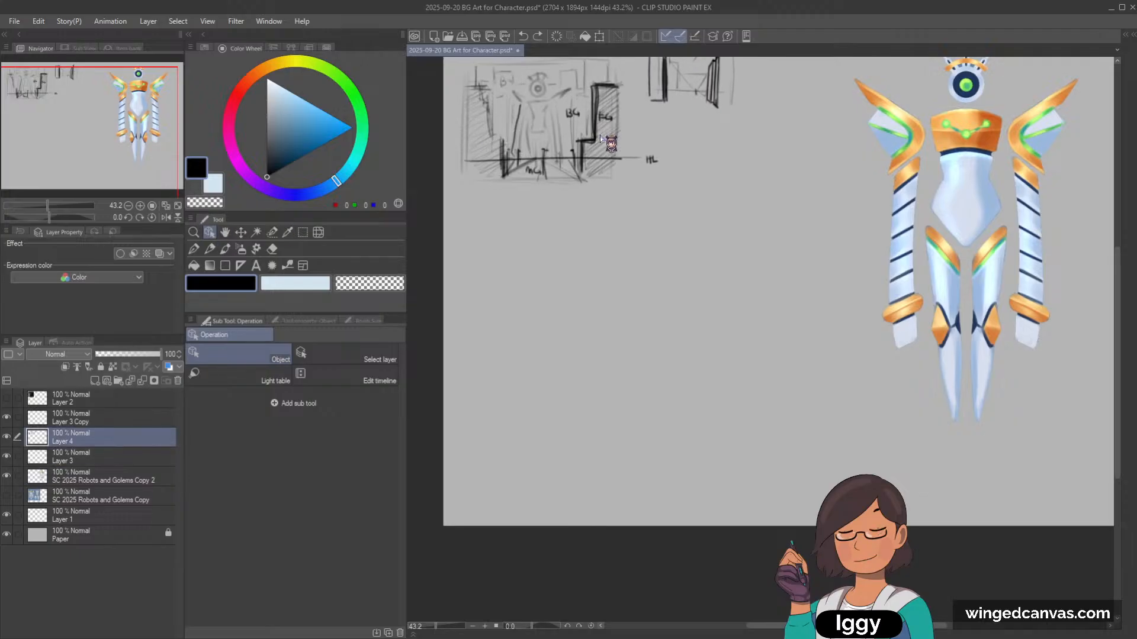
Step: Duplicate the thumbnail's frame layer, place the copy below the thumbnail, and reorder it above Layer 3 Copy
{"action": "left_click_drag", "start_coordinate": [90, 159], "coordinate": [90, 145]}
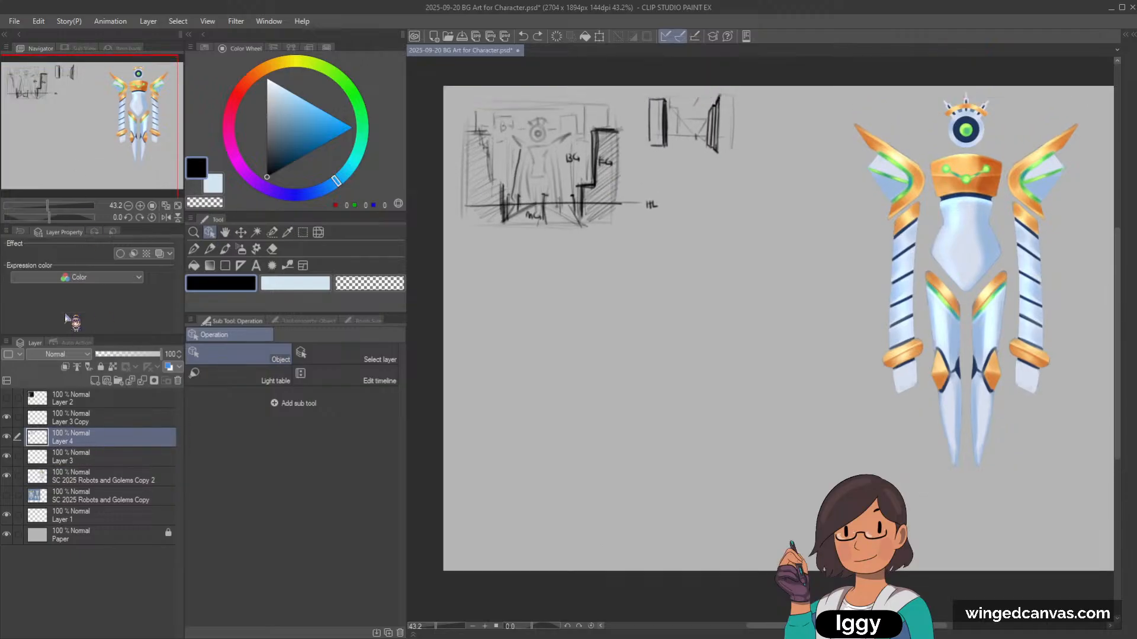
{"action": "left_click", "coordinate": [106, 421]}
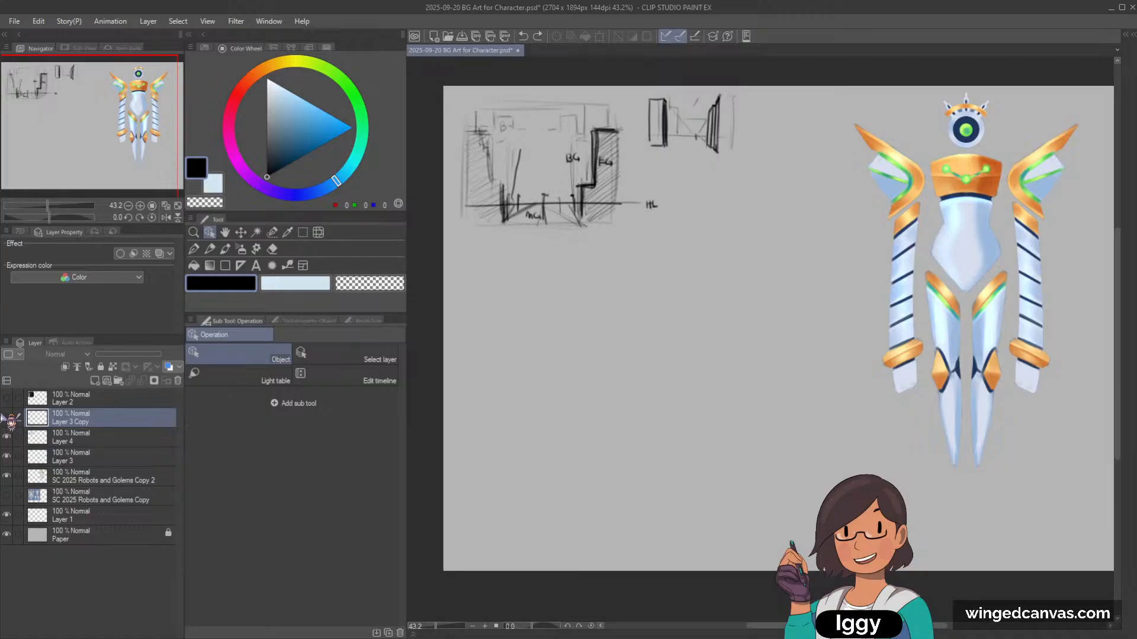
{"action": "left_click", "coordinate": [6, 417]}
{"action": "left_click", "coordinate": [18, 457]}
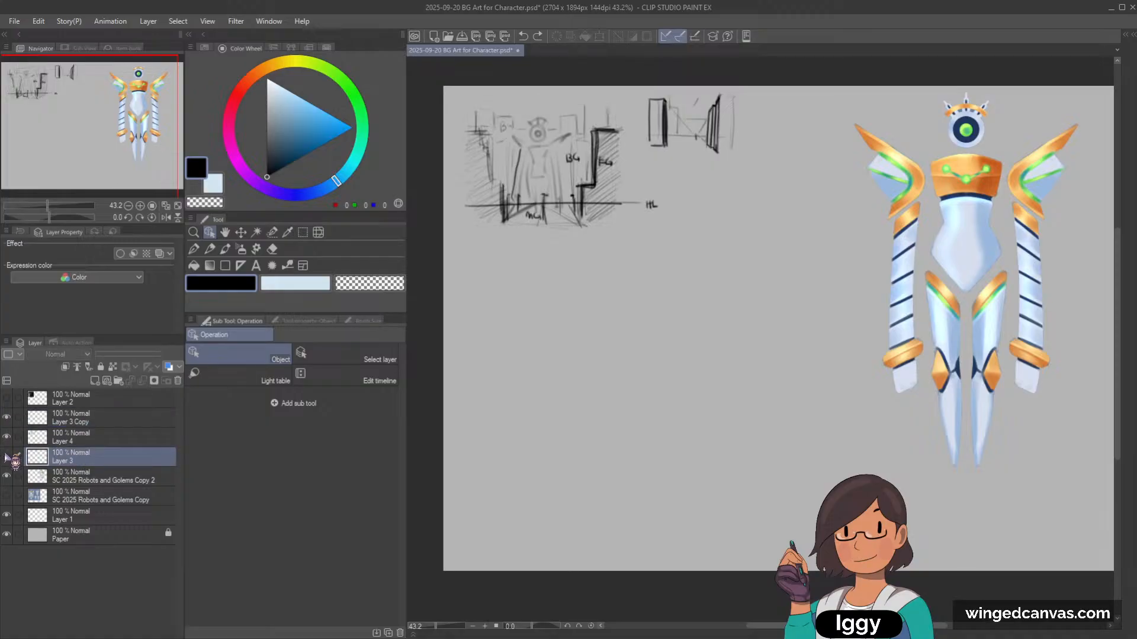
{"action": "left_click", "coordinate": [241, 232]}
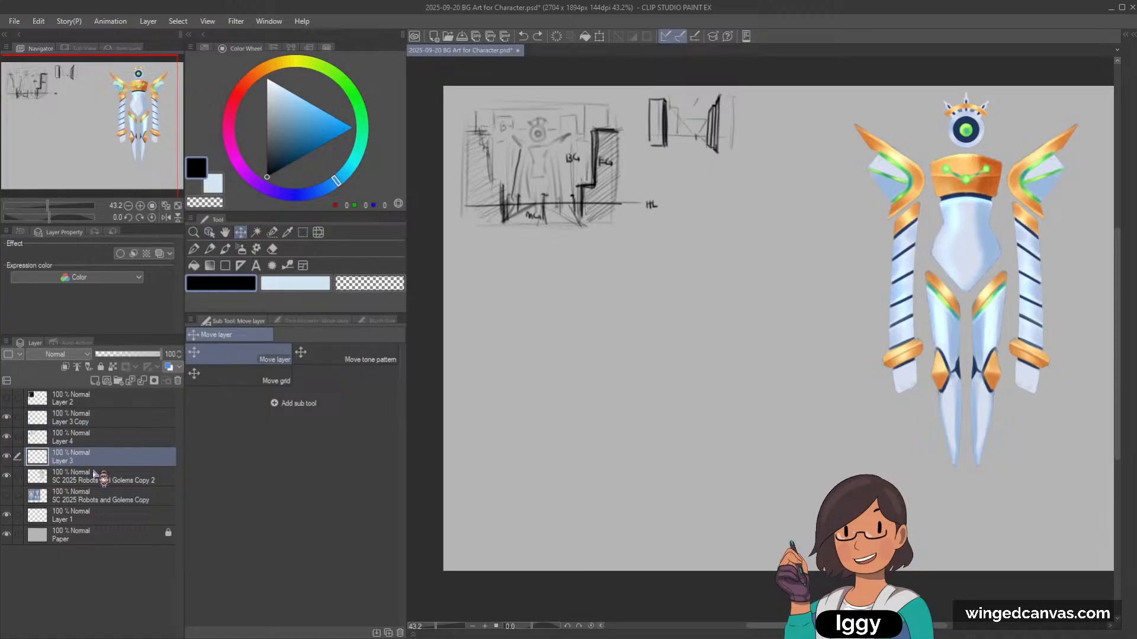
{"action": "key", "text": "ctrl+j"}
{"action": "left_click_drag", "start_coordinate": [610, 229], "coordinate": [626, 381]}
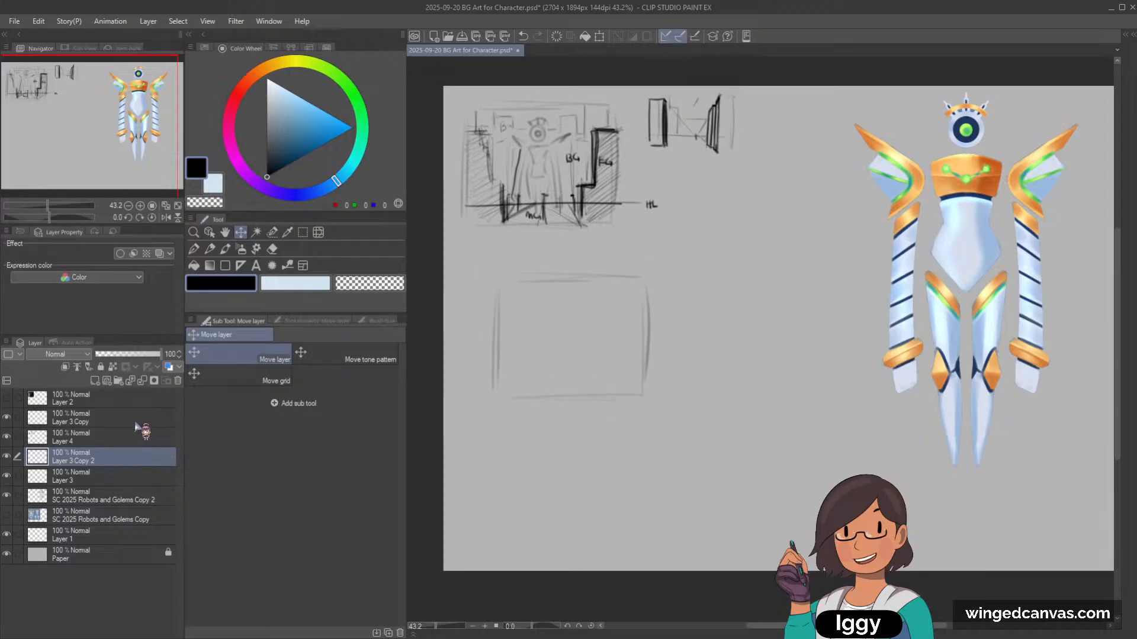
{"action": "left_click_drag", "start_coordinate": [113, 459], "coordinate": [110, 418]}
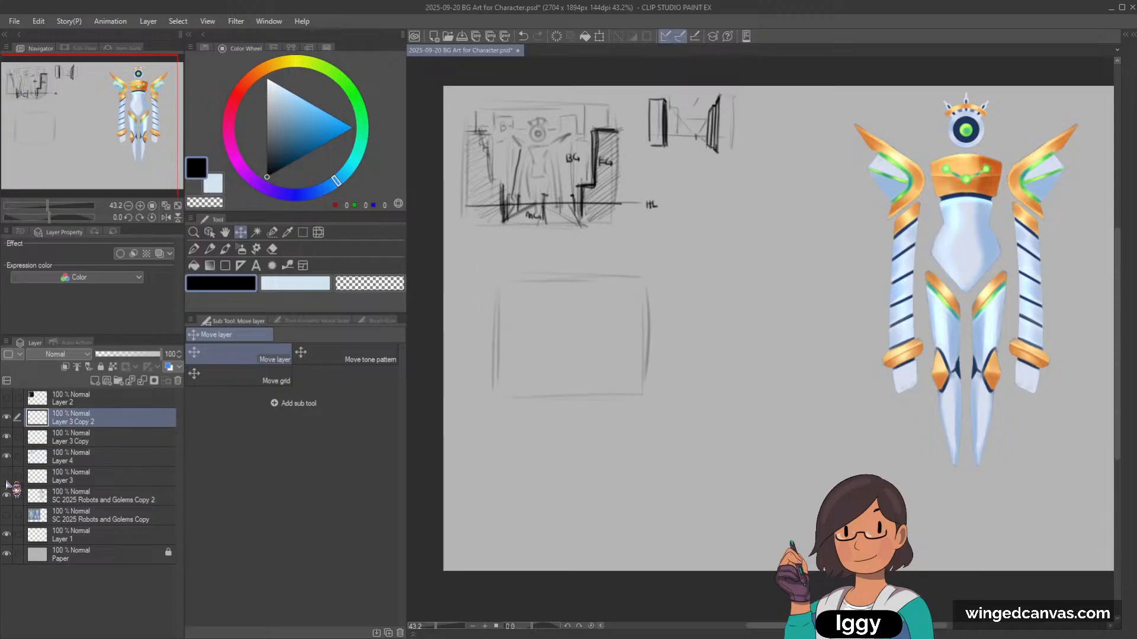
Step: Merge Layer 4, containing the background sketch and labels, down into Layer 3
{"action": "left_click", "coordinate": [7, 495]}
{"action": "left_click", "coordinate": [7, 495]}
{"action": "left_click", "coordinate": [7, 496]}
{"action": "left_click", "coordinate": [7, 496]}
{"action": "left_click", "coordinate": [86, 461]}
{"action": "left_click", "coordinate": [141, 382]}
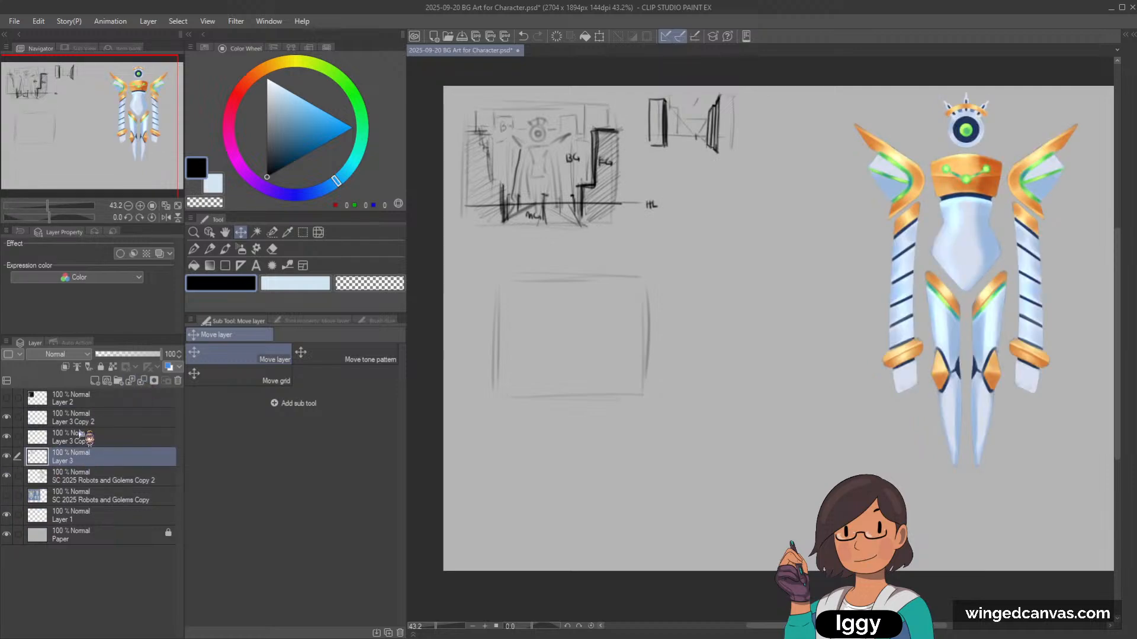
Step: Duplicate Layer 3 Copy, which holds the thumbnail's robot sketch
{"action": "left_click", "coordinate": [6, 456]}
{"action": "left_click", "coordinate": [6, 456]}
{"action": "left_click", "coordinate": [7, 437]}
{"action": "left_click", "coordinate": [6, 437]}
{"action": "left_click_drag", "start_coordinate": [74, 443], "coordinate": [79, 424]}
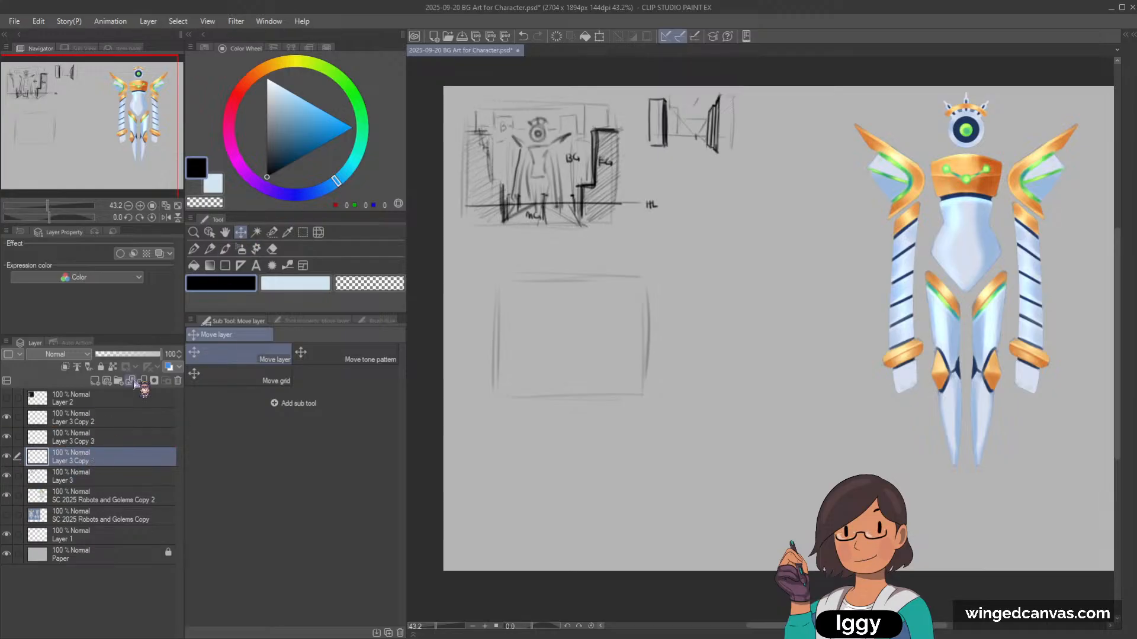
Step: Create a layer folder, put Layer 3 Copy and Layer 3 inside it, and collapse it
{"action": "left_click", "coordinate": [119, 381]}
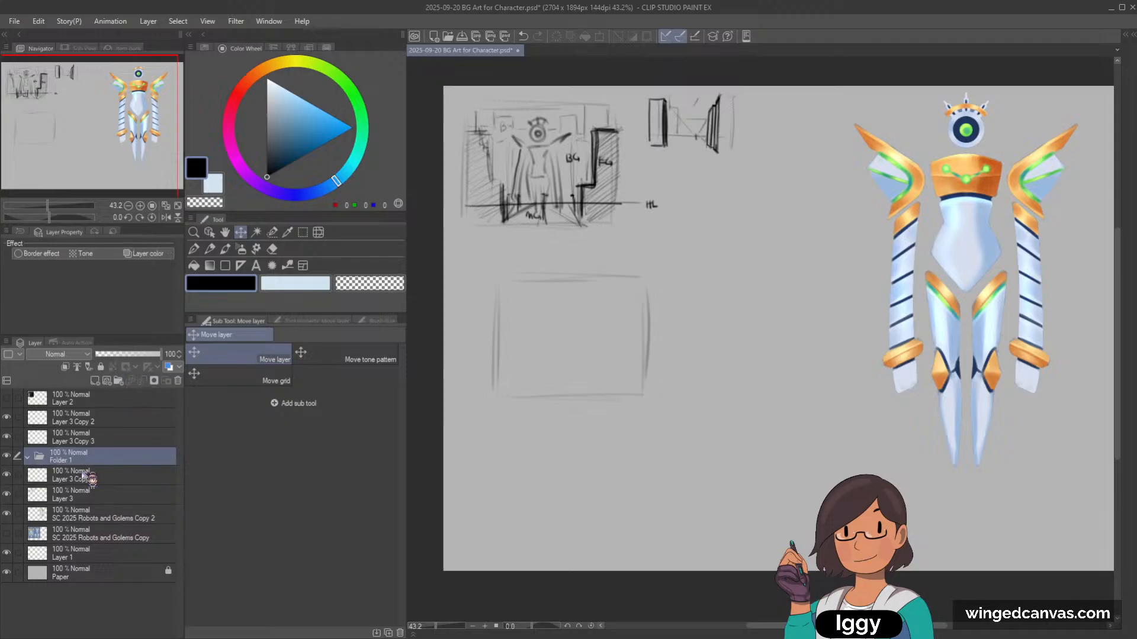
{"action": "left_click", "coordinate": [94, 479]}
{"action": "left_click", "coordinate": [99, 517], "text": "shift"}
{"action": "left_click", "coordinate": [100, 494], "text": "shift"}
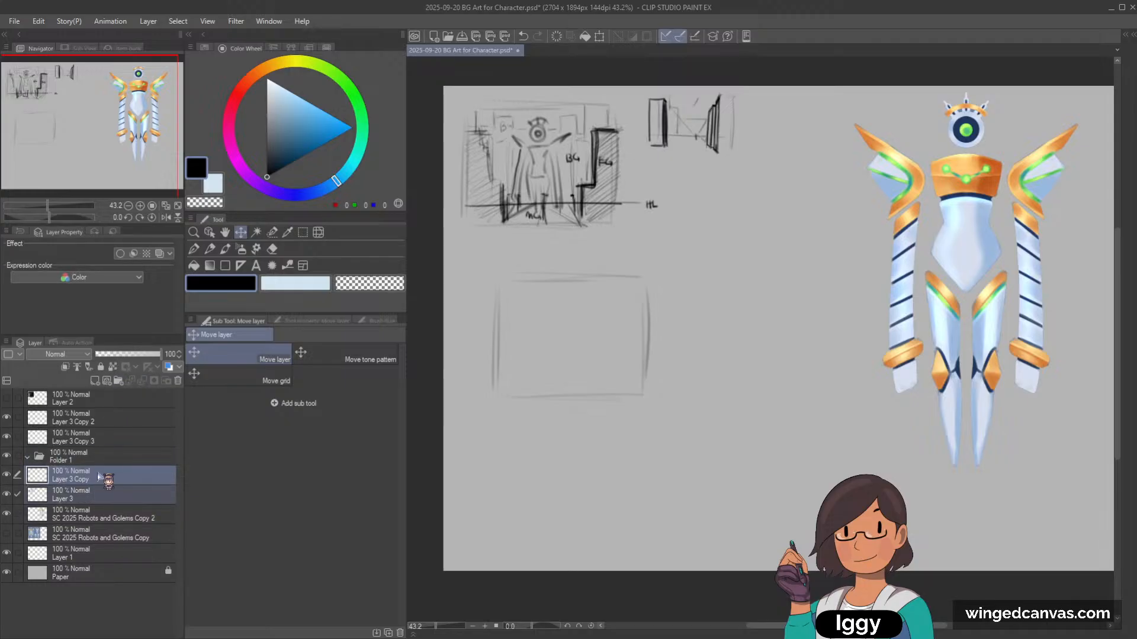
{"action": "left_click_drag", "start_coordinate": [99, 477], "coordinate": [65, 463]}
{"action": "left_click", "coordinate": [8, 457]}
{"action": "left_click", "coordinate": [7, 457]}
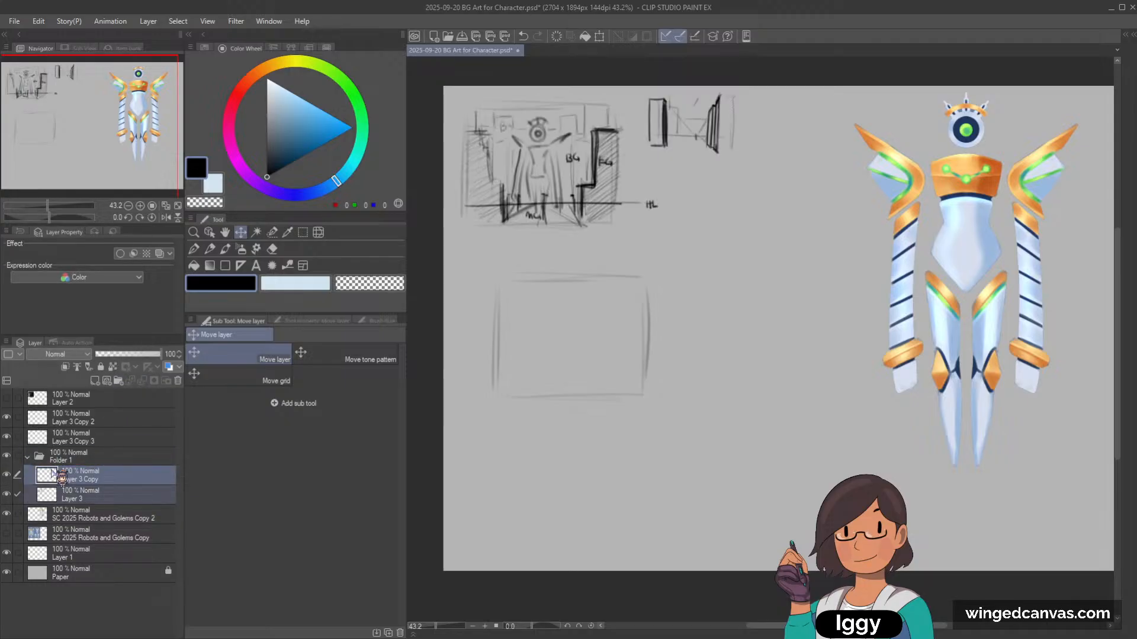
{"action": "left_click", "coordinate": [34, 458]}
Step: Group Layer 3 Copy 3 and Layer 3 Copy 2 in a second layer folder
{"action": "left_click", "coordinate": [83, 439]}
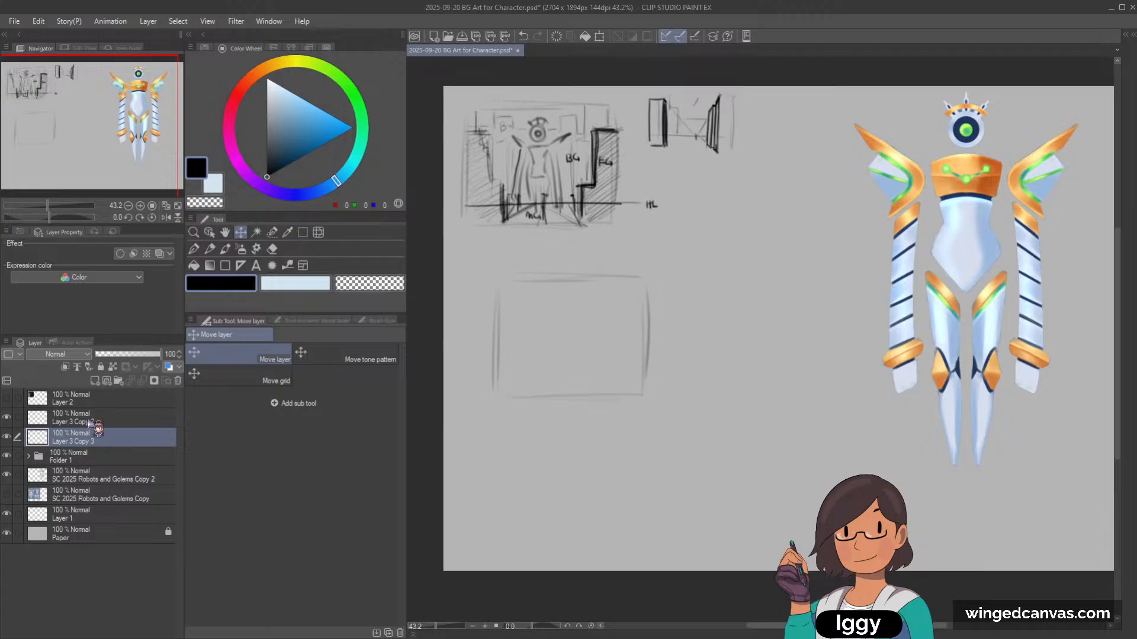
{"action": "left_click", "coordinate": [95, 421], "text": "shift"}
{"action": "left_click", "coordinate": [119, 380]}
{"action": "left_click", "coordinate": [89, 441]}
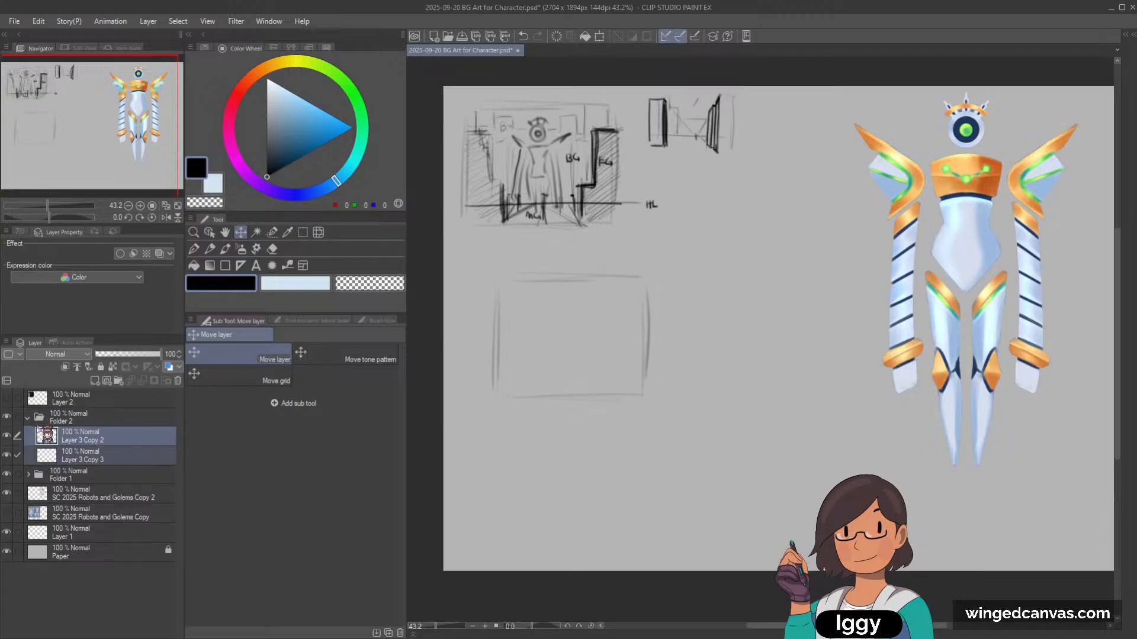
{"action": "left_click_drag", "start_coordinate": [88, 441], "coordinate": [31, 424]}
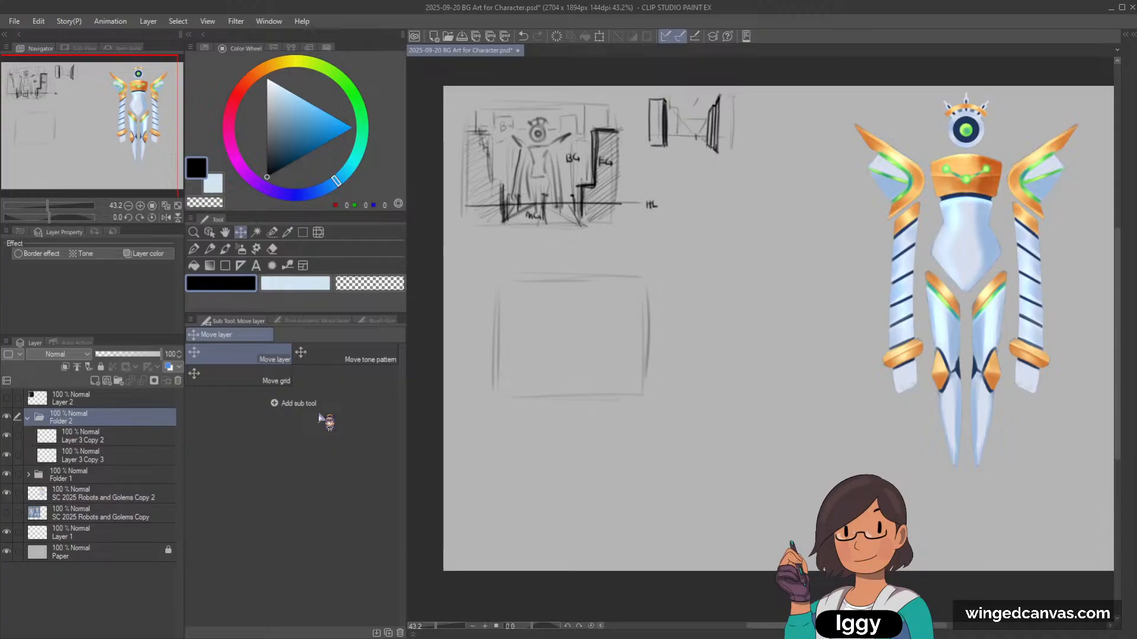
Step: Shift the empty thumbnail frame slightly right and down beneath the first thumbnail
{"action": "scroll", "coordinate": [1011, 176], "scroll_direction": "down", "scroll_amount": 1}
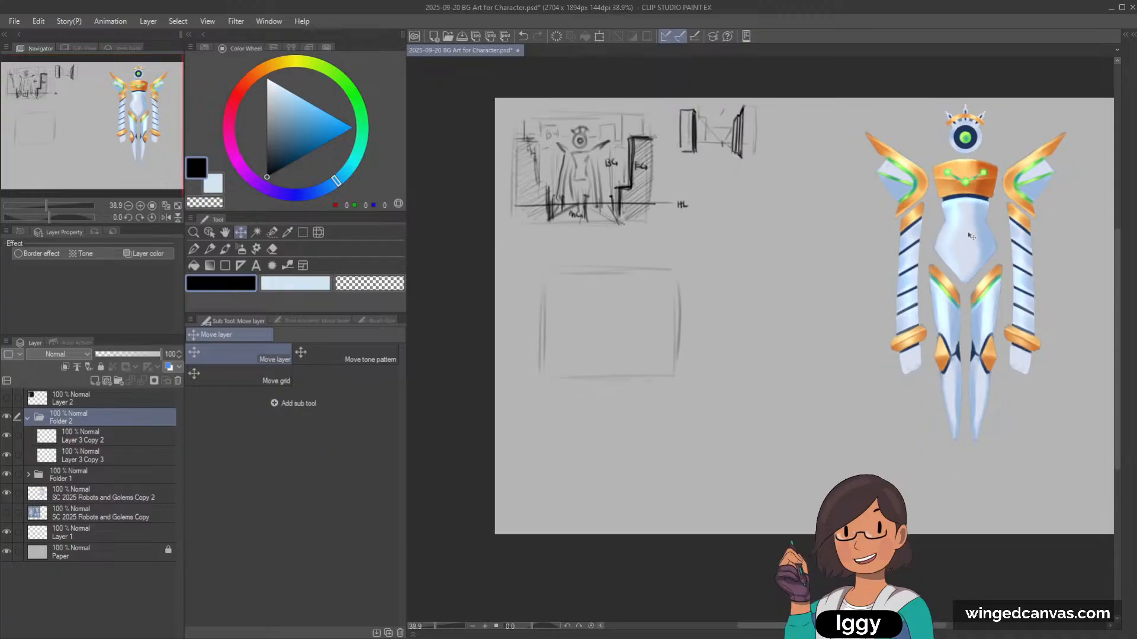
{"action": "scroll", "coordinate": [1011, 175], "scroll_direction": "up", "scroll_amount": 1}
{"action": "left_click_drag", "start_coordinate": [116, 138], "coordinate": [113, 147]}
{"action": "left_click", "coordinate": [209, 232]}
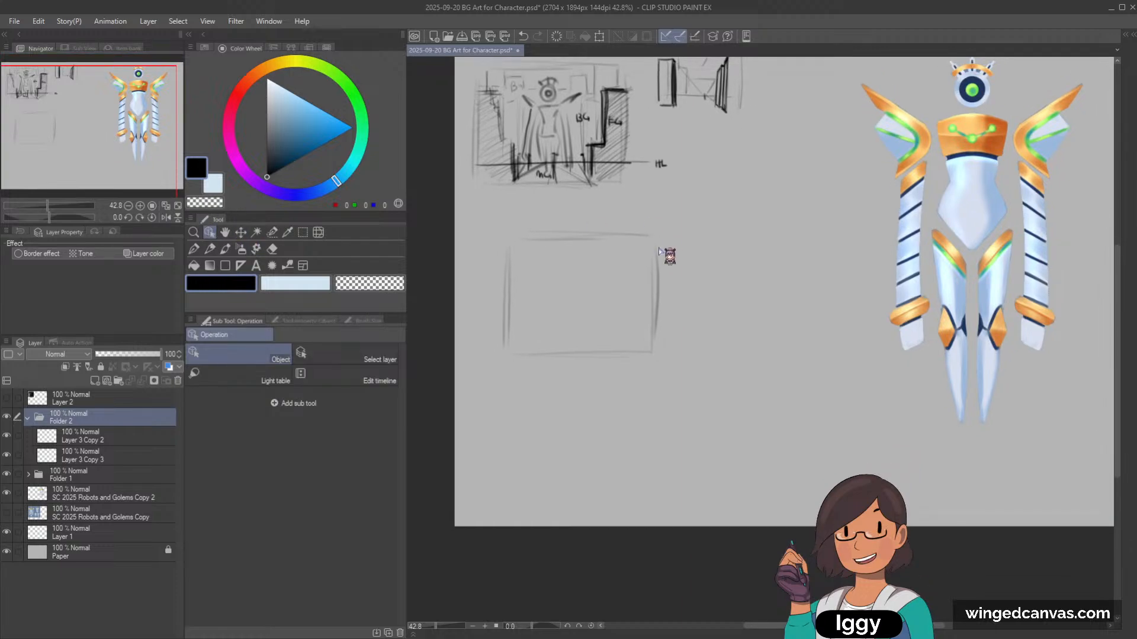
{"action": "left_click_drag", "start_coordinate": [667, 251], "coordinate": [702, 262]}
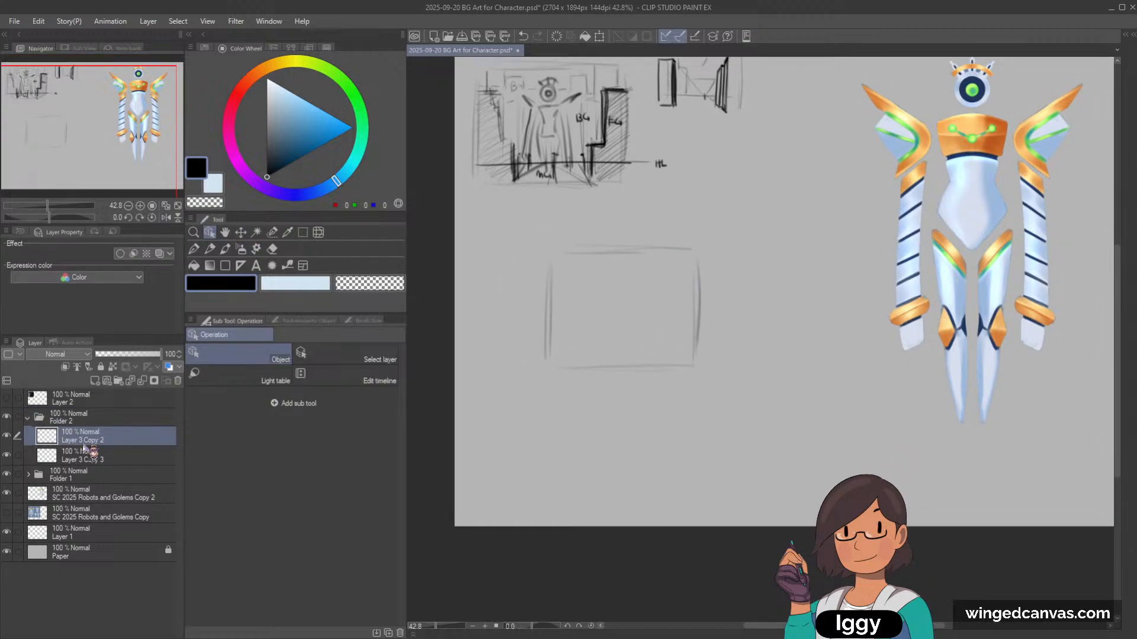
Step: Move the robot figure sketch on Layer 3 Copy 3 into the centre of the empty second thumbnail frame
{"action": "left_click", "coordinate": [66, 461]}
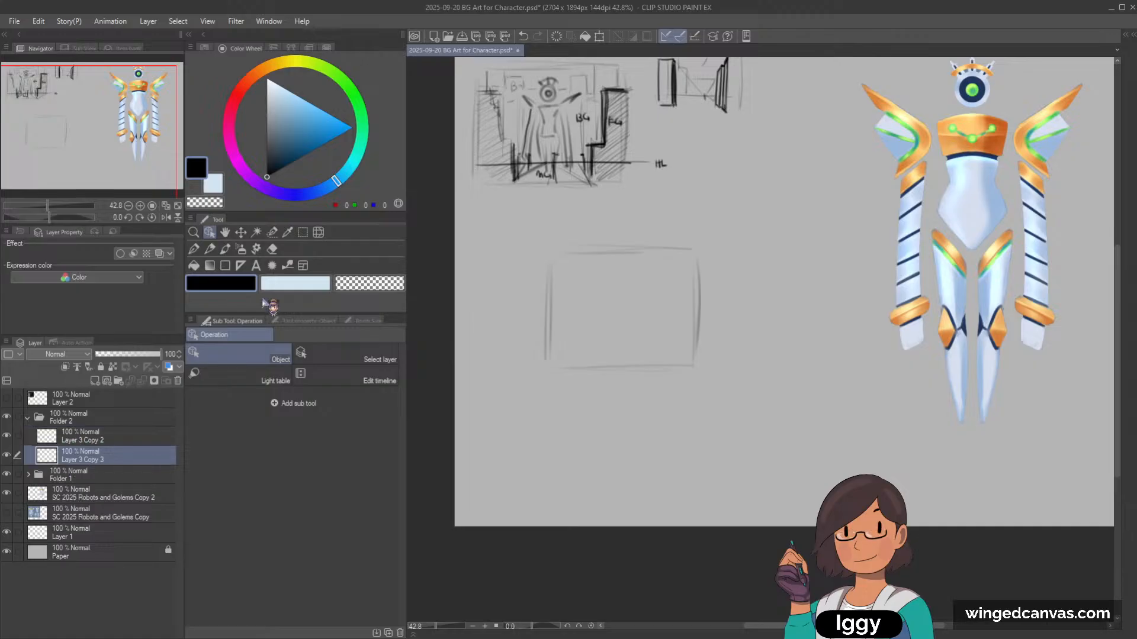
{"action": "left_click", "coordinate": [240, 232]}
{"action": "left_click_drag", "start_coordinate": [629, 150], "coordinate": [691, 338]}
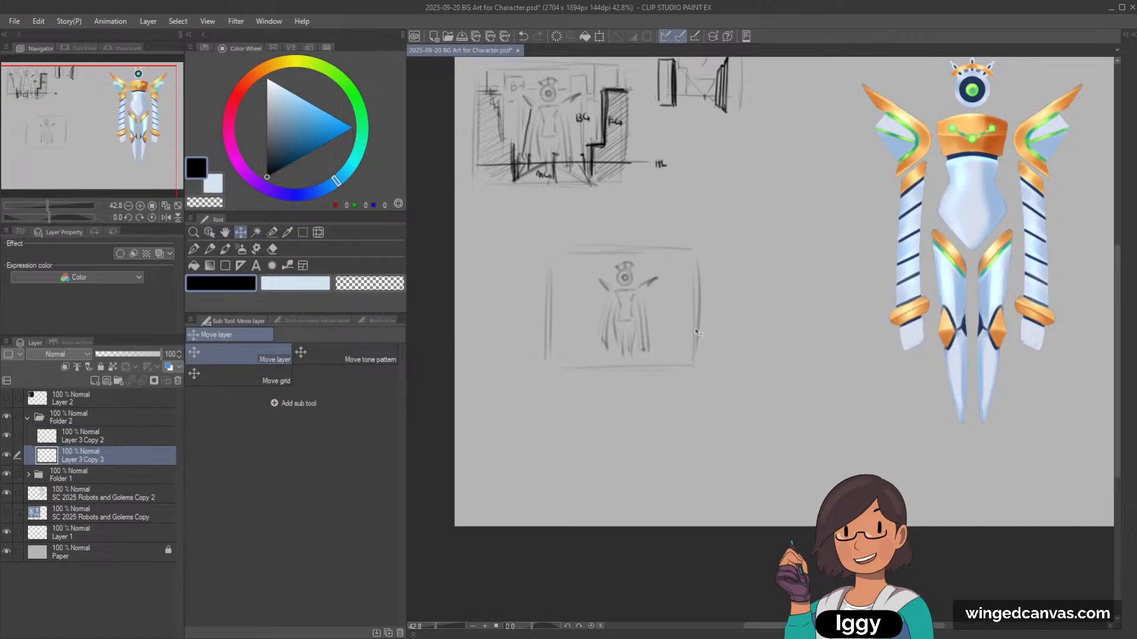
Step: Sketch a horizontal horizon line through the second thumbnail at the figure's shoulder height and label it HL with the Lighter pencil
{"action": "scroll", "coordinate": [690, 343], "scroll_direction": "up", "scroll_amount": 1}
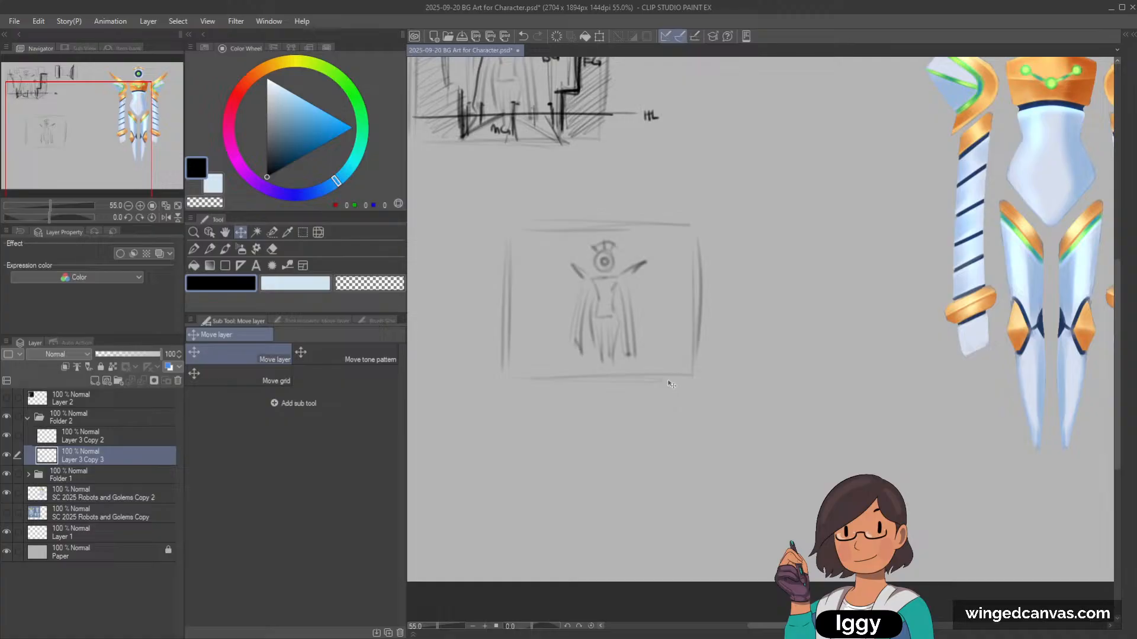
{"action": "scroll", "coordinate": [662, 355], "scroll_direction": "down", "scroll_amount": 1}
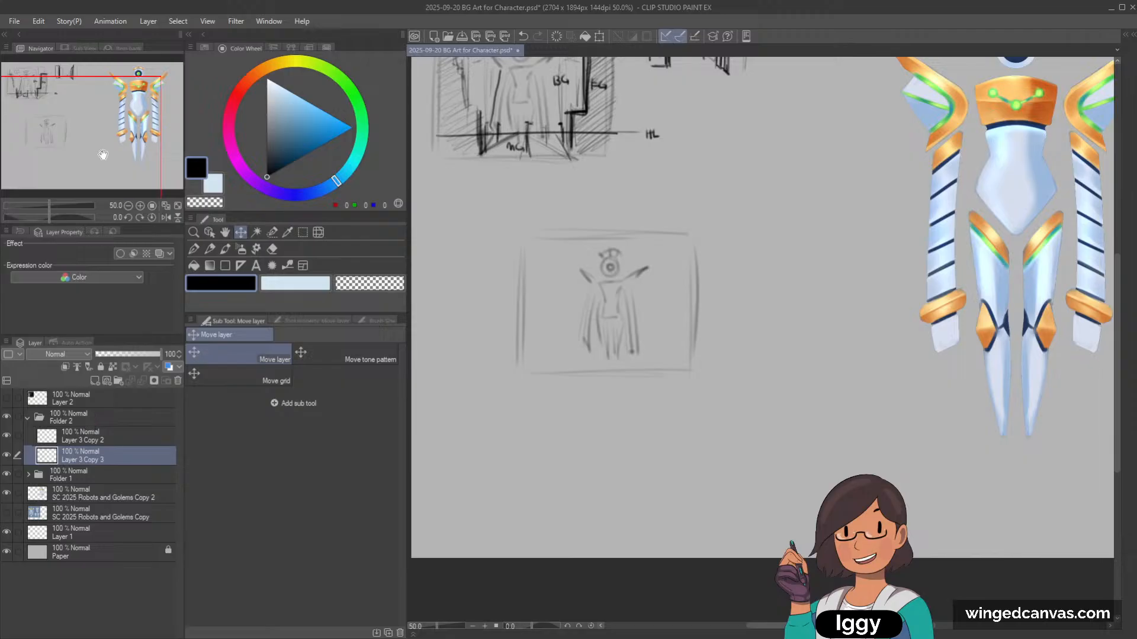
{"action": "mouse_move", "coordinate": [103, 155]}
{"action": "left_mouse_down"}
{"action": "mouse_move", "coordinate": [109, 172]}
{"action": "mouse_move", "coordinate": [102, 153]}
{"action": "left_mouse_up"}
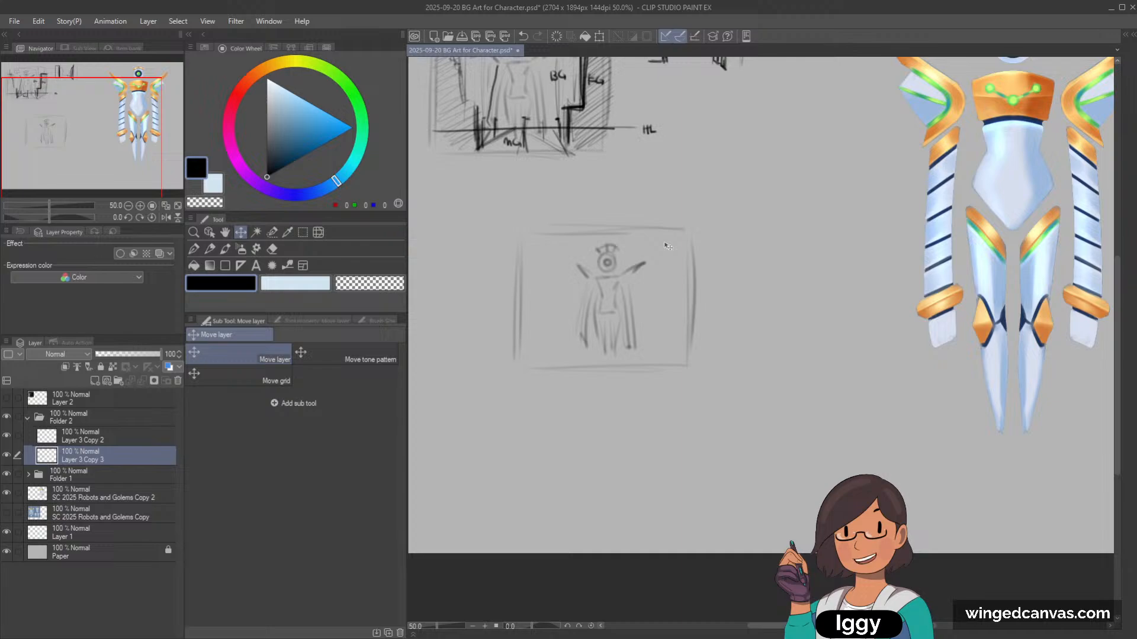
{"action": "key", "text": "p"}
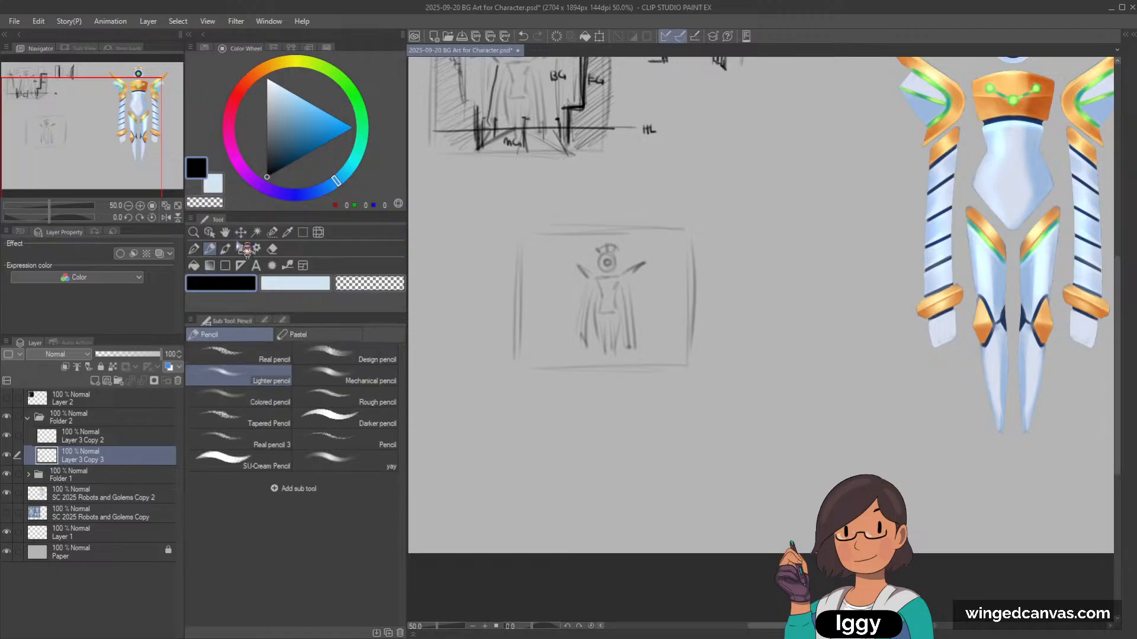
{"action": "mouse_move", "coordinate": [487, 276]}
{"action": "left_mouse_down"}
{"action": "mouse_move", "coordinate": [730, 281]}
{"action": "mouse_move", "coordinate": [510, 270]}
{"action": "mouse_move", "coordinate": [738, 269]}
{"action": "mouse_move", "coordinate": [570, 281]}
{"action": "mouse_move", "coordinate": [741, 278]}
{"action": "left_mouse_up"}
{"action": "key", "text": "ctrl+z"}
{"action": "key", "text": "ctrl+z"}
{"action": "key", "text": "ctrl+z"}
{"action": "left_click_drag", "start_coordinate": [500, 277], "coordinate": [725, 273]}
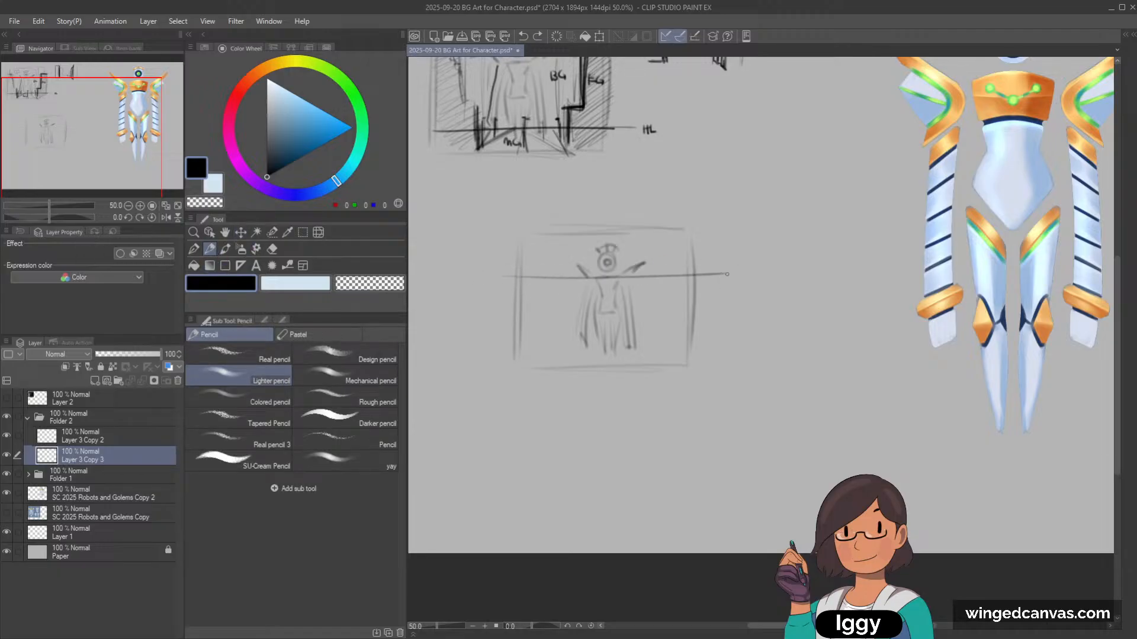
{"action": "key", "text": "ctrl+z"}
{"action": "mouse_move", "coordinate": [514, 265]}
{"action": "left_mouse_down"}
{"action": "mouse_move", "coordinate": [762, 272]}
{"action": "mouse_move", "coordinate": [705, 272]}
{"action": "mouse_move", "coordinate": [746, 277]}
{"action": "left_mouse_up"}
{"action": "key", "text": "ctrl+z"}
{"action": "left_click_drag", "start_coordinate": [751, 270], "coordinate": [754, 276]}
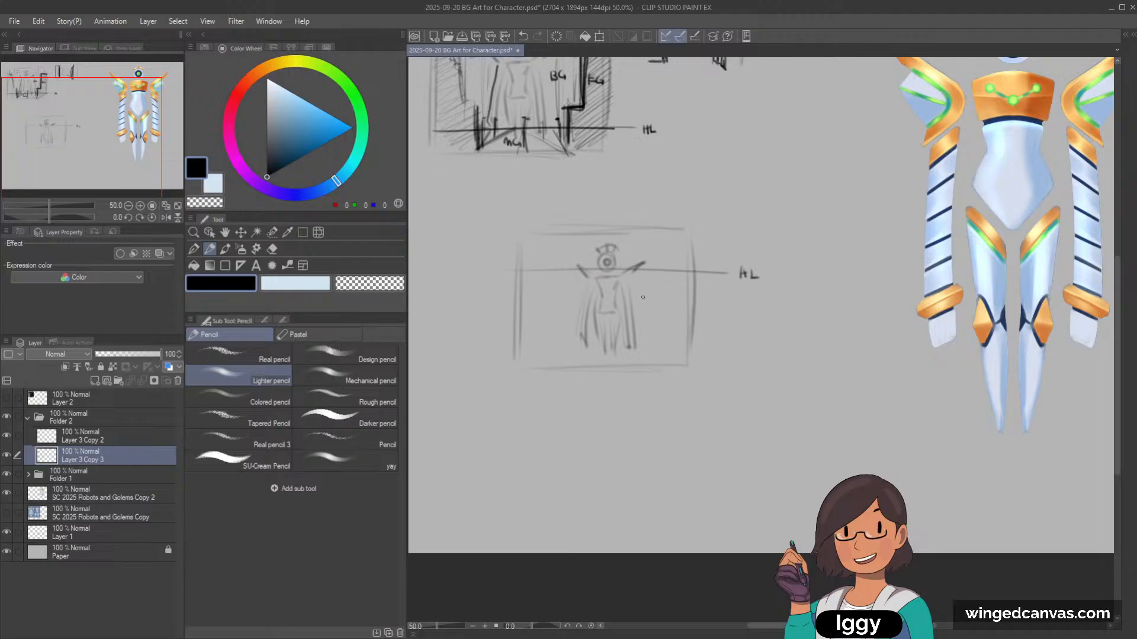
{"action": "mouse_move", "coordinate": [142, 181]}
{"action": "left_mouse_down"}
{"action": "mouse_move", "coordinate": [142, 167]}
{"action": "mouse_move", "coordinate": [148, 180]}
{"action": "left_mouse_up"}
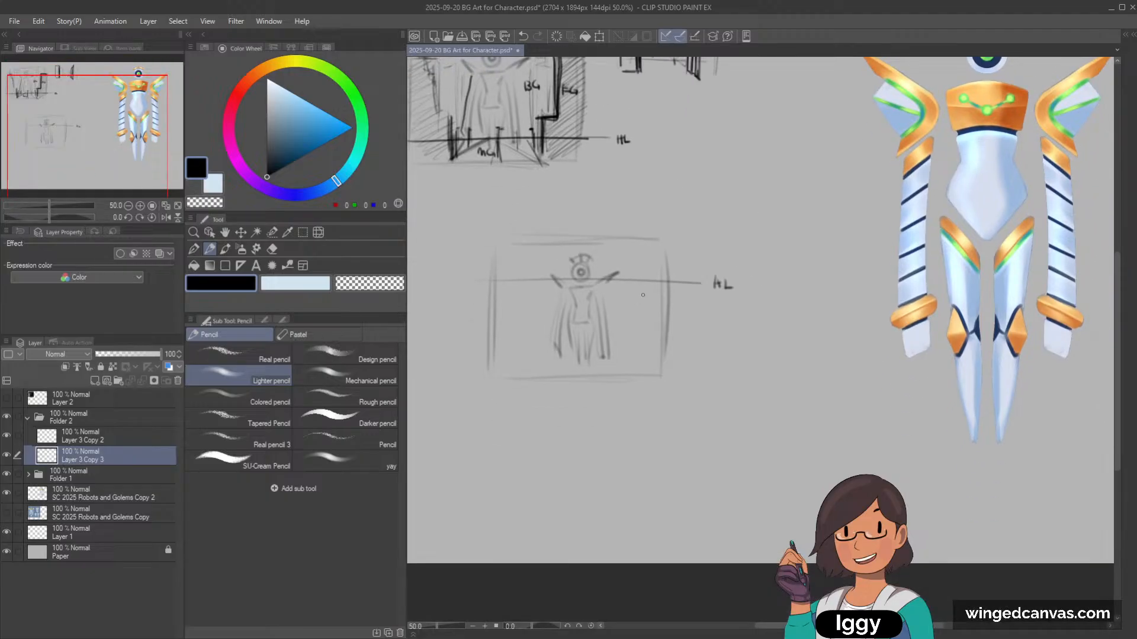
{"action": "mouse_move", "coordinate": [642, 295]}
{"action": "left_mouse_down"}
{"action": "mouse_move", "coordinate": [649, 320]}
{"action": "mouse_move", "coordinate": [667, 303]}
{"action": "mouse_move", "coordinate": [595, 292]}
{"action": "mouse_move", "coordinate": [476, 324]}
{"action": "left_mouse_up"}
{"action": "key", "text": "ctrl+z"}
{"action": "key", "text": "ctrl+z"}
{"action": "key", "text": "ctrl+z"}
{"action": "left_click_drag", "start_coordinate": [515, 254], "coordinate": [513, 360]}
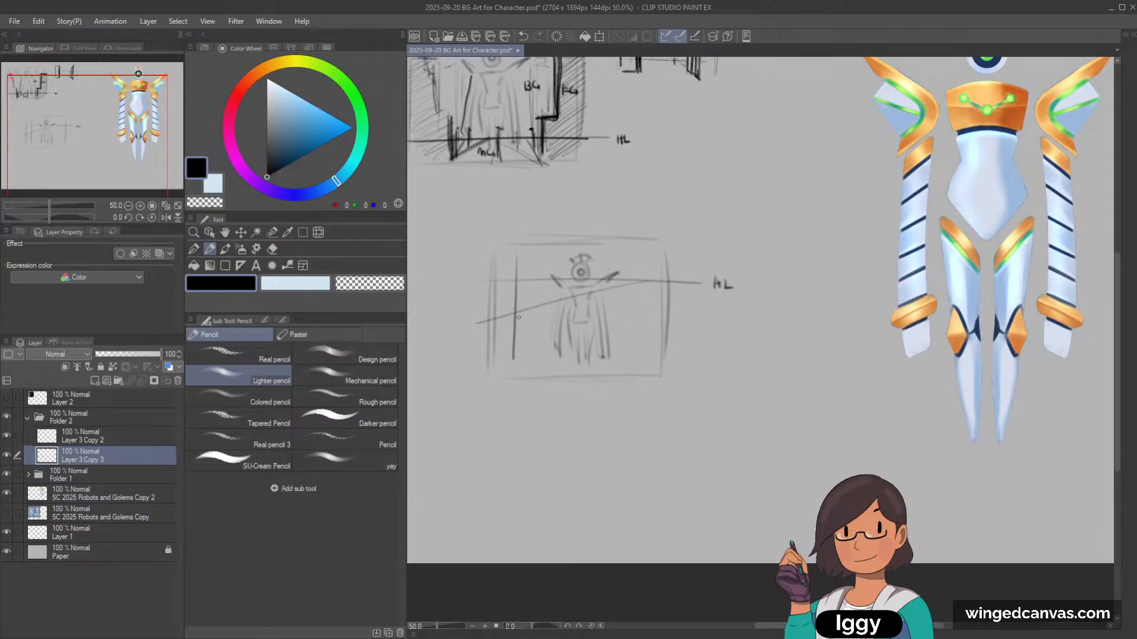
{"action": "key", "text": "ctrl+z"}
{"action": "key", "text": "ctrl+z"}
{"action": "left_click_drag", "start_coordinate": [521, 255], "coordinate": [520, 355]}
{"action": "left_click_drag", "start_coordinate": [497, 249], "coordinate": [524, 254]}
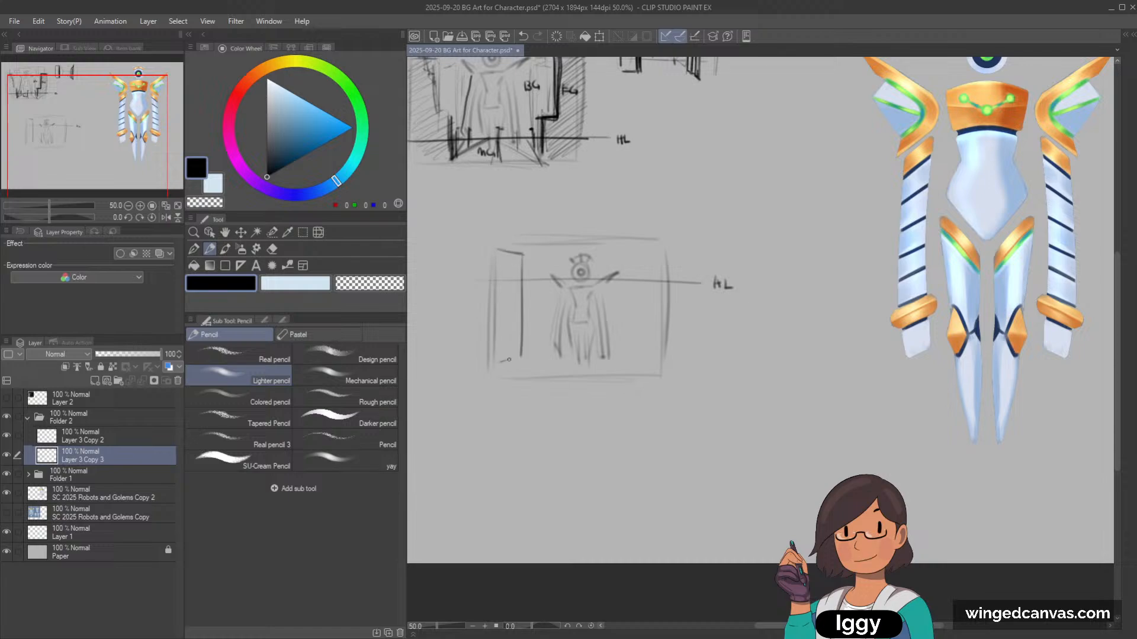
{"action": "key", "text": "ctrl+z"}
{"action": "key", "text": "ctrl+z"}
{"action": "key", "text": "ctrl+z"}
Step: Sketch walls with vertical edges, ledges and converging perspective lines on both sides of the figure in the second thumbnail
{"action": "left_click_drag", "start_coordinate": [516, 283], "coordinate": [516, 359]}
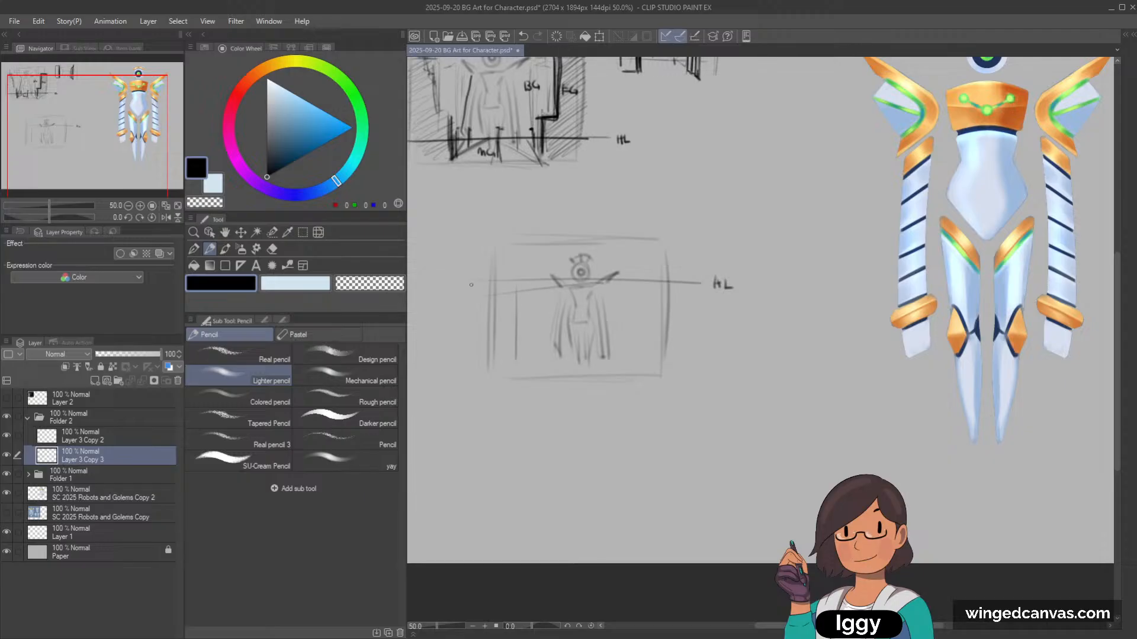
{"action": "left_click_drag", "start_coordinate": [481, 287], "coordinate": [517, 293]}
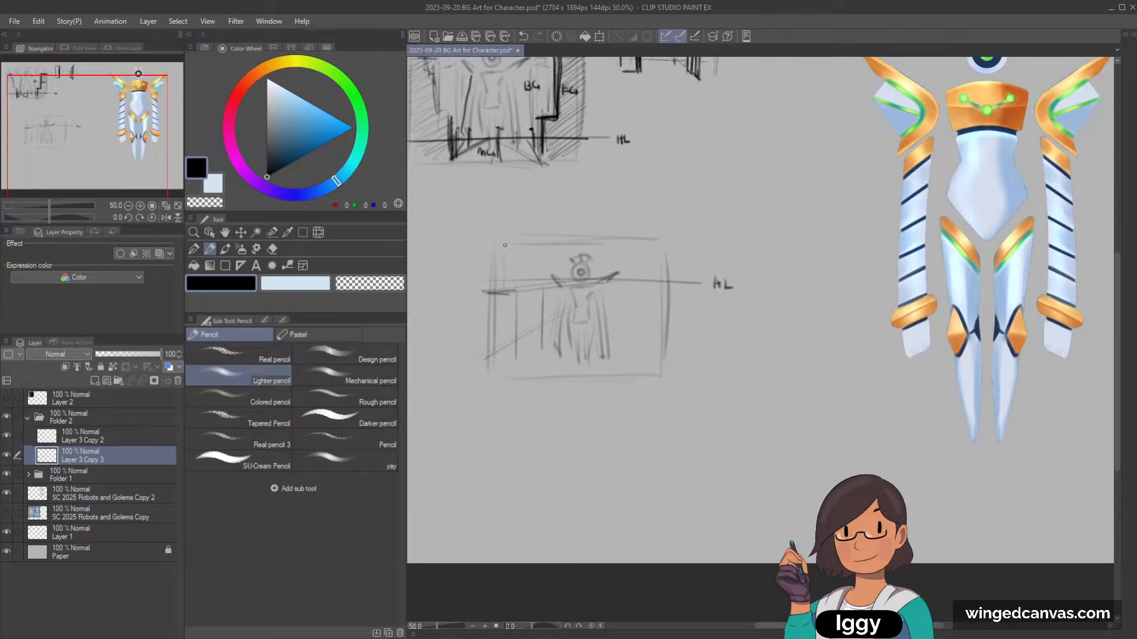
{"action": "left_click_drag", "start_coordinate": [505, 241], "coordinate": [503, 294]}
{"action": "key", "text": "ctrl+z"}
{"action": "left_click_drag", "start_coordinate": [645, 285], "coordinate": [646, 345]}
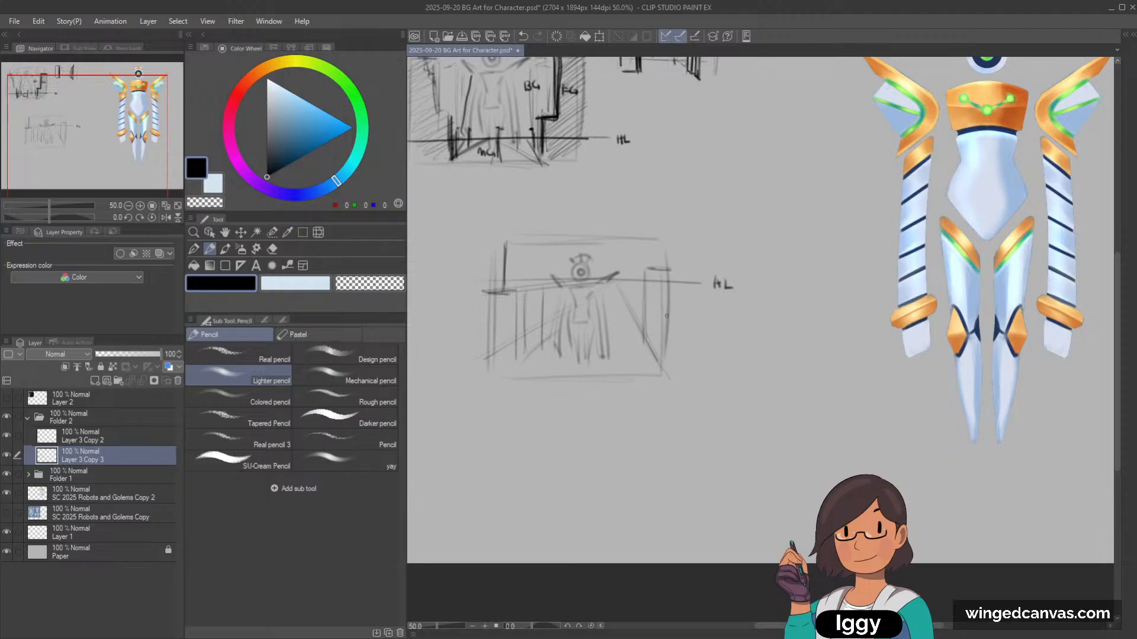
Step: Darken the end of the first thumbnail's horizon line beside its HL label
{"action": "scroll", "coordinate": [675, 310], "scroll_direction": "up", "scroll_amount": 2}
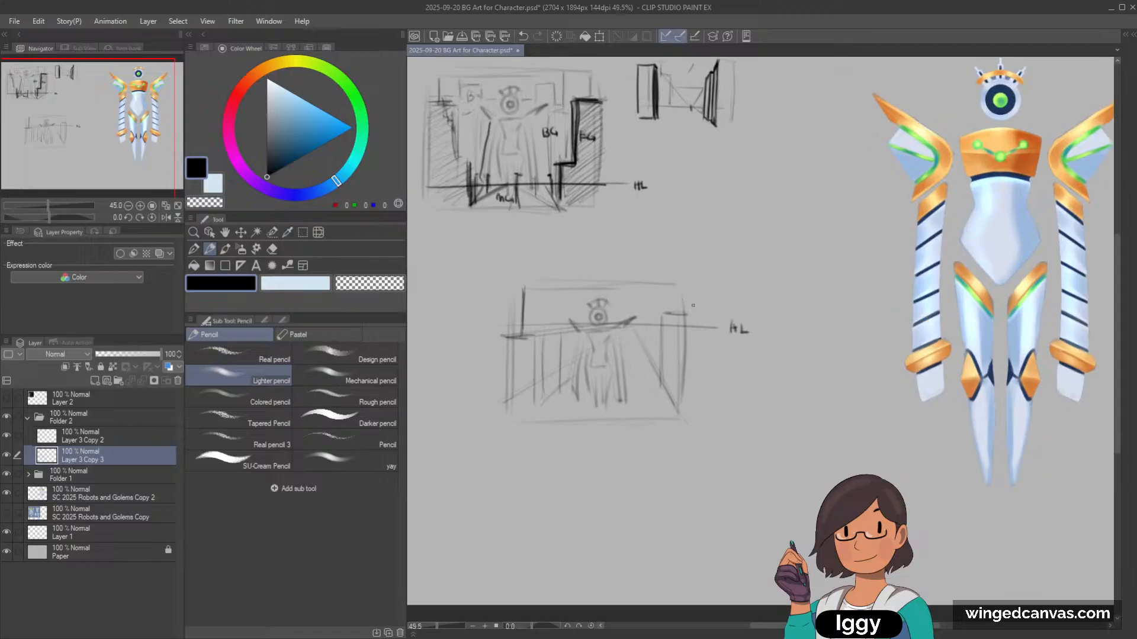
{"action": "left_click_drag", "start_coordinate": [589, 185], "coordinate": [621, 185]}
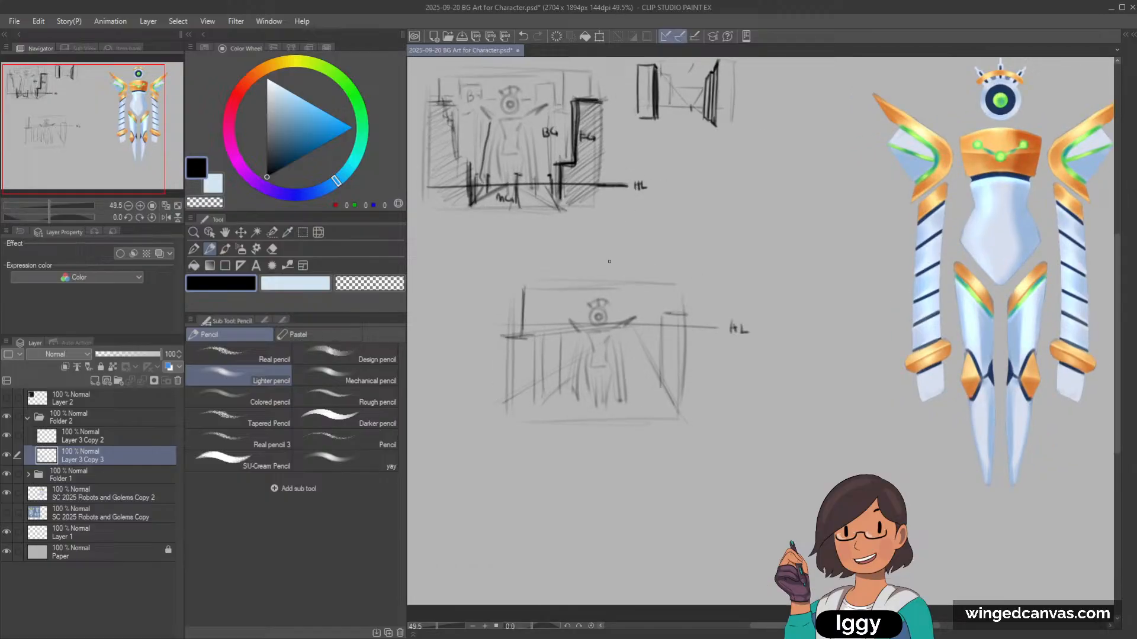
{"action": "scroll", "coordinate": [527, 126], "scroll_direction": "up", "scroll_amount": 2}
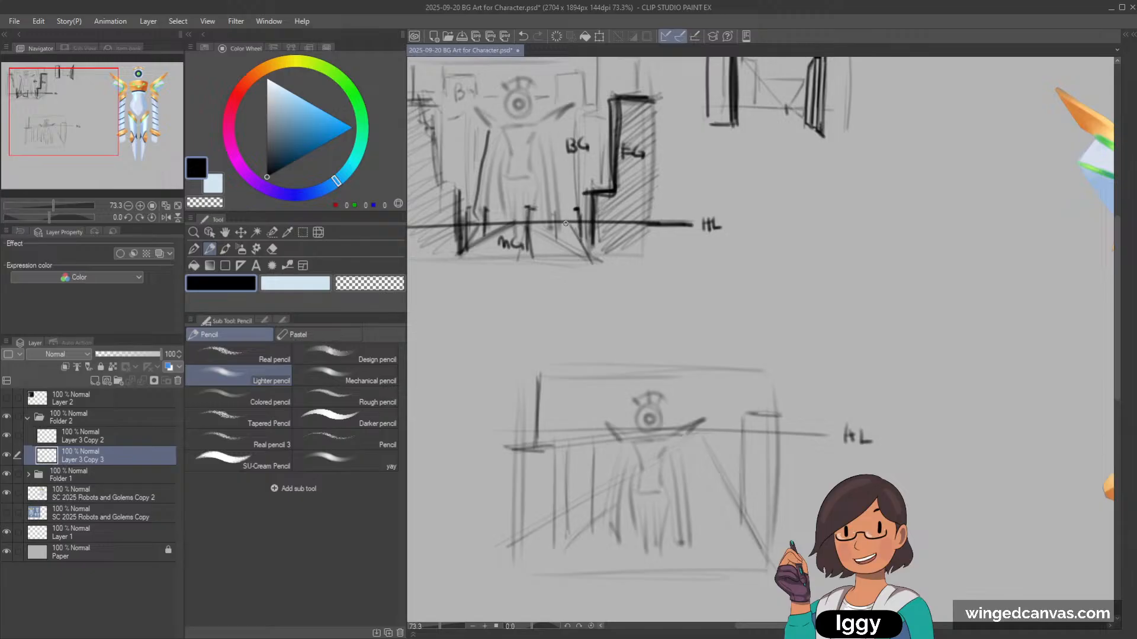
{"action": "scroll", "coordinate": [724, 219], "scroll_direction": "down", "scroll_amount": 1}
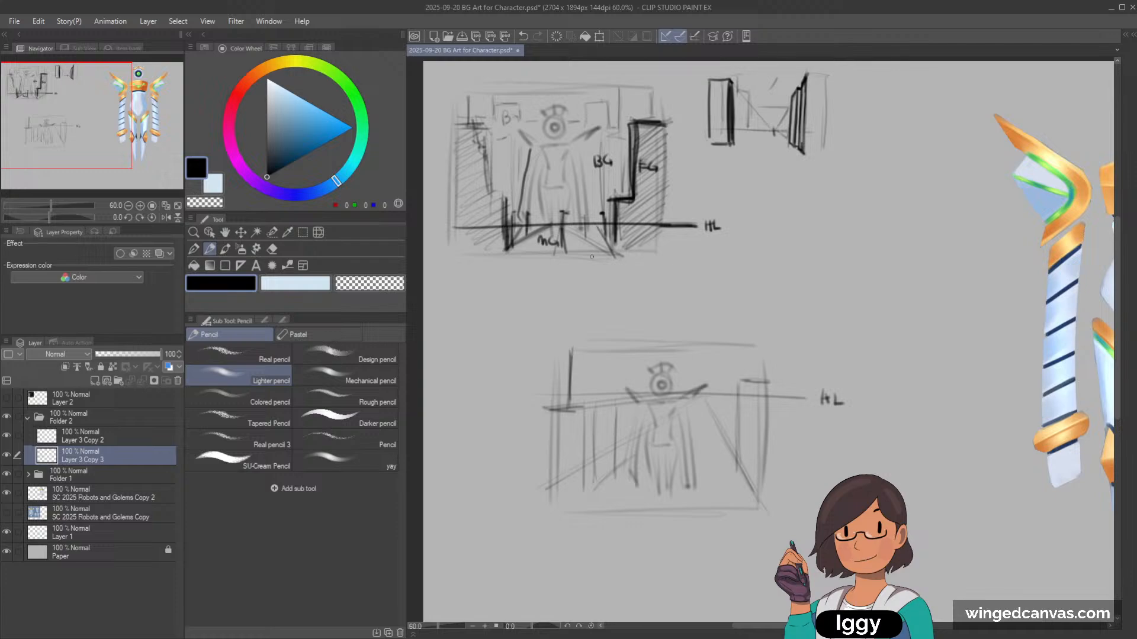
{"action": "mouse_move", "coordinate": [601, 268]}
{"action": "left_mouse_down"}
{"action": "mouse_move", "coordinate": [613, 261]}
{"action": "mouse_move", "coordinate": [610, 273]}
{"action": "left_mouse_up"}
{"action": "key", "text": "ctrl+z"}
{"action": "key", "text": "ctrl+z"}
Step: Add a wall edge at the second thumbnail's upper left and stepped pillars with ledges just below the horizon beside the figure
{"action": "left_click_drag", "start_coordinate": [80, 121], "coordinate": [73, 141]}
{"action": "left_click_drag", "start_coordinate": [523, 229], "coordinate": [522, 272]}
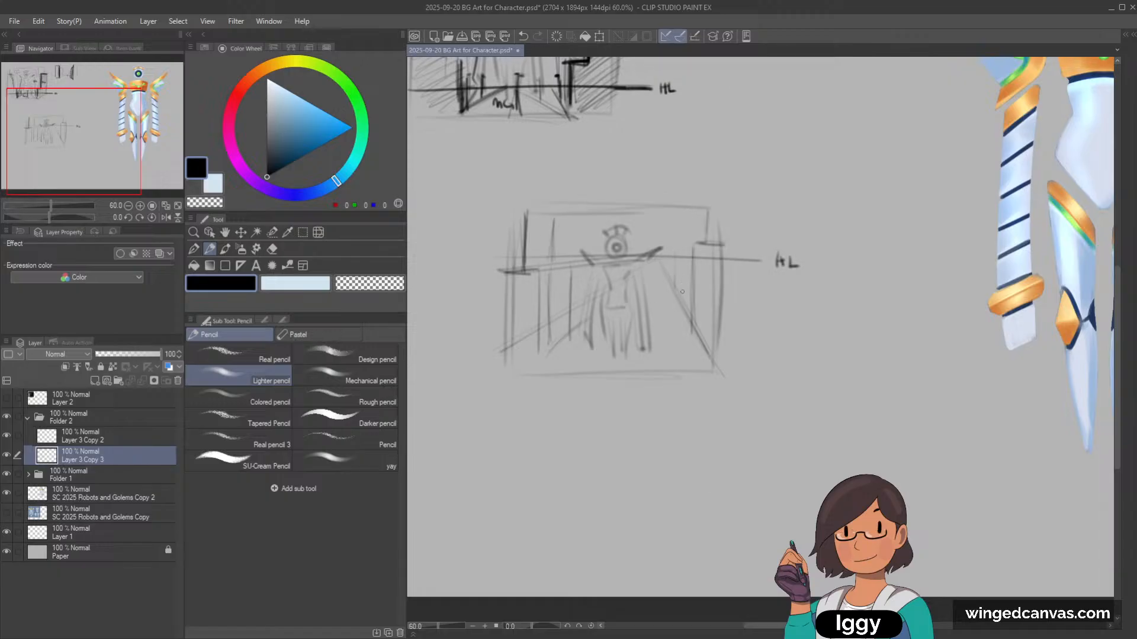
{"action": "mouse_move", "coordinate": [658, 264]}
{"action": "left_mouse_down"}
{"action": "mouse_move", "coordinate": [698, 266]}
{"action": "mouse_move", "coordinate": [659, 265]}
{"action": "mouse_move", "coordinate": [686, 258]}
{"action": "mouse_move", "coordinate": [687, 282]}
{"action": "left_mouse_up"}
{"action": "key", "text": "ctrl+z"}
{"action": "left_click_drag", "start_coordinate": [578, 268], "coordinate": [592, 262]}
{"action": "key", "text": "ctrl+z"}
{"action": "key", "text": "ctrl+z"}
{"action": "mouse_move", "coordinate": [671, 266]}
{"action": "left_mouse_down"}
{"action": "mouse_move", "coordinate": [676, 304]}
{"action": "mouse_move", "coordinate": [689, 282]}
{"action": "mouse_move", "coordinate": [677, 317]}
{"action": "left_mouse_up"}
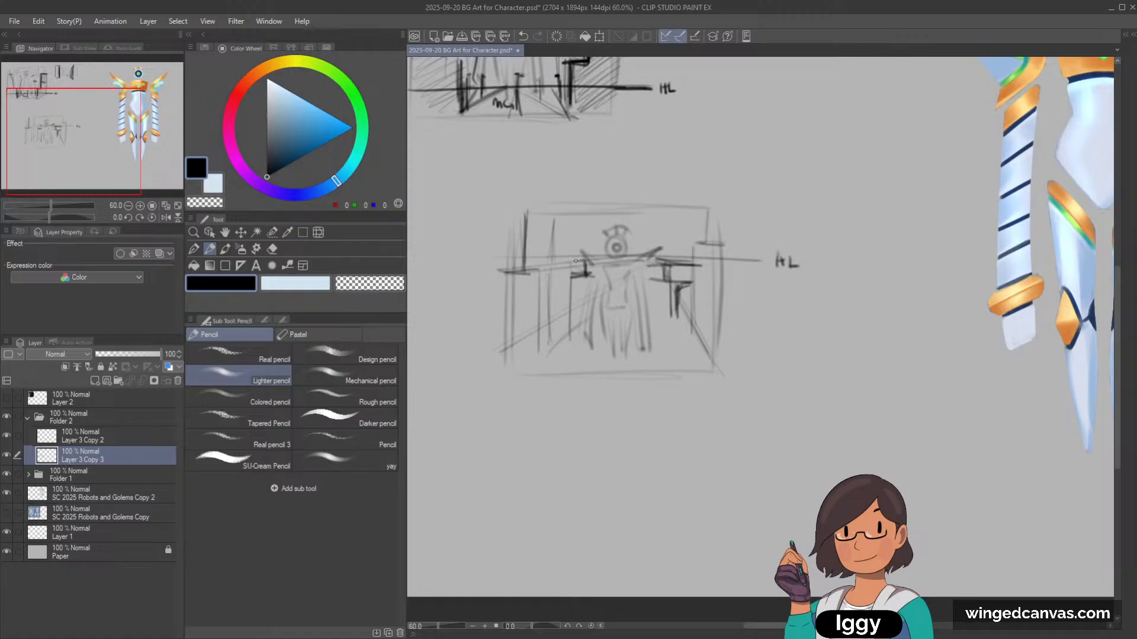
Step: Darken the left pillars below the horizon and add vertical building edges above the ledges on both sides of the figure
{"action": "left_click_drag", "start_coordinate": [575, 315], "coordinate": [576, 303]}
{"action": "mouse_move", "coordinate": [548, 343]}
{"action": "left_mouse_down"}
{"action": "mouse_move", "coordinate": [547, 267]}
{"action": "mouse_move", "coordinate": [540, 264]}
{"action": "left_mouse_up"}
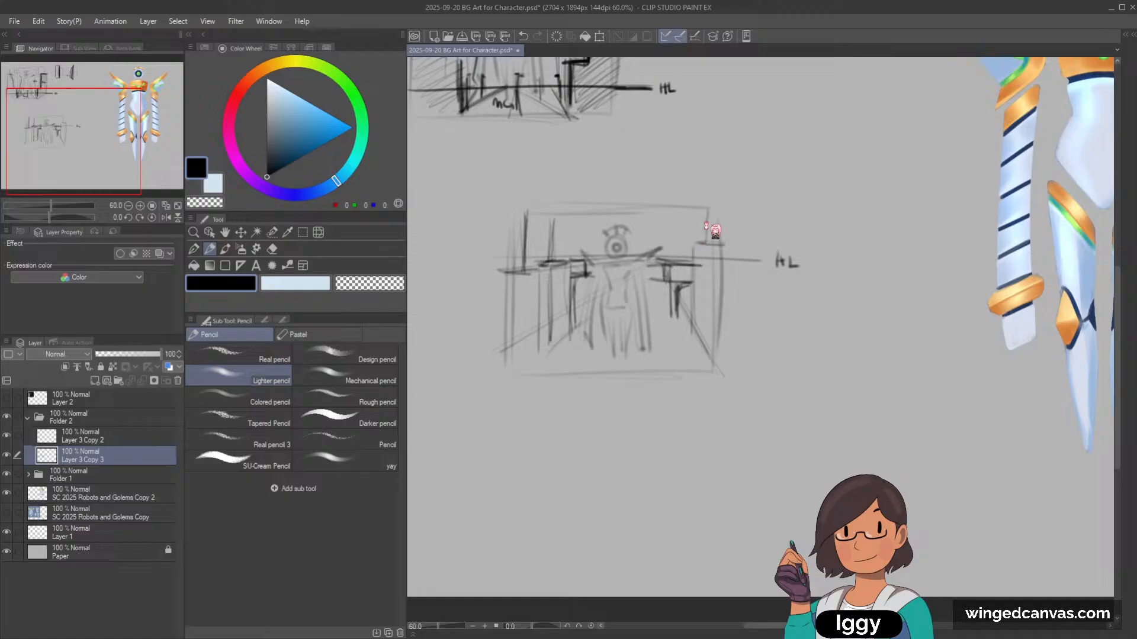
{"action": "left_click_drag", "start_coordinate": [704, 211], "coordinate": [703, 234]}
{"action": "left_click_drag", "start_coordinate": [574, 215], "coordinate": [576, 253]}
{"action": "left_click_drag", "start_coordinate": [685, 209], "coordinate": [681, 253]}
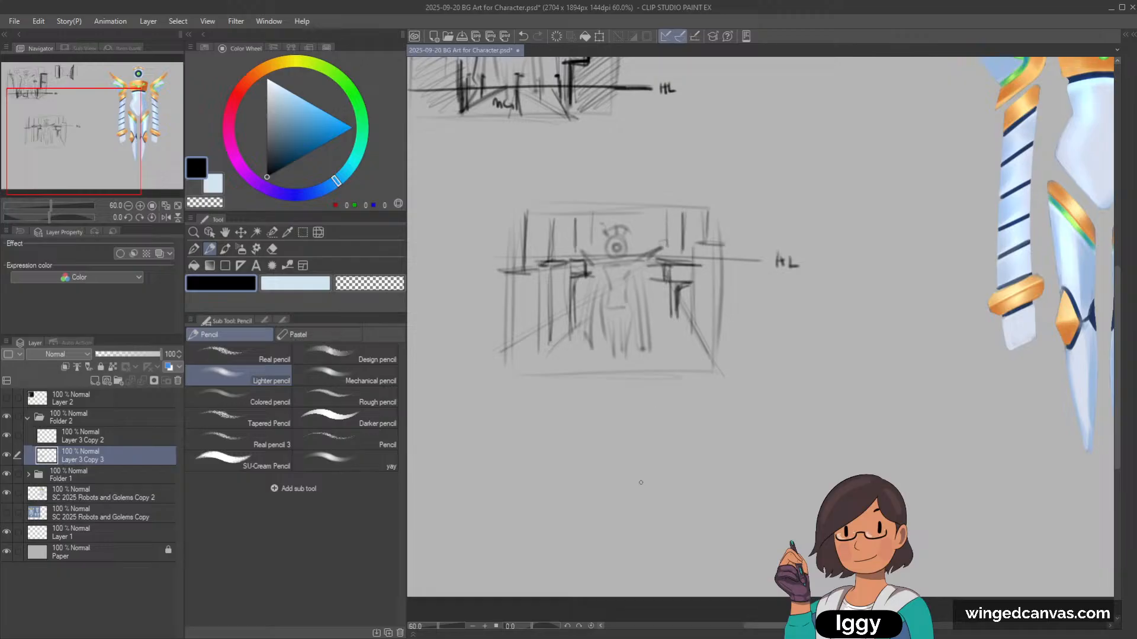
Step: Try thick, looping pencil strokes around the upper-left corner of the second thumbnail's frame
{"action": "scroll", "coordinate": [583, 360], "scroll_direction": "down", "scroll_amount": 1}
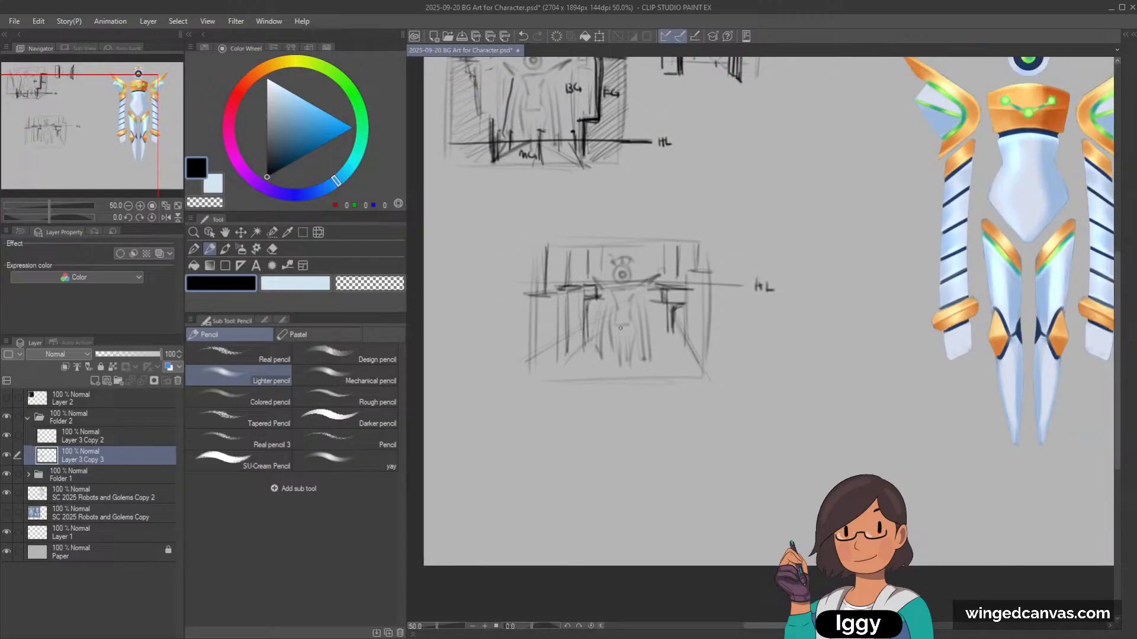
{"action": "scroll", "coordinate": [657, 281], "scroll_direction": "up", "scroll_amount": 1}
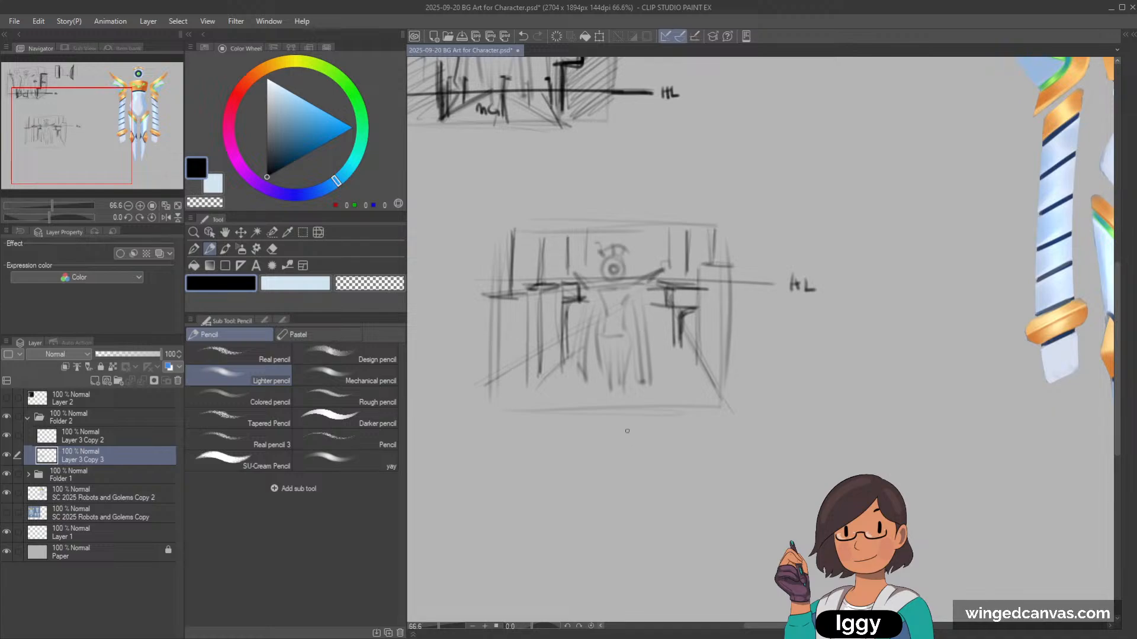
{"action": "key", "text": "ctrl+z"}
{"action": "mouse_move", "coordinate": [480, 177]}
{"action": "left_mouse_down"}
{"action": "mouse_move", "coordinate": [578, 193]}
{"action": "mouse_move", "coordinate": [494, 215]}
{"action": "mouse_move", "coordinate": [474, 266]}
{"action": "left_mouse_up"}
{"action": "key", "text": "ctrl+z"}
{"action": "mouse_move", "coordinate": [492, 222]}
{"action": "left_mouse_down"}
{"action": "mouse_move", "coordinate": [491, 264]}
{"action": "mouse_move", "coordinate": [471, 299]}
{"action": "left_mouse_up"}
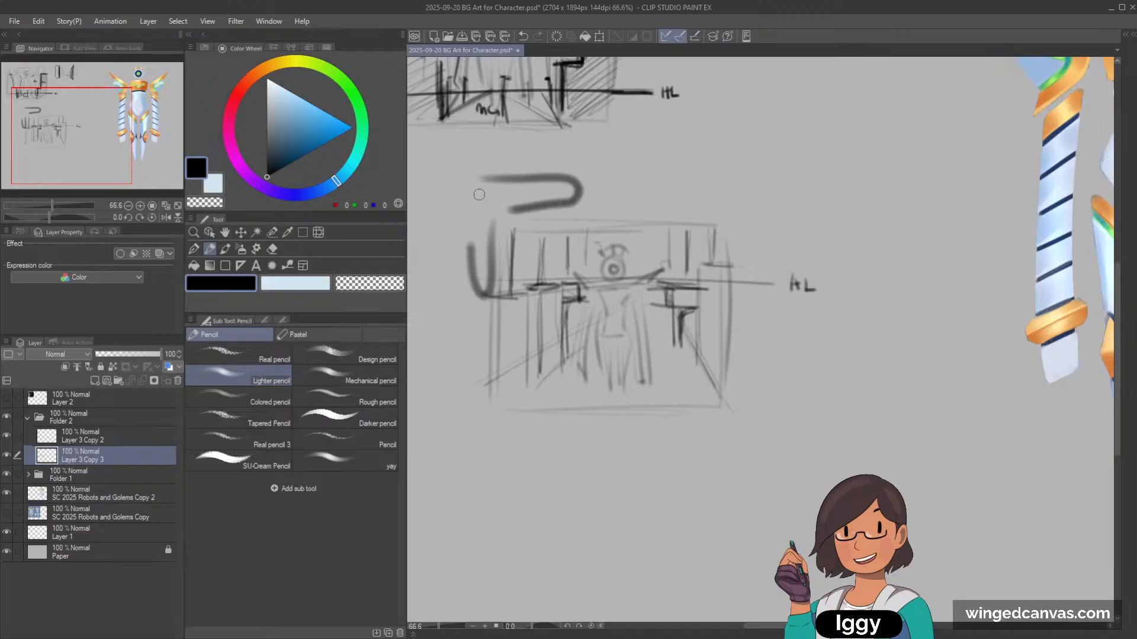
{"action": "key", "text": "ctrl+z"}
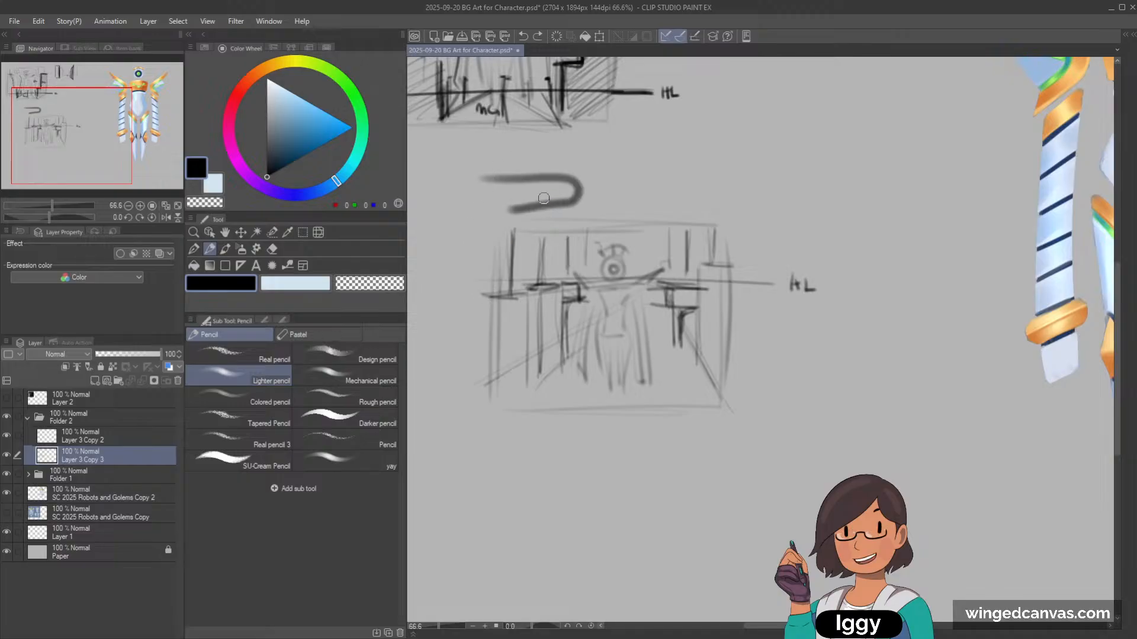
{"action": "mouse_move", "coordinate": [536, 178]}
{"action": "left_mouse_down"}
{"action": "mouse_move", "coordinate": [531, 147]}
{"action": "mouse_move", "coordinate": [454, 152]}
{"action": "left_mouse_up"}
{"action": "mouse_move", "coordinate": [506, 204]}
{"action": "left_mouse_down"}
{"action": "mouse_move", "coordinate": [500, 270]}
{"action": "mouse_move", "coordinate": [485, 286]}
{"action": "mouse_move", "coordinate": [478, 242]}
{"action": "mouse_move", "coordinate": [426, 224]}
{"action": "left_mouse_up"}
{"action": "left_click_drag", "start_coordinate": [471, 151], "coordinate": [425, 168]}
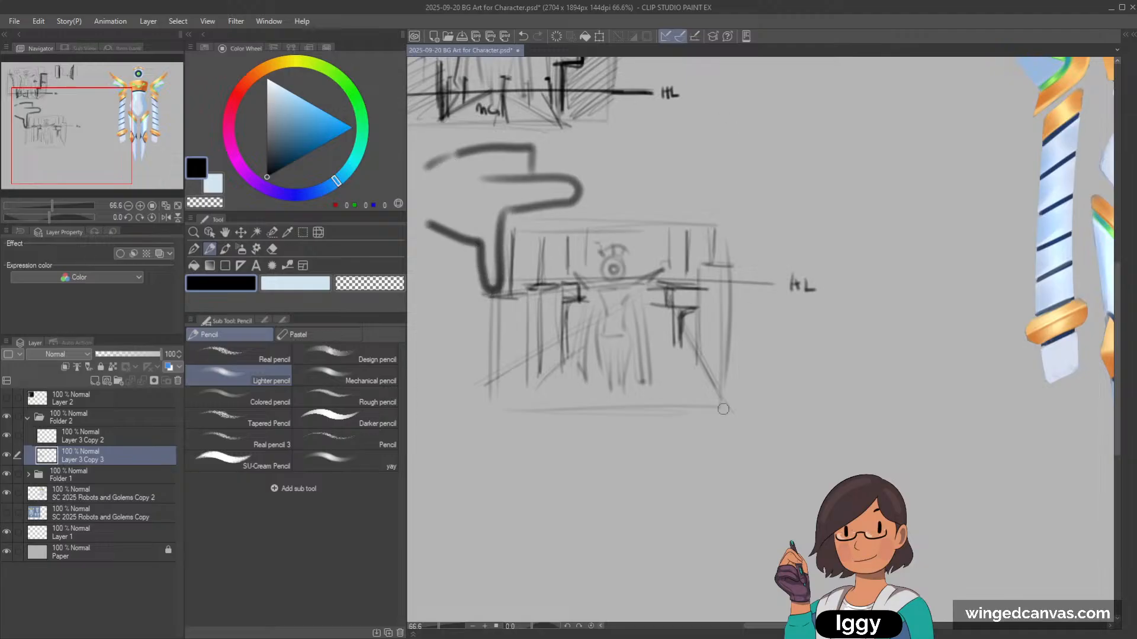
Step: Try thick, curving strokes around the second thumbnail's lower-right corner, and undo all the thick strokes around the frame
{"action": "mouse_move", "coordinate": [681, 438]}
{"action": "left_mouse_down"}
{"action": "mouse_move", "coordinate": [674, 412]}
{"action": "mouse_move", "coordinate": [737, 410]}
{"action": "mouse_move", "coordinate": [750, 315]}
{"action": "left_mouse_up"}
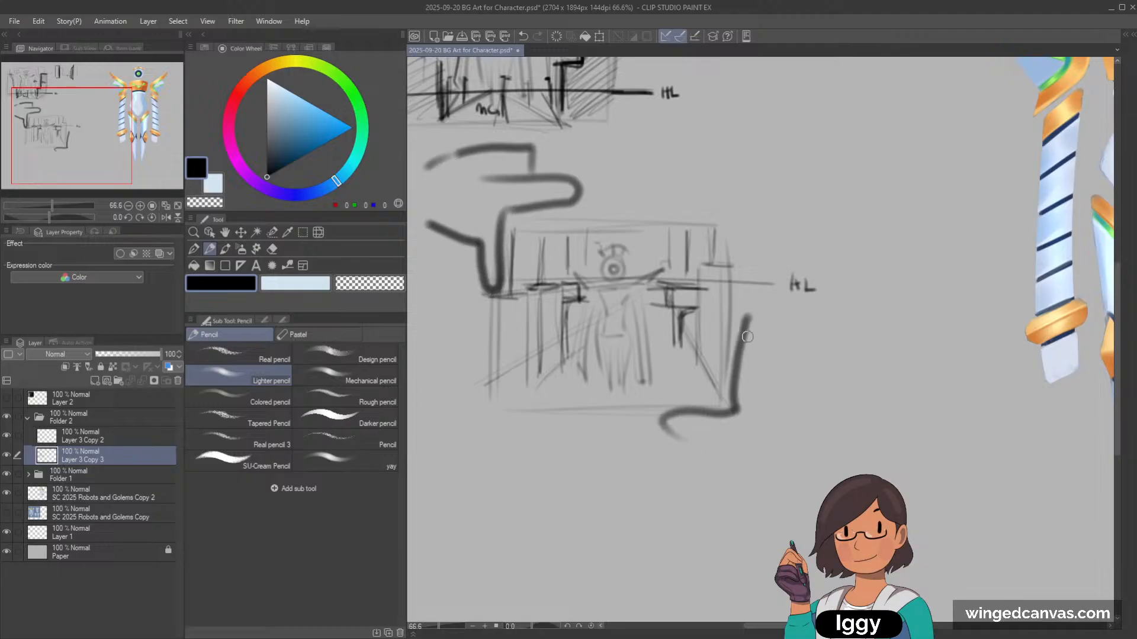
{"action": "mouse_move", "coordinate": [734, 407]}
{"action": "left_mouse_down"}
{"action": "mouse_move", "coordinate": [747, 303]}
{"action": "mouse_move", "coordinate": [760, 388]}
{"action": "left_mouse_up"}
{"action": "mouse_move", "coordinate": [767, 349]}
{"action": "left_mouse_down"}
{"action": "mouse_move", "coordinate": [798, 357]}
{"action": "mouse_move", "coordinate": [802, 441]}
{"action": "left_mouse_up"}
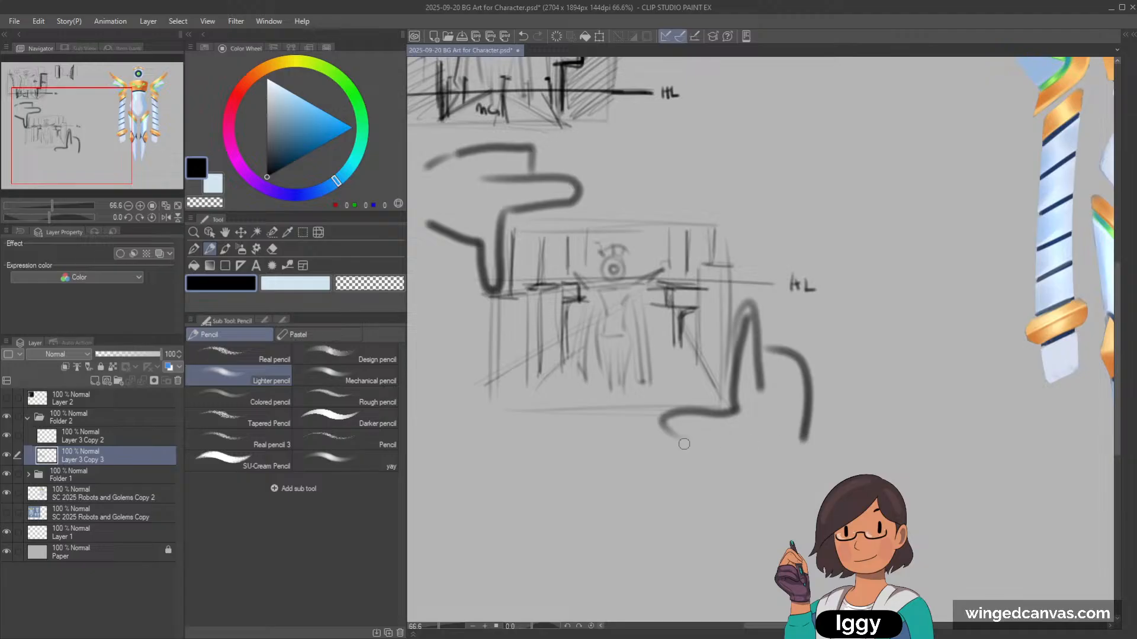
{"action": "left_click_drag", "start_coordinate": [684, 444], "coordinate": [767, 448]}
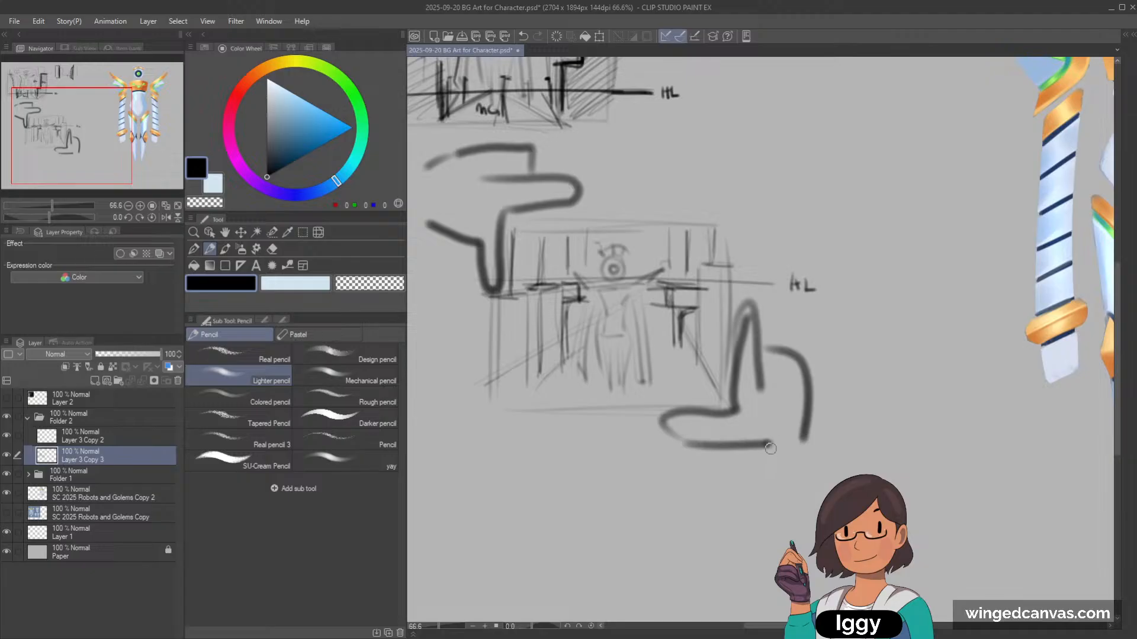
{"action": "scroll", "coordinate": [770, 449], "scroll_direction": "down", "scroll_amount": 2}
{"action": "key", "text": "ctrl+z"}
{"action": "key", "text": "ctrl+z"}
{"action": "key", "text": "ctrl+z"}
{"action": "key", "text": "ctrl+z"}
{"action": "key", "text": "ctrl+z"}
{"action": "key", "text": "ctrl+z"}
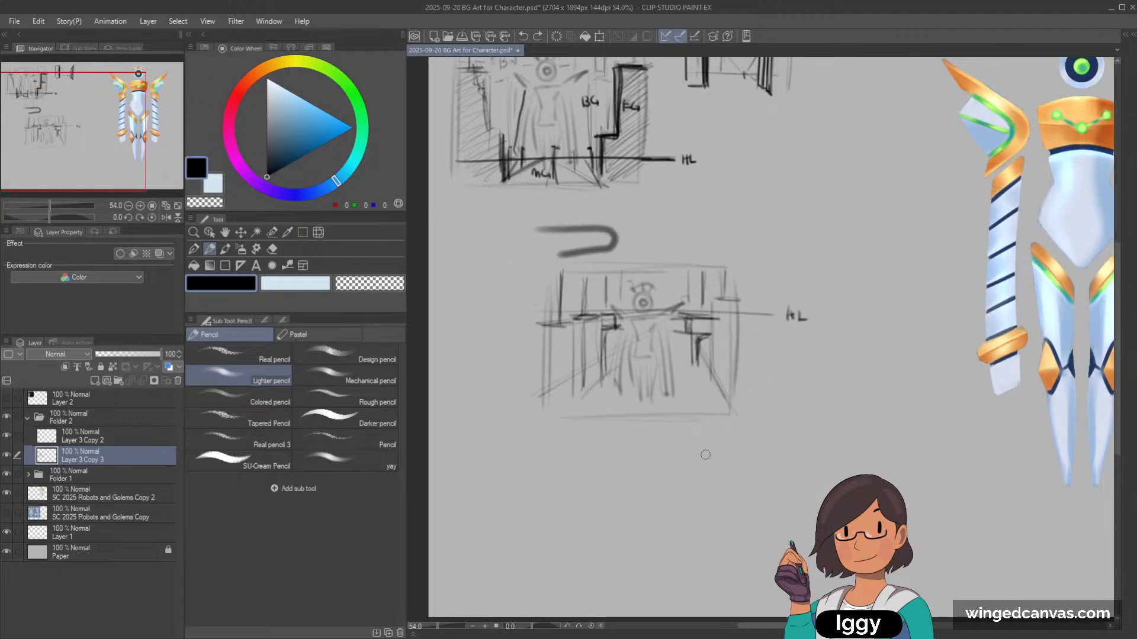
{"action": "key", "text": "ctrl+z"}
Step: Try a thick, dark stroke down the left pillar and a tall, heavy box over the figure, undoing each
{"action": "scroll", "coordinate": [700, 392], "scroll_direction": "up", "scroll_amount": 2}
{"action": "left_click_drag", "start_coordinate": [577, 296], "coordinate": [578, 387]}
{"action": "left_click_drag", "start_coordinate": [578, 297], "coordinate": [579, 340]}
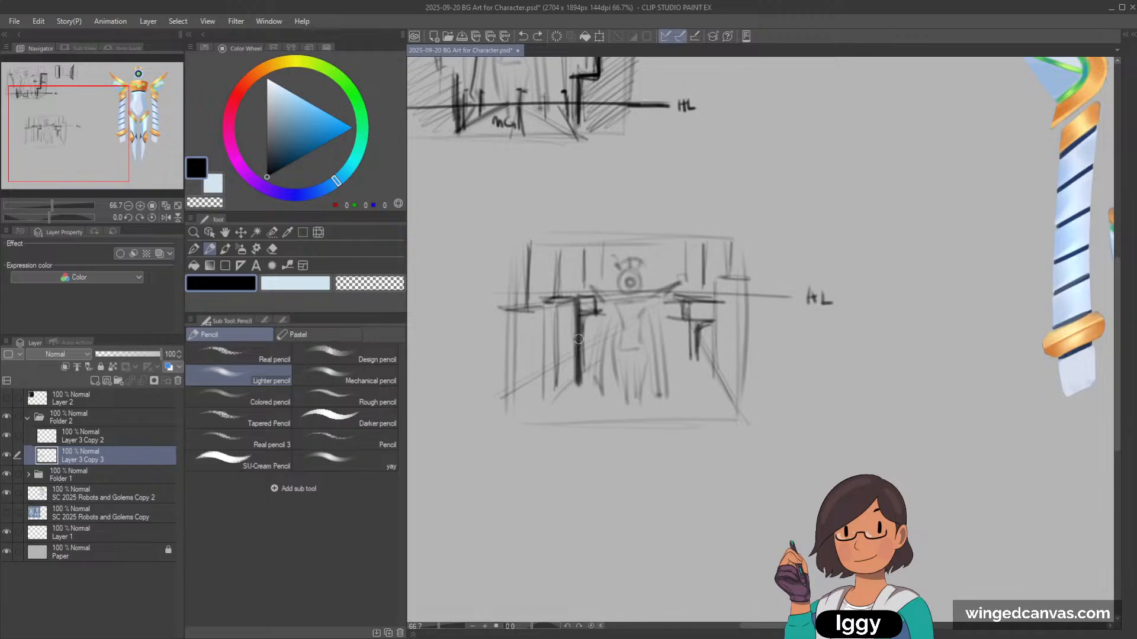
{"action": "key", "text": "ctrl+z"}
{"action": "left_click_drag", "start_coordinate": [621, 232], "coordinate": [618, 413]}
{"action": "mouse_move", "coordinate": [622, 243]}
{"action": "left_mouse_down"}
{"action": "mouse_move", "coordinate": [647, 249]}
{"action": "mouse_move", "coordinate": [676, 340]}
{"action": "mouse_move", "coordinate": [672, 409]}
{"action": "left_mouse_up"}
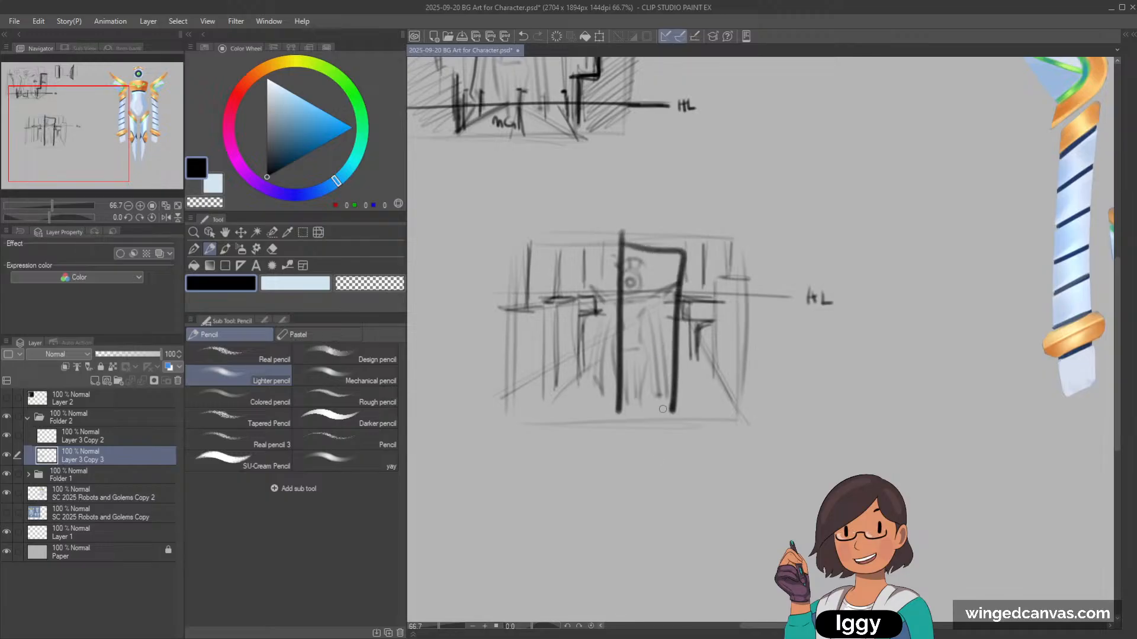
{"action": "key", "text": "ctrl+z"}
{"action": "key", "text": "ctrl+z"}
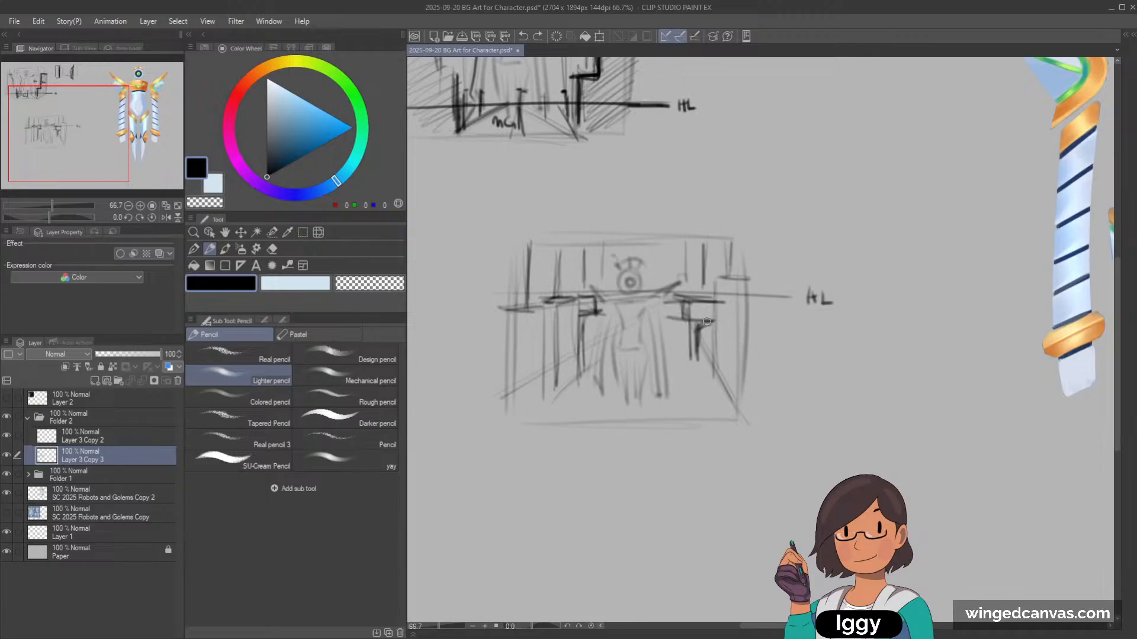
Step: Block in a building to the figure's right with thick strokes for its top ledge, vertical edge and lower horizontal line
{"action": "mouse_move", "coordinate": [680, 335]}
{"action": "left_mouse_down"}
{"action": "mouse_move", "coordinate": [739, 342]}
{"action": "mouse_move", "coordinate": [674, 335]}
{"action": "left_mouse_up"}
{"action": "key", "text": "ctrl+z"}
{"action": "mouse_move", "coordinate": [672, 336]}
{"action": "left_mouse_down"}
{"action": "mouse_move", "coordinate": [734, 339]}
{"action": "mouse_move", "coordinate": [667, 337]}
{"action": "mouse_move", "coordinate": [681, 340]}
{"action": "left_mouse_up"}
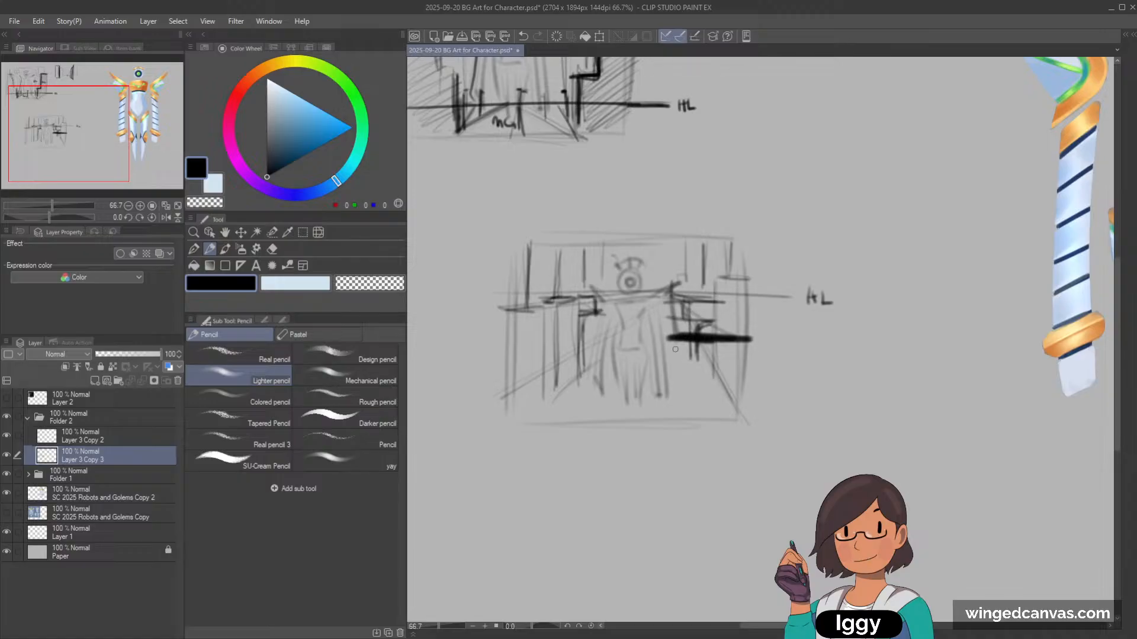
{"action": "left_click_drag", "start_coordinate": [666, 300], "coordinate": [686, 403]}
{"action": "mouse_move", "coordinate": [668, 308]}
{"action": "left_mouse_down"}
{"action": "mouse_move", "coordinate": [679, 390]}
{"action": "mouse_move", "coordinate": [740, 383]}
{"action": "mouse_move", "coordinate": [674, 382]}
{"action": "mouse_move", "coordinate": [679, 419]}
{"action": "mouse_move", "coordinate": [678, 385]}
{"action": "left_mouse_up"}
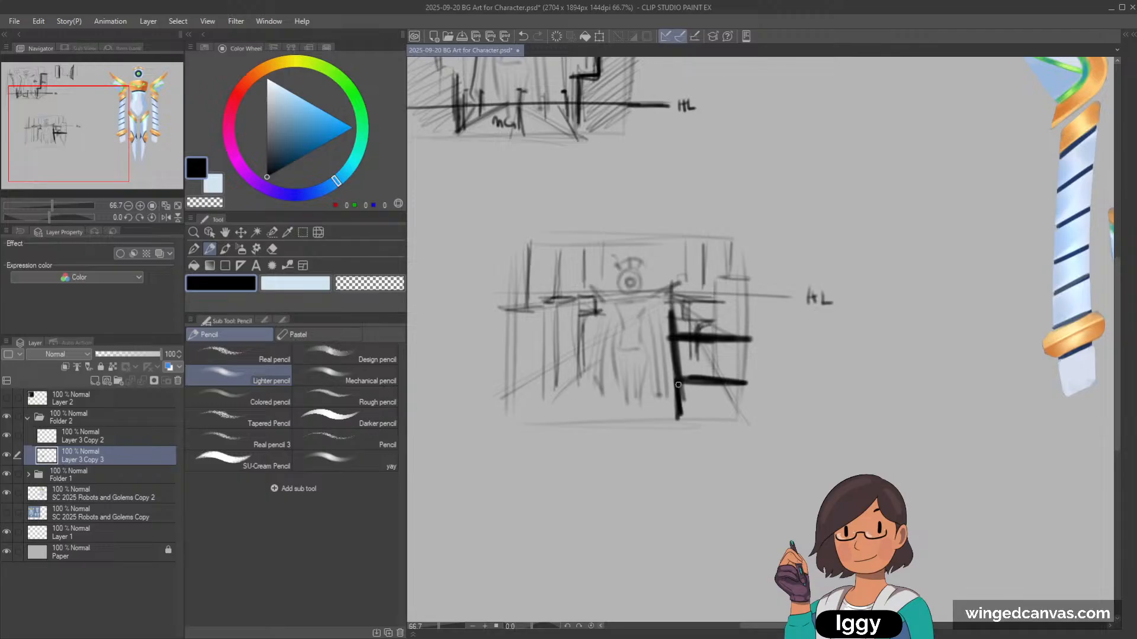
{"action": "left_click_drag", "start_coordinate": [671, 347], "coordinate": [671, 413]}
Step: Thin the right building's top ledge and sketch a small stick figure standing on it
{"action": "key", "text": "c"}
{"action": "mouse_move", "coordinate": [673, 319]}
{"action": "left_mouse_down"}
{"action": "mouse_move", "coordinate": [706, 321]}
{"action": "mouse_move", "coordinate": [690, 331]}
{"action": "mouse_move", "coordinate": [700, 350]}
{"action": "mouse_move", "coordinate": [688, 347]}
{"action": "mouse_move", "coordinate": [705, 342]}
{"action": "mouse_move", "coordinate": [699, 356]}
{"action": "mouse_move", "coordinate": [736, 356]}
{"action": "mouse_move", "coordinate": [684, 341]}
{"action": "mouse_move", "coordinate": [721, 352]}
{"action": "mouse_move", "coordinate": [722, 367]}
{"action": "mouse_move", "coordinate": [698, 324]}
{"action": "mouse_move", "coordinate": [711, 354]}
{"action": "left_mouse_up"}
{"action": "key", "text": "c"}
{"action": "key", "text": "c"}
{"action": "key", "text": "c"}
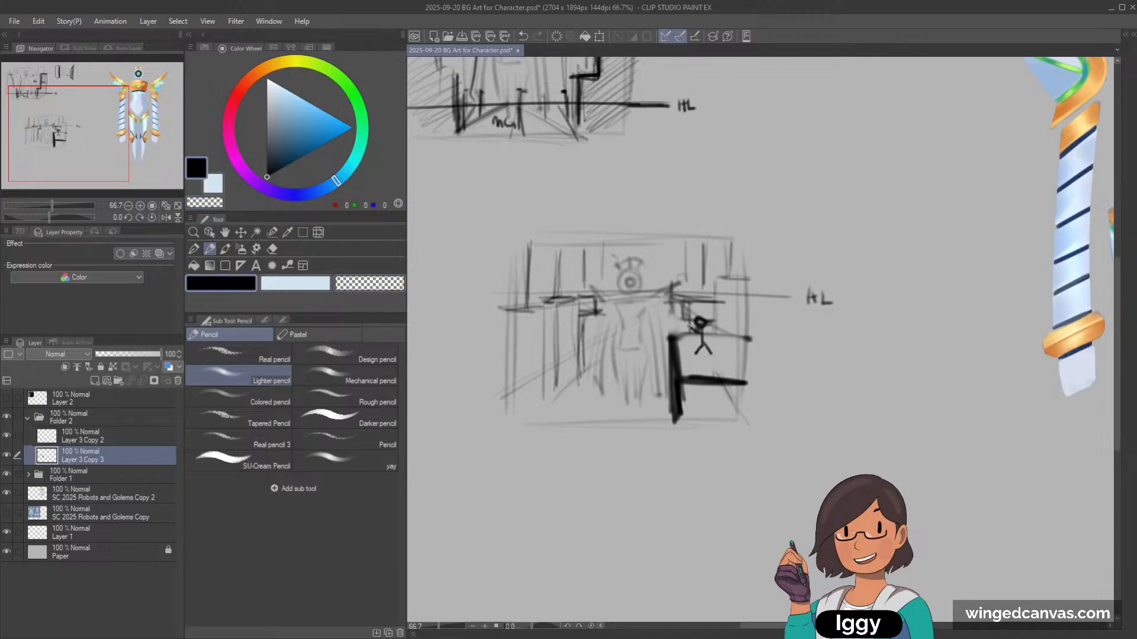
{"action": "key", "text": "ctrl+z"}
Step: Add slanted strokes beside the right building's vertical edge, clear its lower horizontal line, and reinforce the ledge under the stick figure
{"action": "mouse_move", "coordinate": [688, 339]}
{"action": "left_mouse_down"}
{"action": "mouse_move", "coordinate": [731, 339]}
{"action": "mouse_move", "coordinate": [680, 343]}
{"action": "mouse_move", "coordinate": [701, 421]}
{"action": "mouse_move", "coordinate": [696, 409]}
{"action": "left_mouse_up"}
{"action": "mouse_move", "coordinate": [681, 358]}
{"action": "left_mouse_down"}
{"action": "mouse_move", "coordinate": [690, 418]}
{"action": "mouse_move", "coordinate": [698, 379]}
{"action": "mouse_move", "coordinate": [688, 352]}
{"action": "mouse_move", "coordinate": [708, 412]}
{"action": "mouse_move", "coordinate": [700, 365]}
{"action": "mouse_move", "coordinate": [713, 409]}
{"action": "mouse_move", "coordinate": [733, 374]}
{"action": "mouse_move", "coordinate": [728, 409]}
{"action": "left_mouse_up"}
{"action": "key", "text": "c"}
{"action": "key", "text": "c"}
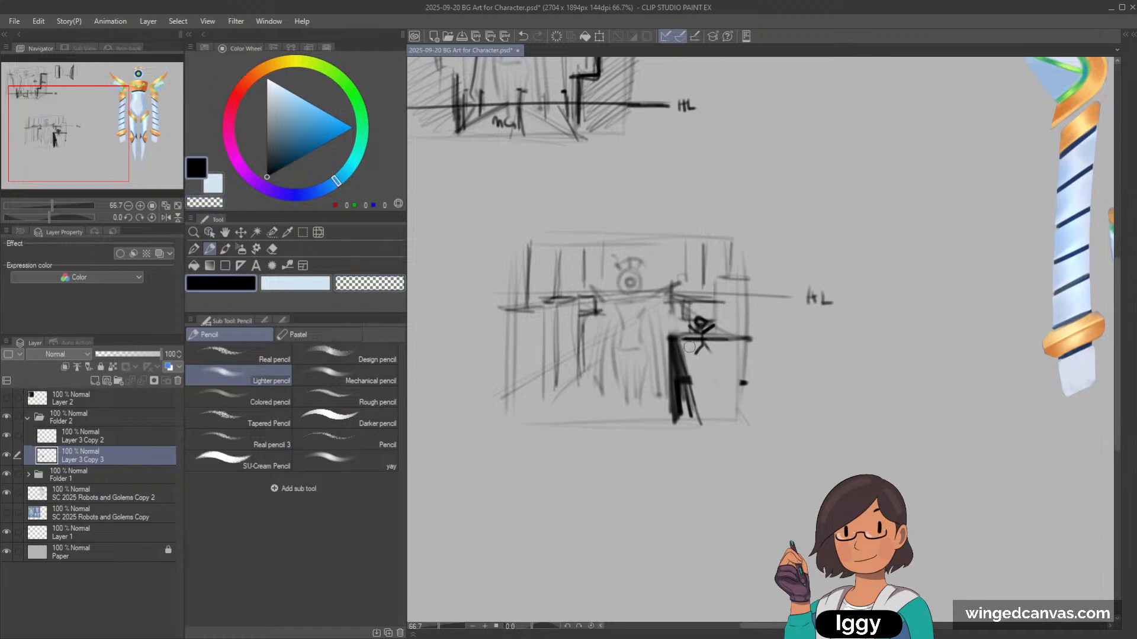
{"action": "left_click_drag", "start_coordinate": [685, 349], "coordinate": [714, 346]}
Step: Sketch thin horizontal lines across the right building's face and near its base
{"action": "scroll", "coordinate": [711, 341], "scroll_direction": "down", "scroll_amount": 2}
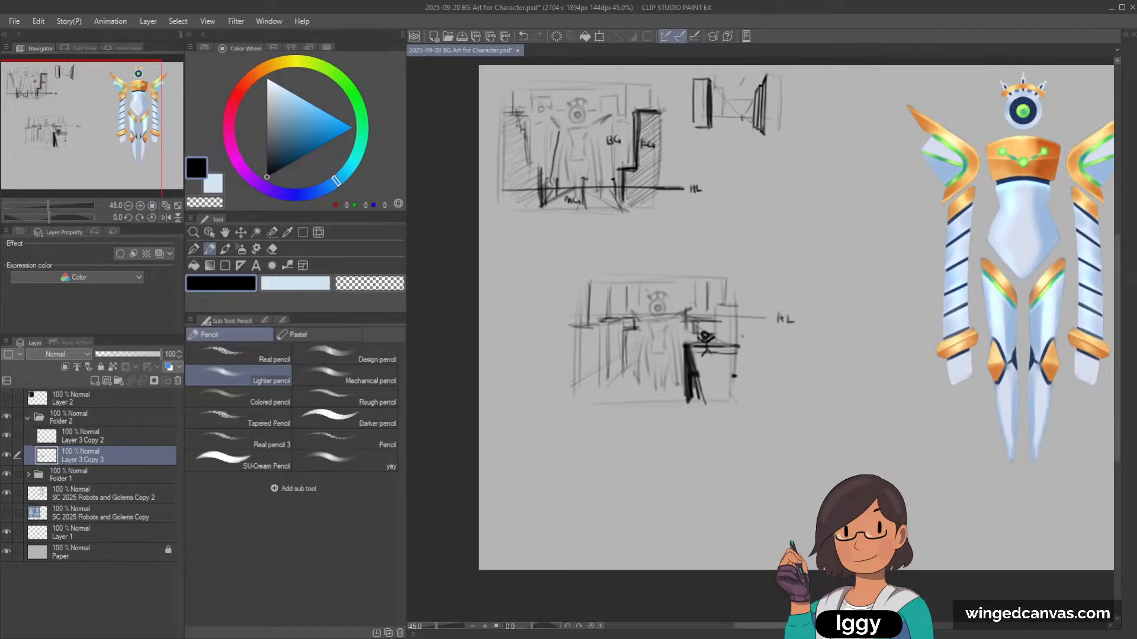
{"action": "scroll", "coordinate": [742, 336], "scroll_direction": "up", "scroll_amount": 1}
{"action": "mouse_move", "coordinate": [686, 355]}
{"action": "left_mouse_down"}
{"action": "mouse_move", "coordinate": [698, 403]}
{"action": "mouse_move", "coordinate": [686, 399]}
{"action": "mouse_move", "coordinate": [731, 409]}
{"action": "left_mouse_up"}
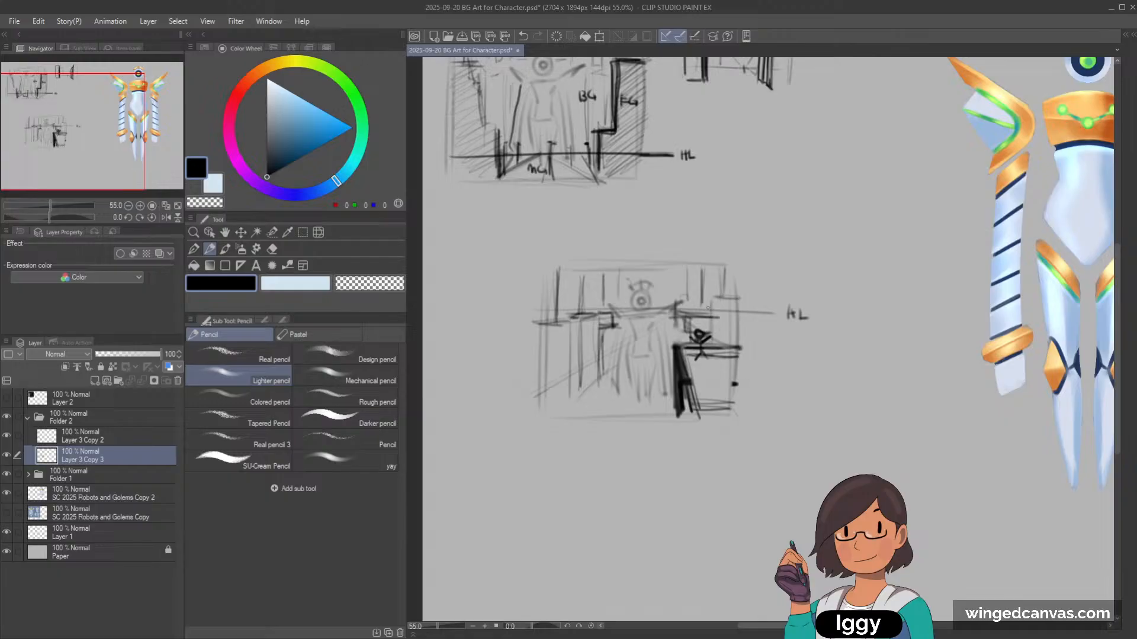
{"action": "mouse_move", "coordinate": [691, 351]}
{"action": "left_mouse_down"}
{"action": "mouse_move", "coordinate": [703, 394]}
{"action": "mouse_move", "coordinate": [714, 374]}
{"action": "left_mouse_up"}
Step: Retrace the second thumbnail's HL label and darken the vertical building edges to the figure's left
{"action": "scroll", "coordinate": [806, 407], "scroll_direction": "down", "scroll_amount": 2}
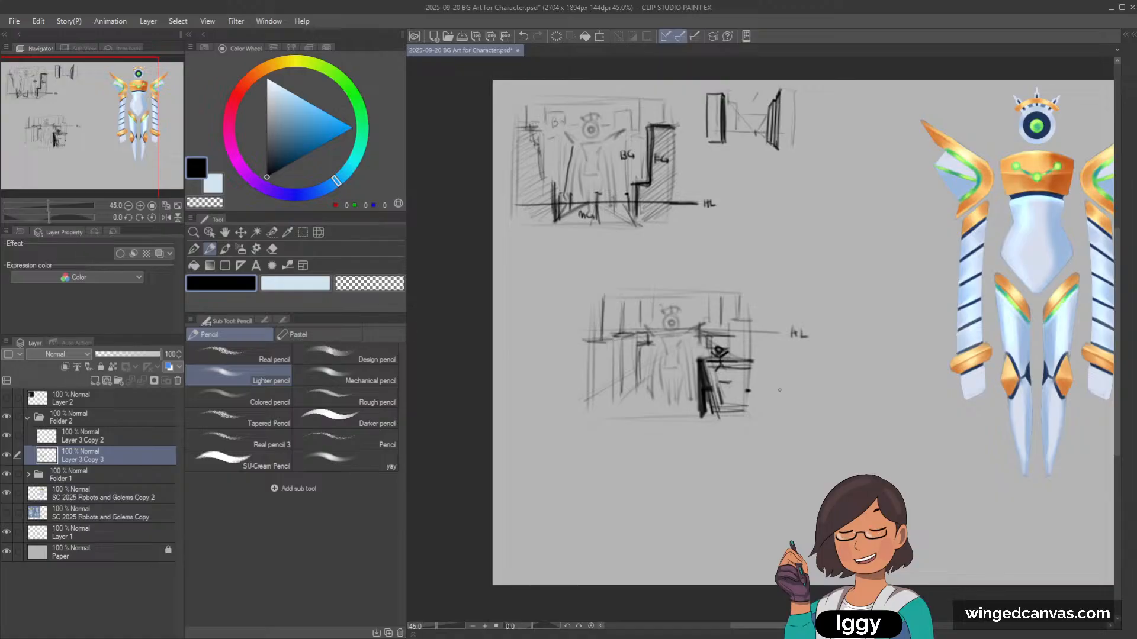
{"action": "scroll", "coordinate": [779, 390], "scroll_direction": "up", "scroll_amount": 2}
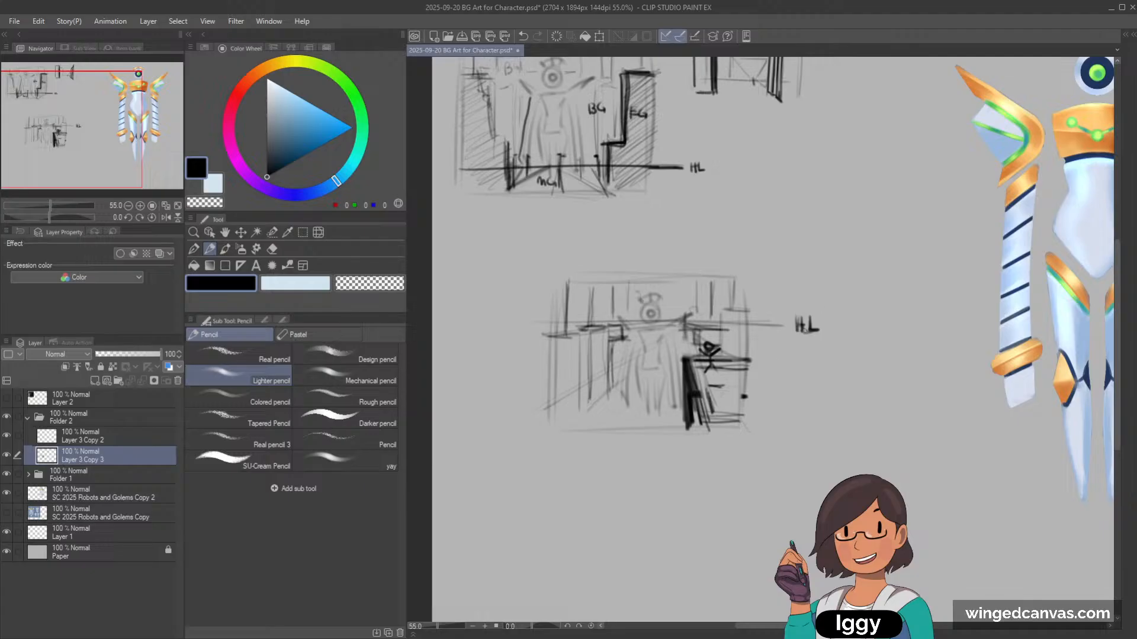
{"action": "mouse_move", "coordinate": [565, 282]}
{"action": "left_mouse_down"}
{"action": "mouse_move", "coordinate": [564, 326]}
{"action": "mouse_move", "coordinate": [548, 335]}
{"action": "mouse_move", "coordinate": [566, 332]}
{"action": "left_mouse_up"}
{"action": "left_click_drag", "start_coordinate": [590, 288], "coordinate": [589, 326]}
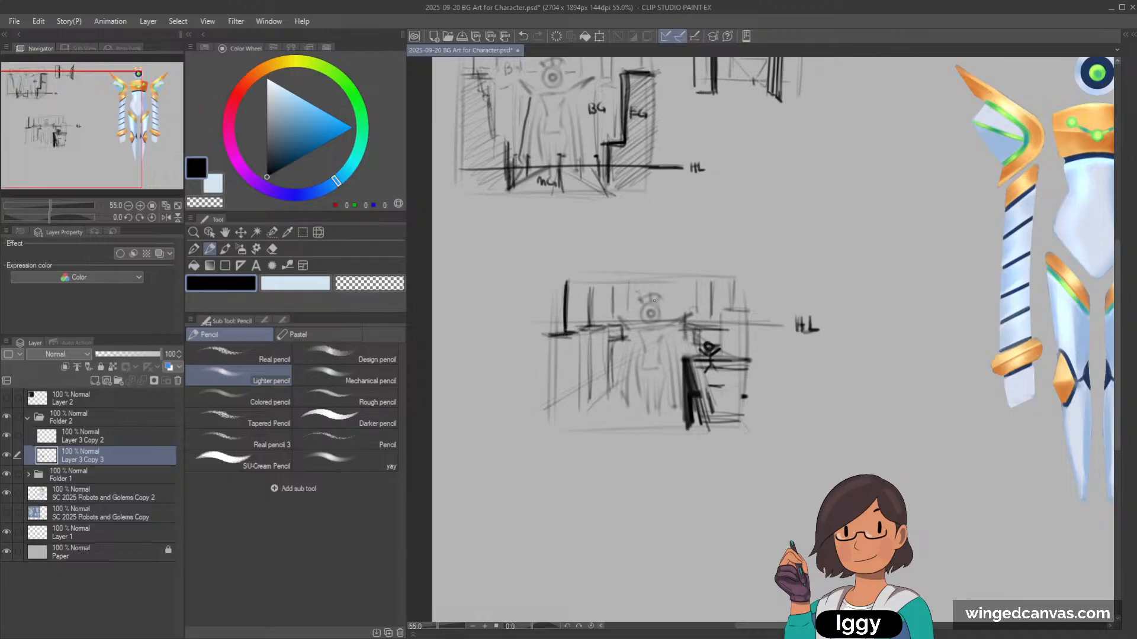
Step: Duplicate the Layer 3 Copy 3 sketch layer and erase the copy's strokes around the second thumbnail's outer areas with the Hard eraser
{"action": "left_click", "coordinate": [83, 436]}
{"action": "left_click", "coordinate": [7, 455]}
{"action": "left_click", "coordinate": [7, 456]}
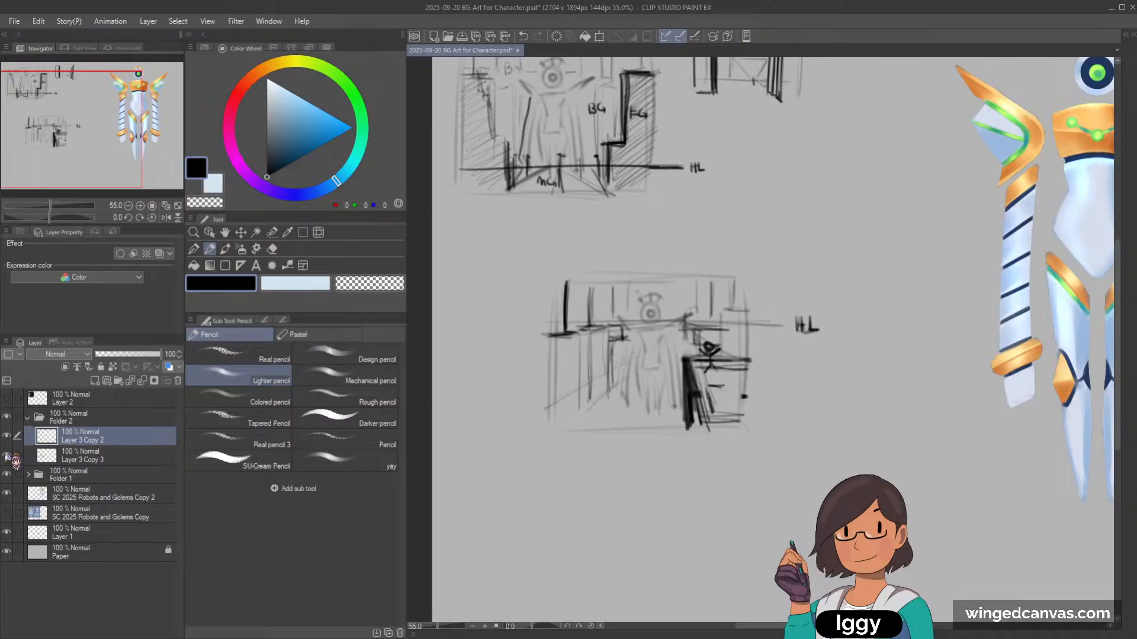
{"action": "left_click", "coordinate": [89, 461]}
{"action": "key", "text": "ctrl+c"}
{"action": "key", "text": "ctrl+v"}
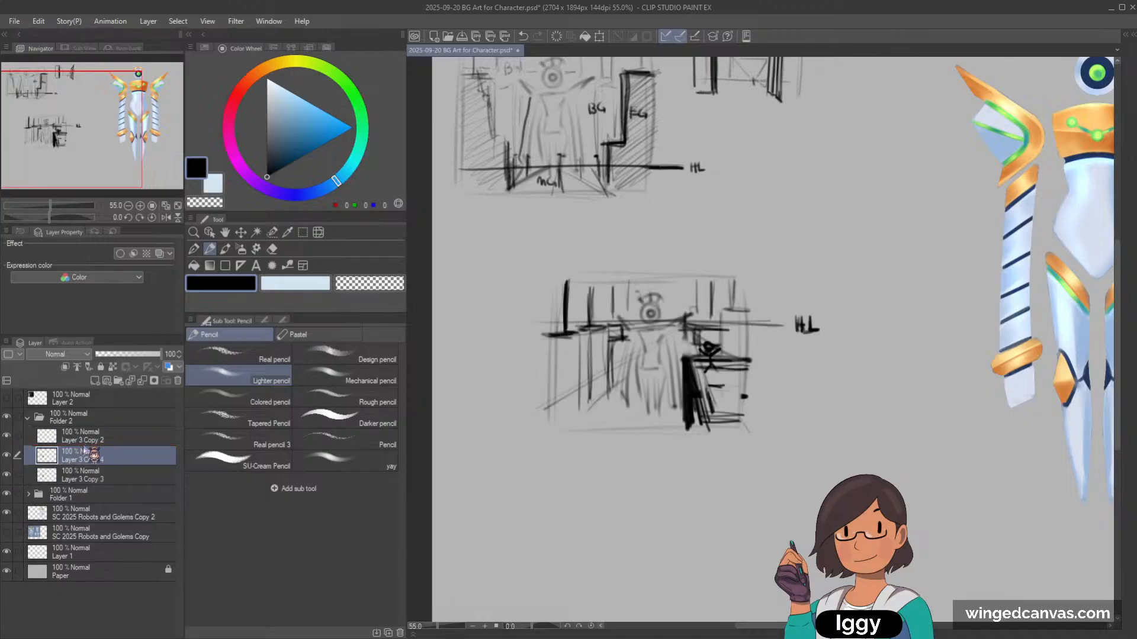
{"action": "left_click", "coordinate": [272, 248]}
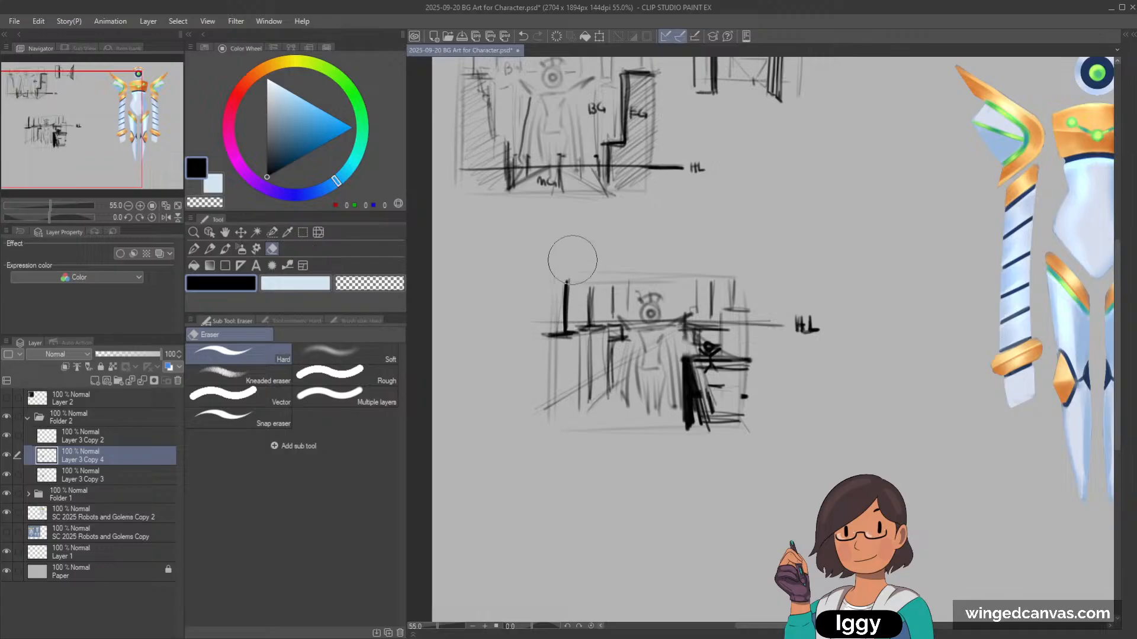
{"action": "mouse_move", "coordinate": [572, 259]}
{"action": "left_mouse_down"}
{"action": "mouse_move", "coordinate": [581, 416]}
{"action": "mouse_move", "coordinate": [700, 303]}
{"action": "mouse_move", "coordinate": [706, 392]}
{"action": "mouse_move", "coordinate": [704, 315]}
{"action": "mouse_move", "coordinate": [718, 264]}
{"action": "left_mouse_up"}
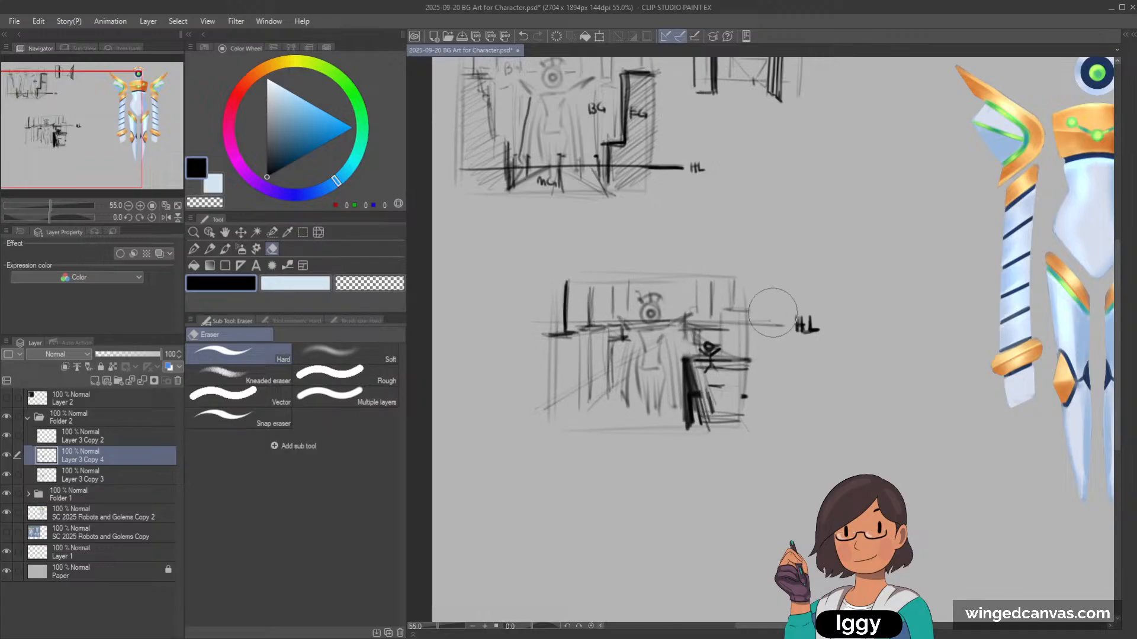
Step: Duplicate the partly erased sketch layer three more times and merge all five sketch layers into one
{"action": "key", "text": "ctrl+c"}
{"action": "key", "text": "ctrl+v"}
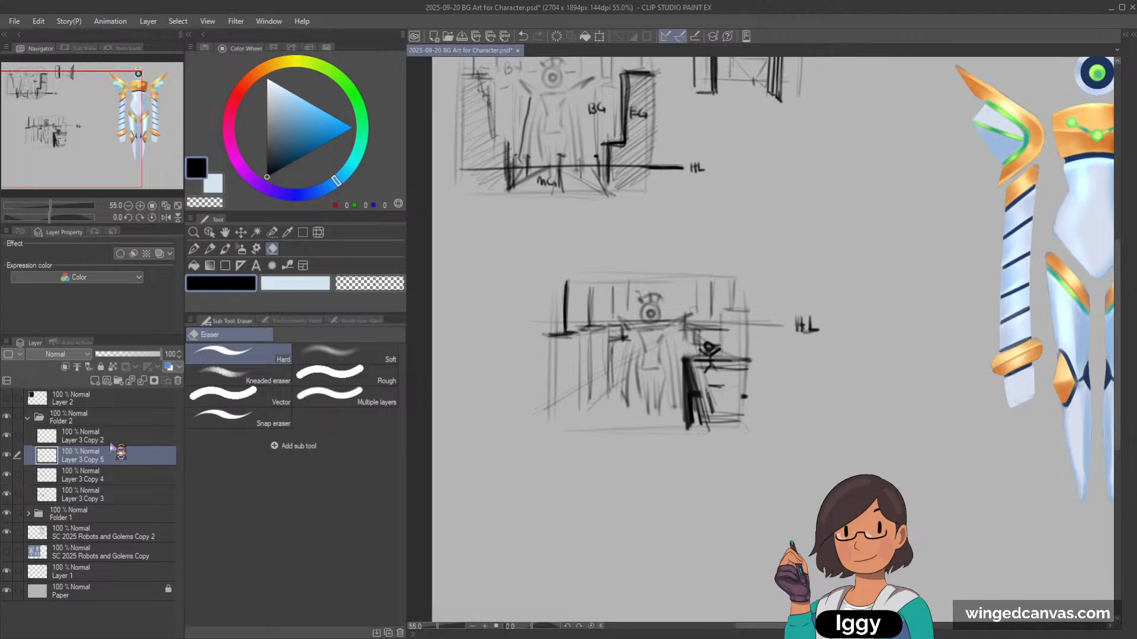
{"action": "key", "text": "ctrl+v"}
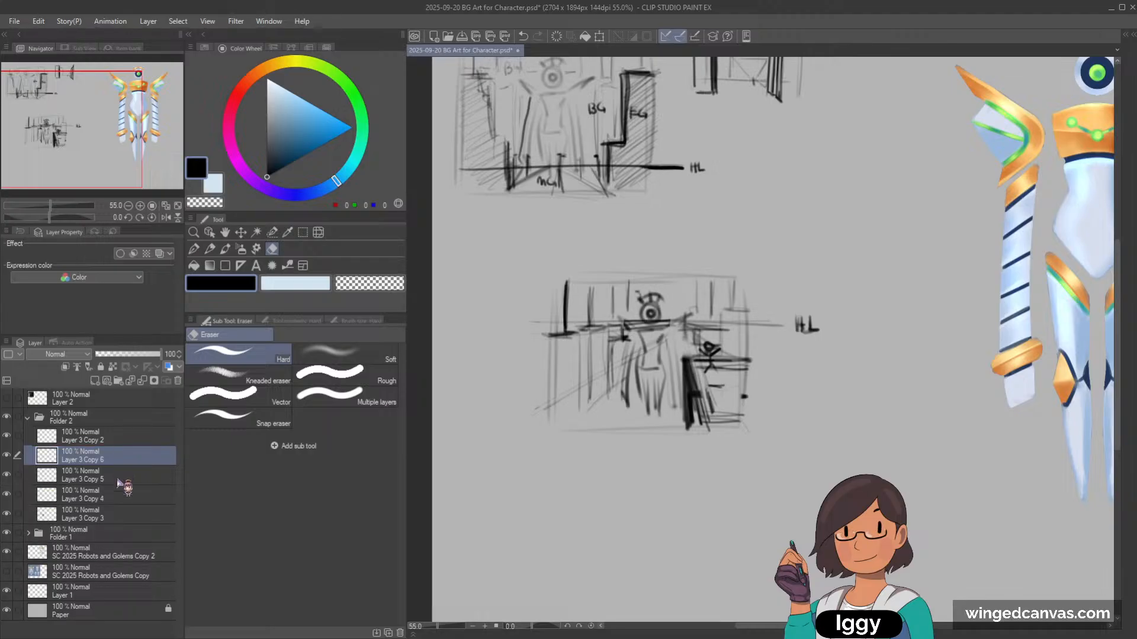
{"action": "key", "text": "ctrl+v"}
{"action": "left_click", "coordinate": [117, 528], "text": "shift"}
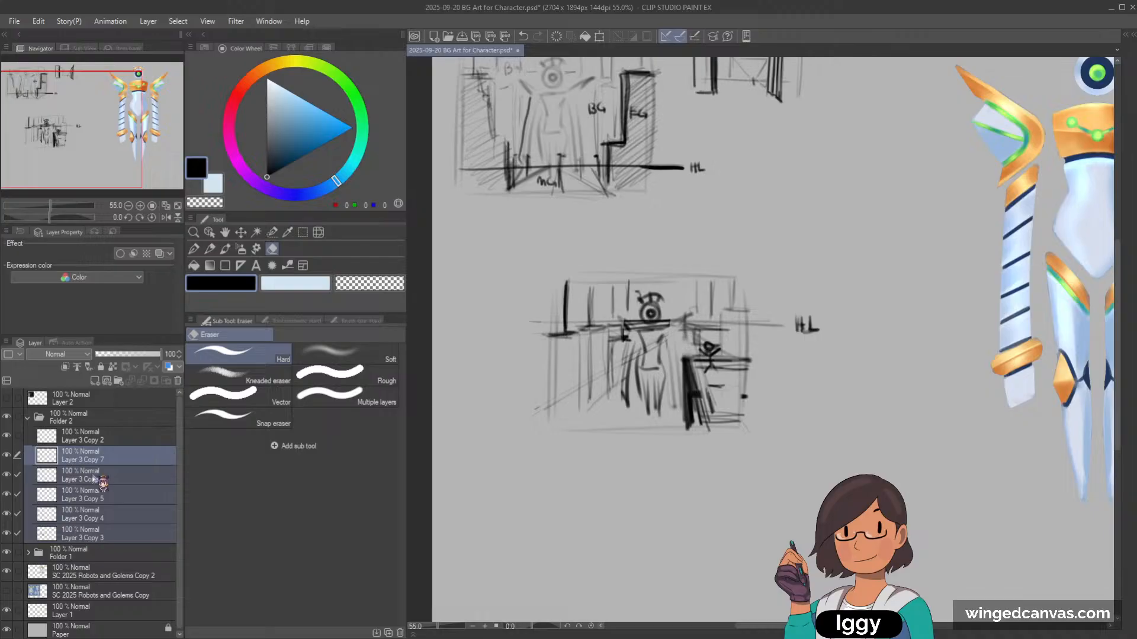
{"action": "key", "text": "shift+alt+e"}
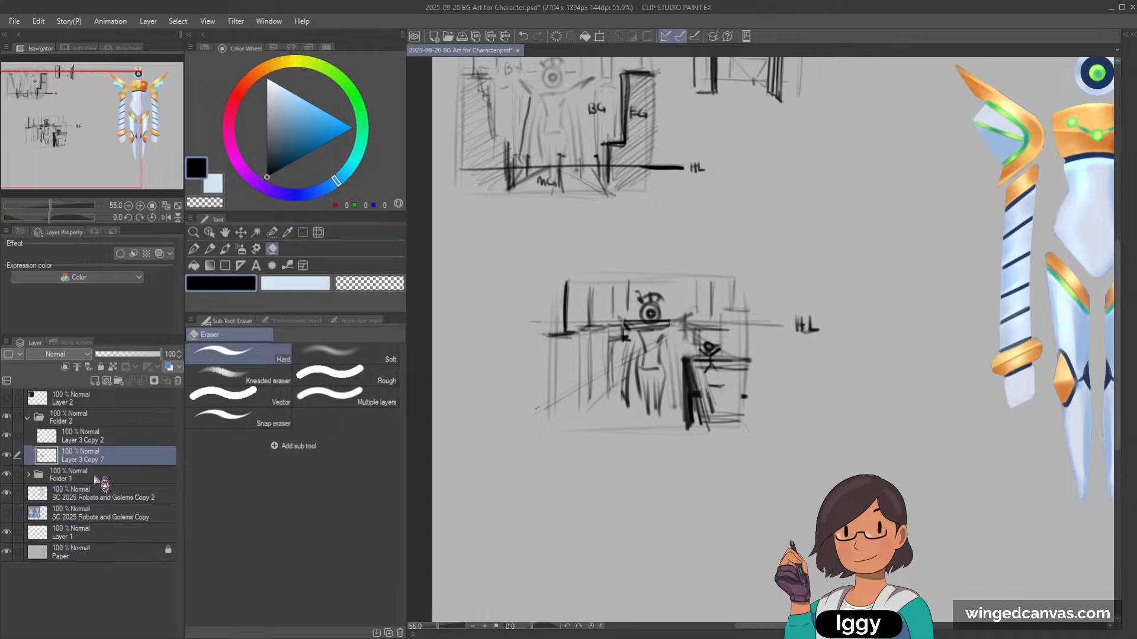
Step: Try shifting the merged sketch layer slightly with the Move layer tool, and return it to its place
{"action": "scroll", "coordinate": [771, 211], "scroll_direction": "right", "scroll_amount": 5}
{"action": "scroll", "coordinate": [814, 236], "scroll_direction": "down", "scroll_amount": 2}
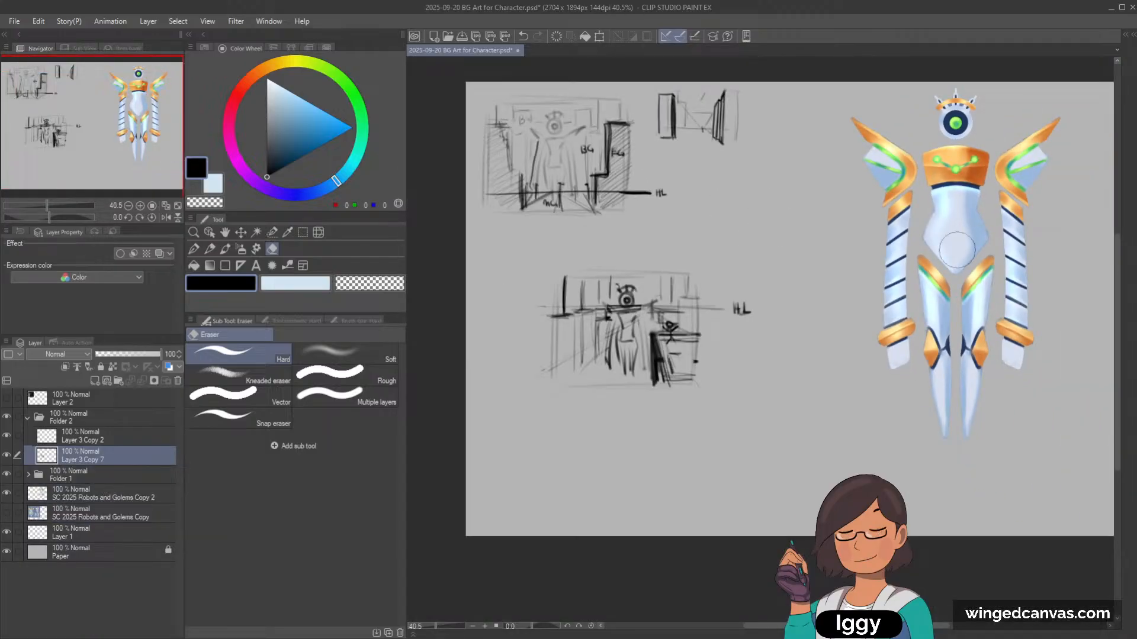
{"action": "scroll", "coordinate": [707, 296], "scroll_direction": "up", "scroll_amount": 2}
{"action": "key", "text": "k"}
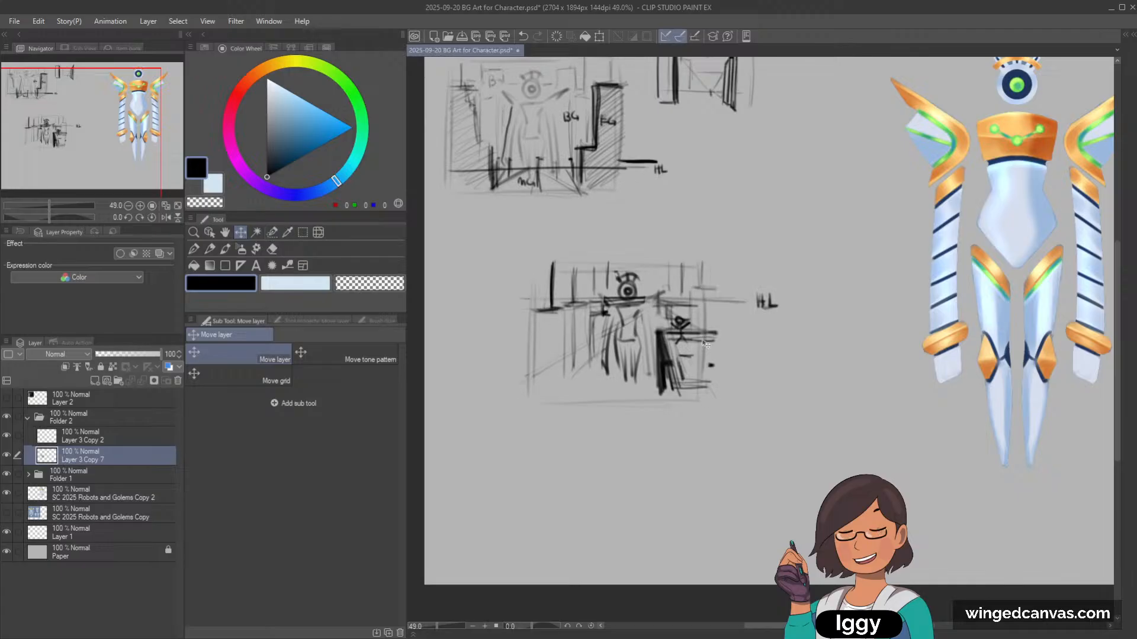
{"action": "mouse_move", "coordinate": [705, 343]}
{"action": "left_mouse_down"}
{"action": "mouse_move", "coordinate": [814, 294]}
{"action": "mouse_move", "coordinate": [697, 352]}
{"action": "left_mouse_up"}
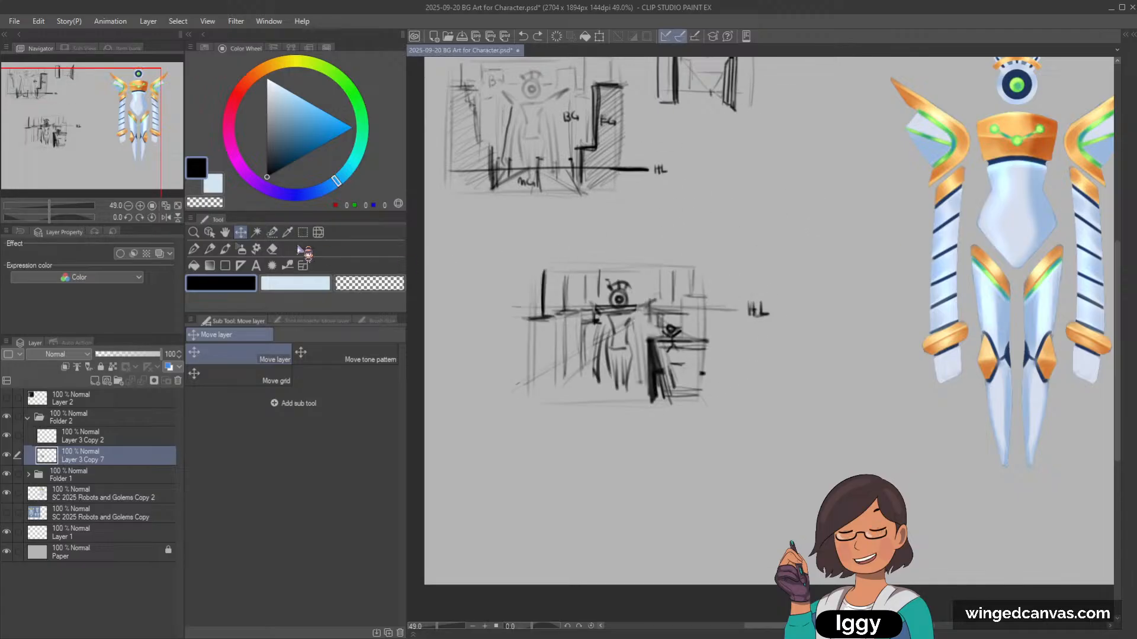
Step: Enlarge the eraser and erase the stray thick line at the end of the first thumbnail's horizon
{"action": "key", "text": "e"}
{"action": "key", "text": "bracketright"}
{"action": "key", "text": "bracketright"}
{"action": "key", "text": "bracketright"}
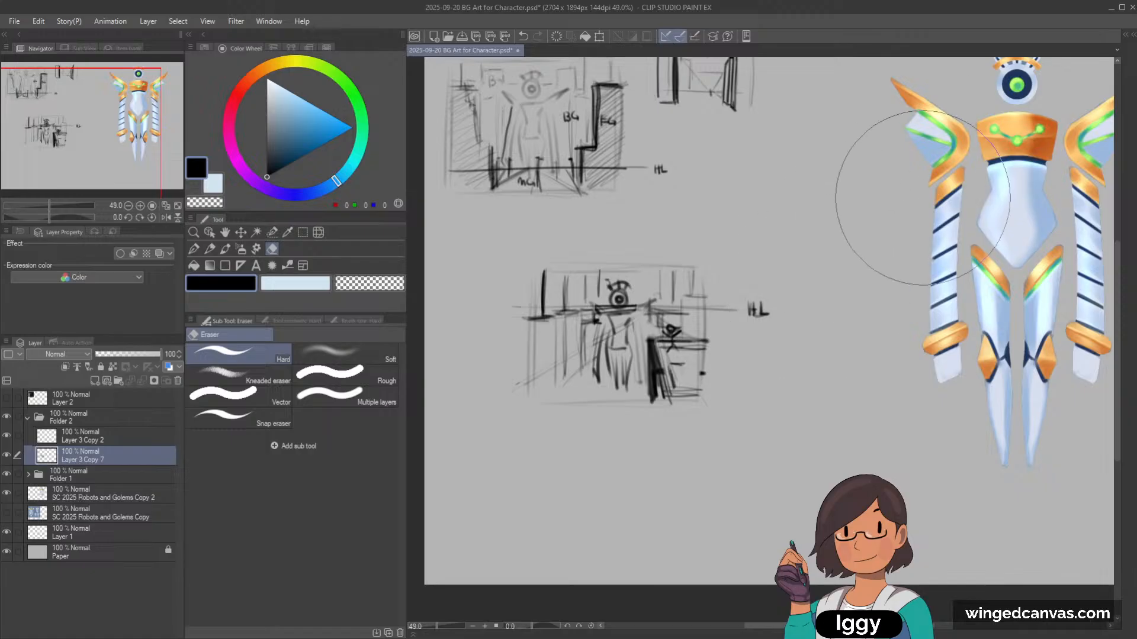
Step: Toggle Folder 2's visibility to check its contents and select the folder
{"action": "left_click", "coordinate": [106, 437]}
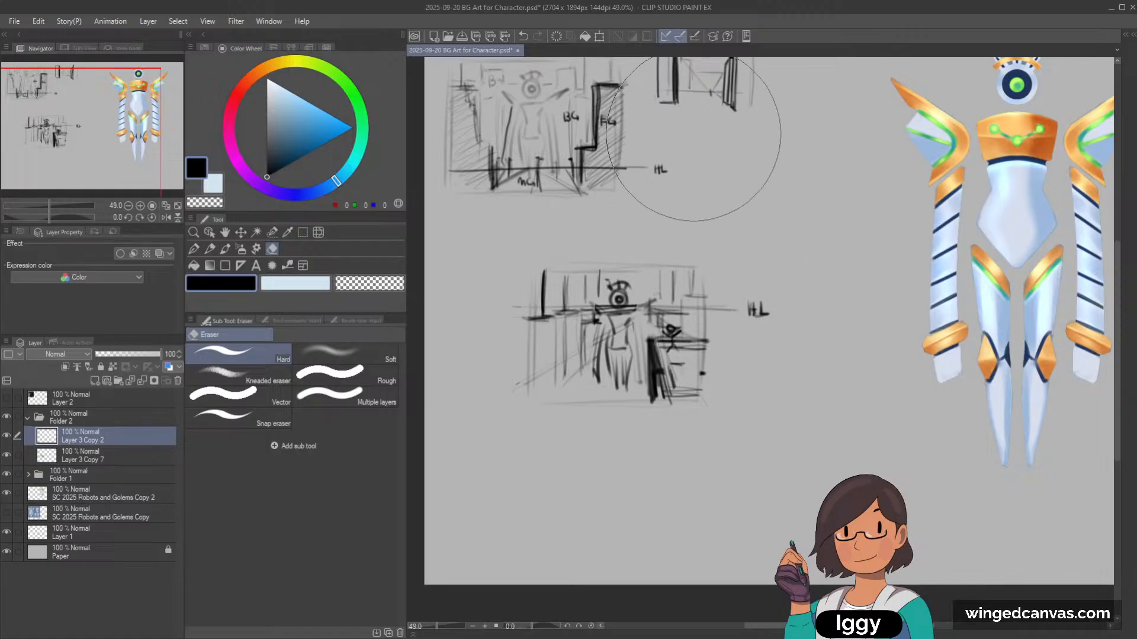
{"action": "left_click", "coordinate": [6, 417]}
{"action": "left_click", "coordinate": [7, 417]}
{"action": "left_click", "coordinate": [89, 417]}
{"action": "scroll", "coordinate": [749, 294], "scroll_direction": "down", "scroll_amount": 2}
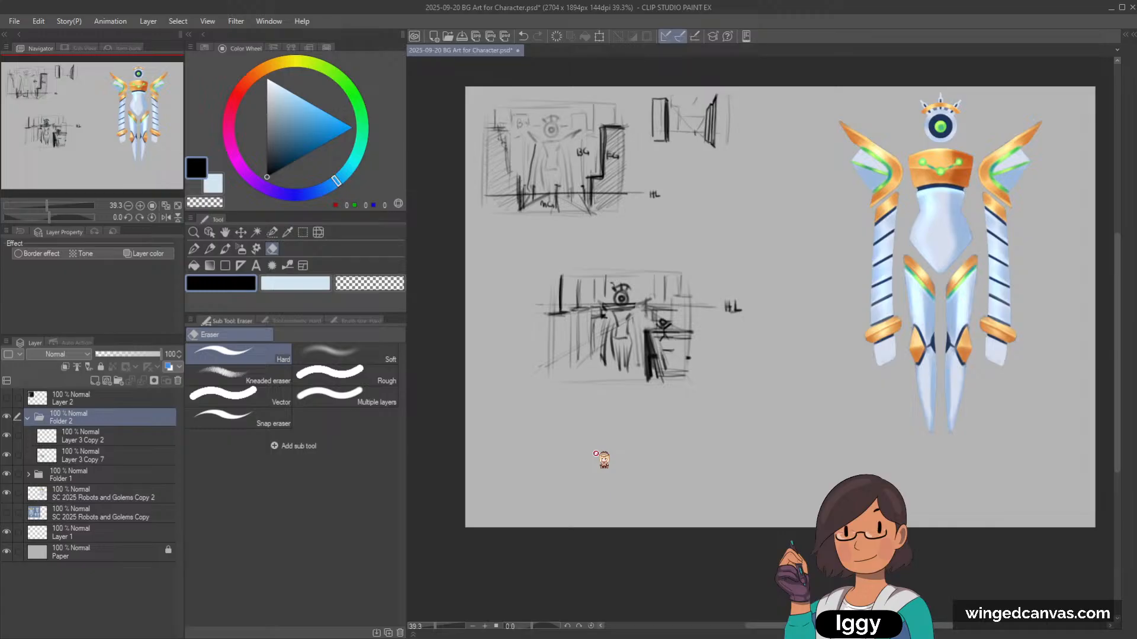
Step: Try to move the small perspective sketch beside the first thumbnail with the Object tool, and undo the shift
{"action": "left_click", "coordinate": [240, 232]}
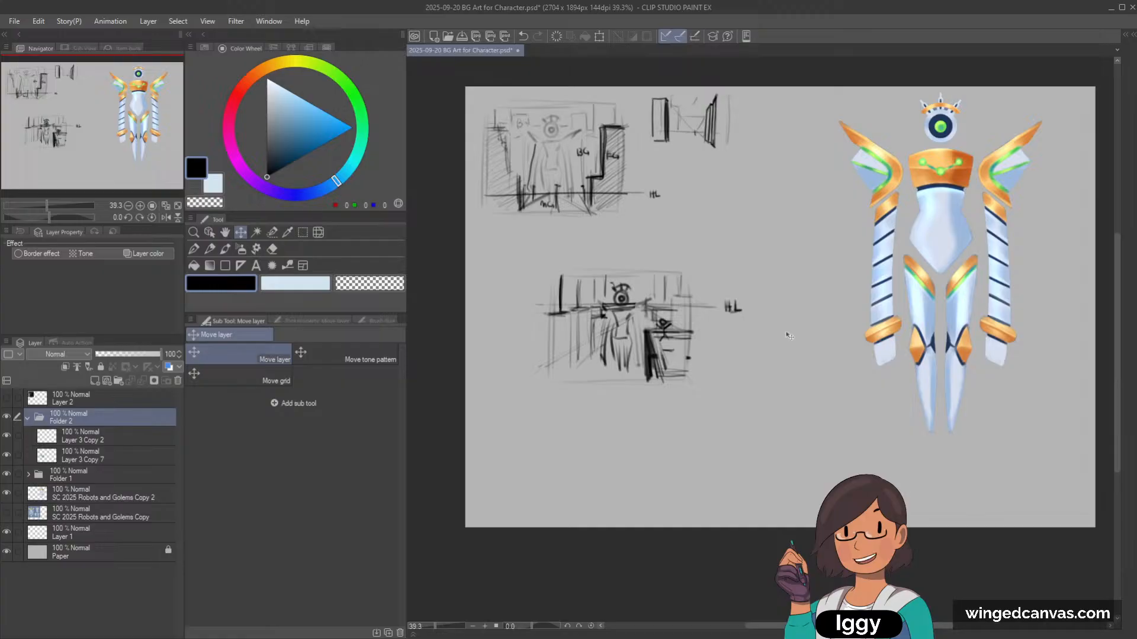
{"action": "left_click_drag", "start_coordinate": [140, 157], "coordinate": [146, 158]}
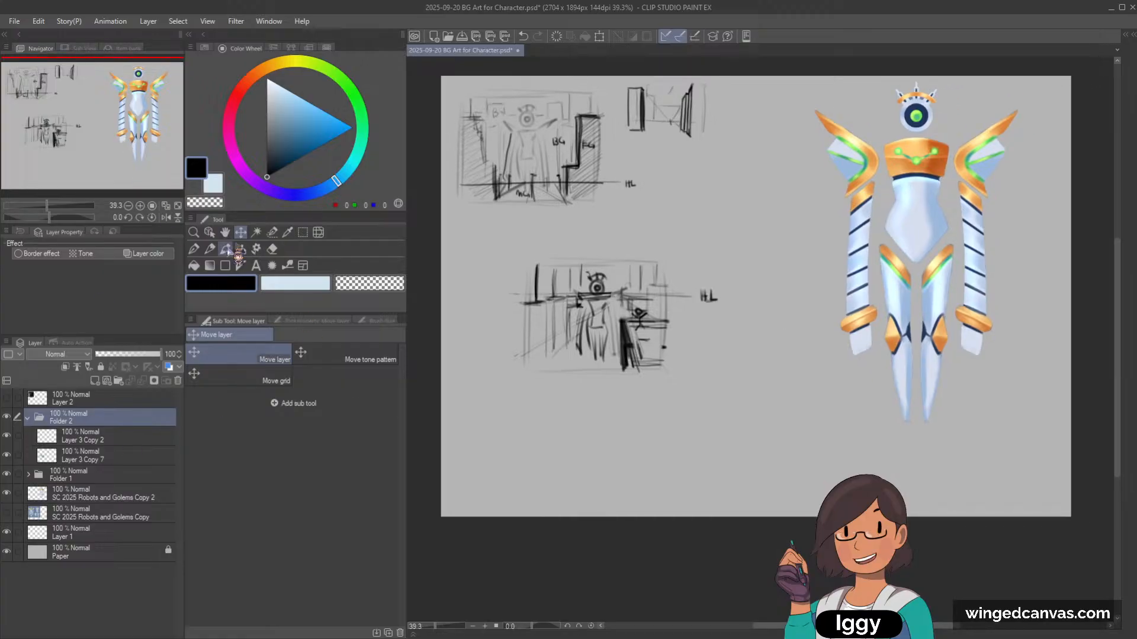
{"action": "left_click", "coordinate": [209, 232]}
{"action": "left_click_drag", "start_coordinate": [642, 125], "coordinate": [694, 139]}
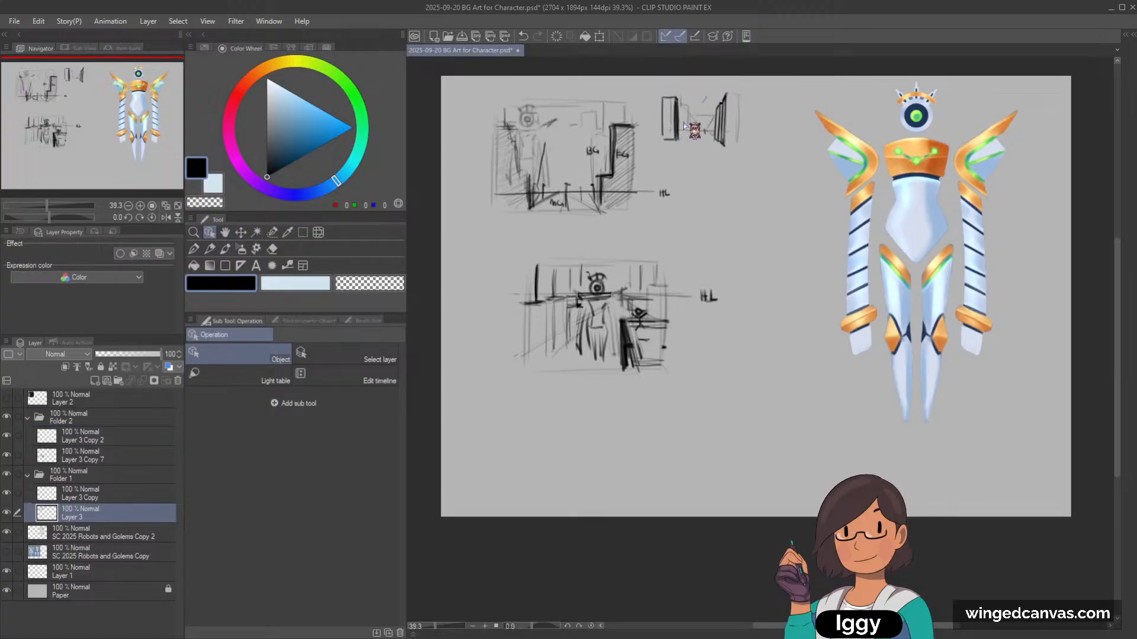
{"action": "key", "text": "ctrl+z"}
Step: Delete the small perspective sketch beside the first thumbnail using a rectangular selection, and clear the selection
{"action": "left_click", "coordinate": [302, 232]}
{"action": "left_click_drag", "start_coordinate": [619, 81], "coordinate": [721, 143]}
{"action": "key", "text": "Delete"}
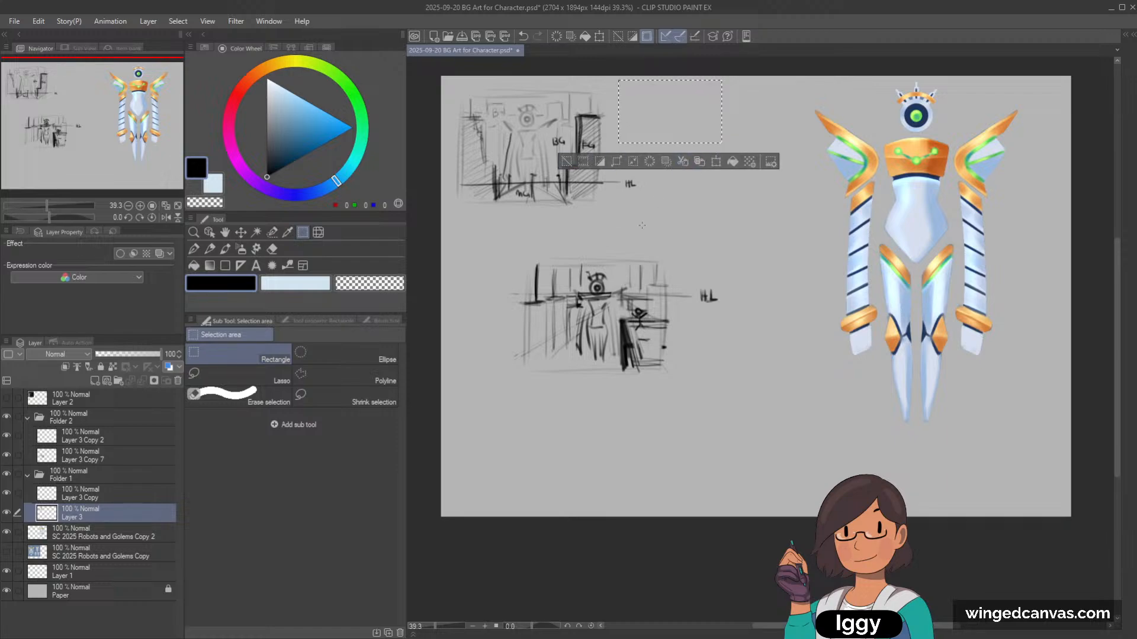
{"action": "left_click", "coordinate": [552, 246]}
Step: Select the second thumbnail's area and move Folder 2's contents up beside the first thumbnail, clearing the selection
{"action": "mouse_move", "coordinate": [470, 231]}
{"action": "left_mouse_down"}
{"action": "mouse_move", "coordinate": [567, 306]}
{"action": "mouse_move", "coordinate": [753, 395]}
{"action": "left_mouse_up"}
{"action": "left_click", "coordinate": [8, 513]}
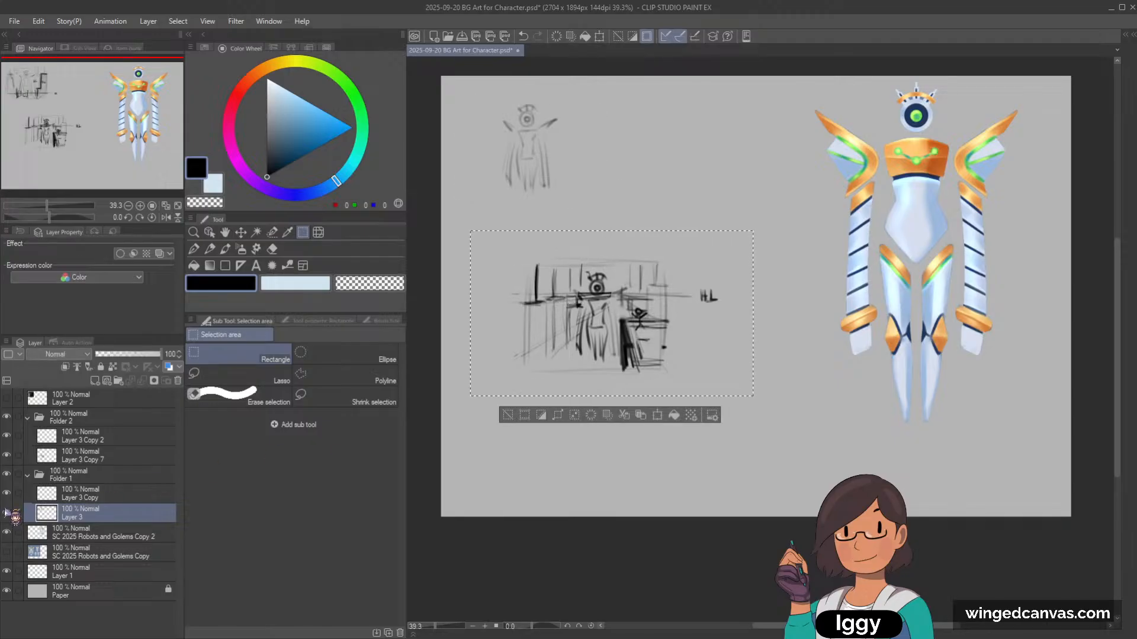
{"action": "left_click", "coordinate": [8, 512]}
{"action": "left_click", "coordinate": [27, 476]}
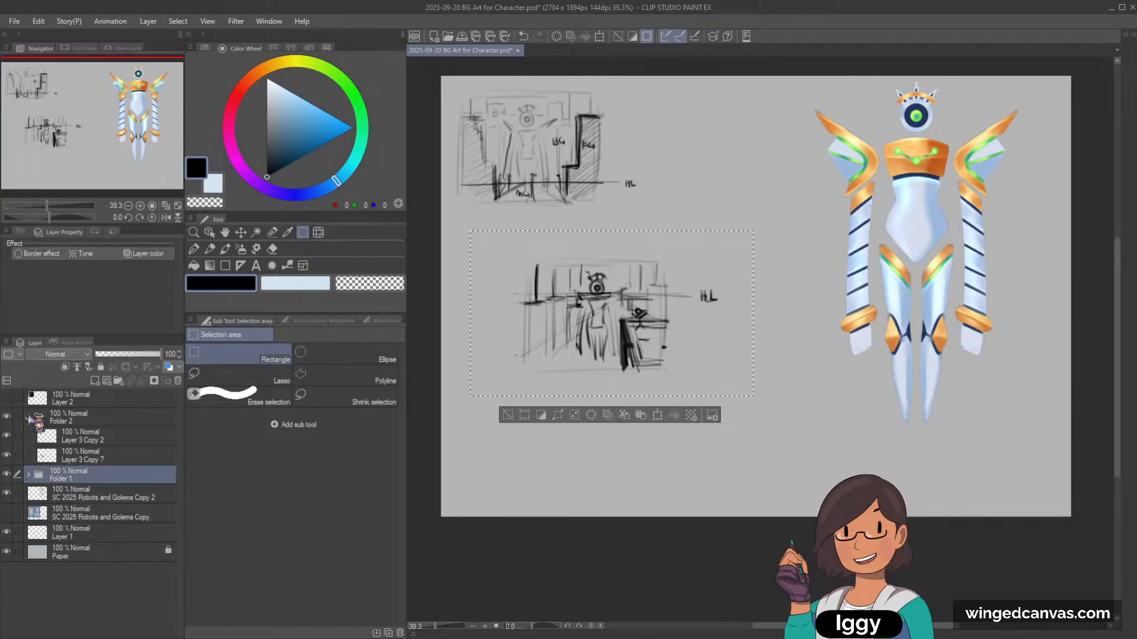
{"action": "left_click", "coordinate": [36, 418]}
{"action": "left_click", "coordinate": [241, 233]}
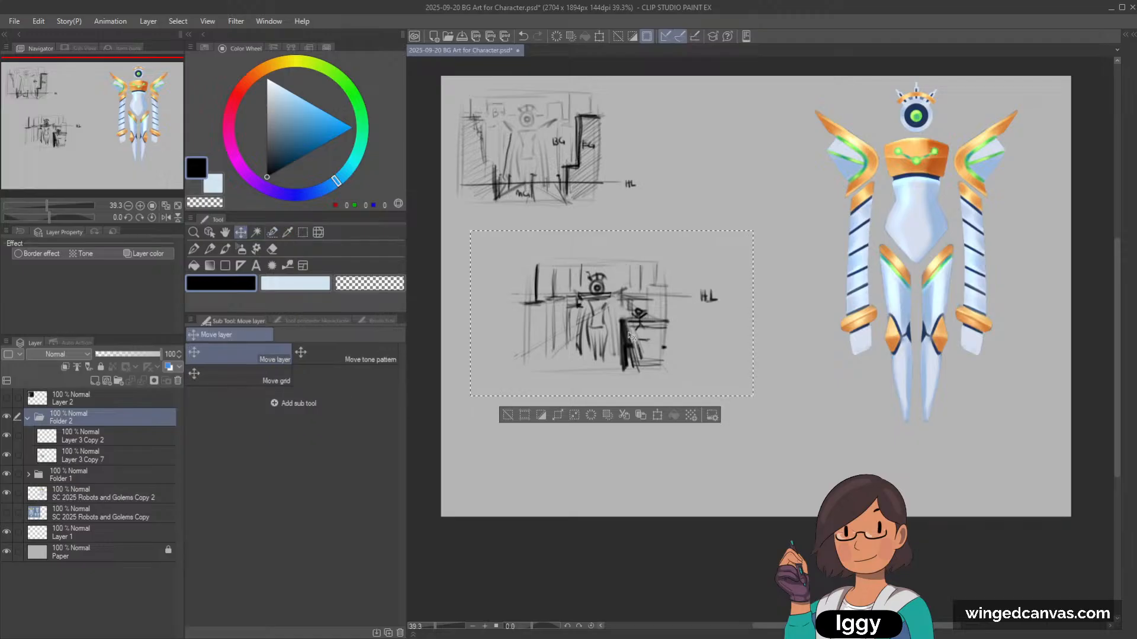
{"action": "mouse_move", "coordinate": [626, 331]}
{"action": "left_mouse_down"}
{"action": "mouse_move", "coordinate": [787, 218]}
{"action": "mouse_move", "coordinate": [769, 175]}
{"action": "left_mouse_up"}
{"action": "left_click", "coordinate": [650, 246]}
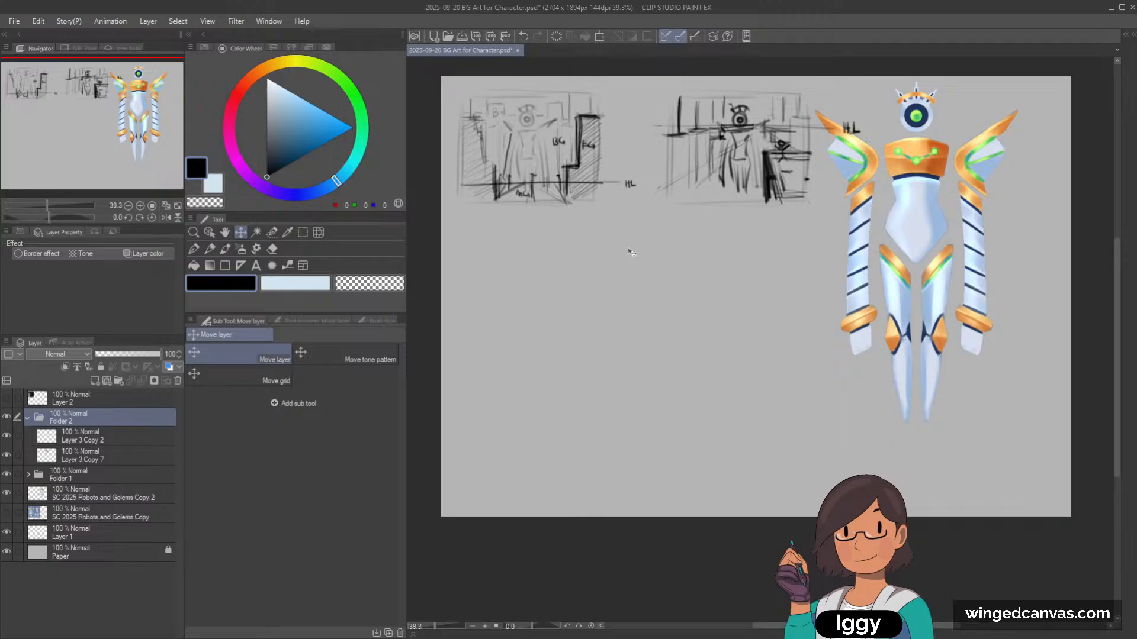
Step: Move the coloured robot artwork right and slightly down so it clears the second thumbnail's HL label
{"action": "left_click_drag", "start_coordinate": [108, 149], "coordinate": [168, 166]}
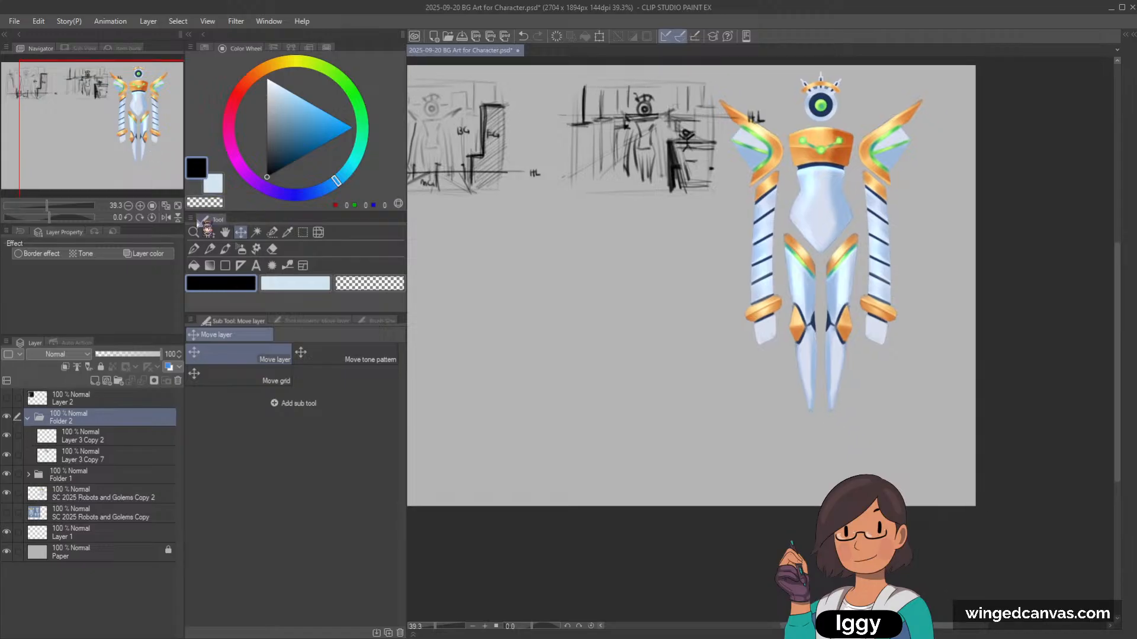
{"action": "left_click", "coordinate": [209, 232]}
{"action": "left_click_drag", "start_coordinate": [618, 228], "coordinate": [666, 261]}
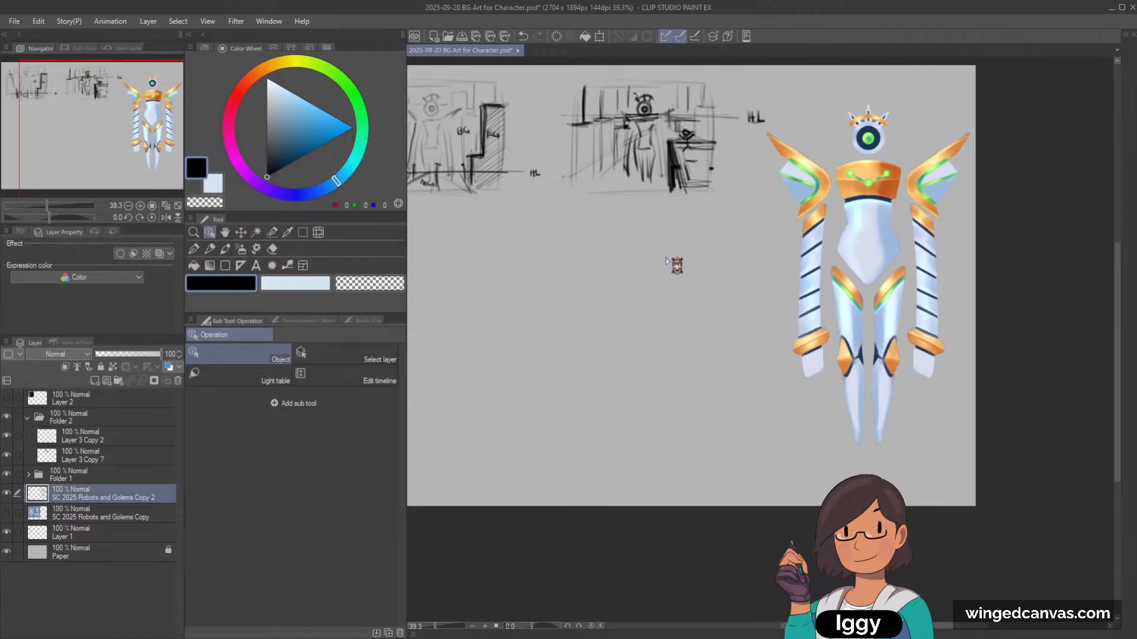
{"action": "left_click_drag", "start_coordinate": [145, 148], "coordinate": [135, 145]}
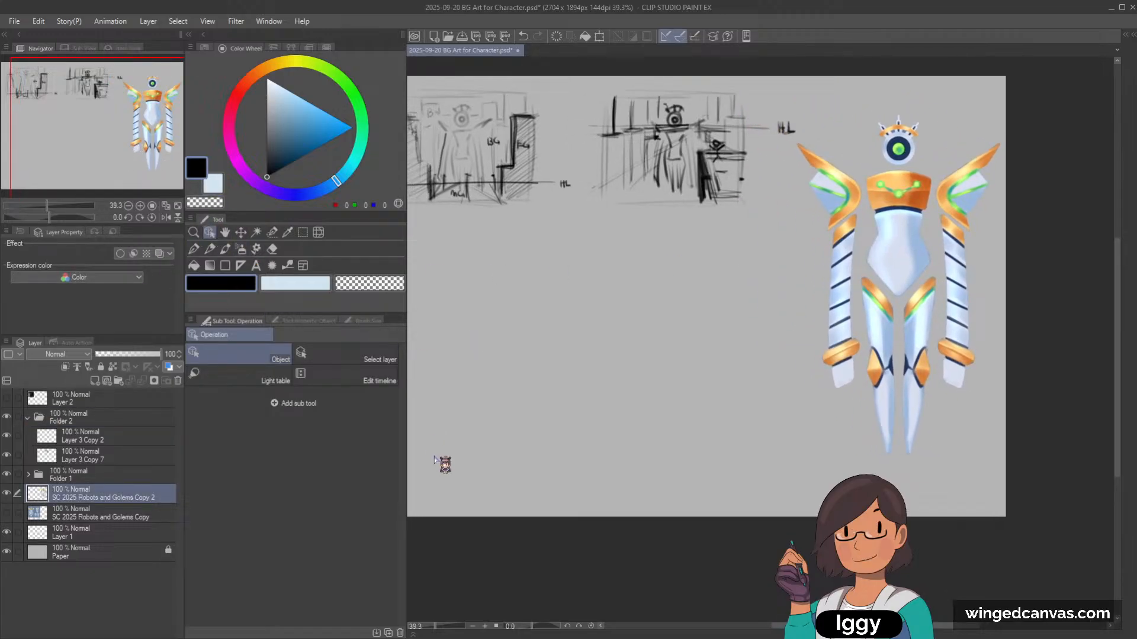
{"action": "scroll", "coordinate": [438, 461], "scroll_direction": "up", "scroll_amount": 3}
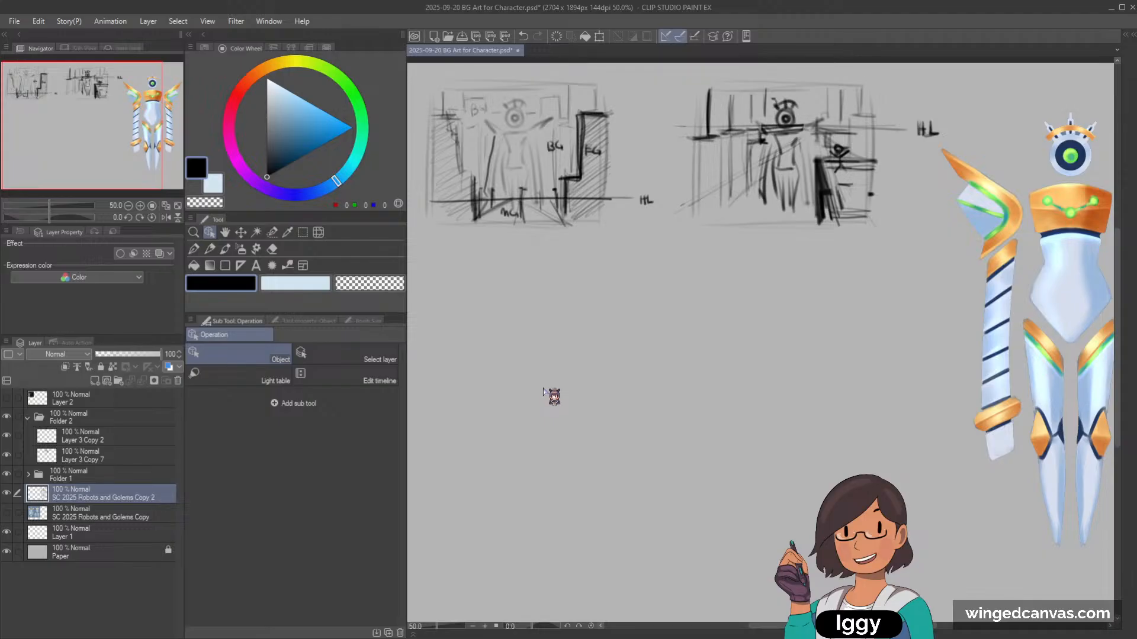
{"action": "key", "text": "m"}
{"action": "mouse_move", "coordinate": [667, 67]}
{"action": "left_mouse_down"}
{"action": "mouse_move", "coordinate": [909, 253]}
{"action": "mouse_move", "coordinate": [941, 248]}
{"action": "mouse_move", "coordinate": [941, 235]}
{"action": "left_mouse_up"}
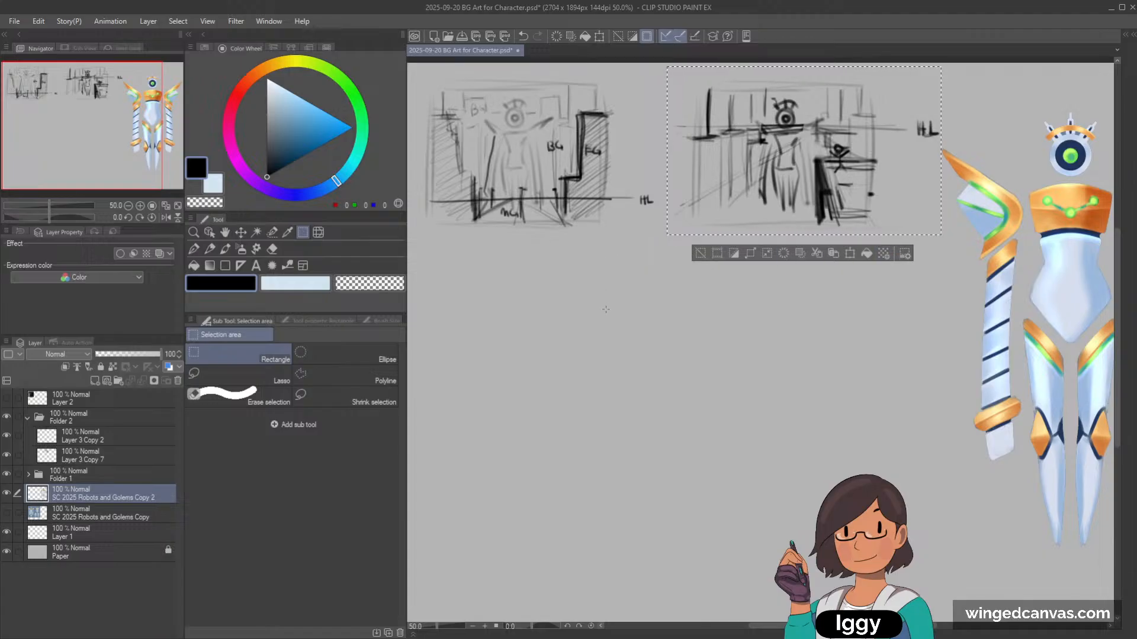
{"action": "left_click", "coordinate": [700, 254]}
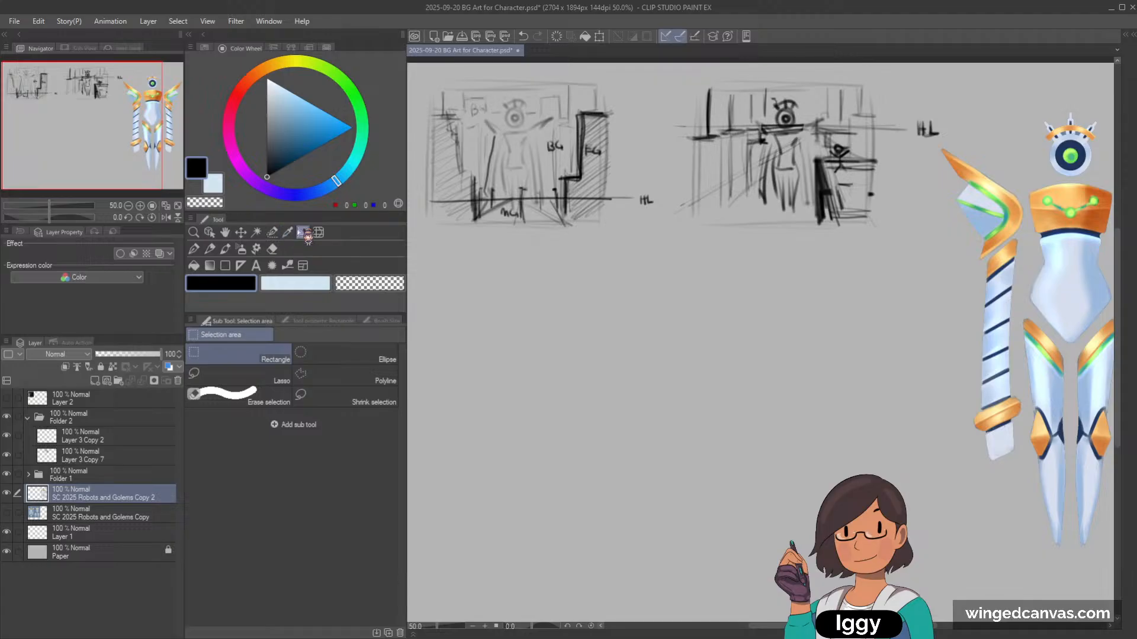
{"action": "left_click_drag", "start_coordinate": [661, 74], "coordinate": [738, 146]}
{"action": "left_click_drag", "start_coordinate": [950, 239], "coordinate": [948, 234]}
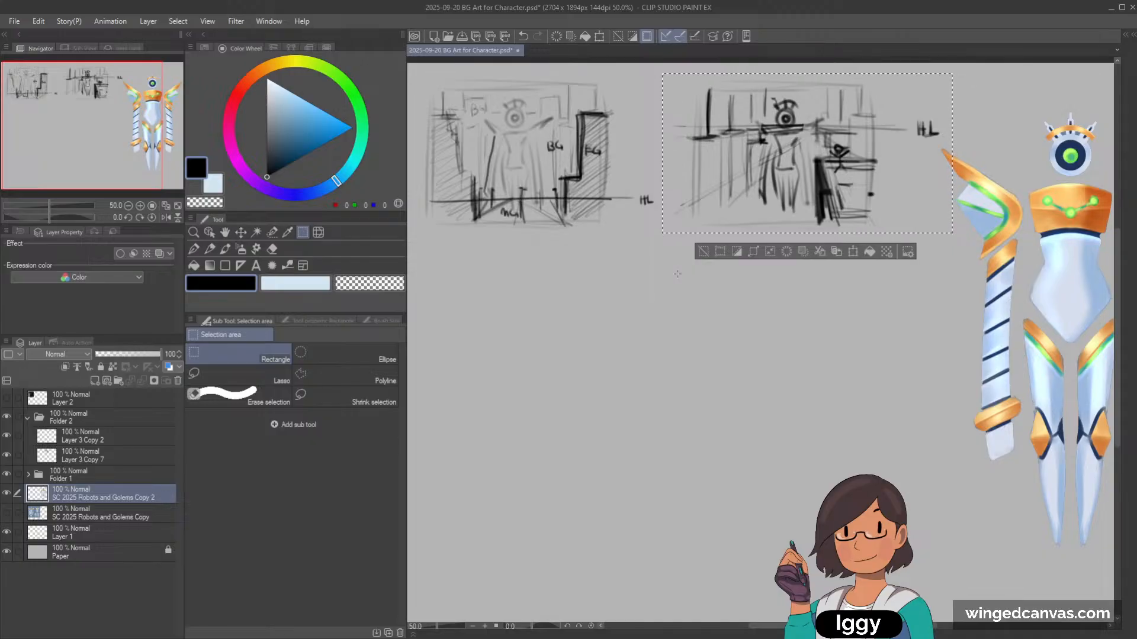
{"action": "left_click", "coordinate": [209, 249]}
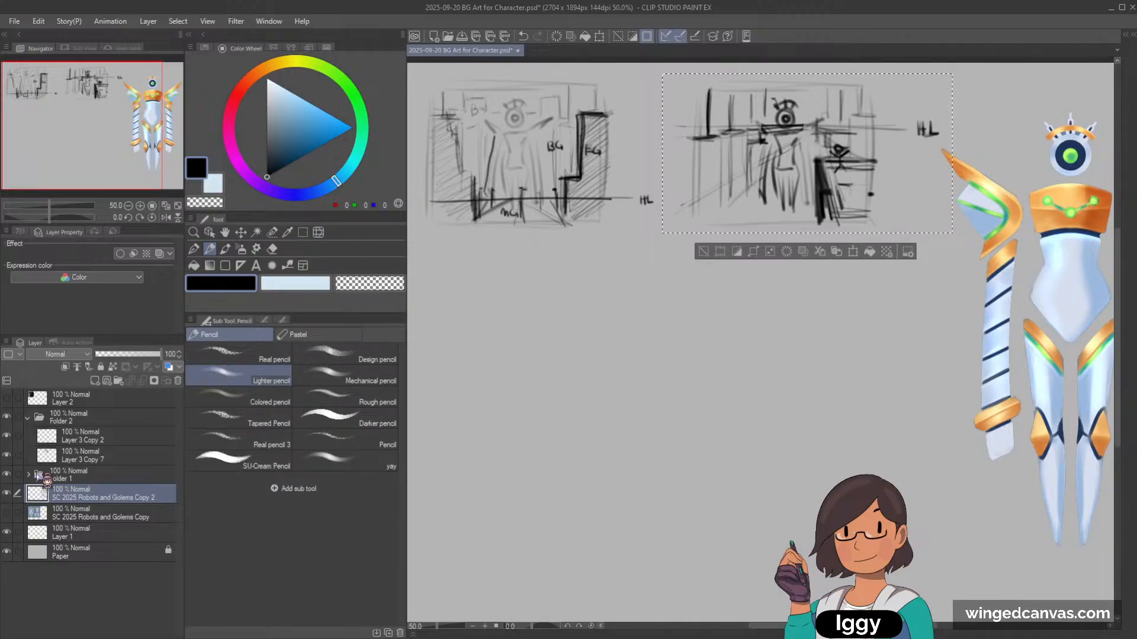
Step: Clear the selection, duplicate Folder 1, and move the copied thumbnail into the empty space below the first thumbnail
{"action": "left_click", "coordinate": [28, 474]}
{"action": "left_click", "coordinate": [28, 474]}
{"action": "left_click", "coordinate": [27, 417]}
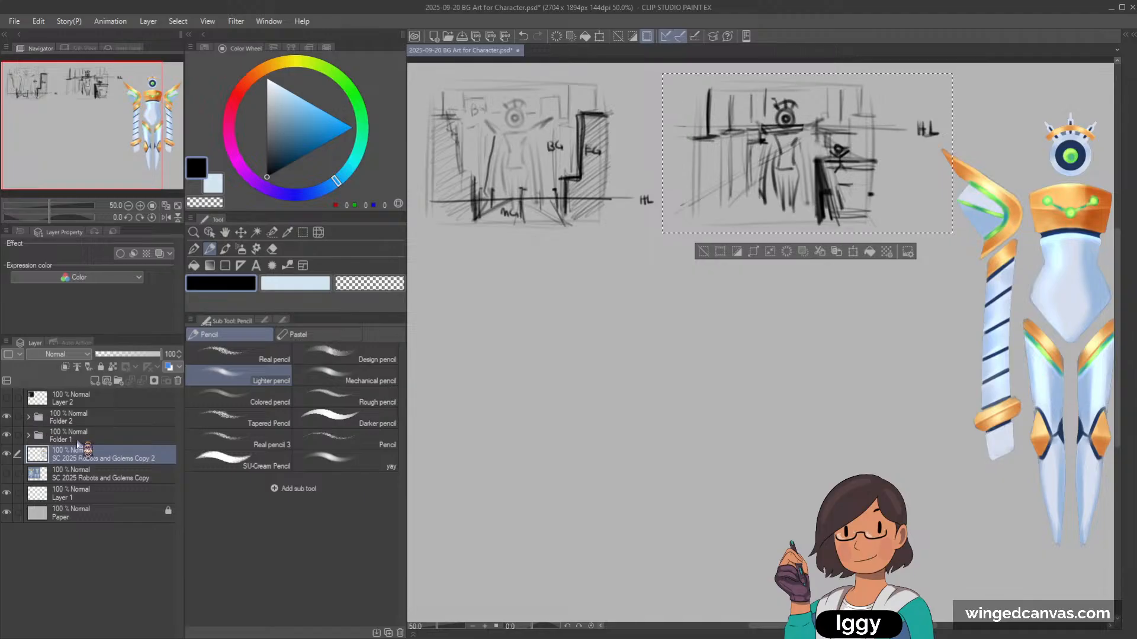
{"action": "mouse_move", "coordinate": [77, 442]}
{"action": "left_mouse_down"}
{"action": "mouse_move", "coordinate": [94, 503]}
{"action": "mouse_move", "coordinate": [87, 414]}
{"action": "mouse_move", "coordinate": [86, 450]}
{"action": "left_mouse_up"}
{"action": "key", "text": "ctrl+d"}
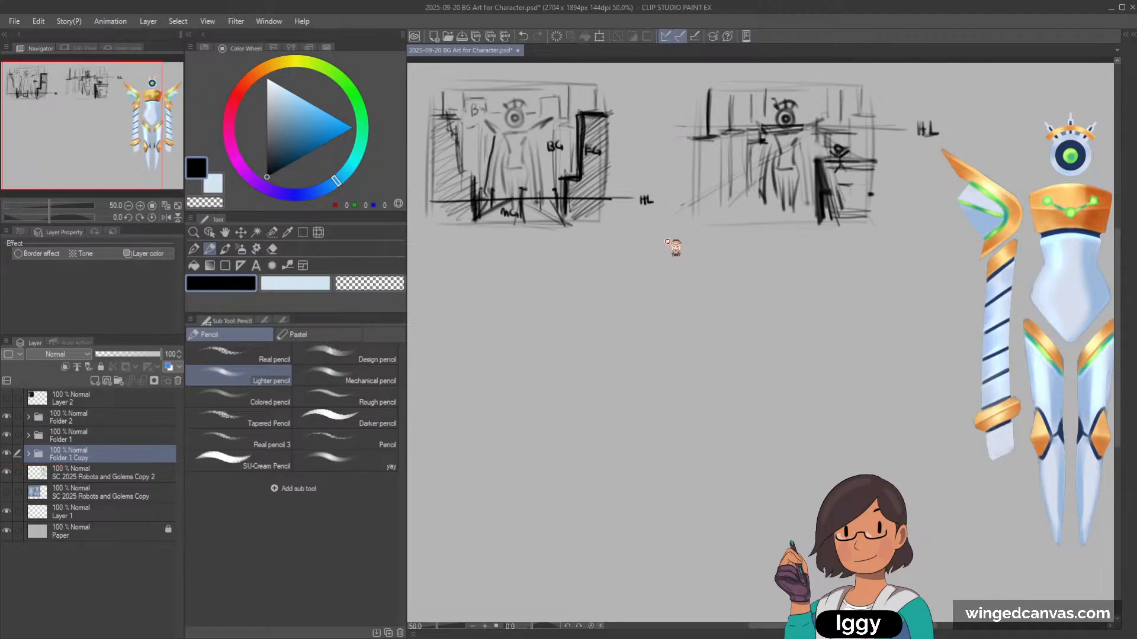
{"action": "left_click", "coordinate": [240, 232]}
{"action": "left_click_drag", "start_coordinate": [535, 132], "coordinate": [562, 331]}
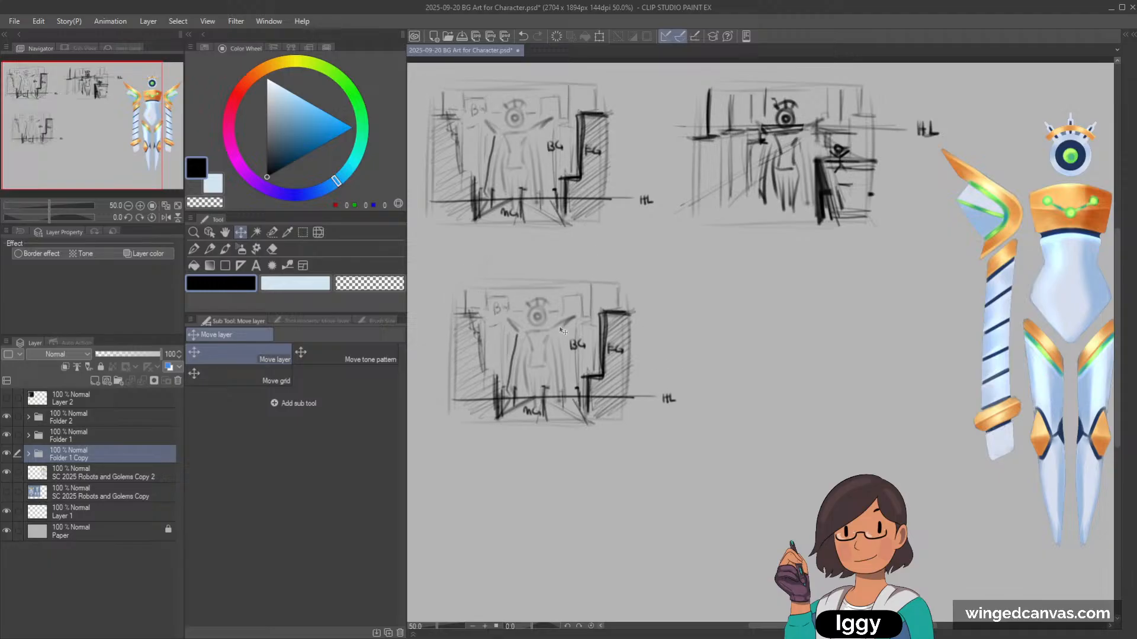
Step: Add a new raster layer above Layer 3 Copy 4 inside Folder 1 Copy and choose the Lighter pencil
{"action": "scroll", "coordinate": [77, 218], "scroll_direction": "down", "scroll_amount": 2}
{"action": "left_click", "coordinate": [28, 453]}
{"action": "left_click", "coordinate": [106, 495]}
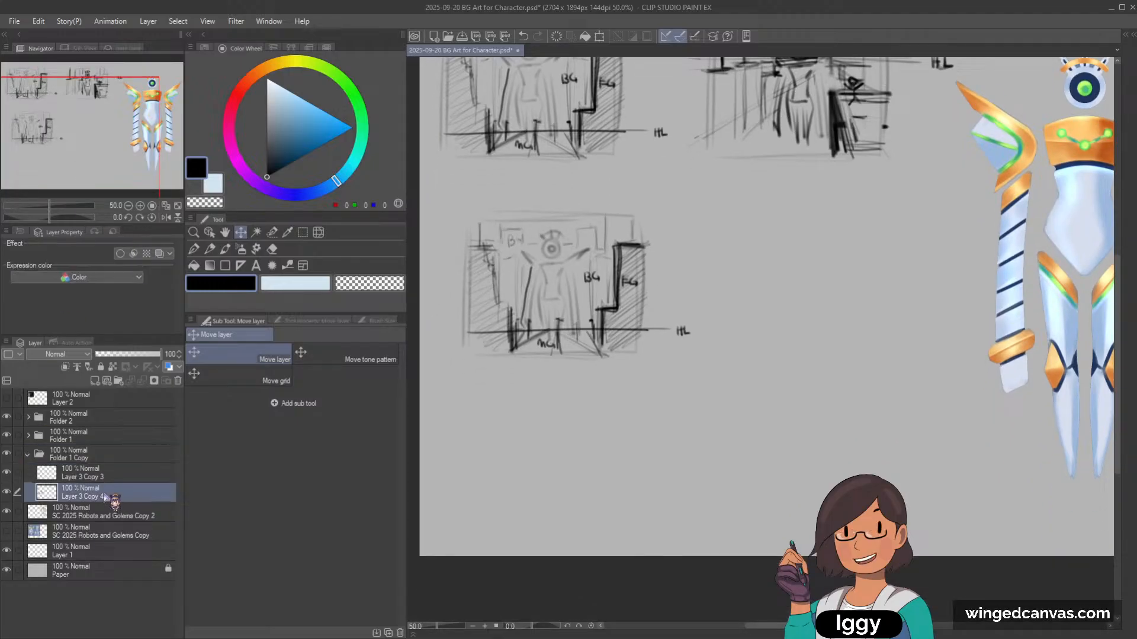
{"action": "left_click", "coordinate": [210, 249]}
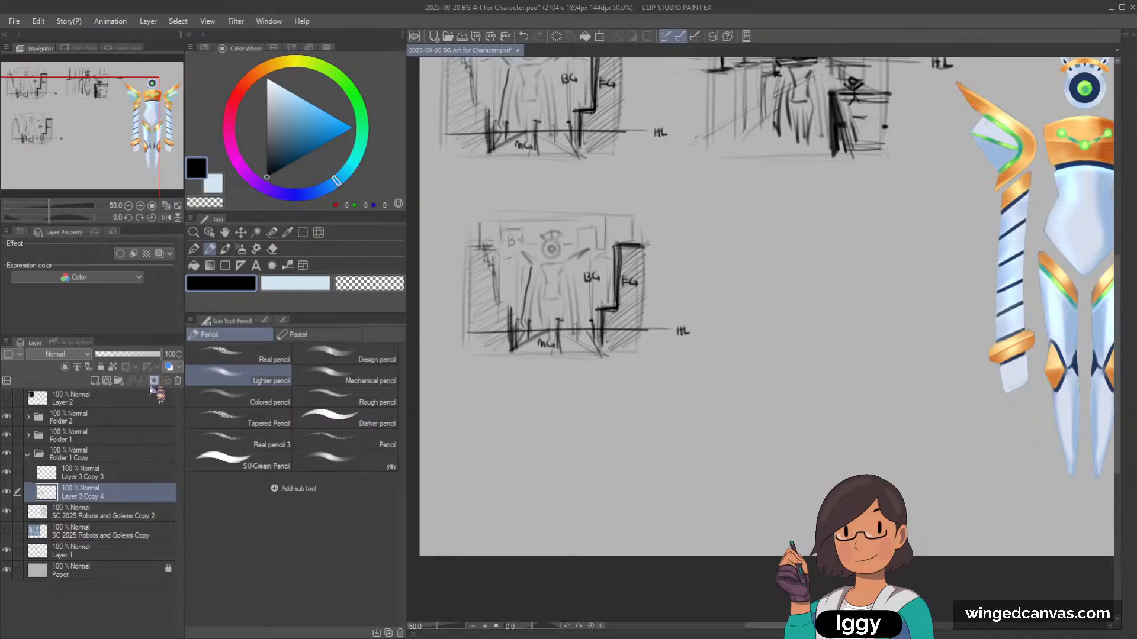
{"action": "left_click", "coordinate": [95, 381]}
Step: Try short pencil strokes near the horizon line of the copied thumbnail and undo them
{"action": "scroll", "coordinate": [594, 343], "scroll_direction": "up", "scroll_amount": 1}
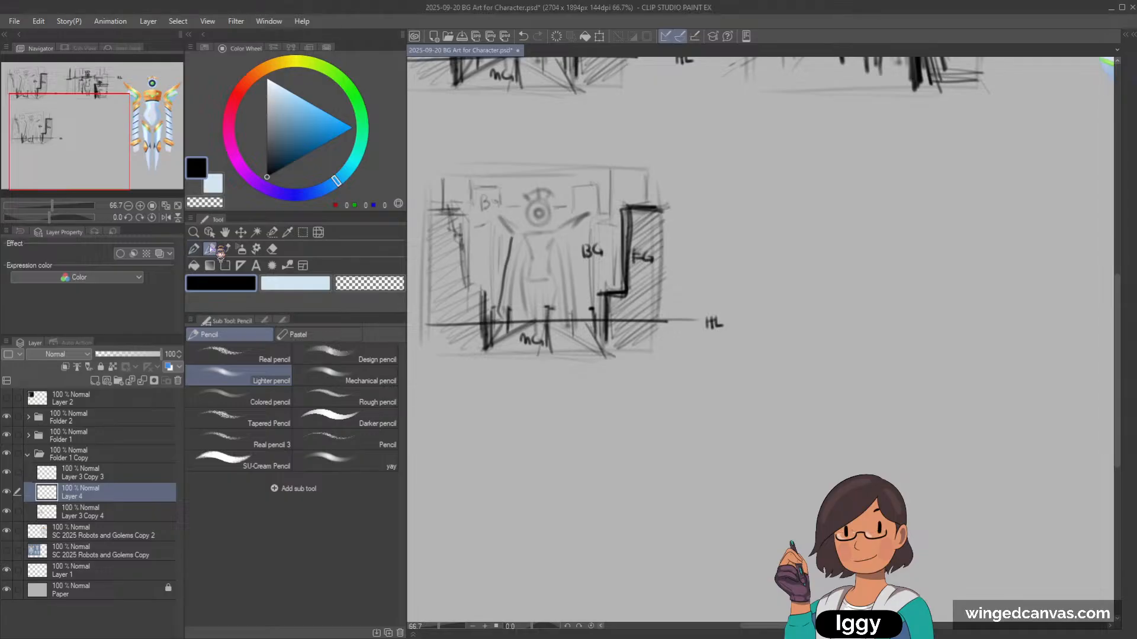
{"action": "scroll", "coordinate": [525, 304], "scroll_direction": "up", "scroll_amount": 1}
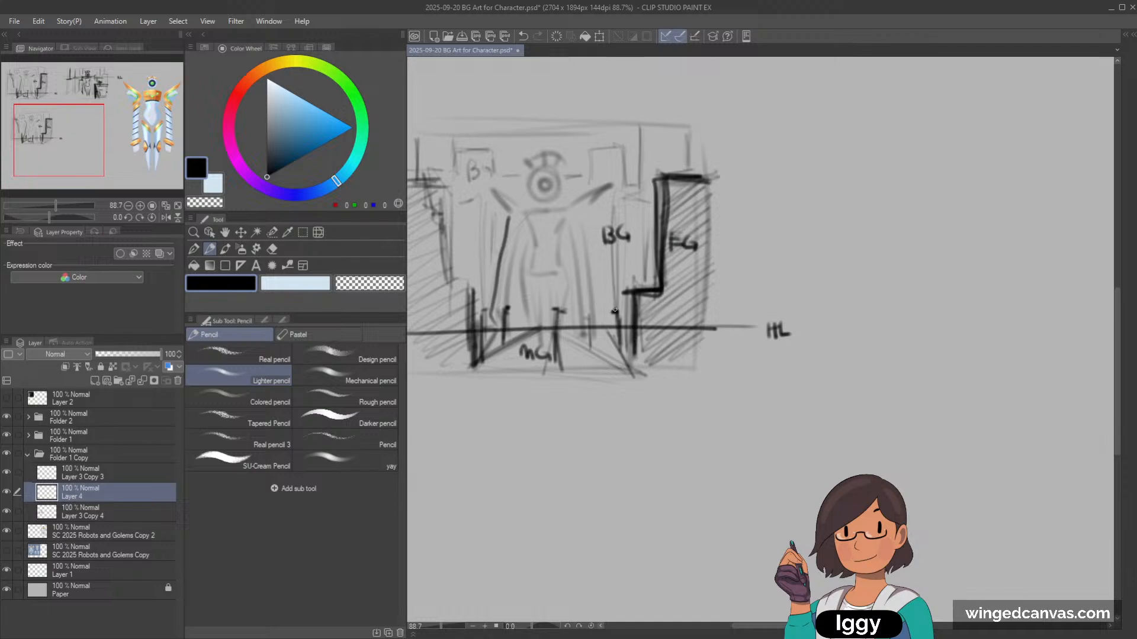
{"action": "key", "text": "ctrl+z"}
{"action": "left_click_drag", "start_coordinate": [628, 376], "coordinate": [633, 339]}
{"action": "mouse_move", "coordinate": [482, 311]}
{"action": "left_mouse_down"}
{"action": "mouse_move", "coordinate": [477, 350]}
{"action": "mouse_move", "coordinate": [480, 313]}
{"action": "mouse_move", "coordinate": [519, 310]}
{"action": "left_mouse_up"}
{"action": "key", "text": "ctrl+z"}
Step: Enlarge Folder 1 Copy with a transform so the copied thumbnail fills the space below the first two thumbnails
{"action": "scroll", "coordinate": [608, 278], "scroll_direction": "down", "scroll_amount": 5}
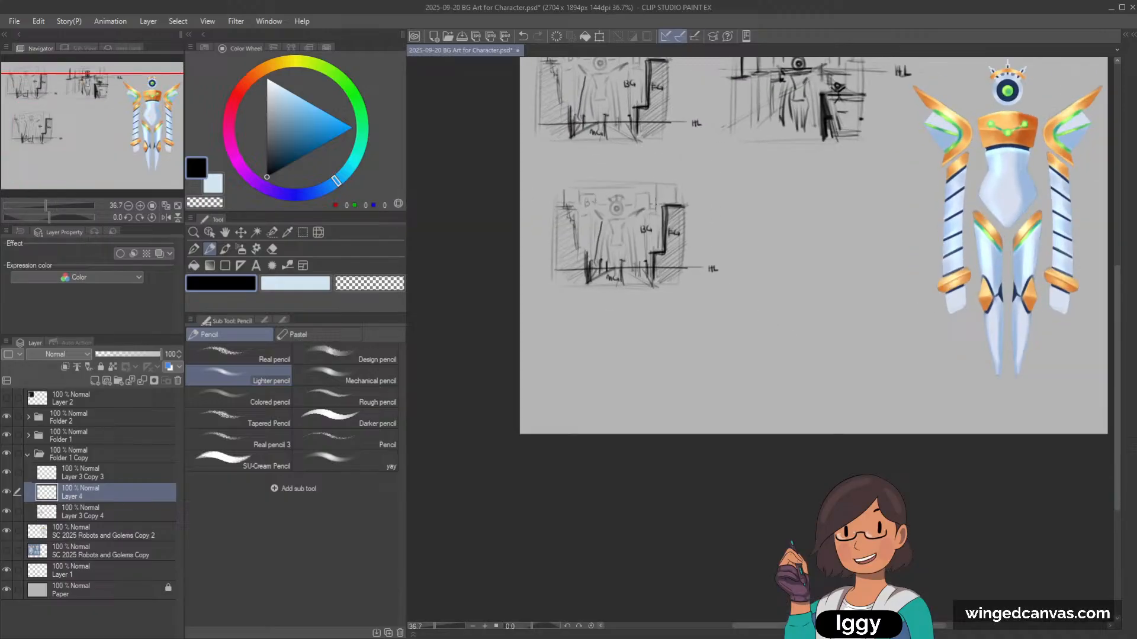
{"action": "left_click", "coordinate": [28, 454]}
{"action": "left_click", "coordinate": [27, 454]}
{"action": "key", "text": "ctrl+t"}
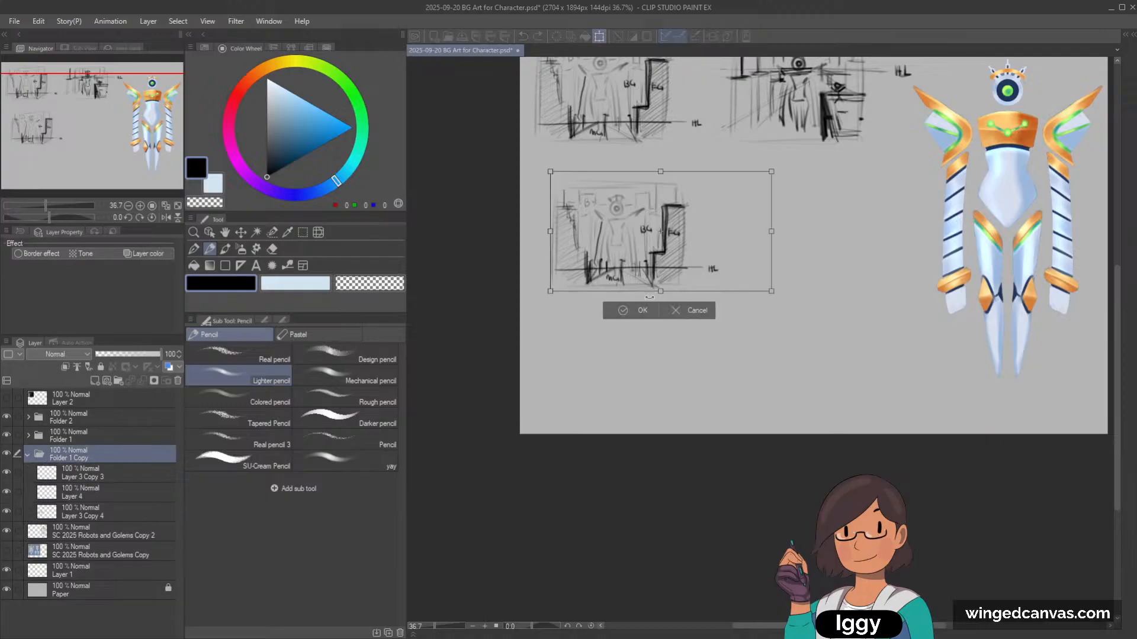
{"action": "mouse_move", "coordinate": [764, 294]}
{"action": "left_mouse_down"}
{"action": "mouse_move", "coordinate": [912, 336]}
{"action": "mouse_move", "coordinate": [944, 392]}
{"action": "left_mouse_up"}
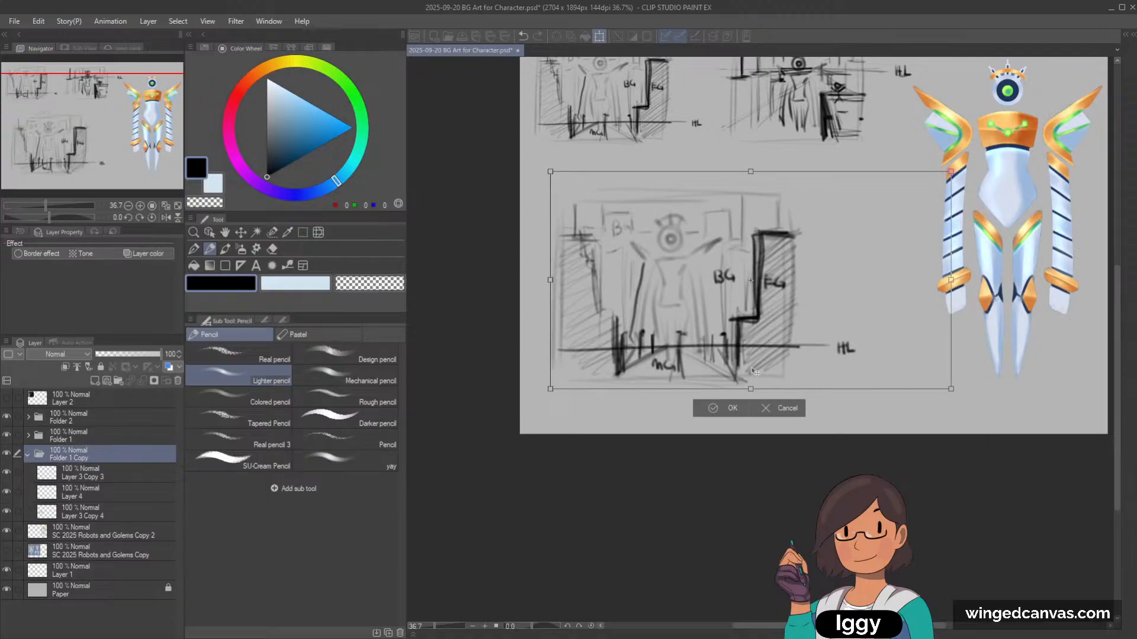
{"action": "left_click", "coordinate": [729, 408]}
Step: Merge the three layers inside Folder 1 Copy into one and lower the merged sketch layer's opacity to 22%
{"action": "left_click", "coordinate": [84, 478]}
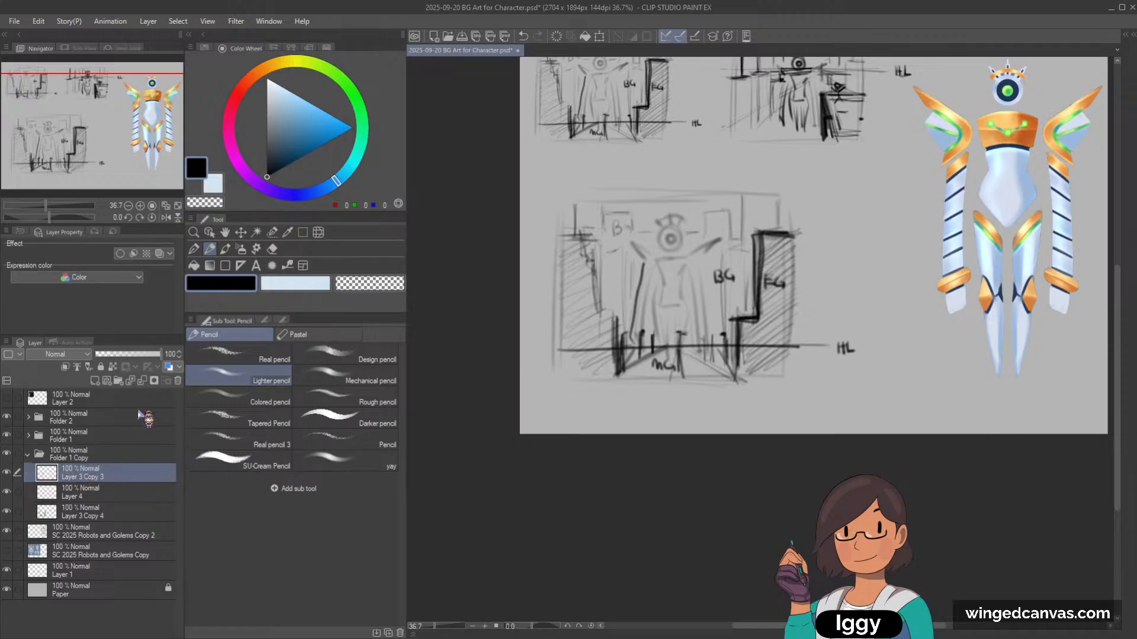
{"action": "left_click", "coordinate": [110, 506], "text": "shift"}
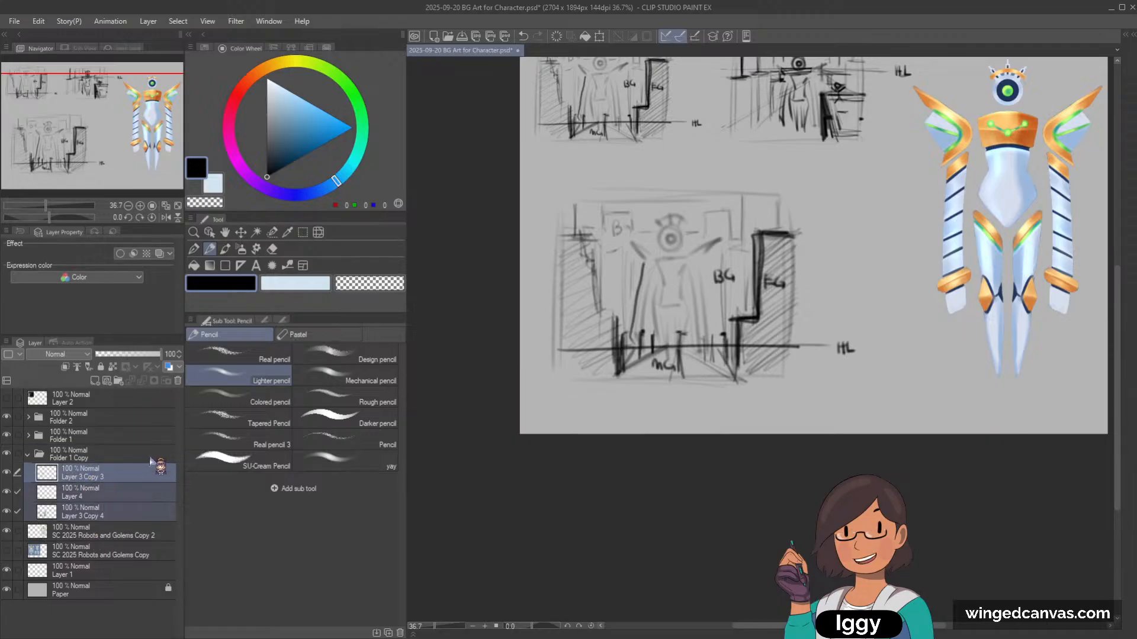
{"action": "key", "text": "shift+alt+e"}
{"action": "left_click", "coordinate": [6, 472]}
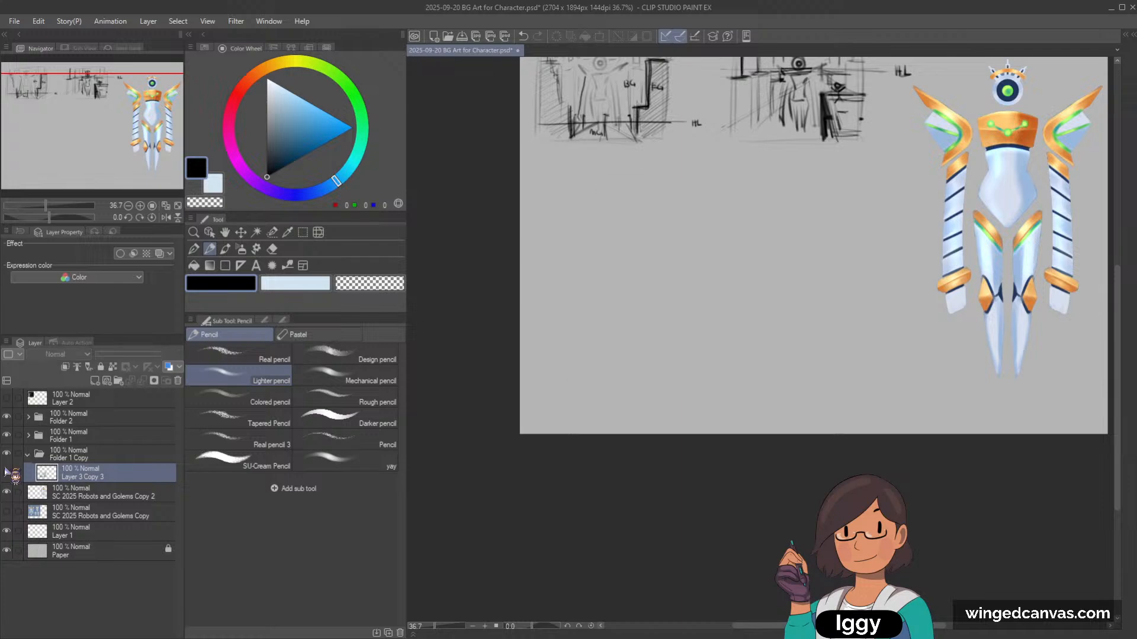
{"action": "left_click", "coordinate": [7, 471]}
{"action": "left_click", "coordinate": [108, 354]}
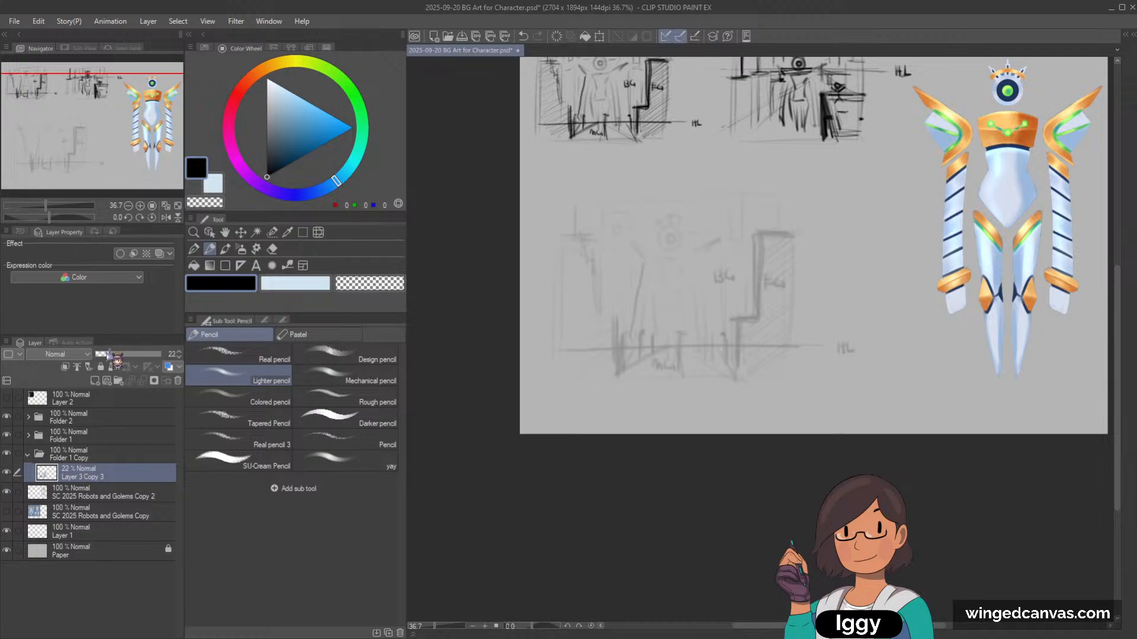
Step: Draw a black rectangular frame around the faded enlarged sketch on a new layer above it with the Rectangle figure tool
{"action": "left_click", "coordinate": [95, 380]}
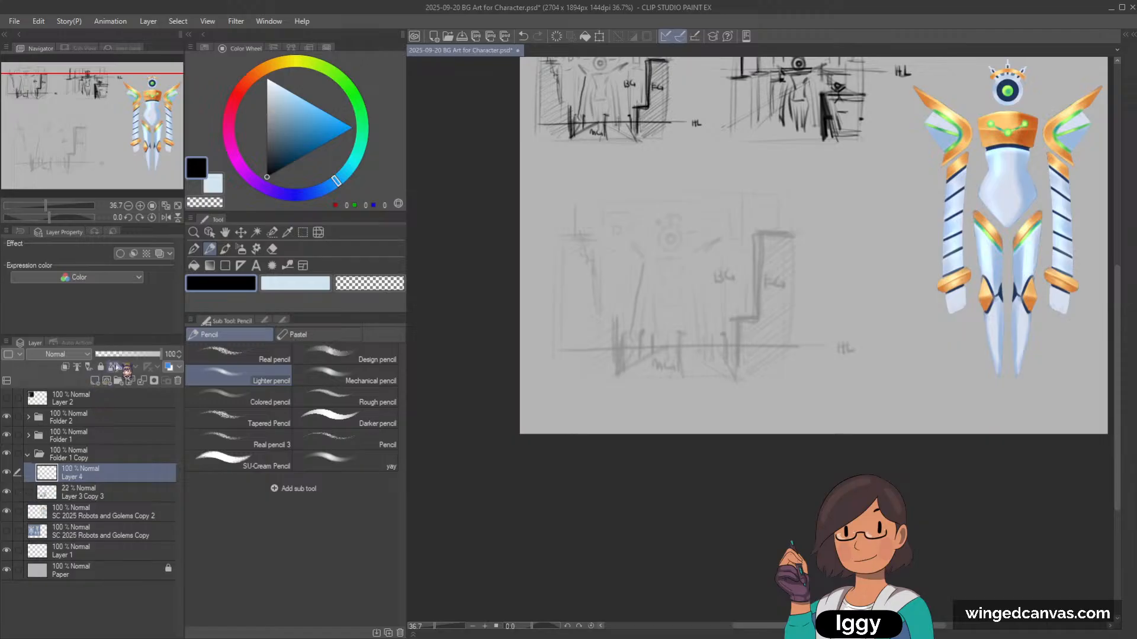
{"action": "left_click", "coordinate": [302, 232]}
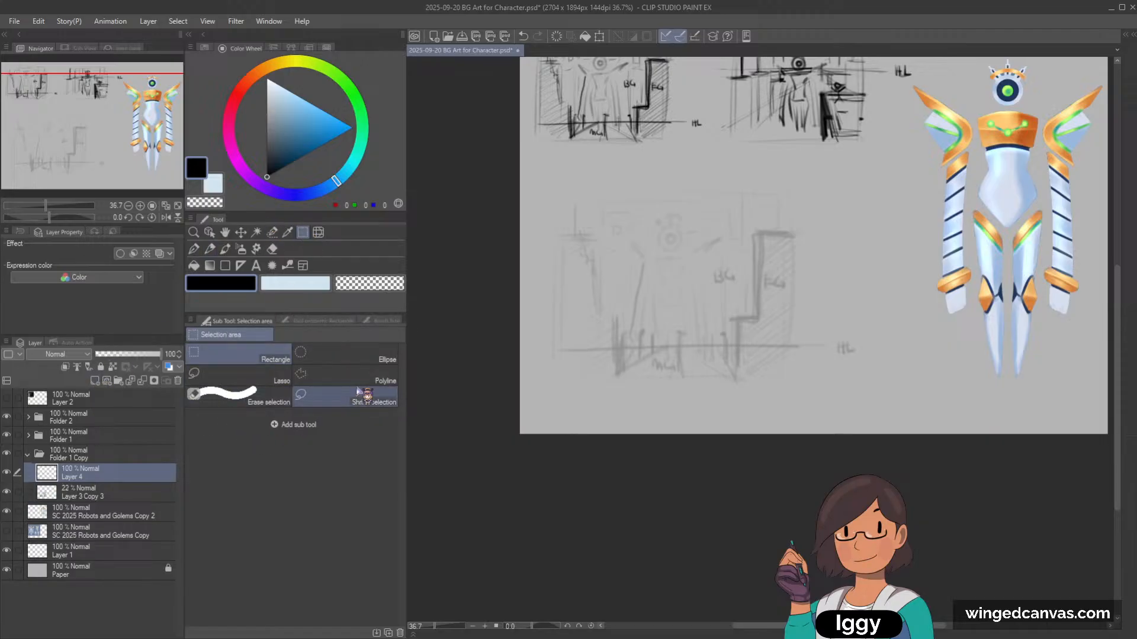
{"action": "left_click", "coordinate": [210, 249]}
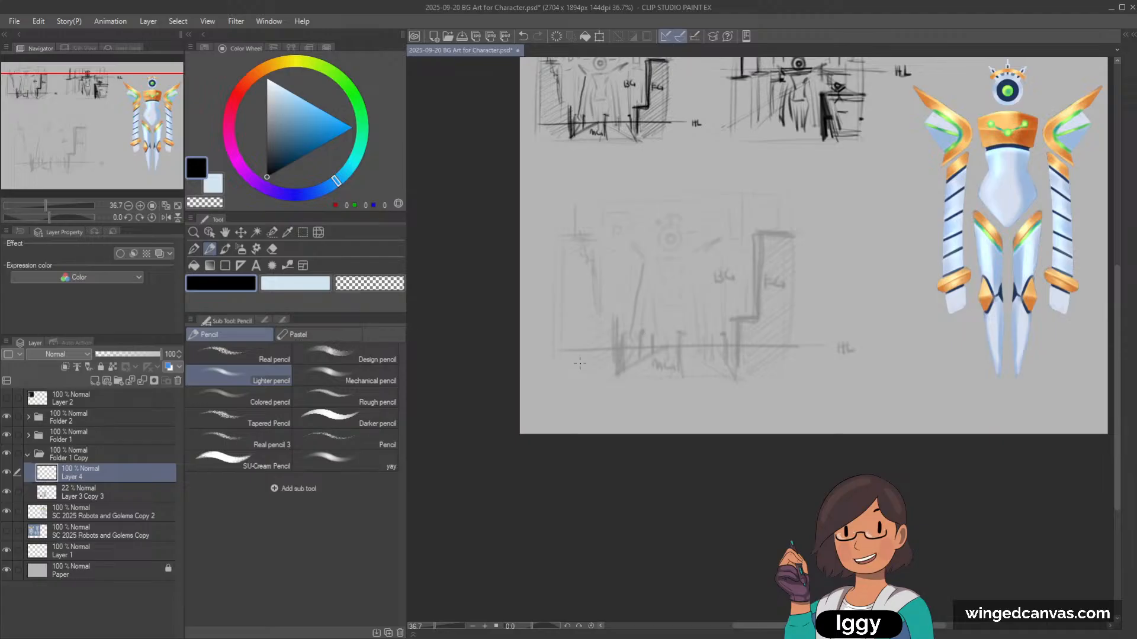
{"action": "left_click", "coordinate": [225, 266]}
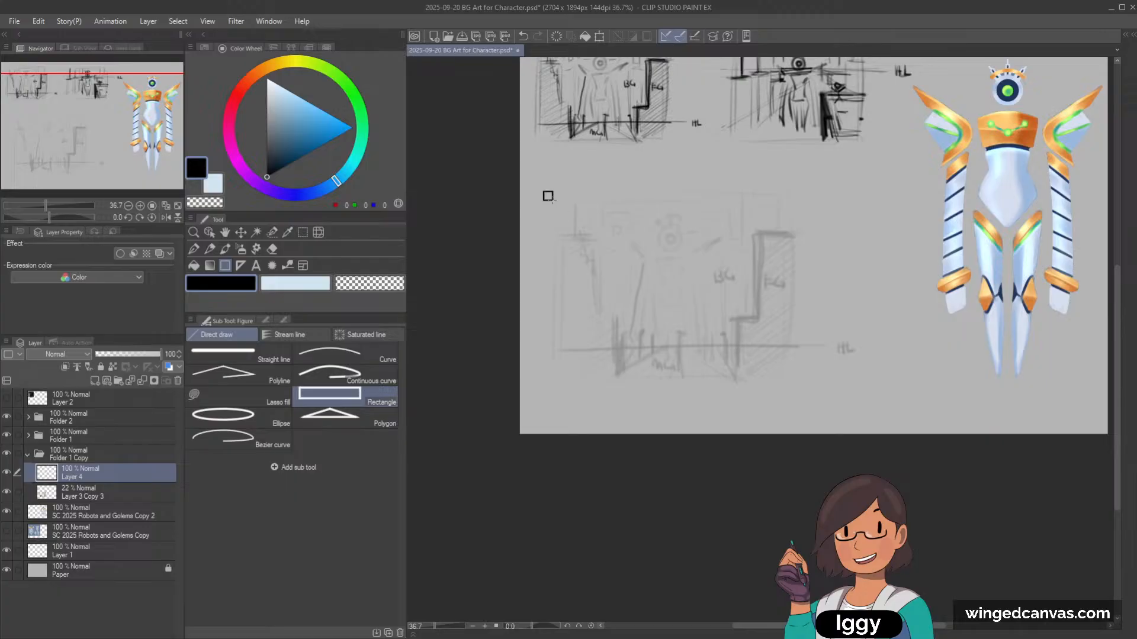
{"action": "left_click_drag", "start_coordinate": [543, 192], "coordinate": [831, 396]}
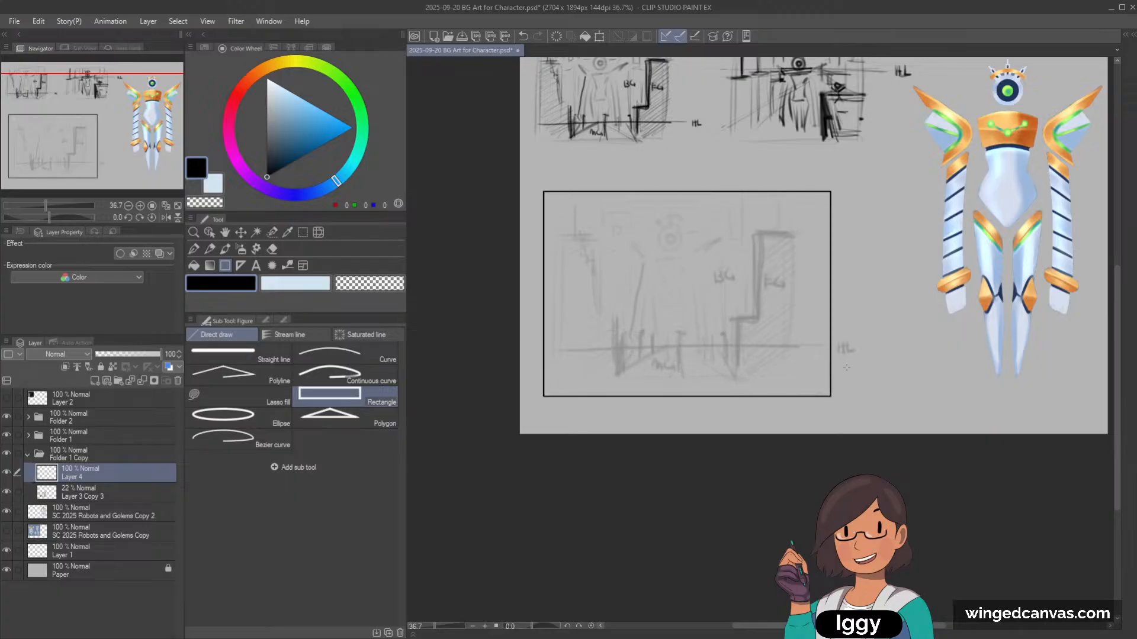
Step: Add a layer beneath the frame's layer and draw a straight horizontal horizon line on it, extending past both sides of the frame
{"action": "left_click", "coordinate": [95, 380]}
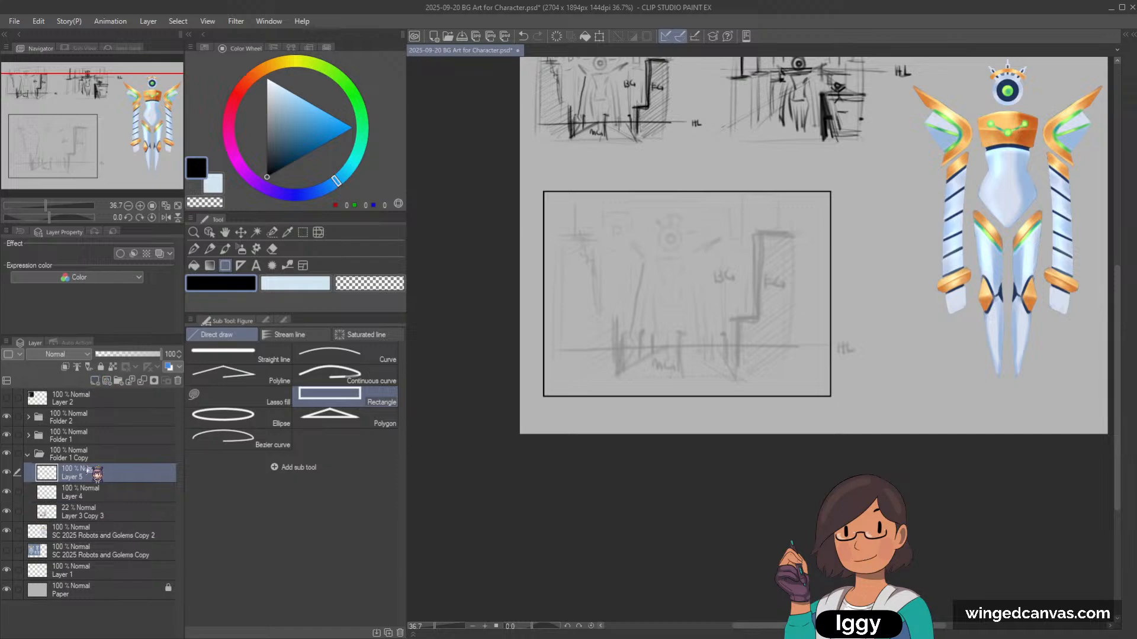
{"action": "left_click_drag", "start_coordinate": [101, 473], "coordinate": [110, 502]}
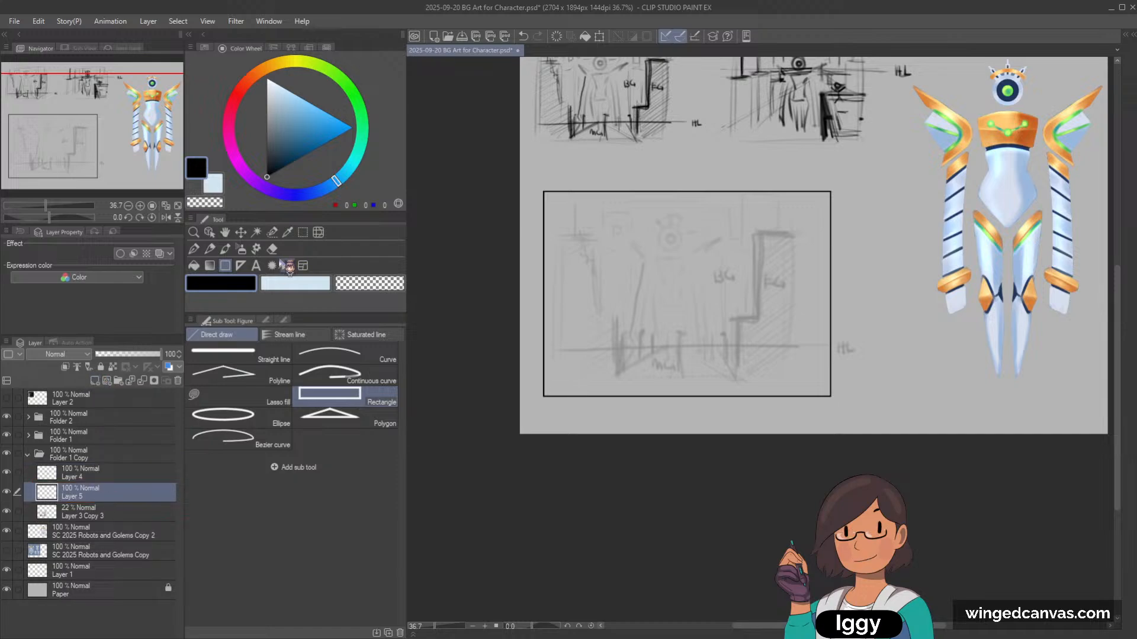
{"action": "left_click", "coordinate": [237, 354]}
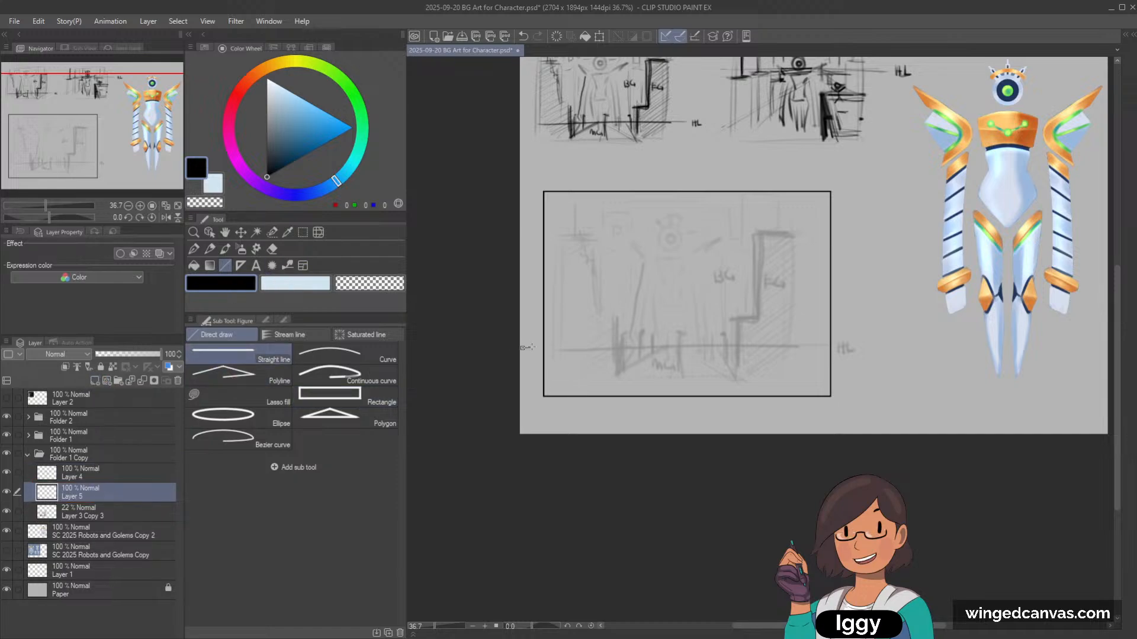
{"action": "left_click_drag", "start_coordinate": [530, 350], "coordinate": [639, 348]}
{"action": "key", "text": "ctrl+z"}
{"action": "left_click", "coordinate": [283, 320]}
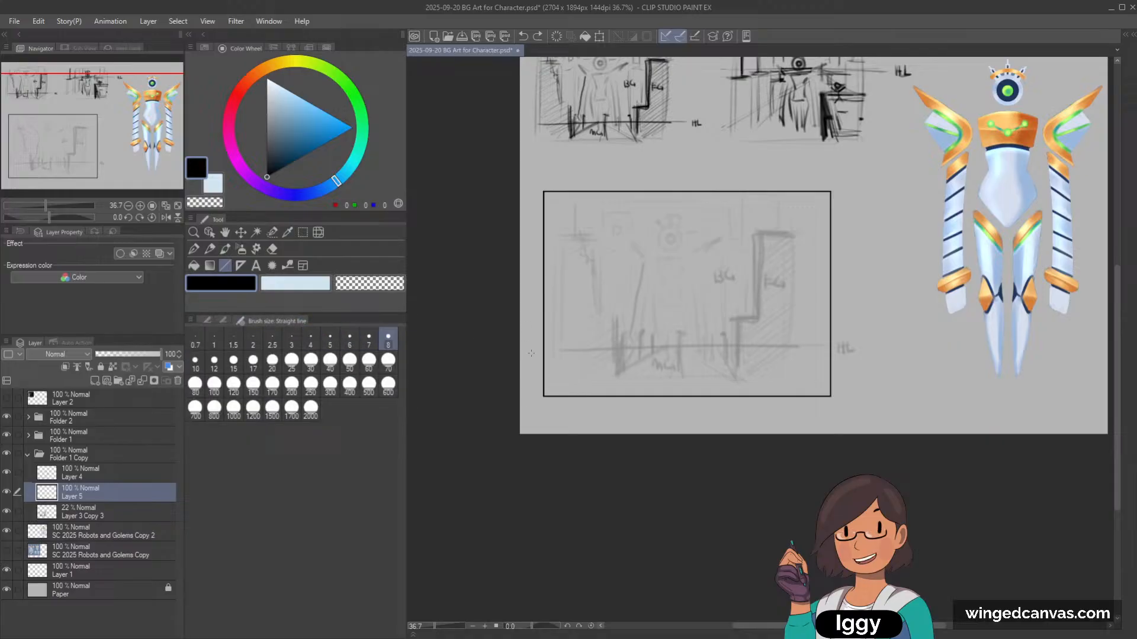
{"action": "left_click_drag", "start_coordinate": [531, 354], "coordinate": [884, 353]}
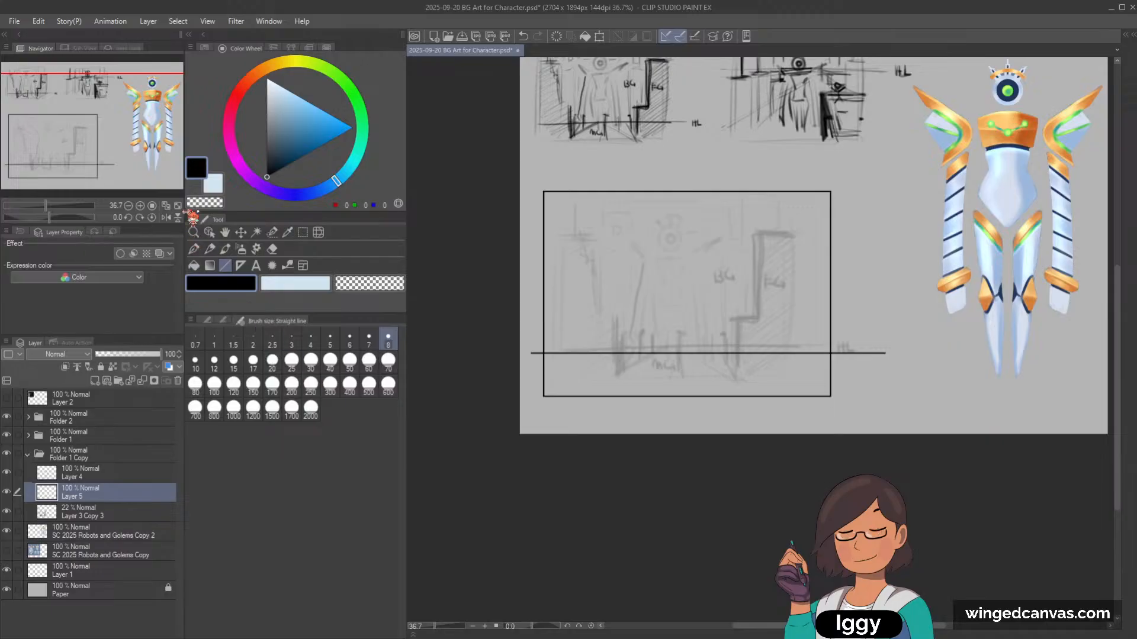
Step: Duplicate Layer 3 Copy from Folder 1 into Folder 1 Copy, placing it between Layer 4 and Layer 5, and collapse Folder 1
{"action": "left_click_drag", "start_coordinate": [103, 141], "coordinate": [130, 148]}
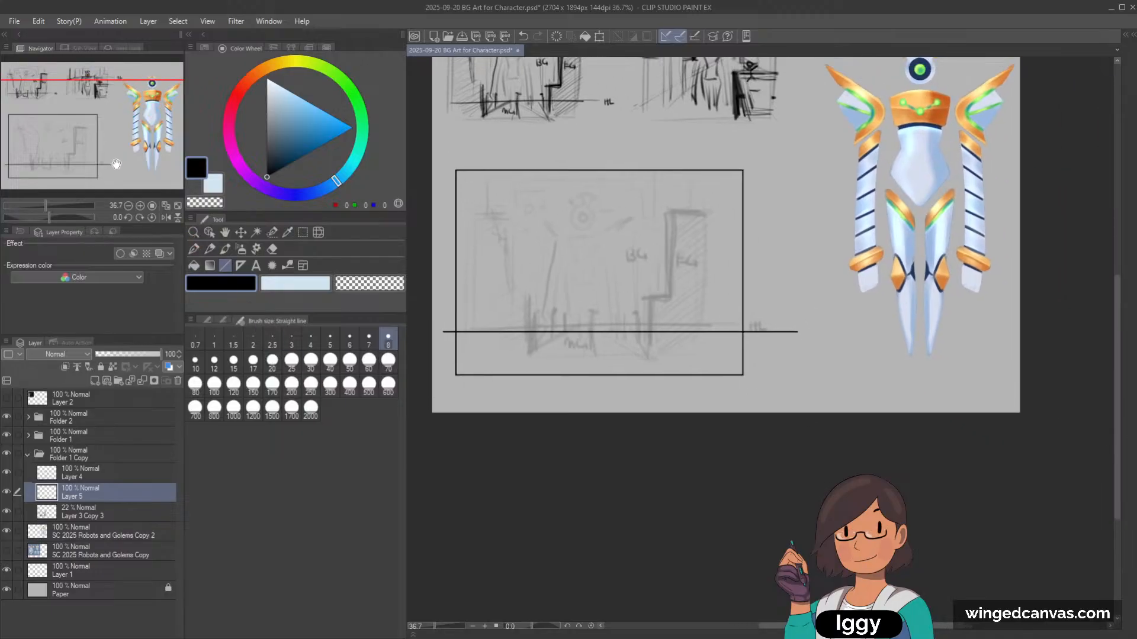
{"action": "scroll", "coordinate": [615, 286], "scroll_direction": "up", "scroll_amount": 1}
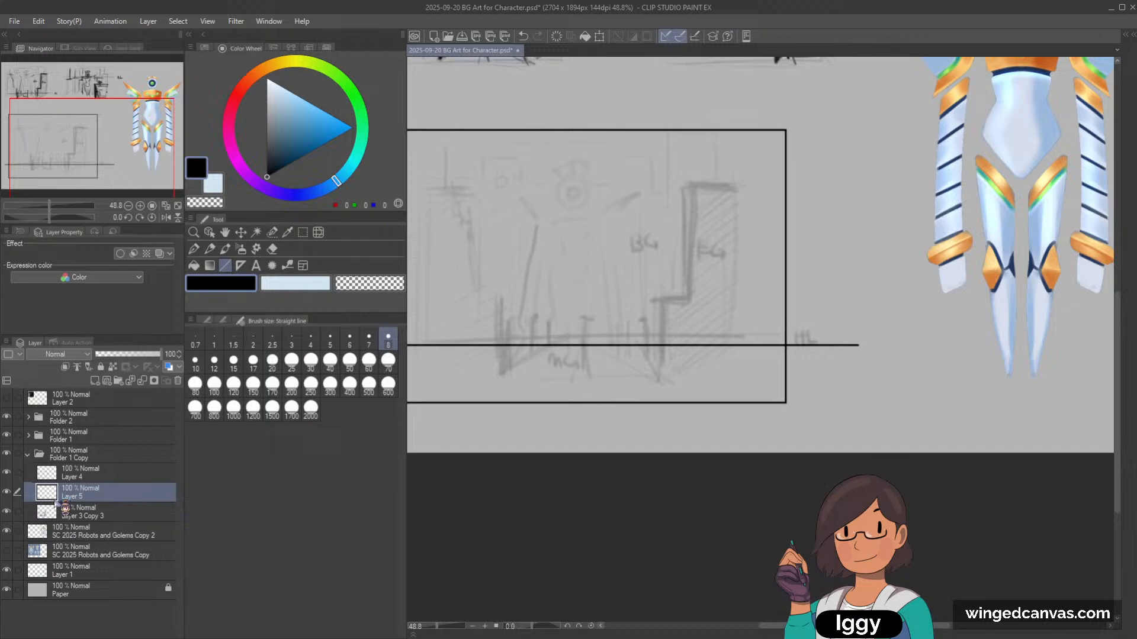
{"action": "left_click", "coordinate": [94, 436]}
{"action": "left_click", "coordinate": [28, 435]}
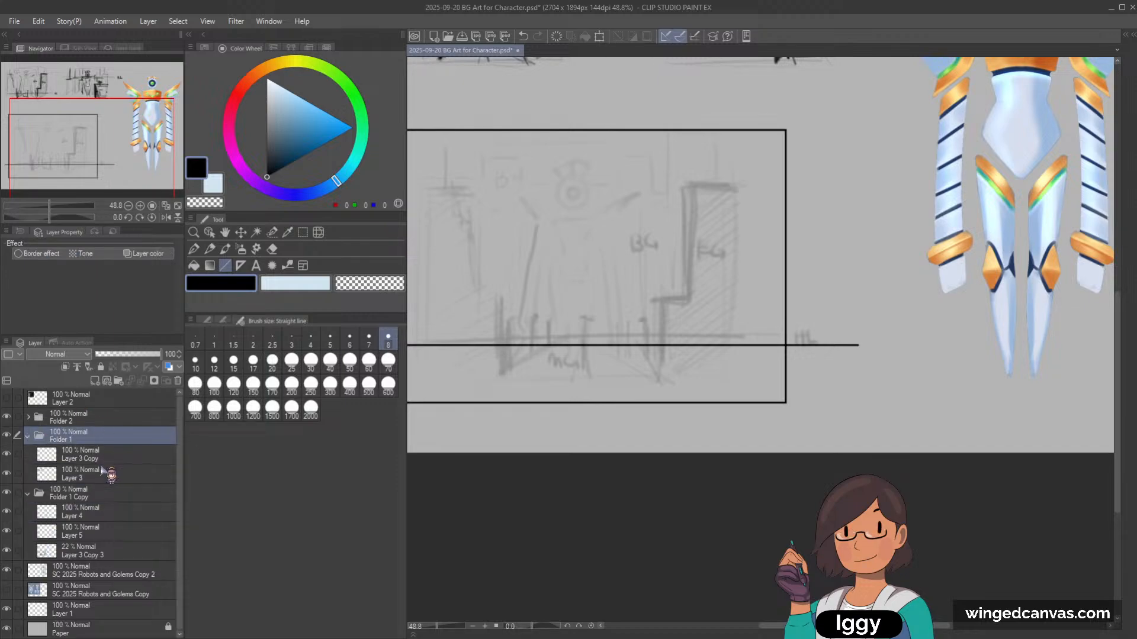
{"action": "left_click", "coordinate": [107, 474]}
{"action": "left_click", "coordinate": [28, 436]}
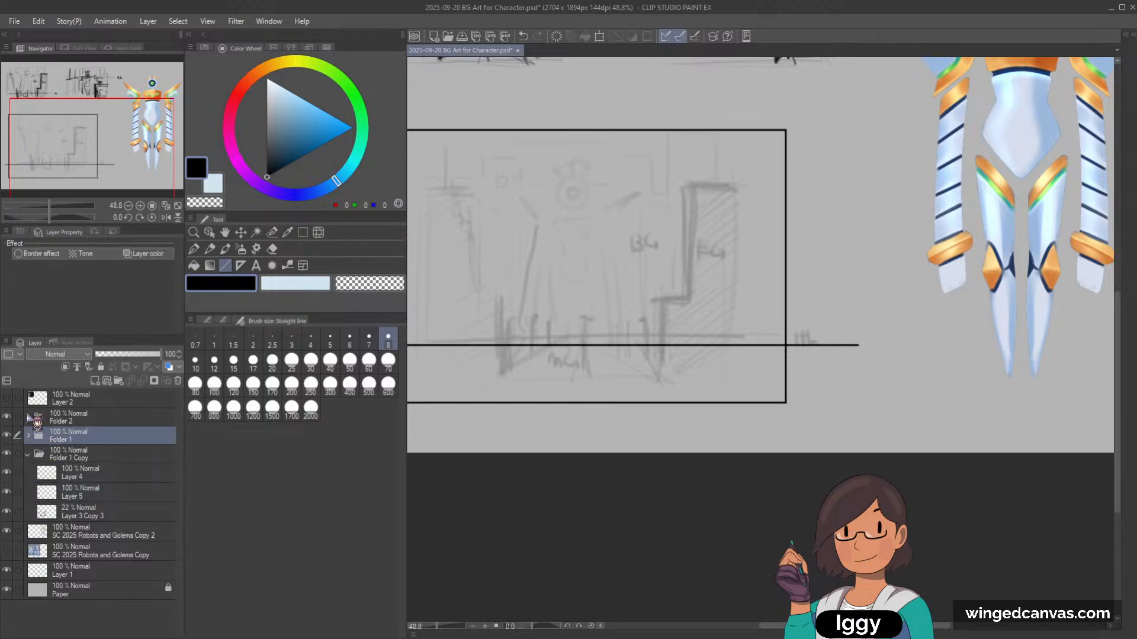
{"action": "left_click", "coordinate": [28, 435]}
{"action": "left_click", "coordinate": [28, 435]}
{"action": "left_click", "coordinate": [28, 435]}
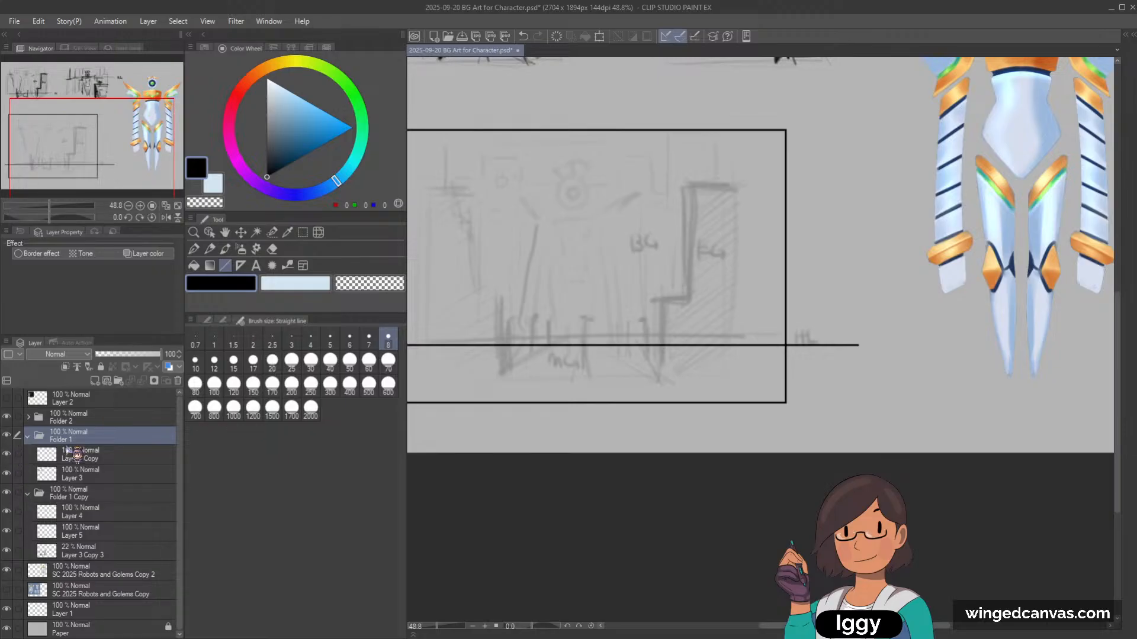
{"action": "left_click_drag", "start_coordinate": [74, 456], "coordinate": [98, 535]}
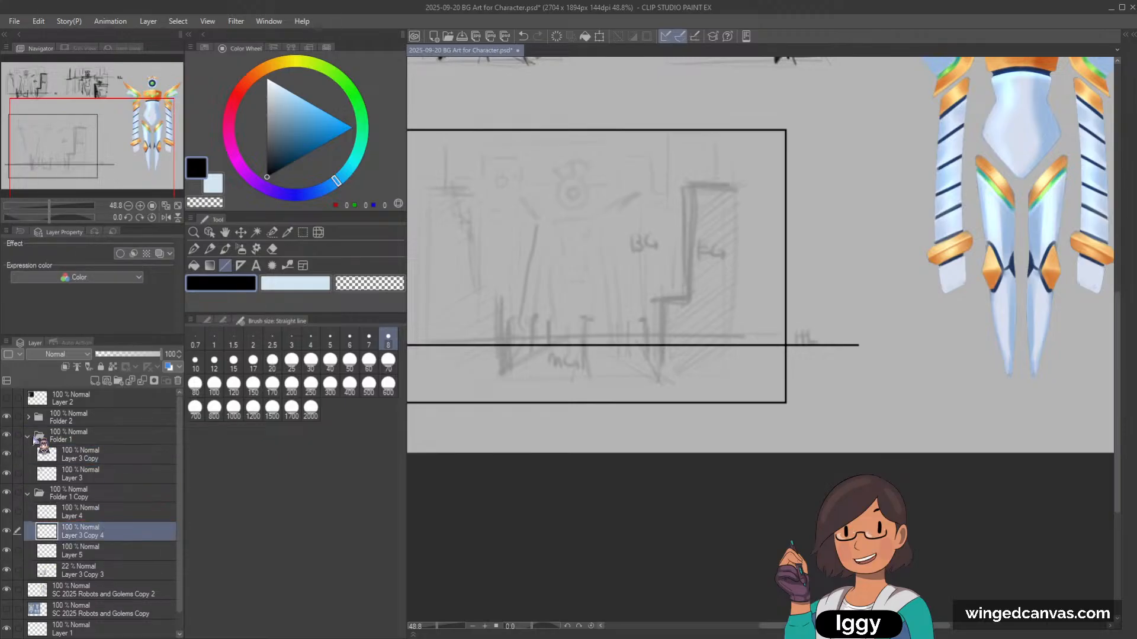
{"action": "left_click", "coordinate": [28, 436]}
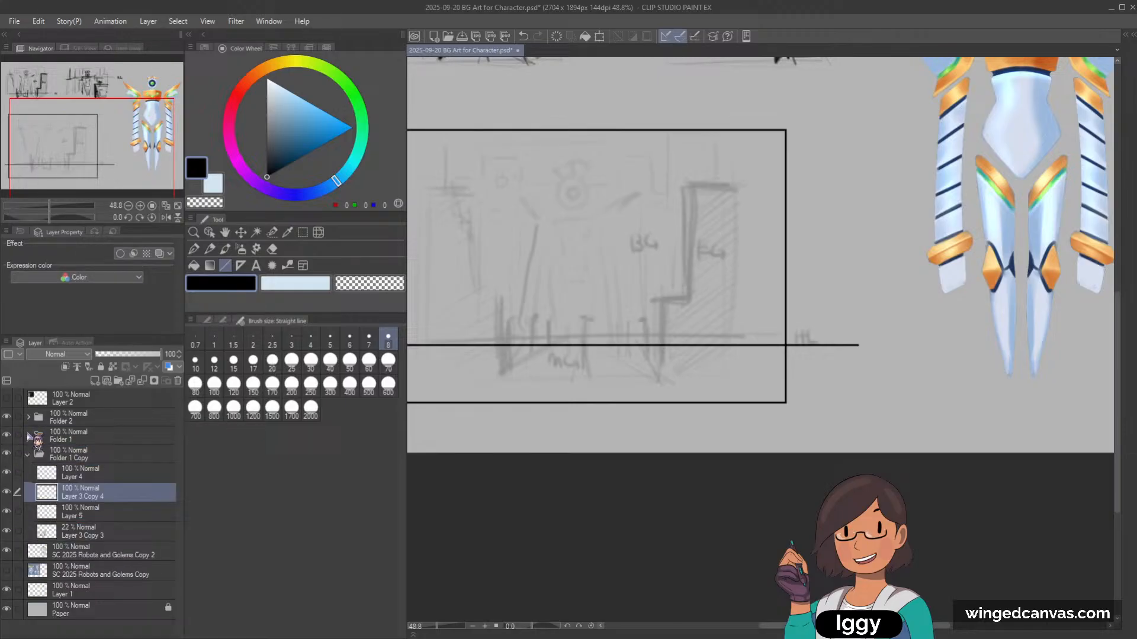
Step: Move the duplicated robot sketch into the frame and enlarge it until it matches the faded robot guide
{"action": "left_click", "coordinate": [240, 232]}
{"action": "mouse_move", "coordinate": [568, 66]}
{"action": "left_mouse_down"}
{"action": "mouse_move", "coordinate": [657, 279]}
{"action": "mouse_move", "coordinate": [678, 254]}
{"action": "left_mouse_up"}
{"action": "key", "text": "ctrl+t"}
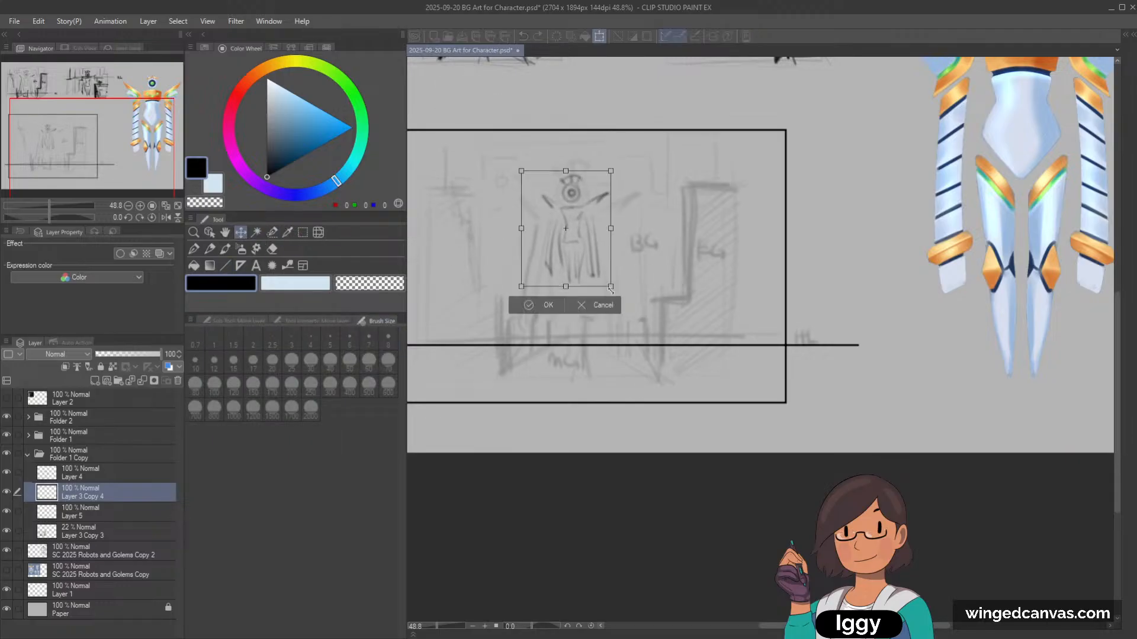
{"action": "mouse_move", "coordinate": [621, 291]}
{"action": "left_mouse_down"}
{"action": "mouse_move", "coordinate": [699, 399]}
{"action": "mouse_move", "coordinate": [632, 362]}
{"action": "mouse_move", "coordinate": [632, 375]}
{"action": "left_mouse_up"}
{"action": "left_click", "coordinate": [532, 413]}
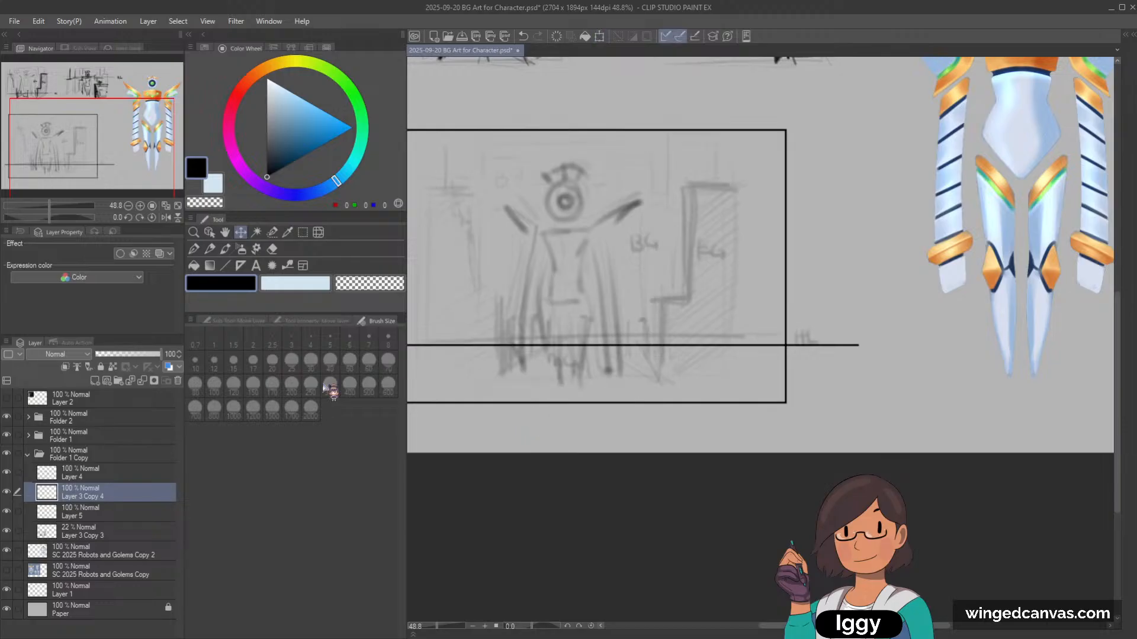
Step: Darken the enlarged robot sketch by duplicating its layer and merging the duplicates back into Layer 3 Copy 4
{"action": "key", "text": "ctrl+c"}
{"action": "key", "text": "ctrl+v"}
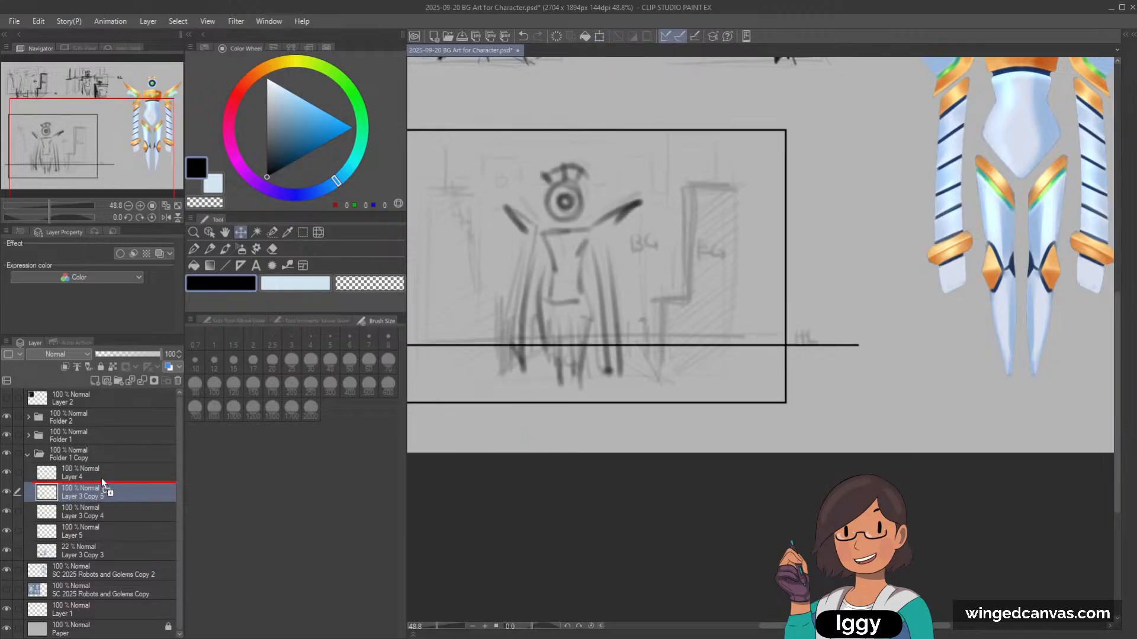
{"action": "key", "text": "ctrl+c"}
{"action": "key", "text": "ctrl+v"}
{"action": "left_click", "coordinate": [147, 385]}
{"action": "left_click", "coordinate": [146, 385]}
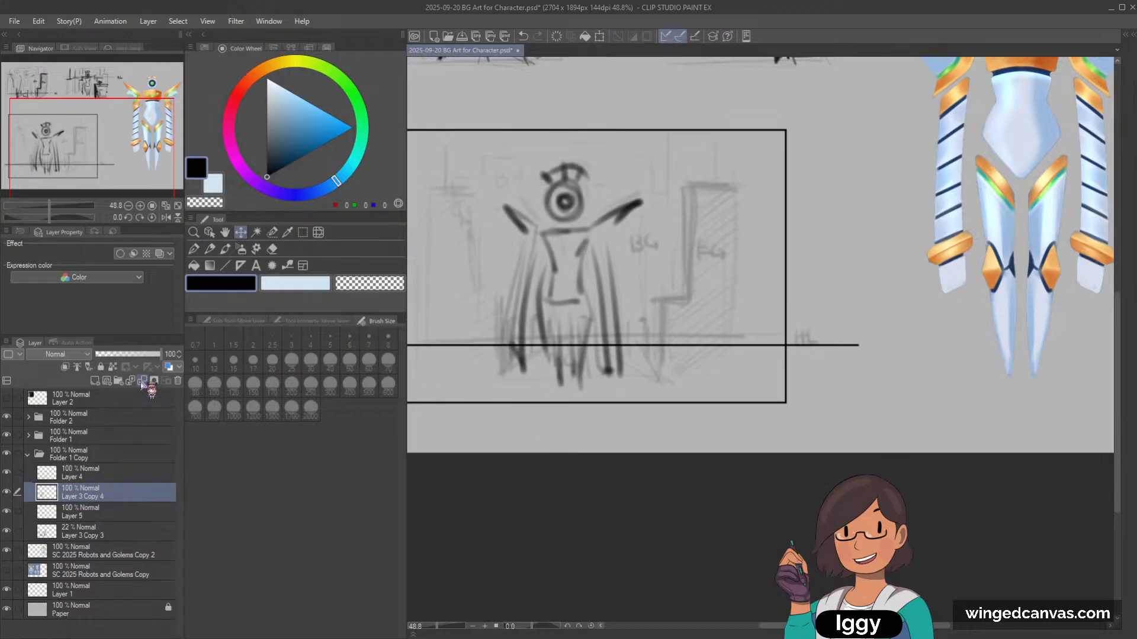
{"action": "left_click", "coordinate": [6, 492]}
{"action": "left_click", "coordinate": [6, 492]}
Step: Redraw the robot's long arm lines on both sides of the body with the Lighter pencil at size 17
{"action": "left_click", "coordinate": [210, 249]}
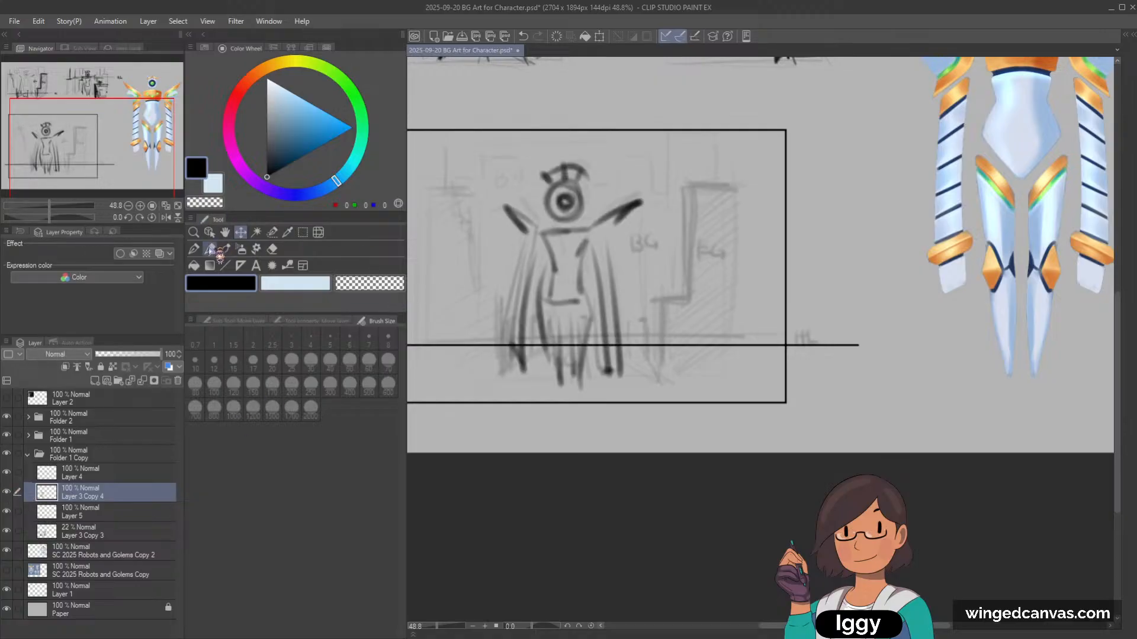
{"action": "key", "text": "bracketright"}
{"action": "key", "text": "bracketright"}
{"action": "key", "text": "bracketright"}
{"action": "key", "text": "bracketright"}
{"action": "left_click_drag", "start_coordinate": [524, 237], "coordinate": [506, 325]}
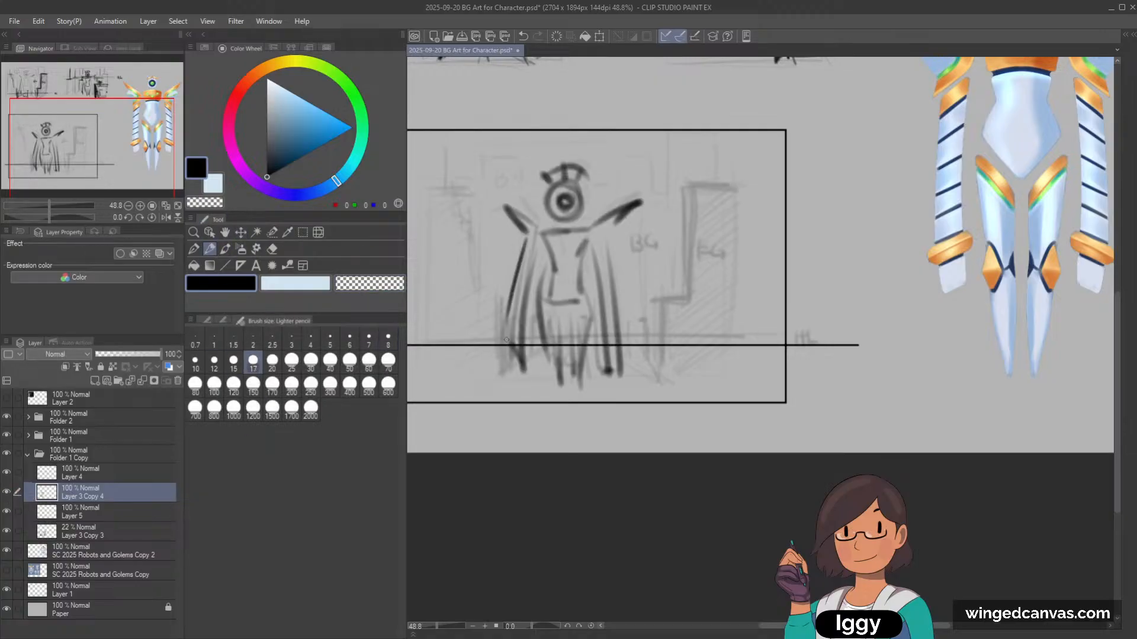
{"action": "key", "text": "ctrl+z"}
{"action": "left_click_drag", "start_coordinate": [521, 243], "coordinate": [506, 337]}
{"action": "left_click_drag", "start_coordinate": [510, 295], "coordinate": [507, 336]}
{"action": "left_click_drag", "start_coordinate": [537, 236], "coordinate": [521, 370]}
{"action": "left_click_drag", "start_coordinate": [592, 258], "coordinate": [608, 373]}
Step: Scale the reinforced robot sketch up slightly inside the frame and apply the transformation
{"action": "scroll", "coordinate": [639, 250], "scroll_direction": "down", "scroll_amount": 3}
{"action": "mouse_move", "coordinate": [618, 224]}
{"action": "left_mouse_down"}
{"action": "mouse_move", "coordinate": [611, 309]}
{"action": "mouse_move", "coordinate": [649, 284]}
{"action": "left_mouse_up"}
{"action": "key", "text": "ctrl+t"}
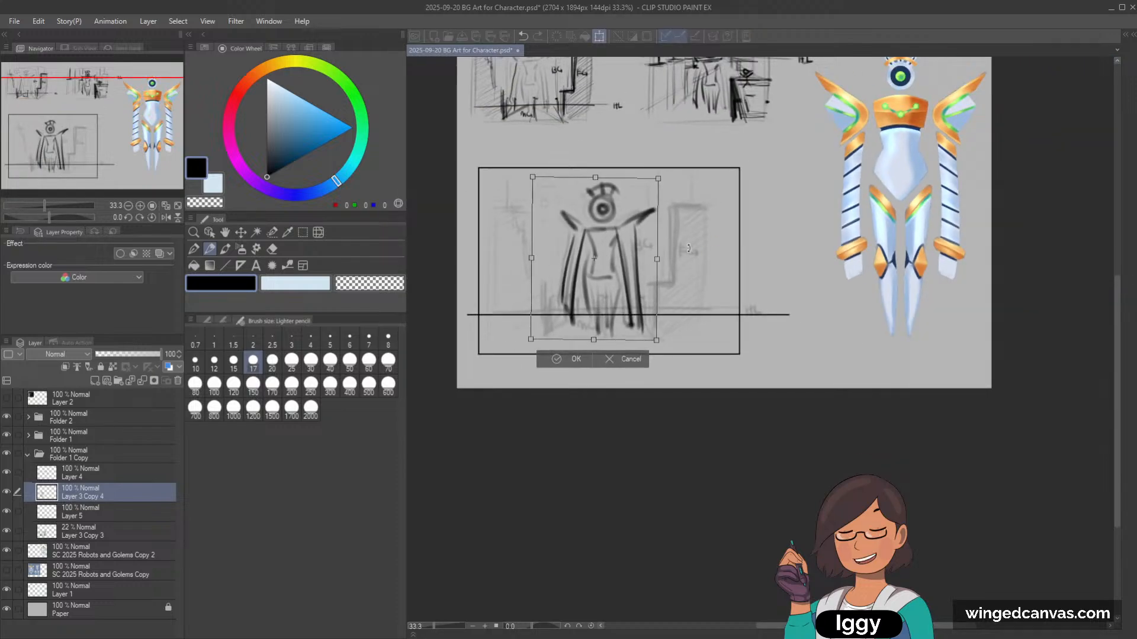
{"action": "left_click_drag", "start_coordinate": [657, 339], "coordinate": [657, 336]}
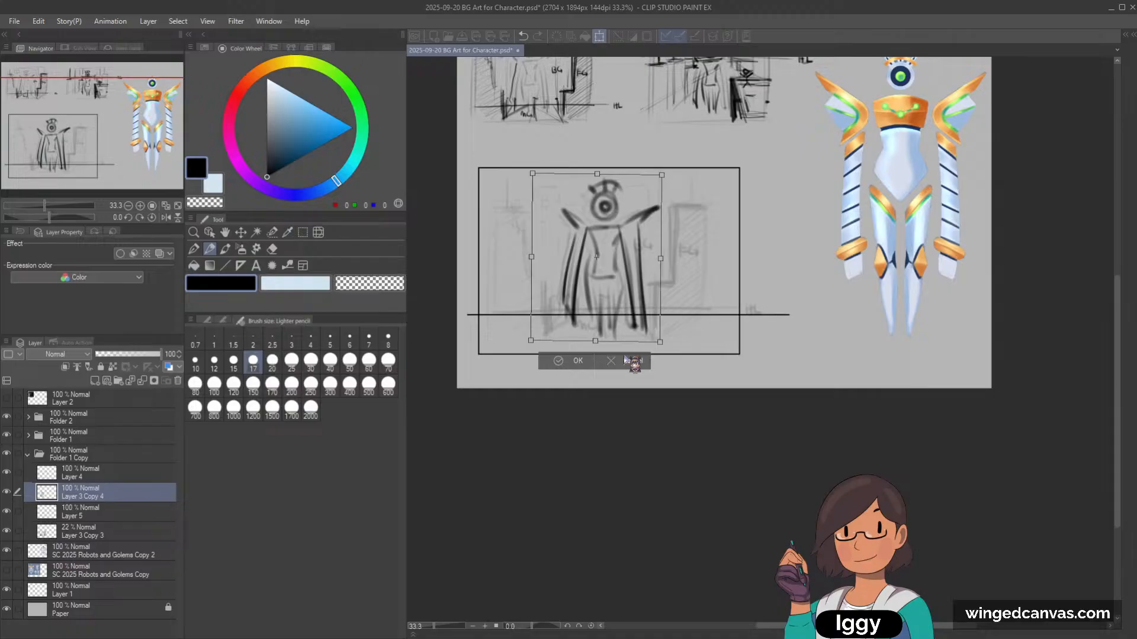
{"action": "left_click", "coordinate": [577, 365]}
Step: Lower the faded guide layer's opacity to 12% and the horizon line layer's opacity to 41%
{"action": "scroll", "coordinate": [601, 381], "scroll_direction": "up", "scroll_amount": 1}
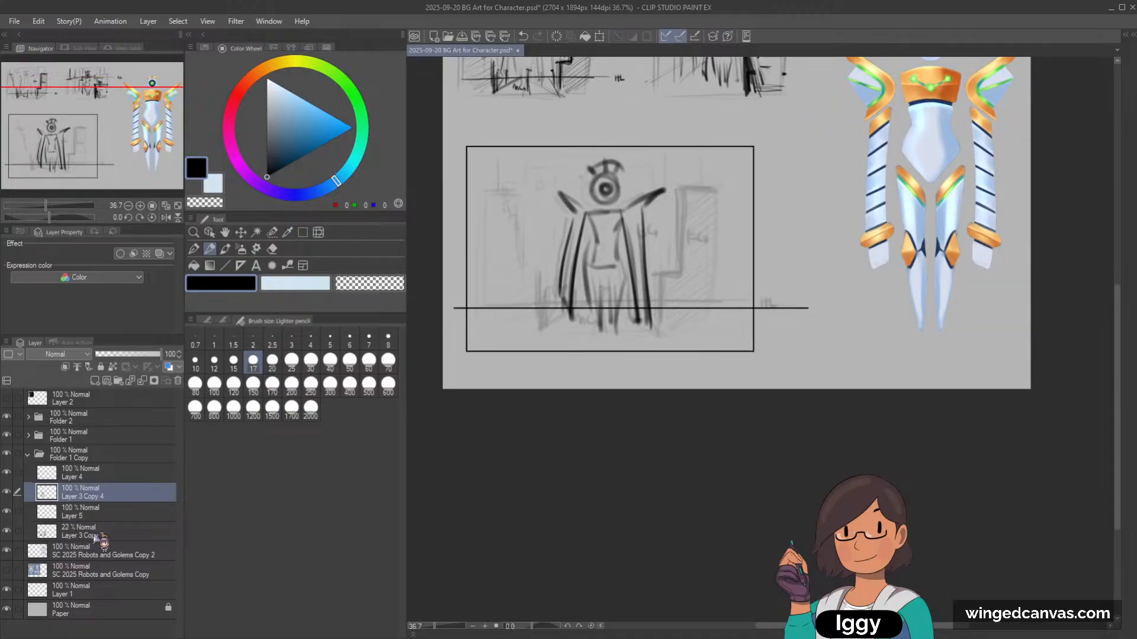
{"action": "left_click", "coordinate": [98, 530]}
{"action": "key", "text": "ctrl+plus"}
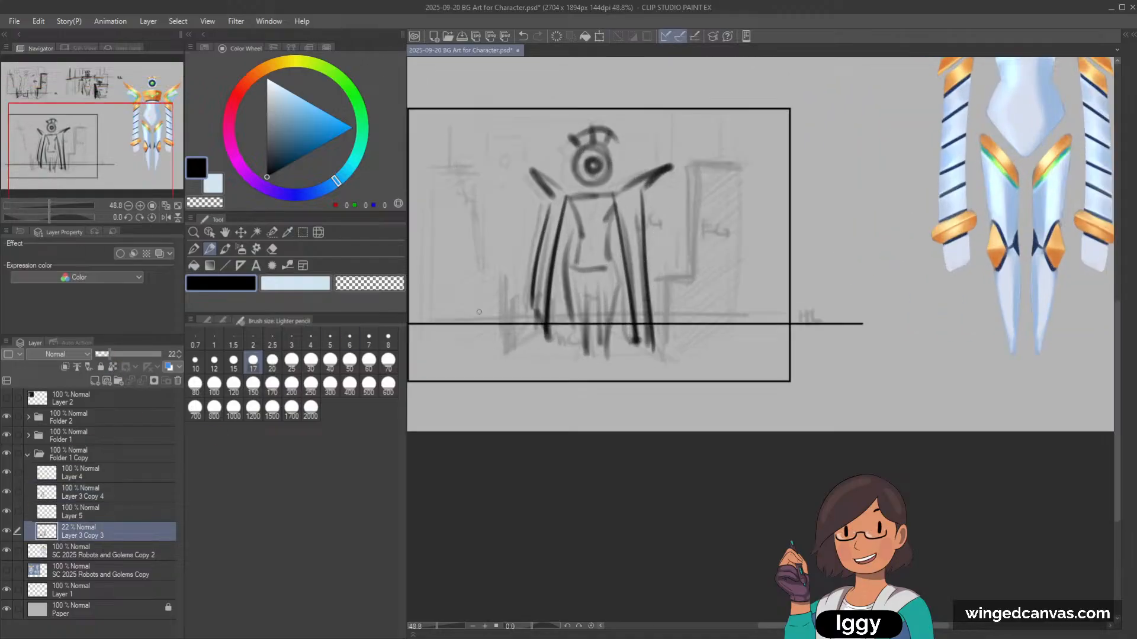
{"action": "left_click", "coordinate": [104, 354]}
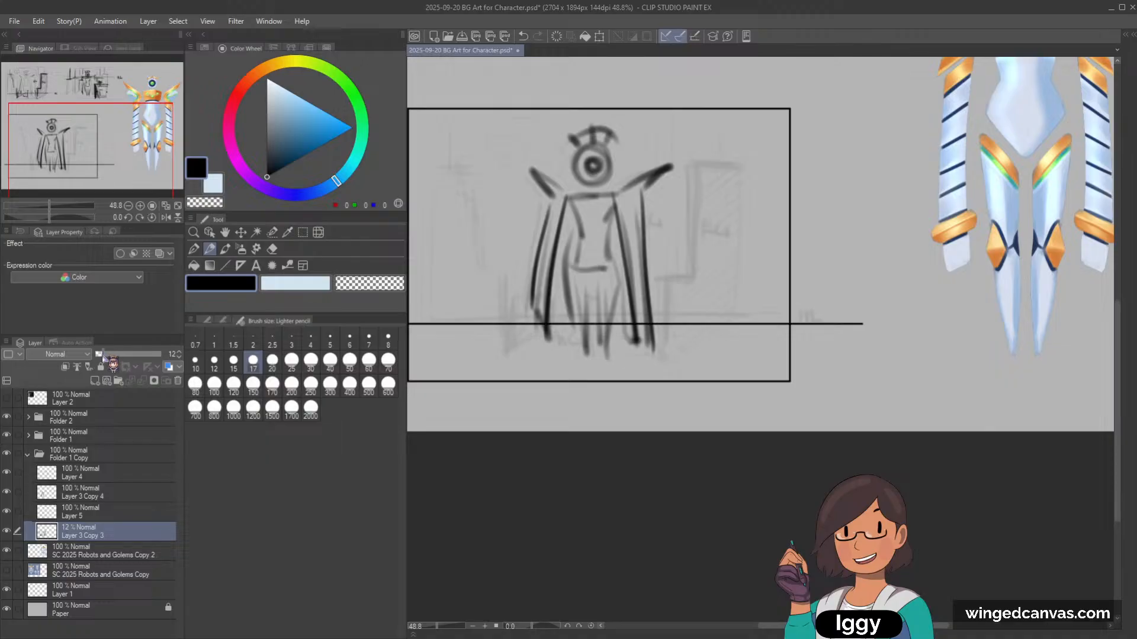
{"action": "left_click", "coordinate": [110, 513]}
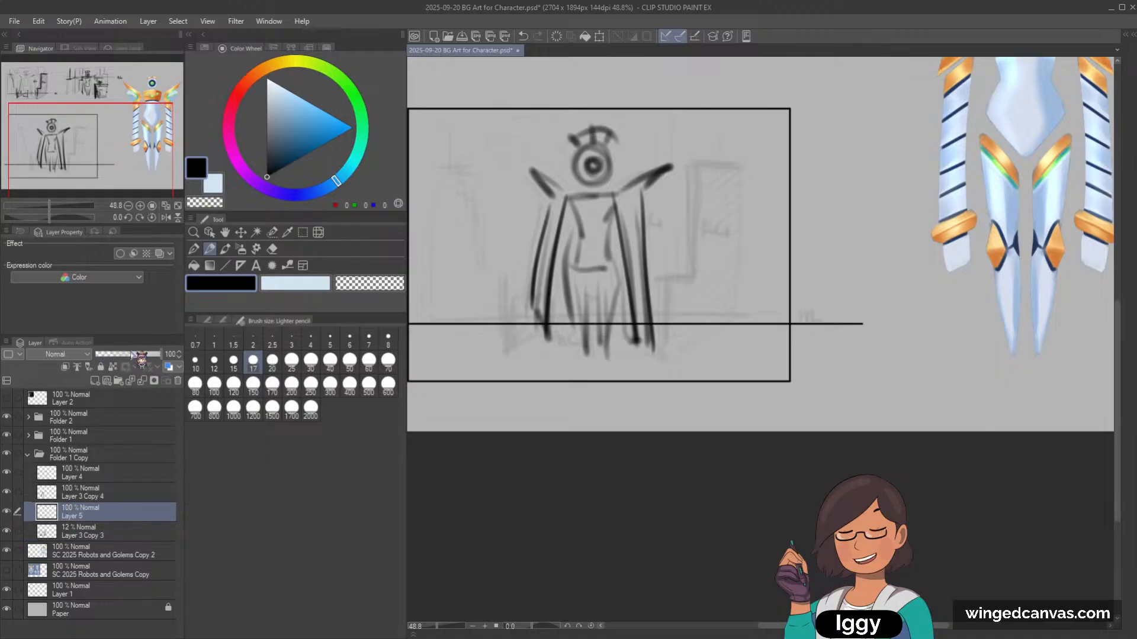
{"action": "left_click_drag", "start_coordinate": [140, 358], "coordinate": [121, 355]}
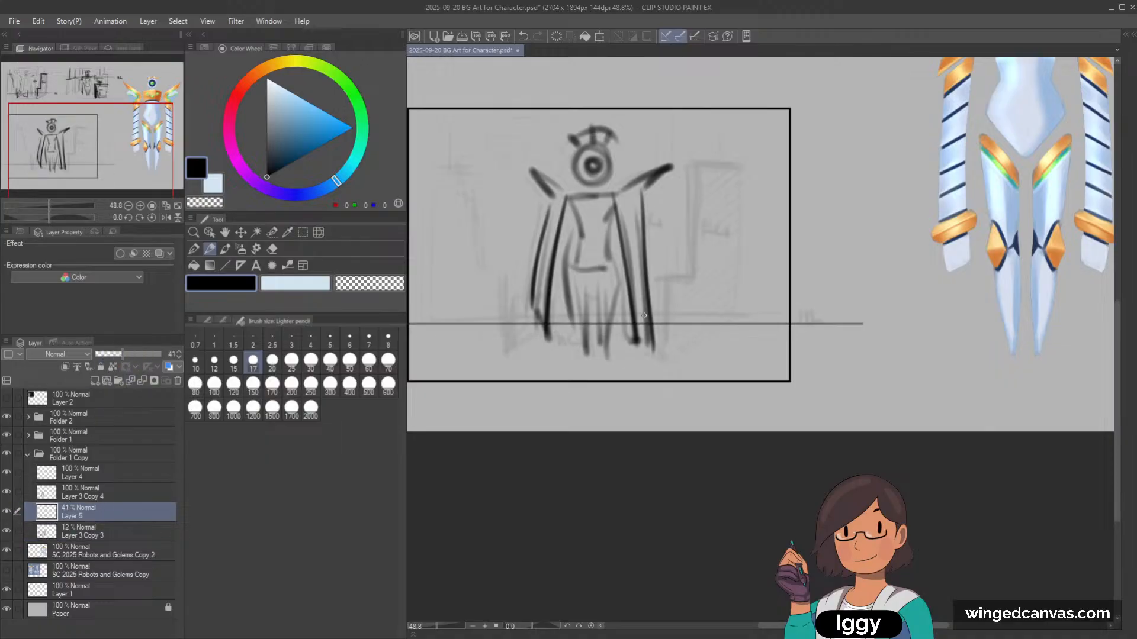
Step: Select the robot sketch's layer and nudge the robot slightly down and to the left within the frame
{"action": "left_click_drag", "start_coordinate": [644, 316], "coordinate": [575, 242]}
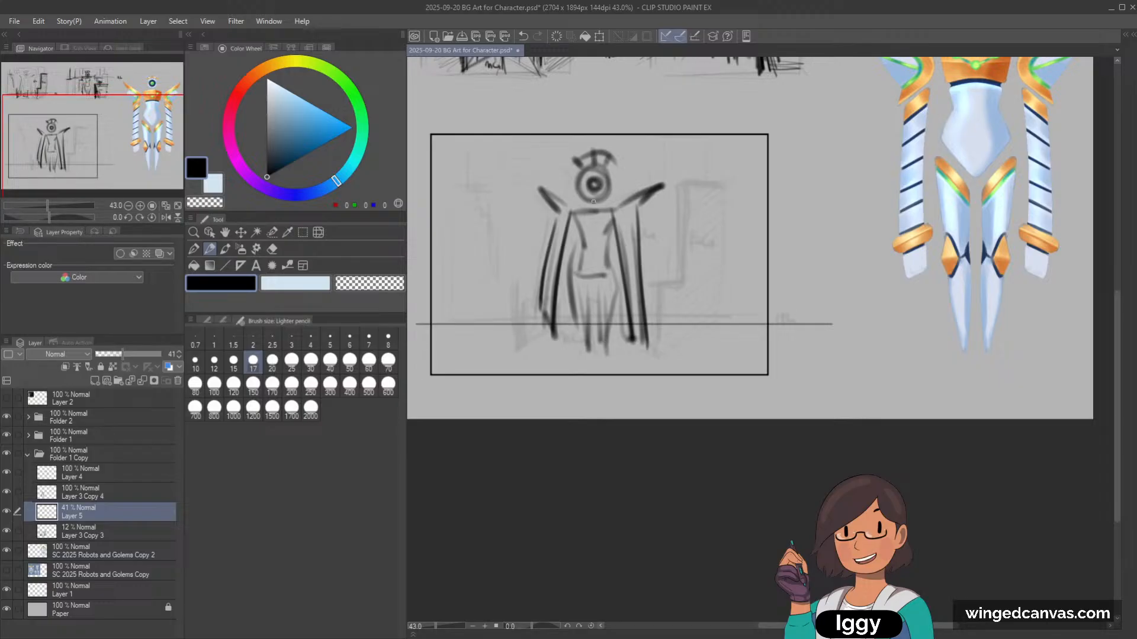
{"action": "left_click", "coordinate": [556, 215], "text": "ctrl"}
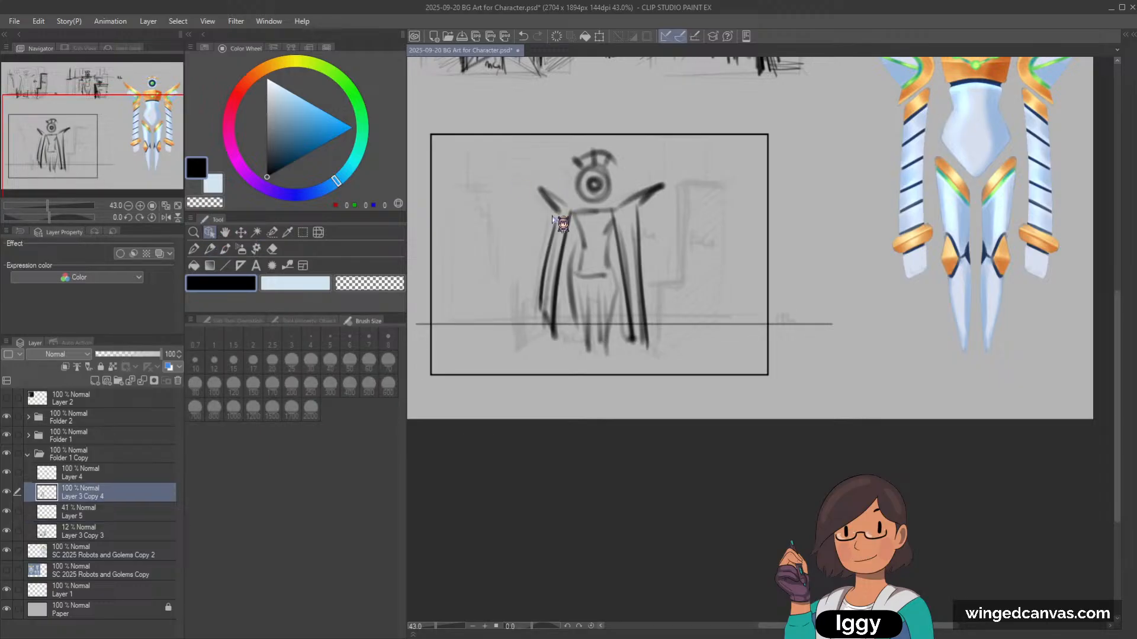
{"action": "left_click_drag", "start_coordinate": [556, 213], "coordinate": [549, 216]}
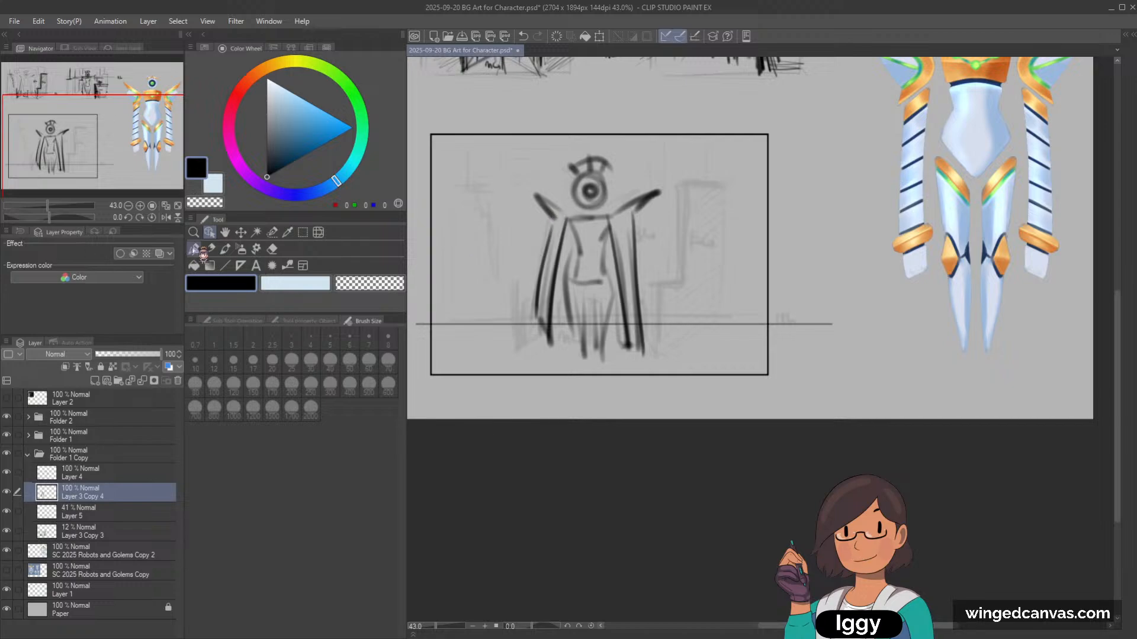
Step: Compare the framed sketch with the original thumbnails, check the layers' visibility, and add a raster layer above Layer 3 Copy 4
{"action": "left_click", "coordinate": [210, 248]}
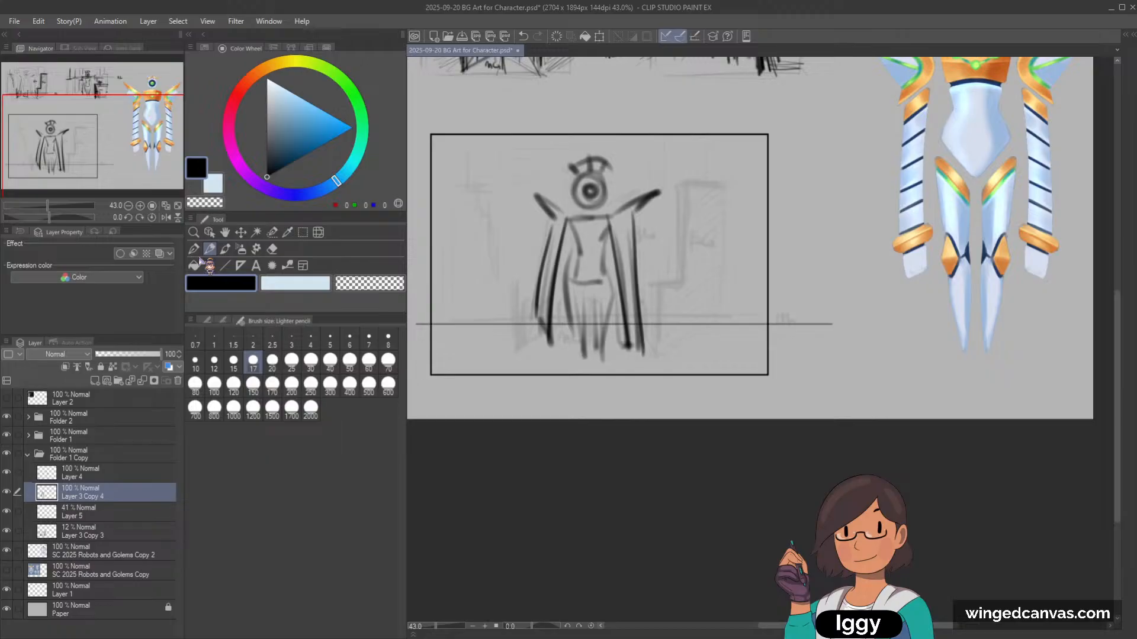
{"action": "scroll", "coordinate": [605, 187], "scroll_direction": "up", "scroll_amount": 1}
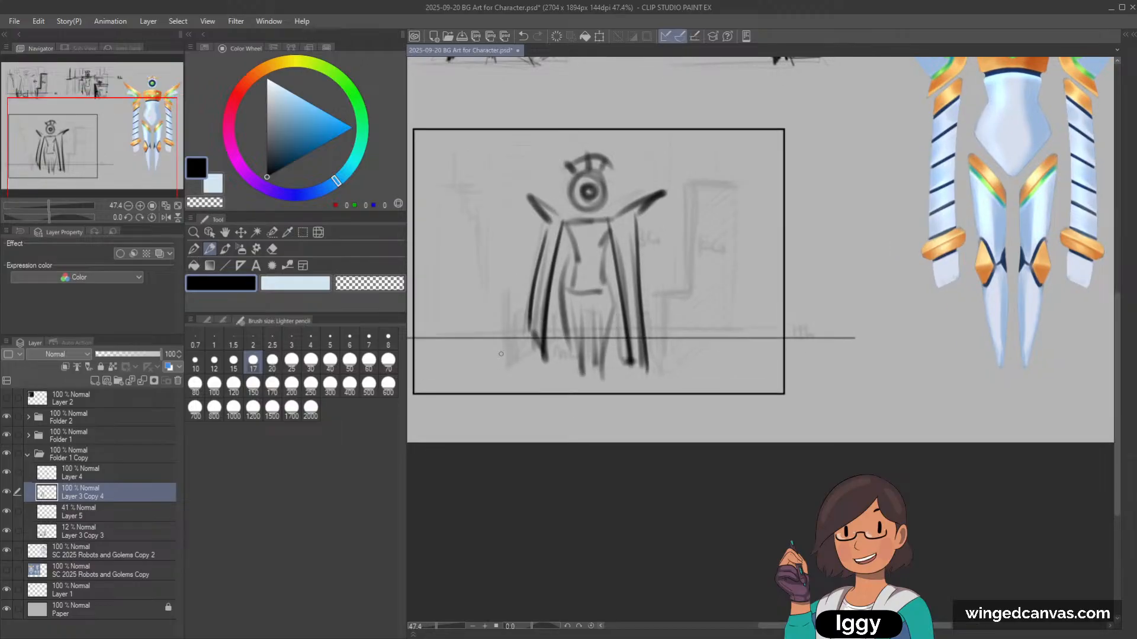
{"action": "left_click_drag", "start_coordinate": [106, 160], "coordinate": [106, 102]}
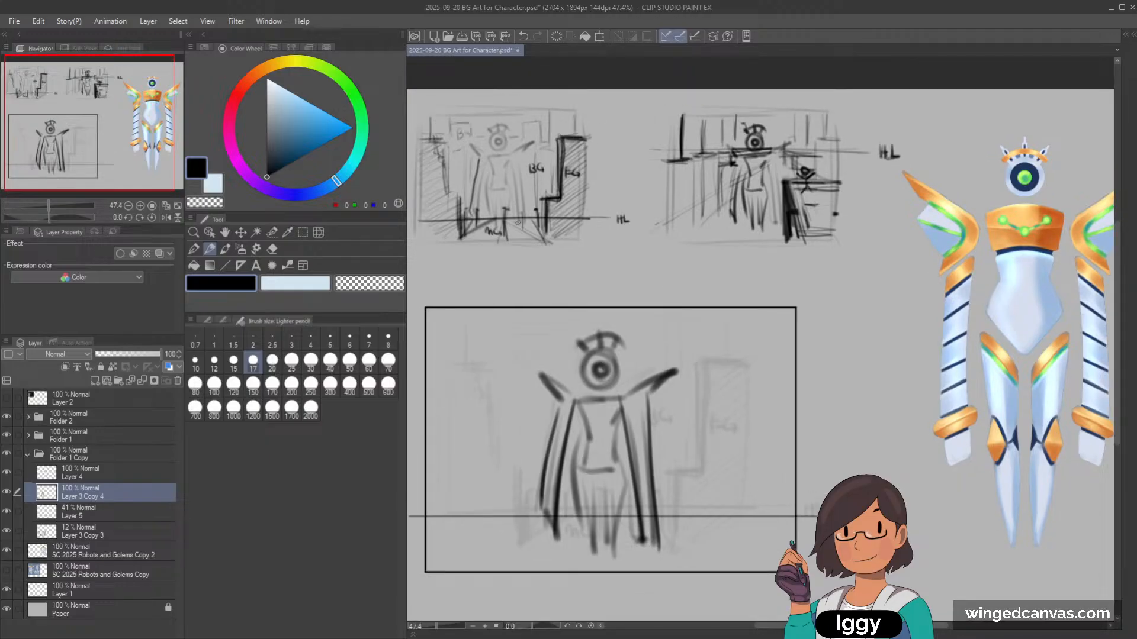
{"action": "scroll", "coordinate": [428, 206], "scroll_direction": "down", "scroll_amount": 5}
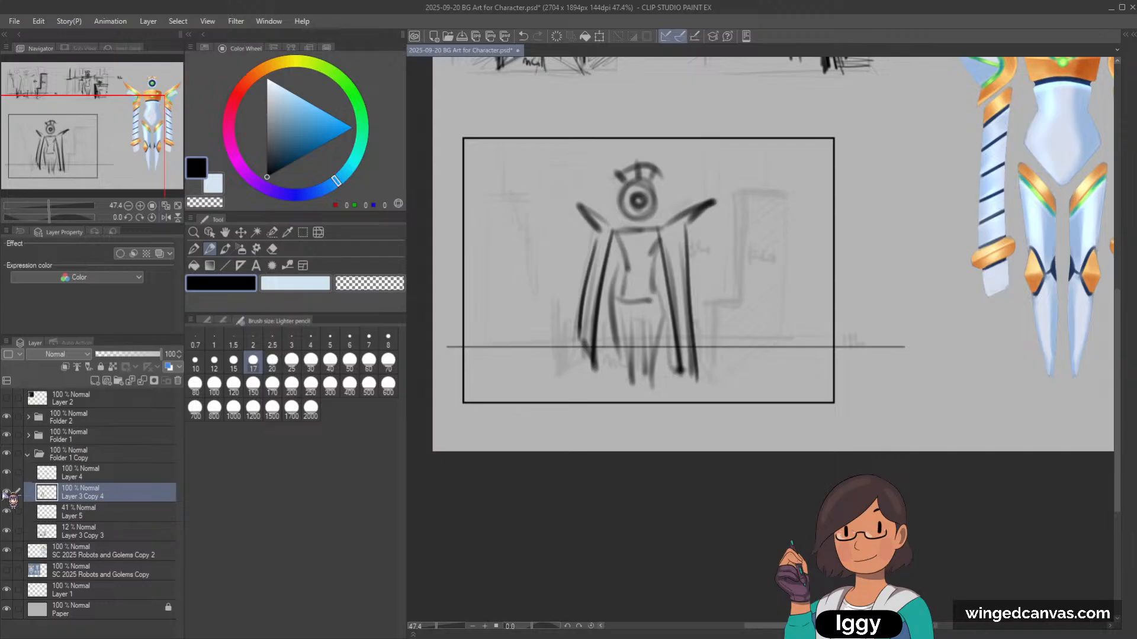
{"action": "left_click", "coordinate": [7, 472]}
{"action": "left_click", "coordinate": [7, 472]}
{"action": "left_click", "coordinate": [7, 492]}
{"action": "left_click", "coordinate": [7, 492]}
{"action": "left_click", "coordinate": [94, 381]}
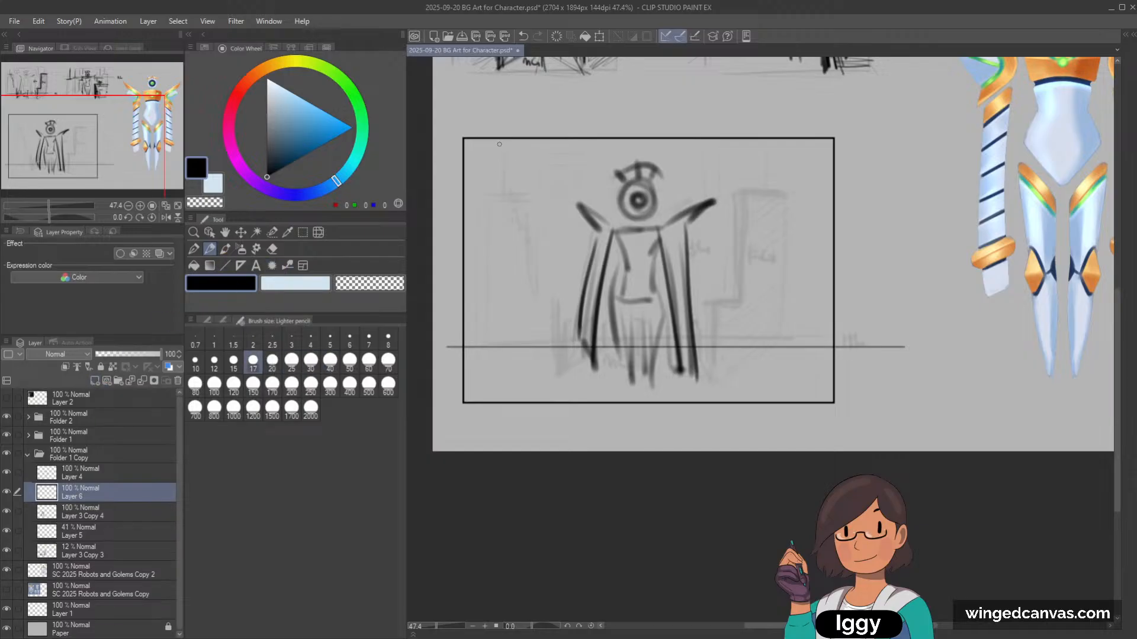
Step: Sketch the left building's short horizontal top edge near the frame's left side with the Lighter pencil at size 10
{"action": "key", "text": "bracketleft"}
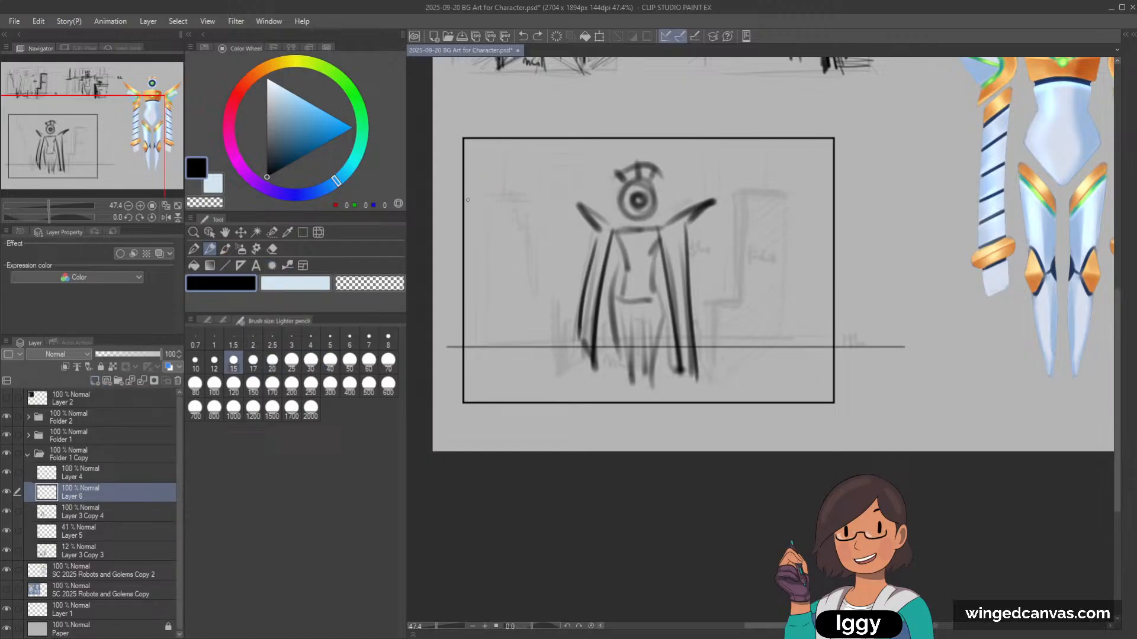
{"action": "left_click_drag", "start_coordinate": [514, 197], "coordinate": [479, 194]}
{"action": "key", "text": "ctrl+z"}
{"action": "key", "text": "bracketleft"}
{"action": "key", "text": "bracketleft"}
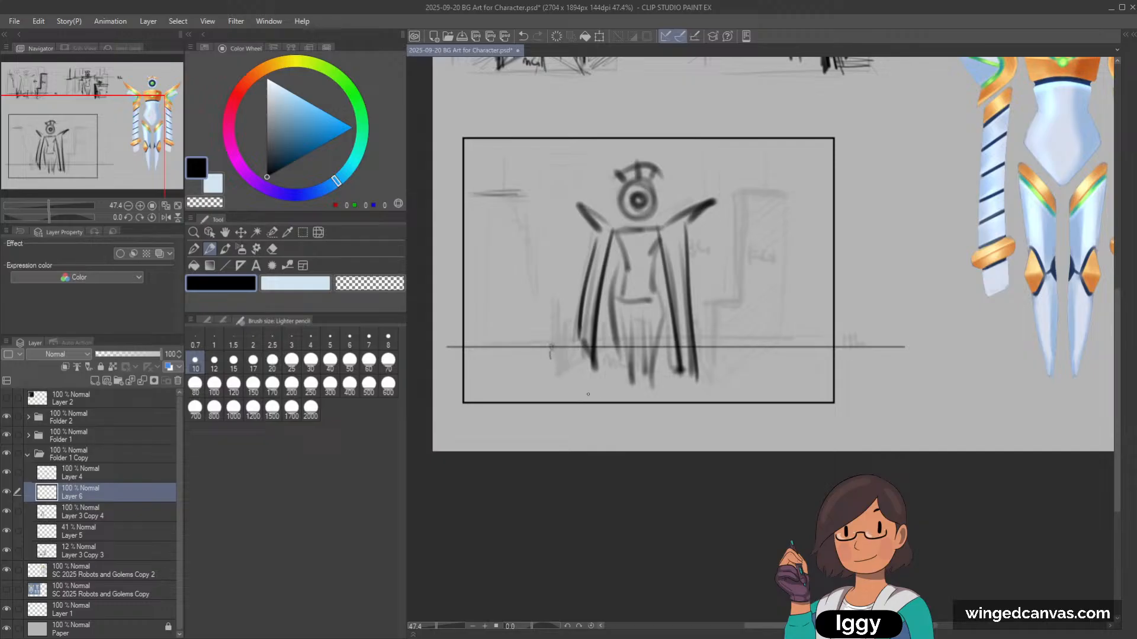
{"action": "key", "text": "ctrl+z"}
{"action": "left_click_drag", "start_coordinate": [532, 343], "coordinate": [534, 345]}
{"action": "key", "text": "ctrl+z"}
{"action": "left_click", "coordinate": [565, 395]}
{"action": "left_click_drag", "start_coordinate": [516, 368], "coordinate": [514, 335]}
{"action": "key", "text": "ctrl+z"}
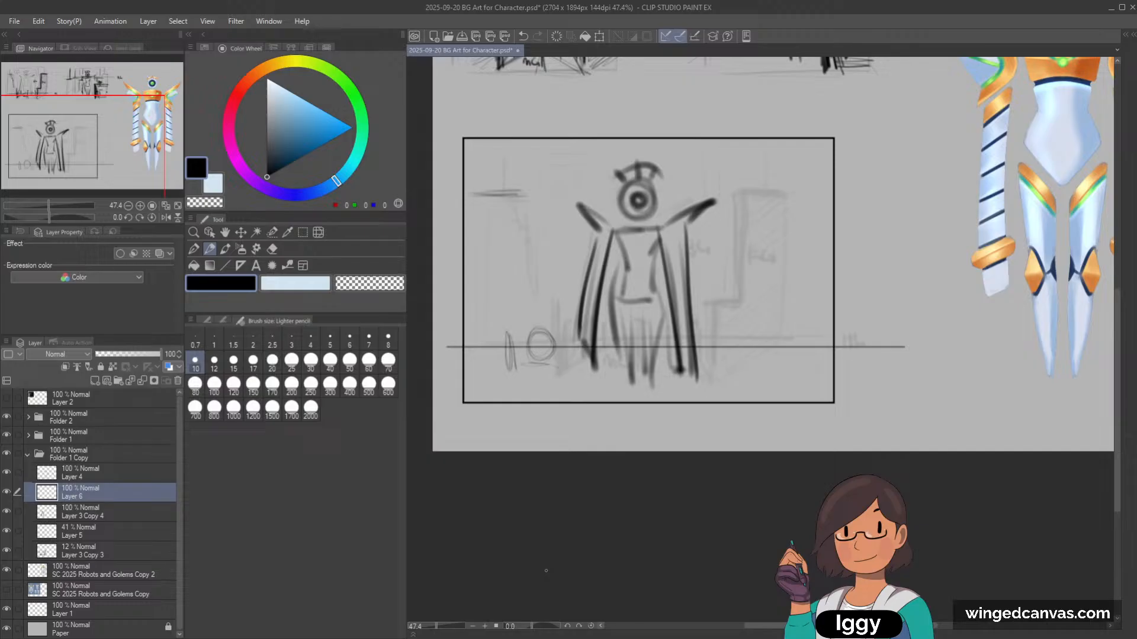
{"action": "key", "text": "ctrl+z"}
{"action": "key", "text": "ctrl+z"}
{"action": "key", "text": "ctrl+z"}
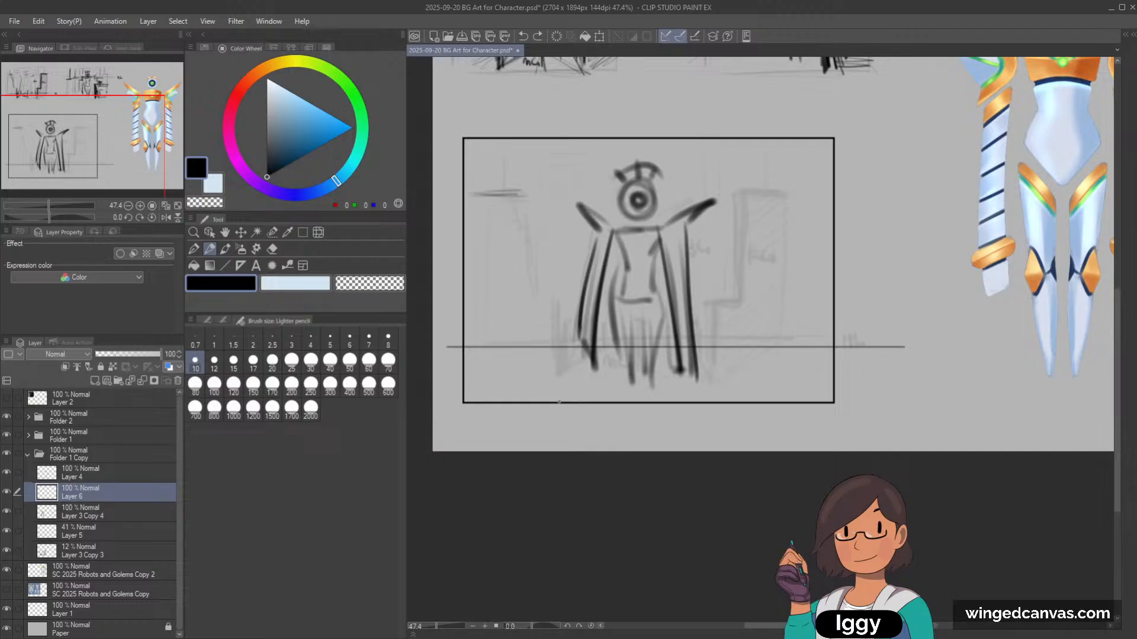
Step: Sketch the right building's horizontal top edge and the left building's near vertical edge running down past the horizon
{"action": "mouse_move", "coordinate": [833, 195]}
{"action": "left_mouse_down"}
{"action": "mouse_move", "coordinate": [796, 190]}
{"action": "mouse_move", "coordinate": [826, 191]}
{"action": "left_mouse_up"}
{"action": "left_click_drag", "start_coordinate": [512, 211], "coordinate": [513, 259]}
{"action": "left_click_drag", "start_coordinate": [514, 192], "coordinate": [512, 349]}
{"action": "left_click_drag", "start_coordinate": [511, 207], "coordinate": [513, 395]}
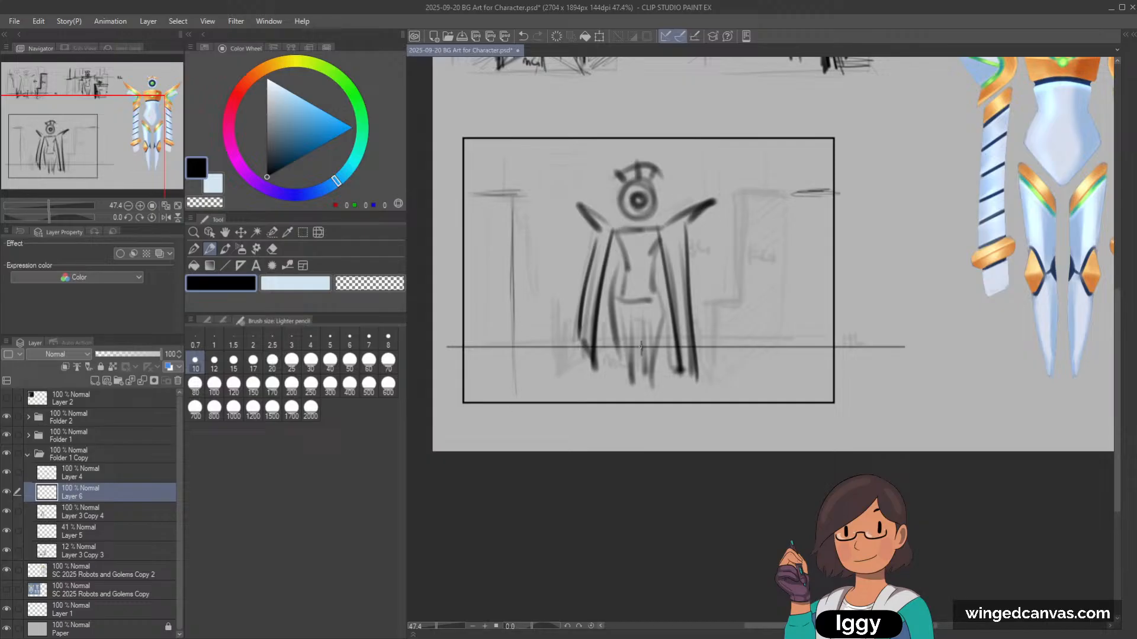
Step: Draw the receding rooflines of both buildings toward the central vanishing point and add the left building's second vertical edge
{"action": "left_click_drag", "start_coordinate": [533, 218], "coordinate": [580, 280]}
{"action": "left_click_drag", "start_coordinate": [755, 224], "coordinate": [779, 194]}
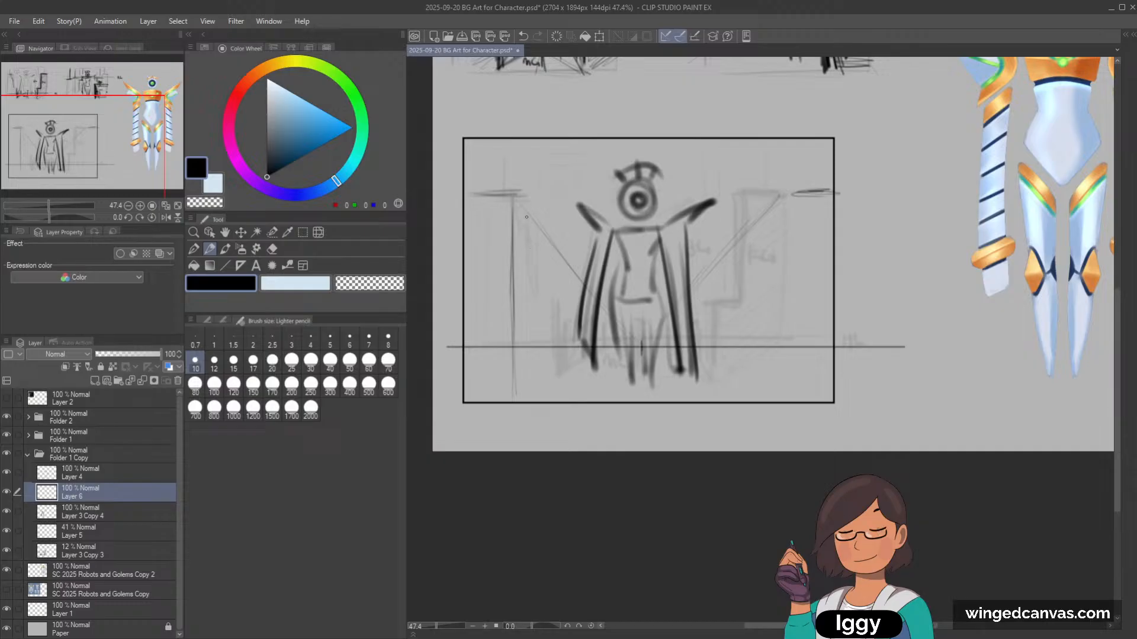
{"action": "left_click_drag", "start_coordinate": [526, 230], "coordinate": [526, 273]}
{"action": "key", "text": "ctrl+z"}
{"action": "left_click_drag", "start_coordinate": [546, 236], "coordinate": [548, 317]}
{"action": "key", "text": "ctrl+z"}
{"action": "mouse_move", "coordinate": [525, 210]}
{"action": "left_mouse_down"}
{"action": "mouse_move", "coordinate": [526, 277]}
{"action": "mouse_move", "coordinate": [559, 292]}
{"action": "mouse_move", "coordinate": [561, 371]}
{"action": "left_mouse_up"}
{"action": "key", "text": "ctrl+z"}
{"action": "key", "text": "ctrl+z"}
{"action": "left_click_drag", "start_coordinate": [531, 217], "coordinate": [536, 384]}
{"action": "left_click_drag", "start_coordinate": [533, 288], "coordinate": [533, 250]}
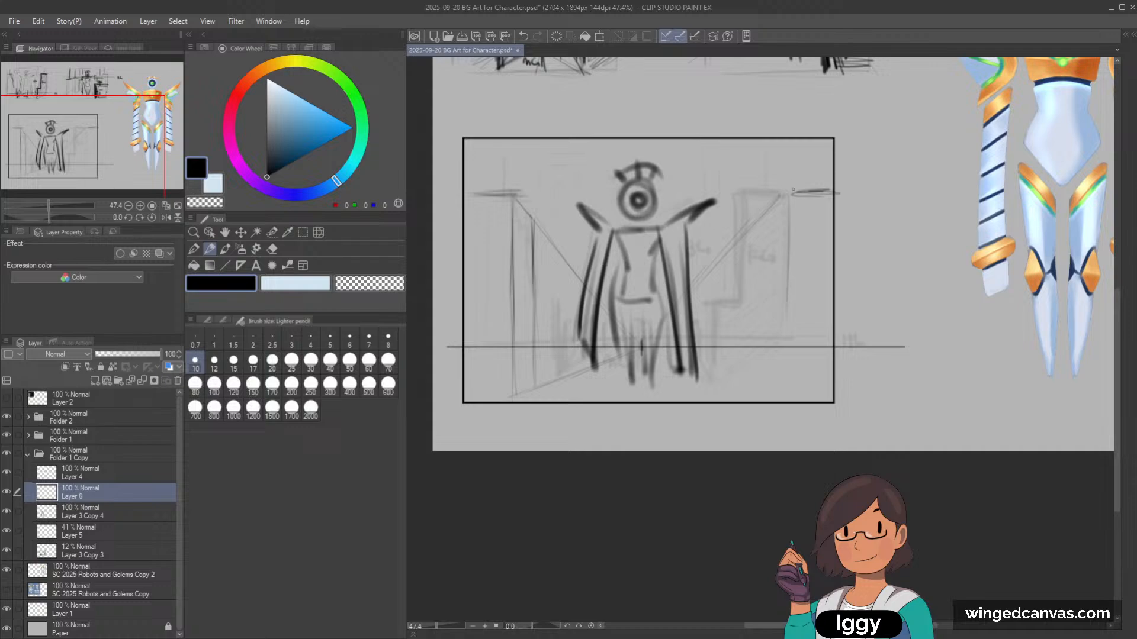
Step: Draw the right building's near vertical edge and a light ground line across the bottom beneath the robot's feet
{"action": "mouse_move", "coordinate": [793, 239]}
{"action": "left_mouse_down"}
{"action": "mouse_move", "coordinate": [783, 398]}
{"action": "mouse_move", "coordinate": [790, 321]}
{"action": "mouse_move", "coordinate": [787, 382]}
{"action": "left_mouse_up"}
{"action": "key", "text": "ctrl+z"}
{"action": "left_click_drag", "start_coordinate": [792, 296], "coordinate": [792, 396]}
{"action": "key", "text": "minus"}
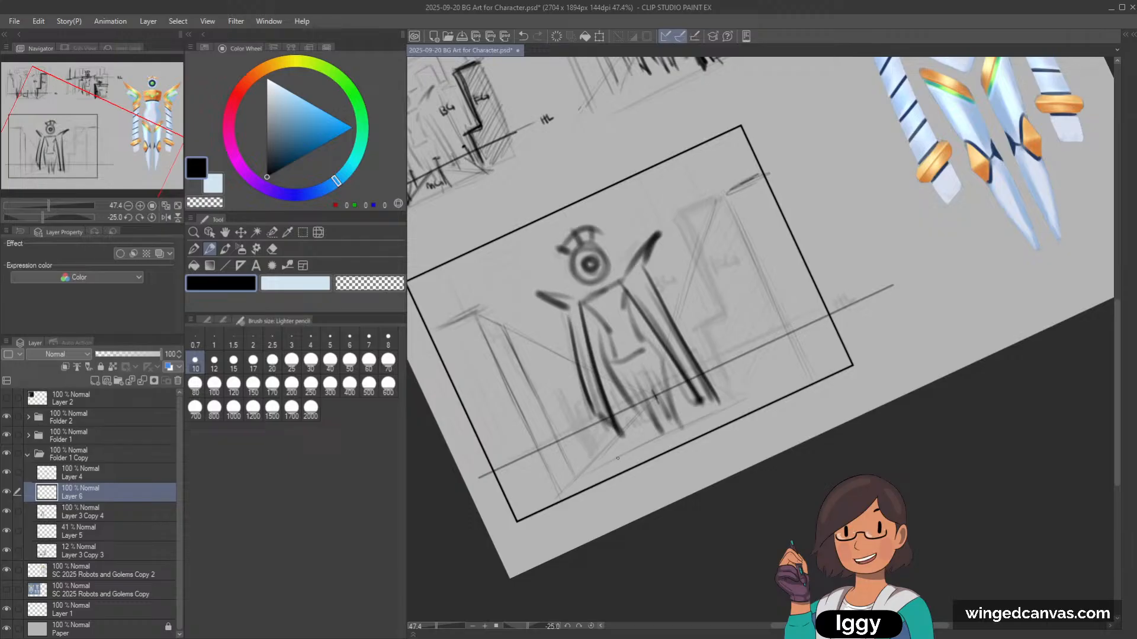
{"action": "key", "text": "ctrl+@"}
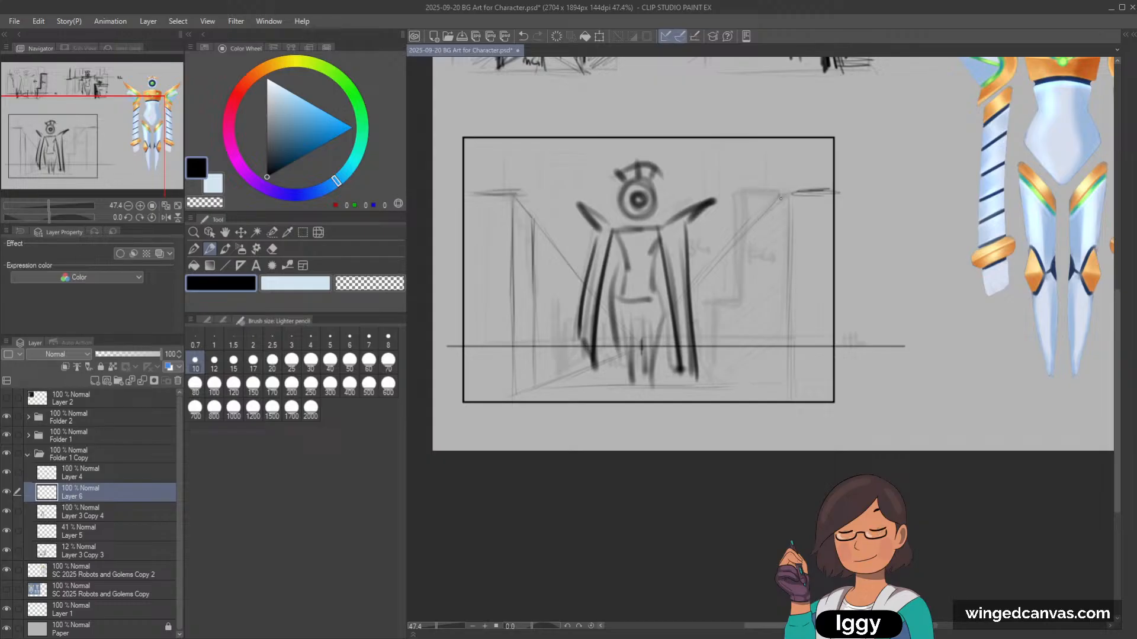
{"action": "mouse_move", "coordinate": [762, 272]}
{"action": "left_mouse_down"}
{"action": "mouse_move", "coordinate": [765, 216]}
{"action": "mouse_move", "coordinate": [764, 386]}
{"action": "mouse_move", "coordinate": [744, 392]}
{"action": "mouse_move", "coordinate": [769, 393]}
{"action": "left_mouse_up"}
{"action": "key", "text": "ctrl+z"}
{"action": "key", "text": "ctrl+z"}
{"action": "key", "text": "ctrl+z"}
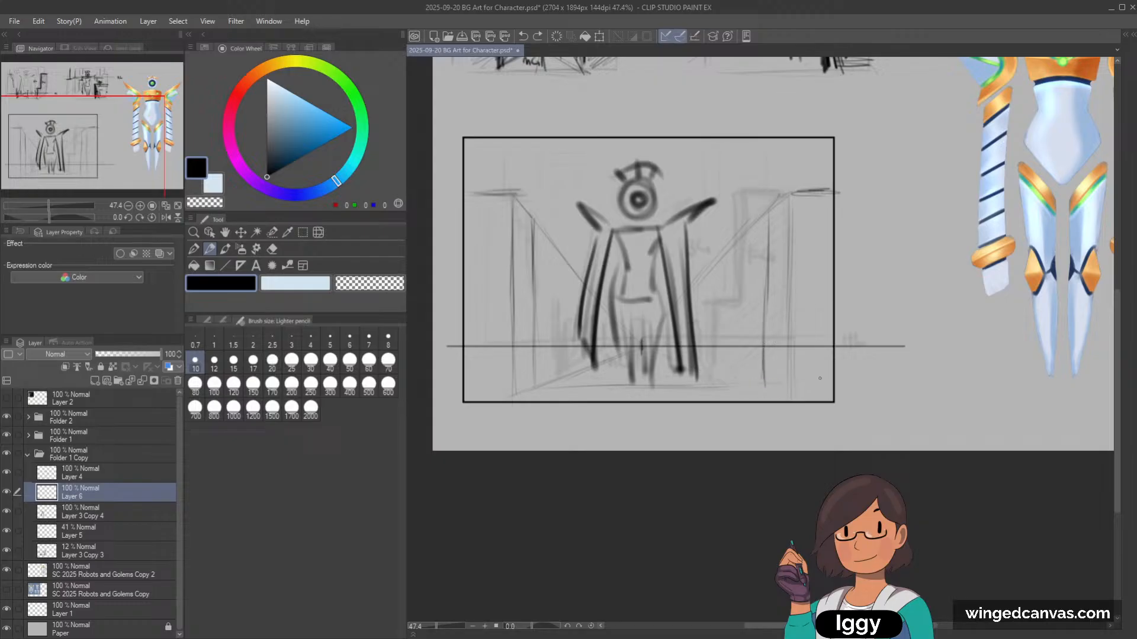
{"action": "key", "text": "ctrl+z"}
{"action": "key", "text": "ctrl+z"}
{"action": "key", "text": "ctrl+z"}
{"action": "key", "text": "ctrl+z"}
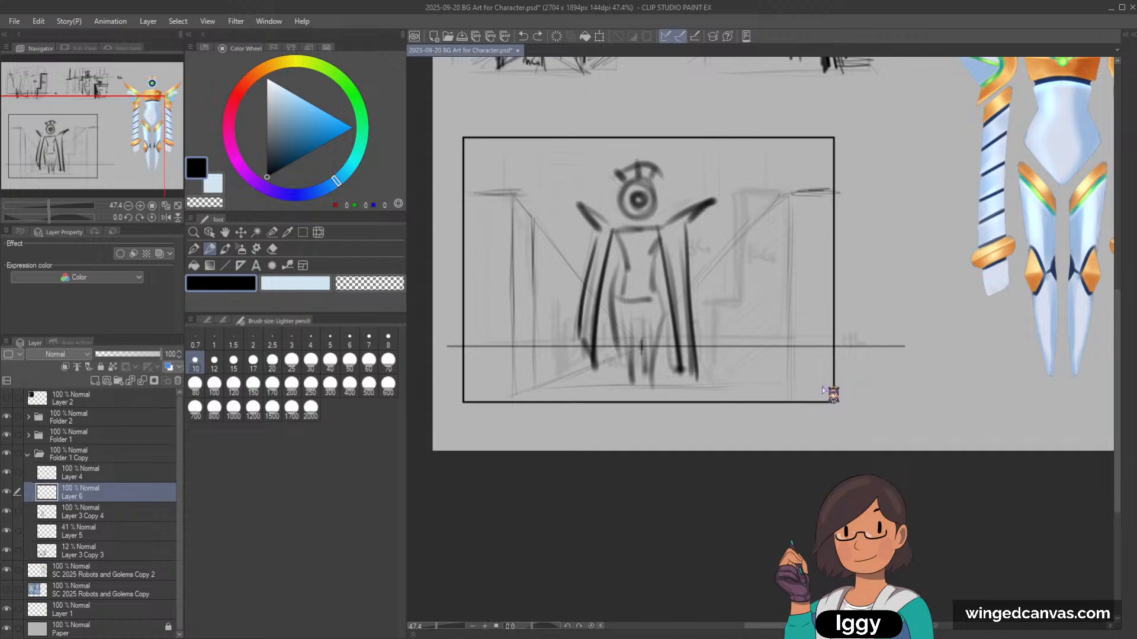
Step: Draw the right building's receding base line from the vanishing point and its far vertical edge up to the roofline
{"action": "mouse_move", "coordinate": [698, 373]}
{"action": "left_mouse_down"}
{"action": "mouse_move", "coordinate": [752, 394]}
{"action": "mouse_move", "coordinate": [744, 243]}
{"action": "left_mouse_up"}
{"action": "key", "text": "ctrl+z"}
{"action": "left_click_drag", "start_coordinate": [744, 321], "coordinate": [743, 245]}
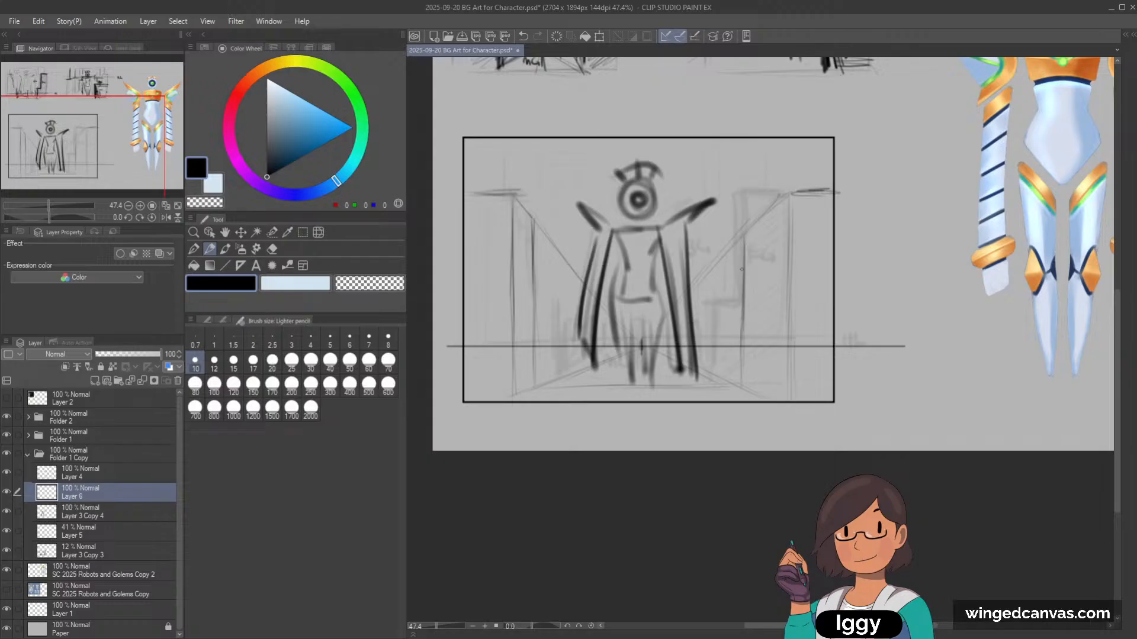
{"action": "key", "text": "ctrl+z"}
{"action": "left_click_drag", "start_coordinate": [742, 385], "coordinate": [740, 243]}
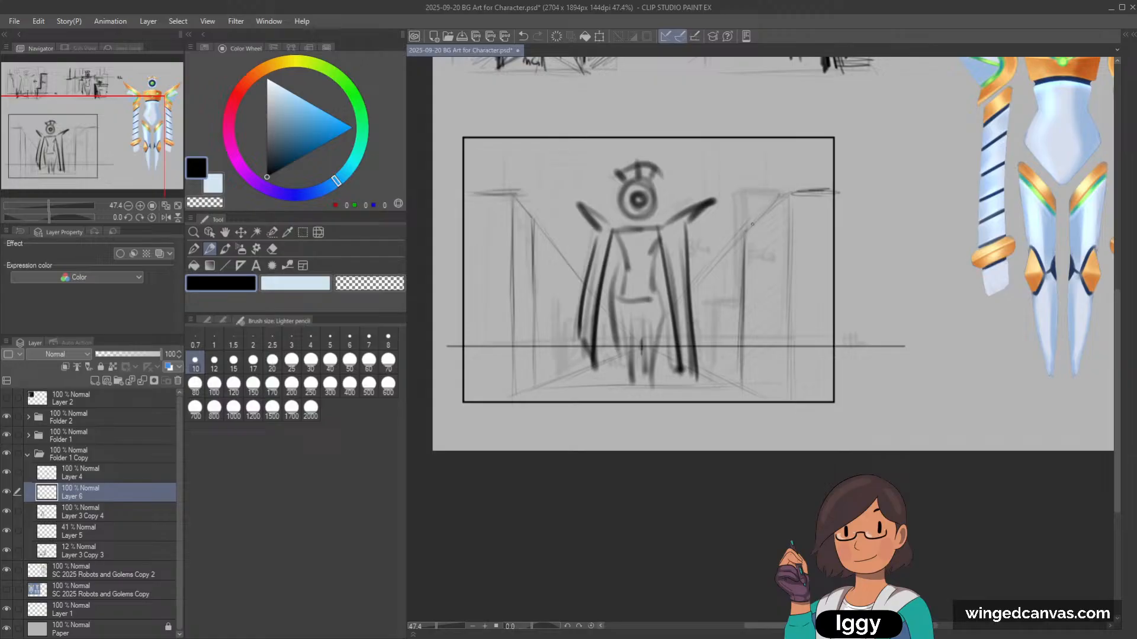
Step: Reinforce the right building's receding roofline and sketch a higher receding line behind it toward the vanishing point
{"action": "left_click_drag", "start_coordinate": [789, 193], "coordinate": [743, 235]}
{"action": "mouse_move", "coordinate": [769, 185]}
{"action": "left_mouse_down"}
{"action": "mouse_move", "coordinate": [759, 152]}
{"action": "mouse_move", "coordinate": [757, 212]}
{"action": "mouse_move", "coordinate": [758, 189]}
{"action": "left_mouse_up"}
{"action": "key", "text": "ctrl+z"}
{"action": "key", "text": "ctrl+z"}
{"action": "mouse_move", "coordinate": [759, 163]}
{"action": "left_mouse_down"}
{"action": "mouse_move", "coordinate": [758, 204]}
{"action": "mouse_move", "coordinate": [690, 274]}
{"action": "left_mouse_up"}
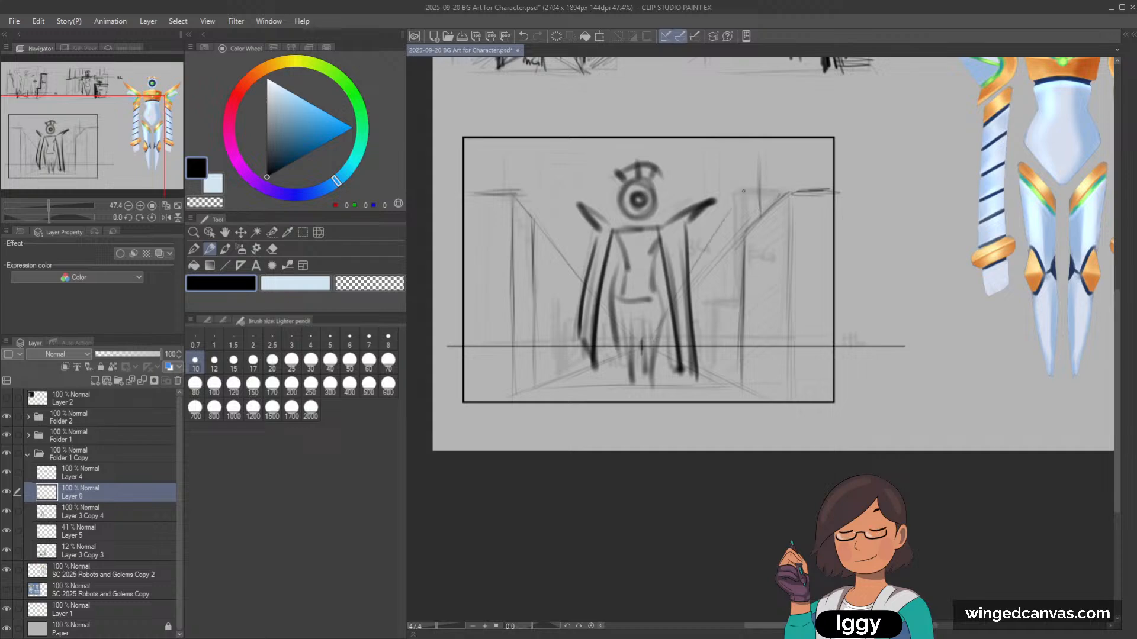
{"action": "key", "text": "ctrl+z"}
{"action": "left_click_drag", "start_coordinate": [718, 224], "coordinate": [697, 273]}
{"action": "key", "text": "ctrl+z"}
{"action": "mouse_move", "coordinate": [668, 333]}
{"action": "left_mouse_down"}
{"action": "mouse_move", "coordinate": [670, 301]}
{"action": "mouse_move", "coordinate": [737, 209]}
{"action": "mouse_move", "coordinate": [755, 222]}
{"action": "left_mouse_up"}
{"action": "key", "text": "ctrl+z"}
{"action": "key", "text": "ctrl+z"}
{"action": "left_click_drag", "start_coordinate": [760, 158], "coordinate": [760, 210]}
{"action": "key", "text": "ctrl+z"}
{"action": "mouse_move", "coordinate": [758, 156]}
{"action": "left_mouse_down"}
{"action": "mouse_move", "coordinate": [758, 218]}
{"action": "mouse_move", "coordinate": [846, 196]}
{"action": "mouse_move", "coordinate": [795, 193]}
{"action": "mouse_move", "coordinate": [840, 195]}
{"action": "left_mouse_up"}
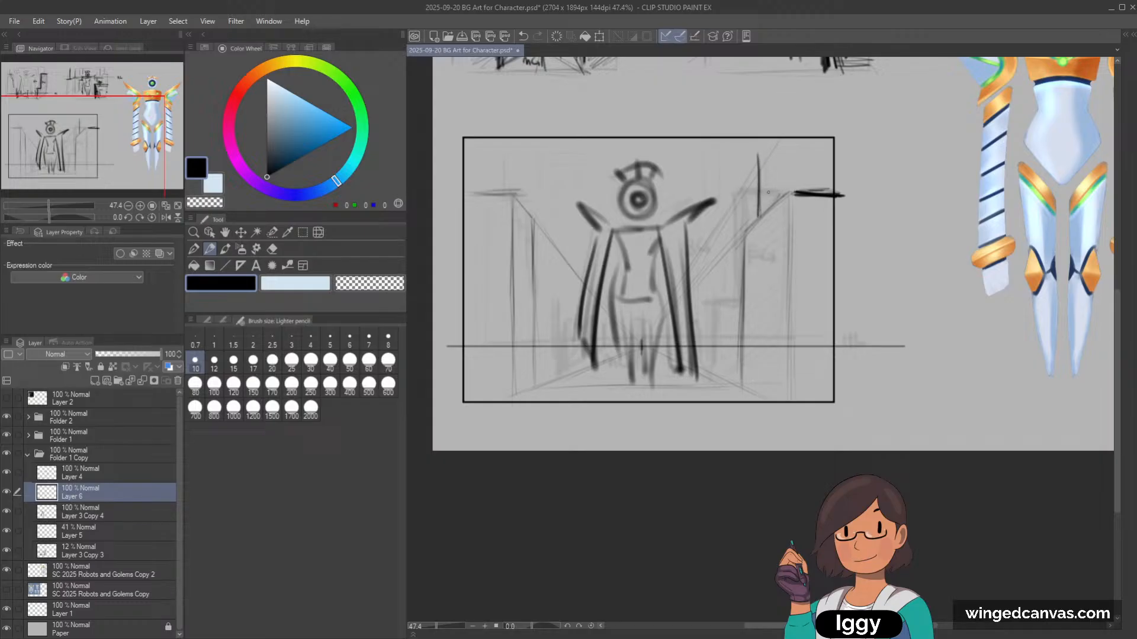
{"action": "left_click_drag", "start_coordinate": [759, 147], "coordinate": [759, 206]}
{"action": "key", "text": "ctrl+z"}
{"action": "key", "text": "ctrl+z"}
{"action": "key", "text": "ctrl+z"}
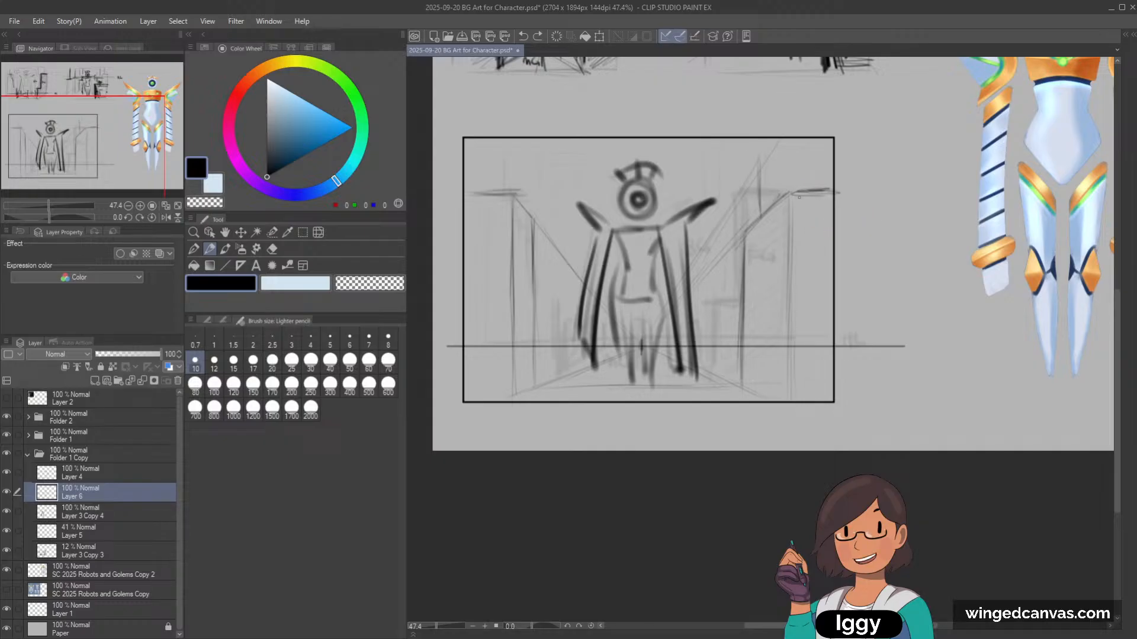
Step: Sketch a steep receding guide line and vertical edges for an upper block above the right building's roofline
{"action": "mouse_move", "coordinate": [762, 205]}
{"action": "left_mouse_down"}
{"action": "mouse_move", "coordinate": [779, 140]}
{"action": "mouse_move", "coordinate": [798, 173]}
{"action": "left_mouse_up"}
{"action": "key", "text": "ctrl+z"}
{"action": "left_click_drag", "start_coordinate": [782, 140], "coordinate": [780, 192]}
{"action": "key", "text": "ctrl+z"}
{"action": "mouse_move", "coordinate": [779, 148]}
{"action": "left_mouse_down"}
{"action": "mouse_move", "coordinate": [777, 197]}
{"action": "mouse_move", "coordinate": [753, 172]}
{"action": "left_mouse_up"}
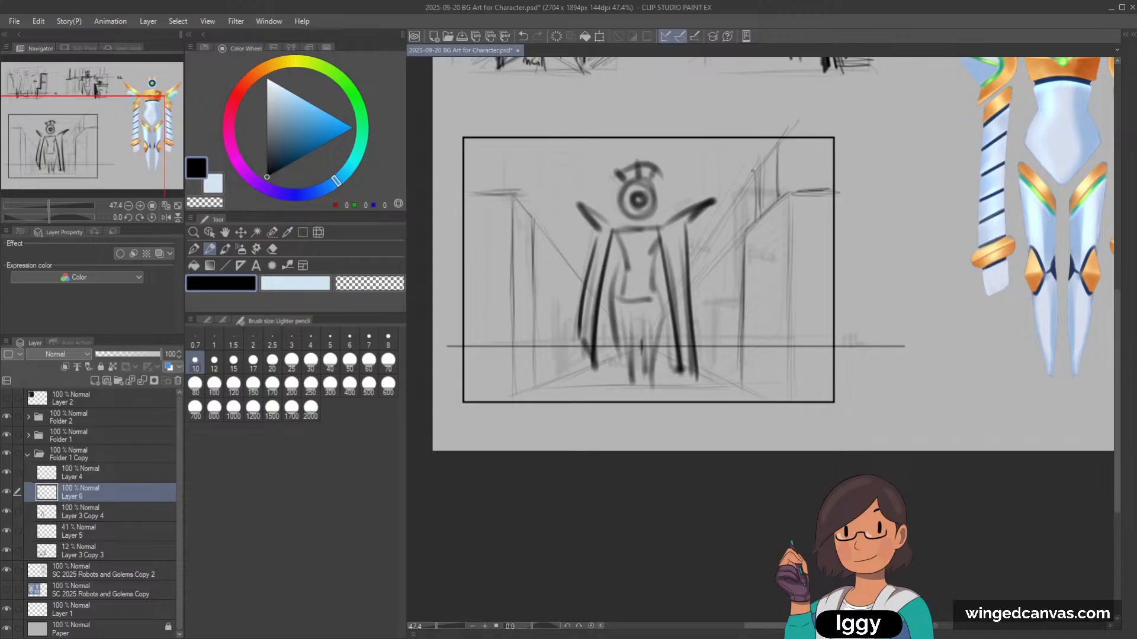
{"action": "mouse_move", "coordinate": [753, 217]}
{"action": "left_mouse_down"}
{"action": "mouse_move", "coordinate": [750, 176]}
{"action": "mouse_move", "coordinate": [752, 215]}
{"action": "mouse_move", "coordinate": [762, 169]}
{"action": "left_mouse_up"}
{"action": "key", "text": "ctrl+z"}
Step: Darken the right building's receding roofline from its near corner back to its far vertical edge
{"action": "key", "text": "c"}
{"action": "key", "text": "]"}
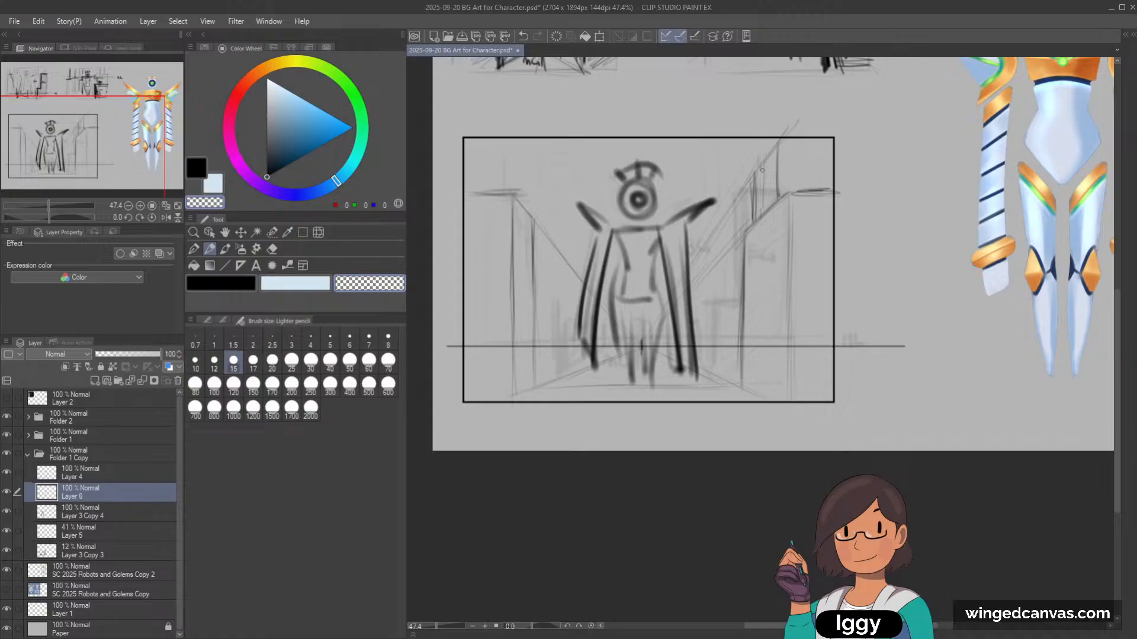
{"action": "key", "text": "c"}
{"action": "key", "text": "bracketleft"}
{"action": "left_click_drag", "start_coordinate": [745, 230], "coordinate": [783, 194]}
{"action": "key", "text": "ctrl+z"}
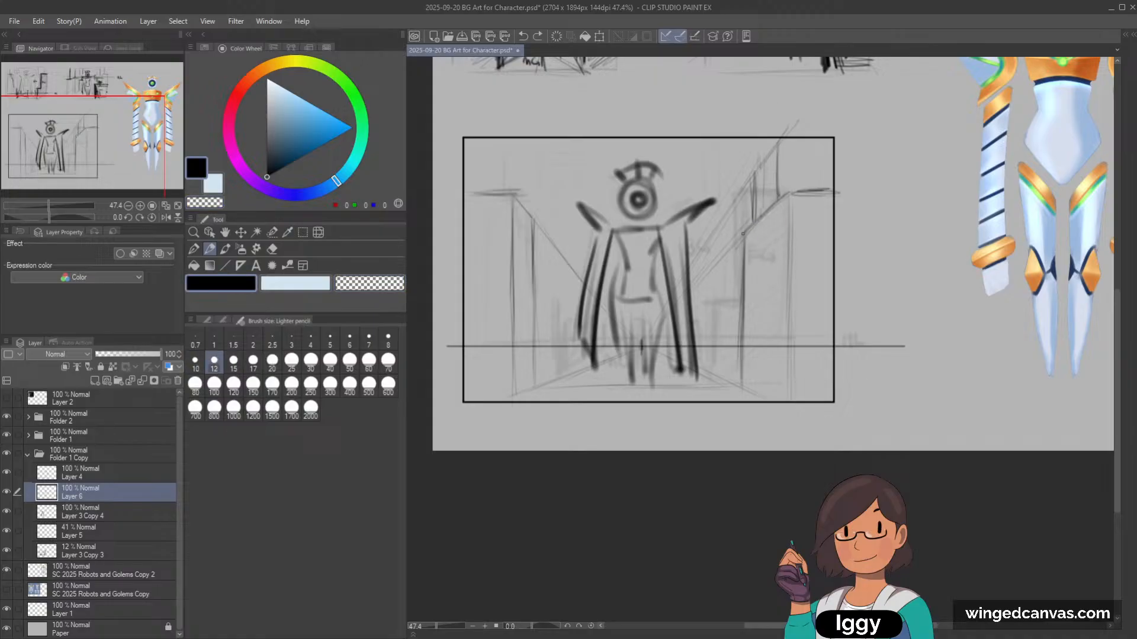
{"action": "mouse_move", "coordinate": [745, 232]}
{"action": "left_mouse_down"}
{"action": "mouse_move", "coordinate": [788, 192]}
{"action": "mouse_move", "coordinate": [744, 231]}
{"action": "mouse_move", "coordinate": [787, 194]}
{"action": "mouse_move", "coordinate": [758, 220]}
{"action": "left_mouse_up"}
Step: Sketch a small front-view diagram beside the frame showing a narrow block standing on a wider block
{"action": "left_click_drag", "start_coordinate": [879, 173], "coordinate": [903, 174]}
{"action": "mouse_move", "coordinate": [905, 170]}
{"action": "left_mouse_down"}
{"action": "mouse_move", "coordinate": [867, 172]}
{"action": "mouse_move", "coordinate": [870, 209]}
{"action": "left_mouse_up"}
{"action": "left_click_drag", "start_coordinate": [906, 172], "coordinate": [907, 208]}
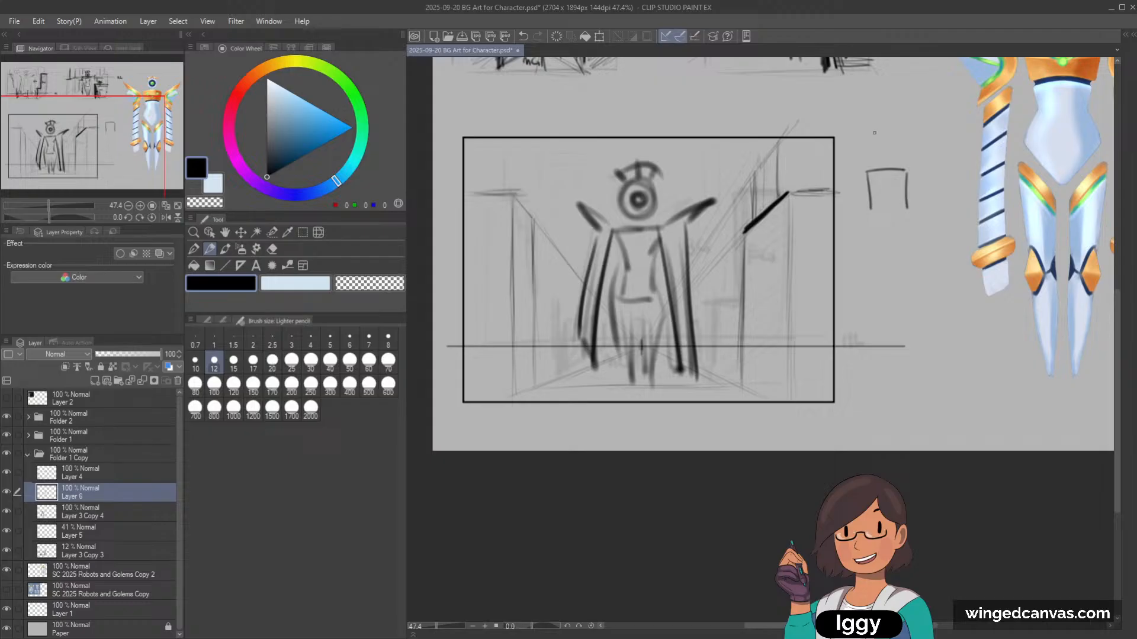
{"action": "left_click_drag", "start_coordinate": [875, 133], "coordinate": [876, 170]}
{"action": "left_click_drag", "start_coordinate": [897, 131], "coordinate": [897, 169]}
{"action": "left_click_drag", "start_coordinate": [895, 170], "coordinate": [909, 159]}
{"action": "key", "text": "ctrl+z"}
{"action": "key", "text": "c"}
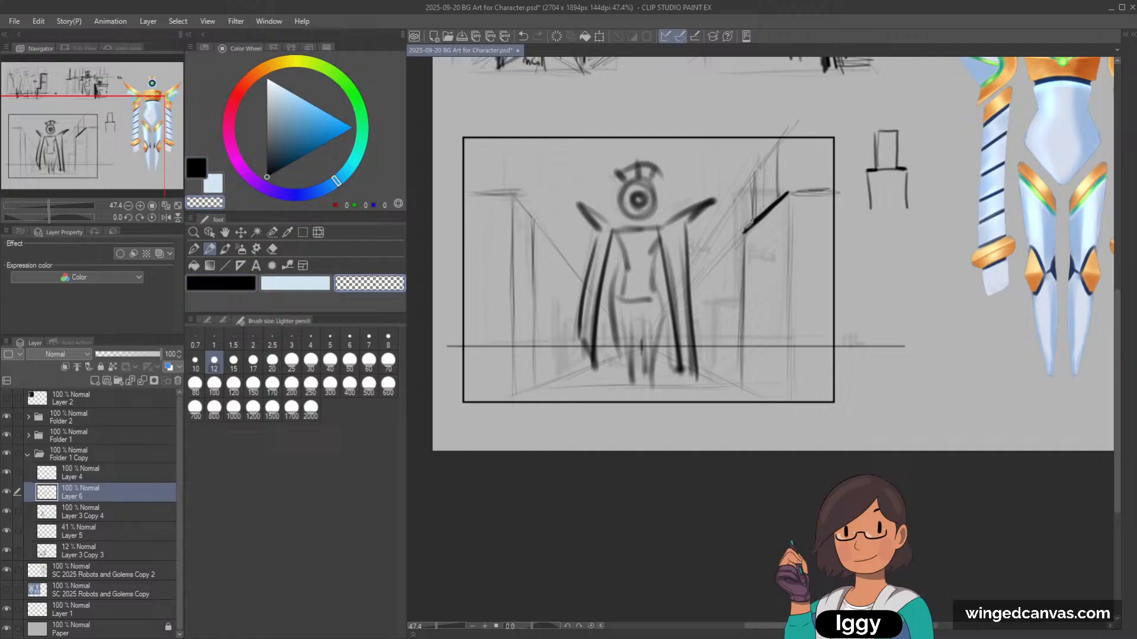
{"action": "key", "text": "c"}
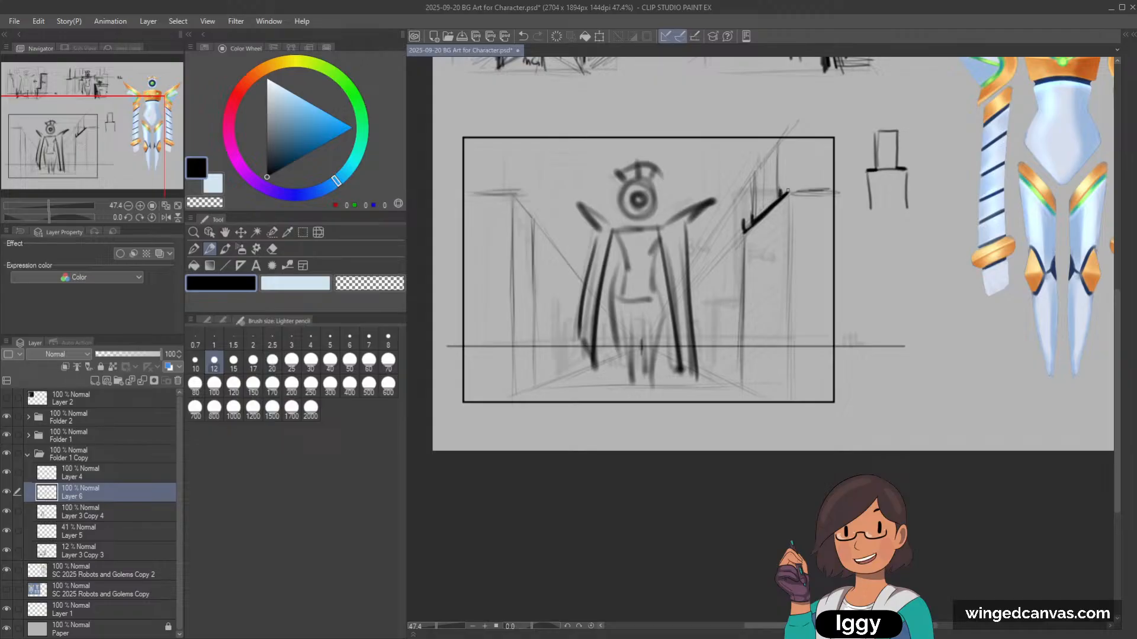
{"action": "left_click_drag", "start_coordinate": [788, 193], "coordinate": [789, 182]}
{"action": "key", "text": "ctrl+z"}
{"action": "key", "text": "ctrl+z"}
{"action": "key", "text": "ctrl+z"}
Step: Erase the rough vertical strokes above the right building's receding roofline with a size 30 eraser
{"action": "key", "text": "c"}
{"action": "key", "text": "bracketright"}
{"action": "key", "text": "bracketright"}
{"action": "key", "text": "bracketright"}
{"action": "key", "text": "bracketright"}
{"action": "key", "text": "bracketright"}
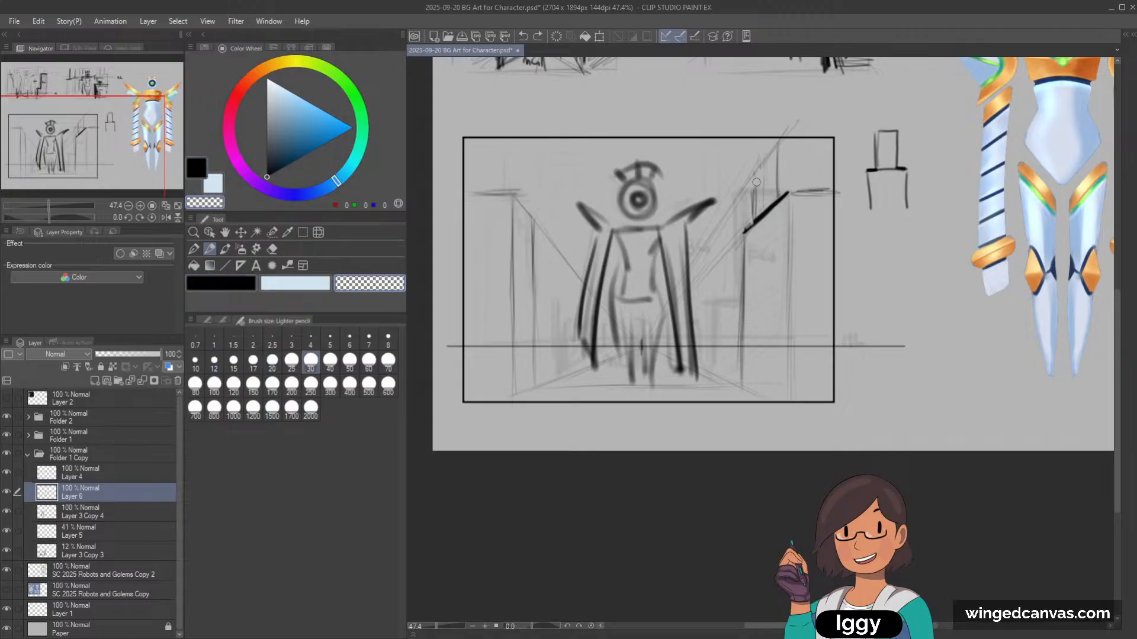
{"action": "mouse_move", "coordinate": [754, 211]}
{"action": "left_mouse_down"}
{"action": "mouse_move", "coordinate": [786, 186]}
{"action": "mouse_move", "coordinate": [752, 219]}
{"action": "mouse_move", "coordinate": [785, 189]}
{"action": "mouse_move", "coordinate": [784, 168]}
{"action": "mouse_move", "coordinate": [753, 214]}
{"action": "mouse_move", "coordinate": [787, 181]}
{"action": "mouse_move", "coordinate": [762, 231]}
{"action": "mouse_move", "coordinate": [794, 191]}
{"action": "left_mouse_up"}
Step: Redraw the upper block's two vertical edges on the right building and add its horizontal top edge to the frame
{"action": "key", "text": "c"}
{"action": "key", "text": "bracketleft"}
{"action": "mouse_move", "coordinate": [746, 234]}
{"action": "left_mouse_down"}
{"action": "mouse_move", "coordinate": [790, 192]}
{"action": "mouse_move", "coordinate": [751, 211]}
{"action": "mouse_move", "coordinate": [747, 232]}
{"action": "left_mouse_up"}
{"action": "key", "text": "bracketleft"}
{"action": "key", "text": "bracketleft"}
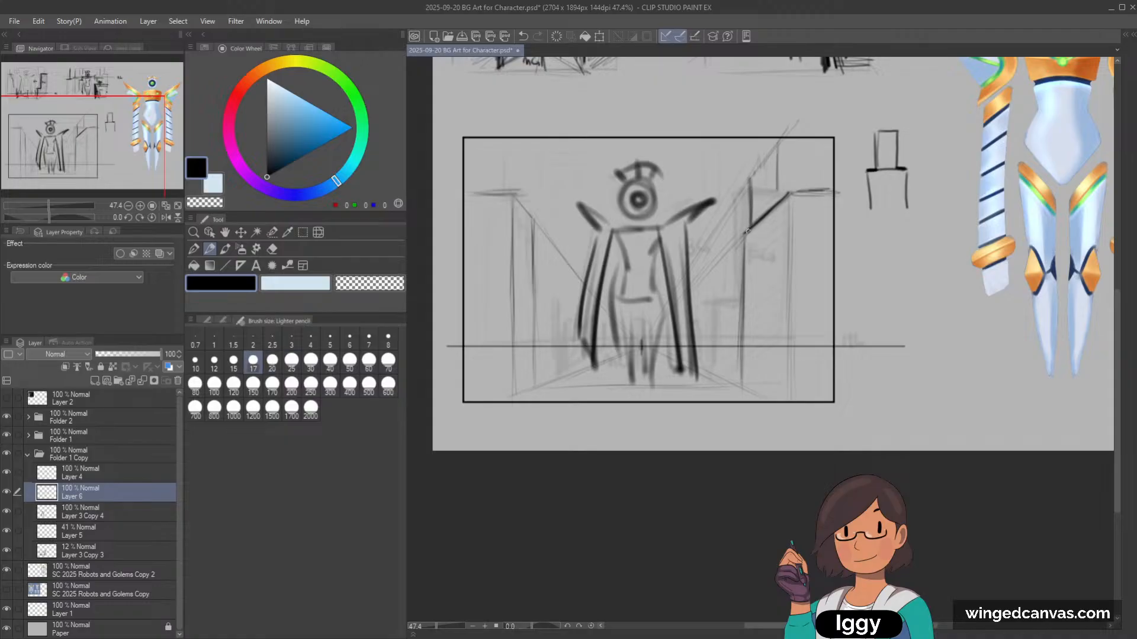
{"action": "key", "text": "bracketleft"}
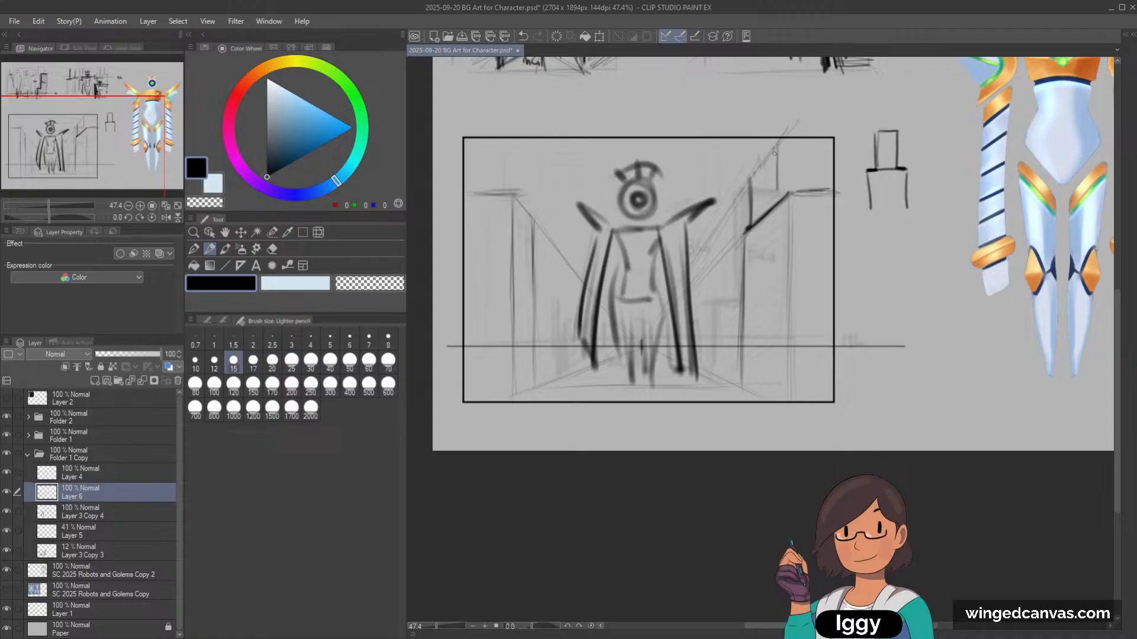
{"action": "key", "text": "ctrl+z"}
{"action": "mouse_move", "coordinate": [775, 155]}
{"action": "left_mouse_down"}
{"action": "mouse_move", "coordinate": [773, 197]}
{"action": "mouse_move", "coordinate": [789, 191]}
{"action": "left_mouse_up"}
{"action": "left_click_drag", "start_coordinate": [830, 145], "coordinate": [785, 146]}
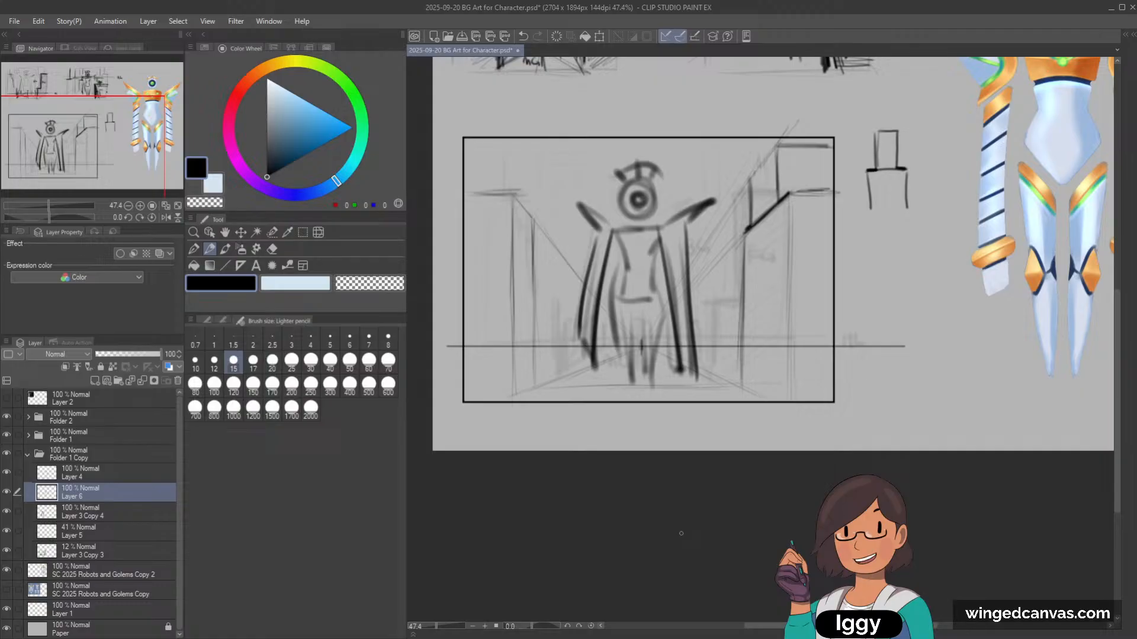
Step: Select the small block diagram beside the frame, delete it, and clear the selection
{"action": "scroll", "coordinate": [681, 527], "scroll_direction": "up", "scroll_amount": 2}
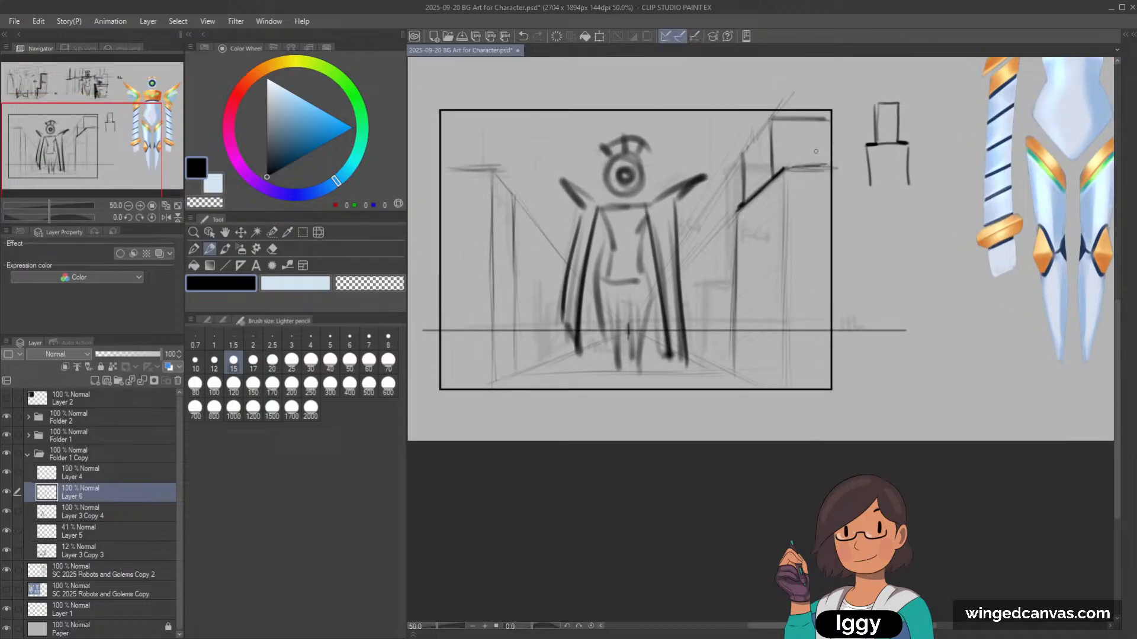
{"action": "key", "text": "c"}
{"action": "key", "text": "bracketright"}
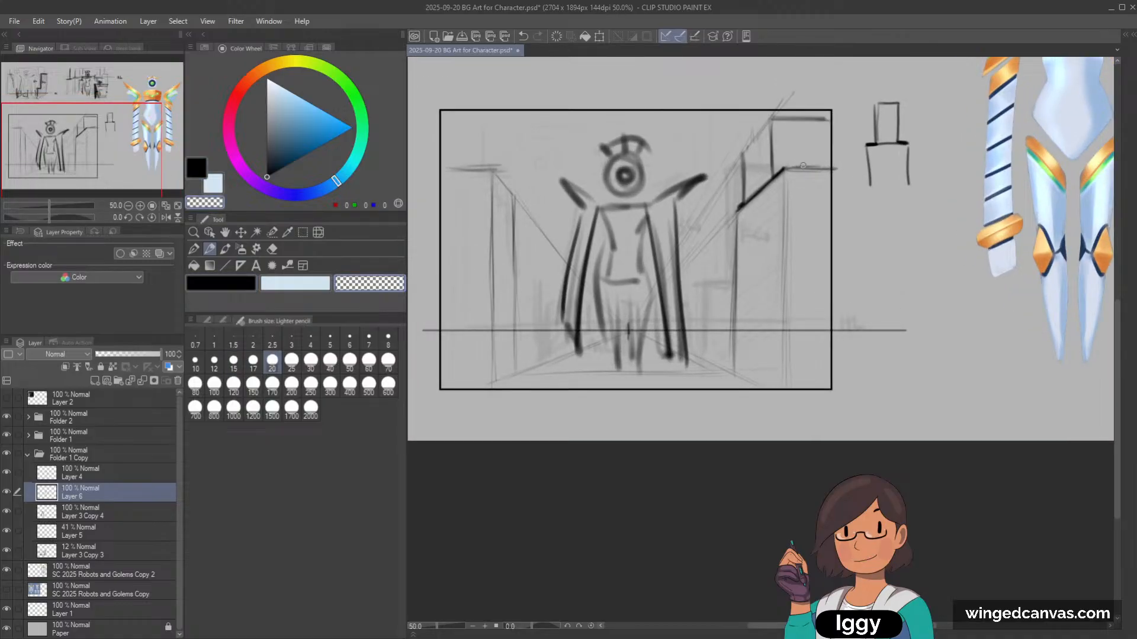
{"action": "left_click", "coordinate": [303, 232]}
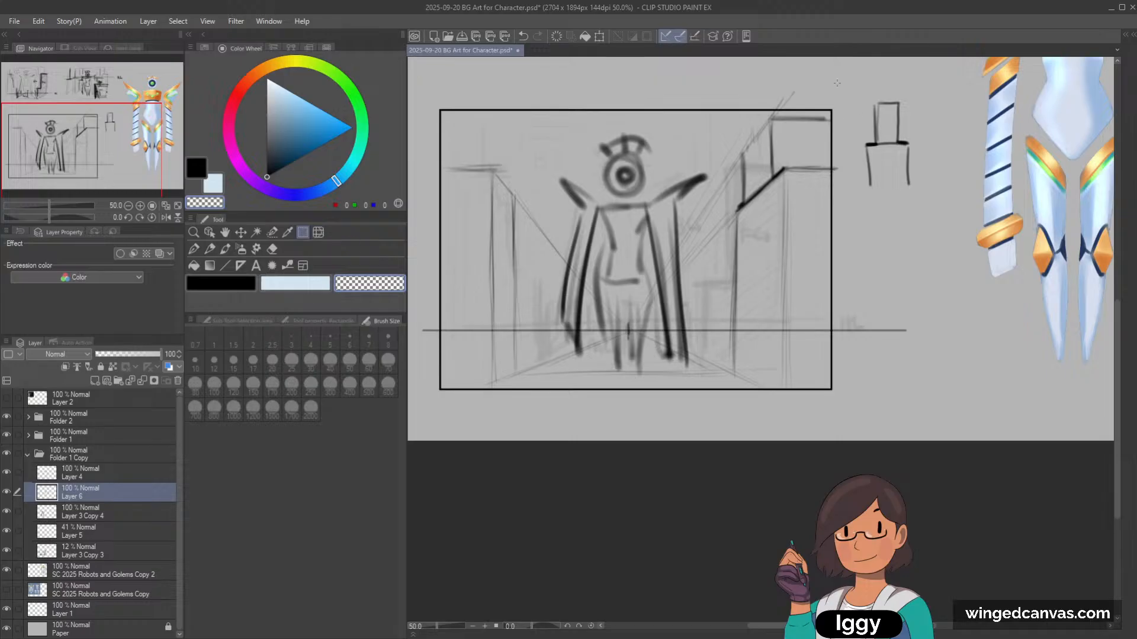
{"action": "left_click_drag", "start_coordinate": [839, 87], "coordinate": [920, 223]}
{"action": "key", "text": "Delete"}
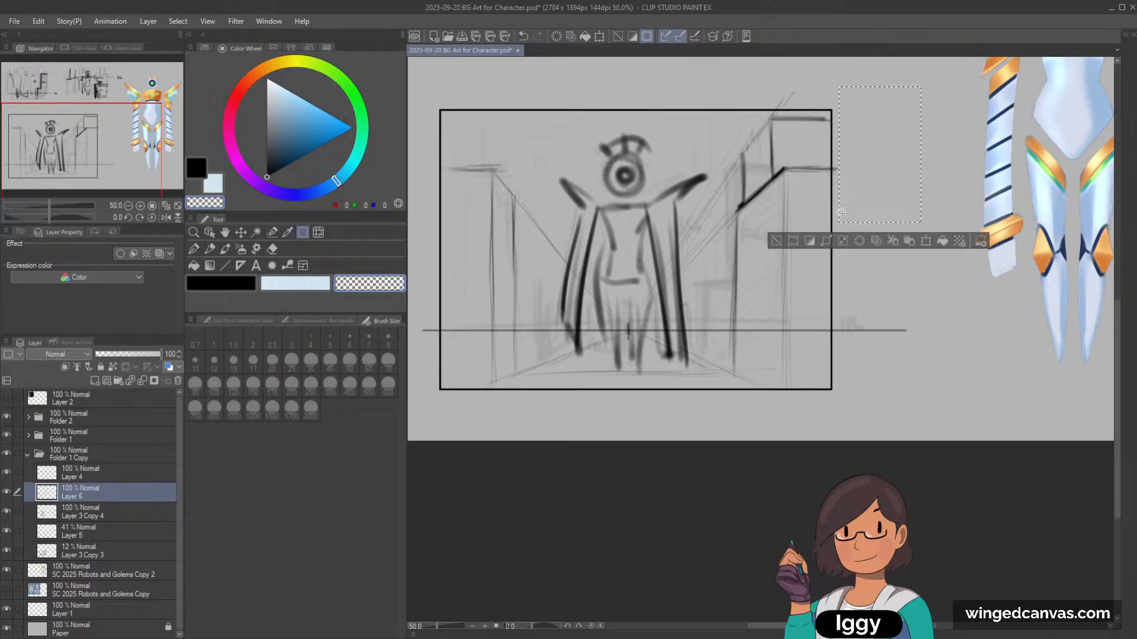
{"action": "left_click", "coordinate": [776, 240]}
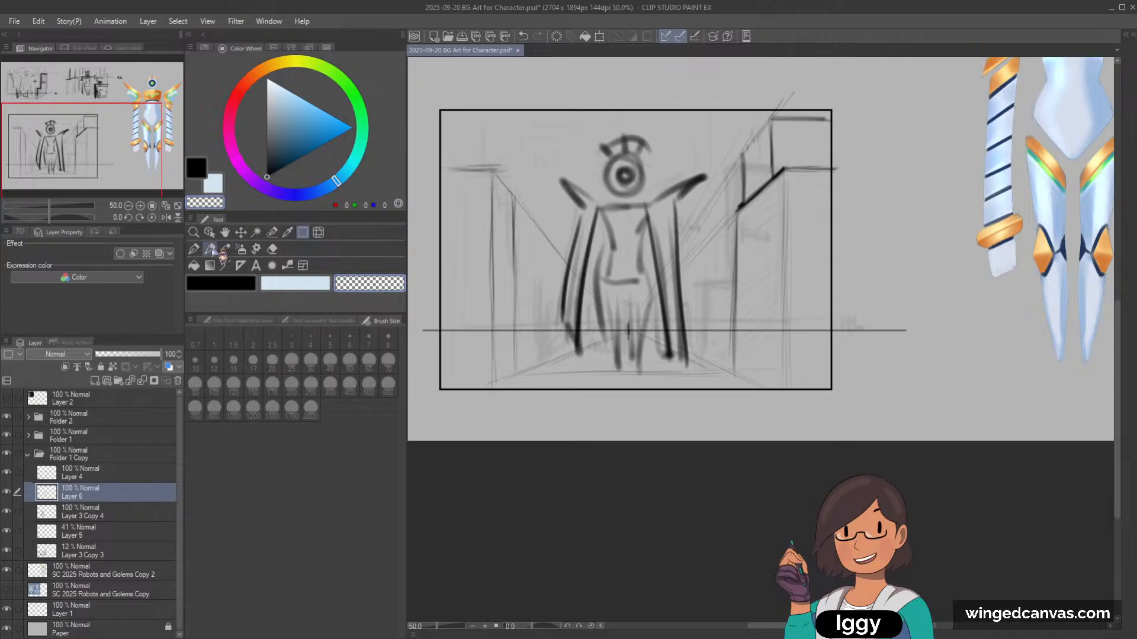
Step: Draw the receding top edge joining the two vertical edges of the right building's upper block
{"action": "left_click", "coordinate": [210, 249]}
{"action": "key", "text": "bracketleft"}
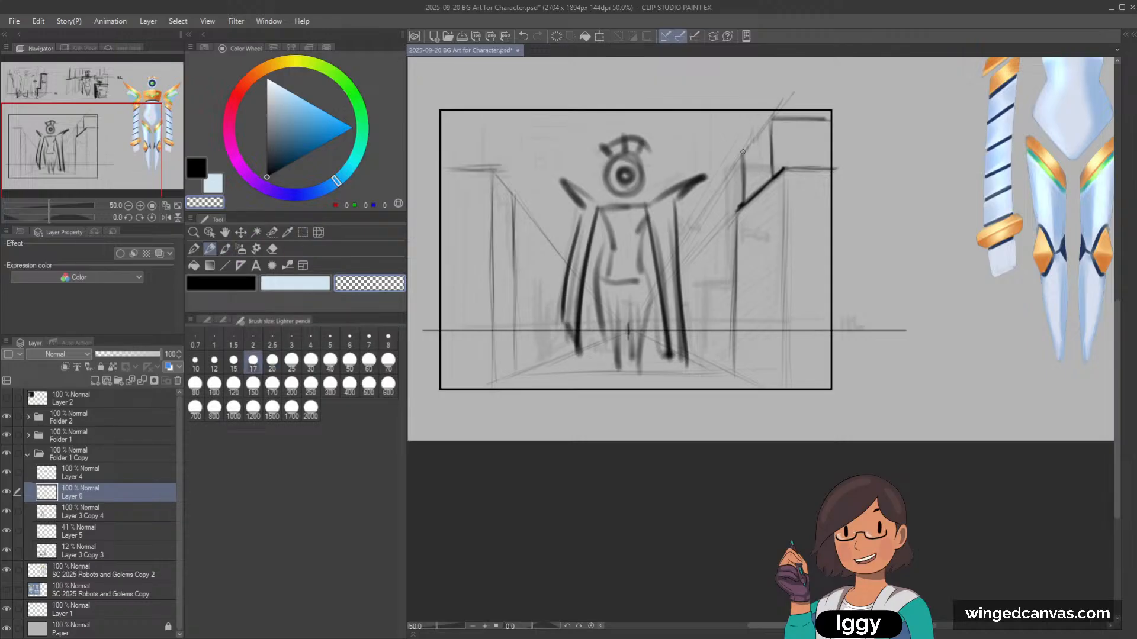
{"action": "key", "text": "c"}
{"action": "left_click_drag", "start_coordinate": [743, 153], "coordinate": [774, 117]}
Step: Erase the construction lines that overshoot the right building's upper block and the frame
{"action": "key", "text": "c"}
{"action": "key", "text": "bracketright"}
{"action": "key", "text": "bracketright"}
{"action": "key", "text": "bracketright"}
{"action": "key", "text": "bracketright"}
{"action": "key", "text": "bracketright"}
{"action": "key", "text": "bracketright"}
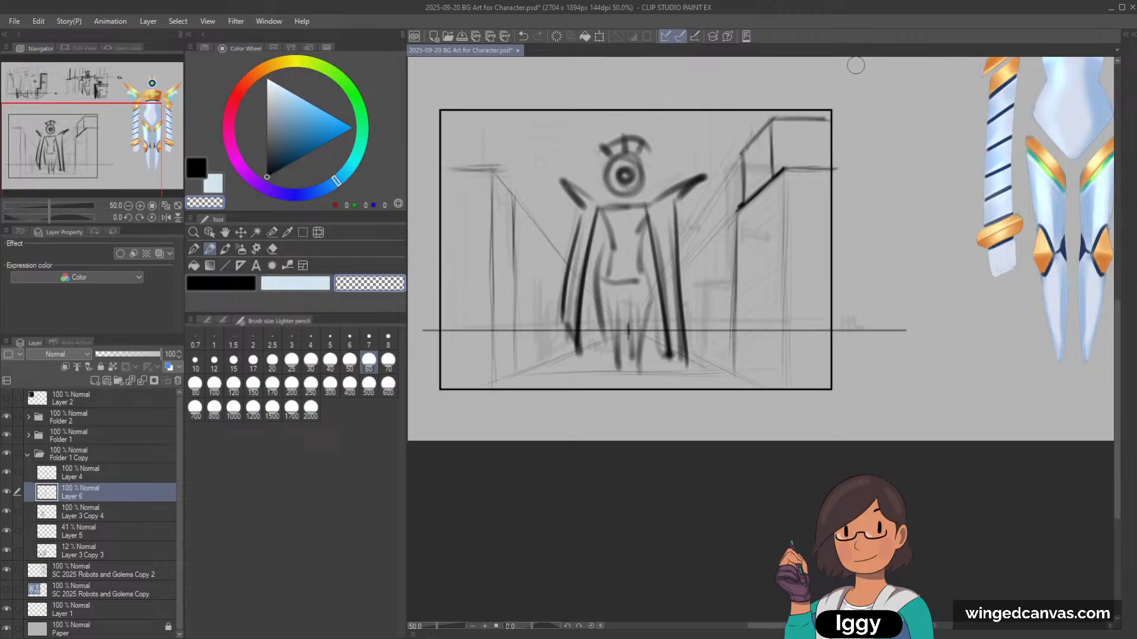
Step: Hide the perspective sketch on Layer 6 and add a new layer above it, with the pencil at size 10
{"action": "scroll", "coordinate": [855, 65], "scroll_direction": "down", "scroll_amount": 1}
{"action": "scroll", "coordinate": [812, 143], "scroll_direction": "up", "scroll_amount": 2}
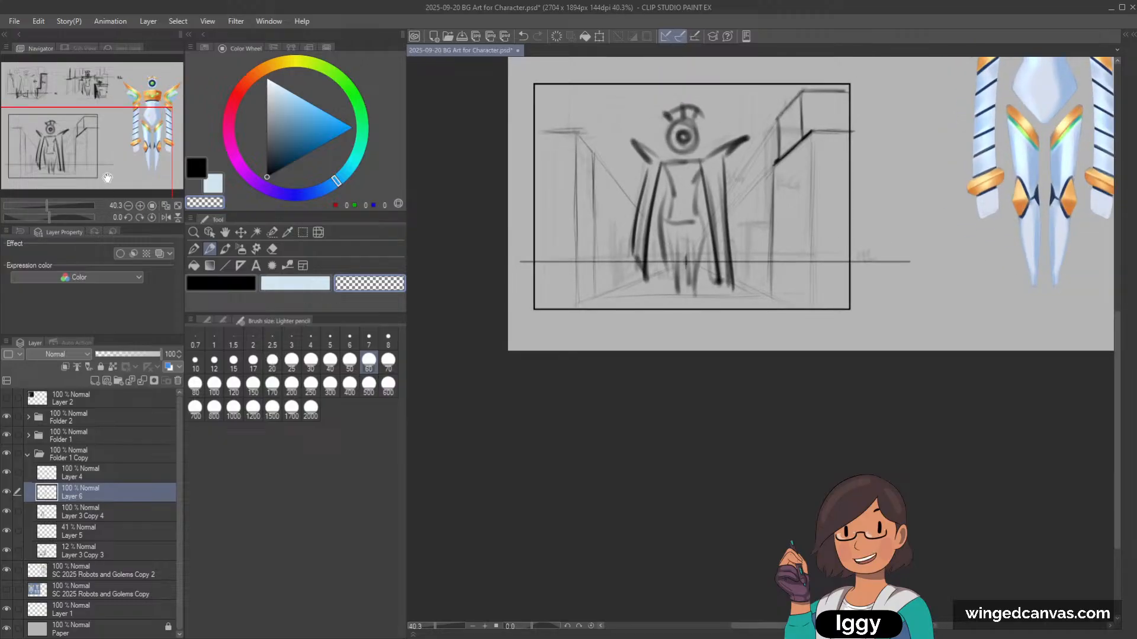
{"action": "scroll", "coordinate": [641, 284], "scroll_direction": "up", "scroll_amount": 1}
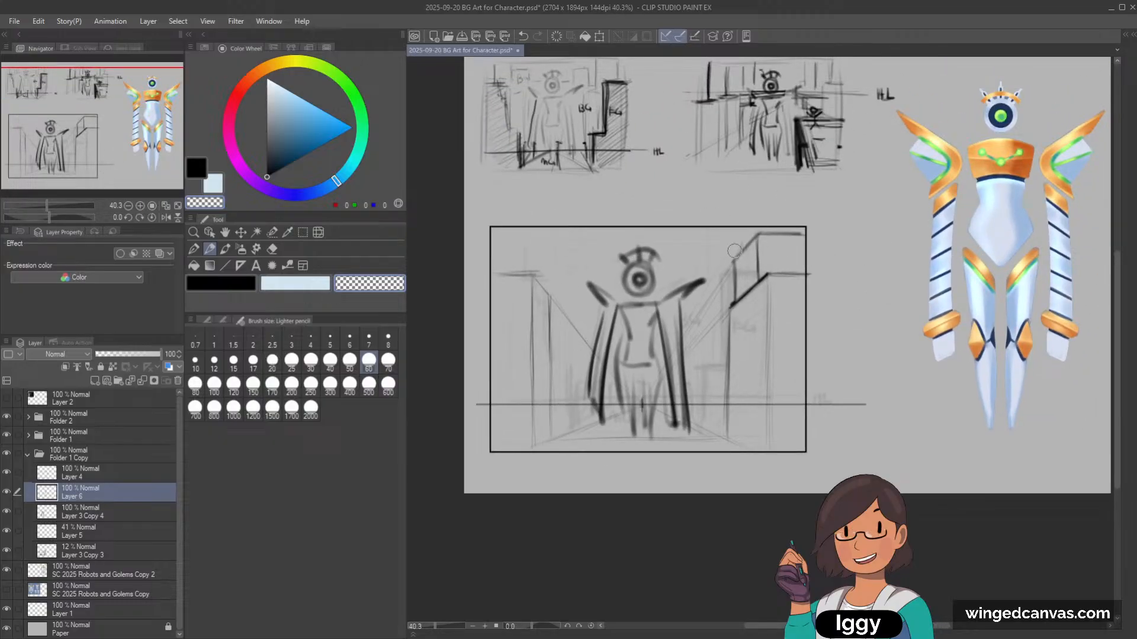
{"action": "scroll", "coordinate": [740, 252], "scroll_direction": "down", "scroll_amount": 1}
{"action": "scroll", "coordinate": [734, 447], "scroll_direction": "up", "scroll_amount": 1}
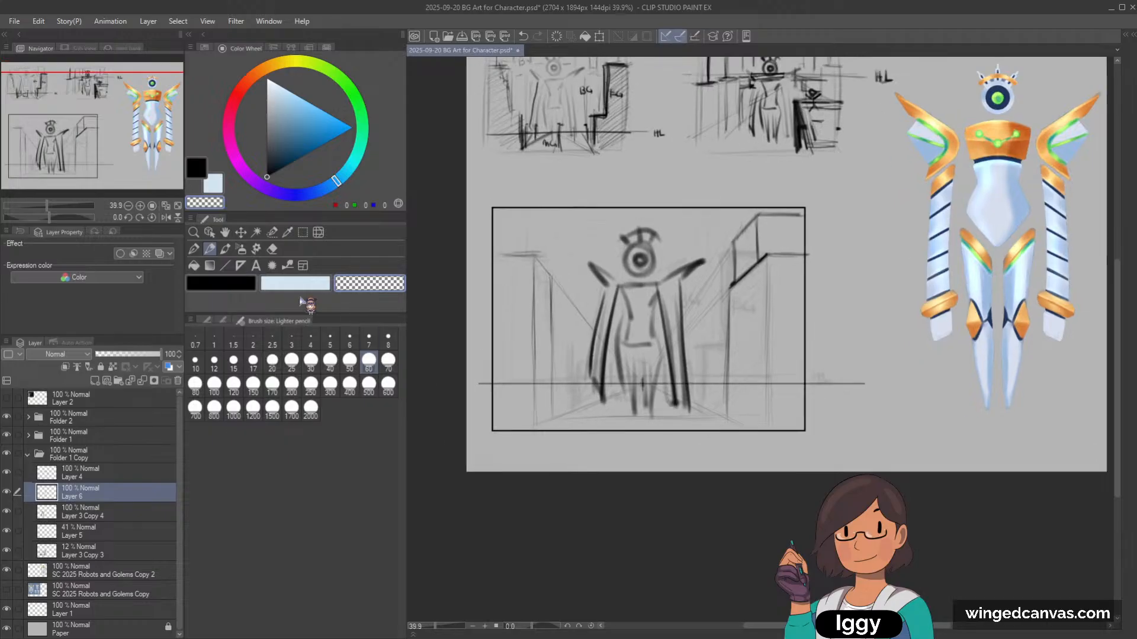
{"action": "left_click", "coordinate": [7, 492]}
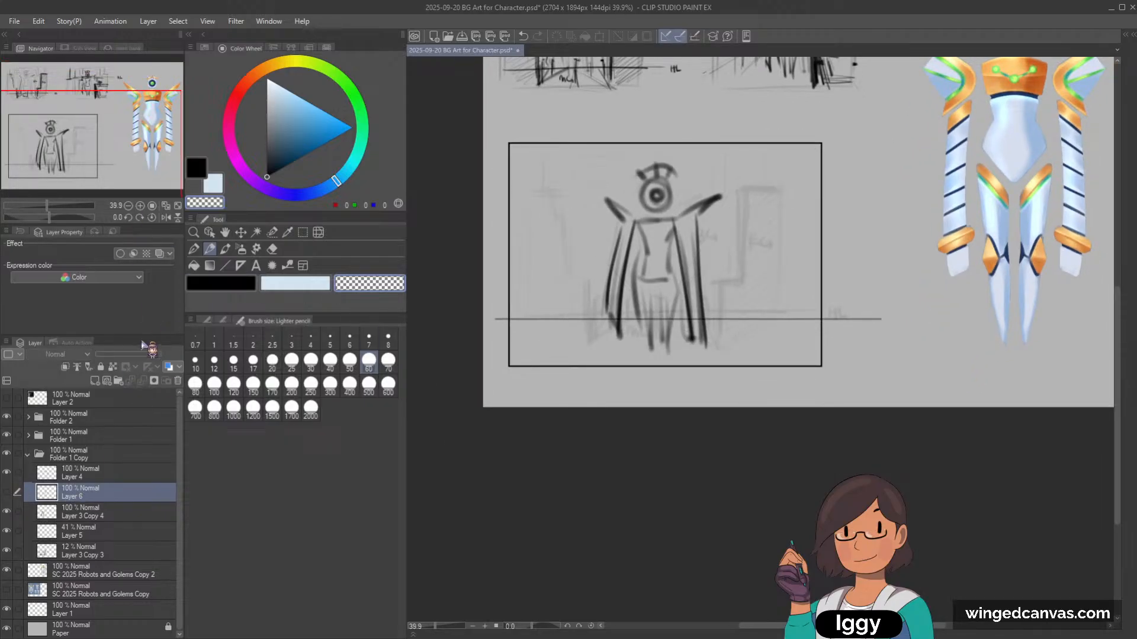
{"action": "left_click", "coordinate": [95, 381]}
{"action": "scroll", "coordinate": [753, 252], "scroll_direction": "up", "scroll_amount": 2}
{"action": "key", "text": "bracketleft"}
{"action": "key", "text": "bracketleft"}
{"action": "key", "text": "bracketleft"}
{"action": "key", "text": "bracketleft"}
{"action": "key", "text": "bracketleft"}
{"action": "key", "text": "bracketleft"}
{"action": "key", "text": "bracketleft"}
{"action": "key", "text": "bracketleft"}
{"action": "key", "text": "bracketleft"}
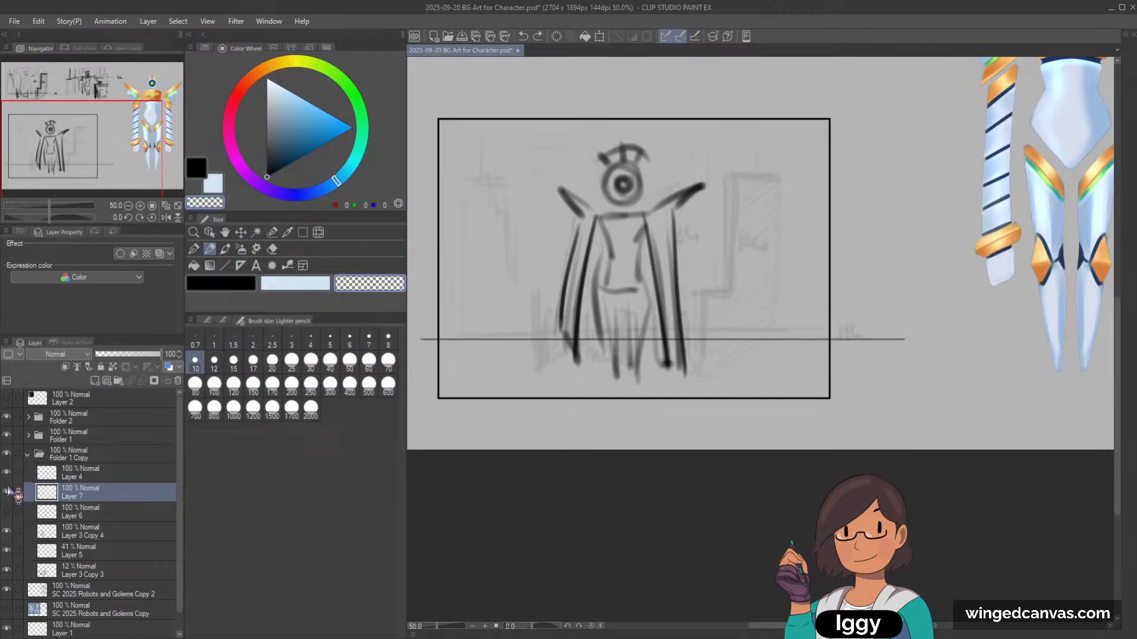
{"action": "left_click", "coordinate": [239, 285]}
{"action": "mouse_move", "coordinate": [748, 249]}
{"action": "left_mouse_down"}
{"action": "mouse_move", "coordinate": [750, 223]}
{"action": "mouse_move", "coordinate": [780, 246]}
{"action": "left_mouse_up"}
{"action": "mouse_move", "coordinate": [583, 367]}
{"action": "left_mouse_down"}
{"action": "mouse_move", "coordinate": [606, 366]}
{"action": "mouse_move", "coordinate": [616, 390]}
{"action": "left_mouse_up"}
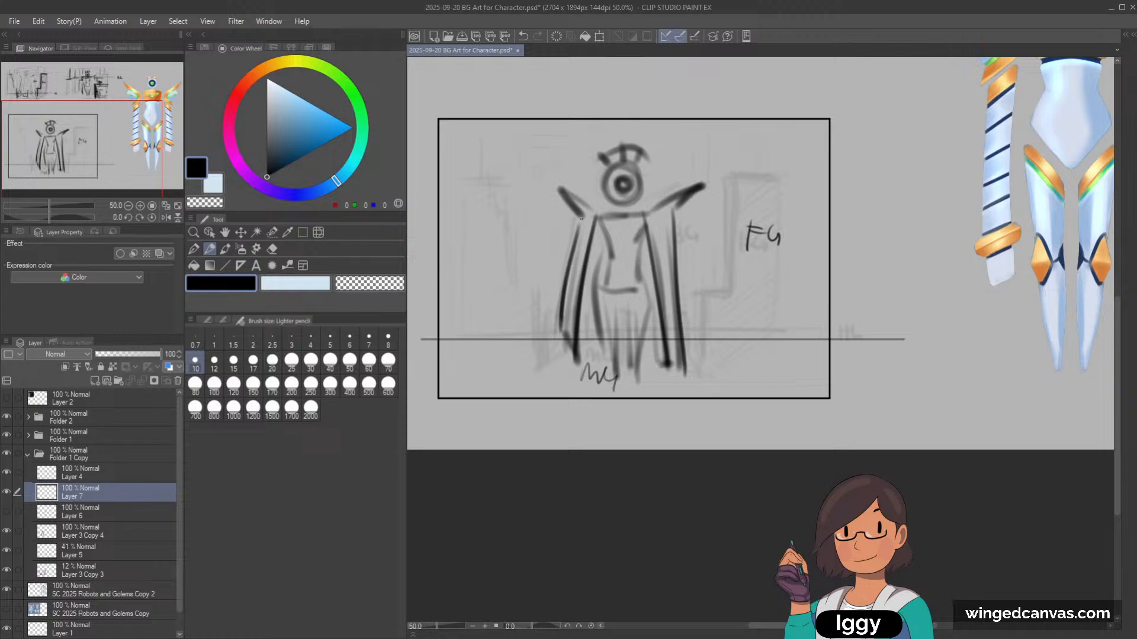
{"action": "left_click_drag", "start_coordinate": [533, 177], "coordinate": [540, 197]}
{"action": "key", "text": "ctrl+z"}
{"action": "key", "text": "ctrl+z"}
{"action": "key", "text": "ctrl+z"}
{"action": "key", "text": "ctrl+z"}
{"action": "key", "text": "ctrl+z"}
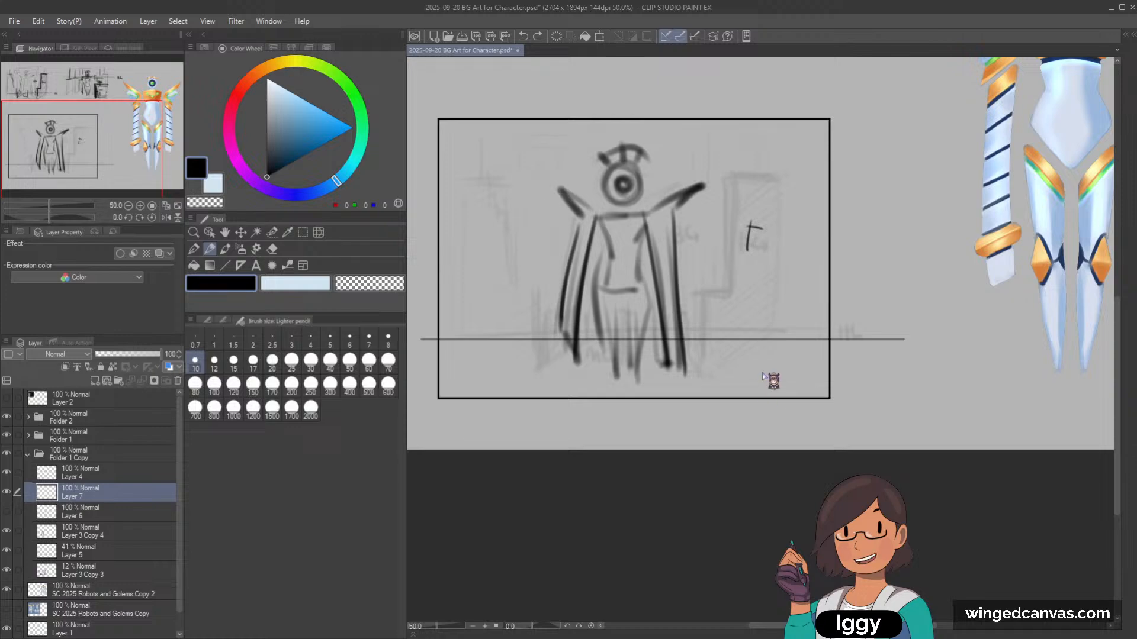
{"action": "key", "text": "bracketright"}
{"action": "key", "text": "bracketright"}
{"action": "key", "text": "ctrl+z"}
Step: Draw flat stepped silhouettes of the foreground buildings on both sides of the robot with the size 20 pencil
{"action": "key", "text": "bracketright"}
{"action": "key", "text": "bracketright"}
{"action": "mouse_move", "coordinate": [446, 176]}
{"action": "left_mouse_down"}
{"action": "mouse_move", "coordinate": [484, 178]}
{"action": "mouse_move", "coordinate": [507, 201]}
{"action": "mouse_move", "coordinate": [505, 270]}
{"action": "mouse_move", "coordinate": [448, 169]}
{"action": "mouse_move", "coordinate": [509, 184]}
{"action": "mouse_move", "coordinate": [512, 277]}
{"action": "mouse_move", "coordinate": [534, 277]}
{"action": "mouse_move", "coordinate": [543, 380]}
{"action": "left_mouse_up"}
{"action": "key", "text": "ctrl+z"}
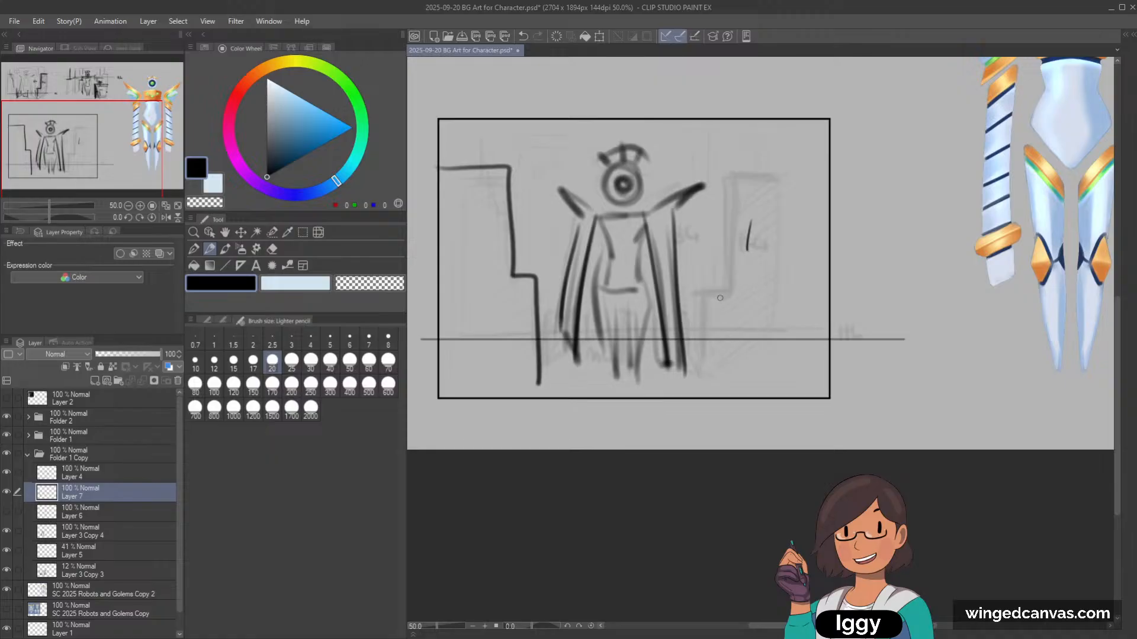
{"action": "key", "text": "ctrl+z"}
{"action": "mouse_move", "coordinate": [441, 161]}
{"action": "left_mouse_down"}
{"action": "mouse_move", "coordinate": [458, 163]}
{"action": "mouse_move", "coordinate": [506, 249]}
{"action": "mouse_move", "coordinate": [522, 395]}
{"action": "left_mouse_up"}
{"action": "mouse_move", "coordinate": [721, 289]}
{"action": "left_mouse_down"}
{"action": "mouse_move", "coordinate": [713, 378]}
{"action": "mouse_move", "coordinate": [717, 304]}
{"action": "mouse_move", "coordinate": [752, 274]}
{"action": "mouse_move", "coordinate": [760, 174]}
{"action": "mouse_move", "coordinate": [841, 173]}
{"action": "left_mouse_up"}
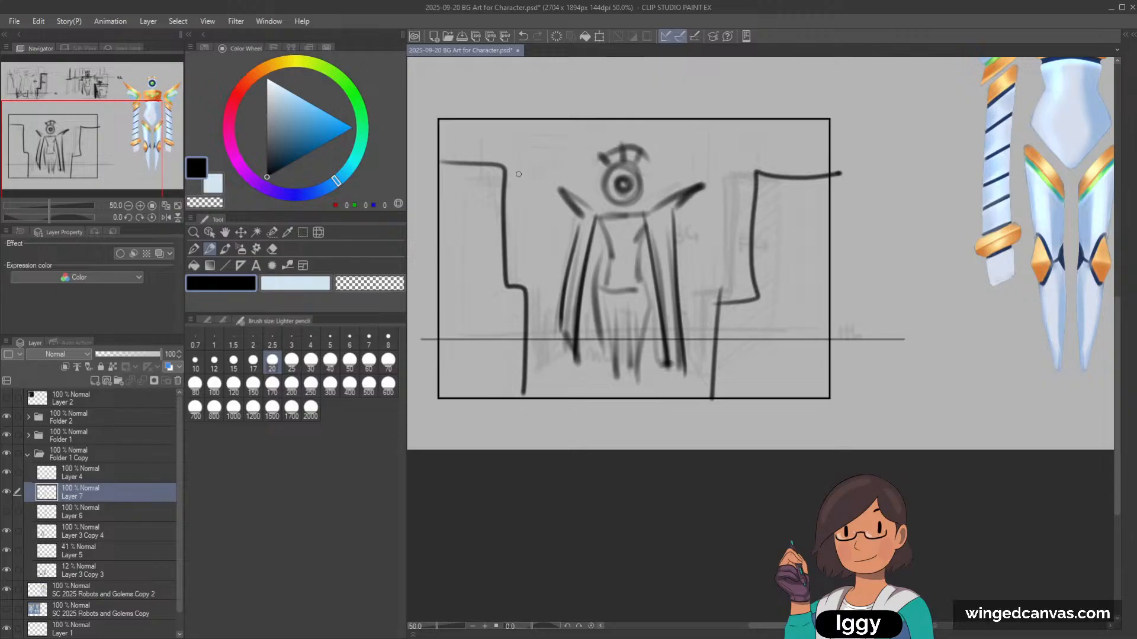
Step: Add flat outlines of a second row of buildings behind both silhouettes, with short rooflines closer to the robot
{"action": "mouse_move", "coordinate": [510, 178]}
{"action": "left_mouse_down"}
{"action": "mouse_move", "coordinate": [541, 231]}
{"action": "mouse_move", "coordinate": [536, 362]}
{"action": "left_mouse_up"}
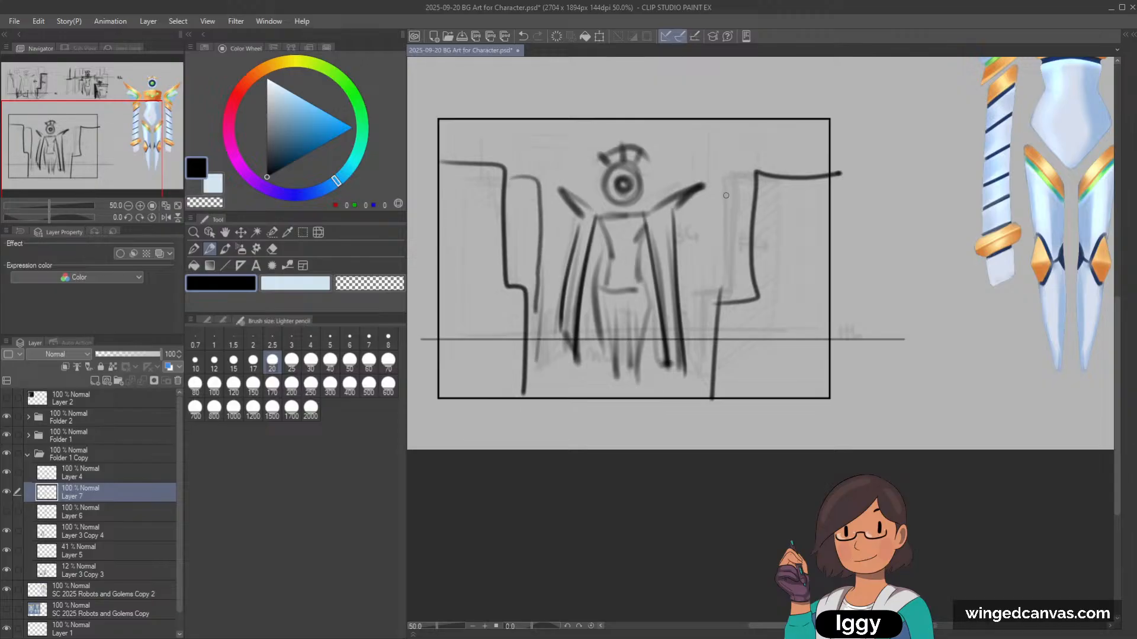
{"action": "left_click_drag", "start_coordinate": [720, 180], "coordinate": [715, 300]}
{"action": "mouse_move", "coordinate": [479, 155]}
{"action": "left_mouse_down"}
{"action": "mouse_move", "coordinate": [479, 127]}
{"action": "mouse_move", "coordinate": [545, 129]}
{"action": "mouse_move", "coordinate": [567, 179]}
{"action": "left_mouse_up"}
{"action": "key", "text": "ctrl+z"}
{"action": "left_click_drag", "start_coordinate": [690, 238], "coordinate": [703, 236]}
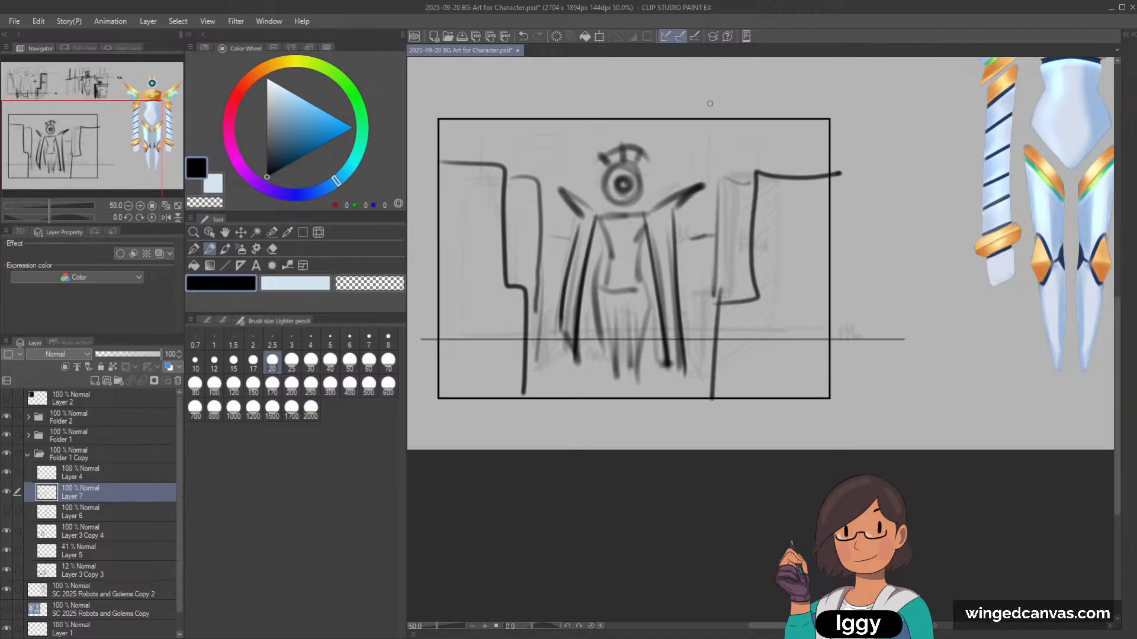
Step: Draw low flat block outlines at ground level on both sides of the robot's legs
{"action": "left_click_drag", "start_coordinate": [540, 327], "coordinate": [540, 386]}
{"action": "key", "text": "ctrl+z"}
{"action": "mouse_move", "coordinate": [551, 320]}
{"action": "left_mouse_down"}
{"action": "mouse_move", "coordinate": [541, 382]}
{"action": "mouse_move", "coordinate": [552, 319]}
{"action": "left_mouse_up"}
{"action": "mouse_move", "coordinate": [702, 321]}
{"action": "left_mouse_down"}
{"action": "mouse_move", "coordinate": [700, 370]}
{"action": "mouse_move", "coordinate": [694, 320]}
{"action": "left_mouse_up"}
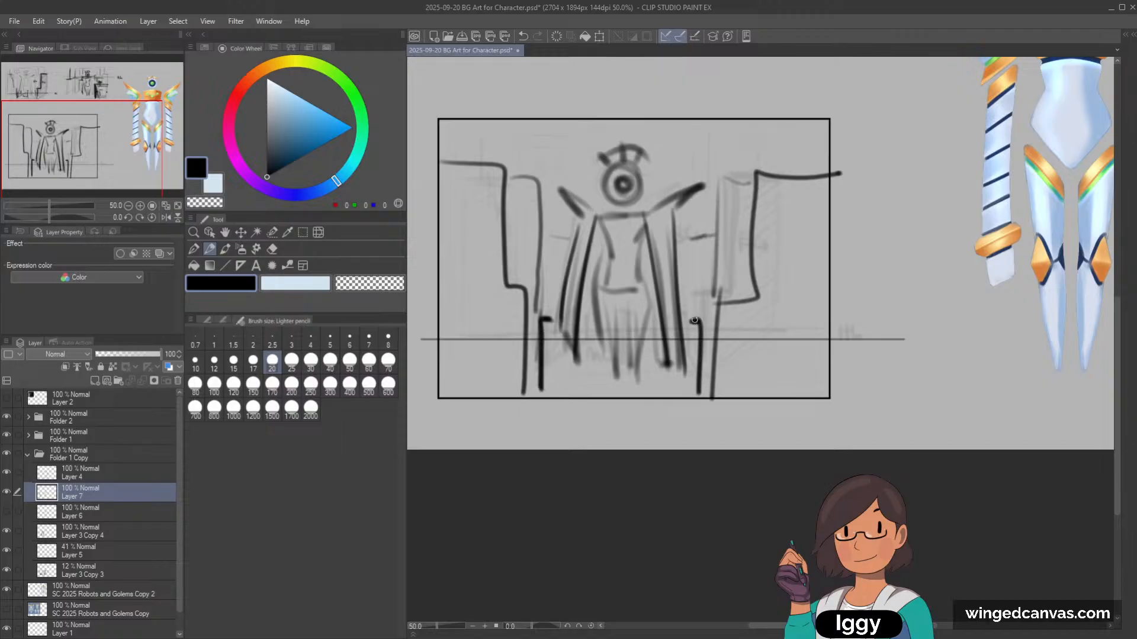
Step: Delete the flat silhouette trial on Layer 7 and show the perspective sketch on Layer 6 again
{"action": "mouse_move", "coordinate": [622, 324]}
{"action": "left_mouse_down"}
{"action": "mouse_move", "coordinate": [620, 388]}
{"action": "mouse_move", "coordinate": [624, 326]}
{"action": "left_mouse_up"}
{"action": "key", "text": "ctrl+z"}
{"action": "key", "text": "ctrl+z"}
{"action": "key", "text": "ctrl+z"}
{"action": "key", "text": "ctrl+y"}
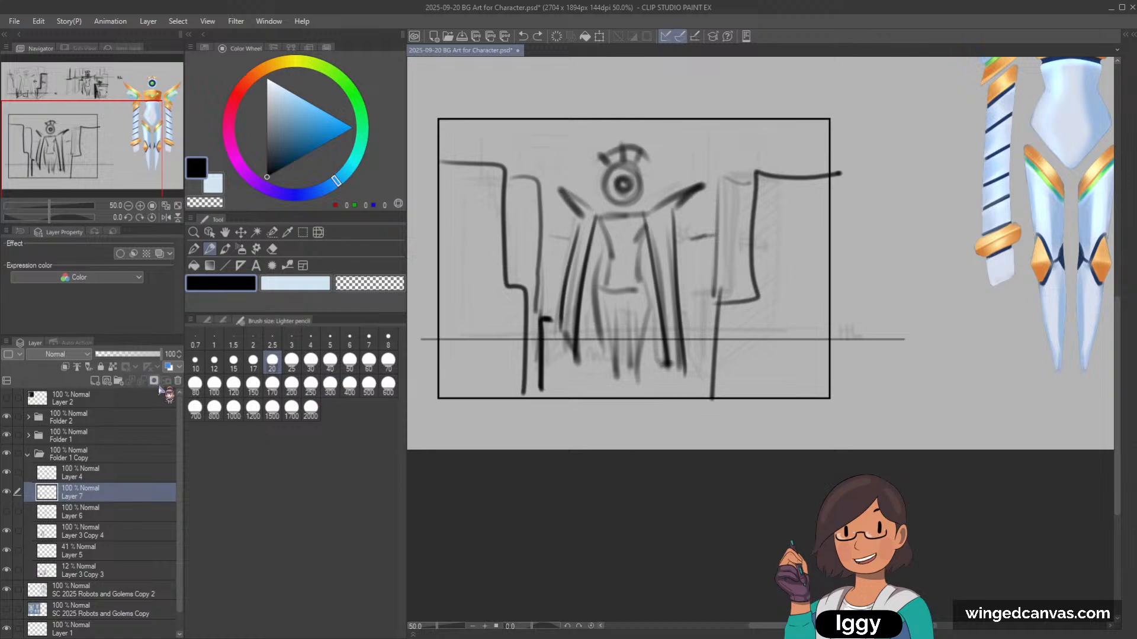
{"action": "left_click", "coordinate": [177, 381]}
{"action": "left_click", "coordinate": [7, 492]}
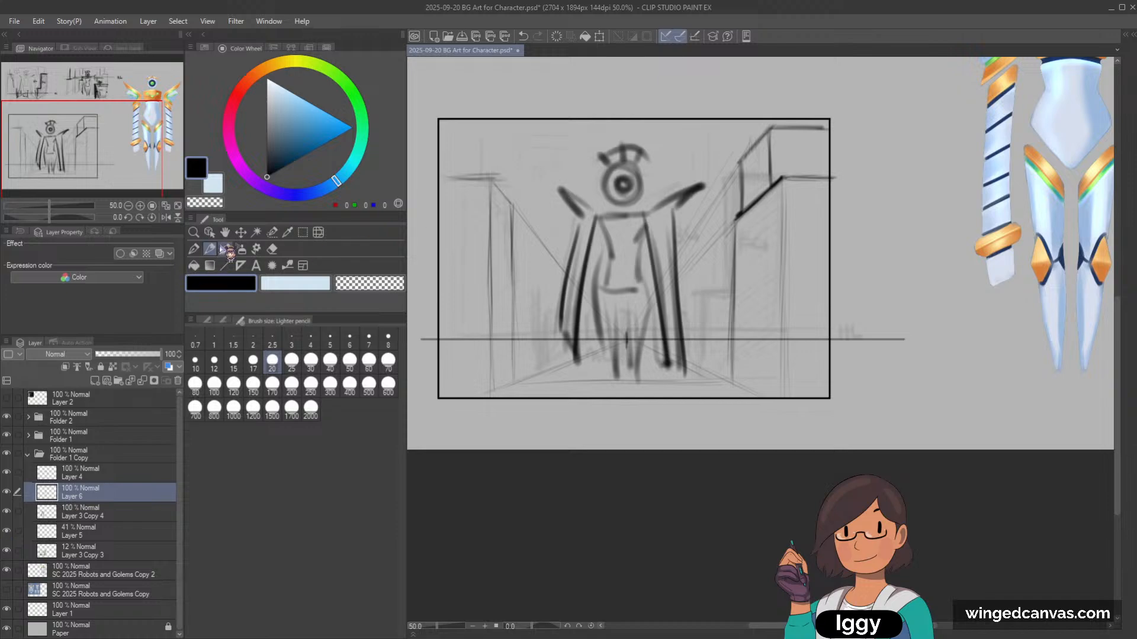
{"action": "left_click_drag", "start_coordinate": [507, 134], "coordinate": [506, 192]}
{"action": "key", "text": "bracketleft"}
{"action": "left_click_drag", "start_coordinate": [511, 134], "coordinate": [510, 200]}
{"action": "left_click_drag", "start_coordinate": [495, 123], "coordinate": [495, 189]}
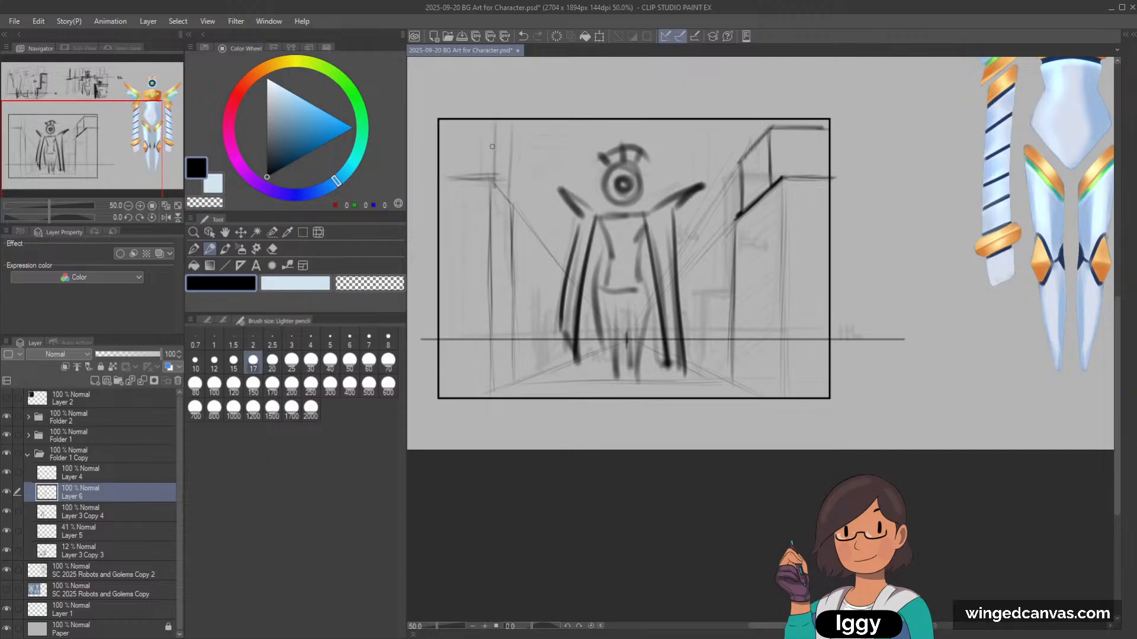
{"action": "key", "text": "ctrl+z"}
{"action": "key", "text": "ctrl+z"}
Step: Draw an upper block on the left building with vertical edges and a top edge receding toward the vanishing point
{"action": "left_click_drag", "start_coordinate": [472, 130], "coordinate": [471, 181]}
{"action": "left_click_drag", "start_coordinate": [468, 122], "coordinate": [467, 166]}
{"action": "key", "text": "ctrl+z"}
{"action": "left_click_drag", "start_coordinate": [602, 313], "coordinate": [594, 291]}
{"action": "left_click_drag", "start_coordinate": [472, 115], "coordinate": [490, 145]}
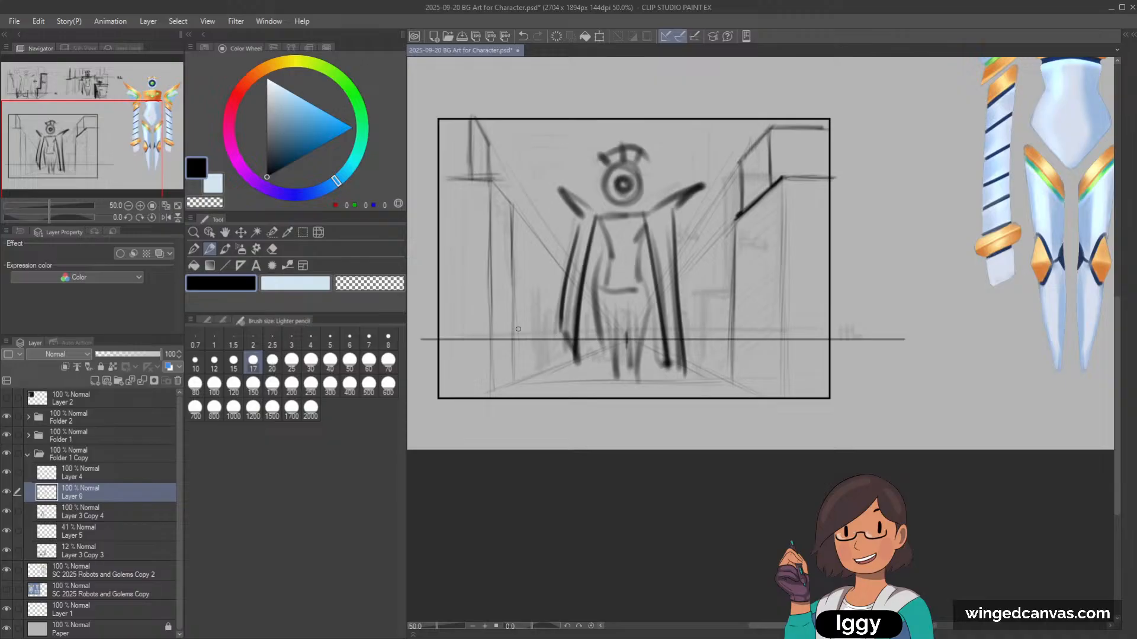
Step: Draw vertical edges for the left building beneath its upper block, running down toward the ground
{"action": "mouse_move", "coordinate": [511, 285]}
{"action": "left_mouse_down"}
{"action": "mouse_move", "coordinate": [512, 337]}
{"action": "mouse_move", "coordinate": [490, 378]}
{"action": "left_mouse_up"}
{"action": "left_click_drag", "start_coordinate": [487, 281], "coordinate": [488, 378]}
{"action": "left_click_drag", "start_coordinate": [480, 254], "coordinate": [480, 379]}
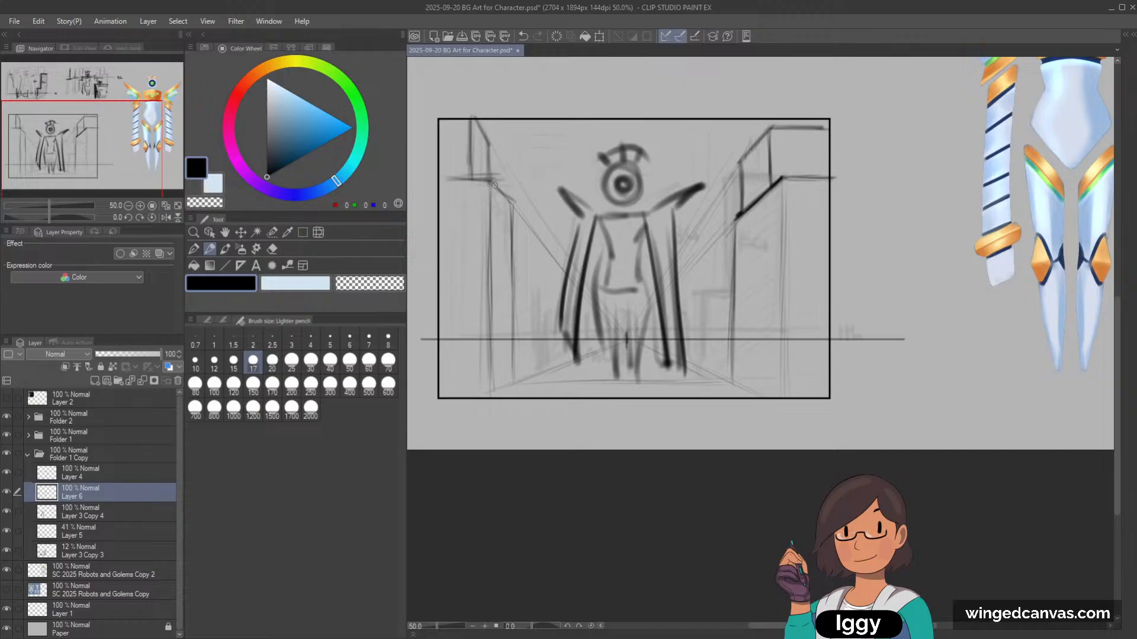
Step: Clean up stray marks around the left building's upper block and reinforce the block's lower edge at brush size 20
{"action": "key", "text": "c"}
{"action": "key", "text": "bracketright"}
{"action": "key", "text": "bracketright"}
{"action": "key", "text": "bracketright"}
{"action": "key", "text": "bracketright"}
{"action": "key", "text": "bracketright"}
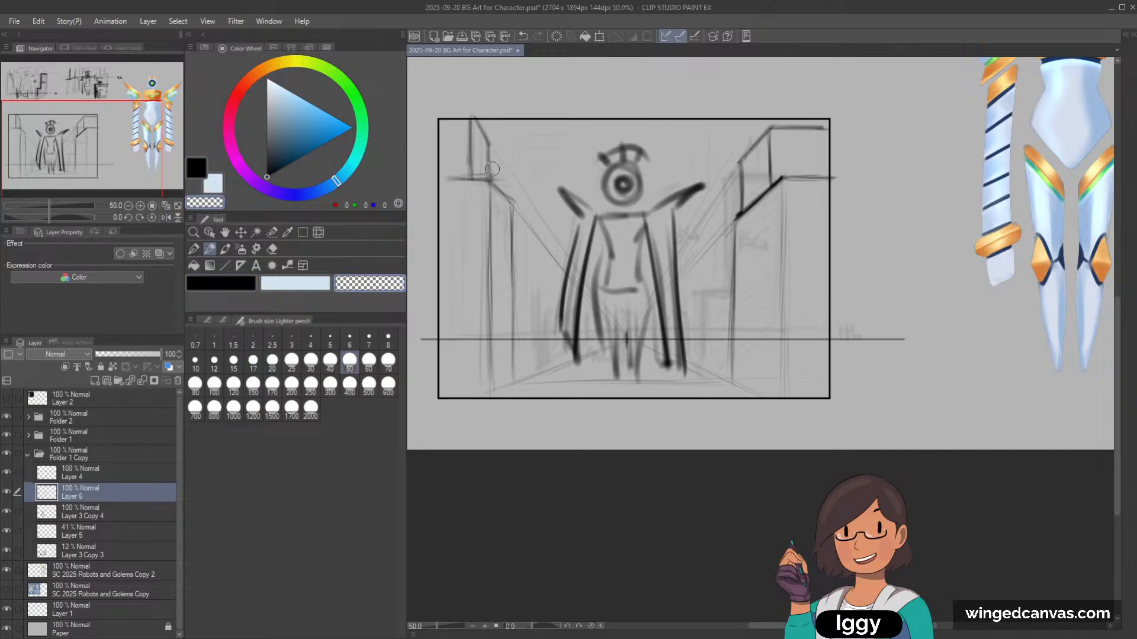
{"action": "key", "text": "bracketright"}
{"action": "key", "text": "bracketright"}
{"action": "key", "text": "bracketleft"}
{"action": "key", "text": "bracketleft"}
{"action": "key", "text": "bracketleft"}
{"action": "key", "text": "bracketleft"}
{"action": "key", "text": "bracketleft"}
{"action": "key", "text": "bracketleft"}
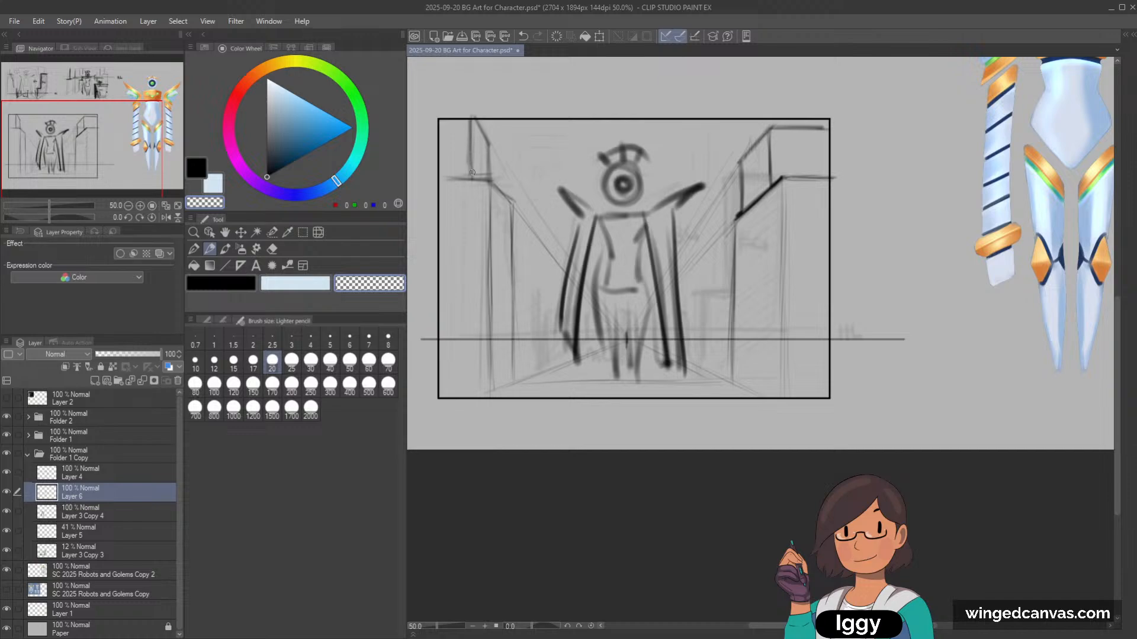
{"action": "key", "text": "c"}
{"action": "mouse_move", "coordinate": [474, 171]}
{"action": "left_mouse_down"}
{"action": "mouse_move", "coordinate": [474, 132]}
{"action": "mouse_move", "coordinate": [469, 183]}
{"action": "left_mouse_up"}
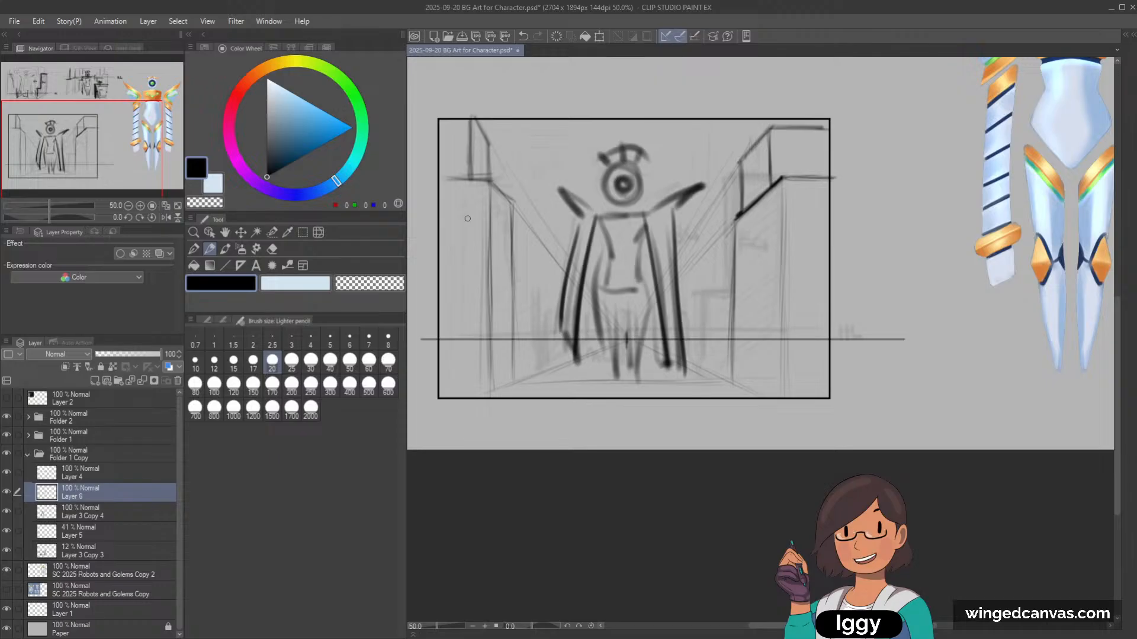
Step: Draw the left building's ground edge receding toward the vanishing point and a vertical edge for the buildings farther back
{"action": "mouse_move", "coordinate": [494, 179]}
{"action": "left_mouse_down"}
{"action": "mouse_move", "coordinate": [447, 184]}
{"action": "mouse_move", "coordinate": [492, 177]}
{"action": "mouse_move", "coordinate": [461, 180]}
{"action": "mouse_move", "coordinate": [500, 183]}
{"action": "mouse_move", "coordinate": [514, 204]}
{"action": "mouse_move", "coordinate": [517, 373]}
{"action": "left_mouse_up"}
{"action": "key", "text": "ctrl+z"}
{"action": "mouse_move", "coordinate": [498, 227]}
{"action": "left_mouse_down"}
{"action": "mouse_move", "coordinate": [491, 391]}
{"action": "mouse_move", "coordinate": [574, 361]}
{"action": "mouse_move", "coordinate": [481, 396]}
{"action": "left_mouse_up"}
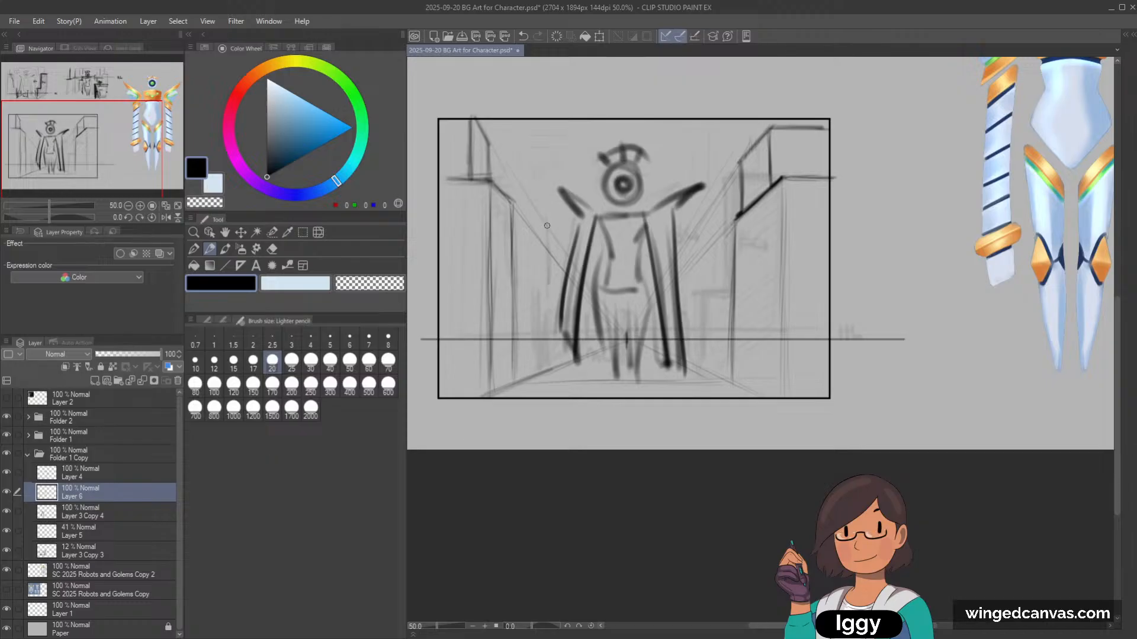
{"action": "left_click_drag", "start_coordinate": [552, 358], "coordinate": [547, 252]}
Step: Draw a second block behind the left building with a flat front roofline, a receding top edge, a vertical corner and a short base
{"action": "left_click_drag", "start_coordinate": [531, 227], "coordinate": [530, 334]}
{"action": "key", "text": "ctrl+z"}
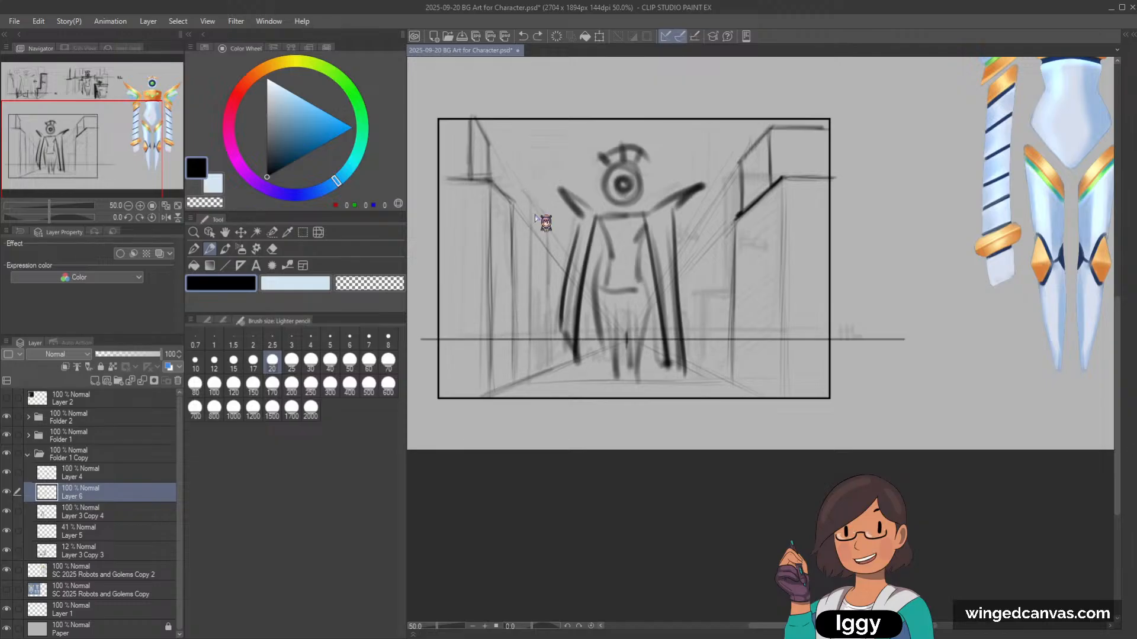
{"action": "left_click_drag", "start_coordinate": [531, 201], "coordinate": [532, 373]}
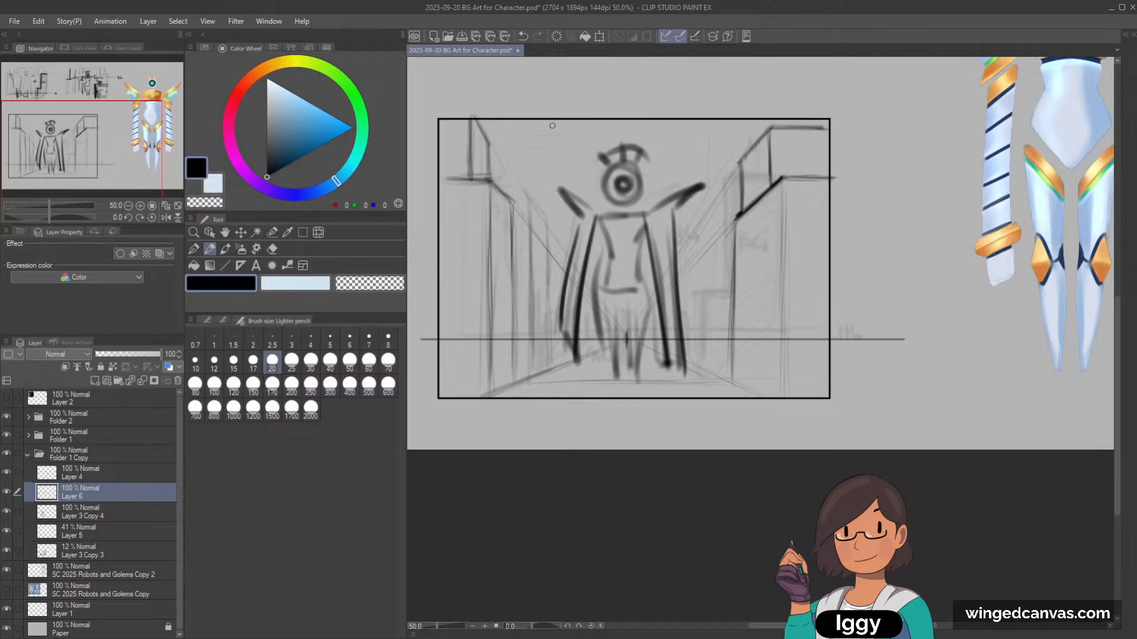
{"action": "key", "text": "ctrl+z"}
{"action": "left_click_drag", "start_coordinate": [512, 202], "coordinate": [511, 367]}
{"action": "mouse_move", "coordinate": [525, 156]}
{"action": "left_mouse_down"}
{"action": "mouse_move", "coordinate": [548, 191]}
{"action": "mouse_move", "coordinate": [545, 278]}
{"action": "left_mouse_up"}
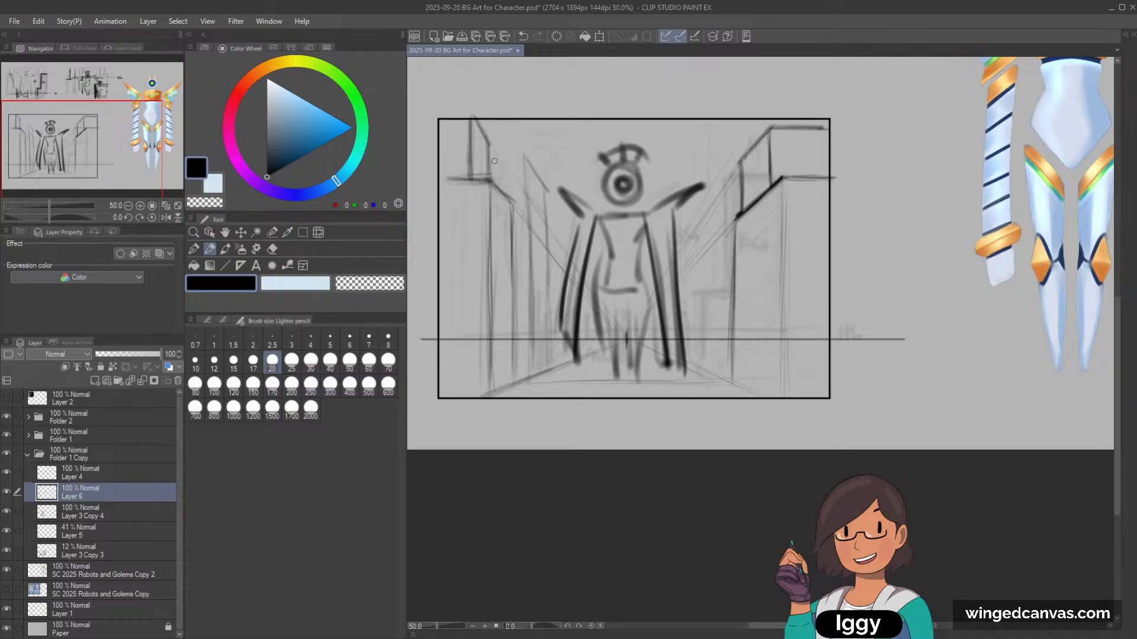
{"action": "left_click_drag", "start_coordinate": [491, 160], "coordinate": [524, 156]}
{"action": "key", "text": "ctrl+z"}
{"action": "mouse_move", "coordinate": [514, 377]}
{"action": "left_mouse_down"}
{"action": "mouse_move", "coordinate": [530, 375]}
{"action": "mouse_move", "coordinate": [519, 379]}
{"action": "left_mouse_up"}
Step: Erase the construction lines running through the second block on the left side
{"action": "key", "text": "c"}
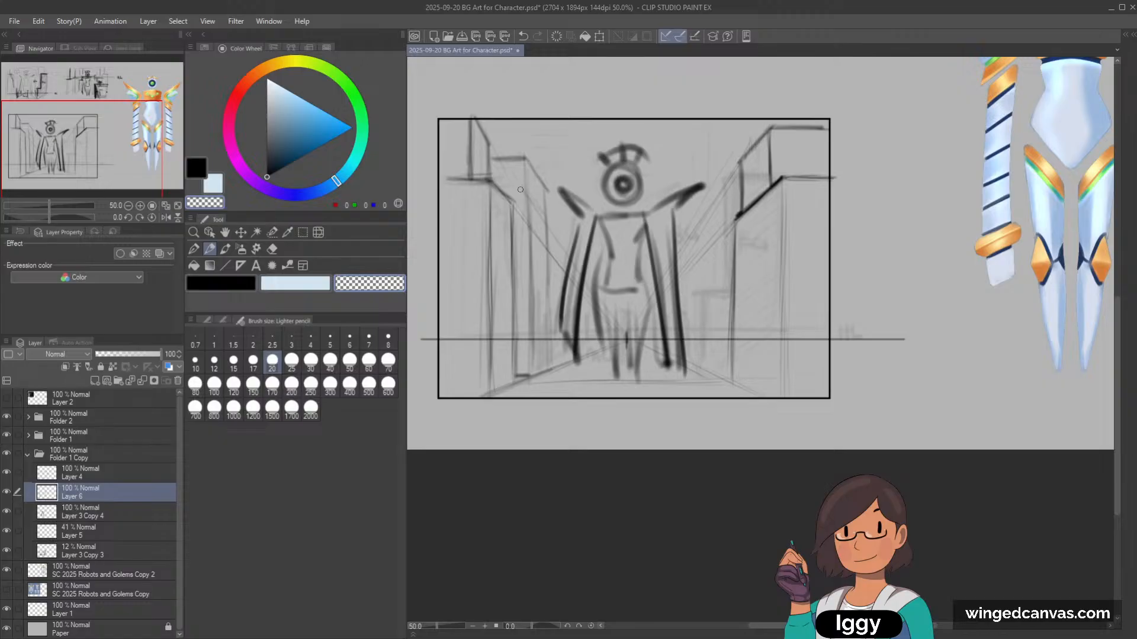
{"action": "left_click_drag", "start_coordinate": [540, 228], "coordinate": [536, 201]}
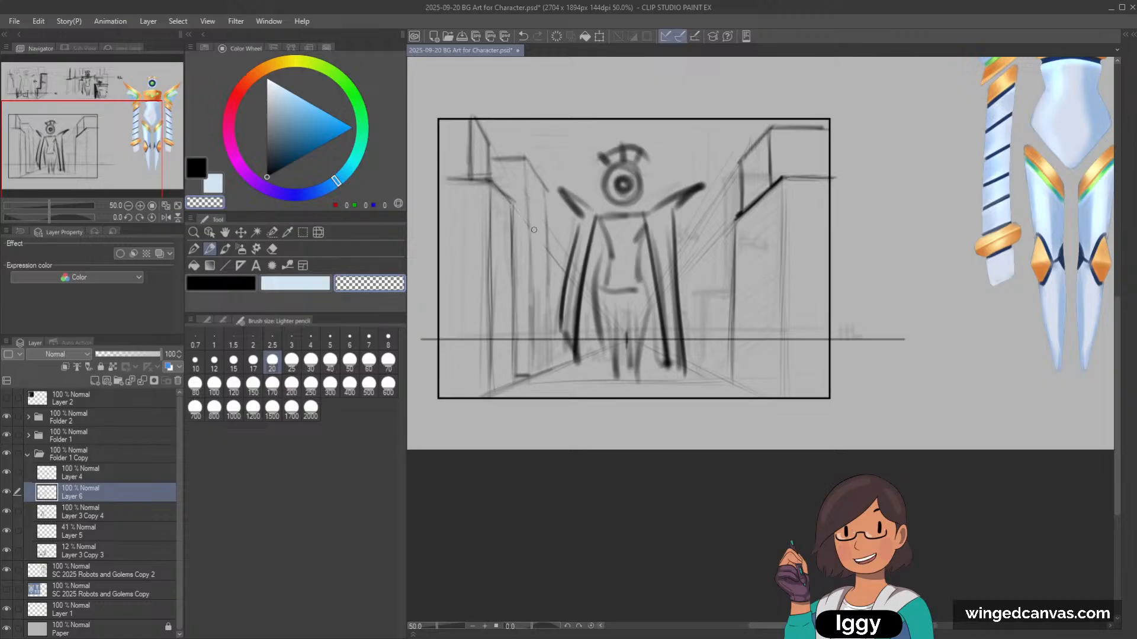
{"action": "left_click_drag", "start_coordinate": [536, 227], "coordinate": [529, 295]}
{"action": "key", "text": "c"}
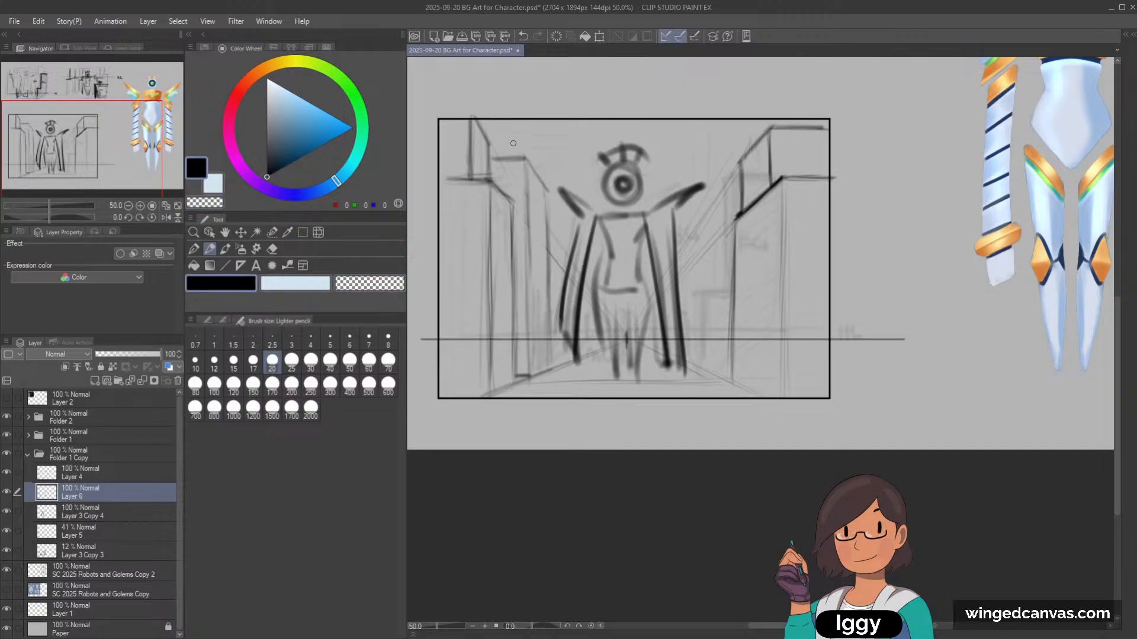
Step: Add a taller block with vertical edges rising above the second left building toward the frame's upper edge
{"action": "left_click_drag", "start_coordinate": [516, 116], "coordinate": [518, 154]}
{"action": "key", "text": "c"}
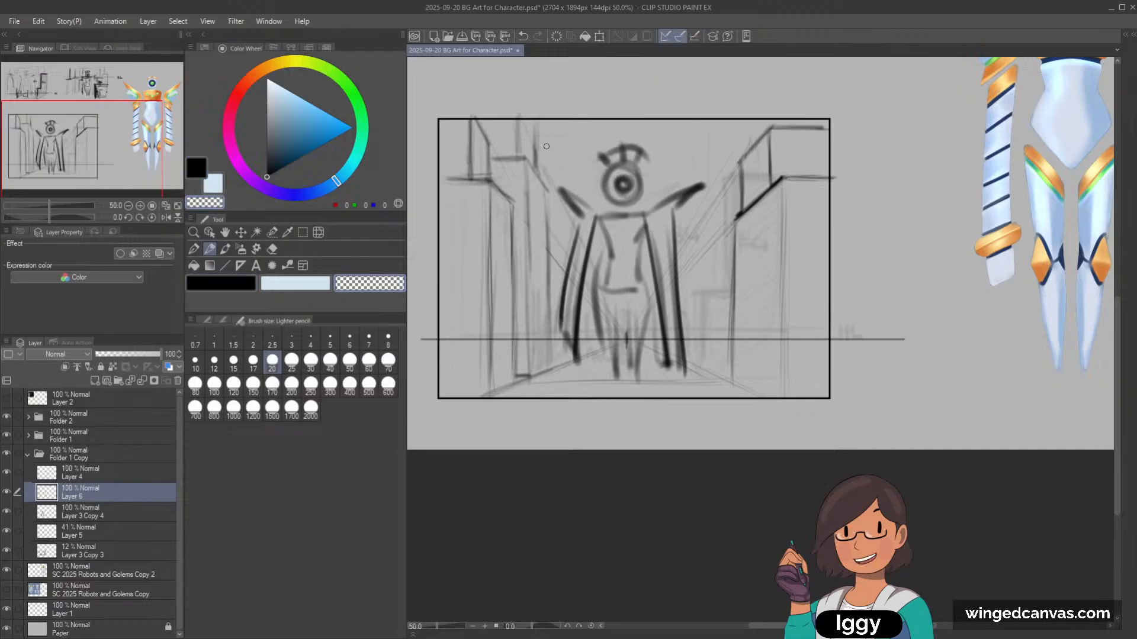
{"action": "key", "text": "c"}
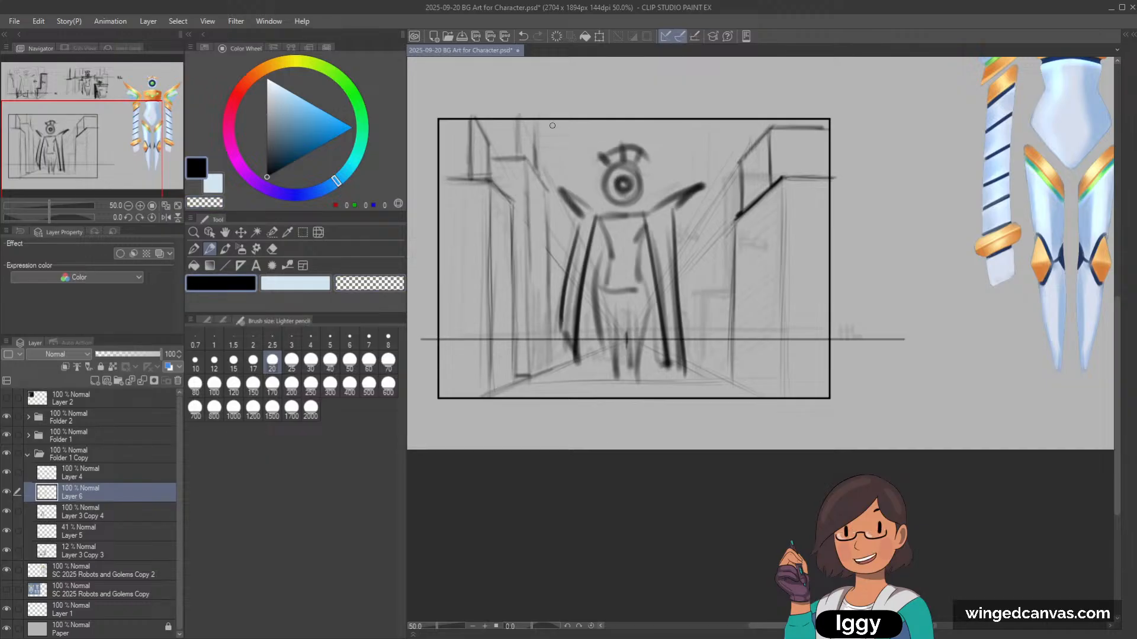
{"action": "key", "text": "c"}
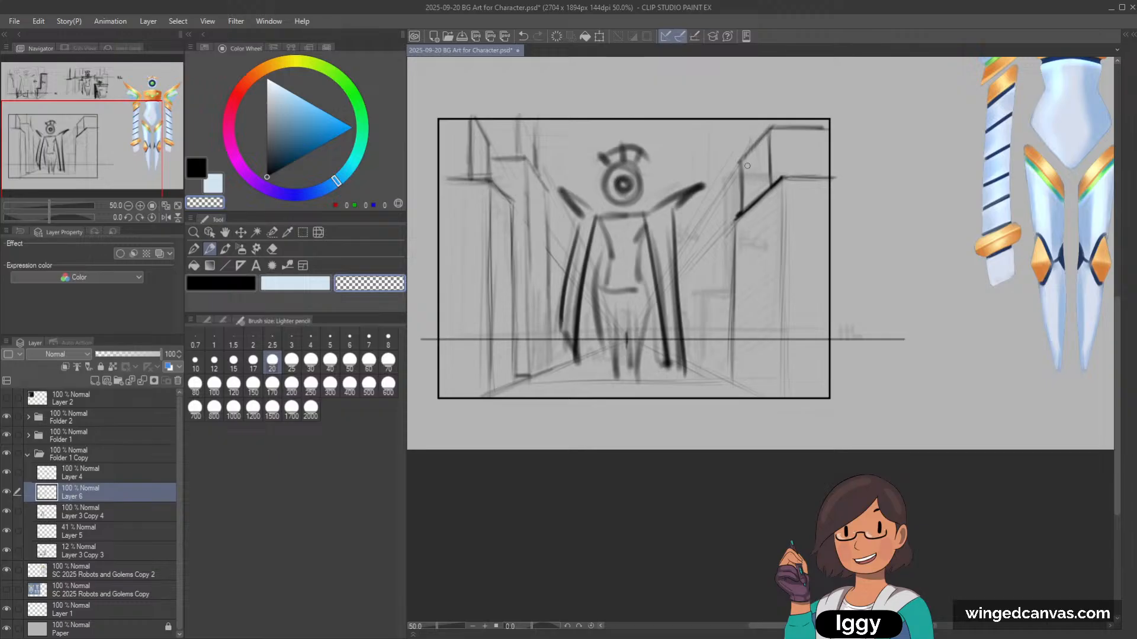
{"action": "key", "text": "c"}
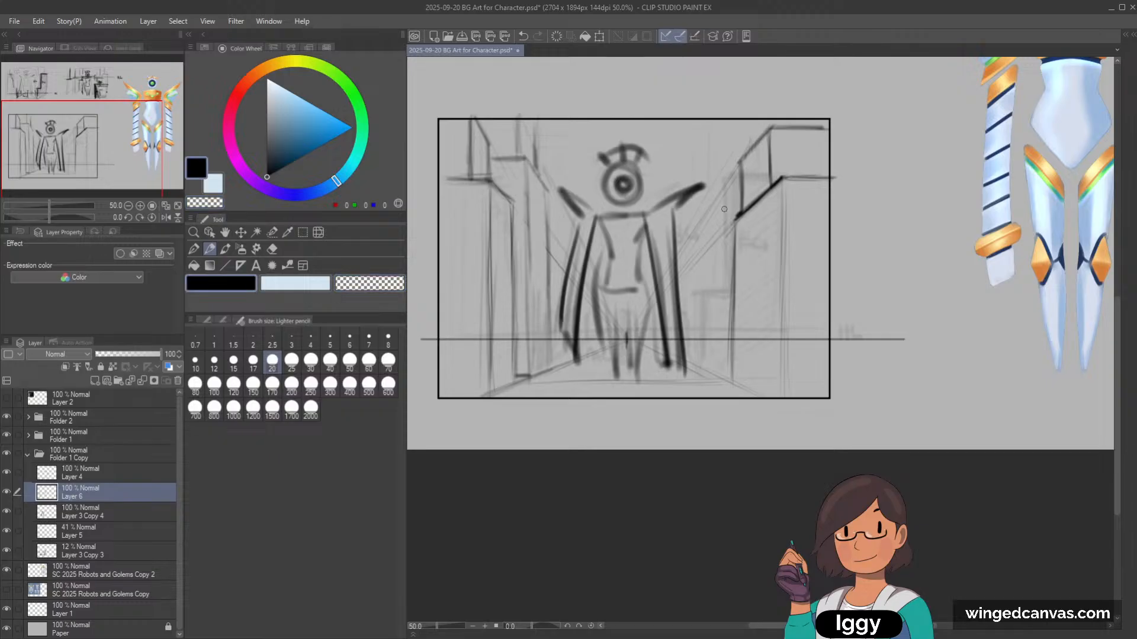
Step: Sketch light vertical edges for the buildings receding behind the right building
{"action": "mouse_move", "coordinate": [718, 199]}
{"action": "left_mouse_down"}
{"action": "mouse_move", "coordinate": [715, 292]}
{"action": "mouse_move", "coordinate": [718, 156]}
{"action": "mouse_move", "coordinate": [718, 333]}
{"action": "left_mouse_up"}
{"action": "left_click_drag", "start_coordinate": [723, 140], "coordinate": [720, 287]}
{"action": "left_click_drag", "start_coordinate": [687, 238], "coordinate": [688, 338]}
{"action": "left_click_drag", "start_coordinate": [683, 285], "coordinate": [683, 337]}
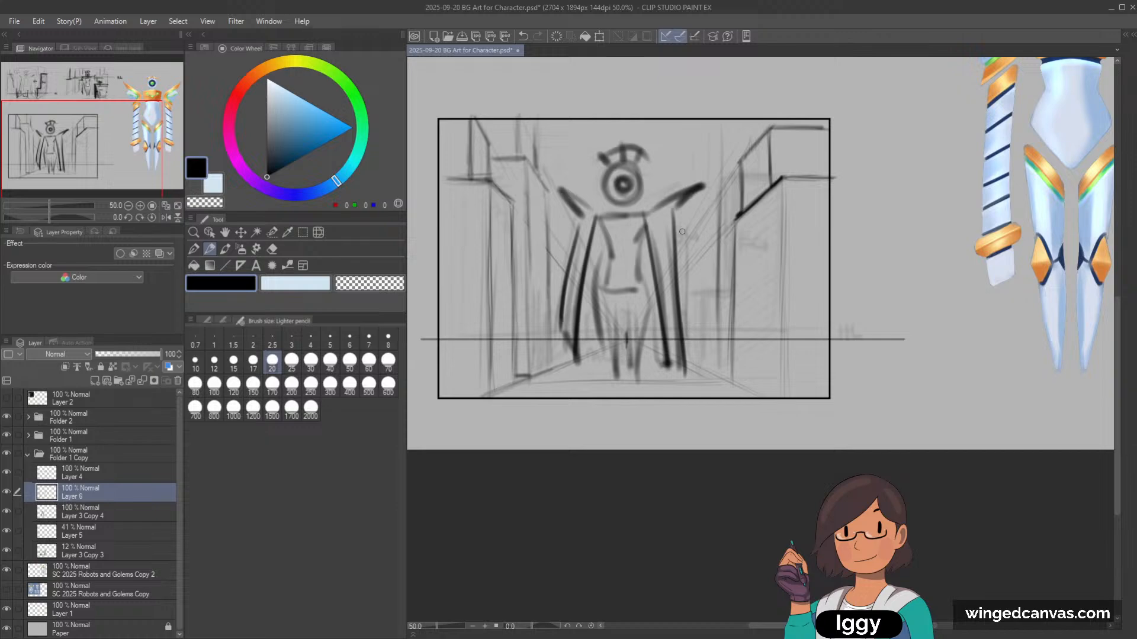
{"action": "left_click_drag", "start_coordinate": [690, 261], "coordinate": [690, 354]}
{"action": "mouse_move", "coordinate": [689, 296]}
{"action": "left_mouse_down"}
{"action": "mouse_move", "coordinate": [690, 335]}
{"action": "mouse_move", "coordinate": [721, 364]}
{"action": "left_mouse_up"}
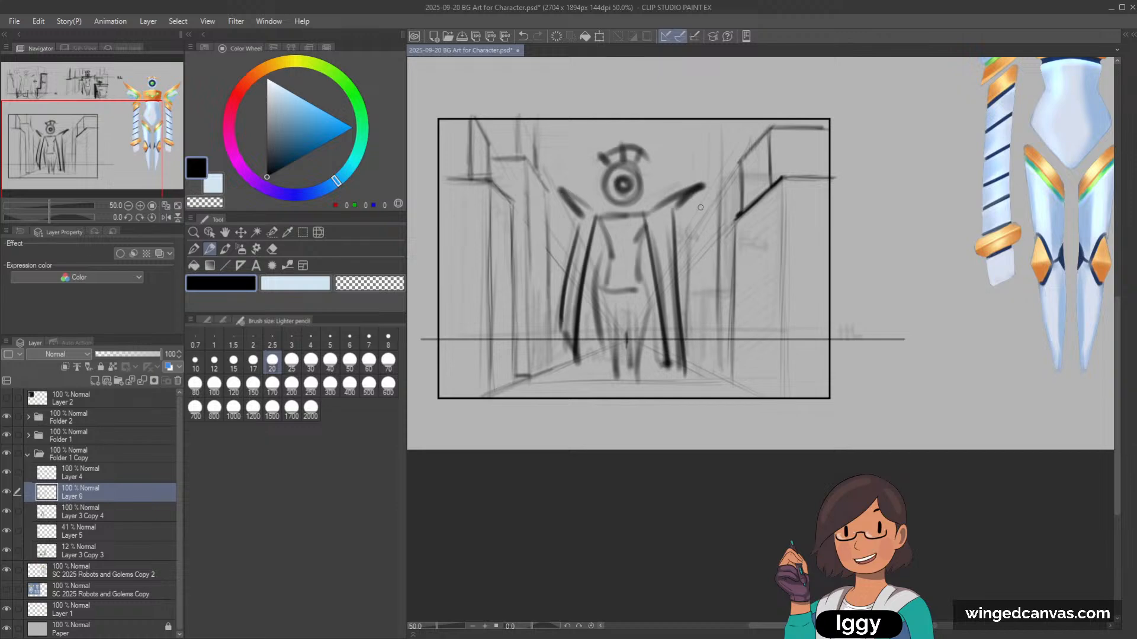
Step: Draw a second right-hand block with a receding roofline and a tall tower behind it reaching the frame's upper edge
{"action": "left_click_drag", "start_coordinate": [696, 219], "coordinate": [714, 187]}
{"action": "mouse_move", "coordinate": [697, 124]}
{"action": "left_mouse_down"}
{"action": "mouse_move", "coordinate": [697, 211]}
{"action": "mouse_move", "coordinate": [698, 174]}
{"action": "left_mouse_up"}
{"action": "left_click_drag", "start_coordinate": [698, 195], "coordinate": [698, 211]}
{"action": "left_click_drag", "start_coordinate": [698, 127], "coordinate": [702, 118]}
{"action": "mouse_move", "coordinate": [739, 177]}
{"action": "left_mouse_down"}
{"action": "mouse_move", "coordinate": [720, 182]}
{"action": "mouse_move", "coordinate": [735, 176]}
{"action": "left_mouse_up"}
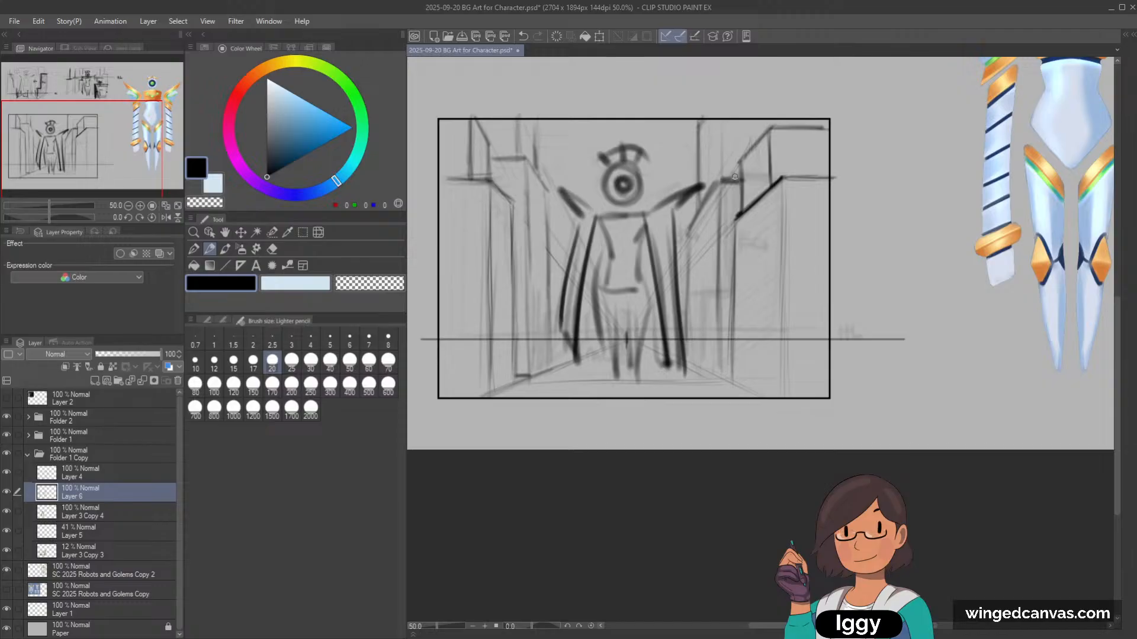
{"action": "mouse_move", "coordinate": [715, 125]}
{"action": "left_mouse_down"}
{"action": "mouse_move", "coordinate": [713, 184]}
{"action": "mouse_move", "coordinate": [714, 134]}
{"action": "left_mouse_up"}
{"action": "mouse_move", "coordinate": [692, 222]}
{"action": "left_mouse_down"}
{"action": "mouse_move", "coordinate": [695, 130]}
{"action": "mouse_move", "coordinate": [691, 216]}
{"action": "left_mouse_up"}
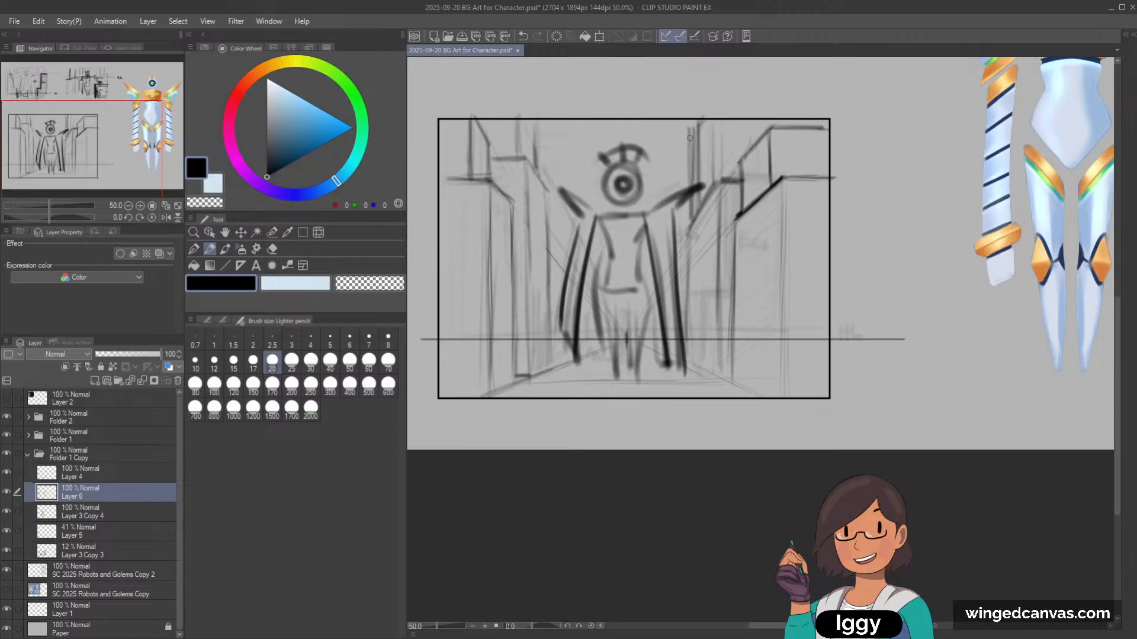
{"action": "mouse_move", "coordinate": [699, 121]}
{"action": "left_mouse_down"}
{"action": "mouse_move", "coordinate": [692, 144]}
{"action": "mouse_move", "coordinate": [698, 126]}
{"action": "mouse_move", "coordinate": [692, 139]}
{"action": "mouse_move", "coordinate": [711, 143]}
{"action": "mouse_move", "coordinate": [705, 162]}
{"action": "mouse_move", "coordinate": [688, 141]}
{"action": "mouse_move", "coordinate": [689, 203]}
{"action": "mouse_move", "coordinate": [686, 146]}
{"action": "left_mouse_up"}
{"action": "key", "text": "c"}
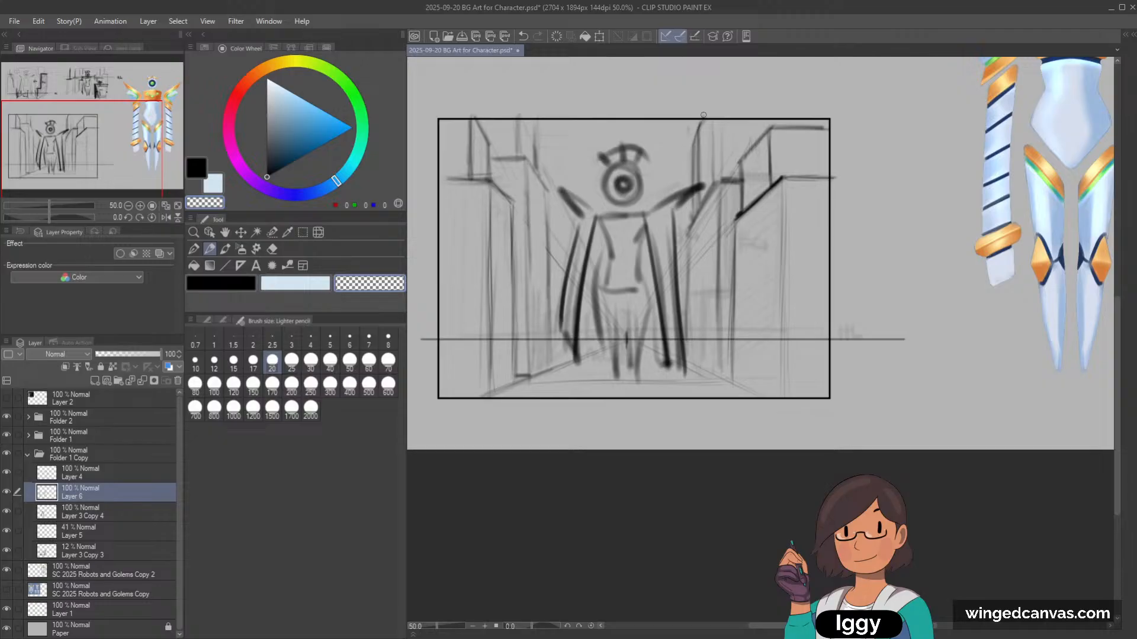
Step: Reduce the brush size to 15 and reinforce the vertical edges of the tower behind the right building
{"action": "key", "text": "c"}
{"action": "key", "text": "bracketleft"}
{"action": "key", "text": "bracketleft"}
{"action": "left_click_drag", "start_coordinate": [699, 126], "coordinate": [695, 210]}
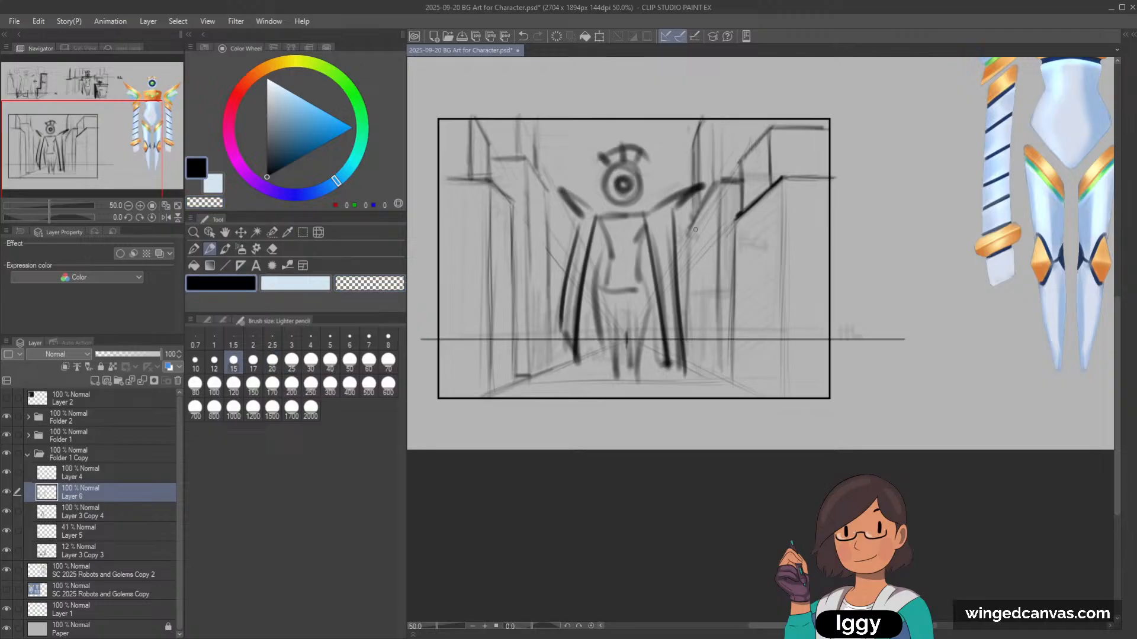
{"action": "left_click_drag", "start_coordinate": [691, 138], "coordinate": [686, 302]}
{"action": "left_click_drag", "start_coordinate": [714, 120], "coordinate": [712, 181]}
{"action": "scroll", "coordinate": [862, 164], "scroll_direction": "down", "scroll_amount": 2}
{"action": "scroll", "coordinate": [866, 255], "scroll_direction": "up", "scroll_amount": 1}
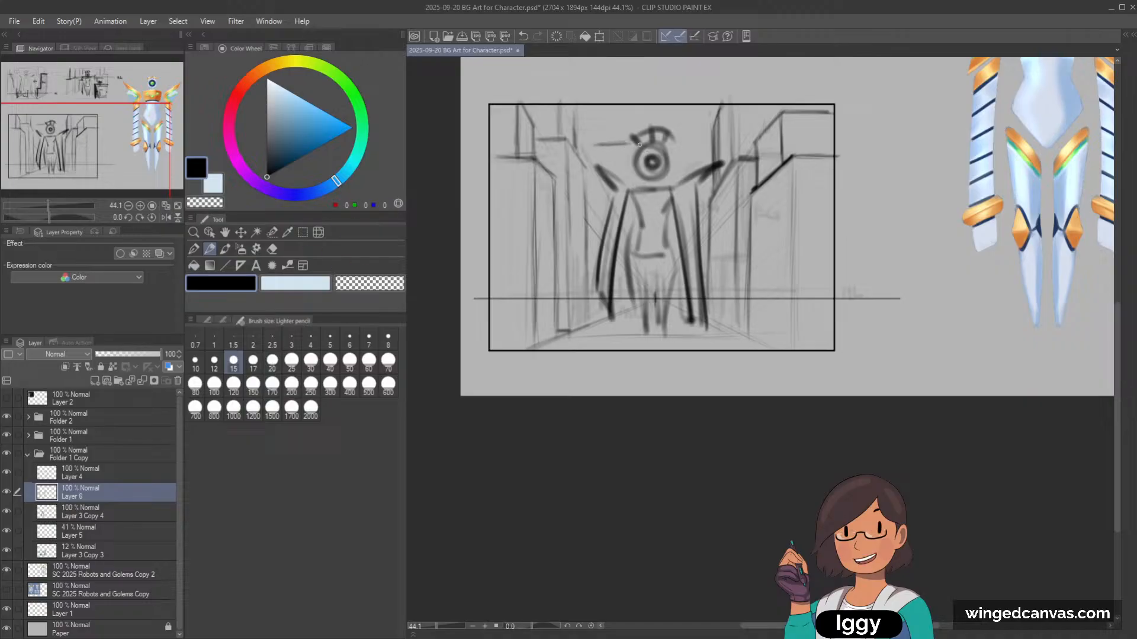
{"action": "key", "text": "ctrl+z"}
{"action": "left_click_drag", "start_coordinate": [631, 164], "coordinate": [607, 162]}
{"action": "key", "text": "ctrl+z"}
Step: Darken the ground edges converging on the vanishing point and draw a short vertical post to the left of the robot's legs
{"action": "mouse_move", "coordinate": [78, 142]}
{"action": "left_mouse_down"}
{"action": "mouse_move", "coordinate": [72, 105]}
{"action": "mouse_move", "coordinate": [76, 129]}
{"action": "left_mouse_up"}
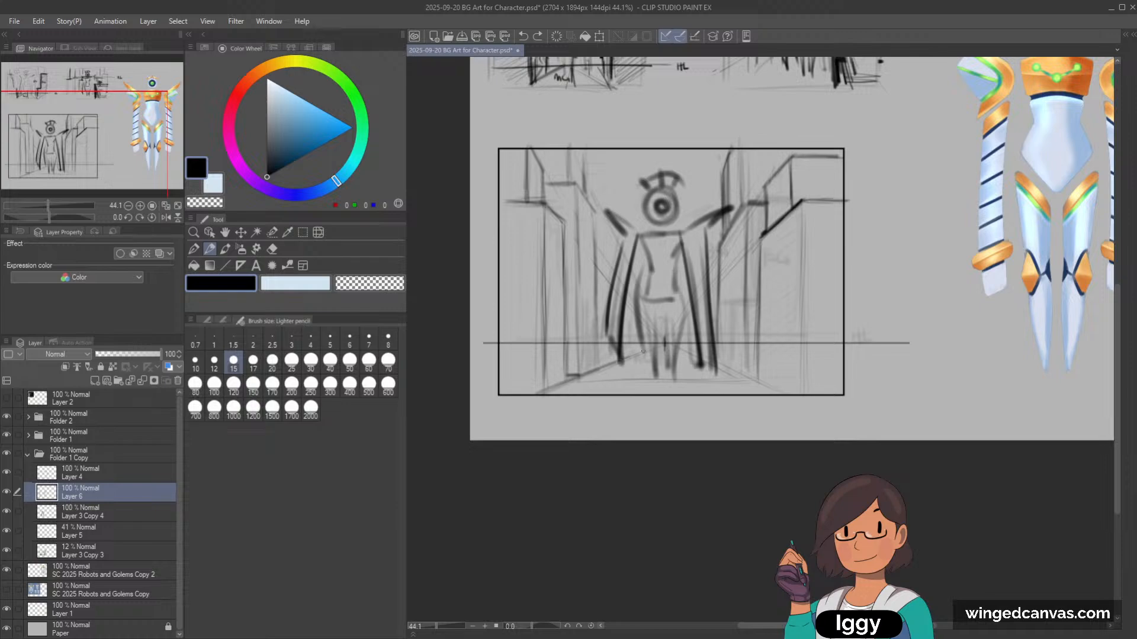
{"action": "left_click", "coordinate": [643, 351]}
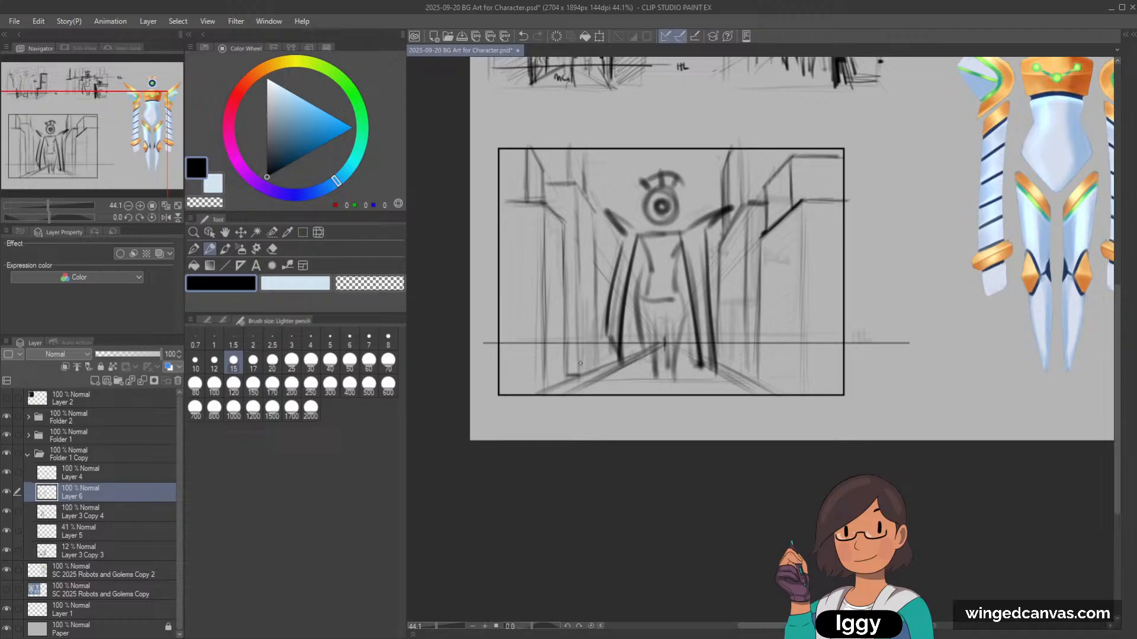
{"action": "left_click_drag", "start_coordinate": [591, 313], "coordinate": [589, 381]}
{"action": "key", "text": "ctrl+z"}
{"action": "mouse_move", "coordinate": [592, 320]}
{"action": "left_mouse_down"}
{"action": "mouse_move", "coordinate": [590, 377]}
{"action": "mouse_move", "coordinate": [591, 322]}
{"action": "left_mouse_up"}
{"action": "key", "text": "-"}
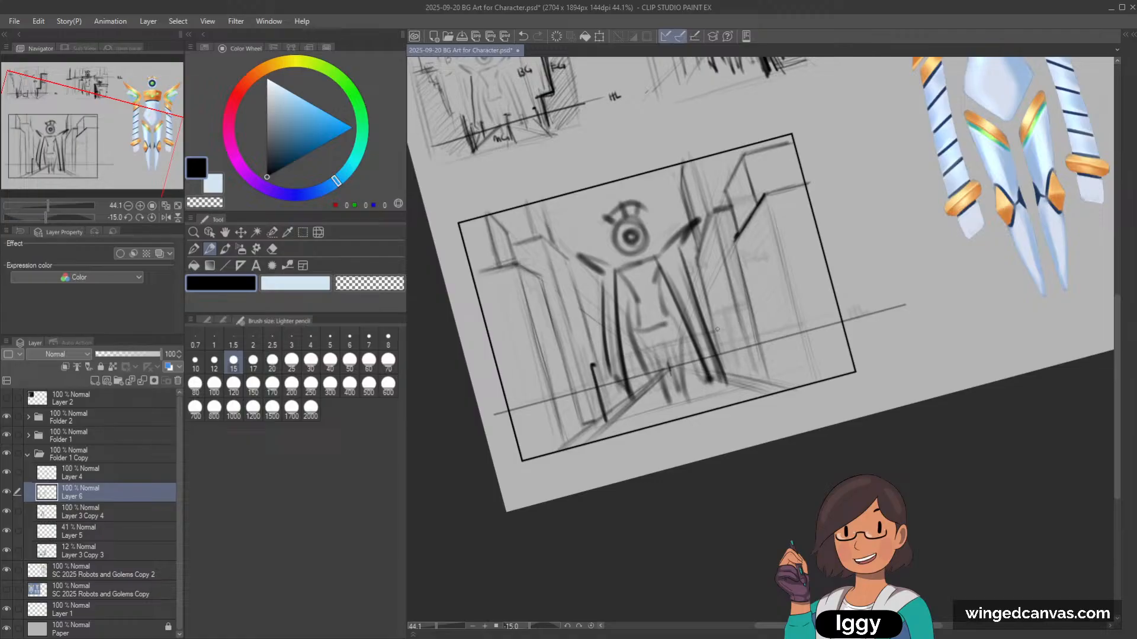
{"action": "key", "text": "^"}
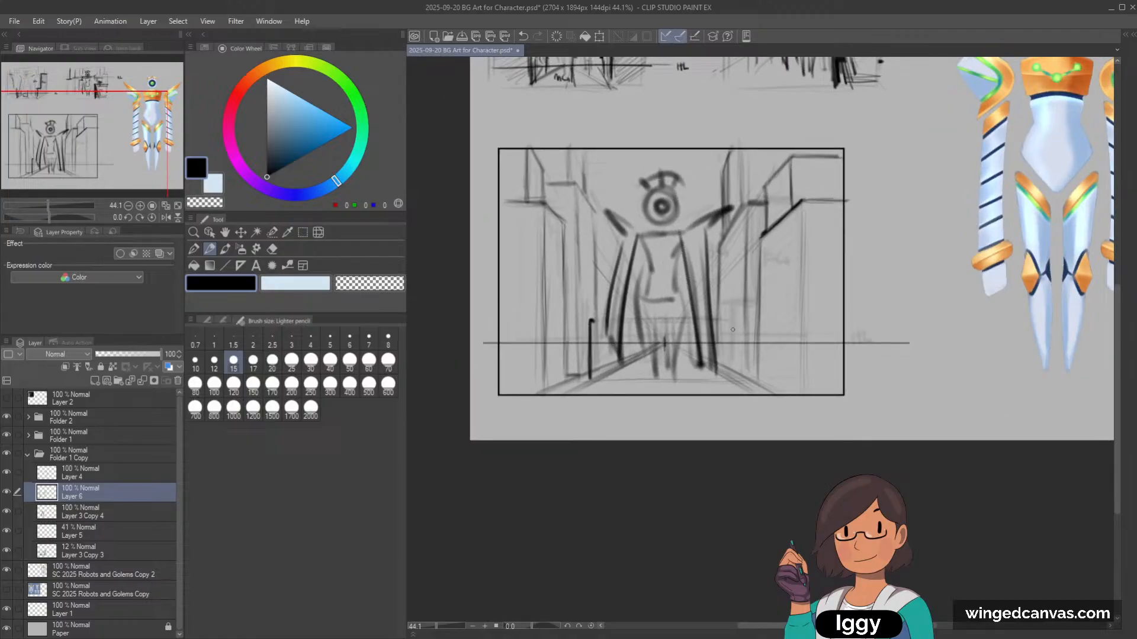
Step: Draw a matching short post to the right of the robot's legs and a taller foreground post on the left side
{"action": "left_click_drag", "start_coordinate": [735, 319], "coordinate": [731, 370]}
{"action": "left_click_drag", "start_coordinate": [729, 315], "coordinate": [733, 340]}
{"action": "left_click_drag", "start_coordinate": [725, 321], "coordinate": [733, 379]}
{"action": "left_click_drag", "start_coordinate": [555, 312], "coordinate": [571, 315]}
{"action": "left_click_drag", "start_coordinate": [534, 310], "coordinate": [536, 379]}
{"action": "mouse_move", "coordinate": [535, 308]}
{"action": "left_mouse_down"}
{"action": "mouse_move", "coordinate": [535, 390]}
{"action": "mouse_move", "coordinate": [534, 307]}
{"action": "left_mouse_up"}
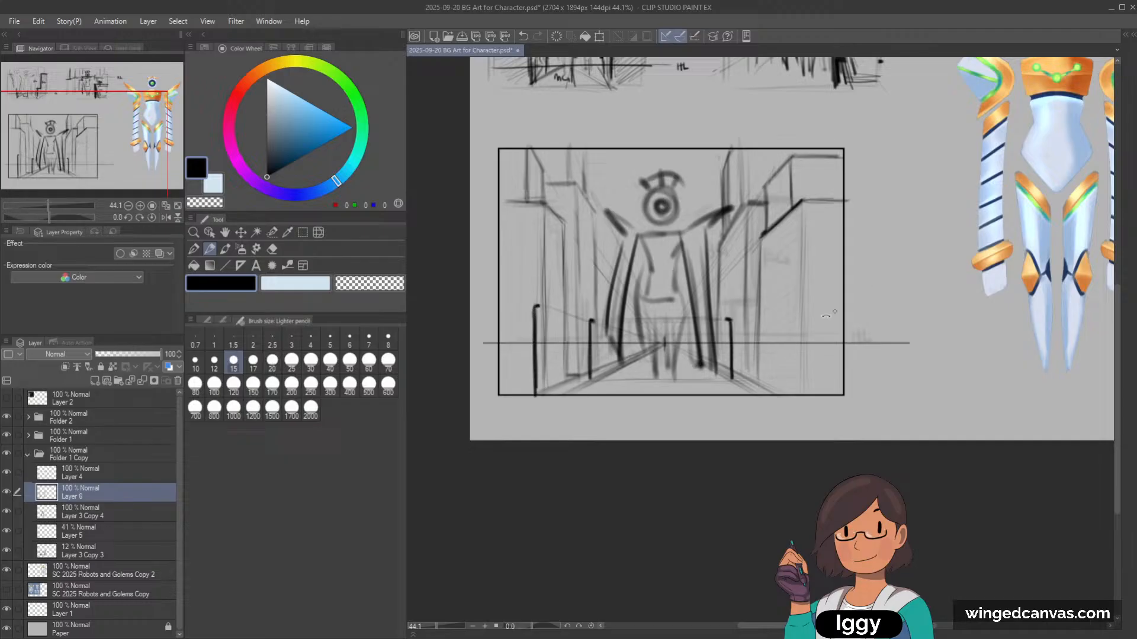
Step: Carry the left foreground post's height across with a guideline and draw a matching foreground post on the right side
{"action": "left_click_drag", "start_coordinate": [827, 315], "coordinate": [833, 273]}
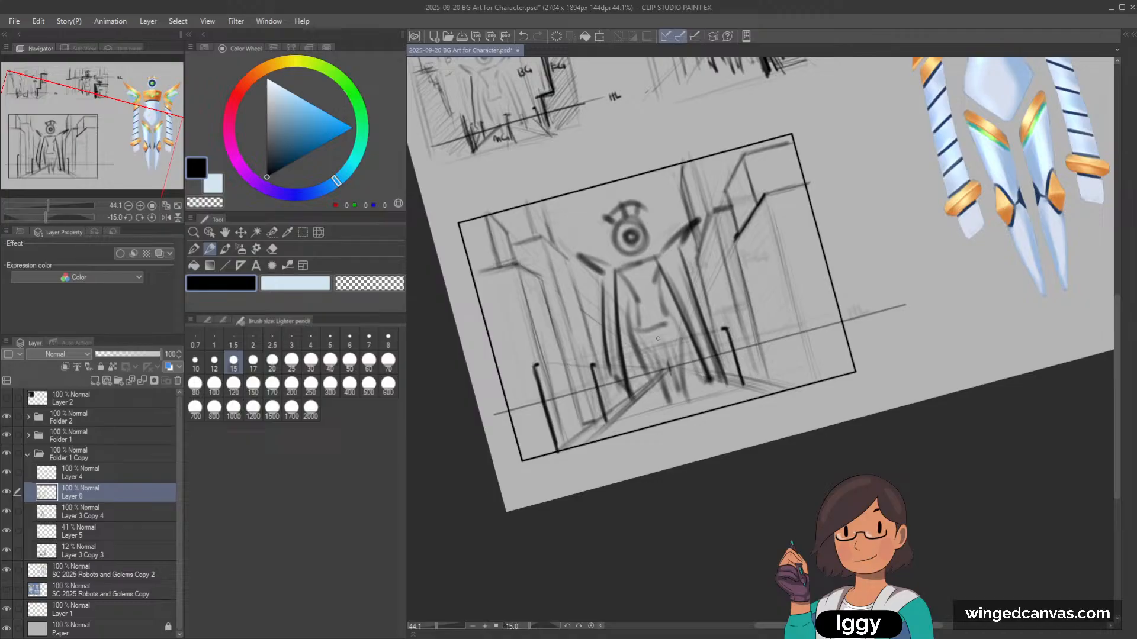
{"action": "left_click_drag", "start_coordinate": [533, 370], "coordinate": [537, 366]}
{"action": "left_click_drag", "start_coordinate": [719, 316], "coordinate": [777, 307]}
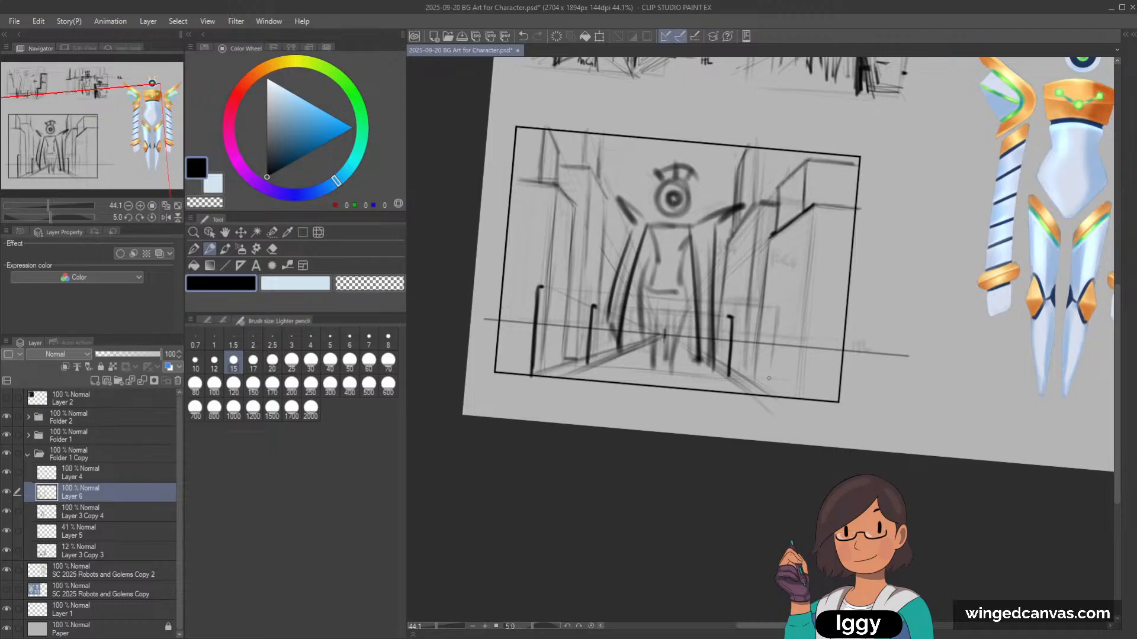
{"action": "left_click_drag", "start_coordinate": [778, 312], "coordinate": [768, 385]}
{"action": "left_click_drag", "start_coordinate": [773, 309], "coordinate": [767, 395]}
{"action": "key", "text": "ctrl+@"}
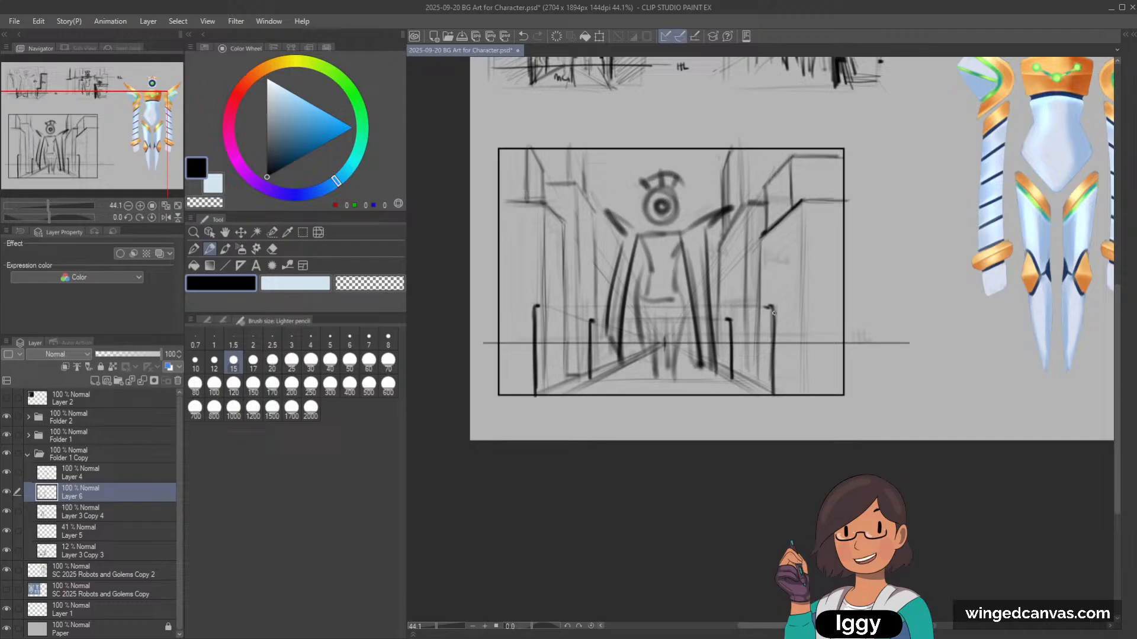
{"action": "left_click_drag", "start_coordinate": [773, 312], "coordinate": [772, 385]}
{"action": "scroll", "coordinate": [785, 211], "scroll_direction": "down", "scroll_amount": 2}
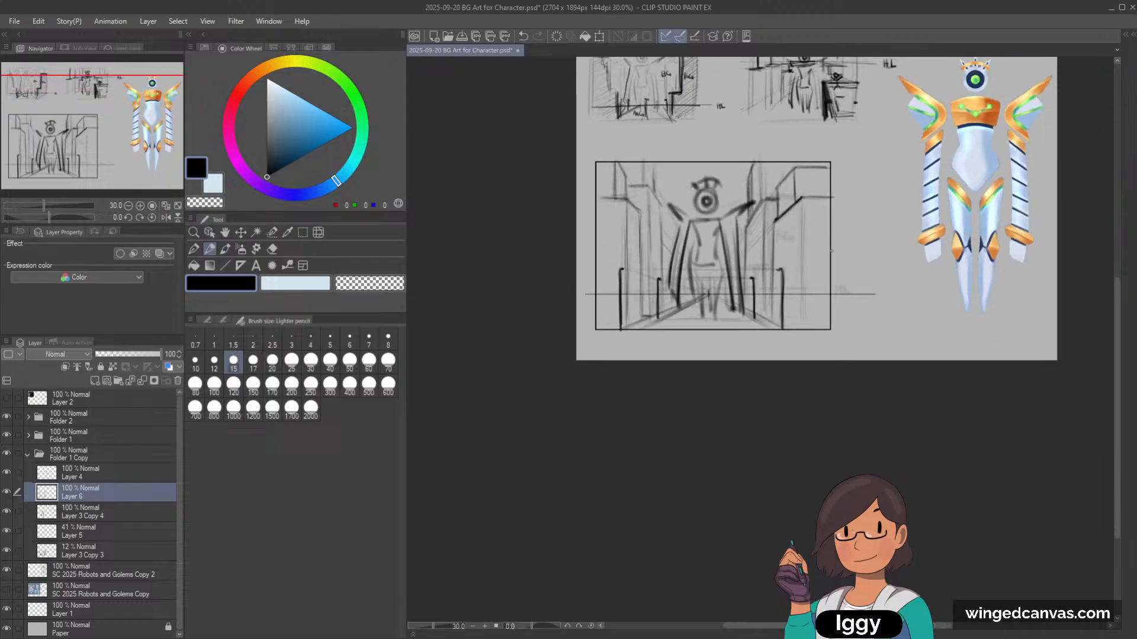
{"action": "scroll", "coordinate": [615, 265], "scroll_direction": "up", "scroll_amount": 1}
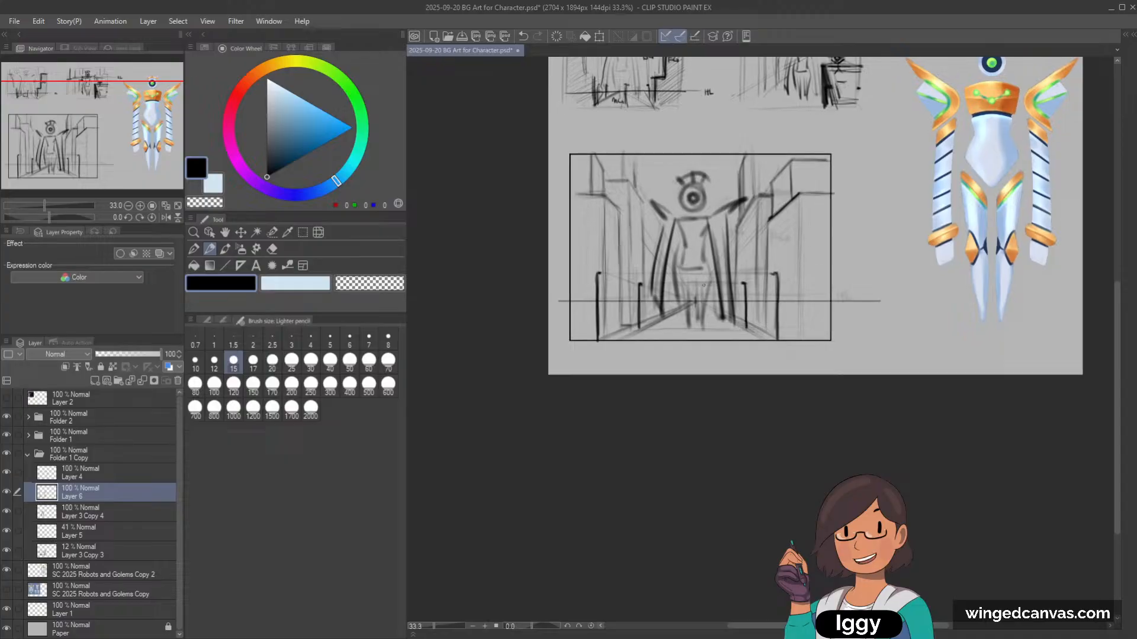
{"action": "scroll", "coordinate": [615, 264], "scroll_direction": "up", "scroll_amount": 2}
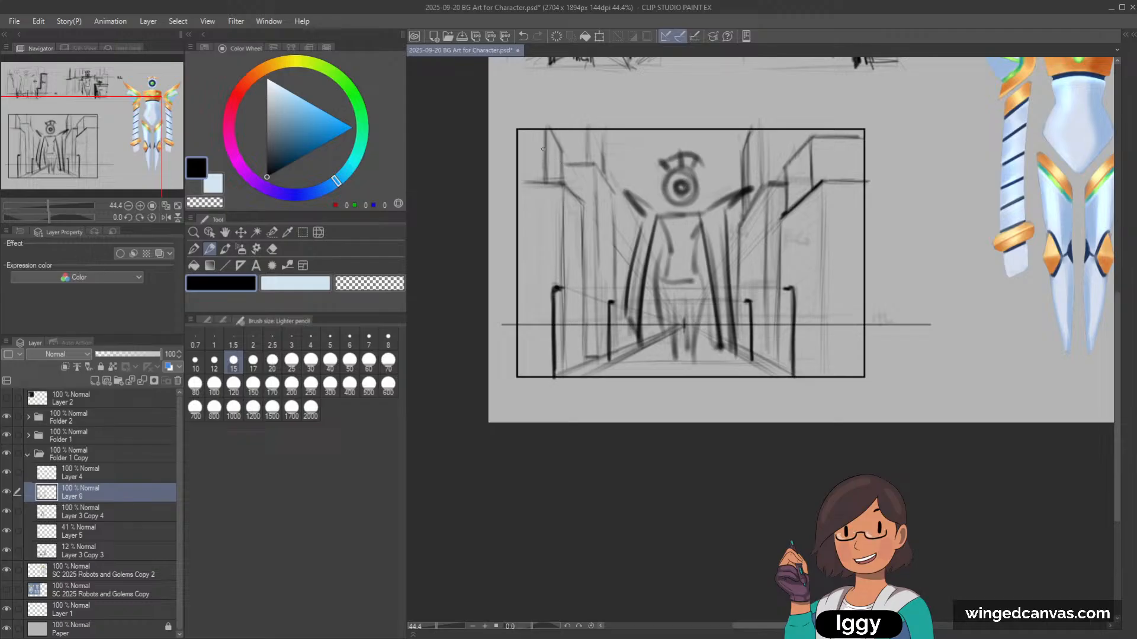
{"action": "left_click_drag", "start_coordinate": [550, 145], "coordinate": [554, 180]}
Step: Try a construction oval with a vertical centreline and short horizontal feature marks in the blank area beside the framed sketch
{"action": "left_click_drag", "start_coordinate": [449, 114], "coordinate": [403, 119]}
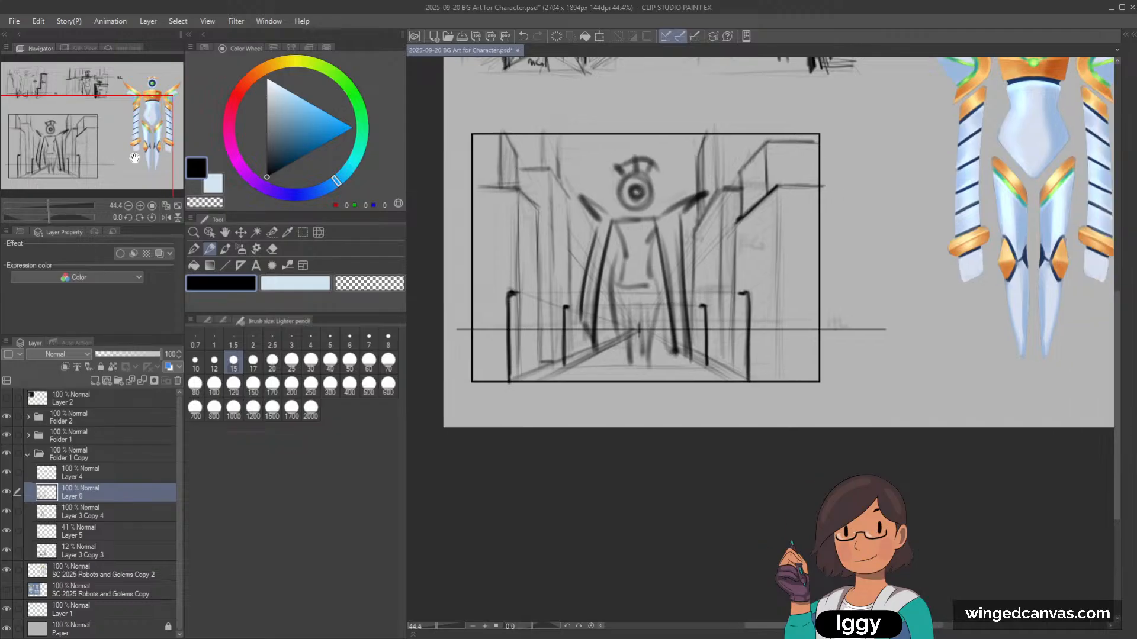
{"action": "mouse_move", "coordinate": [894, 155]}
{"action": "left_mouse_down"}
{"action": "mouse_move", "coordinate": [858, 178]}
{"action": "mouse_move", "coordinate": [888, 184]}
{"action": "mouse_move", "coordinate": [863, 195]}
{"action": "left_mouse_up"}
{"action": "key", "text": "ctrl+z"}
{"action": "left_click_drag", "start_coordinate": [881, 151], "coordinate": [880, 236]}
{"action": "scroll", "coordinate": [883, 176], "scroll_direction": "up", "scroll_amount": 2}
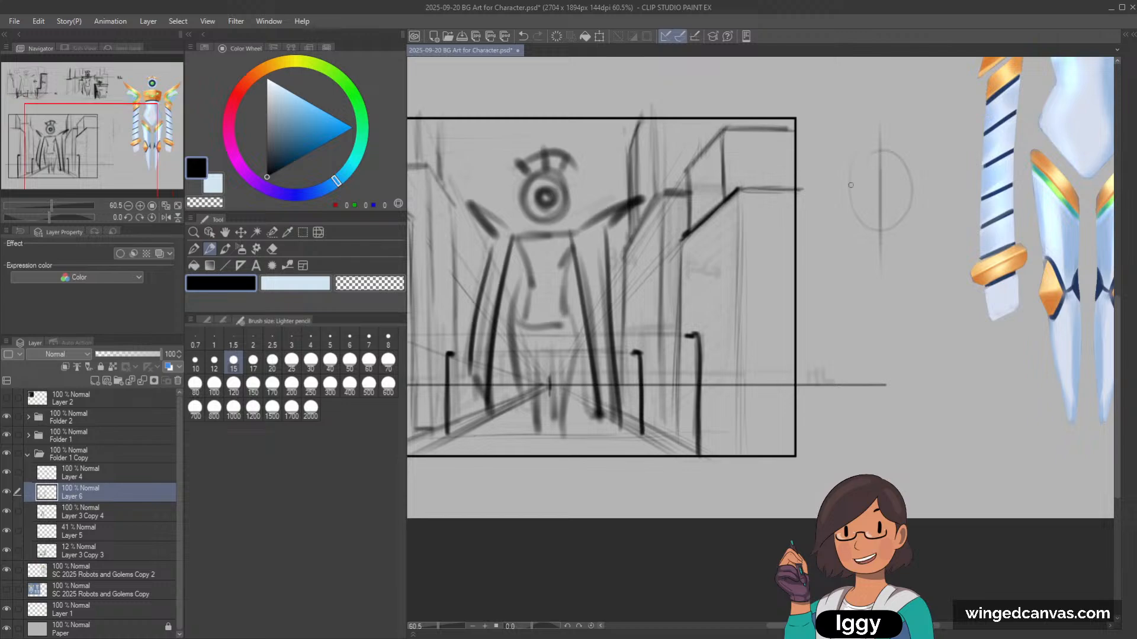
{"action": "mouse_move", "coordinate": [857, 162]}
{"action": "left_mouse_down"}
{"action": "mouse_move", "coordinate": [852, 217]}
{"action": "mouse_move", "coordinate": [872, 231]}
{"action": "left_mouse_up"}
{"action": "key", "text": "bracketleft"}
{"action": "left_click_drag", "start_coordinate": [852, 187], "coordinate": [912, 198]}
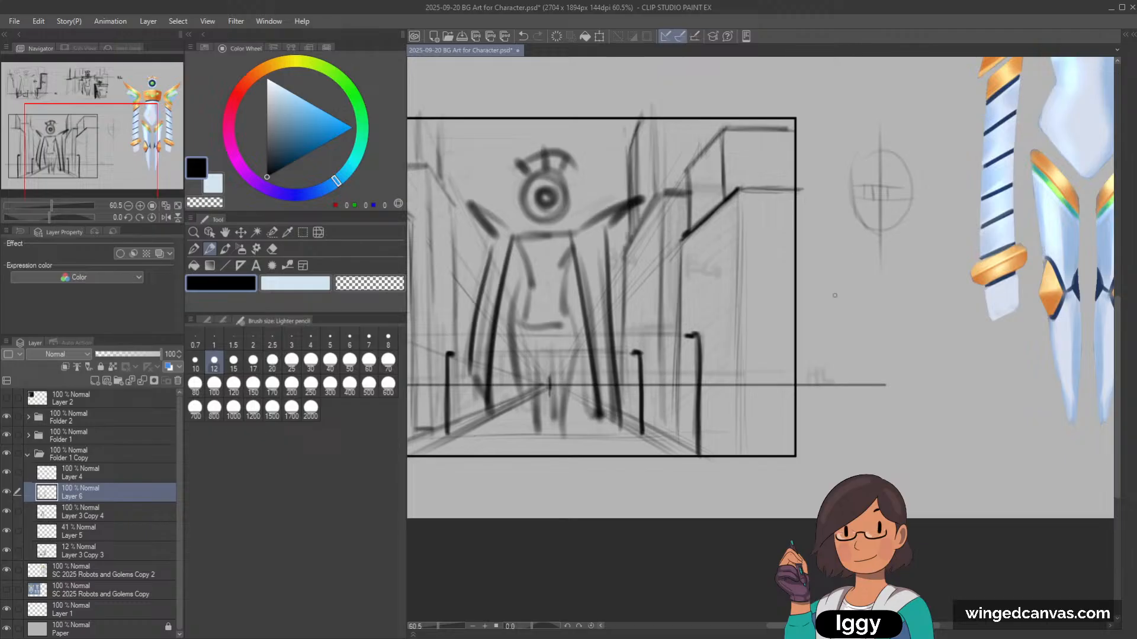
{"action": "scroll", "coordinate": [844, 303], "scroll_direction": "down", "scroll_amount": 2}
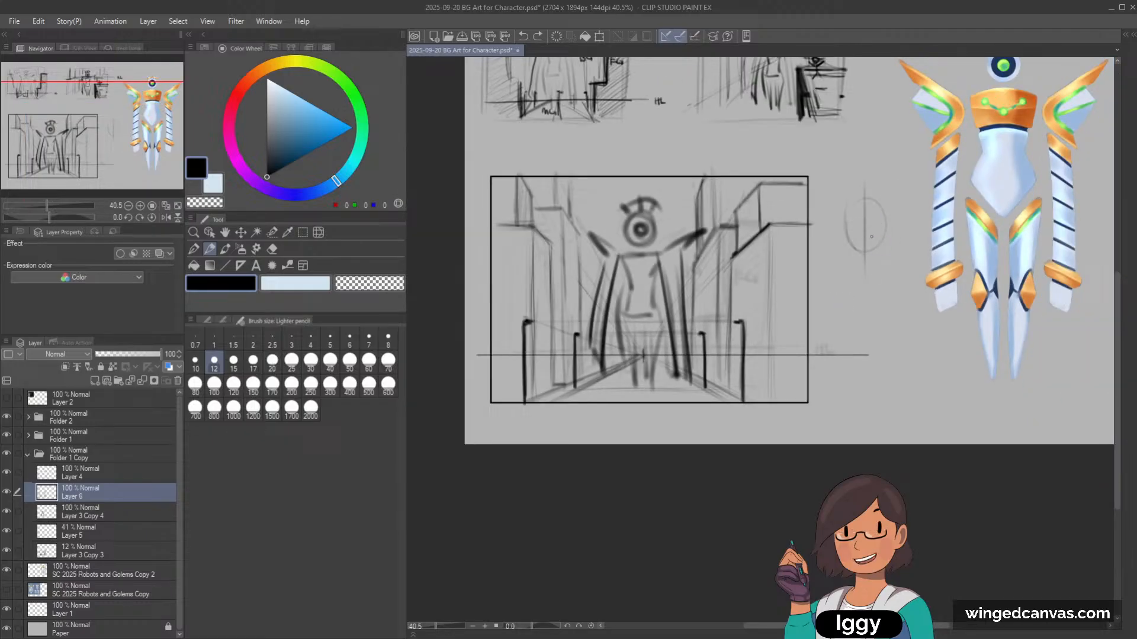
{"action": "key", "text": "ctrl+z"}
Step: Increase the brush size to 30, rough in distant buildings on both sides of the robot's head and reinforce the right foreground post
{"action": "key", "text": "bracketright"}
{"action": "key", "text": "bracketright"}
{"action": "key", "text": "bracketright"}
{"action": "key", "text": "bracketright"}
{"action": "key", "text": "bracketright"}
{"action": "left_click_drag", "start_coordinate": [559, 179], "coordinate": [565, 216]}
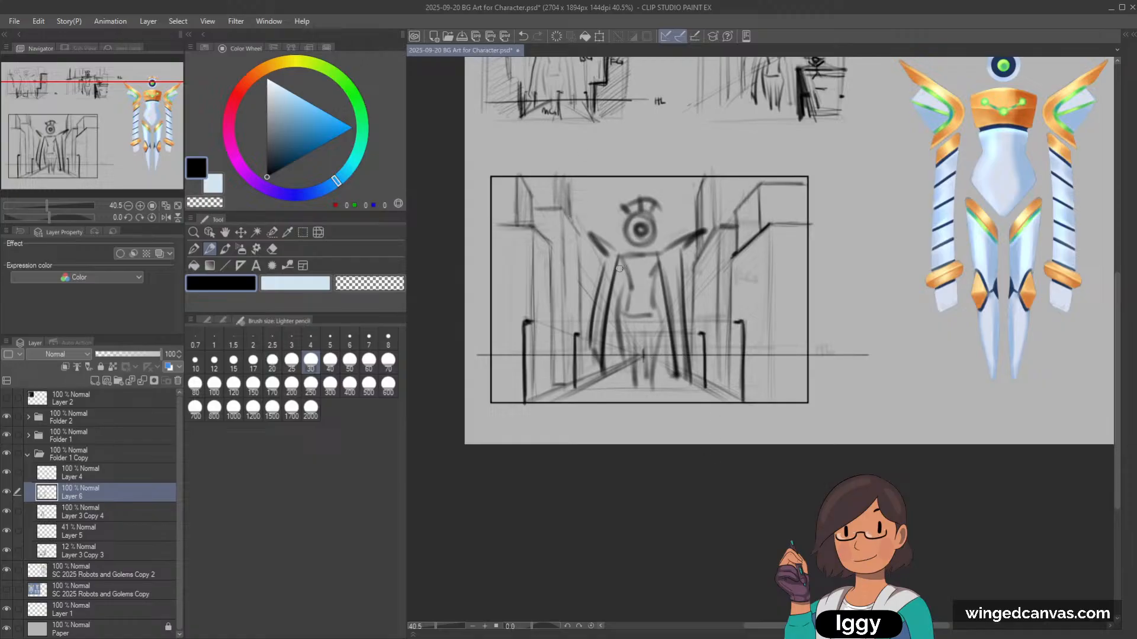
{"action": "key", "text": "ctrl+z"}
{"action": "key", "text": "ctrl+z"}
{"action": "scroll", "coordinate": [669, 227], "scroll_direction": "down", "scroll_amount": 2}
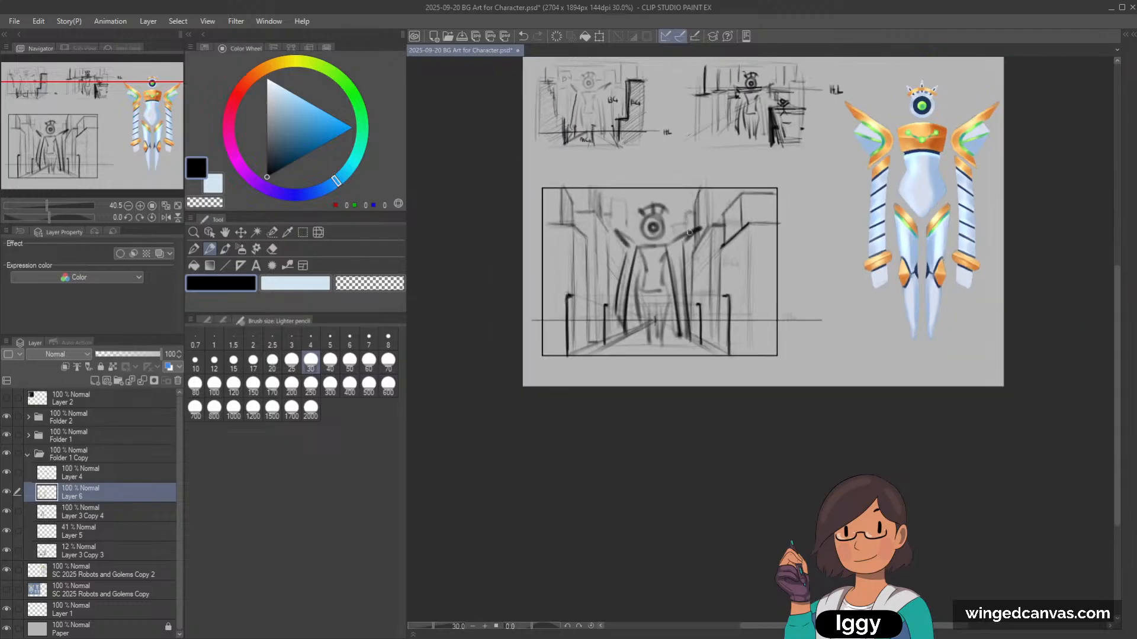
{"action": "scroll", "coordinate": [639, 193], "scroll_direction": "up", "scroll_amount": 1}
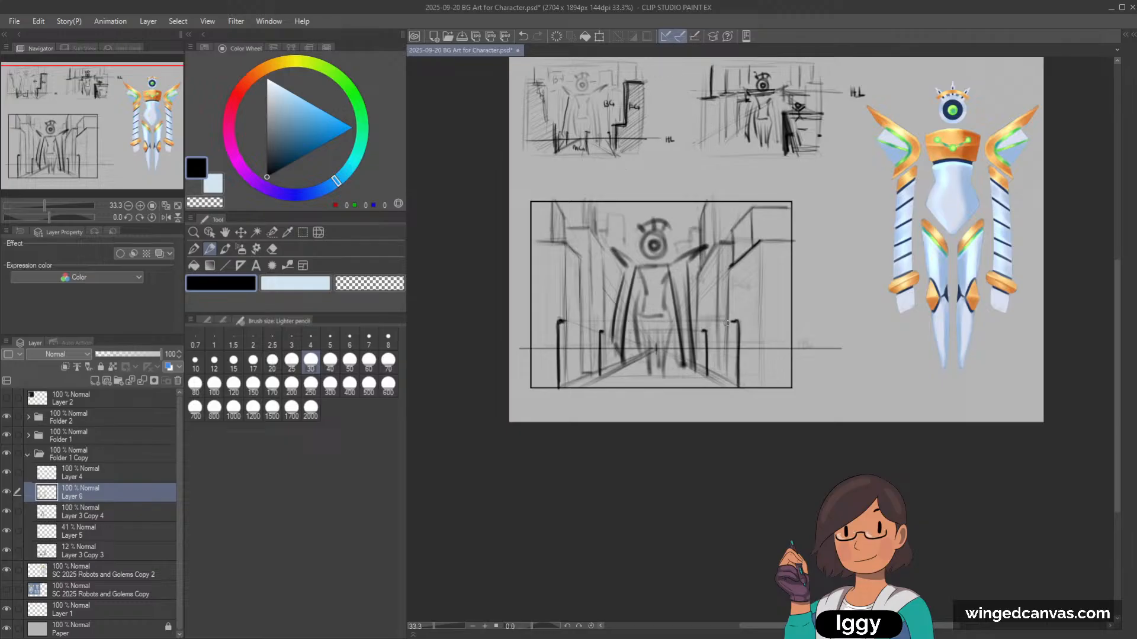
{"action": "left_click_drag", "start_coordinate": [737, 320], "coordinate": [738, 394]}
Step: Scale the framed sketch in Folder 1 Copy down to about two-thirds and place it below the first thumbnail
{"action": "left_click_drag", "start_coordinate": [87, 142], "coordinate": [122, 141]}
{"action": "left_click", "coordinate": [209, 232]}
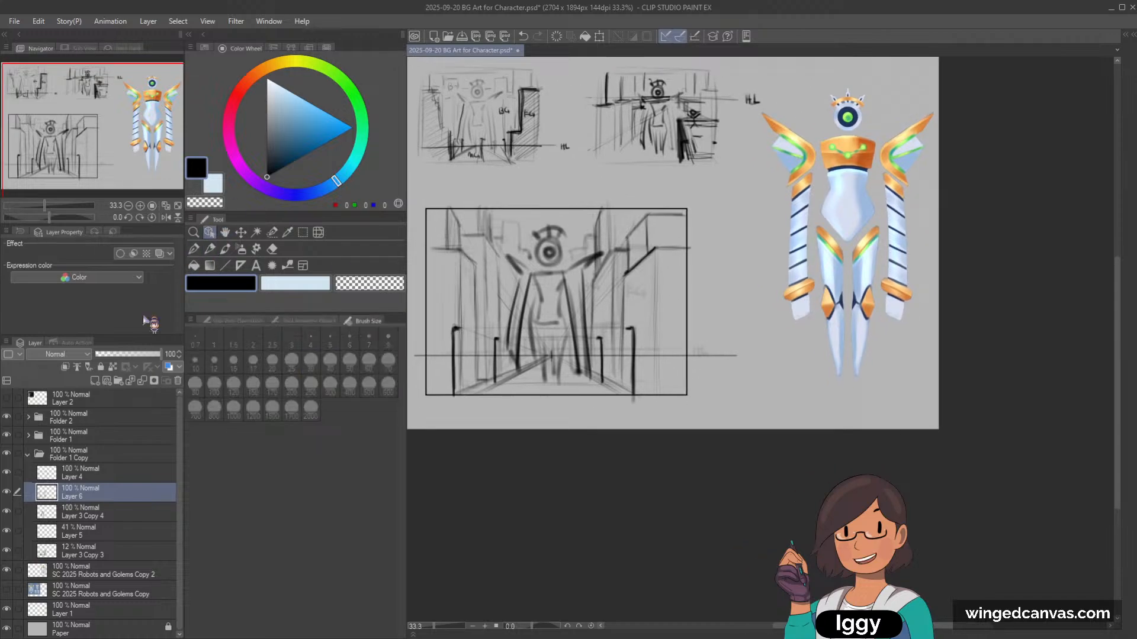
{"action": "left_click", "coordinate": [40, 454]}
{"action": "key", "text": "ctrl+t"}
{"action": "left_click_drag", "start_coordinate": [788, 413], "coordinate": [666, 340]}
{"action": "left_click_drag", "start_coordinate": [562, 284], "coordinate": [557, 300]}
{"action": "left_click", "coordinate": [496, 368]}
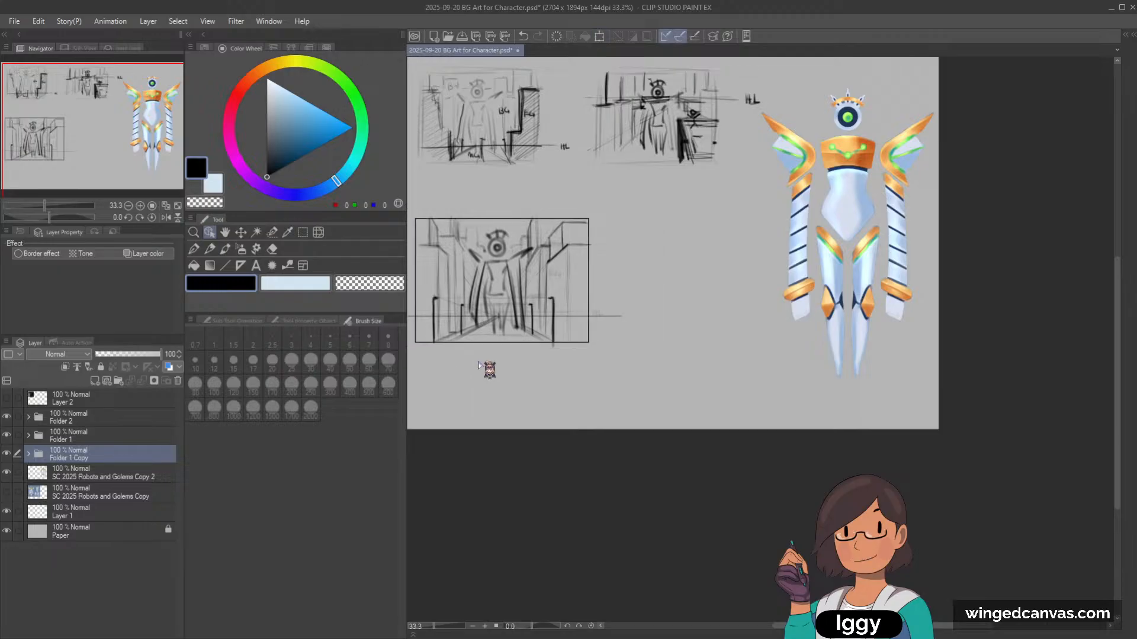
Step: Duplicate Folder 1 and move the copied thumbnail into the empty space between the framed sketch and the robot character
{"action": "left_click_drag", "start_coordinate": [71, 439], "coordinate": [106, 450]}
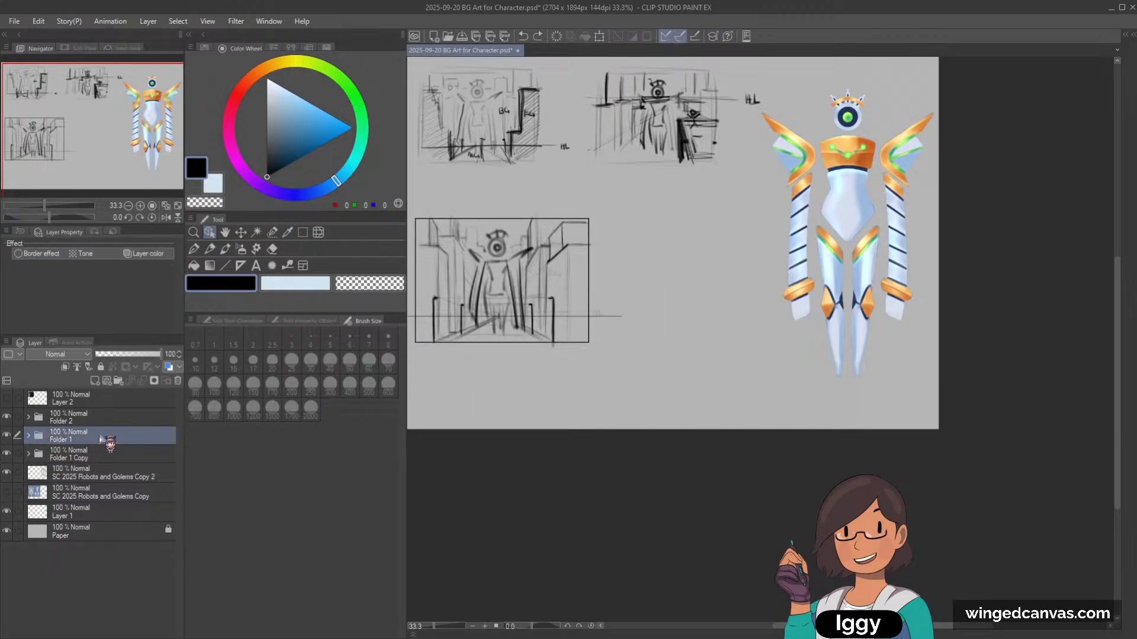
{"action": "key", "text": "ctrl+c"}
{"action": "key", "text": "ctrl+v"}
{"action": "left_click", "coordinate": [240, 232]}
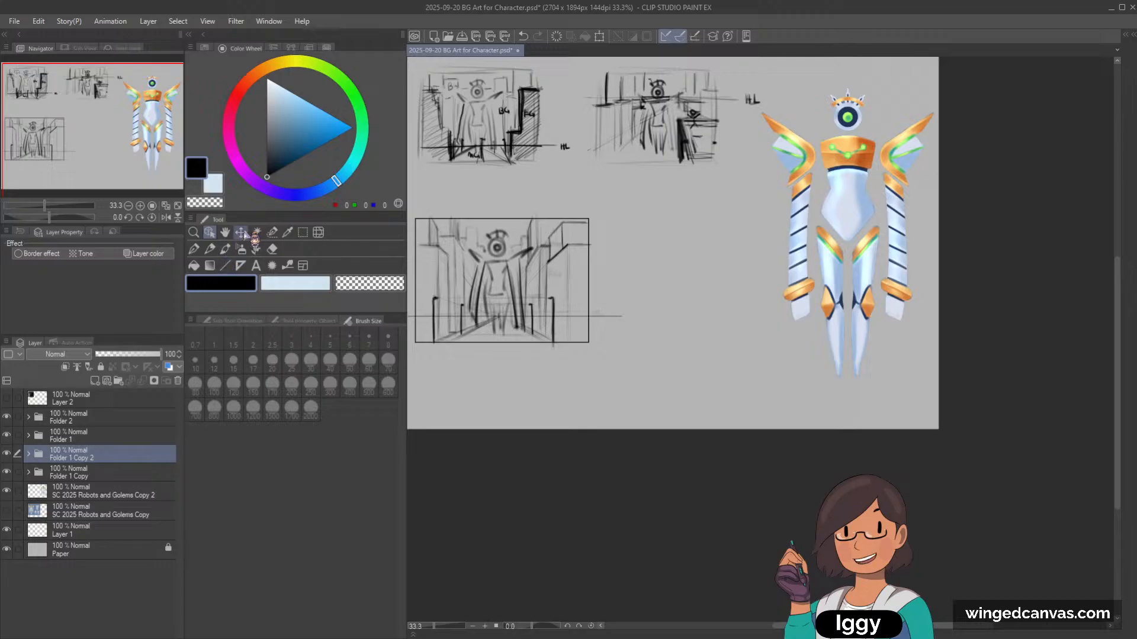
{"action": "mouse_move", "coordinate": [536, 155]}
{"action": "left_mouse_down"}
{"action": "mouse_move", "coordinate": [731, 293]}
{"action": "mouse_move", "coordinate": [724, 300]}
{"action": "mouse_move", "coordinate": [855, 351]}
{"action": "left_mouse_up"}
Step: Enlarge the copied thumbnail until it roughly matches the framed sketch's height and line it up beside it
{"action": "key", "text": "ctrl+t"}
{"action": "left_click_drag", "start_coordinate": [783, 339], "coordinate": [785, 328]}
{"action": "left_click_drag", "start_coordinate": [850, 344], "coordinate": [857, 347]}
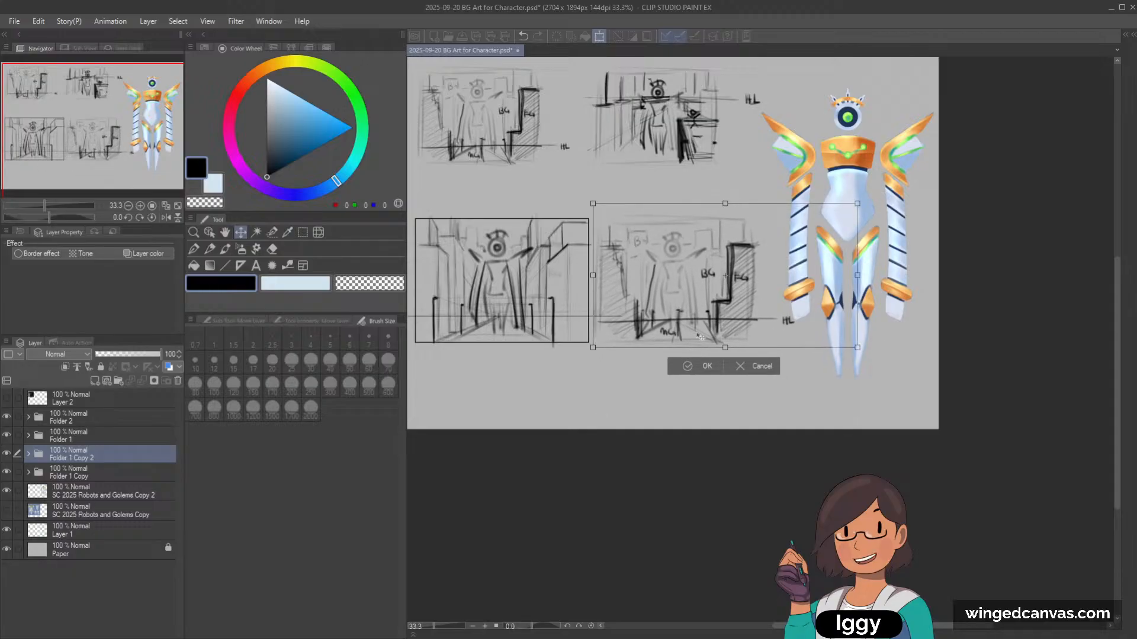
{"action": "left_click", "coordinate": [686, 368]}
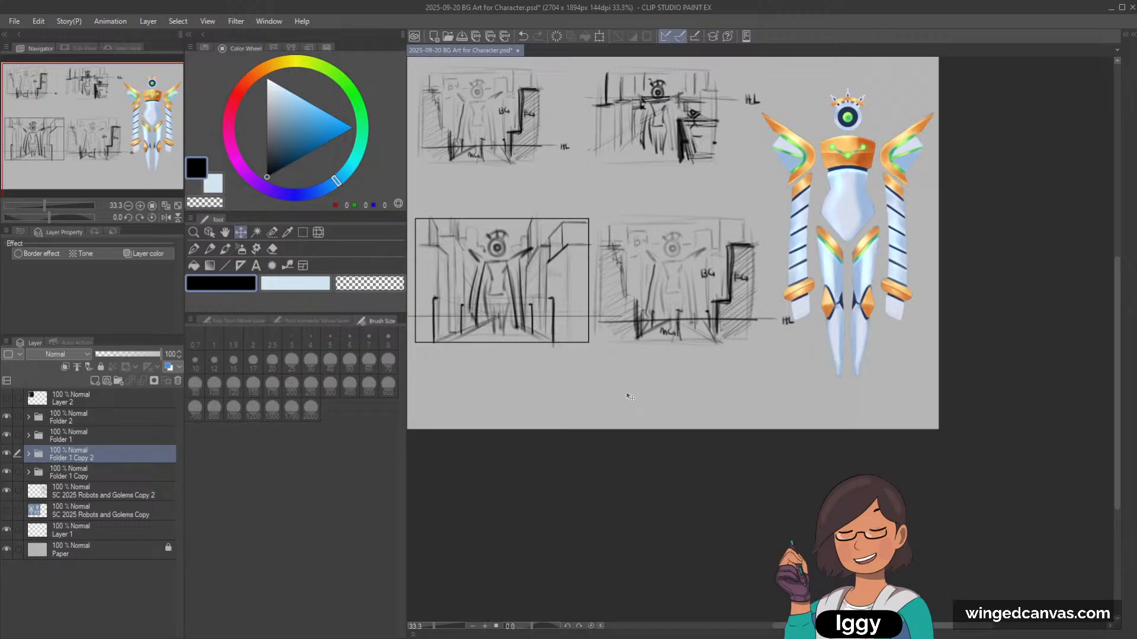
Step: Select the Folder 1 Copy 2 folder and shift its thumbnail slightly right, away from the framed sketch
{"action": "left_click_drag", "start_coordinate": [429, 300], "coordinate": [459, 292]}
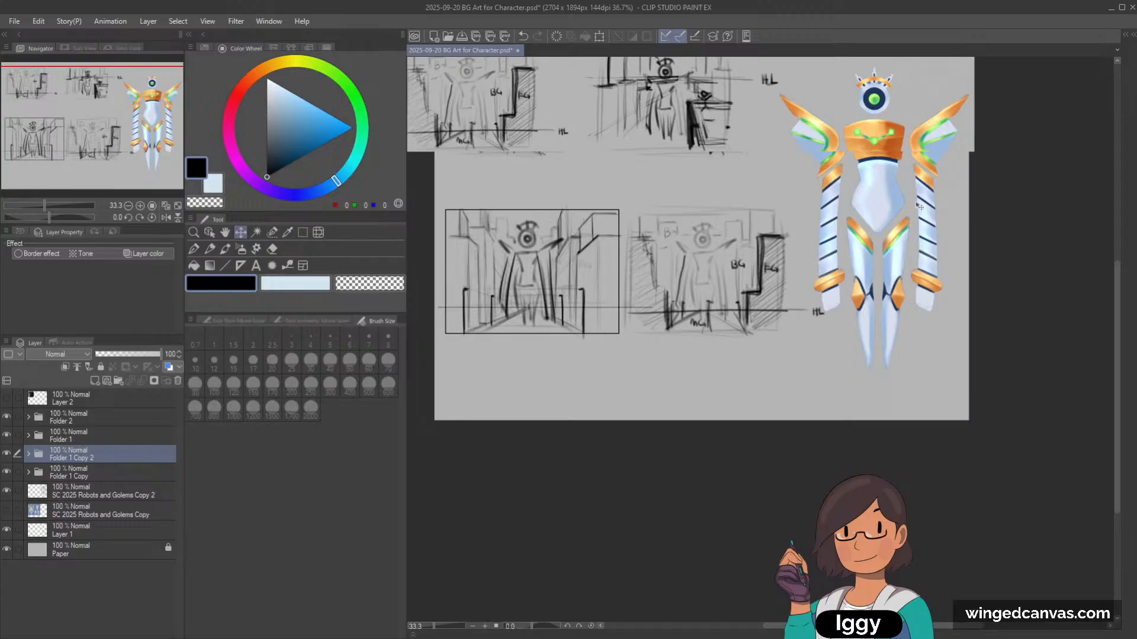
{"action": "scroll", "coordinate": [908, 202], "scroll_direction": "up", "scroll_amount": 1}
{"action": "key", "text": "ctrl+z"}
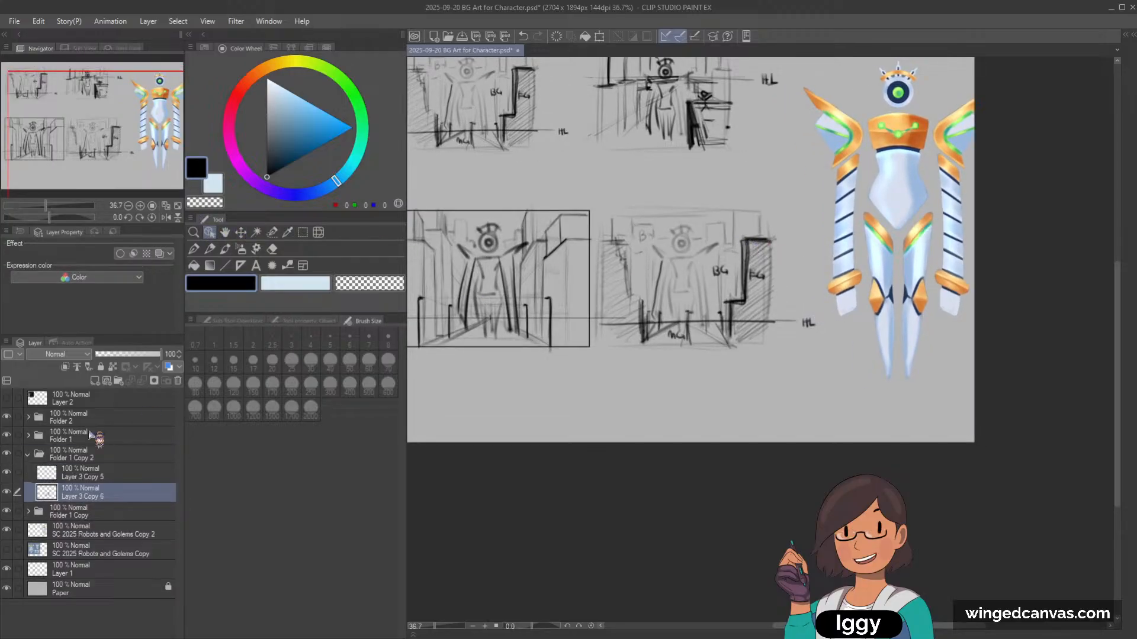
{"action": "left_click", "coordinate": [27, 454]}
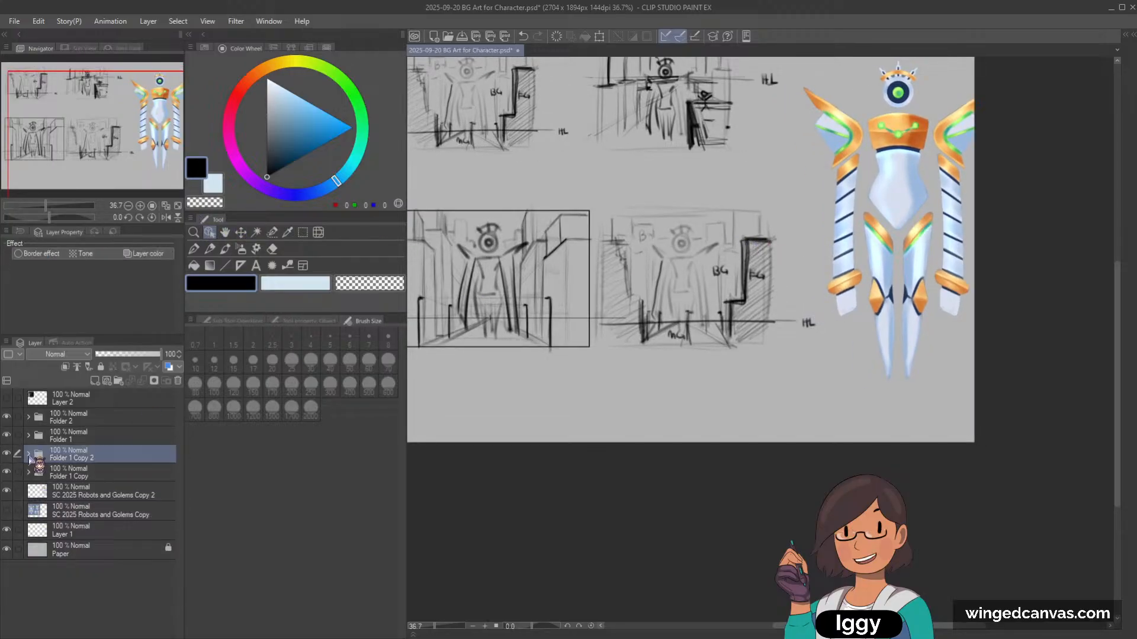
{"action": "left_click", "coordinate": [240, 232]}
{"action": "left_click_drag", "start_coordinate": [632, 321], "coordinate": [645, 320]}
{"action": "left_click", "coordinate": [70, 437]}
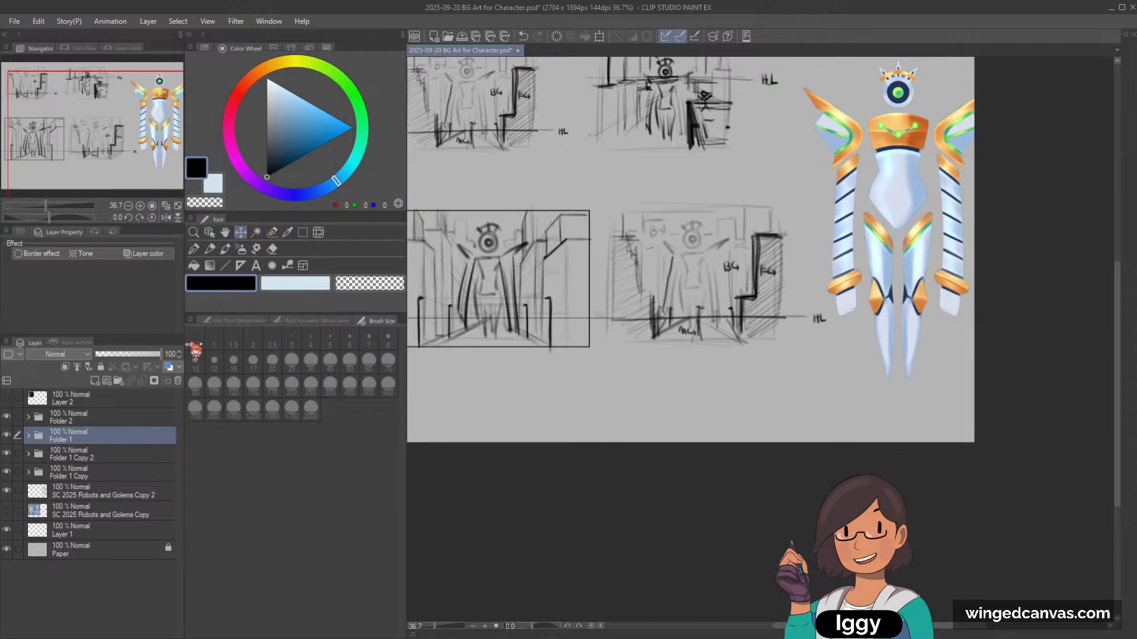
{"action": "left_click_drag", "start_coordinate": [572, 331], "coordinate": [560, 318]}
{"action": "key", "text": "ctrl+z"}
Step: Select the whole Folder 1 Copy folder containing the framed sketch, ready for the Move layer tool
{"action": "left_click", "coordinate": [209, 232]}
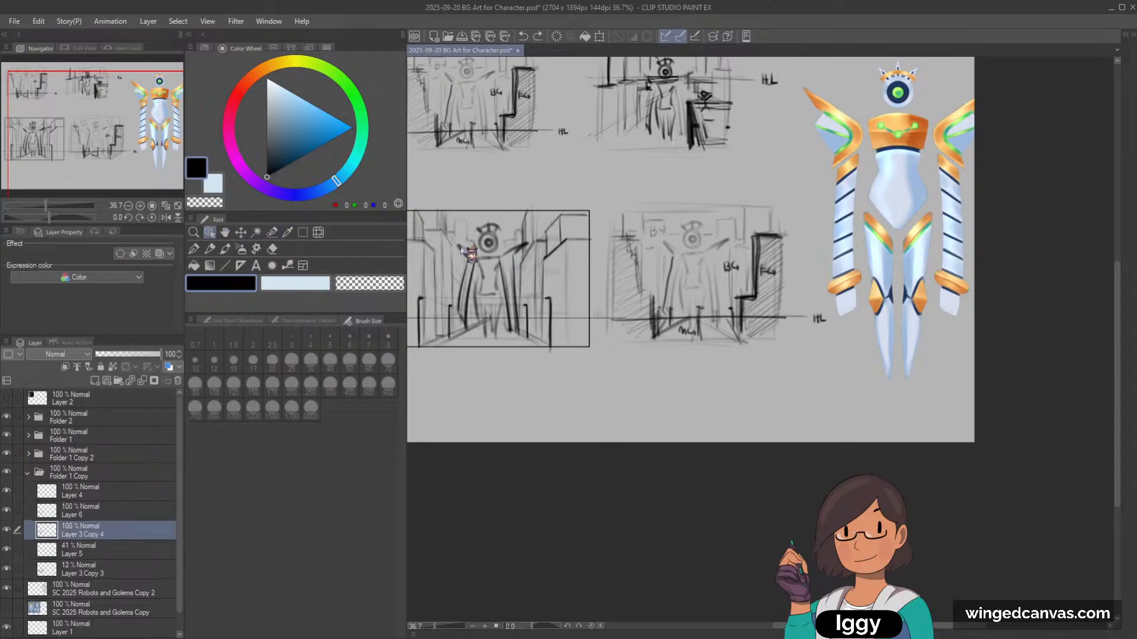
{"action": "left_click", "coordinate": [240, 232]}
{"action": "left_click", "coordinate": [33, 476]}
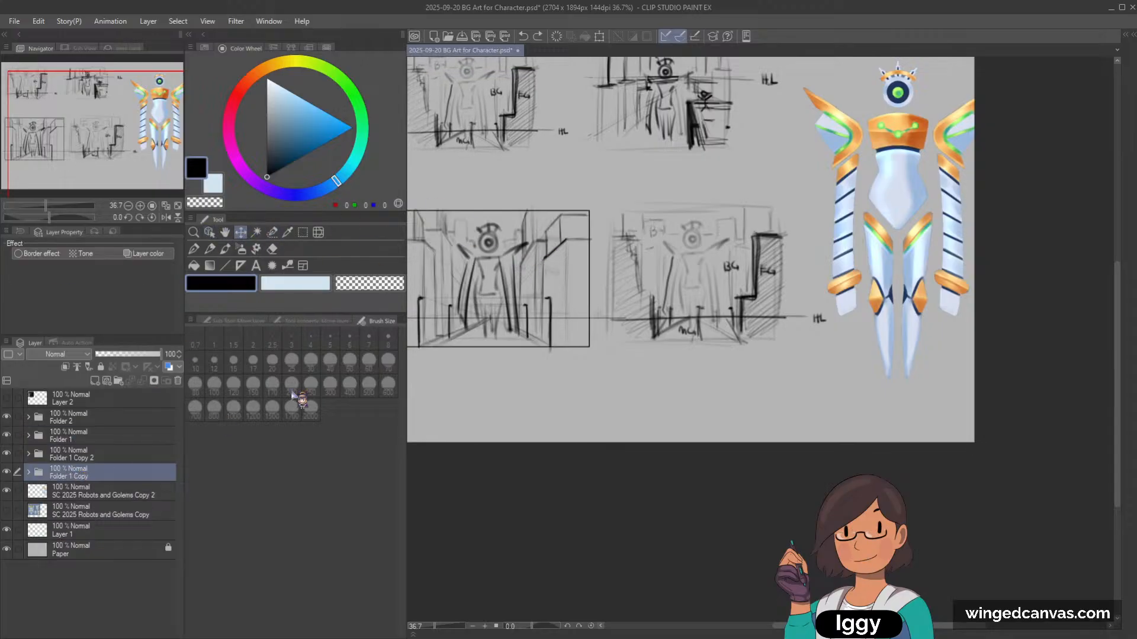
Step: Nudge the framed thumbnail slightly up and left, and lower the opacity of the neighbouring sketch's Layer 3 Copy 6 to 17%
{"action": "left_click_drag", "start_coordinate": [580, 364], "coordinate": [566, 350]}
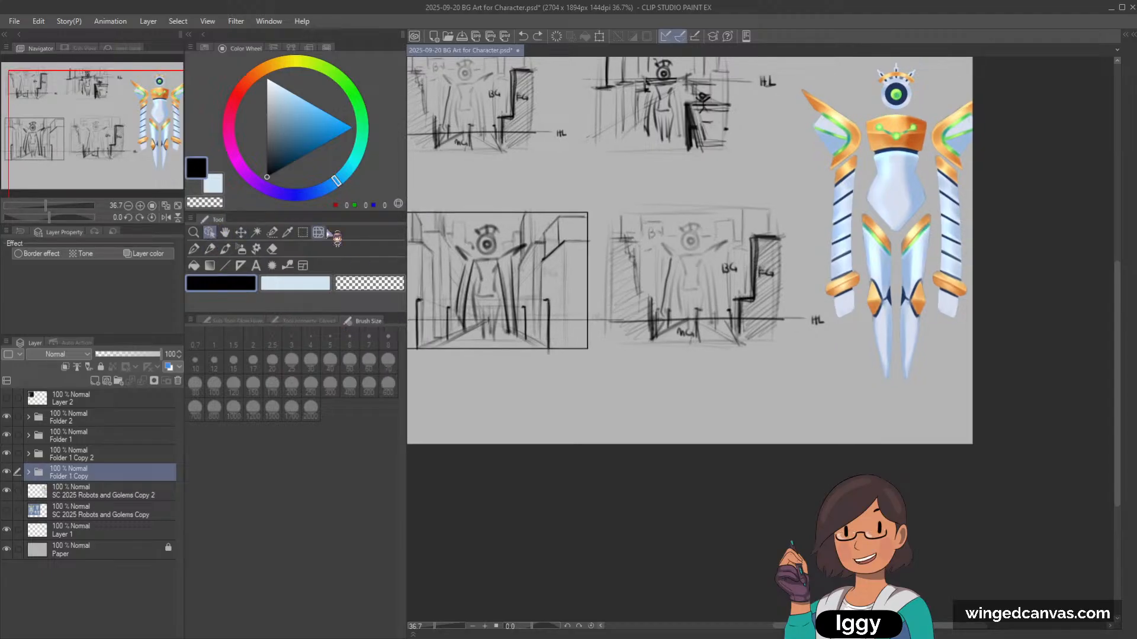
{"action": "left_click", "coordinate": [210, 232]}
{"action": "left_click", "coordinate": [750, 252]}
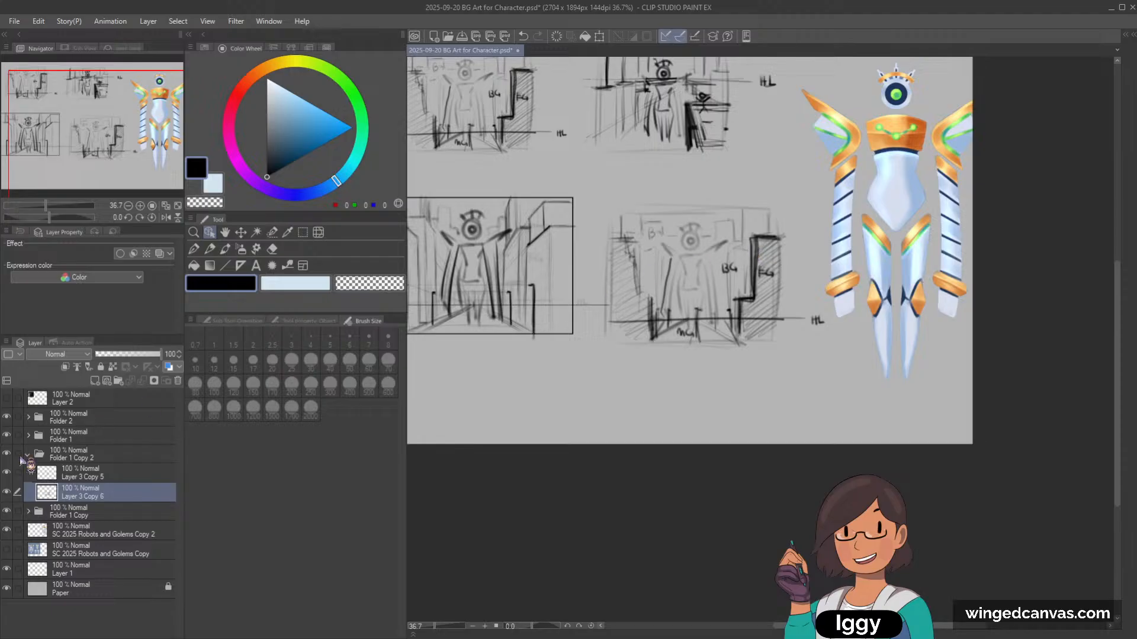
{"action": "left_click", "coordinate": [37, 457]}
{"action": "left_click", "coordinate": [93, 475]}
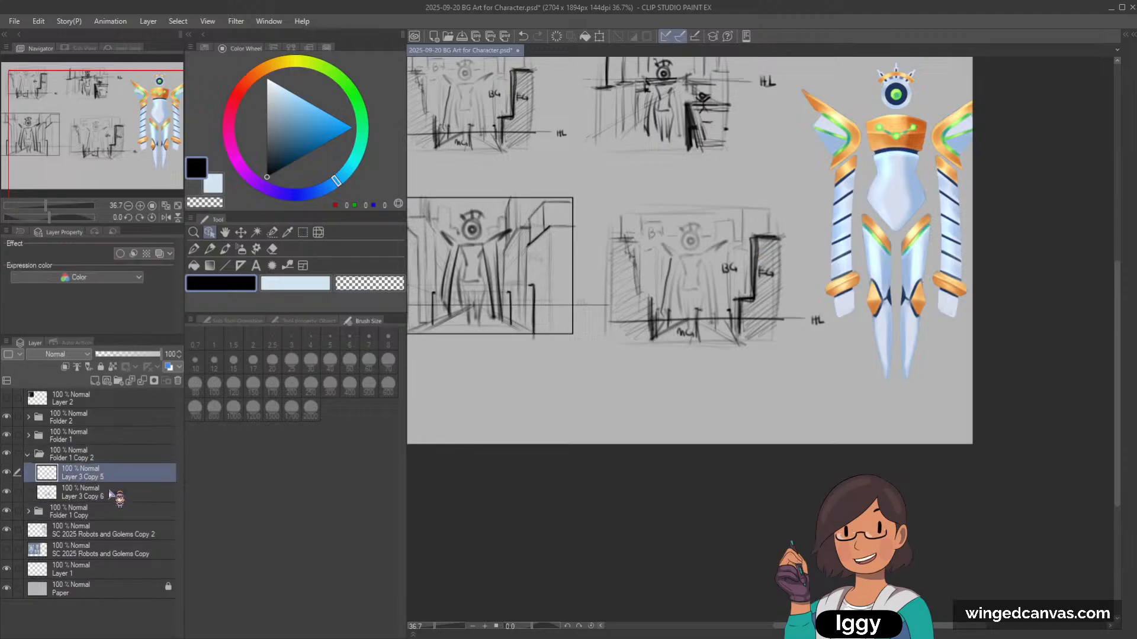
{"action": "left_click", "coordinate": [113, 496]}
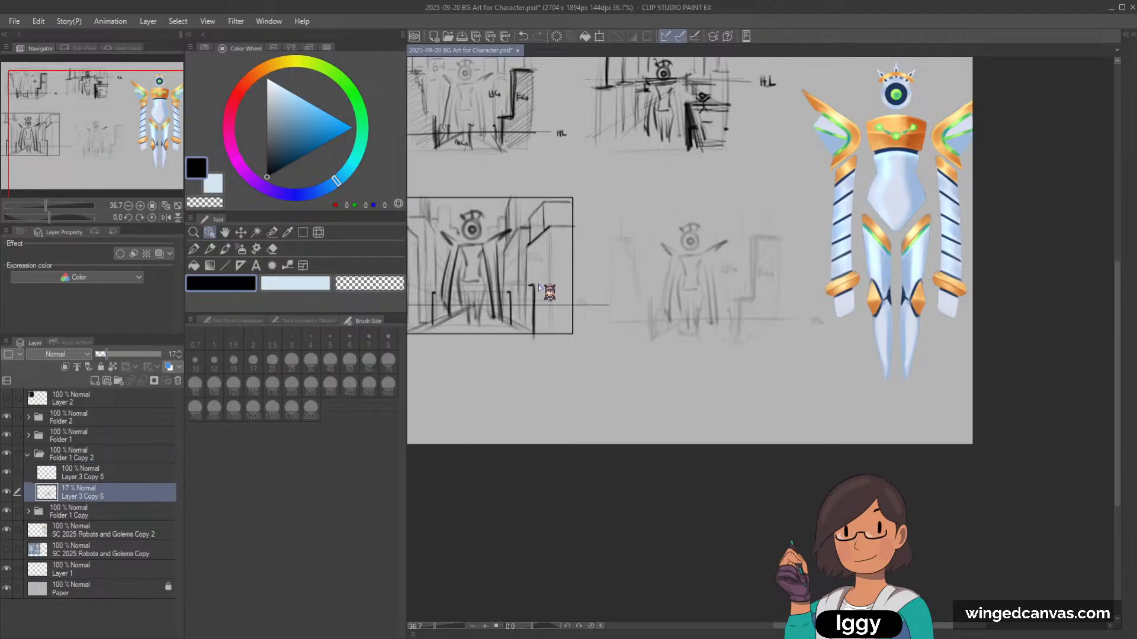
{"action": "left_click", "coordinate": [98, 477]}
{"action": "left_click", "coordinate": [110, 490]}
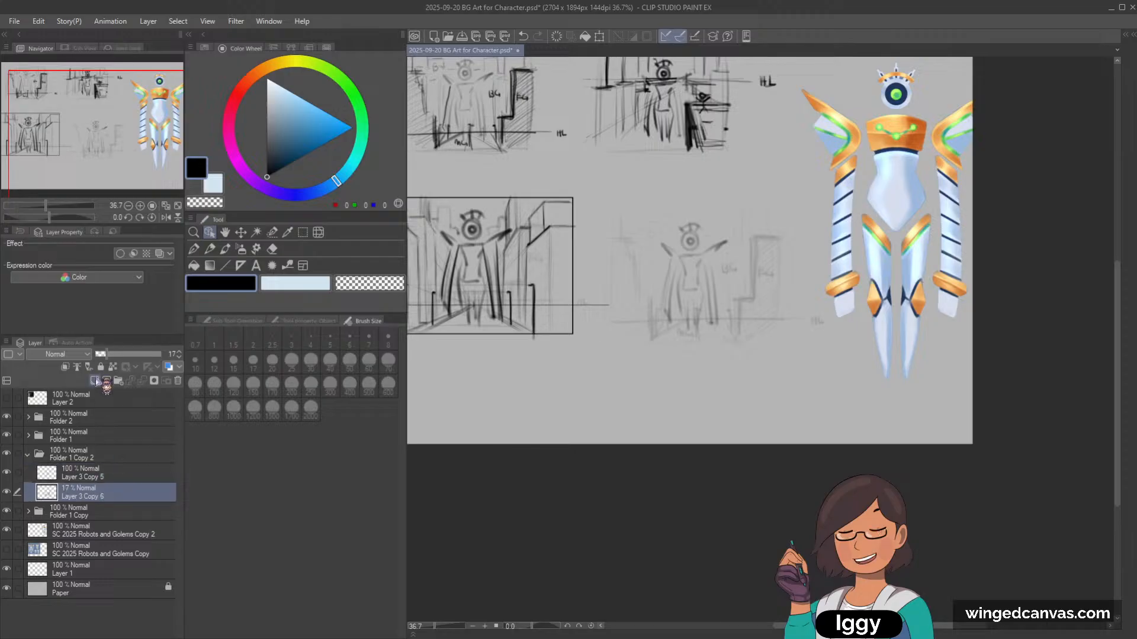
Step: Add a new layer above the faded sketch and draw a black rectangular frame around it with the Rectangle tool
{"action": "left_click", "coordinate": [95, 381]}
{"action": "scroll", "coordinate": [914, 222], "scroll_direction": "up", "scroll_amount": 1}
{"action": "left_click", "coordinate": [225, 266]}
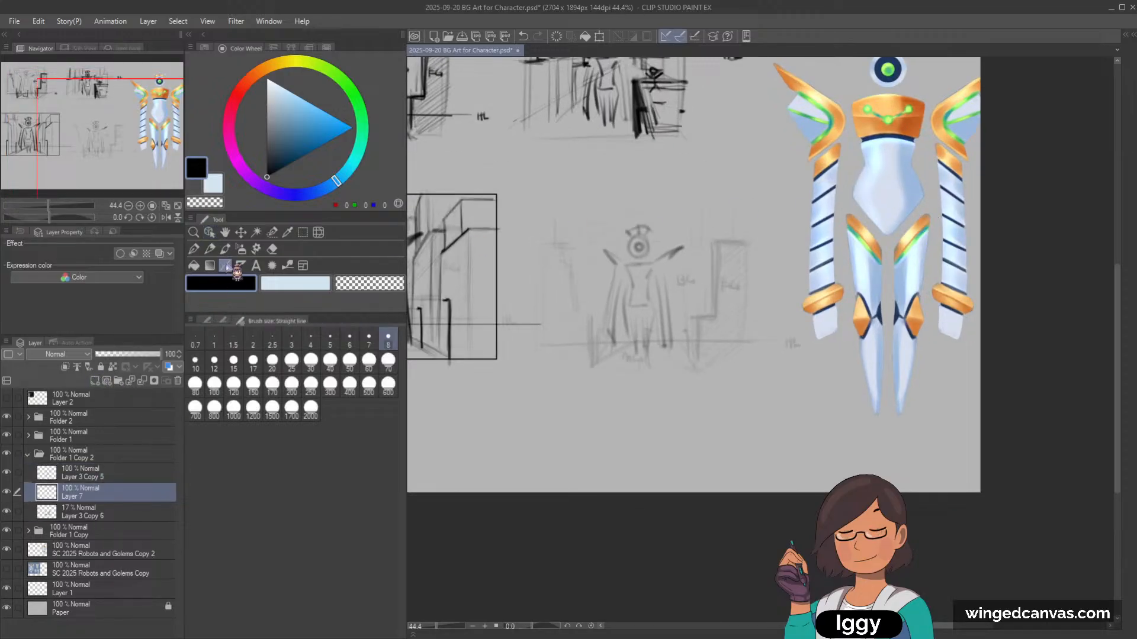
{"action": "left_click", "coordinate": [208, 323]}
{"action": "left_click", "coordinate": [330, 395]}
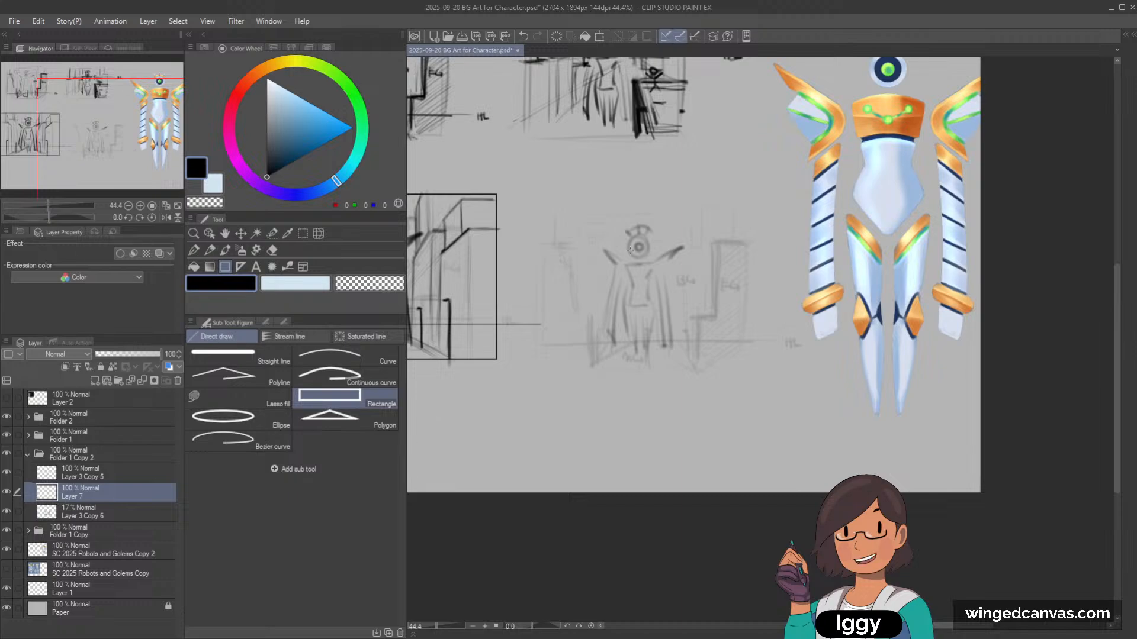
{"action": "left_click_drag", "start_coordinate": [525, 200], "coordinate": [766, 383]}
{"action": "scroll", "coordinate": [766, 355], "scroll_direction": "up", "scroll_amount": 1}
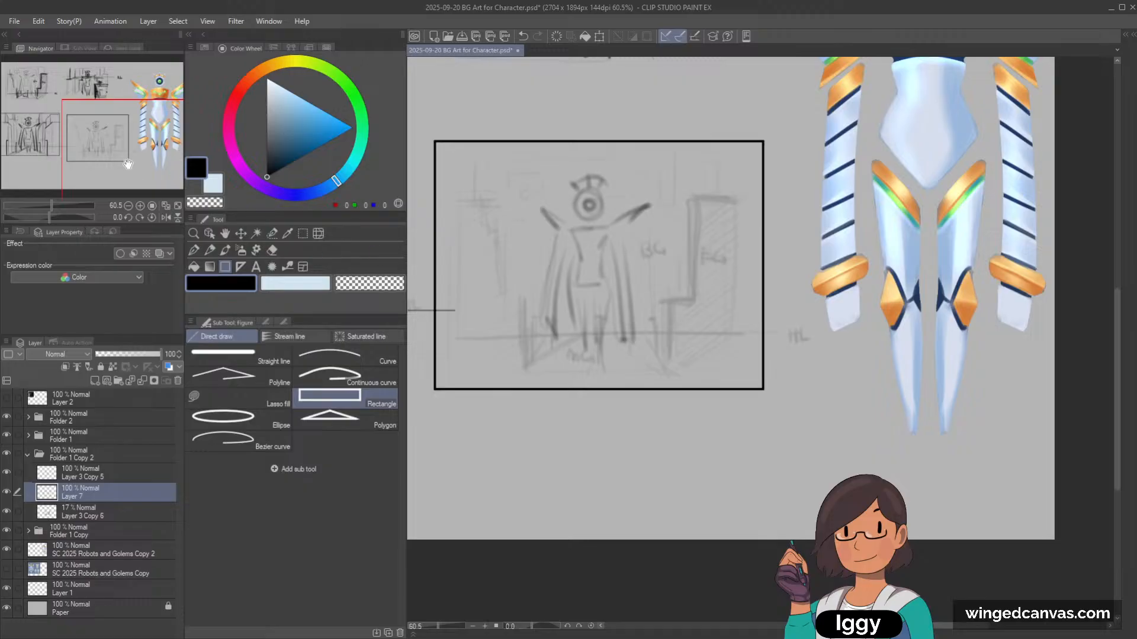
{"action": "left_click_drag", "start_coordinate": [128, 164], "coordinate": [124, 163]}
Step: Add another layer above the frame layer and make it active for drawing with the Lighter pencil
{"action": "left_click", "coordinate": [104, 510]}
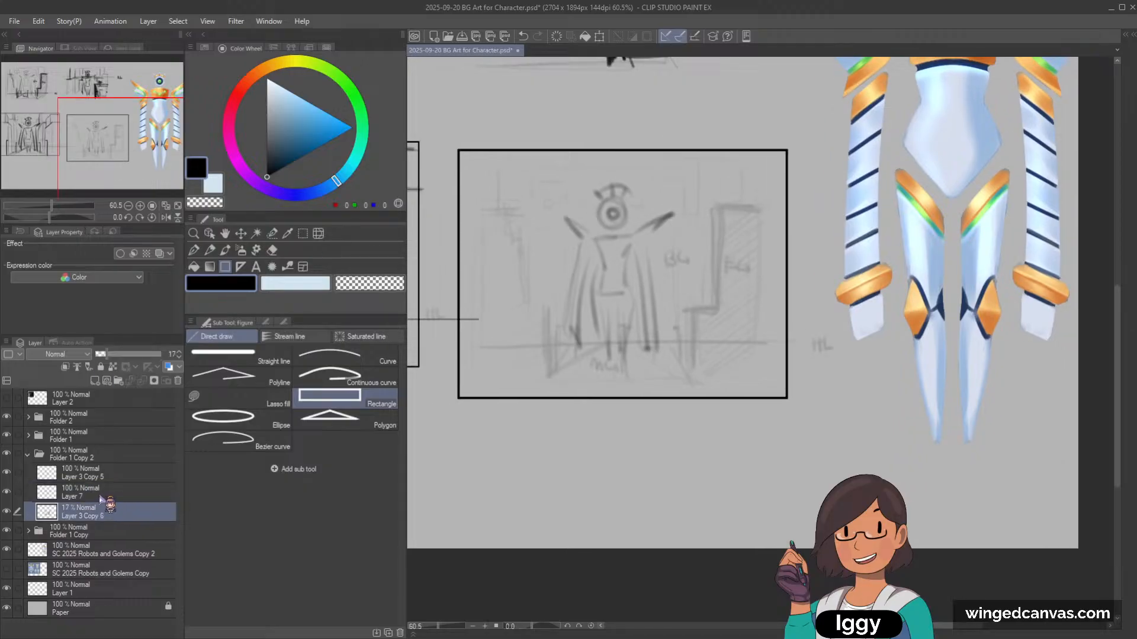
{"action": "left_click", "coordinate": [101, 496]}
{"action": "left_click", "coordinate": [95, 380]}
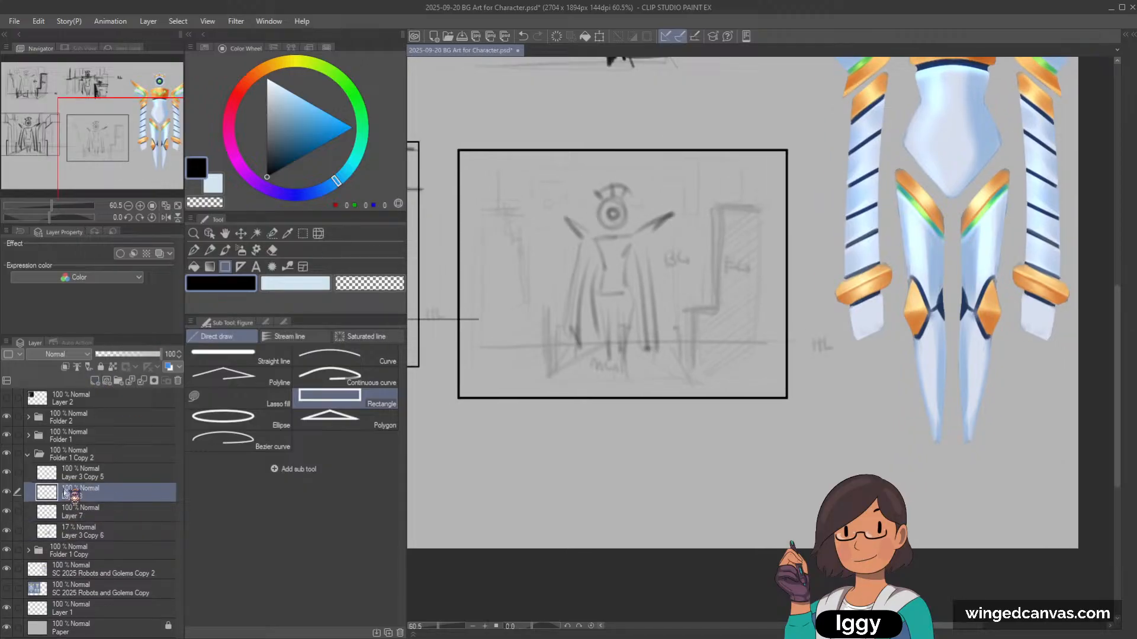
{"action": "left_click", "coordinate": [86, 515]}
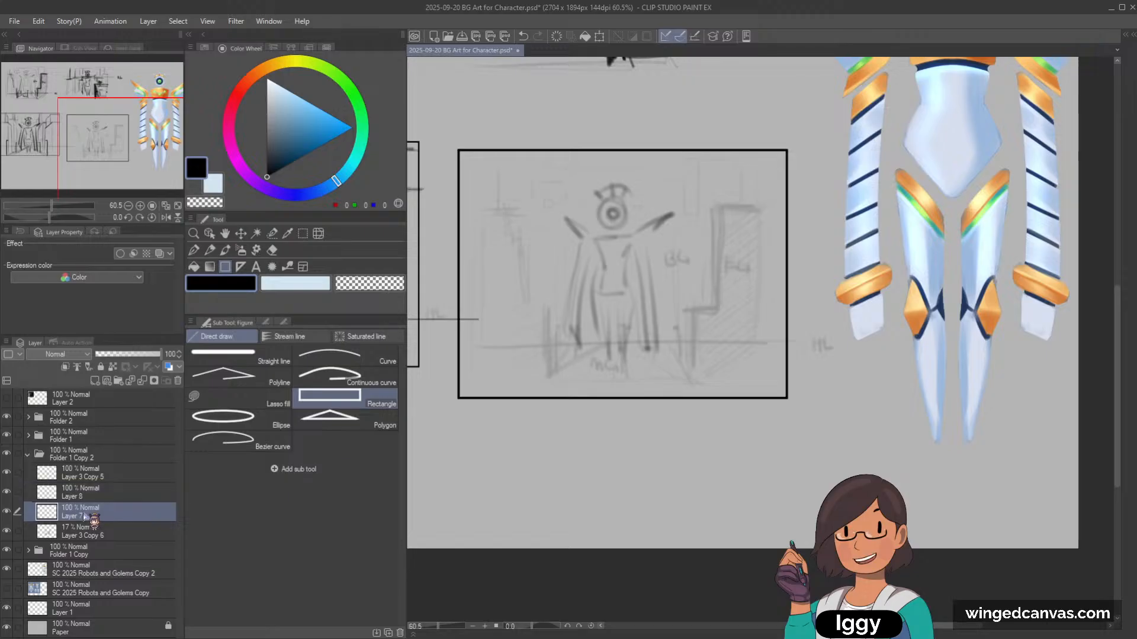
{"action": "left_click", "coordinate": [225, 233]}
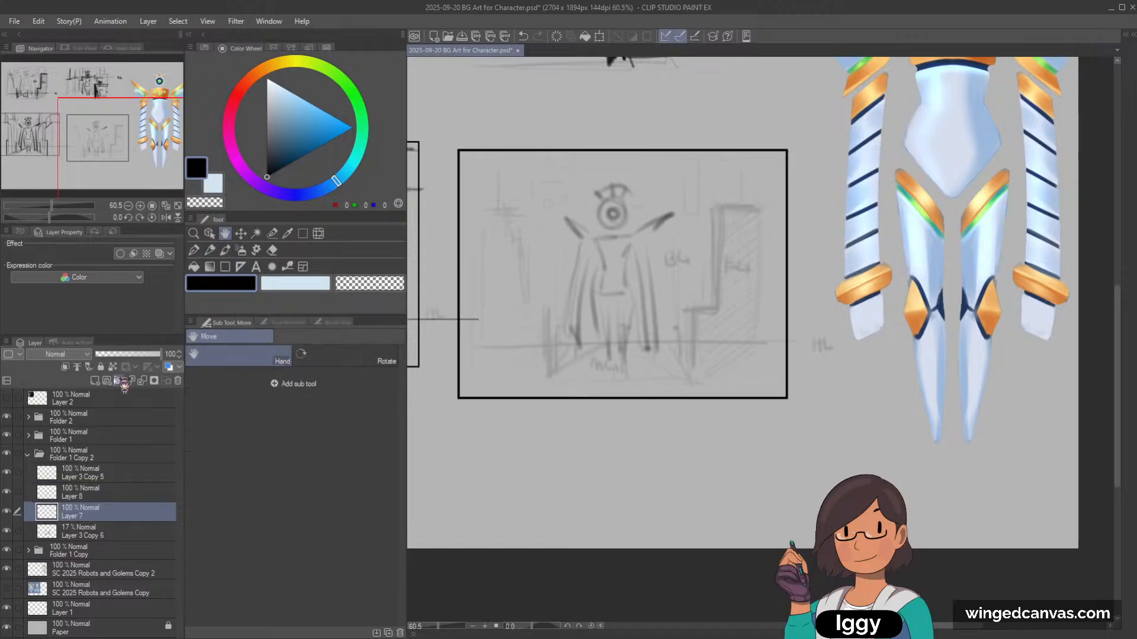
{"action": "left_click", "coordinate": [210, 234]}
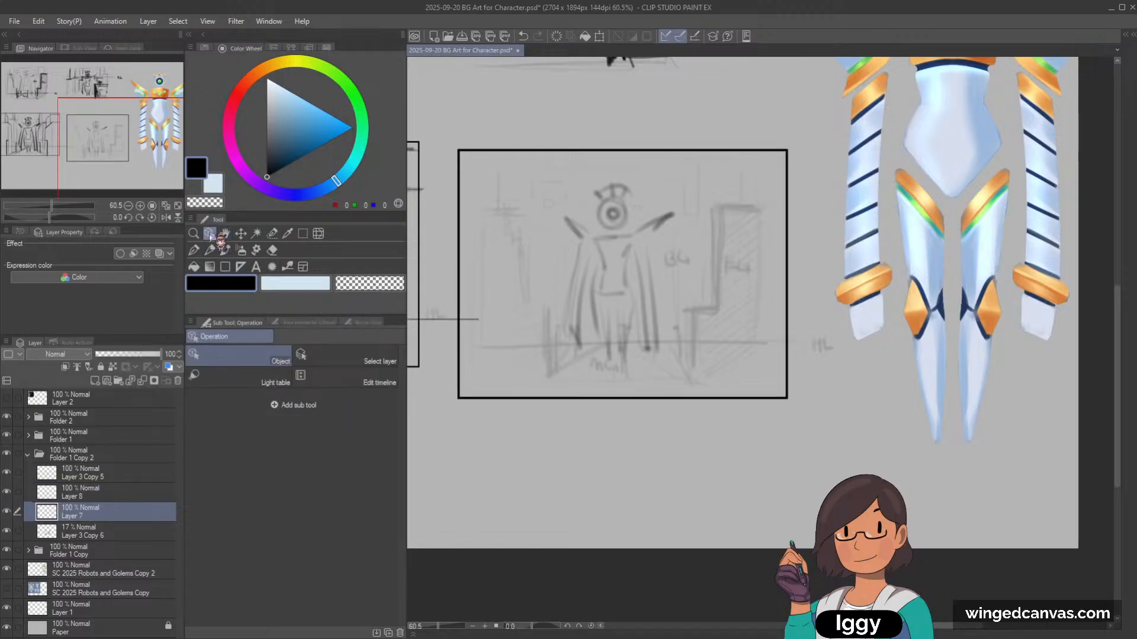
{"action": "key", "text": "p"}
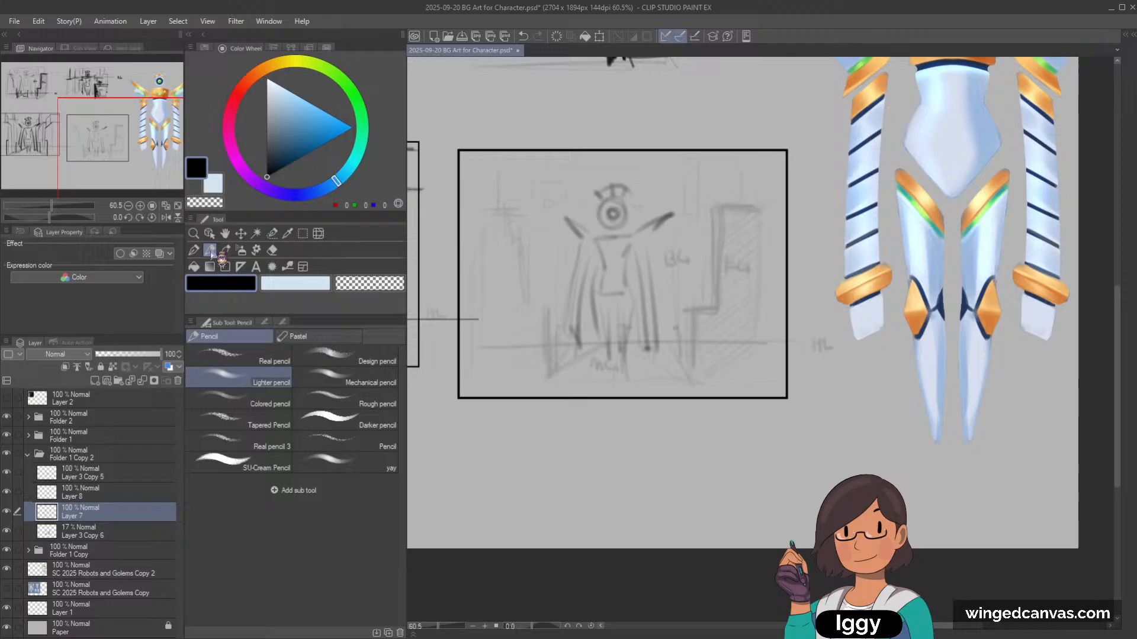
{"action": "left_click", "coordinate": [7, 510]}
{"action": "left_click", "coordinate": [7, 511]}
{"action": "left_click", "coordinate": [67, 497]}
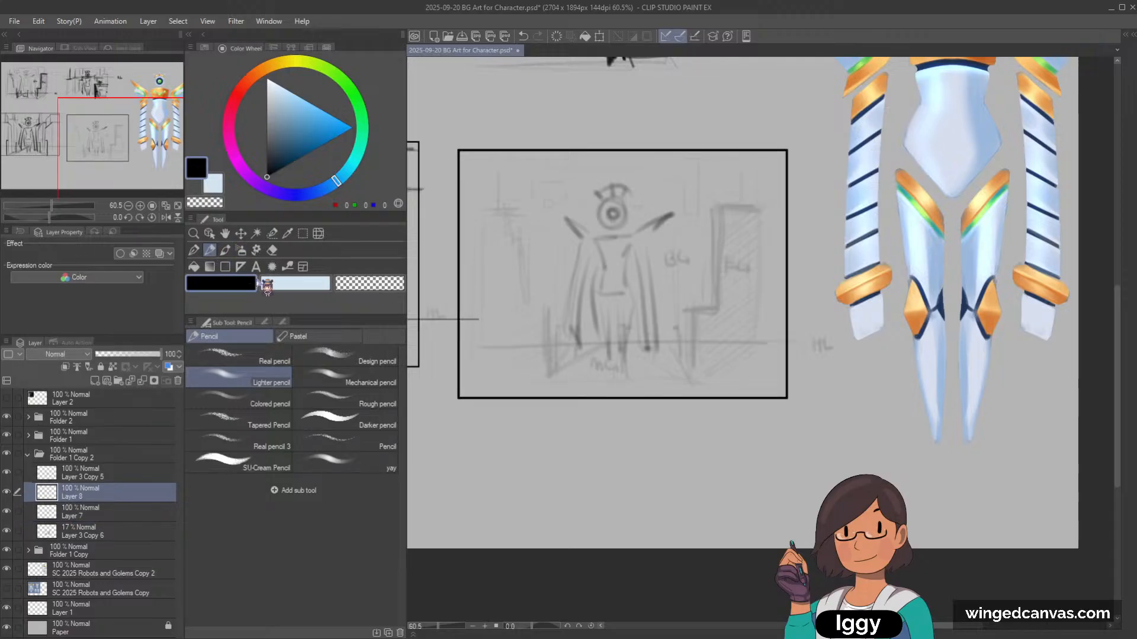
Step: Sketch the left foreground building's stepped outline inside the frame, descending from the upper ledge to the frame's lower edge
{"action": "mouse_move", "coordinate": [467, 204]}
{"action": "left_mouse_down"}
{"action": "mouse_move", "coordinate": [523, 199]}
{"action": "mouse_move", "coordinate": [524, 281]}
{"action": "left_mouse_up"}
{"action": "key", "text": "ctrl+z"}
{"action": "left_click_drag", "start_coordinate": [478, 201], "coordinate": [521, 200]}
{"action": "left_click_drag", "start_coordinate": [515, 201], "coordinate": [517, 288]}
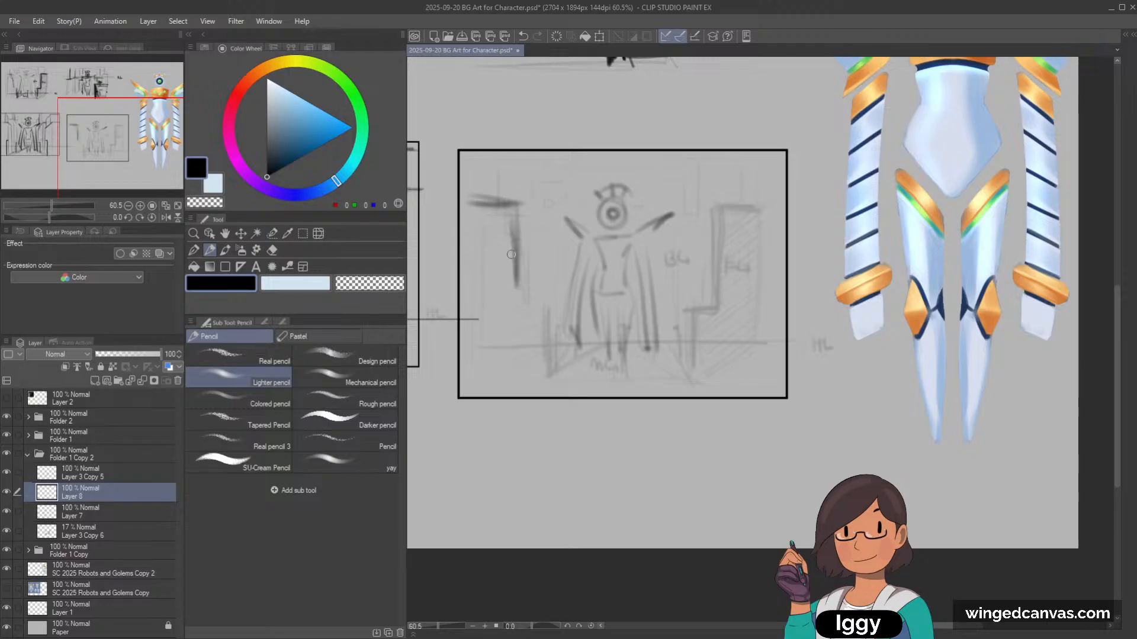
{"action": "left_click_drag", "start_coordinate": [512, 240], "coordinate": [513, 310]}
{"action": "mouse_move", "coordinate": [510, 300]}
{"action": "left_mouse_down"}
{"action": "mouse_move", "coordinate": [541, 298]}
{"action": "mouse_move", "coordinate": [521, 297]}
{"action": "mouse_move", "coordinate": [540, 300]}
{"action": "mouse_move", "coordinate": [543, 395]}
{"action": "left_mouse_up"}
{"action": "key", "text": "ctrl+z"}
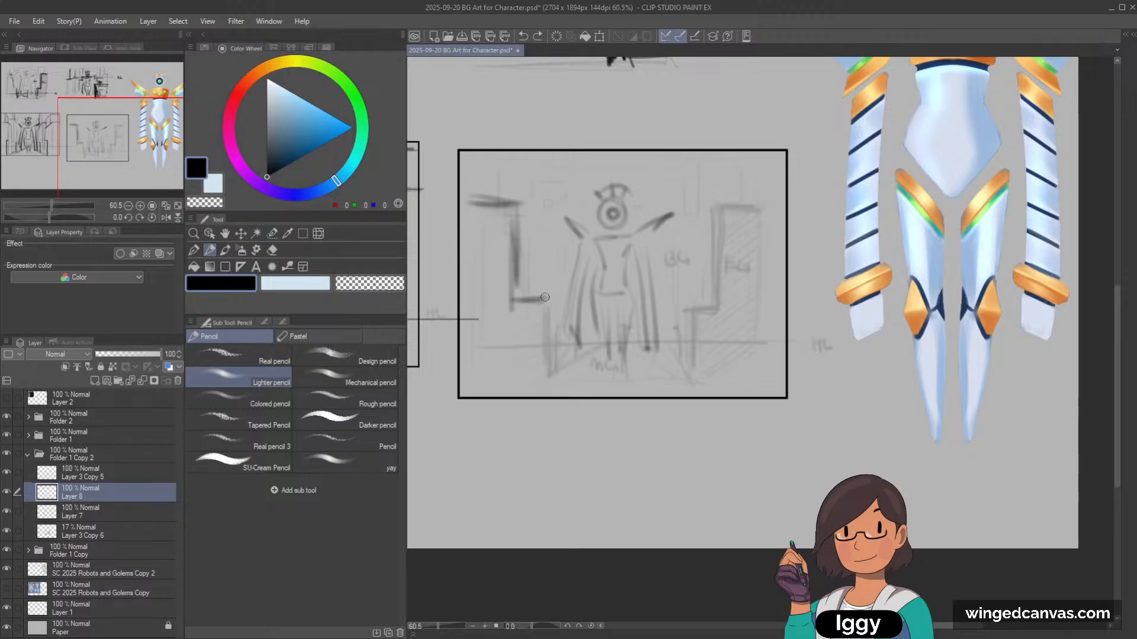
{"action": "left_click_drag", "start_coordinate": [538, 298], "coordinate": [540, 392]}
{"action": "left_click_drag", "start_coordinate": [541, 320], "coordinate": [542, 393]}
{"action": "left_click_drag", "start_coordinate": [515, 300], "coordinate": [518, 255]}
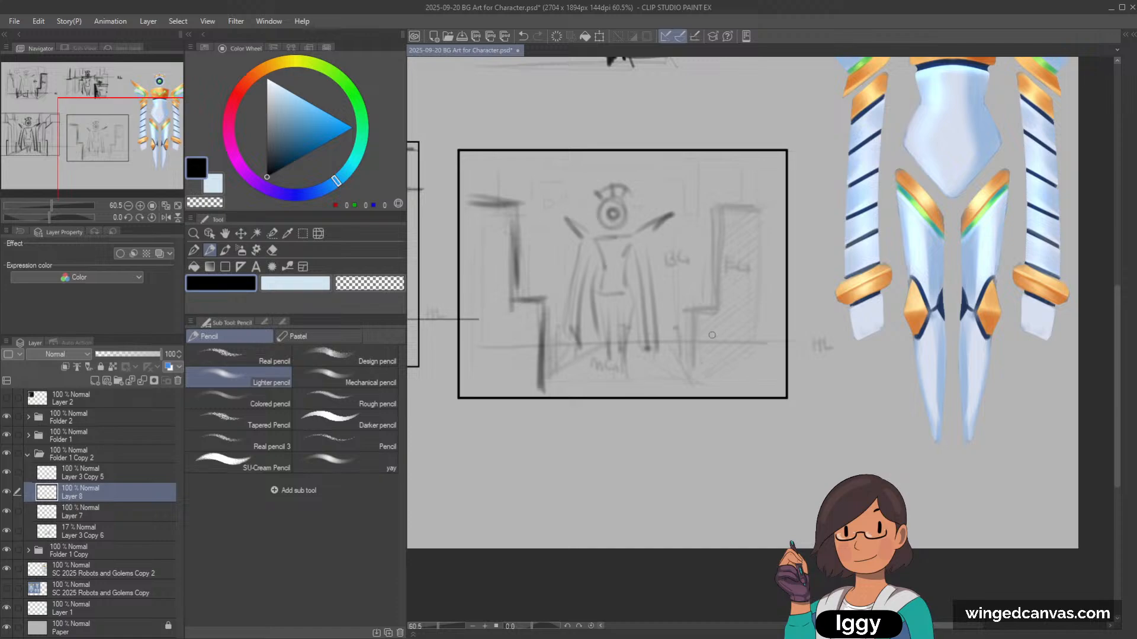
Step: Sketch the right foreground building's stepped outline, and extend the left building with a lower ledge line and an upper wall line
{"action": "left_click_drag", "start_coordinate": [704, 305], "coordinate": [703, 405]}
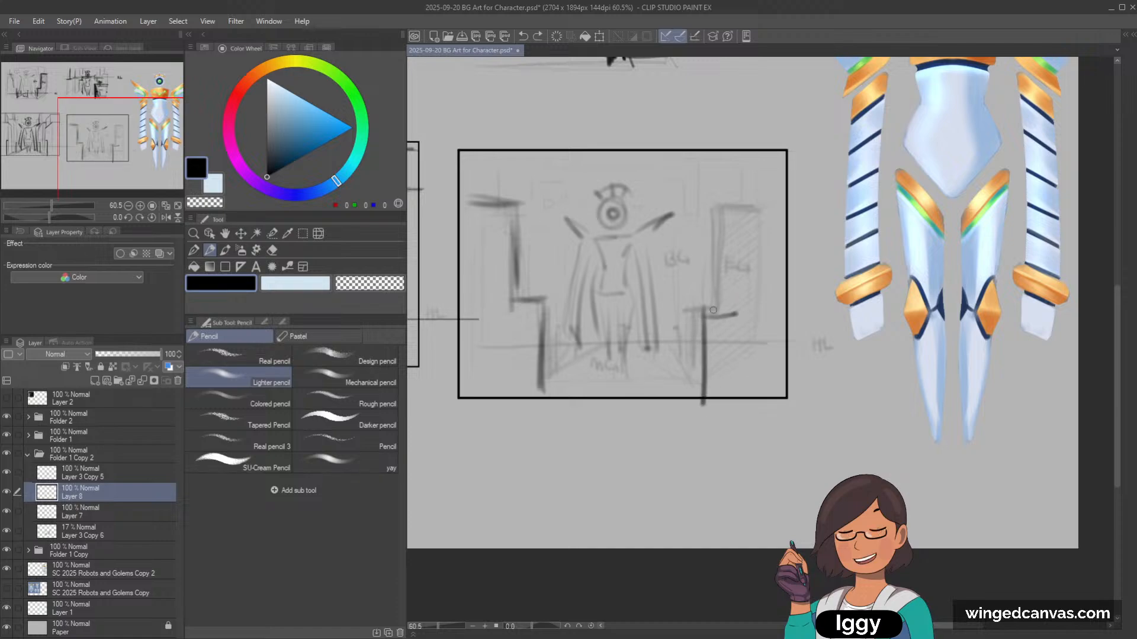
{"action": "key", "text": "ctrl+z"}
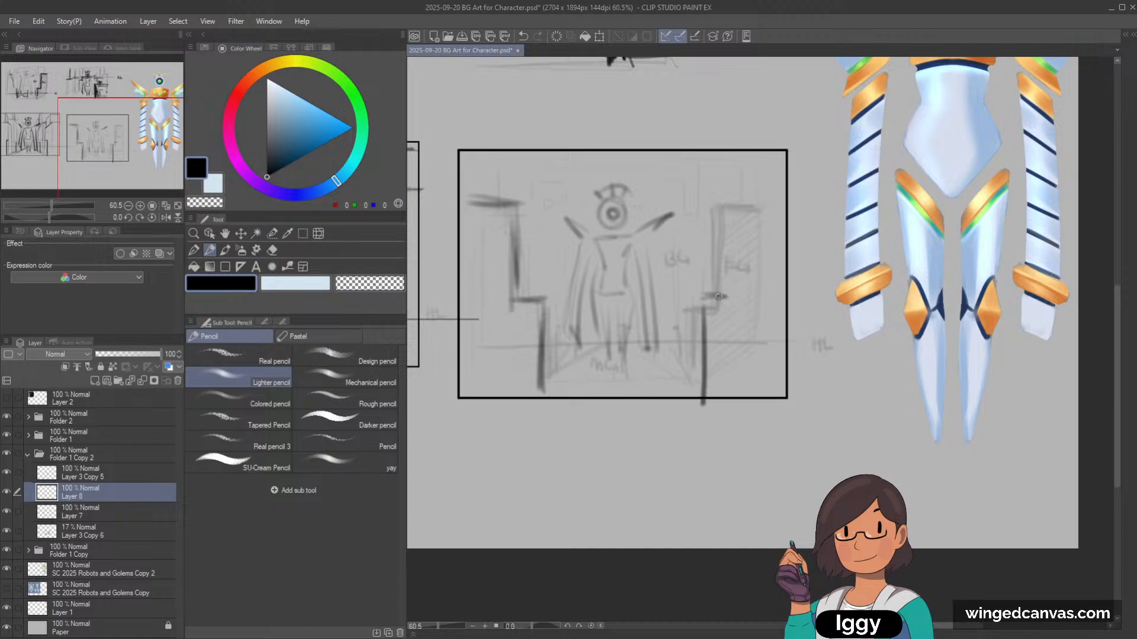
{"action": "mouse_move", "coordinate": [703, 268]}
{"action": "left_mouse_down"}
{"action": "mouse_move", "coordinate": [703, 338]}
{"action": "mouse_move", "coordinate": [701, 312]}
{"action": "mouse_move", "coordinate": [730, 271]}
{"action": "mouse_move", "coordinate": [787, 270]}
{"action": "left_mouse_up"}
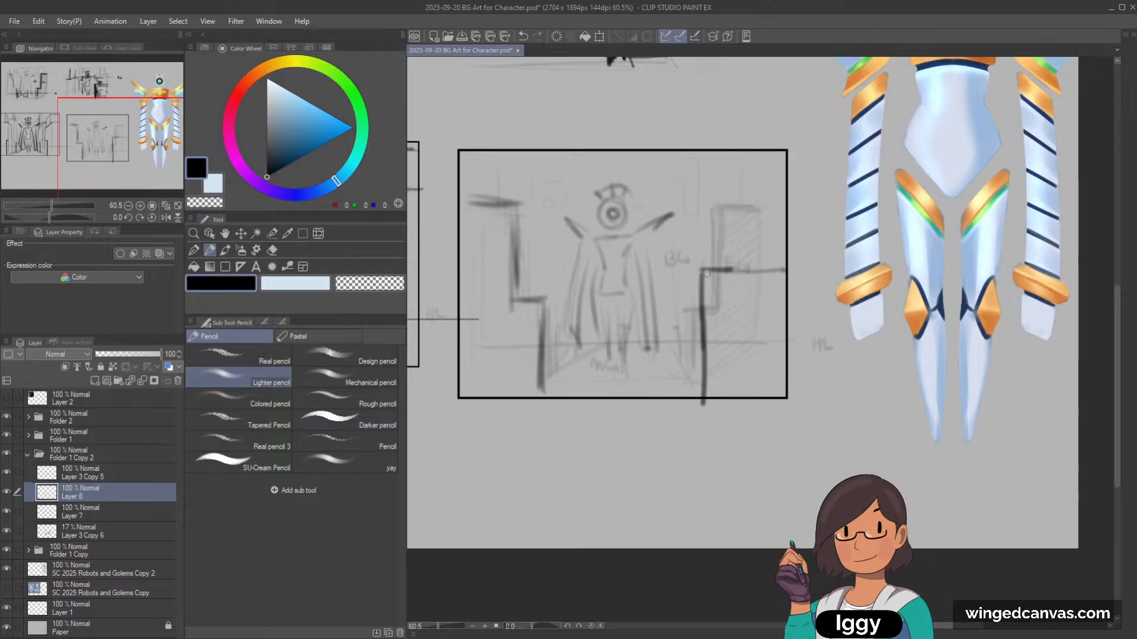
{"action": "mouse_move", "coordinate": [540, 314]}
{"action": "left_mouse_down"}
{"action": "mouse_move", "coordinate": [539, 385]}
{"action": "mouse_move", "coordinate": [471, 304]}
{"action": "mouse_move", "coordinate": [525, 302]}
{"action": "left_mouse_up"}
{"action": "mouse_move", "coordinate": [487, 151]}
{"action": "left_mouse_down"}
{"action": "mouse_move", "coordinate": [486, 207]}
{"action": "mouse_move", "coordinate": [486, 195]}
{"action": "left_mouse_up"}
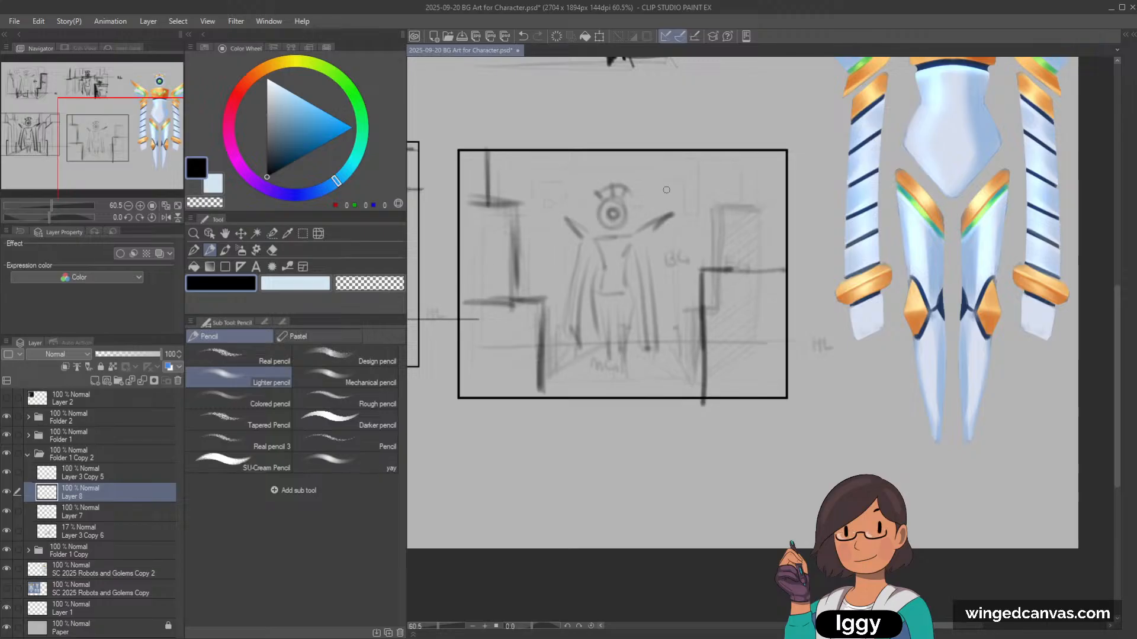
{"action": "left_click_drag", "start_coordinate": [691, 289], "coordinate": [683, 403]}
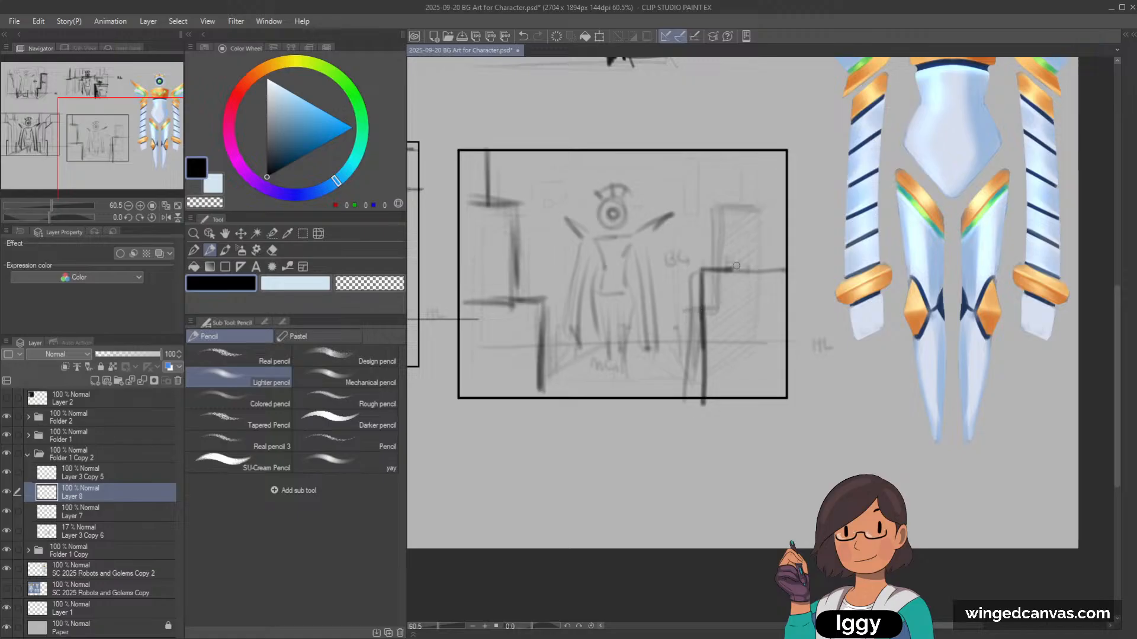
{"action": "mouse_move", "coordinate": [735, 148]}
{"action": "left_mouse_down"}
{"action": "mouse_move", "coordinate": [721, 267]}
{"action": "mouse_move", "coordinate": [717, 158]}
{"action": "mouse_move", "coordinate": [724, 270]}
{"action": "left_mouse_up"}
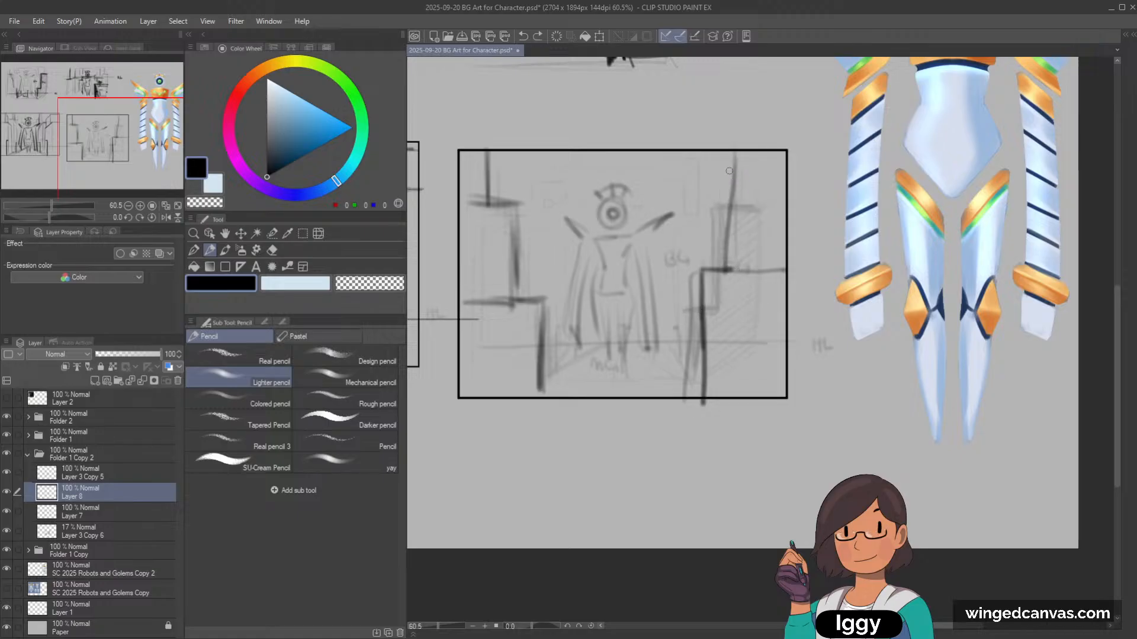
{"action": "mouse_move", "coordinate": [730, 155]}
{"action": "left_mouse_down"}
{"action": "mouse_move", "coordinate": [724, 218]}
{"action": "mouse_move", "coordinate": [725, 162]}
{"action": "mouse_move", "coordinate": [725, 257]}
{"action": "left_mouse_up"}
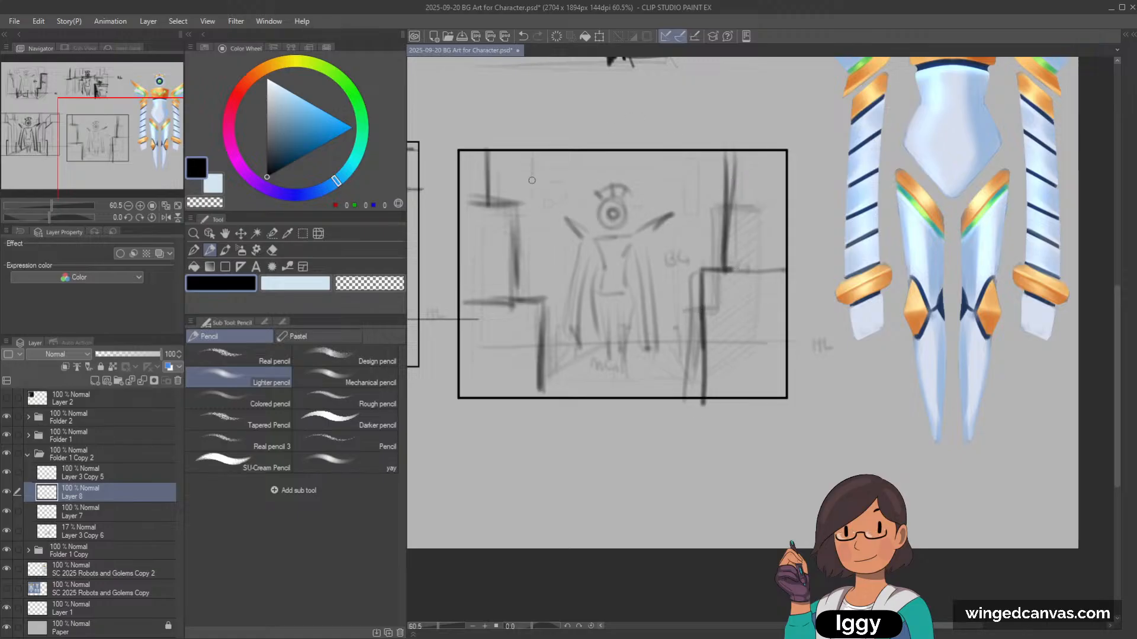
Step: Sketch a thin vertical midground wall line on each side of the robot figure
{"action": "left_click_drag", "start_coordinate": [531, 180], "coordinate": [532, 262]}
{"action": "key", "text": "ctrl+z"}
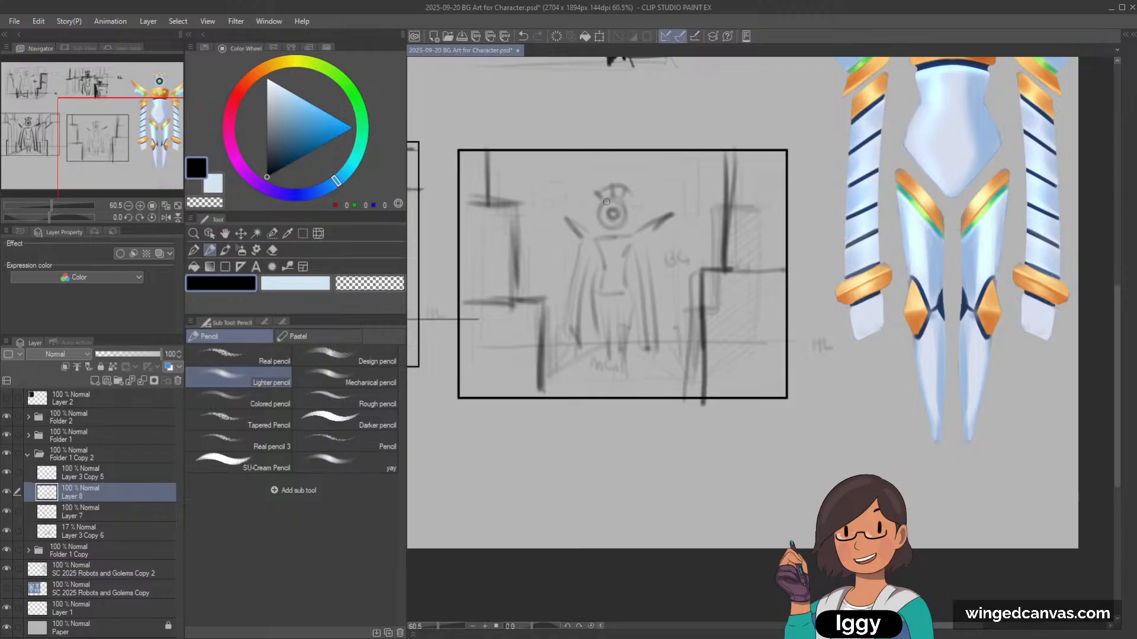
{"action": "key", "text": "ctrl+z"}
{"action": "left_click_drag", "start_coordinate": [554, 234], "coordinate": [555, 373]}
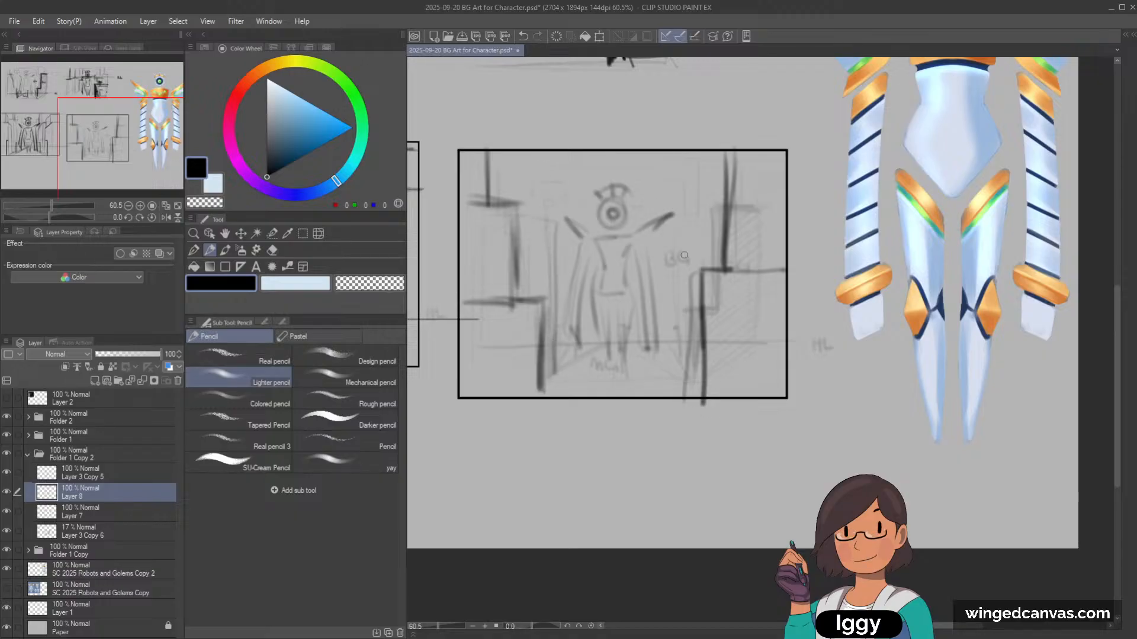
{"action": "left_click_drag", "start_coordinate": [681, 216], "coordinate": [680, 362]}
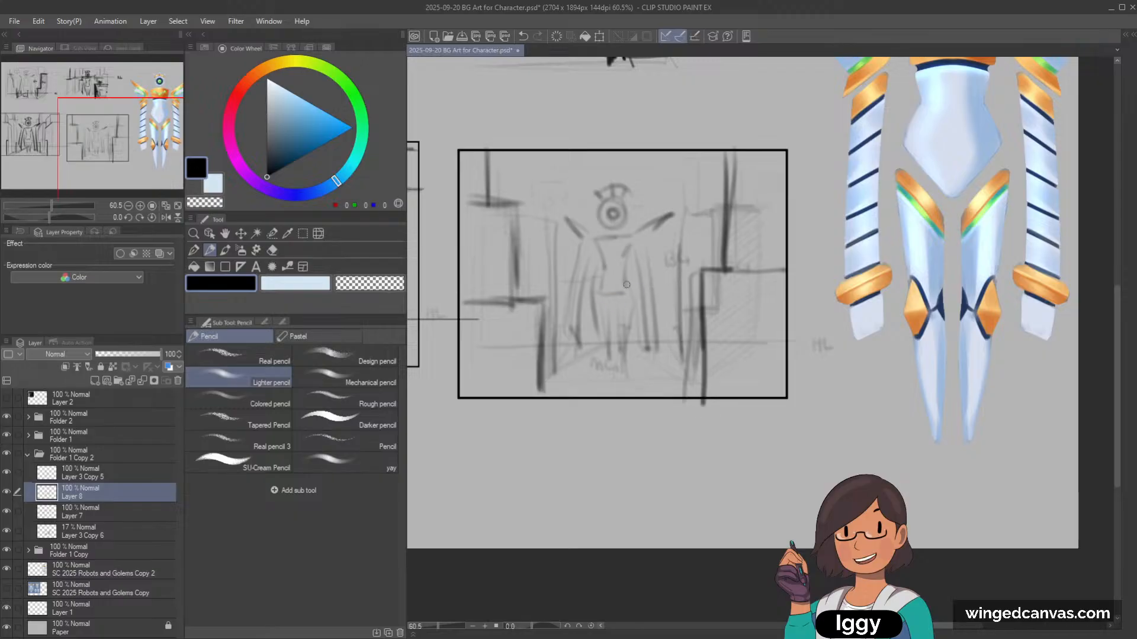
Step: Sketch bracket-shaped ledges on both sides of the figure, thickening the right one up to the foreground building, and a stepped tower by its left shoulder
{"action": "mouse_move", "coordinate": [577, 277]}
{"action": "left_mouse_down"}
{"action": "mouse_move", "coordinate": [677, 276]}
{"action": "mouse_move", "coordinate": [662, 282]}
{"action": "mouse_move", "coordinate": [675, 360]}
{"action": "left_mouse_up"}
{"action": "key", "text": "ctrl+z"}
{"action": "left_click_drag", "start_coordinate": [674, 296], "coordinate": [676, 281]}
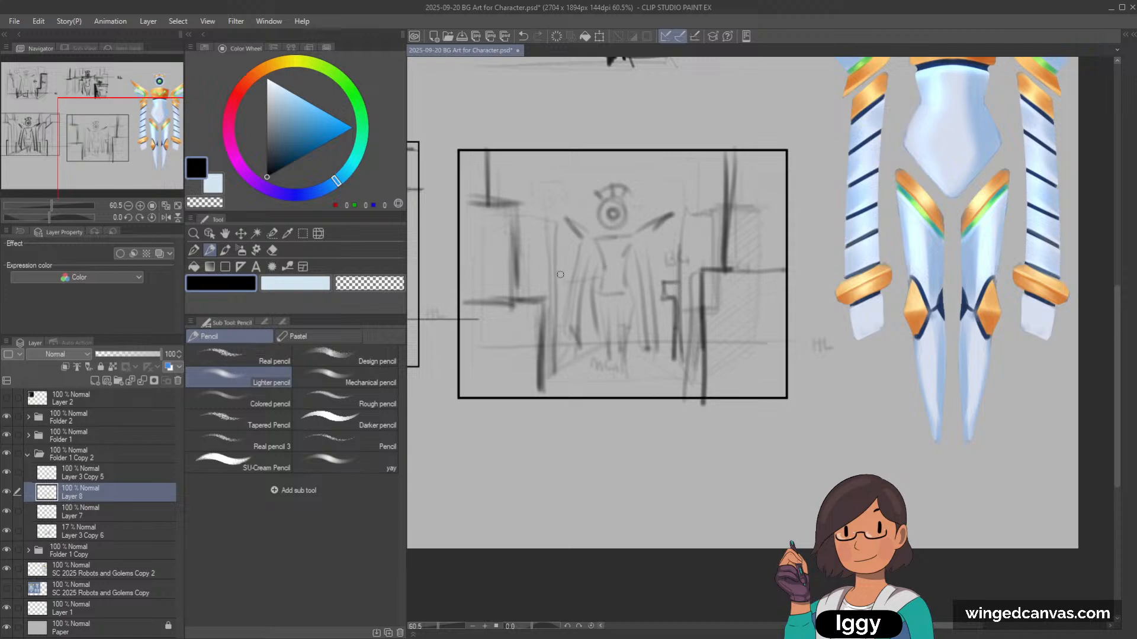
{"action": "mouse_move", "coordinate": [561, 276]}
{"action": "left_mouse_down"}
{"action": "mouse_move", "coordinate": [571, 297]}
{"action": "mouse_move", "coordinate": [562, 291]}
{"action": "left_mouse_up"}
{"action": "key", "text": "ctrl+z"}
{"action": "mouse_move", "coordinate": [559, 172]}
{"action": "left_mouse_down"}
{"action": "mouse_move", "coordinate": [563, 205]}
{"action": "mouse_move", "coordinate": [583, 223]}
{"action": "left_mouse_up"}
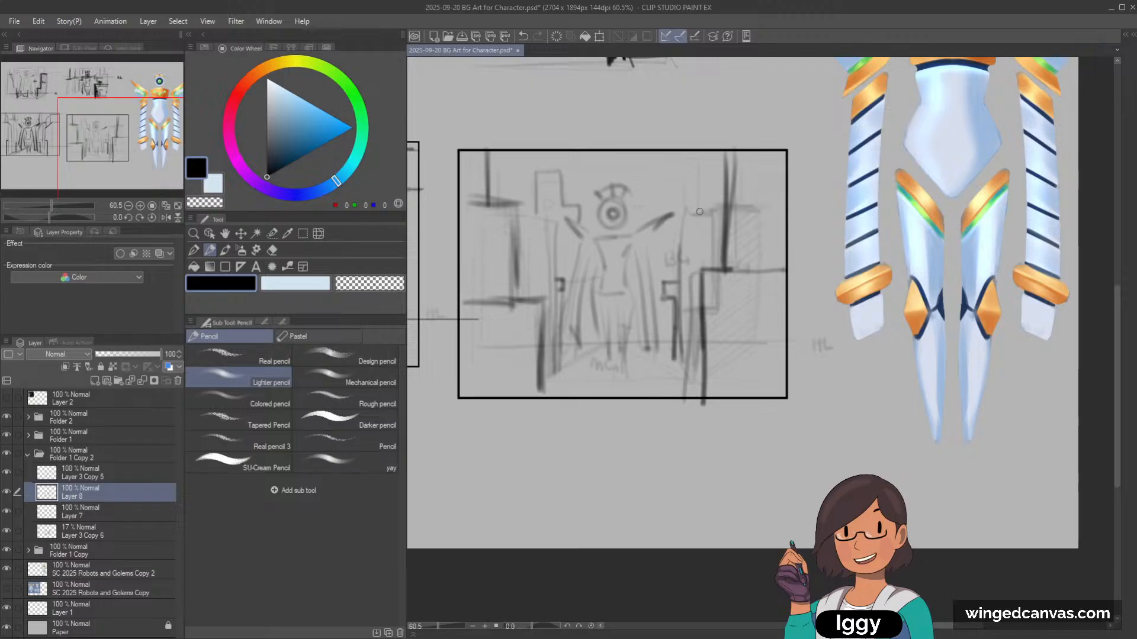
{"action": "mouse_move", "coordinate": [683, 278]}
{"action": "left_mouse_down"}
{"action": "mouse_move", "coordinate": [659, 283]}
{"action": "mouse_move", "coordinate": [676, 304]}
{"action": "mouse_move", "coordinate": [674, 362]}
{"action": "left_mouse_up"}
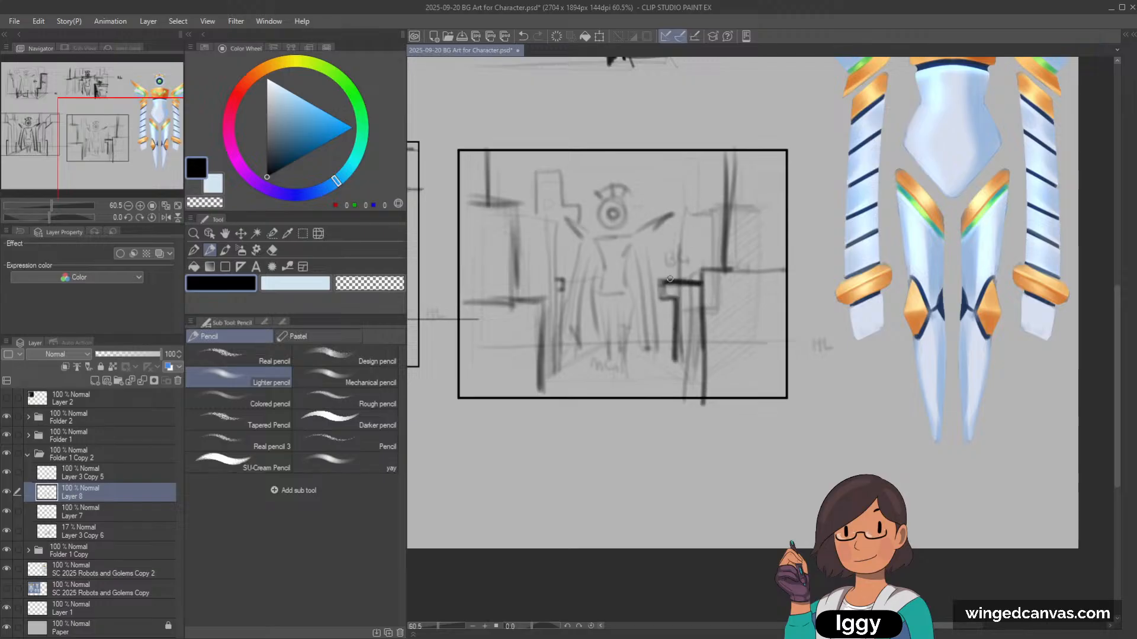
{"action": "left_click_drag", "start_coordinate": [702, 282], "coordinate": [668, 276]}
Step: Draw short dark vertical posts along the horizon line on both sides of the figure's feet, getting smaller toward the centre
{"action": "key", "text": "c"}
{"action": "left_click_drag", "start_coordinate": [556, 337], "coordinate": [555, 372]}
{"action": "key", "text": "c"}
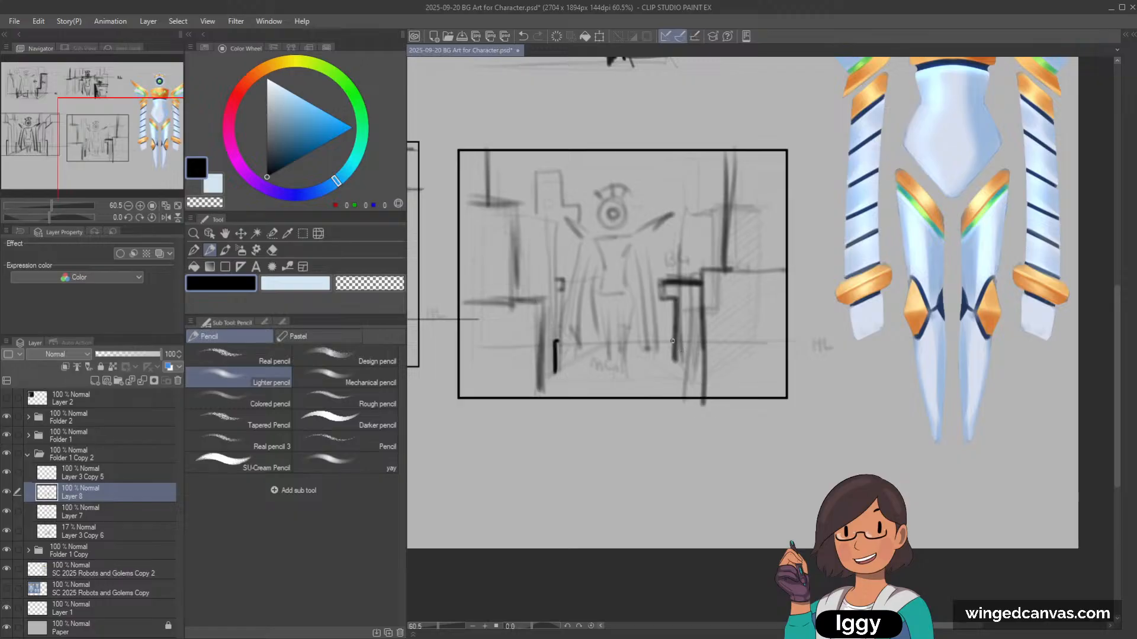
{"action": "left_click_drag", "start_coordinate": [673, 341], "coordinate": [673, 373]}
{"action": "left_click_drag", "start_coordinate": [583, 337], "coordinate": [584, 354]}
{"action": "key", "text": "ctrl+z"}
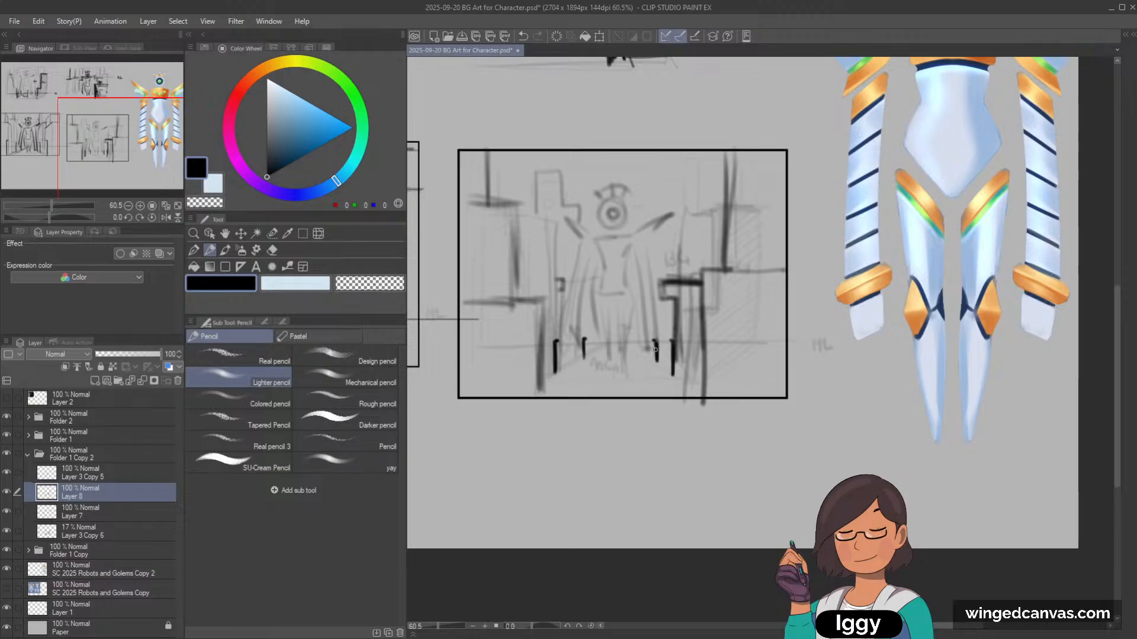
{"action": "key", "text": "ctrl+z"}
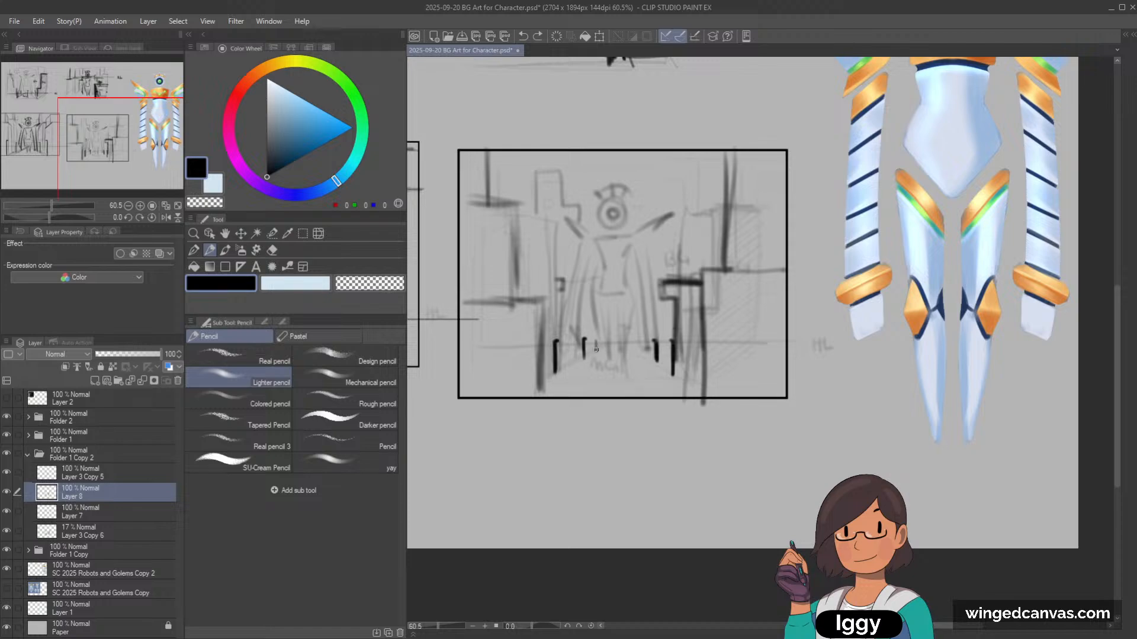
{"action": "left_click_drag", "start_coordinate": [598, 348], "coordinate": [597, 352]}
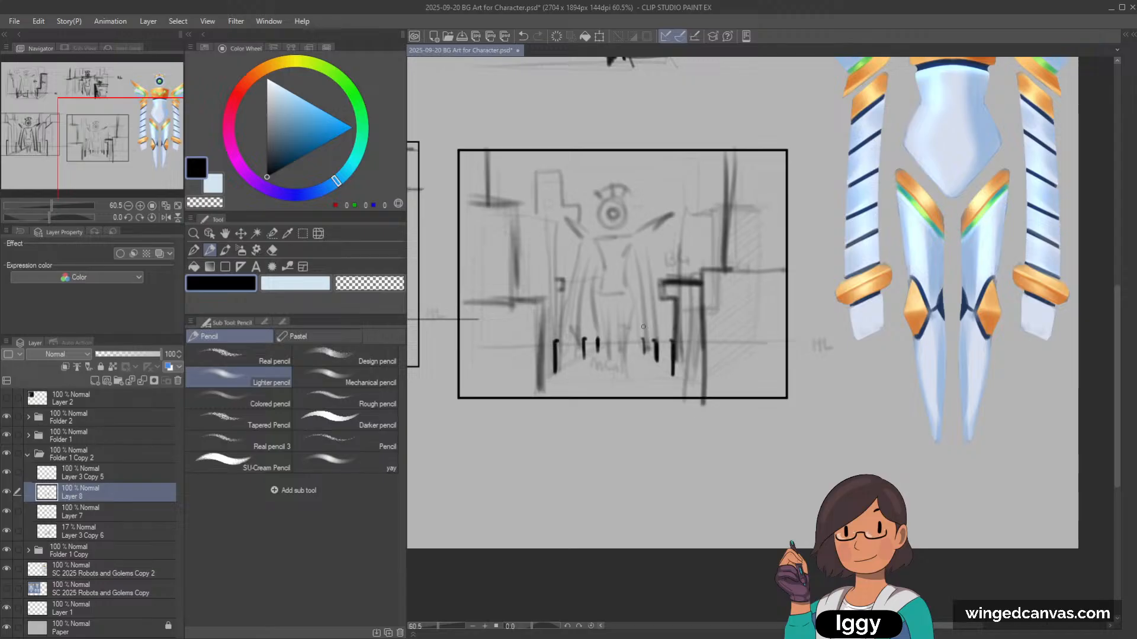
Step: Darken the left building's upper ledge and inner wall, and shade the ground beneath the robot figure with a soft dark patch
{"action": "mouse_move", "coordinate": [462, 205]}
{"action": "left_mouse_down"}
{"action": "mouse_move", "coordinate": [523, 206]}
{"action": "mouse_move", "coordinate": [511, 207]}
{"action": "mouse_move", "coordinate": [506, 296]}
{"action": "mouse_move", "coordinate": [501, 218]}
{"action": "left_mouse_up"}
{"action": "key", "text": "ctrl+z"}
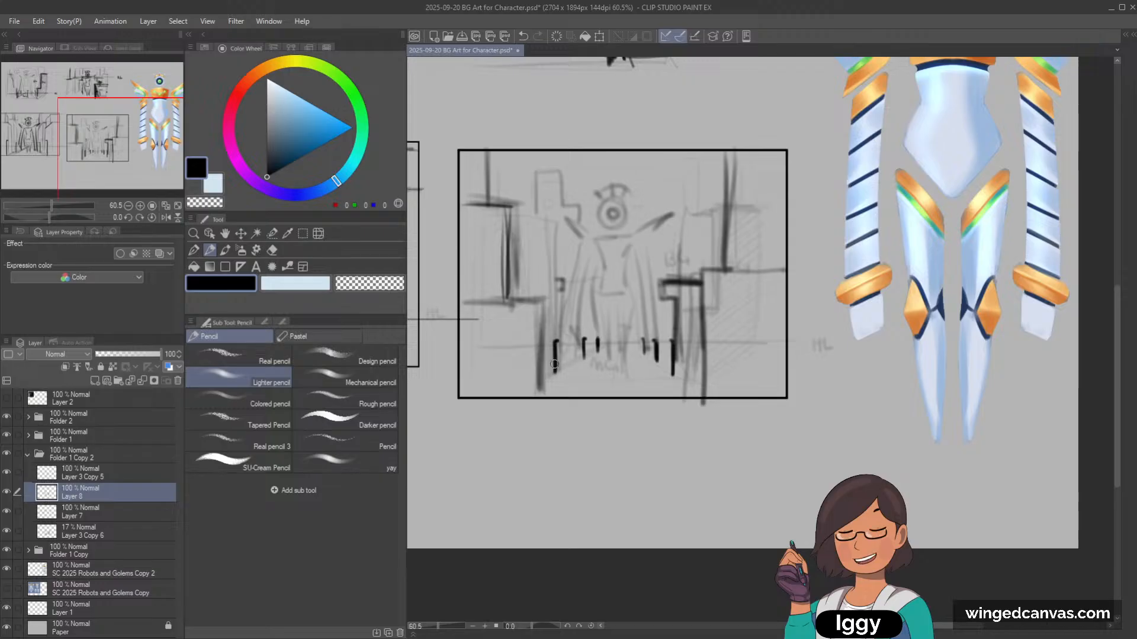
{"action": "mouse_move", "coordinate": [554, 372]}
{"action": "left_mouse_down"}
{"action": "mouse_move", "coordinate": [595, 379]}
{"action": "mouse_move", "coordinate": [647, 364]}
{"action": "mouse_move", "coordinate": [648, 376]}
{"action": "mouse_move", "coordinate": [612, 383]}
{"action": "mouse_move", "coordinate": [639, 387]}
{"action": "mouse_move", "coordinate": [547, 386]}
{"action": "mouse_move", "coordinate": [666, 380]}
{"action": "mouse_move", "coordinate": [594, 374]}
{"action": "mouse_move", "coordinate": [640, 371]}
{"action": "mouse_move", "coordinate": [639, 394]}
{"action": "mouse_move", "coordinate": [622, 392]}
{"action": "mouse_move", "coordinate": [652, 371]}
{"action": "mouse_move", "coordinate": [570, 384]}
{"action": "mouse_move", "coordinate": [658, 383]}
{"action": "mouse_move", "coordinate": [633, 372]}
{"action": "mouse_move", "coordinate": [635, 349]}
{"action": "left_mouse_up"}
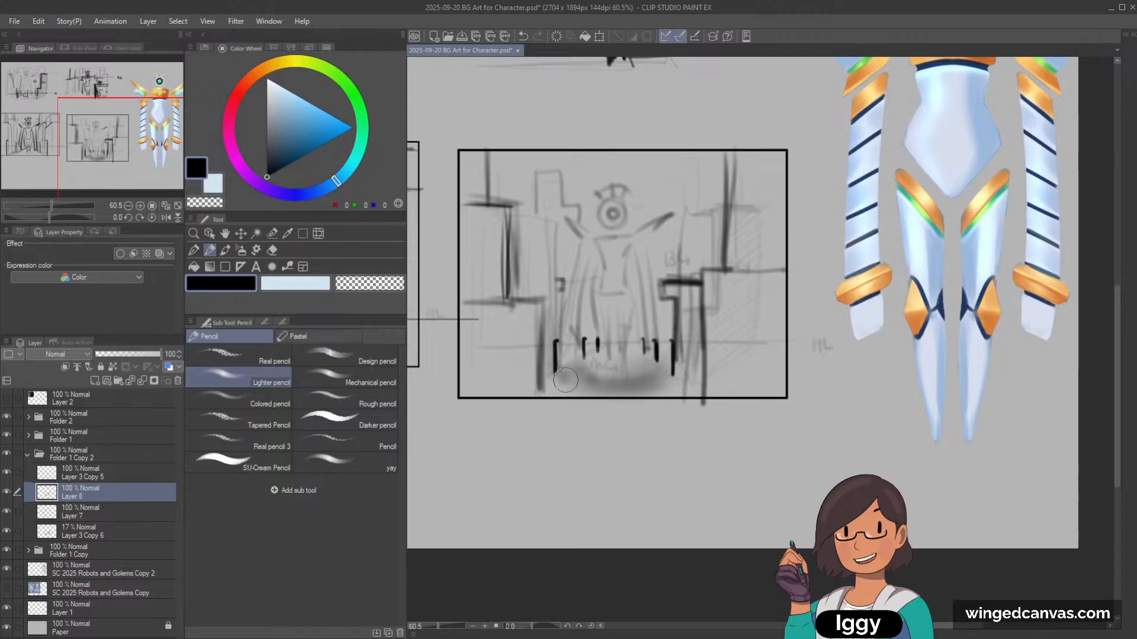
{"action": "key", "text": "c"}
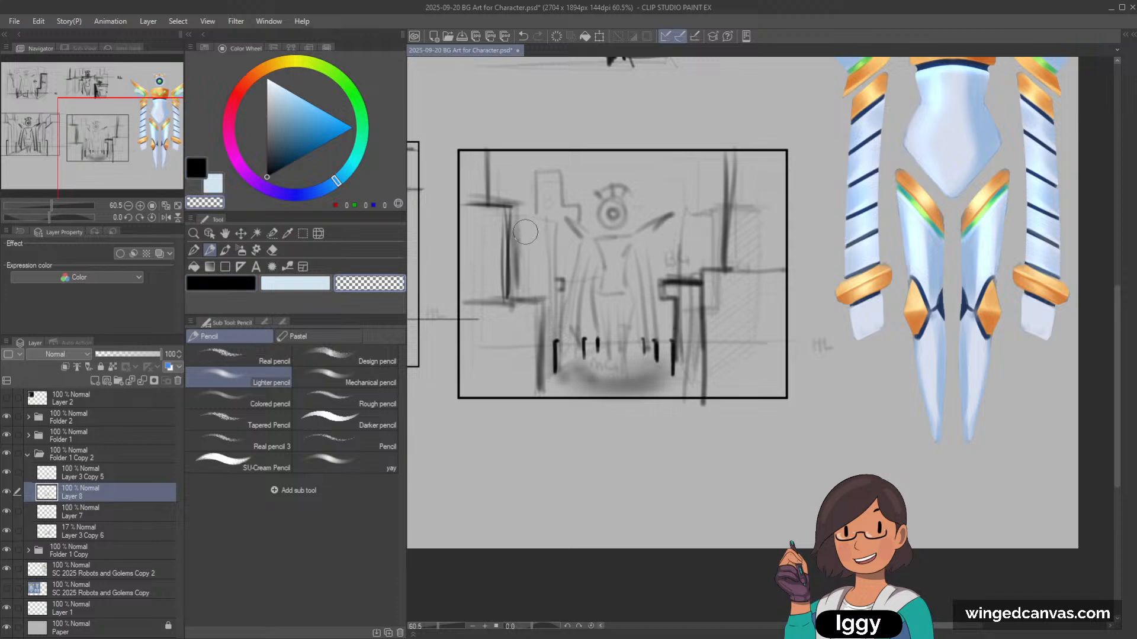
{"action": "key", "text": "c"}
{"action": "mouse_move", "coordinate": [510, 229]}
{"action": "left_mouse_down"}
{"action": "mouse_move", "coordinate": [557, 229]}
{"action": "mouse_move", "coordinate": [550, 283]}
{"action": "left_mouse_up"}
{"action": "key", "text": "ctrl+z"}
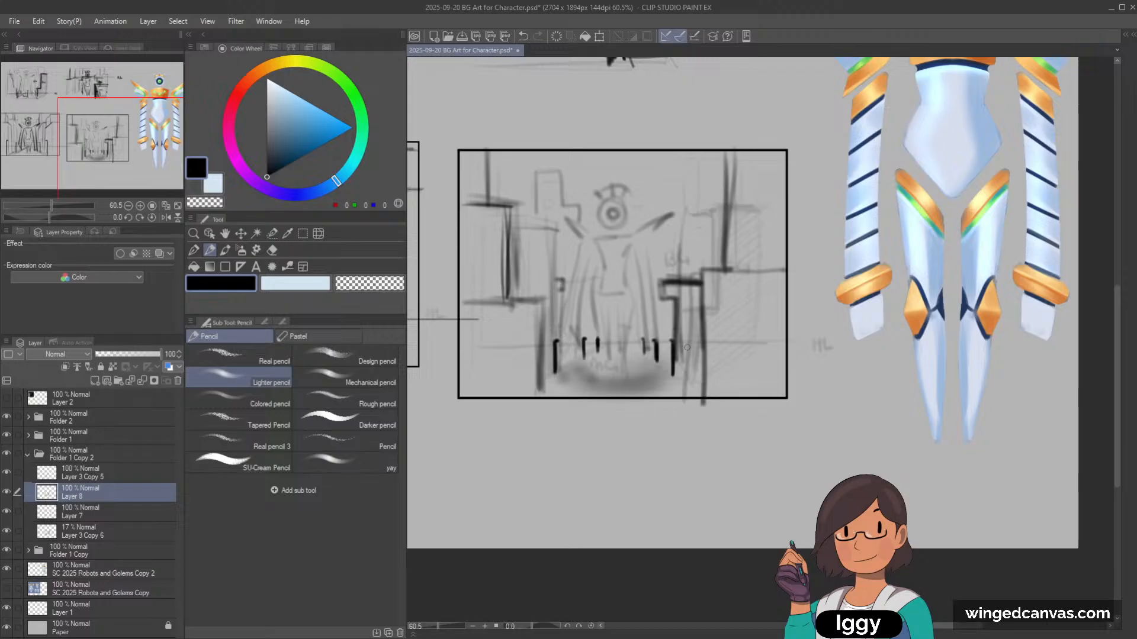
Step: Softly shade the buildings on both sides of the figure and outline a tall tower behind its raised arm near the right foreground building
{"action": "mouse_move", "coordinate": [681, 243]}
{"action": "left_mouse_down"}
{"action": "mouse_move", "coordinate": [684, 261]}
{"action": "mouse_move", "coordinate": [698, 219]}
{"action": "mouse_move", "coordinate": [671, 265]}
{"action": "left_mouse_up"}
{"action": "left_click_drag", "start_coordinate": [556, 252], "coordinate": [560, 261]}
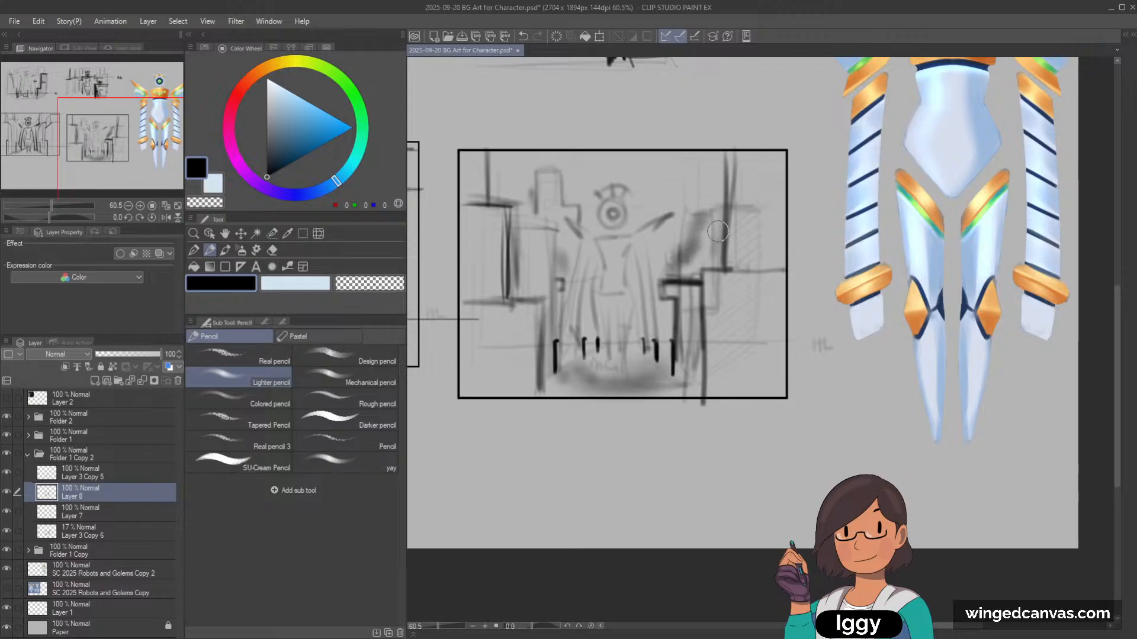
{"action": "left_click_drag", "start_coordinate": [714, 240], "coordinate": [722, 180]}
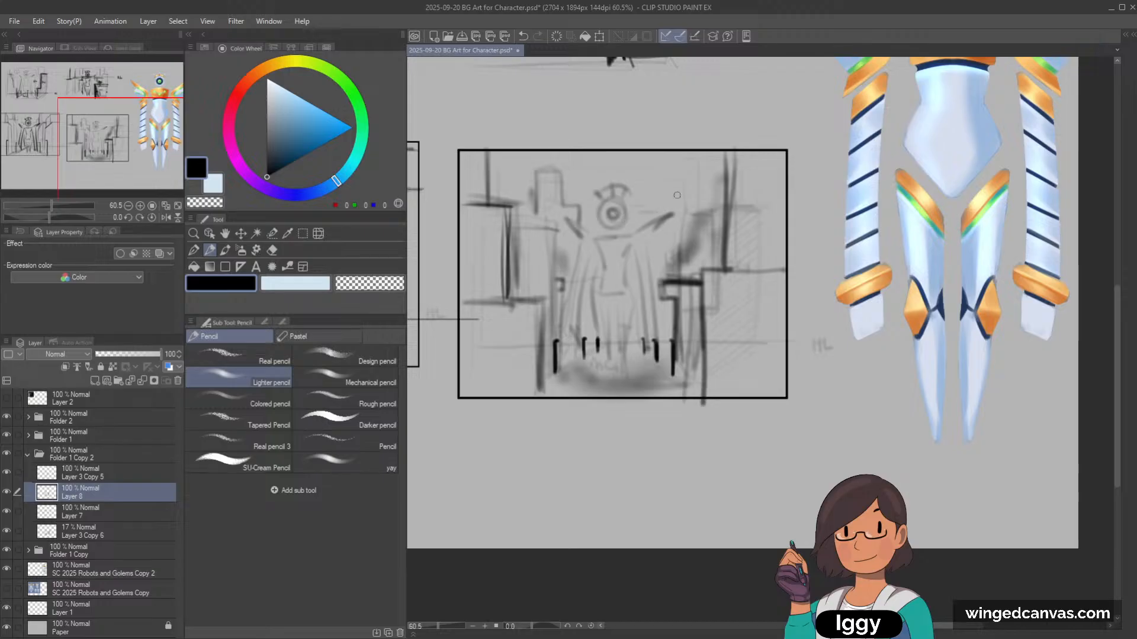
{"action": "left_click_drag", "start_coordinate": [670, 212], "coordinate": [676, 165]}
{"action": "left_click_drag", "start_coordinate": [642, 211], "coordinate": [638, 227]}
Step: Draw a small rounded shape on top of the right ledge and dark scribbled marks between the posts at the figure's feet
{"action": "left_click_drag", "start_coordinate": [673, 272], "coordinate": [697, 276]}
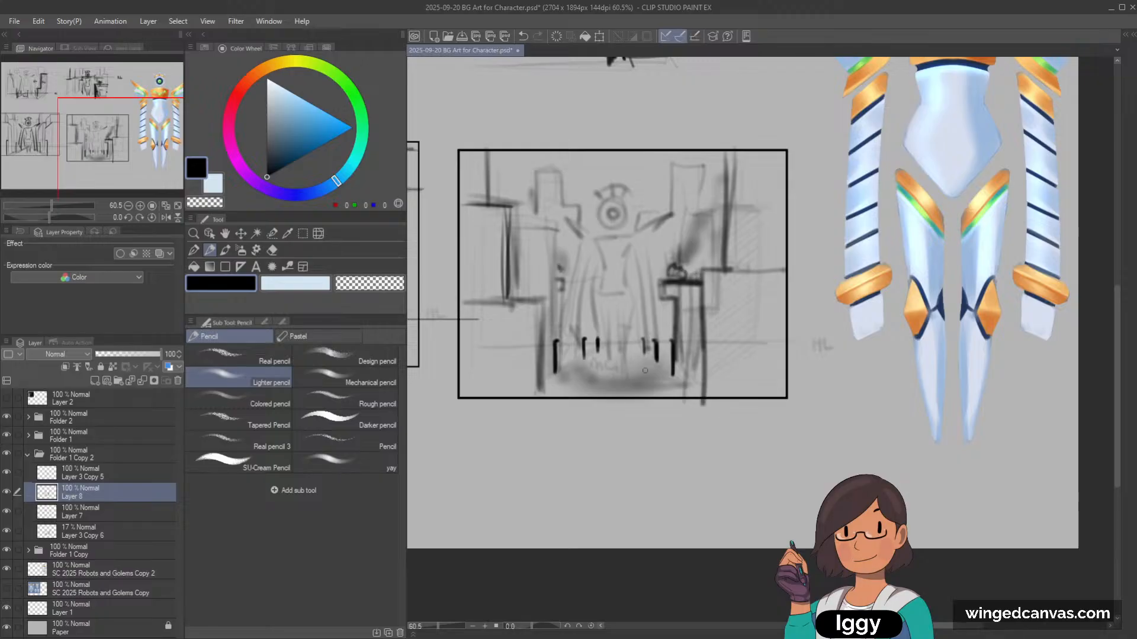
{"action": "key", "text": "ctrl+z"}
{"action": "left_click_drag", "start_coordinate": [661, 350], "coordinate": [666, 357]}
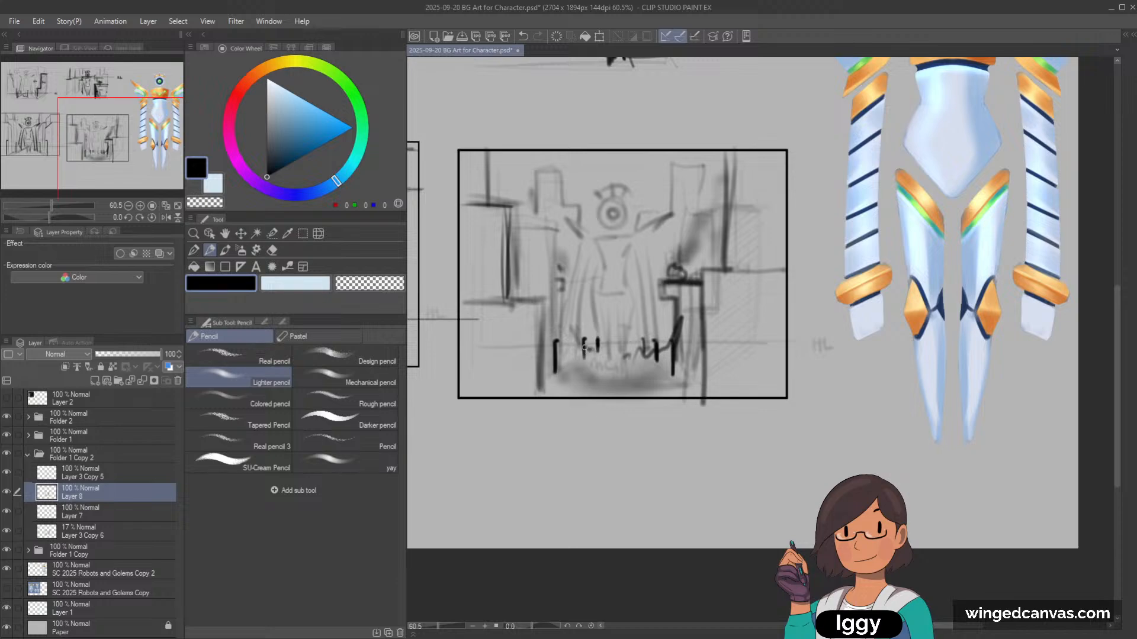
Step: Move the Folder 1 Copy 2 thumbnail slightly right, and the Folder 1 Copy thumbnail right and down beside it
{"action": "scroll", "coordinate": [646, 270], "scroll_direction": "down", "scroll_amount": 3}
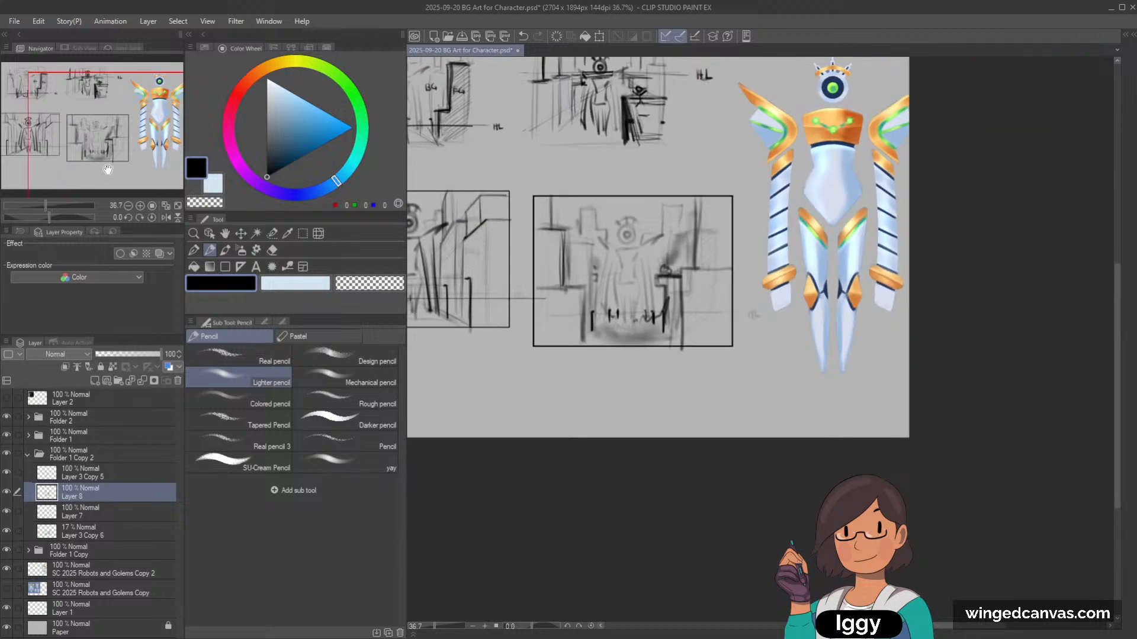
{"action": "scroll", "coordinate": [740, 278], "scroll_direction": "down", "scroll_amount": 2}
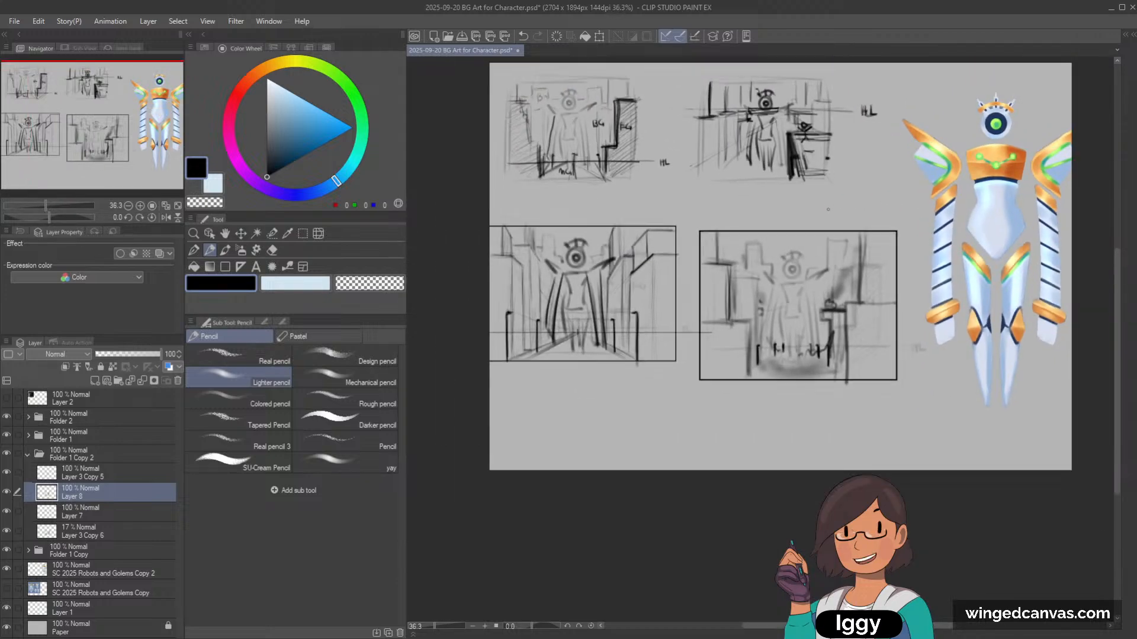
{"action": "left_click", "coordinate": [28, 454]}
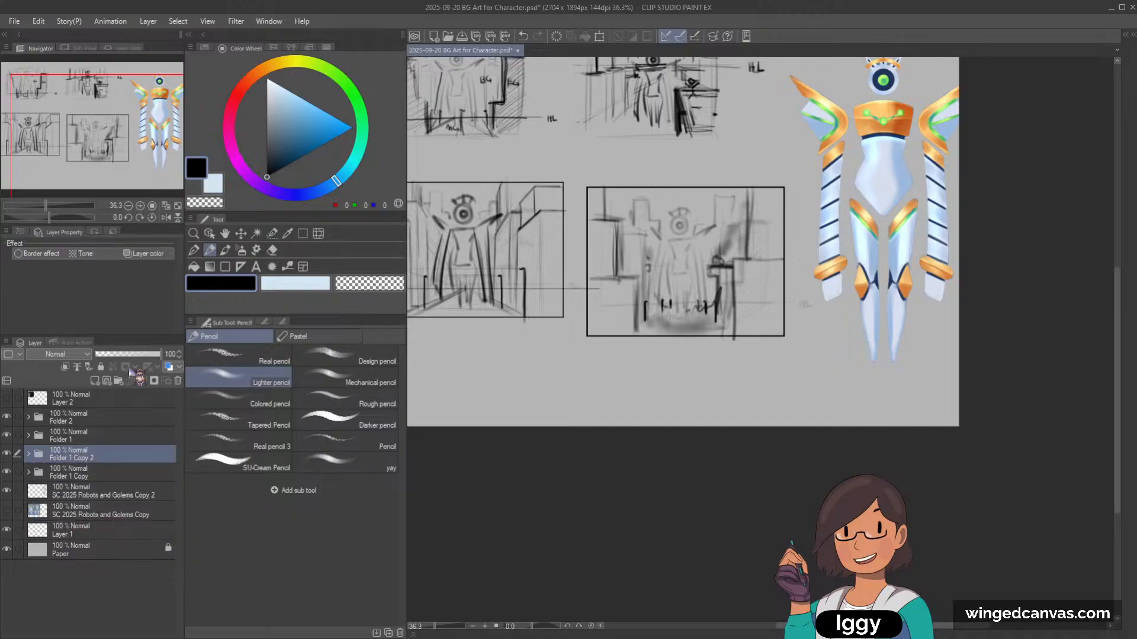
{"action": "left_click", "coordinate": [240, 233]}
{"action": "left_click_drag", "start_coordinate": [752, 292], "coordinate": [772, 293]}
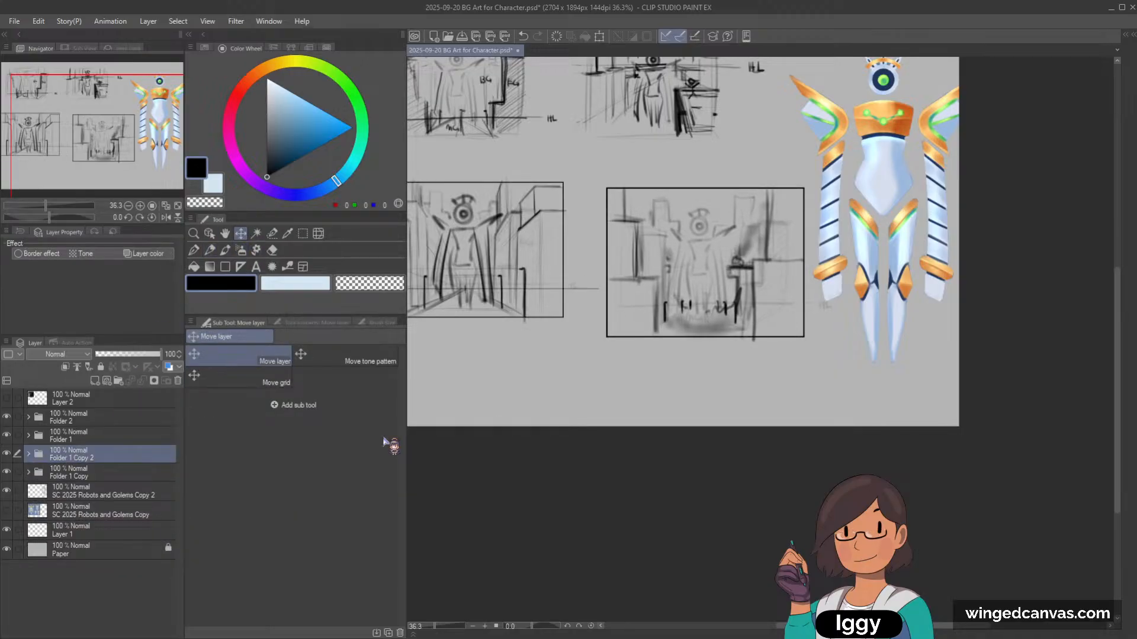
{"action": "left_click", "coordinate": [112, 472]}
{"action": "left_click_drag", "start_coordinate": [549, 318], "coordinate": [579, 320]}
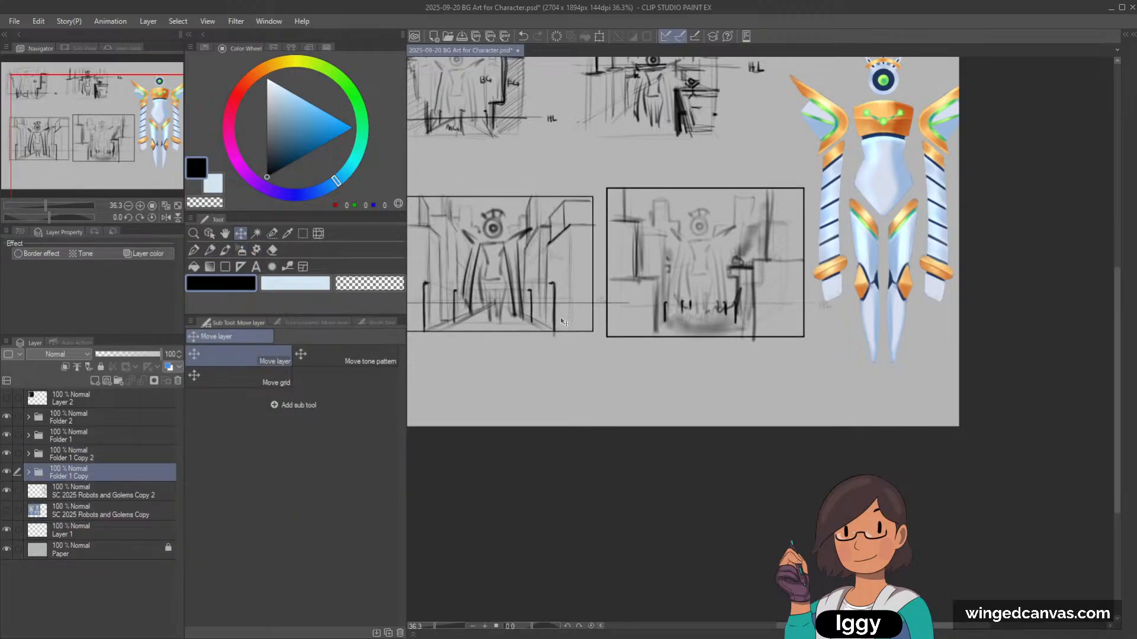
Step: On a new layer above Folder 2, handwrite "Perspective" above the left framed thumbnail and "Simple" above the right one
{"action": "left_click", "coordinate": [209, 250]}
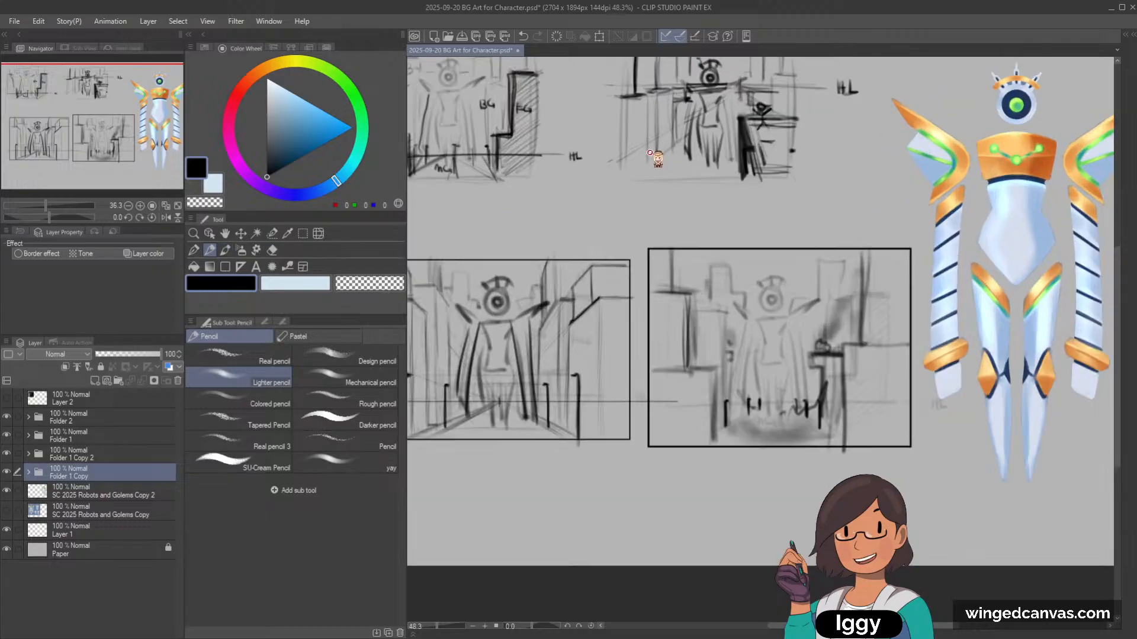
{"action": "scroll", "coordinate": [592, 160], "scroll_direction": "up", "scroll_amount": 2}
{"action": "left_click", "coordinate": [94, 419]}
{"action": "left_click", "coordinate": [95, 380]}
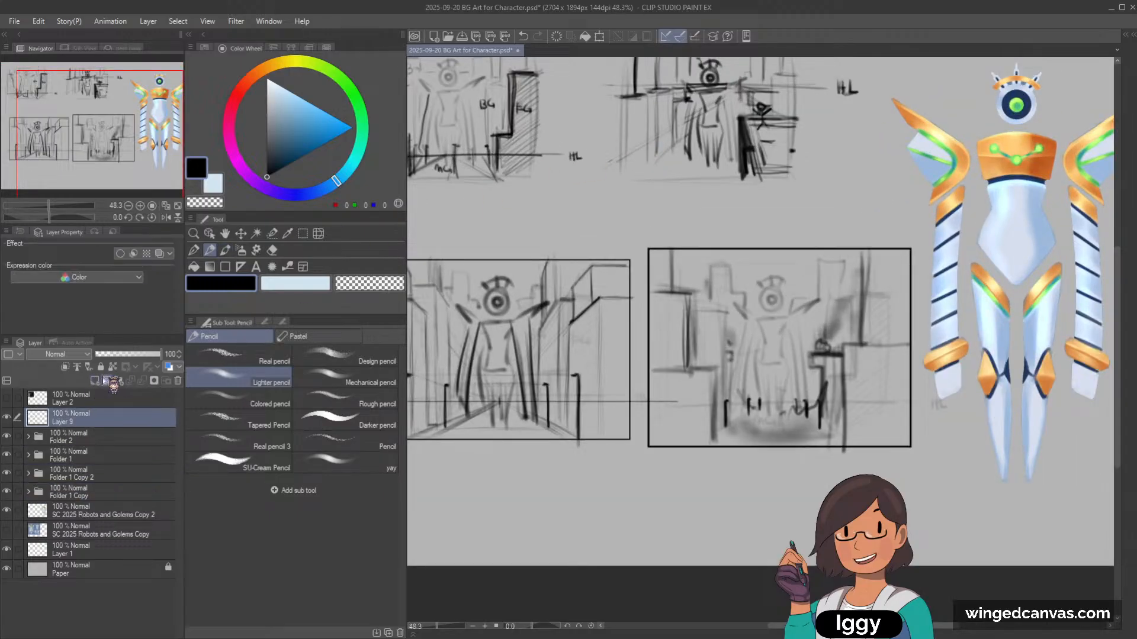
{"action": "mouse_move", "coordinate": [449, 235]}
{"action": "left_mouse_down"}
{"action": "mouse_move", "coordinate": [451, 252]}
{"action": "mouse_move", "coordinate": [505, 248]}
{"action": "left_mouse_up"}
{"action": "left_click_drag", "start_coordinate": [510, 243], "coordinate": [515, 250]}
{"action": "left_click_drag", "start_coordinate": [511, 244], "coordinate": [532, 251]}
{"action": "left_click_drag", "start_coordinate": [533, 245], "coordinate": [538, 245]}
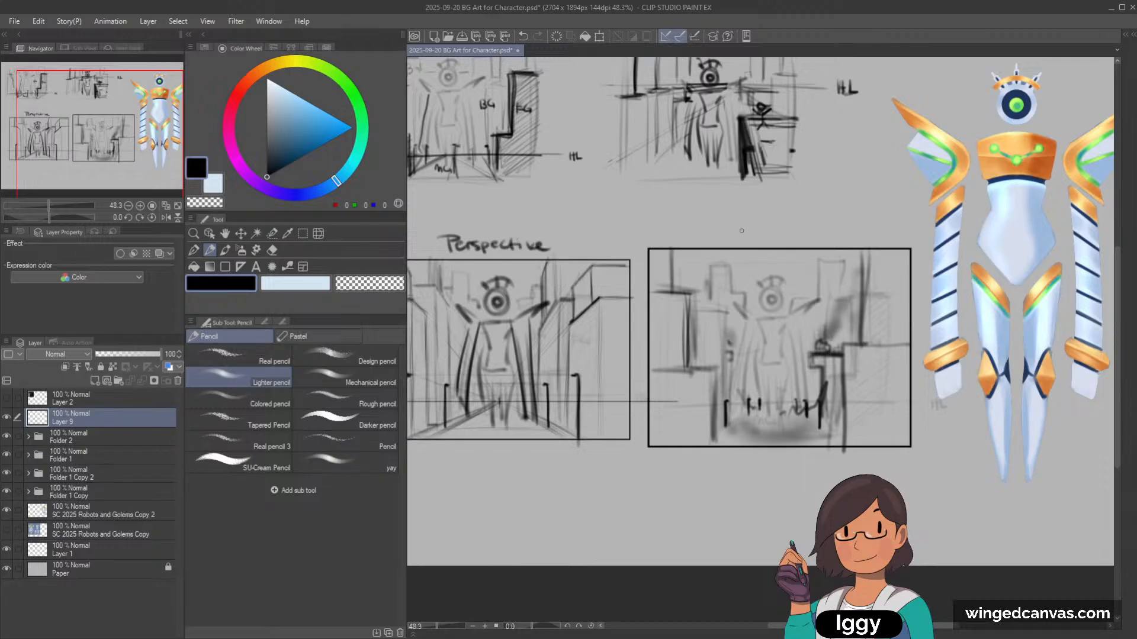
{"action": "mouse_move", "coordinate": [742, 231]}
{"action": "left_mouse_down"}
{"action": "mouse_move", "coordinate": [734, 239]}
{"action": "mouse_move", "coordinate": [781, 241]}
{"action": "left_mouse_up"}
{"action": "left_click_drag", "start_coordinate": [785, 237], "coordinate": [792, 241]}
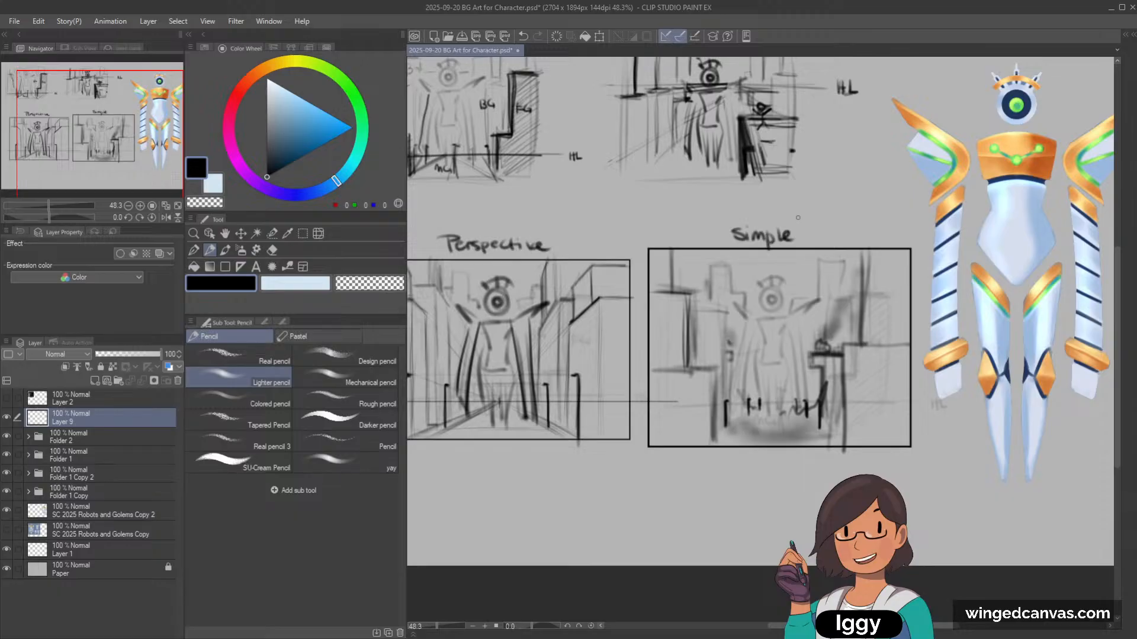
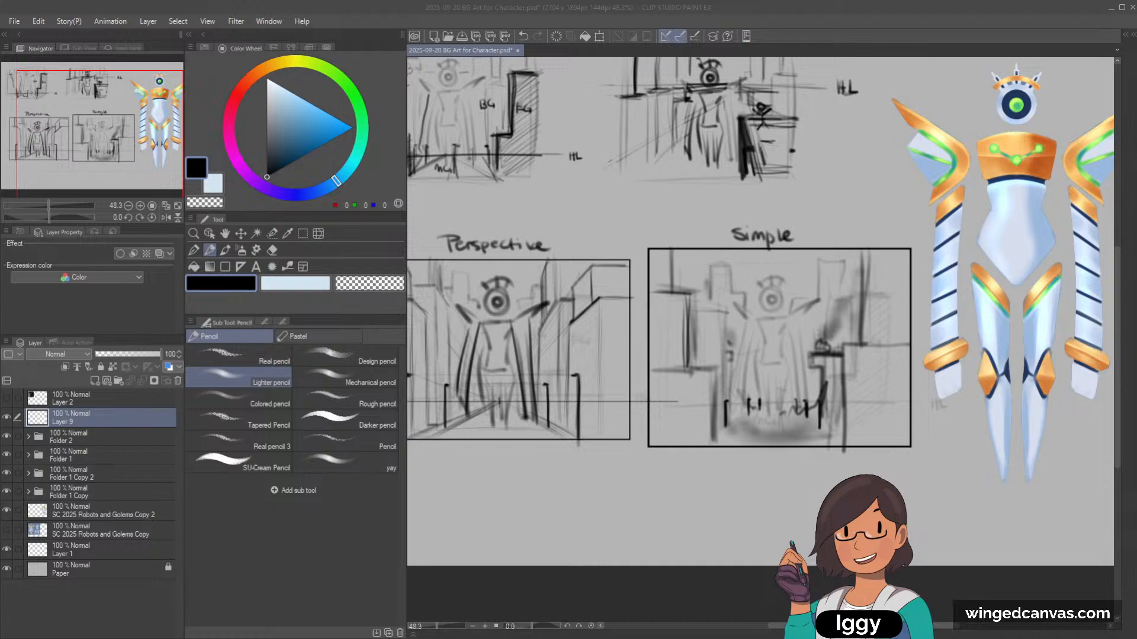
Step: Examine the Perspective and Simple thumbnails up close and side by side with the robot character
{"action": "left_click_drag", "start_coordinate": [477, 260], "coordinate": [499, 269]}
{"action": "scroll", "coordinate": [499, 269], "scroll_direction": "down", "scroll_amount": 1}
{"action": "scroll", "coordinate": [622, 303], "scroll_direction": "up", "scroll_amount": 2}
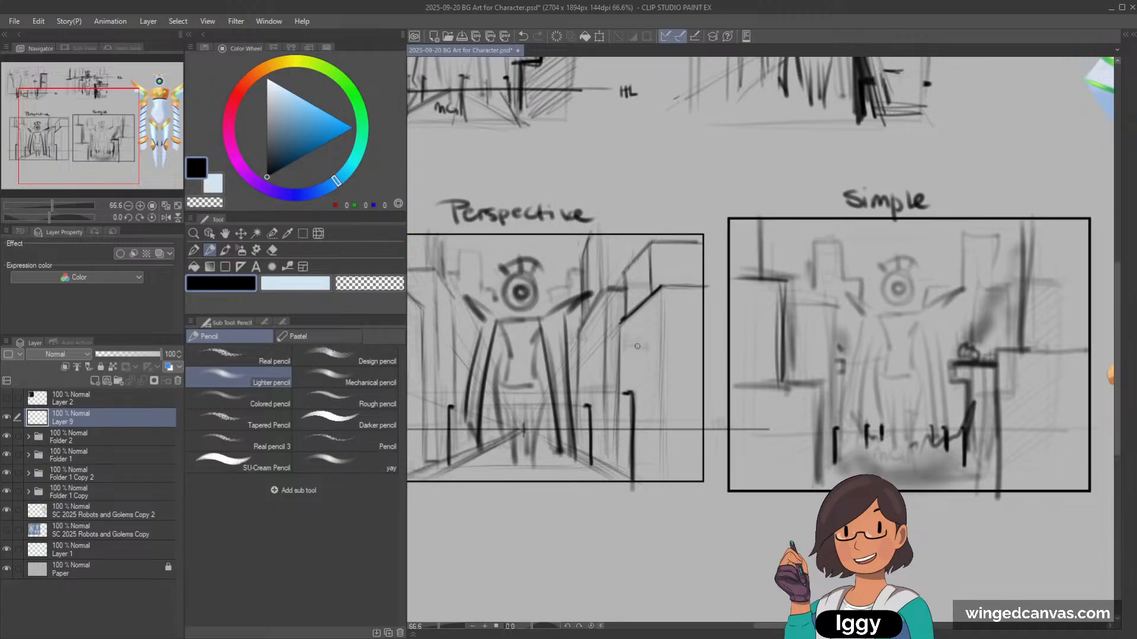
{"action": "left_click_drag", "start_coordinate": [101, 153], "coordinate": [159, 157]}
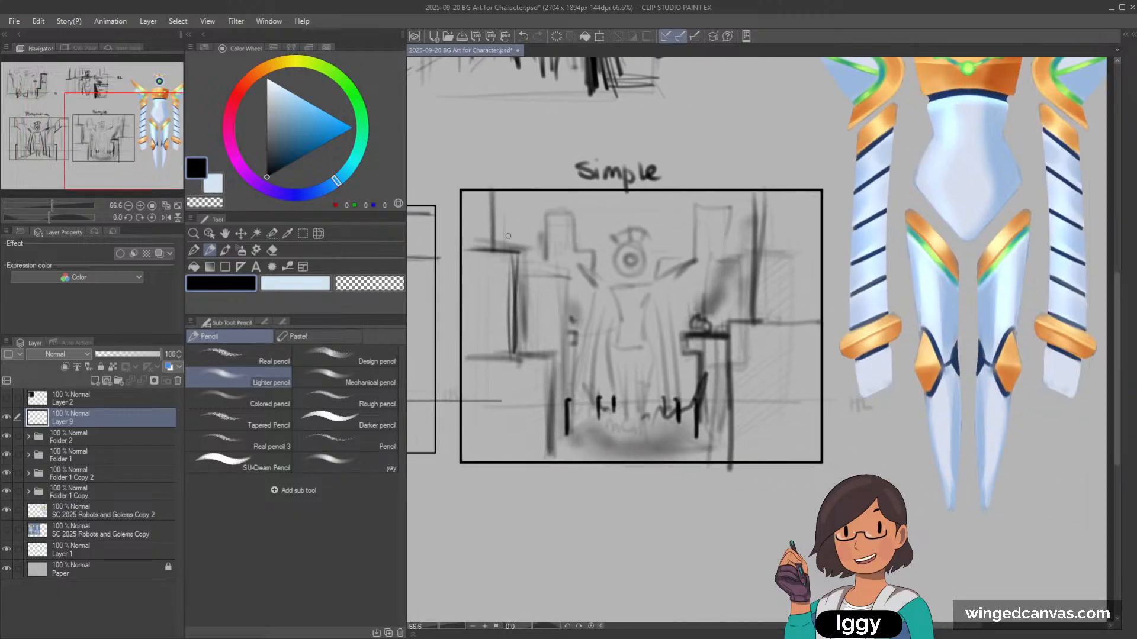
{"action": "scroll", "coordinate": [514, 360], "scroll_direction": "up", "scroll_amount": 1}
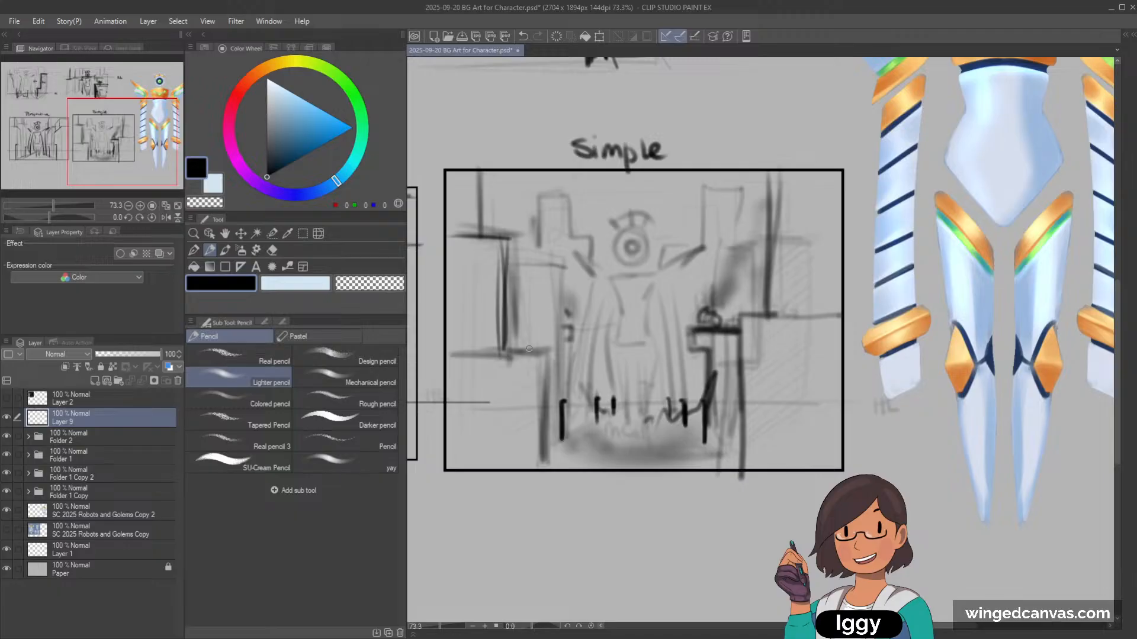
{"action": "scroll", "coordinate": [478, 262], "scroll_direction": "down", "scroll_amount": 2}
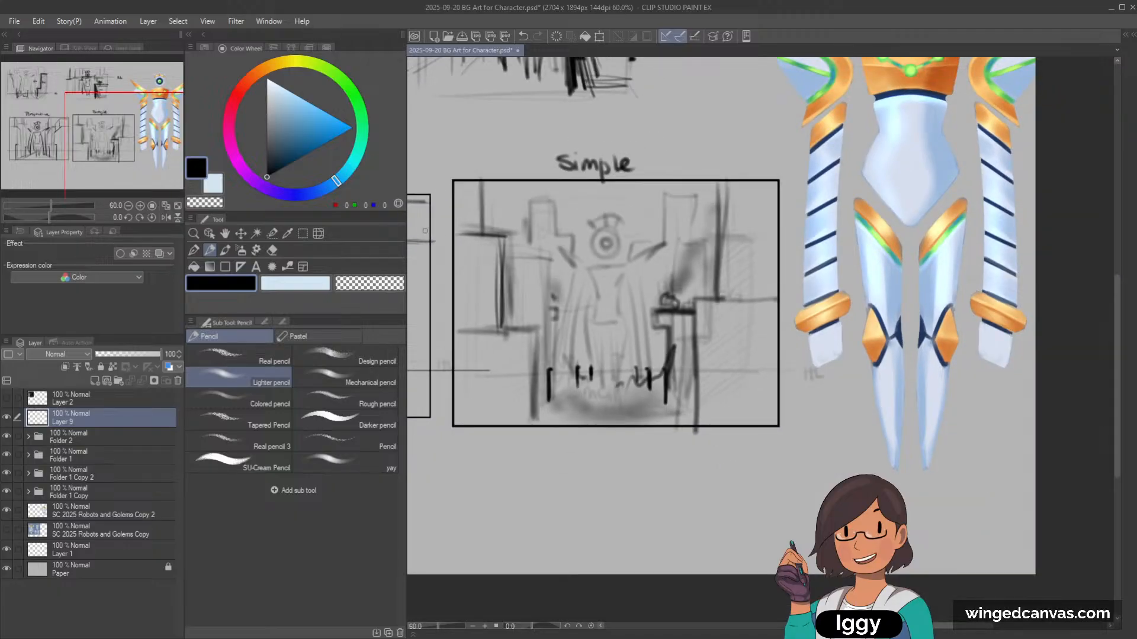
{"action": "left_click_drag", "start_coordinate": [149, 155], "coordinate": [121, 155]}
{"action": "scroll", "coordinate": [660, 165], "scroll_direction": "down", "scroll_amount": 2}
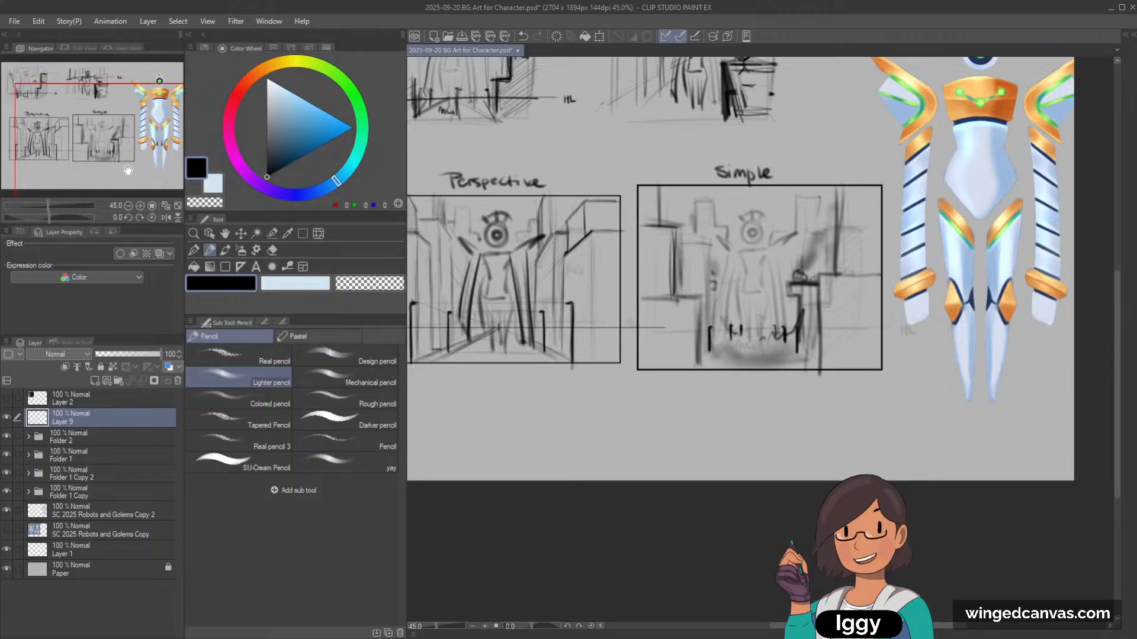
{"action": "scroll", "coordinate": [645, 171], "scroll_direction": "up", "scroll_amount": 2}
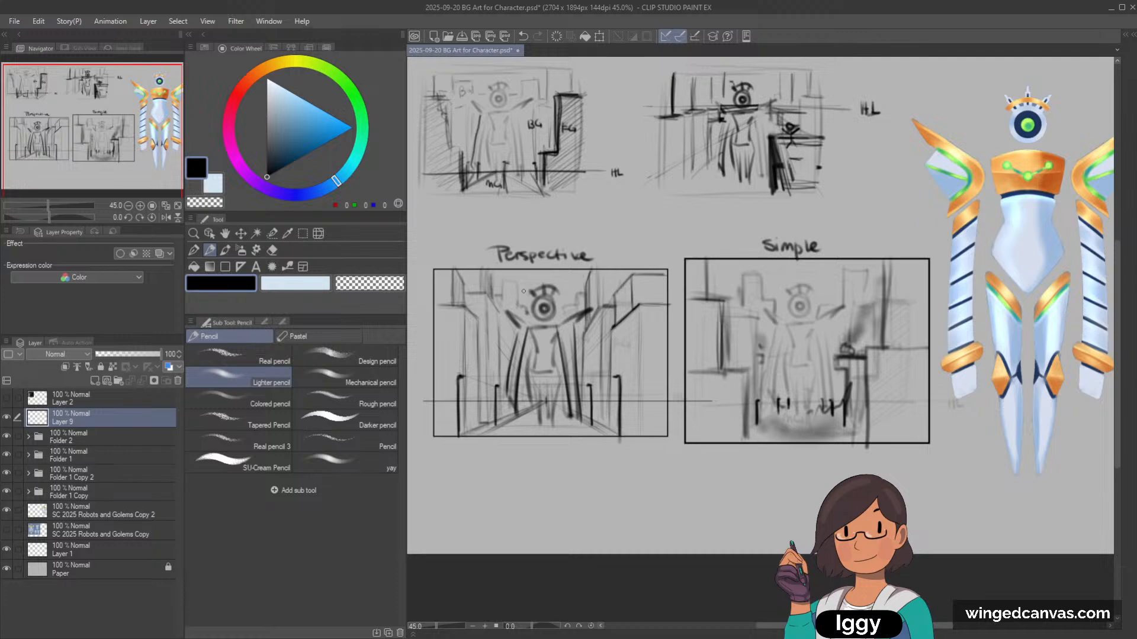
{"action": "scroll", "coordinate": [523, 291], "scroll_direction": "up", "scroll_amount": 1}
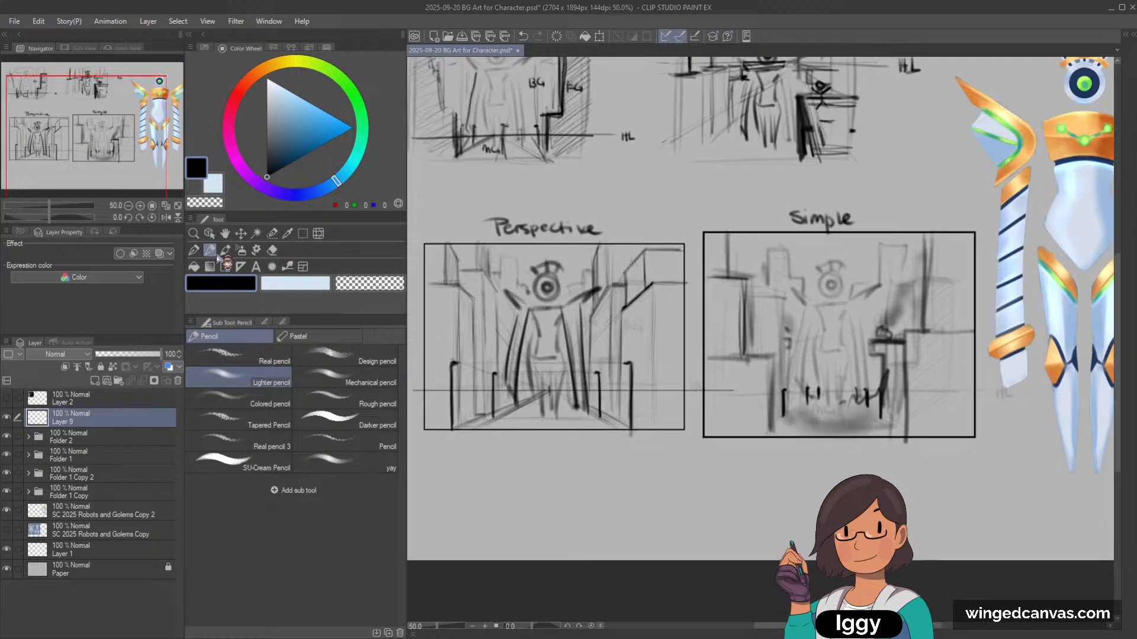
Step: Try sketching a small round head on the horizon line at the Perspective frame's right edge on Layer 3 Copy 4, and undo it
{"action": "left_click", "coordinate": [209, 234]}
{"action": "left_click", "coordinate": [577, 409]}
{"action": "scroll", "coordinate": [568, 408], "scroll_direction": "up", "scroll_amount": 1}
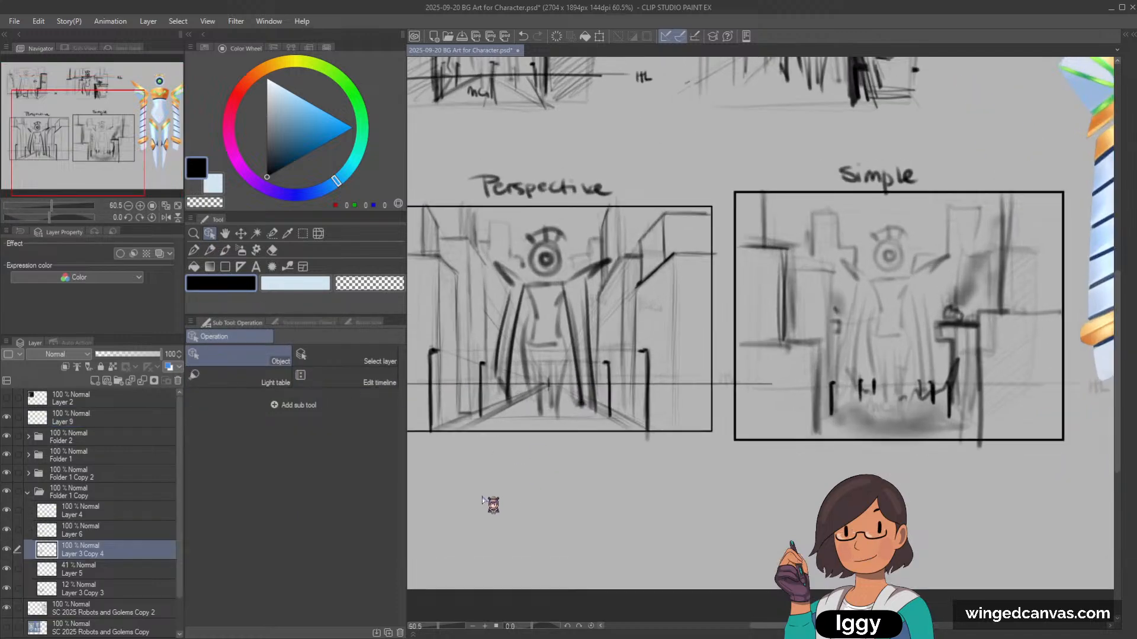
{"action": "left_click_drag", "start_coordinate": [99, 185], "coordinate": [94, 203]}
{"action": "left_click", "coordinate": [210, 250]}
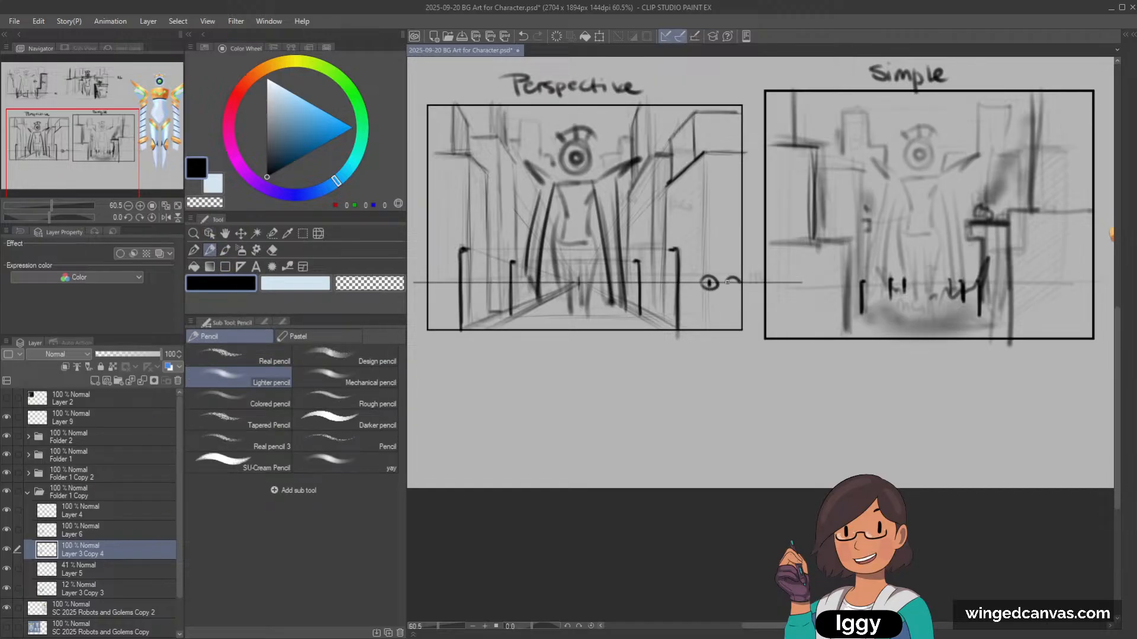
{"action": "left_click_drag", "start_coordinate": [732, 278], "coordinate": [732, 289]}
{"action": "key", "text": "ctrl+z"}
{"action": "key", "text": "ctrl+z"}
{"action": "key", "text": "ctrl+z"}
{"action": "key", "text": "ctrl+z"}
Step: Check what Layer 3 Copy 4 contains by toggling its visibility, and add a new layer above Layer 6 in Folder 1 Copy
{"action": "left_click", "coordinate": [6, 550]}
{"action": "left_click", "coordinate": [6, 549]}
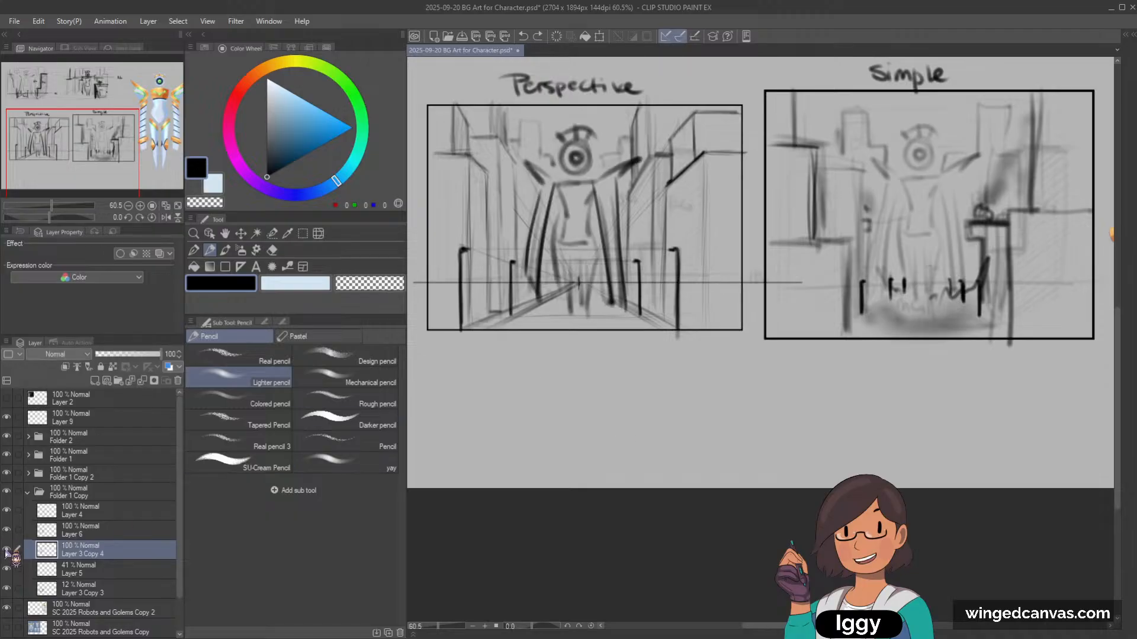
{"action": "left_click", "coordinate": [87, 530]}
{"action": "left_click", "coordinate": [95, 381]}
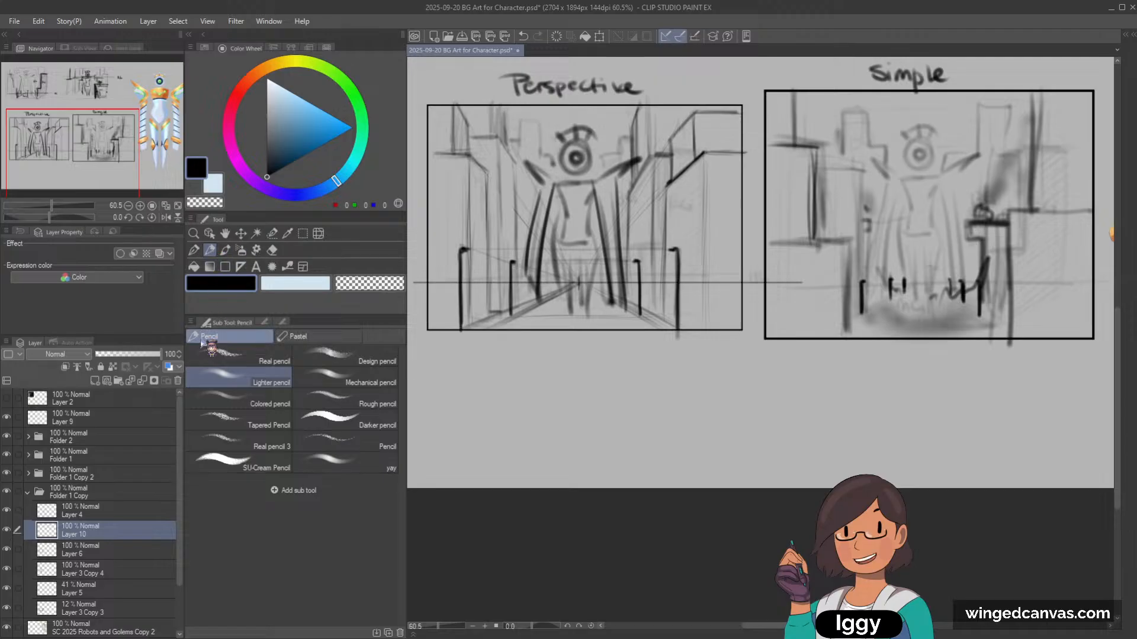
Step: Sketch a small round-headed character with a face, arms and legs between the left posts of the Perspective thumbnail, its eyes near the horizon line
{"action": "scroll", "coordinate": [483, 261], "scroll_direction": "up", "scroll_amount": 1}
{"action": "mouse_move", "coordinate": [489, 275]}
{"action": "left_mouse_down"}
{"action": "mouse_move", "coordinate": [469, 299]}
{"action": "mouse_move", "coordinate": [483, 290]}
{"action": "left_mouse_up"}
{"action": "left_click", "coordinate": [483, 288]}
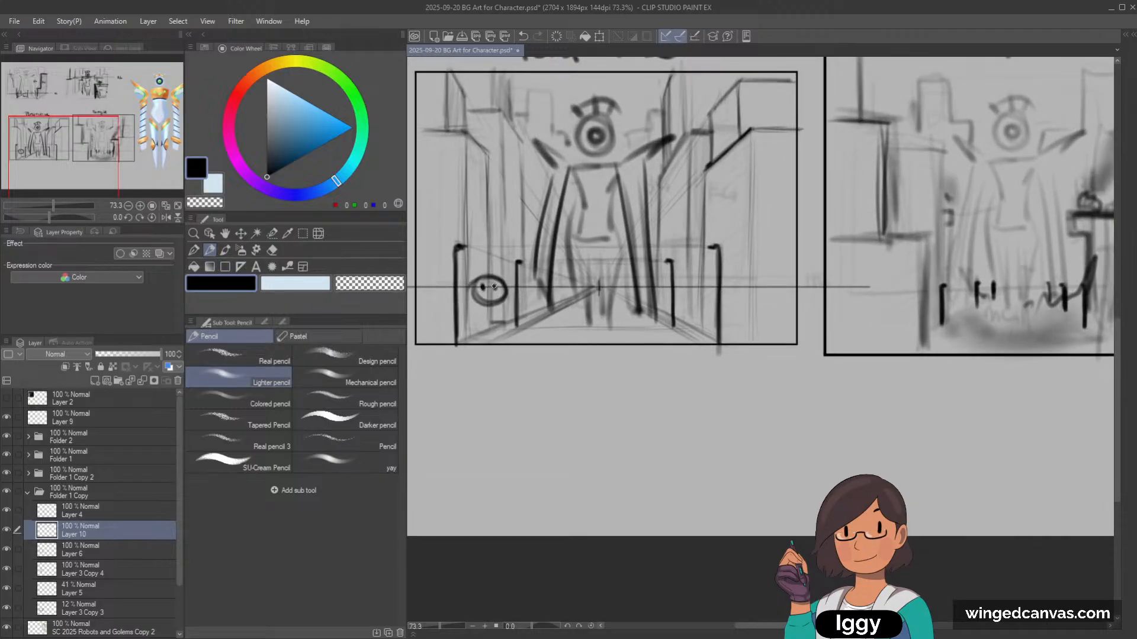
{"action": "scroll", "coordinate": [527, 257], "scroll_direction": "up", "scroll_amount": 1}
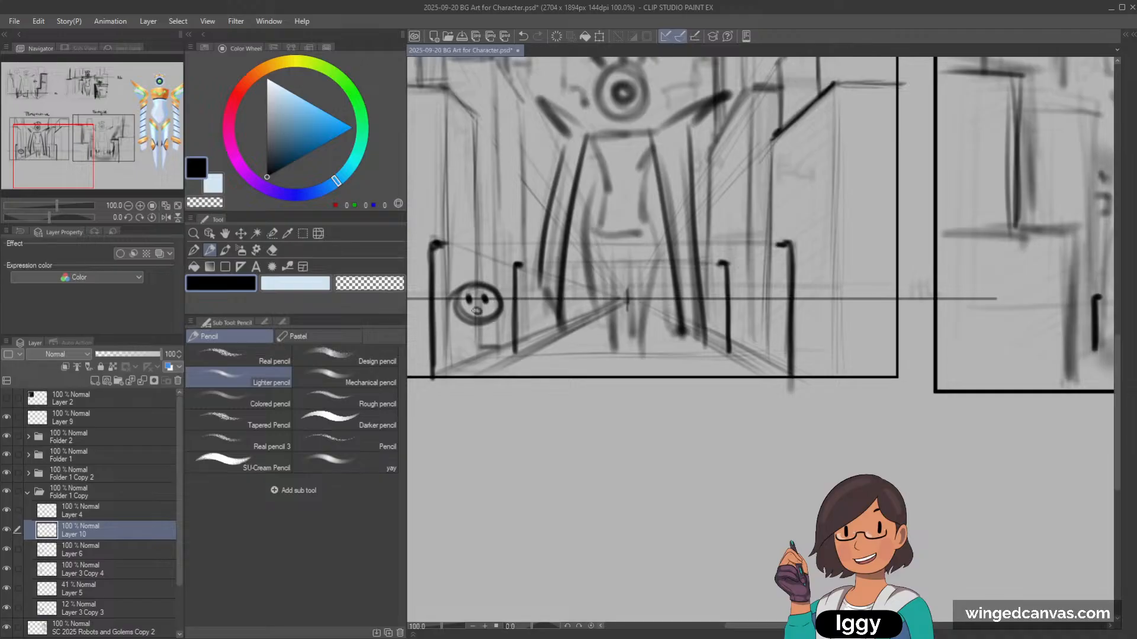
{"action": "mouse_move", "coordinate": [427, 290]}
{"action": "left_mouse_down"}
{"action": "mouse_move", "coordinate": [439, 332]}
{"action": "mouse_move", "coordinate": [516, 332]}
{"action": "mouse_move", "coordinate": [522, 350]}
{"action": "mouse_move", "coordinate": [468, 363]}
{"action": "mouse_move", "coordinate": [487, 359]}
{"action": "left_mouse_up"}
{"action": "key", "text": "ctrl+z"}
{"action": "mouse_move", "coordinate": [501, 326]}
{"action": "left_mouse_down"}
{"action": "mouse_move", "coordinate": [488, 362]}
{"action": "mouse_move", "coordinate": [465, 379]}
{"action": "left_mouse_up"}
{"action": "mouse_move", "coordinate": [486, 358]}
{"action": "left_mouse_down"}
{"action": "mouse_move", "coordinate": [469, 376]}
{"action": "mouse_move", "coordinate": [495, 374]}
{"action": "left_mouse_up"}
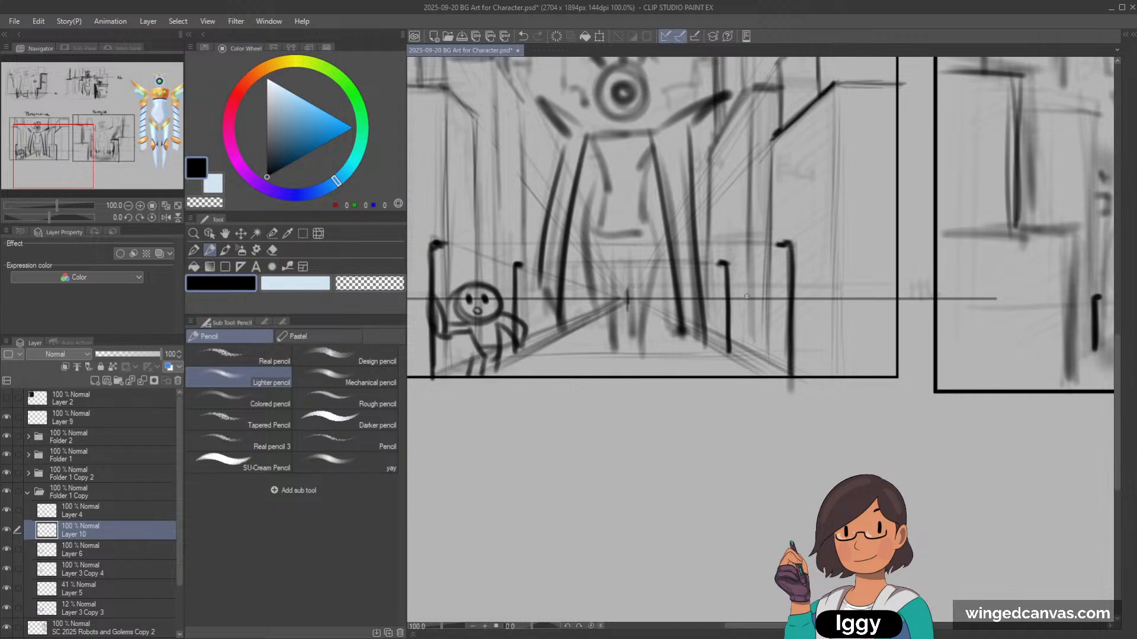
Step: Try a small mark on the horizon line beside the small character, and undo it along with the whole character
{"action": "left_click", "coordinate": [529, 300]}
{"action": "key", "text": "ctrl+z"}
{"action": "left_click_drag", "start_coordinate": [529, 296], "coordinate": [538, 301]}
{"action": "key", "text": "ctrl+z"}
{"action": "key", "text": "ctrl+z"}
{"action": "key", "text": "ctrl+z"}
{"action": "key", "text": "ctrl+z"}
{"action": "key", "text": "ctrl+z"}
{"action": "key", "text": "ctrl+z"}
{"action": "key", "text": "ctrl+z"}
{"action": "key", "text": "ctrl+z"}
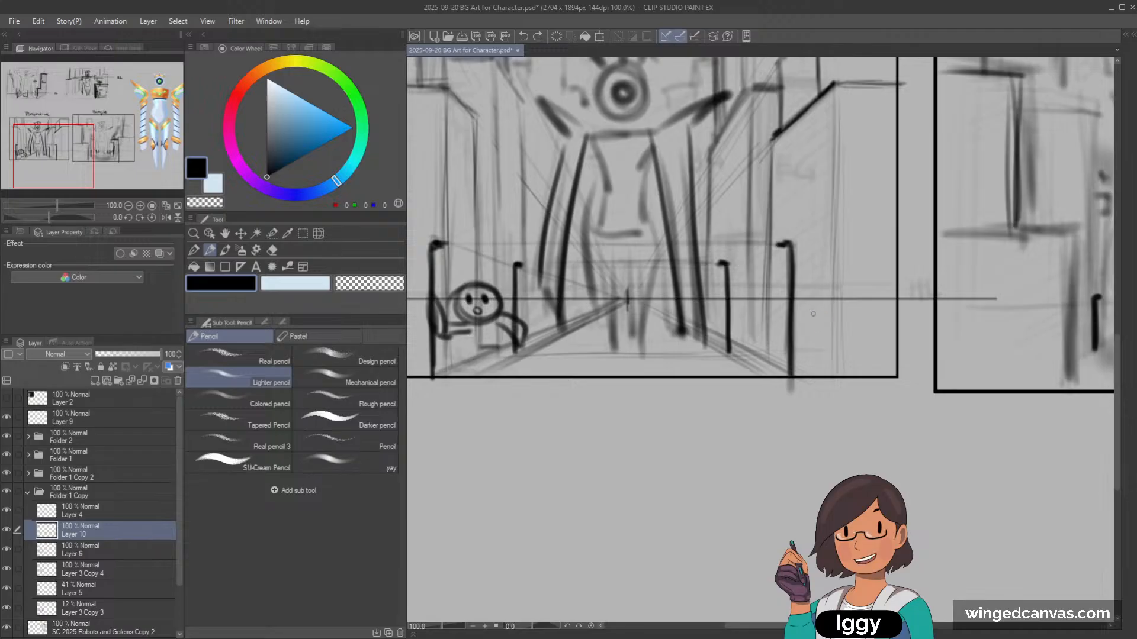
{"action": "key", "text": "ctrl+z"}
{"action": "key", "text": "ctrl+z"}
{"action": "key", "text": "ctrl+z"}
{"action": "key", "text": "ctrl+z"}
{"action": "key", "text": "ctrl+z"}
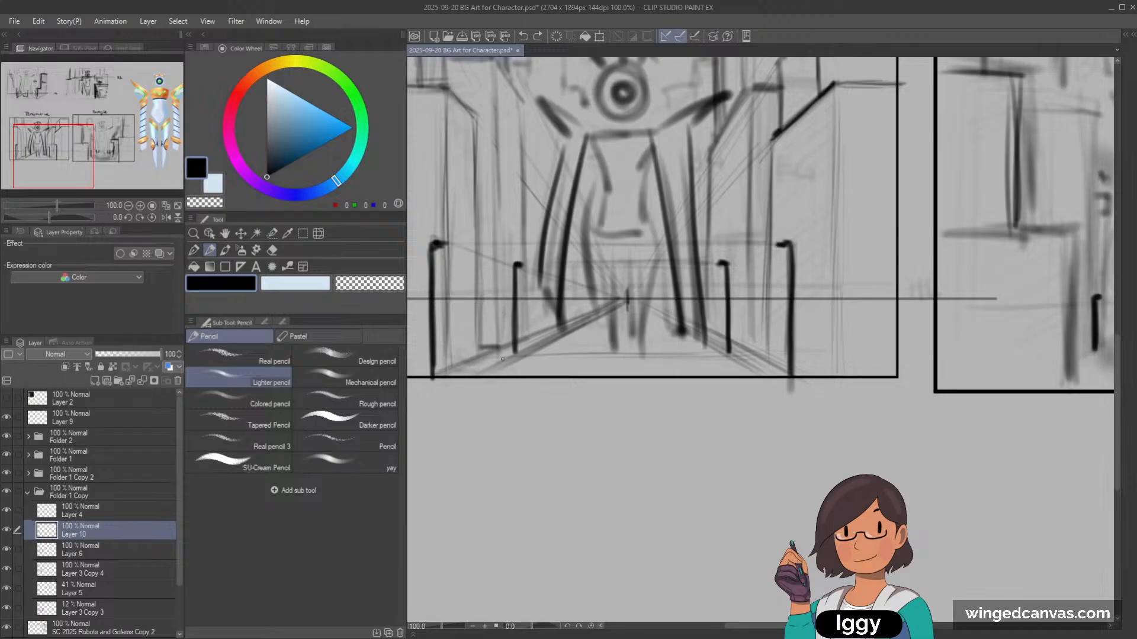
{"action": "left_click_drag", "start_coordinate": [502, 359], "coordinate": [502, 357]}
{"action": "key", "text": "ctrl+z"}
{"action": "left_click_drag", "start_coordinate": [487, 333], "coordinate": [488, 330]}
{"action": "key", "text": "ctrl+z"}
{"action": "left_click_drag", "start_coordinate": [489, 288], "coordinate": [487, 289]}
{"action": "key", "text": "ctrl+z"}
{"action": "key", "text": "ctrl+z"}
{"action": "key", "text": "ctrl+z"}
{"action": "key", "text": "ctrl+z"}
{"action": "scroll", "coordinate": [558, 441], "scroll_direction": "down", "scroll_amount": 1}
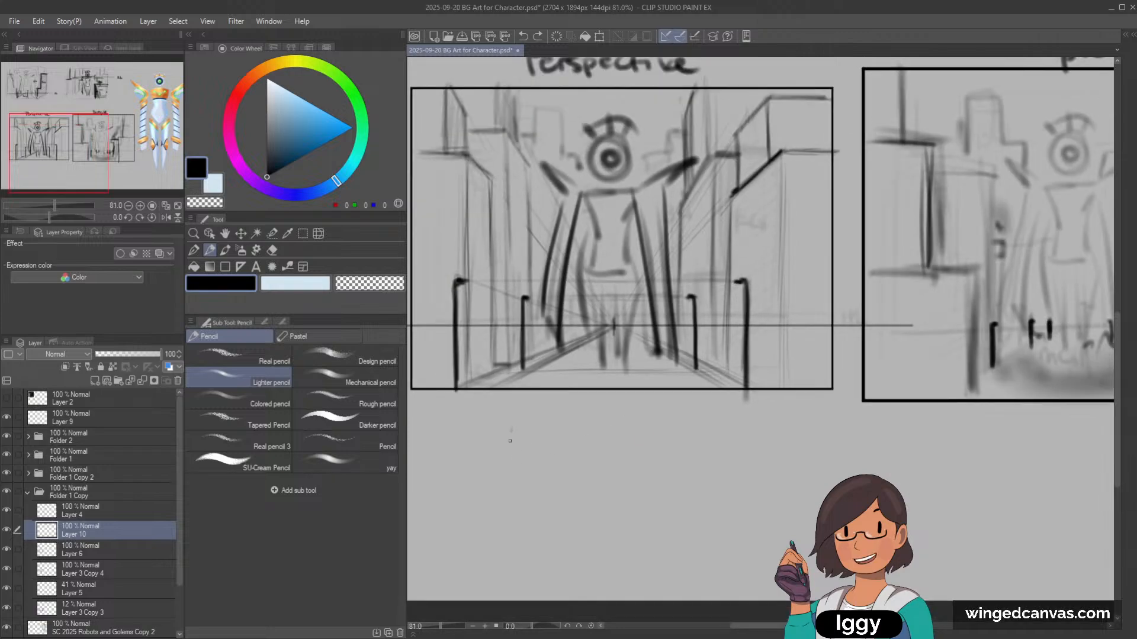
Step: Try sketching a stick figure standing on a raised ledge below the Perspective frame, and undo it
{"action": "mouse_move", "coordinate": [506, 463]}
{"action": "left_mouse_down"}
{"action": "mouse_move", "coordinate": [574, 446]}
{"action": "mouse_move", "coordinate": [572, 465]}
{"action": "left_mouse_up"}
{"action": "left_click_drag", "start_coordinate": [541, 398], "coordinate": [541, 415]}
{"action": "left_click_drag", "start_coordinate": [529, 425], "coordinate": [559, 403]}
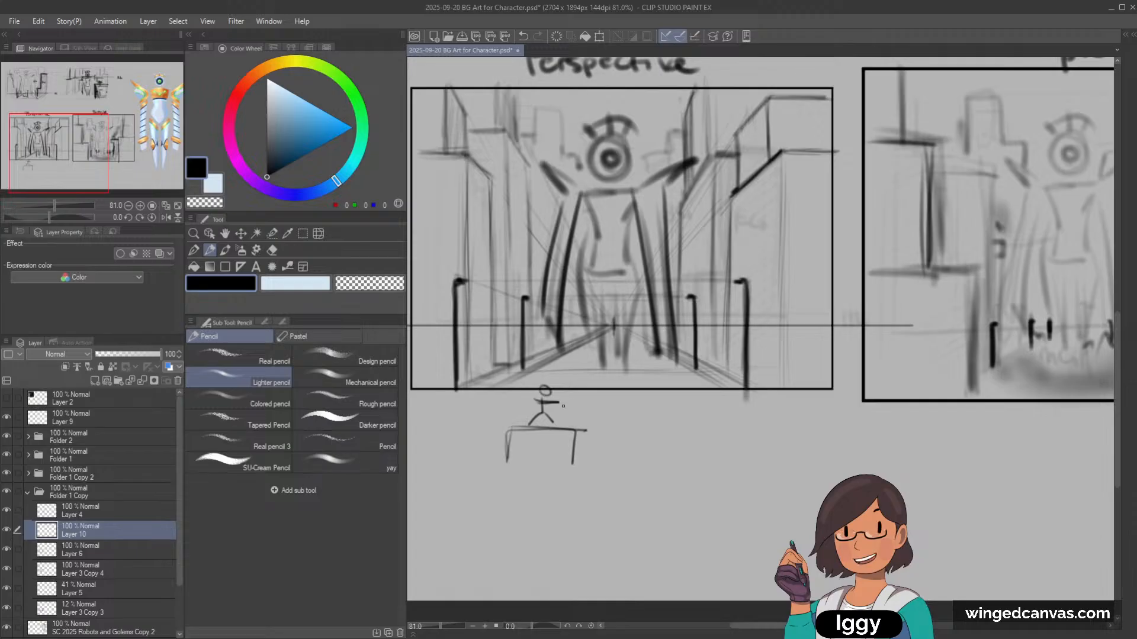
{"action": "key", "text": "ctrl+z"}
{"action": "key", "text": "ctrl+z"}
{"action": "key", "text": "ctrl+z"}
{"action": "key", "text": "ctrl+z"}
{"action": "key", "text": "ctrl+z"}
{"action": "key", "text": "ctrl+z"}
{"action": "key", "text": "ctrl+z"}
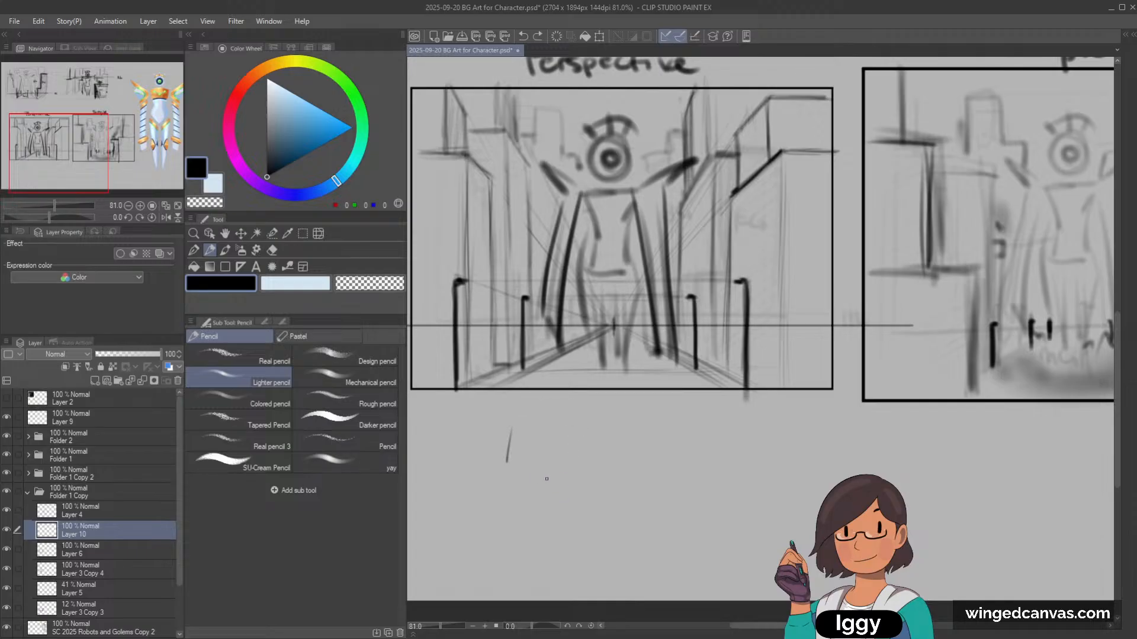
Step: Sketch two stick figures in the Perspective thumbnail below the horizon line, a small one between the left posts and a larger one beside the outer right post
{"action": "scroll", "coordinate": [540, 413], "scroll_direction": "up", "scroll_amount": 2}
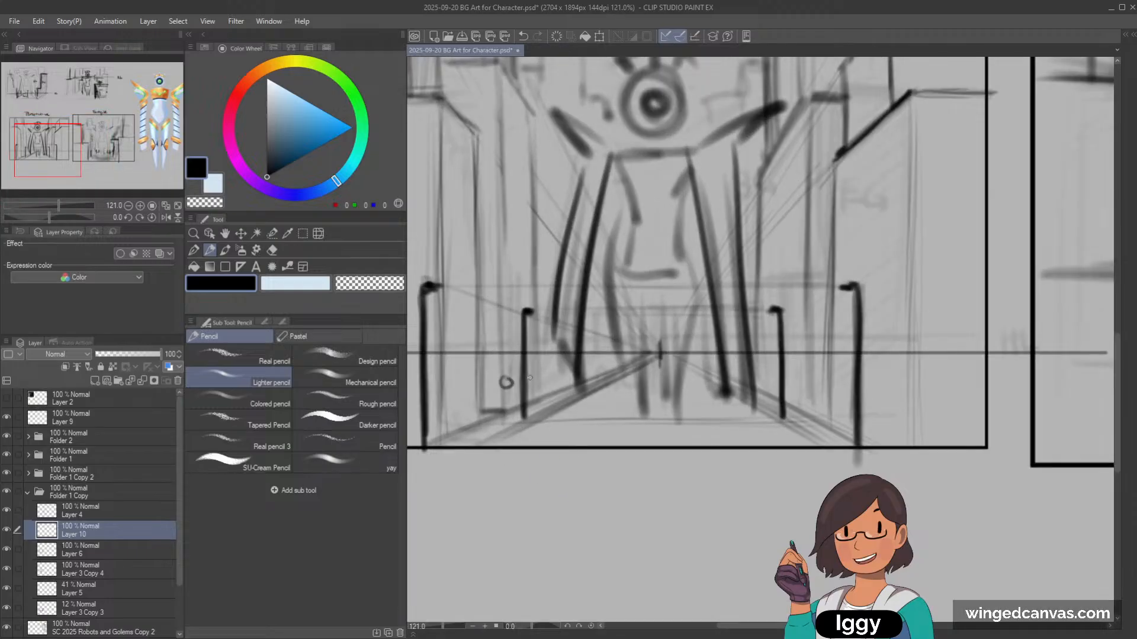
{"action": "mouse_move", "coordinate": [506, 388]}
{"action": "left_mouse_down"}
{"action": "mouse_move", "coordinate": [502, 419]}
{"action": "mouse_move", "coordinate": [520, 418]}
{"action": "mouse_move", "coordinate": [512, 392]}
{"action": "left_mouse_up"}
{"action": "left_click_drag", "start_coordinate": [508, 395], "coordinate": [518, 391]}
{"action": "left_click_drag", "start_coordinate": [828, 395], "coordinate": [829, 431]}
{"action": "key", "text": "ctrl+z"}
{"action": "key", "text": "ctrl+z"}
{"action": "left_click_drag", "start_coordinate": [832, 388], "coordinate": [840, 453]}
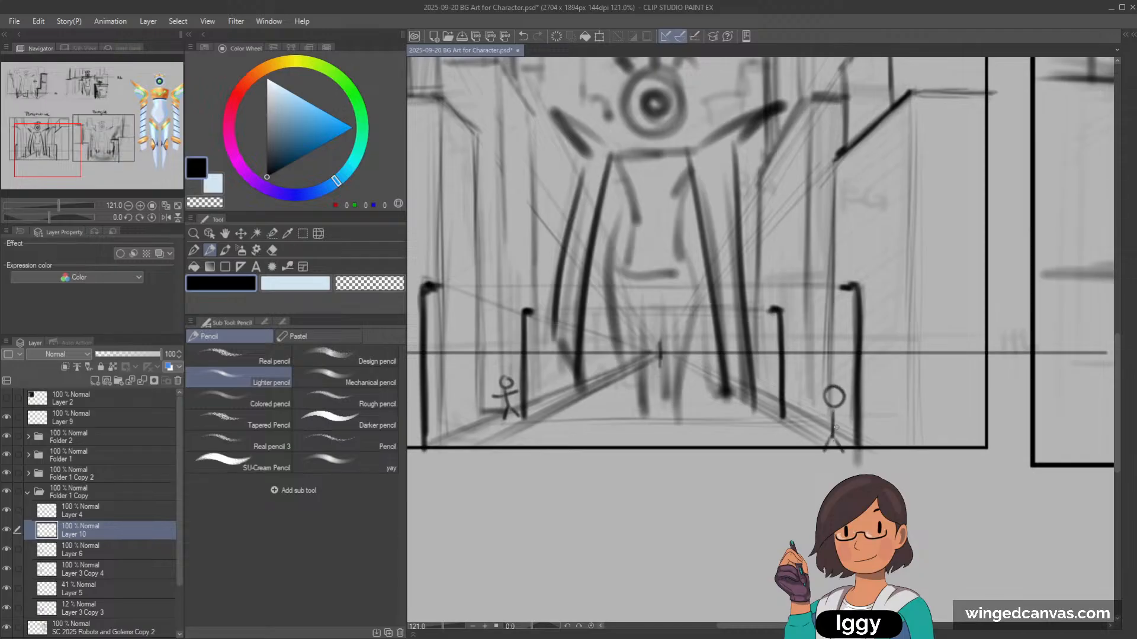
{"action": "left_click_drag", "start_coordinate": [821, 414], "coordinate": [846, 417]}
{"action": "key", "text": "ctrl+minus"}
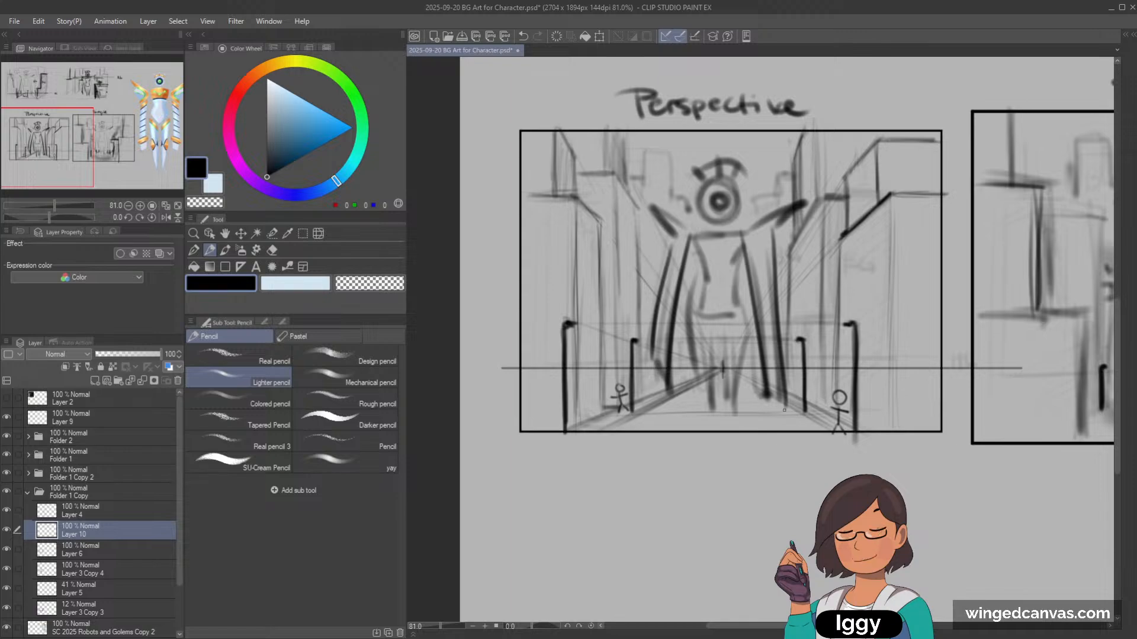
Step: Examine the Perspective and Simple thumbnails against the two earlier rough sketches and the robot character
{"action": "left_click", "coordinate": [94, 131]}
{"action": "scroll", "coordinate": [95, 132], "scroll_direction": "down", "scroll_amount": 3}
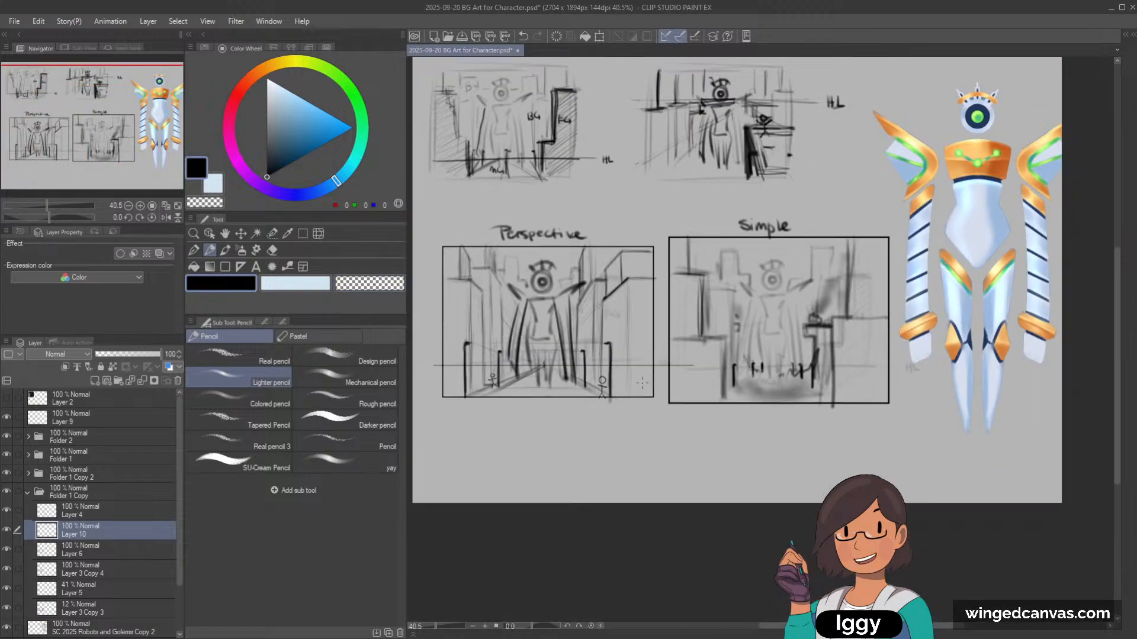
{"action": "scroll", "coordinate": [709, 331], "scroll_direction": "up", "scroll_amount": 1}
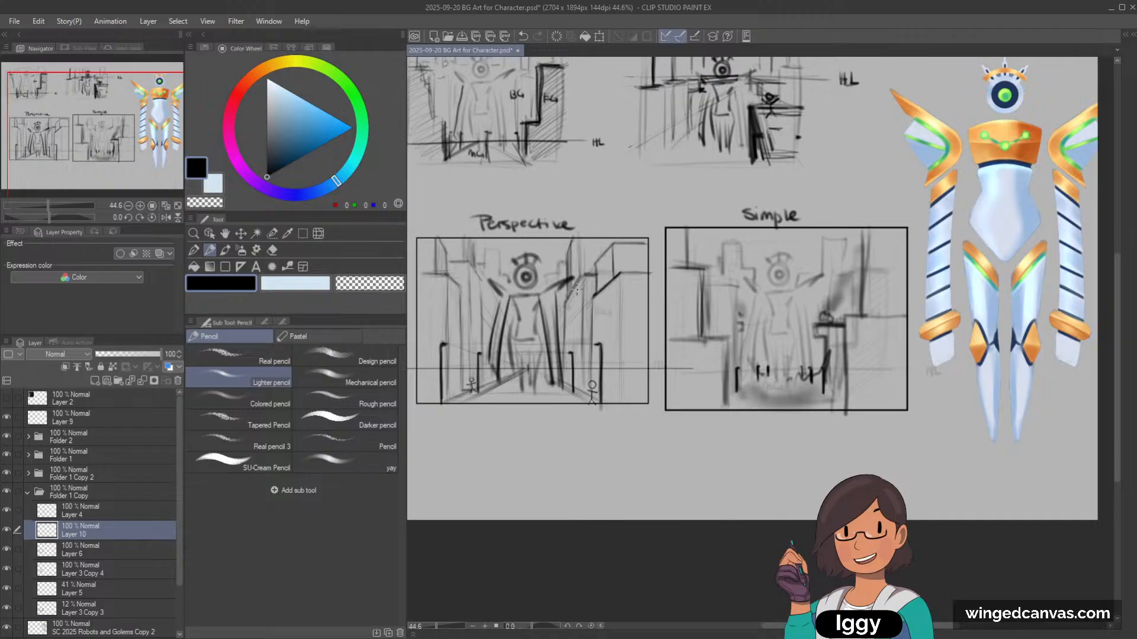
{"action": "scroll", "coordinate": [576, 288], "scroll_direction": "right", "scroll_amount": 4}
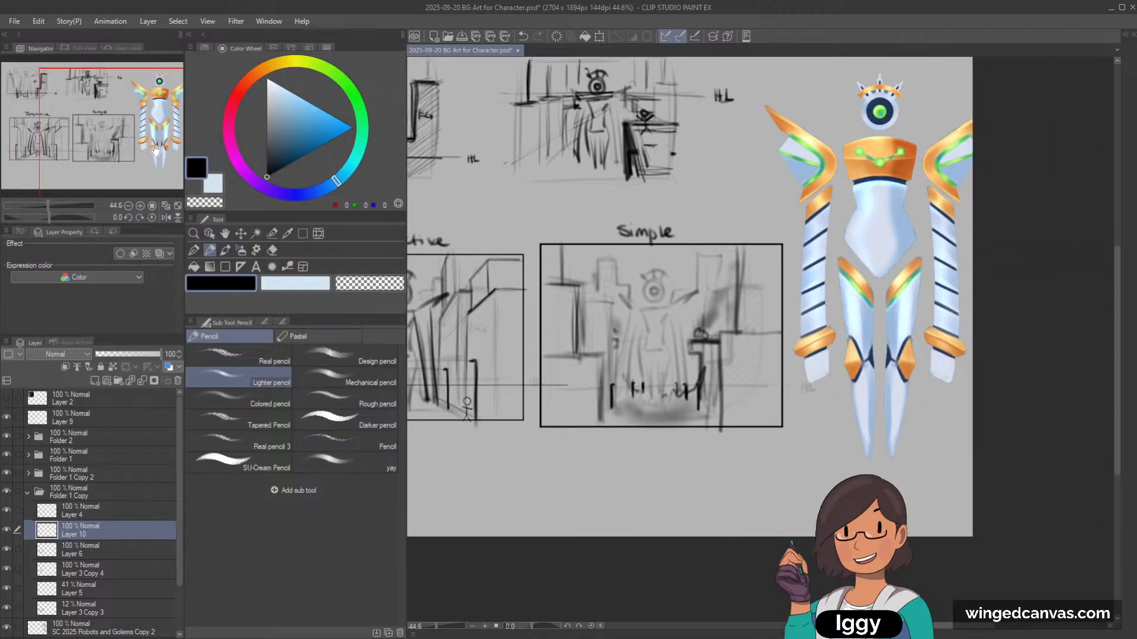
{"action": "scroll", "coordinate": [494, 239], "scroll_direction": "right", "scroll_amount": 1}
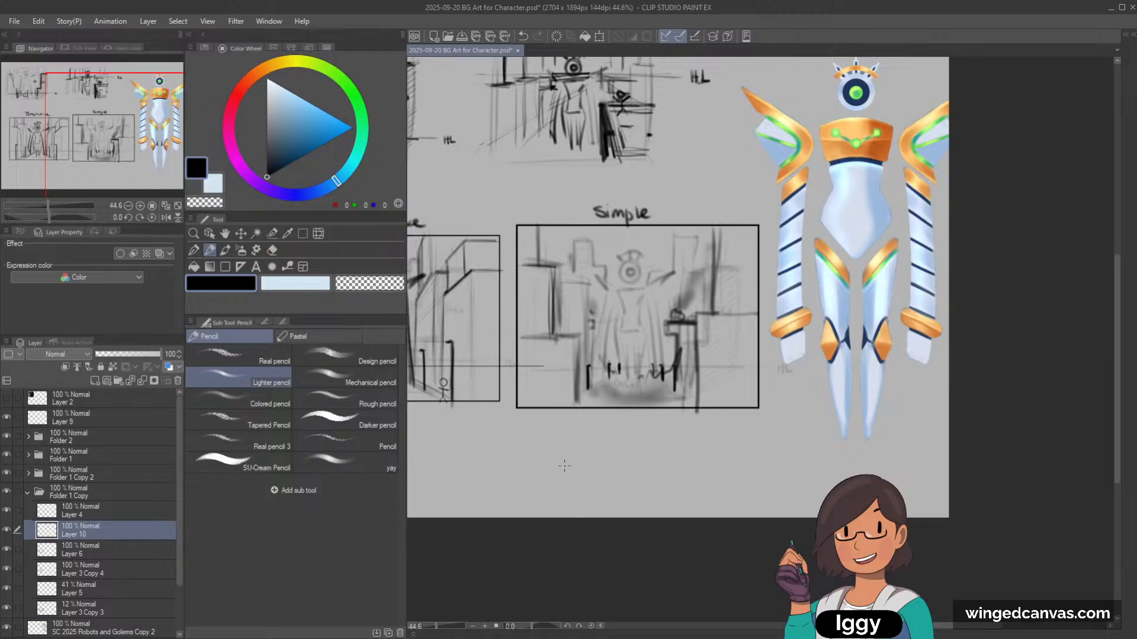
{"action": "left_click_drag", "start_coordinate": [97, 170], "coordinate": [66, 154]}
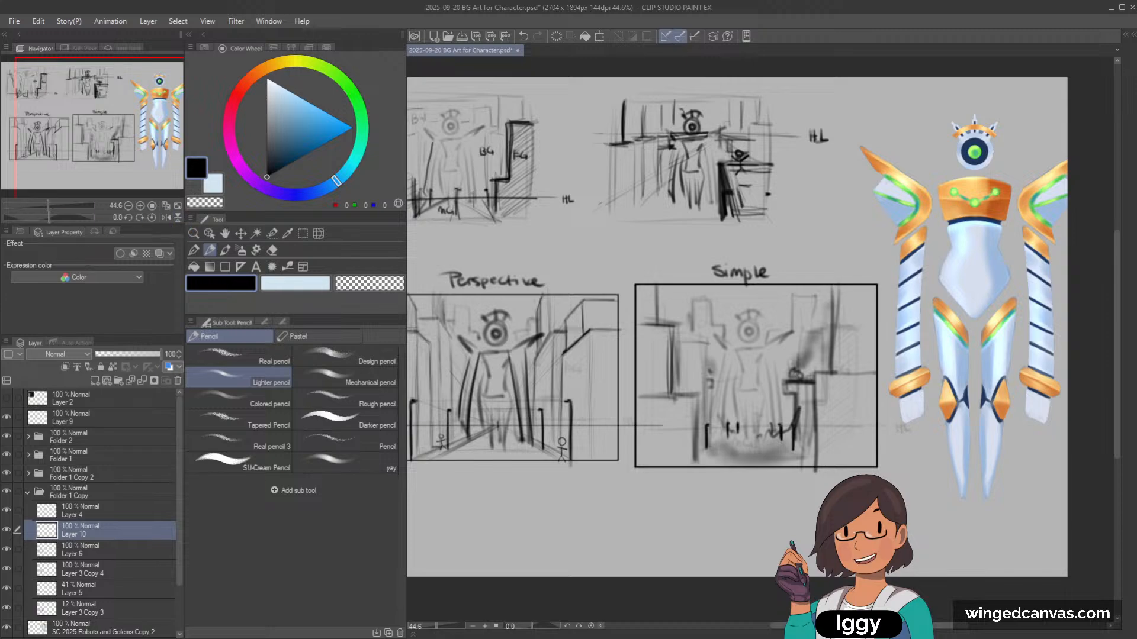
{"action": "left_click_drag", "start_coordinate": [120, 141], "coordinate": [92, 164]}
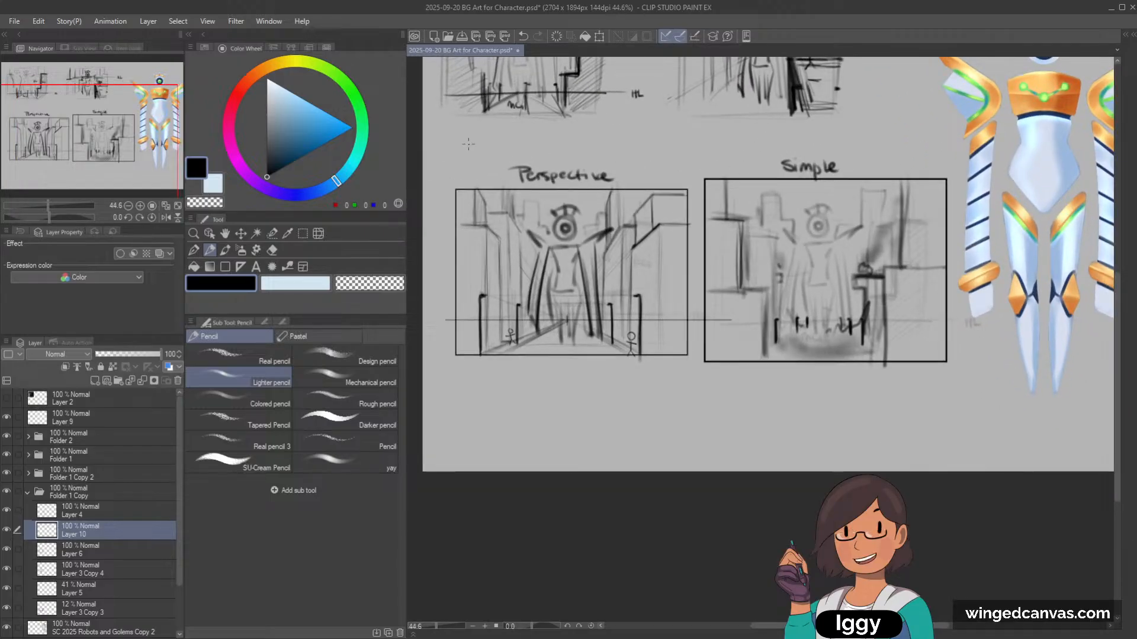
{"action": "left_click_drag", "start_coordinate": [99, 130], "coordinate": [86, 124]}
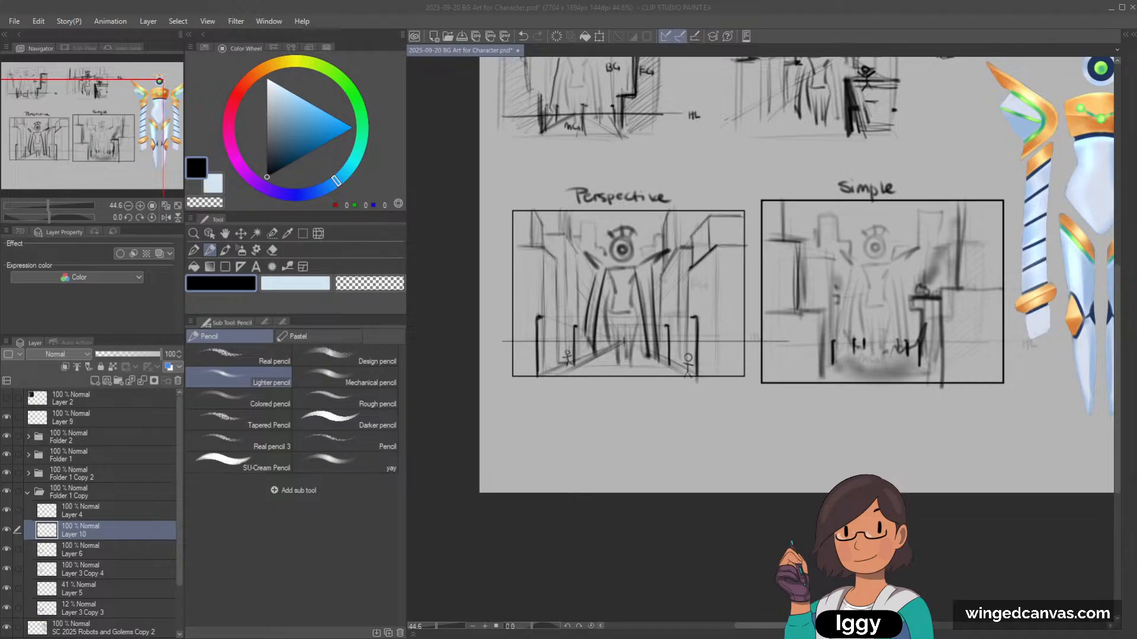
{"action": "left_click", "coordinate": [165, 206]}
{"action": "left_click_drag", "start_coordinate": [73, 114], "coordinate": [145, 173]}
{"action": "scroll", "coordinate": [92, 138], "scroll_direction": "down", "scroll_amount": 1}
{"action": "scroll", "coordinate": [509, 189], "scroll_direction": "up", "scroll_amount": 1}
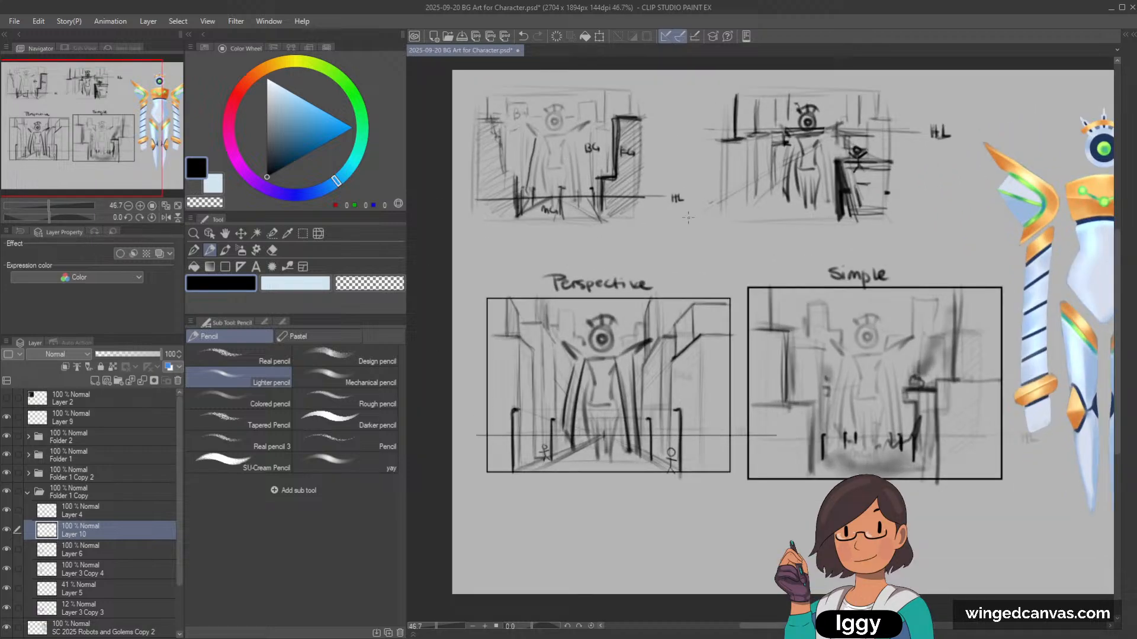
{"action": "scroll", "coordinate": [688, 218], "scroll_direction": "down", "scroll_amount": 1}
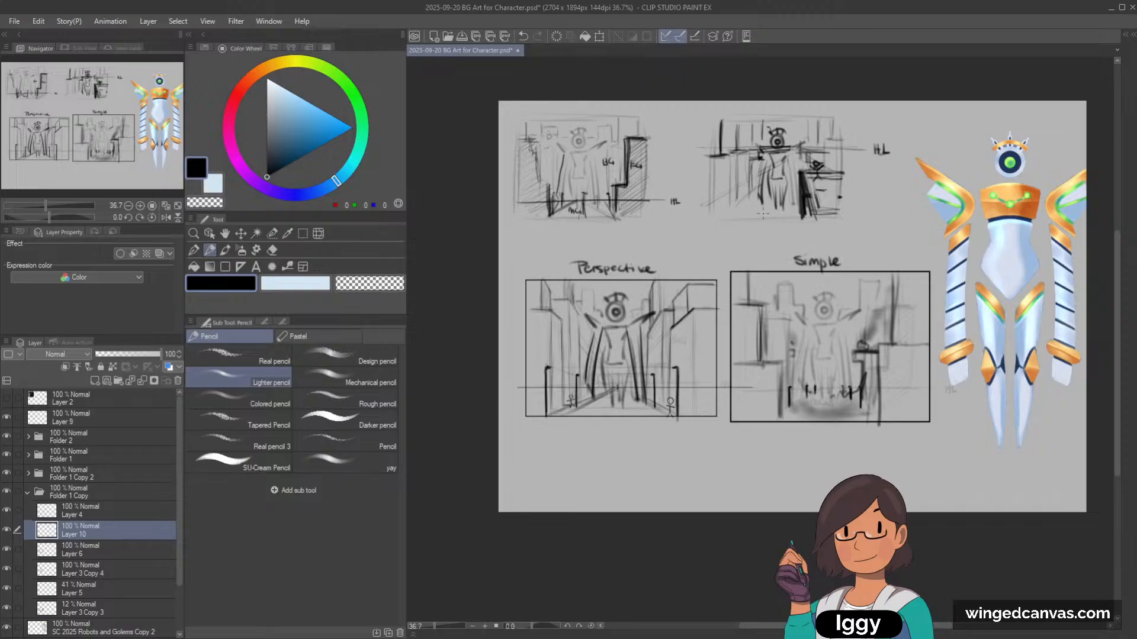
{"action": "scroll", "coordinate": [525, 132], "scroll_direction": "up", "scroll_amount": 1}
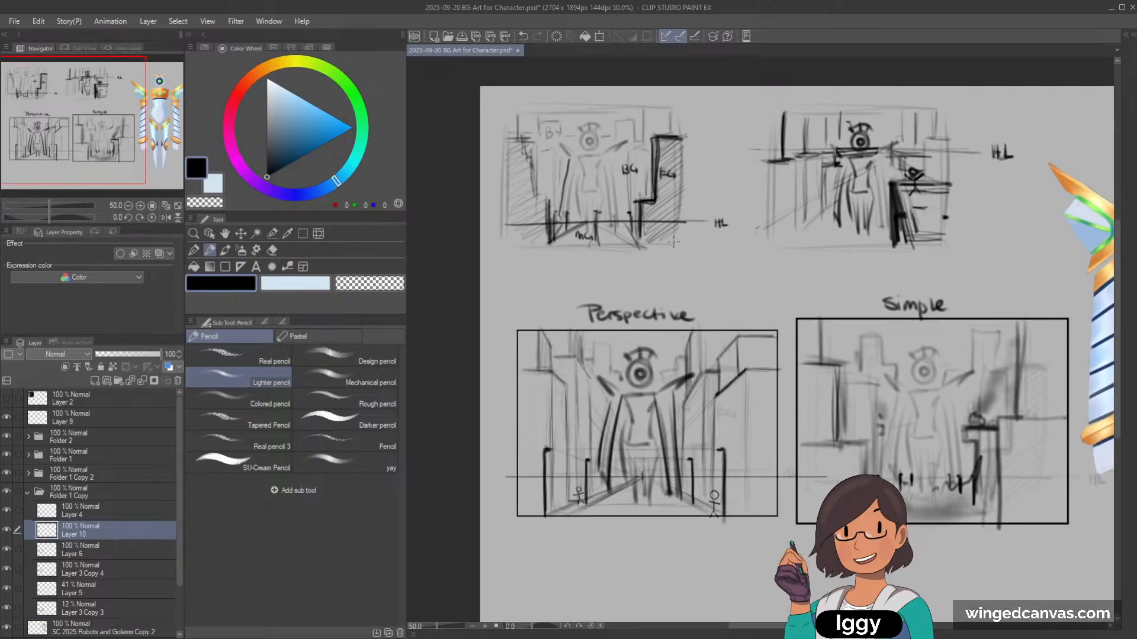
{"action": "scroll", "coordinate": [758, 322], "scroll_direction": "down", "scroll_amount": 1}
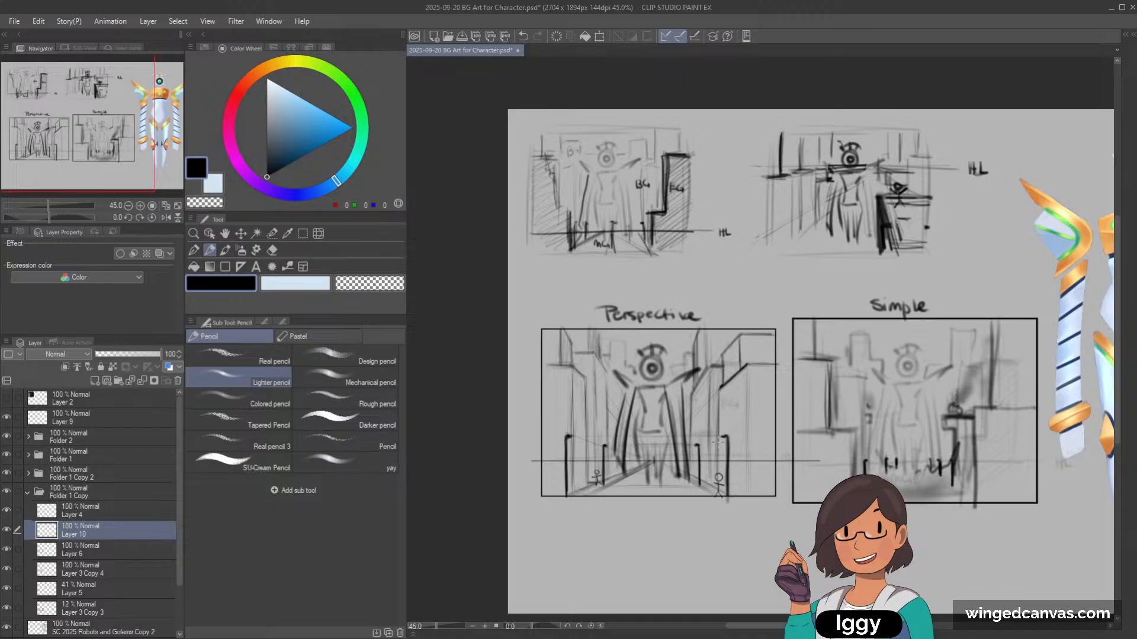
{"action": "left_click_drag", "start_coordinate": [769, 355], "coordinate": [698, 319]}
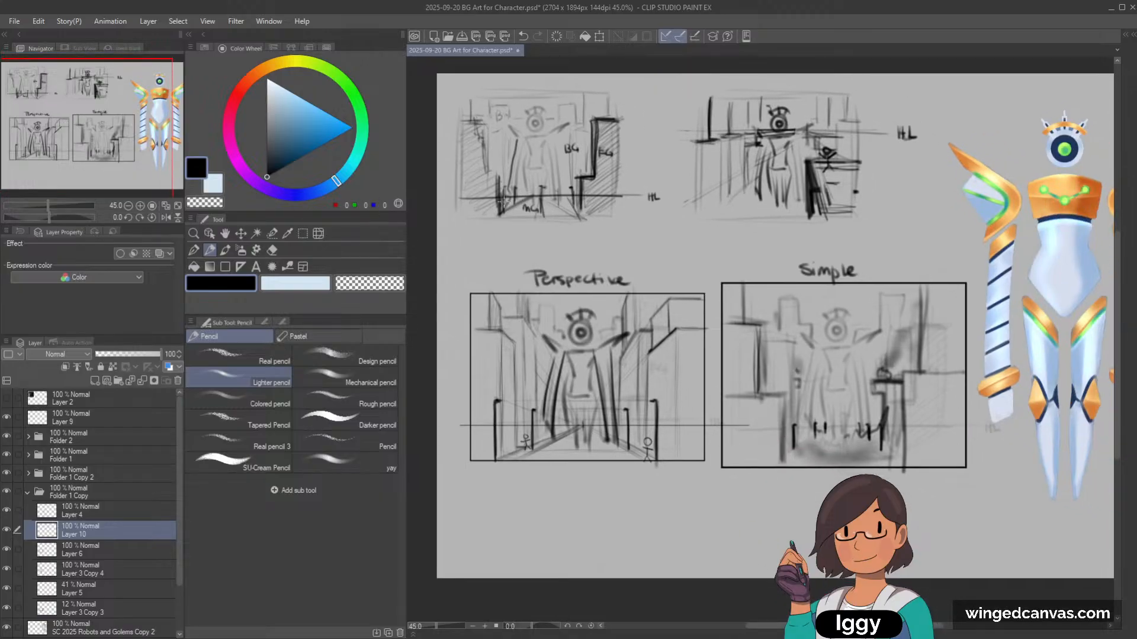
{"action": "scroll", "coordinate": [823, 284], "scroll_direction": "down", "scroll_amount": 1}
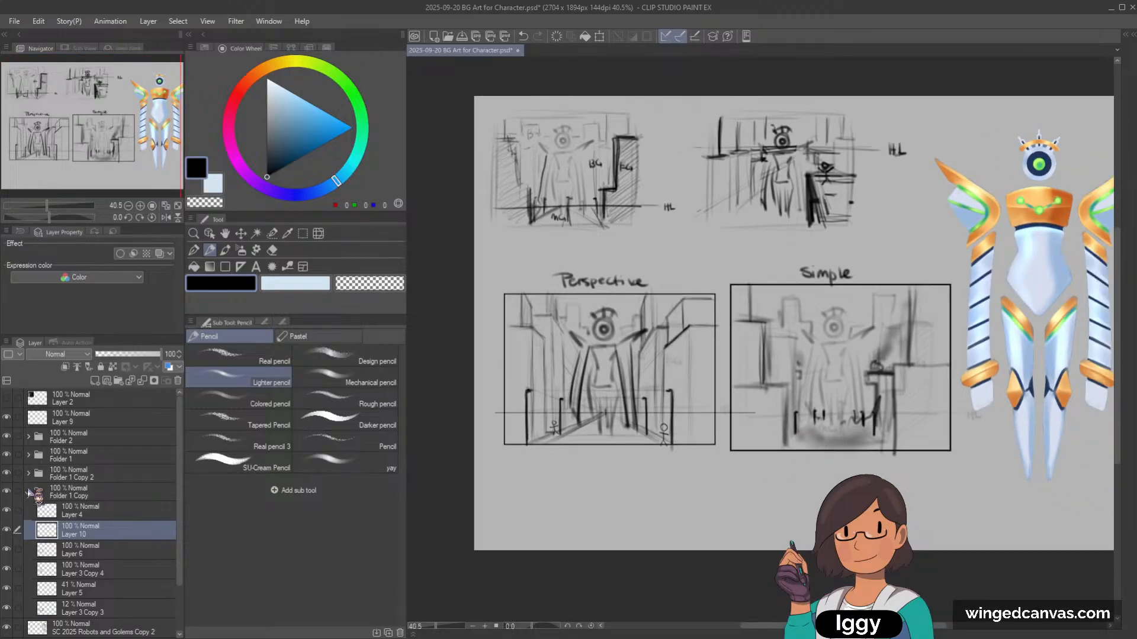
Step: Collapse Folder 1 Copy and check what it contains by toggling its visibility
{"action": "left_click", "coordinate": [28, 492]}
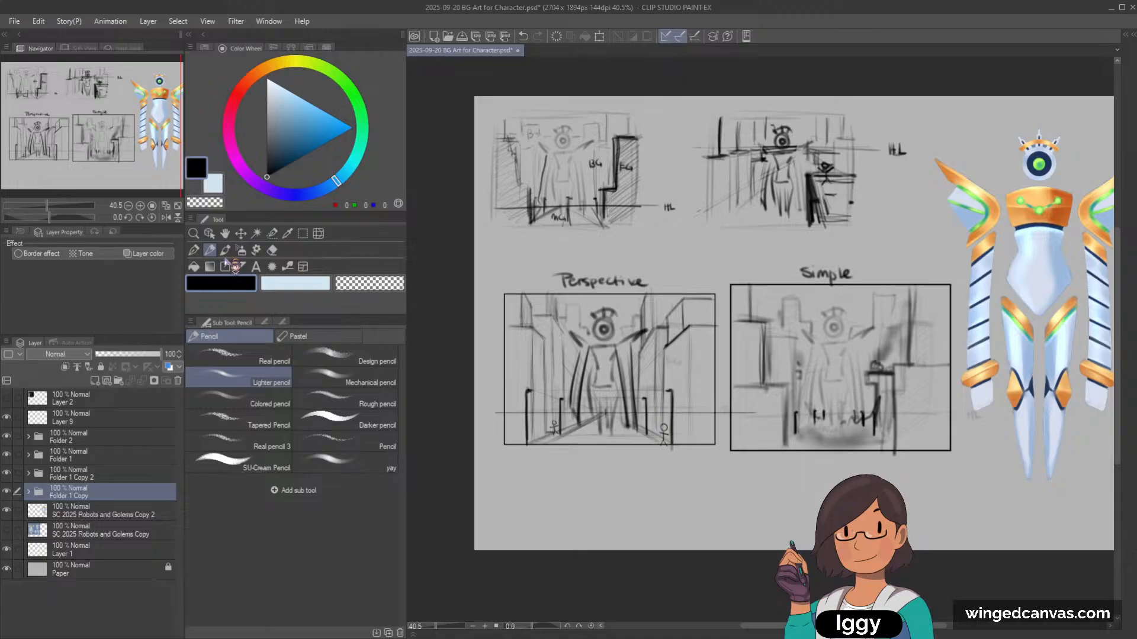
{"action": "scroll", "coordinate": [560, 407], "scroll_direction": "up", "scroll_amount": 2}
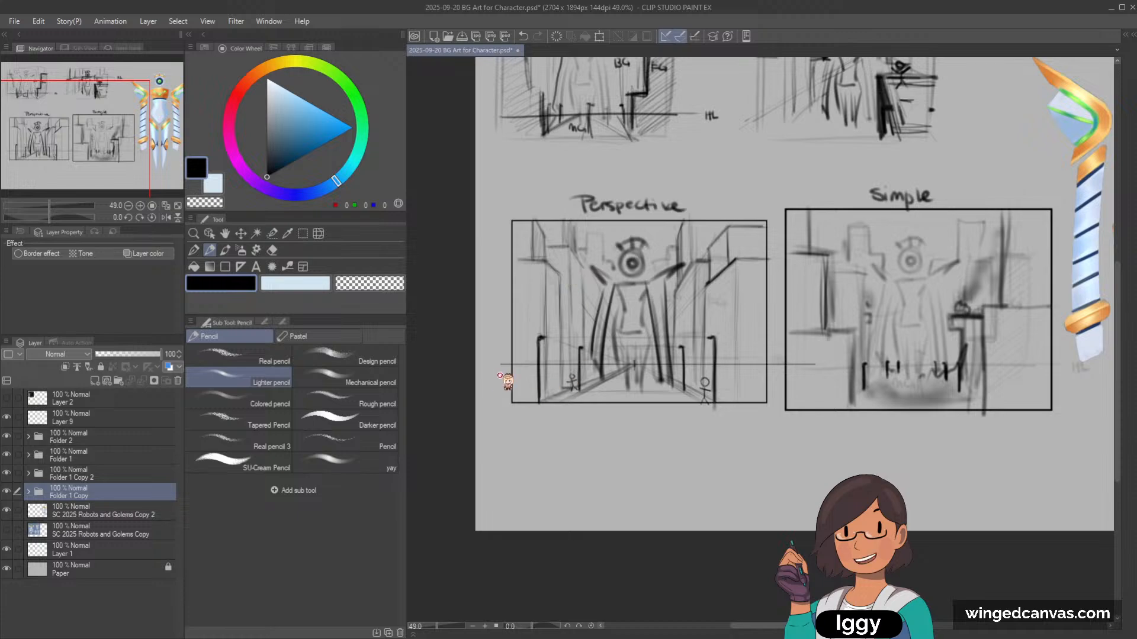
{"action": "left_click", "coordinate": [6, 491]}
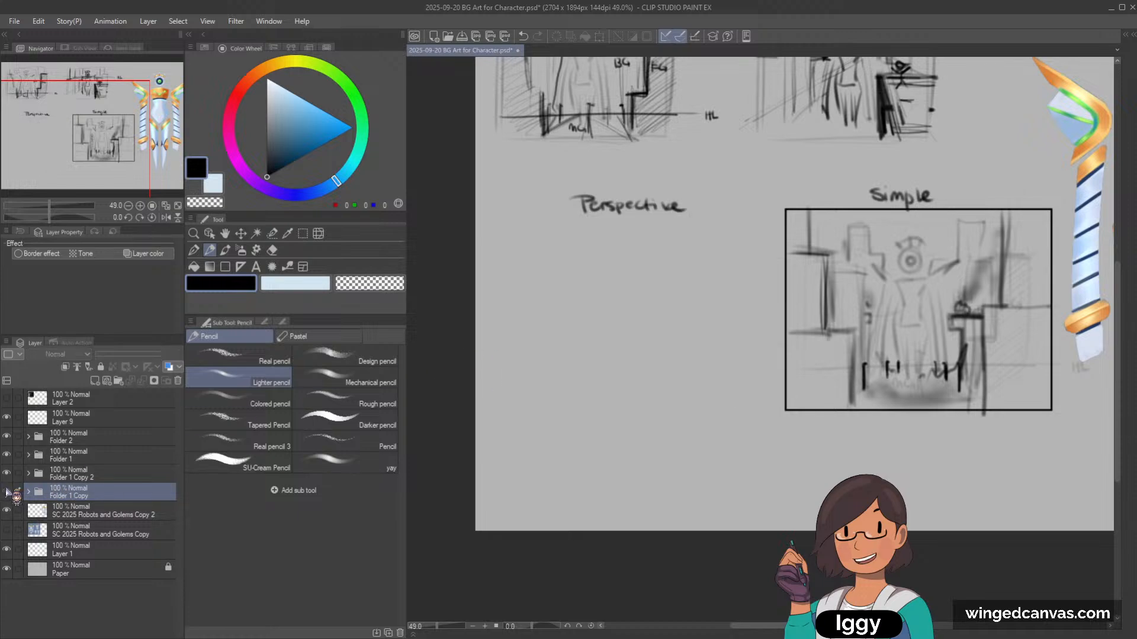
{"action": "left_click", "coordinate": [7, 491]}
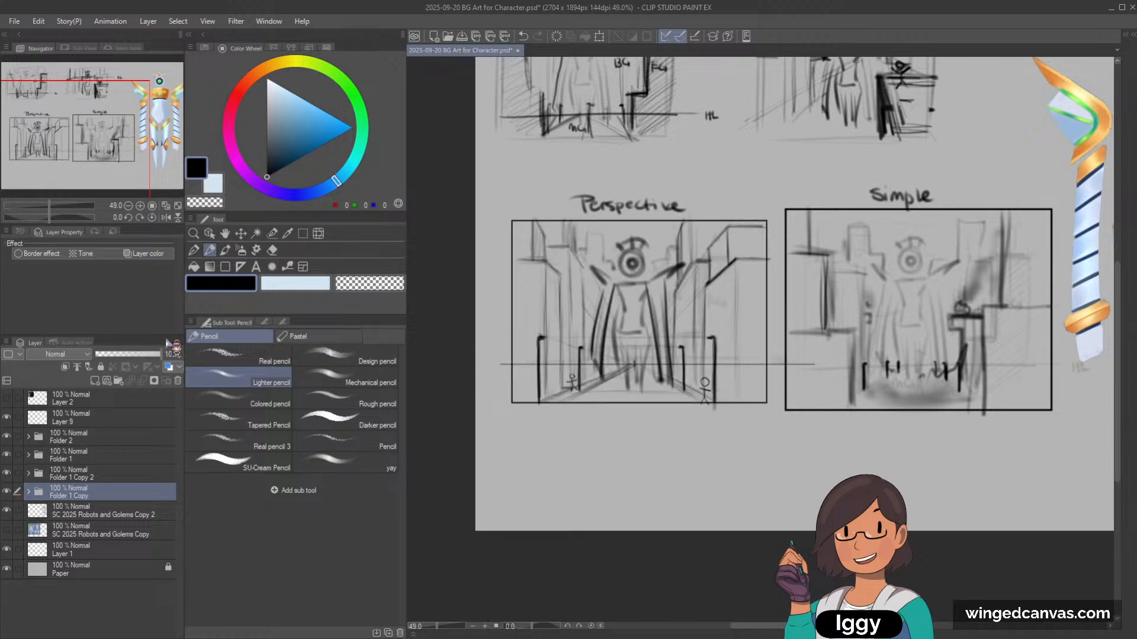
Step: Try bracketing the heights above and below the horizon line beside the Perspective frame on a new layer, undo the marks and delete the layer
{"action": "left_click", "coordinate": [94, 381]}
{"action": "mouse_move", "coordinate": [499, 365]}
{"action": "left_mouse_down"}
{"action": "mouse_move", "coordinate": [490, 392]}
{"action": "mouse_move", "coordinate": [499, 398]}
{"action": "left_mouse_up"}
{"action": "left_click_drag", "start_coordinate": [503, 220], "coordinate": [493, 367]}
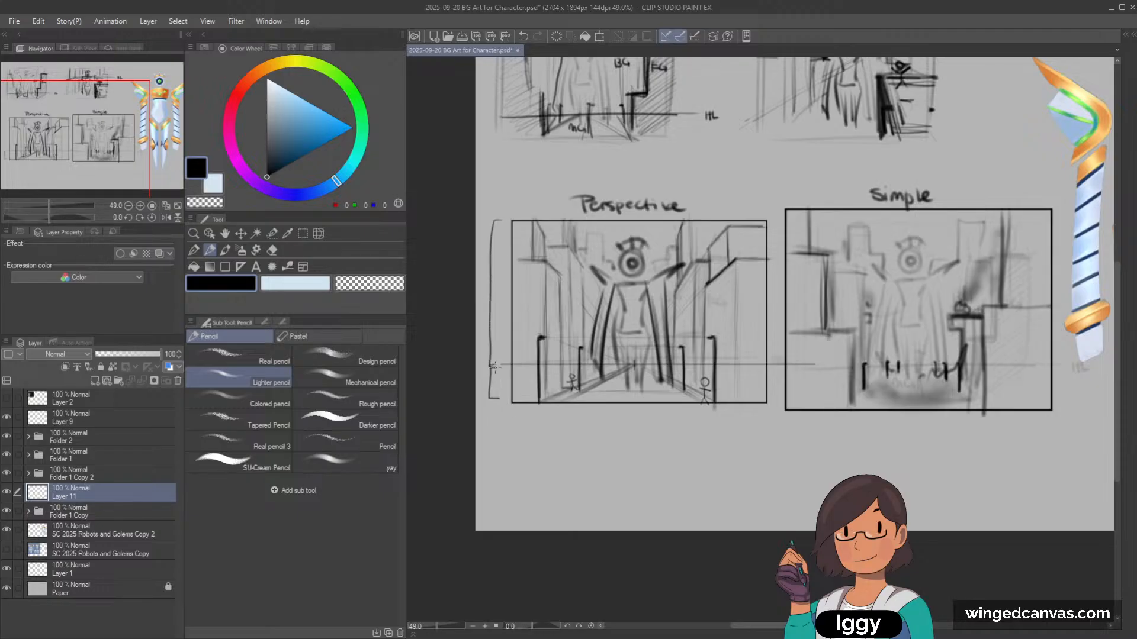
{"action": "key", "text": "ctrl+z"}
{"action": "mouse_move", "coordinate": [496, 247]}
{"action": "left_mouse_down"}
{"action": "mouse_move", "coordinate": [492, 359]}
{"action": "mouse_move", "coordinate": [503, 216]}
{"action": "mouse_move", "coordinate": [489, 341]}
{"action": "mouse_move", "coordinate": [498, 222]}
{"action": "mouse_move", "coordinate": [492, 250]}
{"action": "mouse_move", "coordinate": [491, 401]}
{"action": "left_mouse_up"}
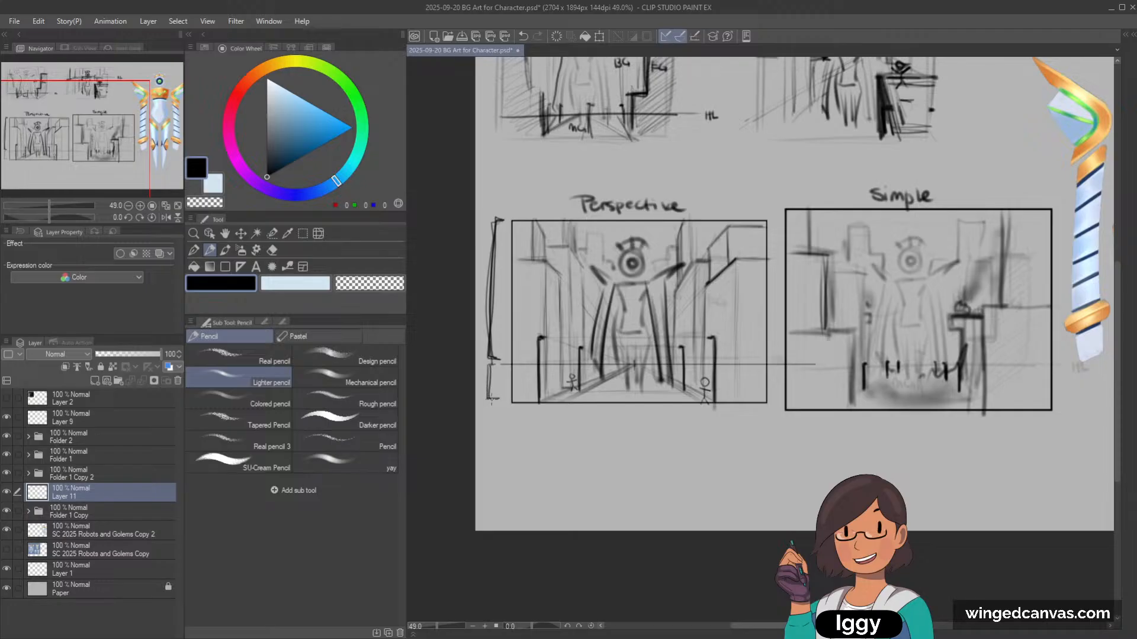
{"action": "key", "text": "ctrl+z"}
{"action": "key", "text": "ctrl+z"}
{"action": "key", "text": "ctrl+z"}
{"action": "key", "text": "ctrl+z"}
{"action": "key", "text": "ctrl+z"}
{"action": "key", "text": "ctrl+z"}
{"action": "key", "text": "ctrl+z"}
{"action": "key", "text": "ctrl+z"}
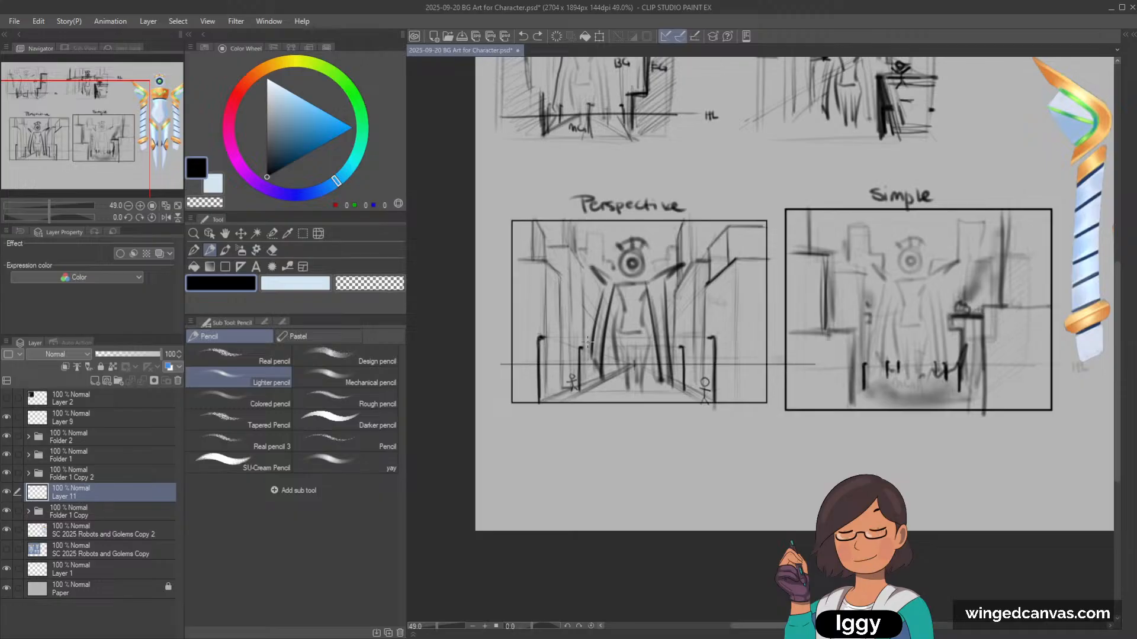
{"action": "key", "text": "ctrl+minus"}
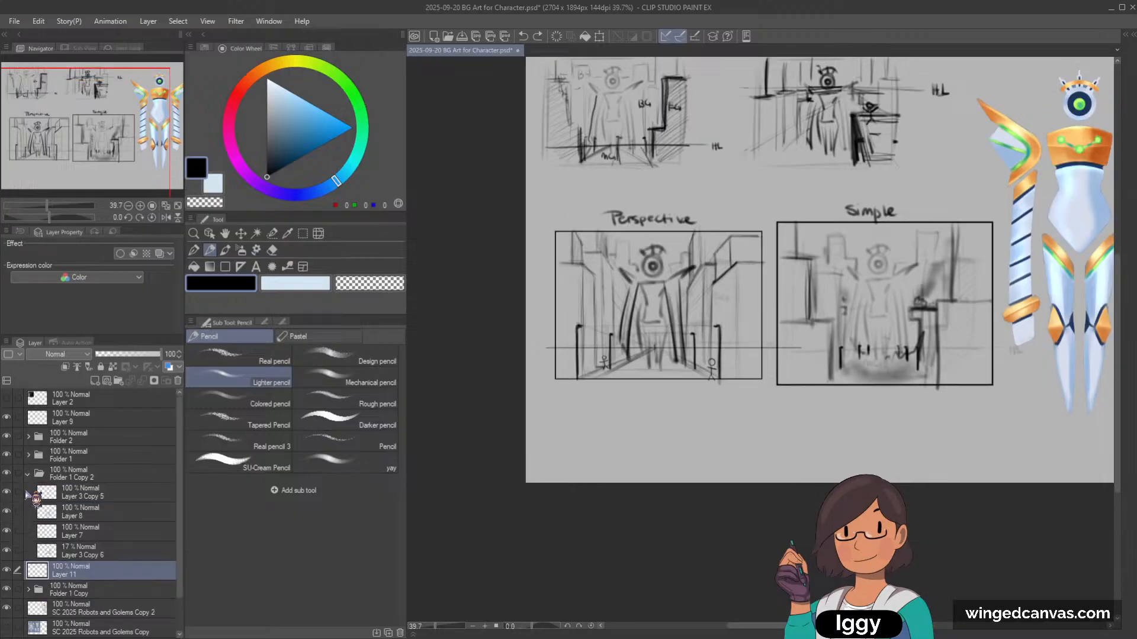
{"action": "left_click", "coordinate": [178, 381]}
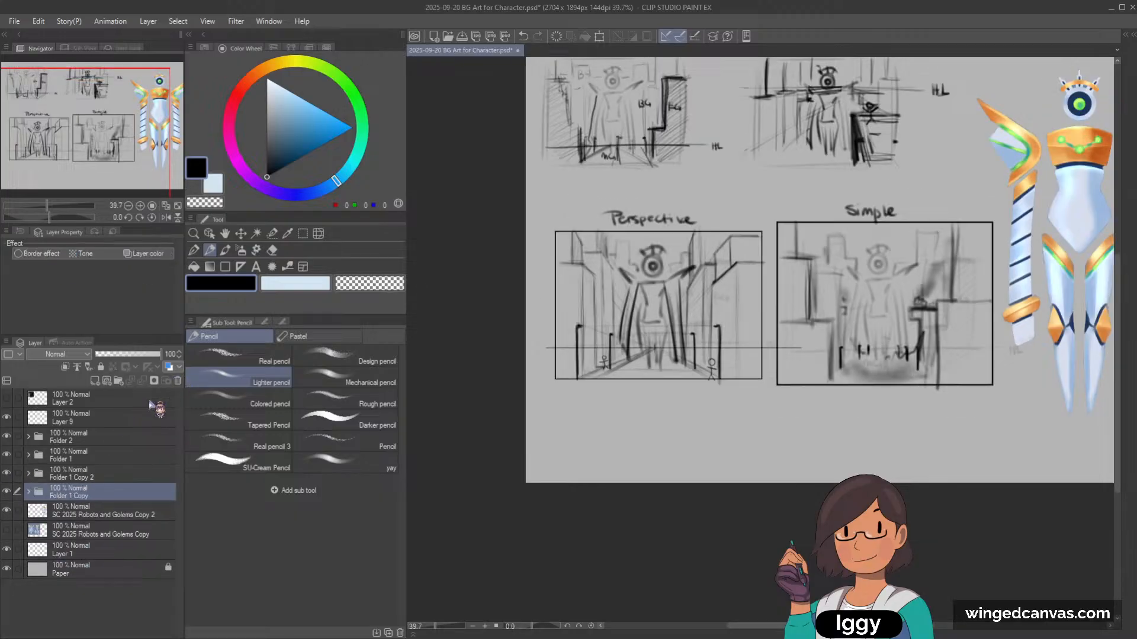
Step: Check which thumbnails Folder 1 Copy 2 and Folder 1 Copy contain by toggling their visibility
{"action": "left_click", "coordinate": [6, 473]}
{"action": "left_click", "coordinate": [7, 473]}
{"action": "left_click", "coordinate": [7, 491]}
{"action": "left_click", "coordinate": [7, 491]}
Step: Create a new folder above Folder 2 and move Folder 2, Folder 1, Folder 1 Copy 2 and Folder 1 Copy into it
{"action": "left_click", "coordinate": [95, 438]}
{"action": "left_click", "coordinate": [119, 381]}
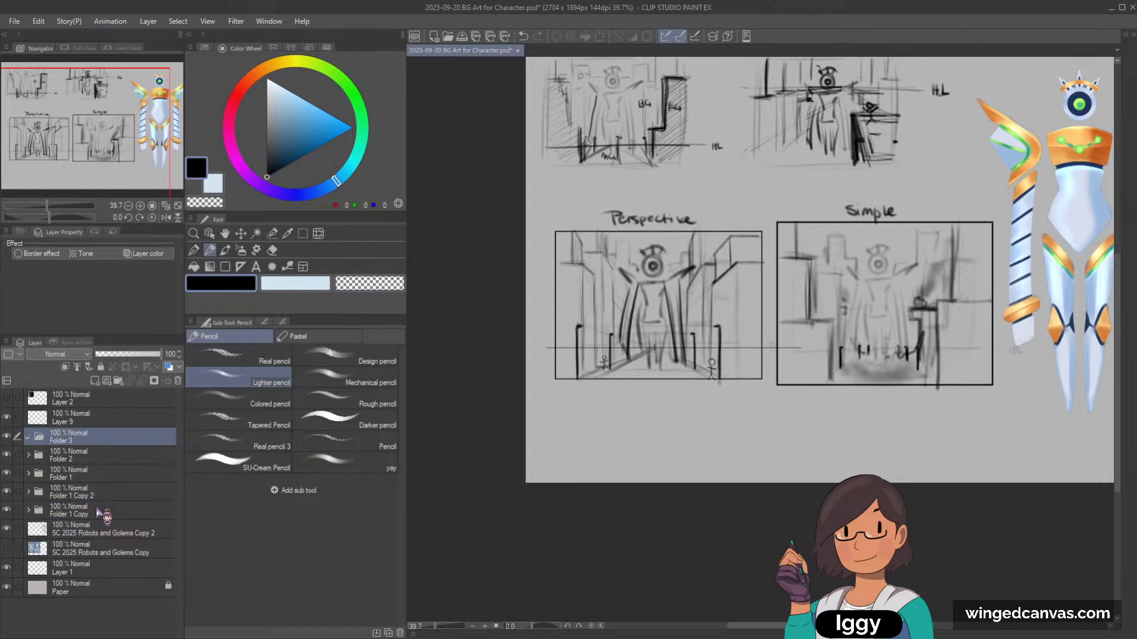
{"action": "left_click", "coordinate": [94, 460]}
{"action": "left_click", "coordinate": [93, 512], "text": "shift"}
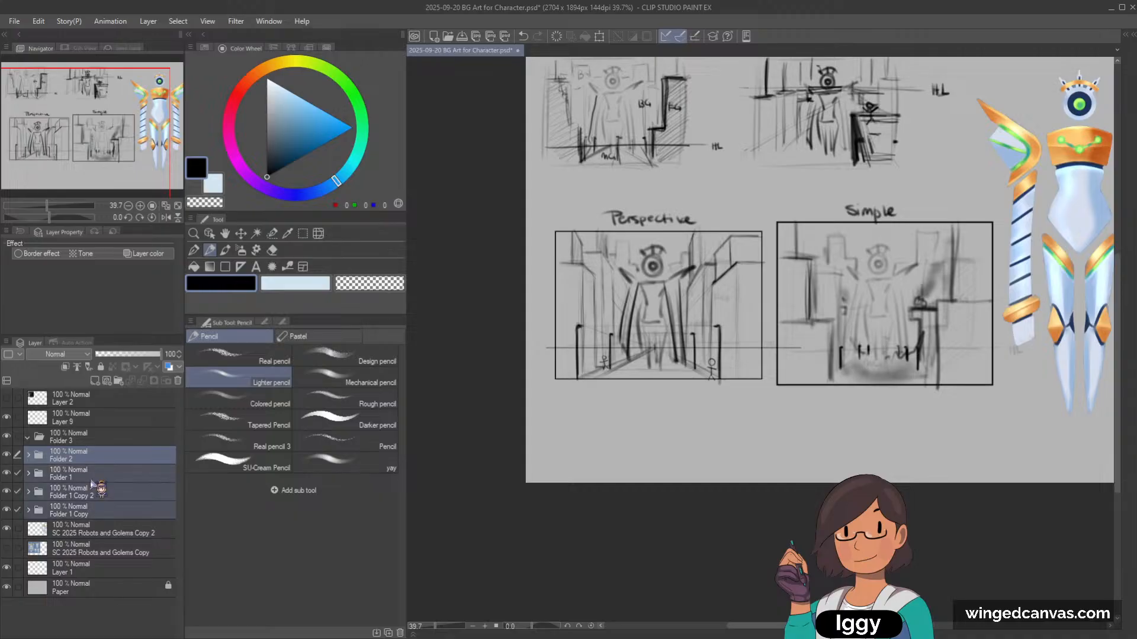
{"action": "left_click_drag", "start_coordinate": [98, 489], "coordinate": [95, 438]}
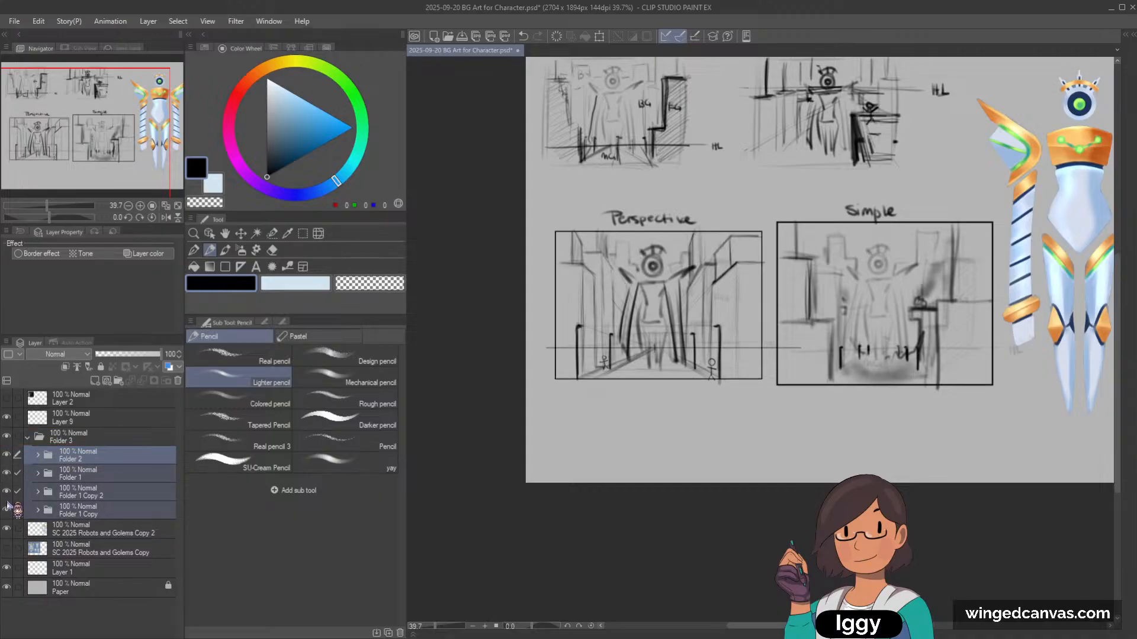
Step: Duplicate the Perspective thumbnail's Folder 1 Copy above Folder 3, and collapse and hide Folder 3
{"action": "left_click_drag", "start_coordinate": [84, 513], "coordinate": [79, 427]}
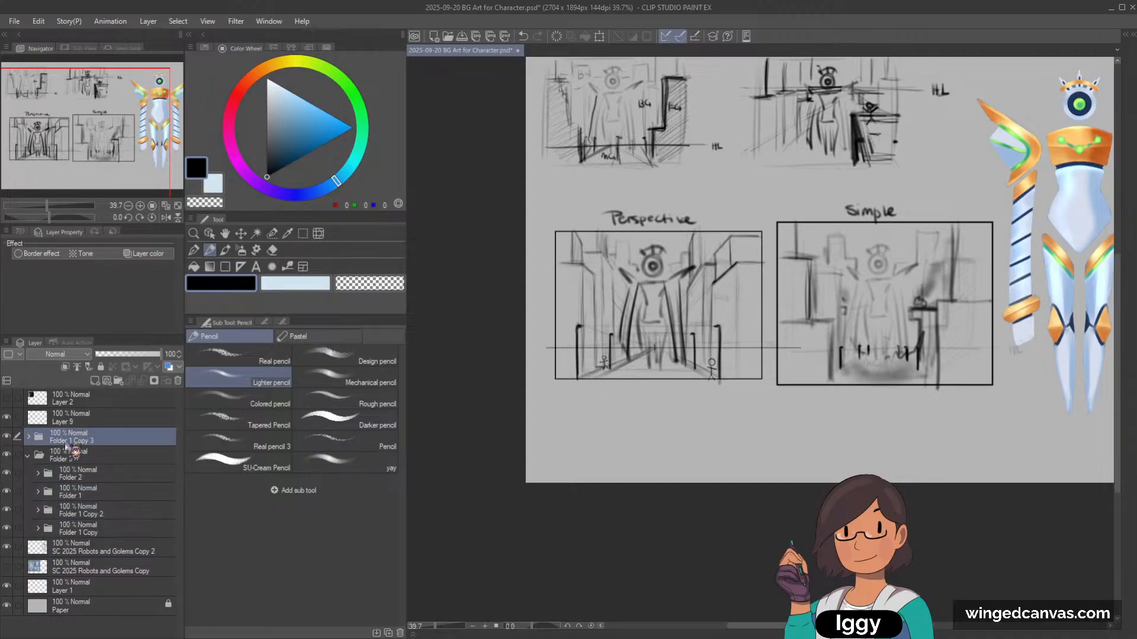
{"action": "left_click", "coordinate": [28, 454]}
{"action": "left_click", "coordinate": [7, 454]}
{"action": "key", "text": "ctrl+minus"}
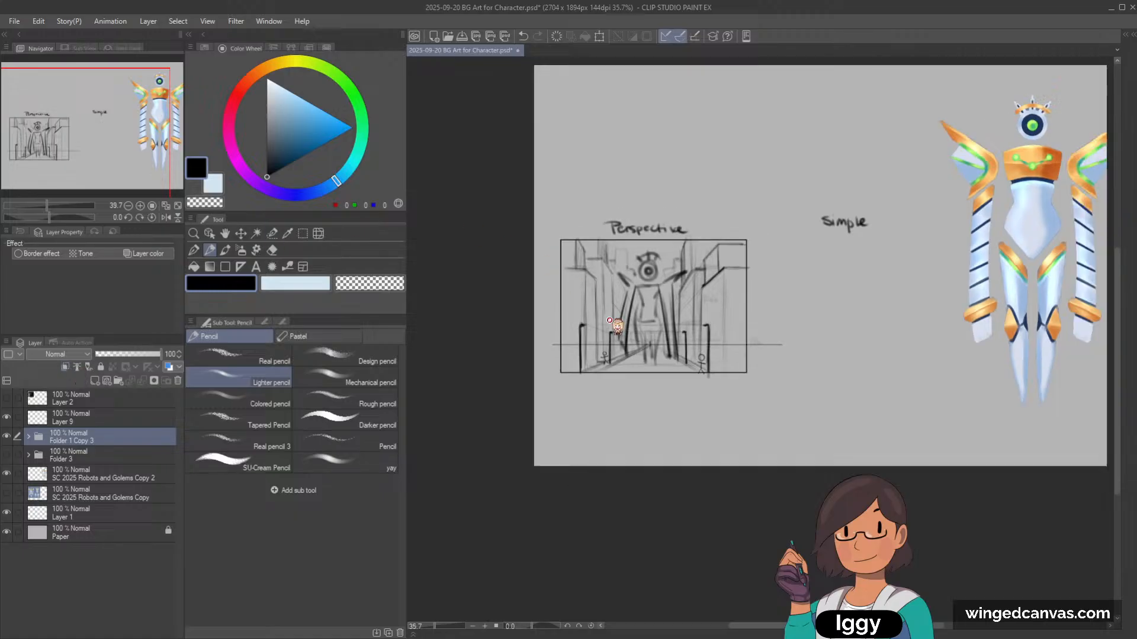
Step: Select the layer holding the Perspective and Simple labels on the canvas and delete it
{"action": "left_click", "coordinate": [209, 233]}
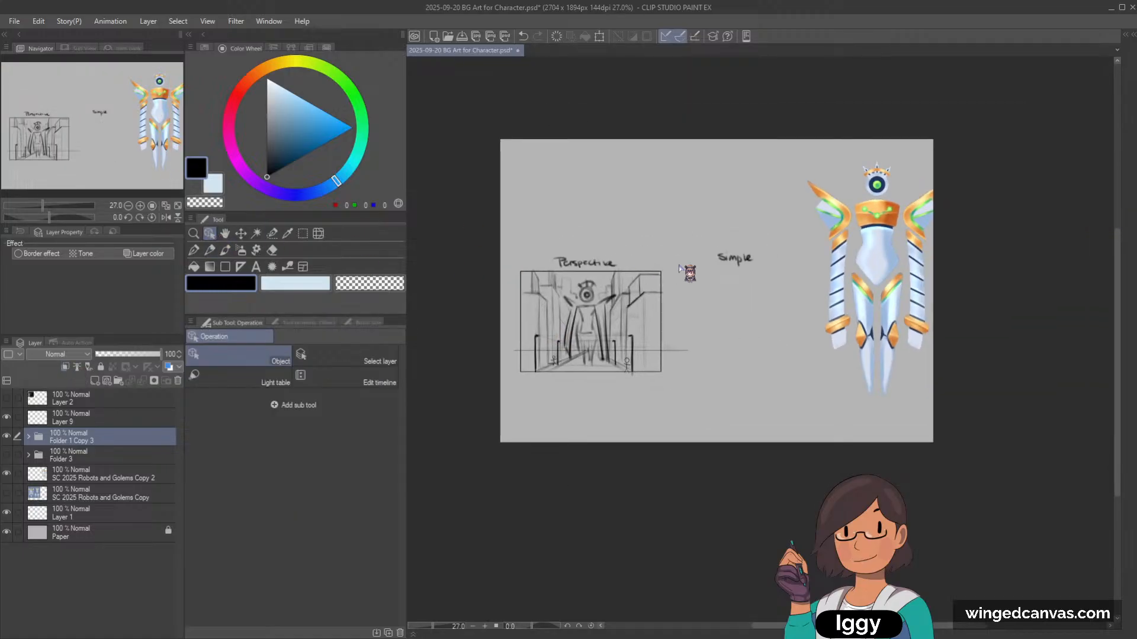
{"action": "left_click", "coordinate": [735, 261]}
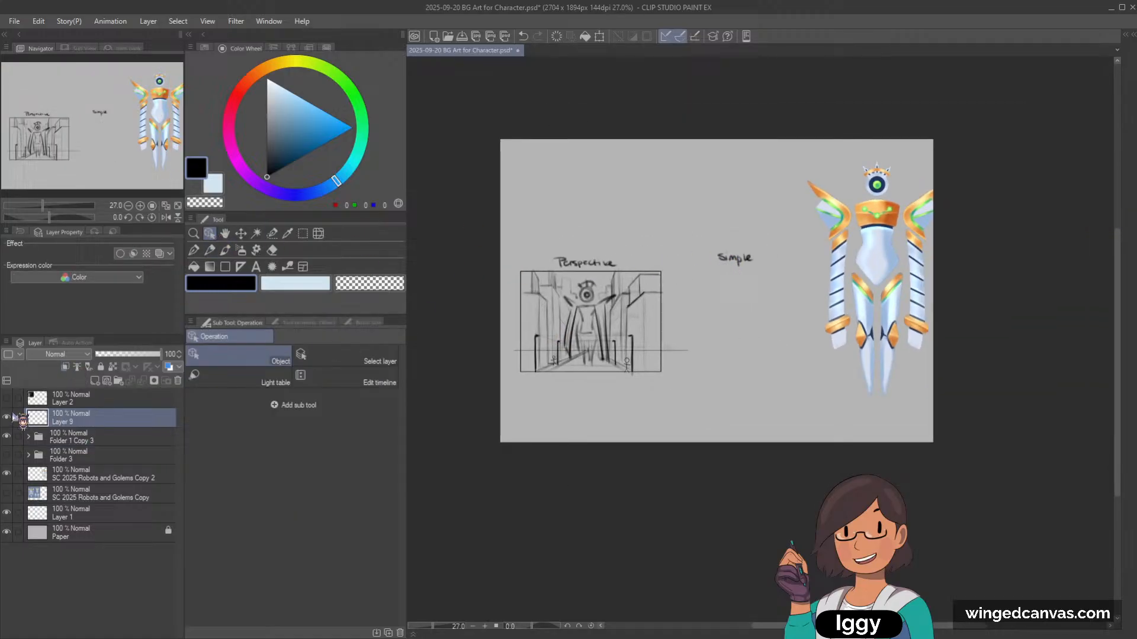
{"action": "left_click", "coordinate": [178, 381]}
Step: Enlarge the Perspective sketch in Folder 1 Copy 3 and position it so the scene fills the whole canvas
{"action": "key", "text": "ctrl+t"}
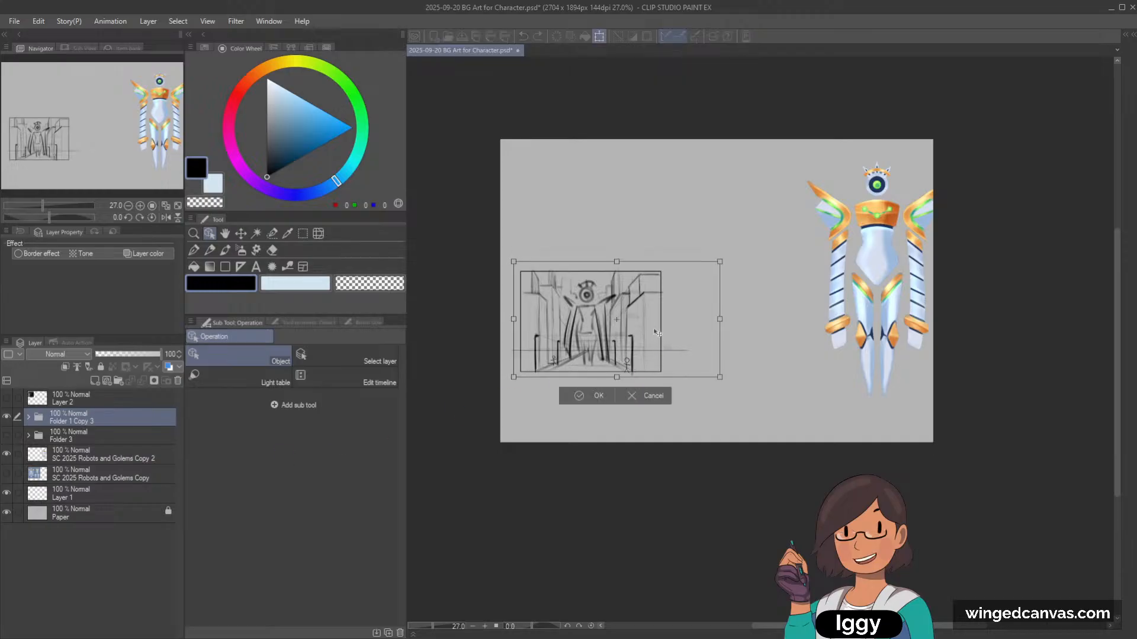
{"action": "mouse_move", "coordinate": [643, 325]}
{"action": "left_mouse_down"}
{"action": "mouse_move", "coordinate": [636, 203]}
{"action": "mouse_move", "coordinate": [624, 193]}
{"action": "left_mouse_up"}
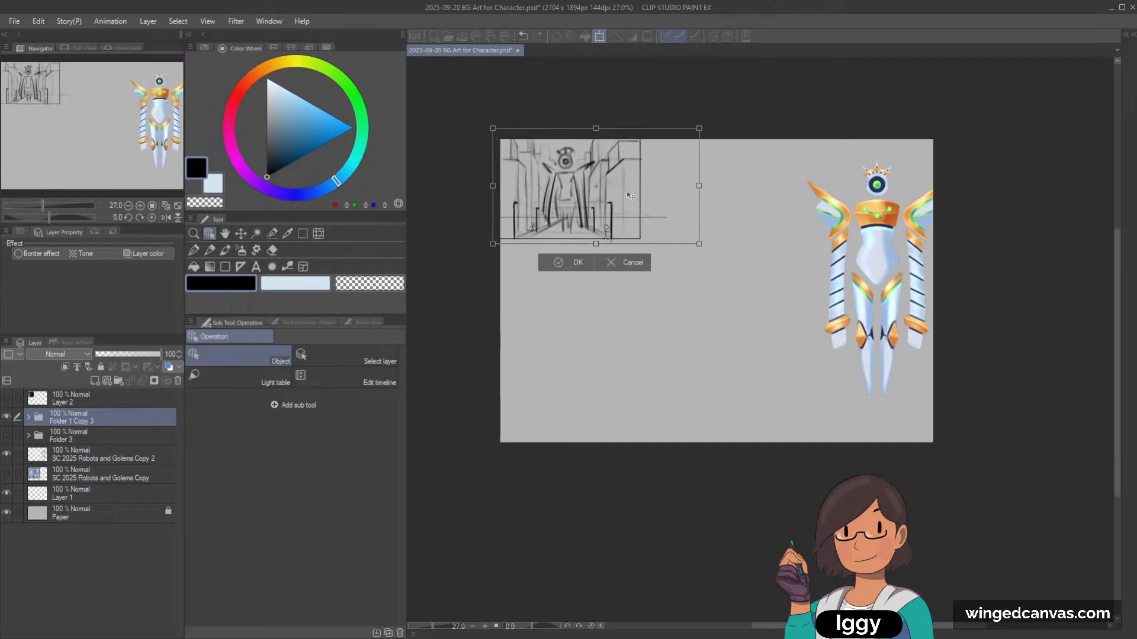
{"action": "left_click_drag", "start_coordinate": [701, 245], "coordinate": [950, 457]}
{"action": "left_click_drag", "start_coordinate": [1025, 489], "coordinate": [843, 390]}
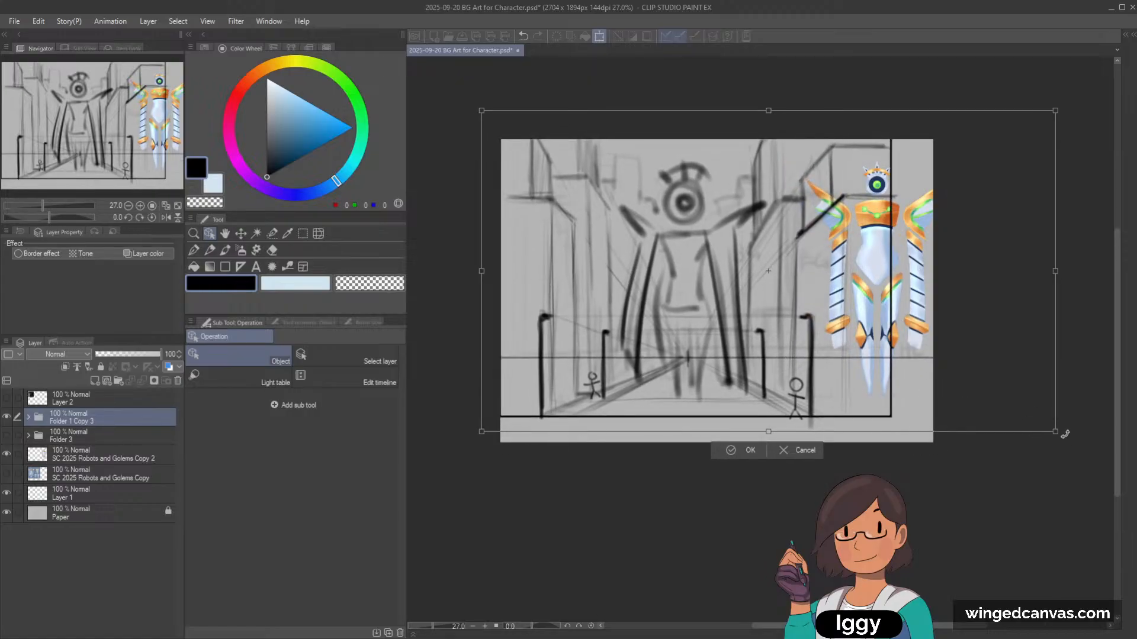
{"action": "mouse_move", "coordinate": [1065, 434]}
{"action": "left_mouse_down"}
{"action": "mouse_move", "coordinate": [1110, 463]}
{"action": "mouse_move", "coordinate": [1113, 491]}
{"action": "left_mouse_up"}
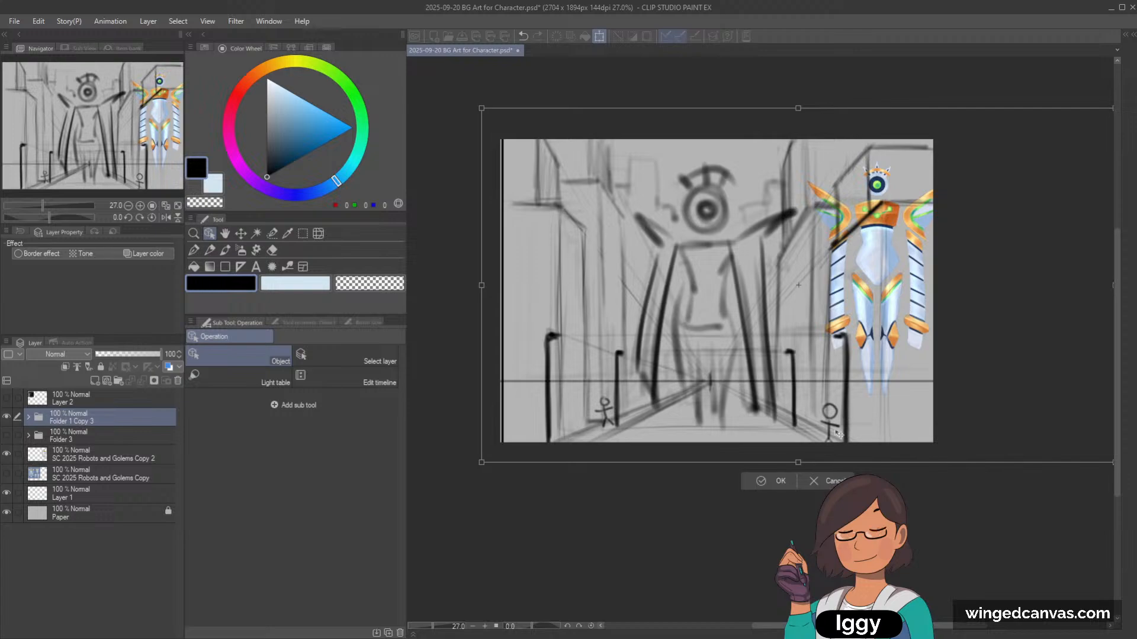
{"action": "left_click", "coordinate": [762, 482]}
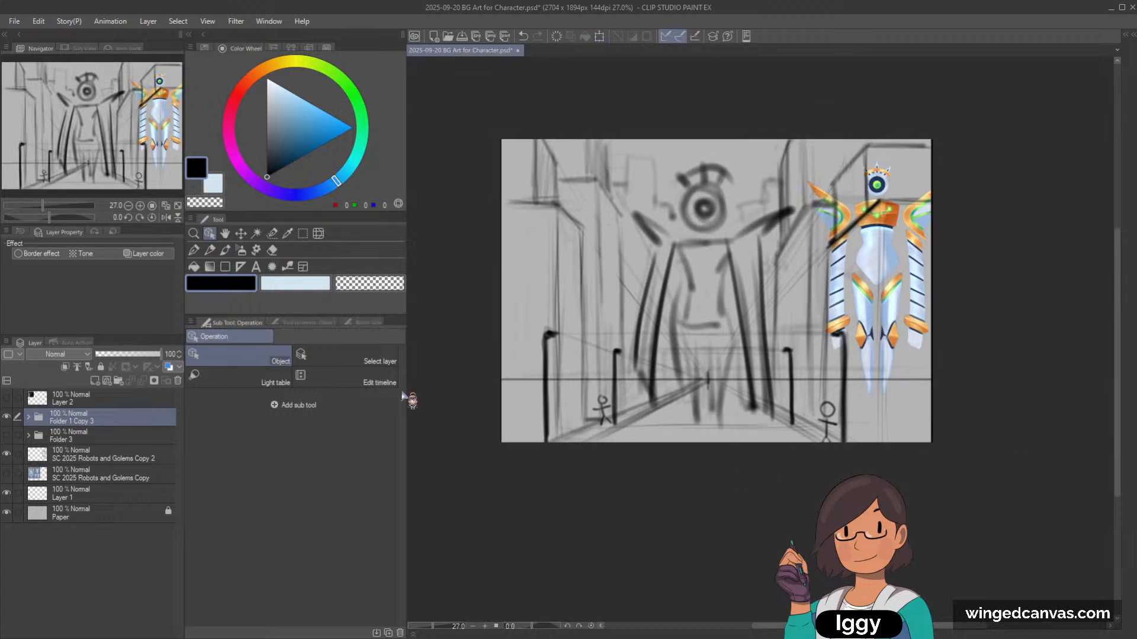
Step: Expand Folder 1 Copy 3 and delete Layer 4 Copy from it
{"action": "left_click", "coordinate": [28, 416]}
{"action": "left_click", "coordinate": [89, 436]}
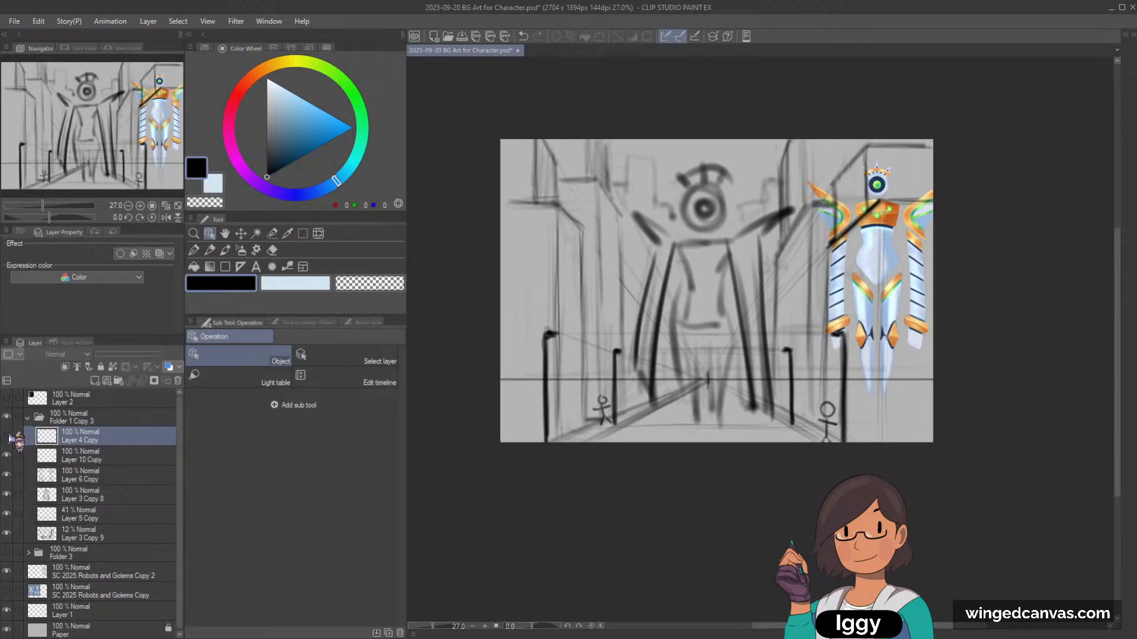
{"action": "left_click", "coordinate": [178, 381]}
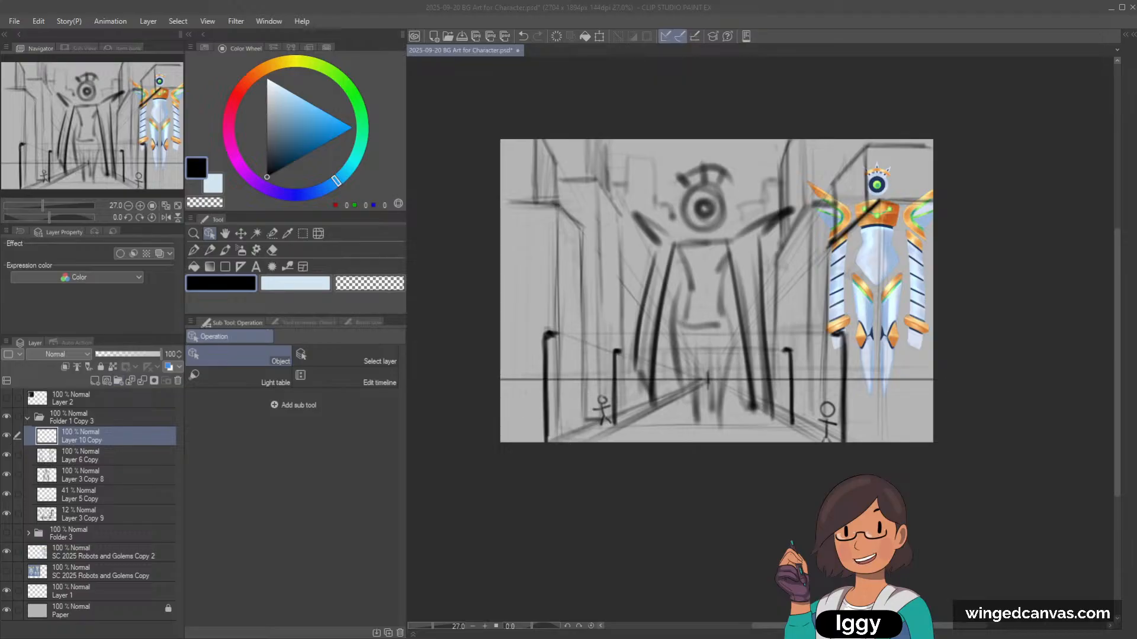
Step: Move the coloured robot to the middle of the street sketch and place its layer first inside Folder 1 Copy 3
{"action": "key", "text": "alt+Tab"}
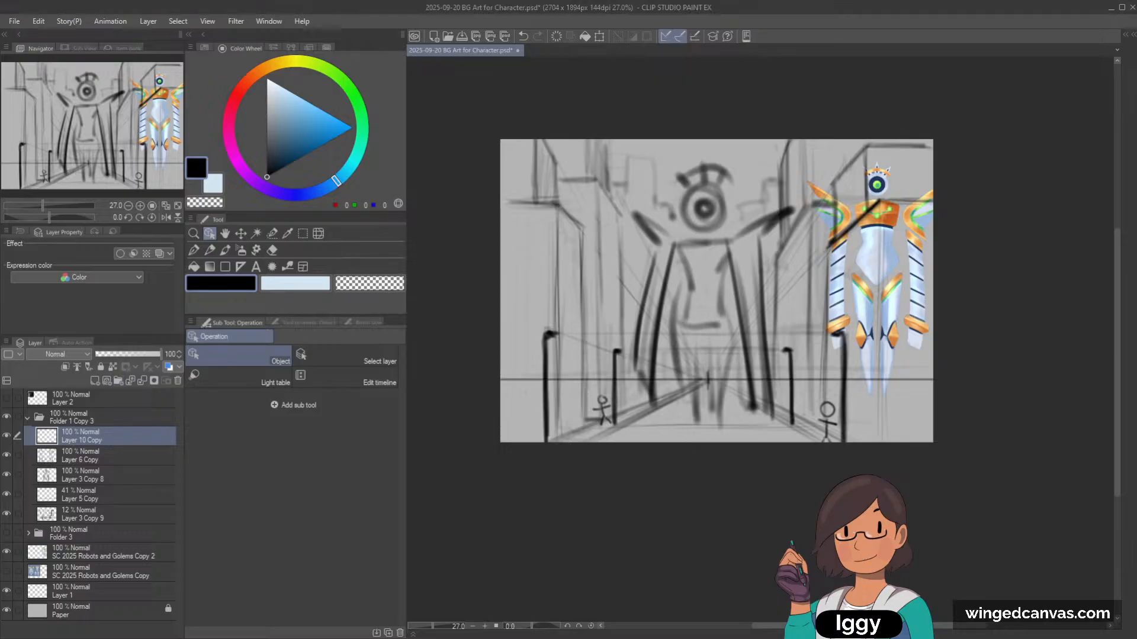
{"action": "left_click_drag", "start_coordinate": [889, 256], "coordinate": [773, 262]}
{"action": "left_click", "coordinate": [779, 269]}
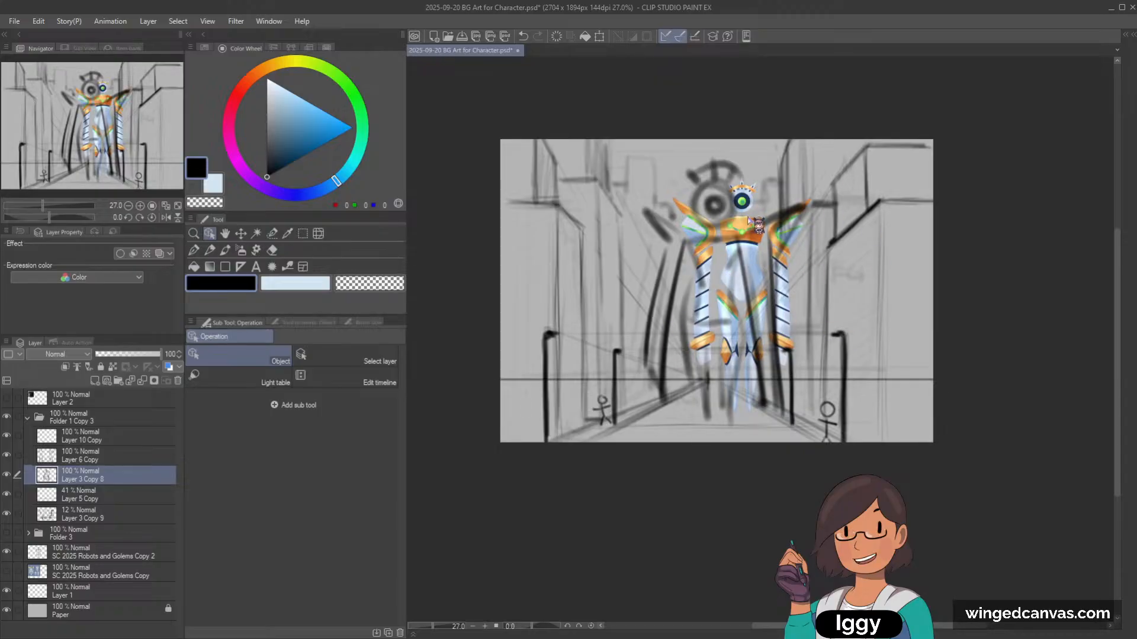
{"action": "left_click", "coordinate": [763, 224]}
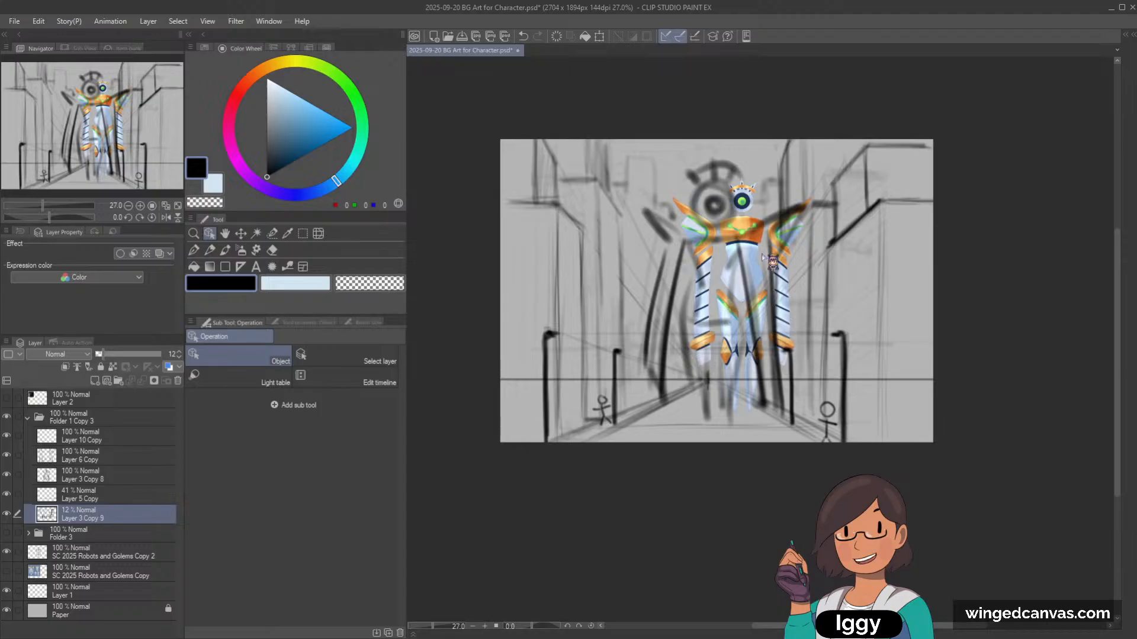
{"action": "key", "text": "ctrl+z"}
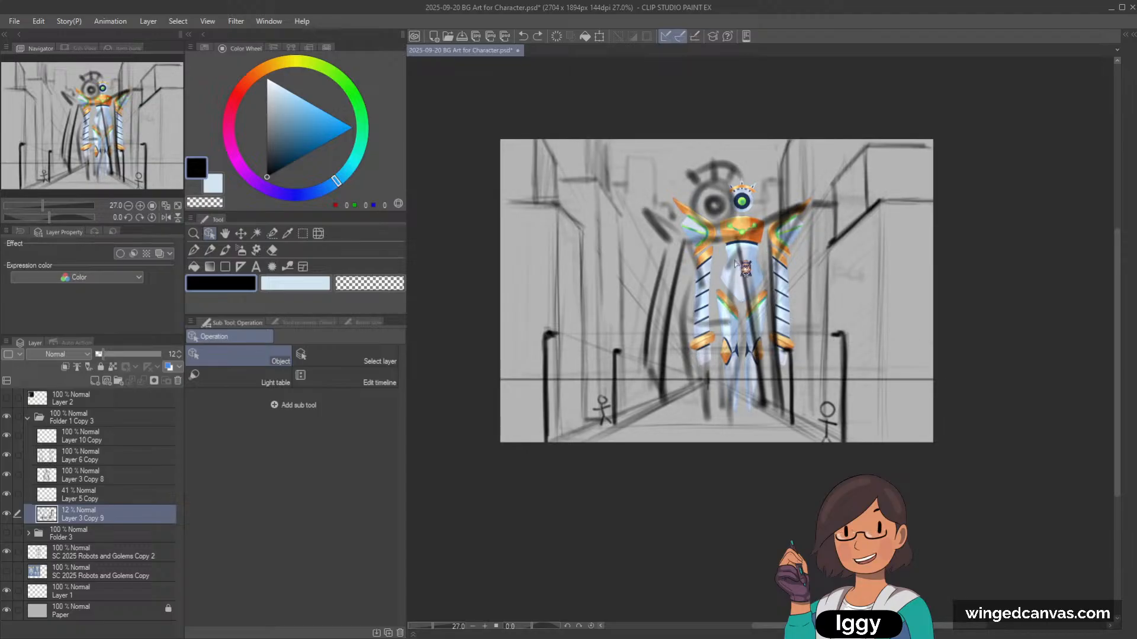
{"action": "left_click", "coordinate": [763, 249]}
{"action": "left_click_drag", "start_coordinate": [100, 556], "coordinate": [99, 444]}
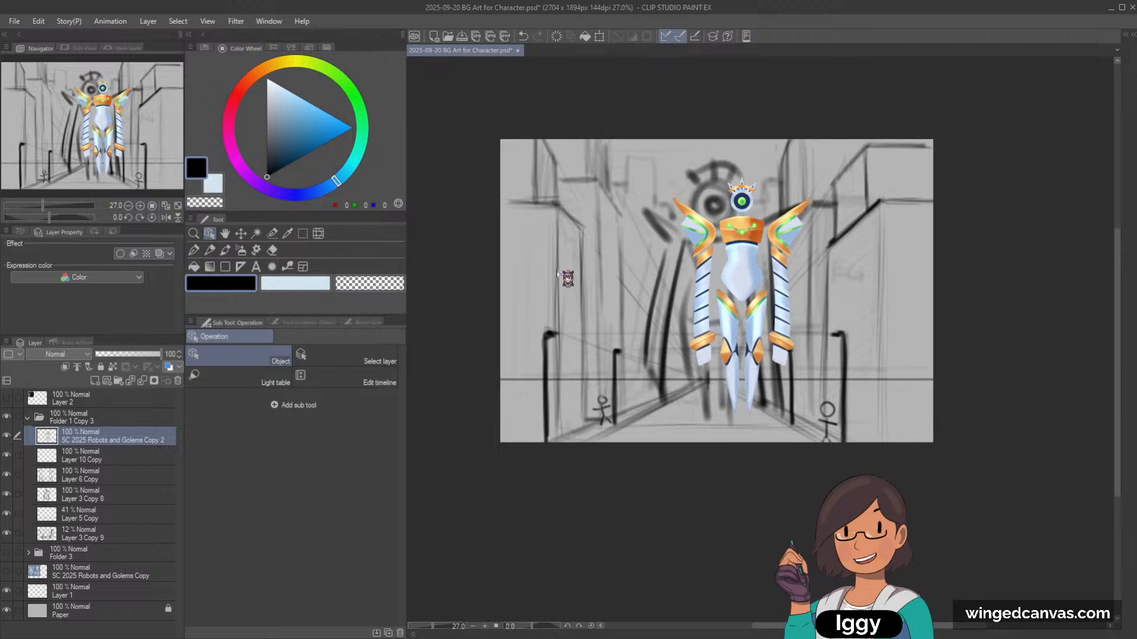
Step: Hide Folder 1 Copy 3 and show Folder 3 to examine the four thumbnails
{"action": "left_click", "coordinate": [27, 418]}
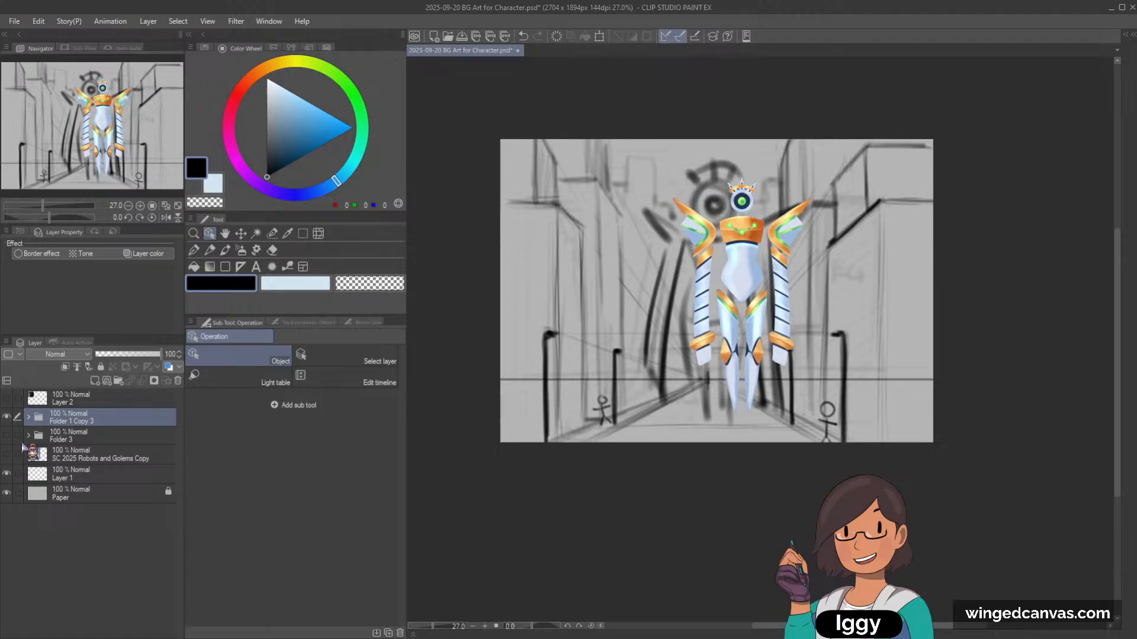
{"action": "left_click", "coordinate": [6, 416]}
{"action": "left_click", "coordinate": [6, 435]}
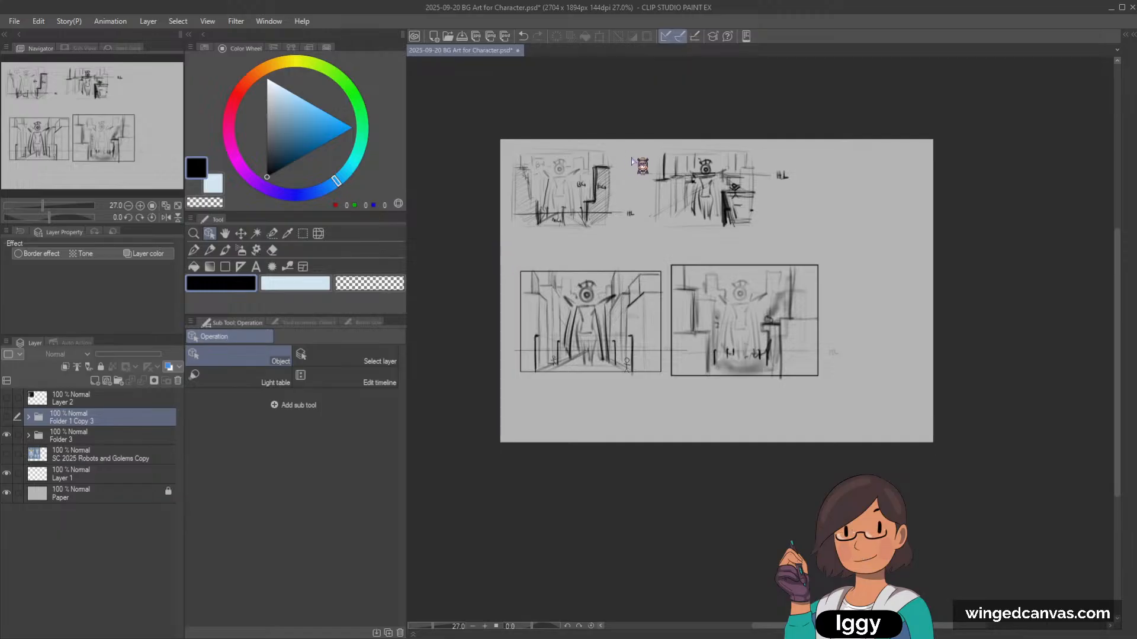
{"action": "scroll", "coordinate": [610, 190], "scroll_direction": "up", "scroll_amount": 1}
{"action": "scroll", "coordinate": [606, 189], "scroll_direction": "up", "scroll_amount": 1}
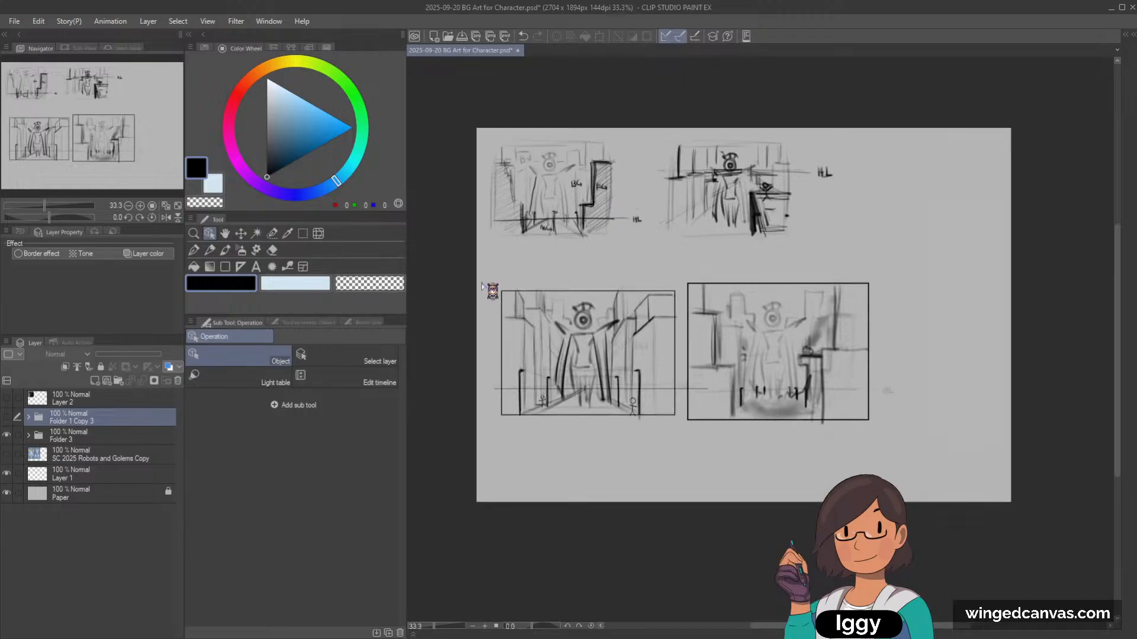
{"action": "left_click", "coordinate": [601, 204]}
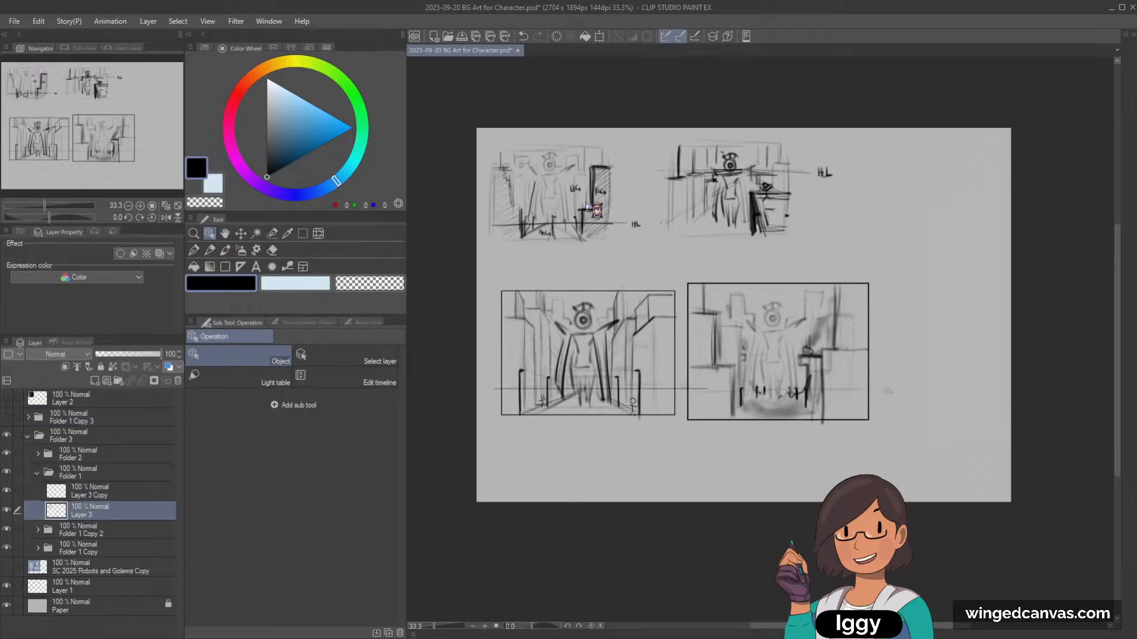
{"action": "scroll", "coordinate": [595, 216], "scroll_direction": "up", "scroll_amount": 1}
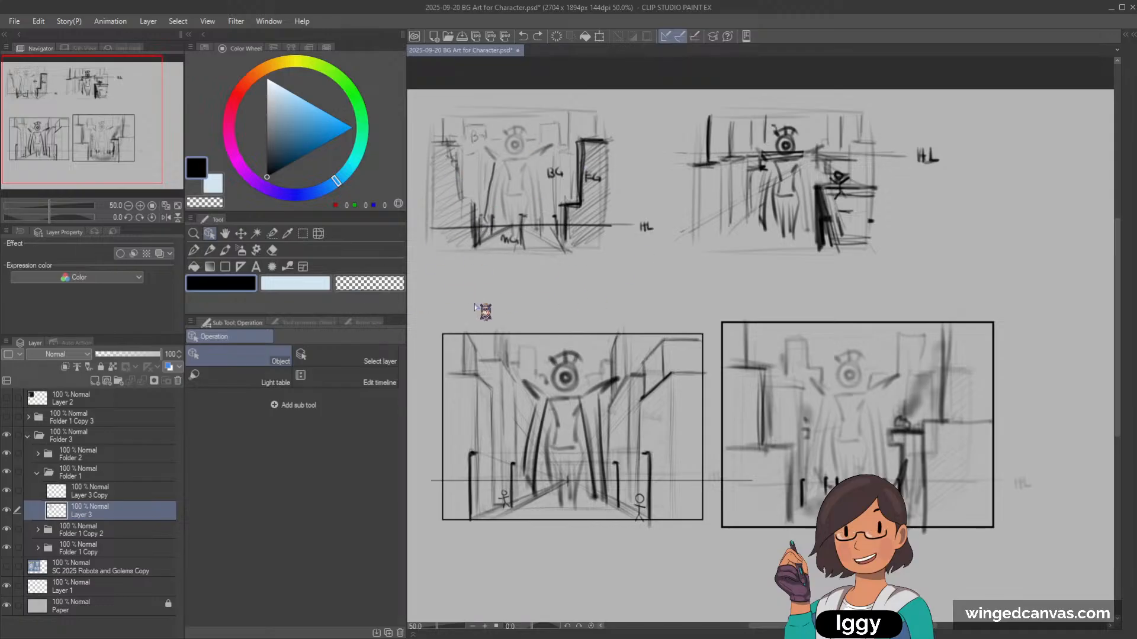
{"action": "scroll", "coordinate": [565, 216], "scroll_direction": "down", "scroll_amount": 2}
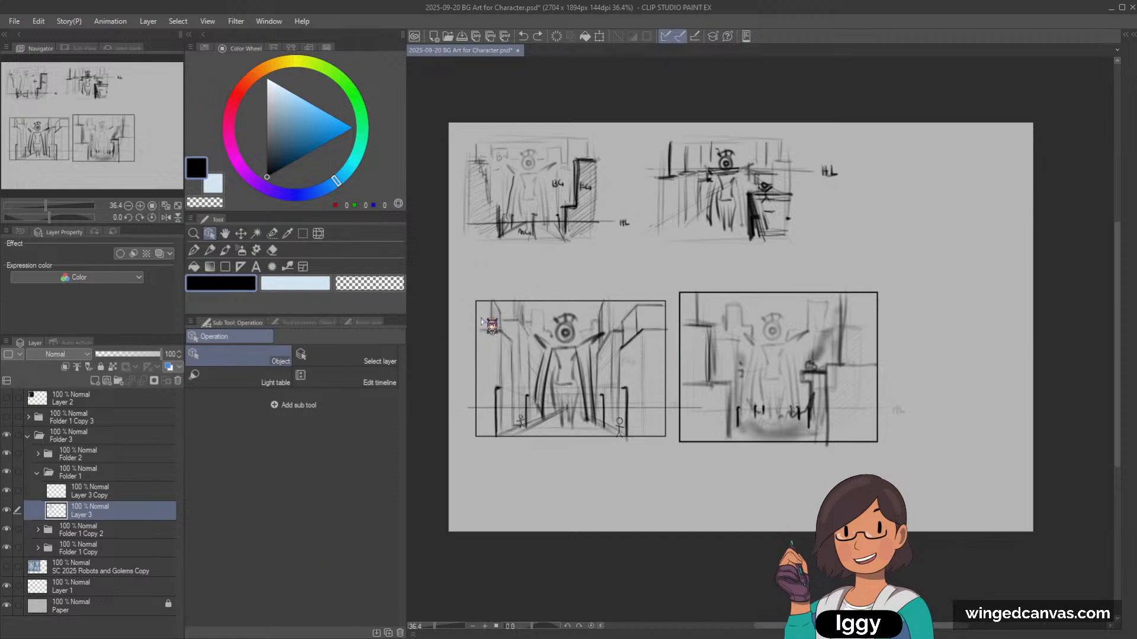
Step: Switch the visibility from Folder 3 back to Folder 1 Copy 3, and hide the sketched robot on Layer 3 Copy 8
{"action": "left_click", "coordinate": [28, 436]}
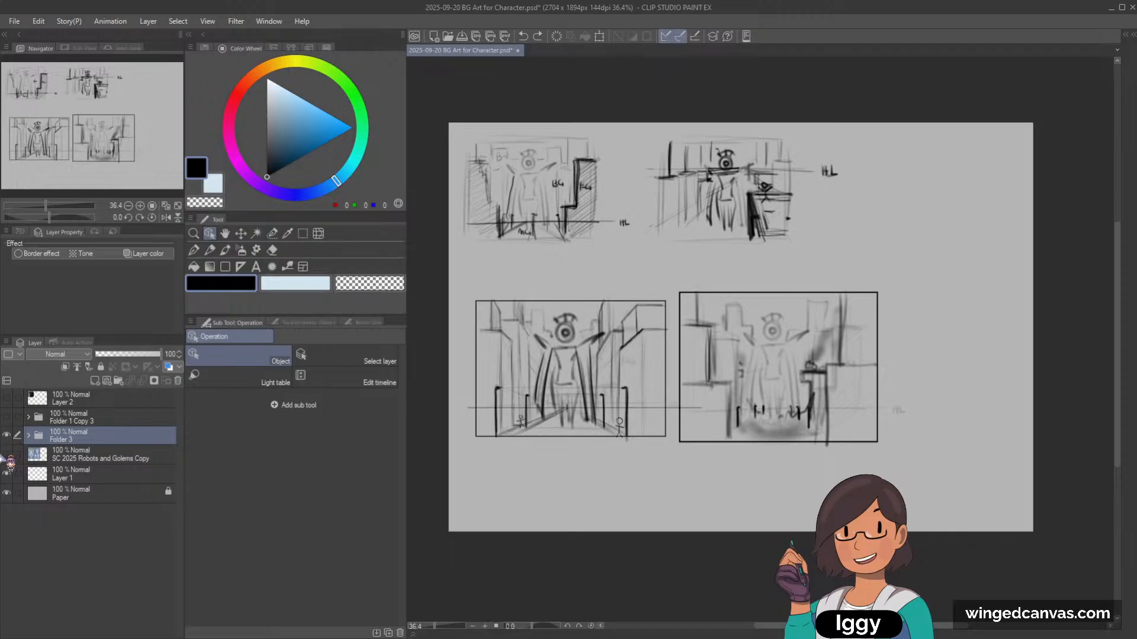
{"action": "left_click", "coordinate": [7, 435]}
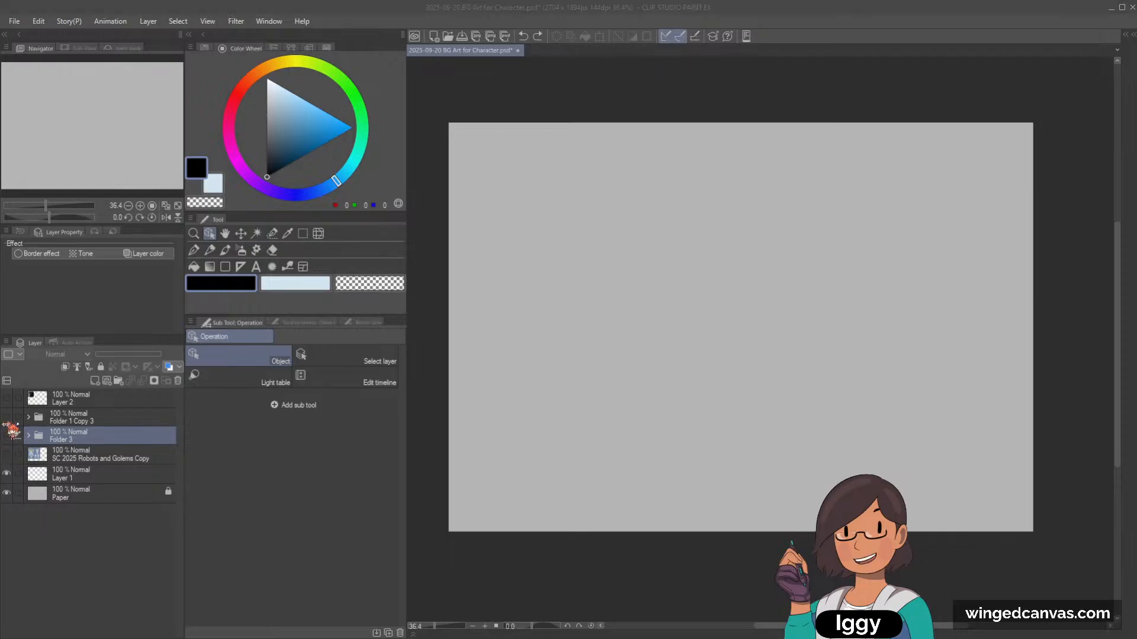
{"action": "left_click", "coordinate": [7, 416]}
{"action": "left_click", "coordinate": [44, 417]}
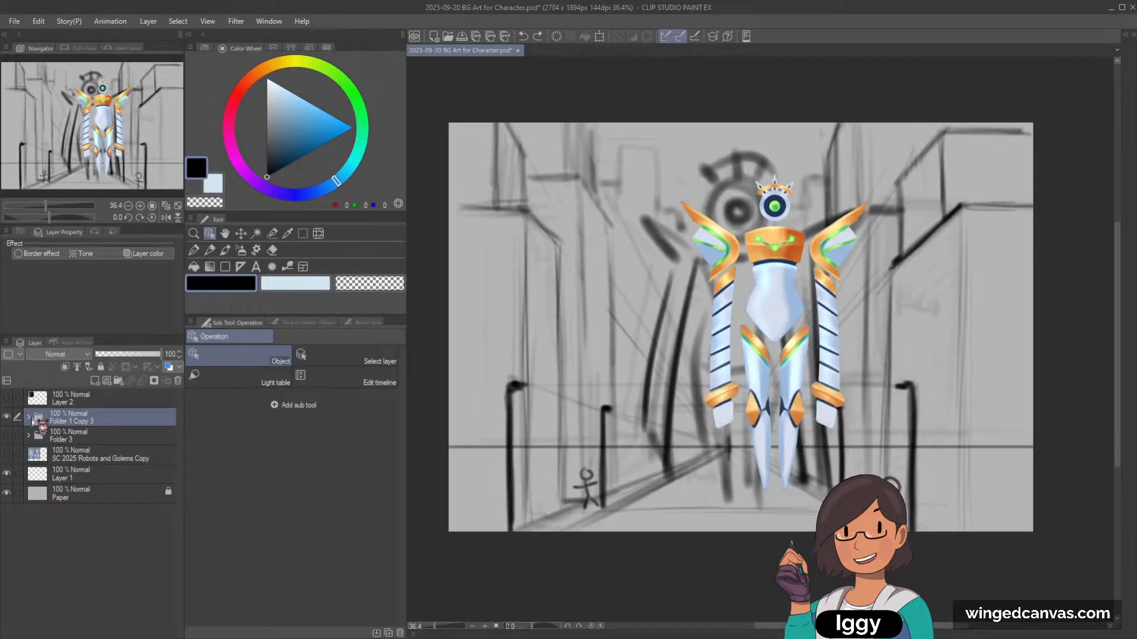
{"action": "left_click", "coordinate": [28, 417]}
{"action": "left_click", "coordinate": [80, 497]}
{"action": "left_click", "coordinate": [7, 495]}
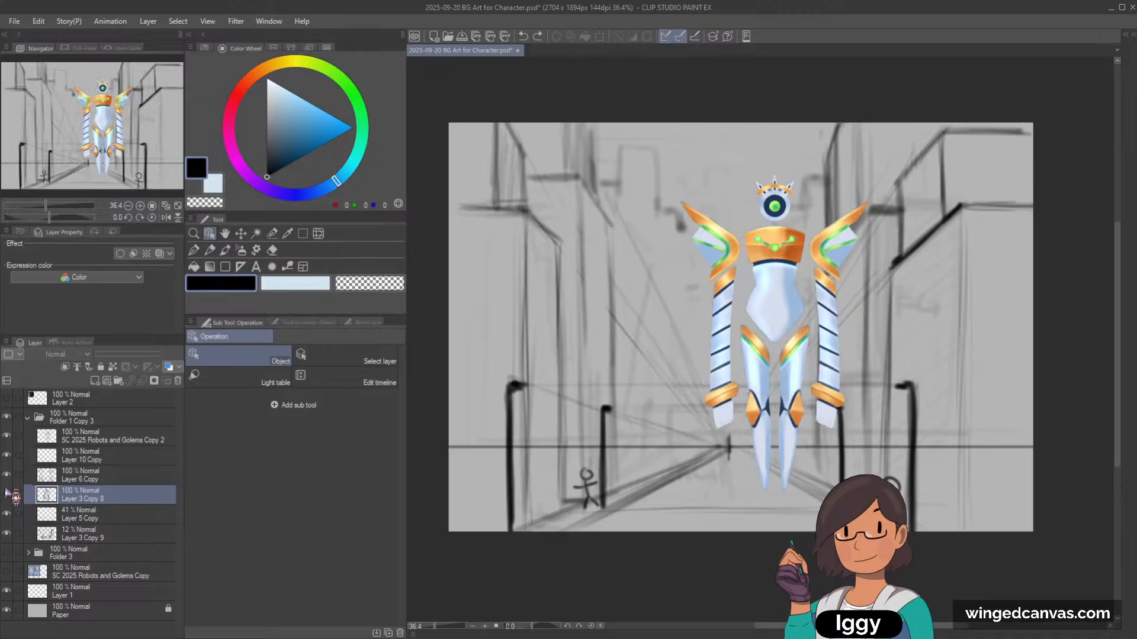
Step: Scale up the coloured robot on SC 2025 Robots and Golems Copy 2 and centre it over the street's vanishing point
{"action": "left_click", "coordinate": [127, 435]}
{"action": "key", "text": "ctrl+t"}
{"action": "left_click_drag", "start_coordinate": [888, 500], "coordinate": [830, 414]}
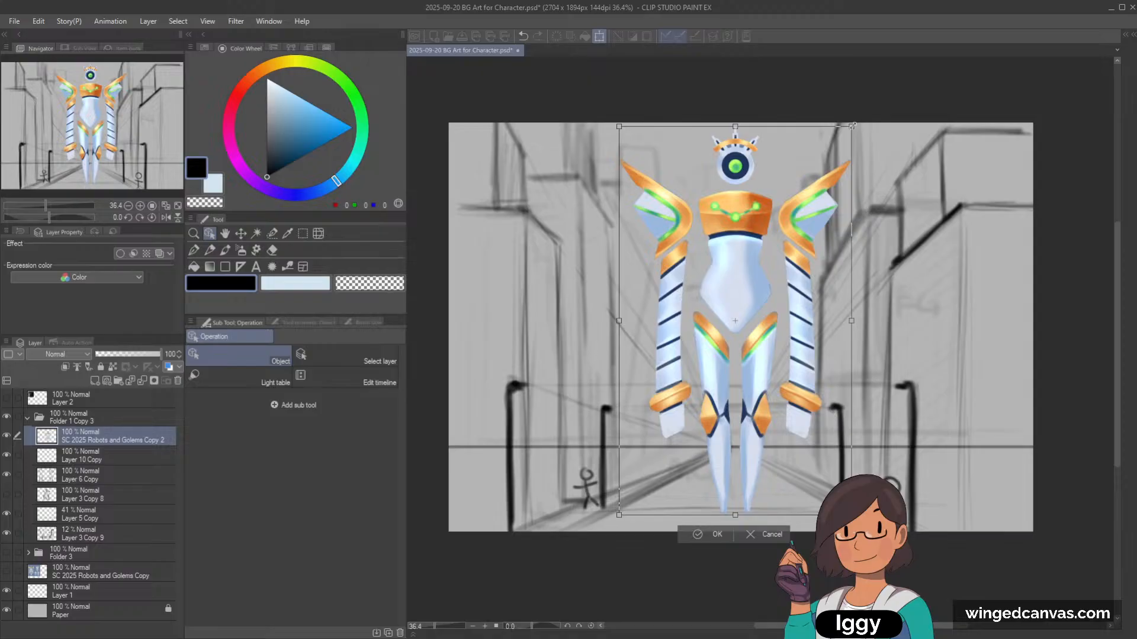
{"action": "left_click_drag", "start_coordinate": [851, 126], "coordinate": [837, 137]}
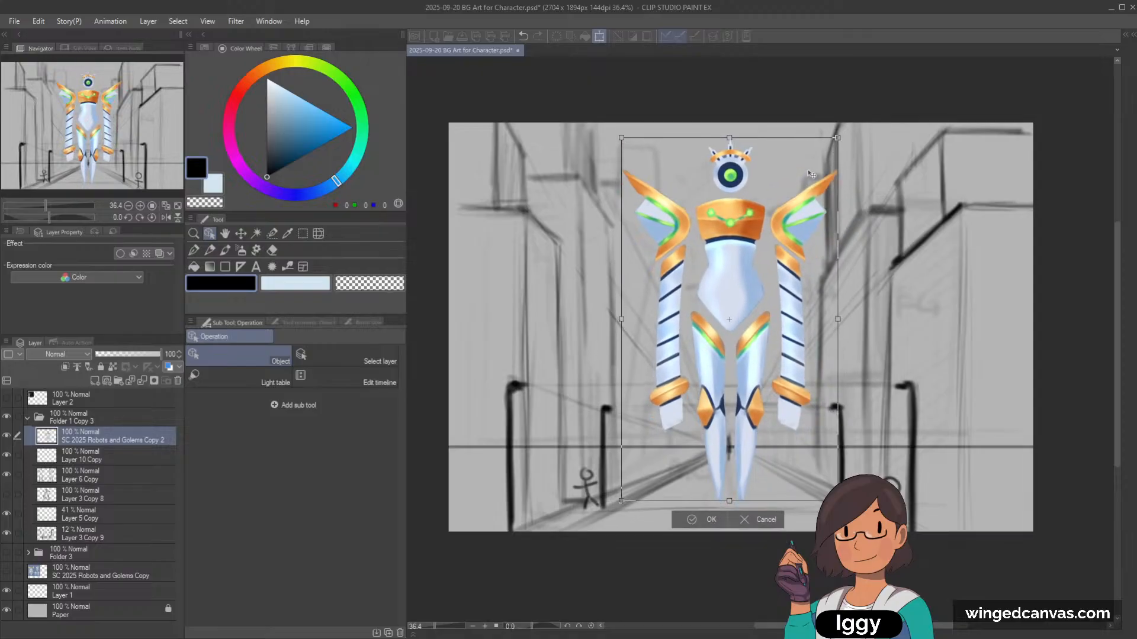
{"action": "left_click_drag", "start_coordinate": [837, 473], "coordinate": [833, 467]}
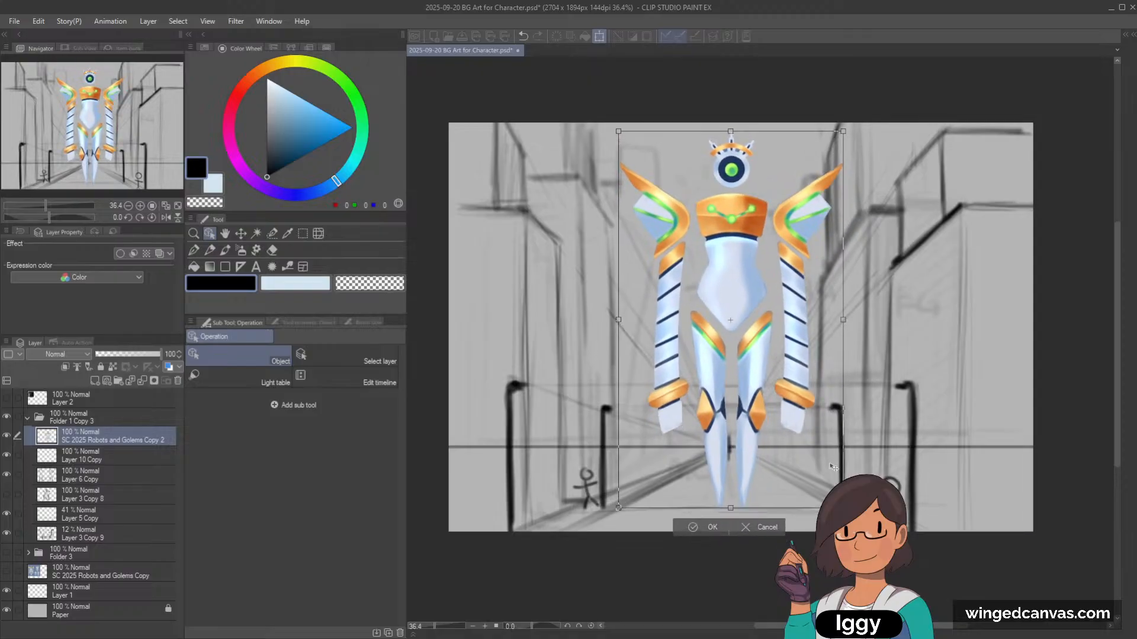
{"action": "left_click", "coordinate": [708, 527]}
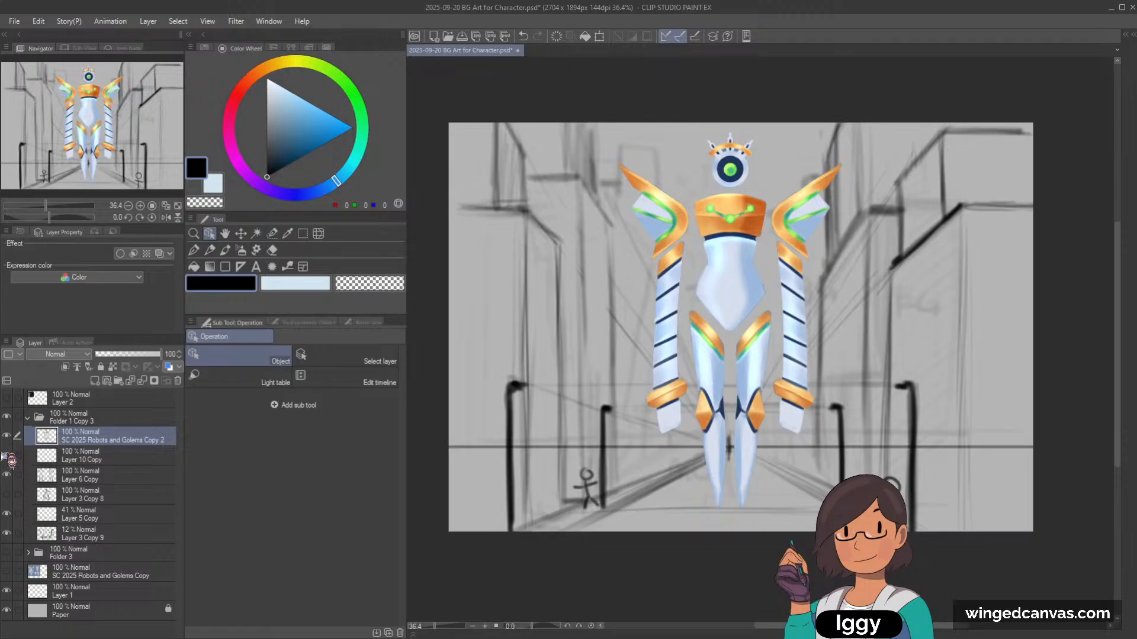
Step: Check Layer 10 Copy and Layer 6 Copy by toggling their visibility, and delete the hidden Layer 3 Copy 8
{"action": "left_click", "coordinate": [6, 456]}
{"action": "left_click", "coordinate": [7, 455]}
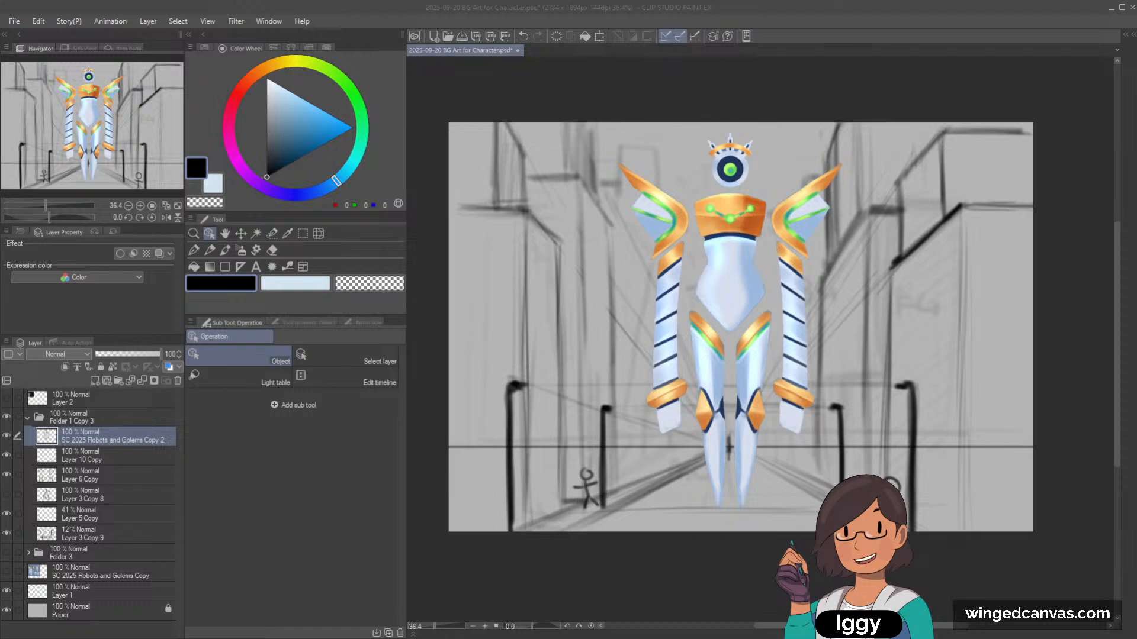
{"action": "scroll", "coordinate": [740, 326], "scroll_direction": "down", "scroll_amount": 2}
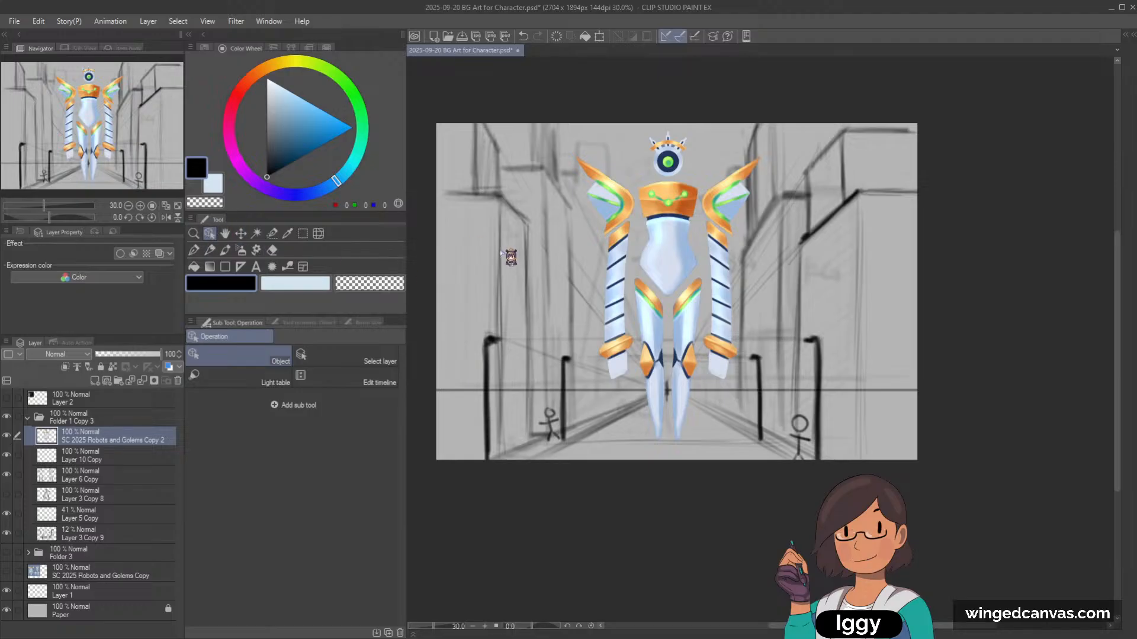
{"action": "left_click", "coordinate": [502, 253]}
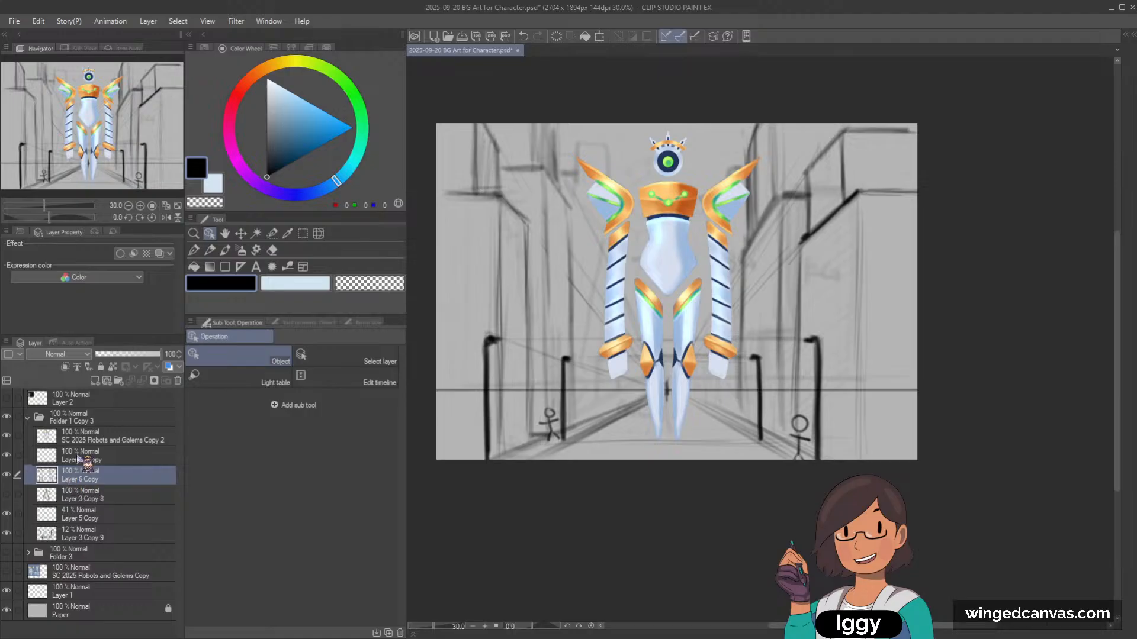
{"action": "left_click", "coordinate": [80, 457]}
{"action": "left_click", "coordinate": [7, 476]}
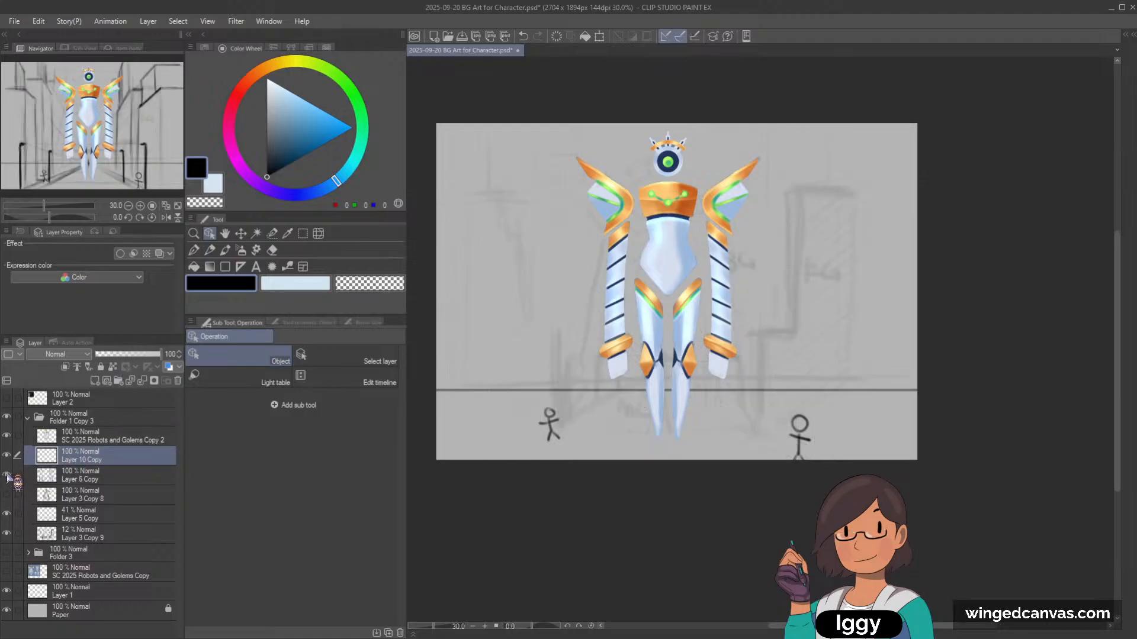
{"action": "left_click", "coordinate": [6, 476]}
{"action": "left_click", "coordinate": [88, 496]}
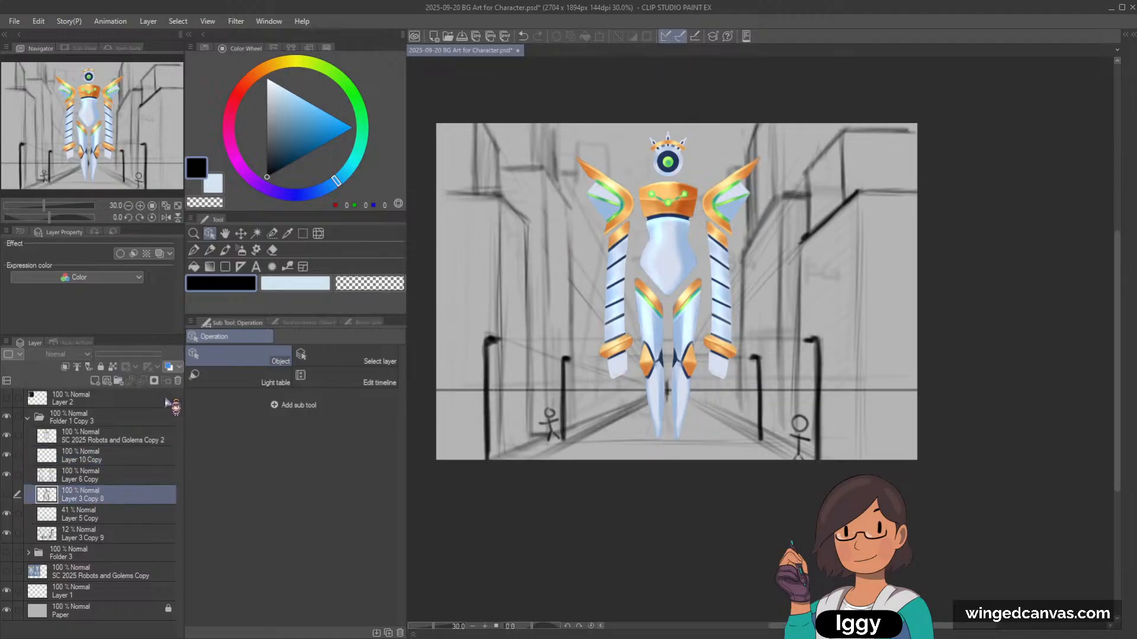
{"action": "left_click", "coordinate": [177, 381]}
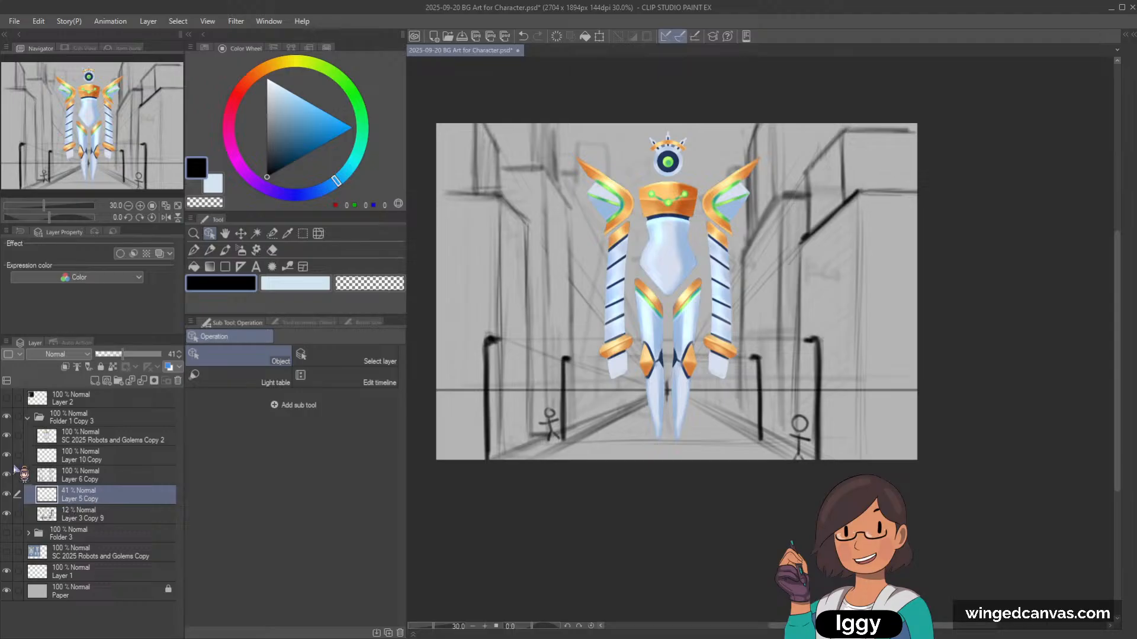
Step: Select the coloured robot's layer and shift the robot slightly to the right over the street sketch
{"action": "left_click", "coordinate": [111, 456]}
{"action": "left_click", "coordinate": [112, 436]}
{"action": "left_click_drag", "start_coordinate": [112, 150], "coordinate": [136, 156]}
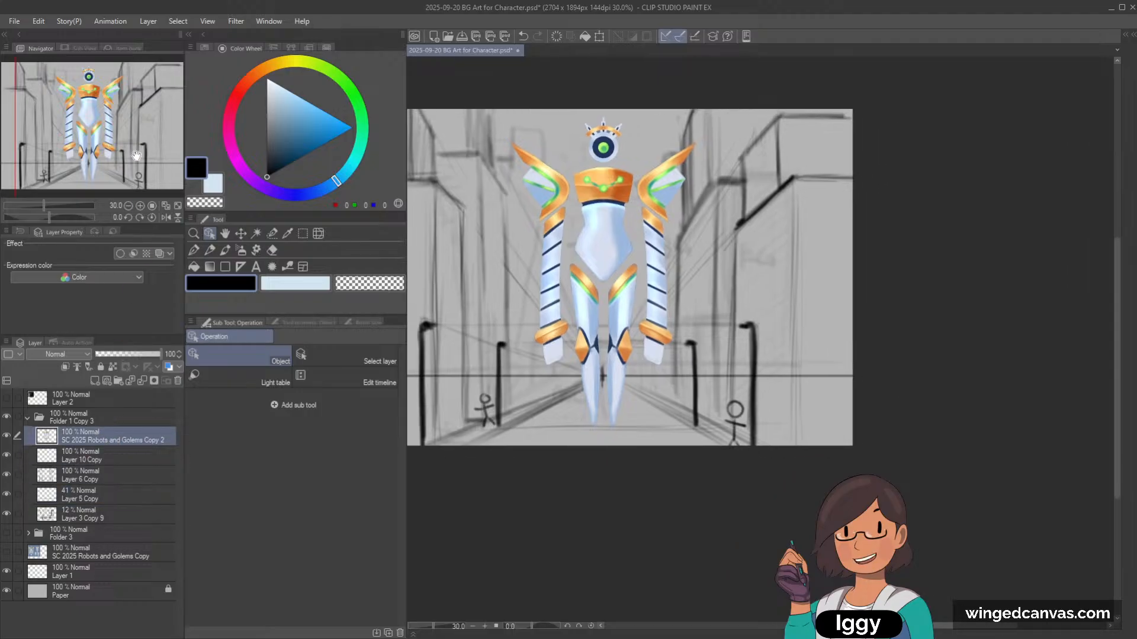
{"action": "scroll", "coordinate": [796, 251], "scroll_direction": "down", "scroll_amount": 1}
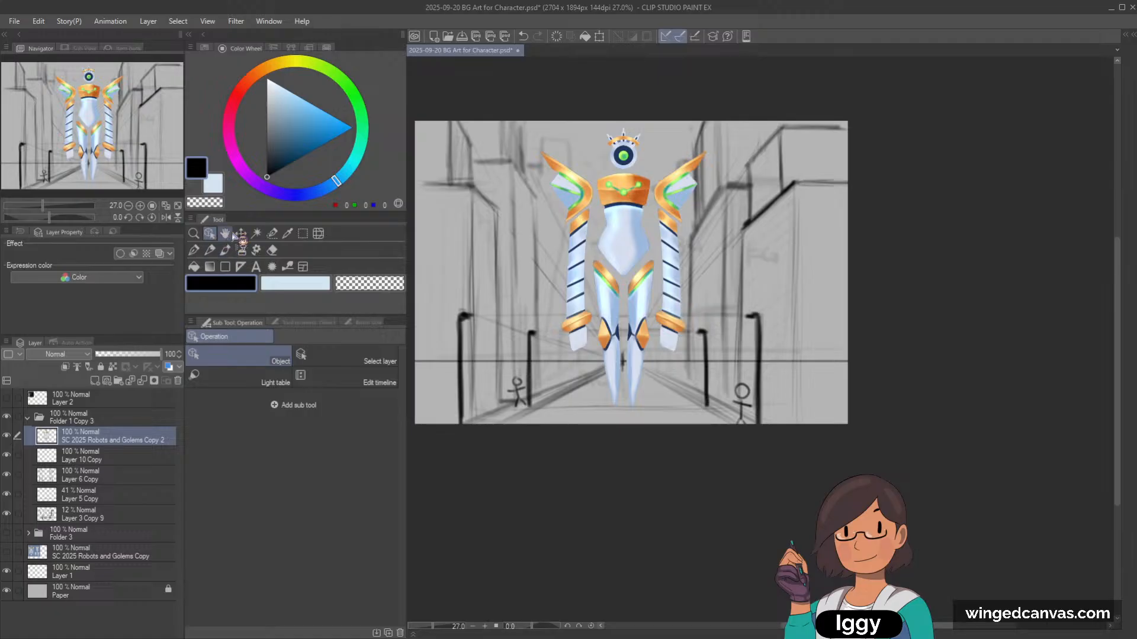
{"action": "left_click_drag", "start_coordinate": [624, 254], "coordinate": [629, 252]}
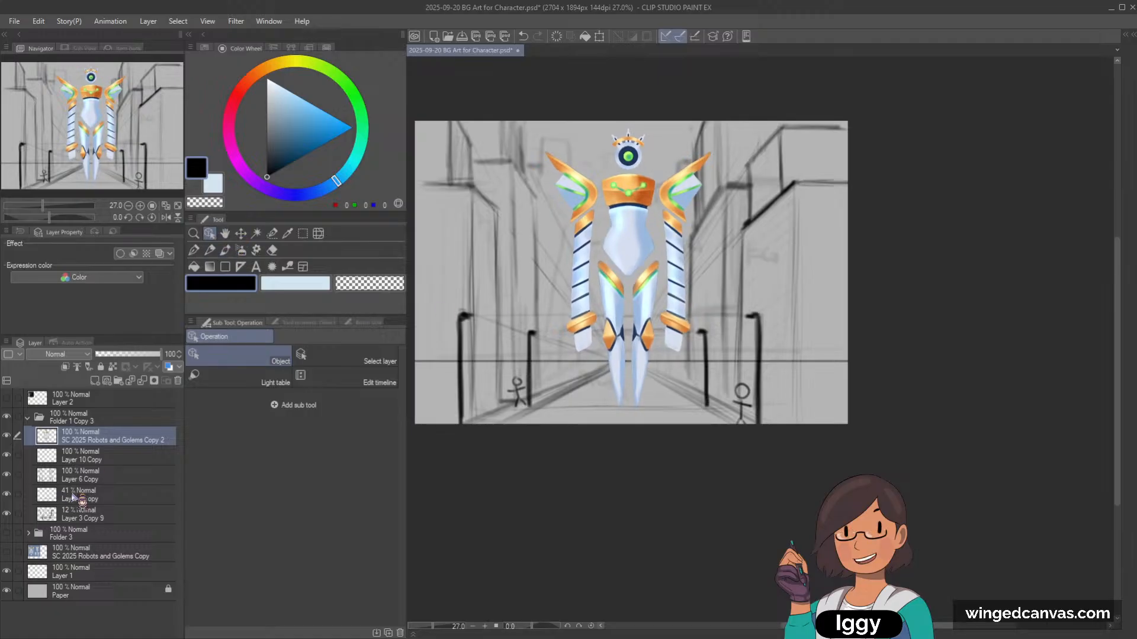
Step: Group Layer 10 Copy, Layer 6 Copy, Layer 5 Copy and Layer 3 Copy 9 into a new folder beneath the robot and collapse it
{"action": "left_click", "coordinate": [95, 515]}
{"action": "left_click", "coordinate": [101, 460], "text": "shift"}
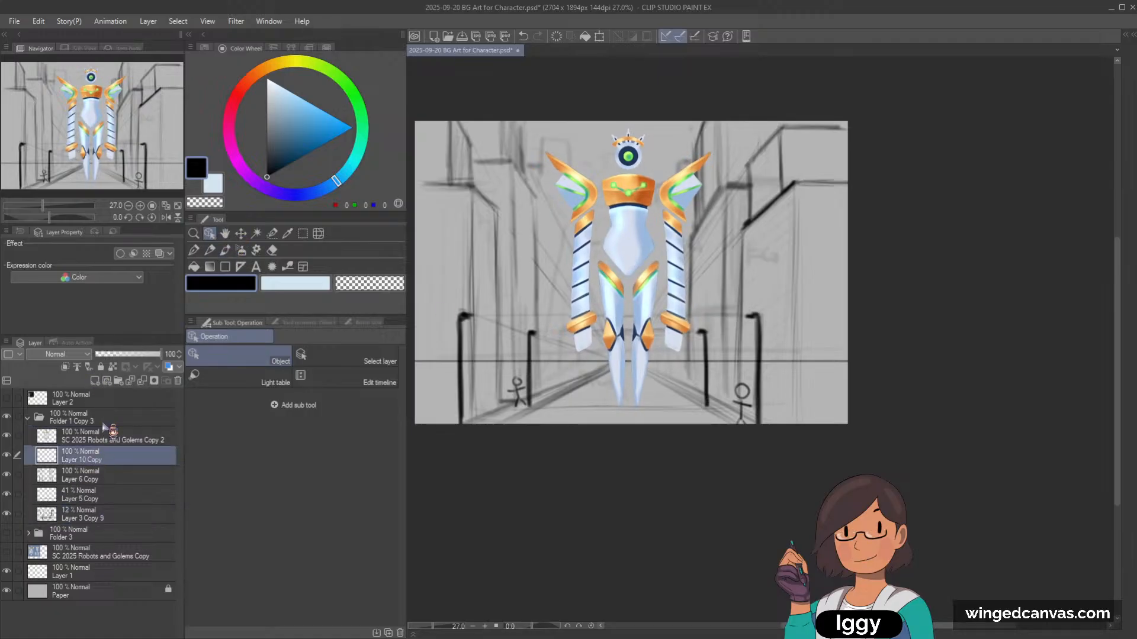
{"action": "left_click", "coordinate": [118, 381]}
{"action": "left_click", "coordinate": [114, 476]}
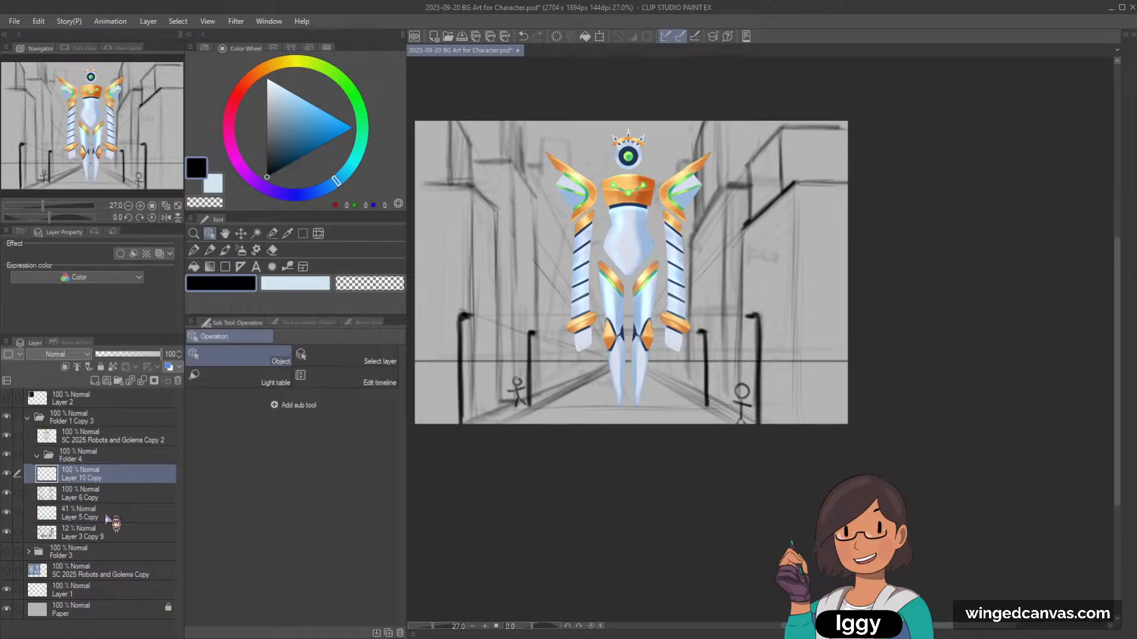
{"action": "left_click", "coordinate": [113, 533], "text": "shift"}
{"action": "left_click_drag", "start_coordinate": [114, 533], "coordinate": [116, 458]}
{"action": "left_click", "coordinate": [37, 460]}
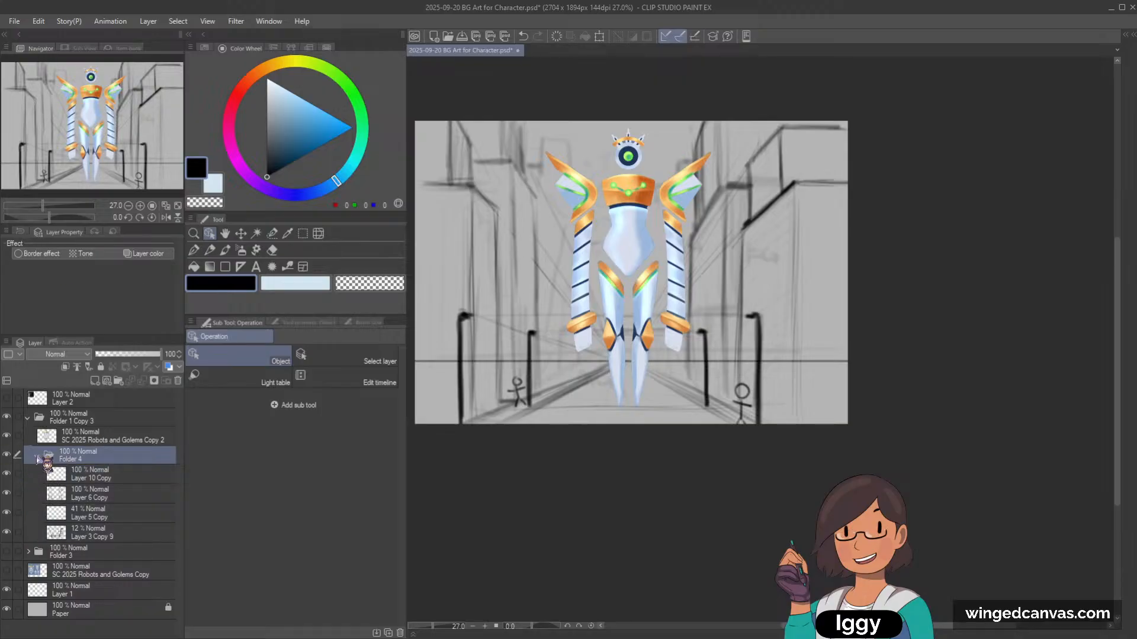
{"action": "left_click", "coordinate": [37, 456]}
Step: Add a new layer below the sketch folder, fill it with light pink, and refill it with a darker muted red
{"action": "left_click", "coordinate": [94, 381]}
{"action": "left_click_drag", "start_coordinate": [95, 456], "coordinate": [92, 482]}
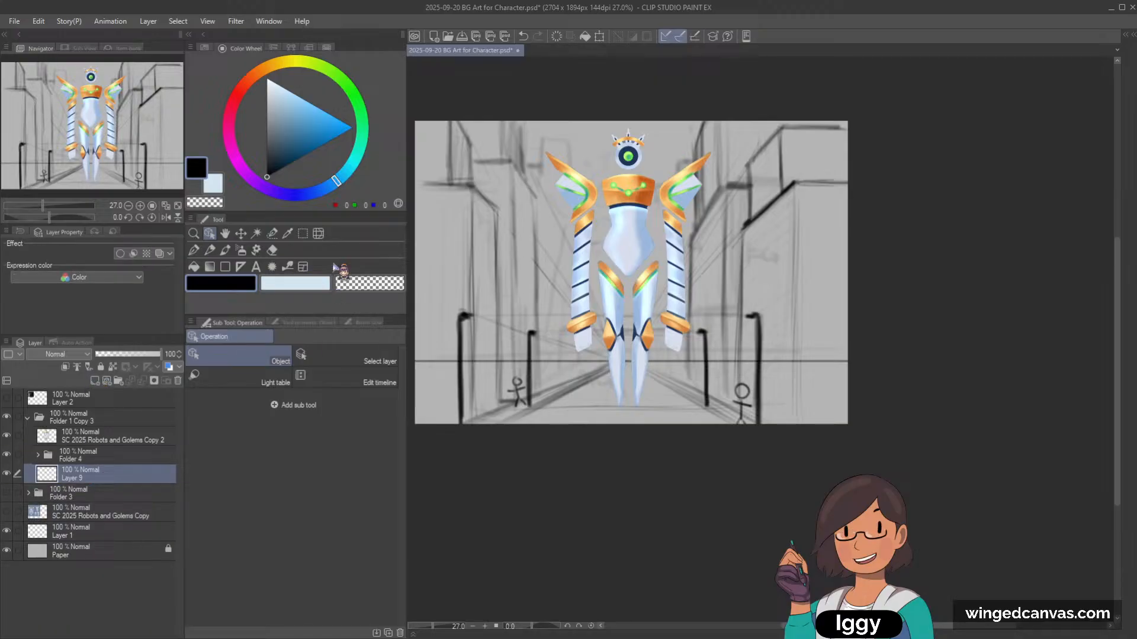
{"action": "left_click", "coordinate": [235, 110]}
{"action": "left_click", "coordinate": [304, 102]}
{"action": "left_click", "coordinate": [193, 267]}
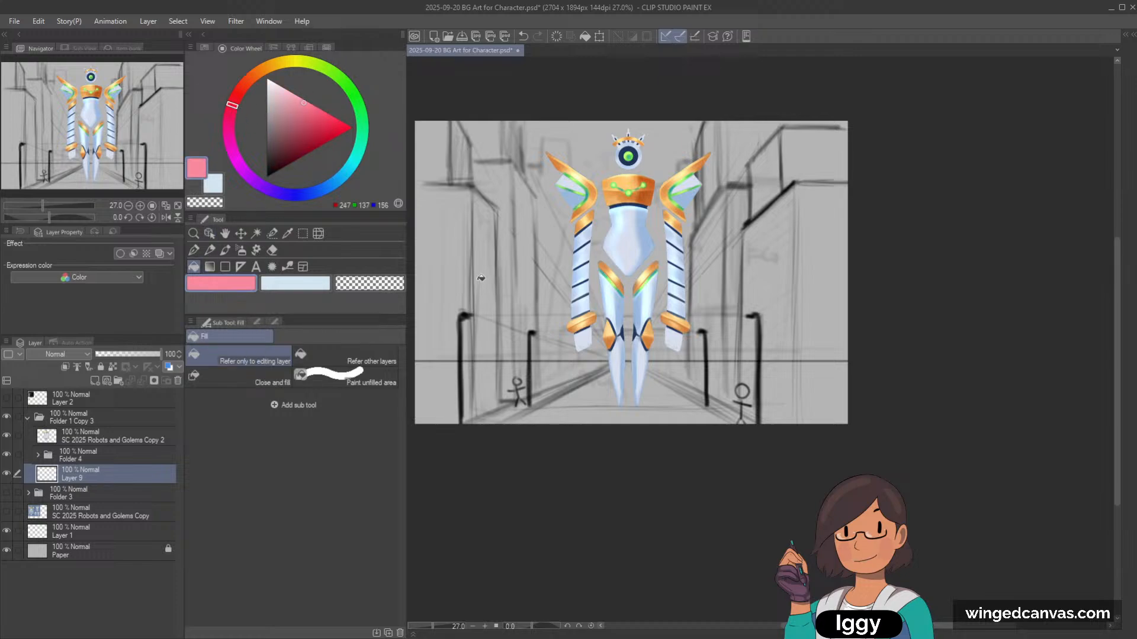
{"action": "left_click", "coordinate": [524, 351]}
{"action": "left_click", "coordinate": [301, 125]}
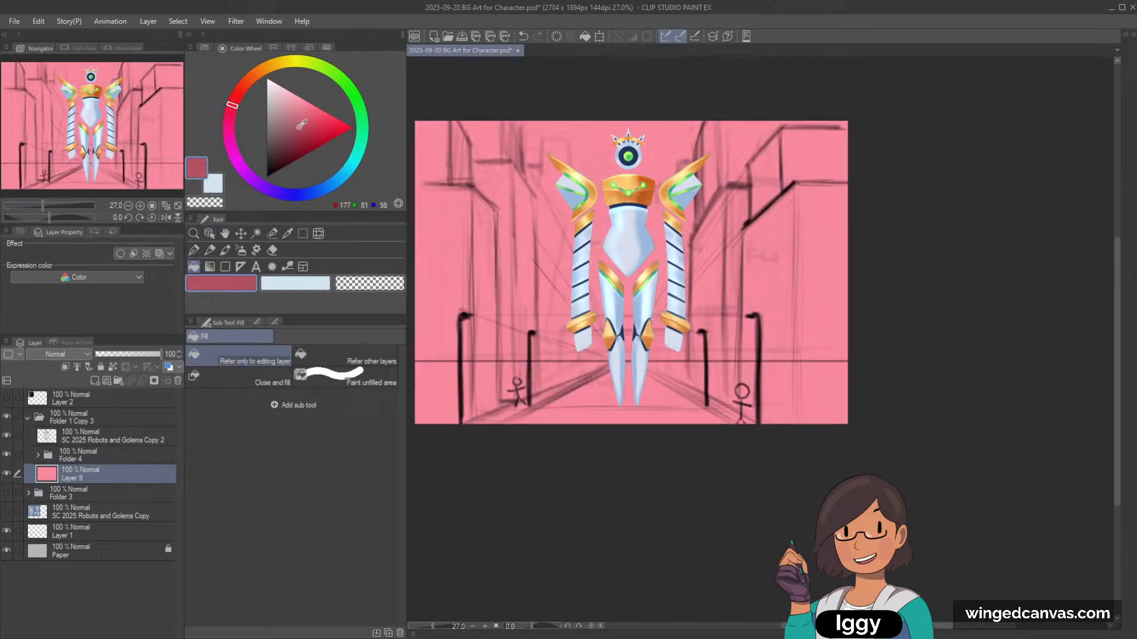
{"action": "left_click", "coordinate": [603, 351]}
Step: Airbrush dark plum across the upper part of the red layer with the Soft airbrush to form a vertical gradient
{"action": "scroll", "coordinate": [594, 365], "scroll_direction": "down", "scroll_amount": 2}
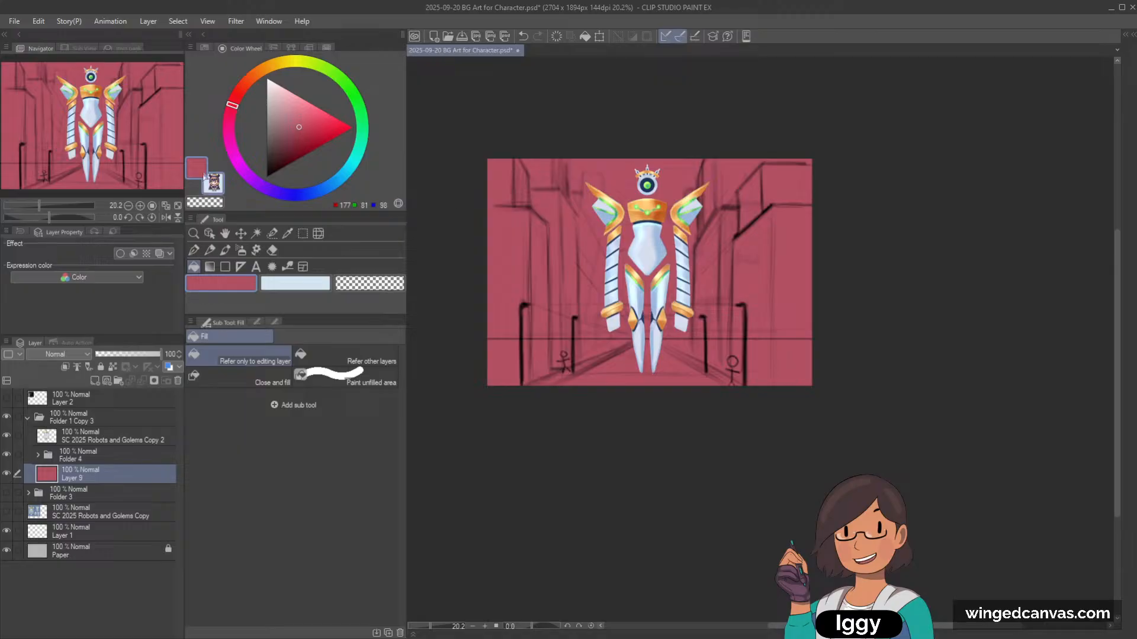
{"action": "left_click", "coordinate": [240, 251]}
{"action": "scroll", "coordinate": [643, 274], "scroll_direction": "down", "scroll_amount": 2}
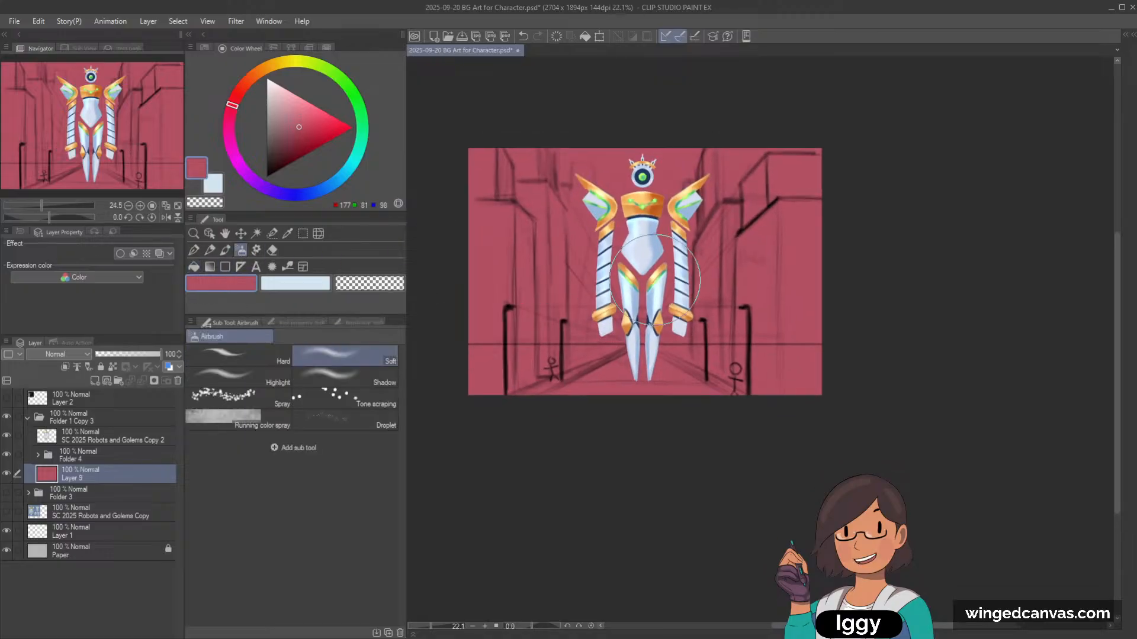
{"action": "scroll", "coordinate": [644, 275], "scroll_direction": "up", "scroll_amount": 2}
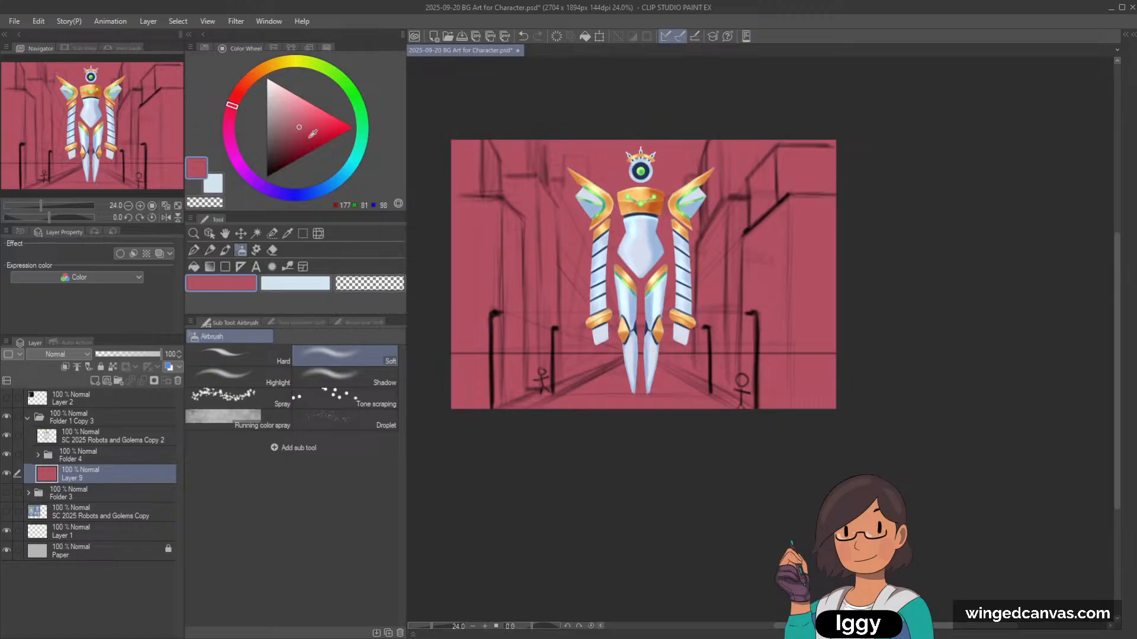
{"action": "left_click", "coordinate": [227, 123]}
{"action": "left_click_drag", "start_coordinate": [275, 108], "coordinate": [281, 148]}
{"action": "left_click", "coordinate": [225, 249]}
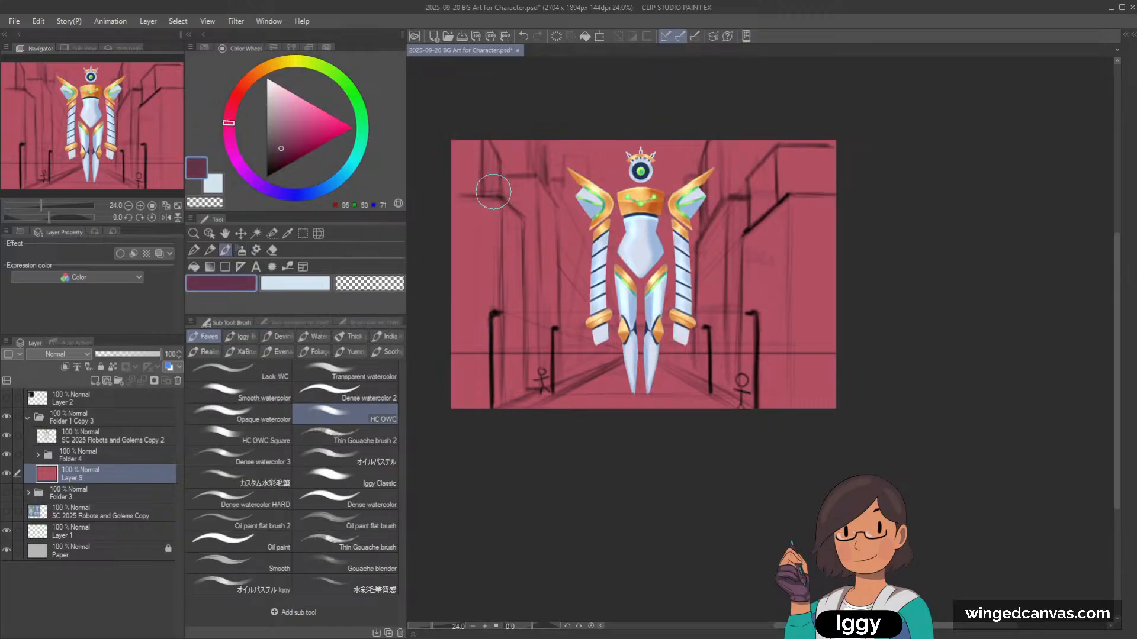
{"action": "key", "text": "b"}
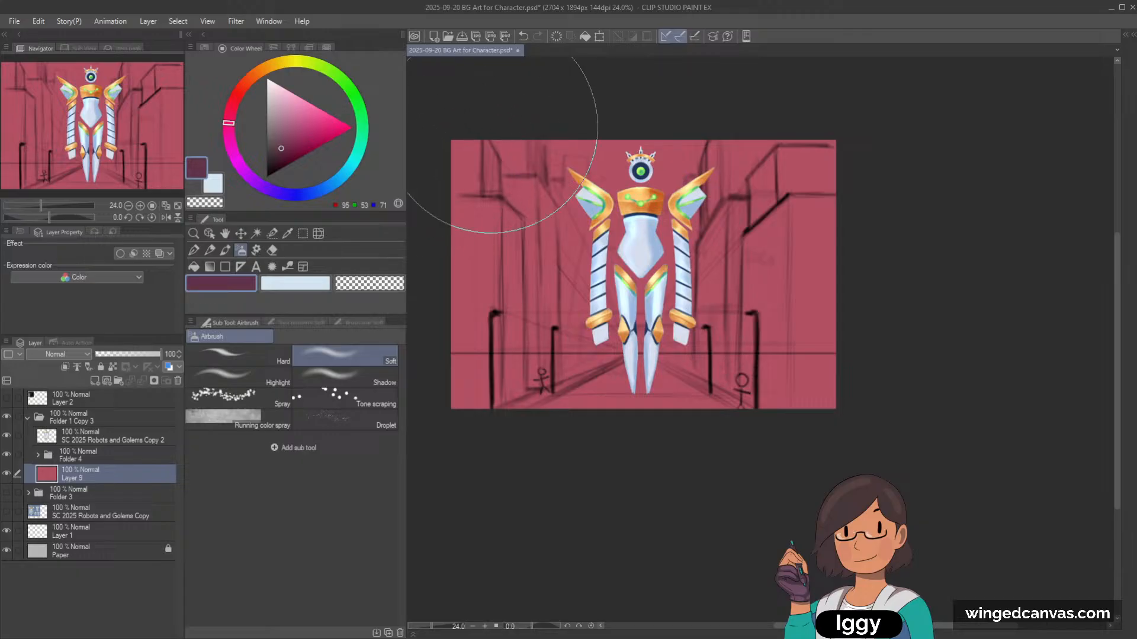
{"action": "mouse_move", "coordinate": [491, 124]}
{"action": "left_mouse_down"}
{"action": "mouse_move", "coordinate": [571, 38]}
{"action": "mouse_move", "coordinate": [829, 51]}
{"action": "mouse_move", "coordinate": [805, 38]}
{"action": "left_mouse_up"}
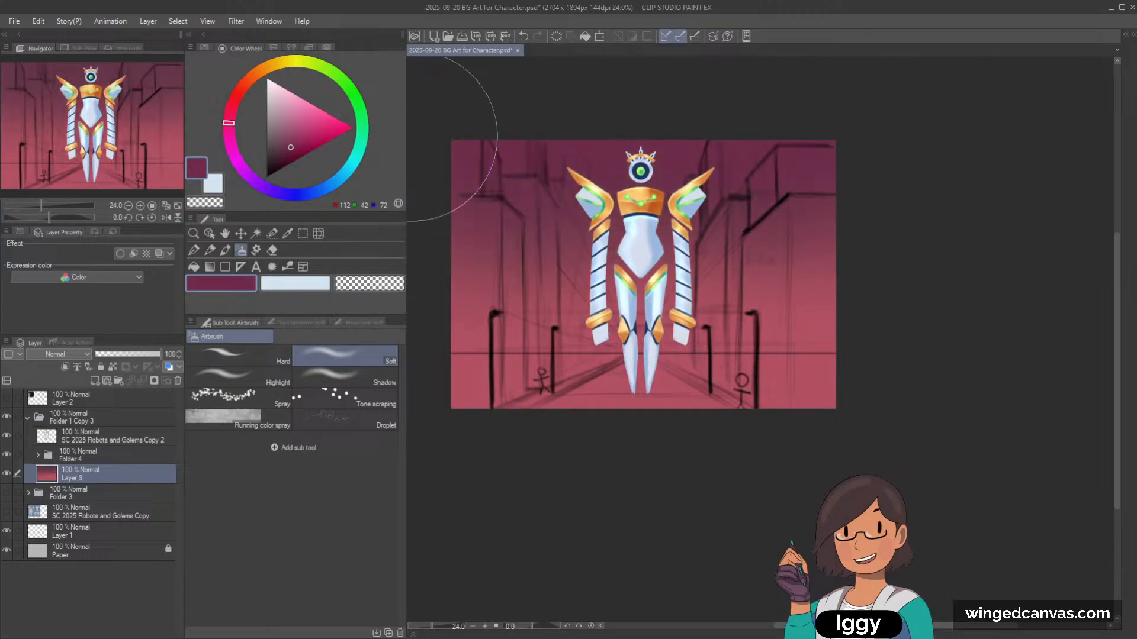
{"action": "left_click", "coordinate": [284, 153]}
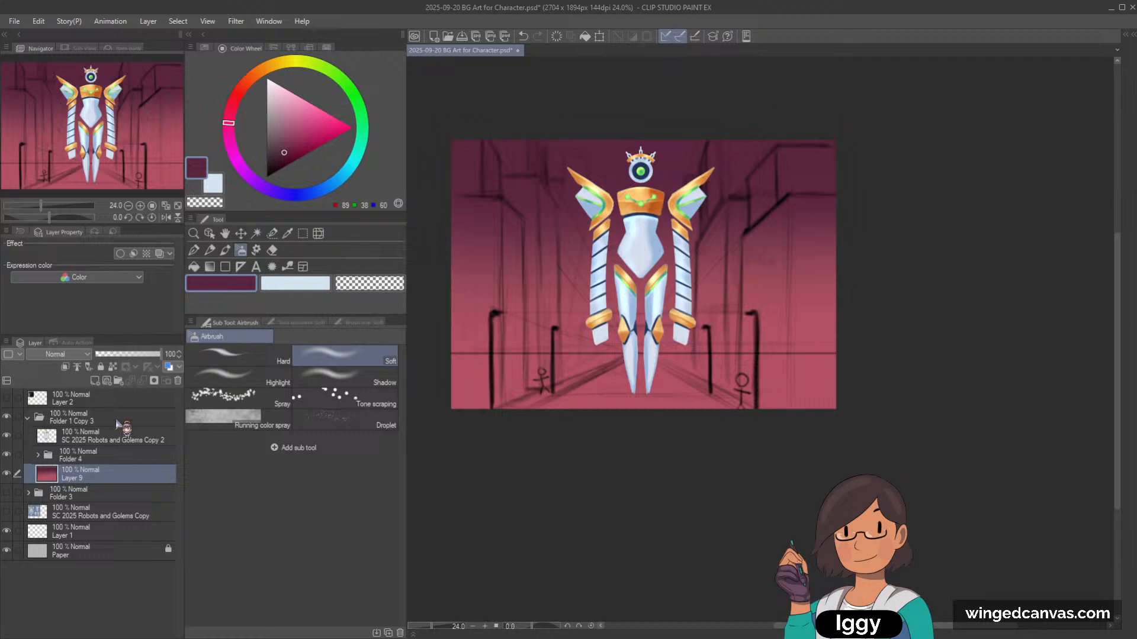
Step: Add a layer clipped to the coloured robot, set it to Overlay, and cover the robot with dark plum and crimson
{"action": "left_click", "coordinate": [139, 441]}
{"action": "left_click", "coordinate": [107, 380]}
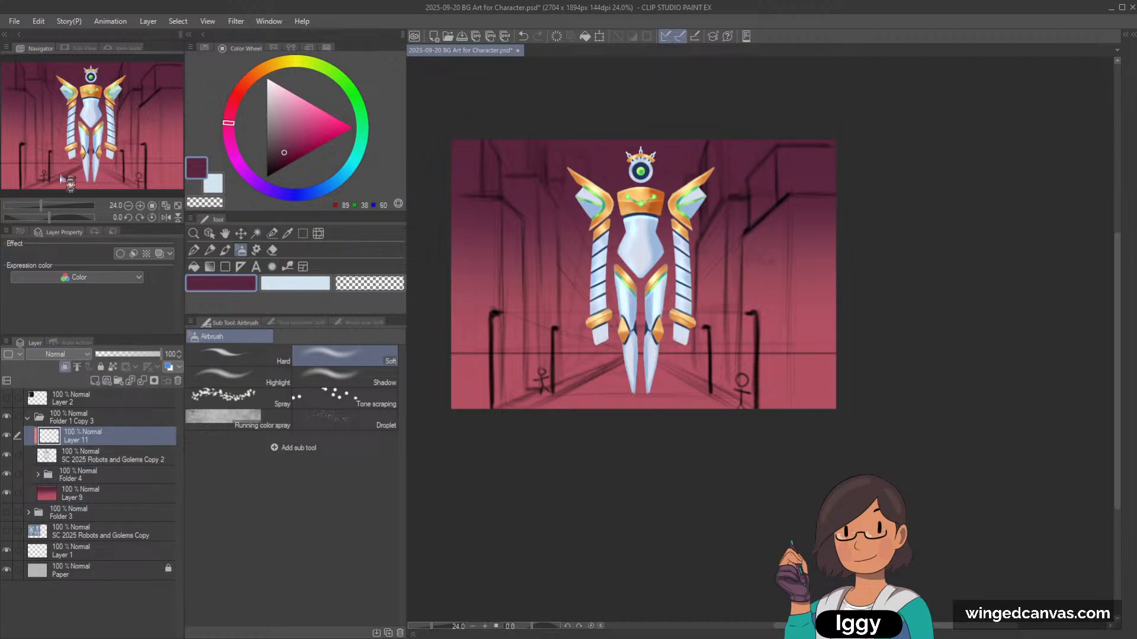
{"action": "mouse_move", "coordinate": [592, 248]}
{"action": "left_mouse_down"}
{"action": "mouse_move", "coordinate": [647, 144]}
{"action": "mouse_move", "coordinate": [769, 139]}
{"action": "mouse_move", "coordinate": [651, 284]}
{"action": "mouse_move", "coordinate": [740, 296]}
{"action": "left_mouse_up"}
{"action": "left_click", "coordinate": [284, 155]}
{"action": "left_click", "coordinate": [194, 251]}
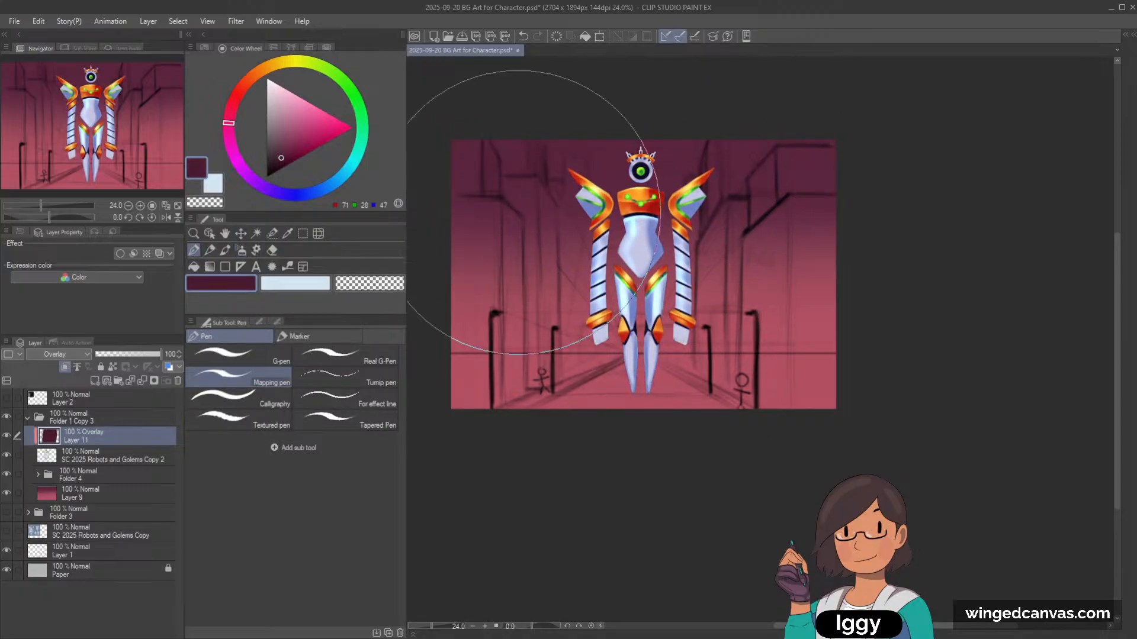
{"action": "left_click", "coordinate": [300, 144]}
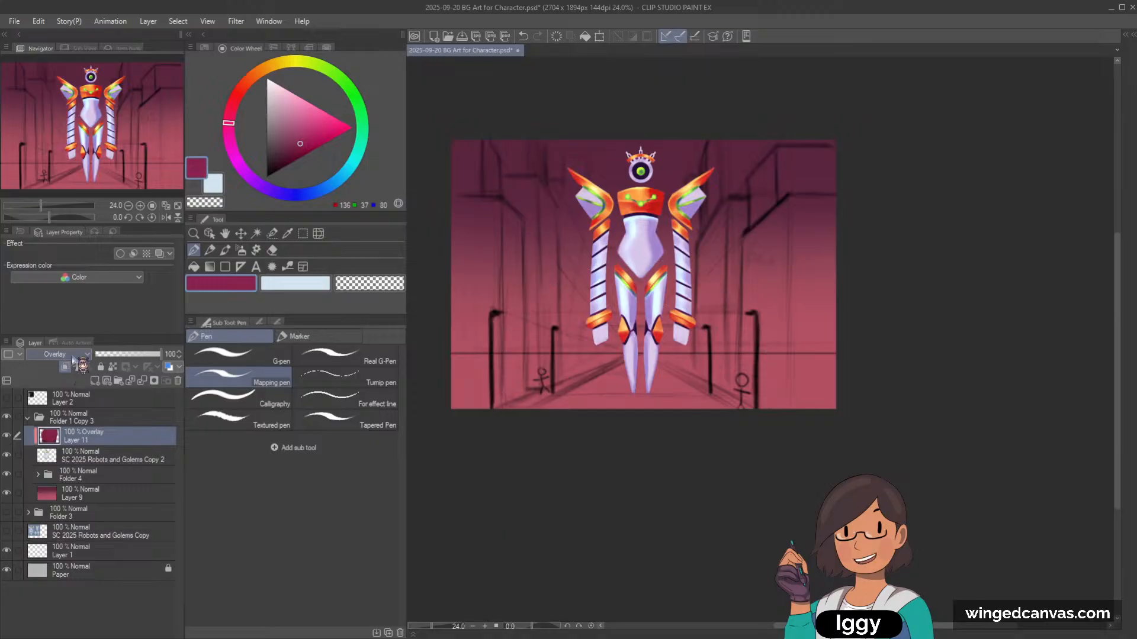
Step: Change the robot's clipped tint layer to Multiply and repaint it with pale pink, followed by a more saturated pink
{"action": "left_click", "coordinate": [55, 60]}
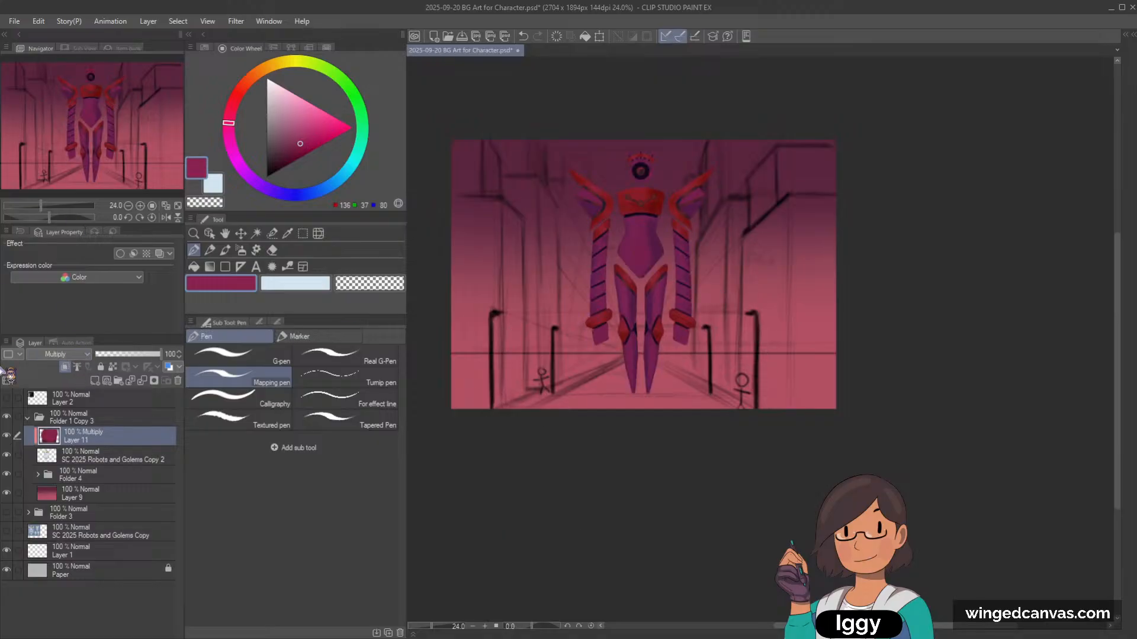
{"action": "left_click", "coordinate": [283, 96]}
{"action": "mouse_move", "coordinate": [587, 190]}
{"action": "left_mouse_down"}
{"action": "mouse_move", "coordinate": [698, 181]}
{"action": "mouse_move", "coordinate": [661, 309]}
{"action": "mouse_move", "coordinate": [762, 275]}
{"action": "left_mouse_up"}
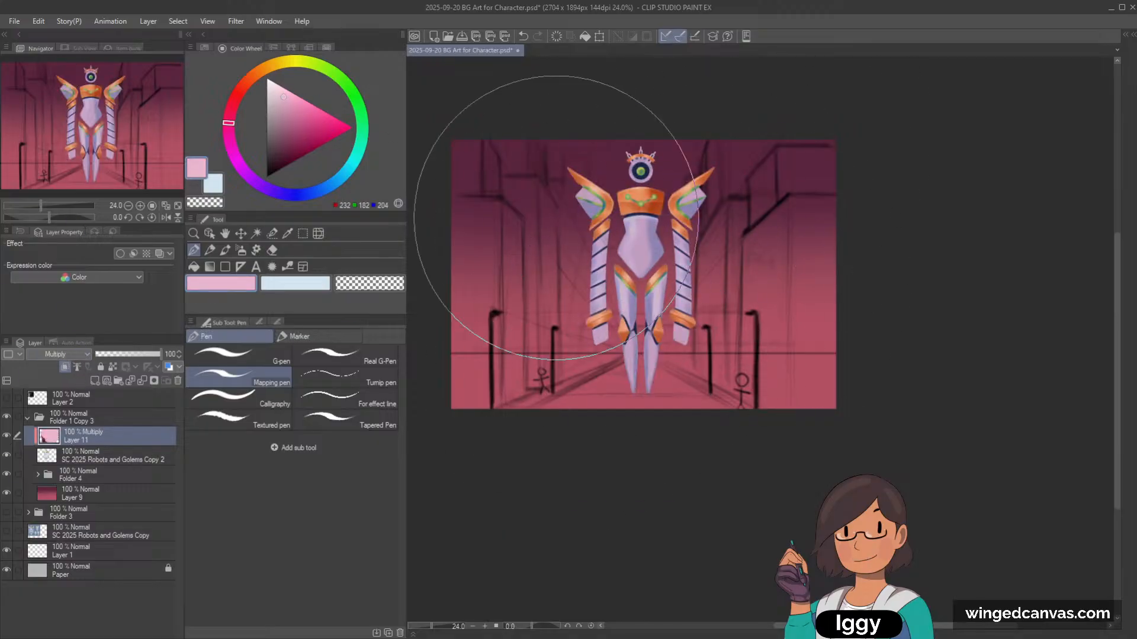
{"action": "left_click", "coordinate": [297, 97]}
{"action": "mouse_move", "coordinate": [611, 100]}
{"action": "left_mouse_down"}
{"action": "mouse_move", "coordinate": [641, 247]}
{"action": "mouse_move", "coordinate": [775, 237]}
{"action": "mouse_move", "coordinate": [711, 301]}
{"action": "mouse_move", "coordinate": [687, 287]}
{"action": "mouse_move", "coordinate": [704, 162]}
{"action": "mouse_move", "coordinate": [604, 209]}
{"action": "mouse_move", "coordinate": [730, 166]}
{"action": "left_mouse_up"}
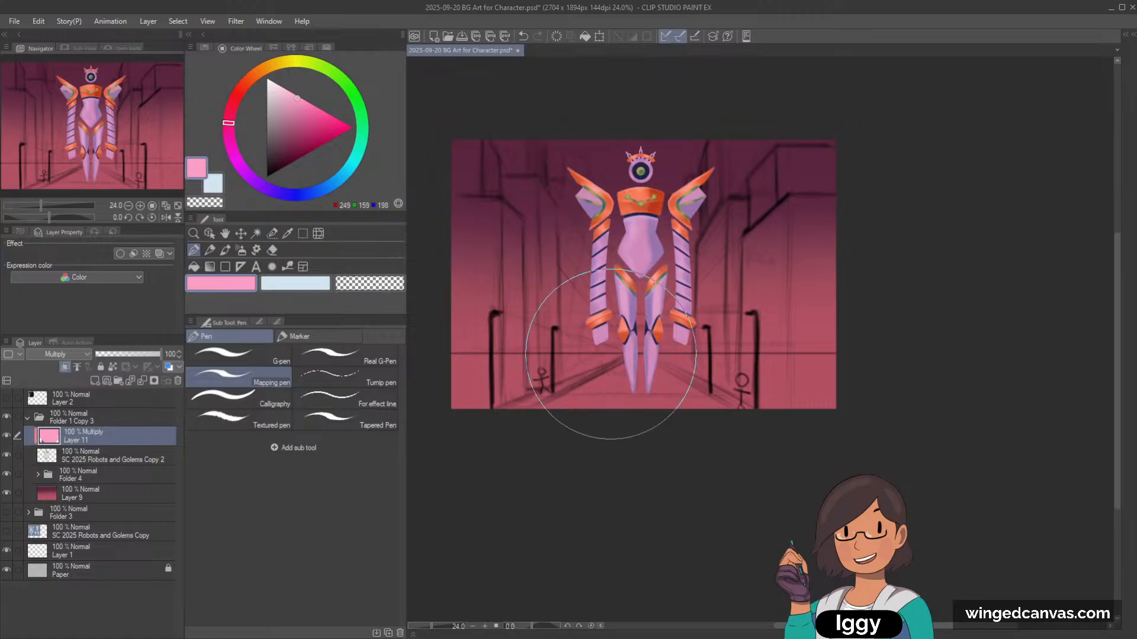
{"action": "scroll", "coordinate": [796, 192], "scroll_direction": "up", "scroll_amount": 2}
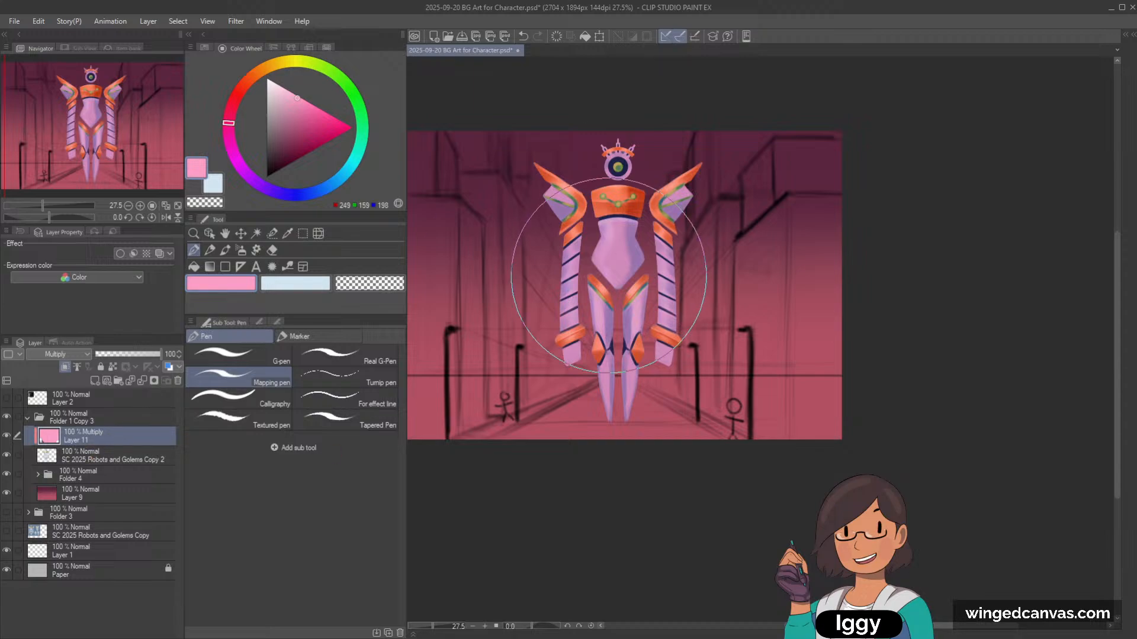
{"action": "scroll", "coordinate": [621, 258], "scroll_direction": "down", "scroll_amount": 1}
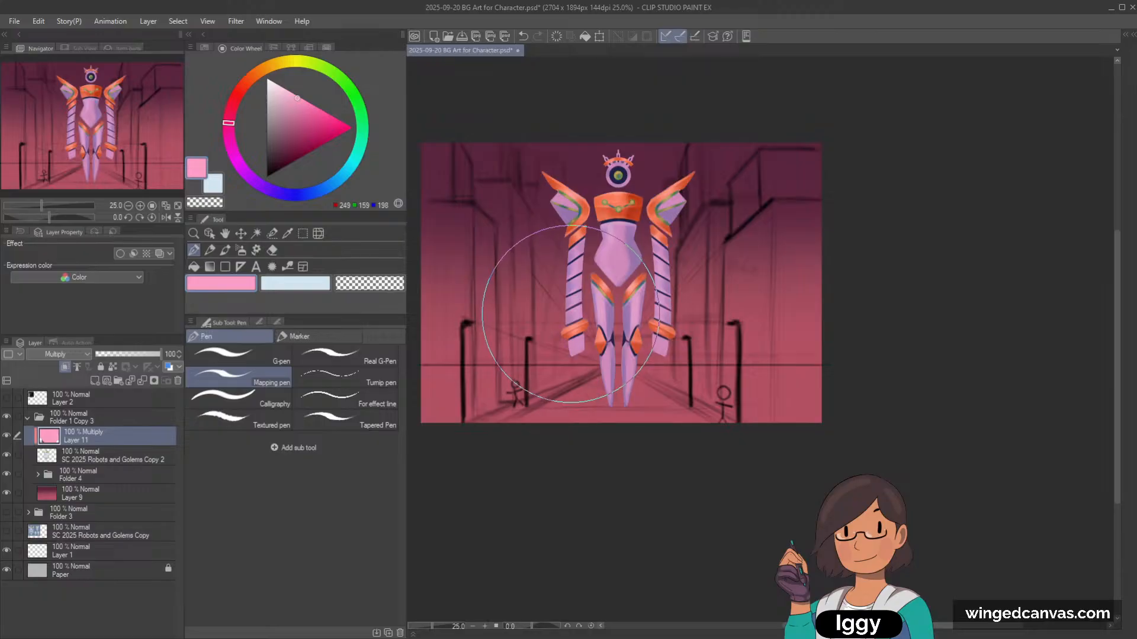
{"action": "scroll", "coordinate": [681, 201], "scroll_direction": "down", "scroll_amount": 1}
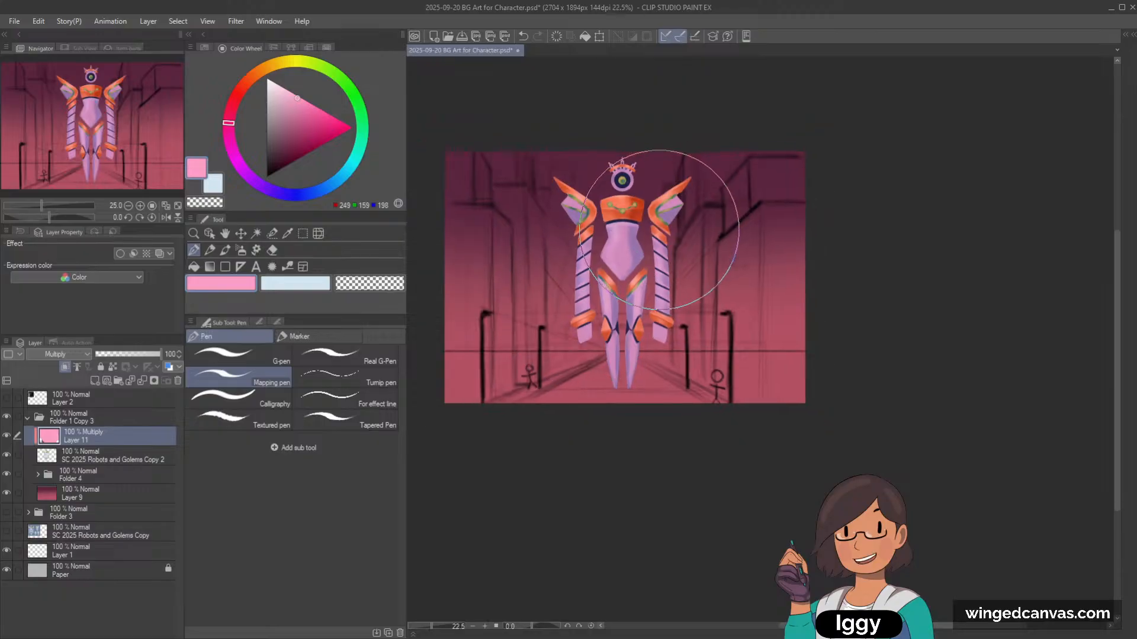
{"action": "scroll", "coordinate": [609, 378], "scroll_direction": "up", "scroll_amount": 1}
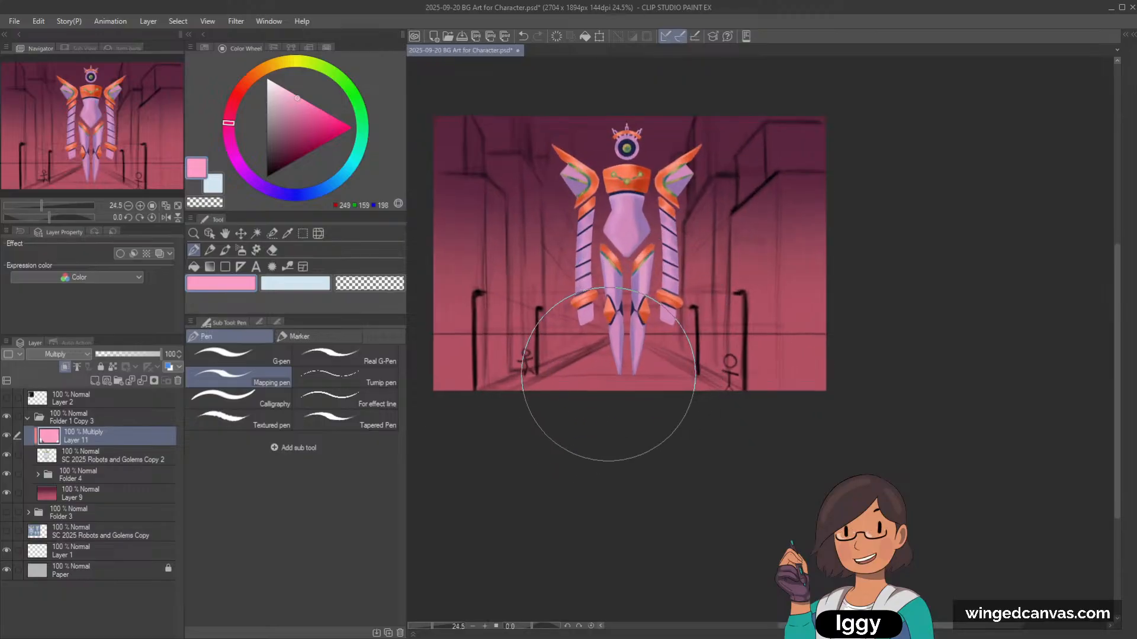
Step: Add a new layer above the background gradient, choose orange, and undo a trial stroke near the robot's lower legs
{"action": "left_click", "coordinate": [134, 494]}
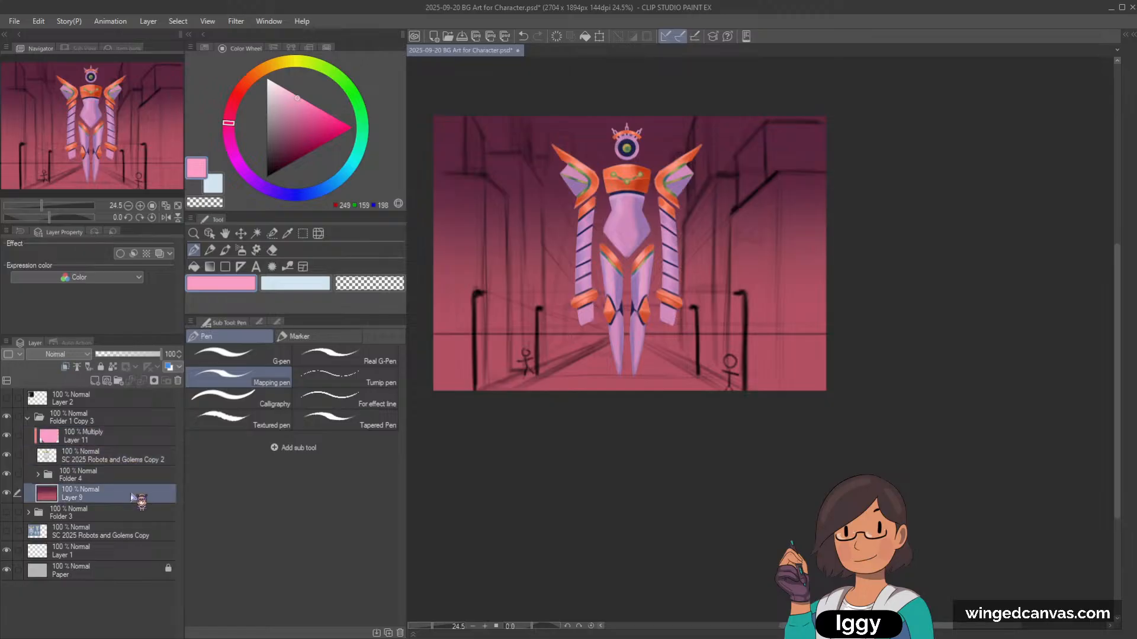
{"action": "left_click", "coordinate": [95, 380]}
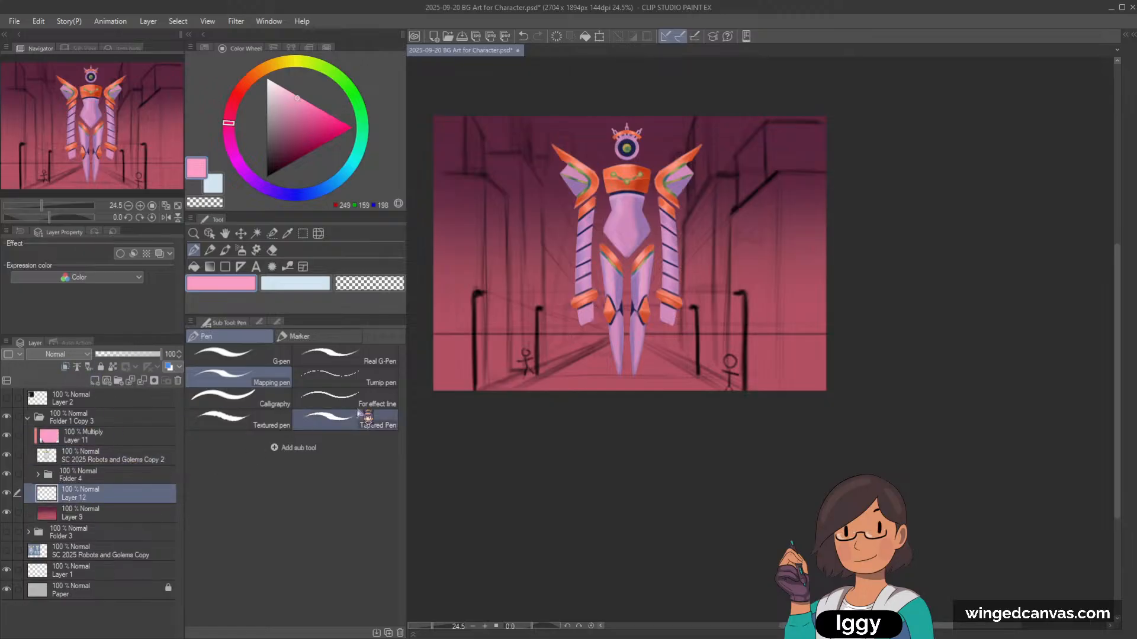
{"action": "left_click", "coordinate": [263, 70]}
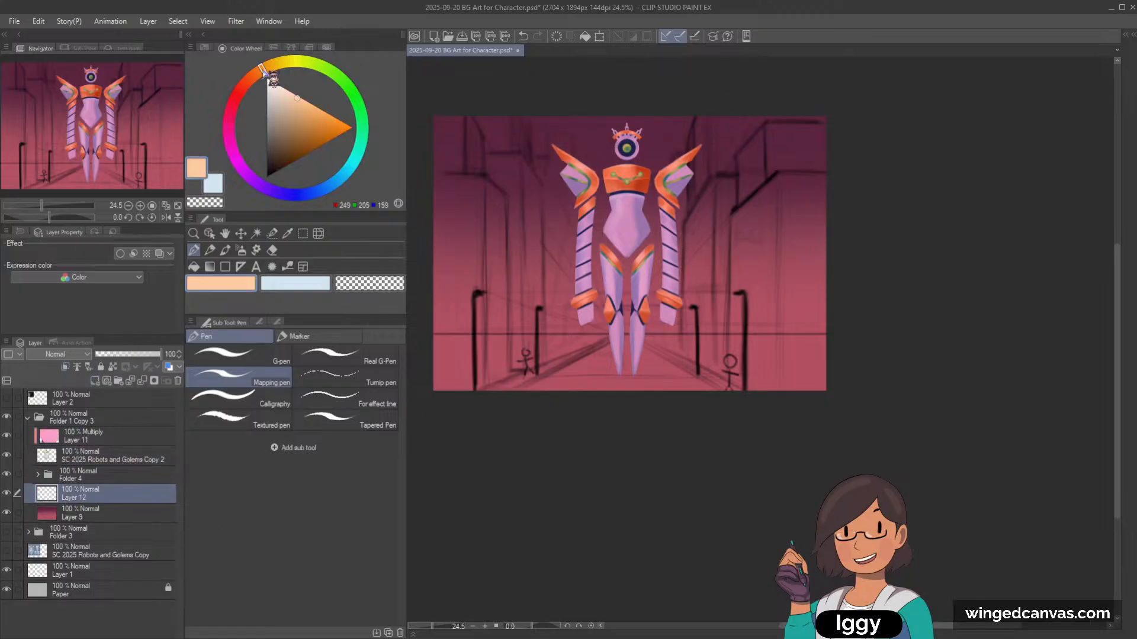
{"action": "left_click", "coordinate": [330, 117]}
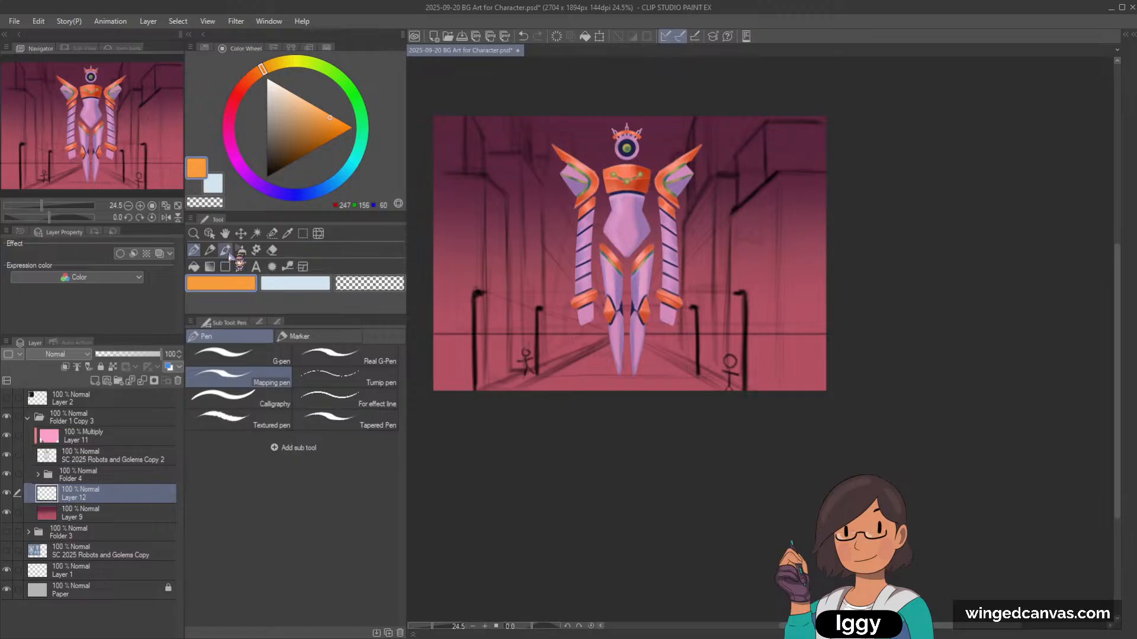
{"action": "mouse_move", "coordinate": [580, 331]}
{"action": "left_mouse_down"}
{"action": "mouse_move", "coordinate": [557, 338]}
{"action": "mouse_move", "coordinate": [622, 332]}
{"action": "left_mouse_up"}
{"action": "key", "text": "ctrl+z"}
Step: Reduce the street sketch folder's opacity to 38% and reselect the empty layer above the gradient
{"action": "left_click", "coordinate": [77, 475]}
{"action": "left_click", "coordinate": [123, 354]}
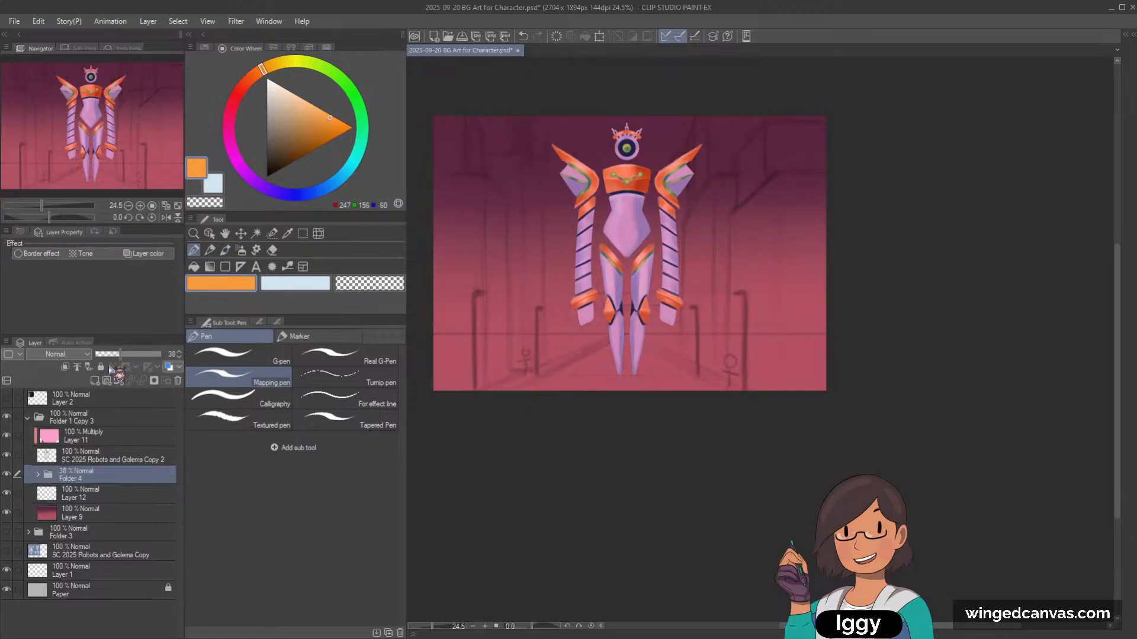
{"action": "left_click", "coordinate": [110, 494]}
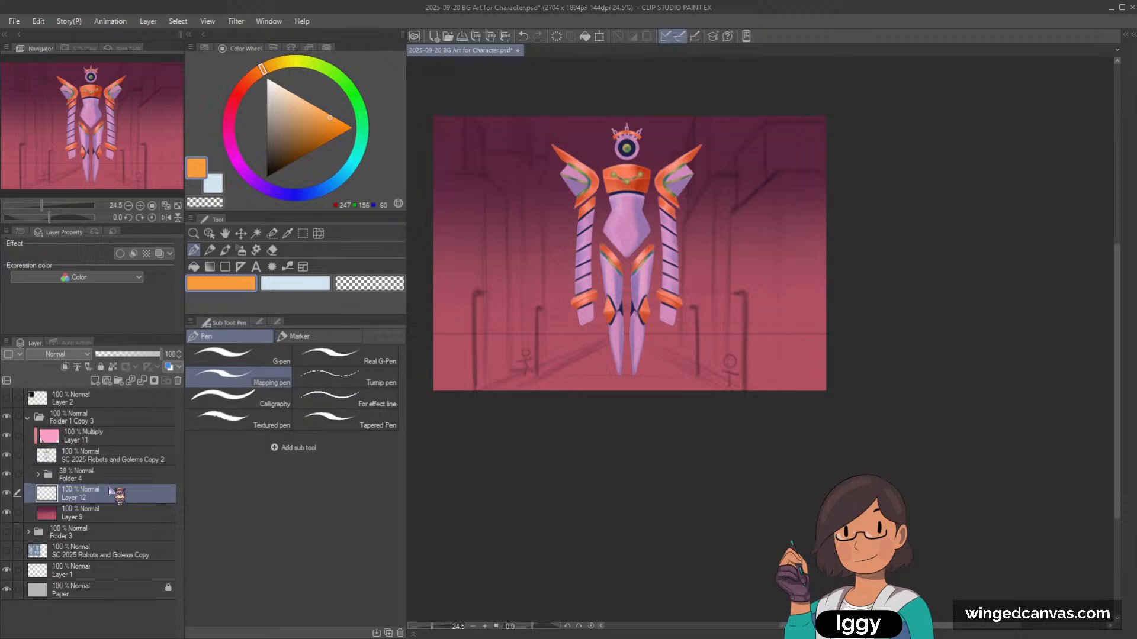
Step: Airbrush an orange and red-orange glow behind the robot's legs with the Soft airbrush, and softly erase its lower part using transparent colour
{"action": "left_click", "coordinate": [241, 250]}
{"action": "mouse_move", "coordinate": [554, 350]}
{"action": "left_mouse_down"}
{"action": "mouse_move", "coordinate": [623, 348]}
{"action": "mouse_move", "coordinate": [540, 349]}
{"action": "mouse_move", "coordinate": [686, 347]}
{"action": "mouse_move", "coordinate": [547, 349]}
{"action": "mouse_move", "coordinate": [651, 345]}
{"action": "left_mouse_up"}
{"action": "left_click_drag", "start_coordinate": [263, 70], "coordinate": [242, 87]}
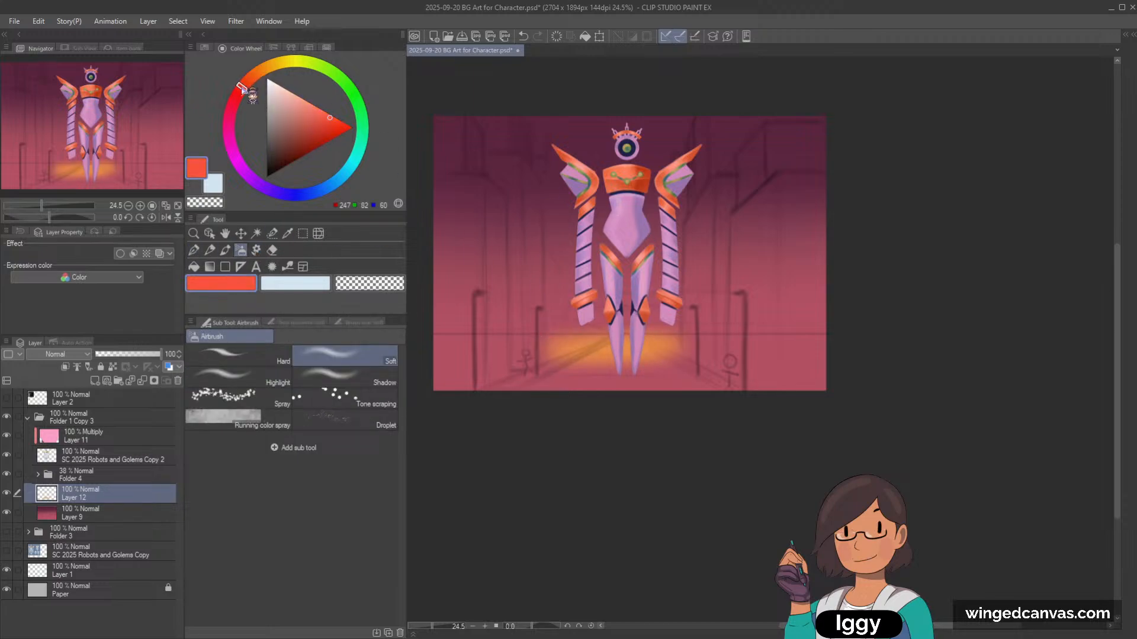
{"action": "mouse_move", "coordinate": [651, 317]}
{"action": "left_mouse_down"}
{"action": "mouse_move", "coordinate": [552, 333]}
{"action": "mouse_move", "coordinate": [675, 339]}
{"action": "mouse_move", "coordinate": [582, 345]}
{"action": "mouse_move", "coordinate": [676, 312]}
{"action": "mouse_move", "coordinate": [564, 320]}
{"action": "left_mouse_up"}
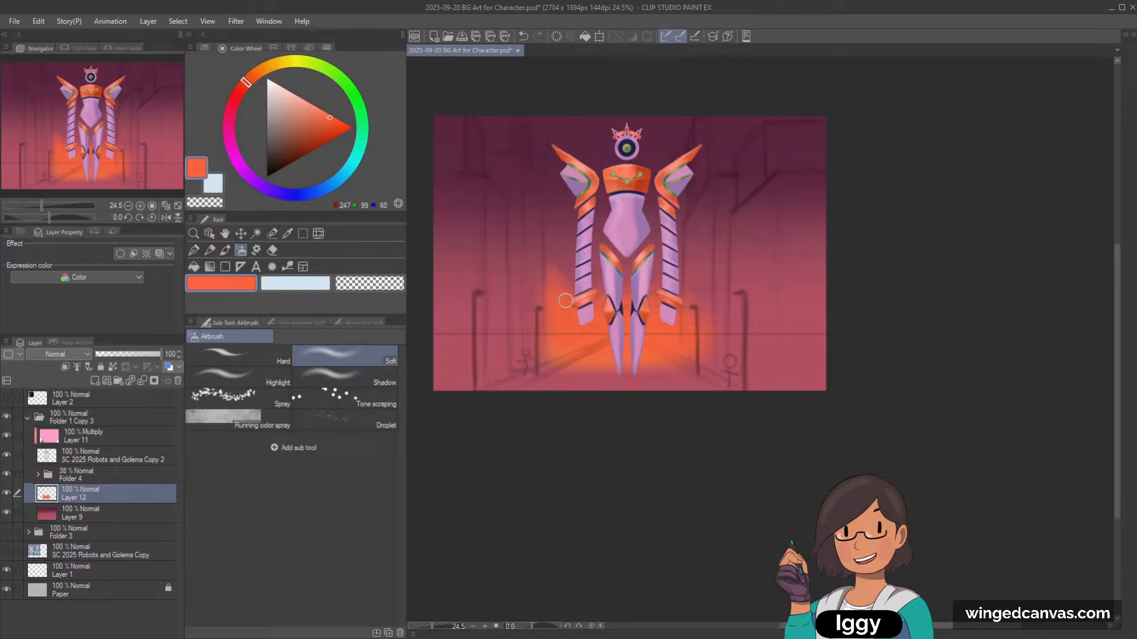
{"action": "key", "text": "c"}
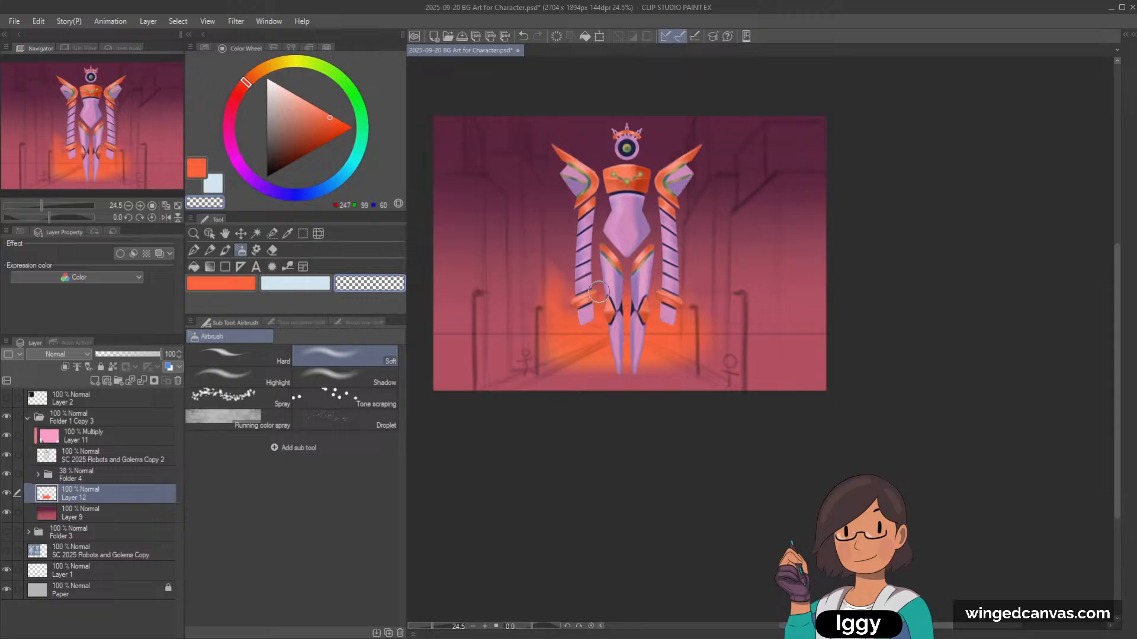
{"action": "mouse_move", "coordinate": [584, 358]}
{"action": "left_mouse_down"}
{"action": "mouse_move", "coordinate": [665, 360]}
{"action": "mouse_move", "coordinate": [580, 365]}
{"action": "mouse_move", "coordinate": [669, 365]}
{"action": "mouse_move", "coordinate": [620, 365]}
{"action": "mouse_move", "coordinate": [673, 379]}
{"action": "mouse_move", "coordinate": [593, 368]}
{"action": "mouse_move", "coordinate": [728, 390]}
{"action": "left_mouse_up"}
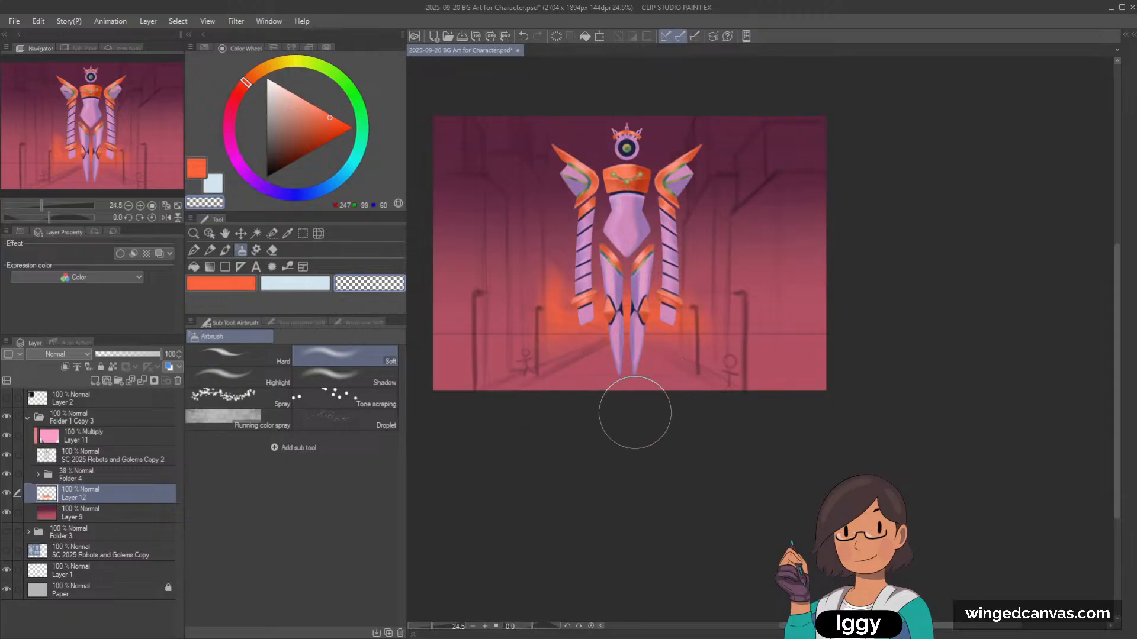
{"action": "key", "text": "c"}
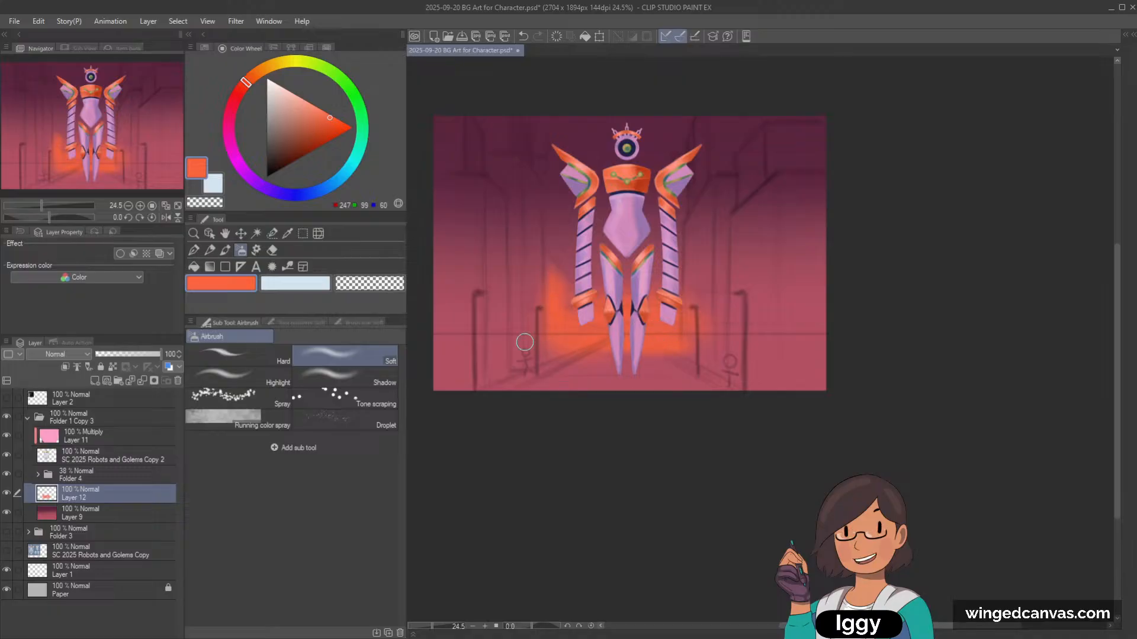
Step: Lower the street sketch folder's opacity to 20%
{"action": "left_click", "coordinate": [103, 477]}
{"action": "left_click_drag", "start_coordinate": [121, 354], "coordinate": [114, 354]}
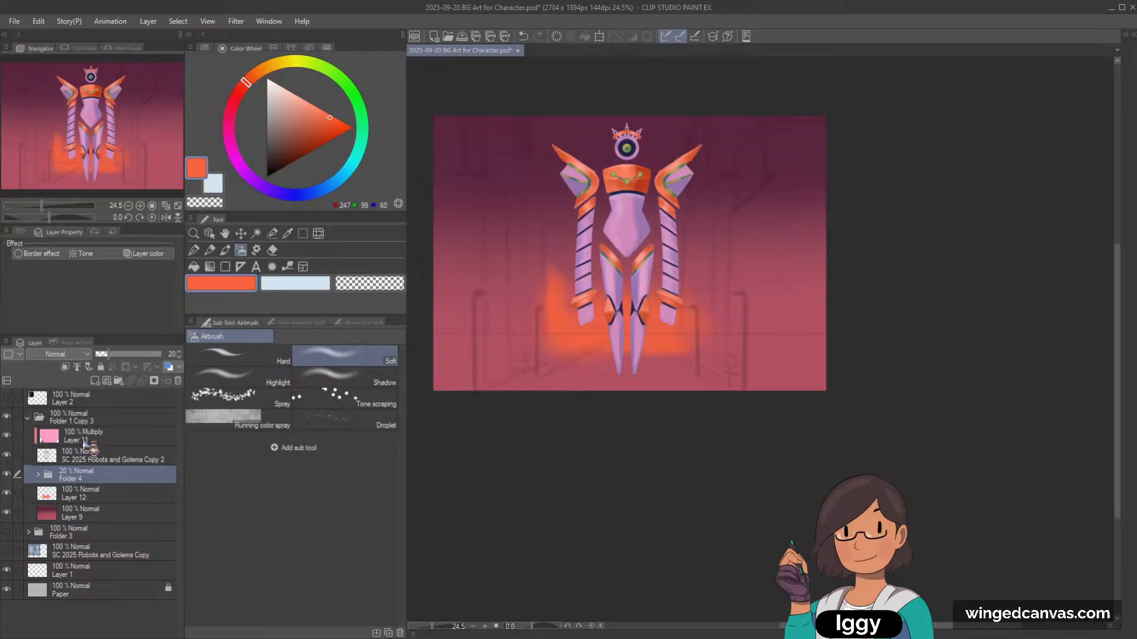
Step: Select the robot's pink Multiply tint layer, testing it at 56% opacity and restoring it to 100%
{"action": "left_click", "coordinate": [85, 443]}
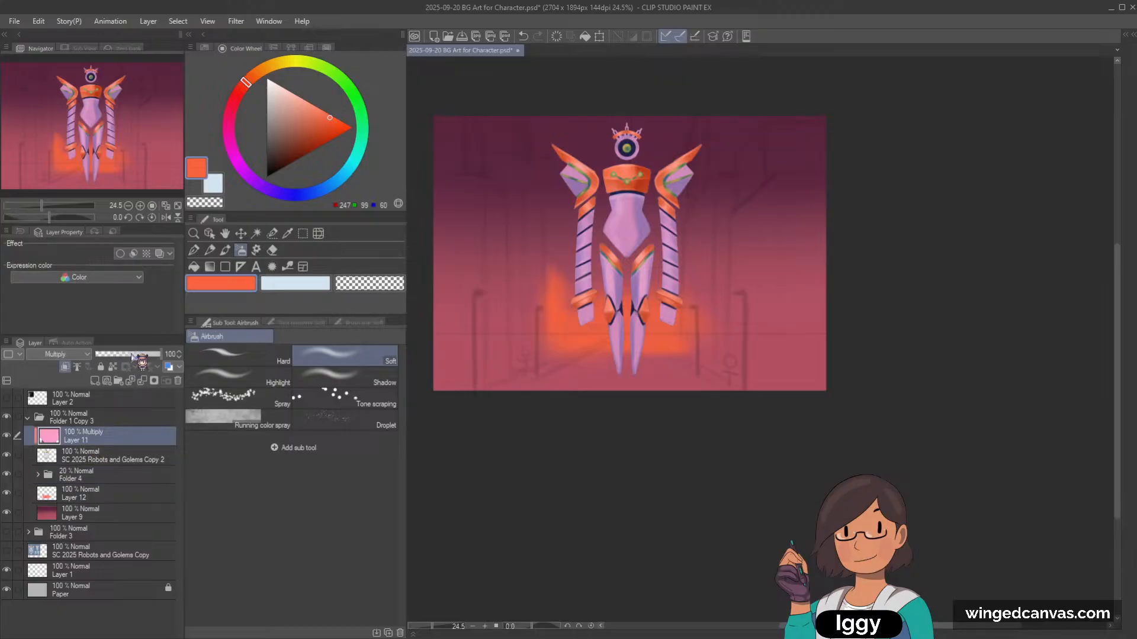
{"action": "left_click", "coordinate": [132, 354]}
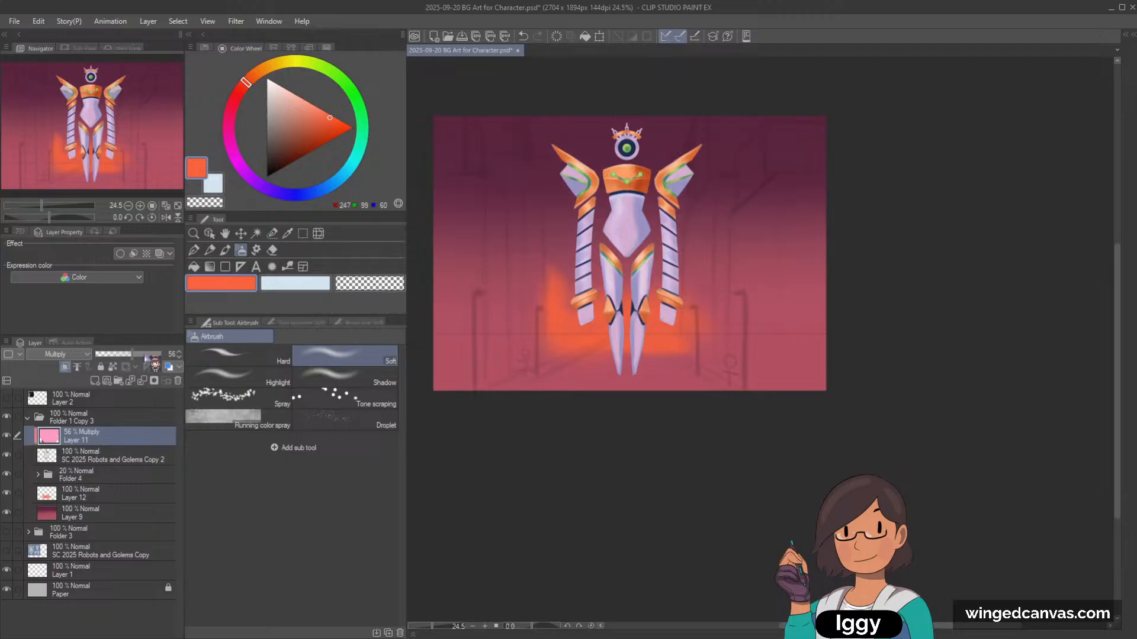
{"action": "left_click_drag", "start_coordinate": [147, 359], "coordinate": [163, 354]}
Step: Repaint the robot's Multiply tint layer in a soft salmon pink (RGB 238, 160, 177) using a large Mapping pen
{"action": "left_click", "coordinate": [287, 233]}
{"action": "left_click", "coordinate": [355, 358]}
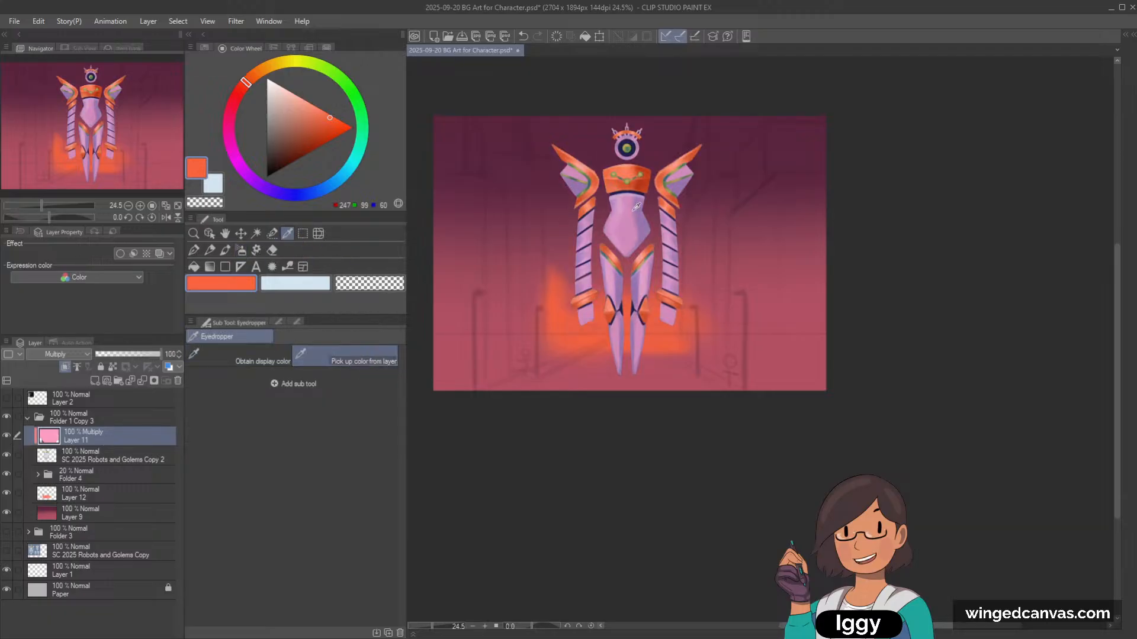
{"action": "left_click", "coordinate": [635, 208]}
{"action": "left_click", "coordinate": [303, 108]}
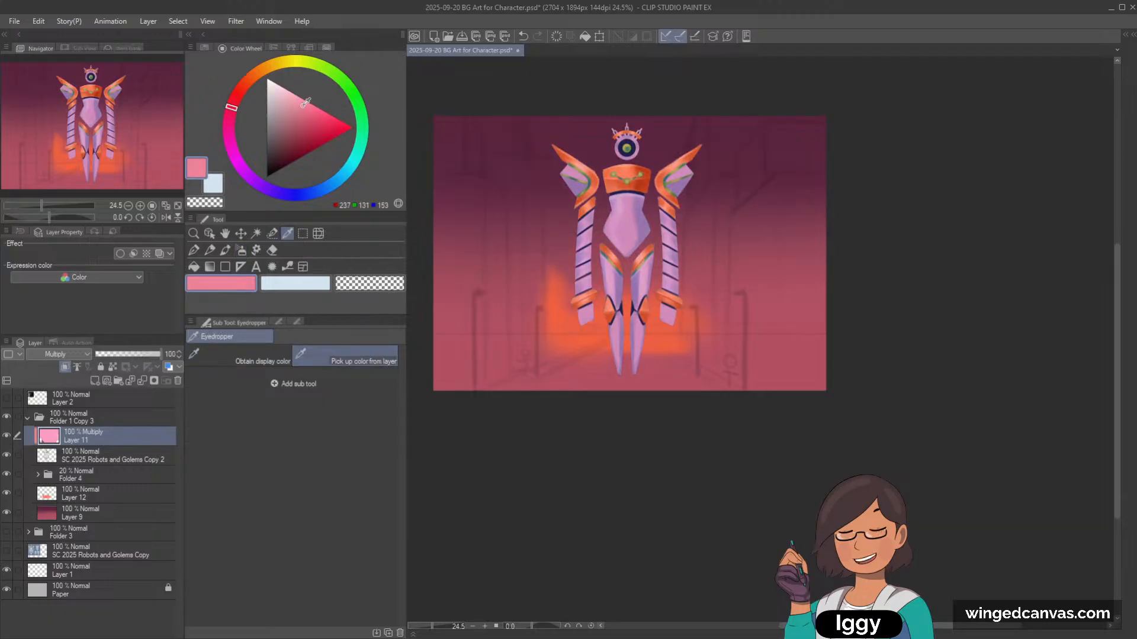
{"action": "left_click", "coordinate": [193, 250]}
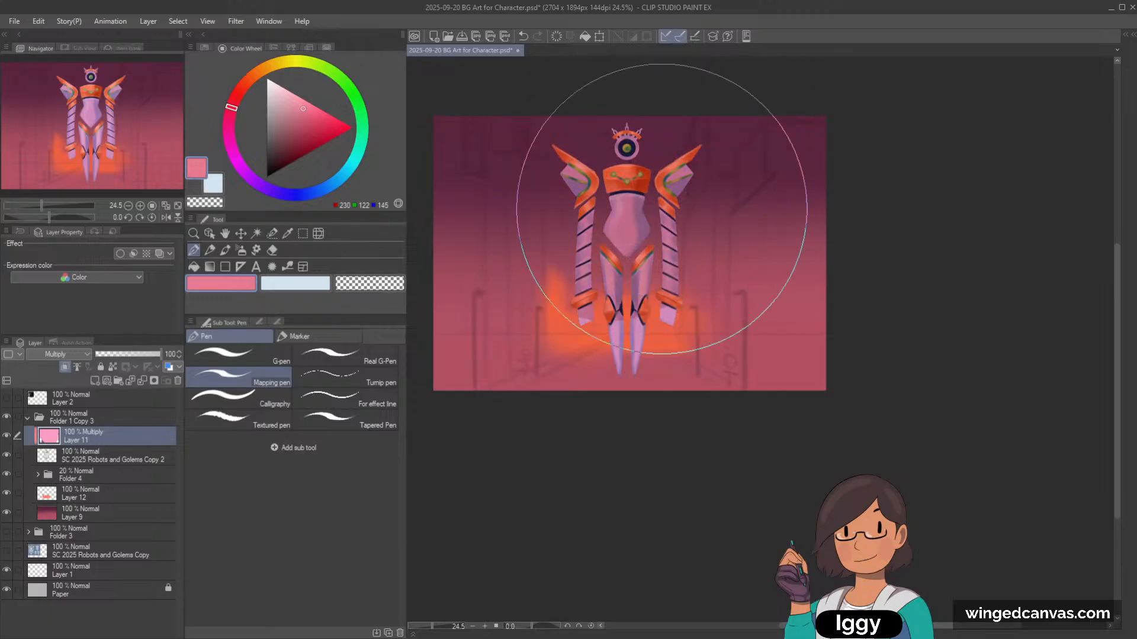
{"action": "left_click", "coordinate": [294, 100]}
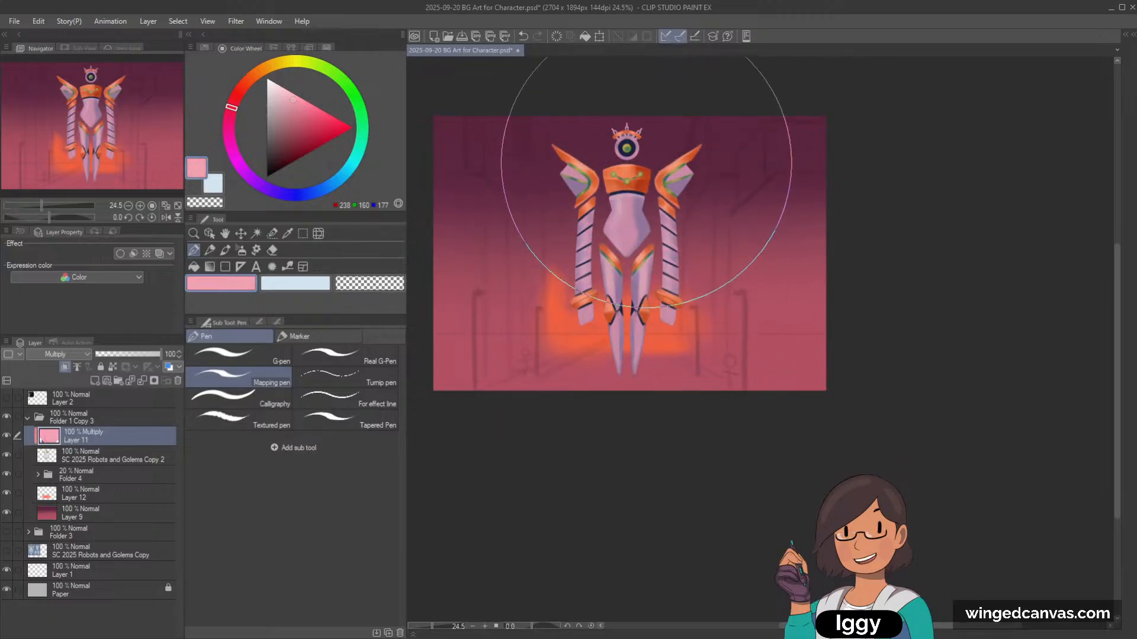
Step: Add a new layer above the background gradient and choose a muted reddish brown (RGB 132, 93, 94) with the HC OWC brush
{"action": "left_click", "coordinate": [115, 509]}
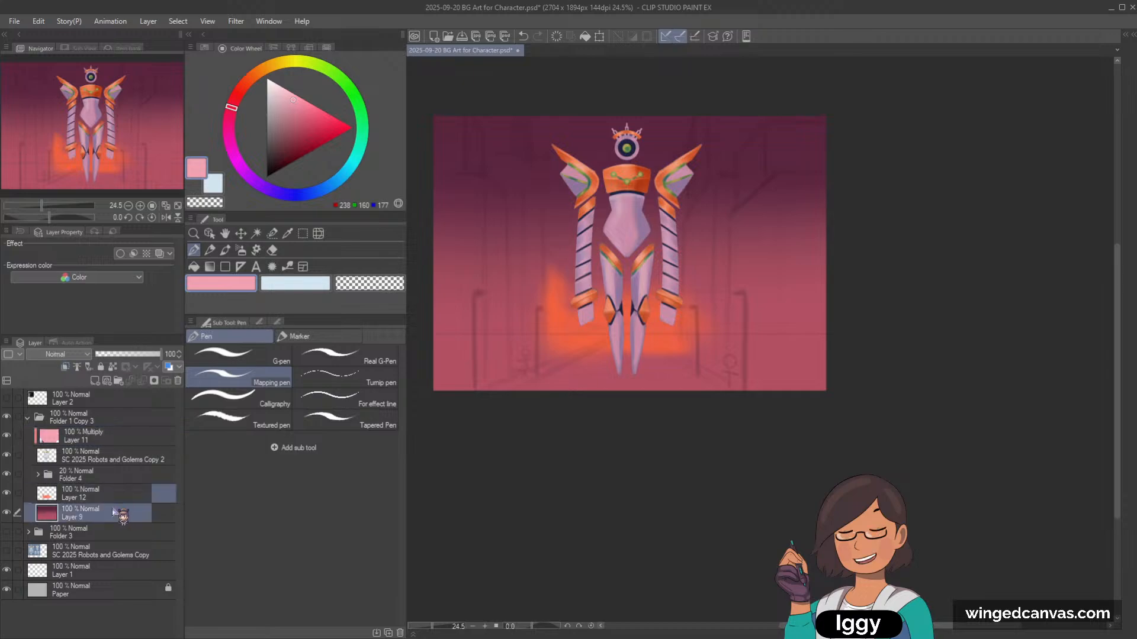
{"action": "left_click", "coordinate": [95, 381]}
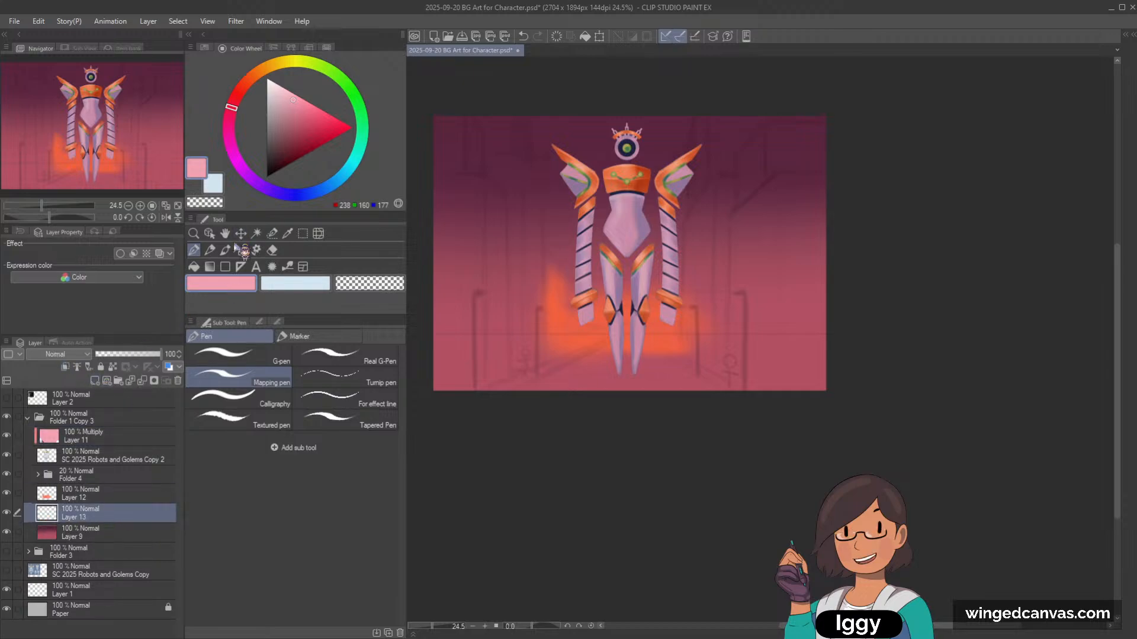
{"action": "left_click", "coordinate": [311, 194]}
{"action": "left_click", "coordinate": [286, 121]}
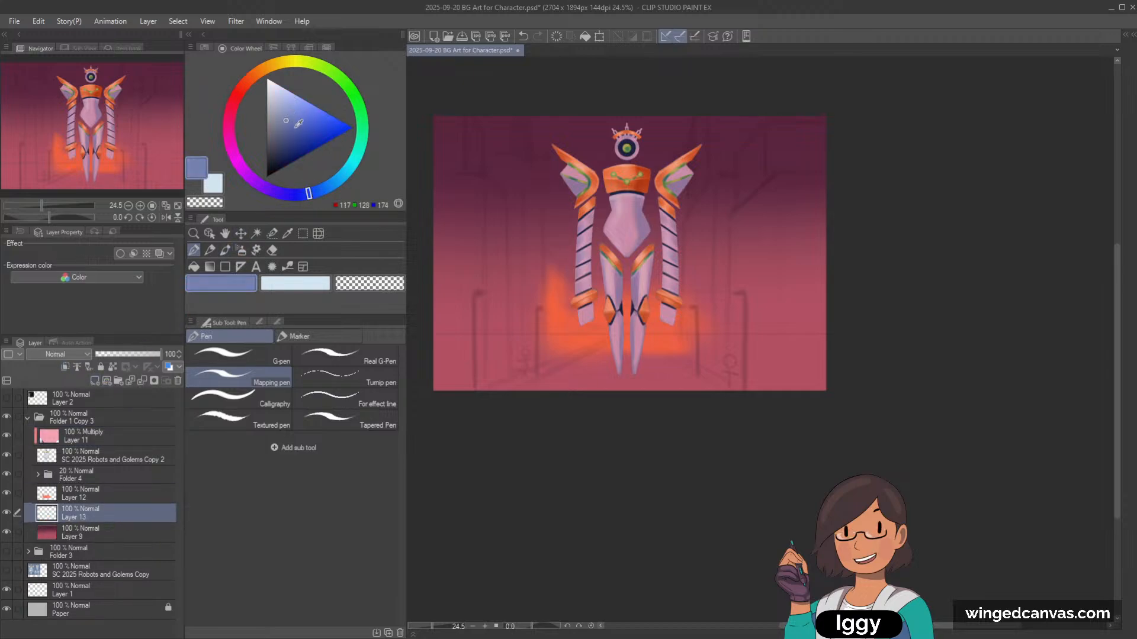
{"action": "left_click", "coordinate": [236, 95]}
{"action": "left_click", "coordinate": [283, 127]}
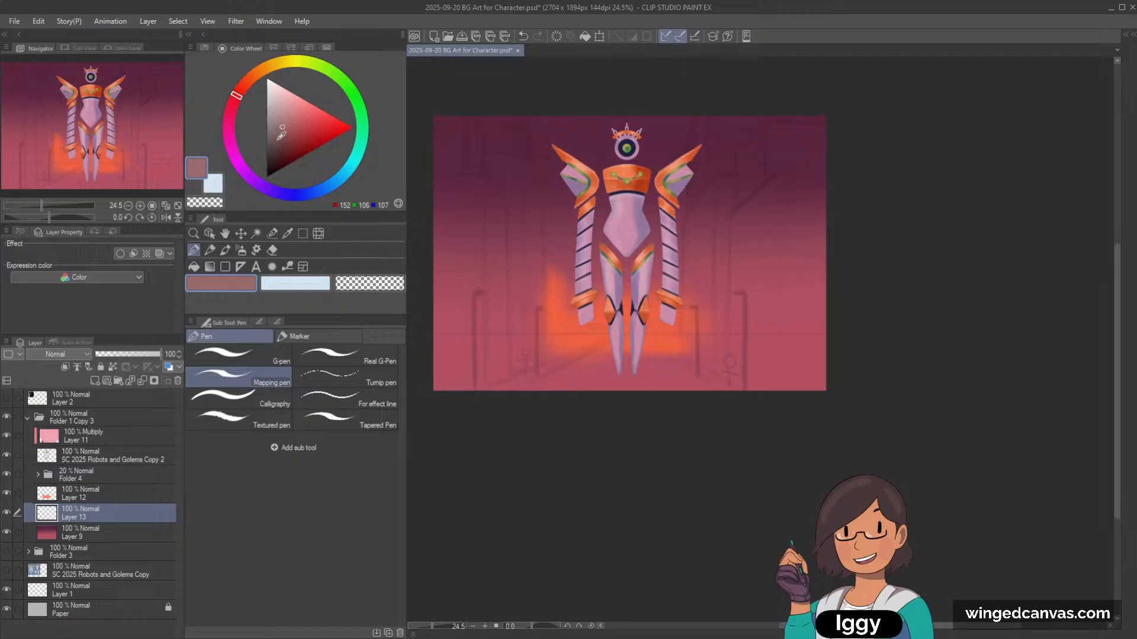
{"action": "left_click", "coordinate": [225, 249]}
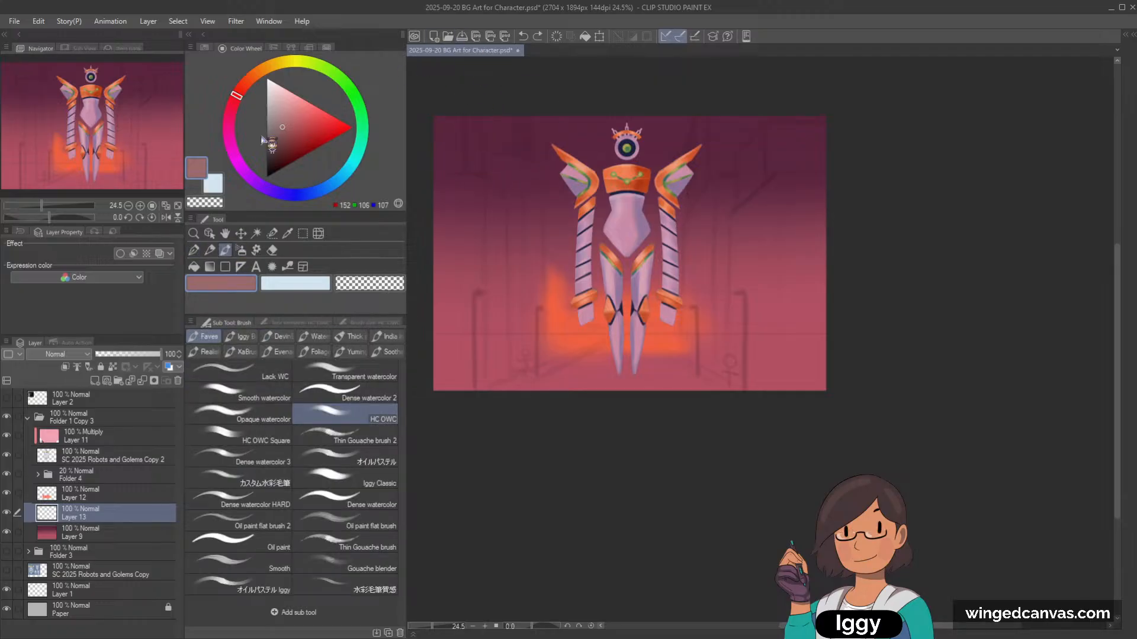
{"action": "left_click", "coordinate": [279, 133]}
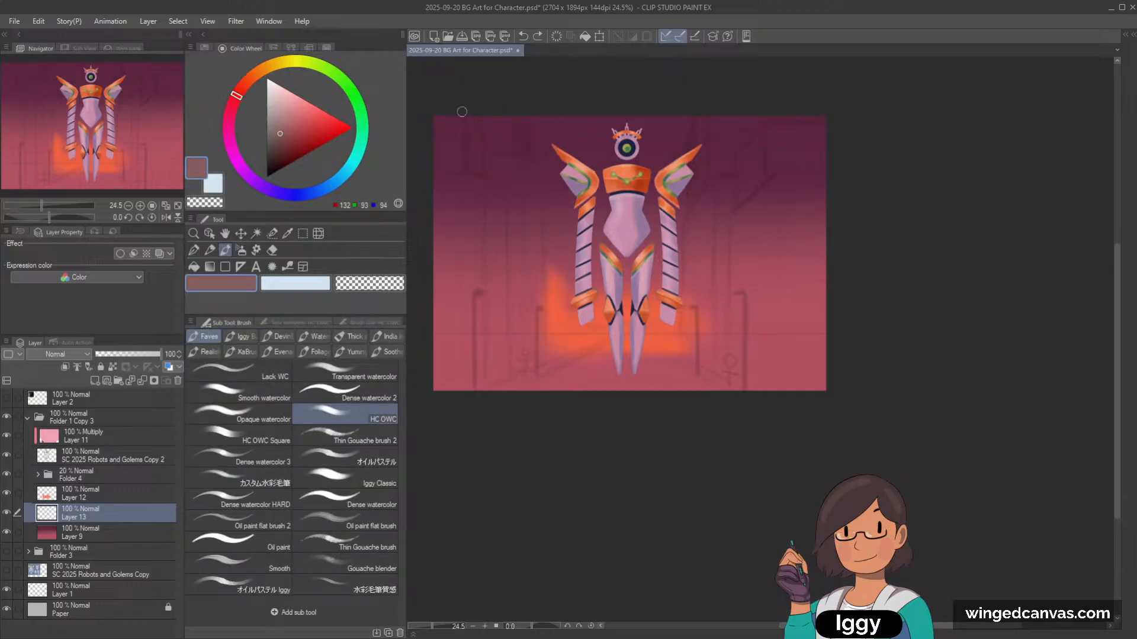
Step: Outline and fill the left foreground building in reddish brown along the sketch, and trim its edge with transparent colour
{"action": "left_click_drag", "start_coordinate": [468, 119], "coordinate": [468, 161]}
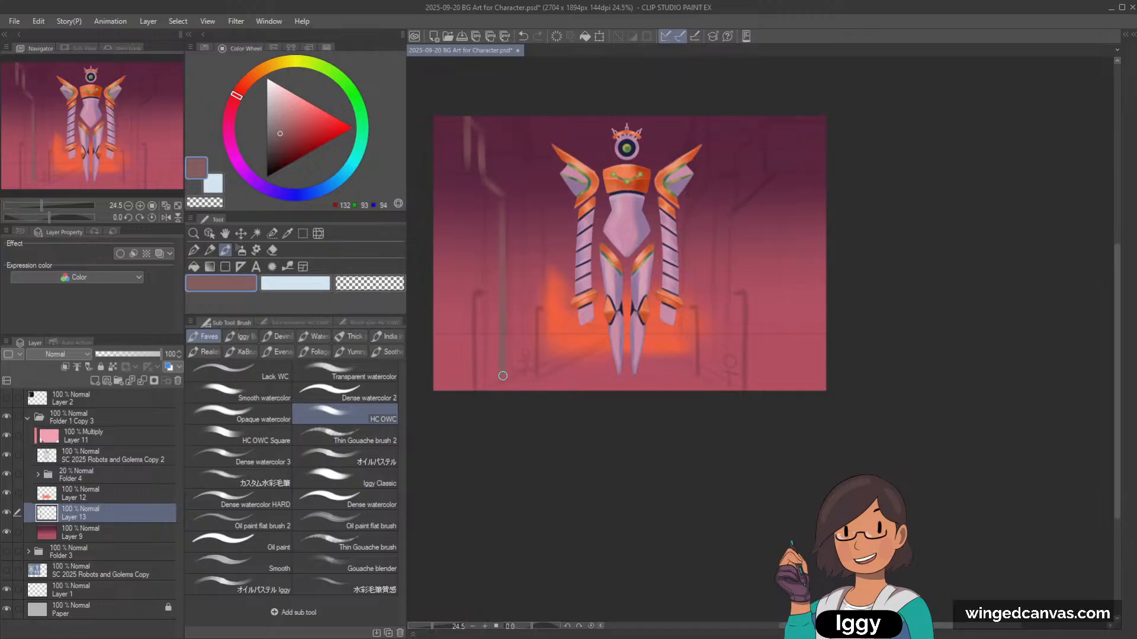
{"action": "mouse_move", "coordinate": [453, 131]}
{"action": "left_mouse_down"}
{"action": "mouse_move", "coordinate": [444, 126]}
{"action": "mouse_move", "coordinate": [452, 183]}
{"action": "mouse_move", "coordinate": [460, 148]}
{"action": "mouse_move", "coordinate": [468, 209]}
{"action": "mouse_move", "coordinate": [482, 193]}
{"action": "mouse_move", "coordinate": [444, 260]}
{"action": "left_mouse_up"}
{"action": "mouse_move", "coordinate": [443, 362]}
{"action": "left_mouse_down"}
{"action": "mouse_move", "coordinate": [472, 192]}
{"action": "mouse_move", "coordinate": [456, 282]}
{"action": "mouse_move", "coordinate": [472, 369]}
{"action": "mouse_move", "coordinate": [485, 204]}
{"action": "mouse_move", "coordinate": [477, 336]}
{"action": "mouse_move", "coordinate": [474, 237]}
{"action": "mouse_move", "coordinate": [486, 356]}
{"action": "mouse_move", "coordinate": [450, 380]}
{"action": "left_mouse_up"}
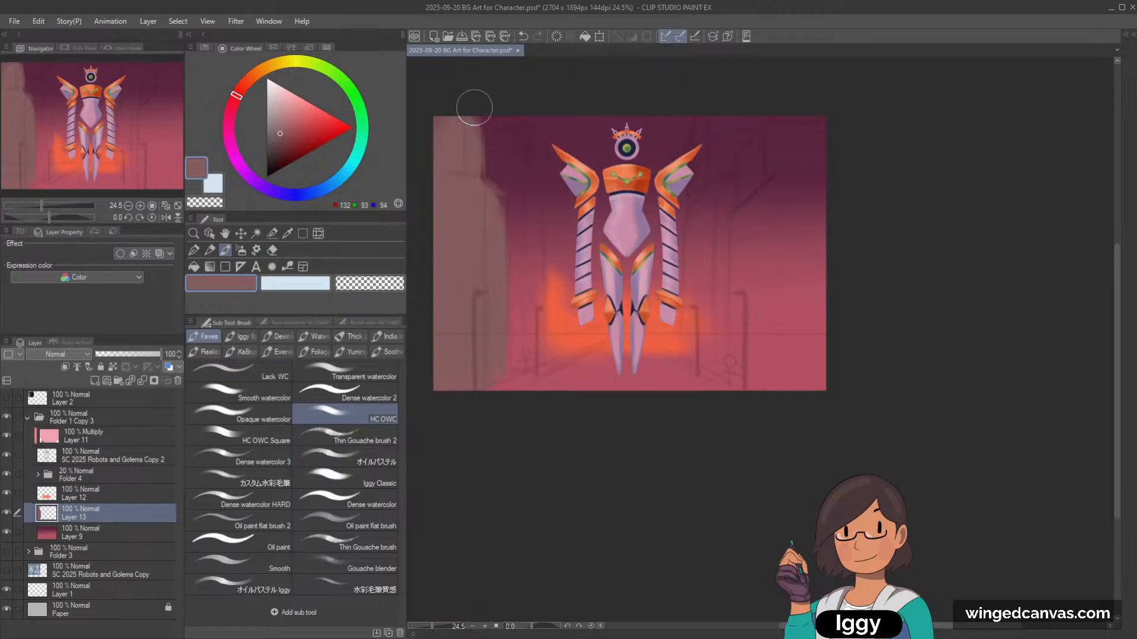
{"action": "key", "text": "c"}
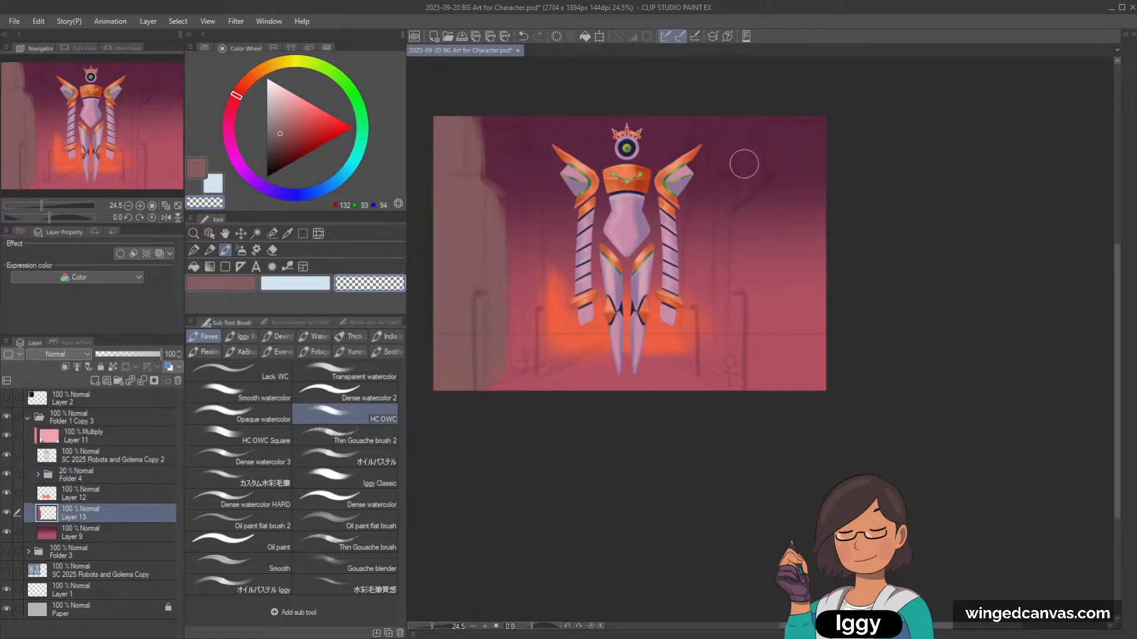
Step: Outline the stepped right foreground building in the same reddish brown, redoing a stray stroke, and fill it to the canvas edge
{"action": "key", "text": "c"}
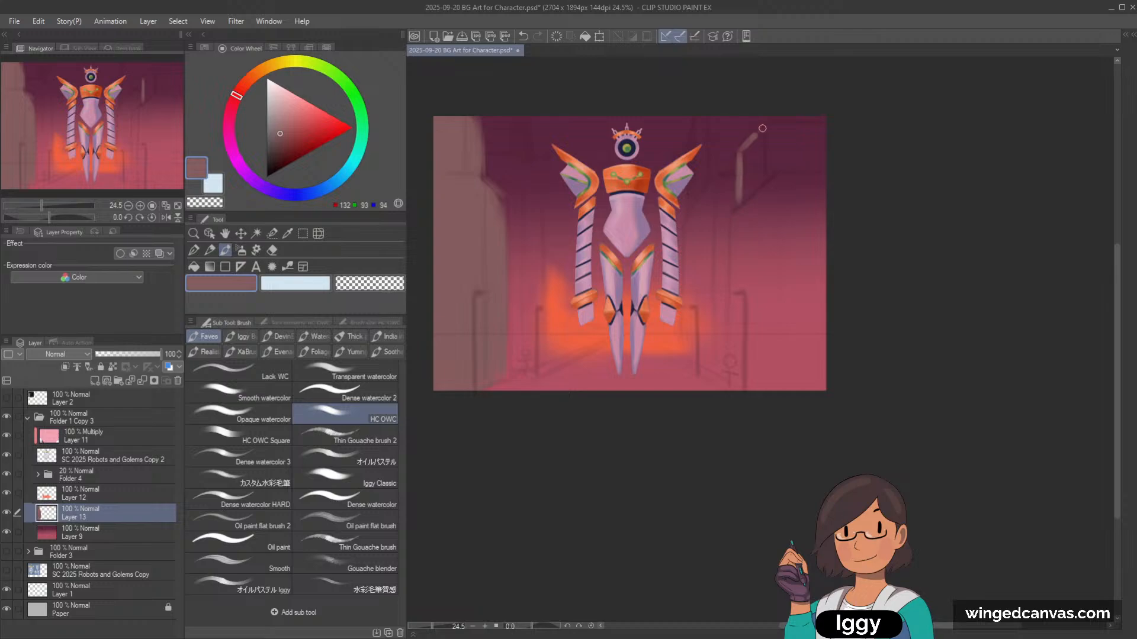
{"action": "left_click_drag", "start_coordinate": [766, 129], "coordinate": [767, 178]}
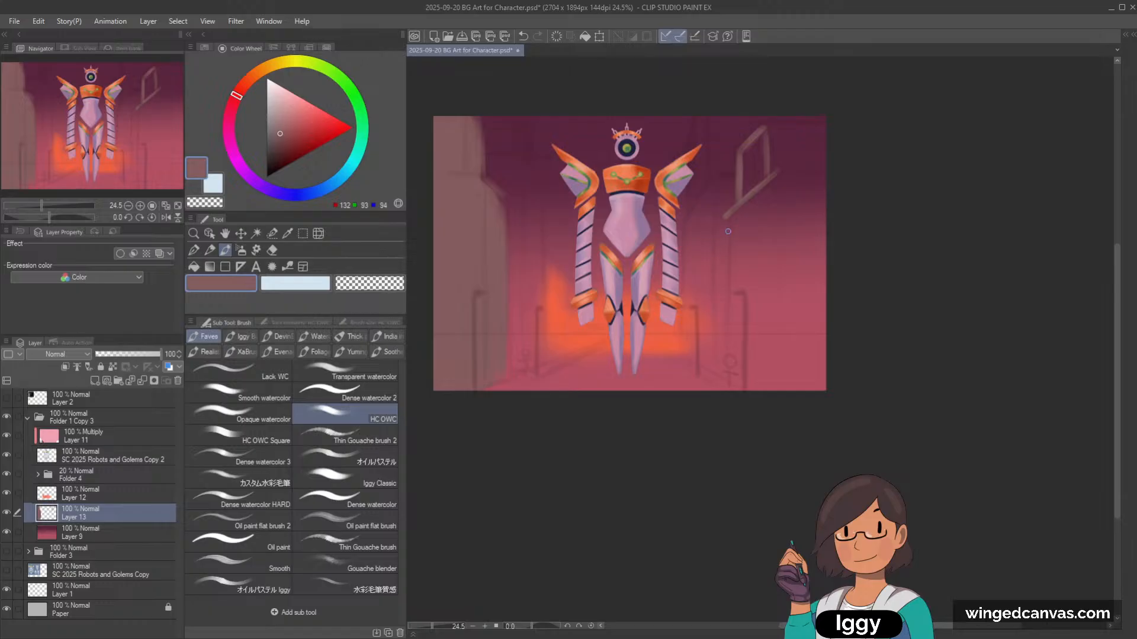
{"action": "key", "text": "ctrl+z"}
{"action": "left_click_drag", "start_coordinate": [779, 177], "coordinate": [776, 269]}
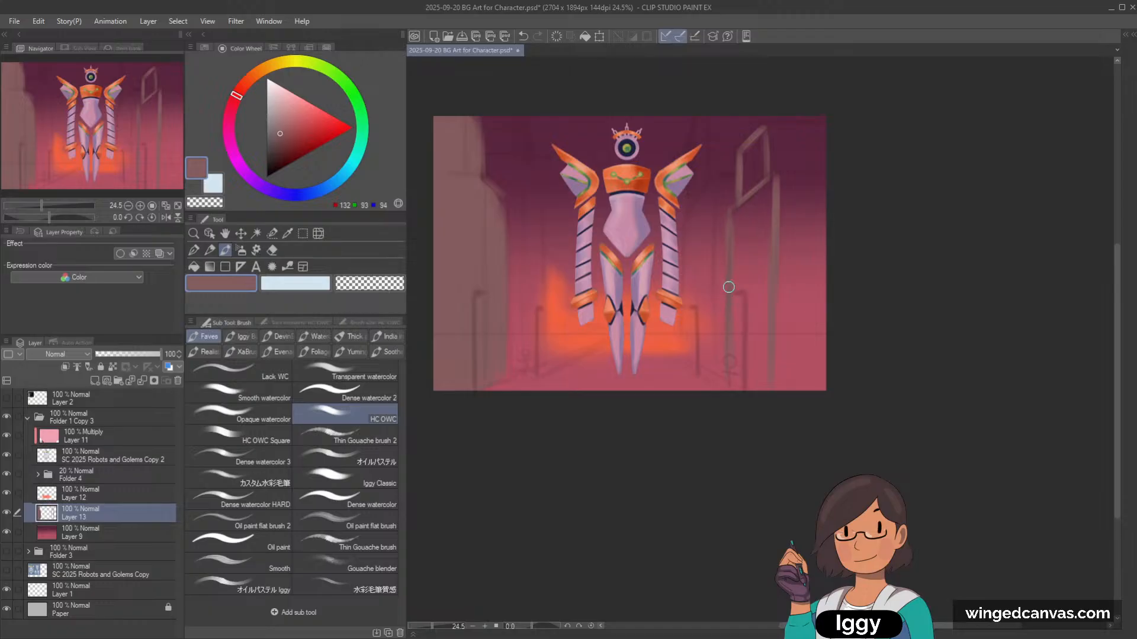
{"action": "left_click_drag", "start_coordinate": [740, 219], "coordinate": [740, 315]}
{"action": "left_click_drag", "start_coordinate": [751, 142], "coordinate": [751, 223]}
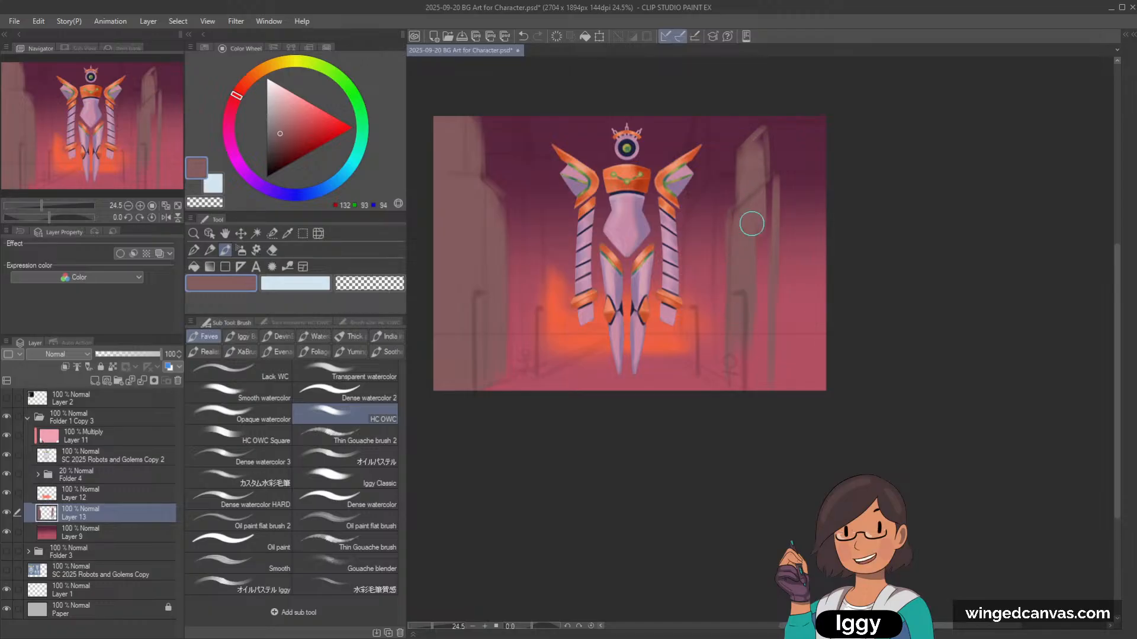
{"action": "mouse_move", "coordinate": [761, 129]}
{"action": "left_mouse_down"}
{"action": "mouse_move", "coordinate": [831, 129]}
{"action": "mouse_move", "coordinate": [760, 129]}
{"action": "mouse_move", "coordinate": [832, 132]}
{"action": "mouse_move", "coordinate": [797, 145]}
{"action": "mouse_move", "coordinate": [852, 142]}
{"action": "mouse_move", "coordinate": [765, 145]}
{"action": "mouse_move", "coordinate": [765, 155]}
{"action": "mouse_move", "coordinate": [767, 139]}
{"action": "mouse_move", "coordinate": [788, 132]}
{"action": "mouse_move", "coordinate": [776, 284]}
{"action": "left_mouse_up"}
{"action": "left_click_drag", "start_coordinate": [802, 160], "coordinate": [803, 308]}
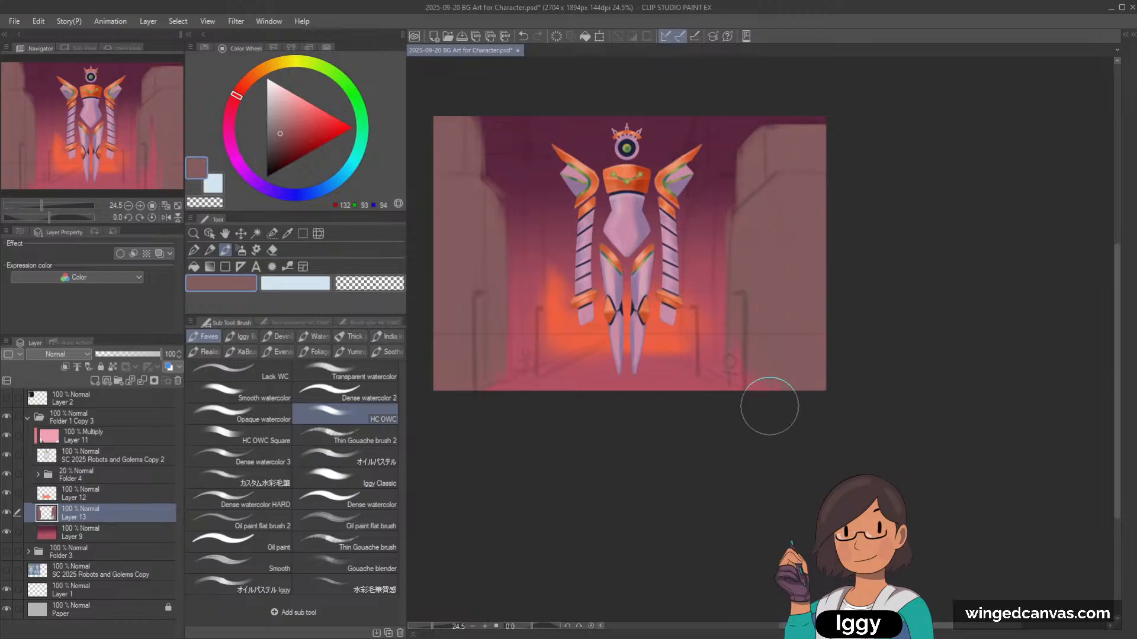
Step: Clean up the edges of both foreground buildings, alternating between transparent colour and the reddish brown with a smaller brush
{"action": "key", "text": "c"}
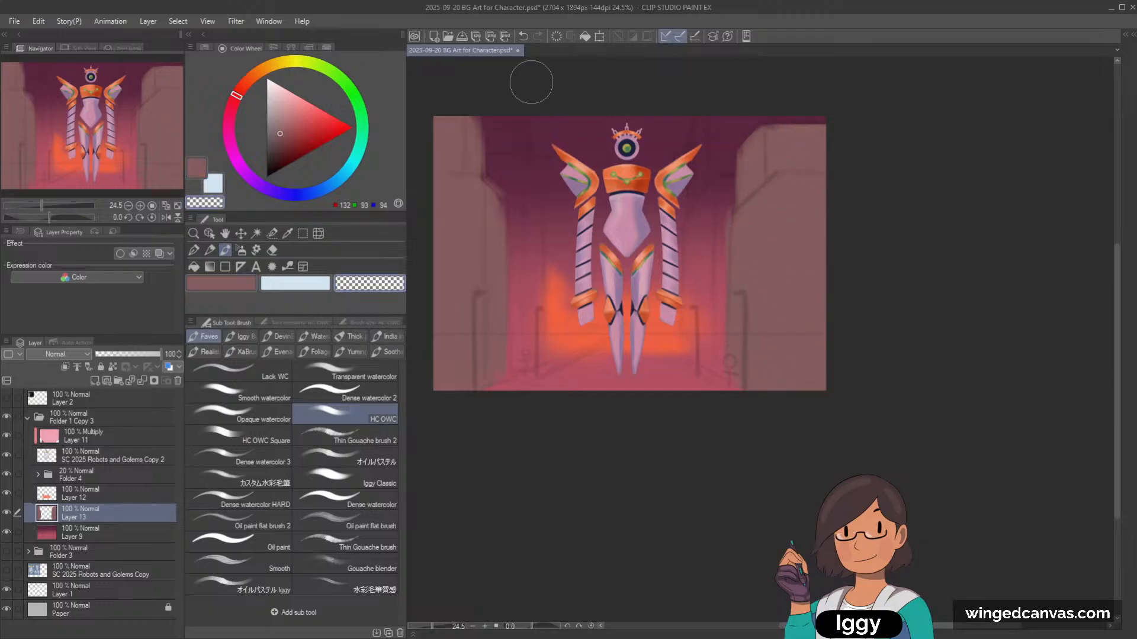
{"action": "key", "text": "bracketleft"}
{"action": "key", "text": "c"}
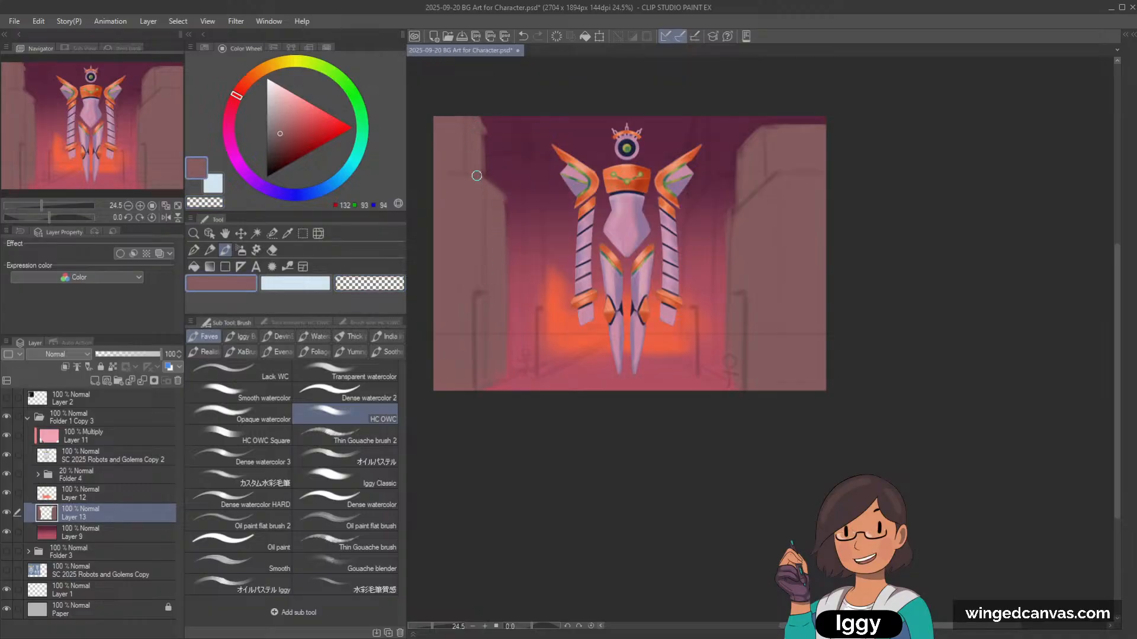
{"action": "key", "text": "c"}
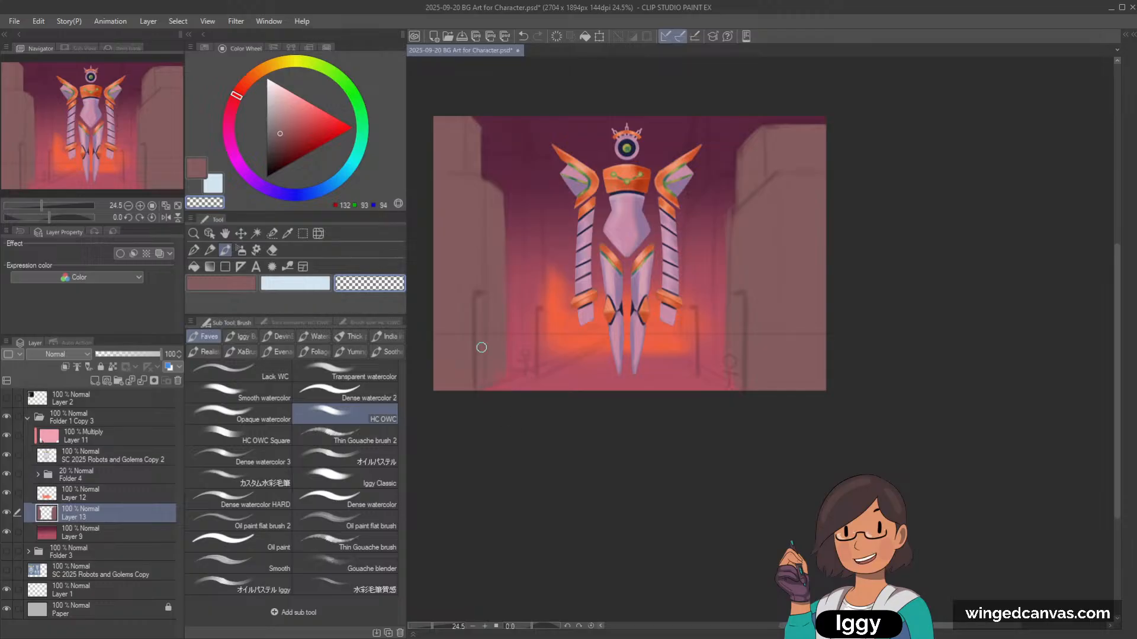
{"action": "key", "text": "c"}
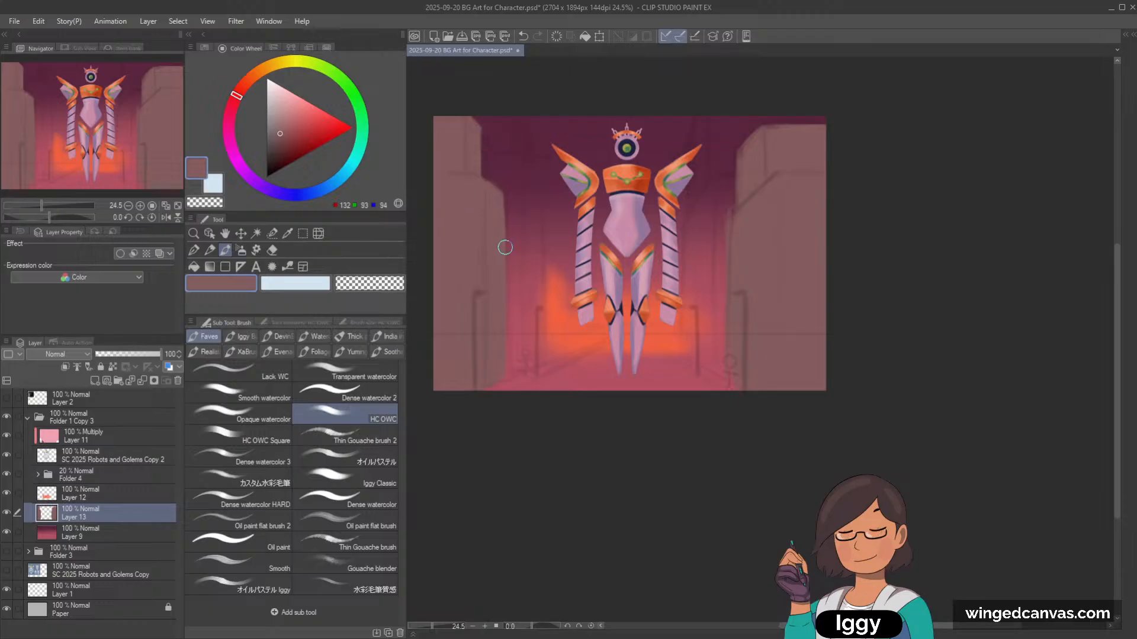
{"action": "key", "text": "c"}
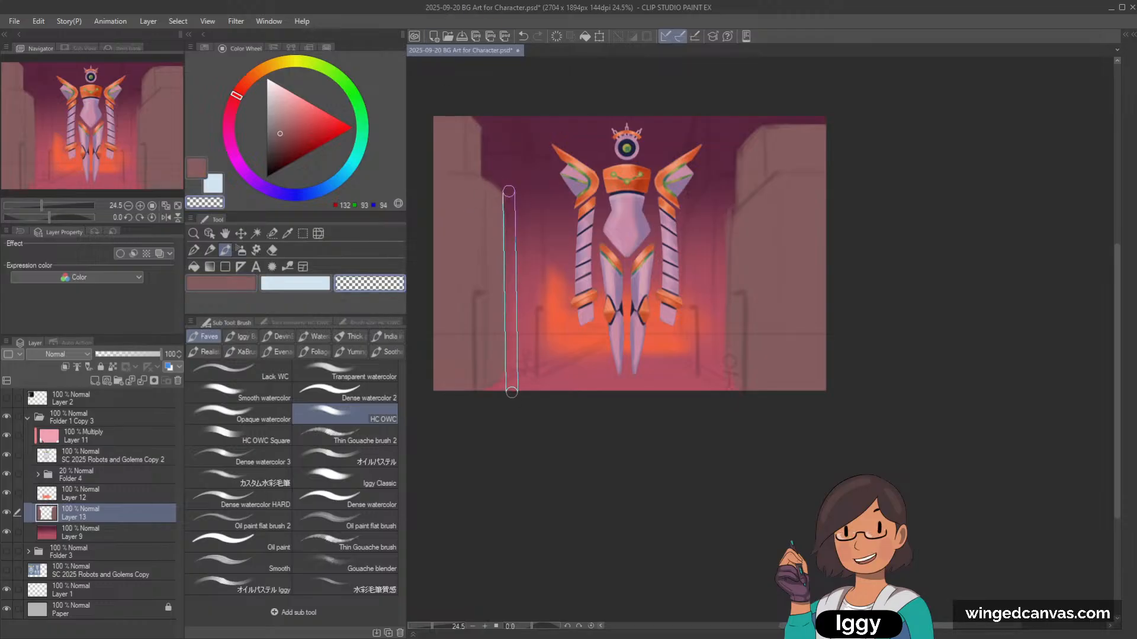
Step: On a new layer above the gradient, paint a darker brown building (RGB 103, 66, 67) behind the left foreground building
{"action": "left_click", "coordinate": [98, 536]}
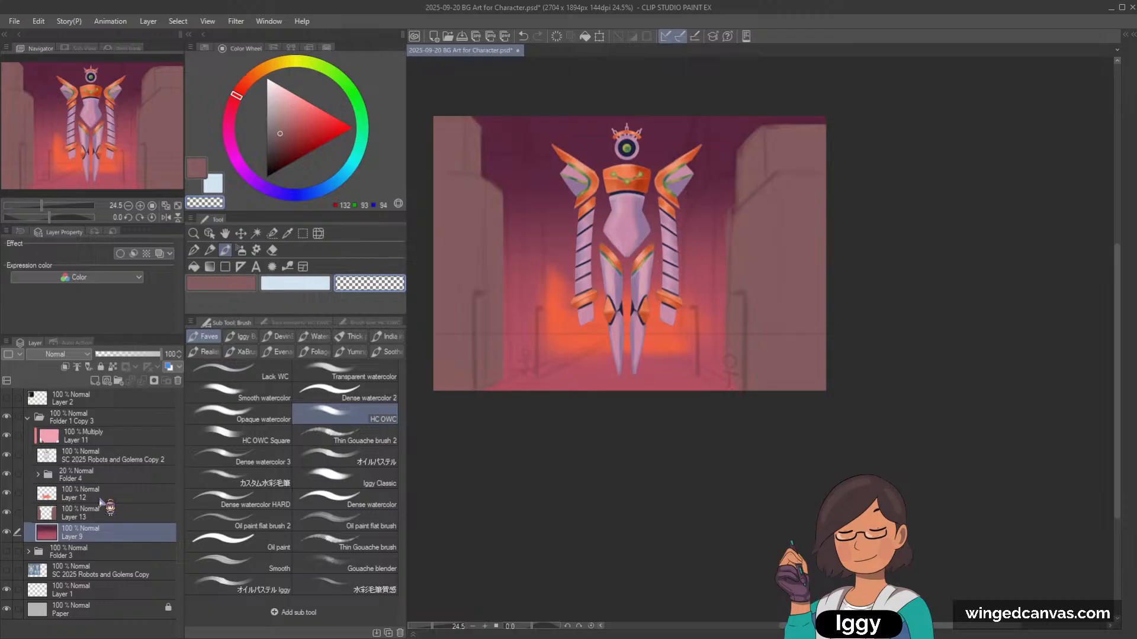
{"action": "left_click", "coordinate": [95, 381]}
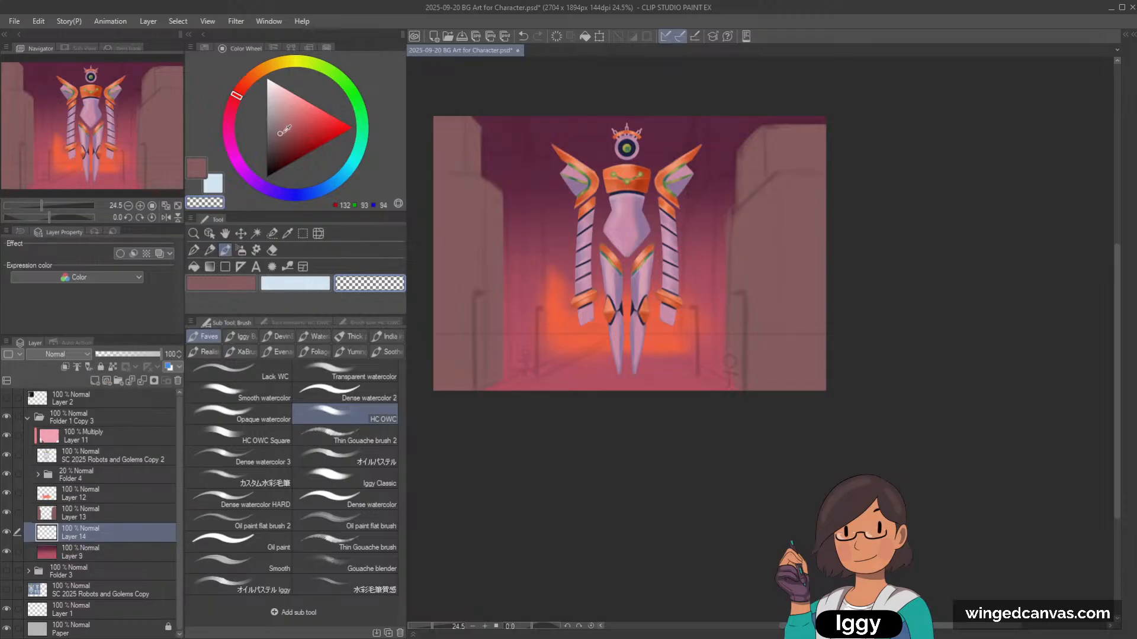
{"action": "left_click", "coordinate": [282, 143]}
{"action": "left_click", "coordinate": [279, 145]}
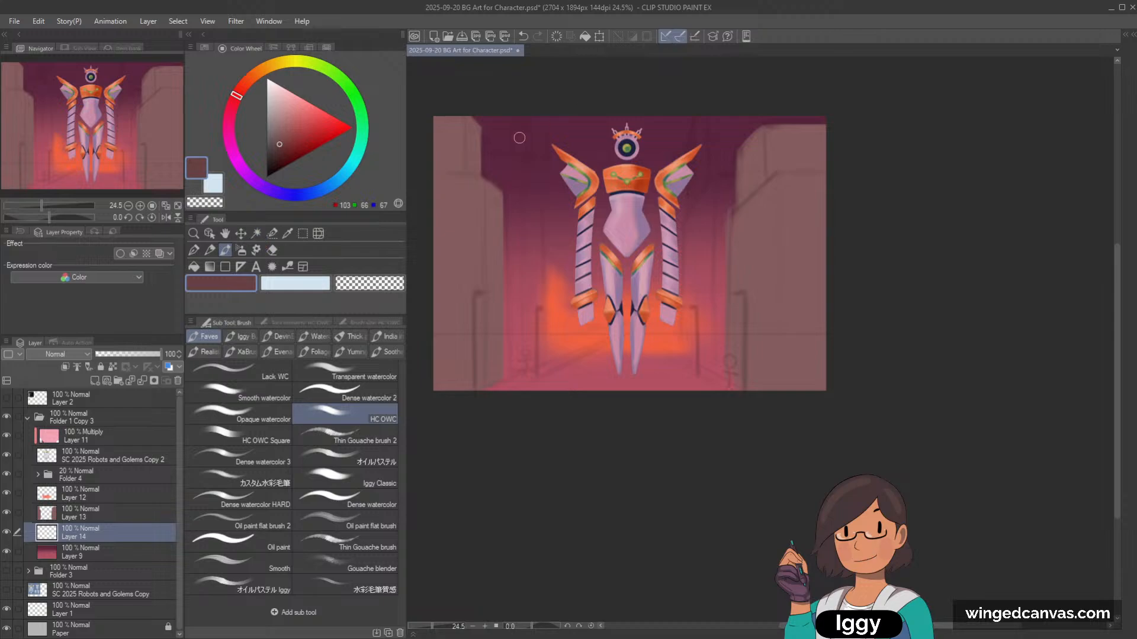
{"action": "key", "text": "ctrl+z"}
{"action": "left_click_drag", "start_coordinate": [525, 116], "coordinate": [528, 158]}
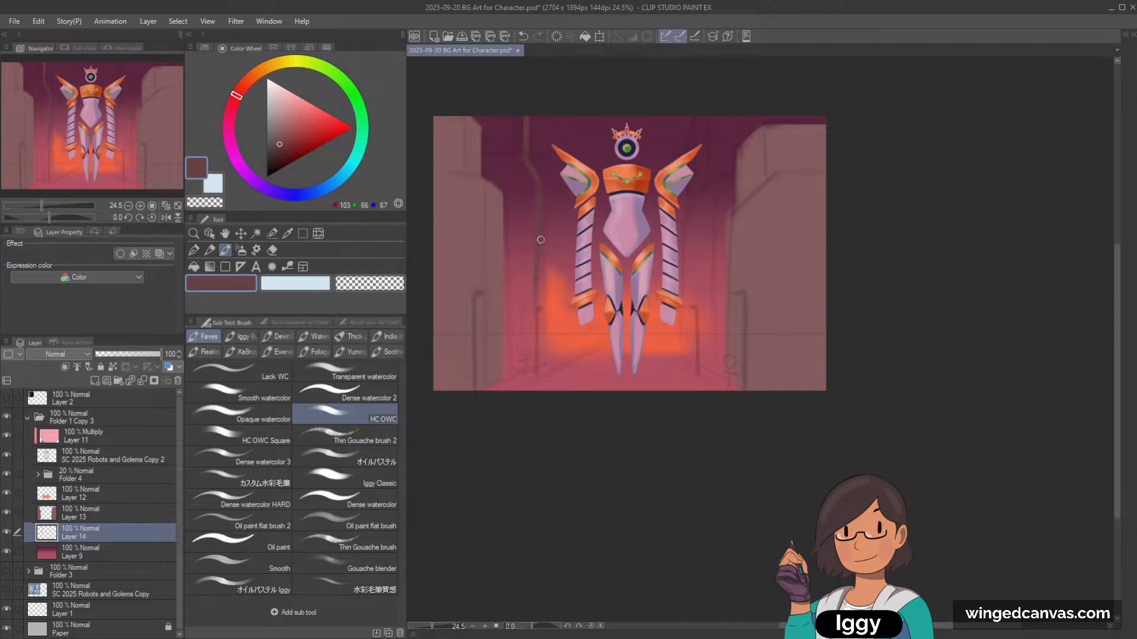
{"action": "left_click_drag", "start_coordinate": [490, 118], "coordinate": [506, 204]}
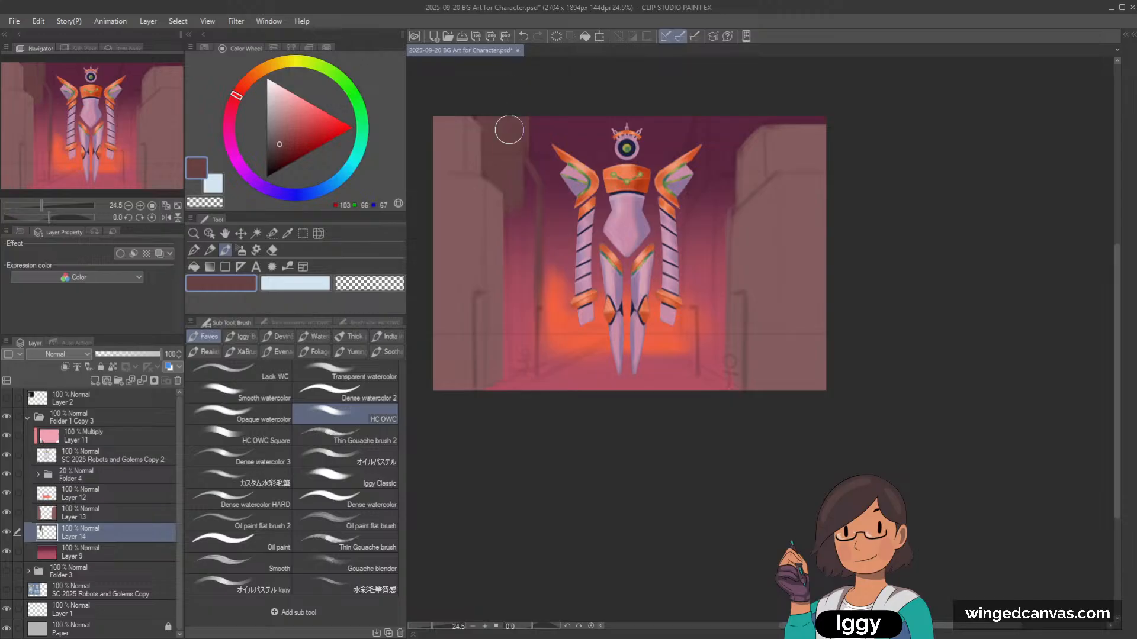
{"action": "mouse_move", "coordinate": [508, 160]}
{"action": "left_mouse_down"}
{"action": "mouse_move", "coordinate": [503, 275]}
{"action": "mouse_move", "coordinate": [515, 332]}
{"action": "mouse_move", "coordinate": [526, 199]}
{"action": "mouse_move", "coordinate": [509, 359]}
{"action": "left_mouse_up"}
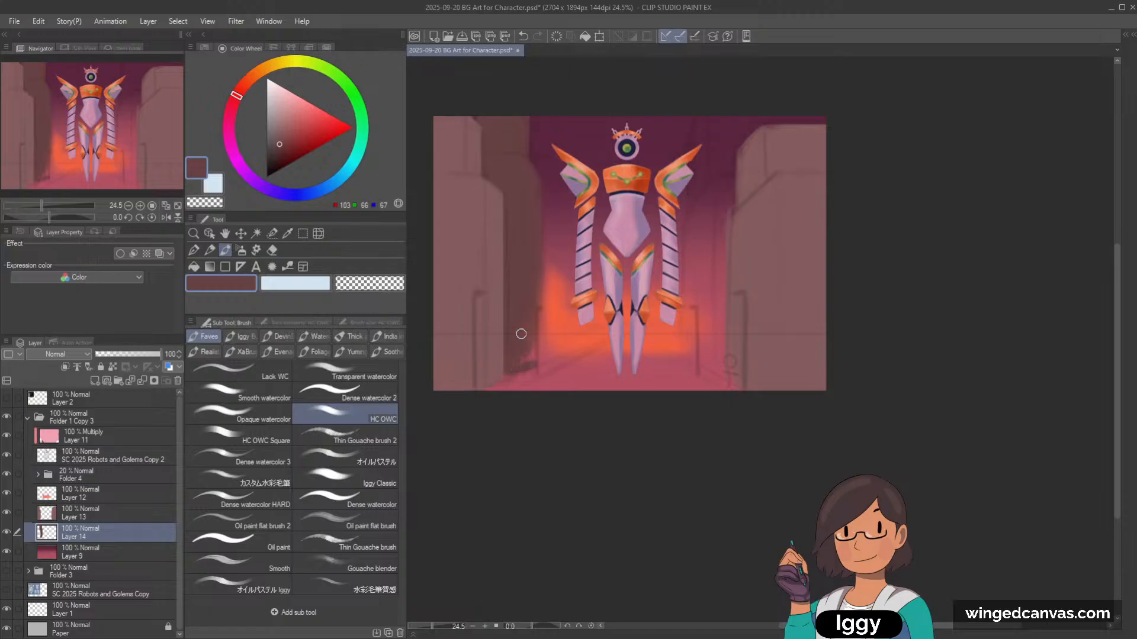
{"action": "left_click_drag", "start_coordinate": [537, 321], "coordinate": [537, 366]}
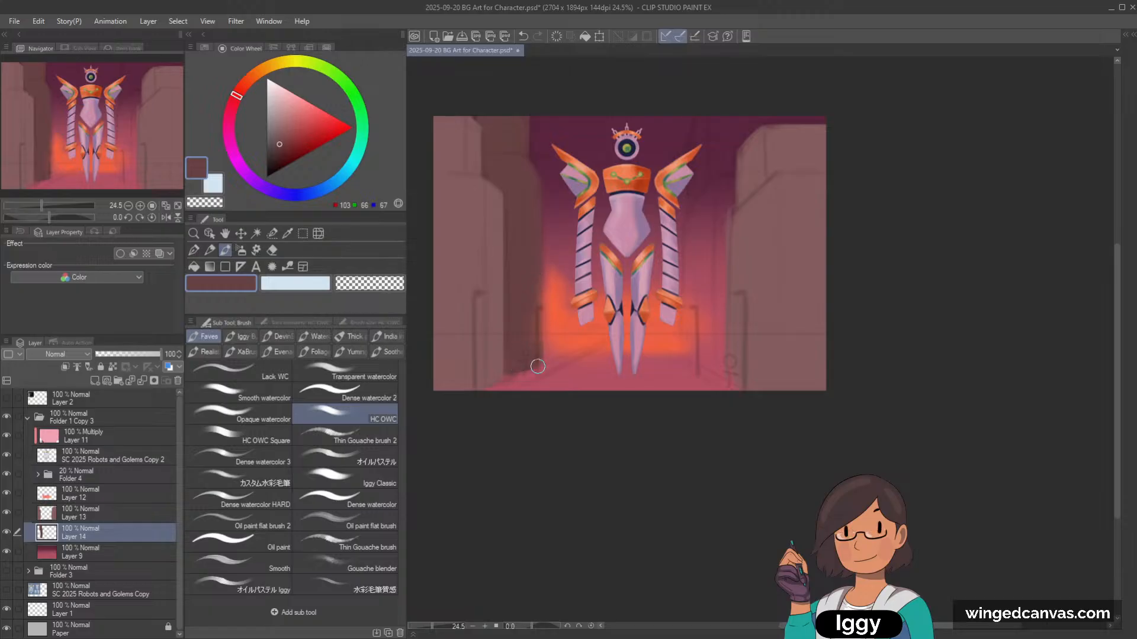
{"action": "key", "text": "ctrl+z"}
Step: Sketch the edge of a matching dark brown building behind the right foreground building, undoing and redrawing the first stroke
{"action": "left_click_drag", "start_coordinate": [700, 122], "coordinate": [701, 181]}
{"action": "key", "text": "ctrl+z"}
{"action": "left_click_drag", "start_coordinate": [699, 119], "coordinate": [693, 188]}
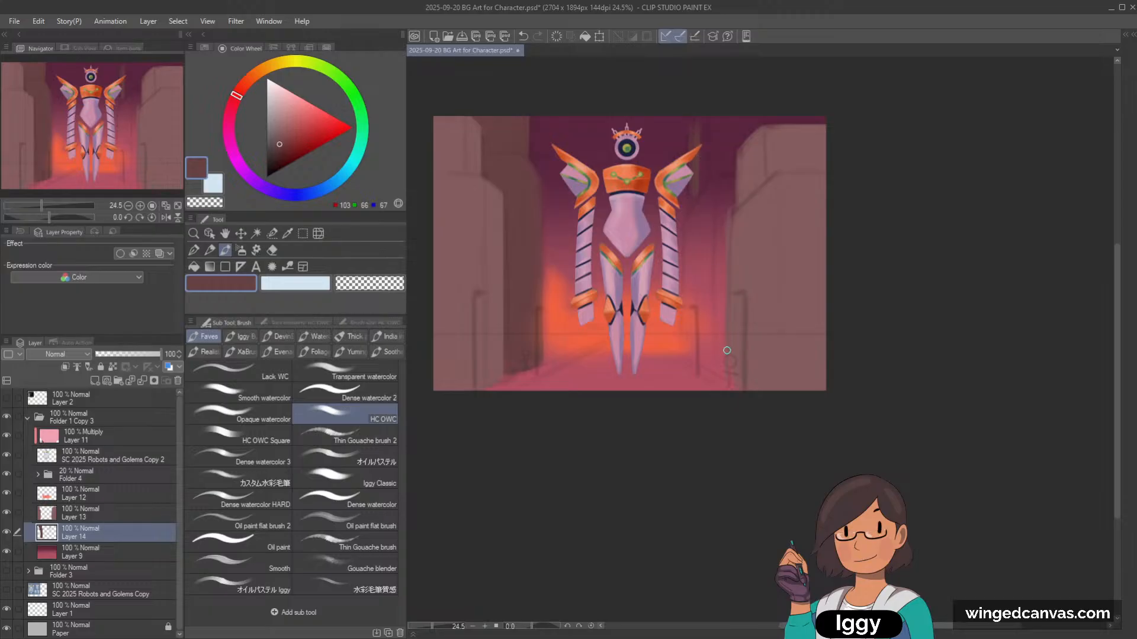
Step: Try shifting the robot slightly to the left on its own layer, and undo the move
{"action": "key", "text": "o"}
{"action": "left_click", "coordinate": [604, 266]}
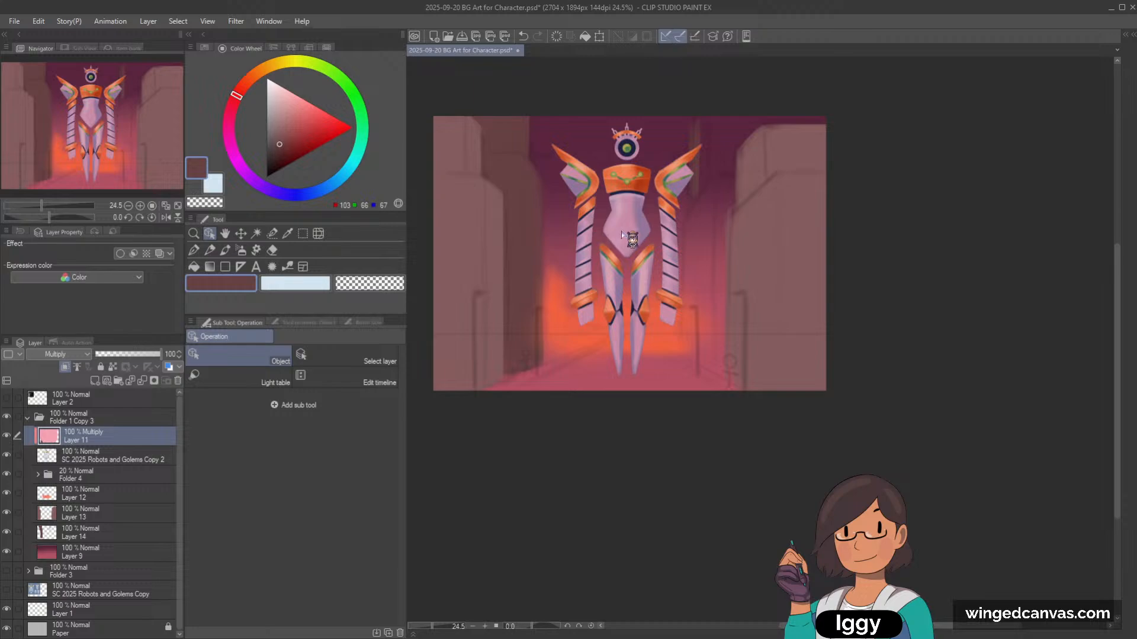
{"action": "key", "text": "ctrl+z"}
{"action": "left_click", "coordinate": [124, 457]}
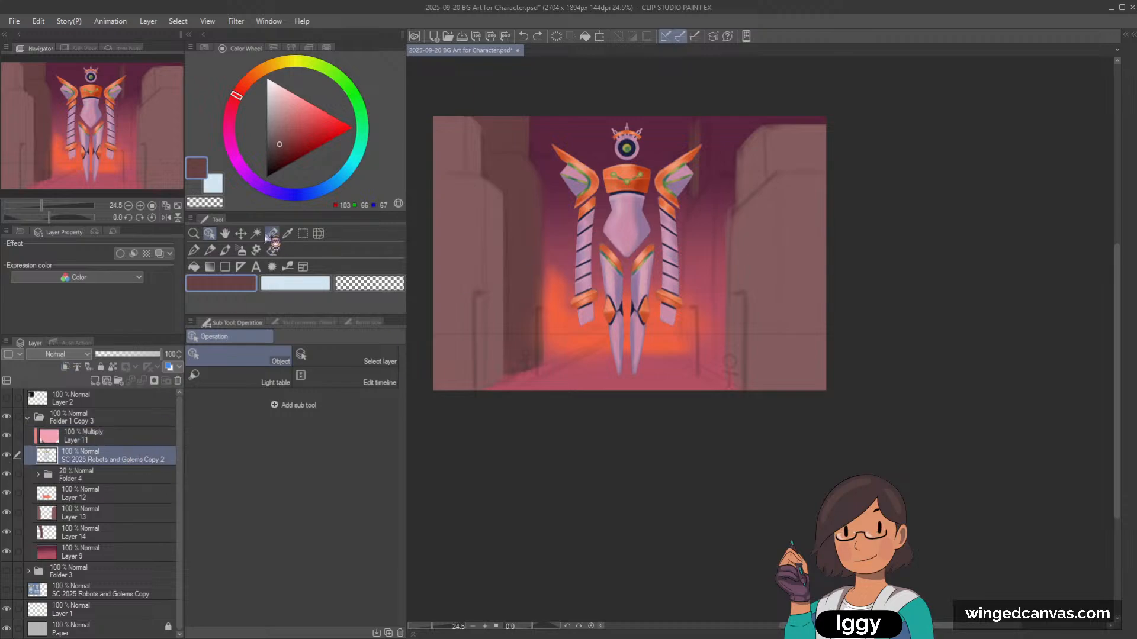
{"action": "left_click", "coordinate": [240, 233]}
{"action": "mouse_move", "coordinate": [631, 345]}
{"action": "left_mouse_down"}
{"action": "mouse_move", "coordinate": [610, 344]}
{"action": "mouse_move", "coordinate": [622, 342]}
{"action": "left_mouse_up"}
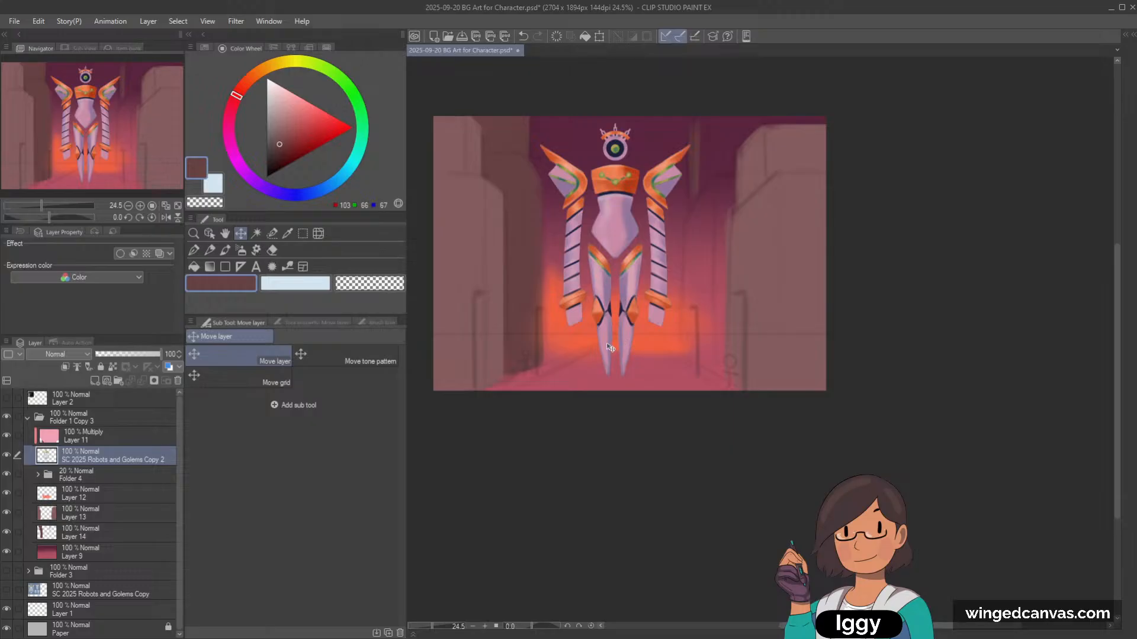
{"action": "key", "text": "ctrl+z"}
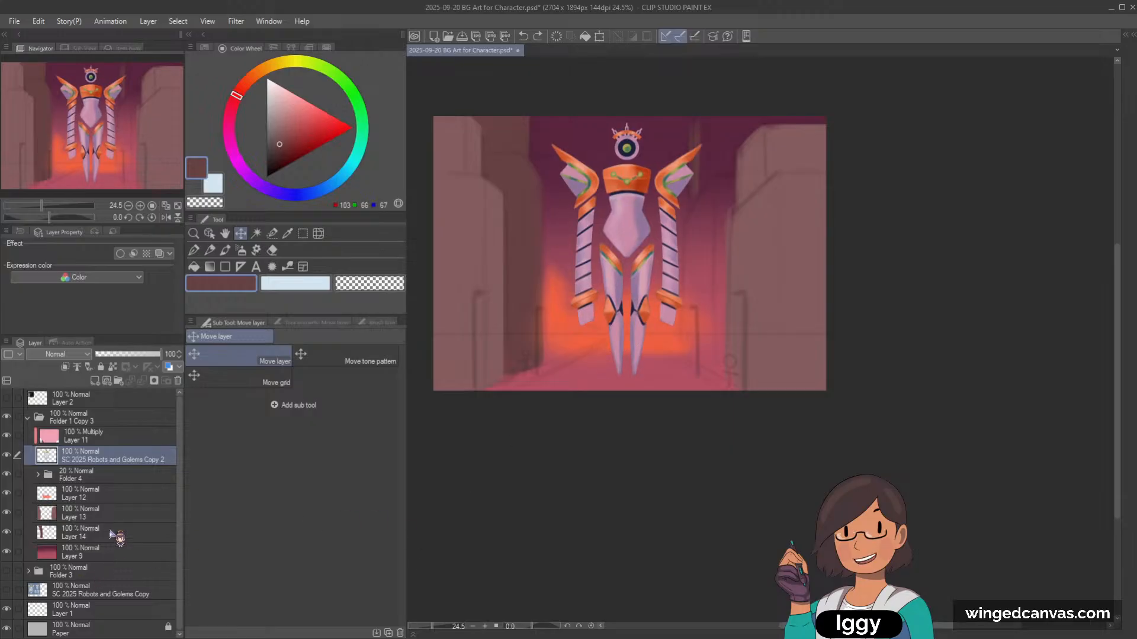
Step: Reselect the dark brown building layer and fill in the building behind the right foreground building with the HC OWC brush
{"action": "left_click", "coordinate": [209, 233]}
{"action": "left_click", "coordinate": [517, 183]}
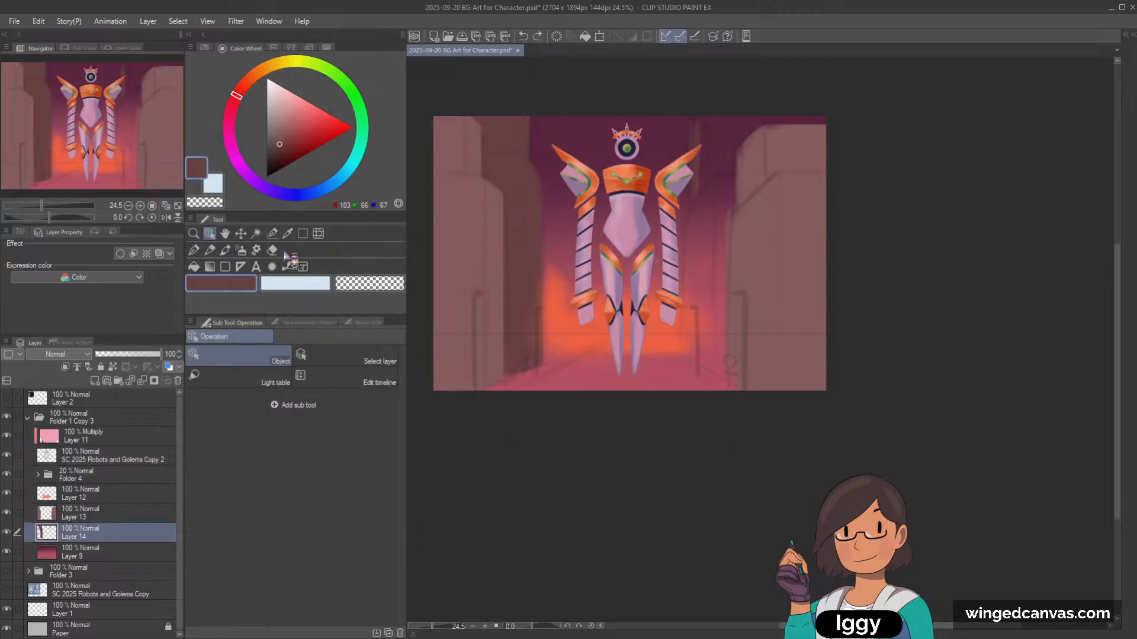
{"action": "left_click", "coordinate": [211, 250]}
{"action": "left_click", "coordinate": [225, 250]}
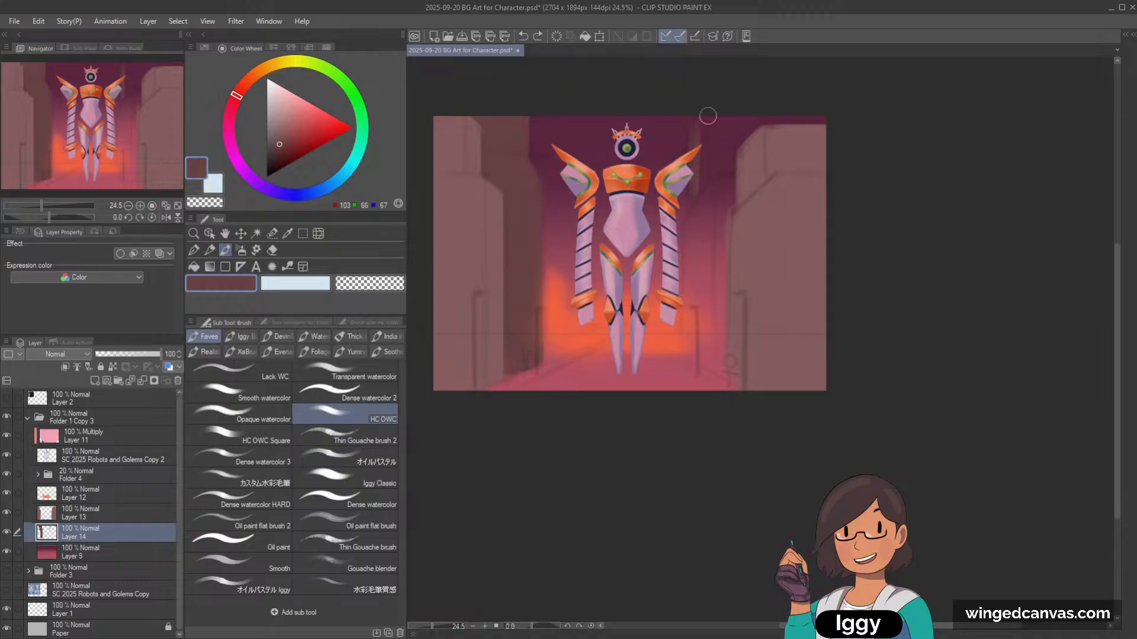
{"action": "left_click_drag", "start_coordinate": [708, 117], "coordinate": [689, 188]}
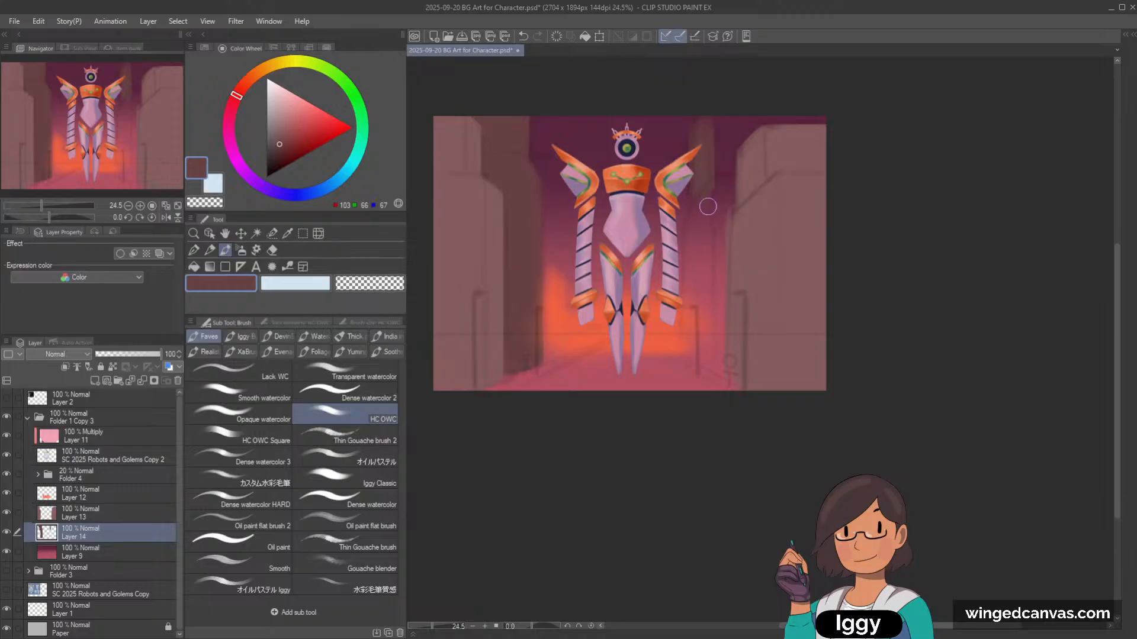
{"action": "mouse_move", "coordinate": [711, 198]}
{"action": "left_mouse_down"}
{"action": "mouse_move", "coordinate": [724, 120]}
{"action": "mouse_move", "coordinate": [741, 105]}
{"action": "mouse_move", "coordinate": [709, 161]}
{"action": "mouse_move", "coordinate": [703, 129]}
{"action": "mouse_move", "coordinate": [704, 148]}
{"action": "mouse_move", "coordinate": [718, 105]}
{"action": "mouse_move", "coordinate": [757, 101]}
{"action": "mouse_move", "coordinate": [777, 148]}
{"action": "mouse_move", "coordinate": [794, 147]}
{"action": "mouse_move", "coordinate": [802, 114]}
{"action": "mouse_move", "coordinate": [804, 143]}
{"action": "mouse_move", "coordinate": [822, 126]}
{"action": "left_mouse_up"}
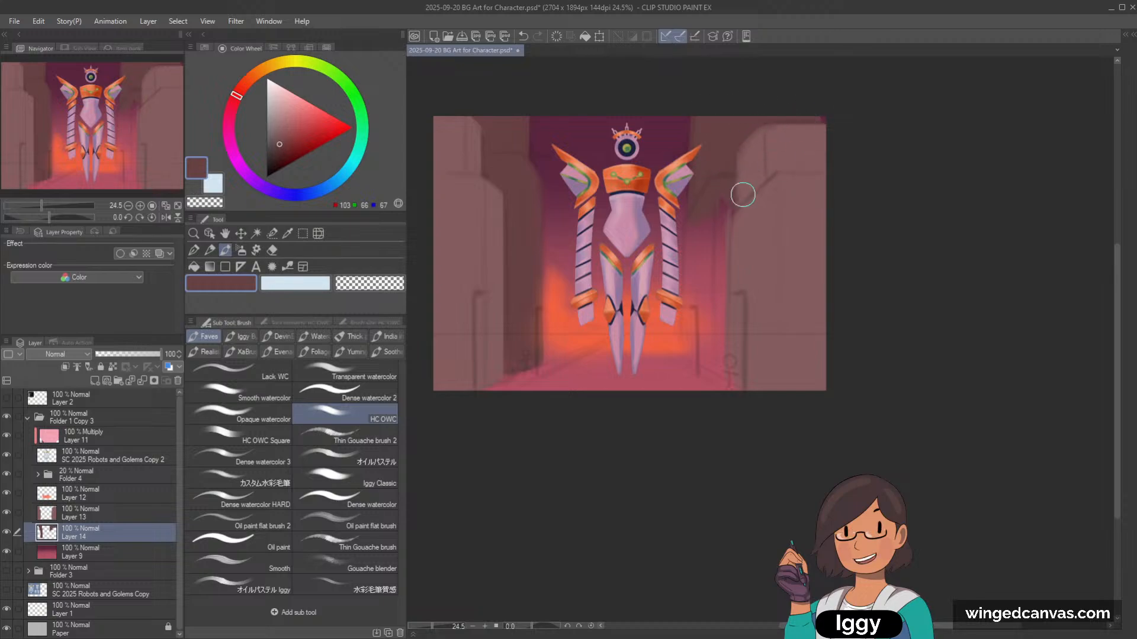
{"action": "mouse_move", "coordinate": [742, 195]}
{"action": "left_mouse_down"}
{"action": "mouse_move", "coordinate": [716, 166]}
{"action": "mouse_move", "coordinate": [726, 300]}
{"action": "mouse_move", "coordinate": [697, 285]}
{"action": "mouse_move", "coordinate": [696, 227]}
{"action": "left_mouse_up"}
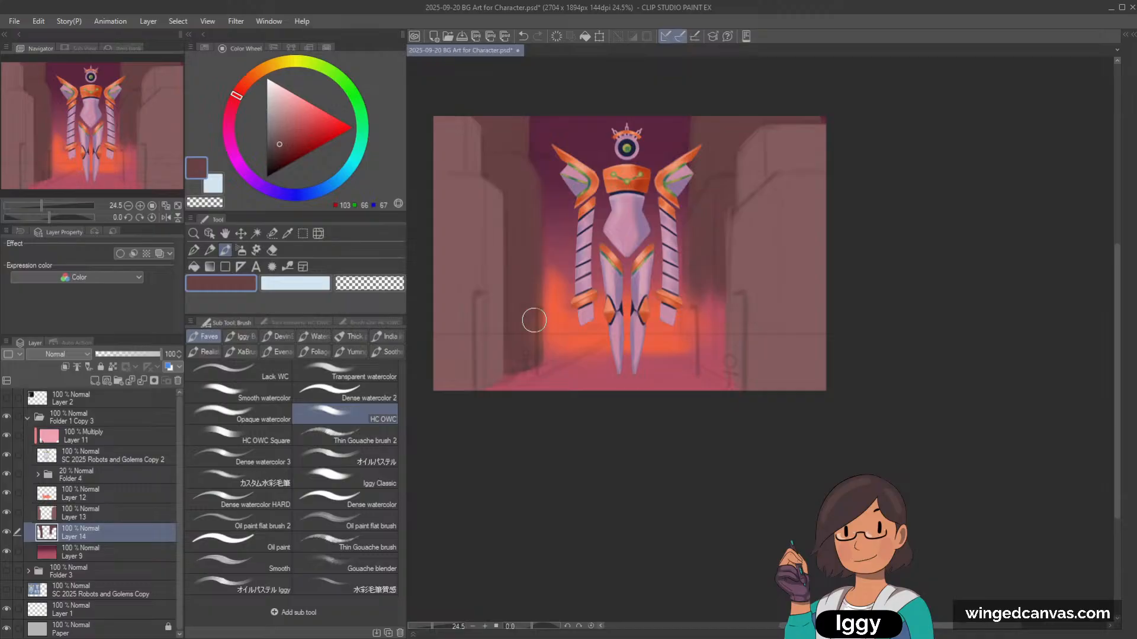
Step: Add an Overlay layer above the pink Multiply layer and cover the whole canvas with light red using the Mapping pen
{"action": "left_click", "coordinate": [89, 439]}
{"action": "left_click", "coordinate": [95, 381]}
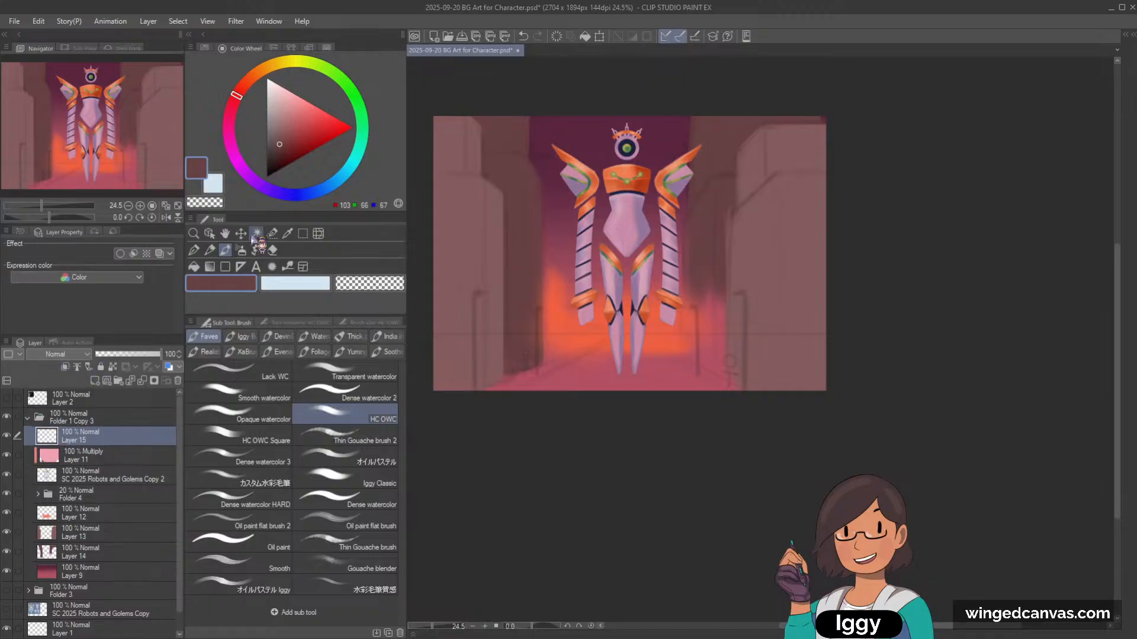
{"action": "left_click", "coordinate": [267, 80]}
{"action": "left_click", "coordinate": [55, 354]}
{"action": "left_click", "coordinate": [71, 217]}
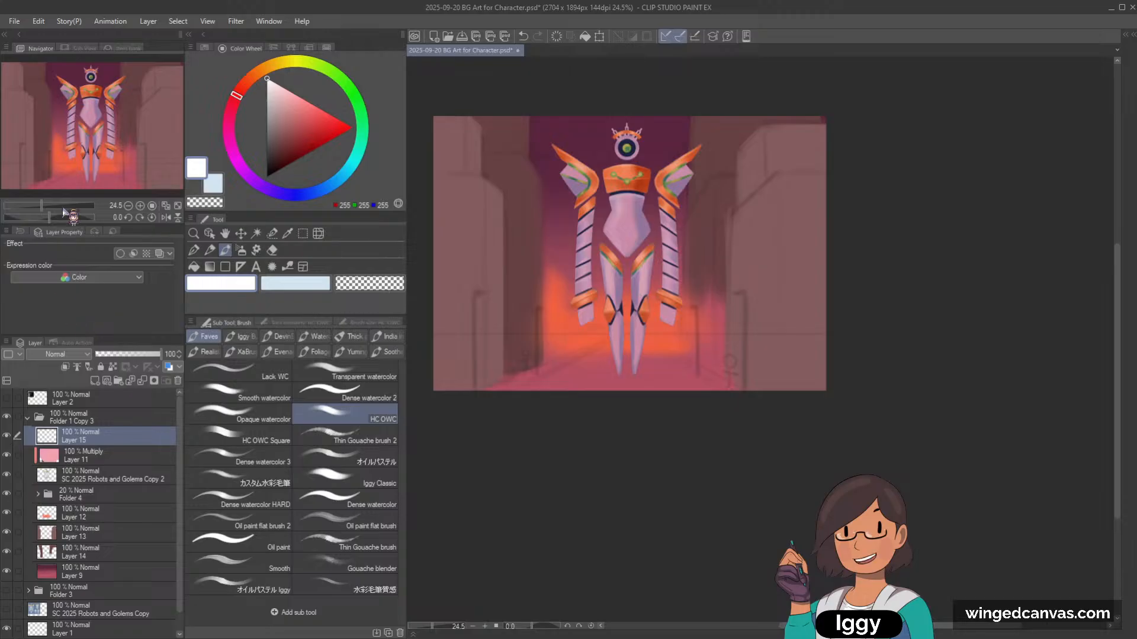
{"action": "left_click", "coordinate": [324, 111]}
{"action": "left_click", "coordinate": [193, 249]}
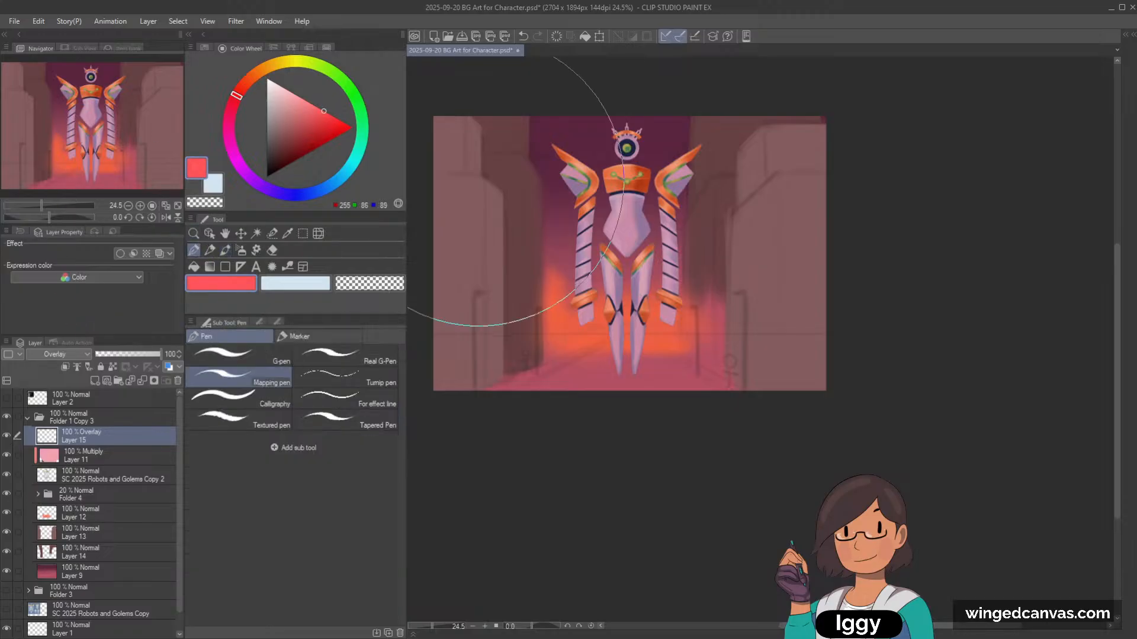
{"action": "mouse_move", "coordinate": [503, 236]}
{"action": "left_mouse_down"}
{"action": "mouse_move", "coordinate": [521, 207]}
{"action": "mouse_move", "coordinate": [867, 227]}
{"action": "mouse_move", "coordinate": [503, 178]}
{"action": "left_mouse_up"}
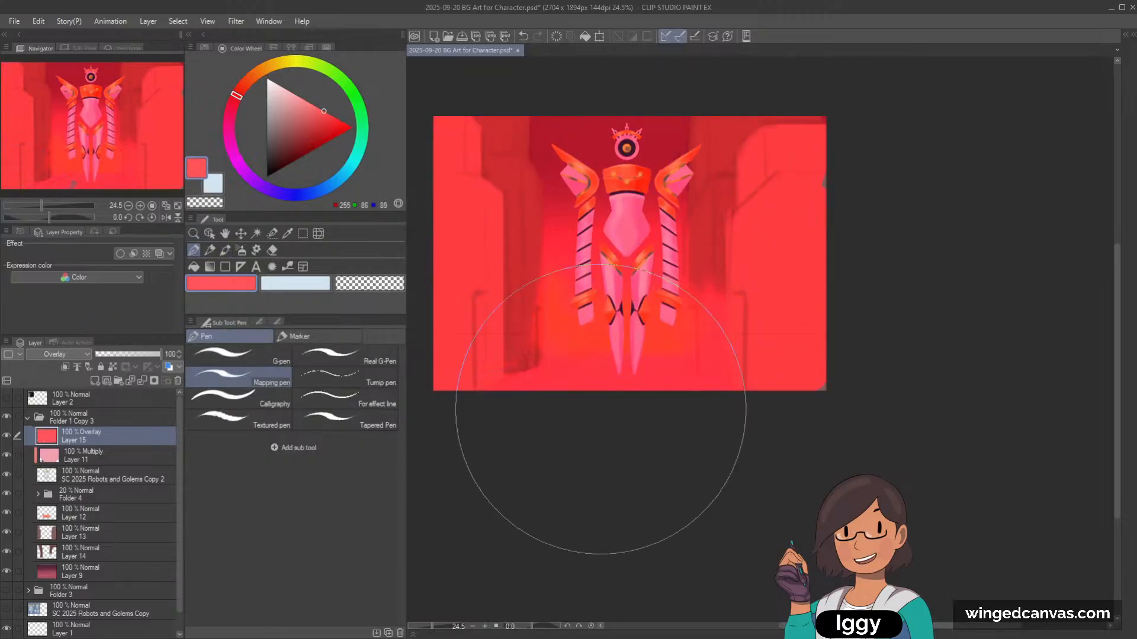
Step: Repaint the overlay layer in a darker red (RGB 168, 38, 41) and lower its opacity to 34%
{"action": "left_click", "coordinate": [311, 137]}
{"action": "left_click_drag", "start_coordinate": [486, 77], "coordinate": [462, 214]}
{"action": "mouse_move", "coordinate": [590, 97]}
{"action": "left_mouse_down"}
{"action": "mouse_move", "coordinate": [697, 38]}
{"action": "mouse_move", "coordinate": [812, 114]}
{"action": "left_mouse_up"}
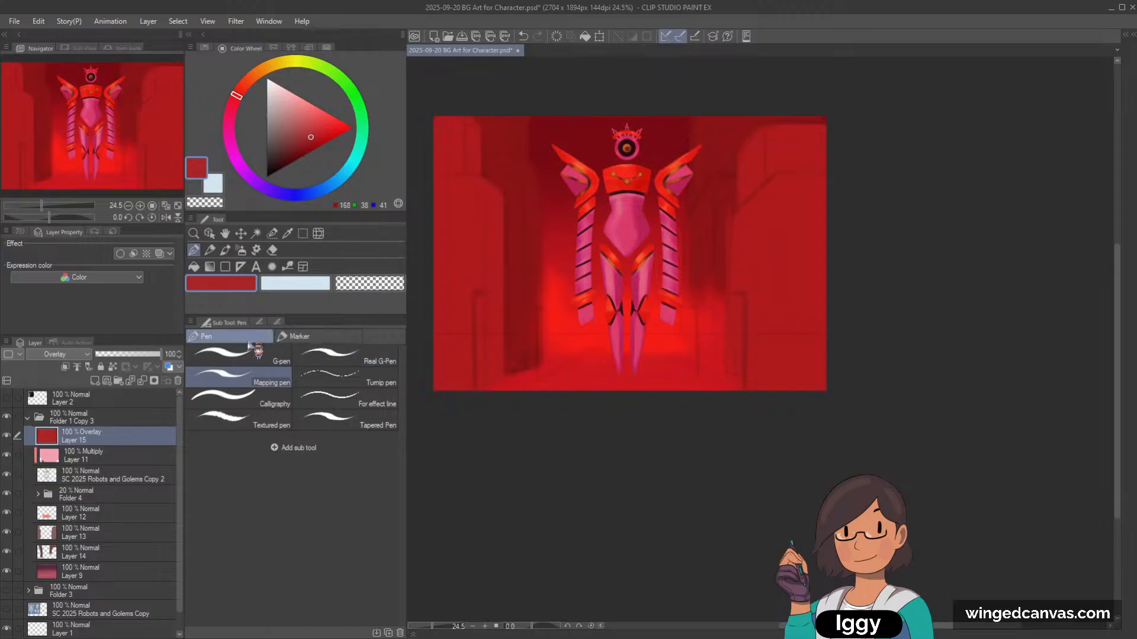
{"action": "left_click", "coordinate": [118, 354]}
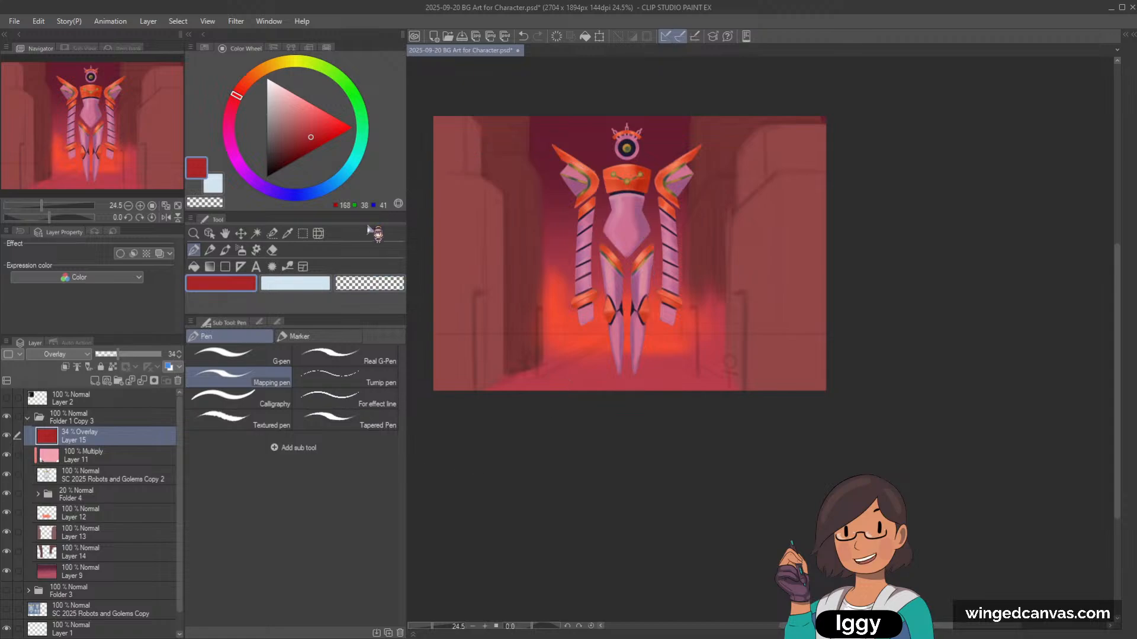
Step: Try clipping the red overlay to the robot and toggle its visibility to compare the effect
{"action": "left_click", "coordinate": [66, 366]}
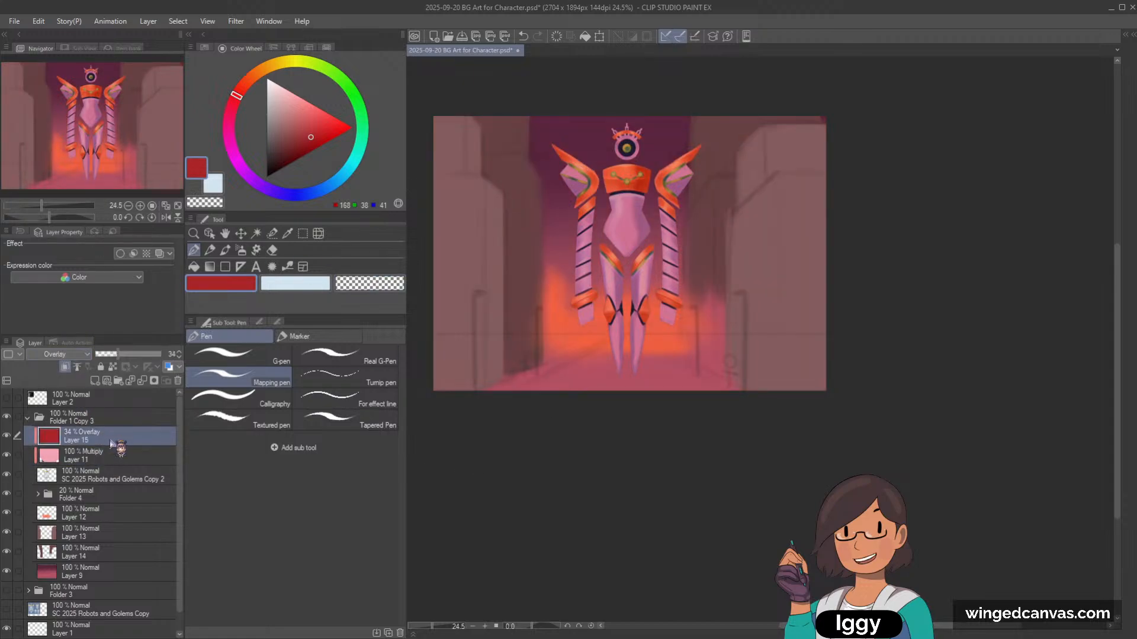
{"action": "left_click", "coordinate": [7, 437]}
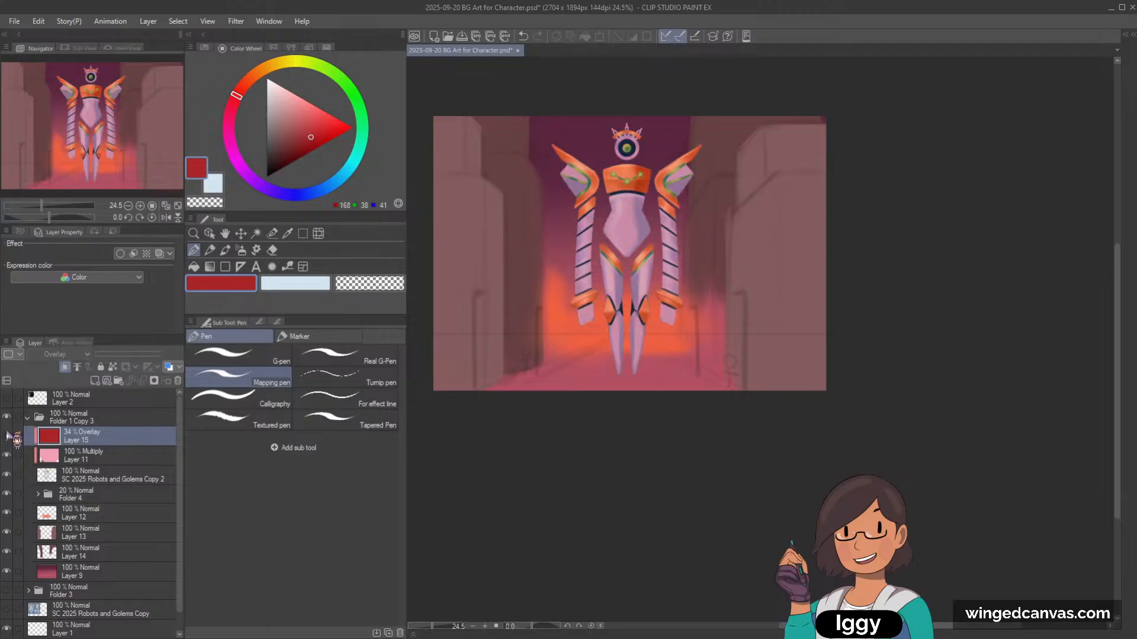
{"action": "left_click", "coordinate": [7, 437]}
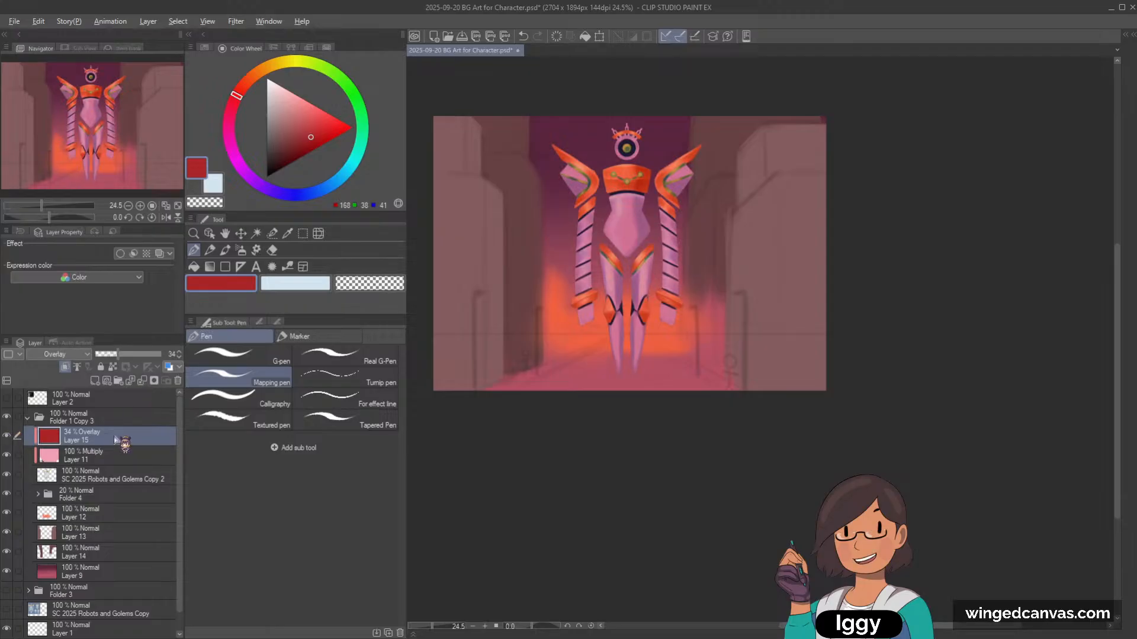
Step: Try clipped copies of the red overlay above the orange glow and foreground buildings, and undo them along with the clipping
{"action": "left_click_drag", "start_coordinate": [102, 505], "coordinate": [91, 552]}
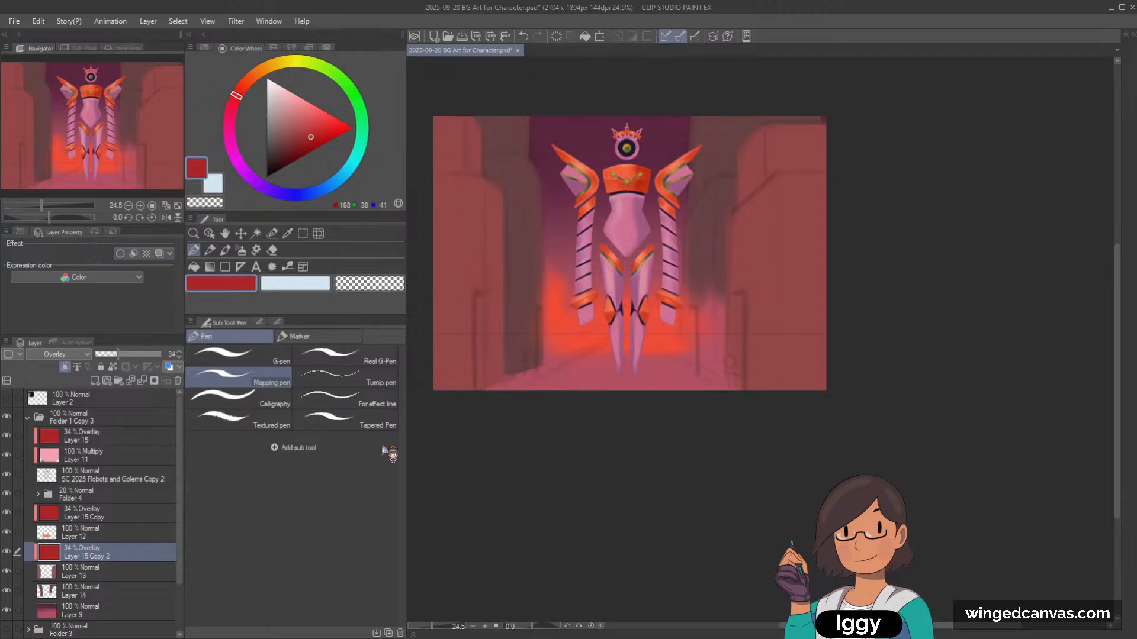
{"action": "key", "text": "ctrl+z"}
{"action": "key", "text": "ctrl+z"}
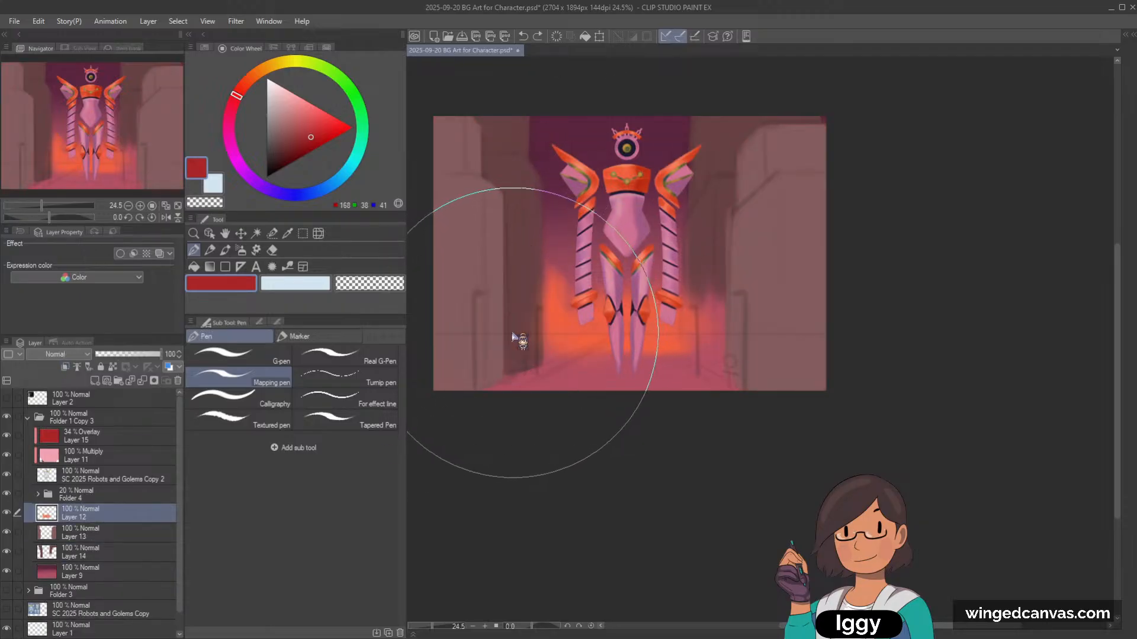
{"action": "key", "text": "ctrl+y"}
{"action": "key", "text": "ctrl+z"}
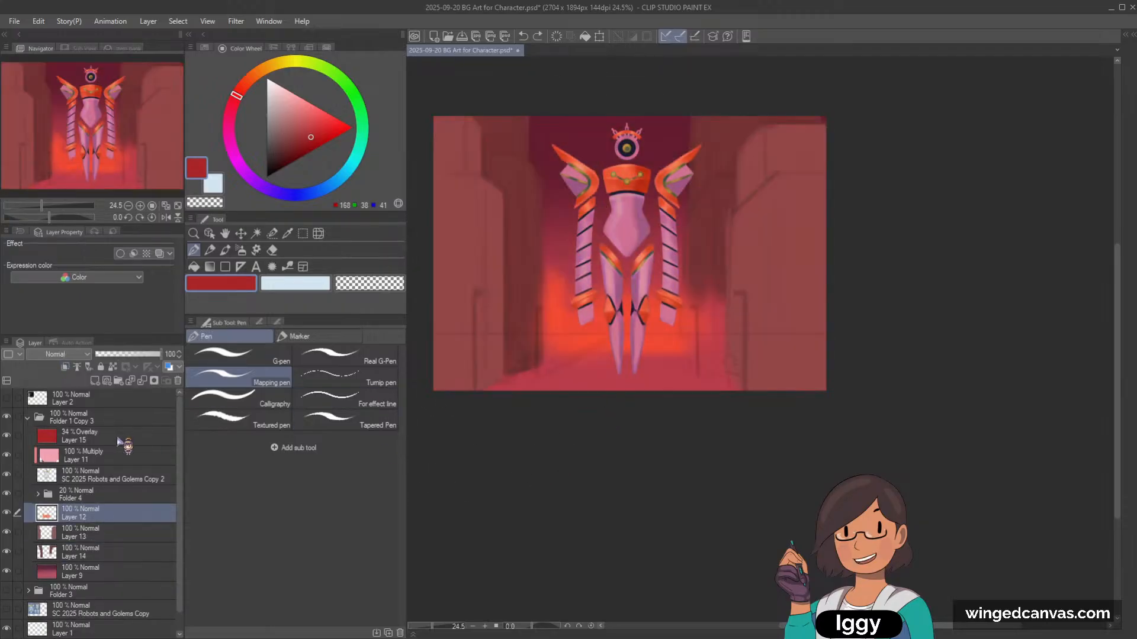
Step: Place clipped copies of the red overlay above the foreground and rear building layers, and delete the original overlay
{"action": "left_click", "coordinate": [121, 438]}
{"action": "left_click_drag", "start_coordinate": [116, 511], "coordinate": [116, 517]}
{"action": "left_click", "coordinate": [98, 443]}
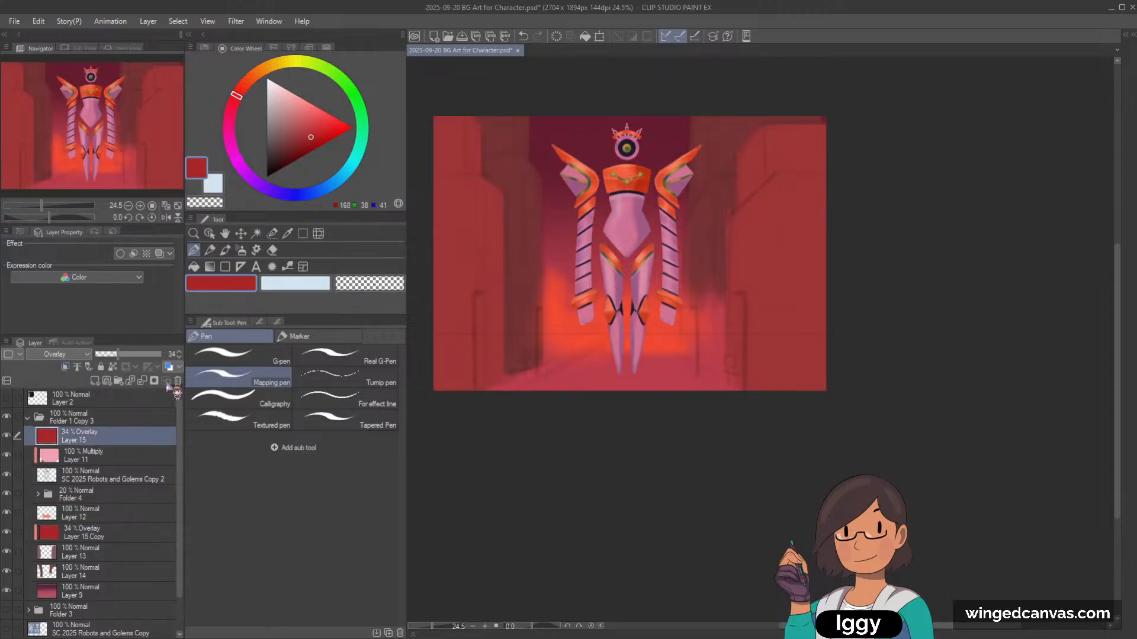
{"action": "left_click", "coordinate": [178, 380]}
{"action": "left_click", "coordinate": [121, 514]}
{"action": "left_click_drag", "start_coordinate": [118, 521], "coordinate": [119, 543]}
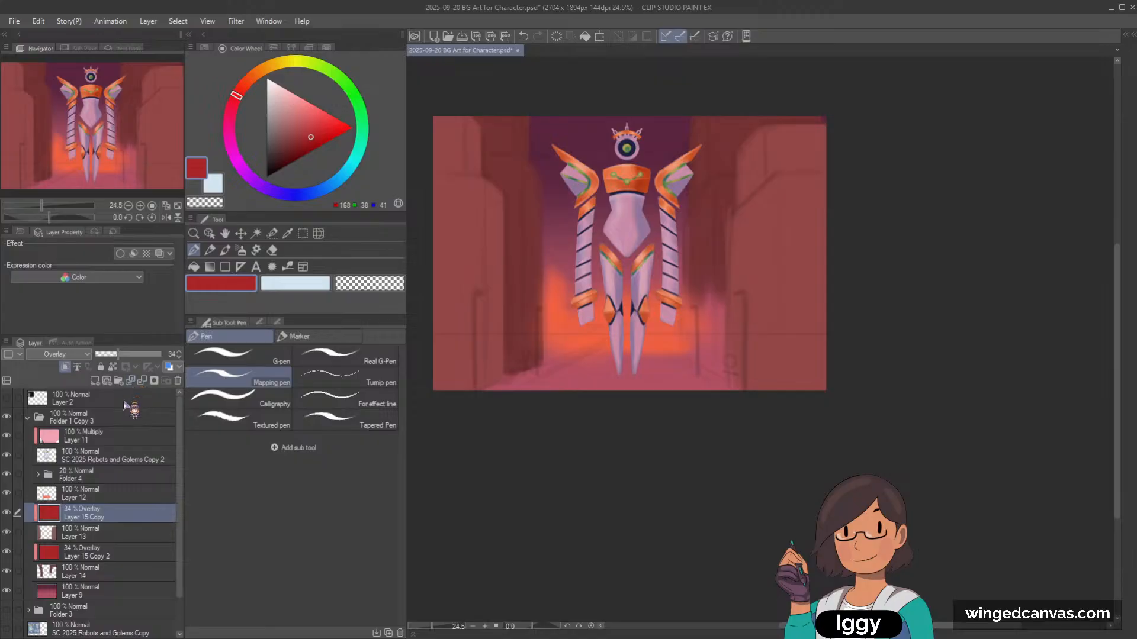
Step: Lower the opacity of both clipped red overlays on the buildings to 15%
{"action": "left_click_drag", "start_coordinate": [109, 355], "coordinate": [106, 355]}
{"action": "left_click", "coordinate": [113, 554]}
{"action": "left_click_drag", "start_coordinate": [118, 354], "coordinate": [111, 354]}
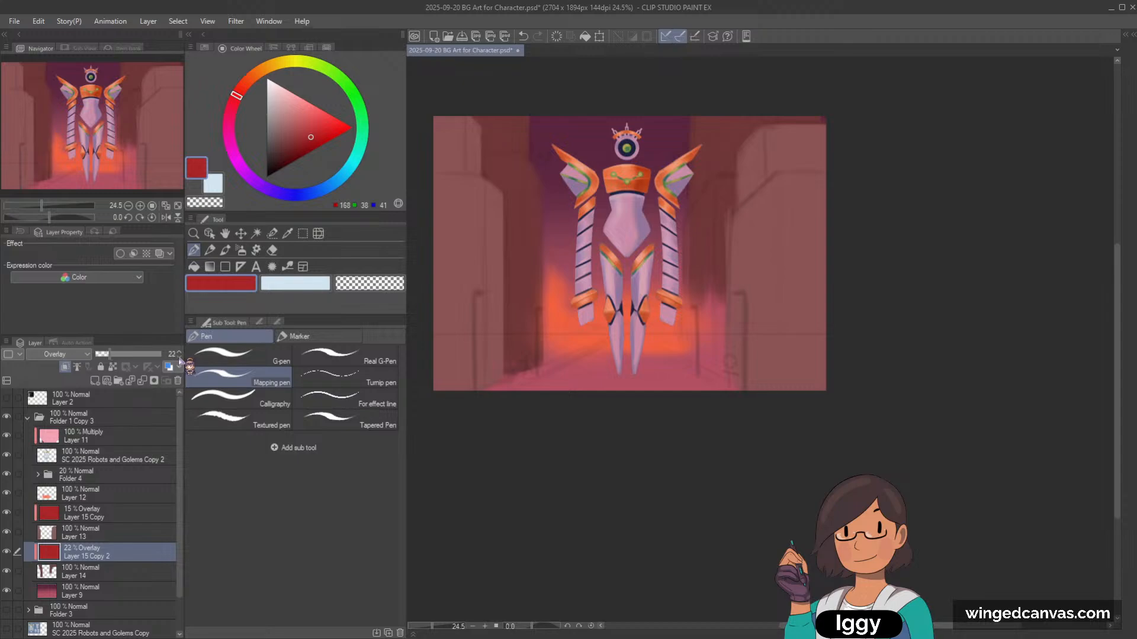
{"action": "left_click", "coordinate": [180, 357]}
{"action": "left_click", "coordinate": [180, 357]}
Step: Merge each red overlay down into the building layer beneath it
{"action": "left_click", "coordinate": [113, 515]}
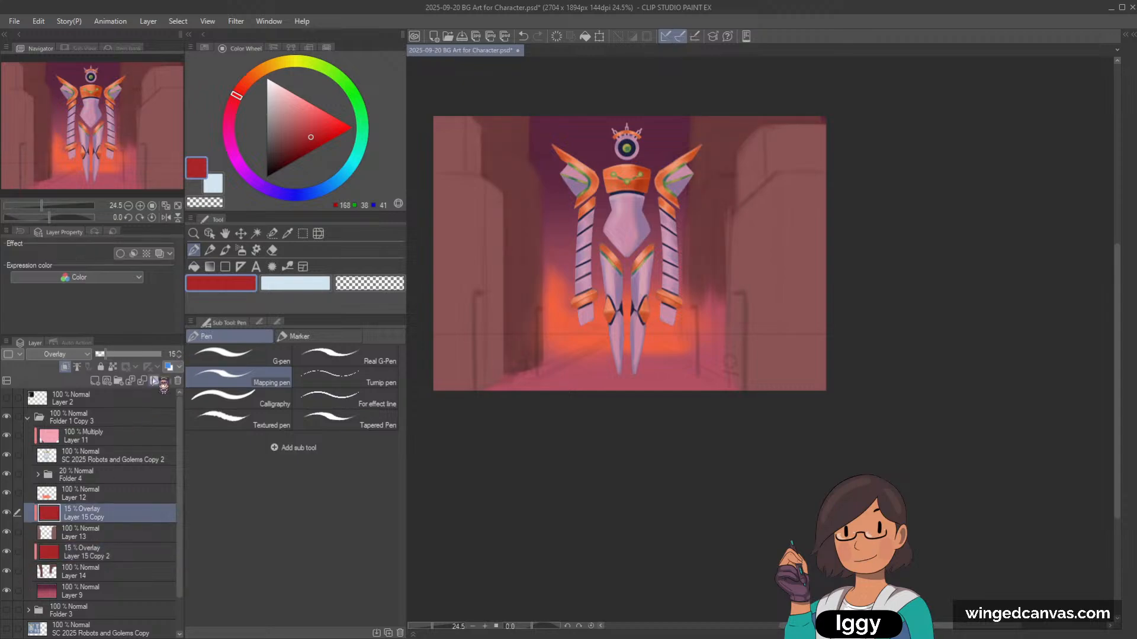
{"action": "left_click", "coordinate": [143, 381]}
{"action": "left_click", "coordinate": [112, 532]}
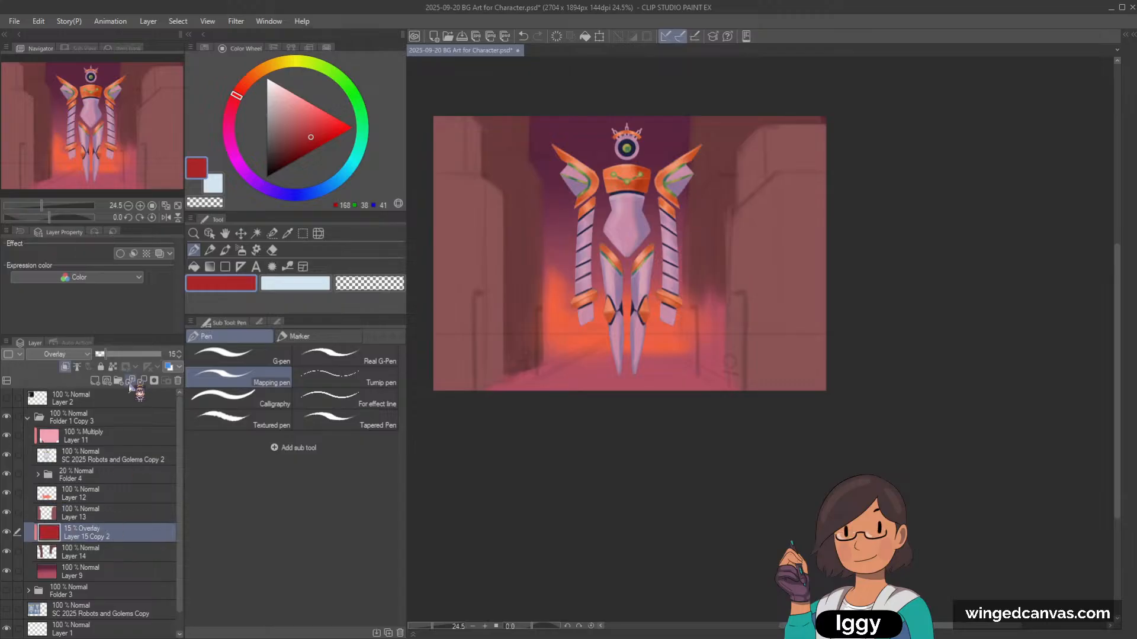
{"action": "left_click", "coordinate": [143, 382]}
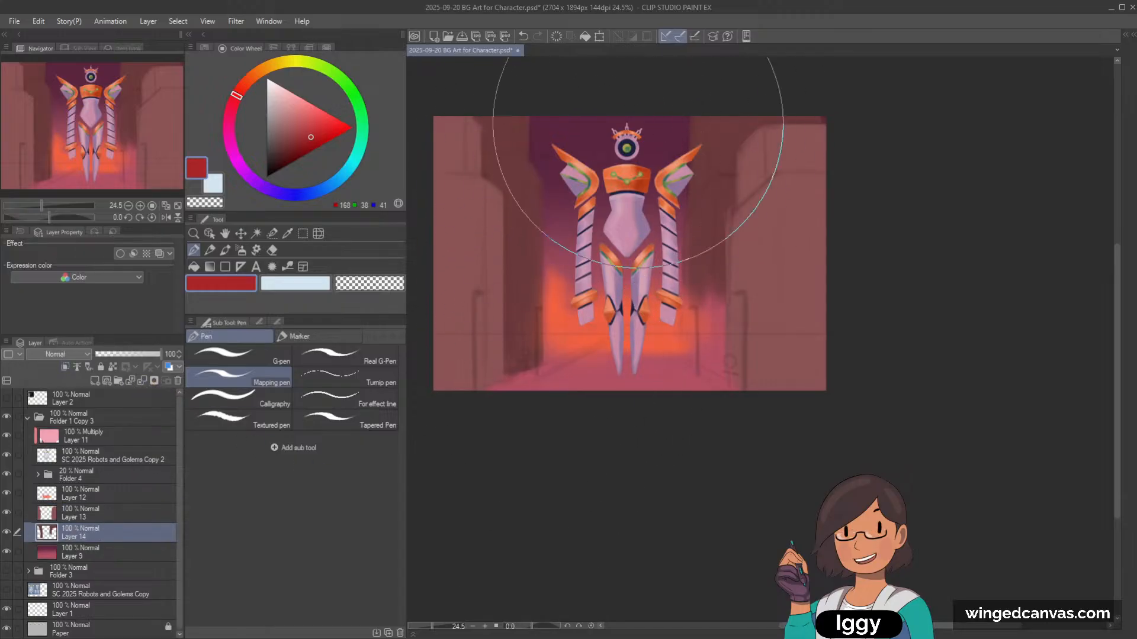
Step: Inspect the painted building shapes with the background gradient temporarily hidden, and restore the gradient
{"action": "left_click", "coordinate": [7, 552]}
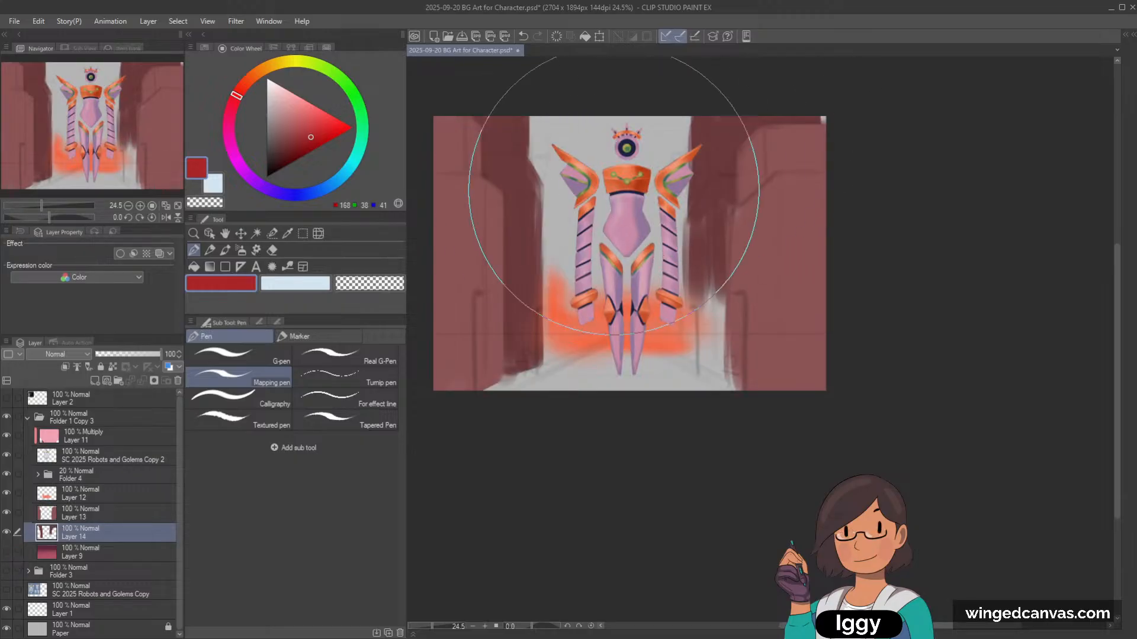
{"action": "scroll", "coordinate": [666, 142], "scroll_direction": "up", "scroll_amount": 1}
{"action": "scroll", "coordinate": [660, 116], "scroll_direction": "up", "scroll_amount": 1}
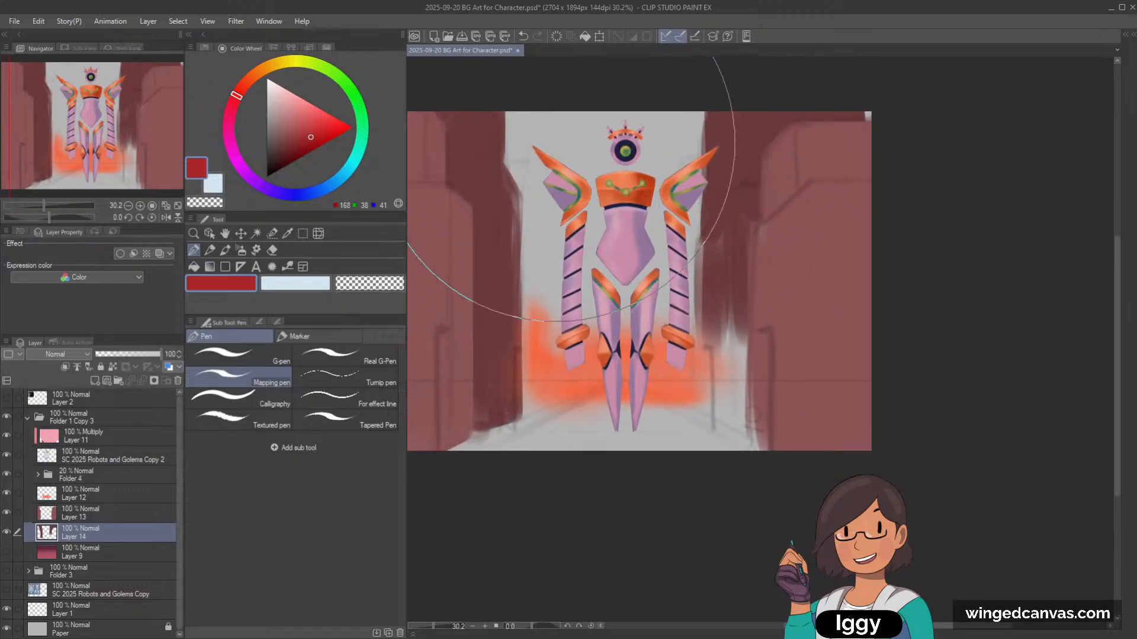
{"action": "scroll", "coordinate": [569, 177], "scroll_direction": "down", "scroll_amount": 2}
{"action": "key", "text": "bracketleft"}
{"action": "key", "text": "bracketleft"}
{"action": "key", "text": "bracketleft"}
{"action": "key", "text": "bracketleft"}
{"action": "key", "text": "bracketleft"}
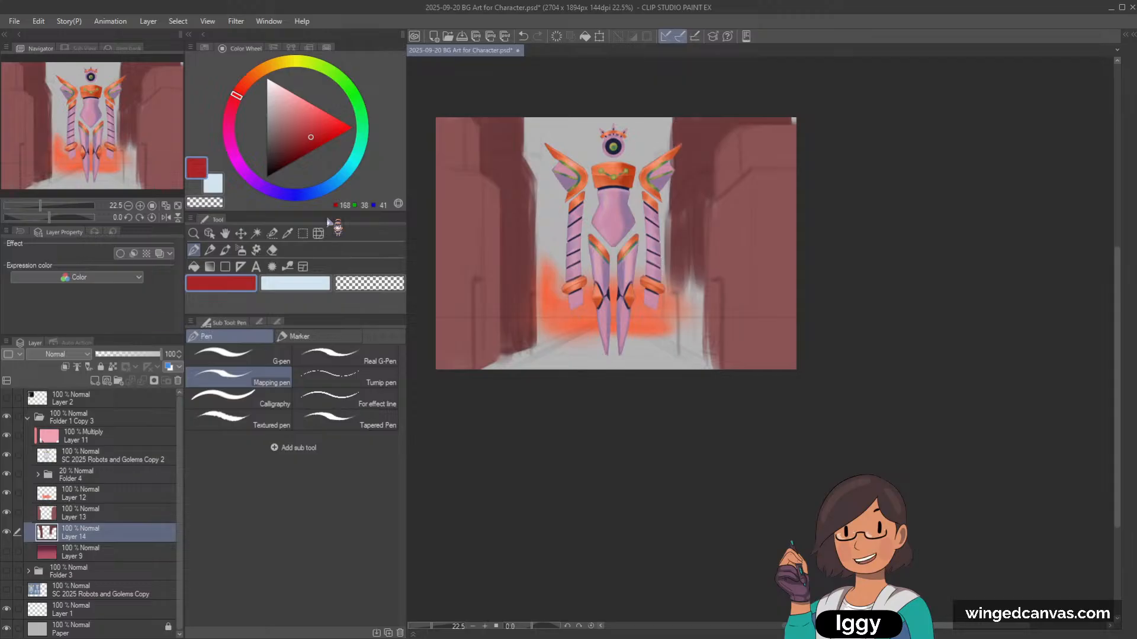
{"action": "left_click", "coordinate": [9, 551]}
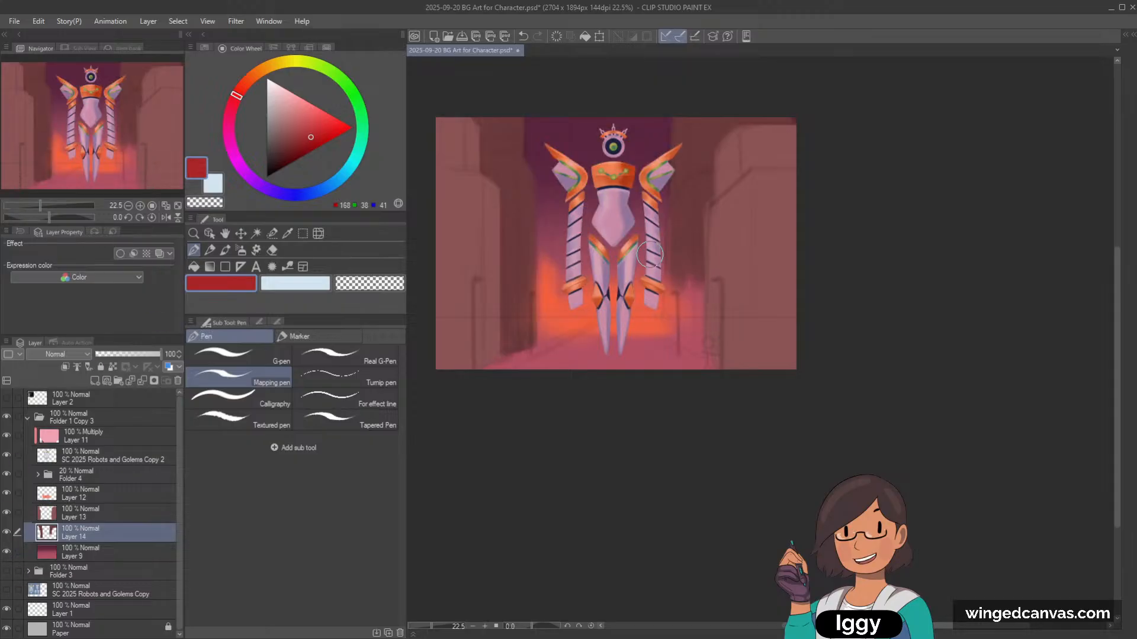
Step: Add a new layer above the background gradient and paint the ground between the buildings muted brown with the HC OWC brush
{"action": "left_click", "coordinate": [209, 233]}
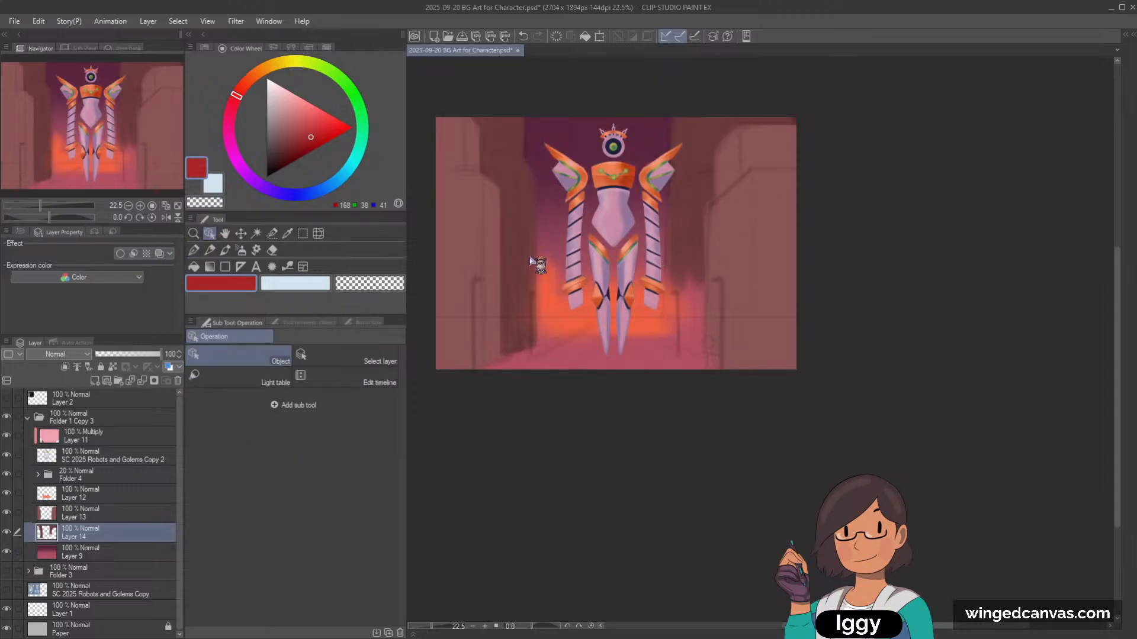
{"action": "left_click", "coordinate": [98, 557]}
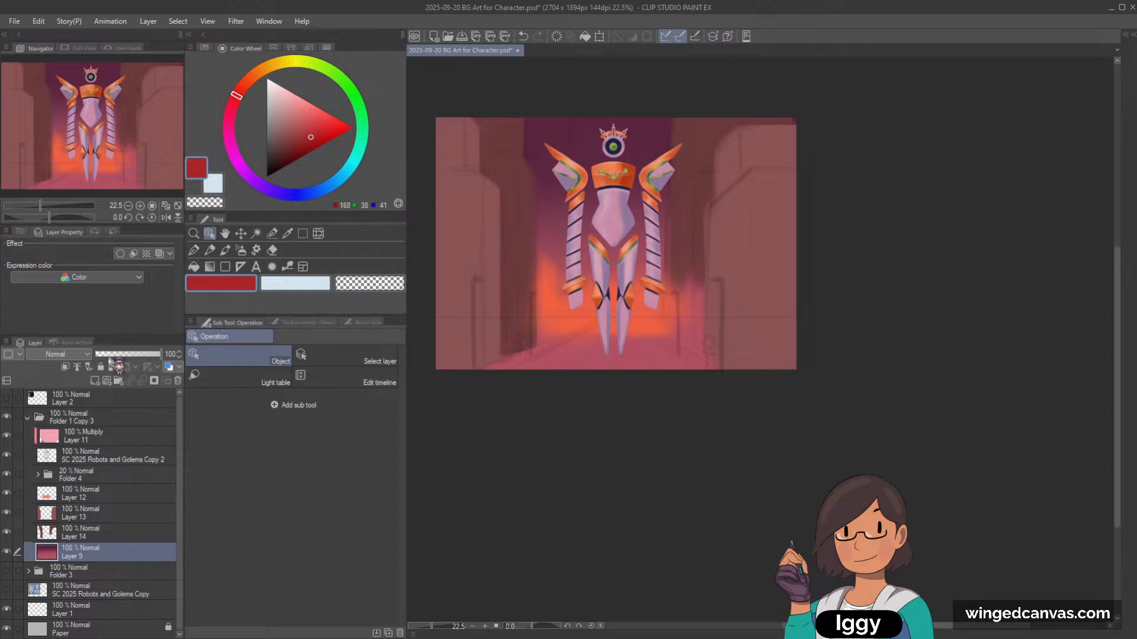
{"action": "left_click", "coordinate": [95, 380]}
{"action": "left_click", "coordinate": [115, 164]}
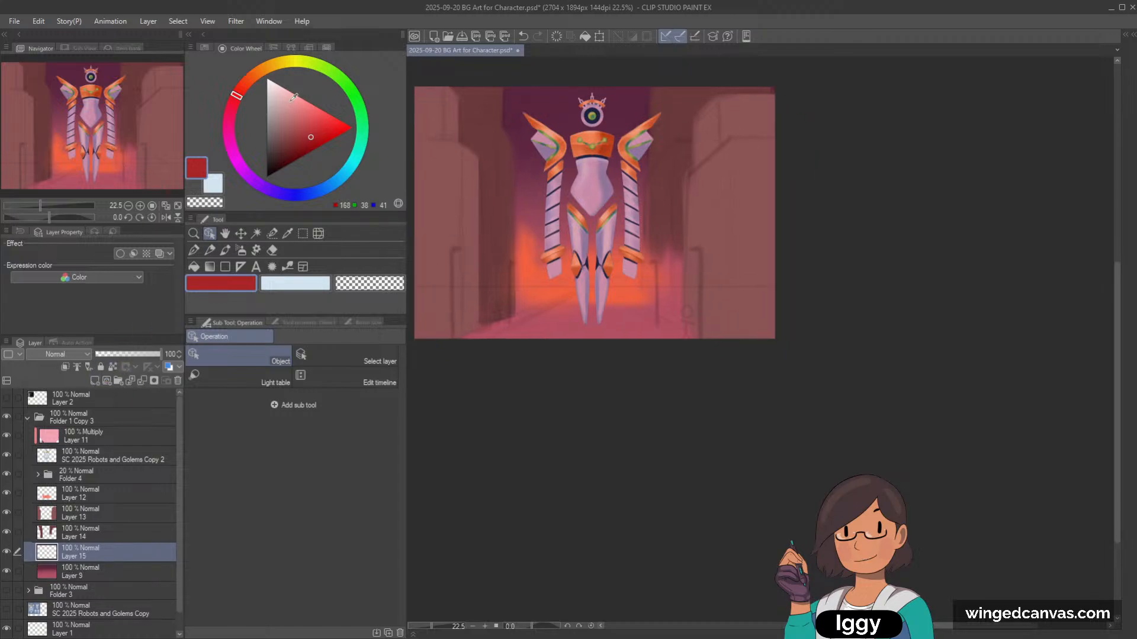
{"action": "left_click", "coordinate": [316, 191]}
{"action": "left_click", "coordinate": [283, 113]}
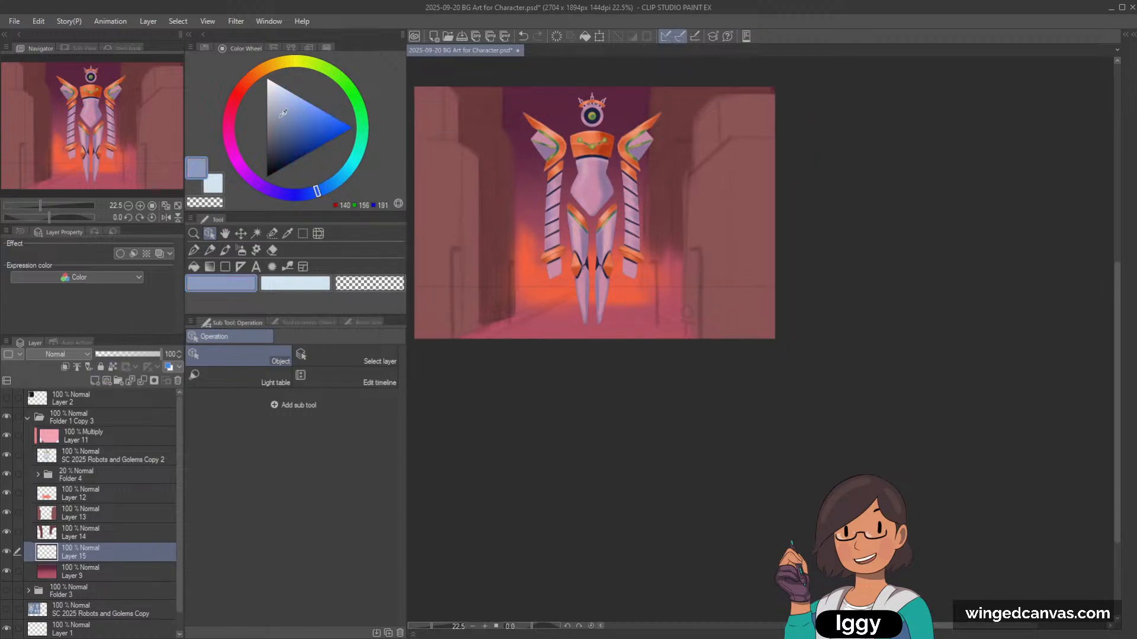
{"action": "left_click", "coordinate": [245, 83]}
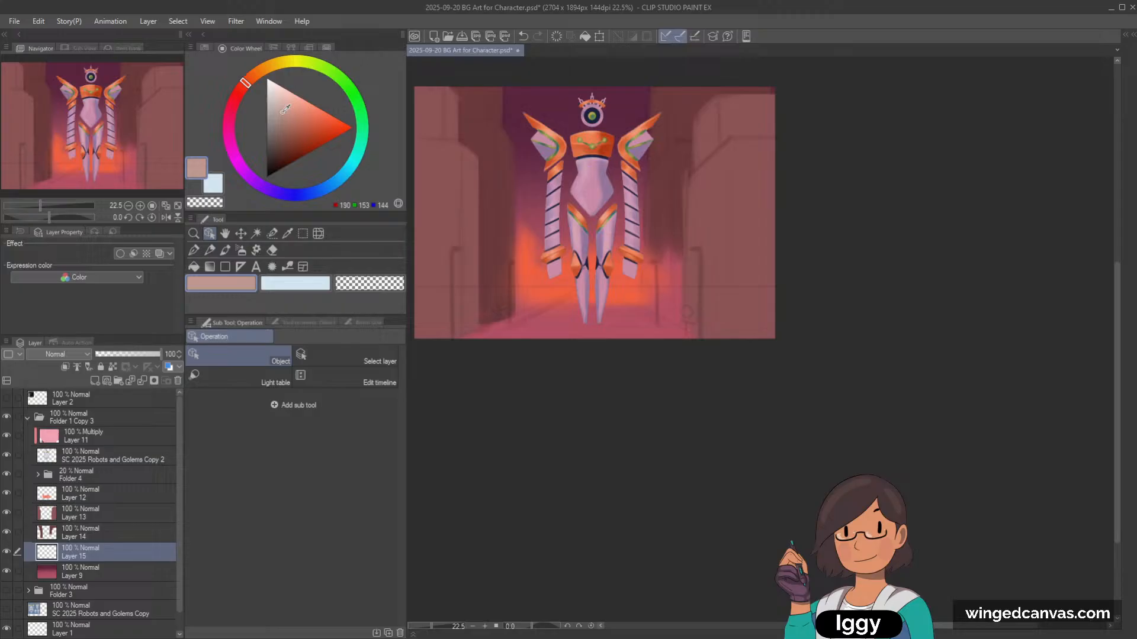
{"action": "left_click", "coordinate": [225, 250]}
{"action": "key", "text": "ctrl+z"}
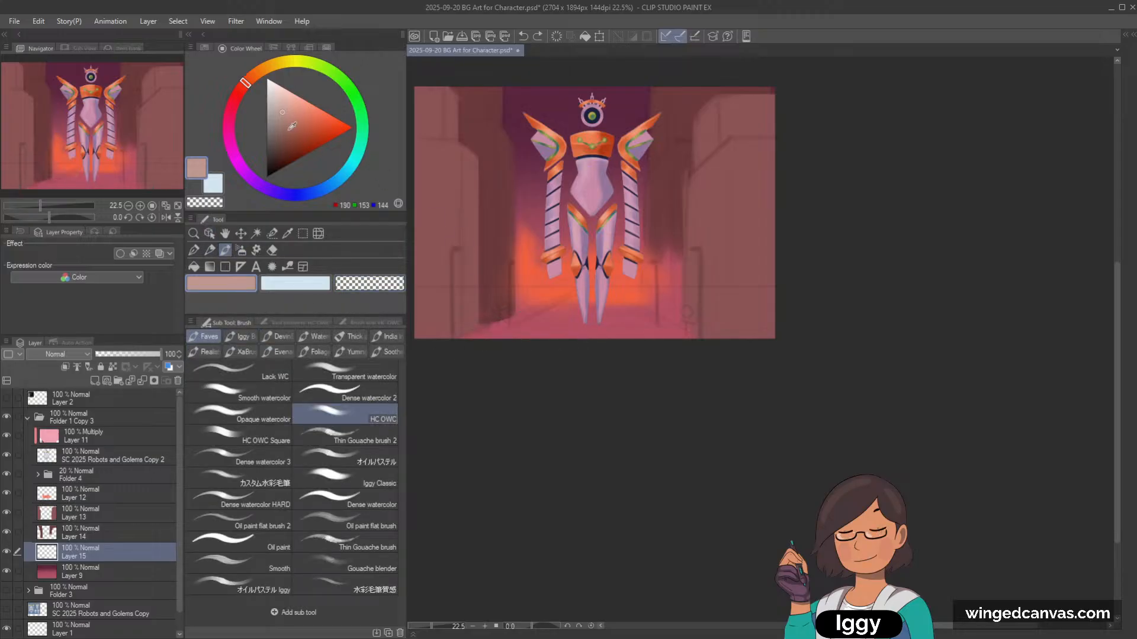
{"action": "left_click", "coordinate": [284, 126]}
{"action": "mouse_move", "coordinate": [491, 339]}
{"action": "left_mouse_down"}
{"action": "mouse_move", "coordinate": [520, 310]}
{"action": "mouse_move", "coordinate": [523, 324]}
{"action": "mouse_move", "coordinate": [586, 299]}
{"action": "mouse_move", "coordinate": [510, 336]}
{"action": "mouse_move", "coordinate": [575, 316]}
{"action": "mouse_move", "coordinate": [540, 342]}
{"action": "mouse_move", "coordinate": [570, 305]}
{"action": "mouse_move", "coordinate": [558, 349]}
{"action": "left_mouse_up"}
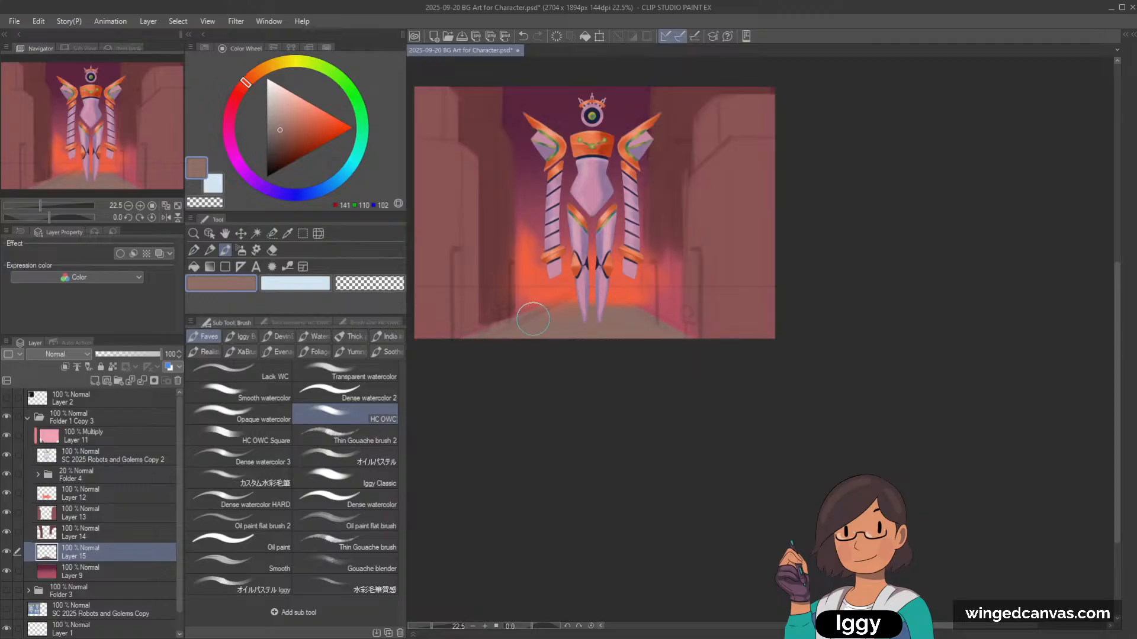
Step: Repaint the ground between the buildings in a darker brown
{"action": "left_click", "coordinate": [278, 142]}
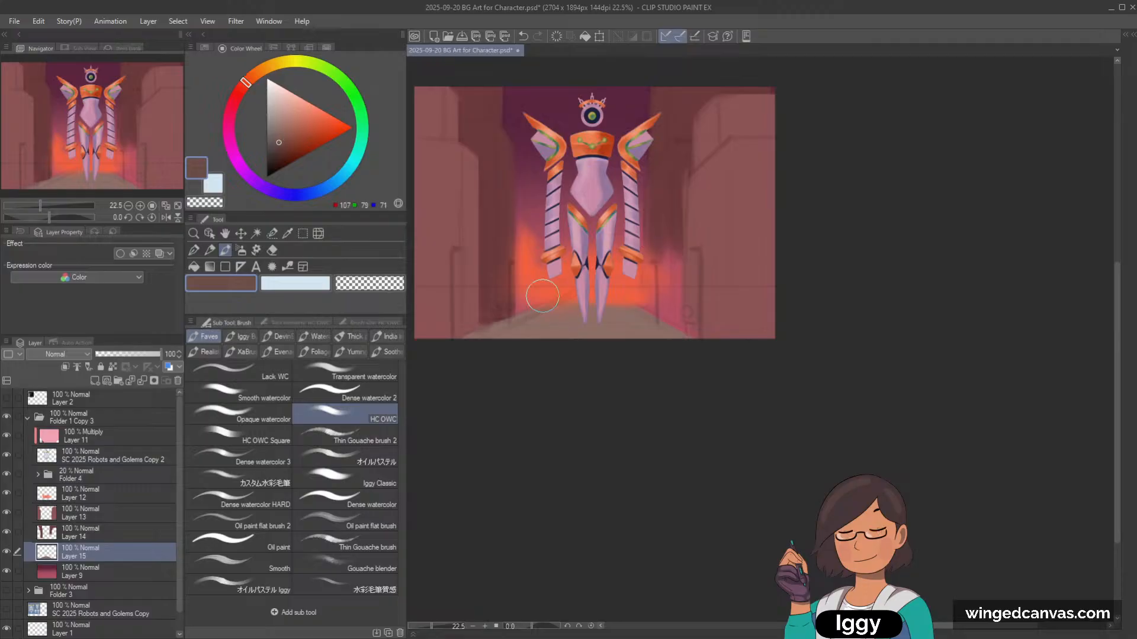
{"action": "mouse_move", "coordinate": [536, 323]}
{"action": "left_mouse_down"}
{"action": "mouse_move", "coordinate": [520, 322]}
{"action": "mouse_move", "coordinate": [577, 325]}
{"action": "left_mouse_up"}
{"action": "key", "text": "ctrl+z"}
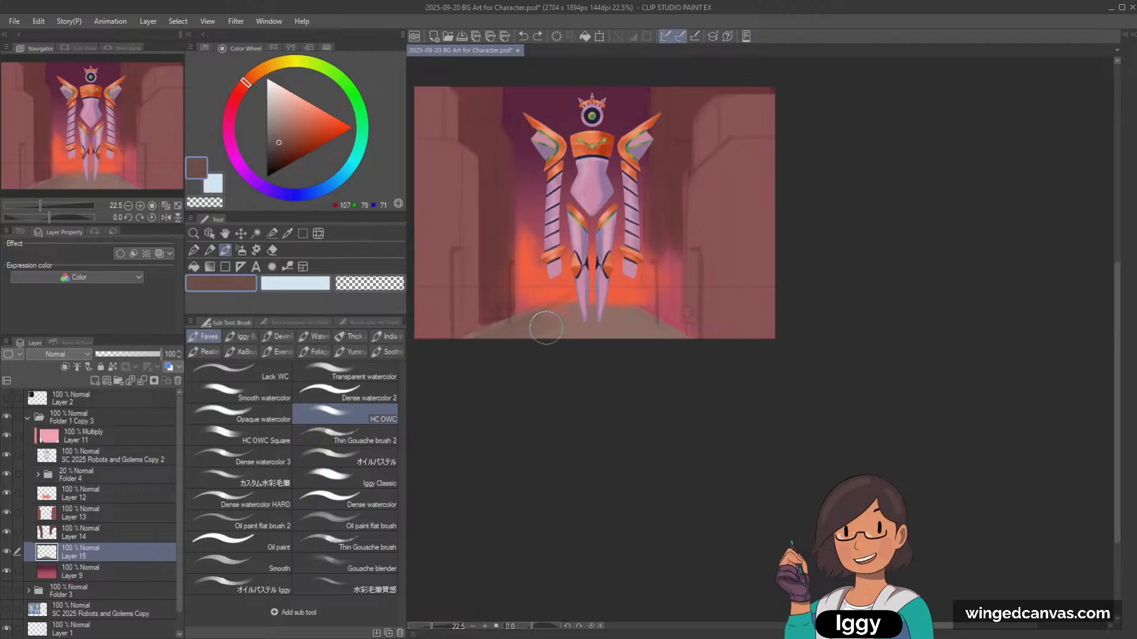
{"action": "mouse_move", "coordinate": [508, 322]}
{"action": "left_mouse_down"}
{"action": "mouse_move", "coordinate": [547, 318]}
{"action": "mouse_move", "coordinate": [539, 330]}
{"action": "mouse_move", "coordinate": [584, 310]}
{"action": "mouse_move", "coordinate": [503, 375]}
{"action": "mouse_move", "coordinate": [563, 335]}
{"action": "mouse_move", "coordinate": [567, 344]}
{"action": "mouse_move", "coordinate": [589, 303]}
{"action": "mouse_move", "coordinate": [571, 324]}
{"action": "mouse_move", "coordinate": [602, 361]}
{"action": "mouse_move", "coordinate": [617, 315]}
{"action": "mouse_move", "coordinate": [671, 353]}
{"action": "left_mouse_up"}
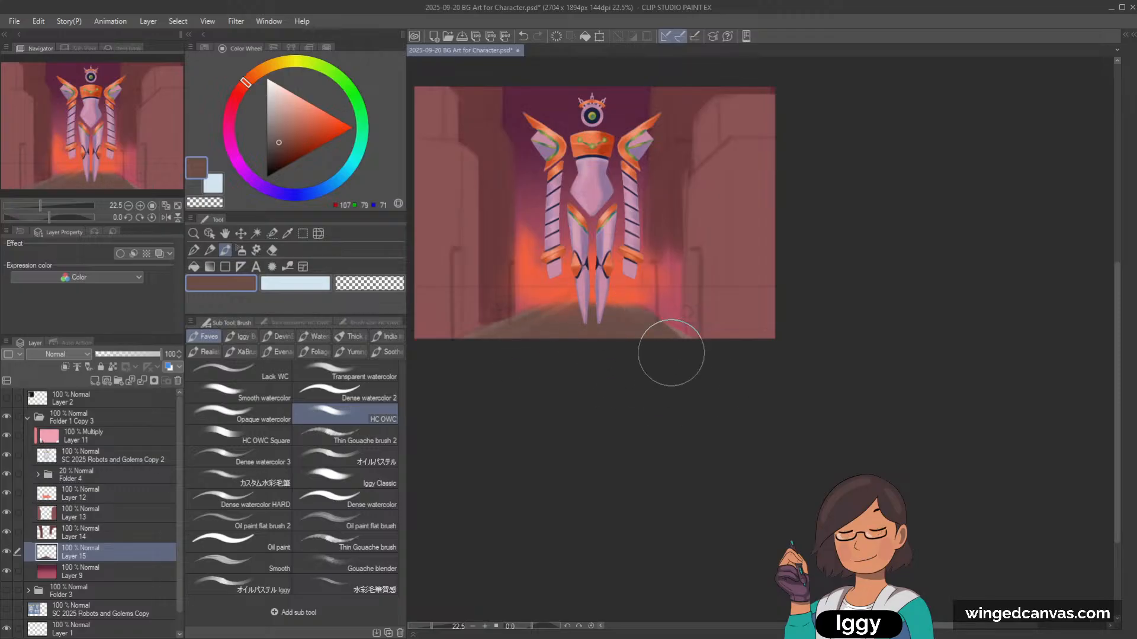
Step: Compare the scene with the rear buildings and brown ground toggled off and on, and leave the brown ground layer hidden
{"action": "left_click", "coordinate": [10, 551]}
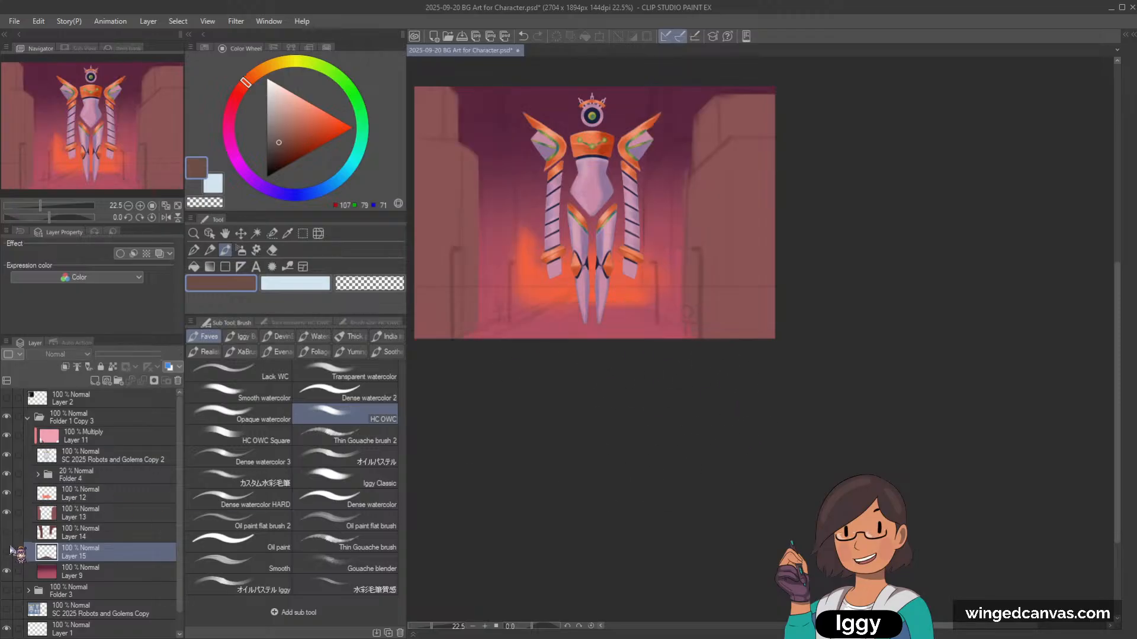
{"action": "key", "text": "ctrl+z"}
{"action": "left_click", "coordinate": [7, 552]}
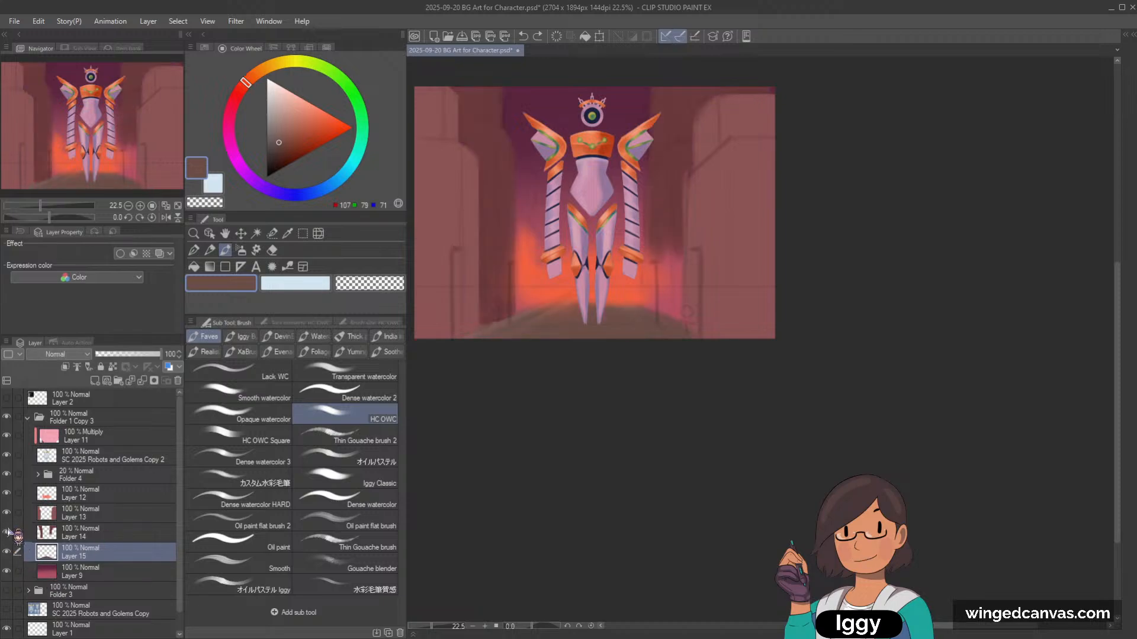
{"action": "left_click", "coordinate": [5, 532]}
{"action": "left_click", "coordinate": [5, 532]}
{"action": "left_click", "coordinate": [7, 551]}
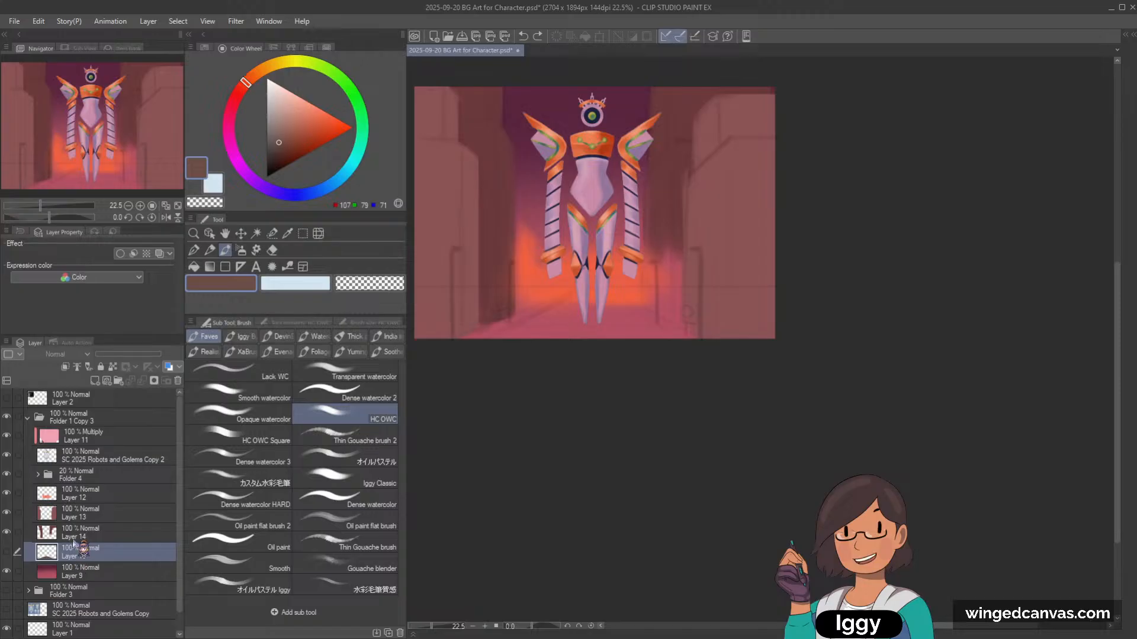
Step: Add another layer beneath the rear buildings and paint the ground a dark desaturated blue
{"action": "left_click", "coordinate": [94, 380]}
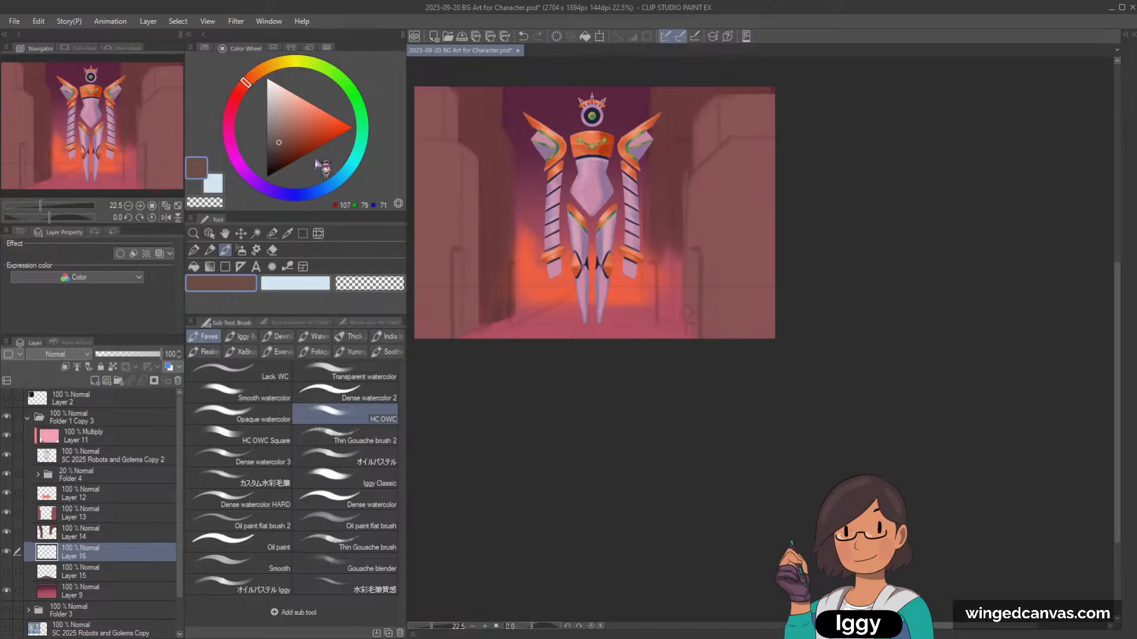
{"action": "left_click", "coordinate": [316, 191]}
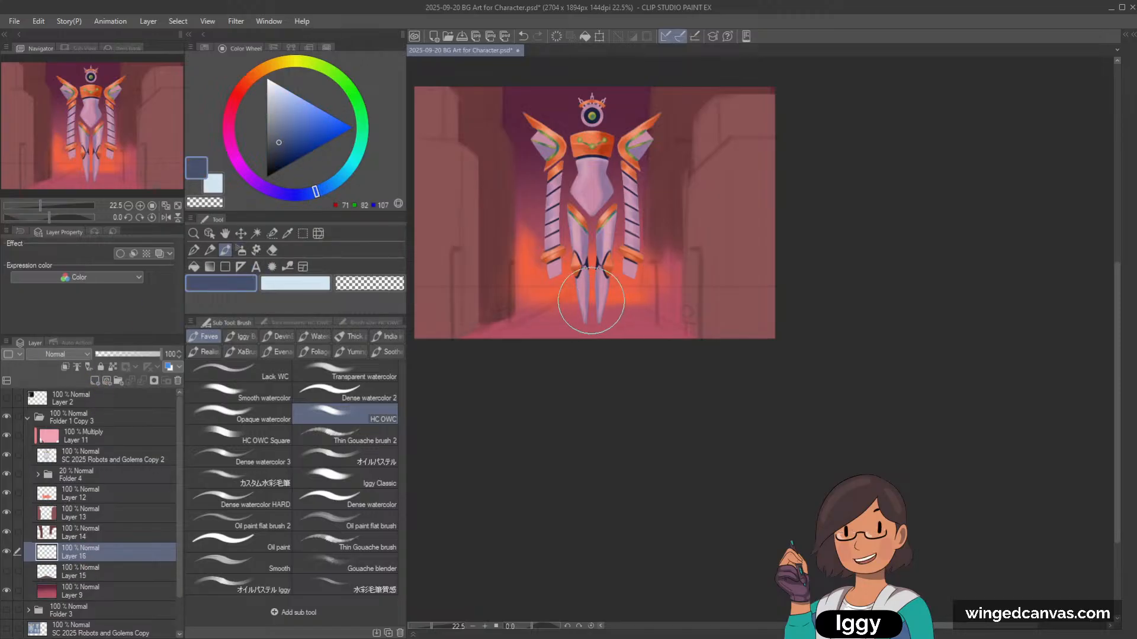
{"action": "mouse_move", "coordinate": [584, 292]}
{"action": "left_mouse_down"}
{"action": "mouse_move", "coordinate": [550, 328]}
{"action": "mouse_move", "coordinate": [557, 339]}
{"action": "mouse_move", "coordinate": [590, 305]}
{"action": "mouse_move", "coordinate": [649, 327]}
{"action": "left_mouse_up"}
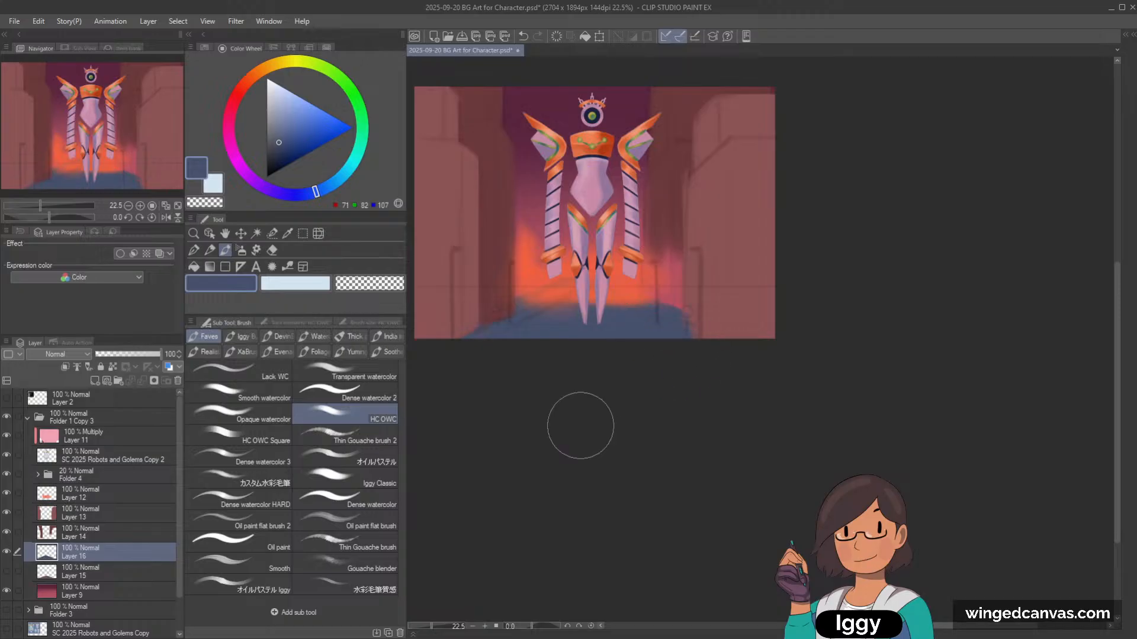
Step: Clip a new Overlay layer to the blue ground and paint it with a soft salmon red
{"action": "left_click", "coordinate": [94, 380]}
{"action": "left_click", "coordinate": [66, 366]}
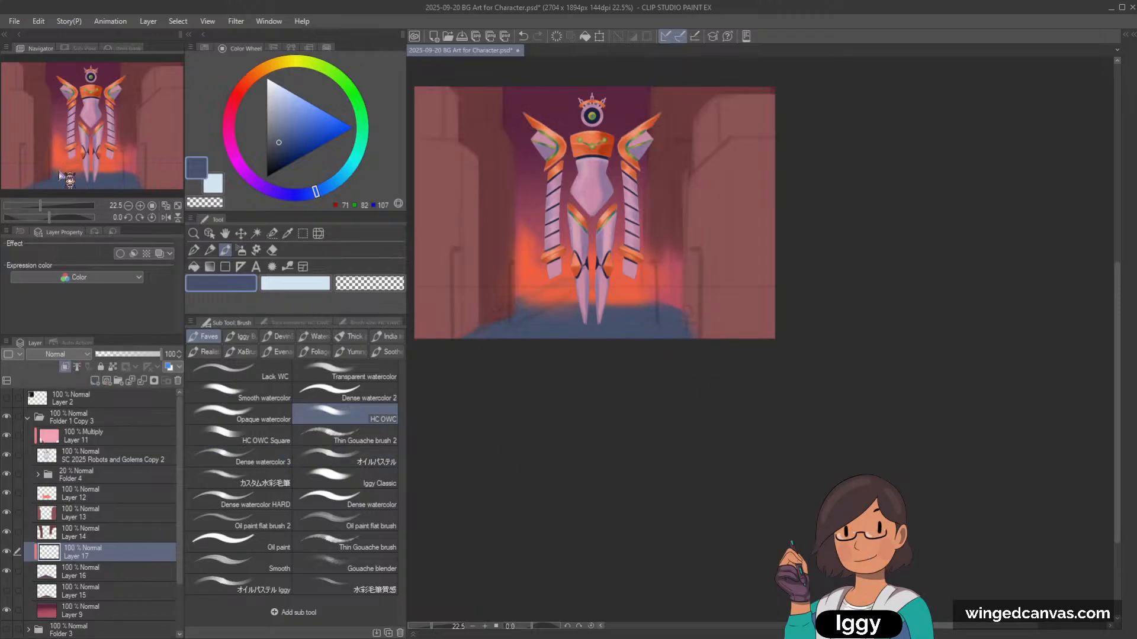
{"action": "left_click_drag", "start_coordinate": [315, 191], "coordinate": [243, 85]}
{"action": "left_click", "coordinate": [302, 119]}
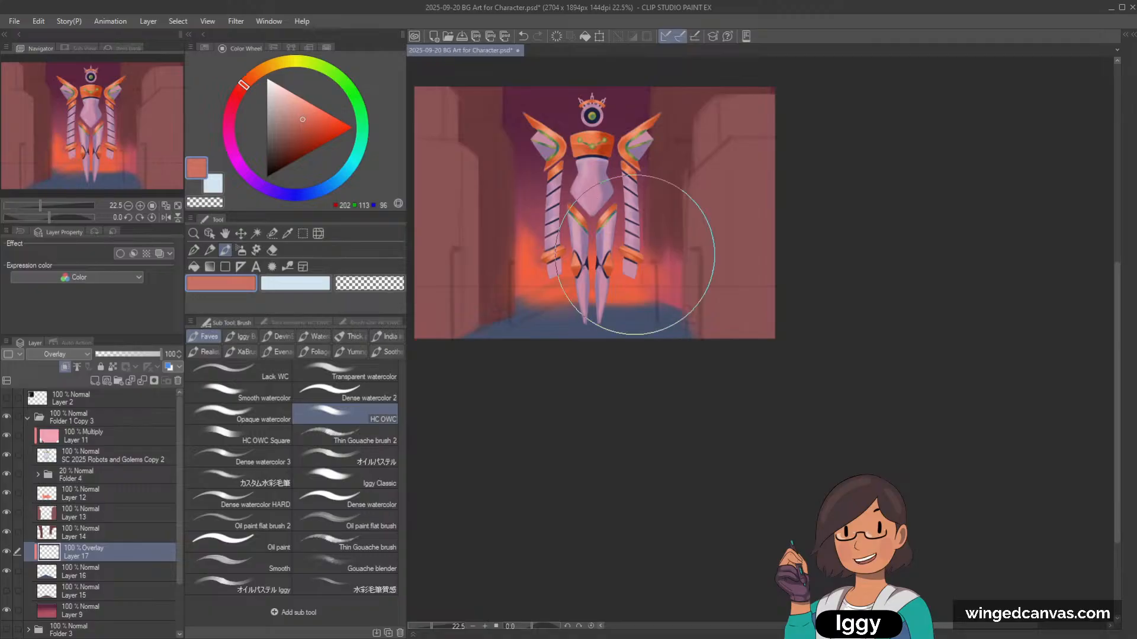
{"action": "mouse_move", "coordinate": [635, 255]}
{"action": "left_mouse_down"}
{"action": "mouse_move", "coordinate": [548, 322]}
{"action": "mouse_move", "coordinate": [681, 282]}
{"action": "mouse_move", "coordinate": [592, 355]}
{"action": "mouse_move", "coordinate": [521, 325]}
{"action": "left_mouse_up"}
Step: Vary the ground's overlay tint with large strokes of darker brick red and lighter pinkish red
{"action": "left_click", "coordinate": [300, 127]}
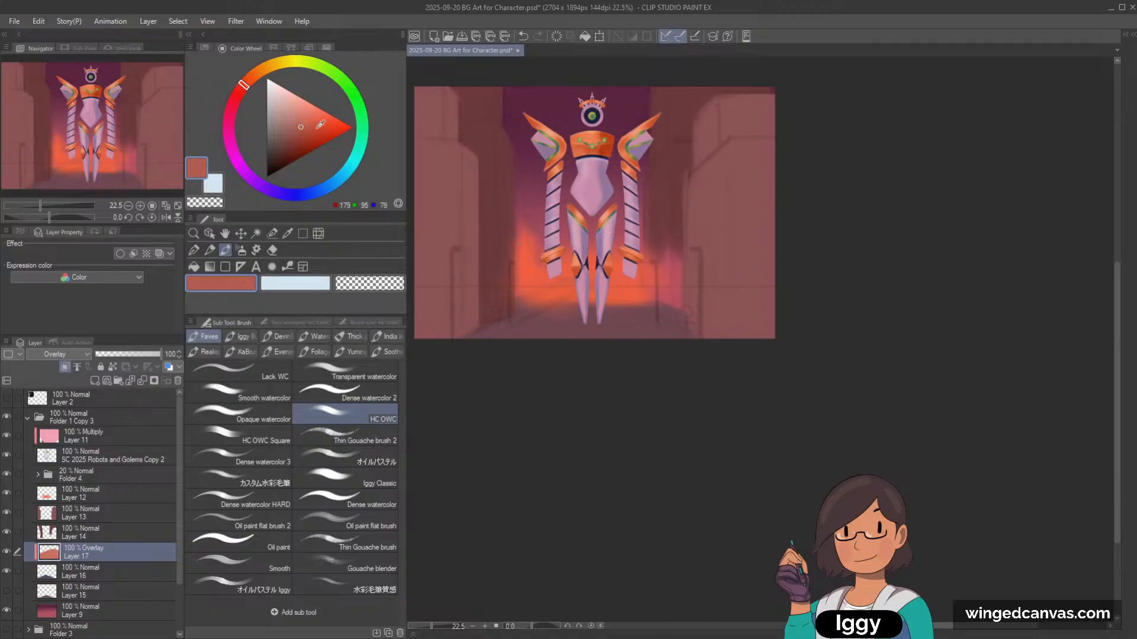
{"action": "mouse_move", "coordinate": [468, 362]}
{"action": "left_mouse_down"}
{"action": "mouse_move", "coordinate": [655, 381]}
{"action": "mouse_move", "coordinate": [699, 367]}
{"action": "left_mouse_up"}
{"action": "left_click", "coordinate": [299, 111]}
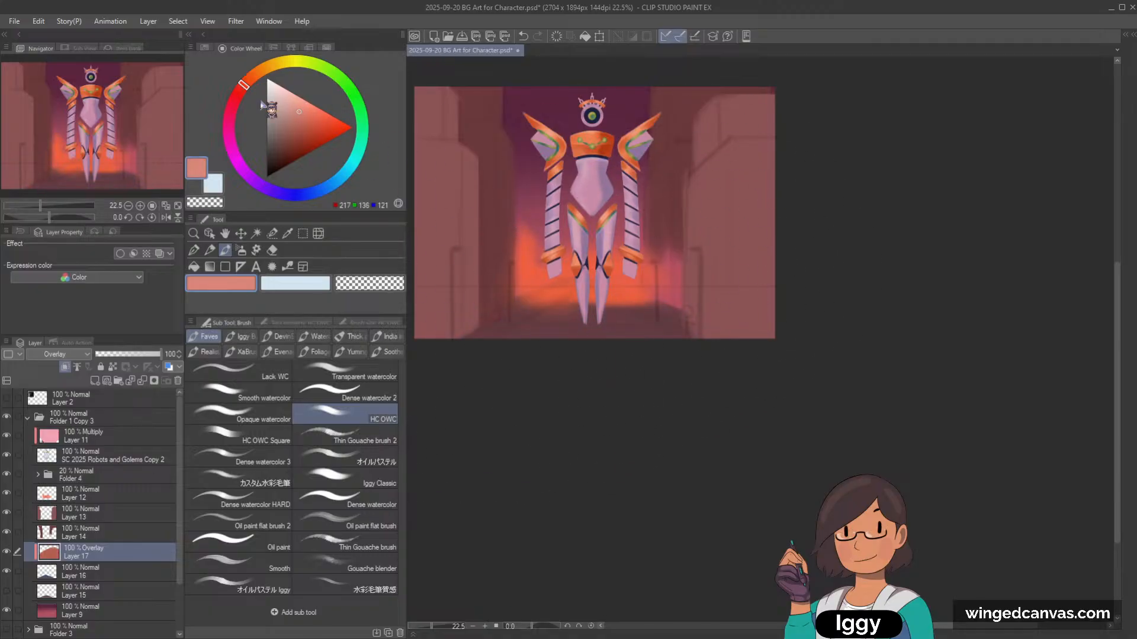
{"action": "left_click_drag", "start_coordinate": [242, 85], "coordinate": [238, 90]}
{"action": "left_click_drag", "start_coordinate": [674, 320], "coordinate": [589, 365]}
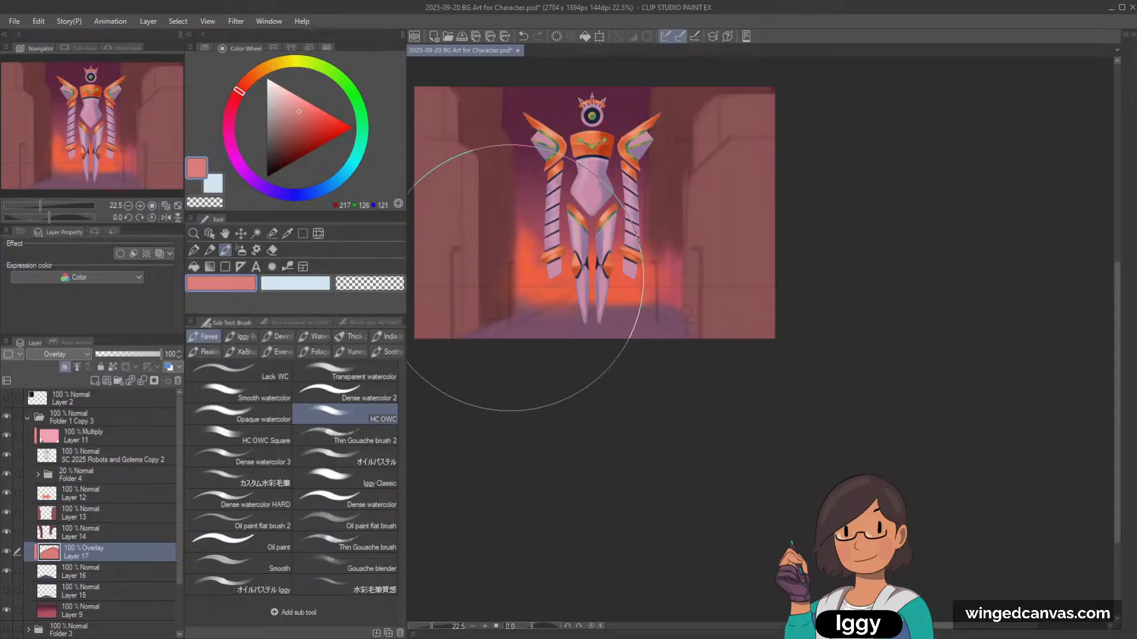
{"action": "left_click", "coordinate": [297, 123]}
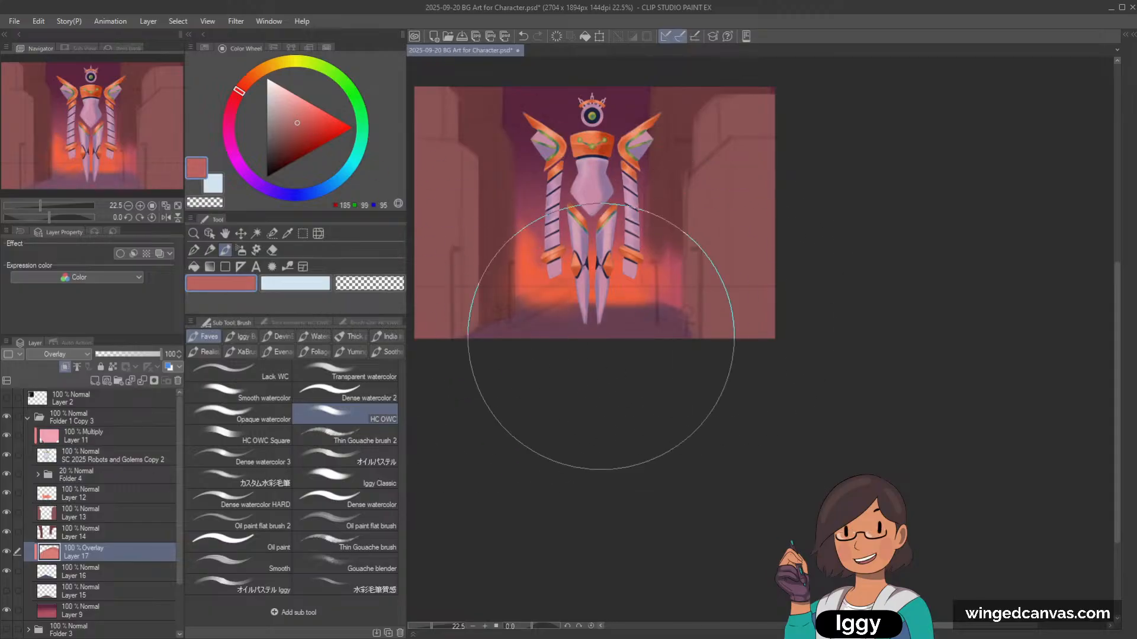
{"action": "left_click_drag", "start_coordinate": [601, 336], "coordinate": [441, 379]}
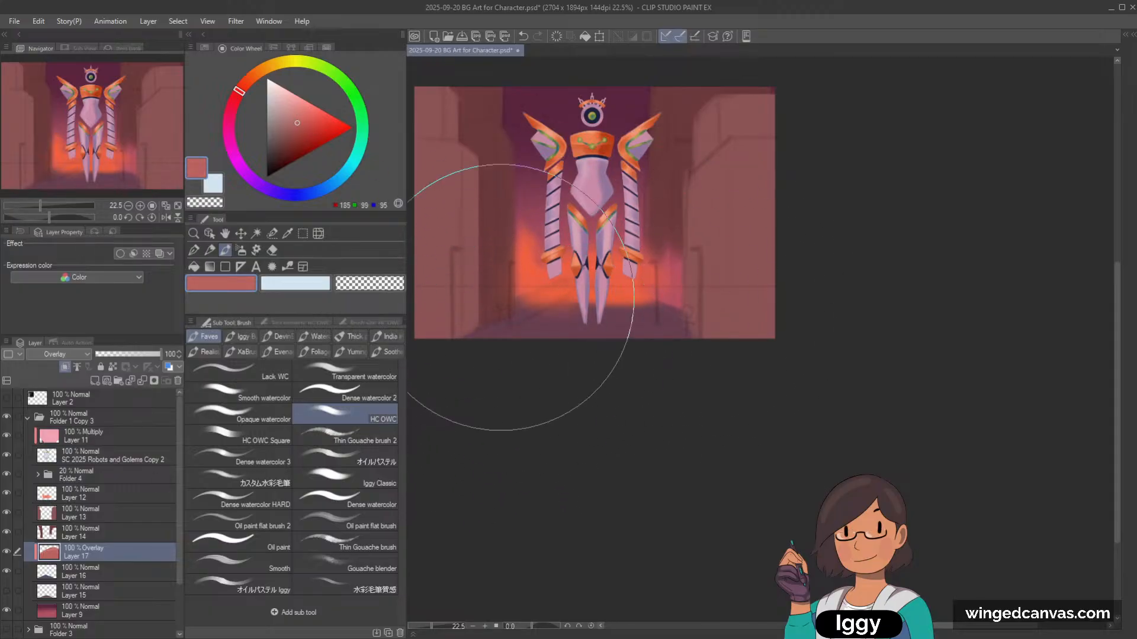
Step: Rework the ground tint with sampled lighter and darker reds, and merge the overlay down into the blue ground layer
{"action": "left_click", "coordinate": [761, 334], "text": "alt"}
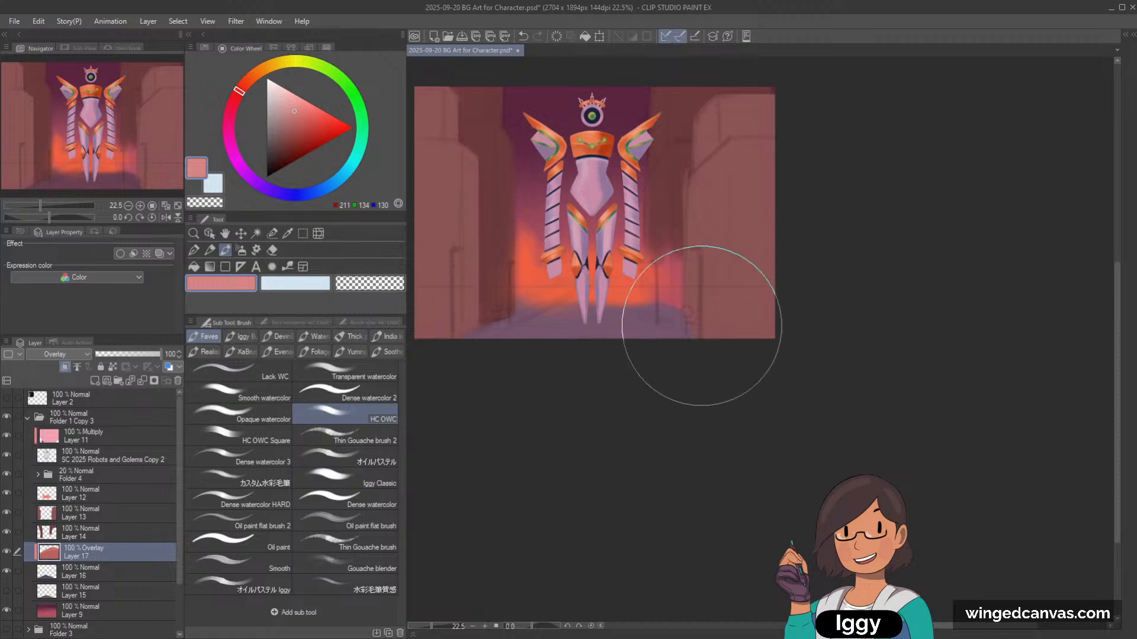
{"action": "mouse_move", "coordinate": [702, 326]}
{"action": "left_mouse_down"}
{"action": "mouse_move", "coordinate": [553, 368]}
{"action": "mouse_move", "coordinate": [557, 346]}
{"action": "mouse_move", "coordinate": [628, 303]}
{"action": "mouse_move", "coordinate": [598, 334]}
{"action": "left_mouse_up"}
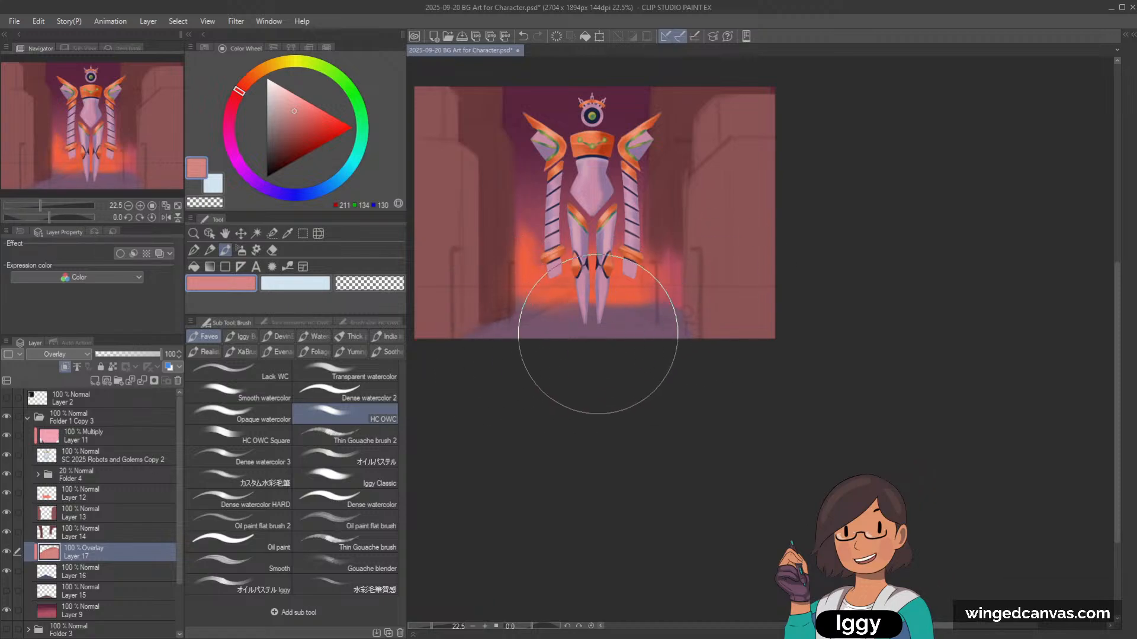
{"action": "left_click", "coordinate": [687, 293], "text": "alt"}
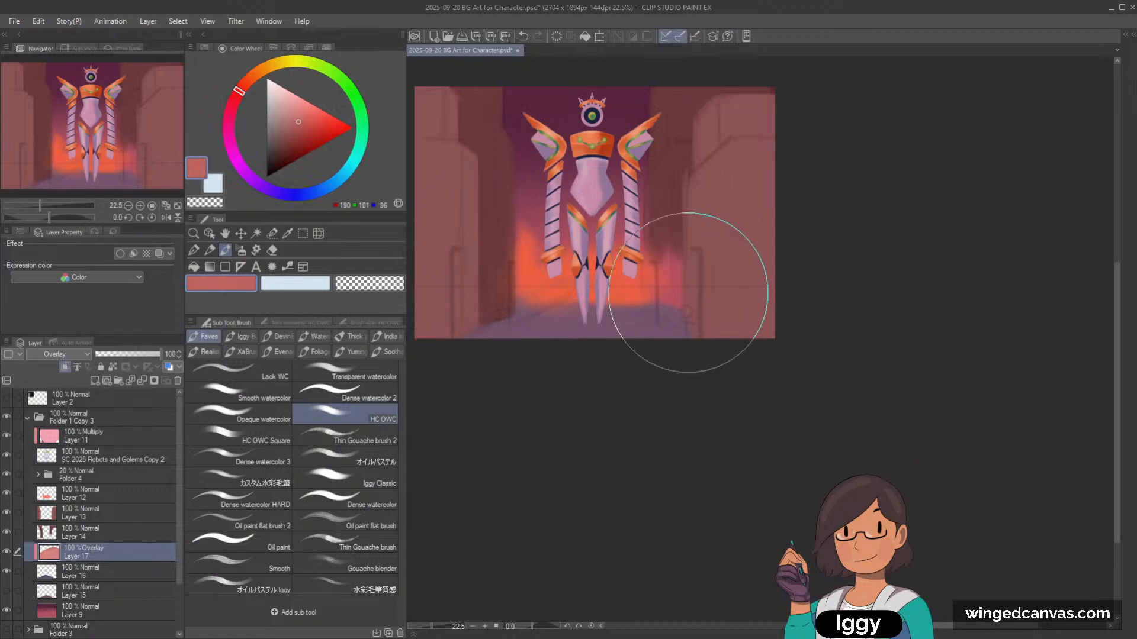
{"action": "mouse_move", "coordinate": [688, 293]}
{"action": "left_mouse_down"}
{"action": "mouse_move", "coordinate": [516, 357]}
{"action": "mouse_move", "coordinate": [640, 341]}
{"action": "mouse_move", "coordinate": [612, 344]}
{"action": "mouse_move", "coordinate": [589, 327]}
{"action": "mouse_move", "coordinate": [643, 326]}
{"action": "mouse_move", "coordinate": [607, 311]}
{"action": "left_mouse_up"}
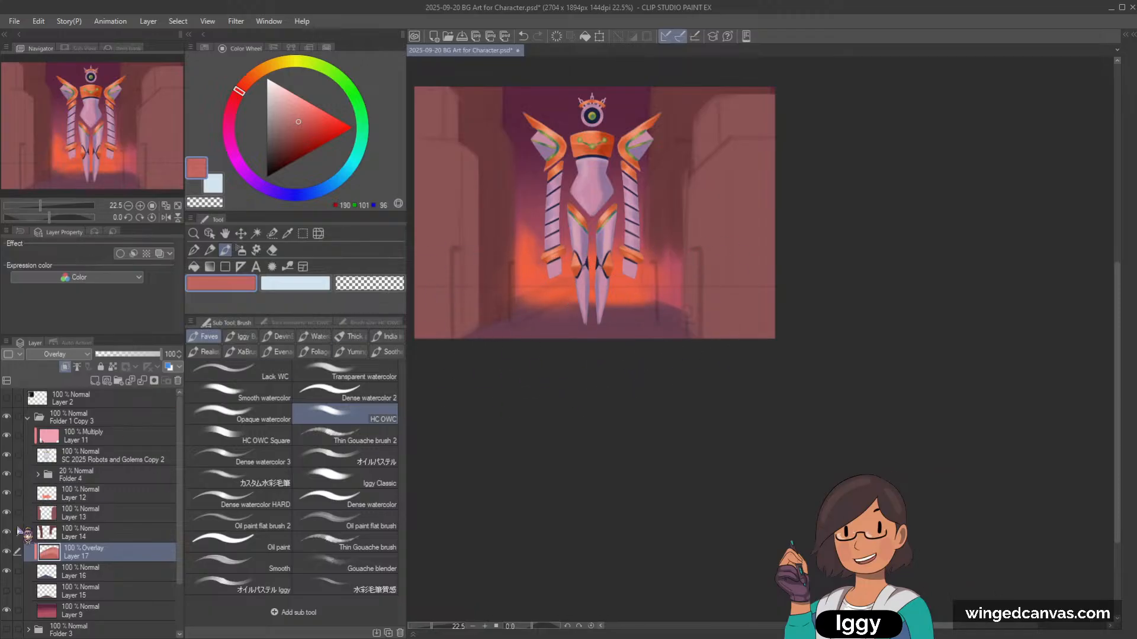
{"action": "left_click", "coordinate": [144, 382]}
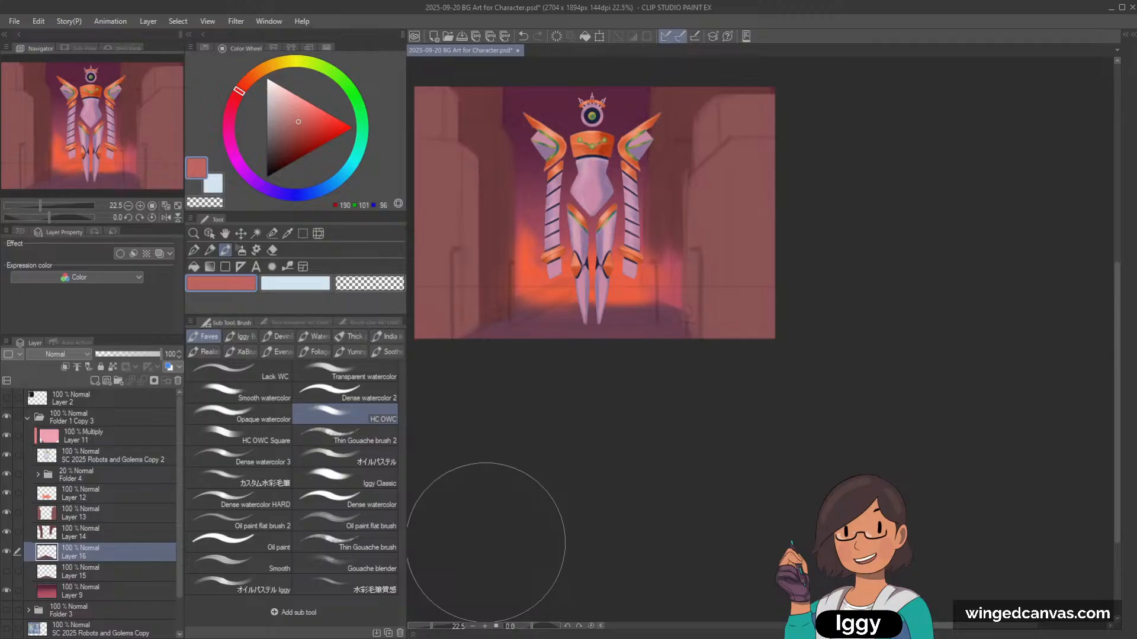
Step: Paint dark red-brown over the gap beside the robot on the rear building layer to extend the right-hand building
{"action": "left_click", "coordinate": [586, 336], "text": "alt"}
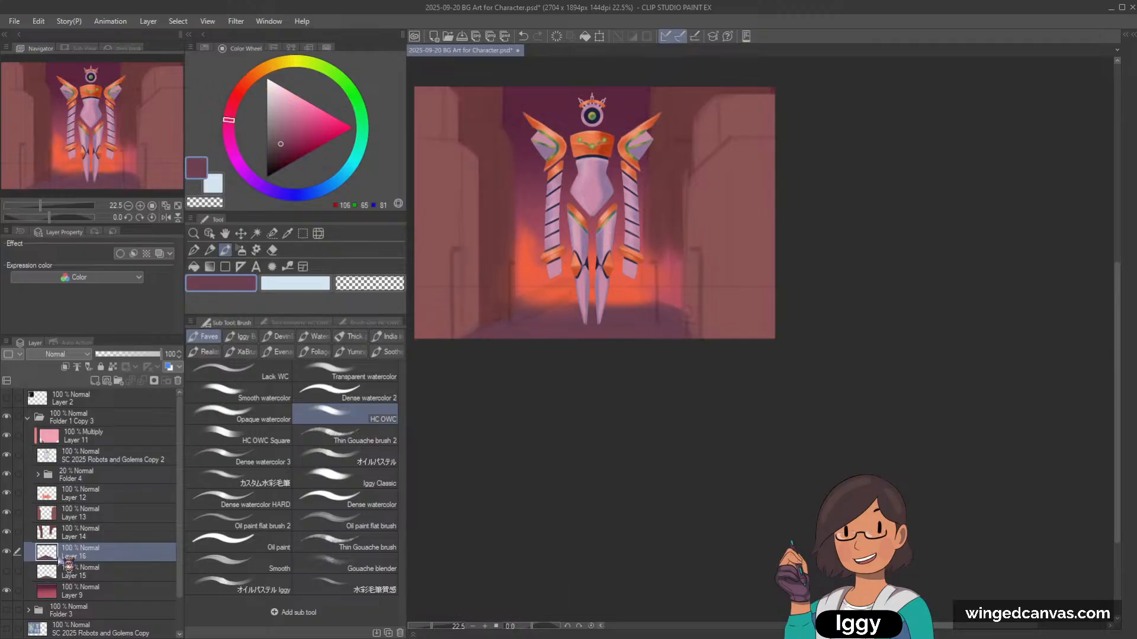
{"action": "left_click", "coordinate": [111, 533]}
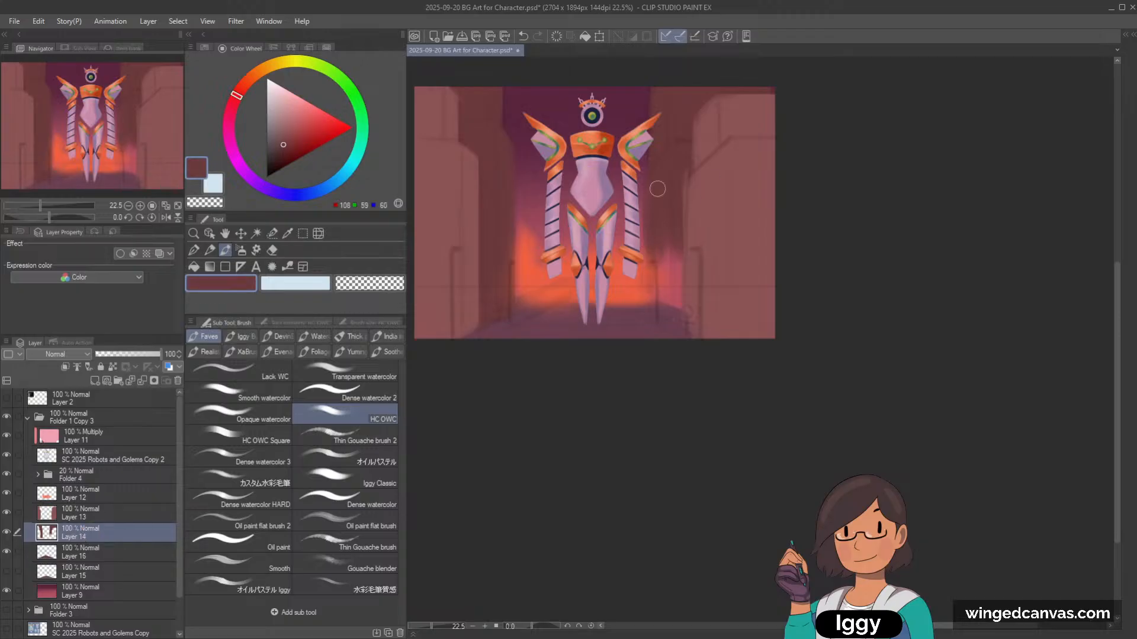
{"action": "mouse_move", "coordinate": [645, 248]}
{"action": "left_mouse_down"}
{"action": "mouse_move", "coordinate": [661, 297]}
{"action": "mouse_move", "coordinate": [680, 216]}
{"action": "left_mouse_up"}
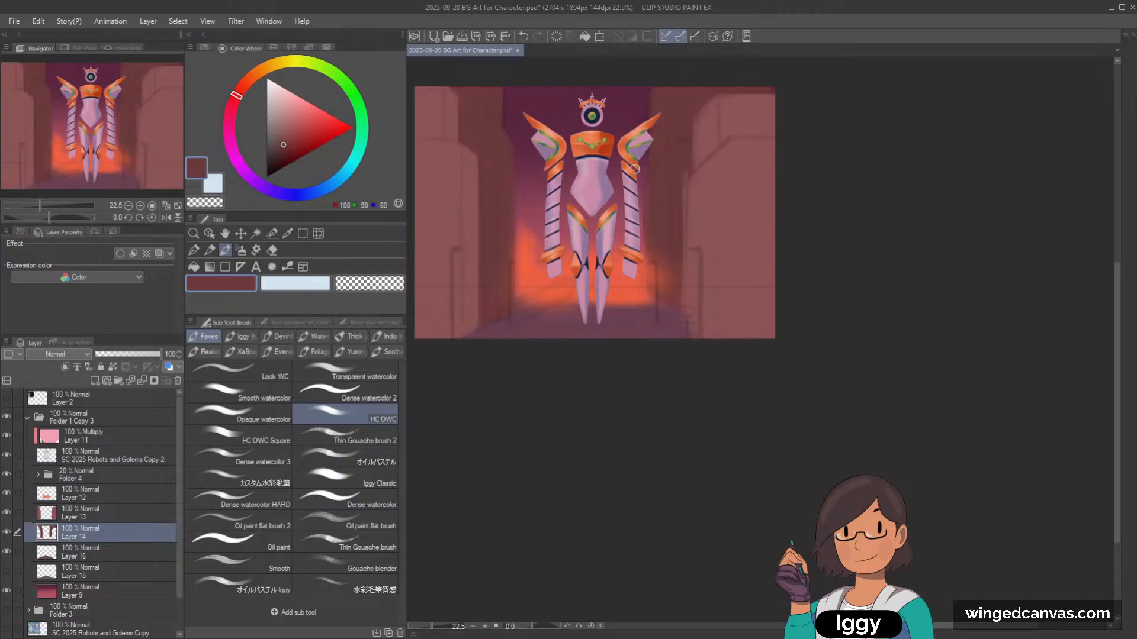
Step: Scale down the sketch on Layer 10 Copy in Folder 4 to a smaller size at the base of the street
{"action": "left_click", "coordinate": [38, 474]}
{"action": "left_click", "coordinate": [88, 500]}
{"action": "key", "text": "ctrl+t"}
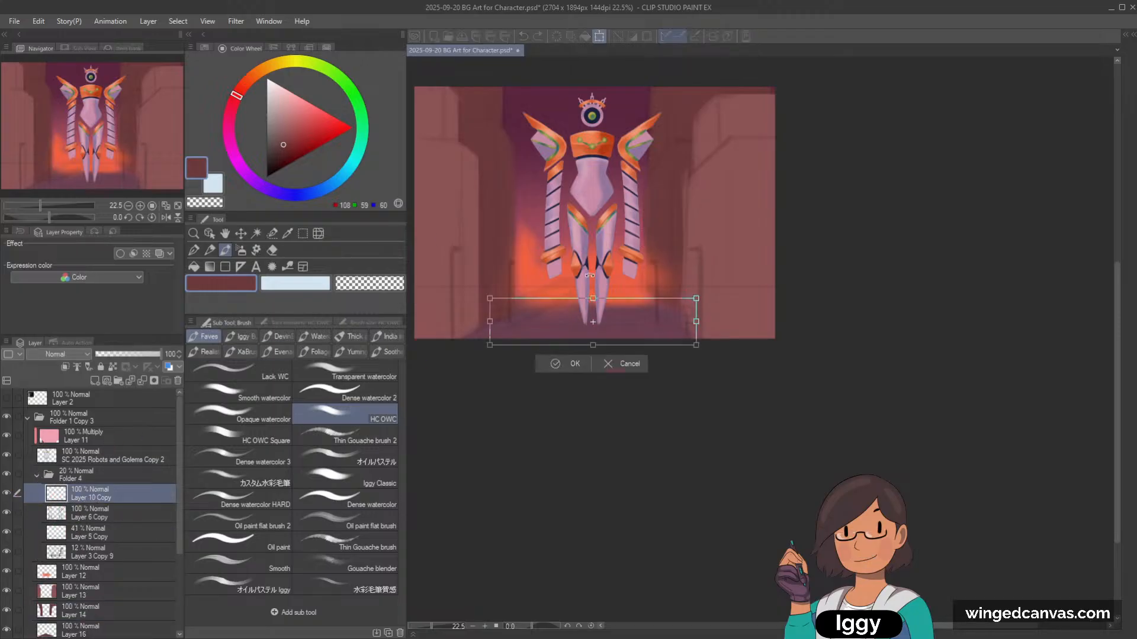
{"action": "left_click_drag", "start_coordinate": [694, 309], "coordinate": [611, 332]}
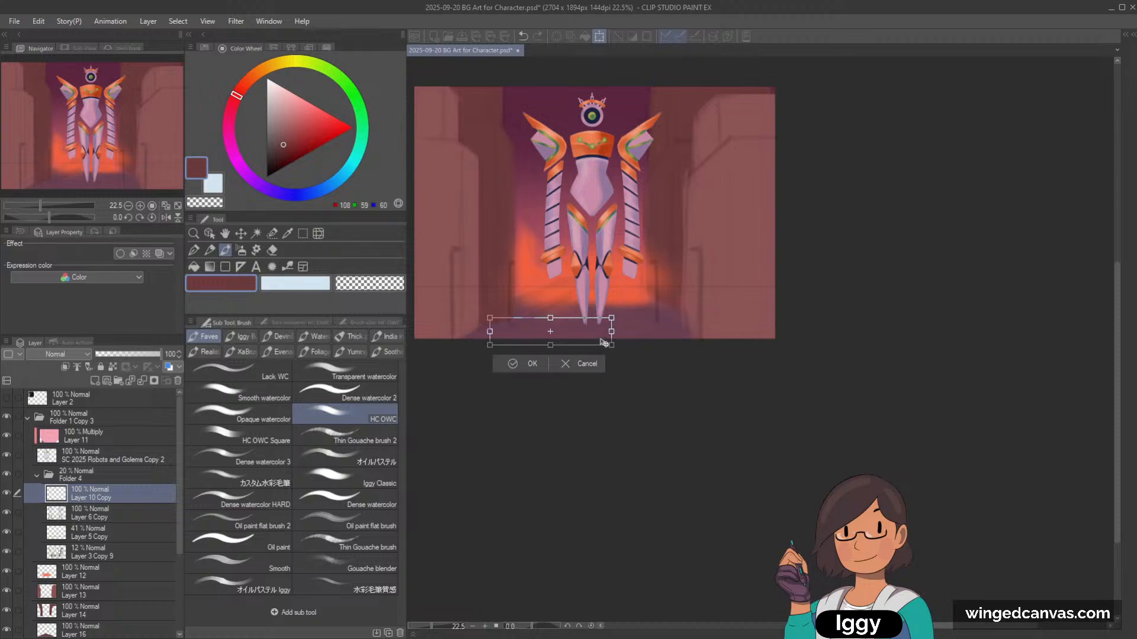
{"action": "left_click", "coordinate": [526, 364]}
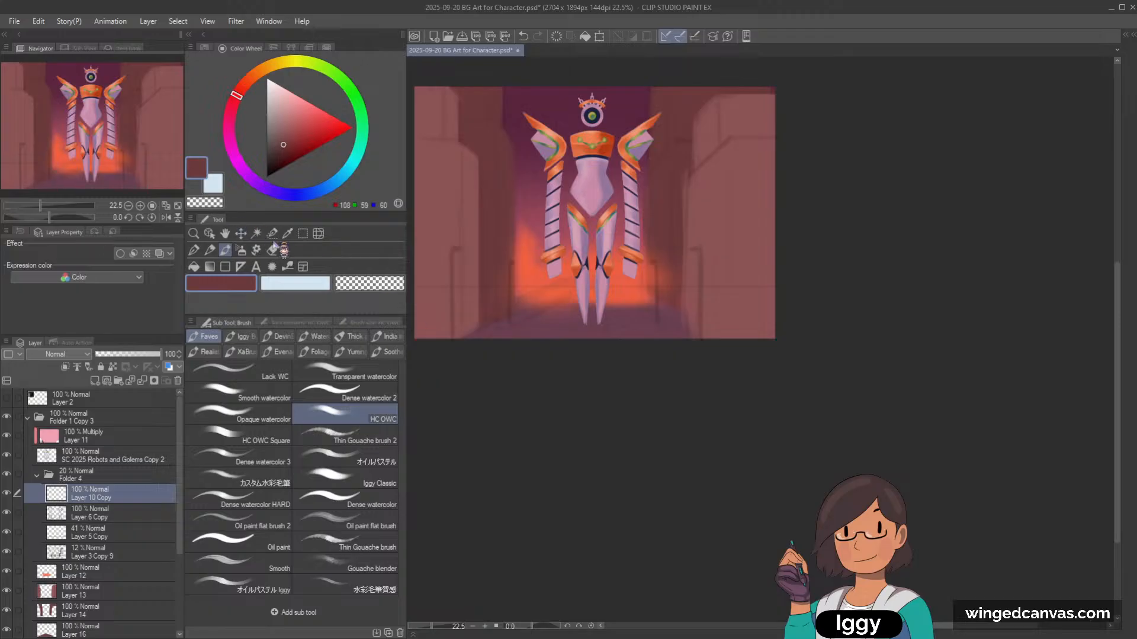
Step: Select the right-hand part of the shrunken sketch with a rectangle and move it toward the right-hand building
{"action": "left_click", "coordinate": [302, 233]}
{"action": "mouse_move", "coordinate": [580, 304]}
{"action": "left_mouse_down"}
{"action": "mouse_move", "coordinate": [670, 339]}
{"action": "mouse_move", "coordinate": [763, 332]}
{"action": "left_mouse_up"}
{"action": "key", "text": "k"}
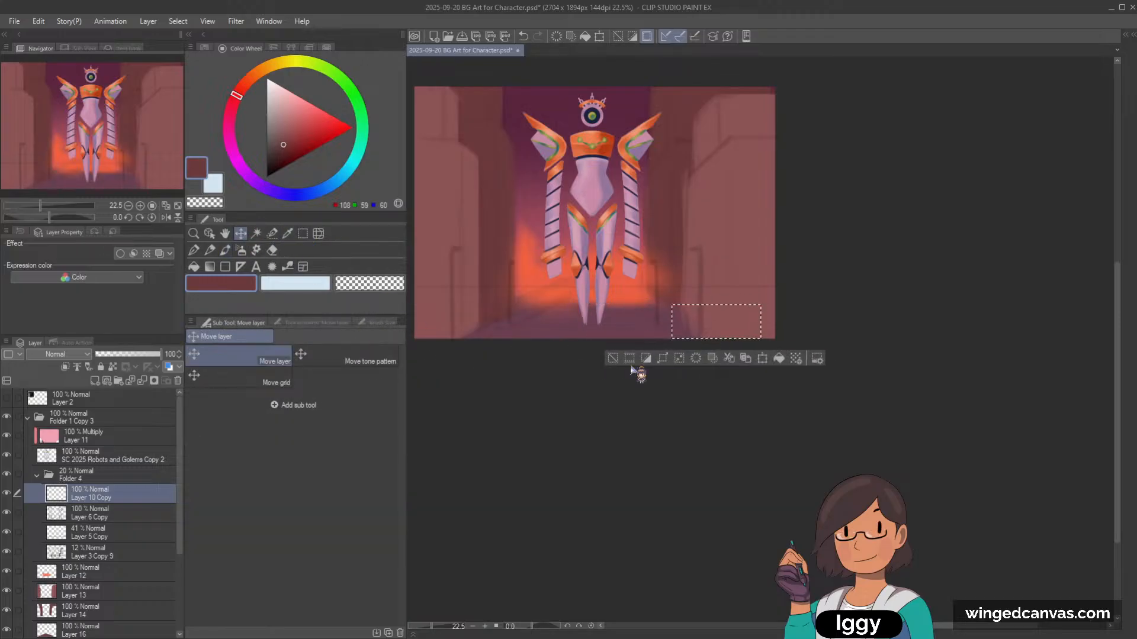
Step: Clear the selection on the sketch and compare the robot with and without the Layer 11 tint
{"action": "left_click", "coordinate": [615, 358]}
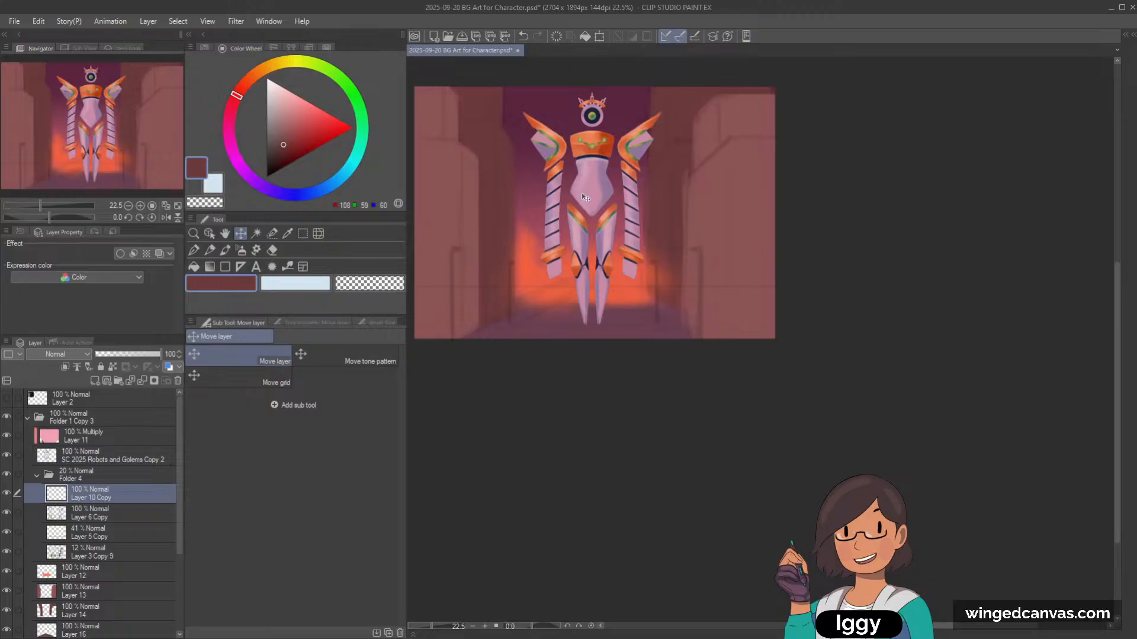
{"action": "left_click", "coordinate": [135, 432]}
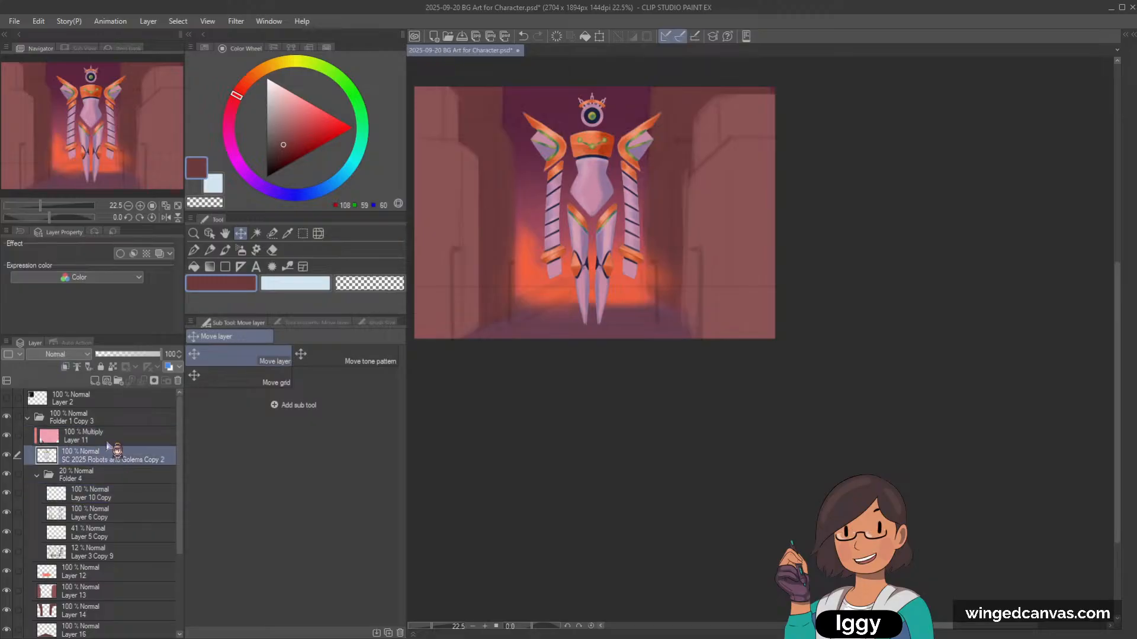
{"action": "left_click", "coordinate": [8, 437]}
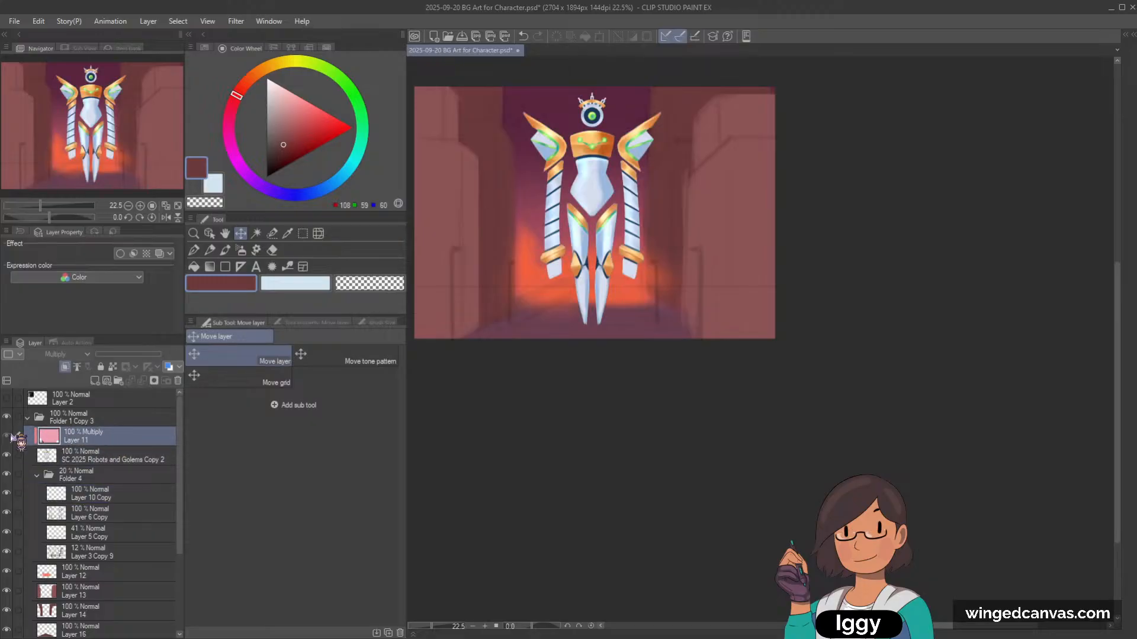
{"action": "left_click", "coordinate": [9, 436]}
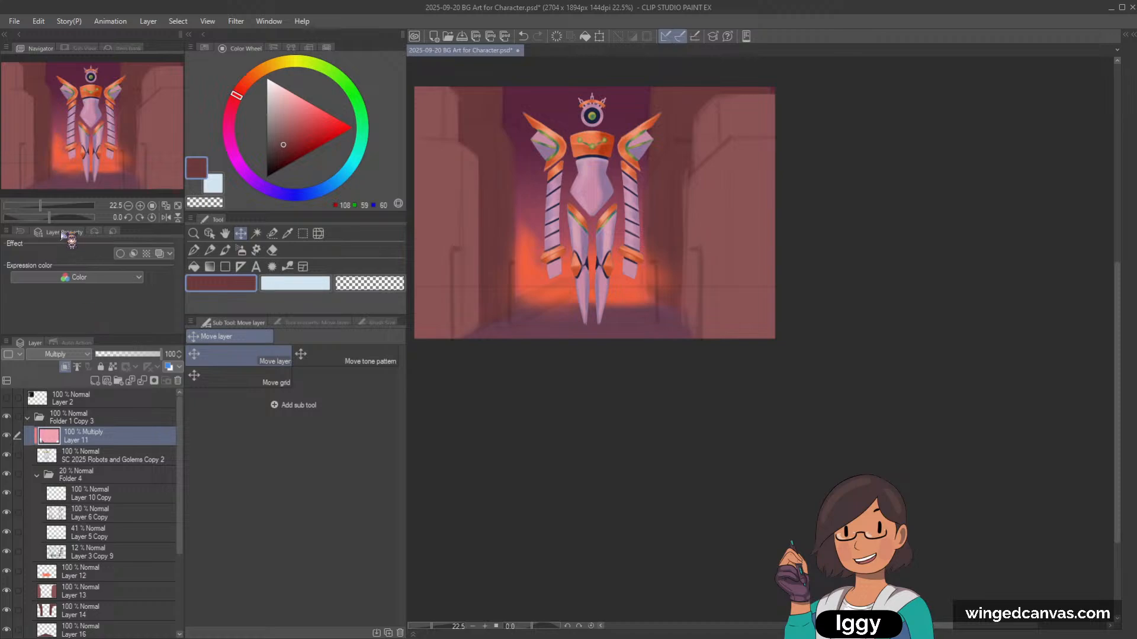
Step: Try Overlay blending on the robot's pink tint in Layer 11, and set it back to Multiply
{"action": "key", "text": "alt+shift+o"}
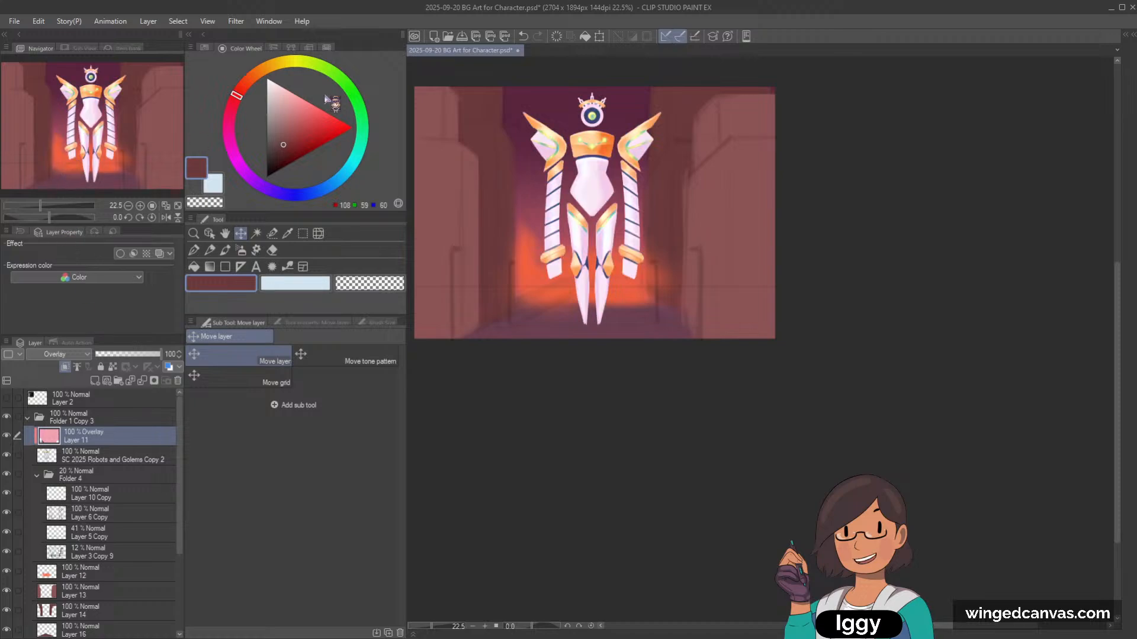
{"action": "scroll", "coordinate": [618, 159], "scroll_direction": "up", "scroll_amount": 3}
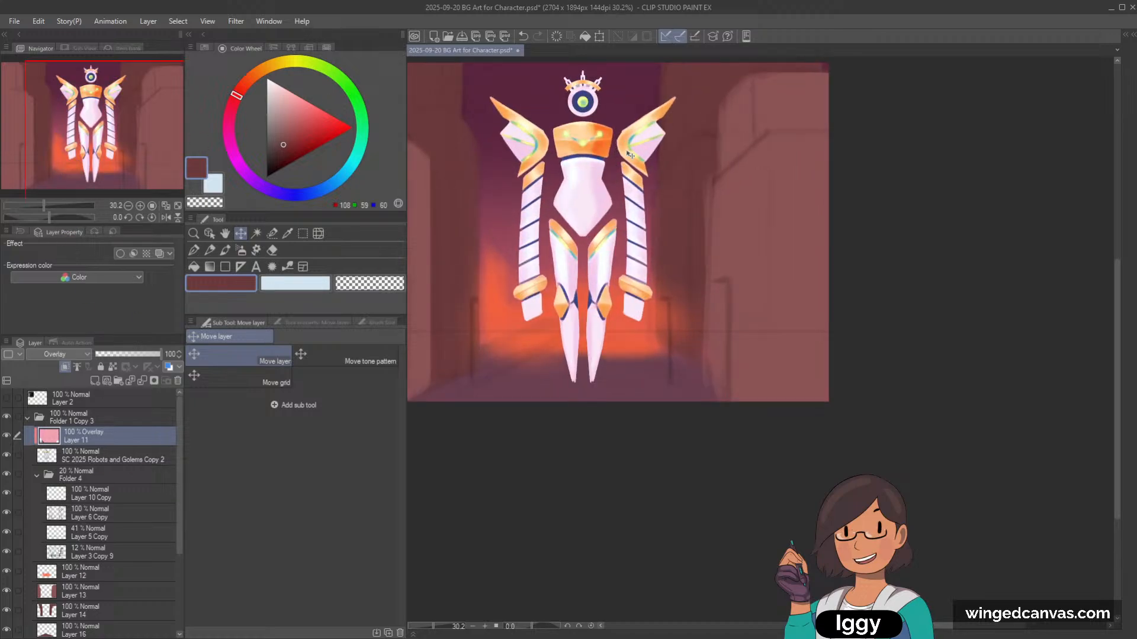
{"action": "left_click", "coordinate": [306, 124]}
{"action": "left_click", "coordinate": [225, 249]}
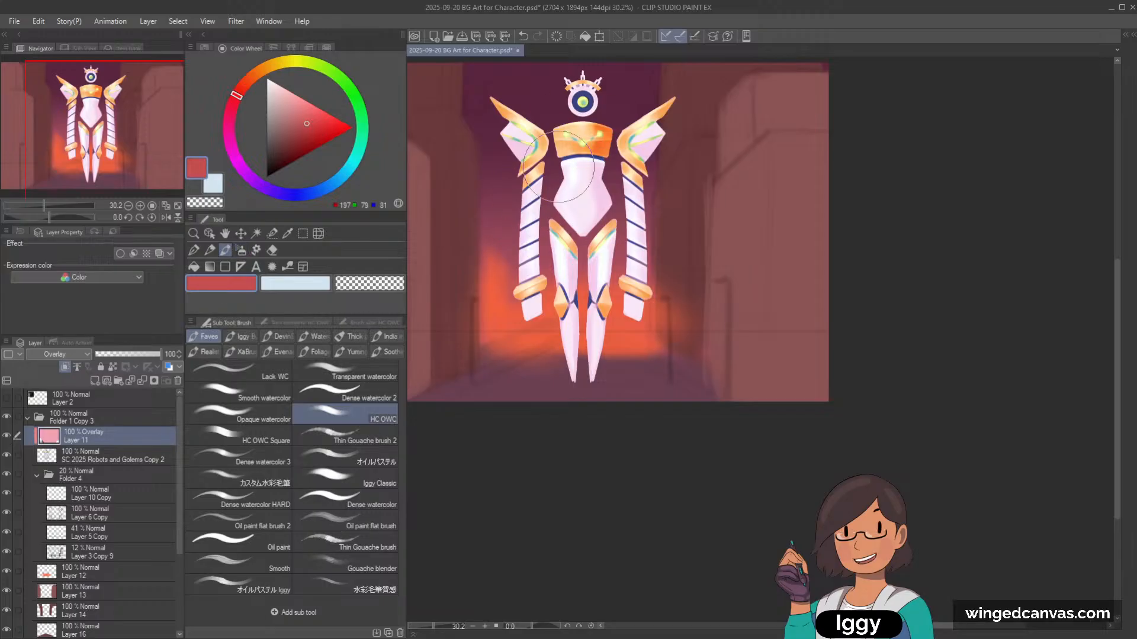
{"action": "scroll", "coordinate": [586, 155], "scroll_direction": "up", "scroll_amount": 1}
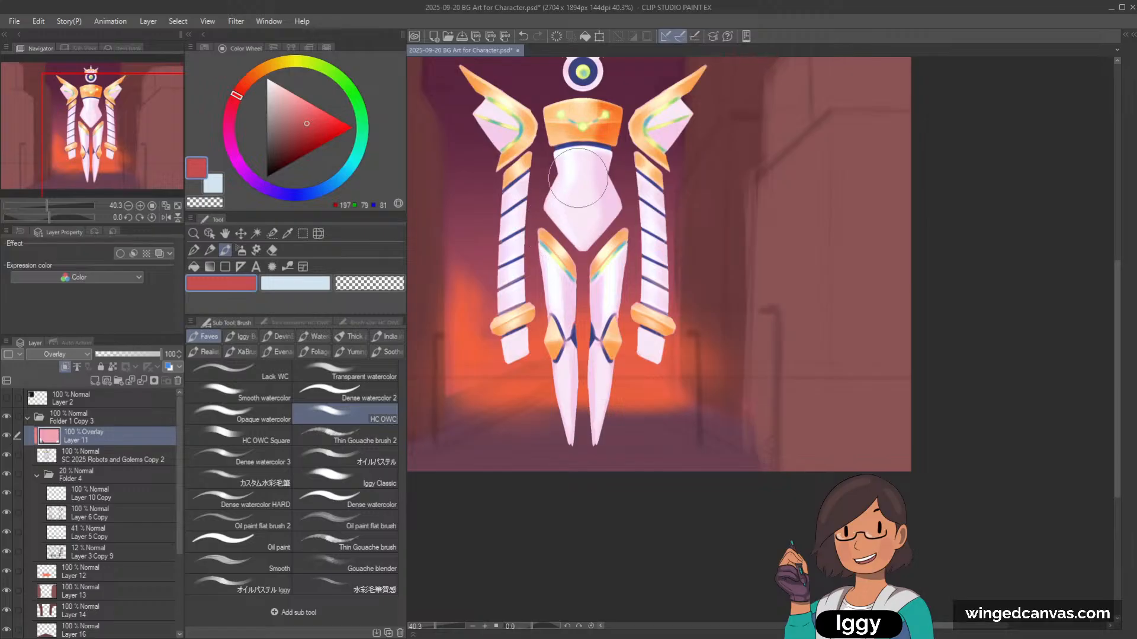
{"action": "scroll", "coordinate": [586, 220], "scroll_direction": "down", "scroll_amount": 1}
{"action": "scroll", "coordinate": [595, 178], "scroll_direction": "down", "scroll_amount": 1}
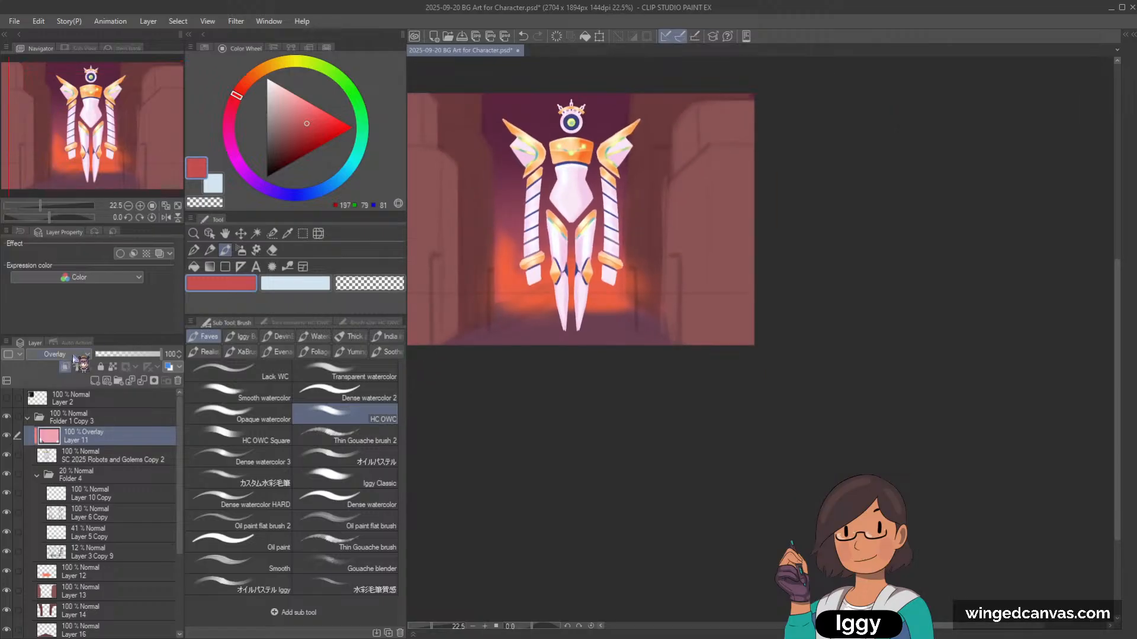
{"action": "key", "text": "alt+shift+m"}
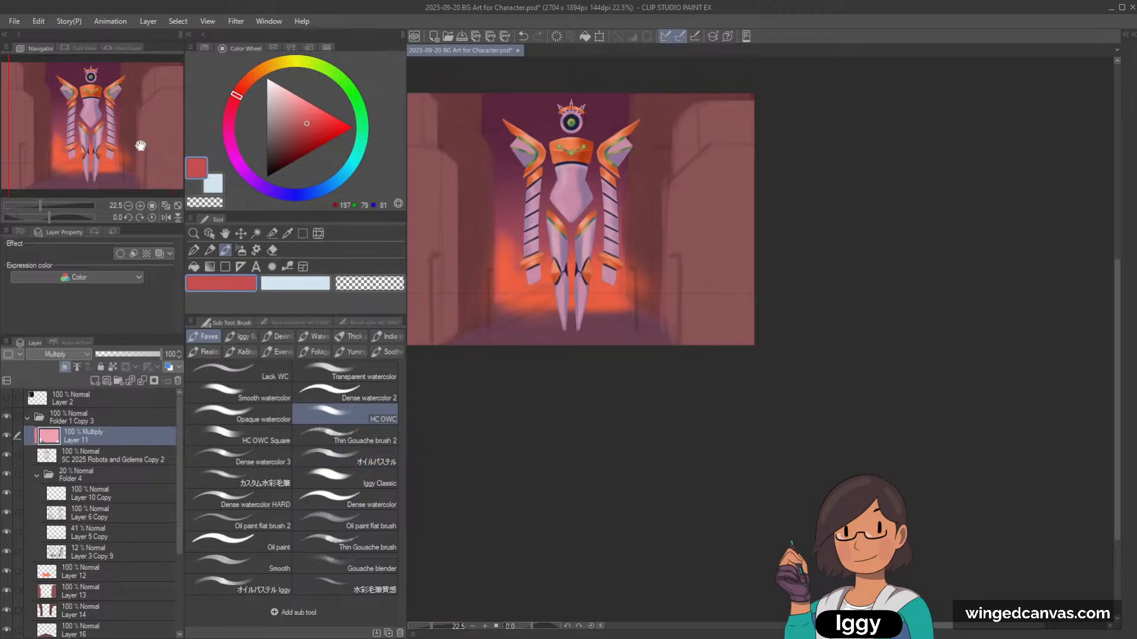
Step: Examine the tinted robot's head and chest plate up close against the background colours
{"action": "left_click_drag", "start_coordinate": [141, 146], "coordinate": [103, 129]}
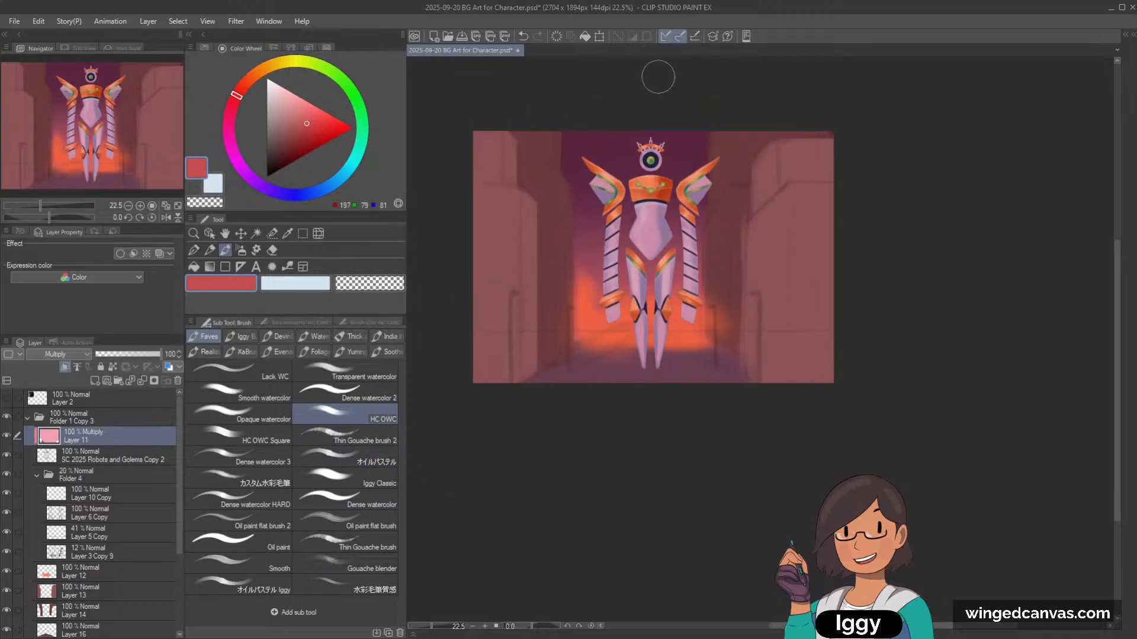
{"action": "scroll", "coordinate": [657, 77], "scroll_direction": "up", "scroll_amount": 8}
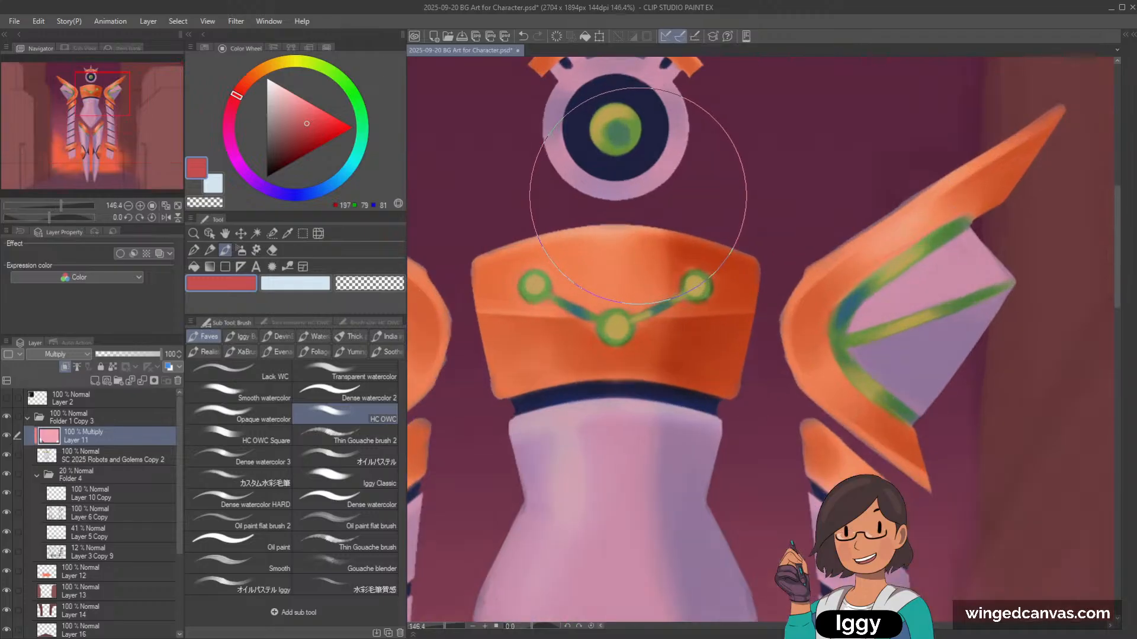
{"action": "scroll", "coordinate": [637, 196], "scroll_direction": "up", "scroll_amount": 4}
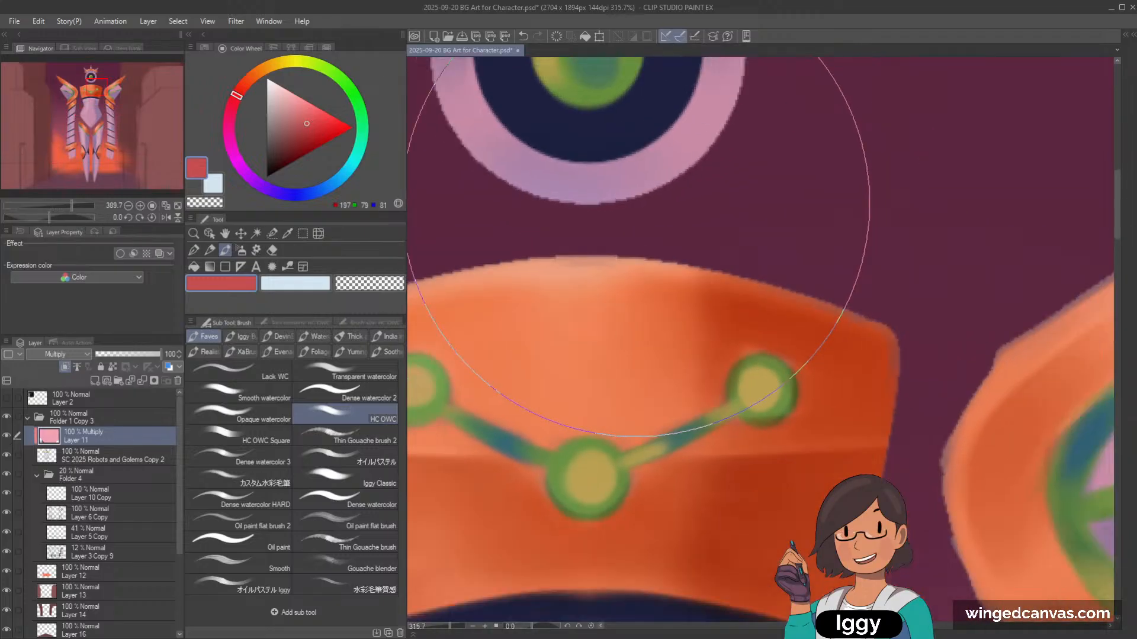
{"action": "scroll", "coordinate": [638, 201], "scroll_direction": "down", "scroll_amount": 10}
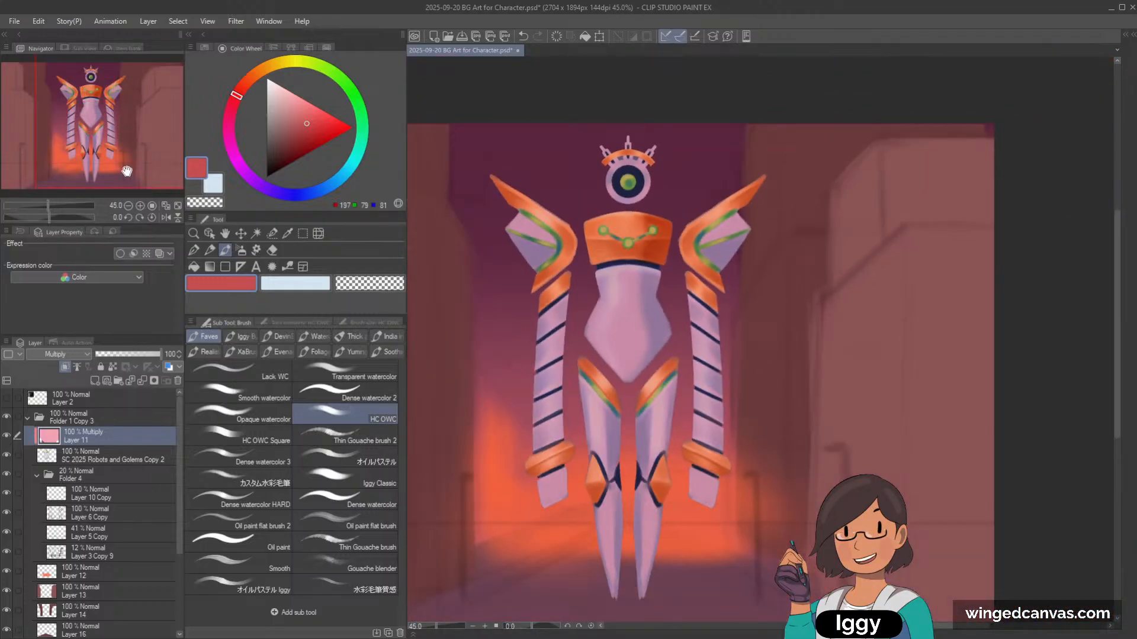
{"action": "left_click_drag", "start_coordinate": [126, 171], "coordinate": [101, 183]}
{"action": "scroll", "coordinate": [736, 174], "scroll_direction": "down", "scroll_amount": 1}
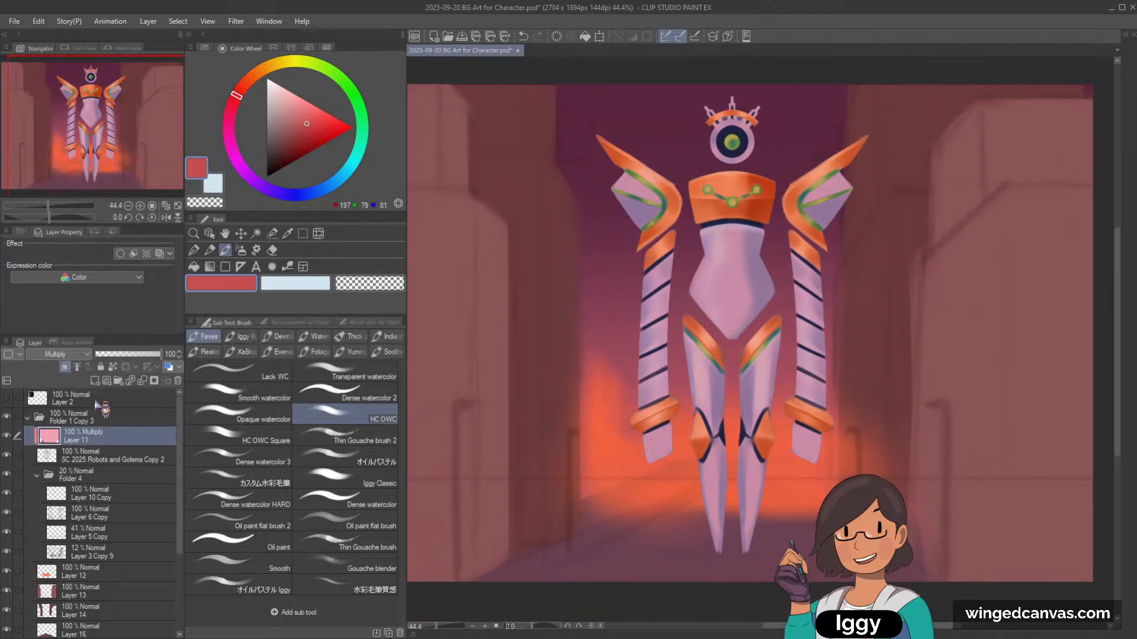
Step: Handwrite a black "BRB washroom" note with a smiley on a new layer, and delete that layer
{"action": "left_click", "coordinate": [95, 380]}
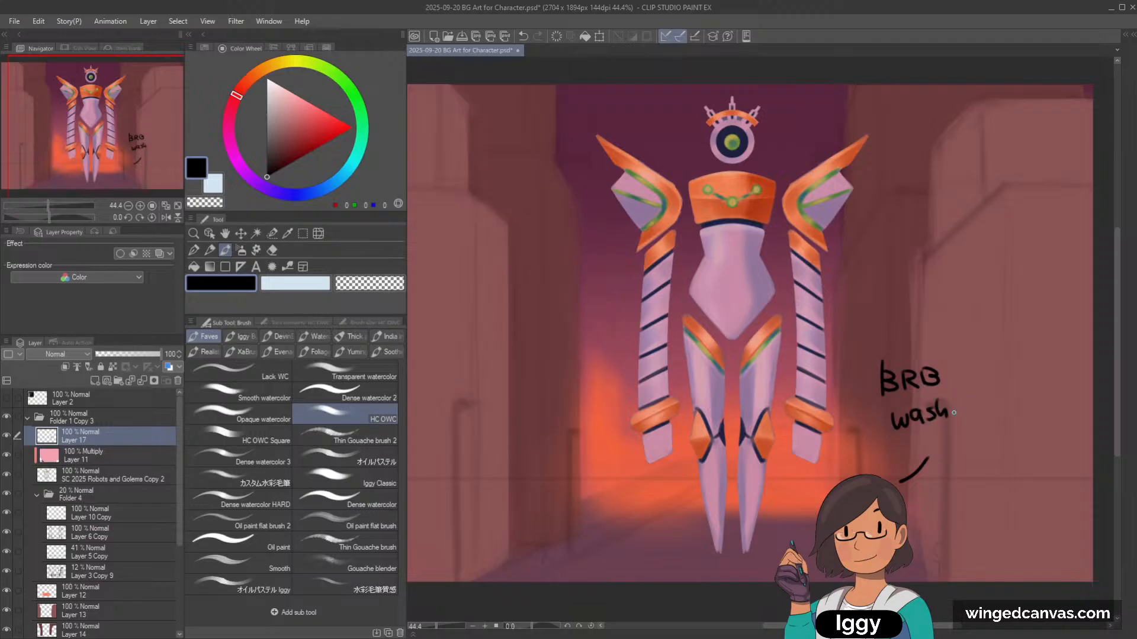
{"action": "left_click_drag", "start_coordinate": [961, 408], "coordinate": [973, 401]}
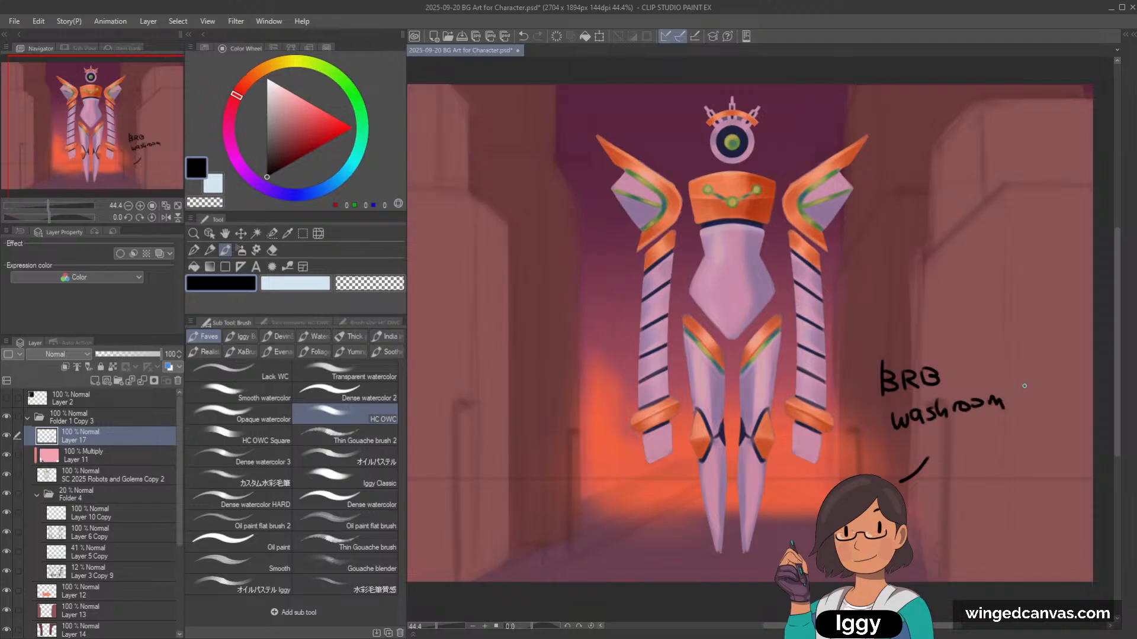
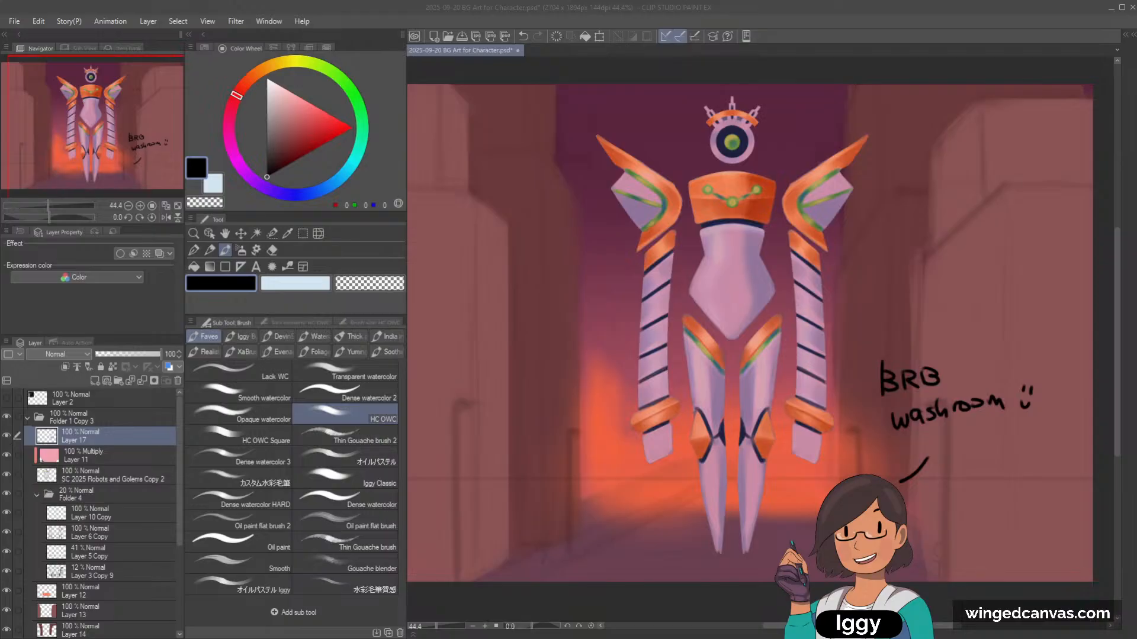
{"action": "left_click_drag", "start_coordinate": [135, 138], "coordinate": [158, 150]}
{"action": "left_click", "coordinate": [177, 381]}
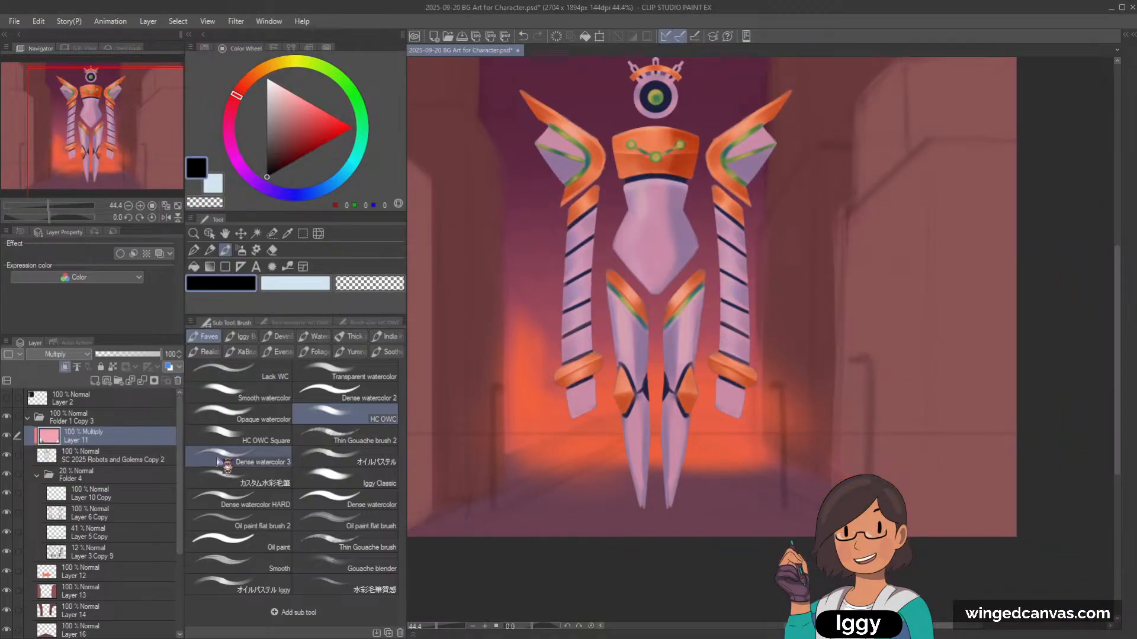
Step: Add a new layer above the Multiply tint and choose a dark maroon paint colour
{"action": "scroll", "coordinate": [519, 374], "scroll_direction": "down", "scroll_amount": 2}
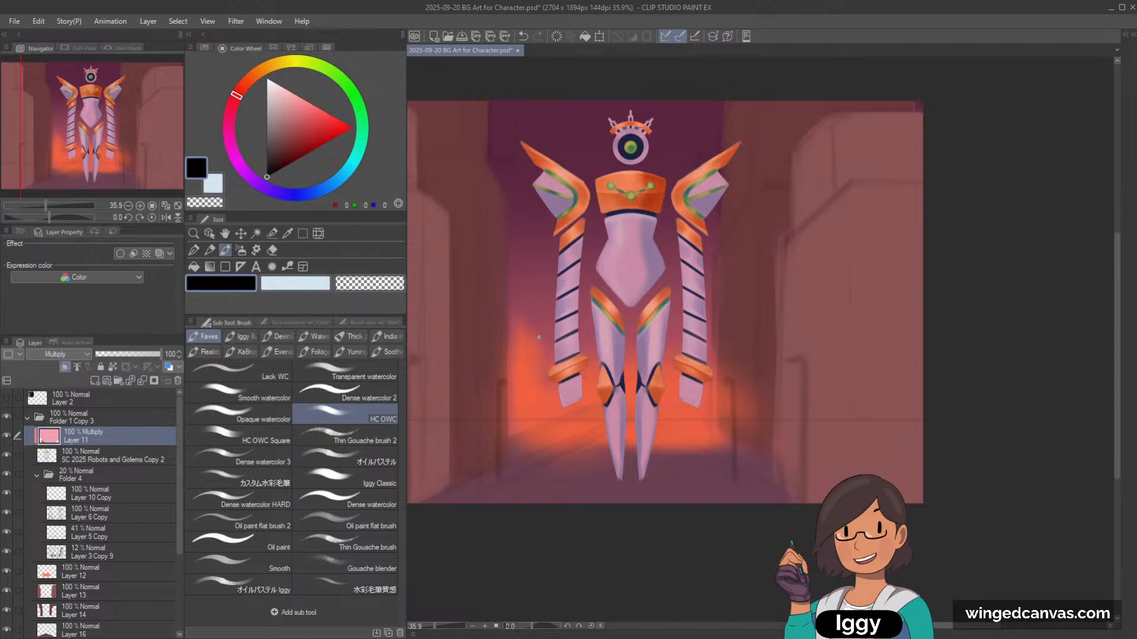
{"action": "left_click_drag", "start_coordinate": [149, 147], "coordinate": [133, 160]}
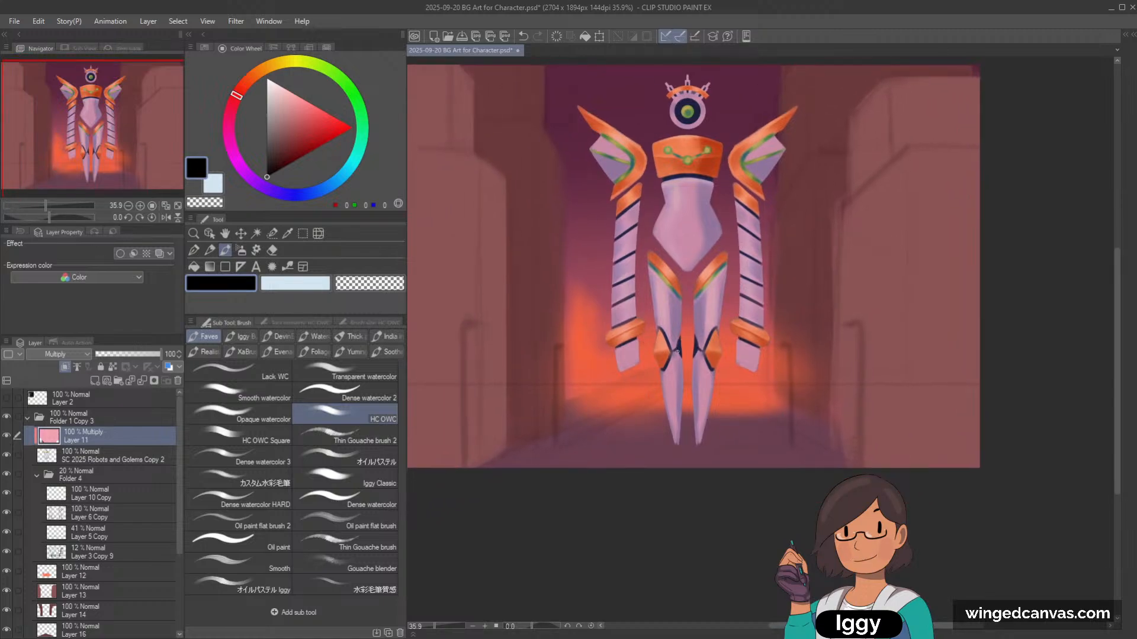
{"action": "scroll", "coordinate": [677, 352], "scroll_direction": "down", "scroll_amount": 1}
{"action": "scroll", "coordinate": [140, 137], "scroll_direction": "down", "scroll_amount": 2}
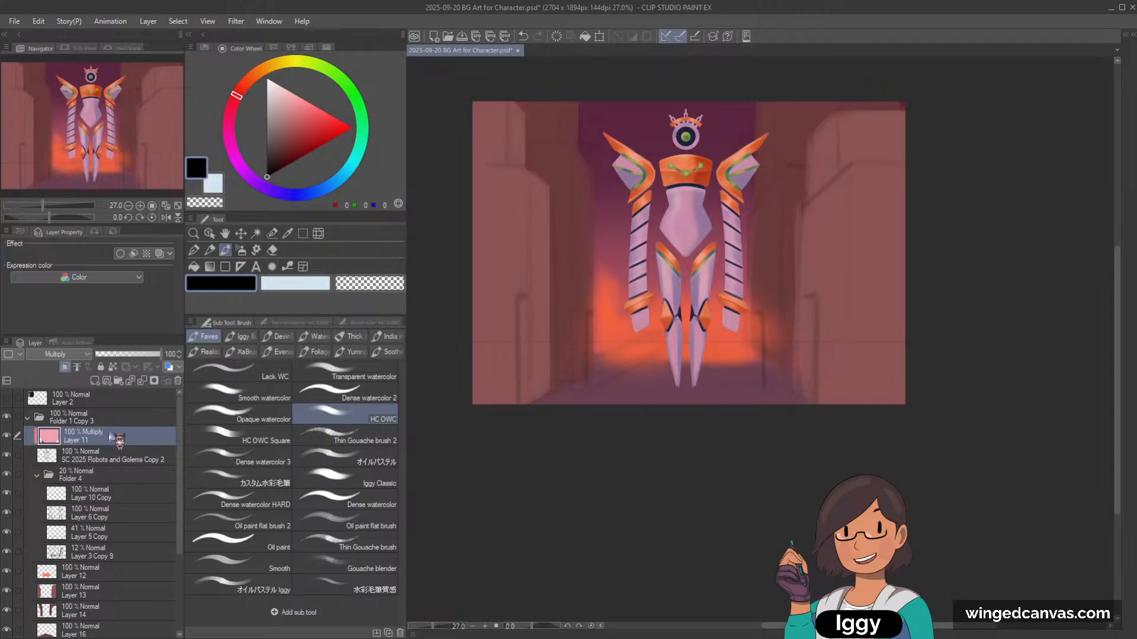
{"action": "left_click", "coordinate": [95, 380]}
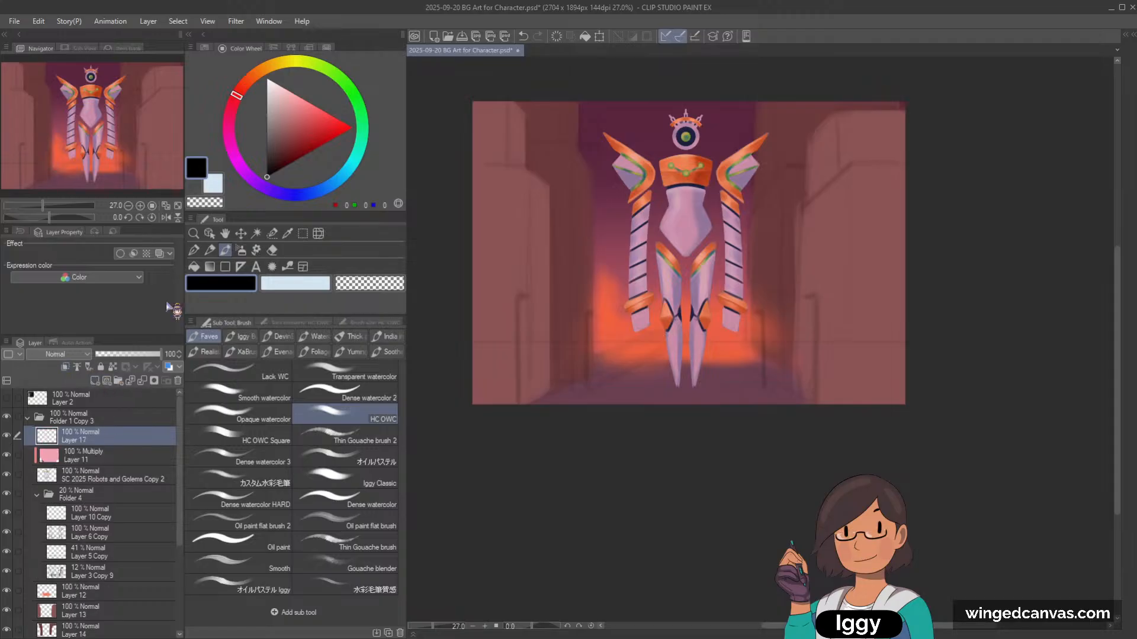
{"action": "left_click", "coordinate": [278, 148]}
{"action": "left_click", "coordinate": [273, 164]}
{"action": "left_click", "coordinate": [290, 194]}
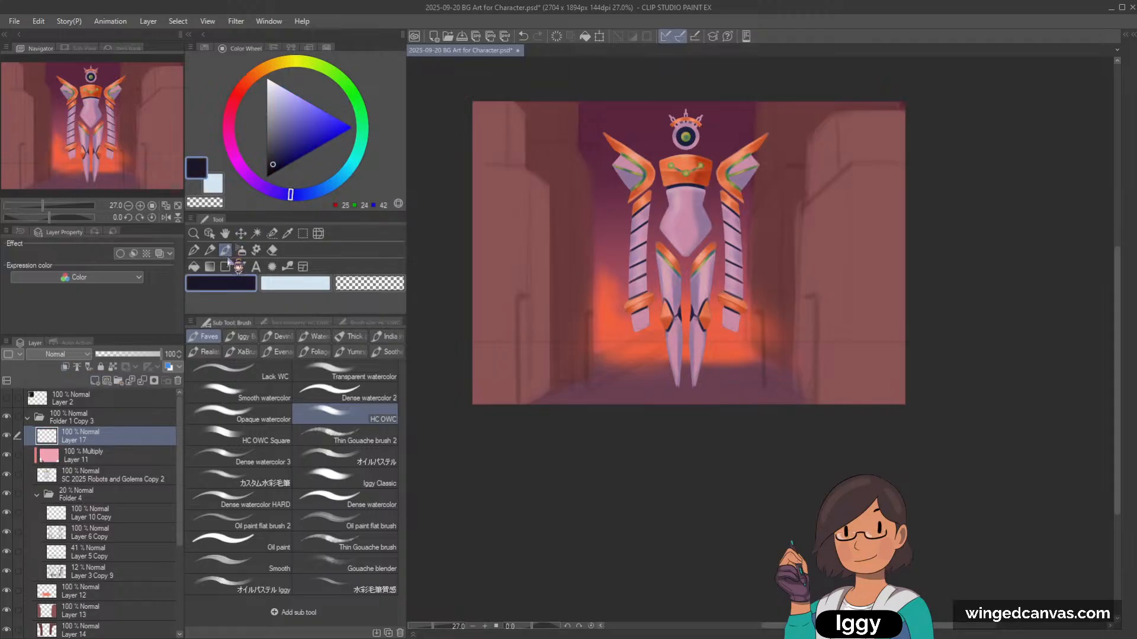
{"action": "scroll", "coordinate": [603, 245], "scroll_direction": "down", "scroll_amount": 2}
{"action": "left_click", "coordinate": [232, 112]}
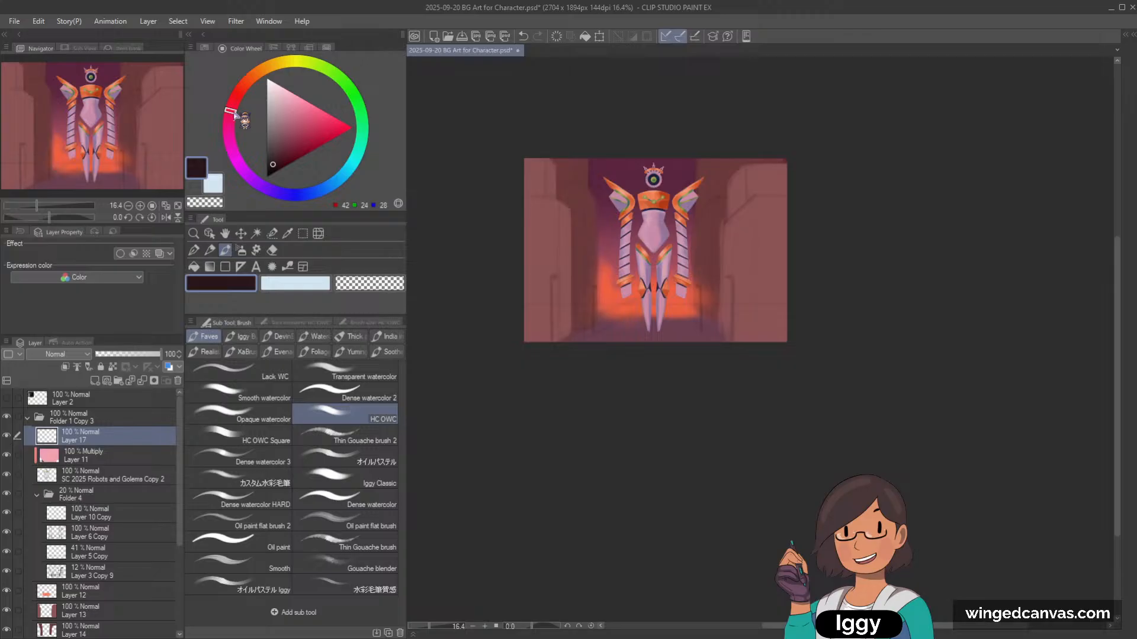
{"action": "left_click", "coordinate": [276, 156]}
Step: Try dark maroon bands across the scene in front of the robot at different tilts, undoing the attempts
{"action": "left_click_drag", "start_coordinate": [694, 317], "coordinate": [720, 295]}
{"action": "left_click_drag", "start_coordinate": [508, 374], "coordinate": [750, 263]}
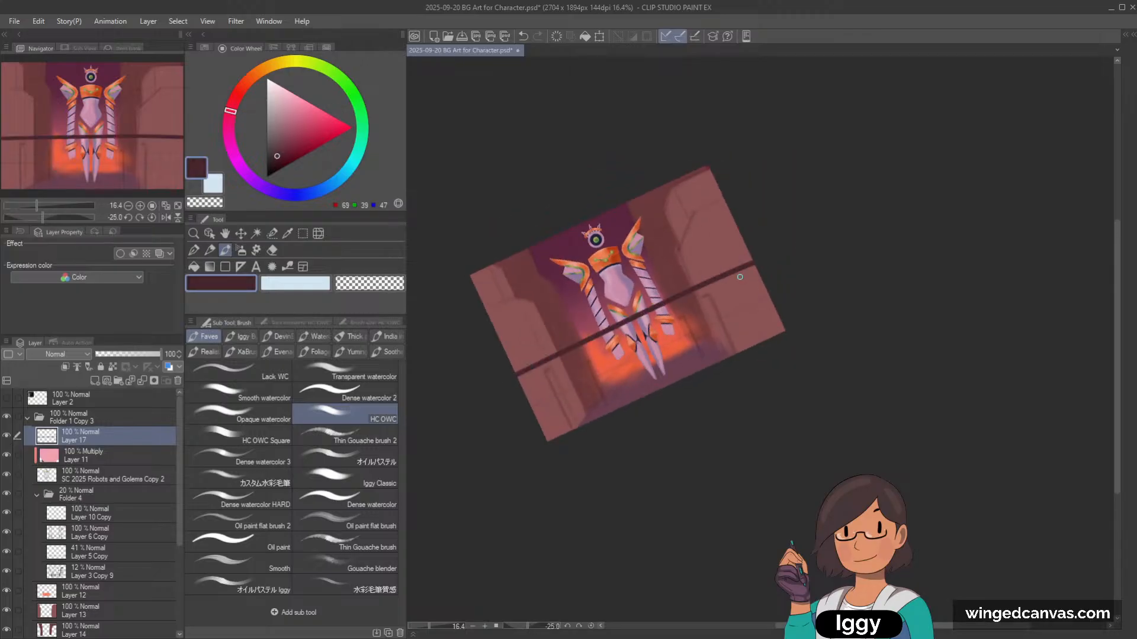
{"action": "key", "text": "ctrl+z"}
{"action": "left_click_drag", "start_coordinate": [507, 376], "coordinate": [752, 264]}
{"action": "mouse_move", "coordinate": [557, 320]}
{"action": "left_mouse_down"}
{"action": "mouse_move", "coordinate": [563, 297]}
{"action": "mouse_move", "coordinate": [610, 285]}
{"action": "left_mouse_up"}
{"action": "key", "text": "ctrl+z"}
{"action": "key", "text": "ctrl+z"}
{"action": "left_click_drag", "start_coordinate": [519, 293], "coordinate": [817, 270]}
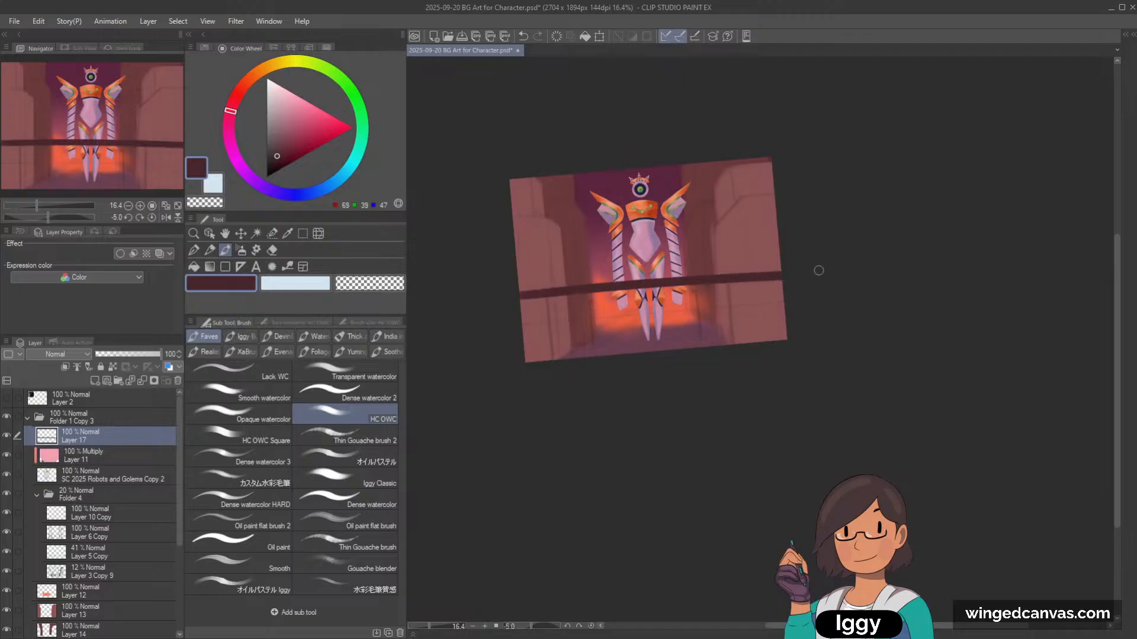
{"action": "key", "text": "ctrl+z"}
Step: Try a dark maroon foreground strip along the base of the street, and delete its layer
{"action": "left_click_drag", "start_coordinate": [521, 330], "coordinate": [792, 312]}
{"action": "mouse_move", "coordinate": [533, 349]}
{"action": "left_mouse_down"}
{"action": "mouse_move", "coordinate": [821, 316]}
{"action": "mouse_move", "coordinate": [560, 359]}
{"action": "mouse_move", "coordinate": [823, 335]}
{"action": "left_mouse_up"}
{"action": "key", "text": "asciicircum"}
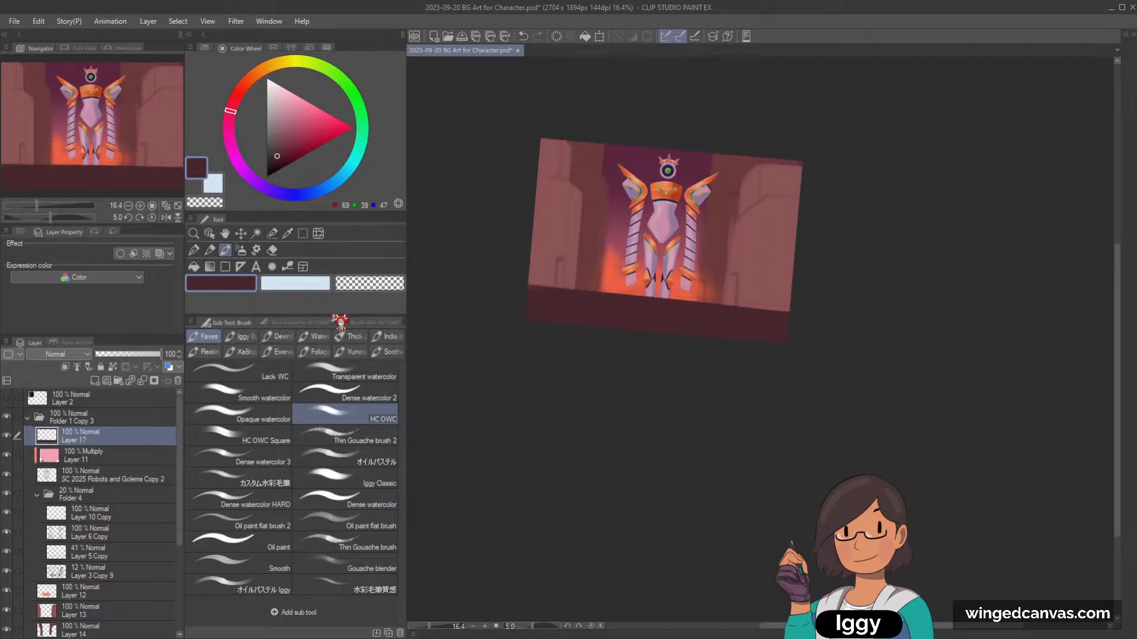
{"action": "left_click", "coordinate": [177, 381]}
{"action": "key", "text": "minus"}
Step: Add a layer between Layer 14 and Layer 16 and paint a dark maroon horizontal band behind the robot, spanning the gap between the buildings
{"action": "scroll", "coordinate": [825, 254], "scroll_direction": "up", "scroll_amount": 3}
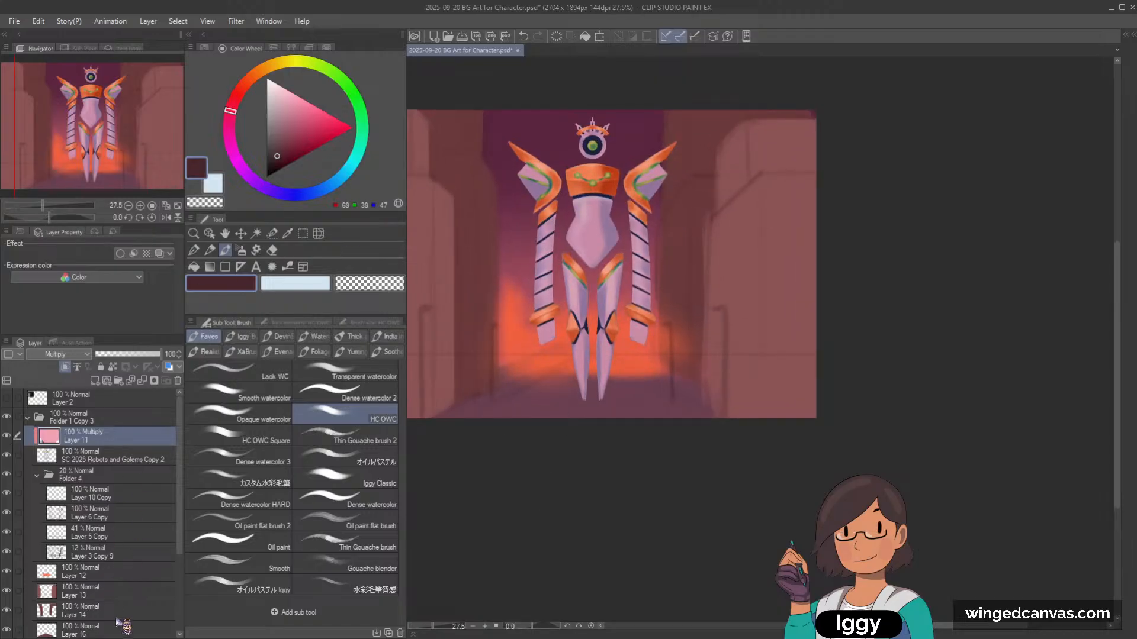
{"action": "left_click", "coordinate": [134, 627]}
{"action": "scroll", "coordinate": [179, 551], "scroll_direction": "down", "scroll_amount": 3}
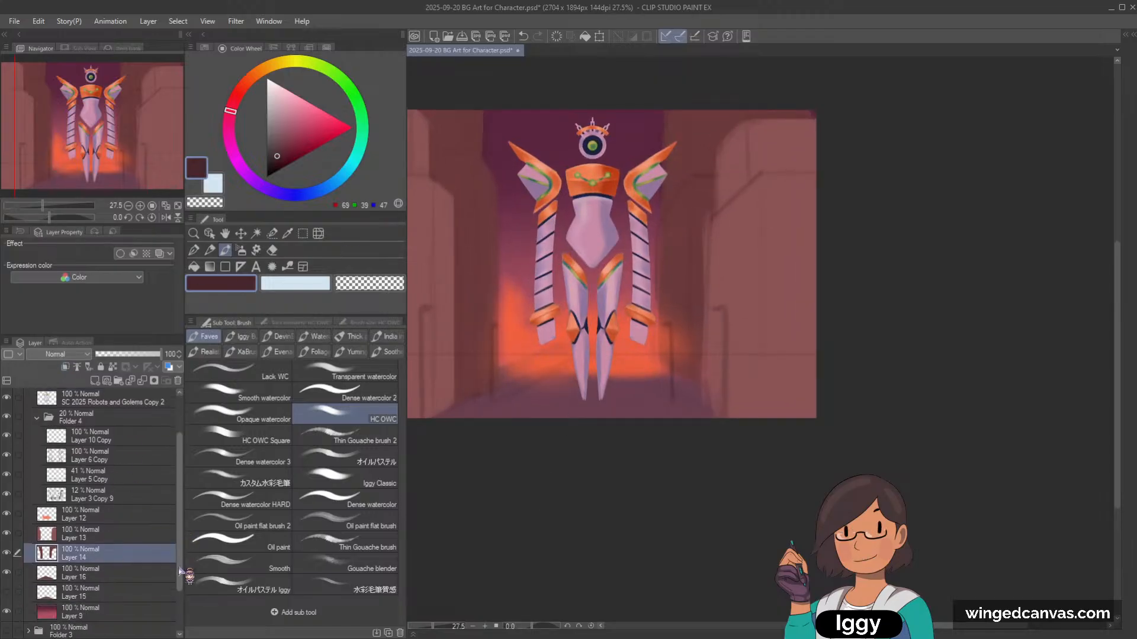
{"action": "left_click", "coordinate": [95, 381]}
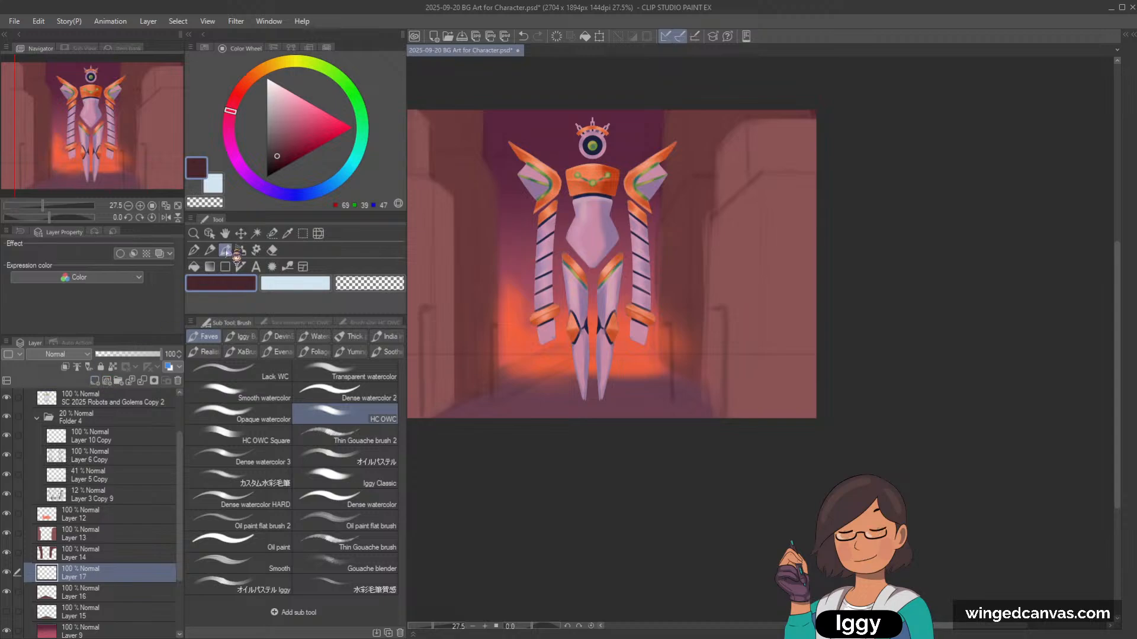
{"action": "key", "text": "minus"}
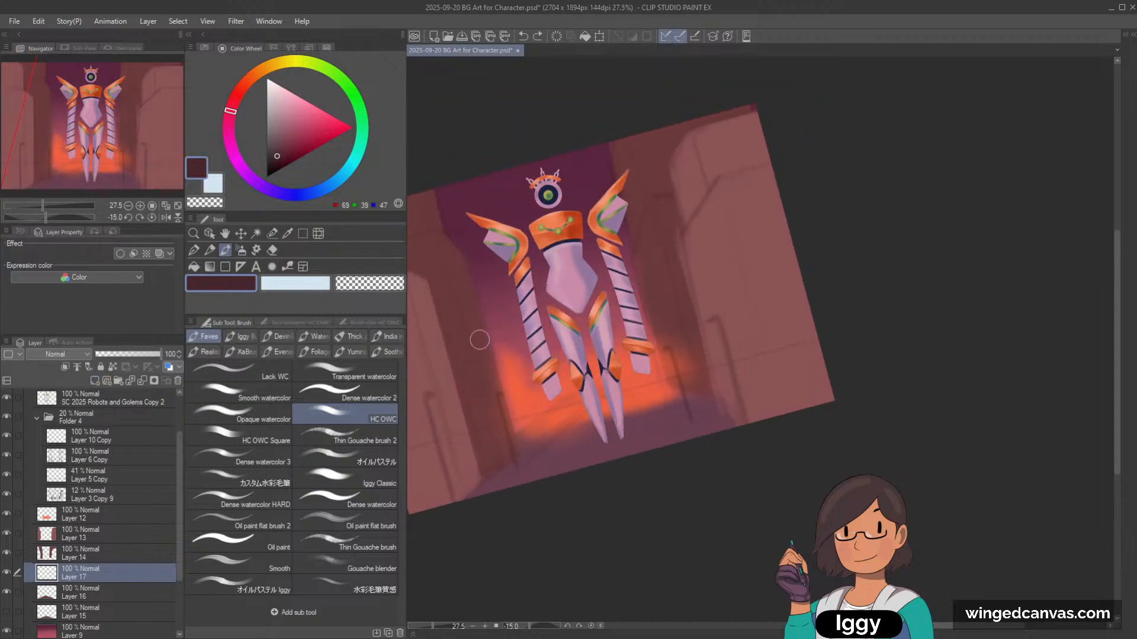
{"action": "left_click_drag", "start_coordinate": [482, 327], "coordinate": [636, 296]}
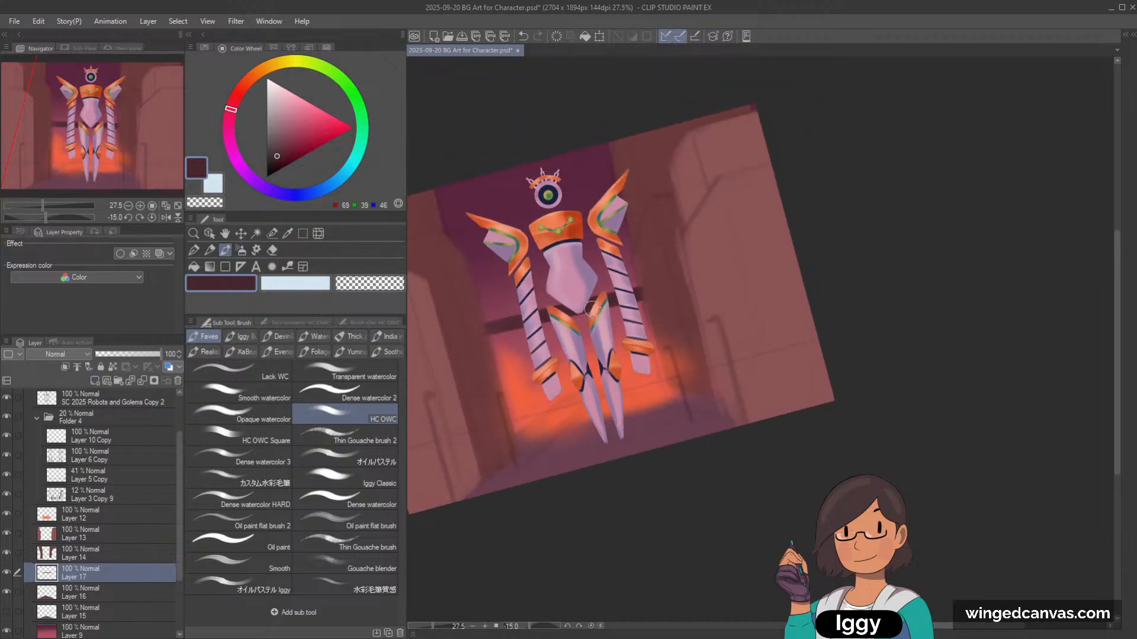
{"action": "key", "text": "ctrl+z"}
{"action": "key", "text": "ctrl+y"}
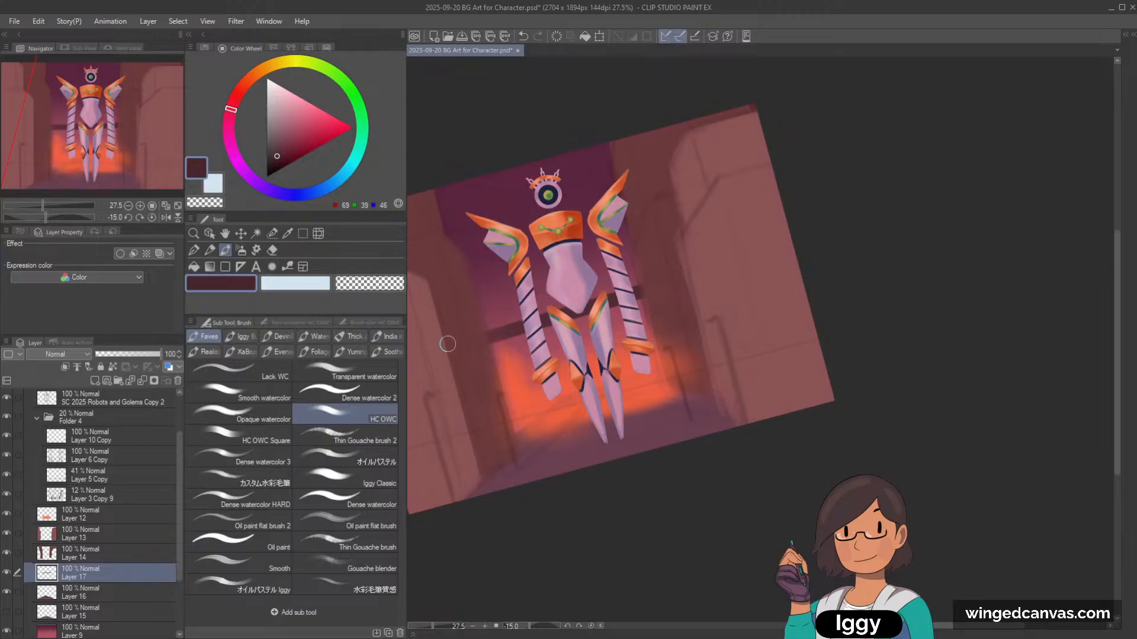
{"action": "key", "text": "asciicircum"}
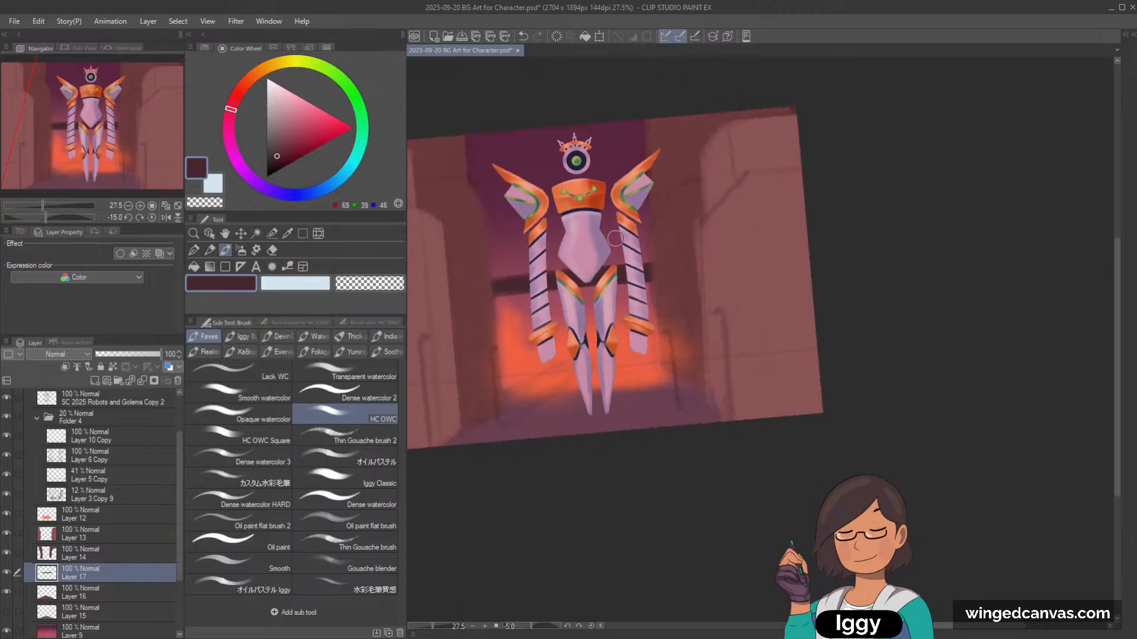
Step: Paint a dark maroon pillar below the horizontal band beside the robot's left-hand arm, and trim its edges with transparent colour
{"action": "left_click_drag", "start_coordinate": [521, 276], "coordinate": [522, 327]}
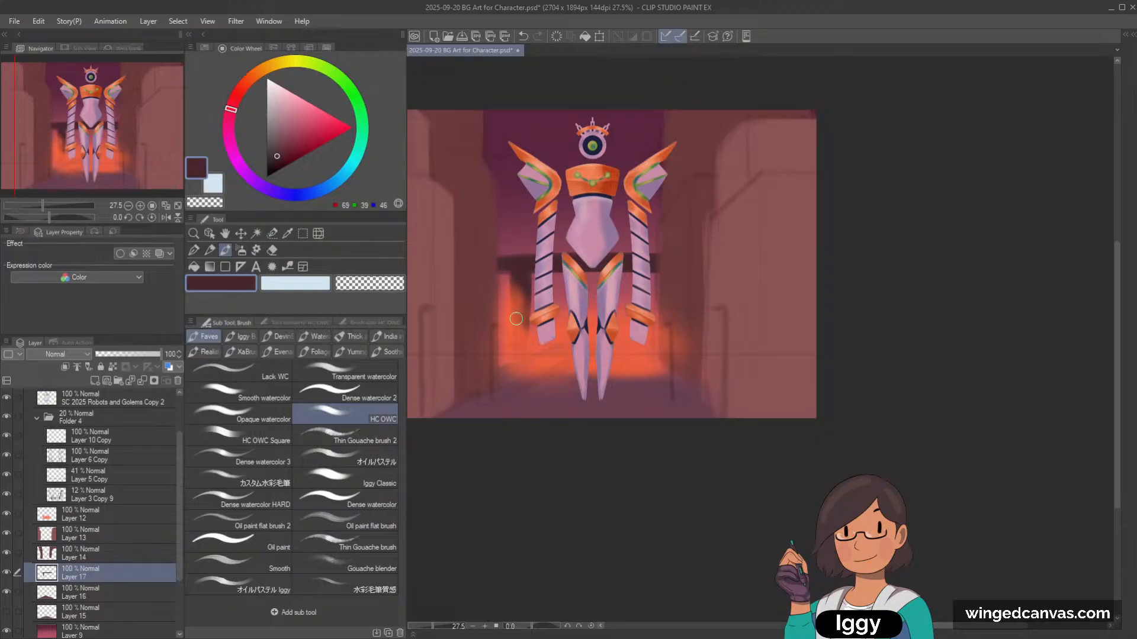
{"action": "mouse_move", "coordinate": [589, 256]}
{"action": "left_mouse_down"}
{"action": "mouse_move", "coordinate": [659, 217]}
{"action": "mouse_move", "coordinate": [533, 276]}
{"action": "left_mouse_up"}
{"action": "key", "text": "c"}
{"action": "key", "text": "ctrl+z"}
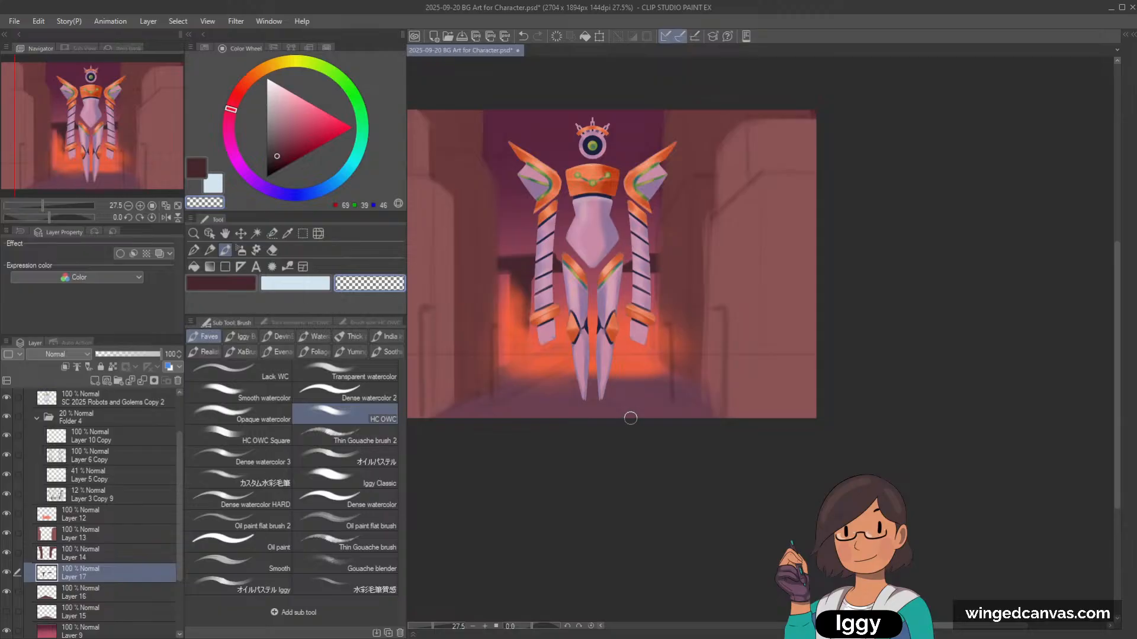
Step: Add a new layer directly above Layer 16, beneath the layer holding the dark maroon structure
{"action": "left_click", "coordinate": [7, 513]}
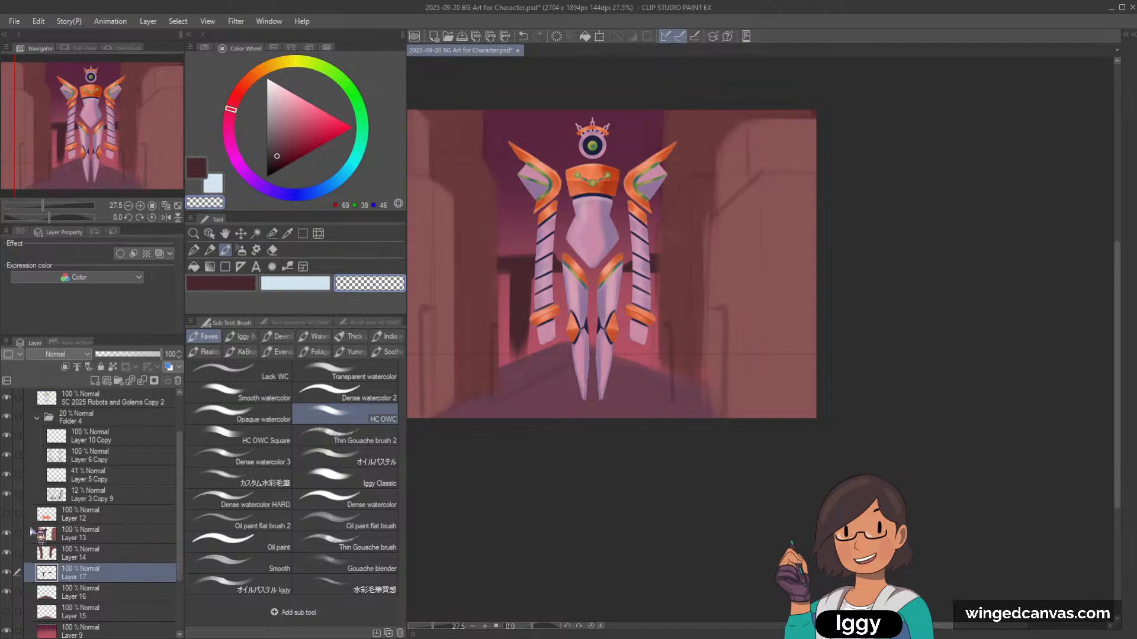
{"action": "left_click", "coordinate": [99, 597]}
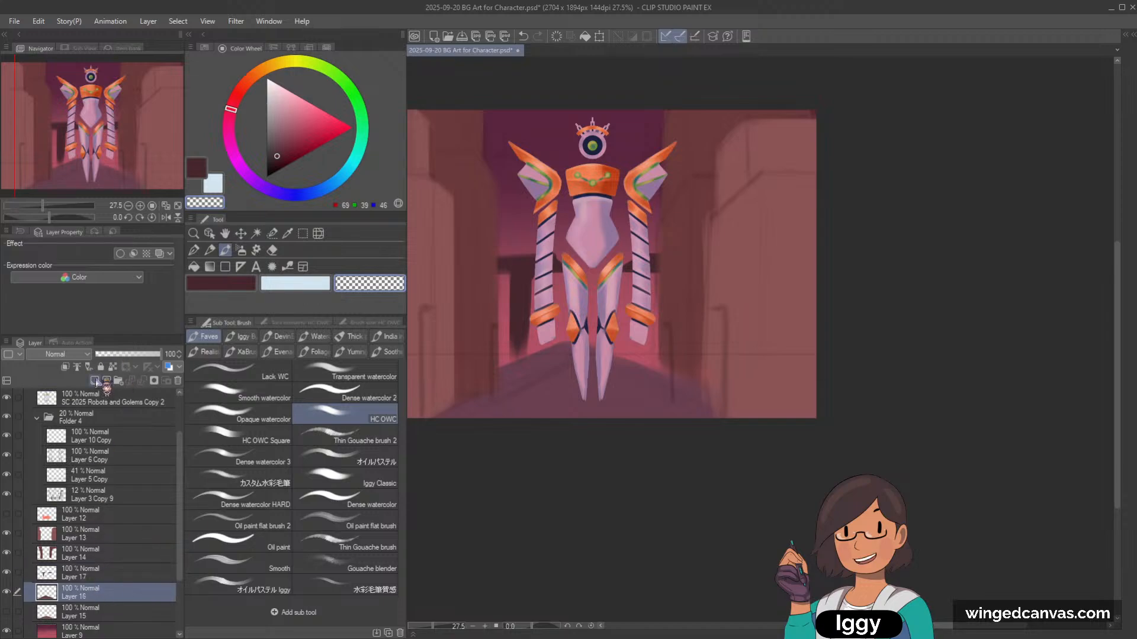
{"action": "left_click", "coordinate": [95, 381]}
{"action": "left_click", "coordinate": [7, 513]}
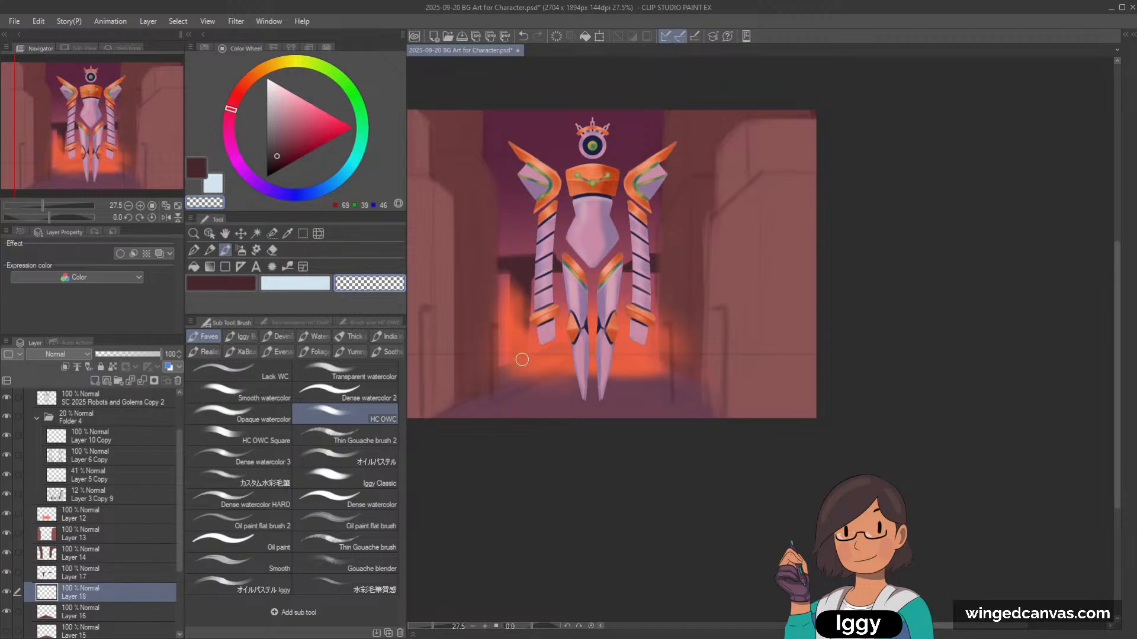
Step: Sample the orange of the glow behind the robot as the paint colour, and hide Layer 12
{"action": "left_click", "coordinate": [287, 233]}
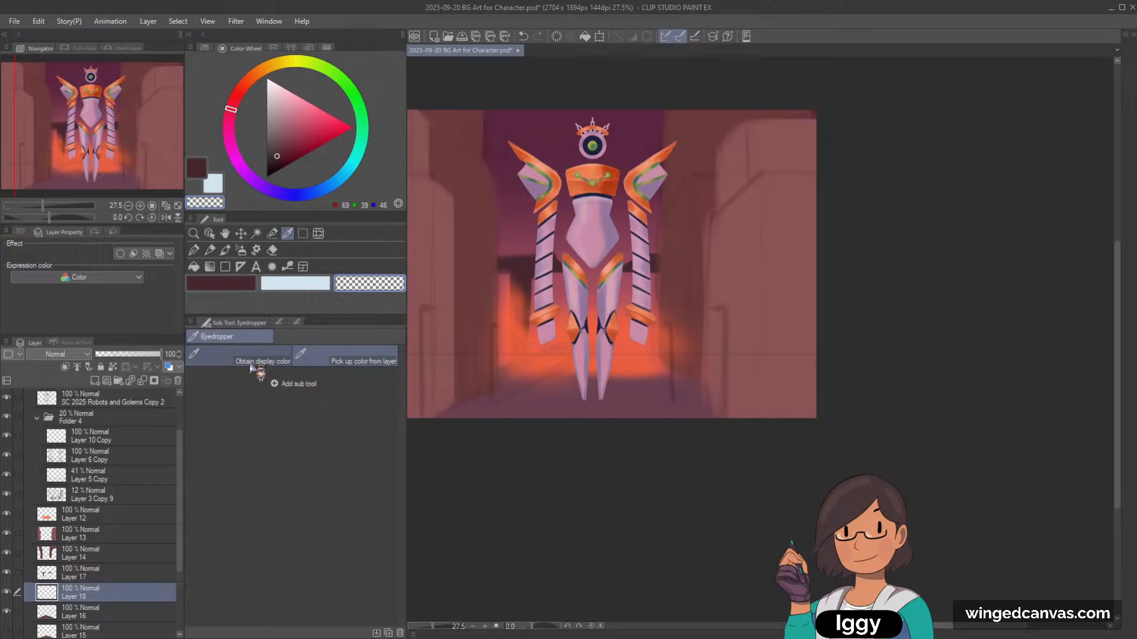
{"action": "left_click", "coordinate": [519, 341]}
{"action": "left_click", "coordinate": [7, 513]}
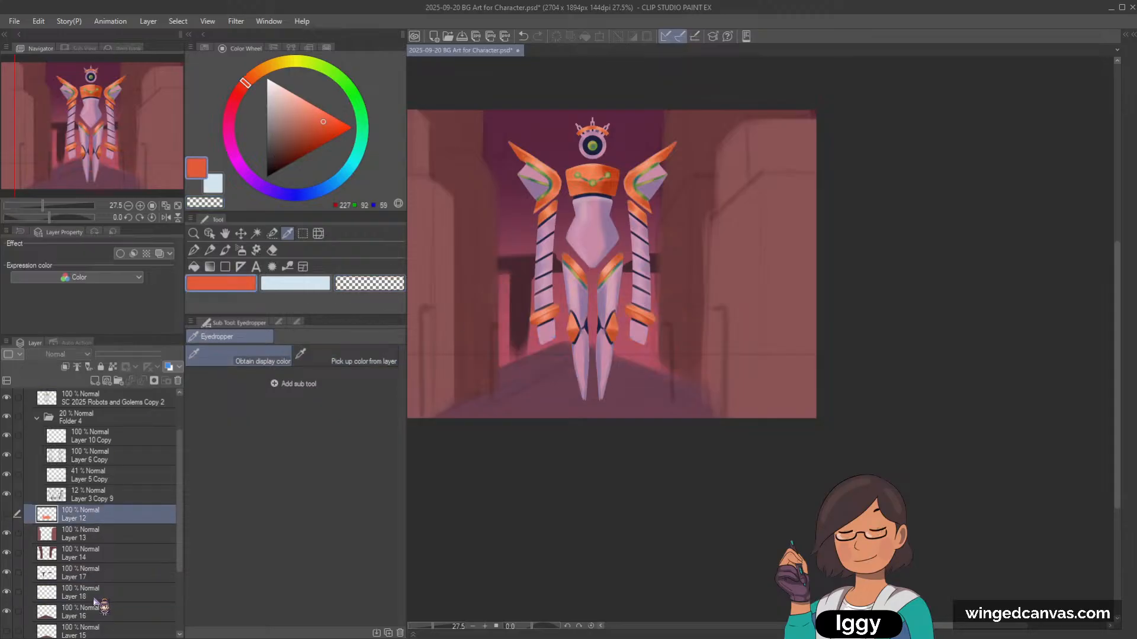
Step: Airbrush a soft orange glow on Layer 18 above the maroon band and low behind the robot's legs
{"action": "left_click", "coordinate": [225, 250]}
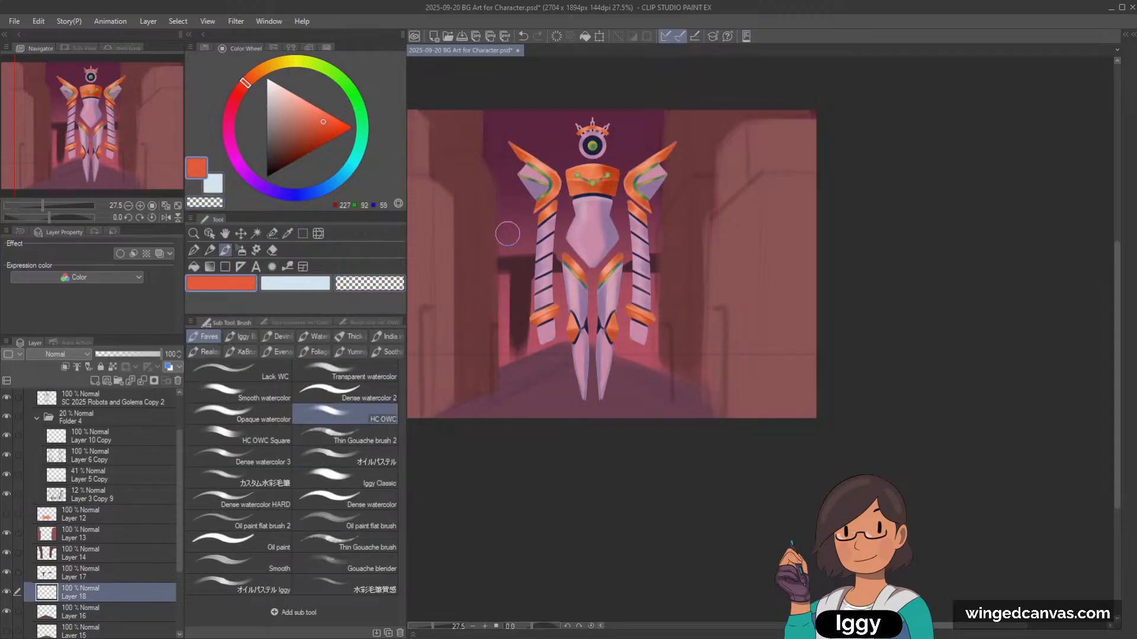
{"action": "left_click", "coordinate": [241, 249]}
{"action": "mouse_move", "coordinate": [498, 231]}
{"action": "left_mouse_down"}
{"action": "mouse_move", "coordinate": [539, 249]}
{"action": "mouse_move", "coordinate": [493, 250]}
{"action": "left_mouse_up"}
{"action": "key", "text": "ctrl+z"}
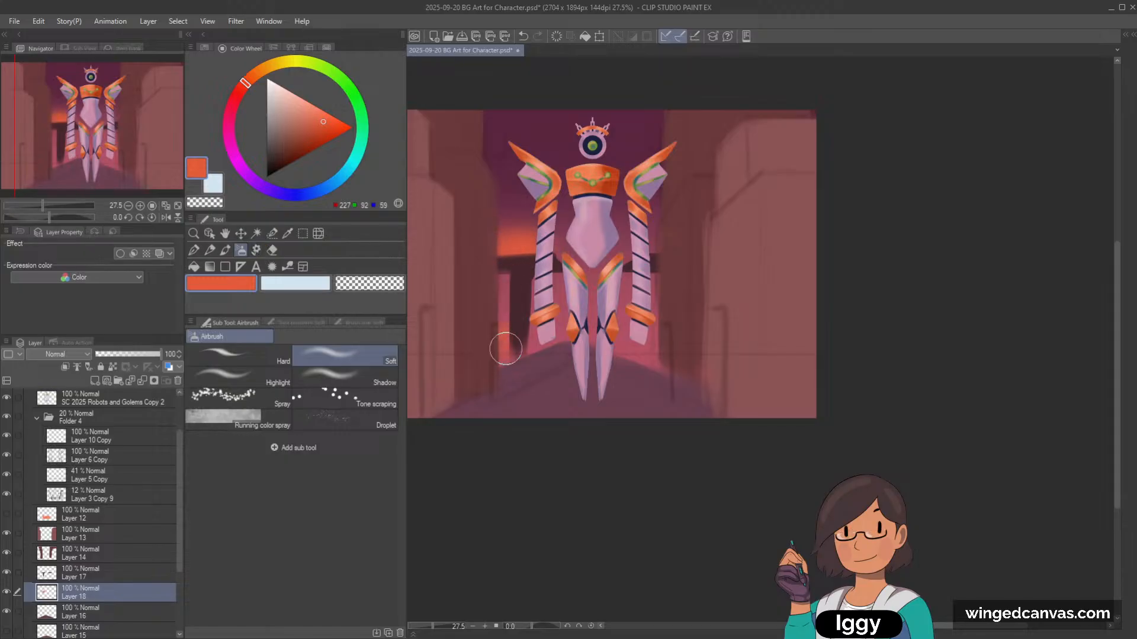
{"action": "mouse_move", "coordinate": [552, 344]}
{"action": "left_mouse_down"}
{"action": "mouse_move", "coordinate": [603, 348]}
{"action": "mouse_move", "coordinate": [536, 341]}
{"action": "mouse_move", "coordinate": [640, 341]}
{"action": "mouse_move", "coordinate": [542, 350]}
{"action": "mouse_move", "coordinate": [625, 334]}
{"action": "mouse_move", "coordinate": [614, 324]}
{"action": "mouse_move", "coordinate": [515, 345]}
{"action": "mouse_move", "coordinate": [551, 339]}
{"action": "left_mouse_up"}
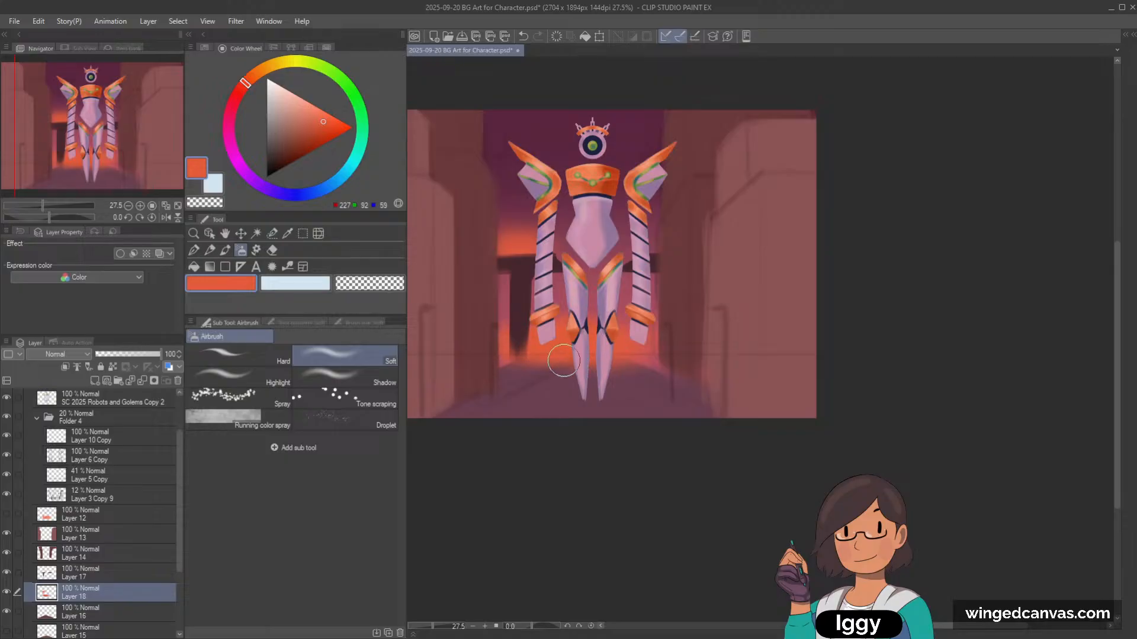
Step: Extend the dark maroon band and left-hand pillar on Layer 17 with its sampled colour, and clean up the shape with transparent colour
{"action": "left_click", "coordinate": [210, 233]}
{"action": "left_click", "coordinate": [525, 286]}
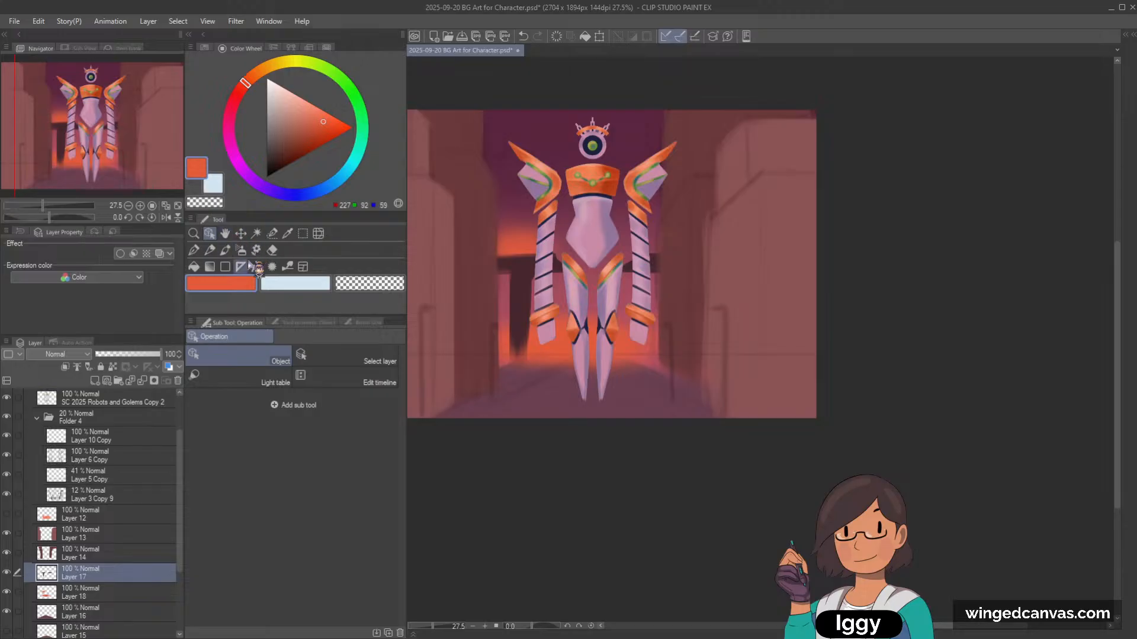
{"action": "left_click", "coordinate": [225, 250]}
{"action": "left_click", "coordinate": [514, 287], "text": "alt"}
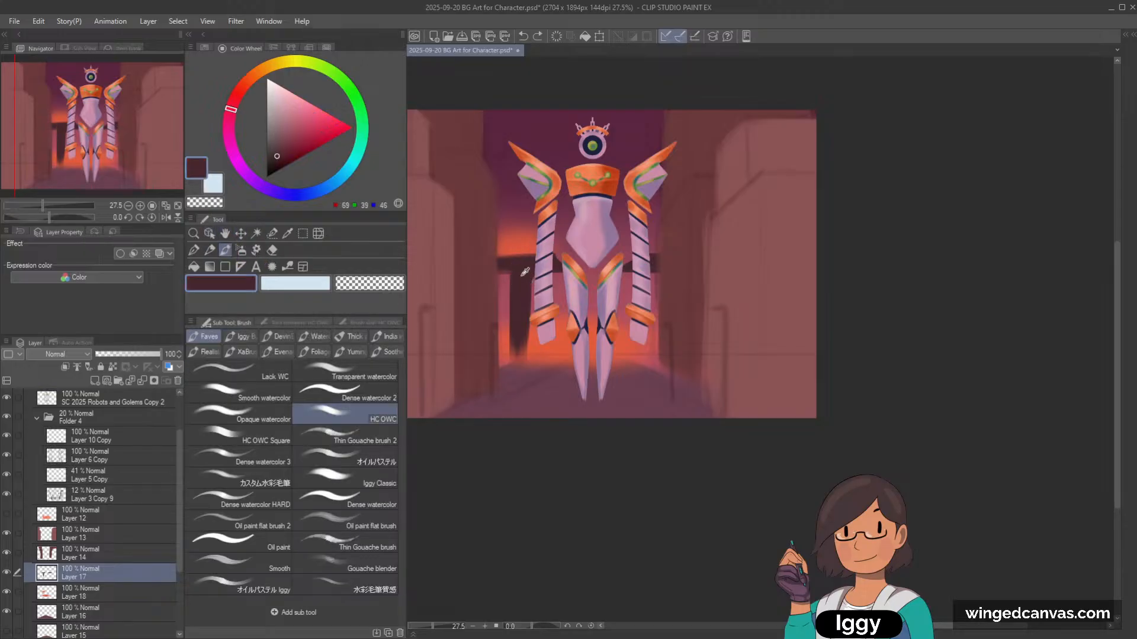
{"action": "mouse_move", "coordinate": [514, 293]}
{"action": "left_mouse_down"}
{"action": "mouse_move", "coordinate": [521, 366]}
{"action": "mouse_move", "coordinate": [527, 258]}
{"action": "mouse_move", "coordinate": [509, 287]}
{"action": "mouse_move", "coordinate": [513, 366]}
{"action": "mouse_move", "coordinate": [512, 273]}
{"action": "mouse_move", "coordinate": [509, 372]}
{"action": "mouse_move", "coordinate": [516, 276]}
{"action": "left_mouse_up"}
{"action": "key", "text": "minus"}
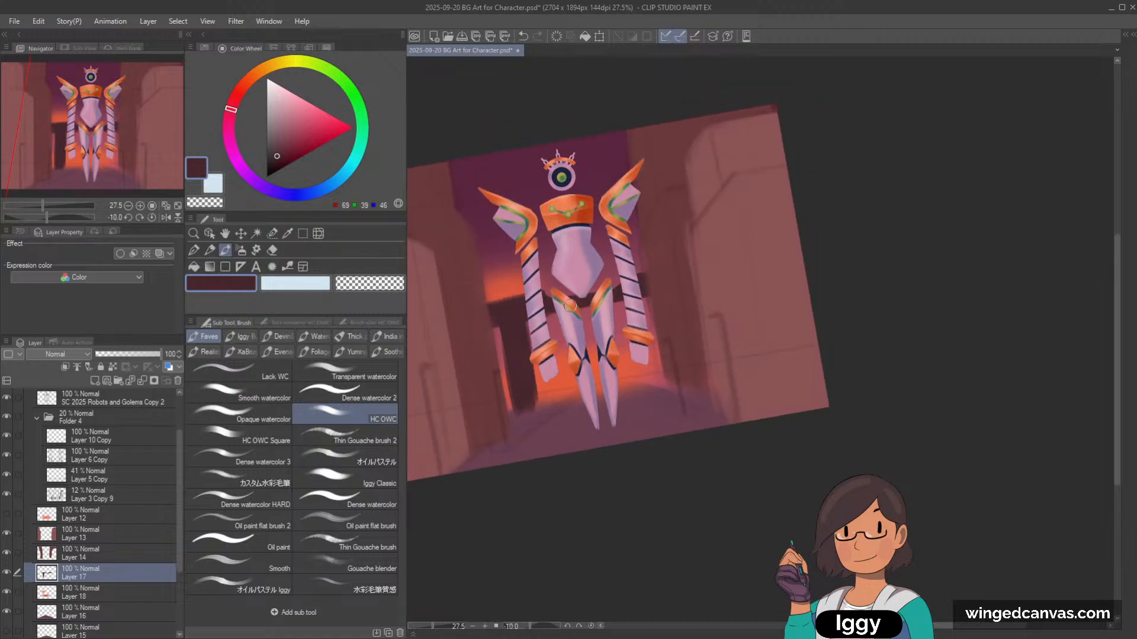
{"action": "key", "text": "asciicircum"}
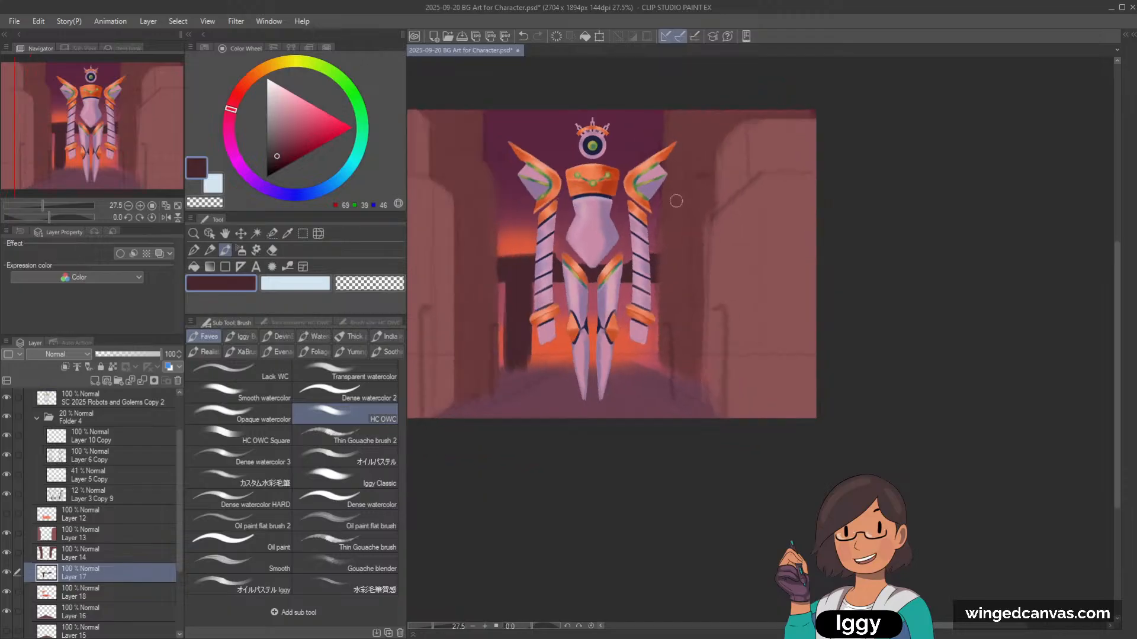
{"action": "key", "text": "c"}
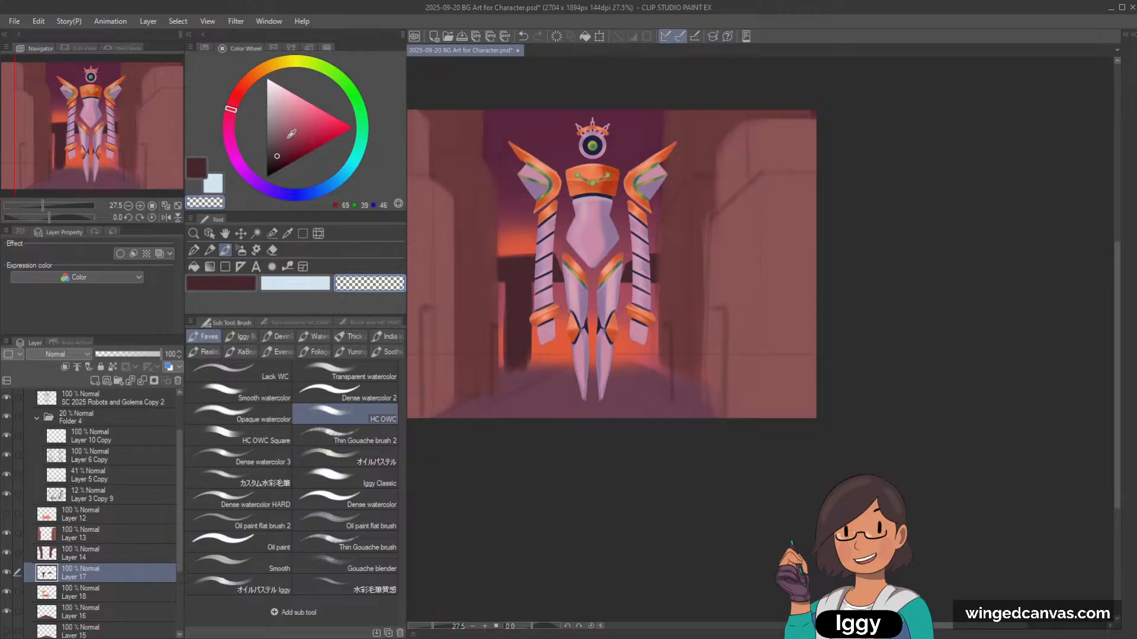
Step: Sketch a small rough robot figure in black in the sky beside the main robot's head
{"action": "left_click", "coordinate": [267, 177]}
{"action": "scroll", "coordinate": [528, 110], "scroll_direction": "up", "scroll_amount": 2}
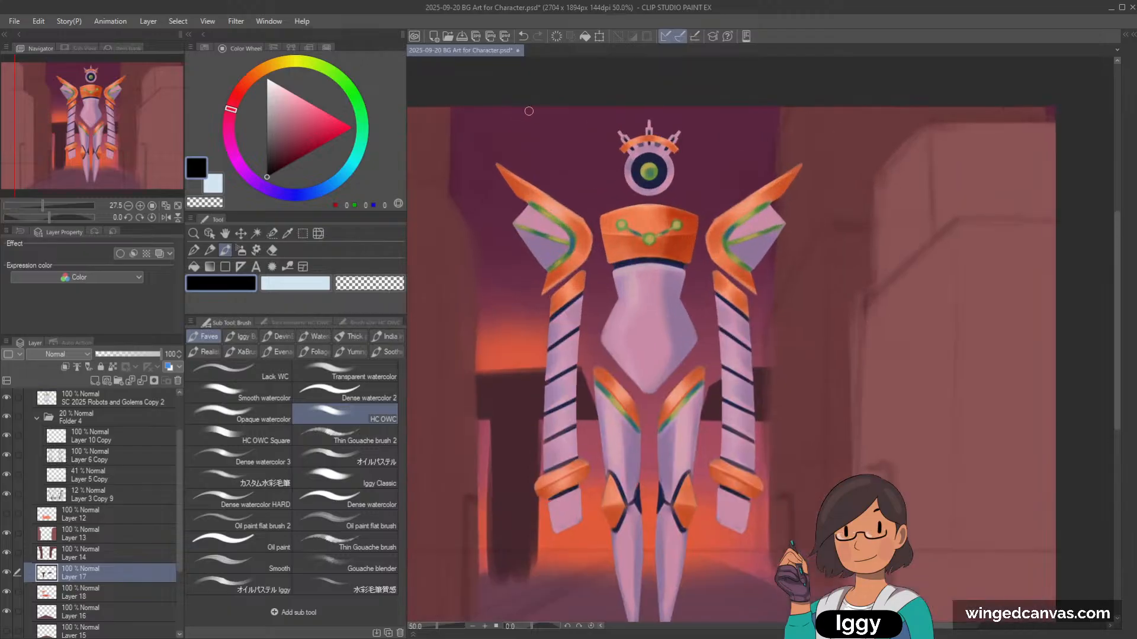
{"action": "scroll", "coordinate": [528, 111], "scroll_direction": "up", "scroll_amount": 1}
{"action": "mouse_move", "coordinate": [533, 118]}
{"action": "left_mouse_down"}
{"action": "mouse_move", "coordinate": [527, 144]}
{"action": "mouse_move", "coordinate": [566, 144]}
{"action": "mouse_move", "coordinate": [542, 169]}
{"action": "mouse_move", "coordinate": [547, 148]}
{"action": "mouse_move", "coordinate": [505, 153]}
{"action": "left_mouse_up"}
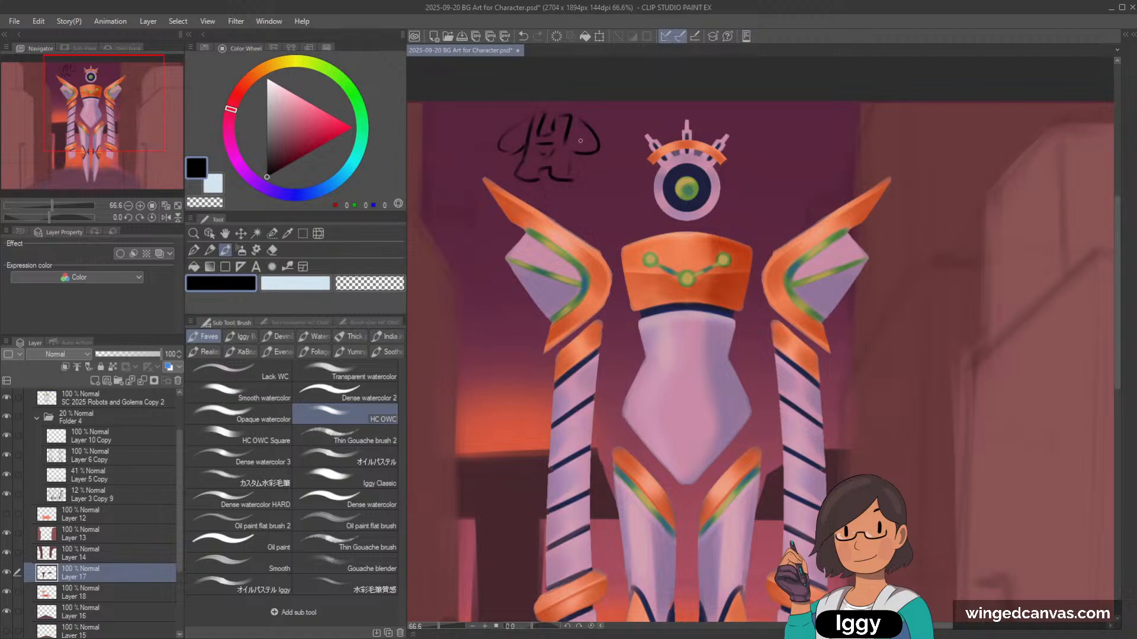
{"action": "left_click_drag", "start_coordinate": [553, 186], "coordinate": [558, 223]}
{"action": "left_click_drag", "start_coordinate": [570, 181], "coordinate": [573, 214]}
{"action": "left_click_drag", "start_coordinate": [546, 111], "coordinate": [556, 115]}
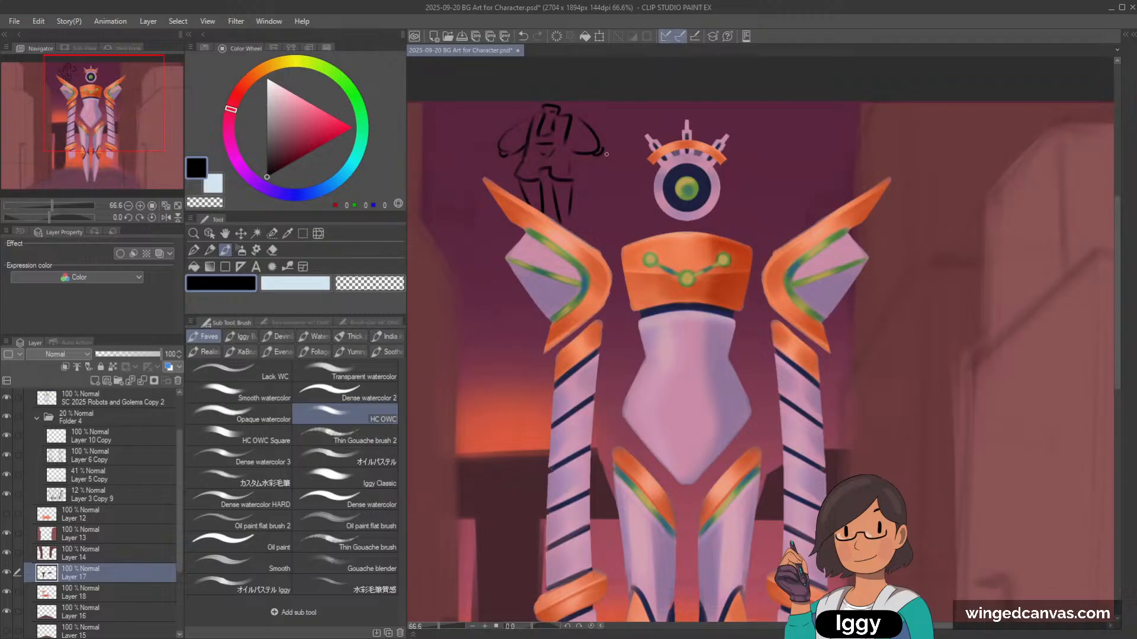
{"action": "key", "text": "ctrl+z"}
{"action": "left_click_drag", "start_coordinate": [600, 160], "coordinate": [611, 158]}
{"action": "mouse_move", "coordinate": [540, 131]}
{"action": "left_mouse_down"}
{"action": "mouse_move", "coordinate": [598, 170]}
{"action": "mouse_move", "coordinate": [578, 189]}
{"action": "mouse_move", "coordinate": [597, 161]}
{"action": "left_mouse_up"}
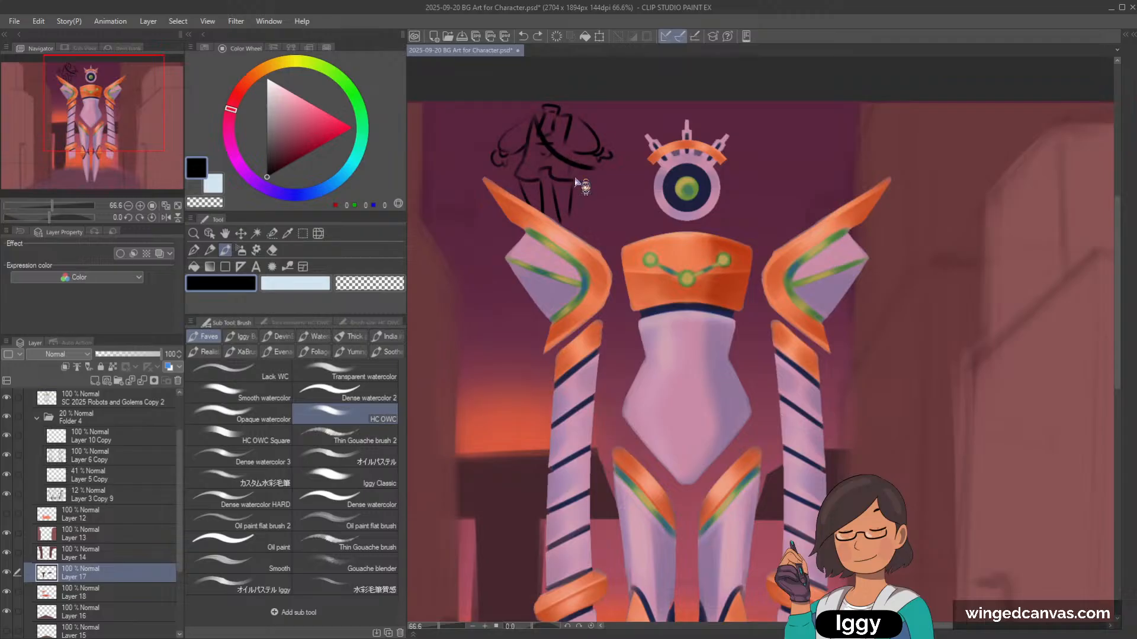
Step: Erase the small black robot sketch from the sky with transparent colour
{"action": "scroll", "coordinate": [628, 237], "scroll_direction": "down", "scroll_amount": 3}
{"action": "key", "text": "ctrl+z"}
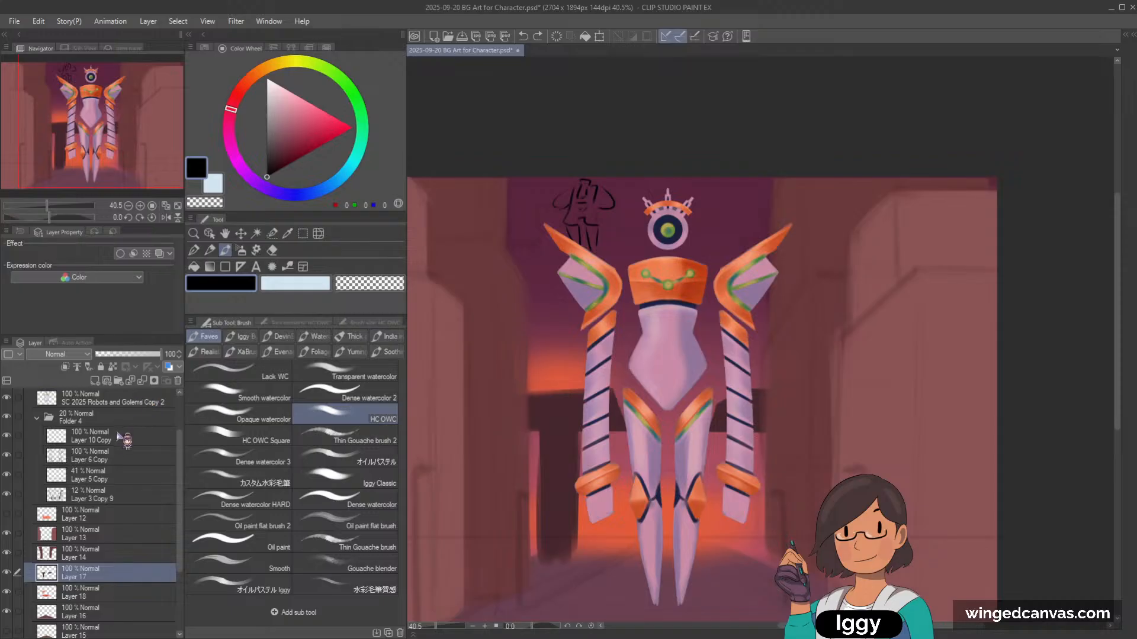
{"action": "left_click", "coordinate": [369, 283]}
{"action": "mouse_move", "coordinate": [577, 181]}
{"action": "left_mouse_down"}
{"action": "mouse_move", "coordinate": [594, 173]}
{"action": "mouse_move", "coordinate": [586, 214]}
{"action": "mouse_move", "coordinate": [612, 230]}
{"action": "left_mouse_up"}
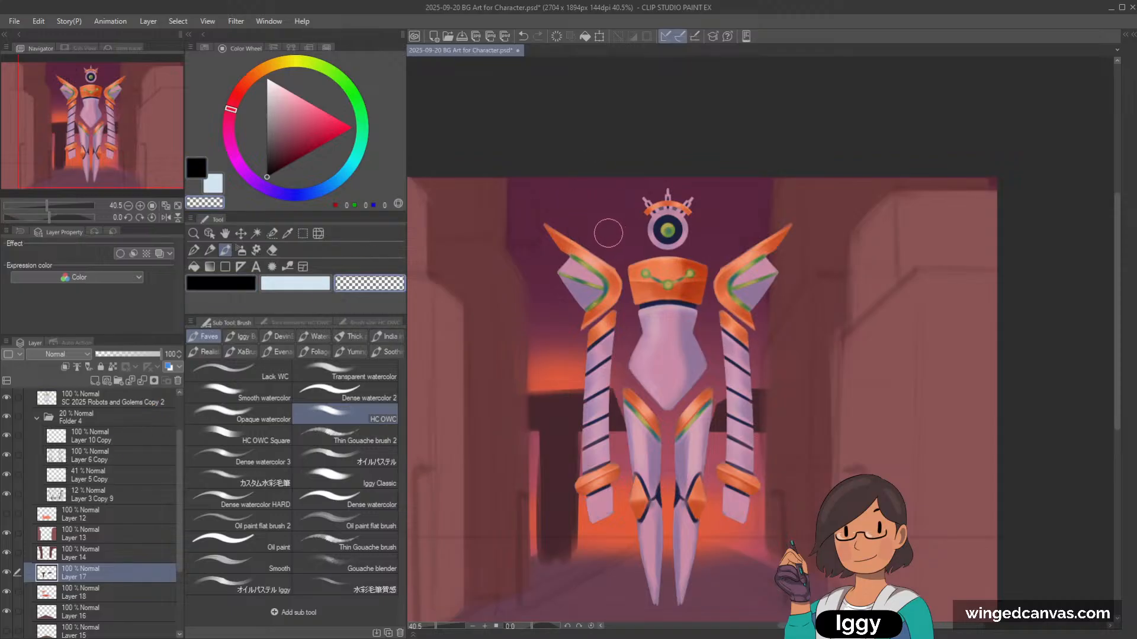
{"action": "scroll", "coordinate": [605, 234], "scroll_direction": "down", "scroll_amount": 1}
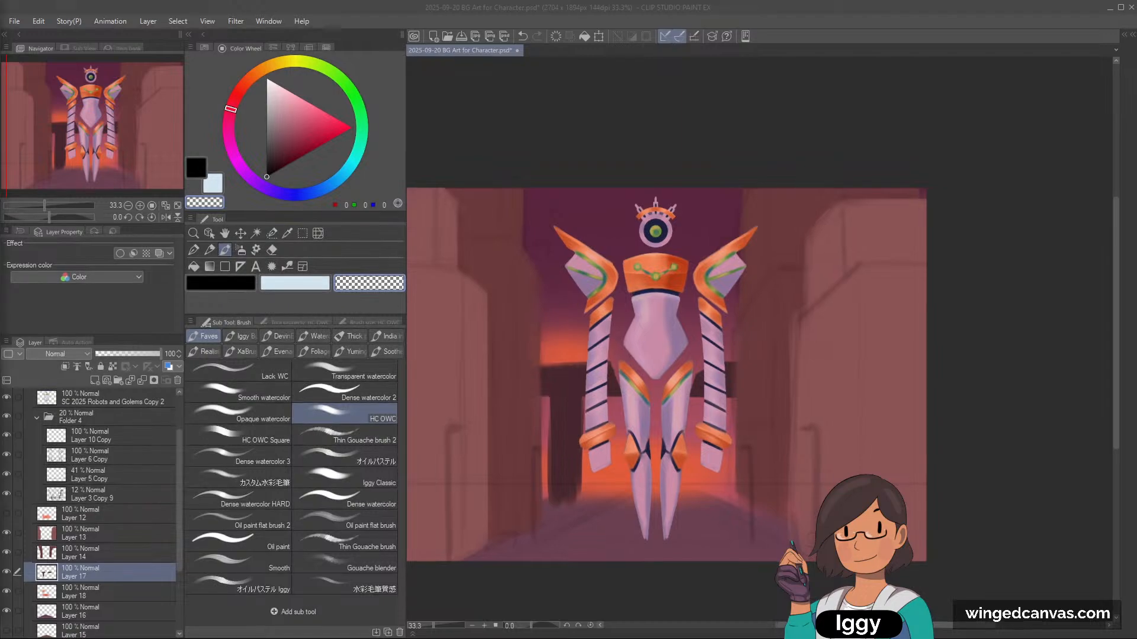
{"action": "left_click", "coordinate": [24, 22]}
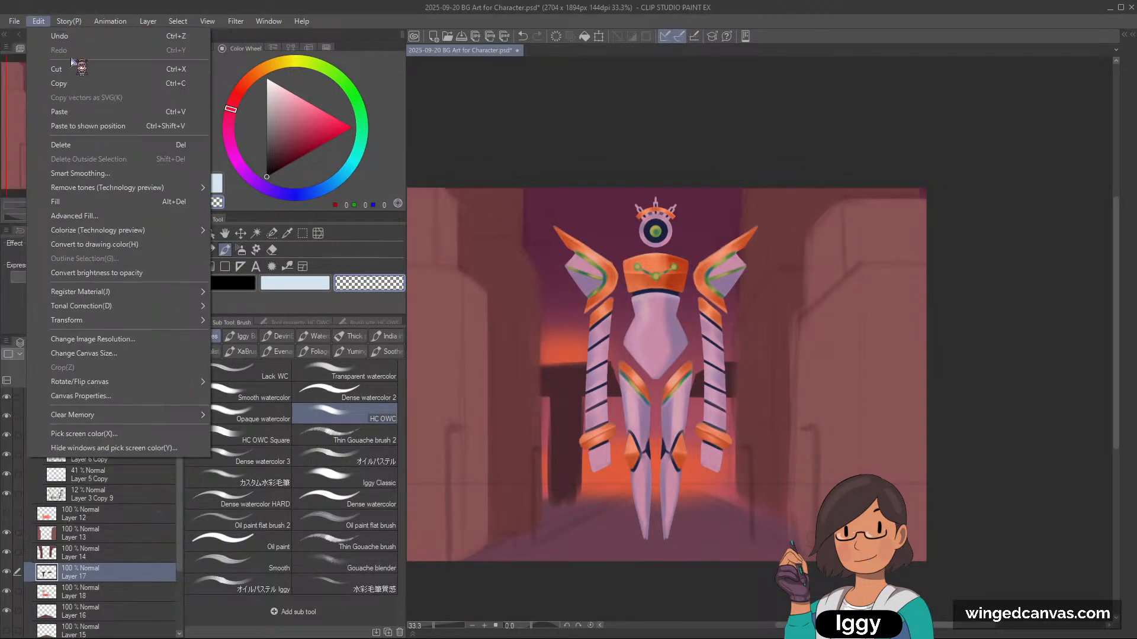
{"action": "mouse_move", "coordinate": [98, 174]}
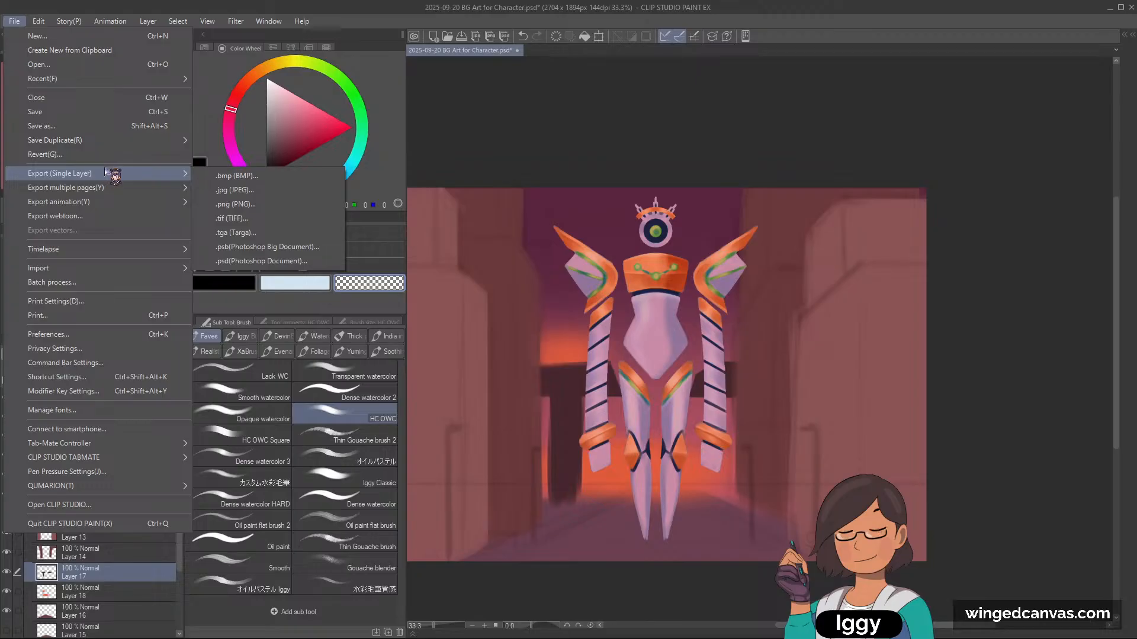
{"action": "mouse_move", "coordinate": [157, 188]}
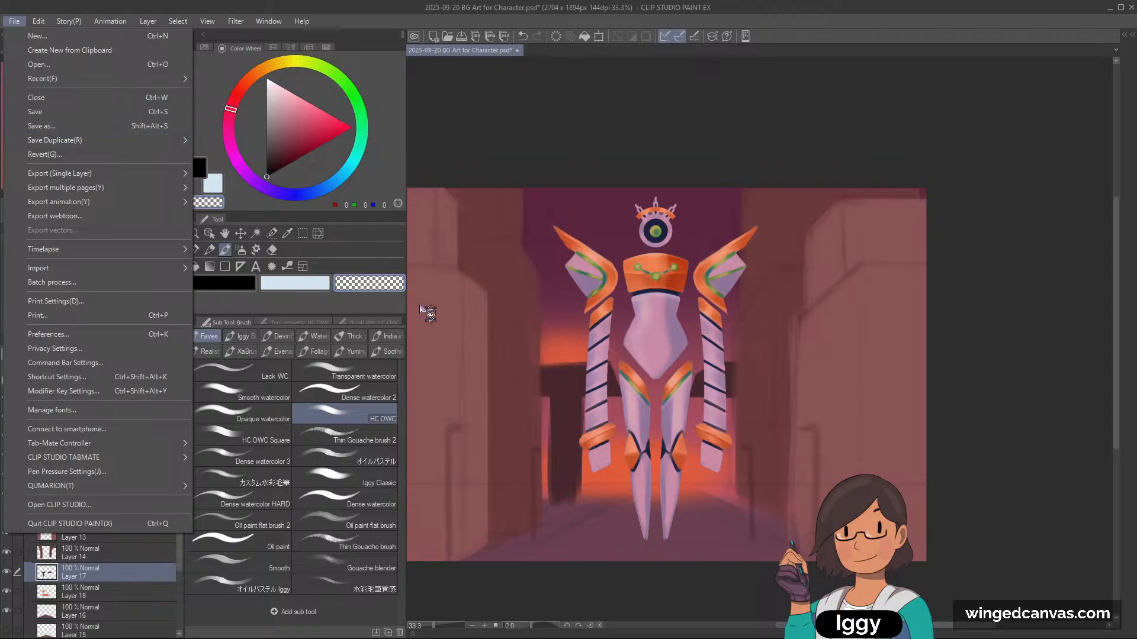
{"action": "mouse_move", "coordinate": [186, 200]}
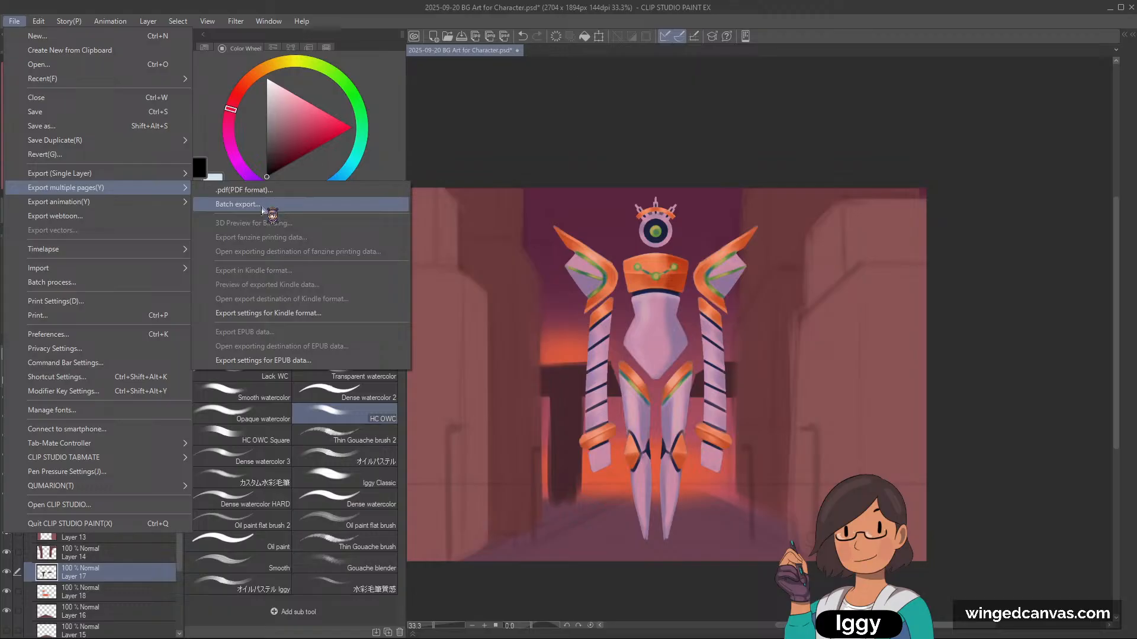
{"action": "left_click", "coordinate": [327, 27]}
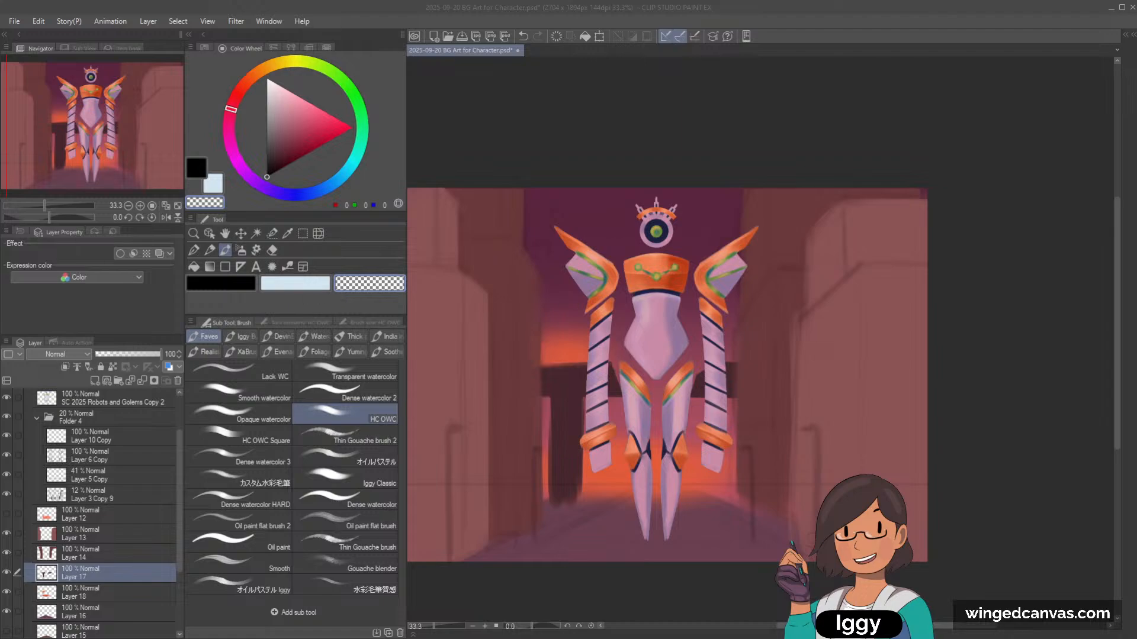
{"action": "scroll", "coordinate": [141, 156], "scroll_direction": "down", "scroll_amount": 1}
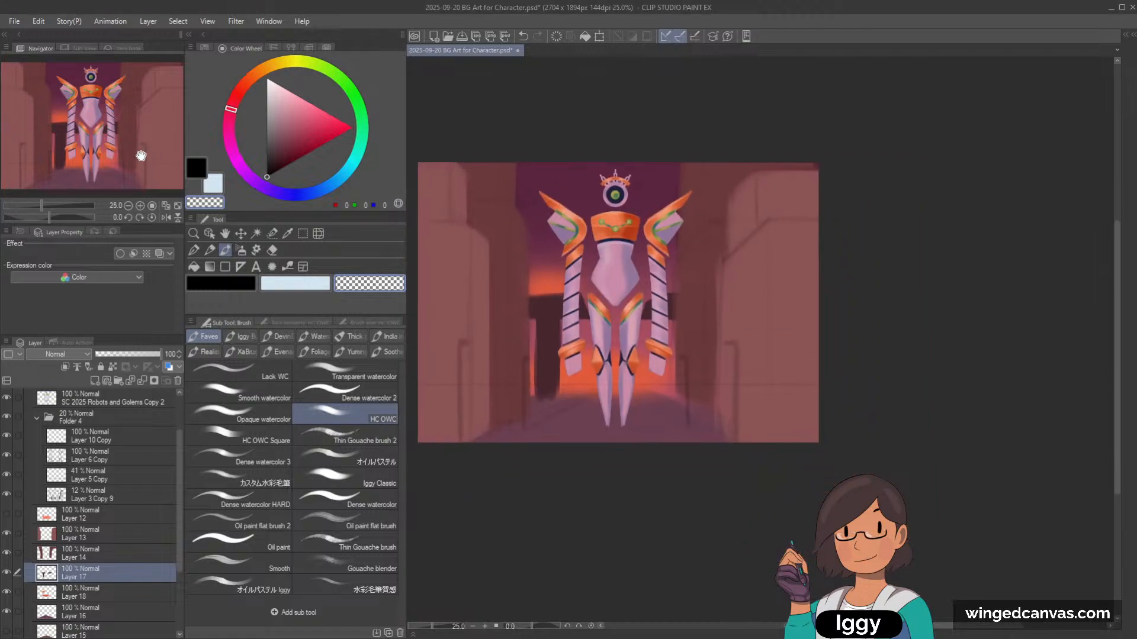
{"action": "left_click_drag", "start_coordinate": [141, 156], "coordinate": [146, 166]}
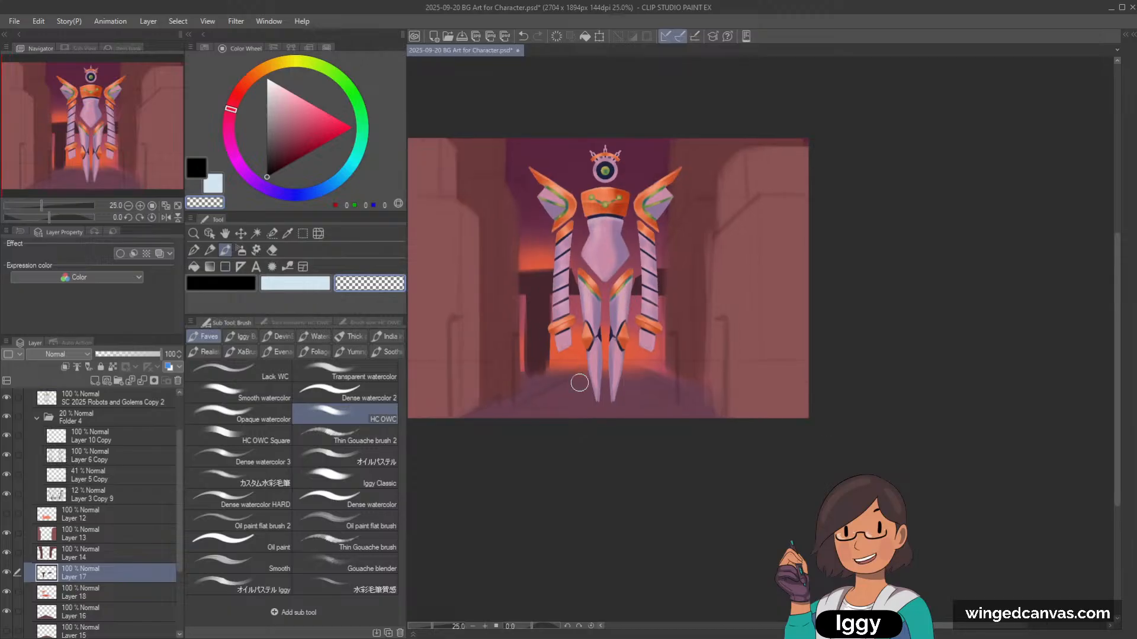
Step: Select Layer 17 from the canvas and sample the arch's dark maroon for the HC OWC brush
{"action": "scroll", "coordinate": [580, 383], "scroll_direction": "up", "scroll_amount": 1}
{"action": "left_click", "coordinate": [210, 234]}
{"action": "left_click", "coordinate": [503, 226]}
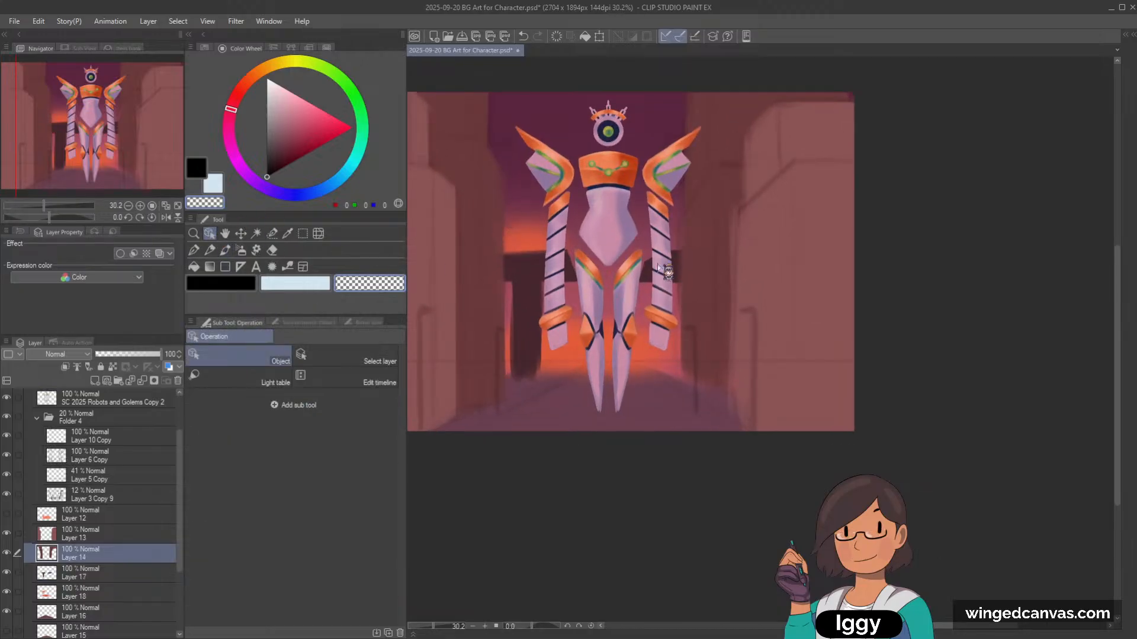
{"action": "left_click", "coordinate": [532, 288]}
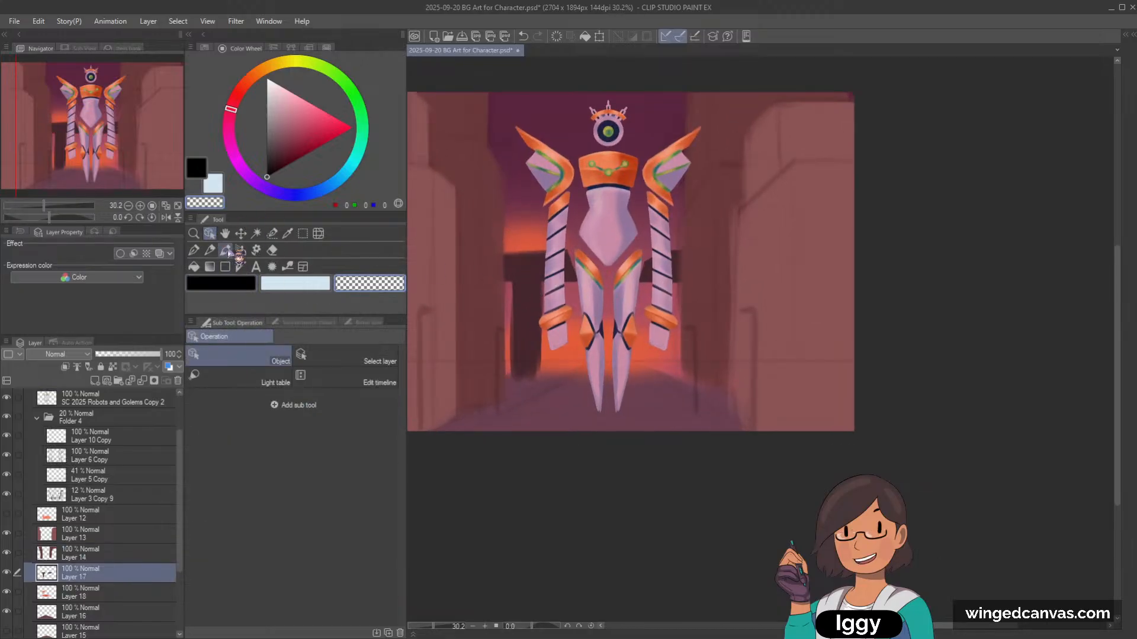
{"action": "left_click", "coordinate": [226, 251]}
{"action": "left_click", "coordinate": [523, 264], "text": "alt"}
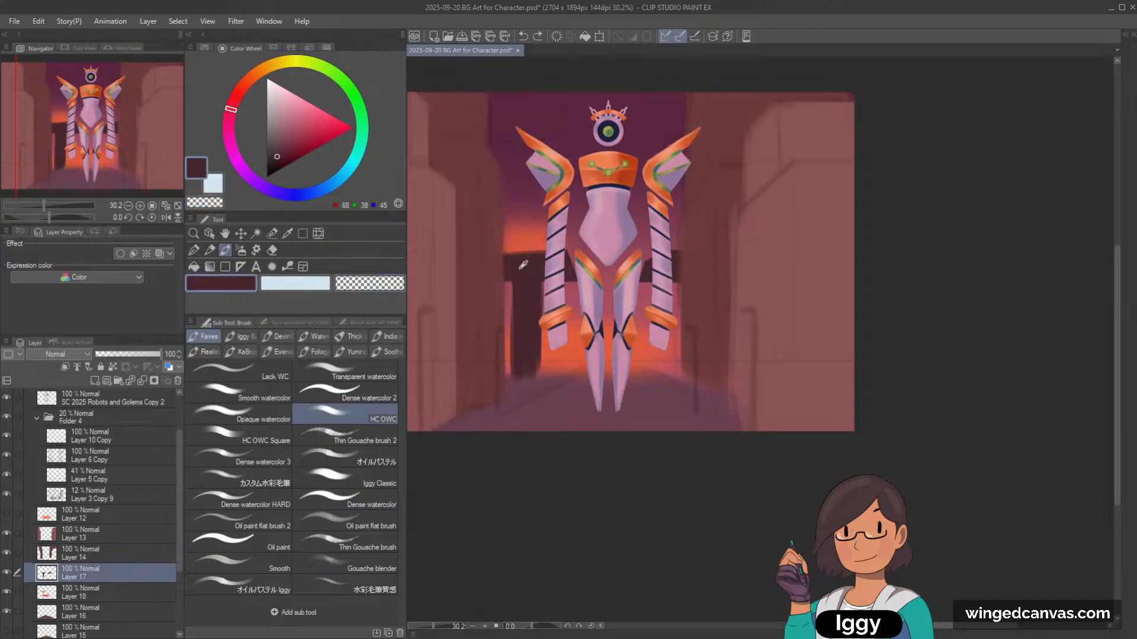
{"action": "key", "text": "minus"}
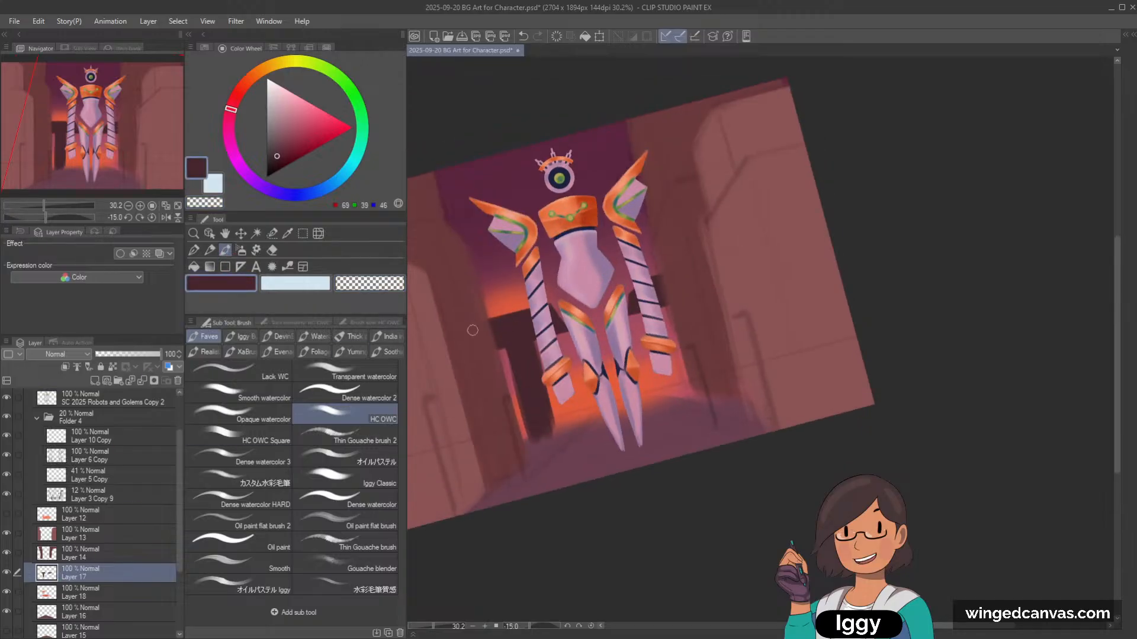
{"action": "key", "text": "asciicircum"}
{"action": "key", "text": "asciicircum"}
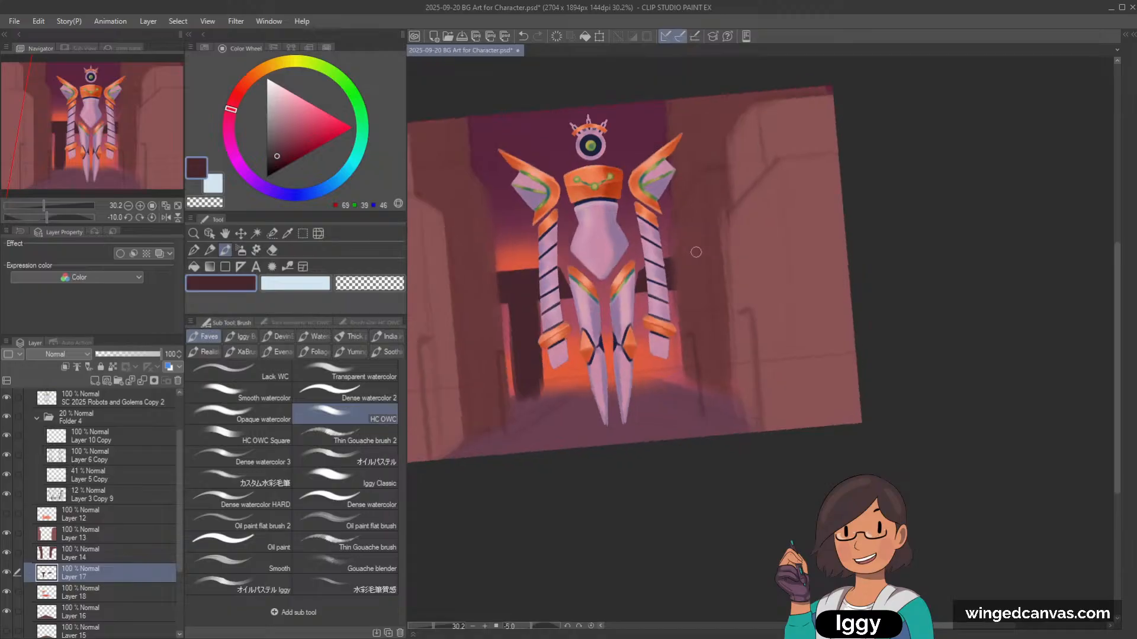
Step: Reset the canvas rotation and sample the orange-red glow behind the robot's legs for the Soft airbrush
{"action": "key", "text": "o"}
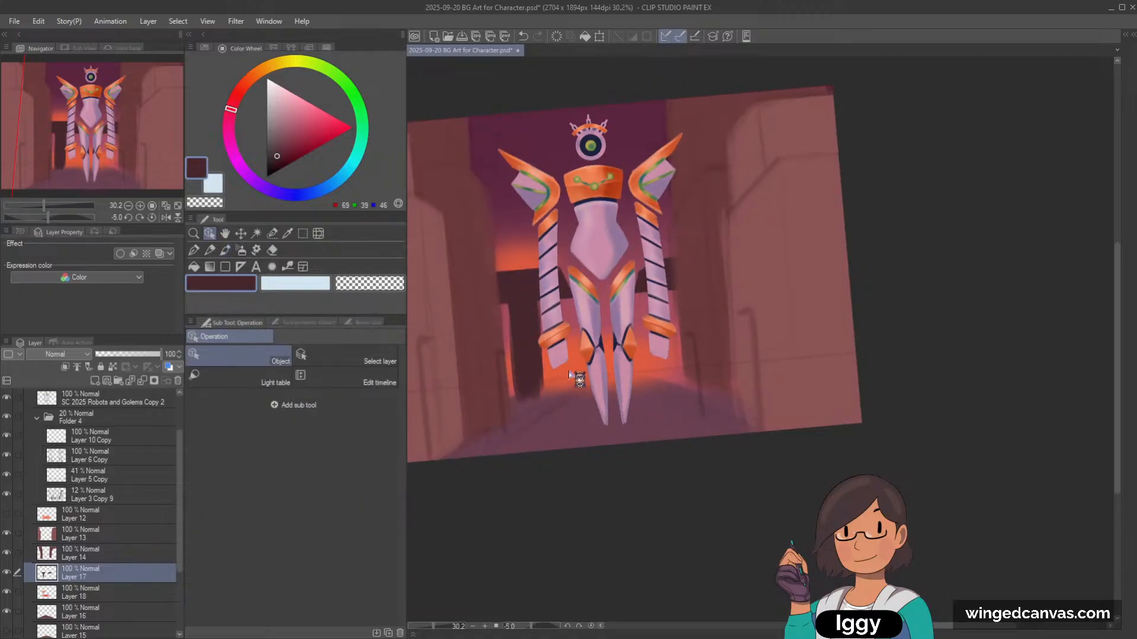
{"action": "left_click", "coordinate": [585, 352]}
{"action": "key", "text": "ctrl+at"}
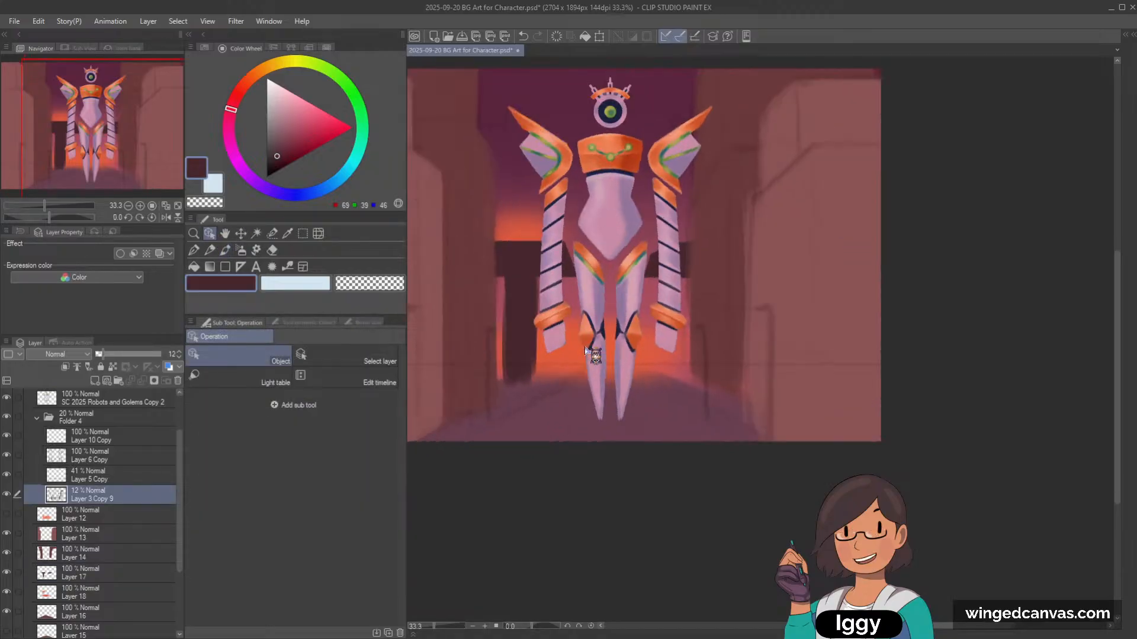
{"action": "left_click", "coordinate": [225, 250]}
{"action": "left_click", "coordinate": [241, 250]}
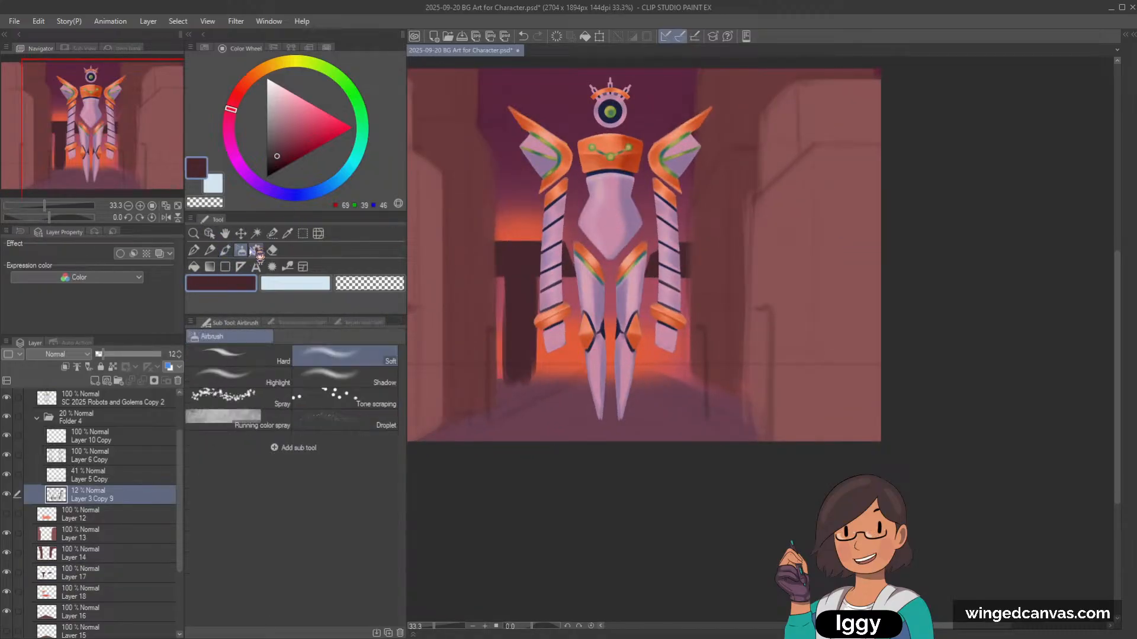
{"action": "left_click", "coordinate": [288, 233]}
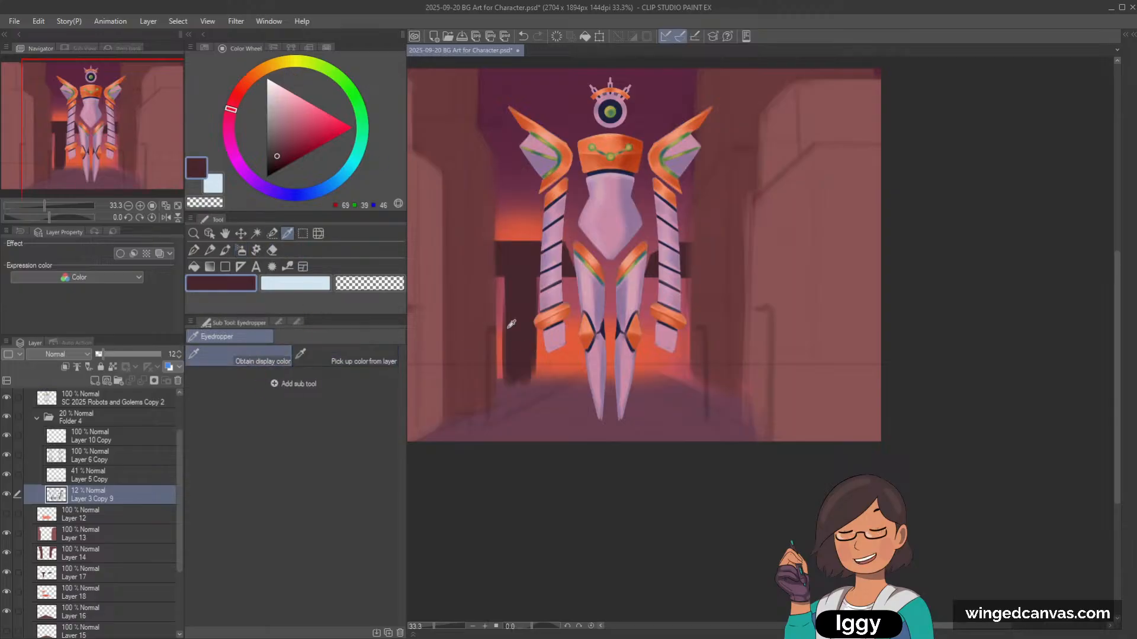
{"action": "left_click", "coordinate": [570, 347]}
{"action": "left_click", "coordinate": [241, 250]}
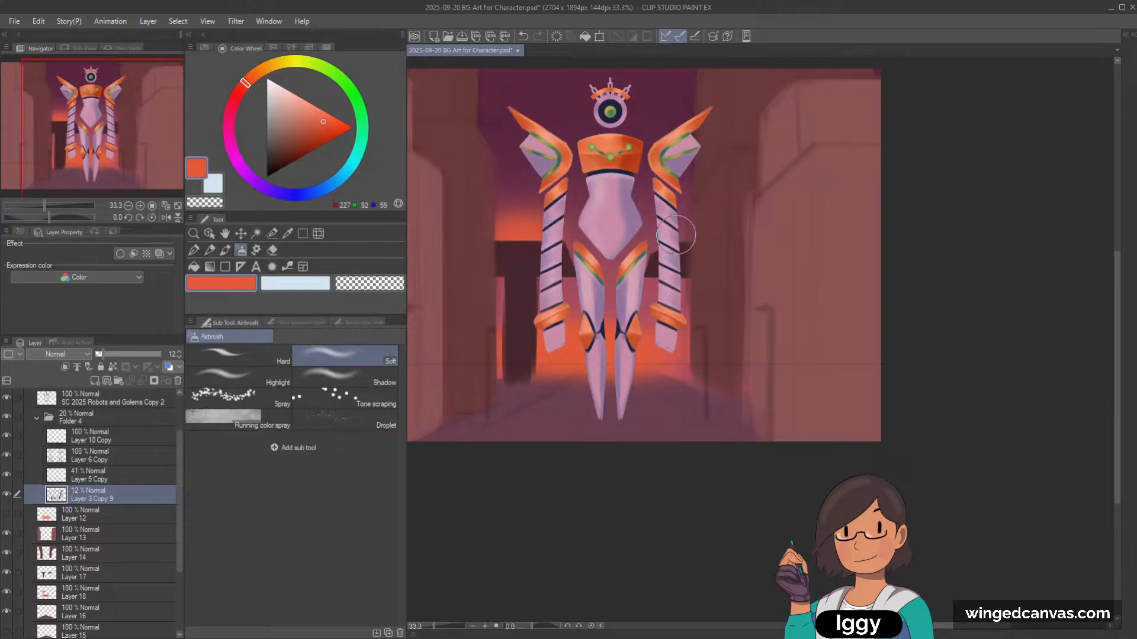
Step: Airbrush a soft orange-red glow above the dark arch behind the robot's arms on Layer 18, reducing the brush size
{"action": "left_click", "coordinate": [142, 515]}
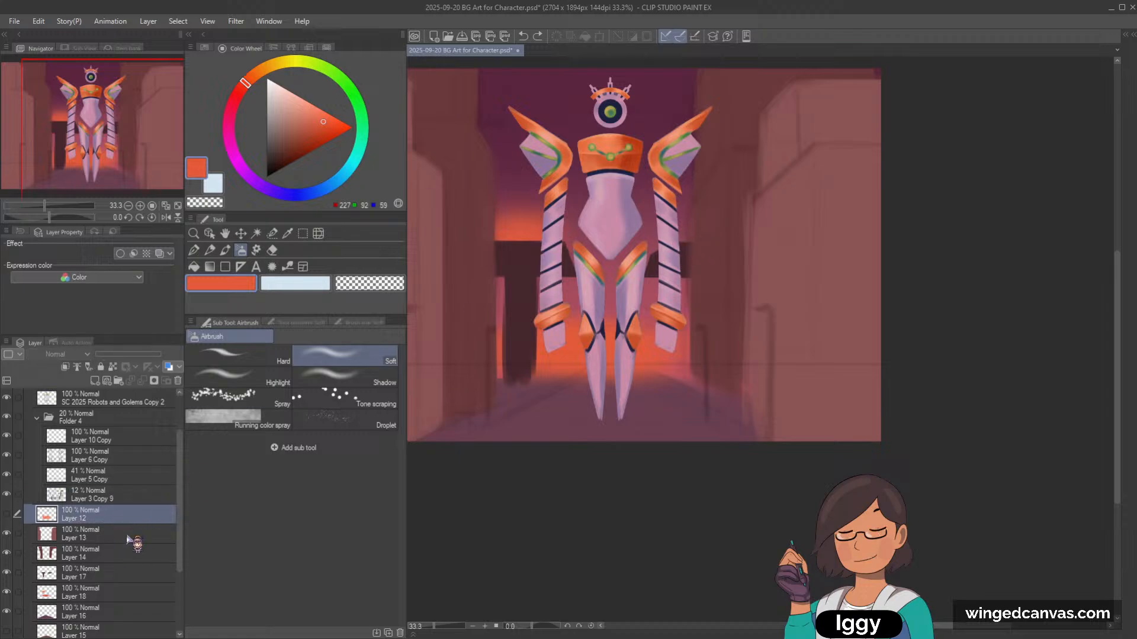
{"action": "left_click", "coordinate": [119, 592]}
{"action": "left_click_drag", "start_coordinate": [670, 244], "coordinate": [683, 240]}
{"action": "key", "text": "["}
{"action": "key", "text": "["}
{"action": "key", "text": "["}
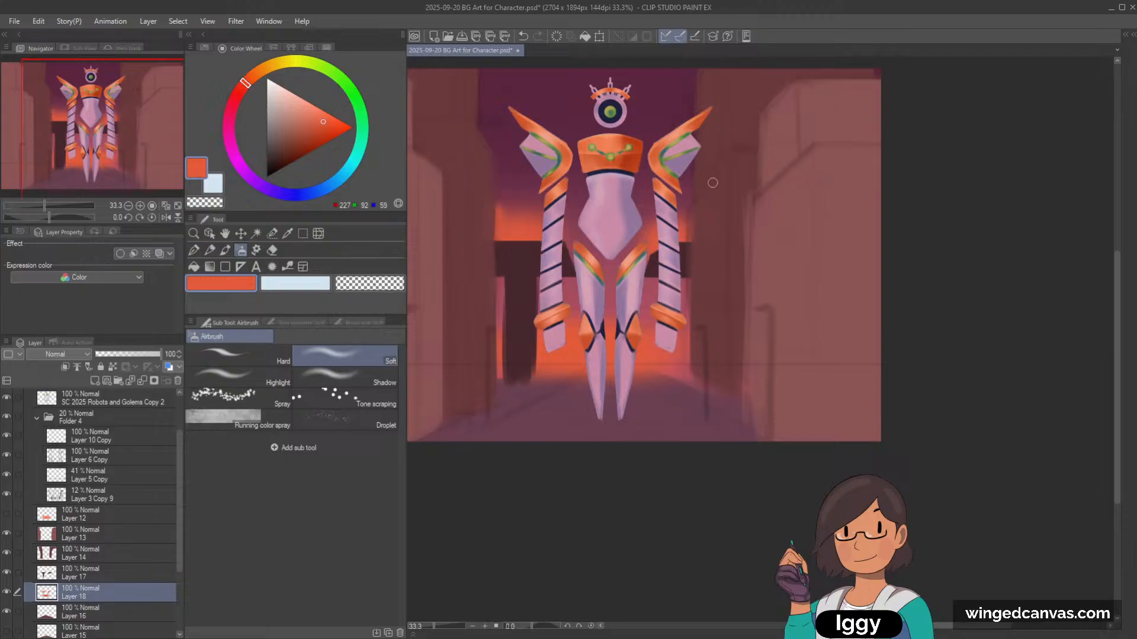
Step: Lock Layer 18's transparent pixels and airbrush the glow behind the robot with a brighter yellowish orange
{"action": "scroll", "coordinate": [721, 216], "scroll_direction": "down", "scroll_amount": 1}
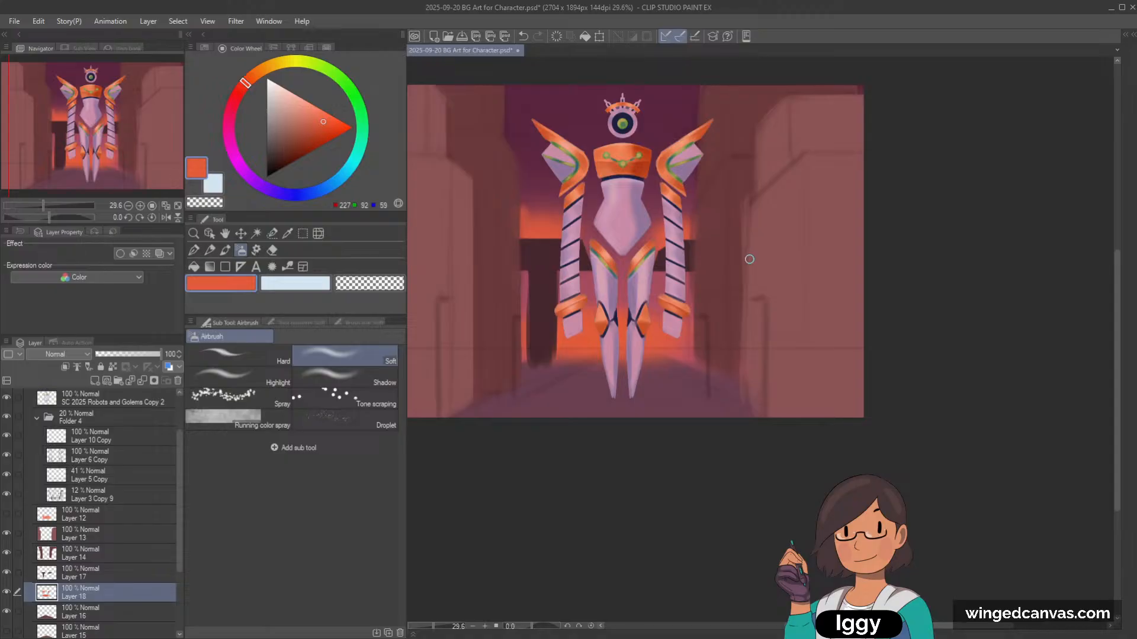
{"action": "scroll", "coordinate": [749, 259], "scroll_direction": "up", "scroll_amount": 1}
{"action": "scroll", "coordinate": [744, 259], "scroll_direction": "down", "scroll_amount": 1}
{"action": "left_click", "coordinate": [319, 109]}
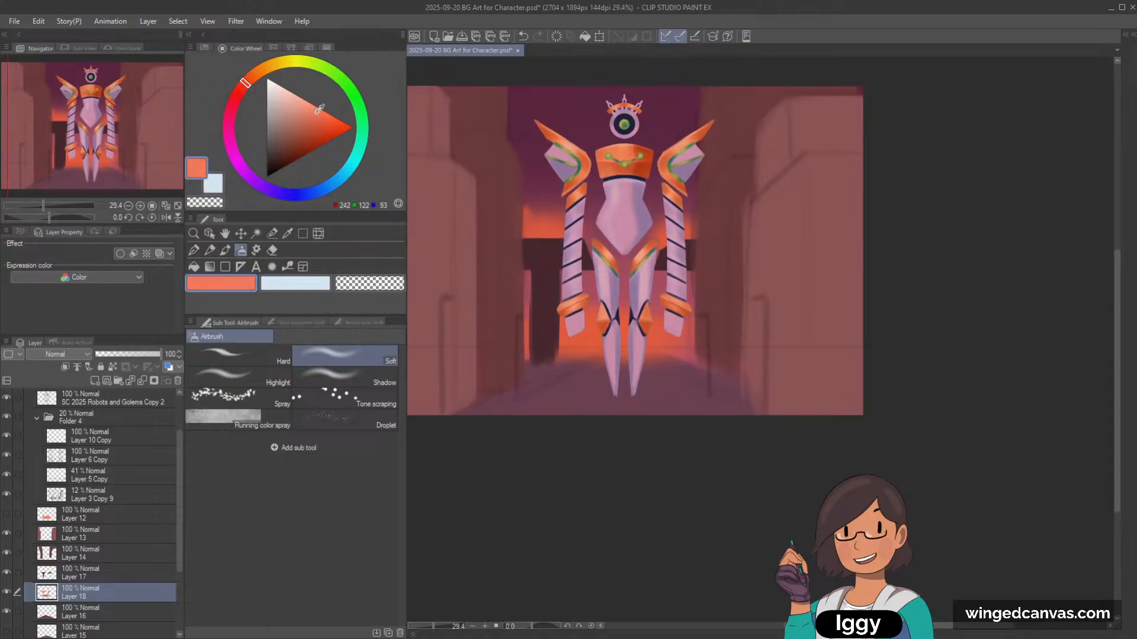
{"action": "left_click", "coordinate": [314, 107]}
{"action": "left_click", "coordinate": [251, 77]}
{"action": "left_click", "coordinate": [113, 366]}
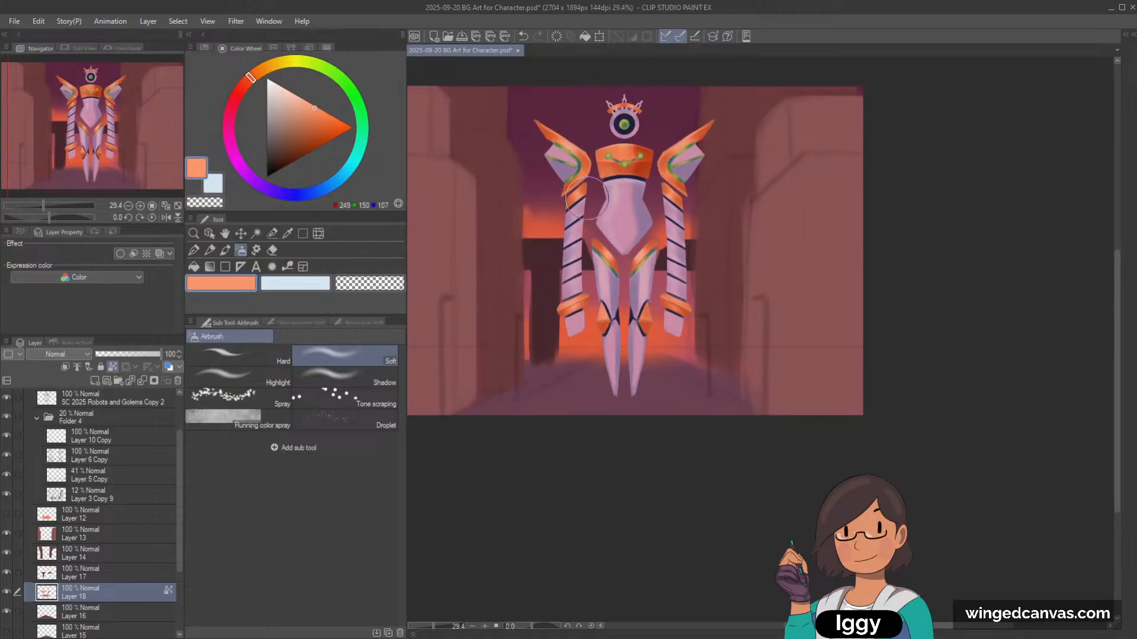
{"action": "left_click", "coordinate": [259, 71]}
{"action": "left_click", "coordinate": [327, 116]}
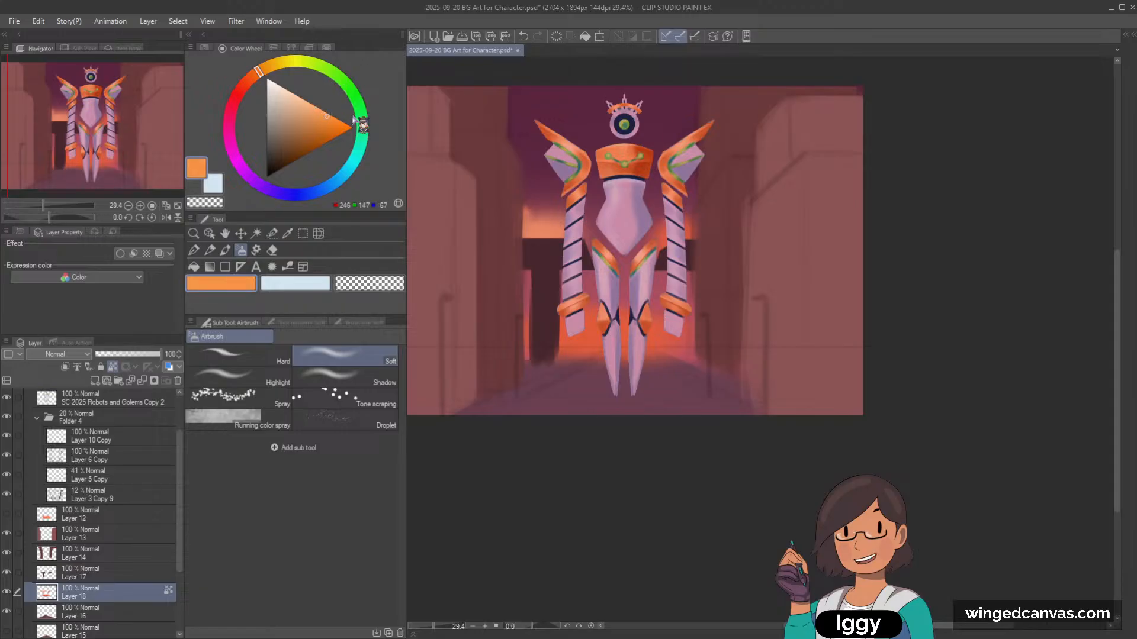
{"action": "mouse_move", "coordinate": [698, 154]}
{"action": "left_mouse_down"}
{"action": "mouse_move", "coordinate": [622, 190]}
{"action": "mouse_move", "coordinate": [665, 359]}
{"action": "left_mouse_up"}
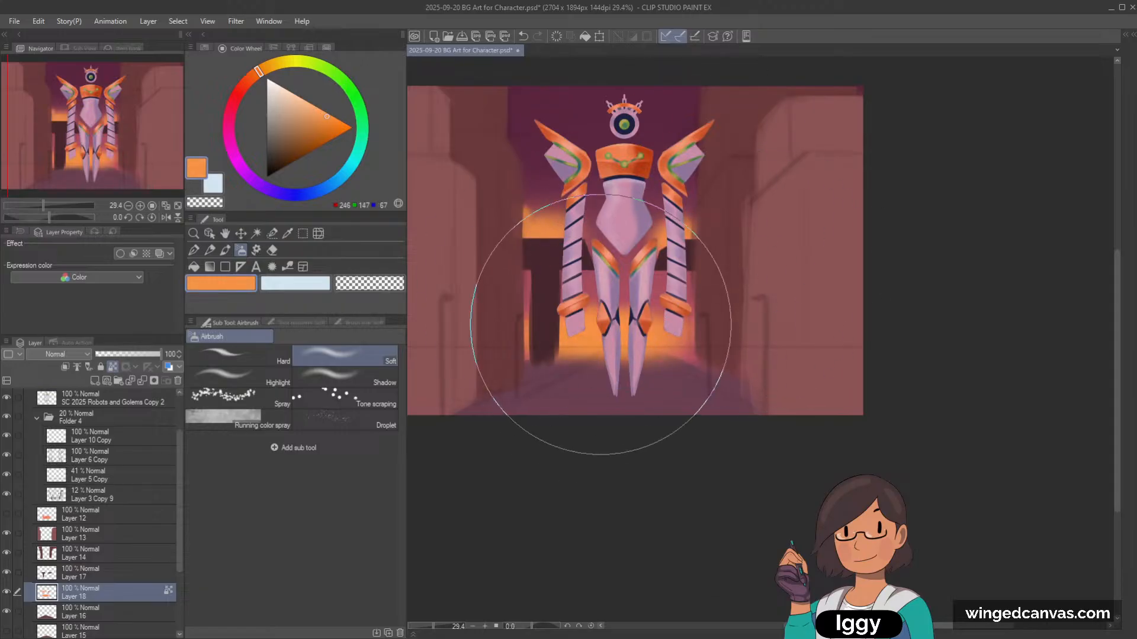
Step: Blend a coral orange into the glow around the arch with the Soft airbrush, using a smaller brush size for the final strokes
{"action": "left_click", "coordinate": [248, 79]}
{"action": "left_click", "coordinate": [320, 108]}
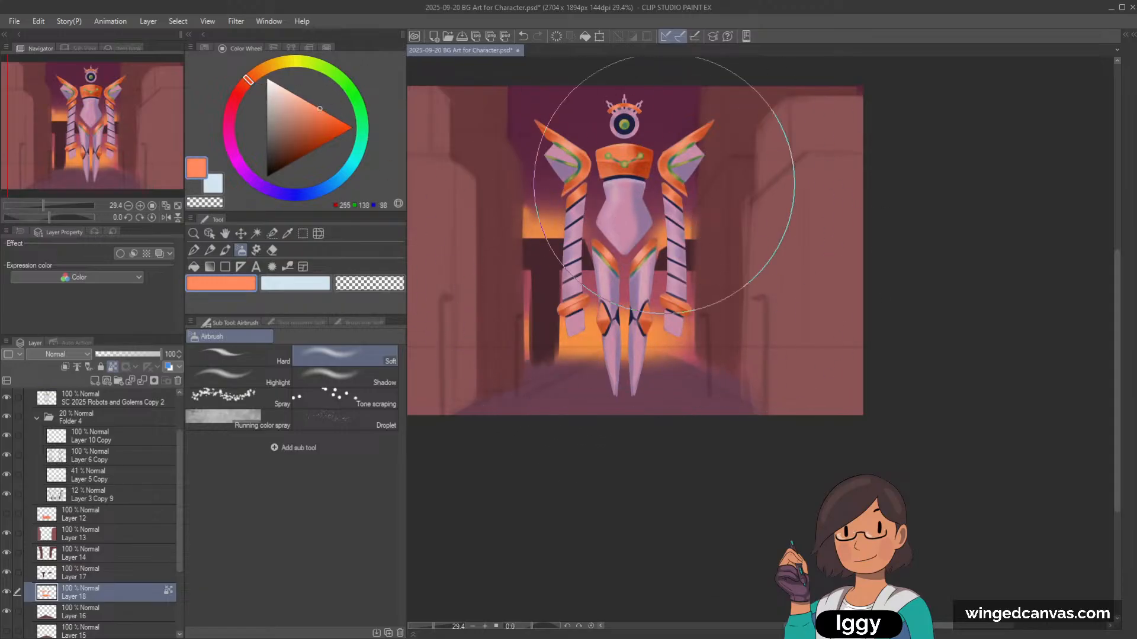
{"action": "key", "text": "bracketleft"}
{"action": "key", "text": "bracketleft"}
{"action": "key", "text": "bracketleft"}
{"action": "key", "text": "bracketleft"}
{"action": "key", "text": "bracketleft"}
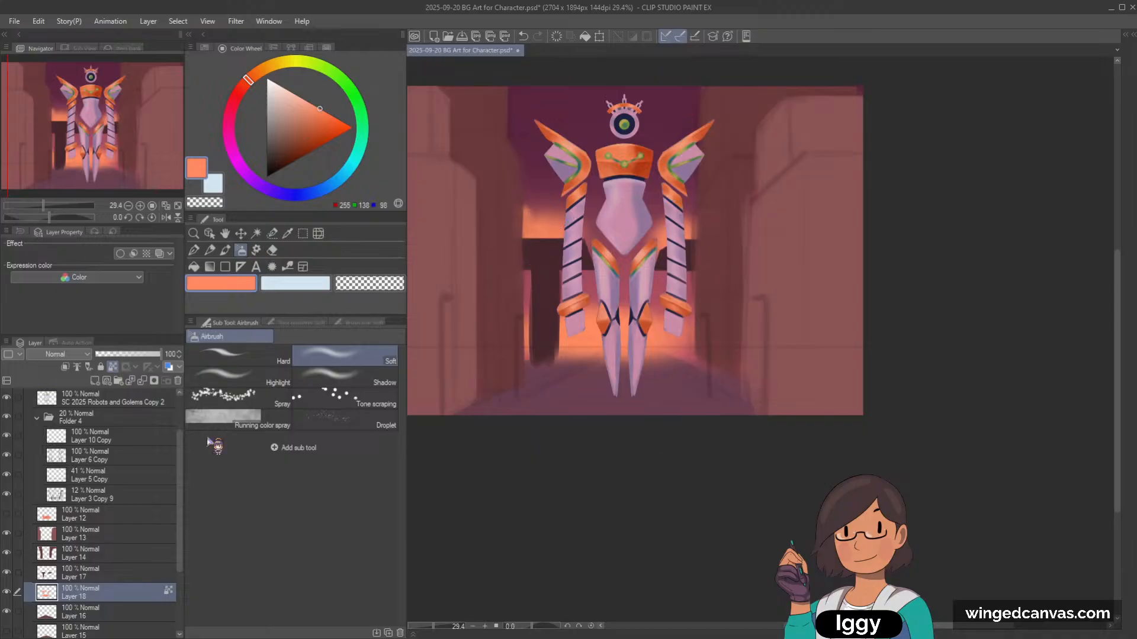
{"action": "mouse_move", "coordinate": [724, 356]}
{"action": "left_mouse_down"}
{"action": "mouse_move", "coordinate": [651, 341]}
{"action": "mouse_move", "coordinate": [703, 332]}
{"action": "mouse_move", "coordinate": [673, 339]}
{"action": "left_mouse_up"}
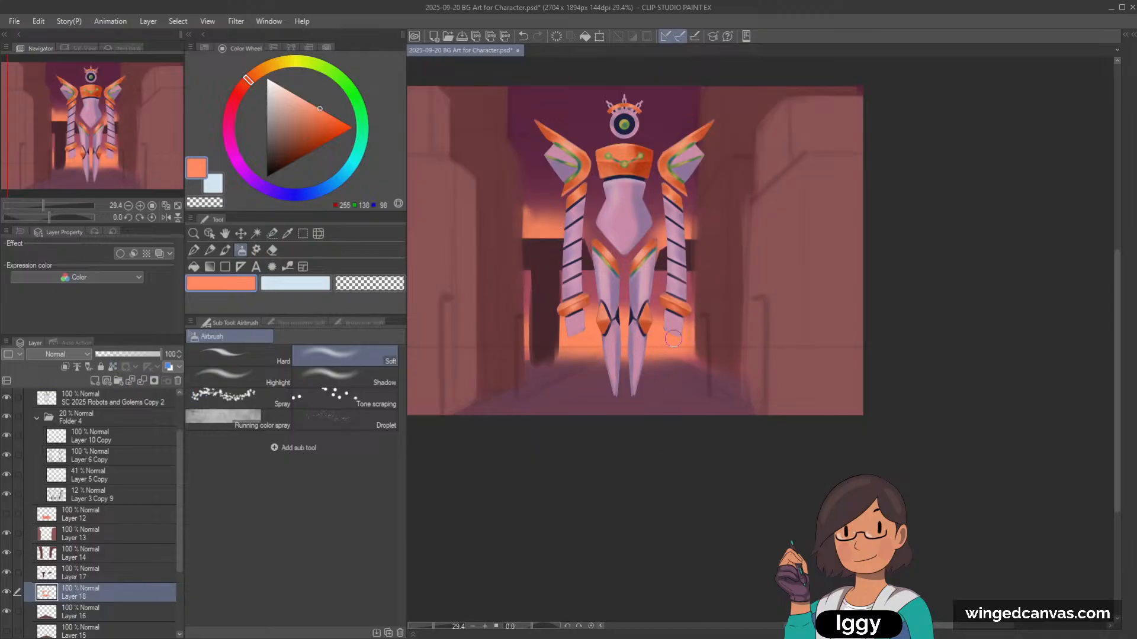
Step: Set the HC OWC brush to transparent colour, then collapse and lock Folder 4
{"action": "left_click", "coordinate": [209, 234]}
{"action": "left_click", "coordinate": [542, 323]}
{"action": "left_click", "coordinate": [226, 251]}
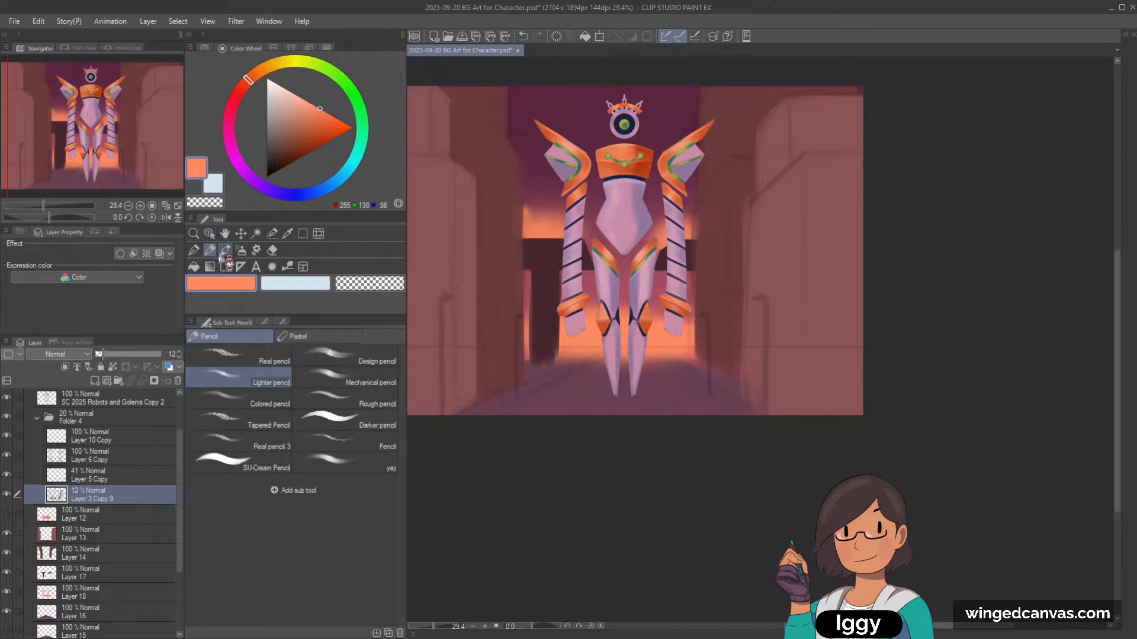
{"action": "left_click", "coordinate": [368, 284]}
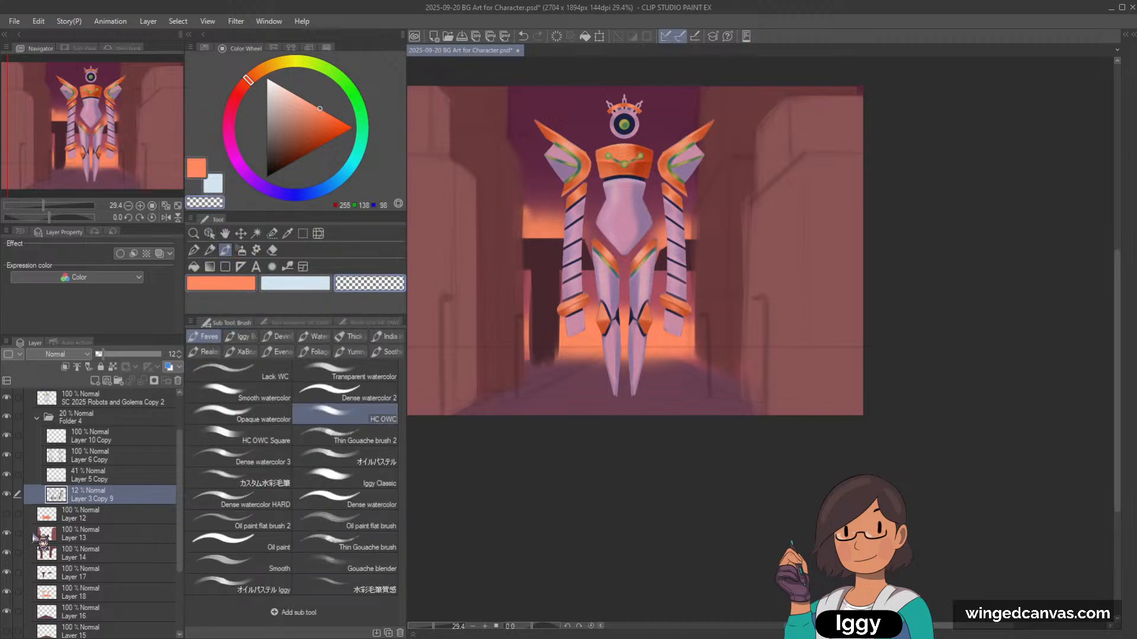
{"action": "left_click", "coordinate": [48, 417]}
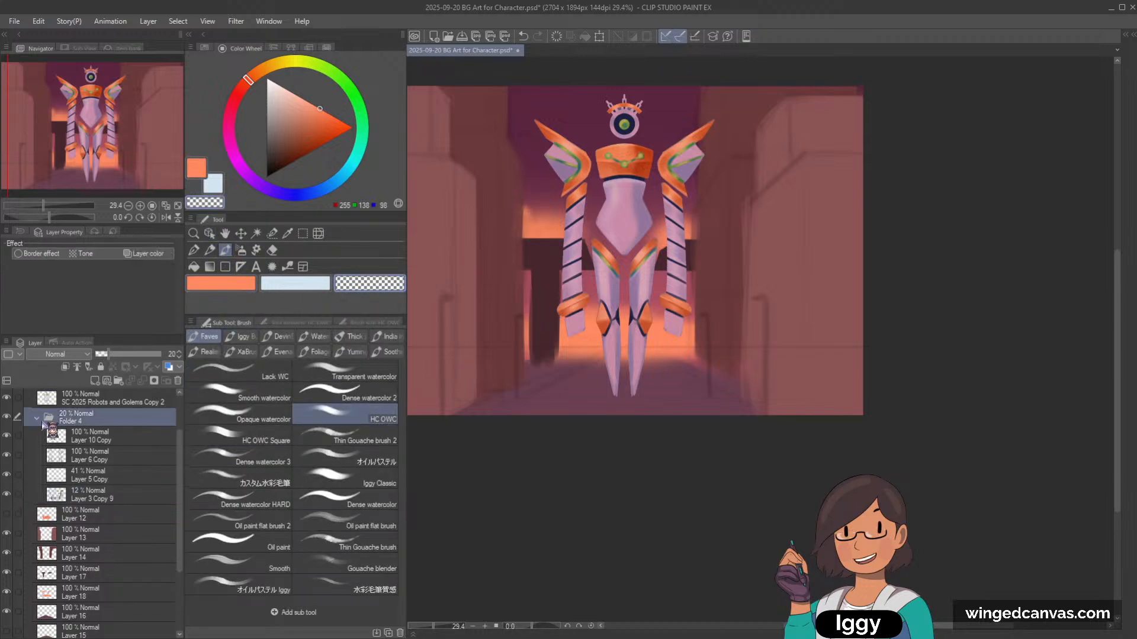
{"action": "left_click", "coordinate": [37, 417]}
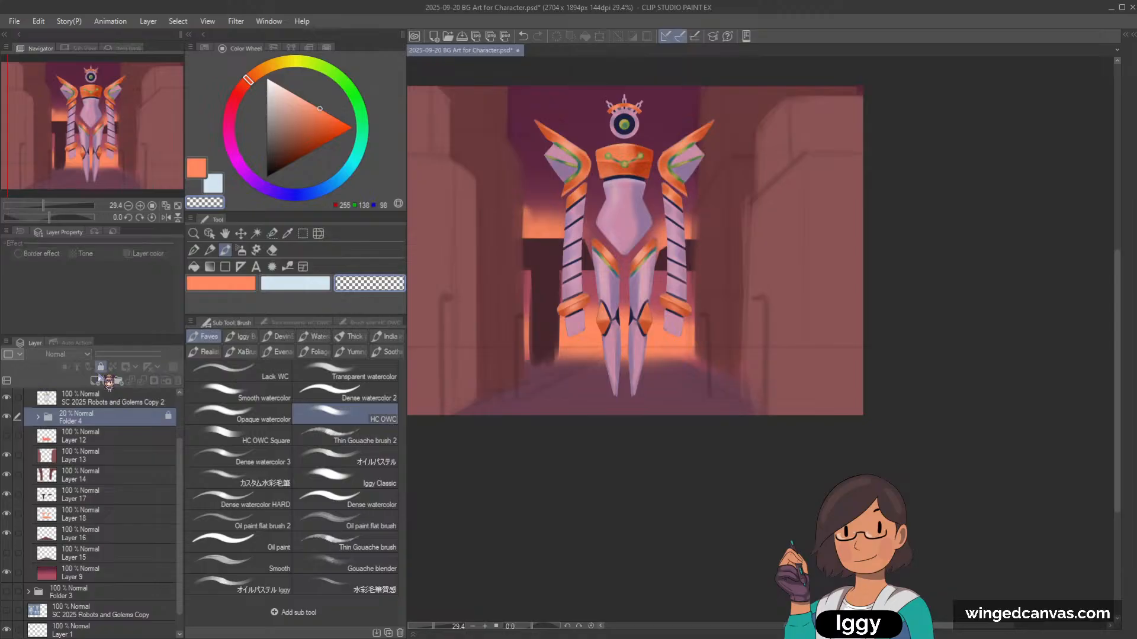
Step: Erase the ragged base and edge of the dark pillar beside the robot's left-hand arm on Layer 17, undoing stray strokes
{"action": "left_click", "coordinate": [102, 497]}
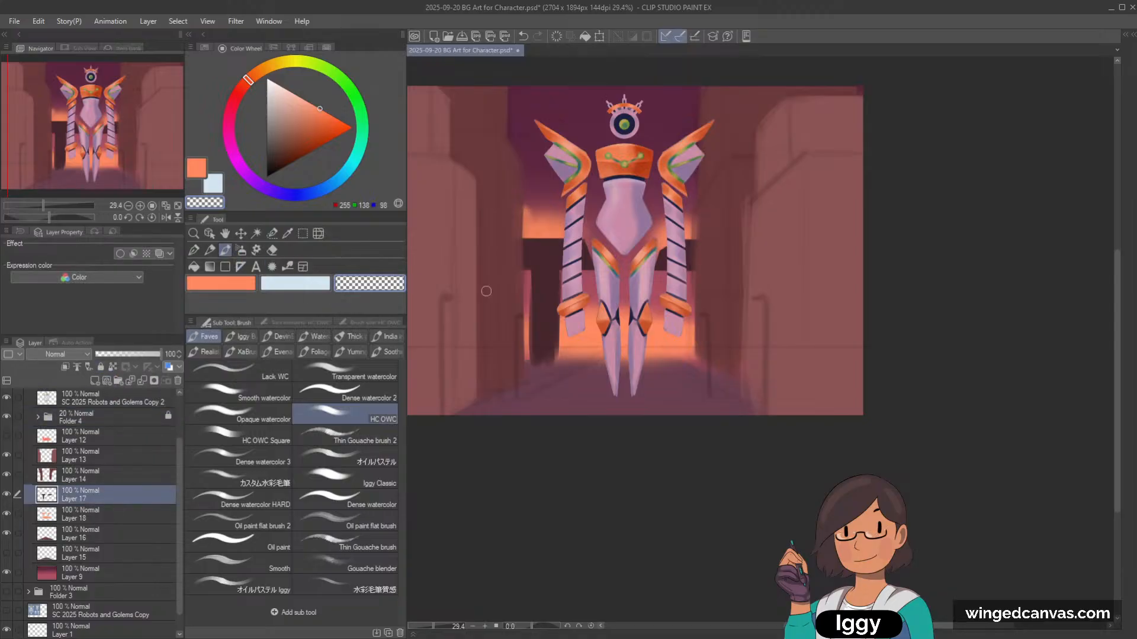
{"action": "left_click_drag", "start_coordinate": [515, 363], "coordinate": [581, 362]}
{"action": "key", "text": "ctrl+z"}
{"action": "key", "text": "c"}
{"action": "left_click_drag", "start_coordinate": [529, 255], "coordinate": [521, 348]}
{"action": "key", "text": "ctrl+z"}
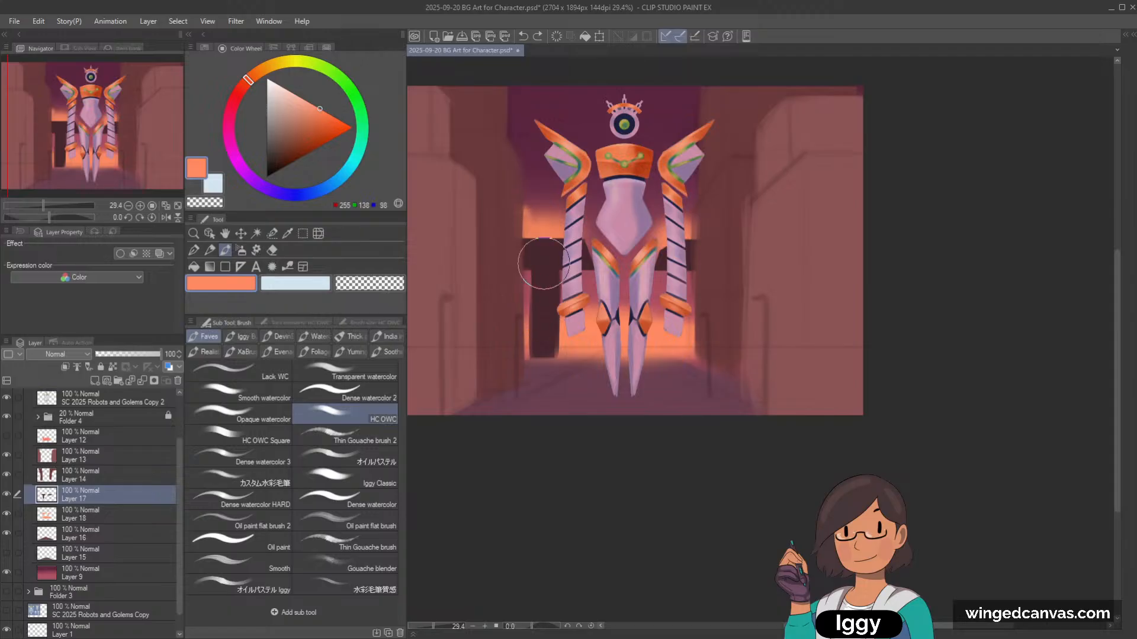
Step: Fill out the dark pillar beside the robot's left-hand arm on Layer 17 with its sampled maroon and trim its inner edge using transparent colour
{"action": "left_click", "coordinate": [543, 263], "text": "alt"}
{"action": "left_click_drag", "start_coordinate": [525, 267], "coordinate": [525, 285]}
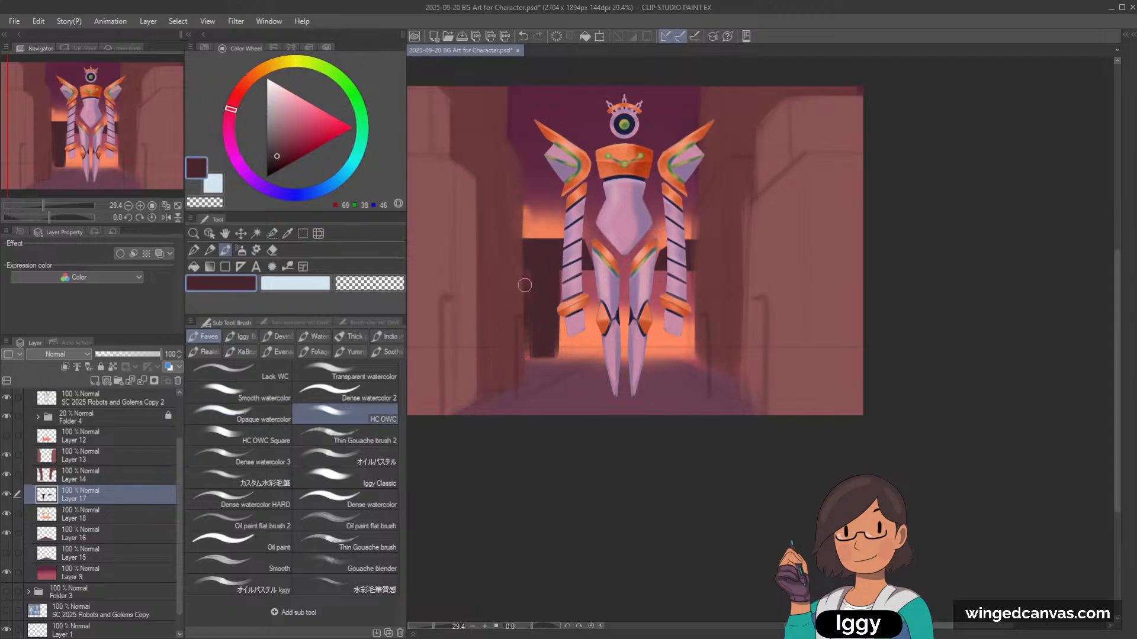
{"action": "key", "text": "ctrl+z"}
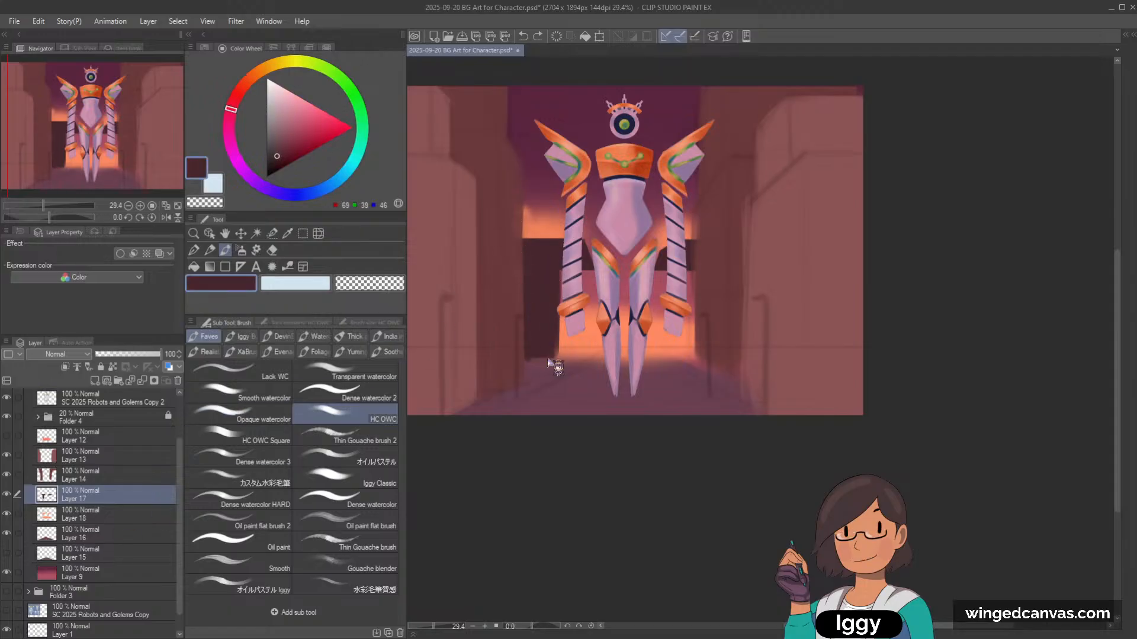
{"action": "left_click_drag", "start_coordinate": [520, 350], "coordinate": [551, 358]}
{"action": "key", "text": "c"}
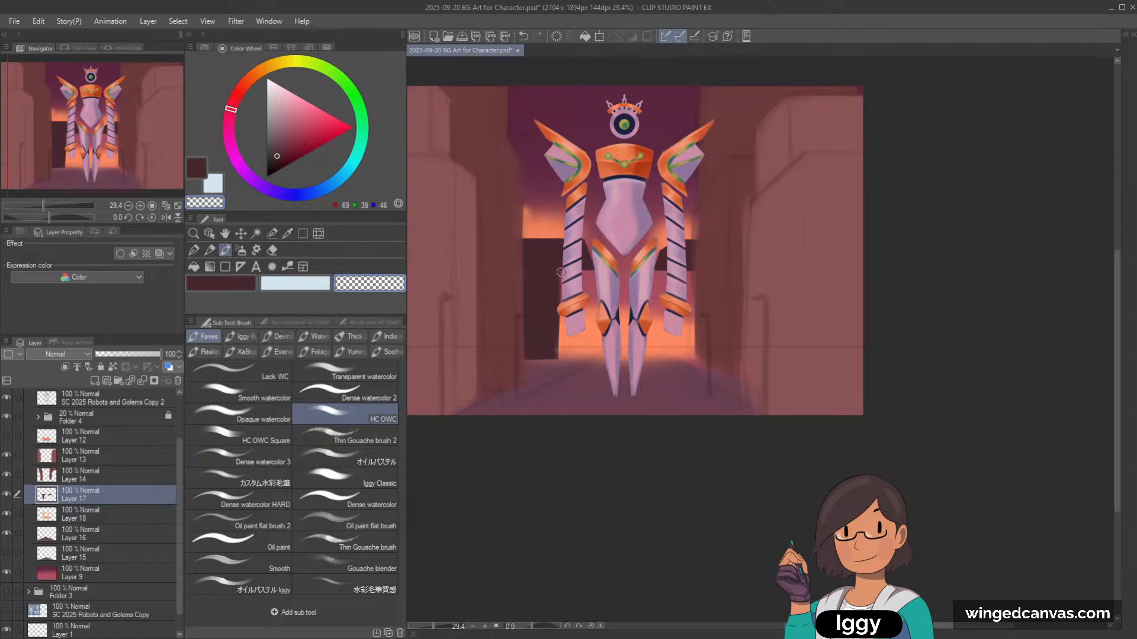
{"action": "left_click_drag", "start_coordinate": [560, 273], "coordinate": [561, 361]}
{"action": "key", "text": "c"}
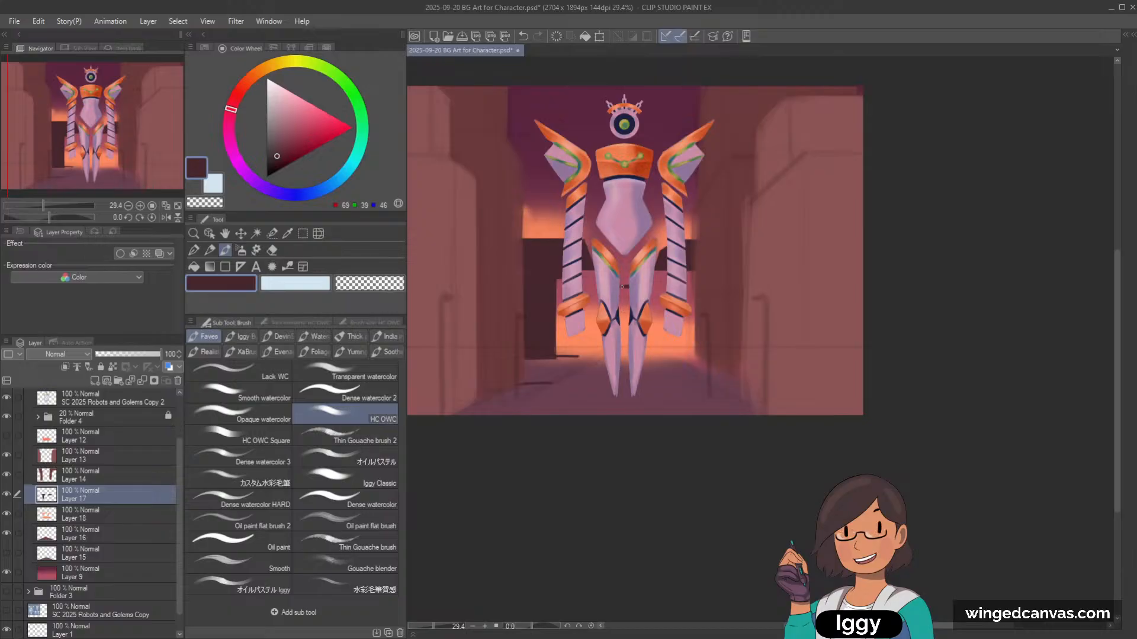
{"action": "key", "text": "ctrl+z"}
{"action": "key", "text": "ctrl+y"}
{"action": "scroll", "coordinate": [639, 271], "scroll_direction": "down", "scroll_amount": 1}
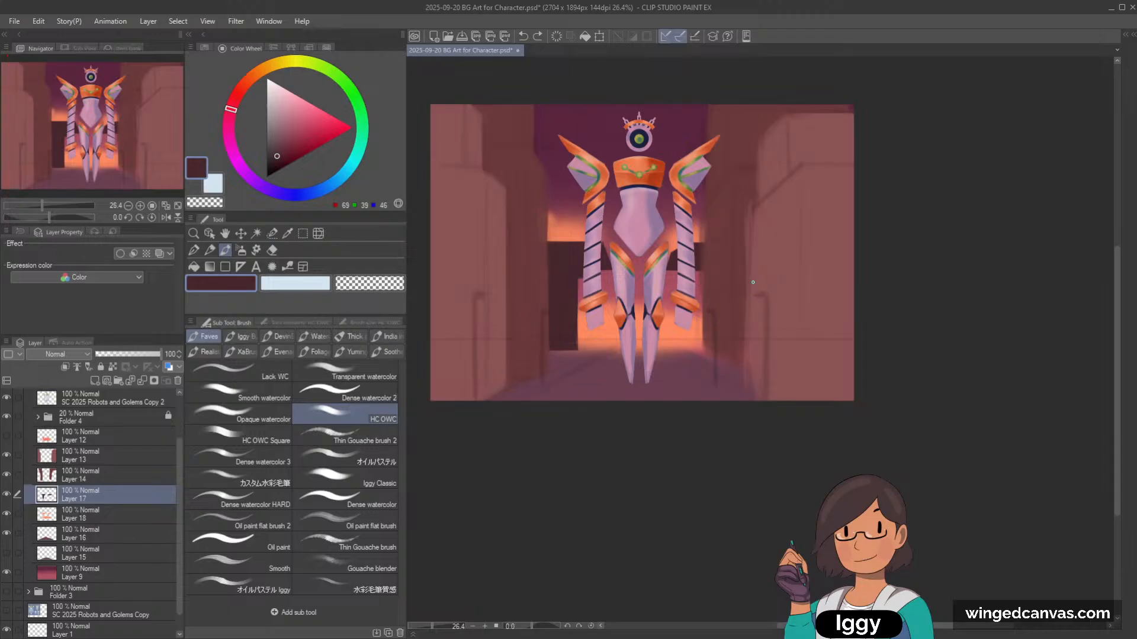
Step: Check the painting without the Folder 4 sketch, then clean the right-hand foreground wall's inner edge on Layer 13 with transparent and sampled brown strokes
{"action": "left_click", "coordinate": [7, 416]}
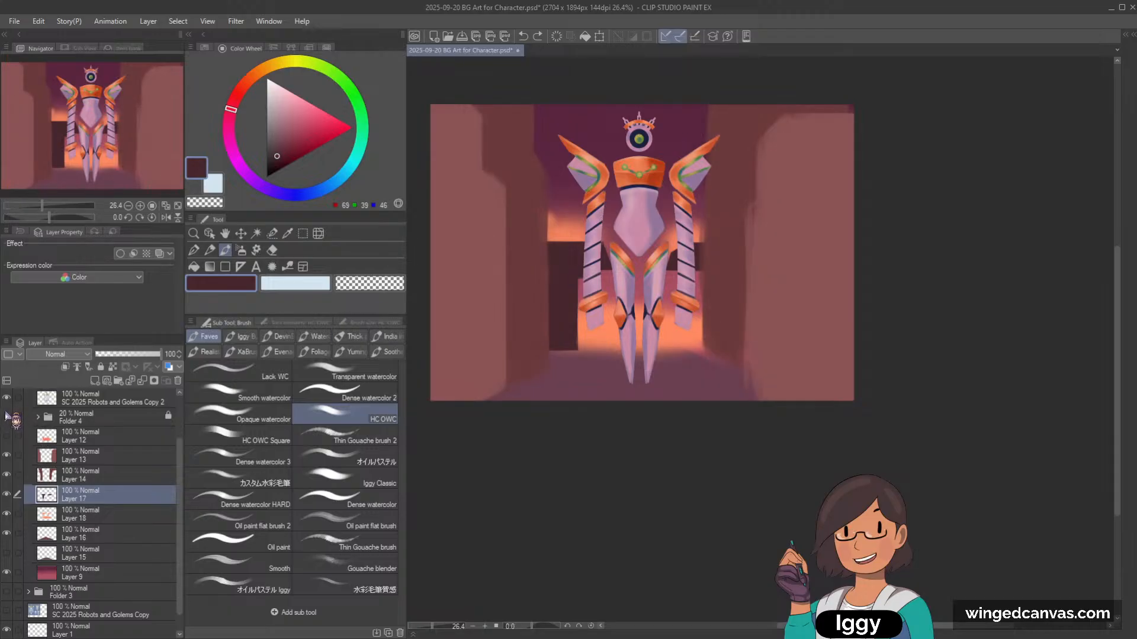
{"action": "left_click", "coordinate": [6, 416]}
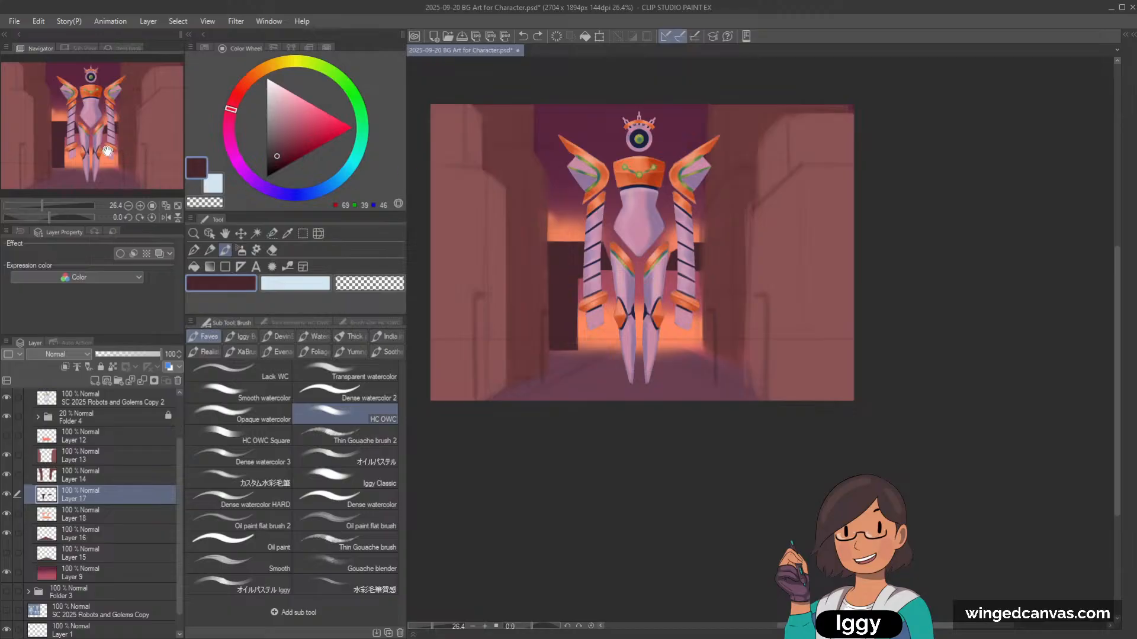
{"action": "left_click_drag", "start_coordinate": [108, 151], "coordinate": [133, 155]}
{"action": "left_click", "coordinate": [209, 233]}
{"action": "left_click", "coordinate": [763, 290]}
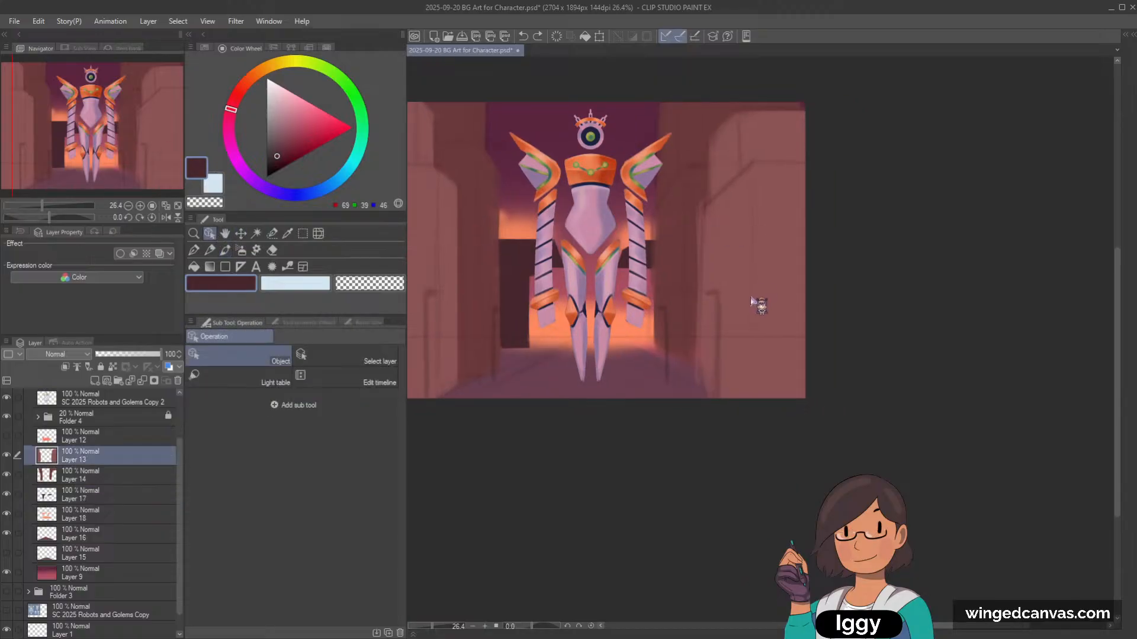
{"action": "left_click", "coordinate": [225, 249]}
{"action": "left_click", "coordinate": [372, 288]}
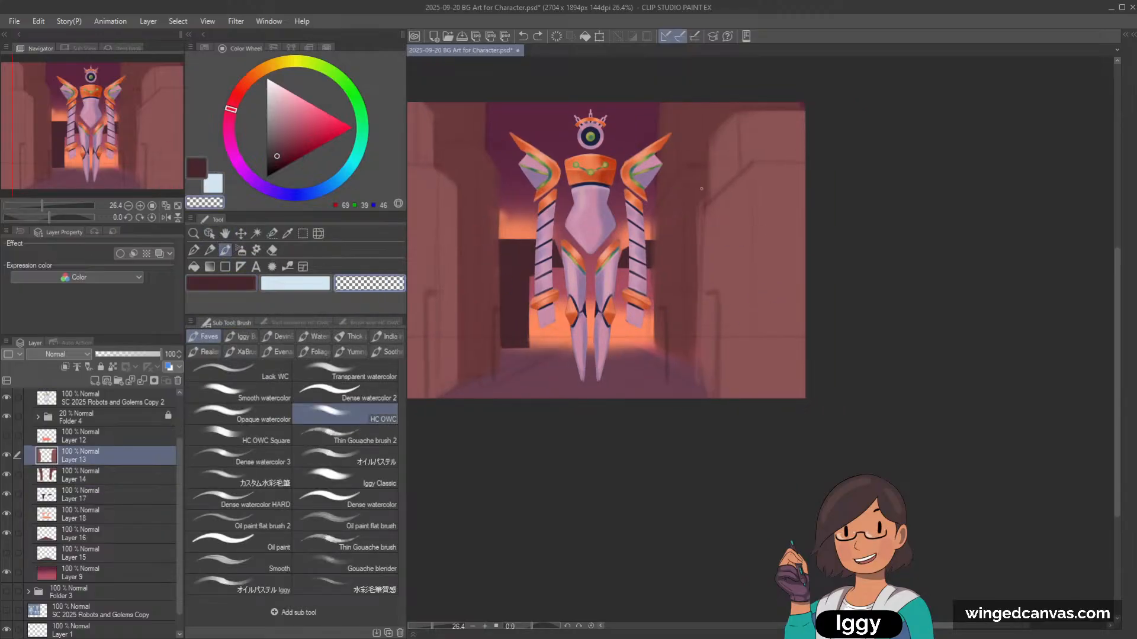
{"action": "key", "text": "c"}
{"action": "key", "text": "c"}
{"action": "left_click_drag", "start_coordinate": [696, 219], "coordinate": [698, 348]}
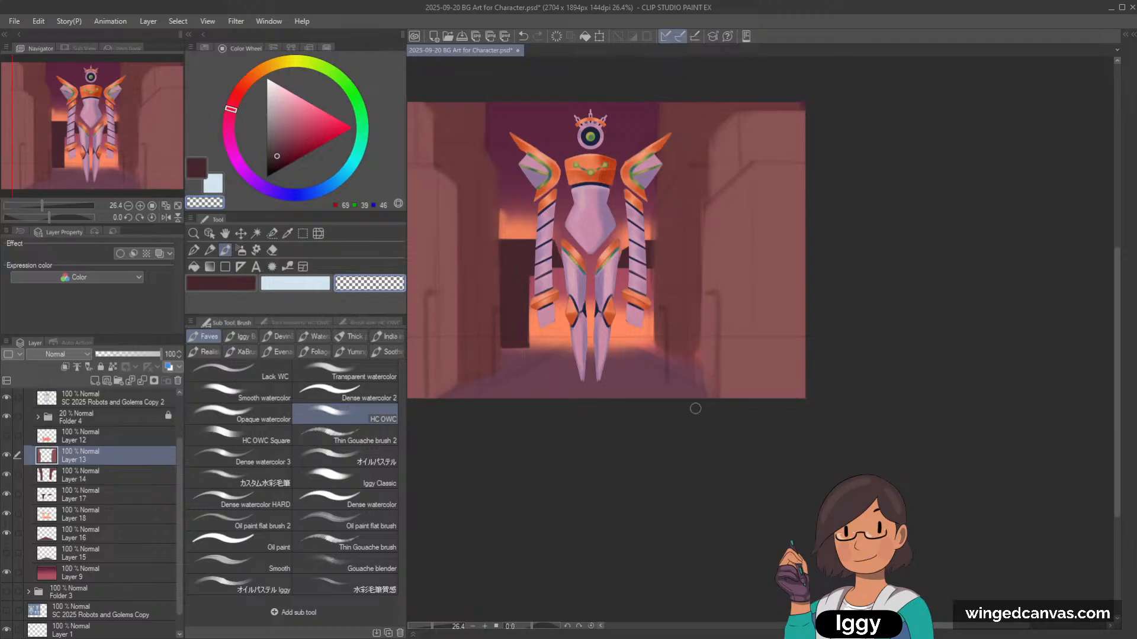
{"action": "left_click", "coordinate": [729, 238], "text": "alt"}
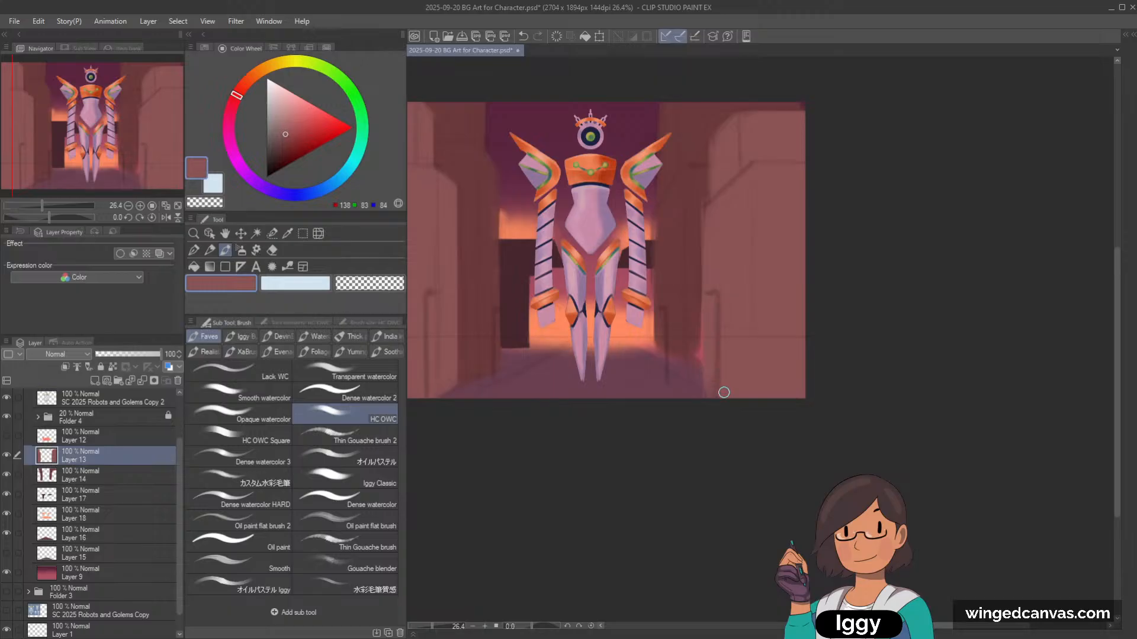
{"action": "key", "text": "c"}
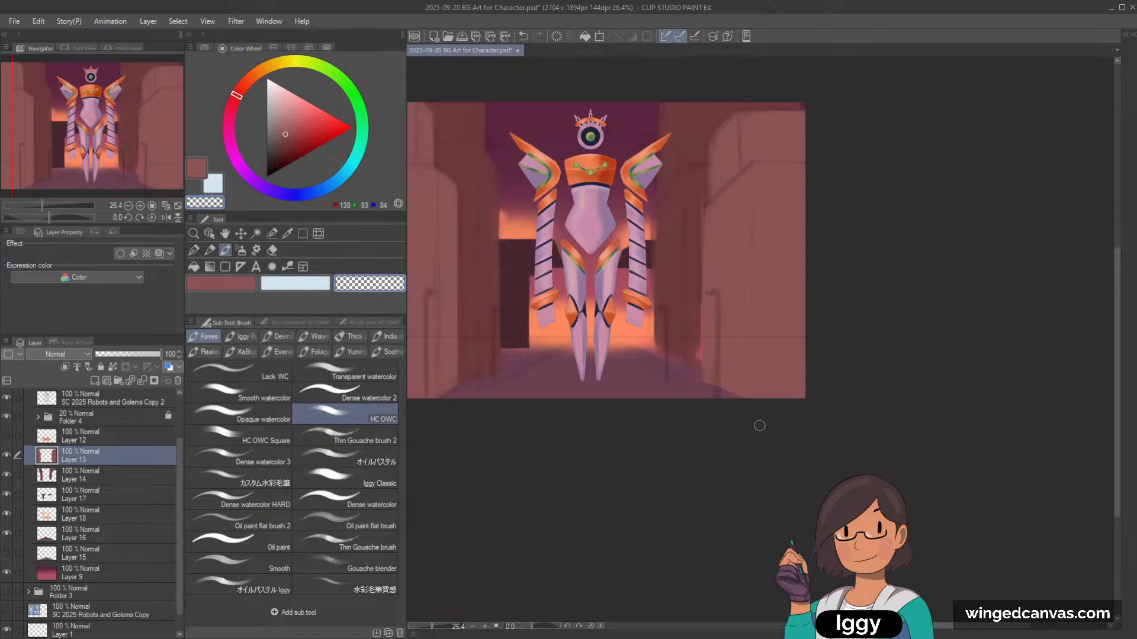
Step: Straighten the inner edge of the right-hand back wall on Layer 14 with its sampled dark brown and the transparent colour
{"action": "left_click", "coordinate": [119, 474]}
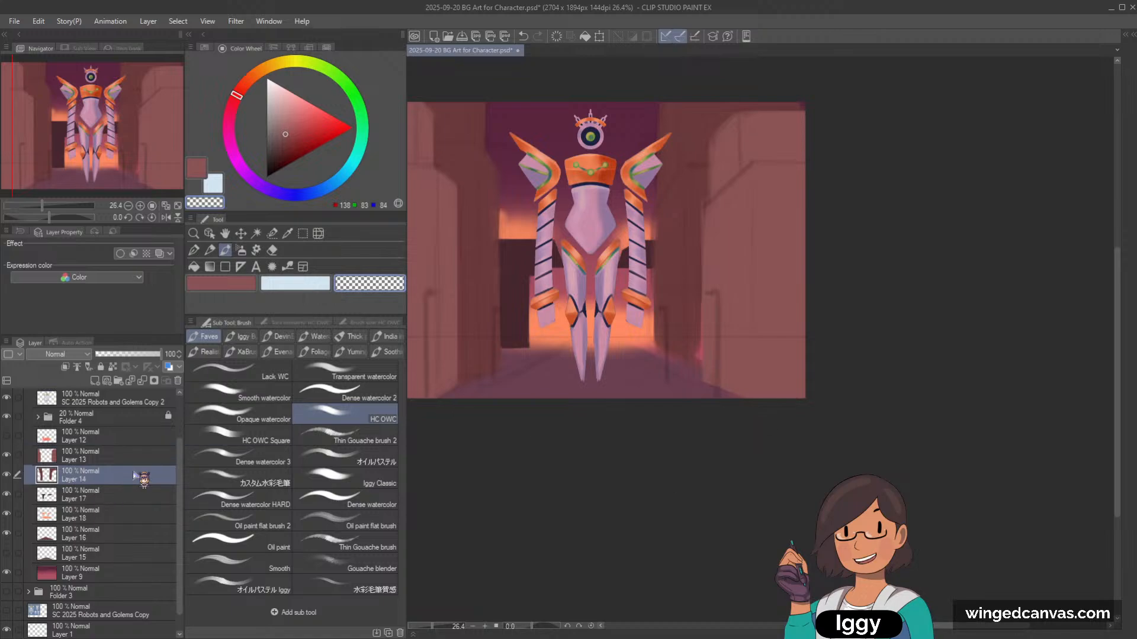
{"action": "left_click", "coordinate": [675, 234], "text": "alt"}
{"action": "left_click_drag", "start_coordinate": [658, 229], "coordinate": [659, 294]}
{"action": "left_click_drag", "start_coordinate": [657, 228], "coordinate": [653, 339]}
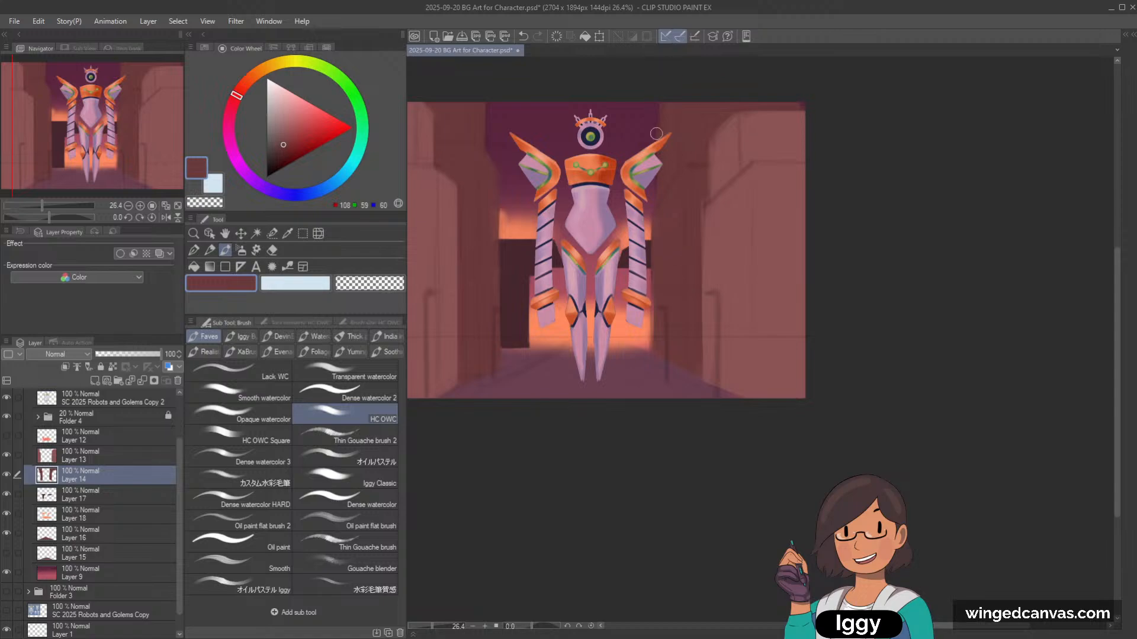
{"action": "key", "text": "c"}
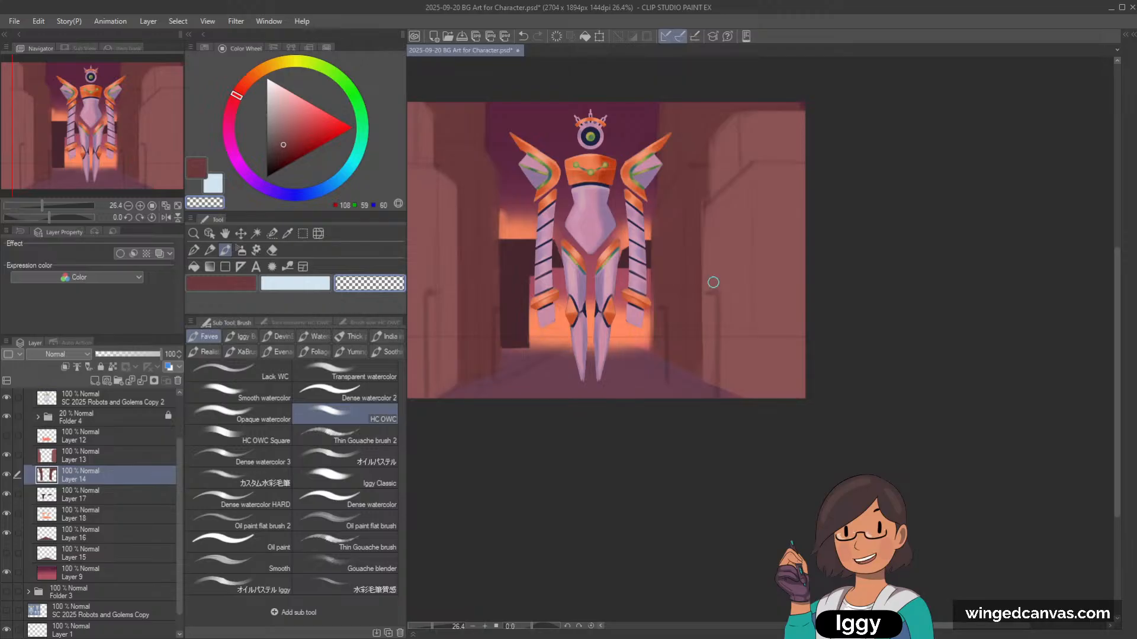
{"action": "scroll", "coordinate": [752, 275], "scroll_direction": "down", "scroll_amount": 2}
{"action": "scroll", "coordinate": [745, 273], "scroll_direction": "up", "scroll_amount": 1}
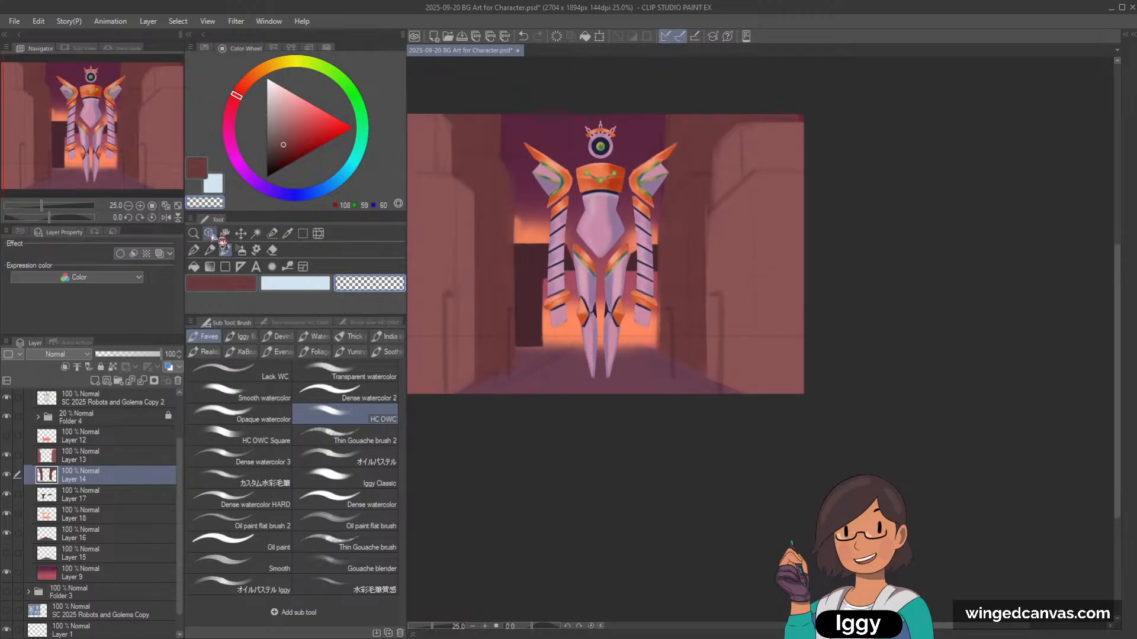
Step: Add a new layer above Layer 9 and airbrush a soft coral red glow behind the robot's torso
{"action": "left_click", "coordinate": [209, 233]}
{"action": "left_click", "coordinate": [535, 126]}
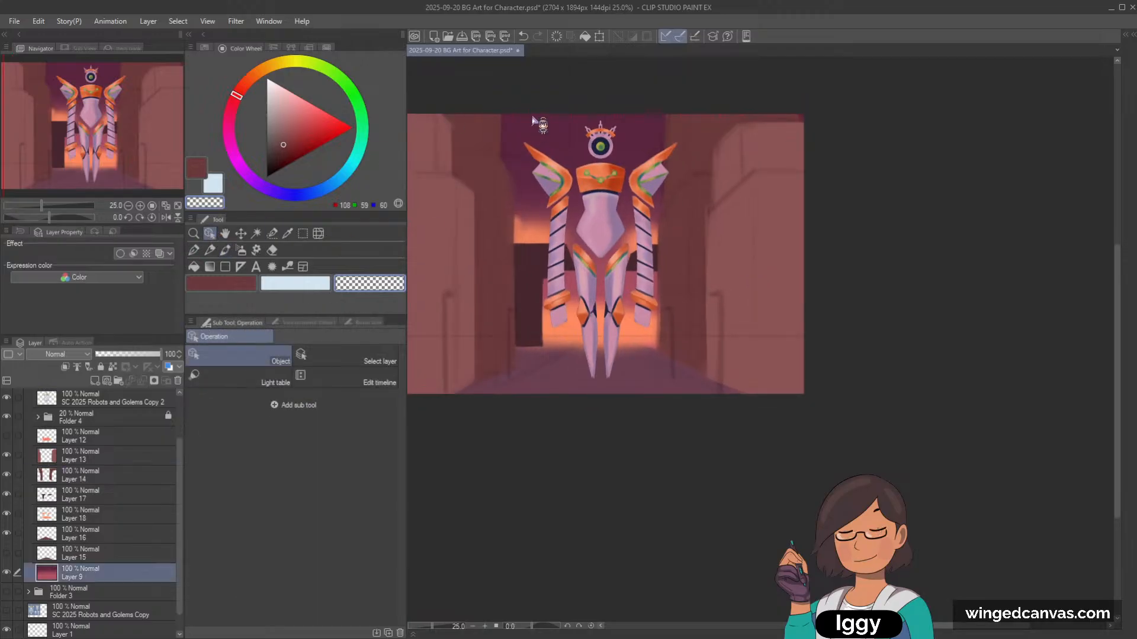
{"action": "left_click", "coordinate": [94, 381]}
{"action": "left_click", "coordinate": [240, 250]}
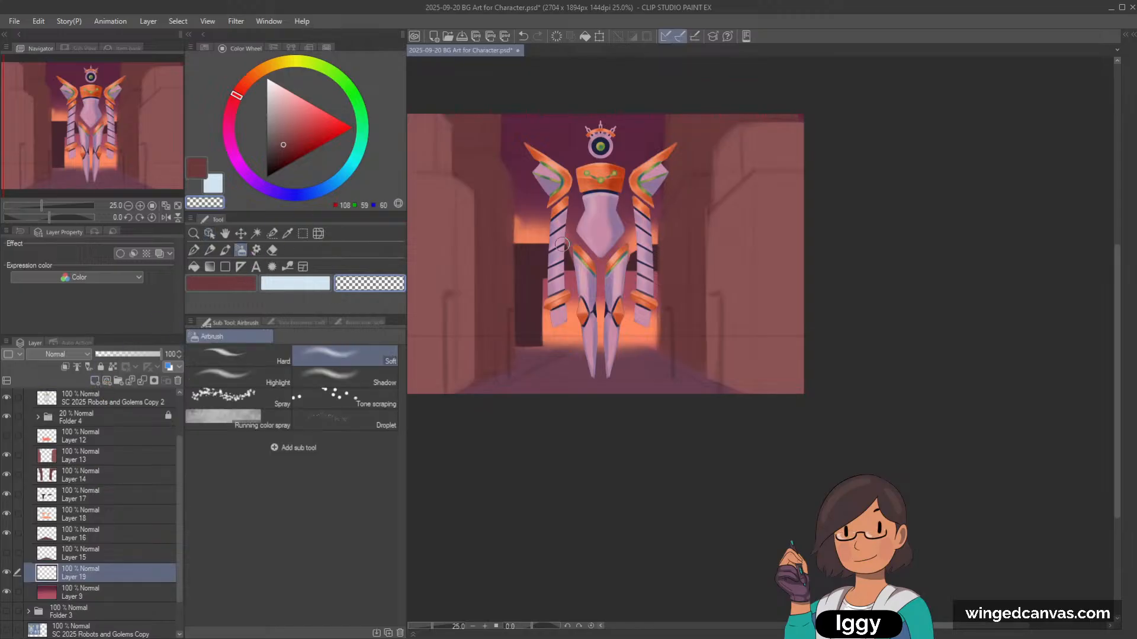
{"action": "left_click", "coordinate": [574, 215], "text": "alt"}
{"action": "left_click", "coordinate": [234, 100]}
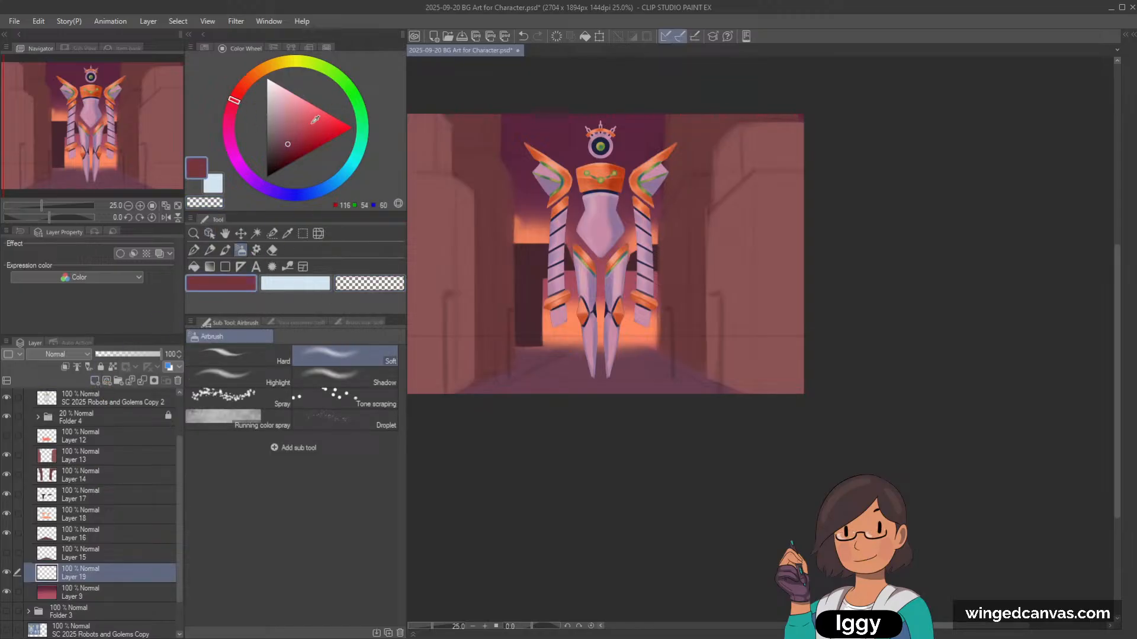
{"action": "left_click", "coordinate": [317, 114]}
{"action": "mouse_move", "coordinate": [570, 267]}
{"action": "left_mouse_down"}
{"action": "mouse_move", "coordinate": [679, 241]}
{"action": "mouse_move", "coordinate": [578, 253]}
{"action": "mouse_move", "coordinate": [592, 248]}
{"action": "left_mouse_up"}
Step: Widen the Layer 19 glow with Soft airbrush strokes in orange and darker orange-red, blending sampled deep red around the robot's head
{"action": "left_click", "coordinate": [243, 85]}
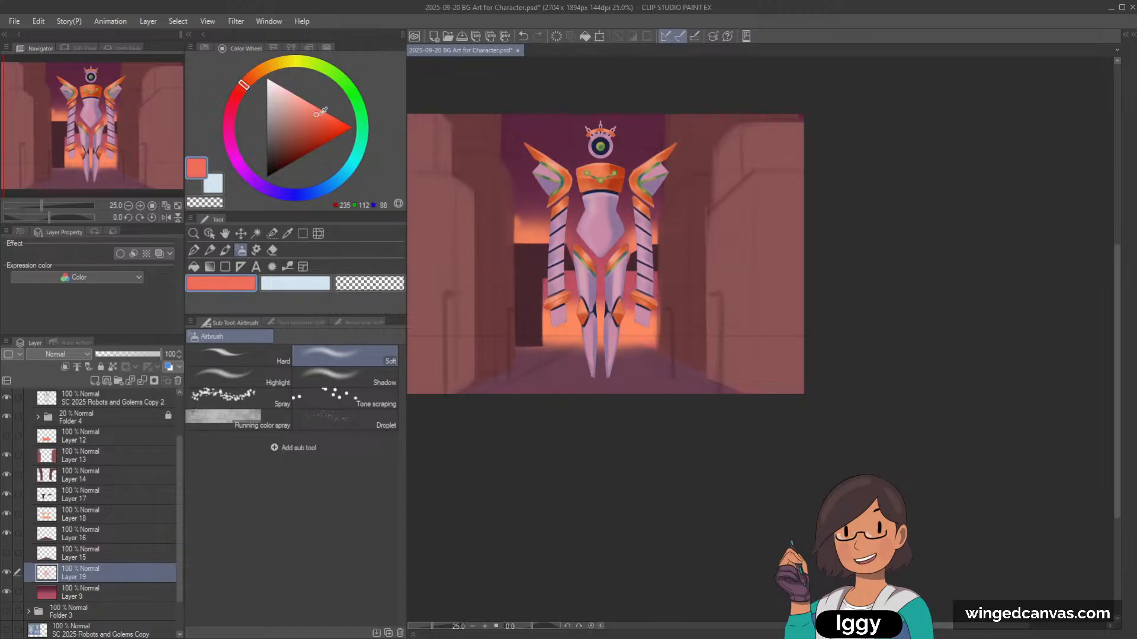
{"action": "left_click", "coordinate": [317, 117]}
{"action": "mouse_move", "coordinate": [573, 260]}
{"action": "left_mouse_down"}
{"action": "mouse_move", "coordinate": [497, 287]}
{"action": "mouse_move", "coordinate": [508, 279]}
{"action": "left_mouse_up"}
{"action": "left_click", "coordinate": [316, 130]}
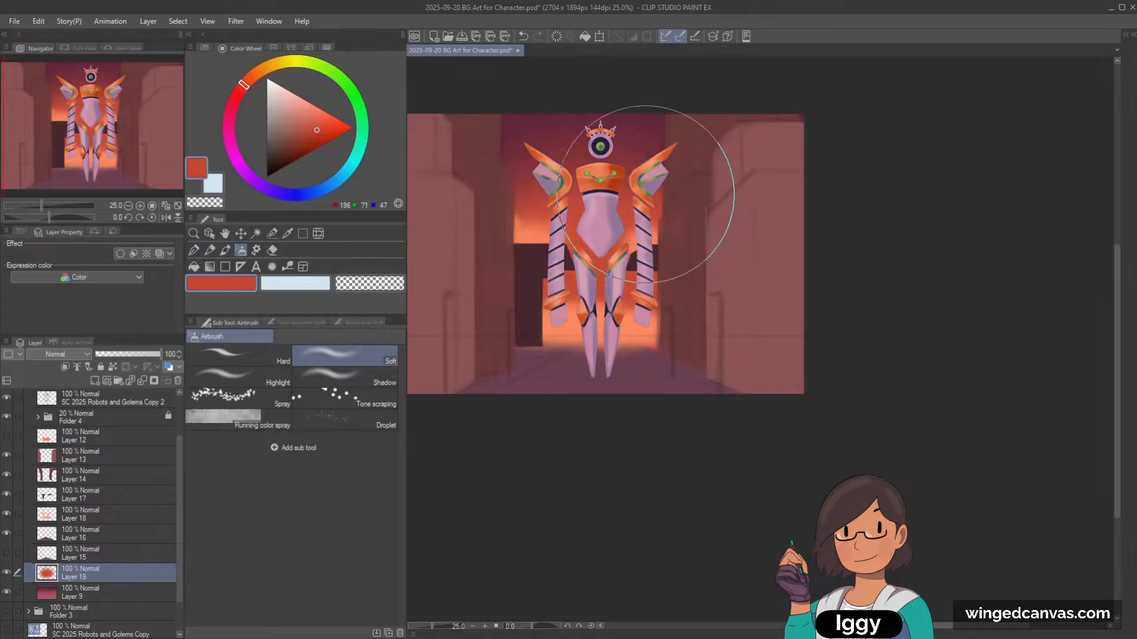
{"action": "left_click", "coordinate": [563, 146], "text": "alt"}
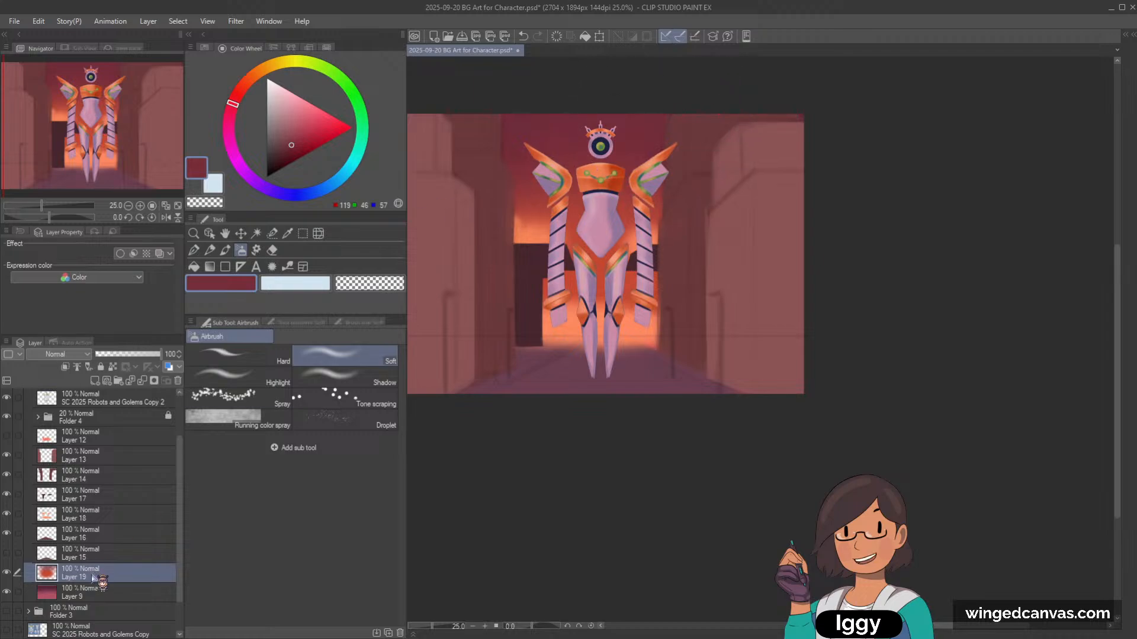
Step: Add a new layer above the glow and paint a maroon tower silhouette behind the robot's left-hand shoulder with the HC OWC brush
{"action": "left_click", "coordinate": [96, 381]}
{"action": "key", "text": "b"}
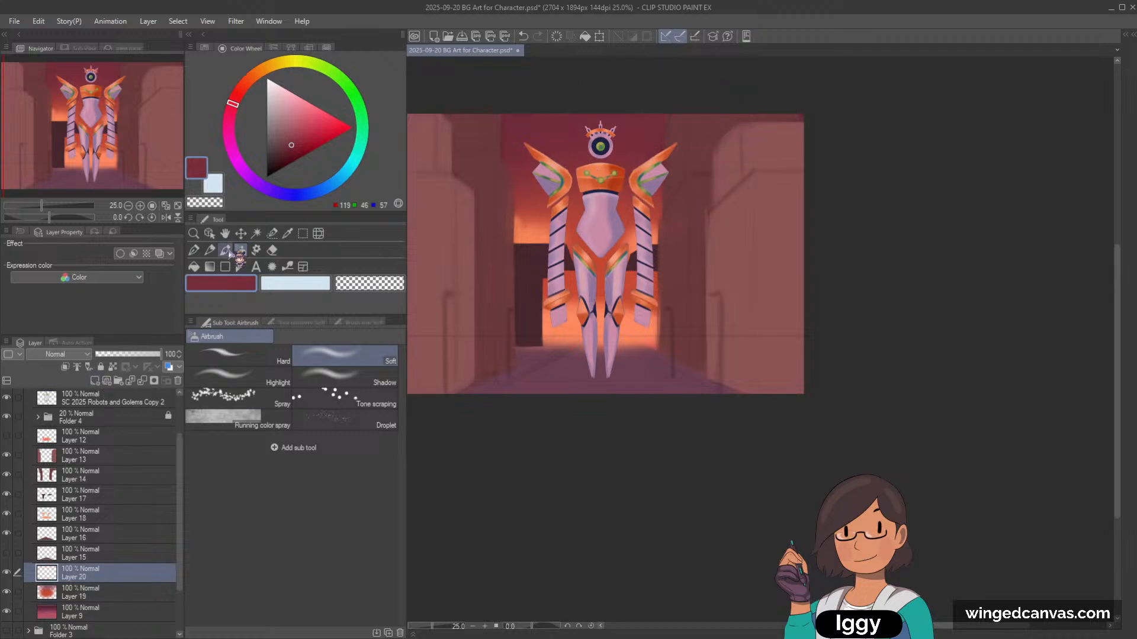
{"action": "left_click", "coordinate": [525, 245], "text": "alt"}
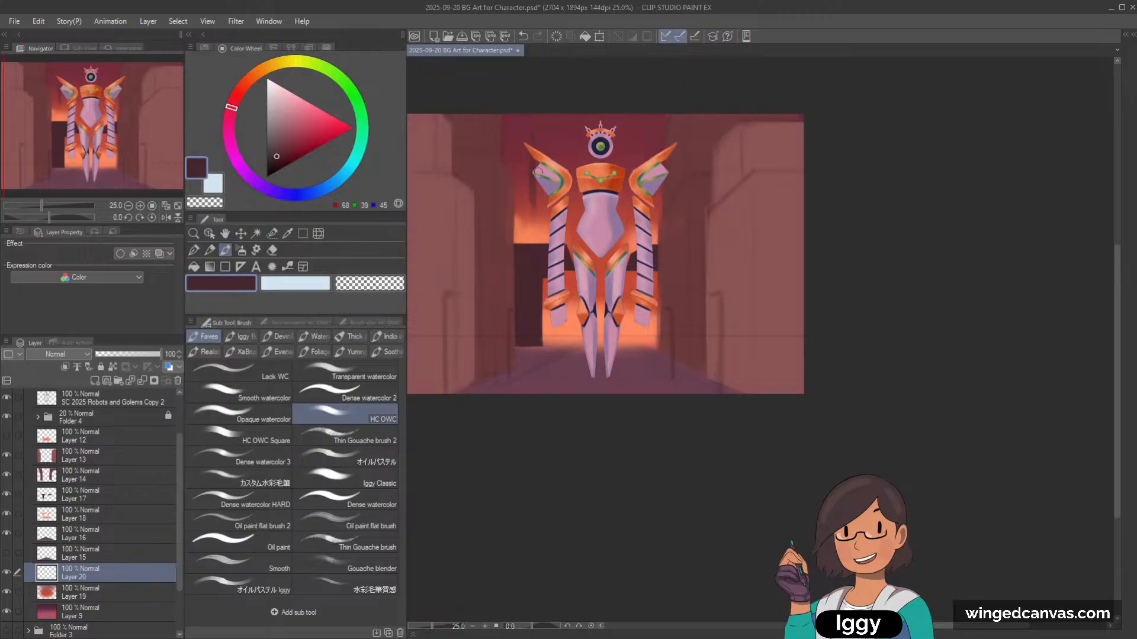
{"action": "key", "text": "ctrl+z"}
{"action": "left_click_drag", "start_coordinate": [534, 172], "coordinate": [531, 286]}
{"action": "left_click", "coordinate": [522, 192], "text": "alt"}
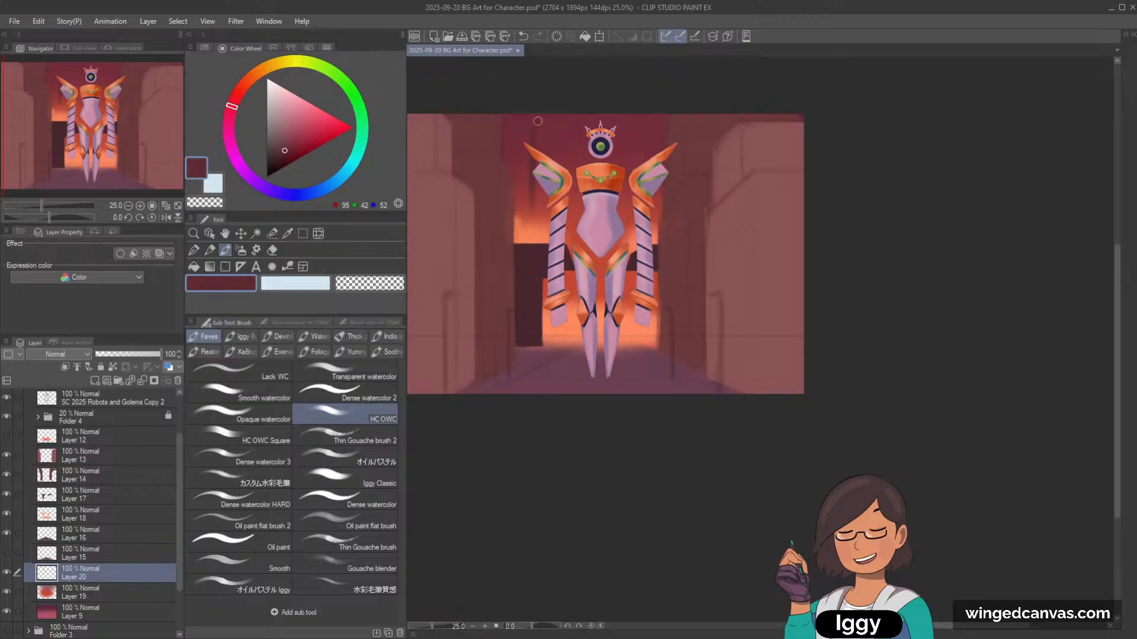
{"action": "left_click_drag", "start_coordinate": [545, 185], "coordinate": [539, 221]}
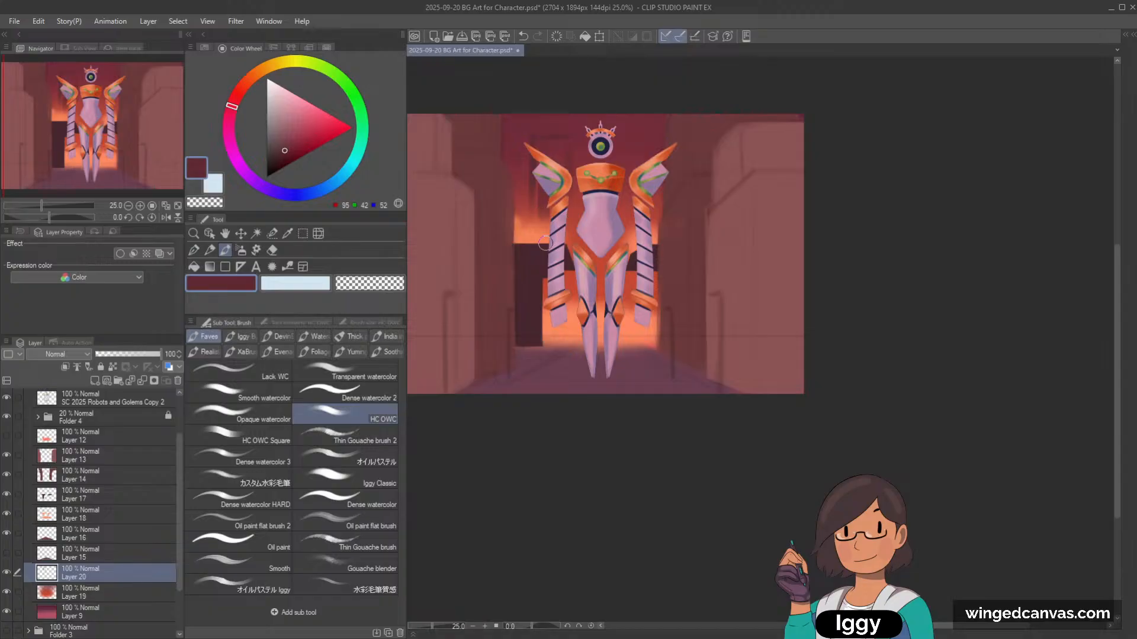
{"action": "left_click_drag", "start_coordinate": [541, 163], "coordinate": [531, 222]}
{"action": "mouse_move", "coordinate": [553, 138]}
{"action": "left_mouse_down"}
{"action": "mouse_move", "coordinate": [545, 225]}
{"action": "mouse_move", "coordinate": [548, 170]}
{"action": "left_mouse_up"}
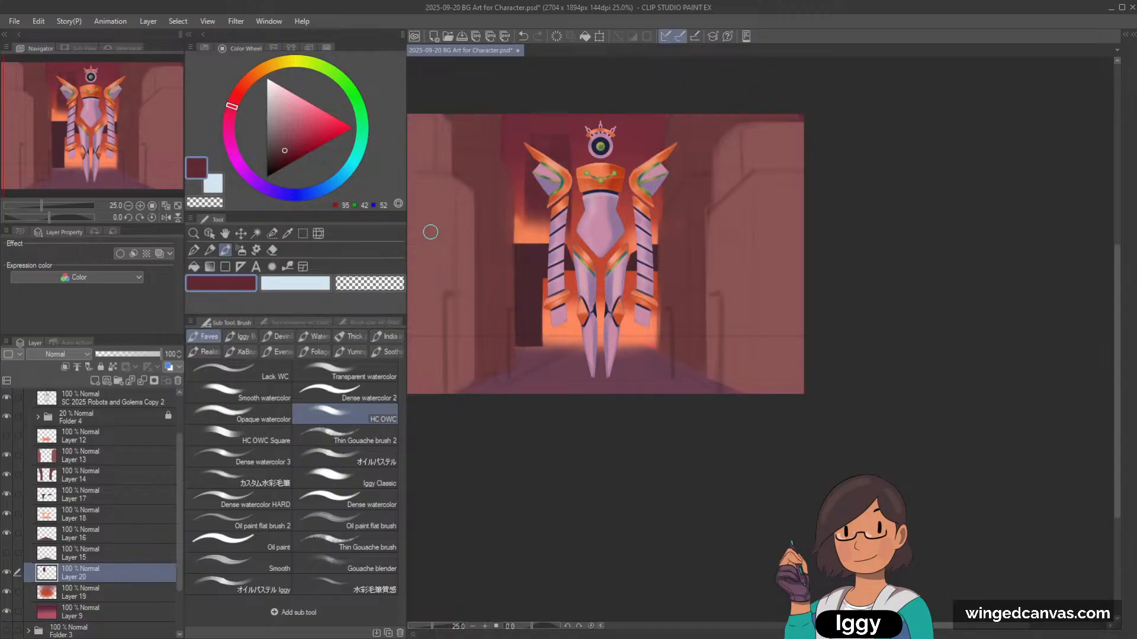
Step: Darken the tower on Layer 20 with its transparent pixels locked, and paint a lower dark block beside it using a smaller brush
{"action": "left_click", "coordinate": [112, 367]}
{"action": "left_click", "coordinate": [282, 154]}
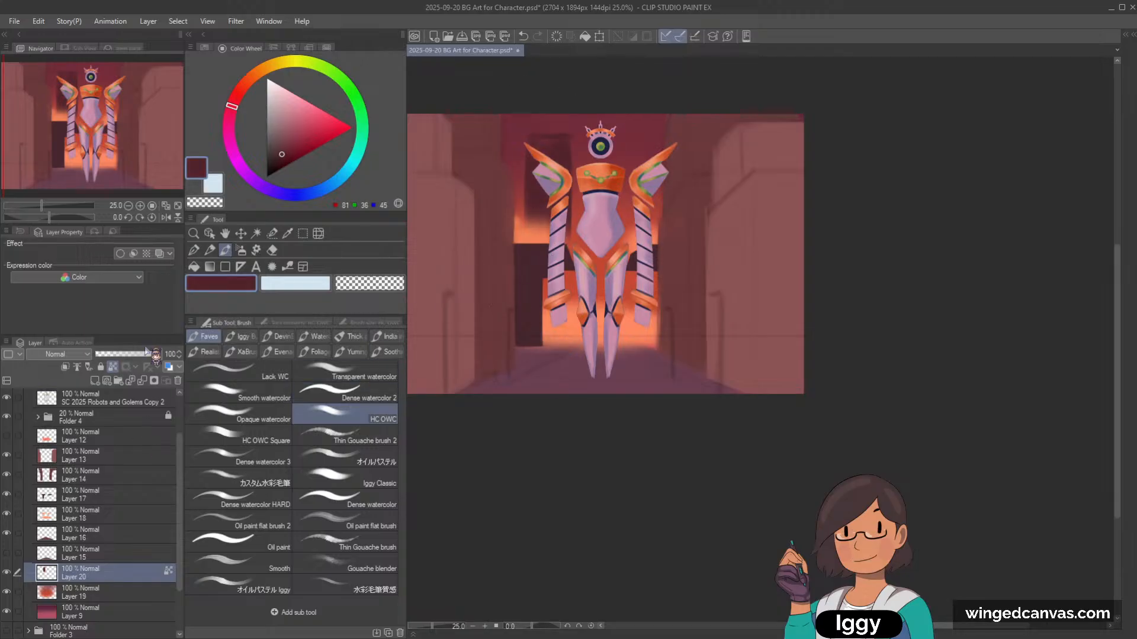
{"action": "key", "text": "bracketleft"}
{"action": "key", "text": "bracketleft"}
{"action": "key", "text": "bracketleft"}
{"action": "left_click_drag", "start_coordinate": [516, 198], "coordinate": [520, 210]}
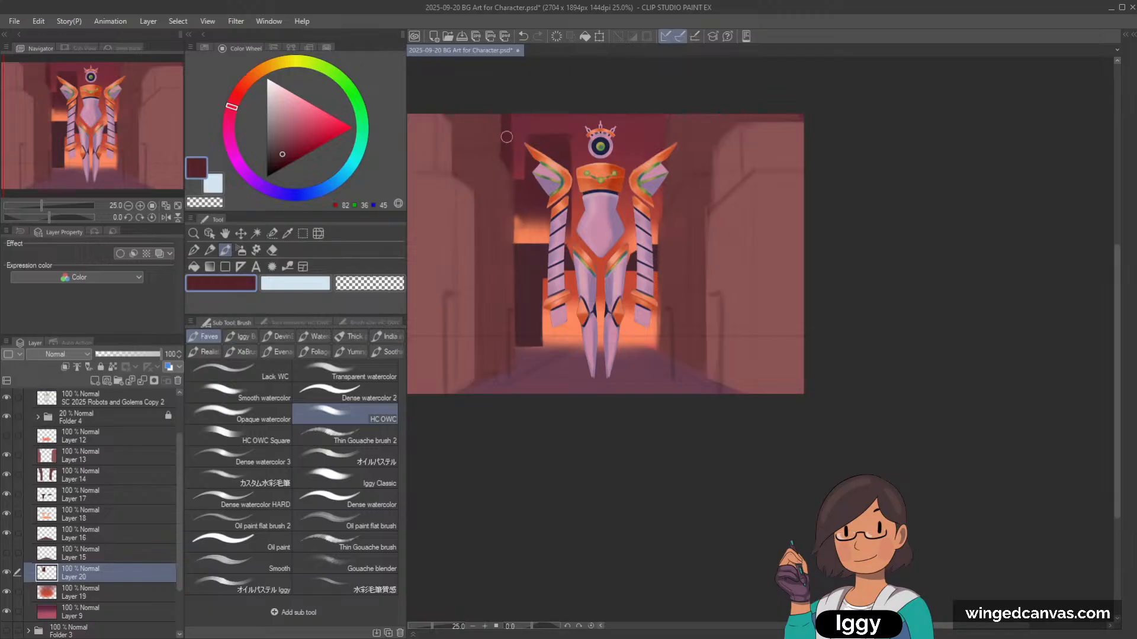
Step: Check the silhouettes with Layers 9 and 19 hidden, show both again, and paint another dark tower behind the robot's right-hand shoulder on Layer 20
{"action": "left_click", "coordinate": [7, 612]}
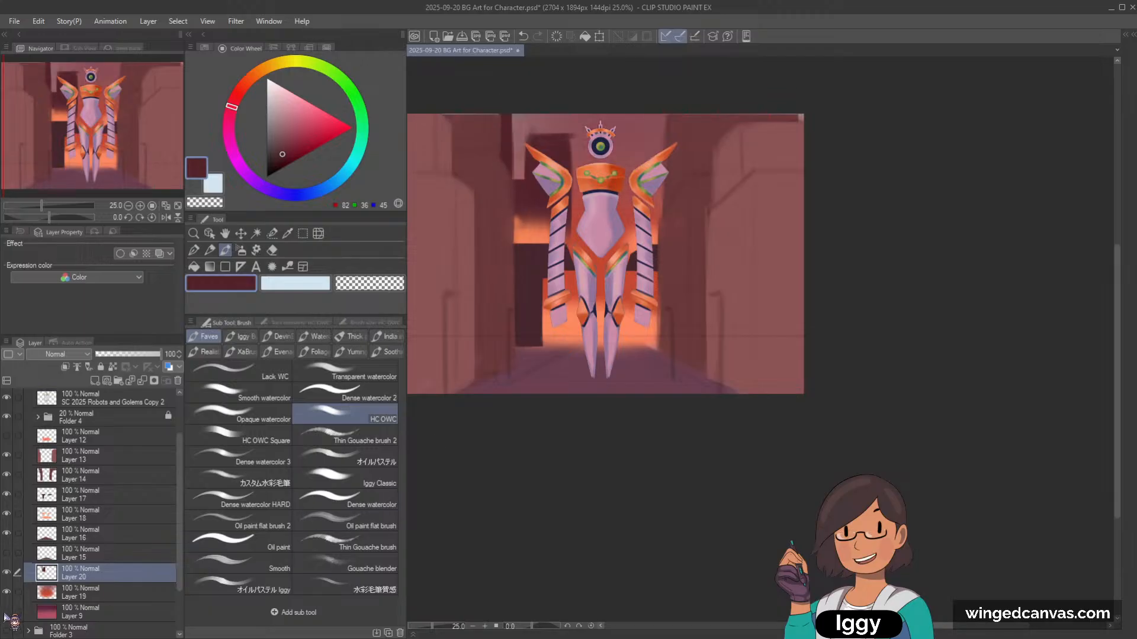
{"action": "left_click", "coordinate": [6, 612]}
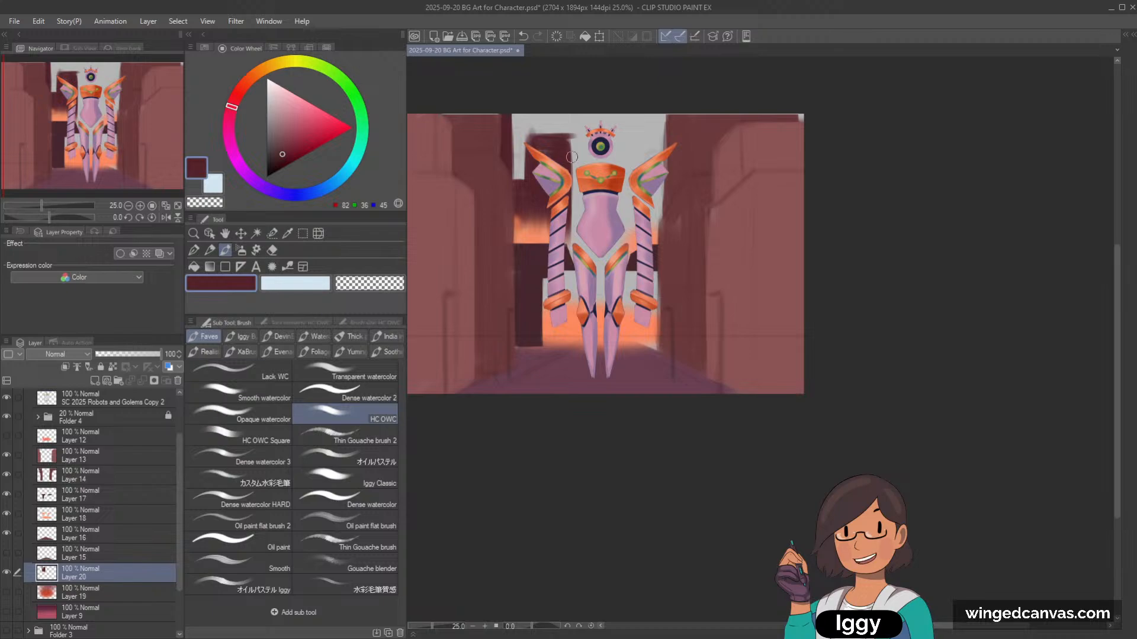
{"action": "scroll", "coordinate": [701, 133], "scroll_direction": "down", "scroll_amount": 1}
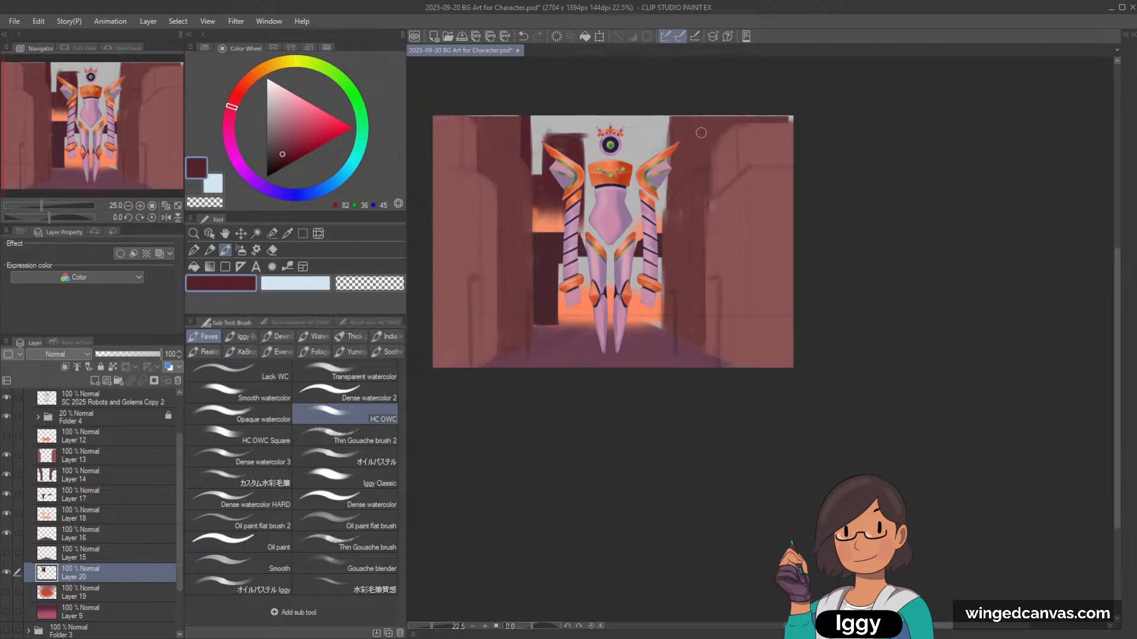
{"action": "scroll", "coordinate": [545, 148], "scroll_direction": "up", "scroll_amount": 1}
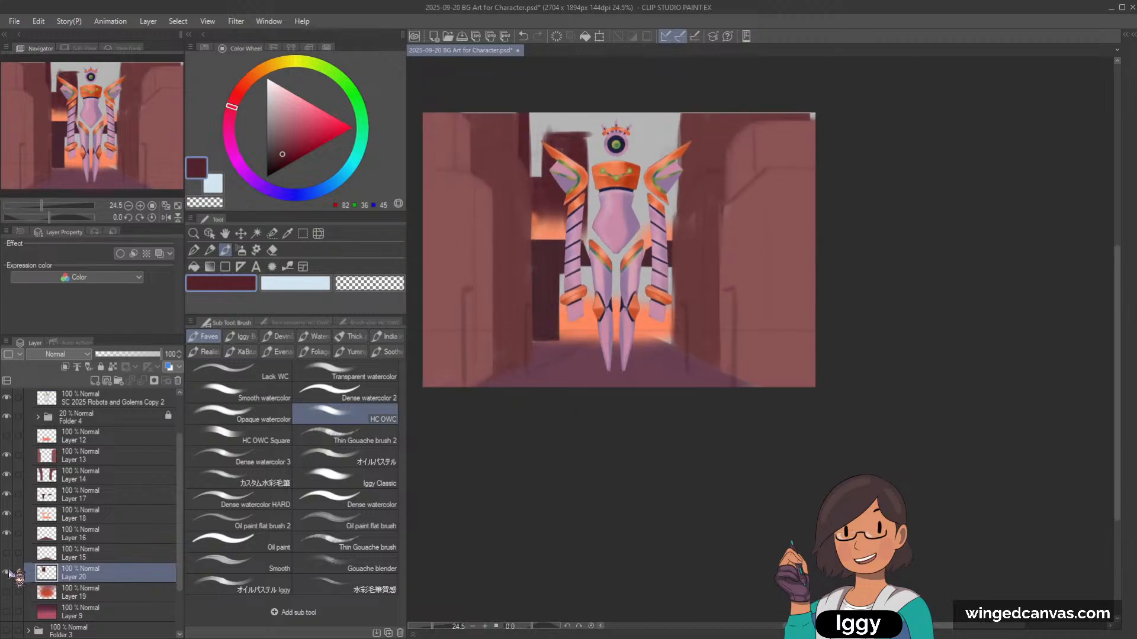
{"action": "left_click", "coordinate": [6, 611]}
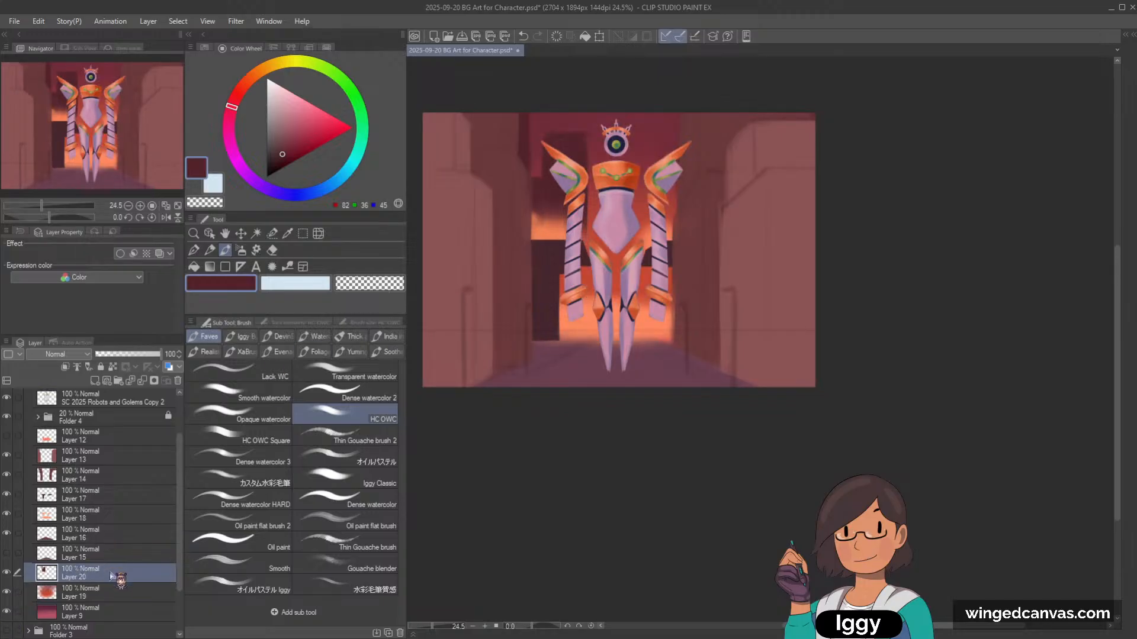
{"action": "mouse_move", "coordinate": [598, 208]}
{"action": "left_mouse_down"}
{"action": "mouse_move", "coordinate": [596, 236]}
{"action": "mouse_move", "coordinate": [599, 219]}
{"action": "mouse_move", "coordinate": [573, 267]}
{"action": "mouse_move", "coordinate": [565, 258]}
{"action": "mouse_move", "coordinate": [582, 238]}
{"action": "mouse_move", "coordinate": [591, 259]}
{"action": "mouse_move", "coordinate": [596, 216]}
{"action": "left_mouse_up"}
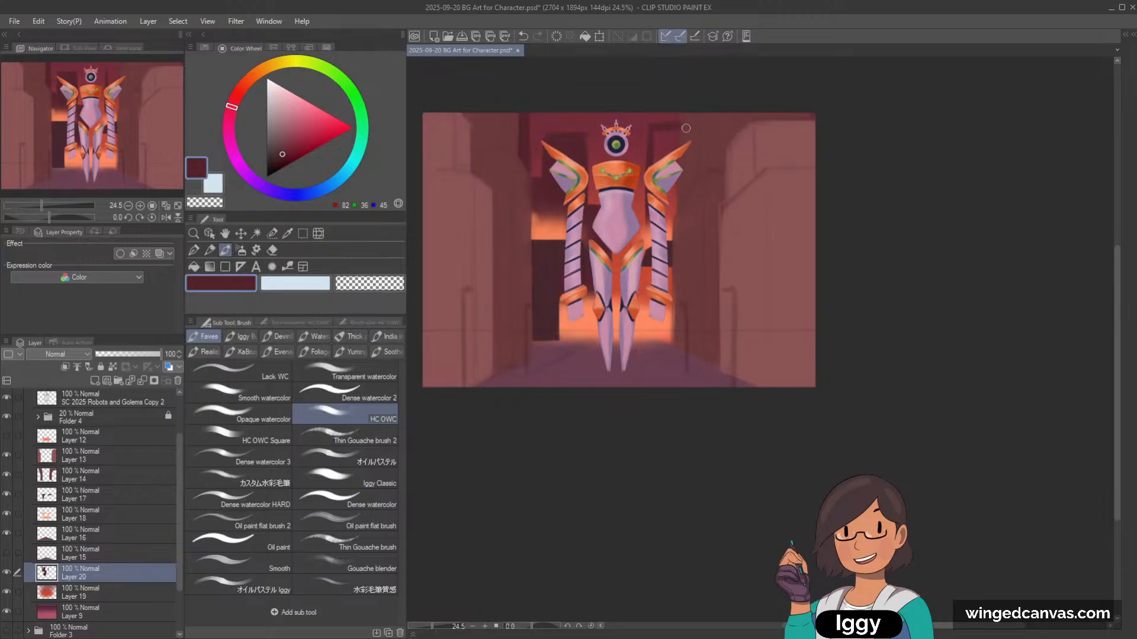
Step: Extend the dark tower silhouettes beside the robot's head and shoulders on Layer 20 with HC OWC strokes, undoing the unwanted ones
{"action": "key", "text": "ctrl+z"}
{"action": "mouse_move", "coordinate": [663, 142]}
{"action": "left_mouse_down"}
{"action": "mouse_move", "coordinate": [671, 202]}
{"action": "mouse_move", "coordinate": [647, 223]}
{"action": "left_mouse_up"}
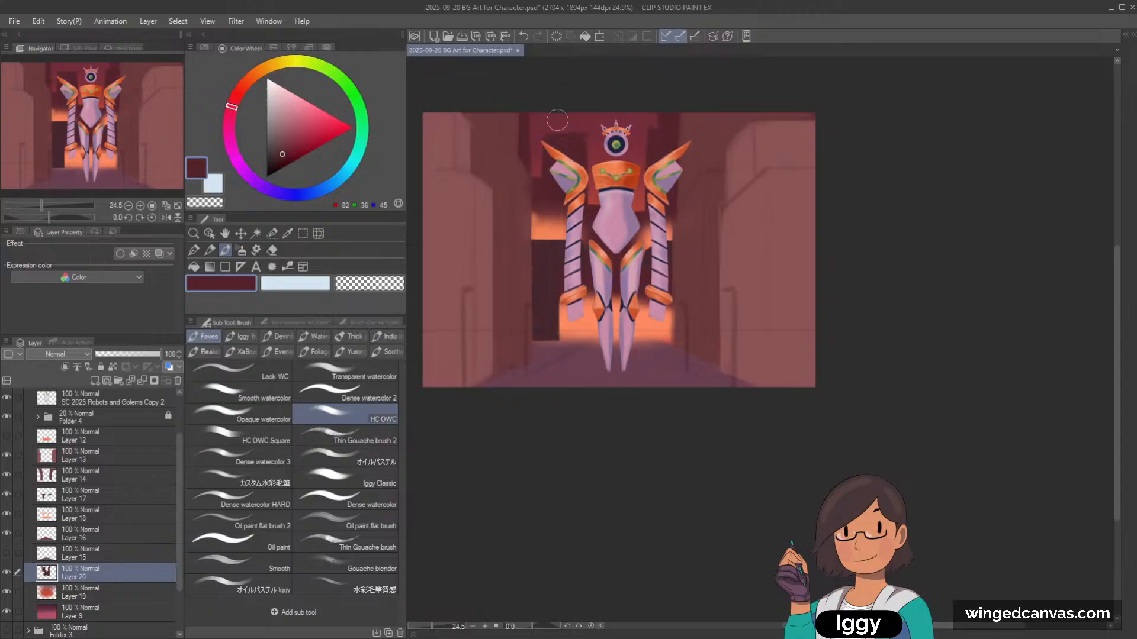
{"action": "left_click_drag", "start_coordinate": [561, 114], "coordinate": [566, 109]}
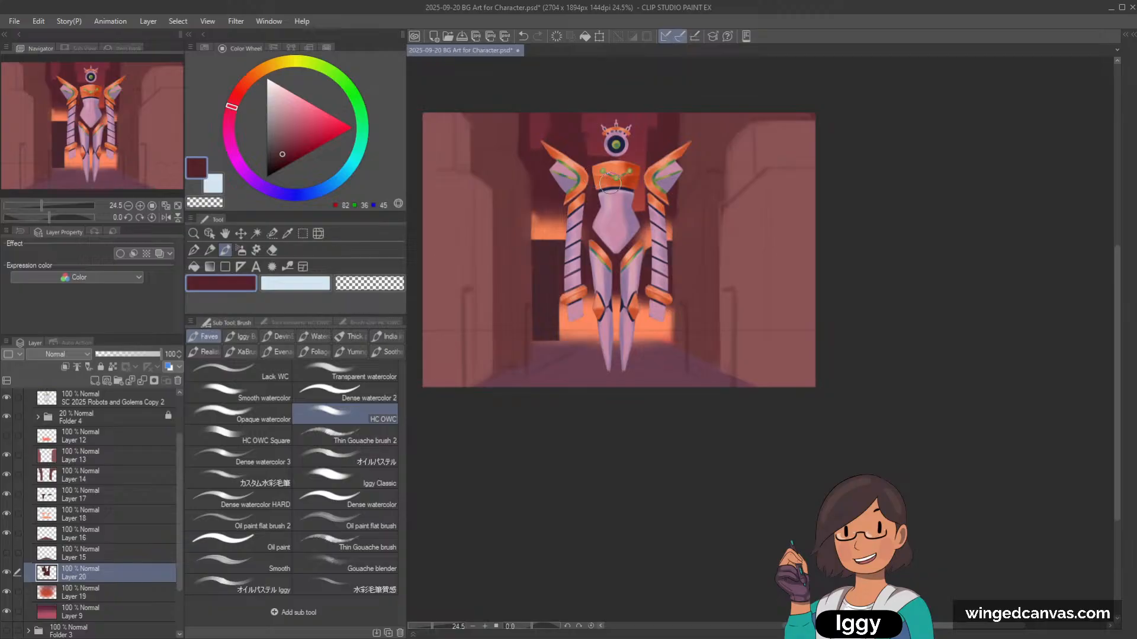
{"action": "mouse_move", "coordinate": [637, 177]}
{"action": "left_mouse_down"}
{"action": "mouse_move", "coordinate": [636, 224]}
{"action": "mouse_move", "coordinate": [641, 169]}
{"action": "mouse_move", "coordinate": [647, 229]}
{"action": "left_mouse_up"}
{"action": "key", "text": "ctrl+z"}
{"action": "key", "text": "ctrl+z"}
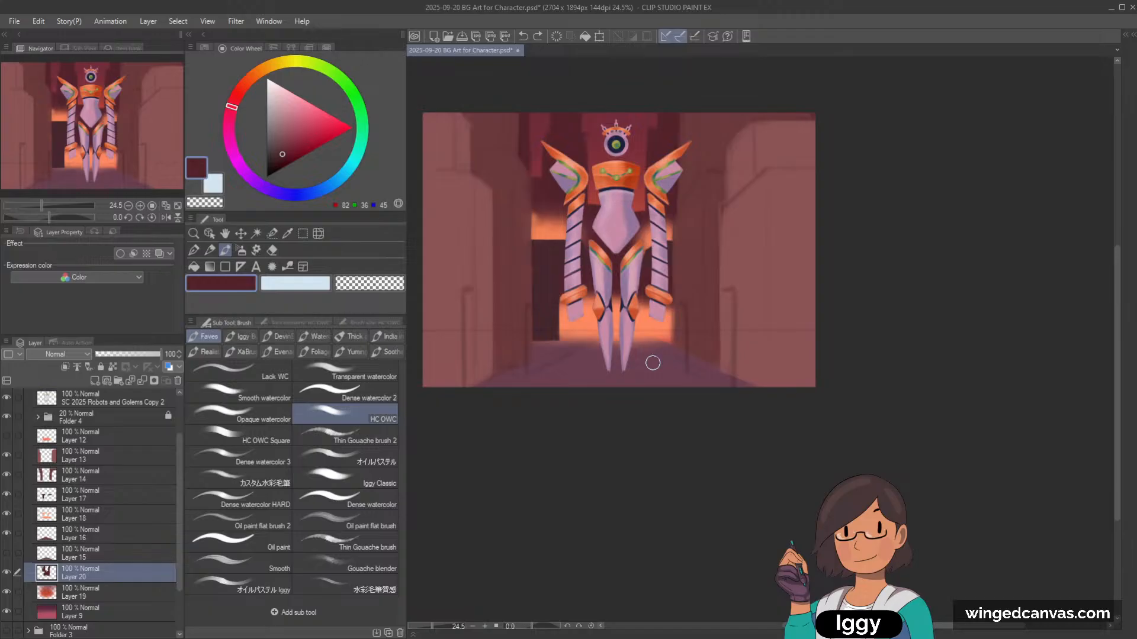
Step: Erase the excess tower paint behind the robot's waist and legs on Layer 20 using transparent color with the HC OWC brush
{"action": "key", "text": "c"}
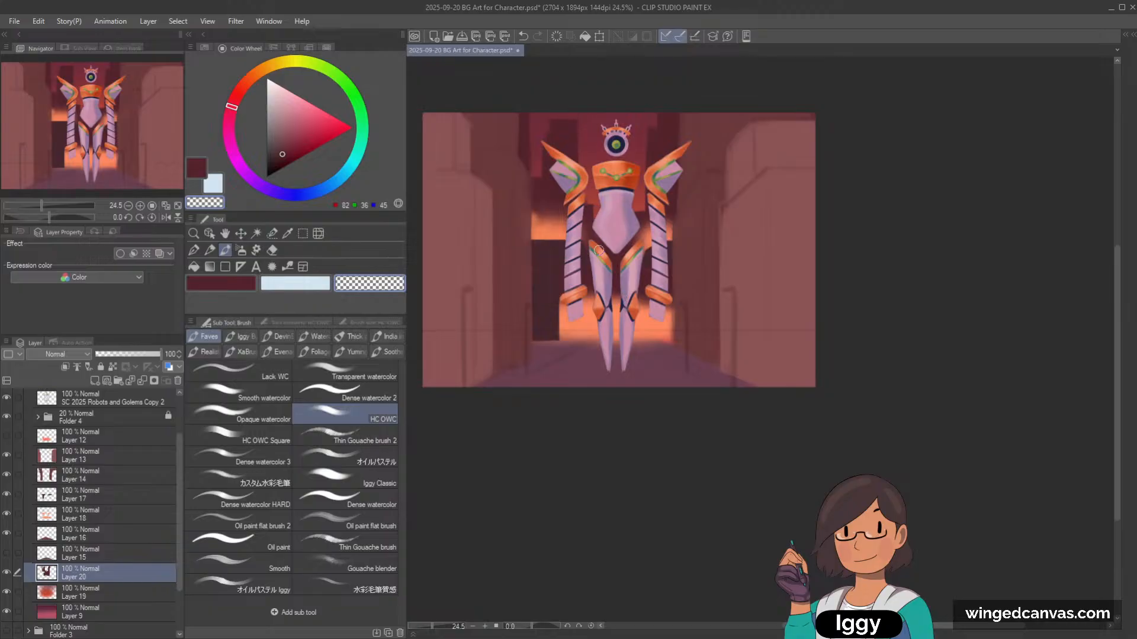
{"action": "key", "text": "c"}
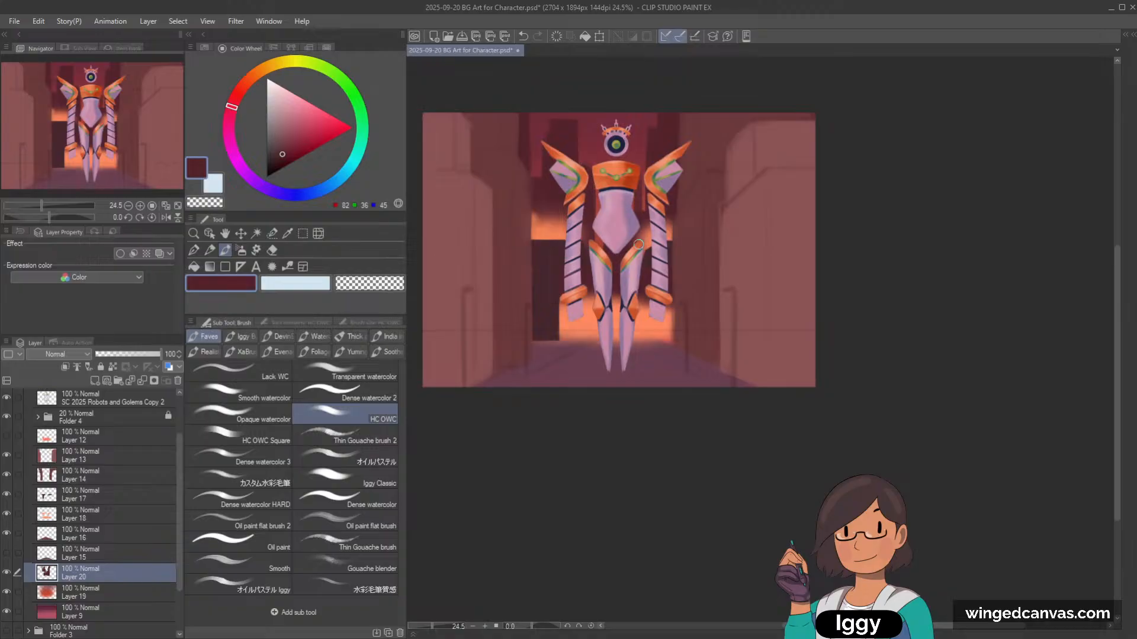
{"action": "key", "text": "c"}
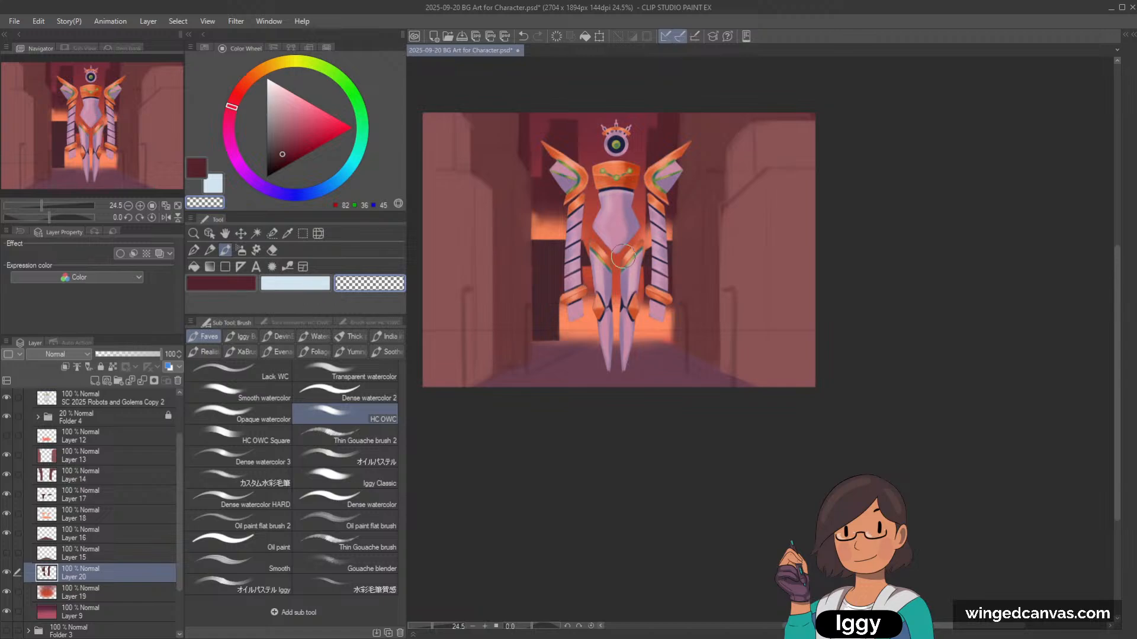
Step: Add a new layer directly above Layer 19 and paint more distant towers behind the robot in a sampled, slightly darkened maroon
{"action": "left_click", "coordinate": [86, 597]}
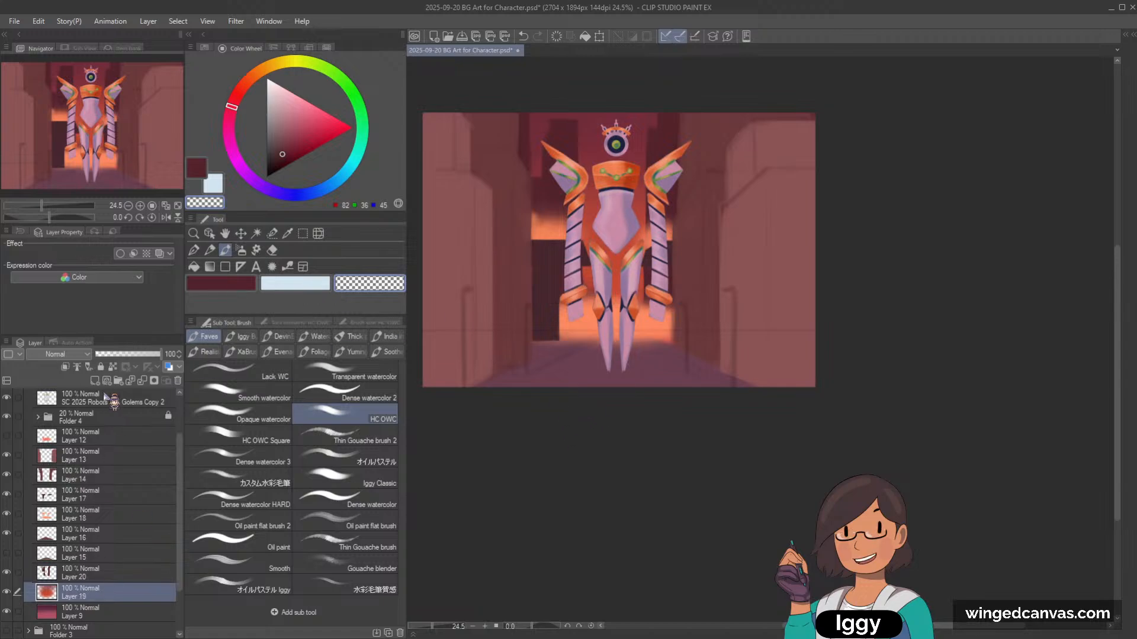
{"action": "left_click", "coordinate": [94, 381]}
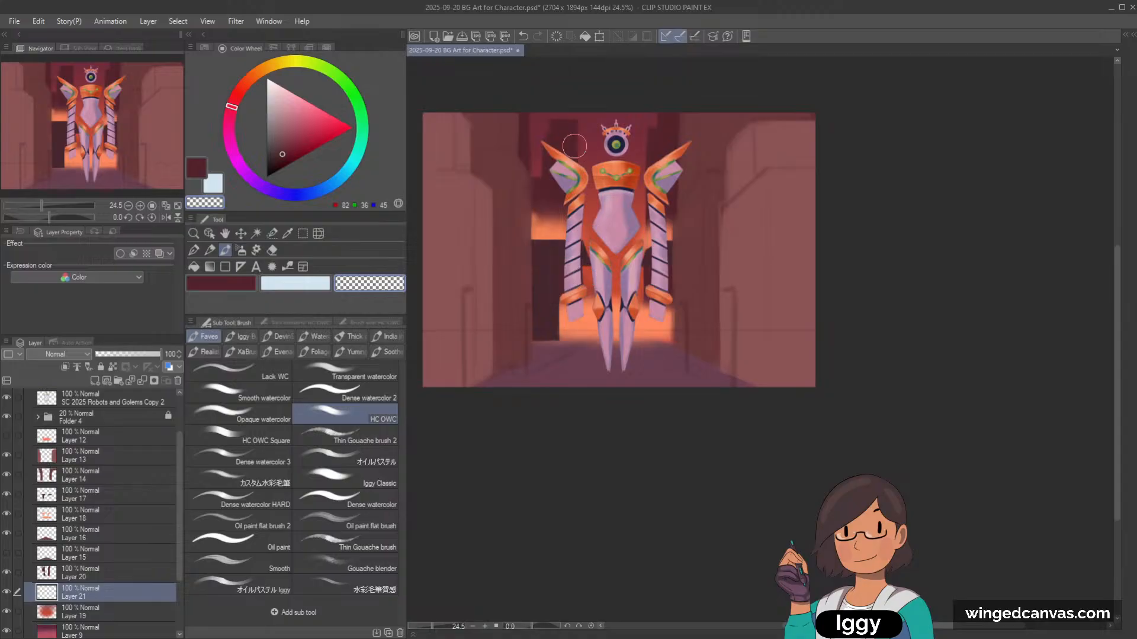
{"action": "key", "text": "c"}
{"action": "left_click", "coordinate": [588, 169], "text": "alt"}
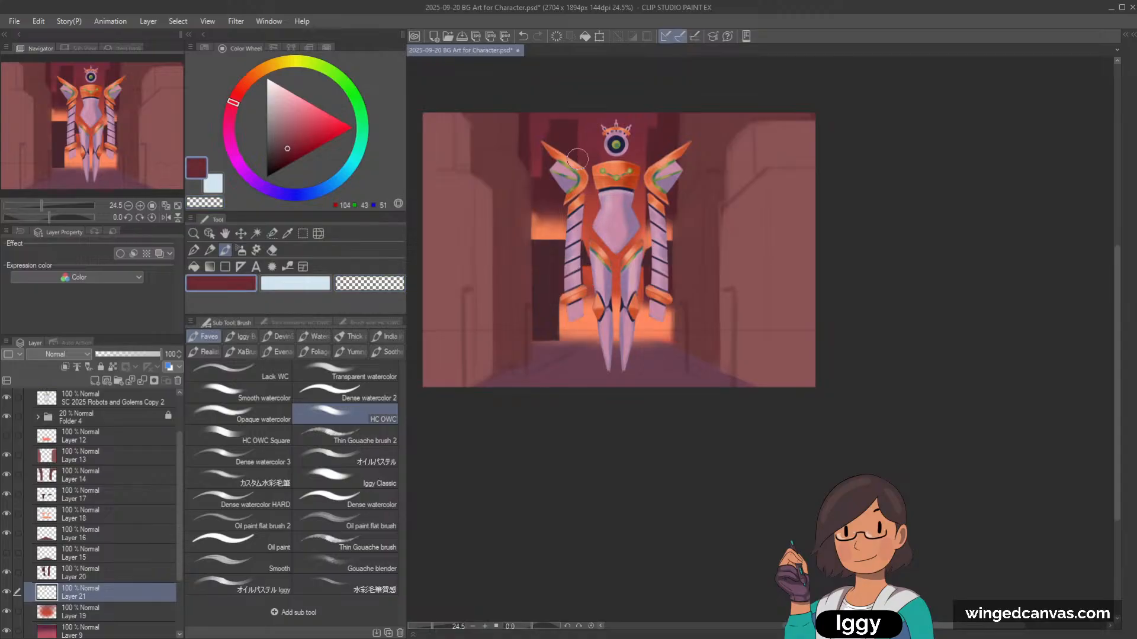
{"action": "left_click", "coordinate": [287, 148]}
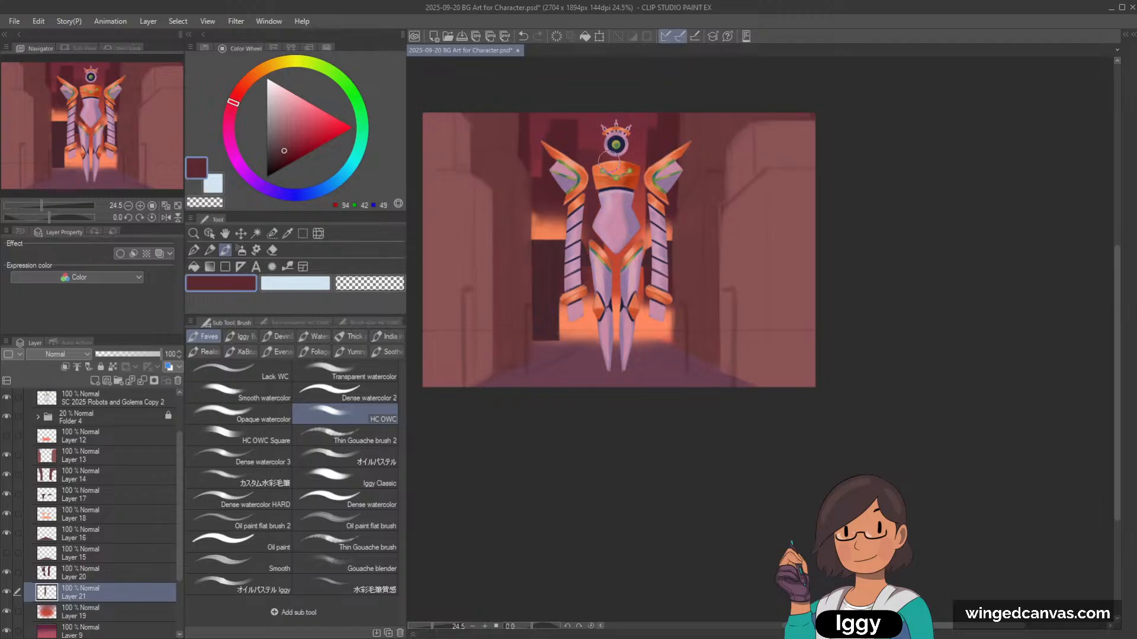
{"action": "key", "text": "c"}
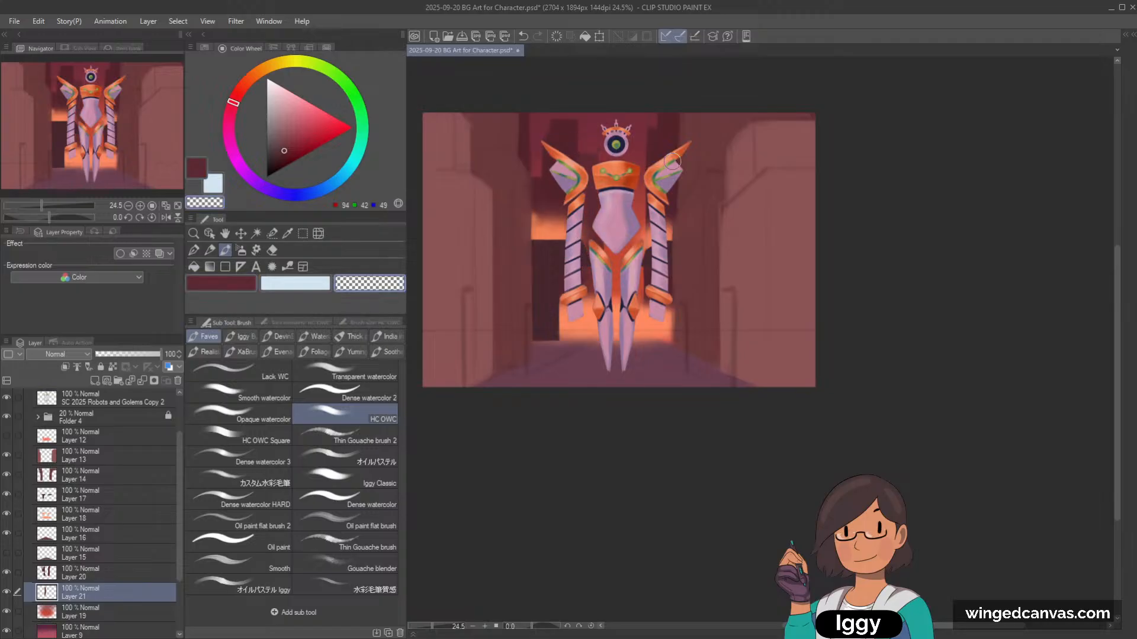
{"action": "key", "text": "ctrl+z"}
Step: Brighten the Layer 19 glow behind the robot with Soft airbrush strokes in sampled orange-red and a lighter coral orange
{"action": "left_click_drag", "start_coordinate": [121, 141], "coordinate": [140, 156]}
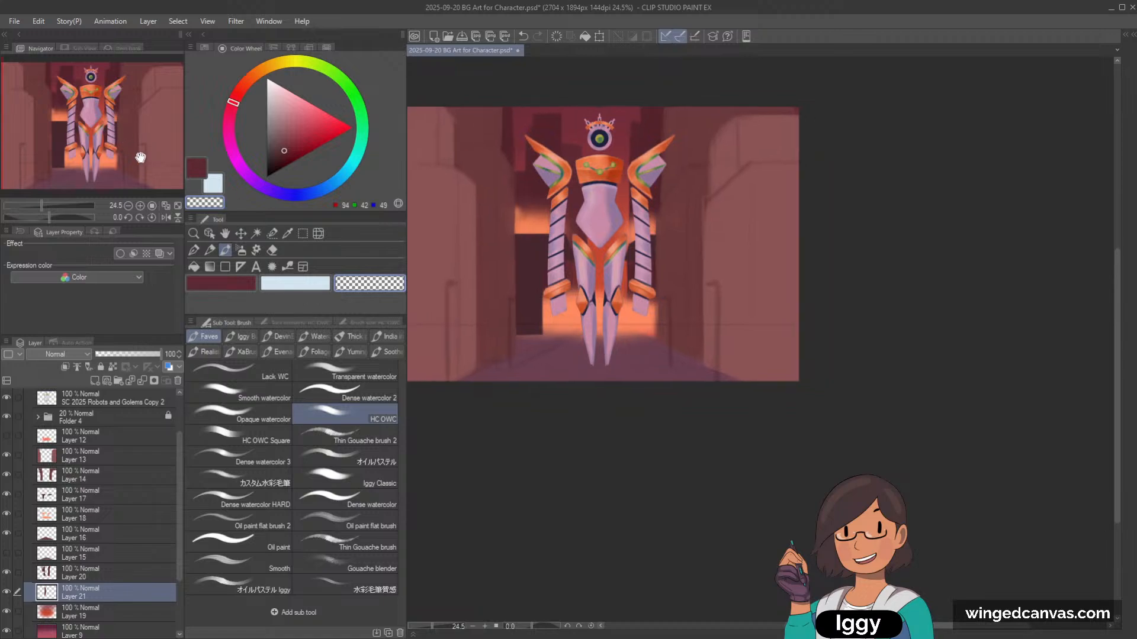
{"action": "left_click", "coordinate": [129, 616]}
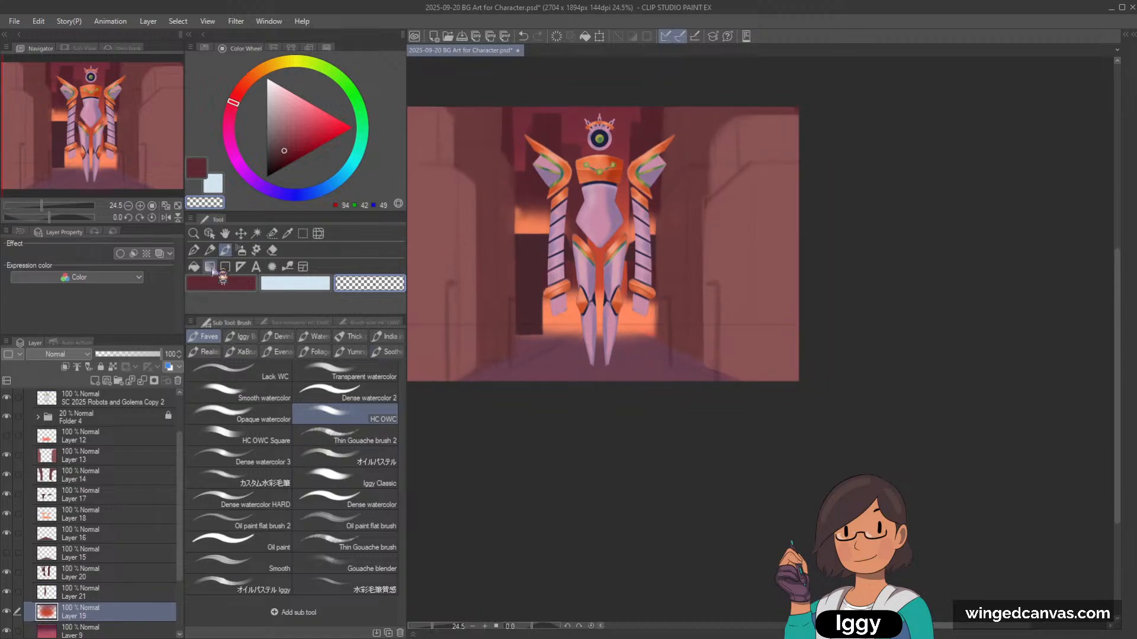
{"action": "left_click", "coordinate": [598, 269], "text": "alt"}
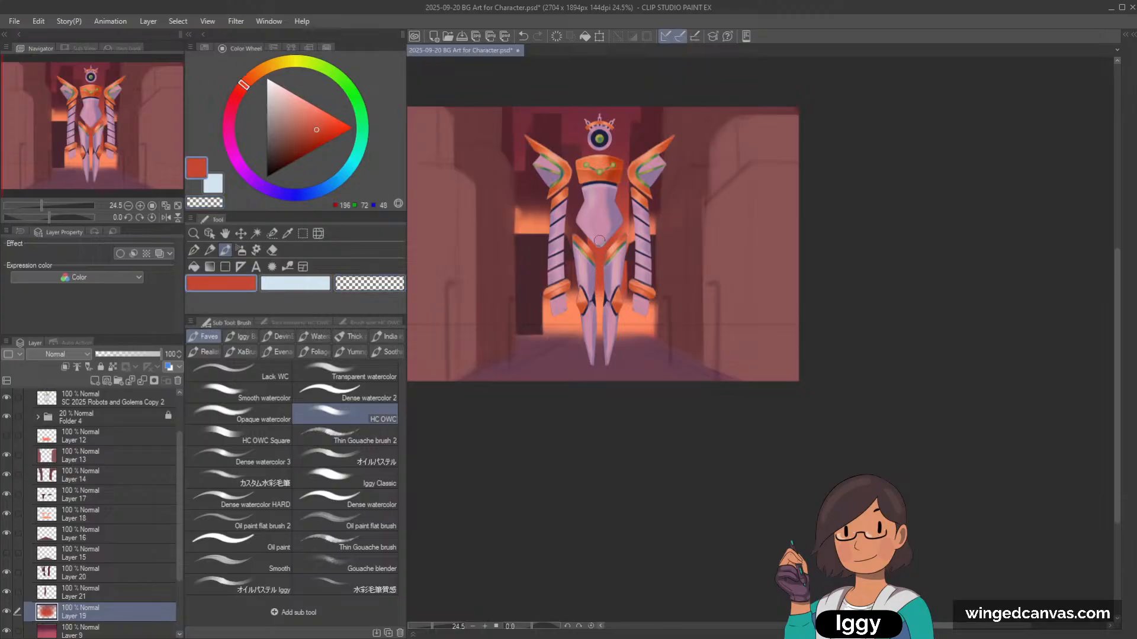
{"action": "left_click", "coordinate": [241, 250]}
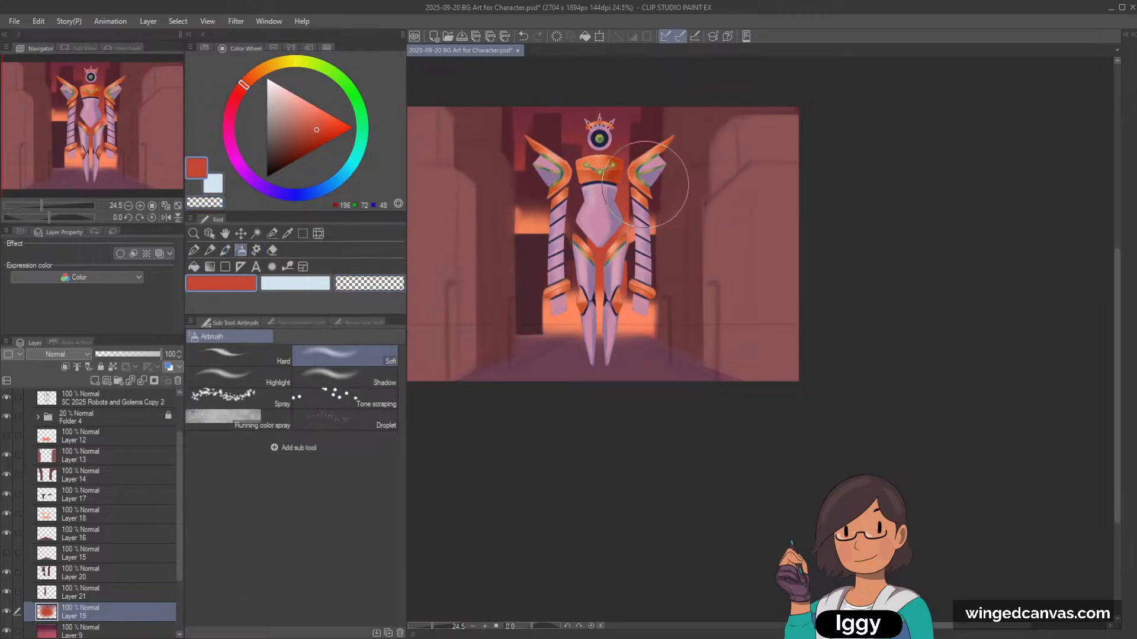
{"action": "left_click", "coordinate": [317, 118]}
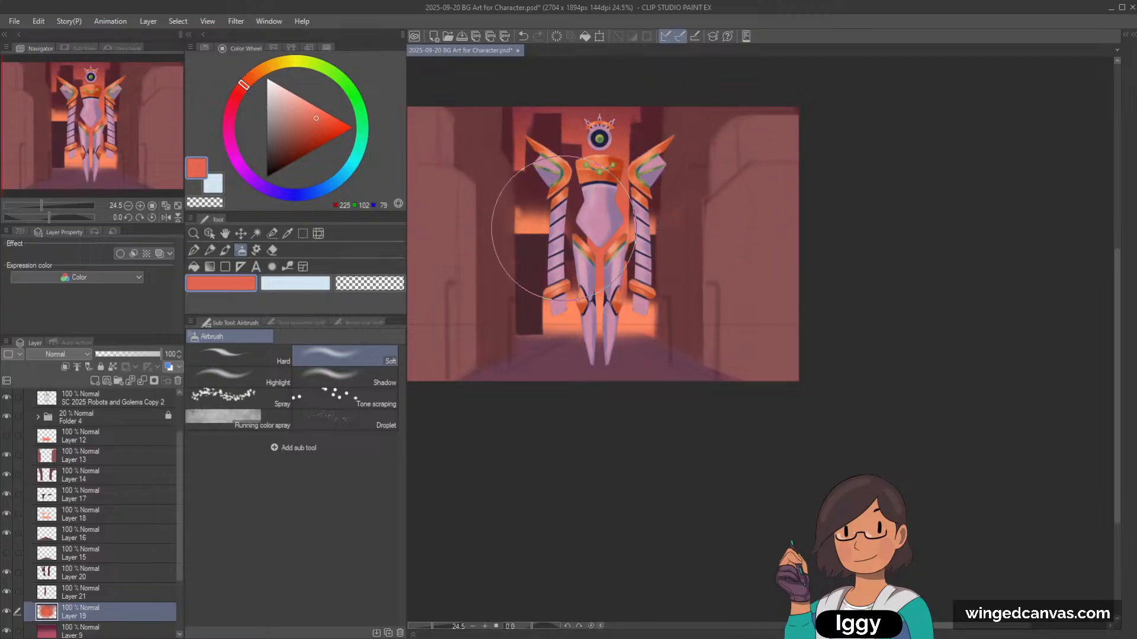
{"action": "scroll", "coordinate": [699, 252], "scroll_direction": "down", "scroll_amount": 1}
{"action": "scroll", "coordinate": [705, 257], "scroll_direction": "down", "scroll_amount": 1}
{"action": "scroll", "coordinate": [680, 327], "scroll_direction": "up", "scroll_amount": 2}
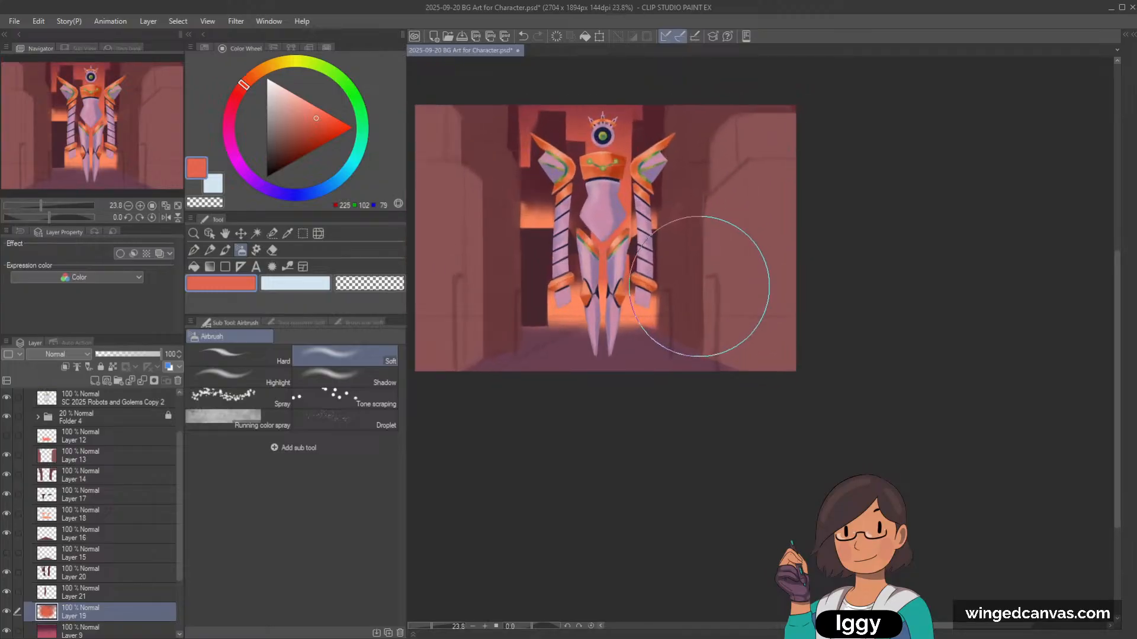
Step: Fade the upper part of the Layer 19 glow with the Soft airbrush in transparent color, toggling the layer's visibility to compare
{"action": "key", "text": "c"}
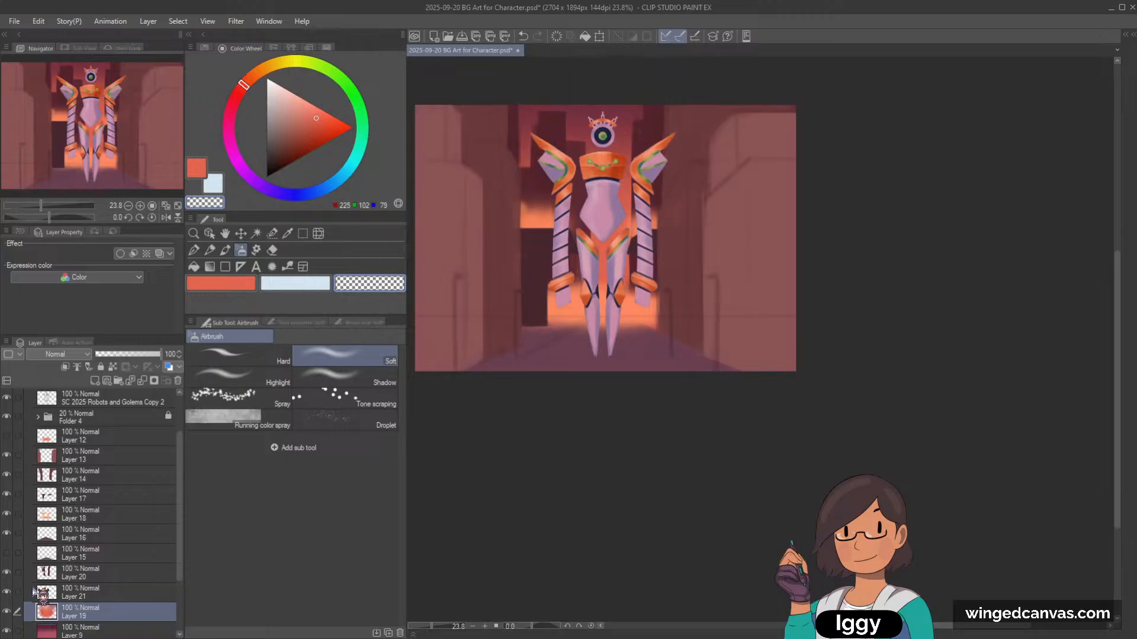
{"action": "left_click", "coordinate": [5, 611]}
{"action": "left_click", "coordinate": [6, 611]}
{"action": "scroll", "coordinate": [718, 145], "scroll_direction": "down", "scroll_amount": 1}
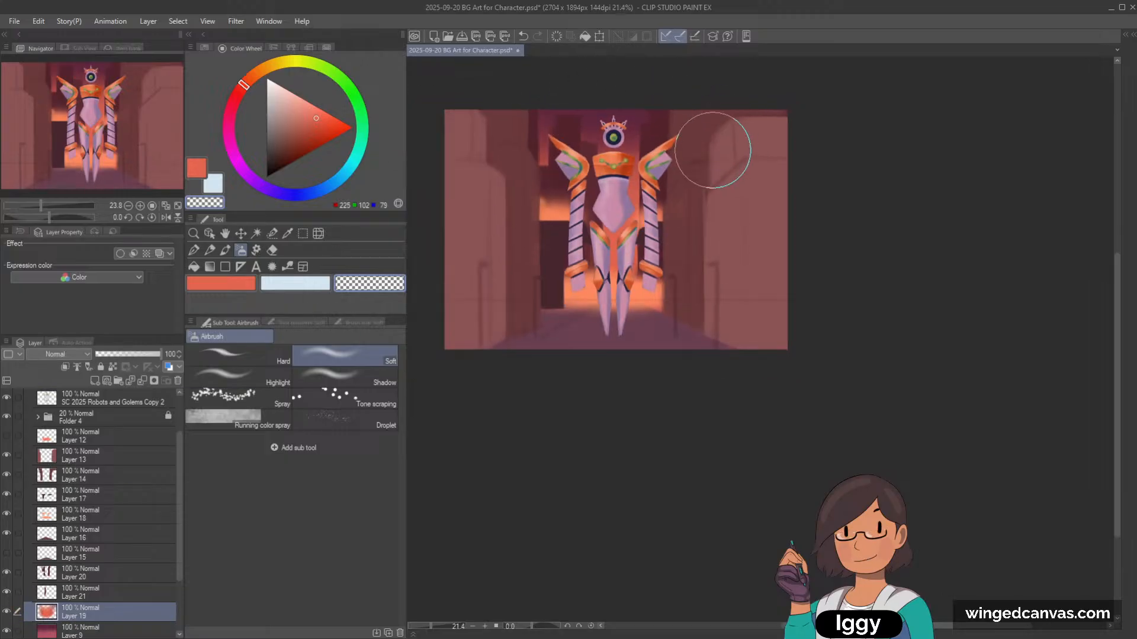
{"action": "scroll", "coordinate": [769, 185], "scroll_direction": "up", "scroll_amount": 1}
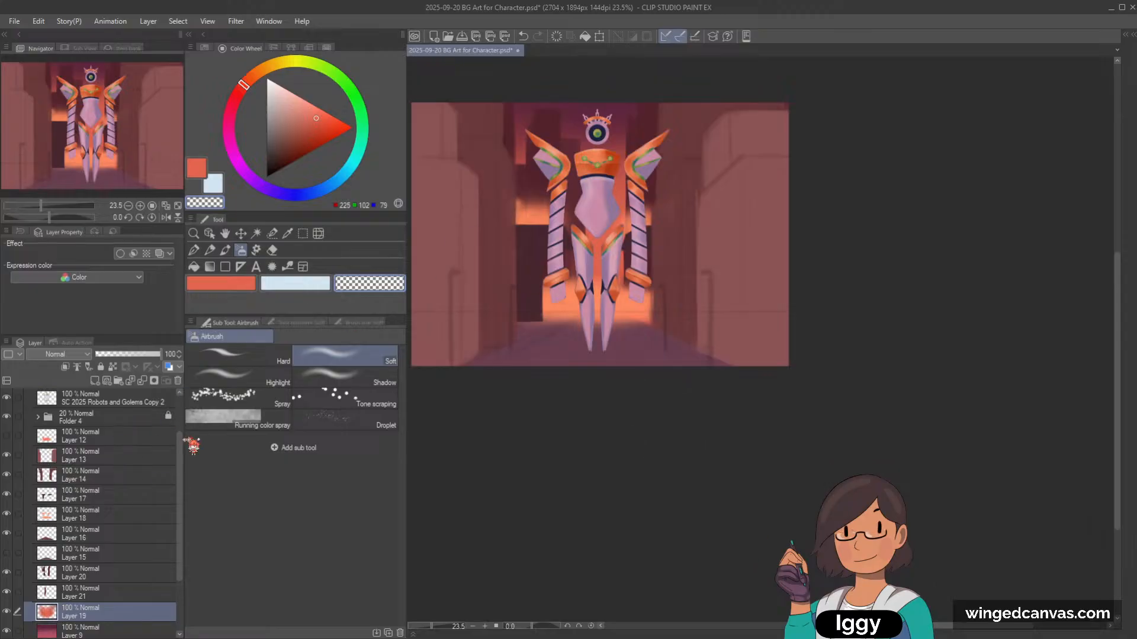
Step: Duplicate the robot layer as a hidden backup and merge the Multiply Layer 11 down into the original robot layer
{"action": "scroll", "coordinate": [139, 429], "scroll_direction": "up", "scroll_amount": 3}
{"action": "left_click", "coordinate": [135, 456]}
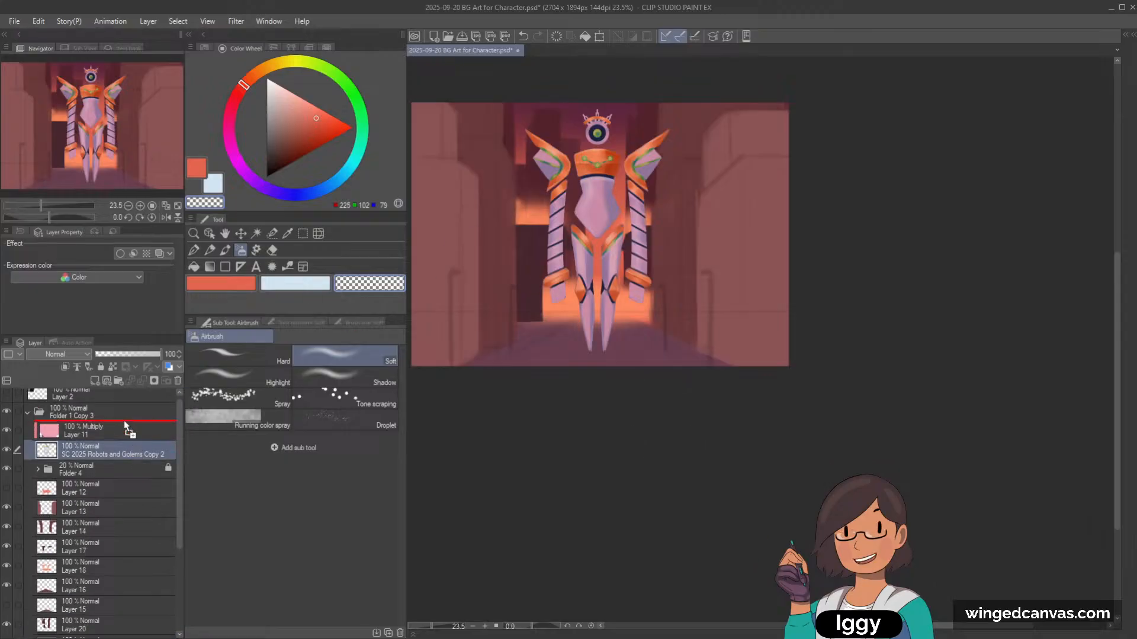
{"action": "left_click_drag", "start_coordinate": [124, 424], "coordinate": [126, 460]}
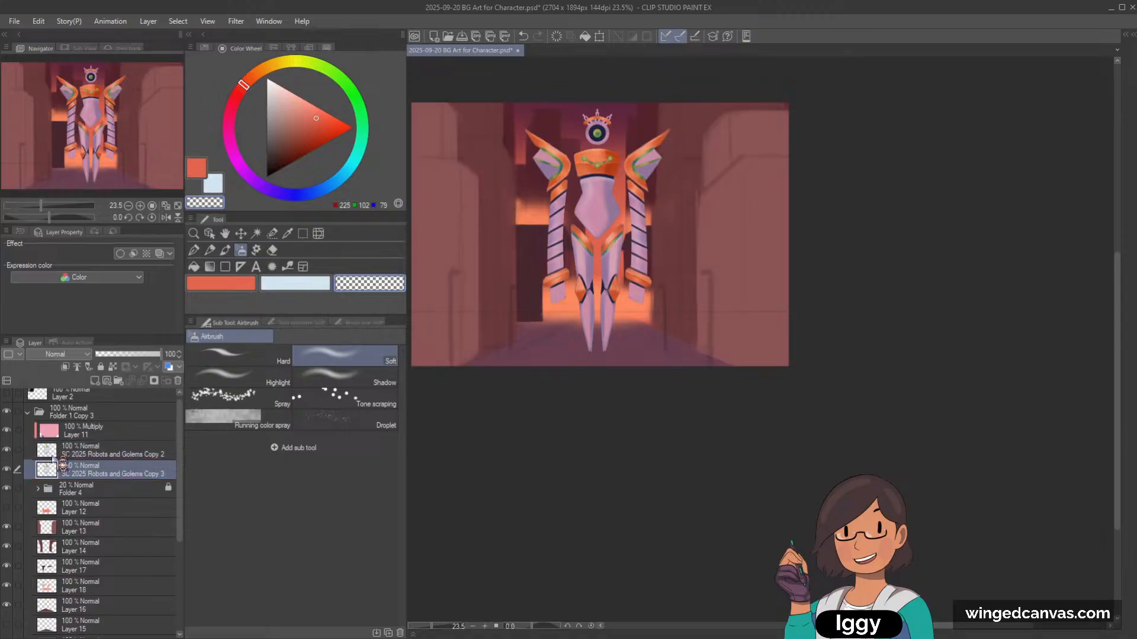
{"action": "left_click", "coordinate": [37, 435]}
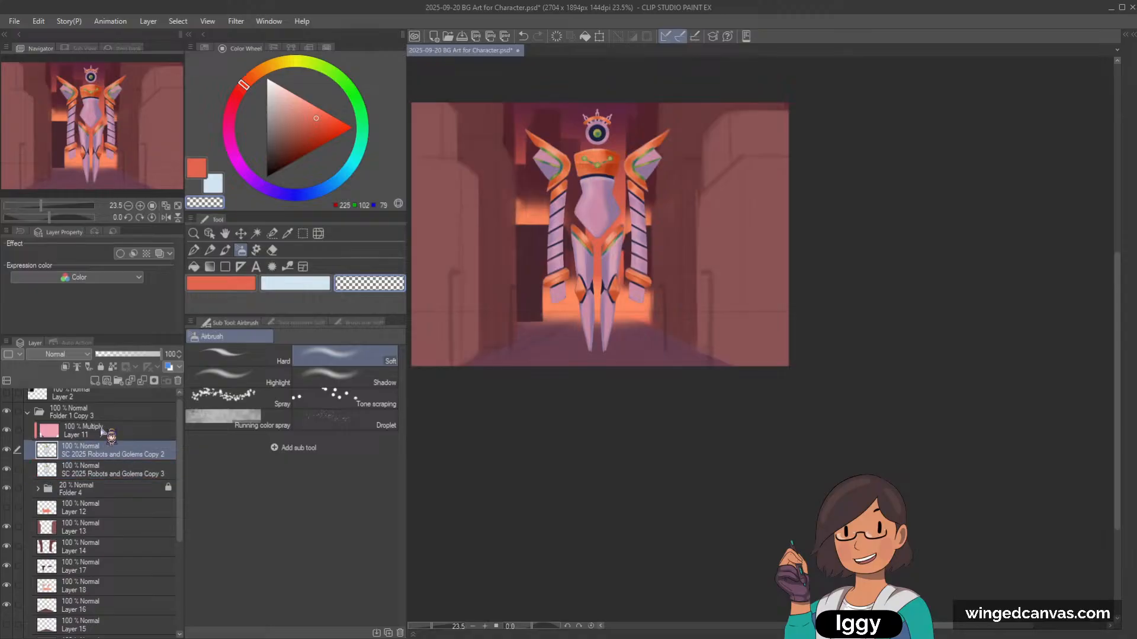
{"action": "left_click", "coordinate": [144, 381]}
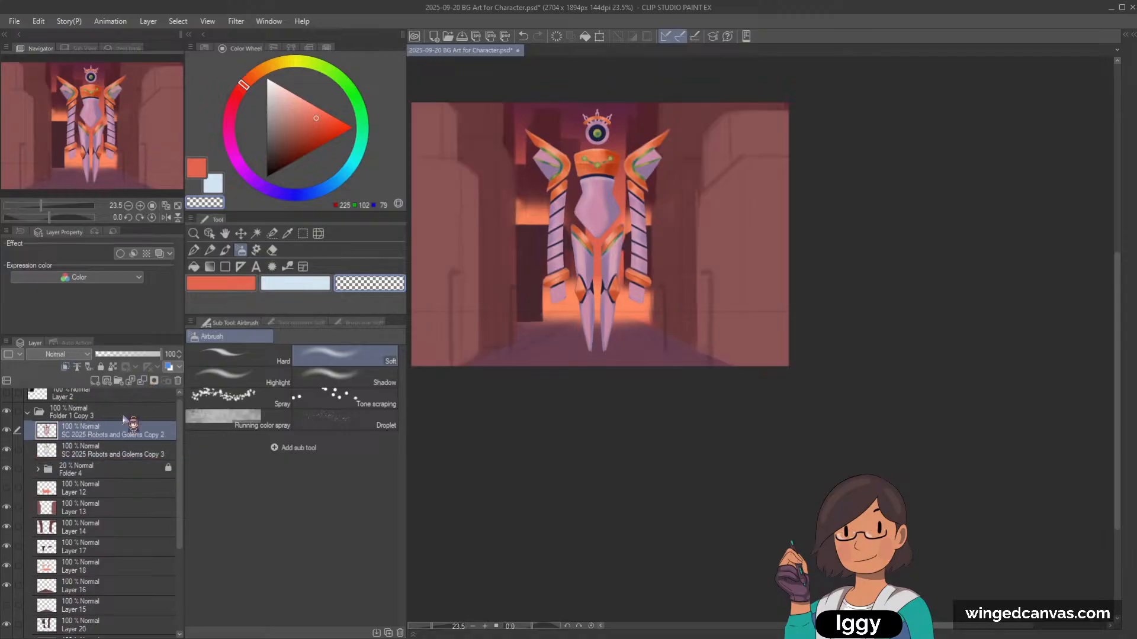
{"action": "left_click", "coordinate": [6, 431]}
{"action": "left_click", "coordinate": [7, 433]}
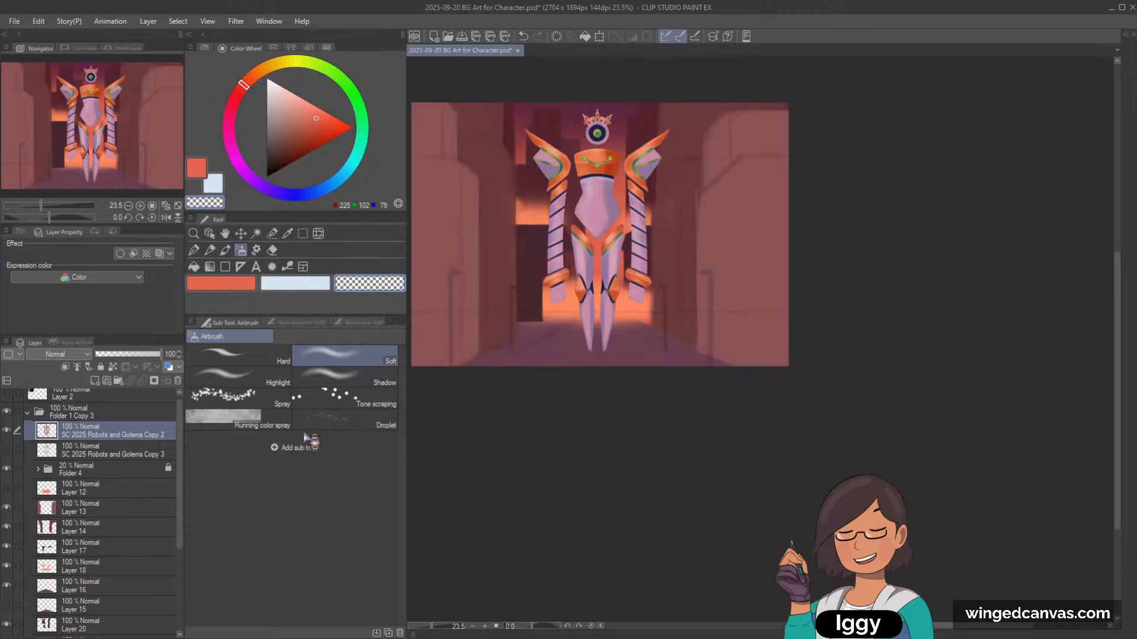
Step: Pick Layer 18 from the canvas and soften its orange glow beside the robot's arms with the Soft airbrush in transparent color
{"action": "left_click", "coordinate": [209, 233]}
{"action": "left_click", "coordinate": [452, 214]}
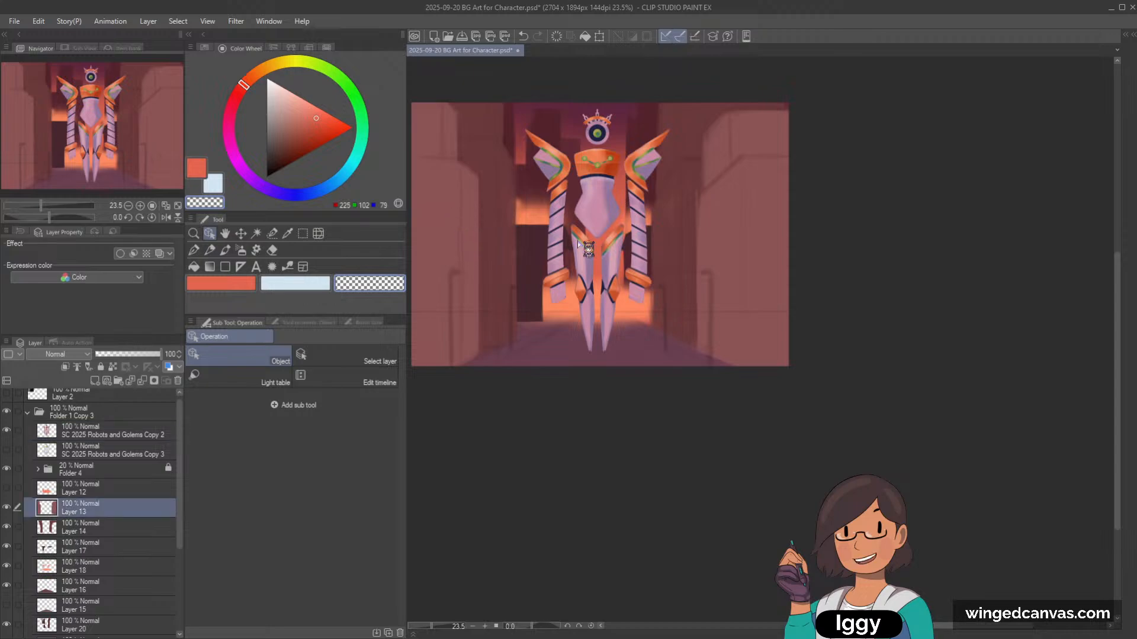
{"action": "scroll", "coordinate": [728, 220], "scroll_direction": "up", "scroll_amount": 1}
{"action": "left_click", "coordinate": [519, 223]}
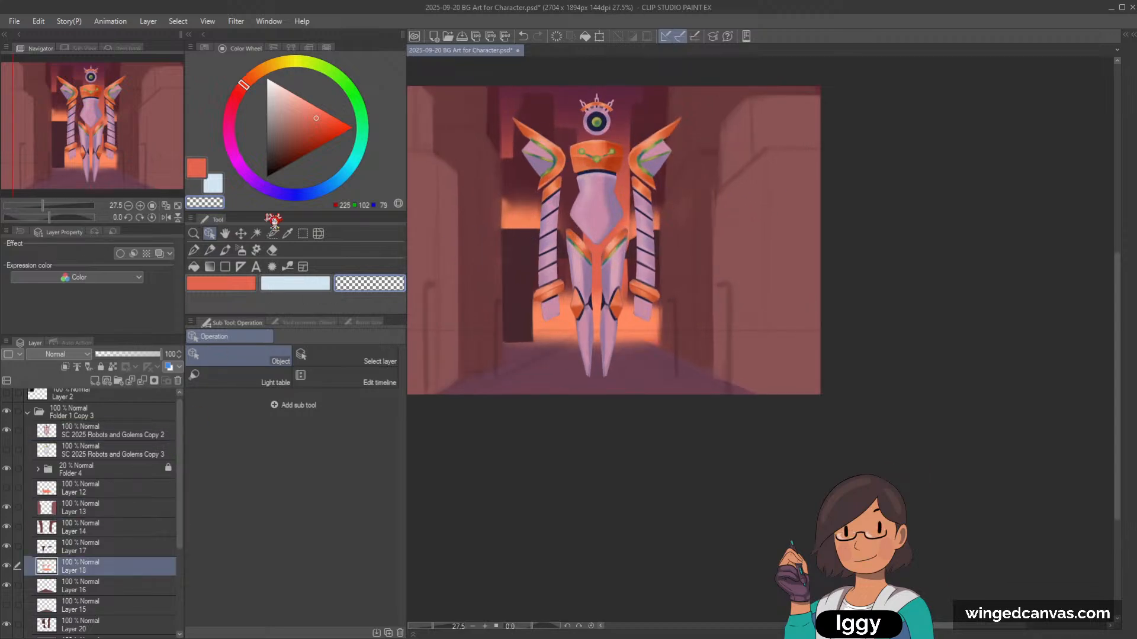
{"action": "left_click", "coordinate": [241, 250]}
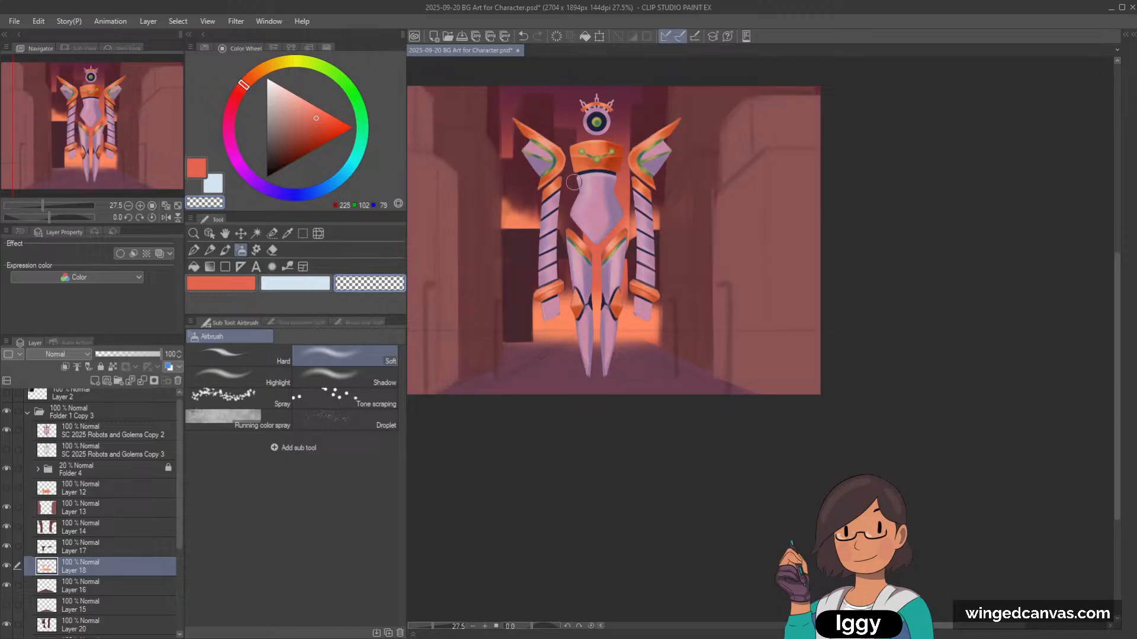
{"action": "key", "text": "c"}
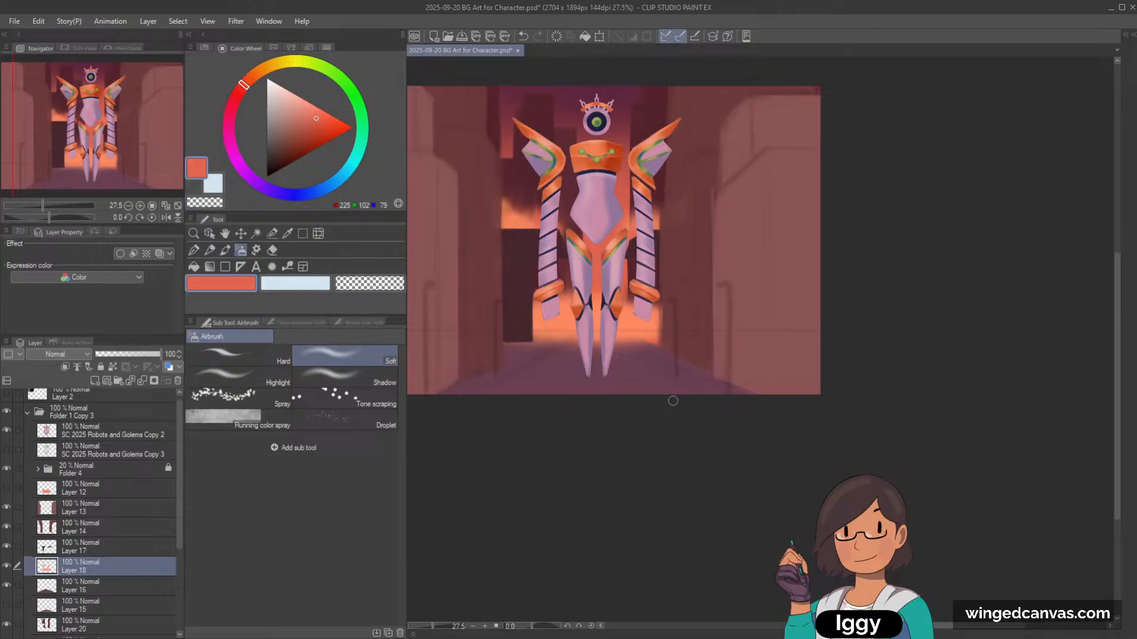
Step: Add a new layer above the robot and set up the HC OWC brush with a dark purple after discarding a navy test stroke
{"action": "scroll", "coordinate": [676, 383], "scroll_direction": "down", "scroll_amount": 2}
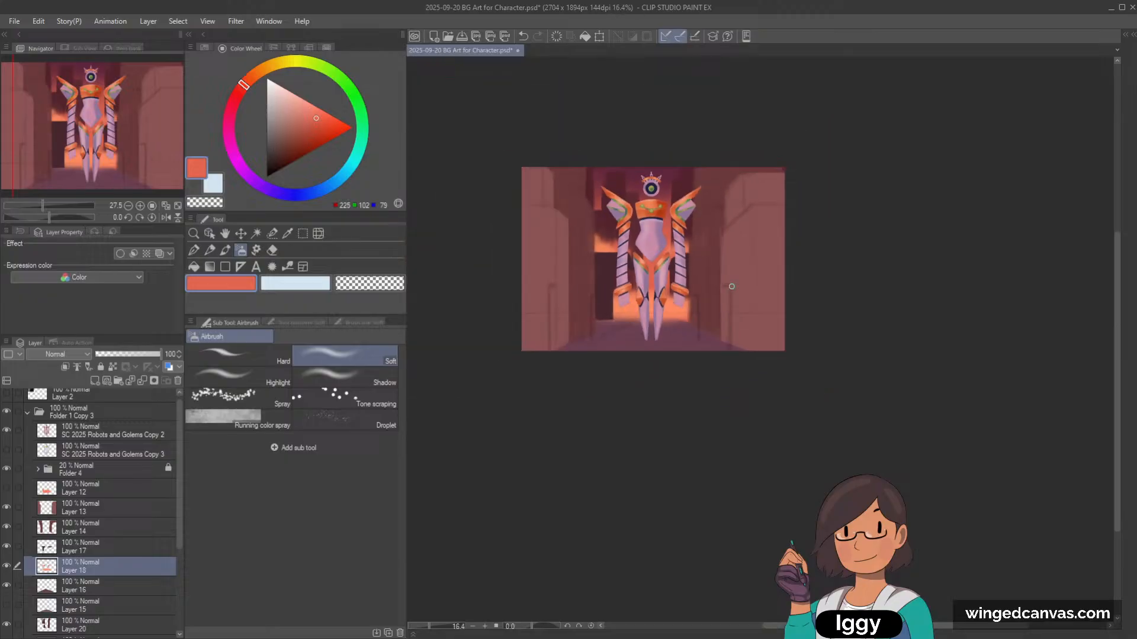
{"action": "left_click", "coordinate": [90, 439]}
{"action": "left_click", "coordinate": [94, 381]}
{"action": "left_click", "coordinate": [225, 250]}
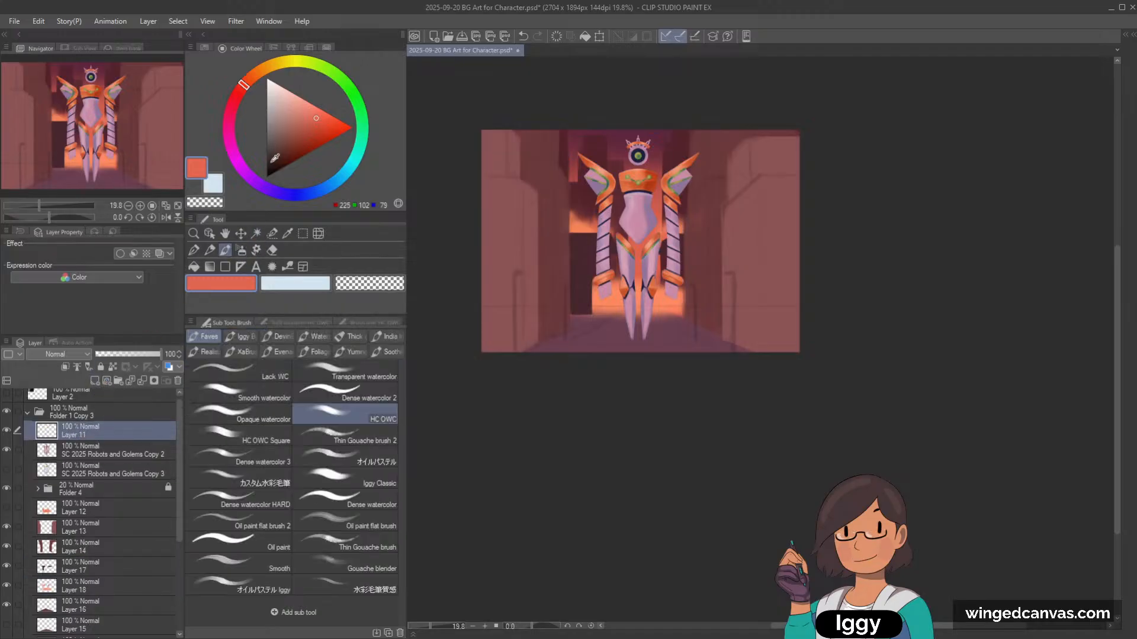
{"action": "left_click", "coordinate": [274, 162]}
{"action": "left_click", "coordinate": [300, 194]}
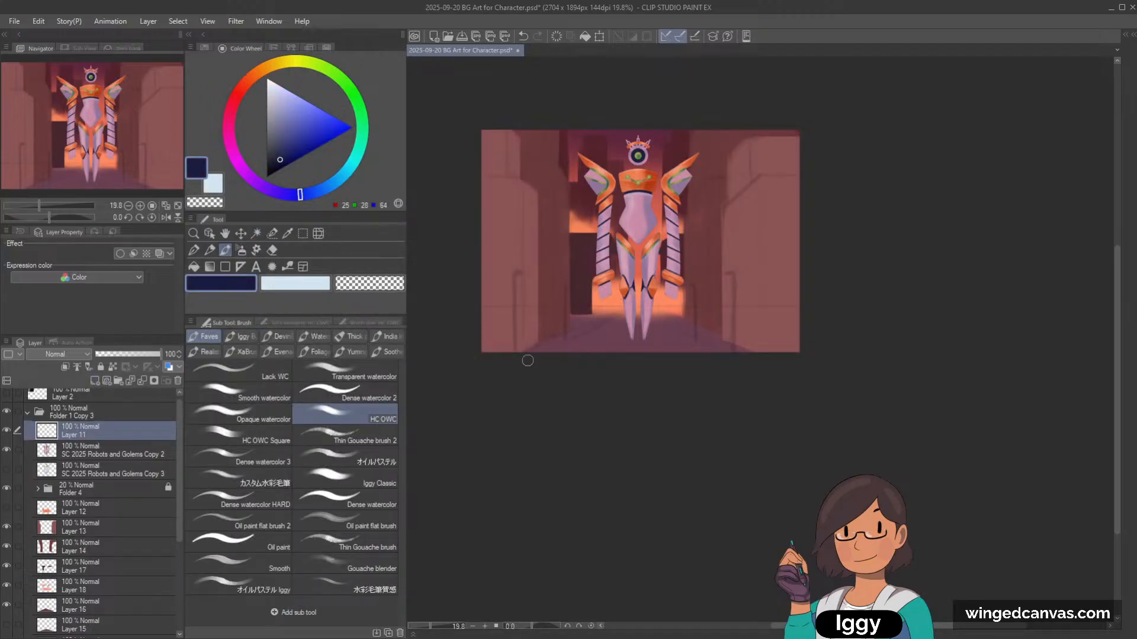
{"action": "left_click_drag", "start_coordinate": [581, 262], "coordinate": [520, 355]}
{"action": "key", "text": "ctrl+z"}
{"action": "left_click", "coordinate": [274, 156]}
{"action": "left_click", "coordinate": [232, 149]}
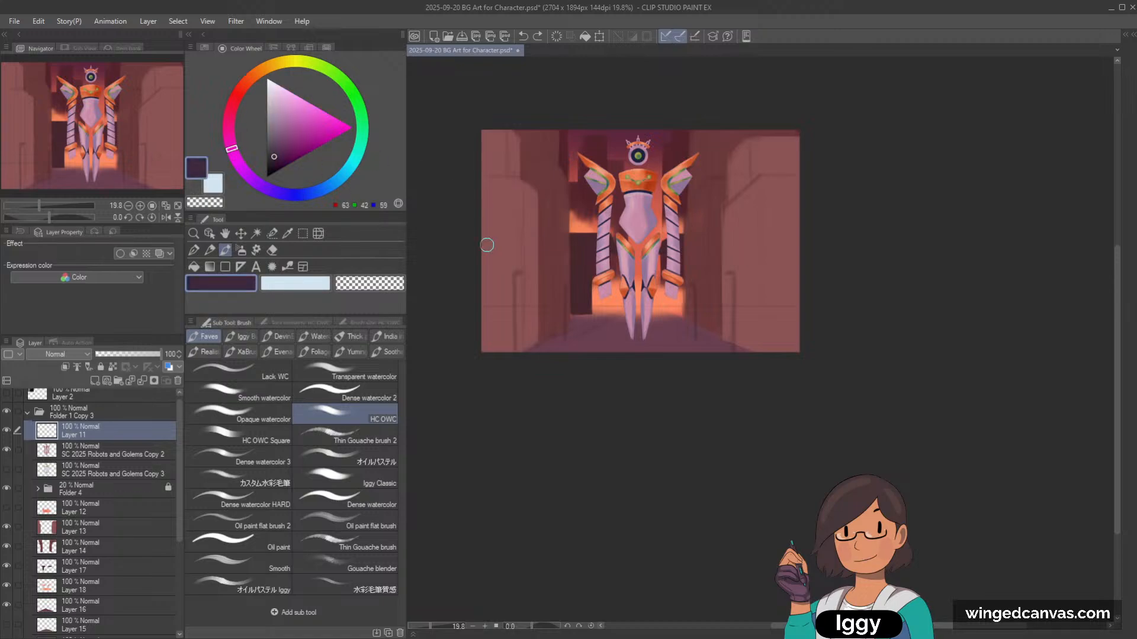
{"action": "mouse_move", "coordinate": [548, 288]}
{"action": "left_mouse_down"}
{"action": "mouse_move", "coordinate": [523, 340]}
{"action": "mouse_move", "coordinate": [559, 344]}
{"action": "left_mouse_up"}
{"action": "left_click_drag", "start_coordinate": [484, 349], "coordinate": [560, 345]}
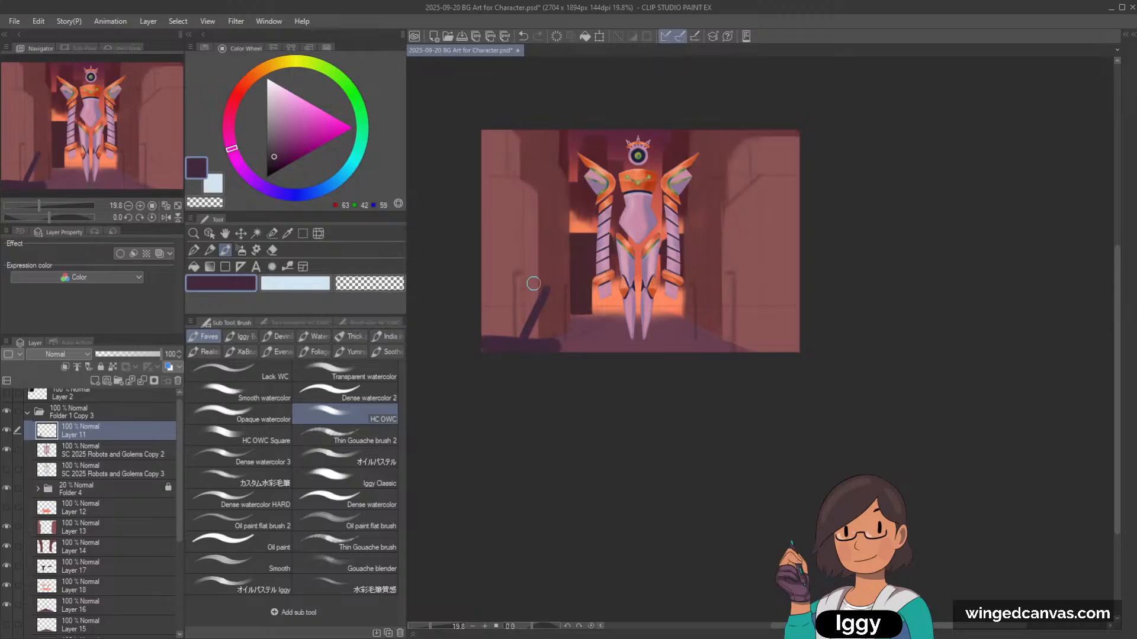
{"action": "key", "text": "ctrl+z"}
{"action": "key", "text": "ctrl+z"}
{"action": "key", "text": "ctrl+z"}
{"action": "key", "text": "ctrl+z"}
{"action": "key", "text": "ctrl+z"}
Step: Try a dark purple foreground stroke in the canvas's lower-left area, undoing the recent strokes there
{"action": "mouse_move", "coordinate": [549, 302]}
{"action": "left_mouse_down"}
{"action": "mouse_move", "coordinate": [529, 336]}
{"action": "mouse_move", "coordinate": [549, 339]}
{"action": "mouse_move", "coordinate": [494, 342]}
{"action": "mouse_move", "coordinate": [552, 350]}
{"action": "left_mouse_up"}
{"action": "key", "text": "ctrl+z"}
{"action": "key", "text": "ctrl+z"}
{"action": "key", "text": "ctrl+z"}
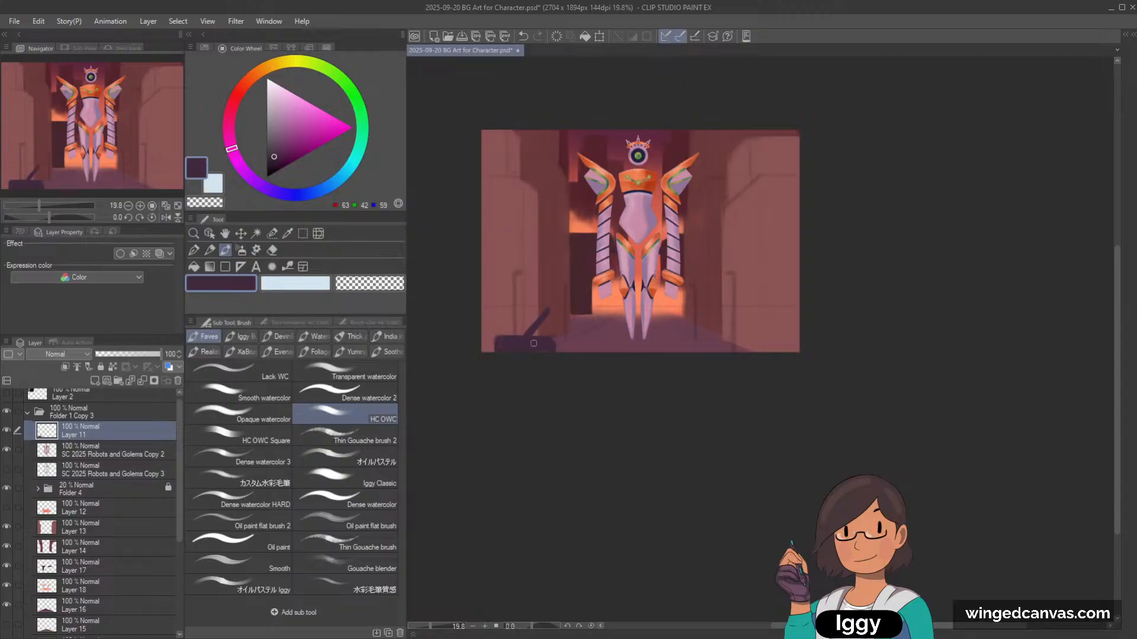
Step: Try a thick dark purple diagonal and ground shapes in the canvas's lower-right corner with the HC OWC brush, and undo them
{"action": "left_click_drag", "start_coordinate": [723, 251], "coordinate": [785, 318]}
{"action": "key", "text": "ctrl+z"}
{"action": "mouse_move", "coordinate": [723, 251]}
{"action": "left_mouse_down"}
{"action": "mouse_move", "coordinate": [784, 320]}
{"action": "mouse_move", "coordinate": [812, 320]}
{"action": "left_mouse_up"}
{"action": "key", "text": "ctrl+z"}
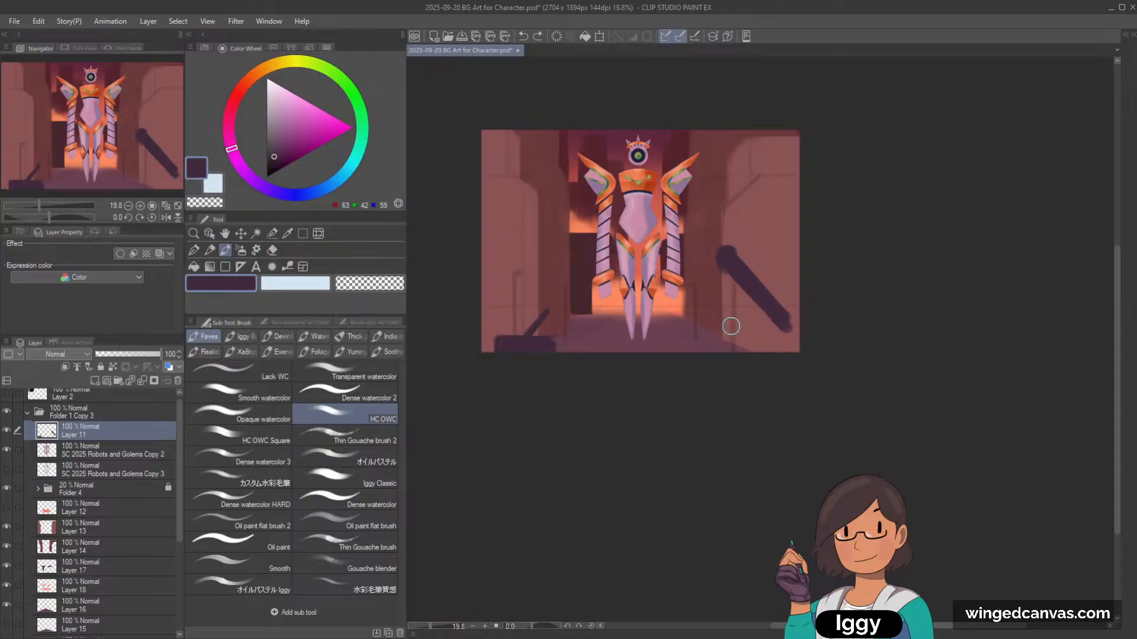
{"action": "mouse_move", "coordinate": [730, 325]}
{"action": "left_mouse_down"}
{"action": "mouse_move", "coordinate": [802, 330]}
{"action": "mouse_move", "coordinate": [741, 330]}
{"action": "mouse_move", "coordinate": [738, 358]}
{"action": "mouse_move", "coordinate": [779, 340]}
{"action": "left_mouse_up"}
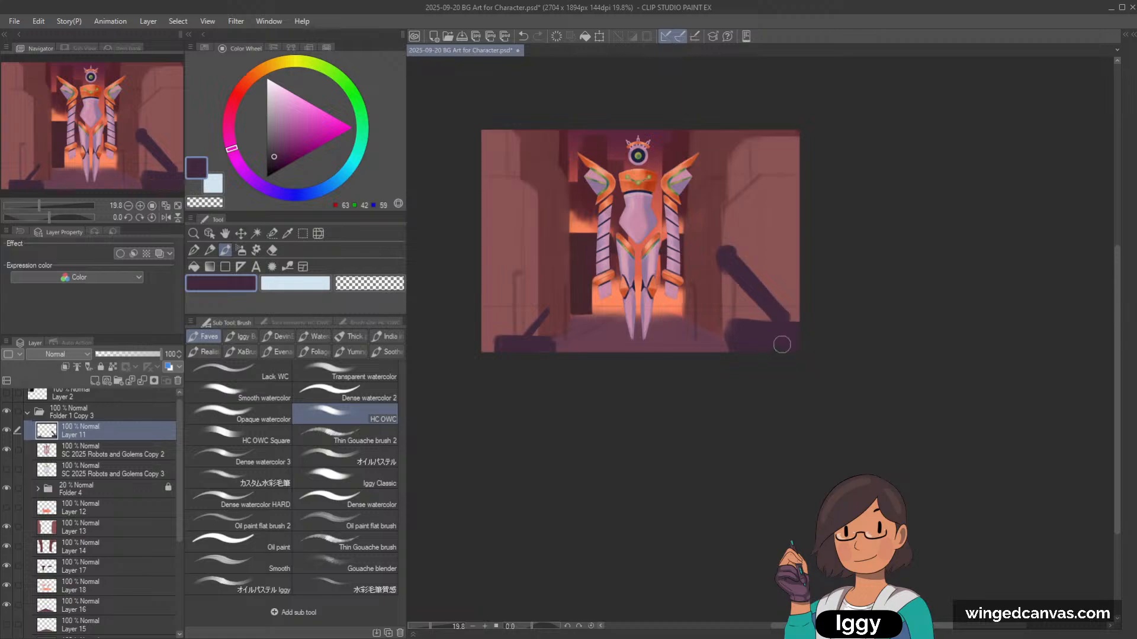
{"action": "left_click_drag", "start_coordinate": [750, 273], "coordinate": [796, 320]}
{"action": "left_click_drag", "start_coordinate": [725, 324], "coordinate": [729, 369]}
{"action": "key", "text": "ctrl+z"}
{"action": "key", "text": "ctrl+z"}
{"action": "key", "text": "ctrl+z"}
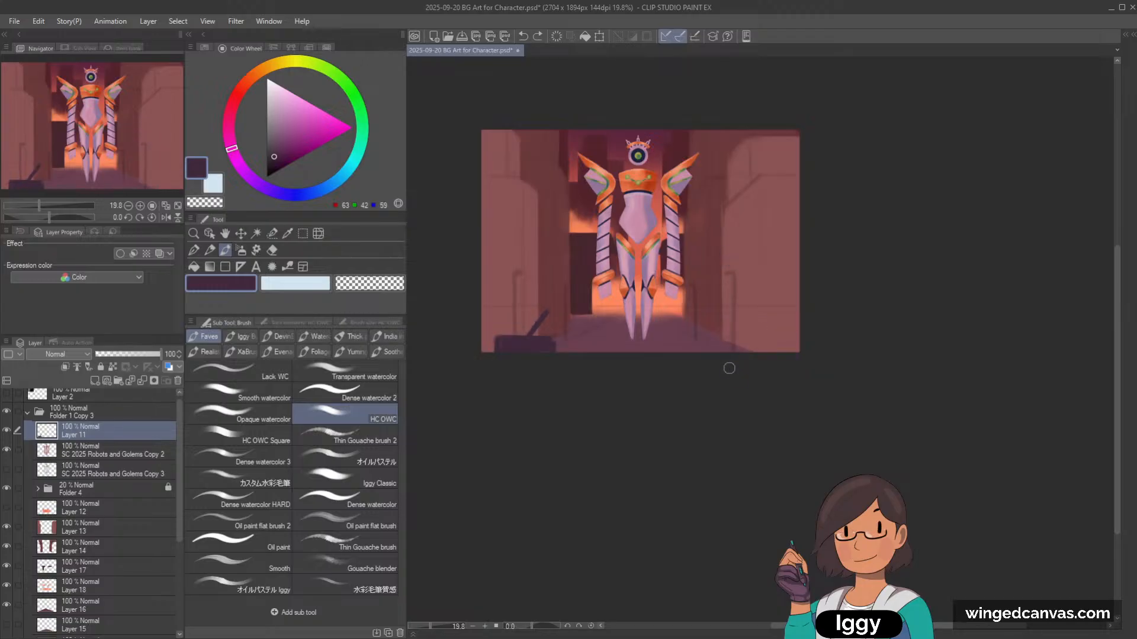
Step: Undo the remaining dark foreground strokes in the canvas's lower-left corner
{"action": "key", "text": "ctrl+z"}
{"action": "key", "text": "ctrl+z"}
{"action": "key", "text": "ctrl+z"}
{"action": "key", "text": "ctrl+z"}
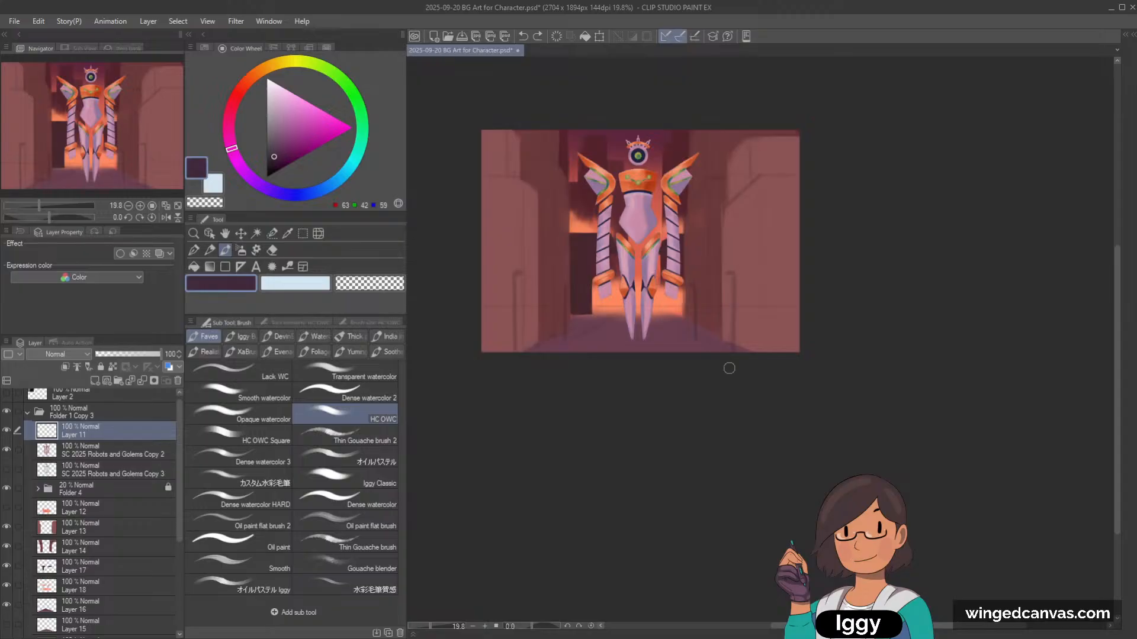
Step: Pick Layer 18 from the orange glow on the canvas and add a Glow dodge layer directly above it
{"action": "scroll", "coordinate": [674, 190], "scroll_direction": "up", "scroll_amount": 1}
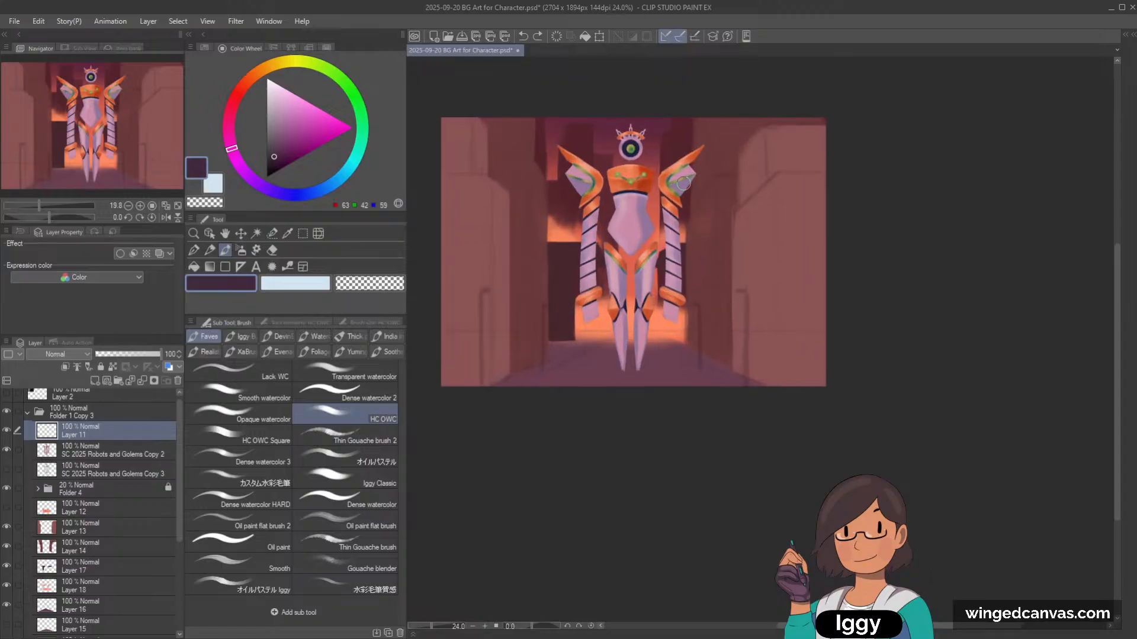
{"action": "left_click", "coordinate": [210, 233]}
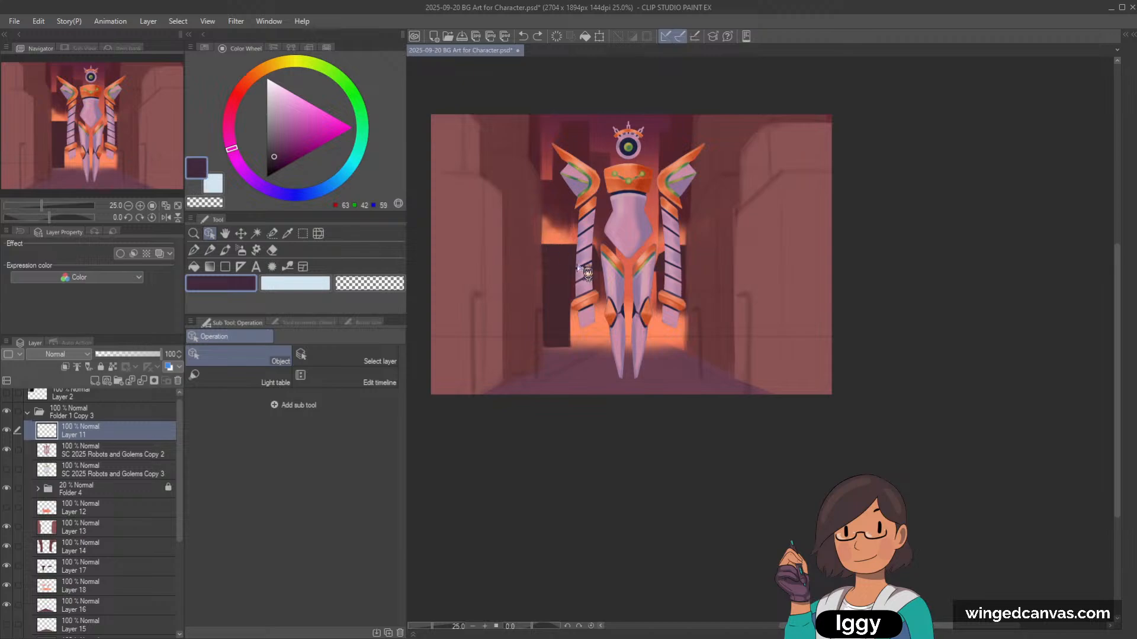
{"action": "left_click", "coordinate": [565, 242]}
{"action": "left_click", "coordinate": [96, 380]}
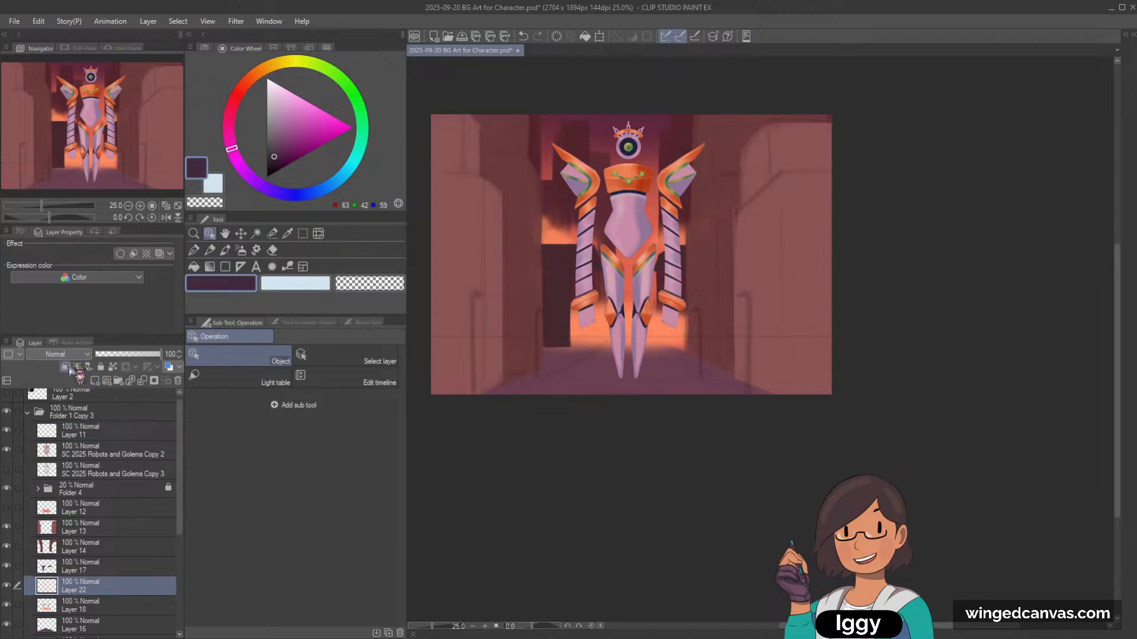
{"action": "key", "text": "shift+alt+d"}
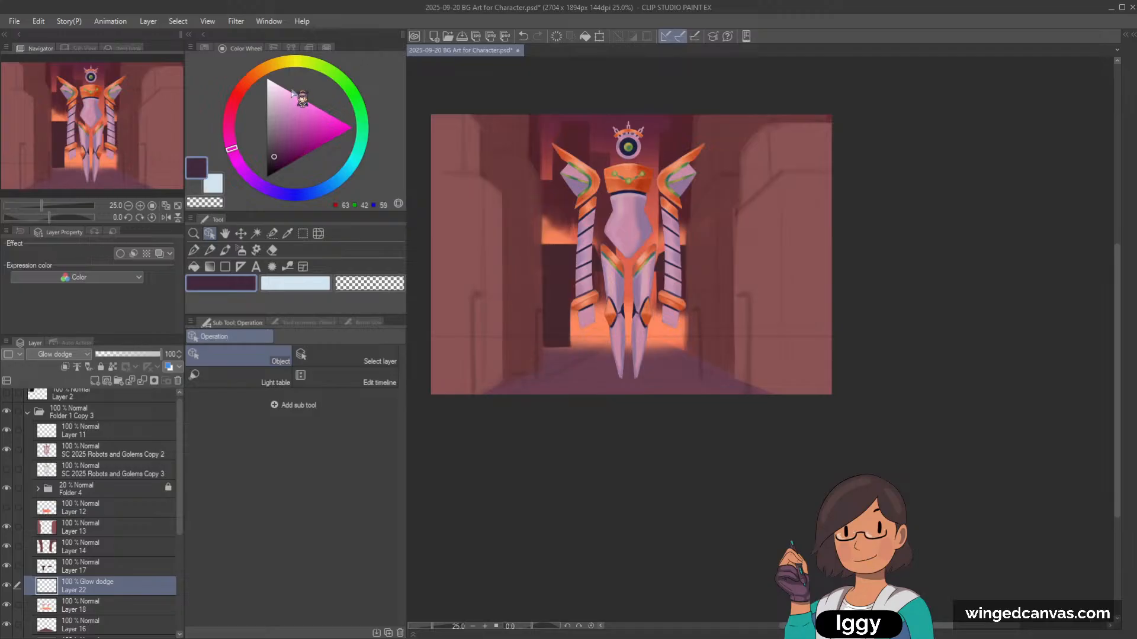
Step: Brighten the horizon glow behind the robot's lower legs with the Soft airbrush in light orange
{"action": "left_click", "coordinate": [254, 74]}
{"action": "left_click", "coordinate": [300, 103]}
{"action": "left_click", "coordinate": [242, 249]}
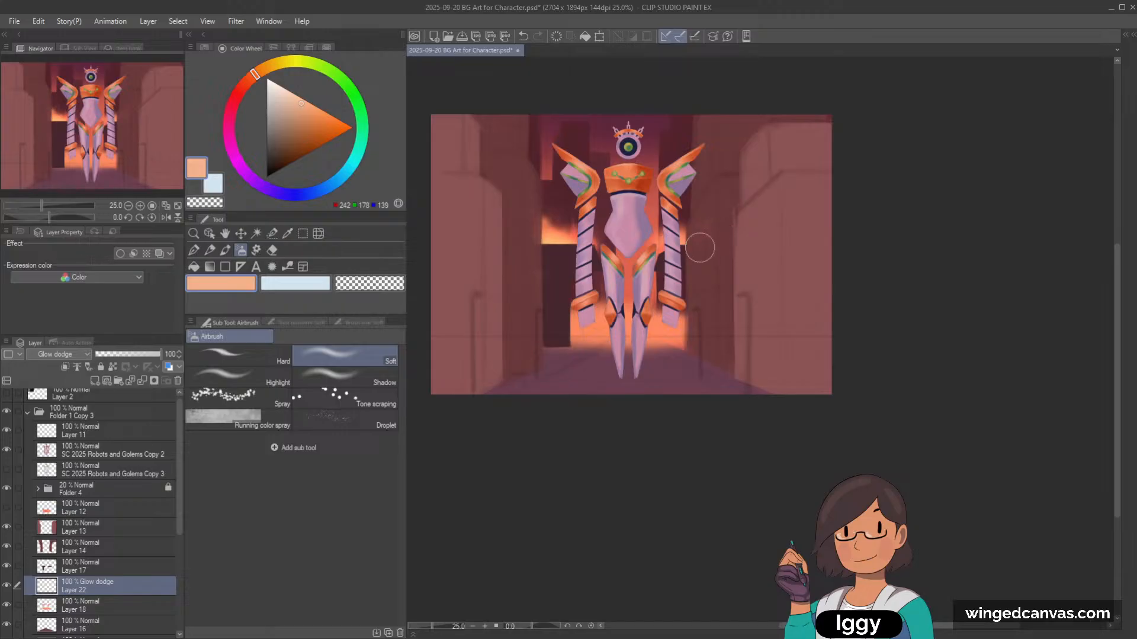
{"action": "mouse_move", "coordinate": [553, 330]}
{"action": "left_mouse_down"}
{"action": "mouse_move", "coordinate": [614, 342]}
{"action": "mouse_move", "coordinate": [702, 330]}
{"action": "left_mouse_up"}
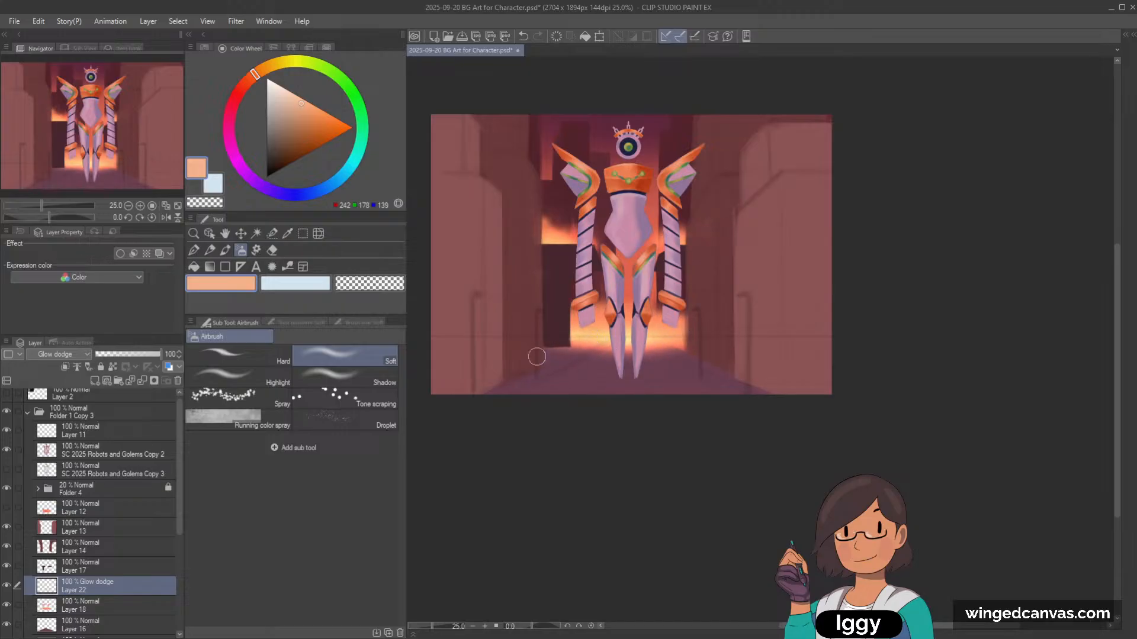
Step: Add a new layer above the visible robot layer, clip it to the robot and set it to Glow dodge
{"action": "left_click", "coordinate": [121, 454]}
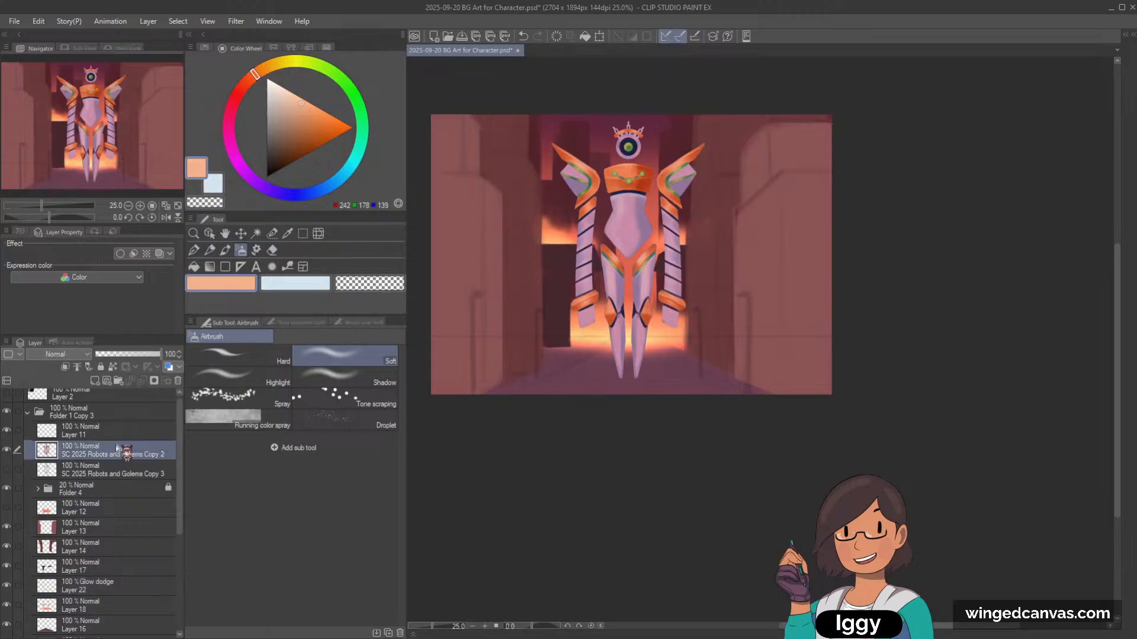
{"action": "left_click", "coordinate": [95, 380]}
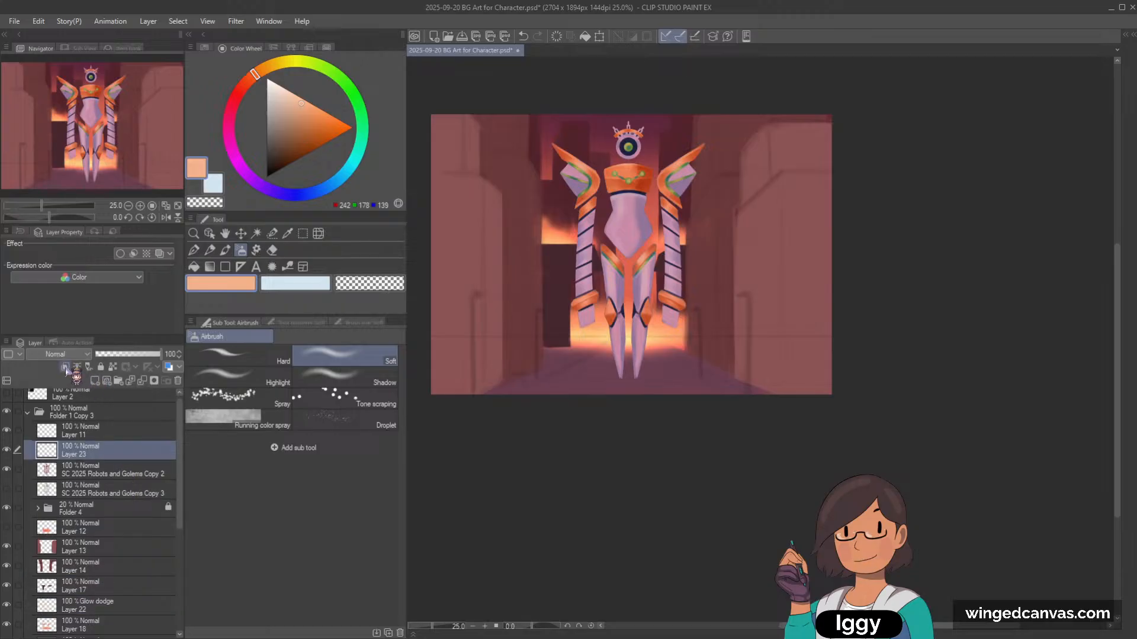
{"action": "left_click", "coordinate": [65, 366]}
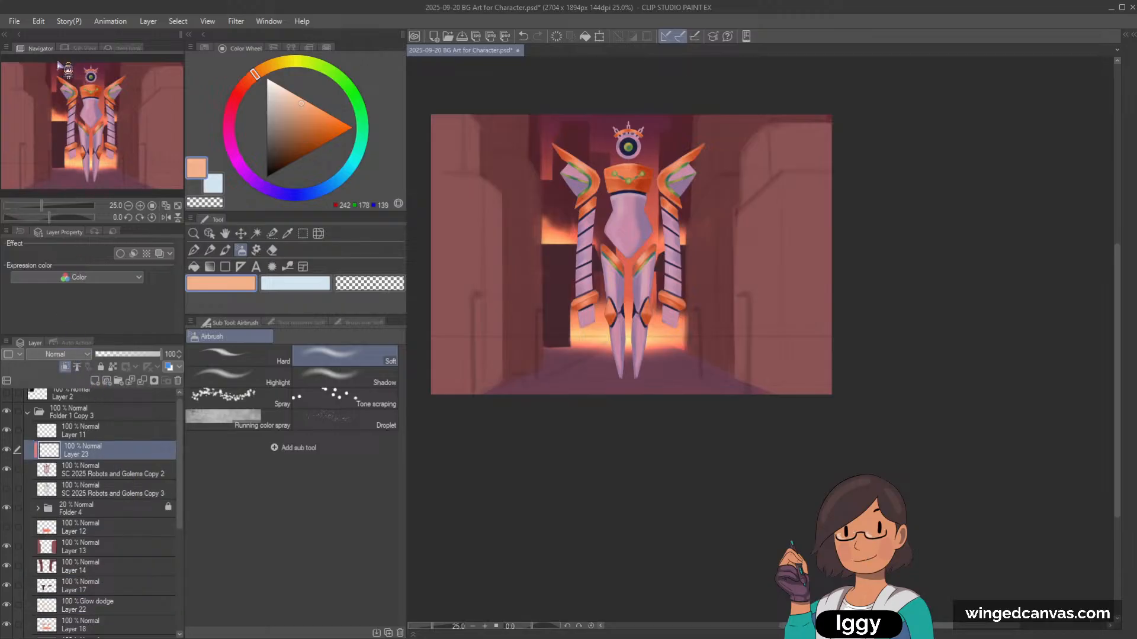
{"action": "key", "text": "ctrl+shift+g"}
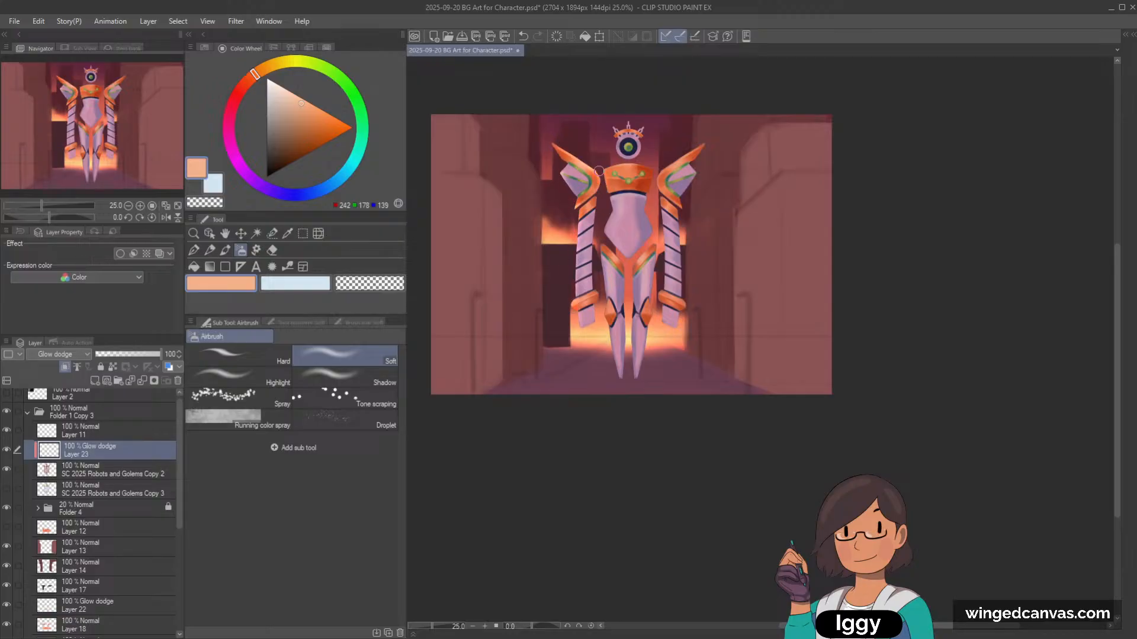
Step: Airbrush light orange glow highlights onto the robot's arms, hips, torso and shoulder armor on Layer 23
{"action": "mouse_move", "coordinate": [591, 271]}
{"action": "left_mouse_down"}
{"action": "mouse_move", "coordinate": [594, 226]}
{"action": "mouse_move", "coordinate": [597, 315]}
{"action": "mouse_move", "coordinate": [602, 240]}
{"action": "mouse_move", "coordinate": [607, 326]}
{"action": "mouse_move", "coordinate": [625, 362]}
{"action": "mouse_move", "coordinate": [601, 242]}
{"action": "mouse_move", "coordinate": [630, 260]}
{"action": "mouse_move", "coordinate": [651, 237]}
{"action": "mouse_move", "coordinate": [638, 249]}
{"action": "mouse_move", "coordinate": [659, 245]}
{"action": "mouse_move", "coordinate": [631, 361]}
{"action": "mouse_move", "coordinate": [657, 295]}
{"action": "left_mouse_up"}
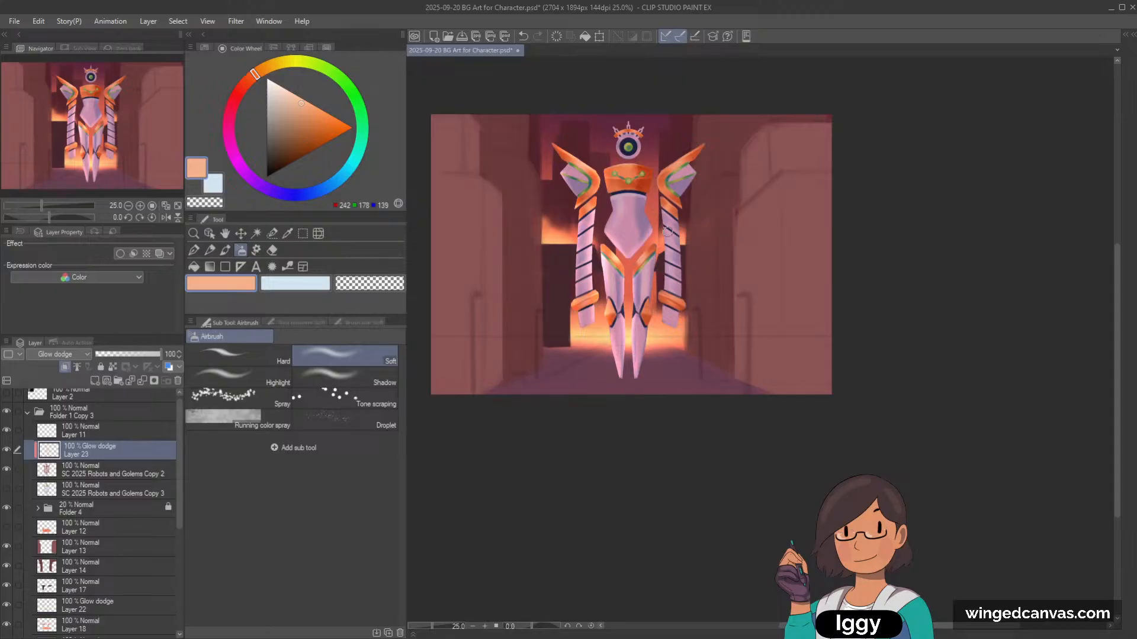
{"action": "mouse_move", "coordinate": [667, 231]}
{"action": "left_mouse_down"}
{"action": "mouse_move", "coordinate": [662, 331]}
{"action": "mouse_move", "coordinate": [664, 284]}
{"action": "mouse_move", "coordinate": [667, 319]}
{"action": "mouse_move", "coordinate": [681, 330]}
{"action": "left_mouse_up"}
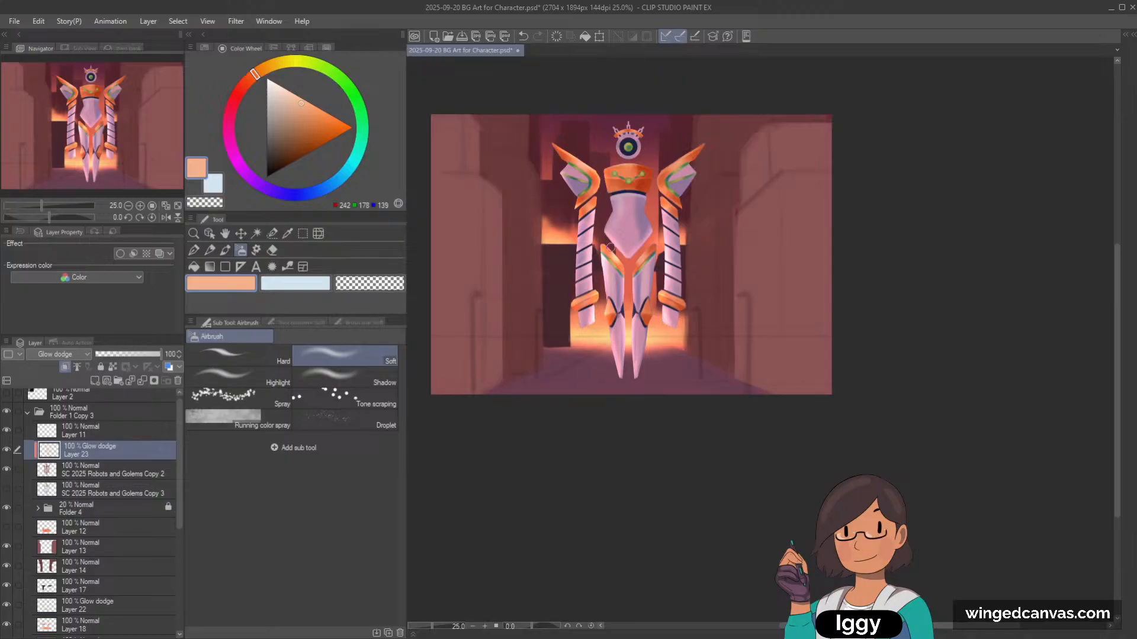
{"action": "mouse_move", "coordinate": [611, 248]}
{"action": "left_mouse_down"}
{"action": "mouse_move", "coordinate": [592, 213]}
{"action": "mouse_move", "coordinate": [597, 195]}
{"action": "mouse_move", "coordinate": [593, 223]}
{"action": "left_mouse_up"}
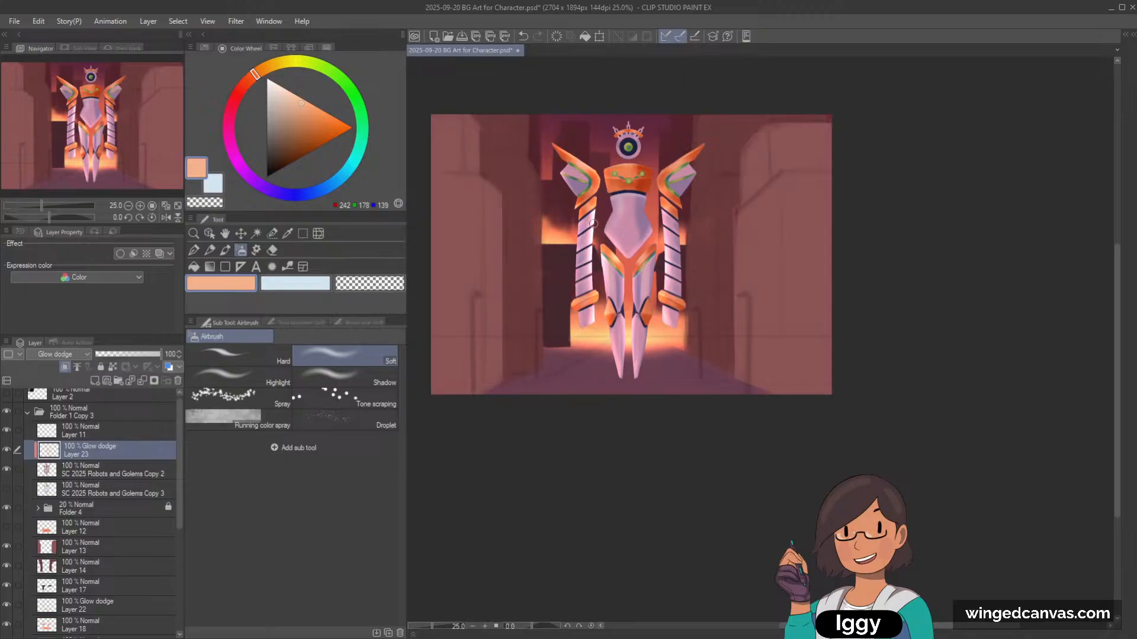
{"action": "key", "text": "ctrl+z"}
{"action": "left_click_drag", "start_coordinate": [652, 179], "coordinate": [633, 257]}
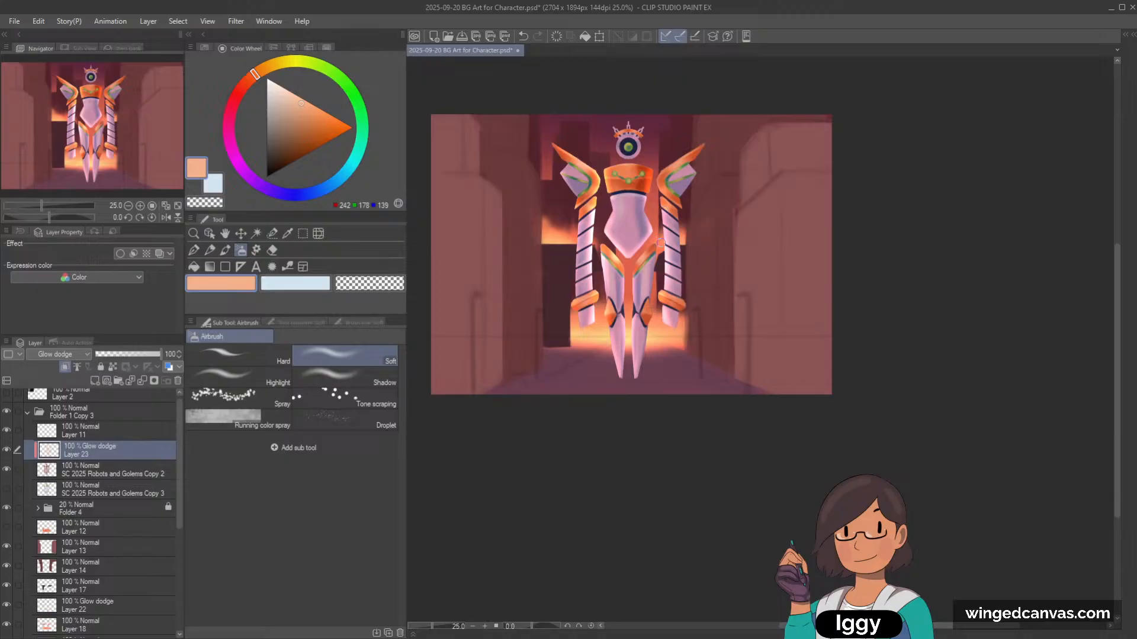
{"action": "left_click_drag", "start_coordinate": [678, 168], "coordinate": [658, 174]}
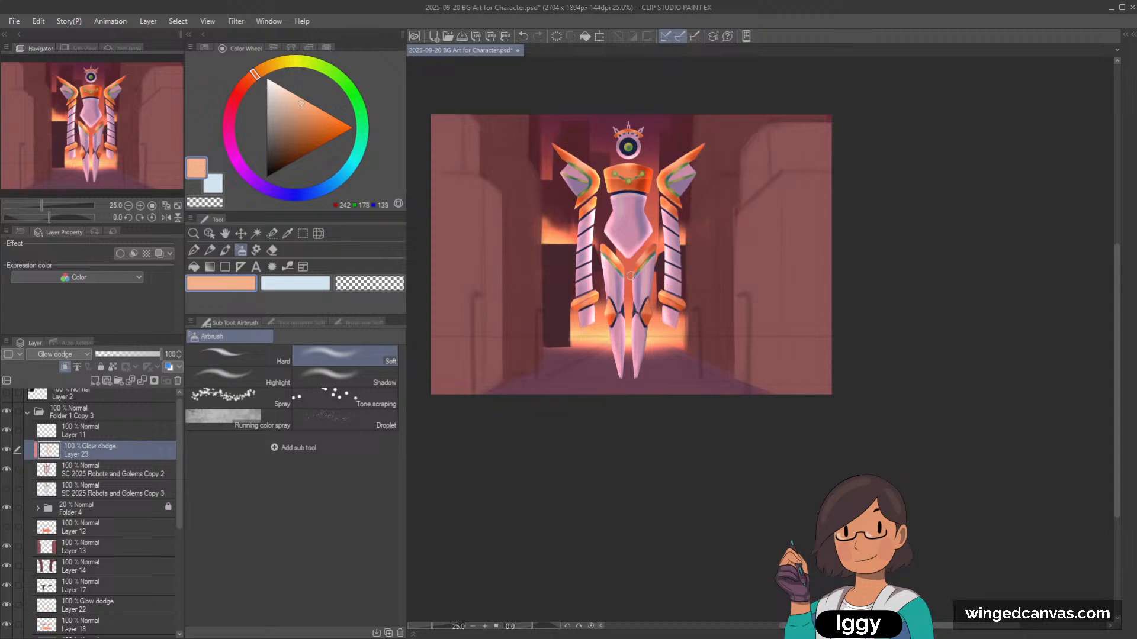
Step: Add a clipped Multiply layer above Layer 23 and set up the HC OWC brush with a dusty pink
{"action": "left_click", "coordinate": [94, 381]}
{"action": "scroll", "coordinate": [65, 354], "scroll_direction": "down", "scroll_amount": 2}
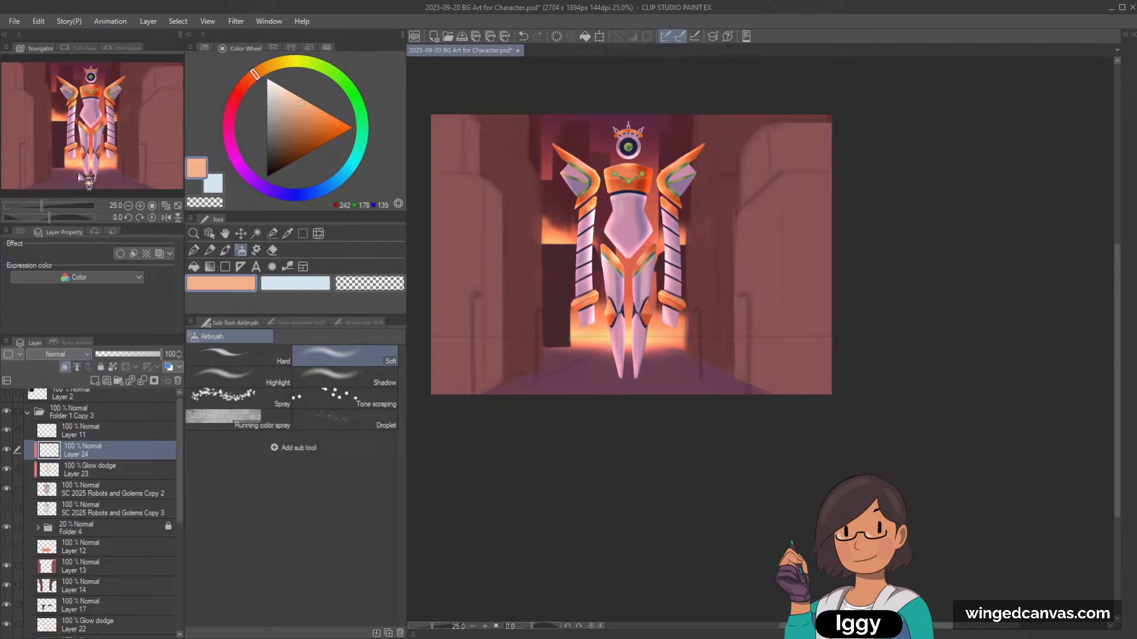
{"action": "left_click", "coordinate": [294, 283]}
{"action": "left_click", "coordinate": [236, 94]}
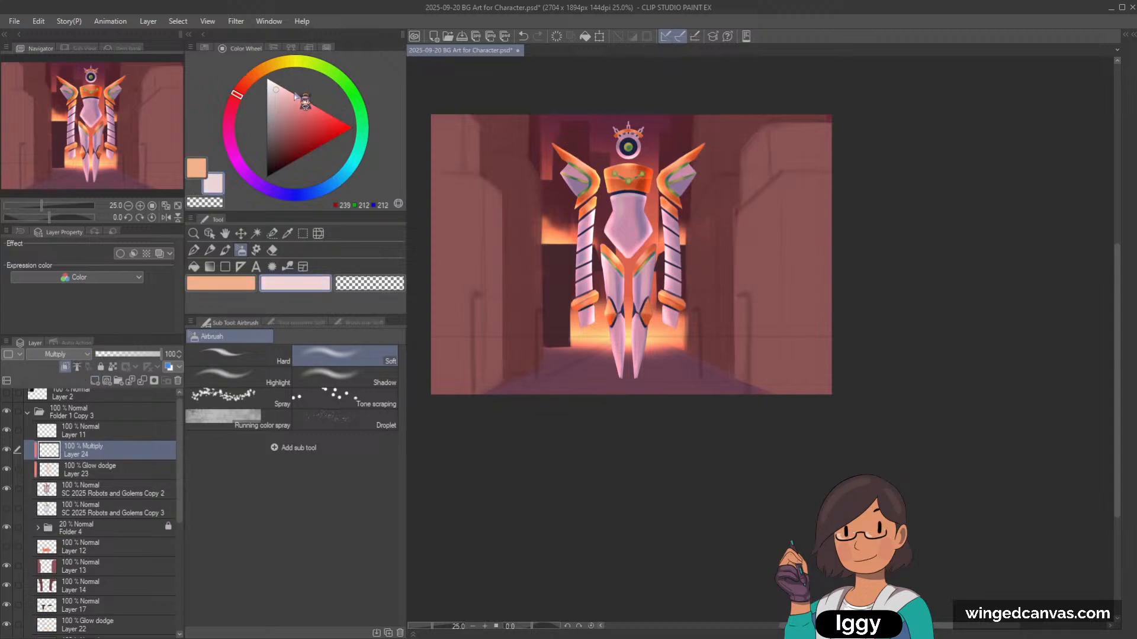
{"action": "left_click", "coordinate": [287, 106]}
{"action": "left_click", "coordinate": [225, 250]}
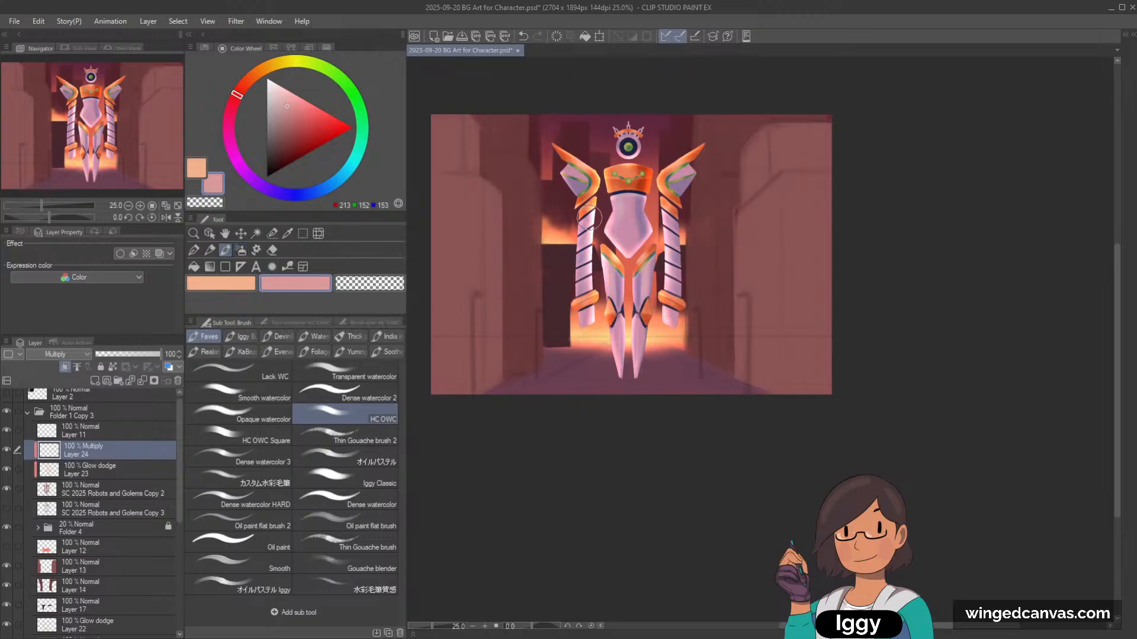
Step: Shade the robot's arms, shoulders, torso, legs and head on Layer 24 with the HC OWC brush in a darker muted red
{"action": "left_click_drag", "start_coordinate": [583, 220], "coordinate": [584, 299]}
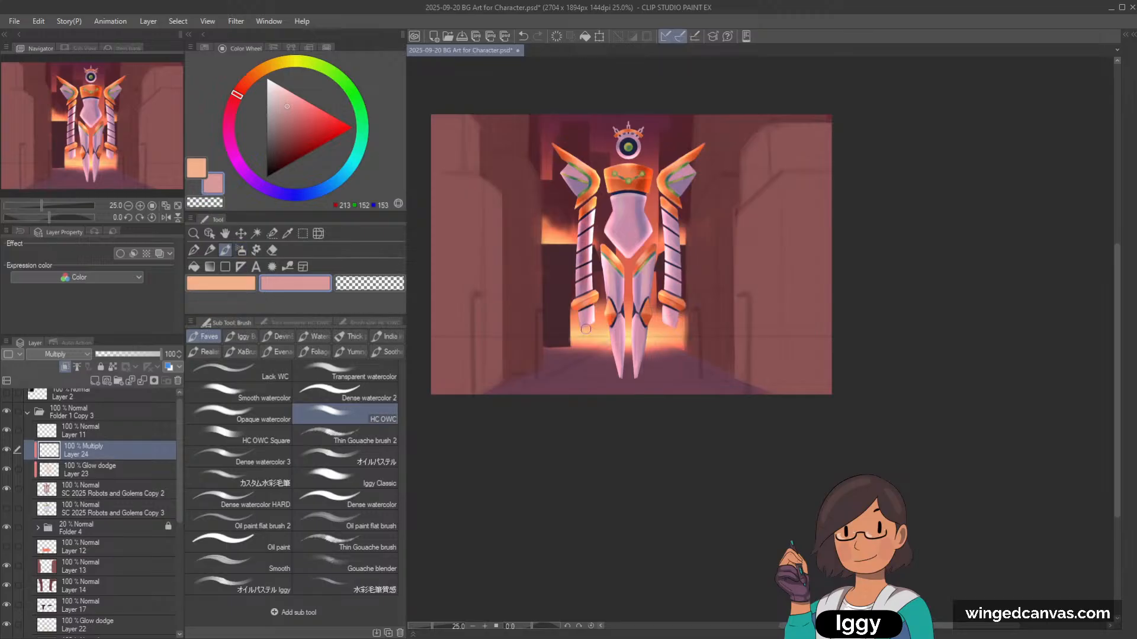
{"action": "left_click", "coordinate": [281, 123]}
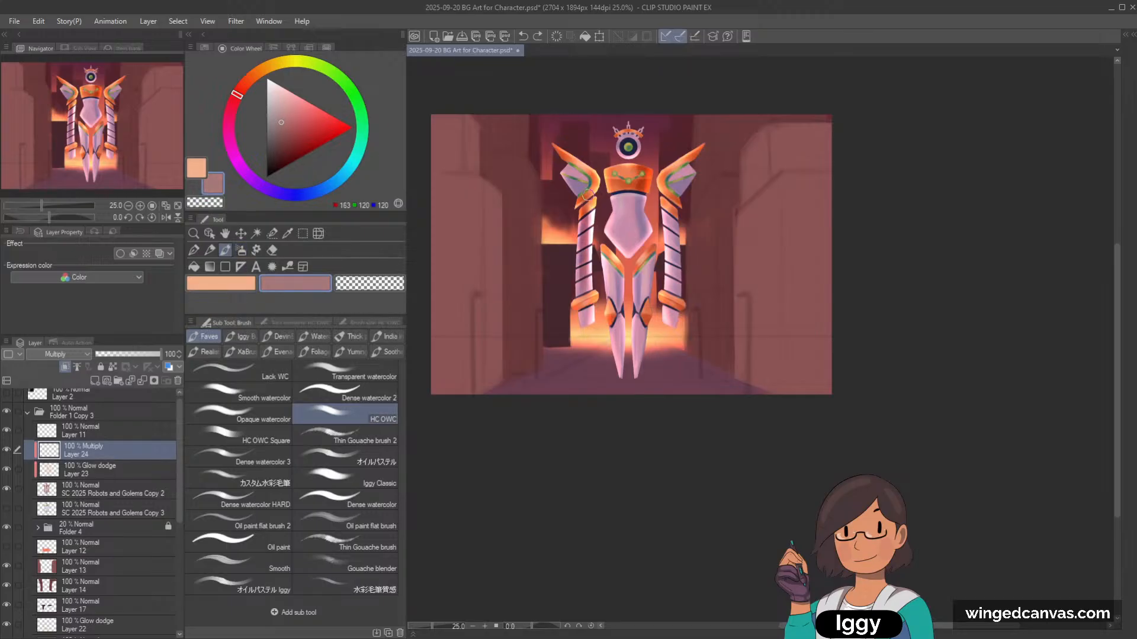
{"action": "mouse_move", "coordinate": [586, 195]}
{"action": "left_mouse_down"}
{"action": "mouse_move", "coordinate": [584, 323]}
{"action": "mouse_move", "coordinate": [586, 313]}
{"action": "left_mouse_up"}
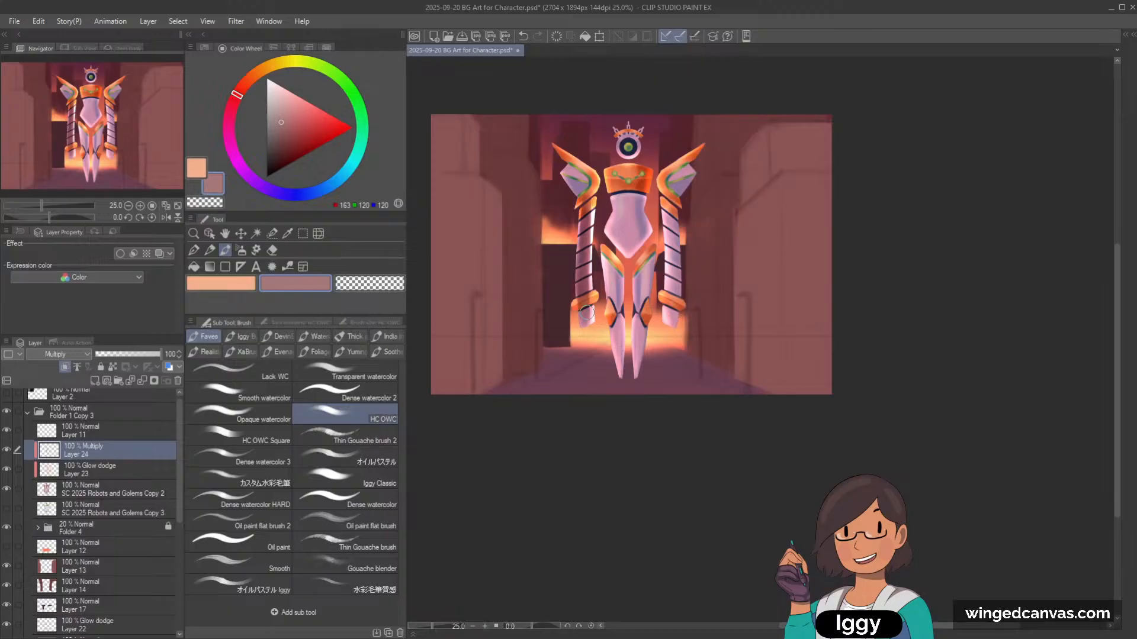
{"action": "mouse_move", "coordinate": [562, 172]}
{"action": "left_mouse_down"}
{"action": "mouse_move", "coordinate": [592, 199]}
{"action": "mouse_move", "coordinate": [627, 197]}
{"action": "mouse_move", "coordinate": [628, 236]}
{"action": "mouse_move", "coordinate": [626, 169]}
{"action": "mouse_move", "coordinate": [630, 245]}
{"action": "left_mouse_up"}
{"action": "mouse_move", "coordinate": [622, 180]}
{"action": "left_mouse_down"}
{"action": "mouse_move", "coordinate": [639, 177]}
{"action": "mouse_move", "coordinate": [623, 242]}
{"action": "mouse_move", "coordinate": [627, 209]}
{"action": "mouse_move", "coordinate": [672, 240]}
{"action": "mouse_move", "coordinate": [672, 281]}
{"action": "mouse_move", "coordinate": [674, 237]}
{"action": "mouse_move", "coordinate": [670, 321]}
{"action": "left_mouse_up"}
{"action": "left_click_drag", "start_coordinate": [611, 261], "coordinate": [621, 376]}
{"action": "left_click_drag", "start_coordinate": [644, 270], "coordinate": [638, 365]}
{"action": "left_click_drag", "start_coordinate": [641, 320], "coordinate": [639, 370]}
{"action": "left_click_drag", "start_coordinate": [630, 142], "coordinate": [626, 148]}
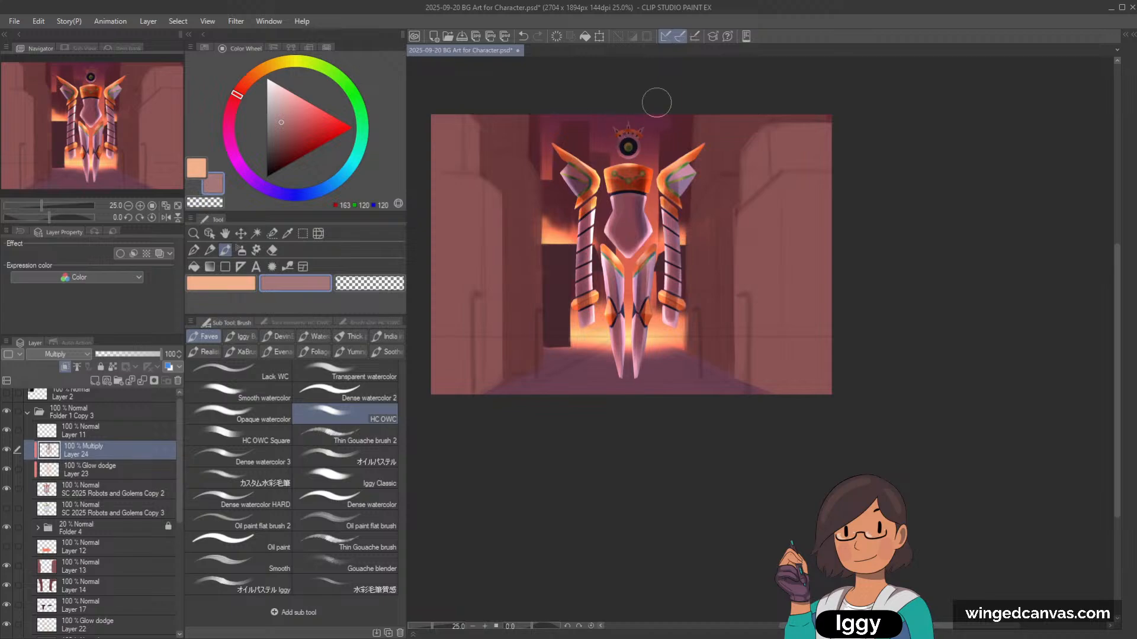
Step: Soften the Layer 24 shading around the robot's green chest accents with the Soft airbrush in transparent color
{"action": "scroll", "coordinate": [690, 77], "scroll_direction": "up", "scroll_amount": 1}
{"action": "left_click", "coordinate": [241, 250]}
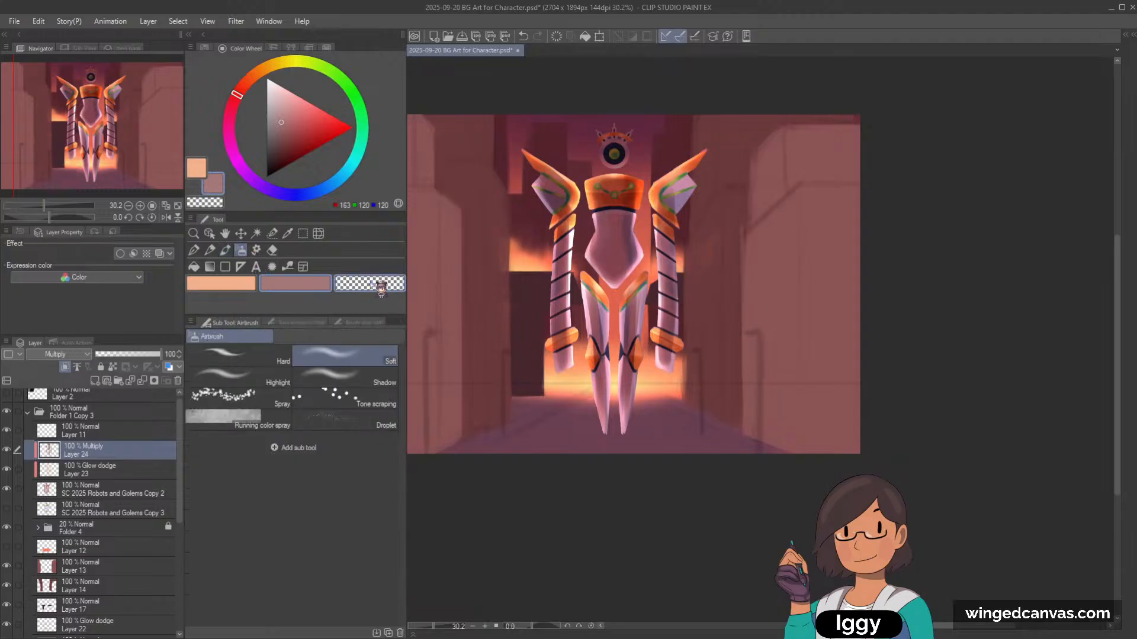
{"action": "left_click", "coordinate": [369, 283]}
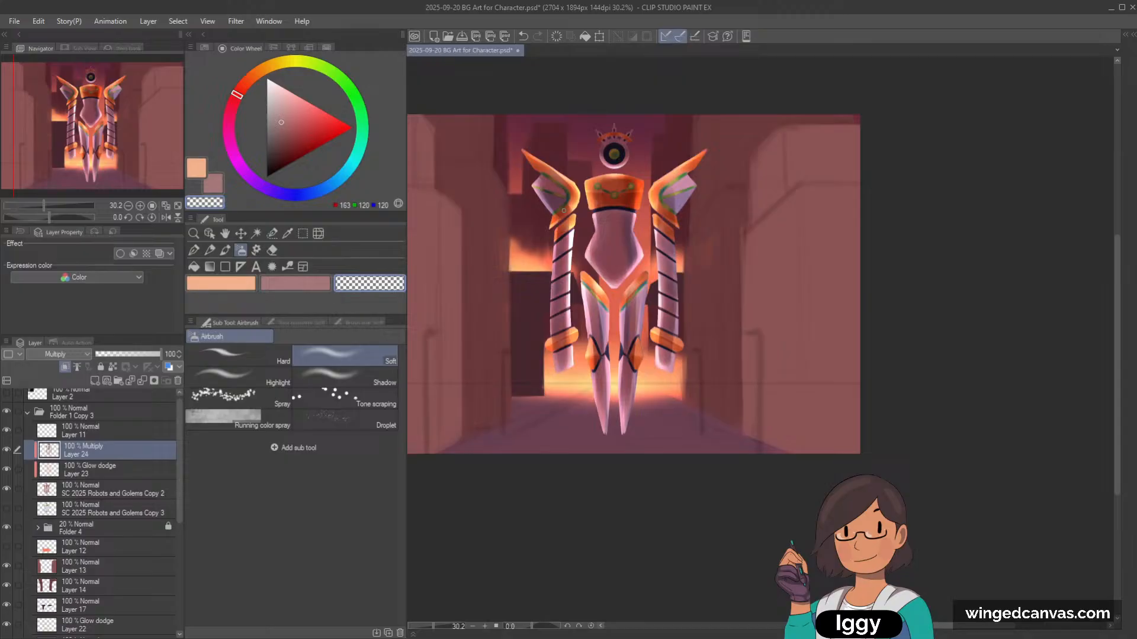
{"action": "key", "text": "c"}
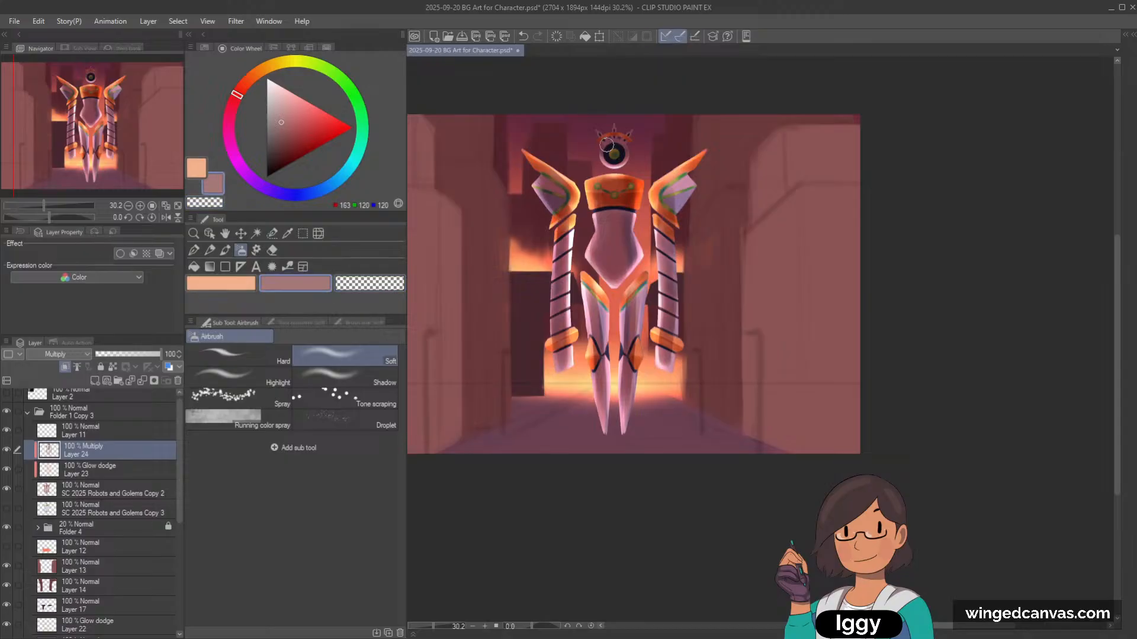
Step: Clear the darkening over the robot's green eye with the transparent Soft airbrush, working between Layer 23 and Layer 24
{"action": "left_click", "coordinate": [128, 469]}
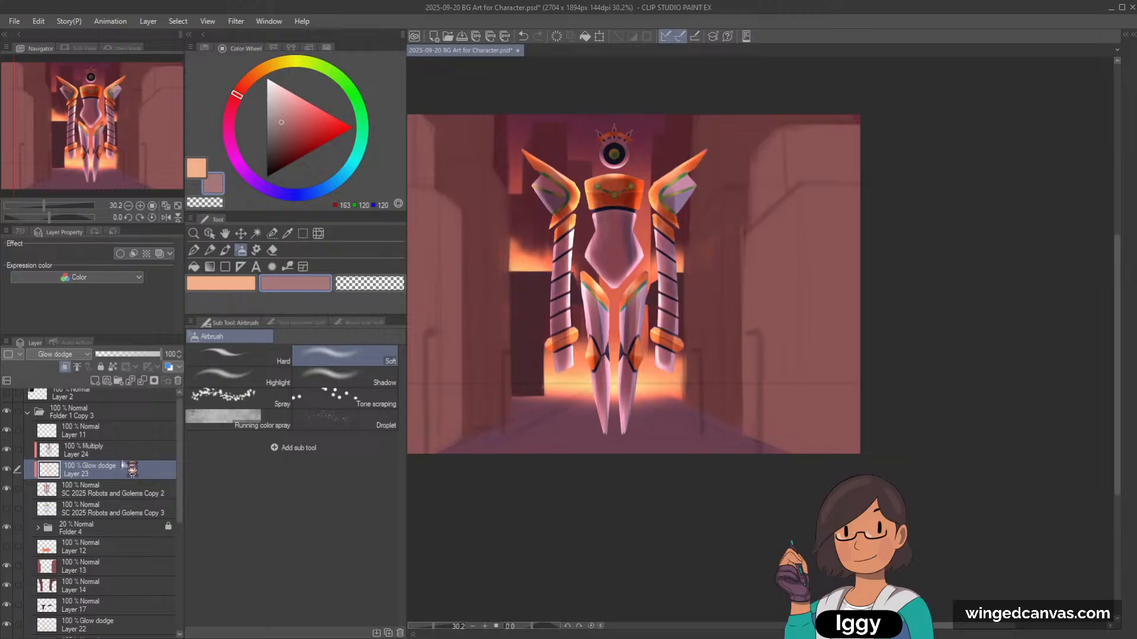
{"action": "key", "text": "c"}
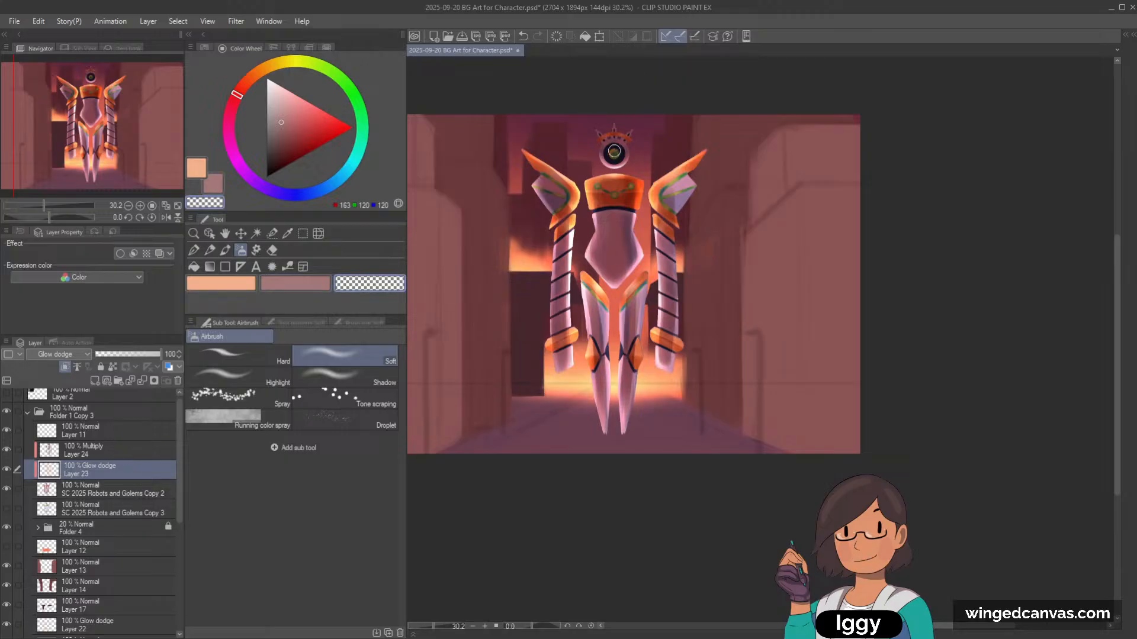
{"action": "scroll", "coordinate": [617, 154], "scroll_direction": "up", "scroll_amount": 1}
{"action": "left_click", "coordinate": [152, 450]}
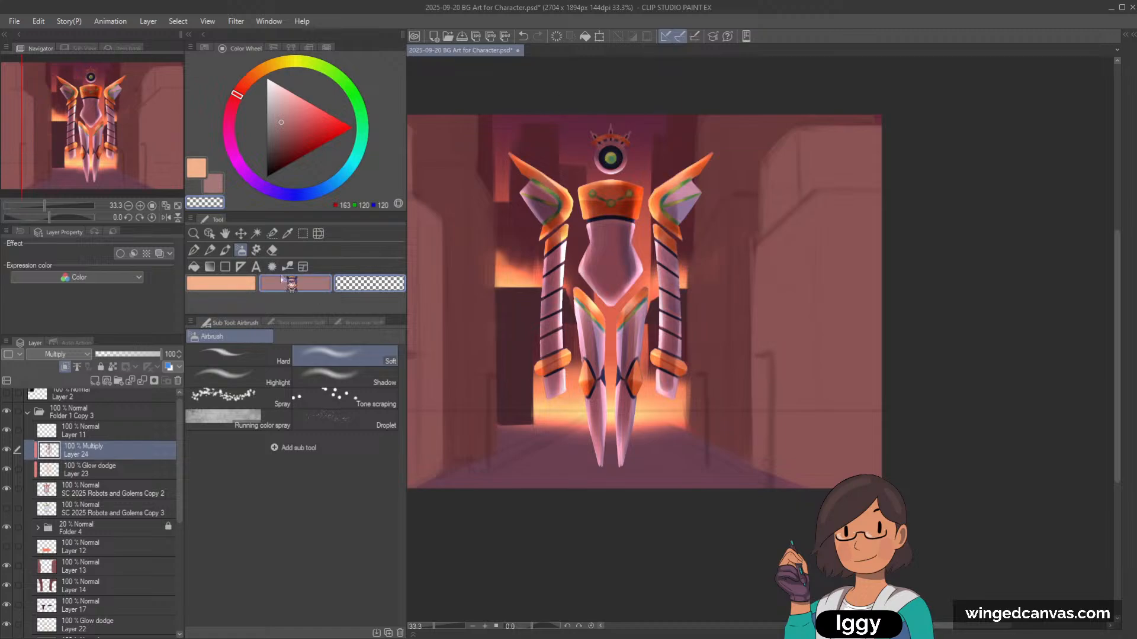
Step: Erase the Layer 24 shading over the green accents on both shoulders with the HC OWC brush in transparent color
{"action": "key", "text": "b"}
{"action": "scroll", "coordinate": [564, 145], "scroll_direction": "up", "scroll_amount": 1}
{"action": "key", "text": "ctrl+z"}
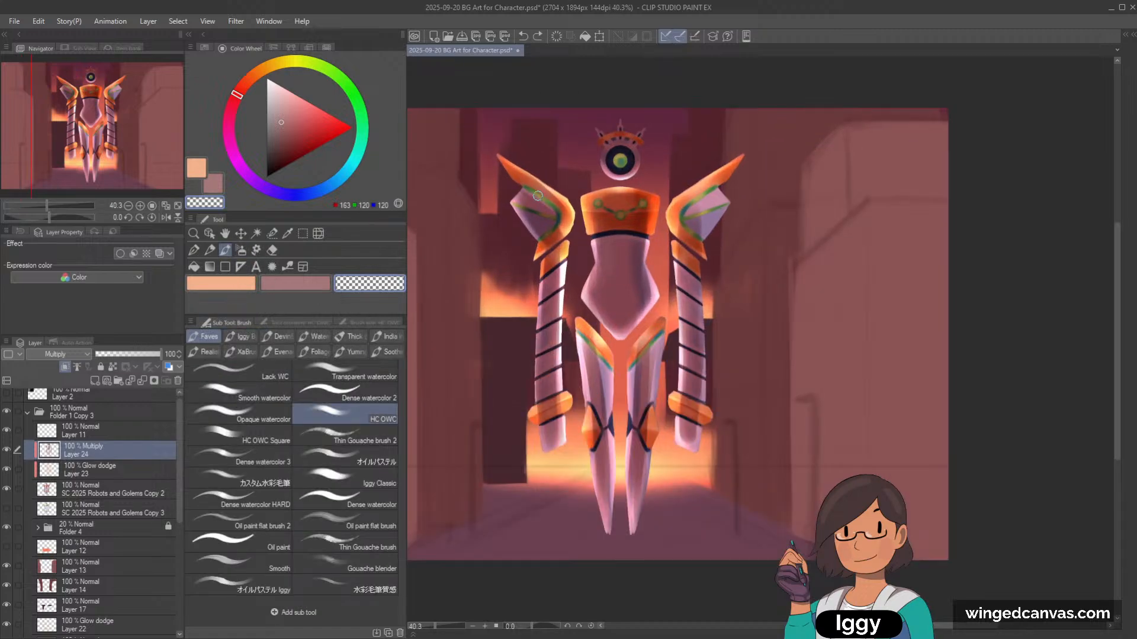
{"action": "mouse_move", "coordinate": [523, 187]}
{"action": "left_mouse_down"}
{"action": "mouse_move", "coordinate": [555, 208]}
{"action": "mouse_move", "coordinate": [536, 194]}
{"action": "mouse_move", "coordinate": [551, 202]}
{"action": "mouse_move", "coordinate": [535, 220]}
{"action": "mouse_move", "coordinate": [563, 219]}
{"action": "mouse_move", "coordinate": [557, 209]}
{"action": "mouse_move", "coordinate": [551, 230]}
{"action": "mouse_move", "coordinate": [558, 208]}
{"action": "mouse_move", "coordinate": [539, 241]}
{"action": "left_mouse_up"}
{"action": "key", "text": "ctrl+z"}
{"action": "key", "text": "ctrl+z"}
{"action": "left_click_drag", "start_coordinate": [685, 214], "coordinate": [682, 223]}
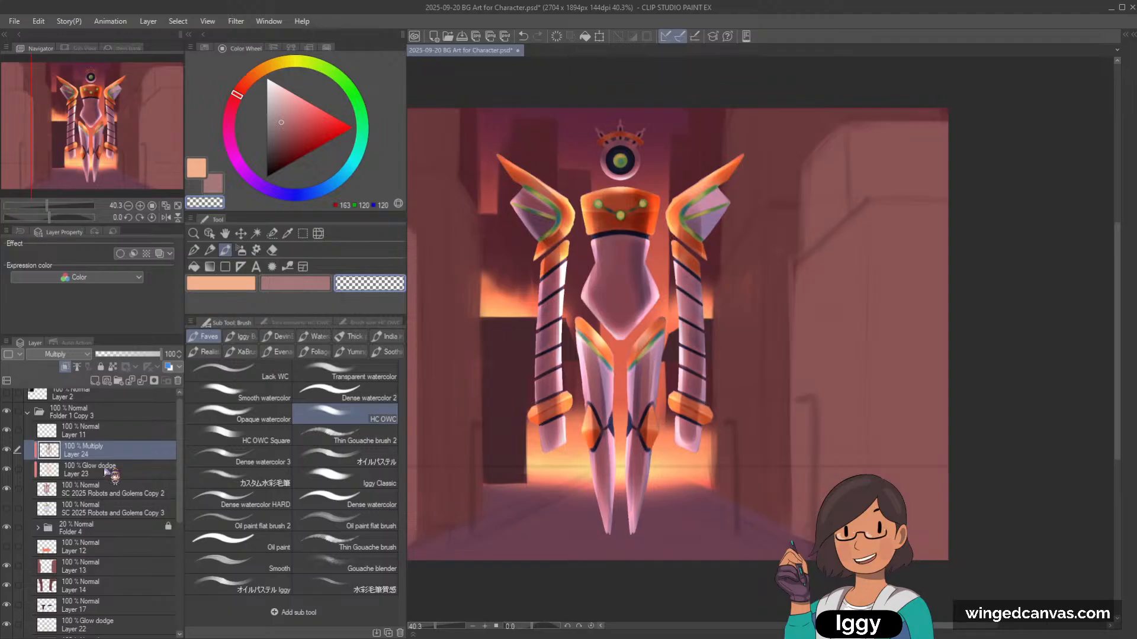
Step: Add a clipped Glow dodge layer above Layer 24 and light the left shoulder's green accents in bright yellow-green with the Soft airbrush
{"action": "key", "text": "ctrl+shift+n"}
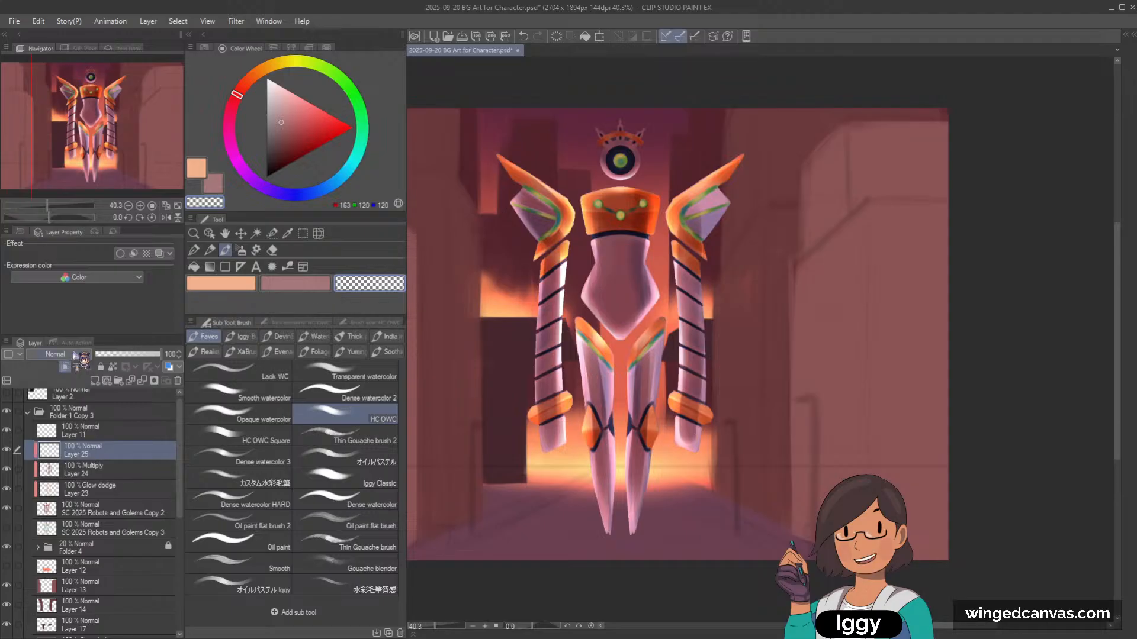
{"action": "left_click", "coordinate": [327, 69]}
{"action": "left_click", "coordinate": [315, 107]}
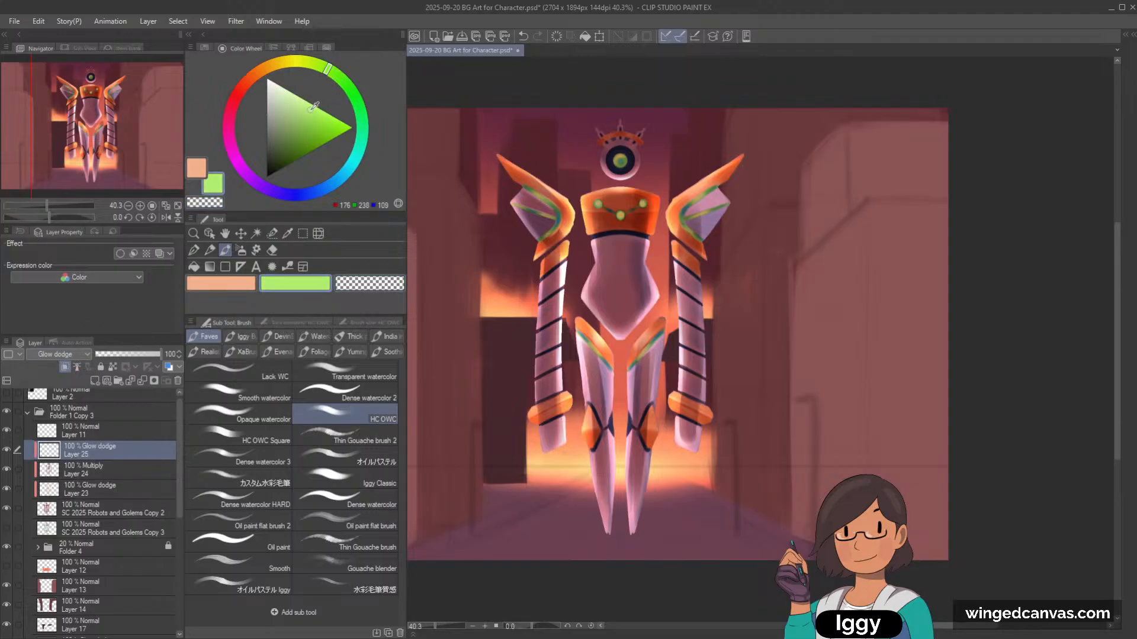
{"action": "left_click", "coordinate": [240, 249]}
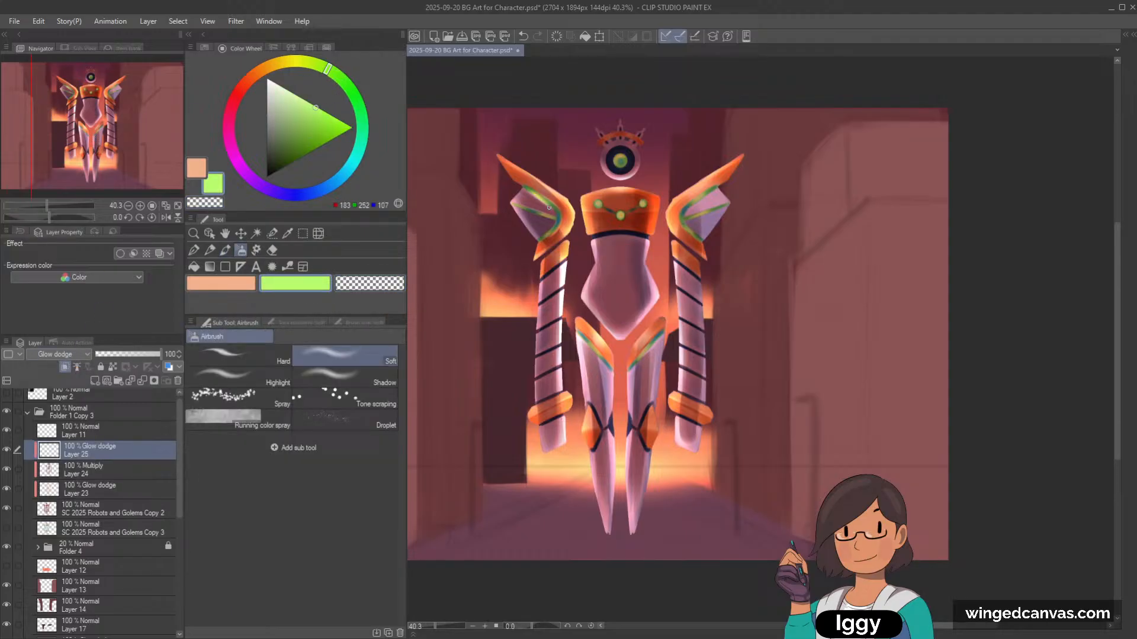
{"action": "mouse_move", "coordinate": [529, 193]}
{"action": "left_mouse_down"}
{"action": "mouse_move", "coordinate": [574, 208]}
{"action": "mouse_move", "coordinate": [547, 201]}
{"action": "left_mouse_up"}
Step: Change to a deeper green and airbrush a glow over the left shoulder accents, the chest lights and the eye
{"action": "left_click_drag", "start_coordinate": [328, 70], "coordinate": [358, 110]}
{"action": "left_click", "coordinate": [314, 131]}
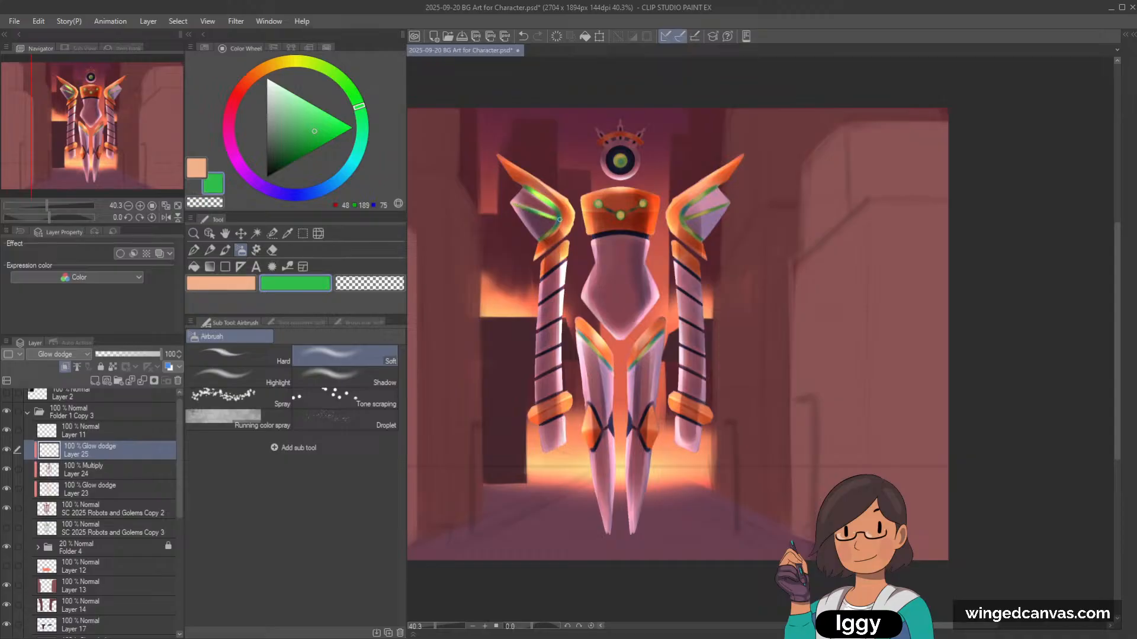
{"action": "left_click_drag", "start_coordinate": [559, 219], "coordinate": [553, 203]}
{"action": "left_click_drag", "start_coordinate": [622, 157], "coordinate": [621, 158]}
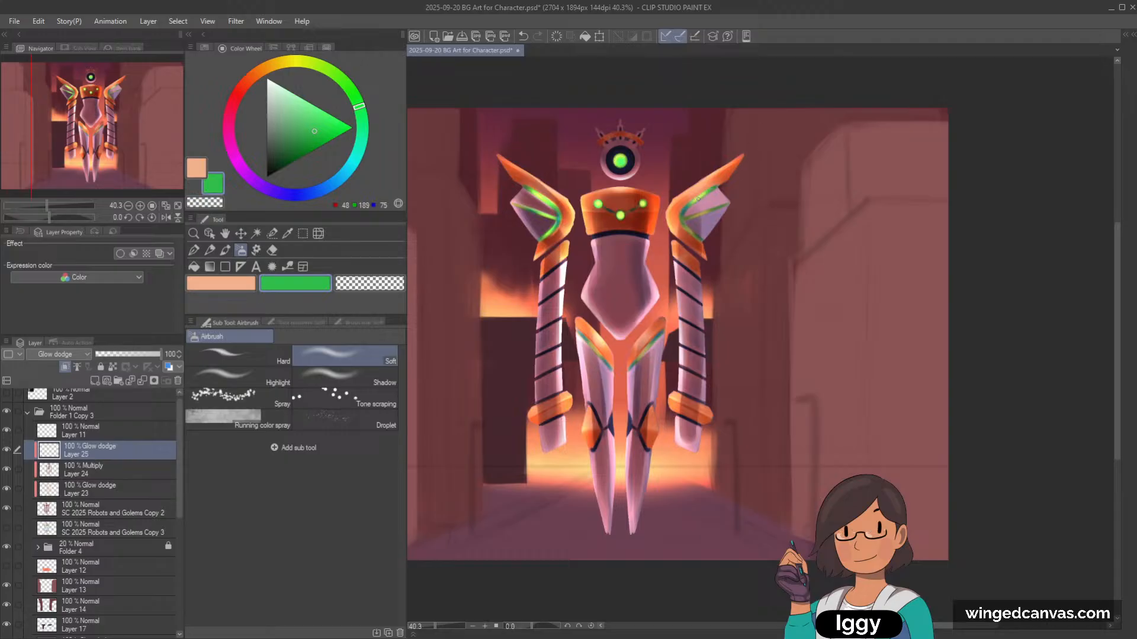
Step: Extend the Soft airbrush green glow to the right shoulder accents and the green strips on the hips
{"action": "key", "text": "ctrl+z"}
{"action": "key", "text": "ctrl+y"}
{"action": "key", "text": "ctrl+z"}
{"action": "left_click_drag", "start_coordinate": [692, 233], "coordinate": [693, 235]}
{"action": "left_click_drag", "start_coordinate": [594, 352], "coordinate": [608, 372]}
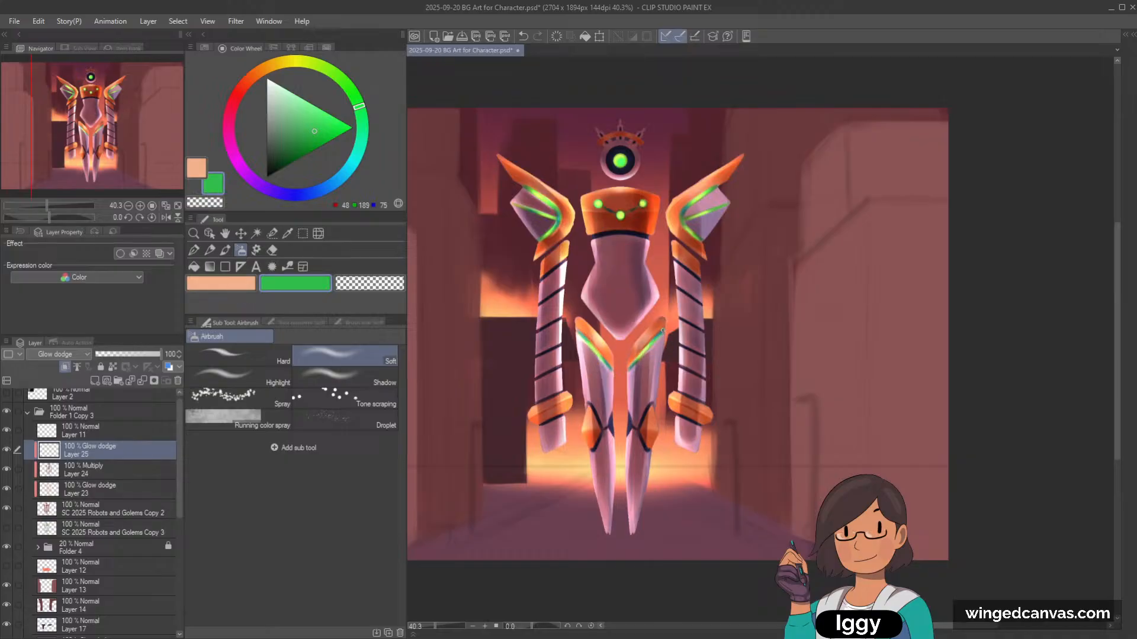
Step: Build up the green Glow dodge light on the robot's eye and both shoulders, undoing the last right shoulder stroke
{"action": "key", "text": "ctrl+minus"}
{"action": "key", "text": "ctrl+minus"}
{"action": "scroll", "coordinate": [704, 210], "scroll_direction": "up", "scroll_amount": 1}
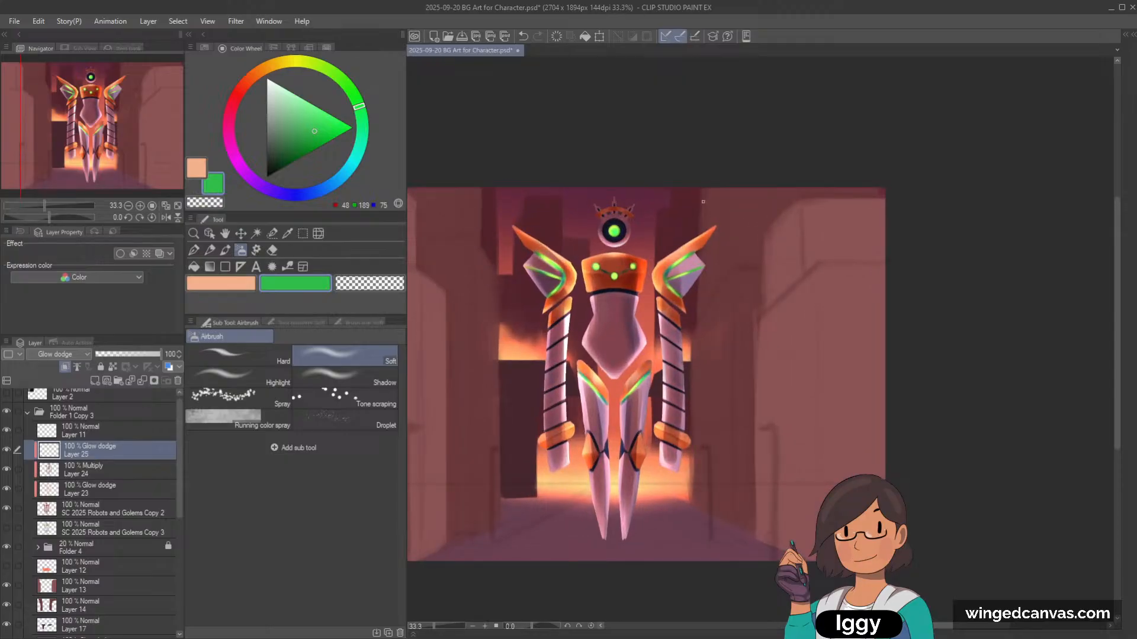
{"action": "scroll", "coordinate": [609, 245], "scroll_direction": "up", "scroll_amount": 1}
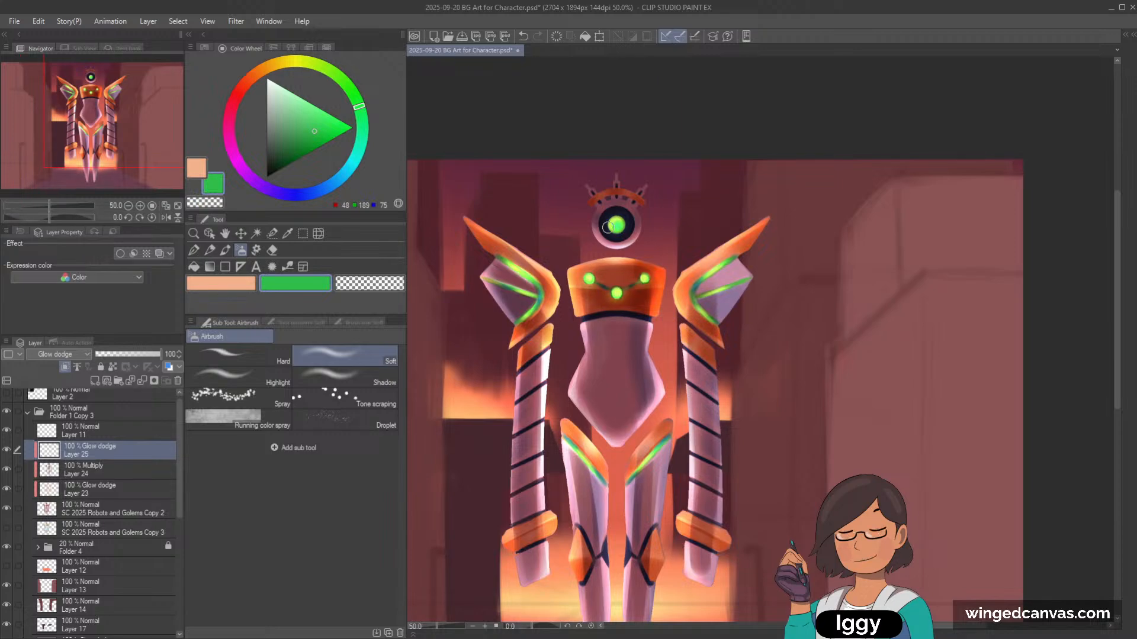
{"action": "left_click_drag", "start_coordinate": [621, 234], "coordinate": [618, 234]}
{"action": "mouse_move", "coordinate": [504, 277]}
{"action": "left_mouse_down"}
{"action": "mouse_move", "coordinate": [530, 285]}
{"action": "mouse_move", "coordinate": [497, 263]}
{"action": "mouse_move", "coordinate": [543, 295]}
{"action": "mouse_move", "coordinate": [492, 258]}
{"action": "mouse_move", "coordinate": [537, 299]}
{"action": "mouse_move", "coordinate": [523, 281]}
{"action": "mouse_move", "coordinate": [538, 302]}
{"action": "mouse_move", "coordinate": [515, 334]}
{"action": "mouse_move", "coordinate": [531, 294]}
{"action": "mouse_move", "coordinate": [501, 334]}
{"action": "left_mouse_up"}
{"action": "mouse_move", "coordinate": [700, 304]}
{"action": "left_mouse_down"}
{"action": "mouse_move", "coordinate": [712, 319]}
{"action": "mouse_move", "coordinate": [696, 275]}
{"action": "mouse_move", "coordinate": [744, 260]}
{"action": "mouse_move", "coordinate": [728, 265]}
{"action": "left_mouse_up"}
{"action": "key", "text": "ctrl+z"}
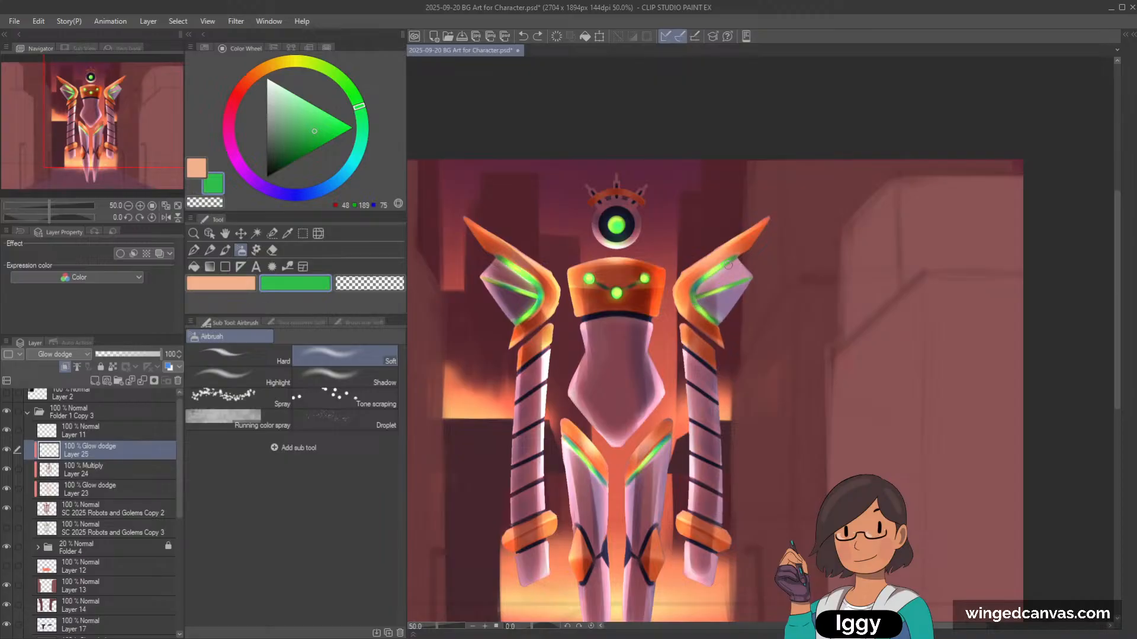
Step: Strengthen the green glow along the right hip accent with the Soft airbrush
{"action": "scroll", "coordinate": [769, 218], "scroll_direction": "down", "scroll_amount": 2}
{"action": "scroll", "coordinate": [636, 425], "scroll_direction": "up", "scroll_amount": 3}
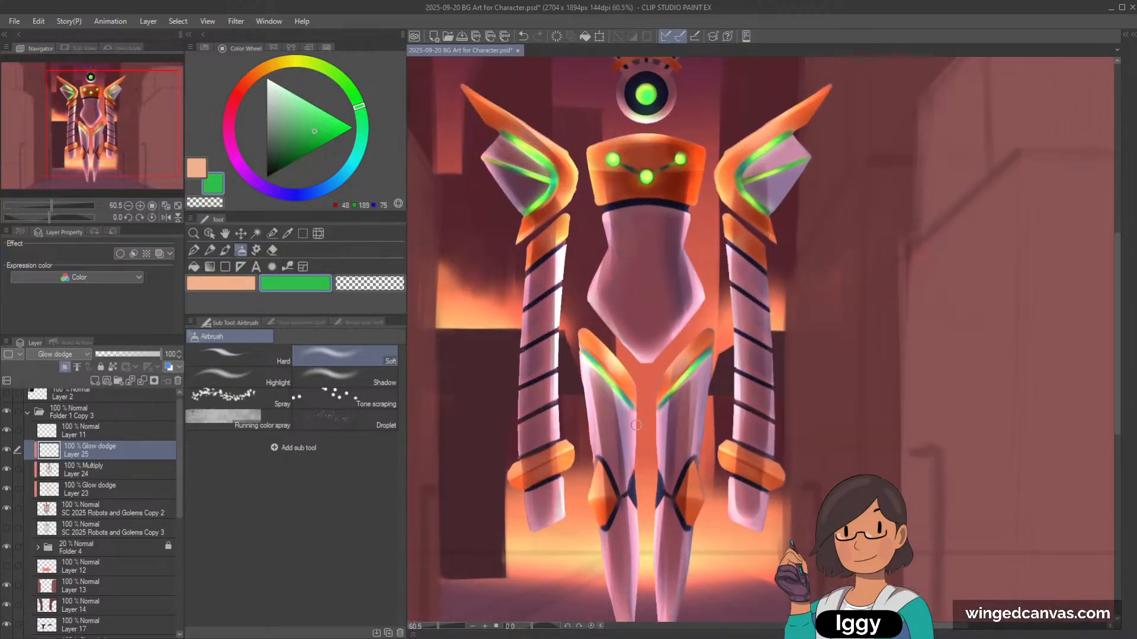
{"action": "left_click_drag", "start_coordinate": [672, 394], "coordinate": [709, 357]}
{"action": "scroll", "coordinate": [771, 288], "scroll_direction": "down", "scroll_amount": 3}
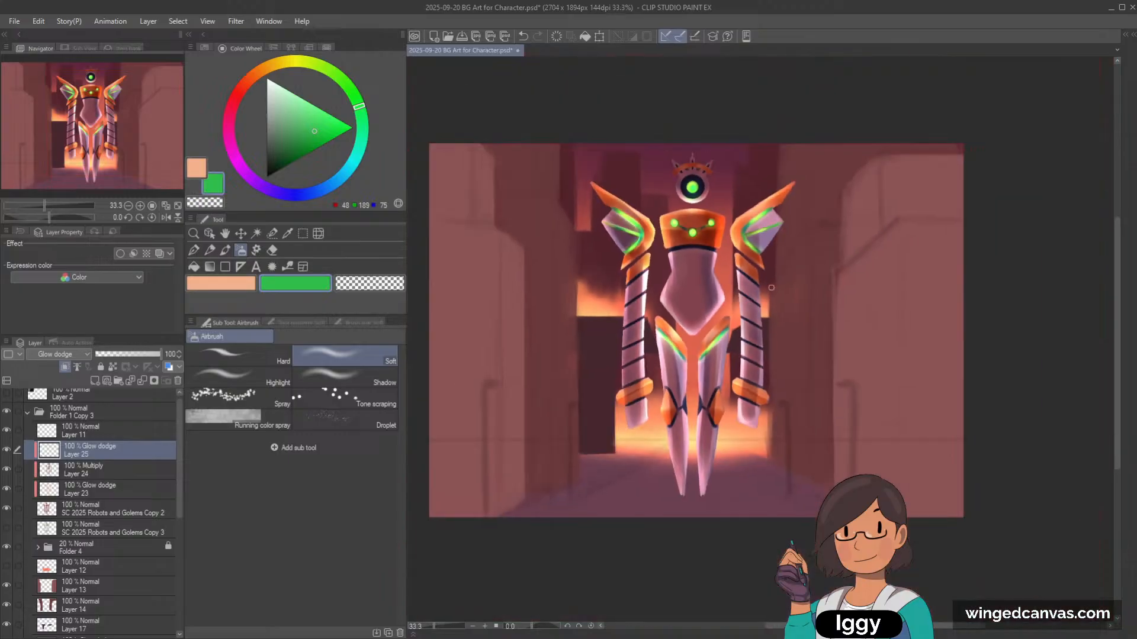
{"action": "left_click_drag", "start_coordinate": [119, 162], "coordinate": [143, 171]}
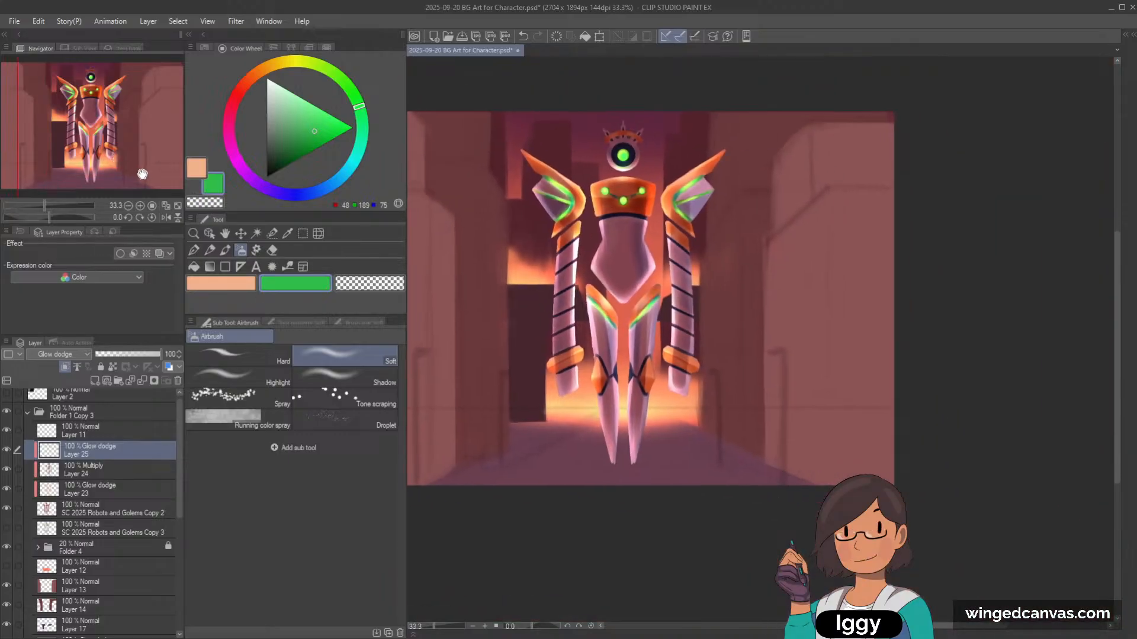
Step: Try a duplicate of the Layer 24 Multiply shading at 14% opacity and delete the duplicate
{"action": "left_click", "coordinate": [100, 472]}
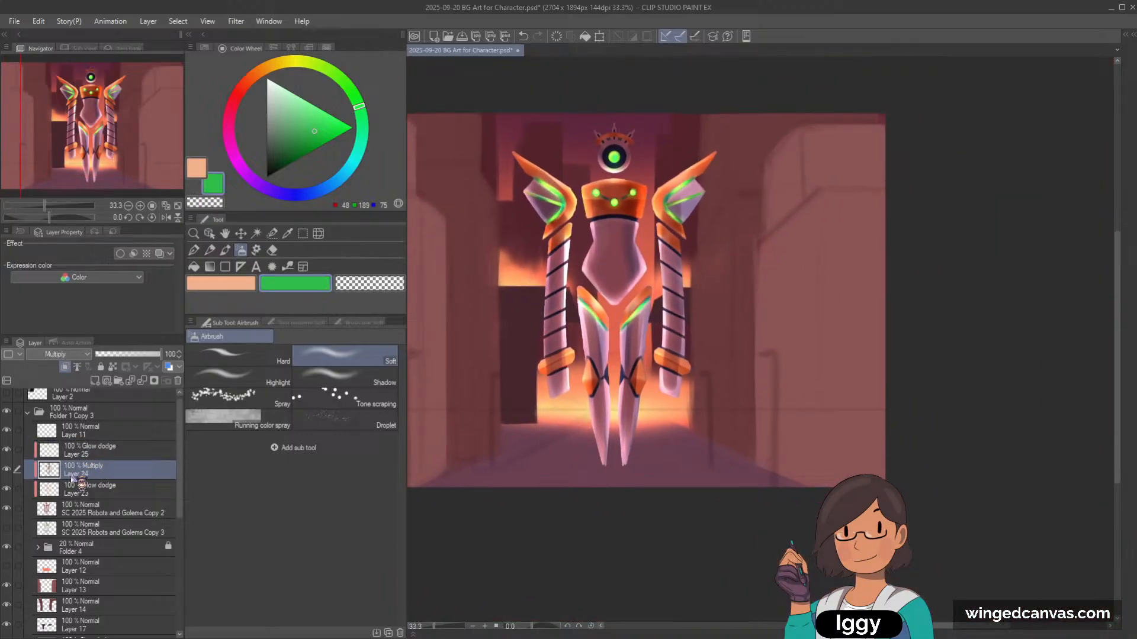
{"action": "left_click_drag", "start_coordinate": [67, 485], "coordinate": [93, 463]}
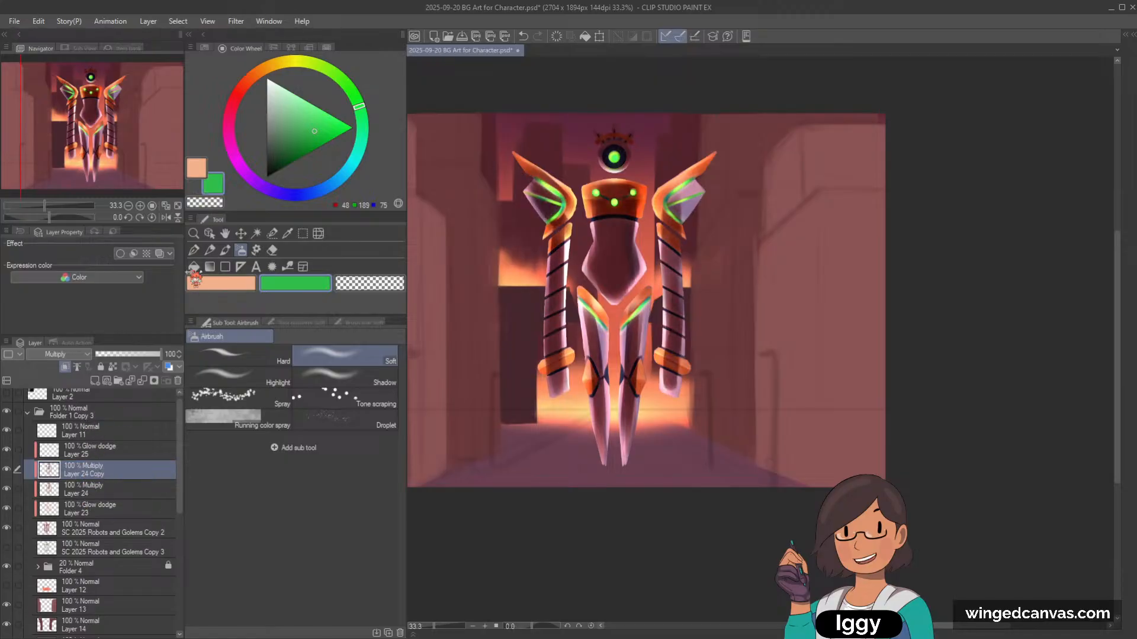
{"action": "left_click", "coordinate": [121, 354]}
{"action": "left_click_drag", "start_coordinate": [121, 354], "coordinate": [104, 354]}
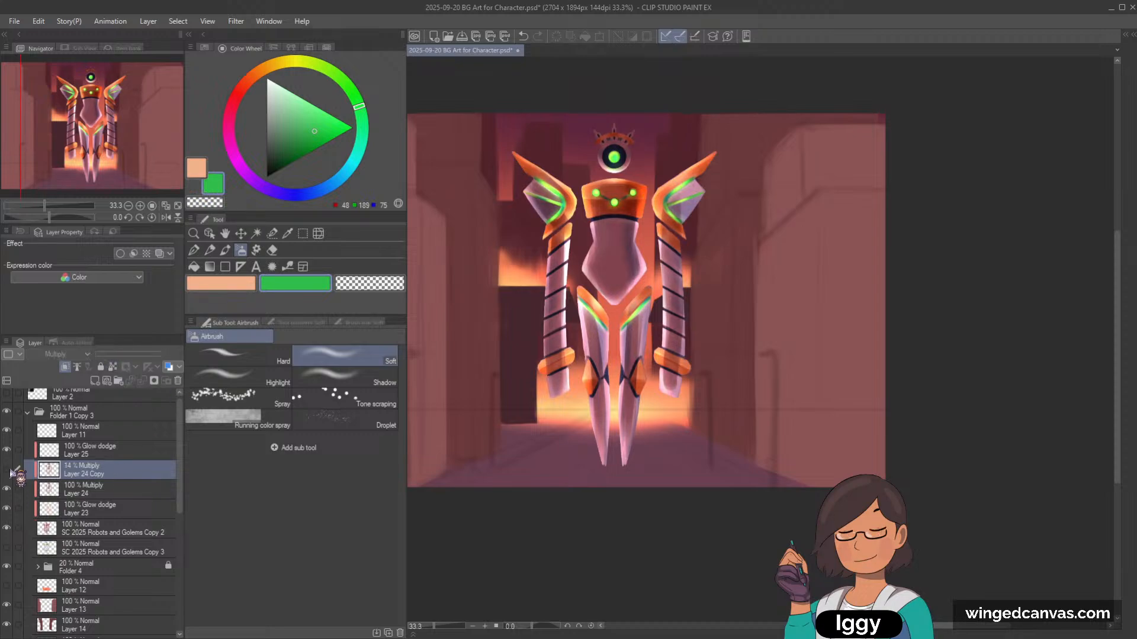
{"action": "left_click", "coordinate": [177, 380]}
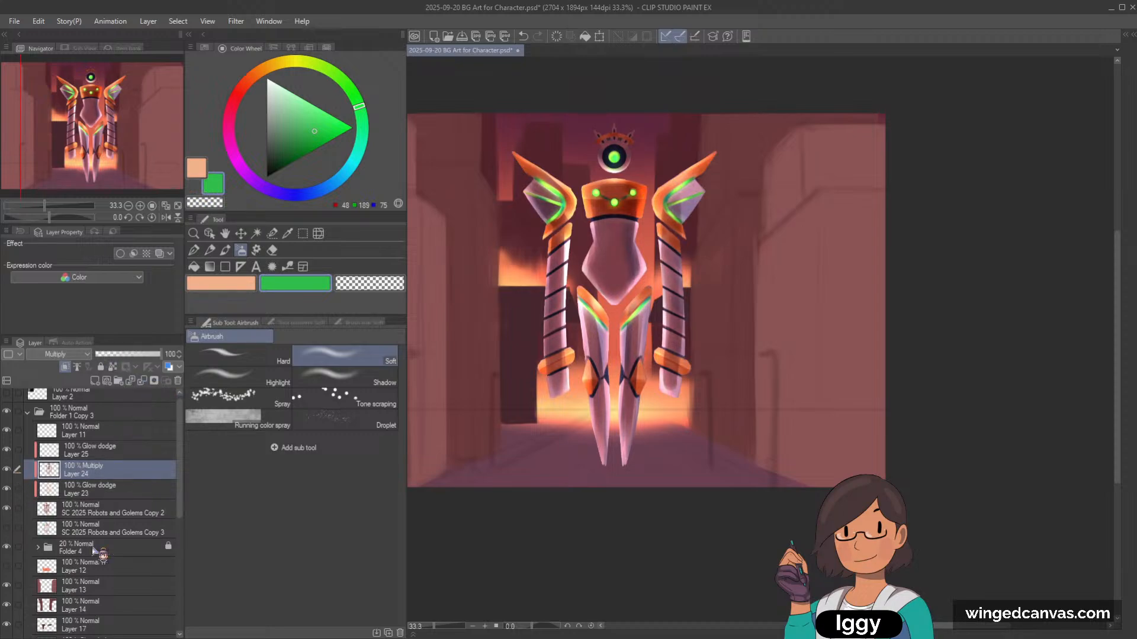
Step: Sample the muted red from Layer 24 and darken the right shoulder wing with the HC OWC brush
{"action": "scroll", "coordinate": [778, 255], "scroll_direction": "down", "scroll_amount": 2}
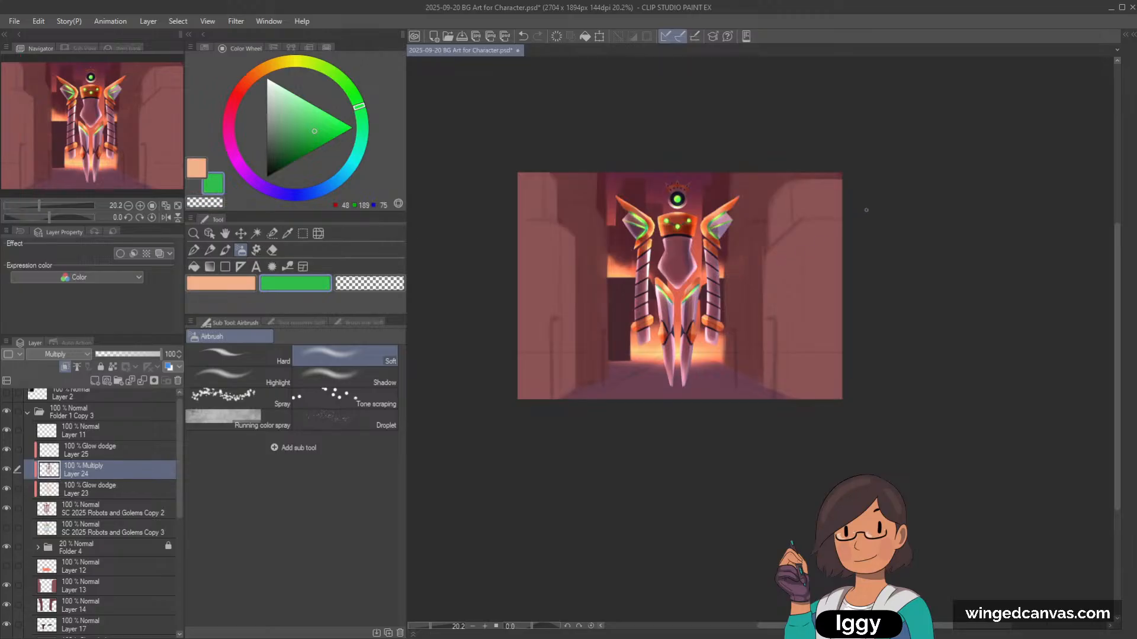
{"action": "scroll", "coordinate": [829, 226], "scroll_direction": "up", "scroll_amount": 2}
{"action": "left_click", "coordinate": [287, 233]}
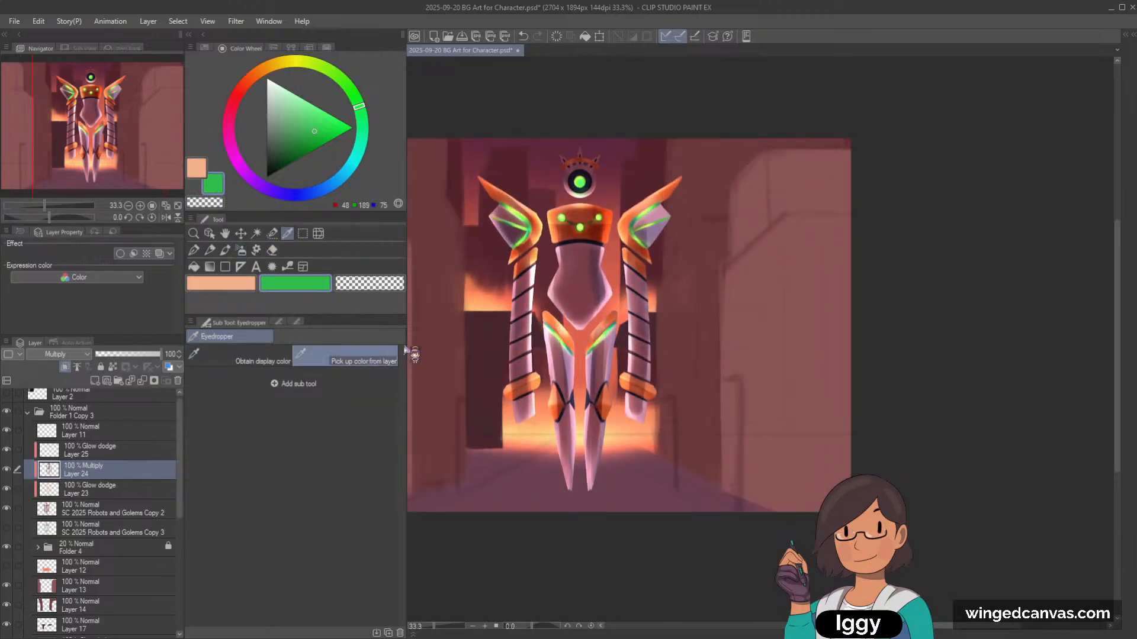
{"action": "left_click", "coordinate": [645, 231]}
{"action": "scroll", "coordinate": [645, 230], "scroll_direction": "up", "scroll_amount": 1}
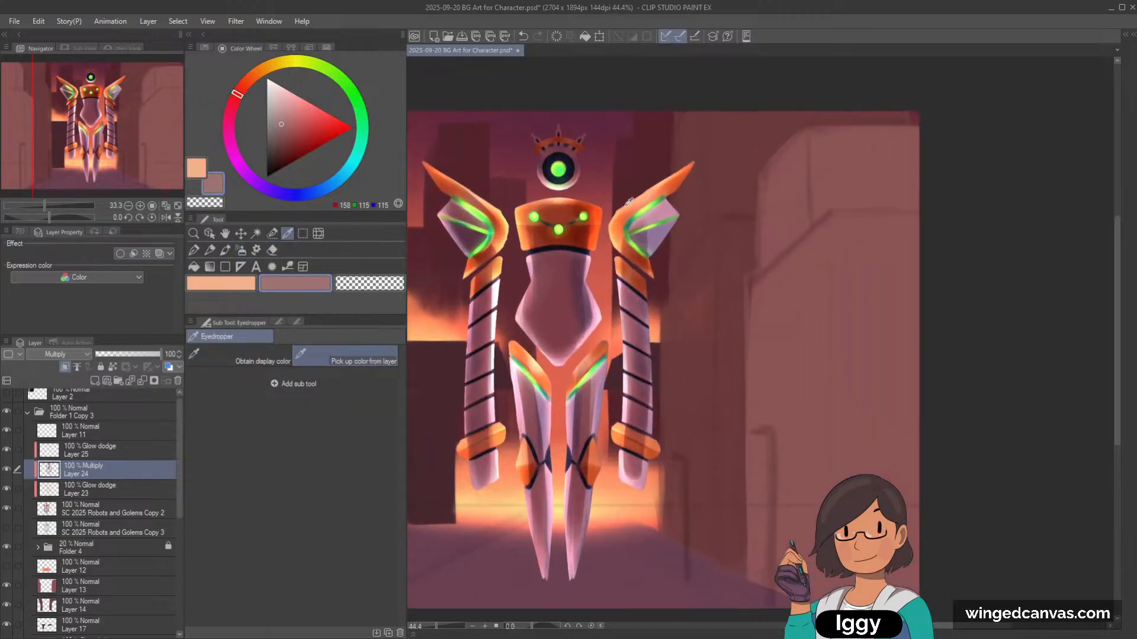
{"action": "left_click", "coordinate": [226, 251]}
{"action": "scroll", "coordinate": [651, 227], "scroll_direction": "up", "scroll_amount": 1}
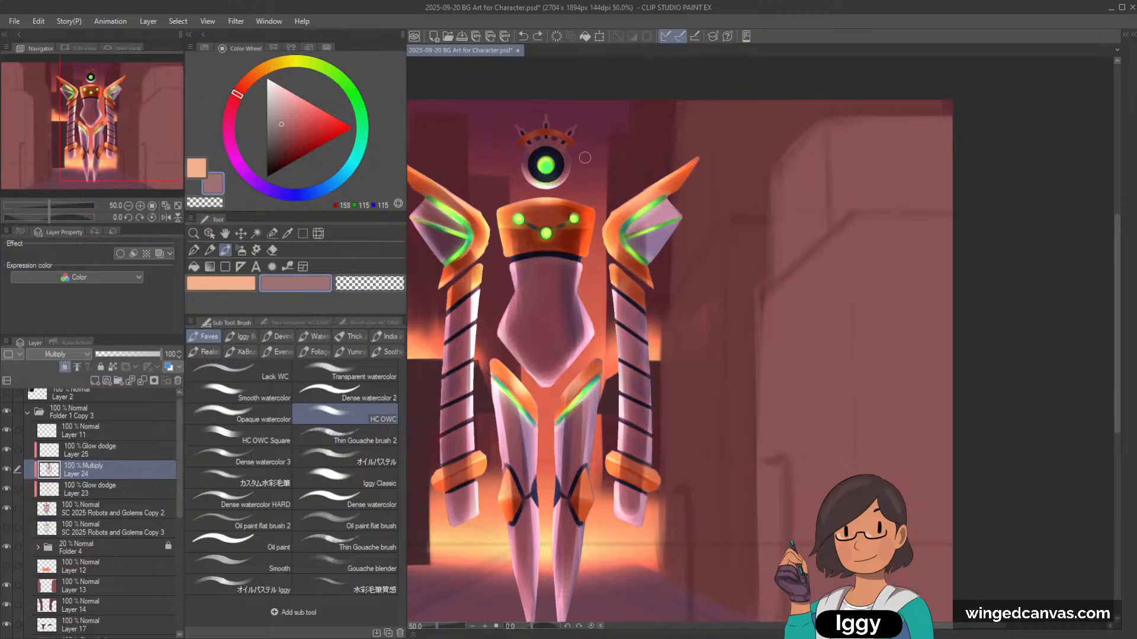
{"action": "left_click", "coordinate": [287, 233]}
{"action": "left_click", "coordinate": [639, 240]}
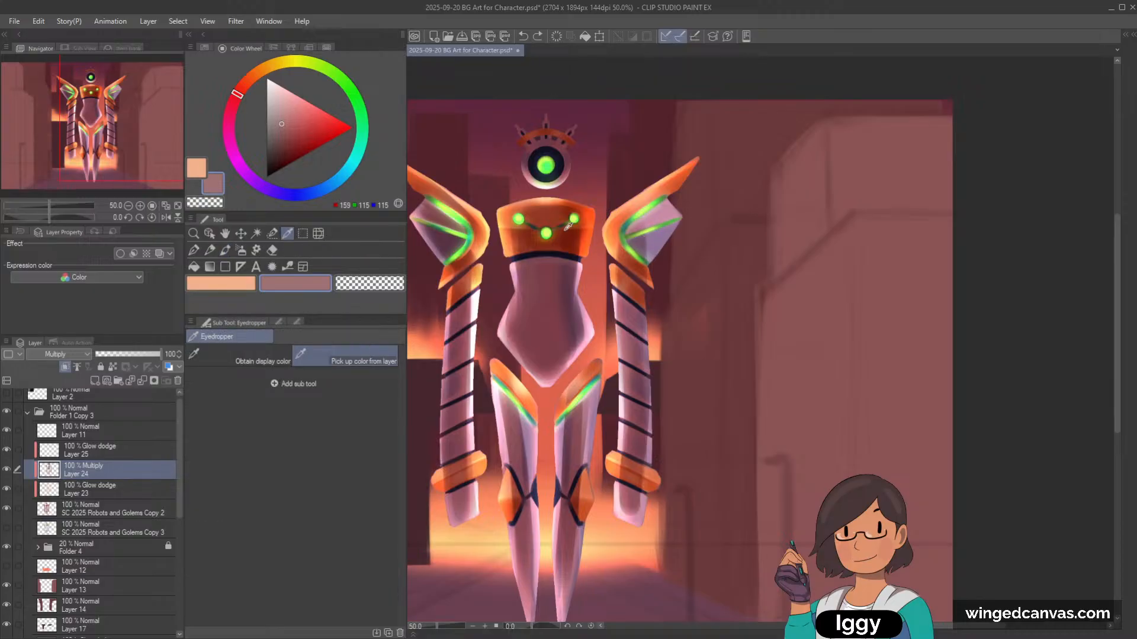
{"action": "left_click", "coordinate": [226, 250]}
{"action": "mouse_move", "coordinate": [643, 242]}
{"action": "left_mouse_down"}
{"action": "mouse_move", "coordinate": [663, 226]}
{"action": "mouse_move", "coordinate": [635, 262]}
{"action": "mouse_move", "coordinate": [655, 215]}
{"action": "mouse_move", "coordinate": [688, 194]}
{"action": "mouse_move", "coordinate": [642, 191]}
{"action": "mouse_move", "coordinate": [666, 192]}
{"action": "left_mouse_up"}
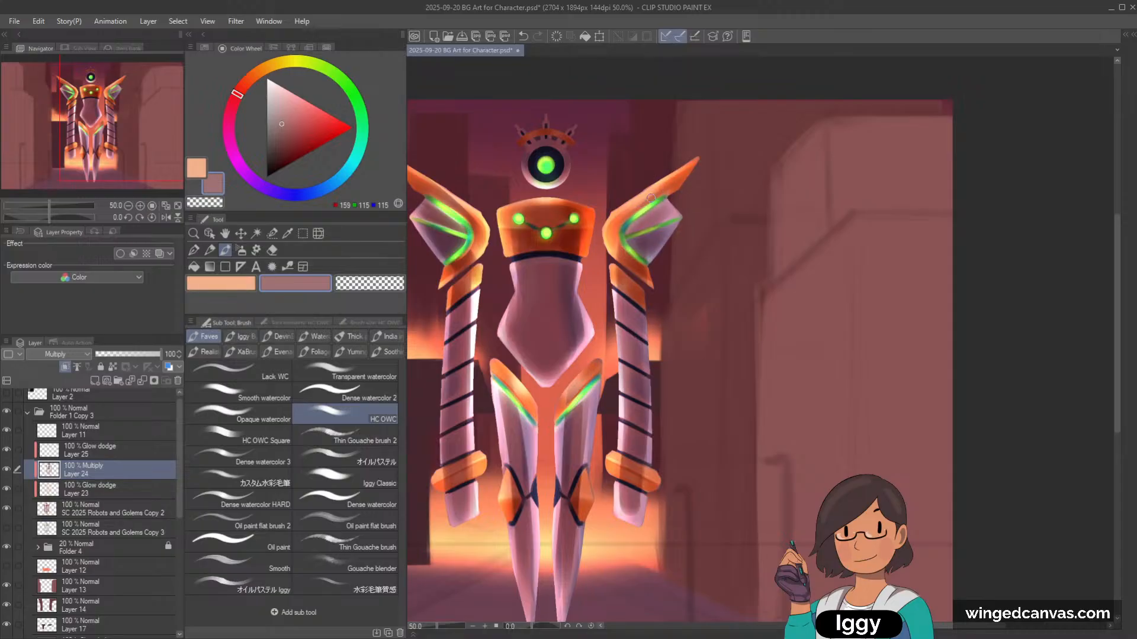
{"action": "key", "text": "ctrl+z"}
{"action": "left_click_drag", "start_coordinate": [623, 219], "coordinate": [672, 187]}
{"action": "left_click_drag", "start_coordinate": [615, 225], "coordinate": [633, 245]}
Step: Refine the Layer 24 shading around both shoulders' green accents with HC OWC, alternating transparent color and muted red
{"action": "key", "text": "c"}
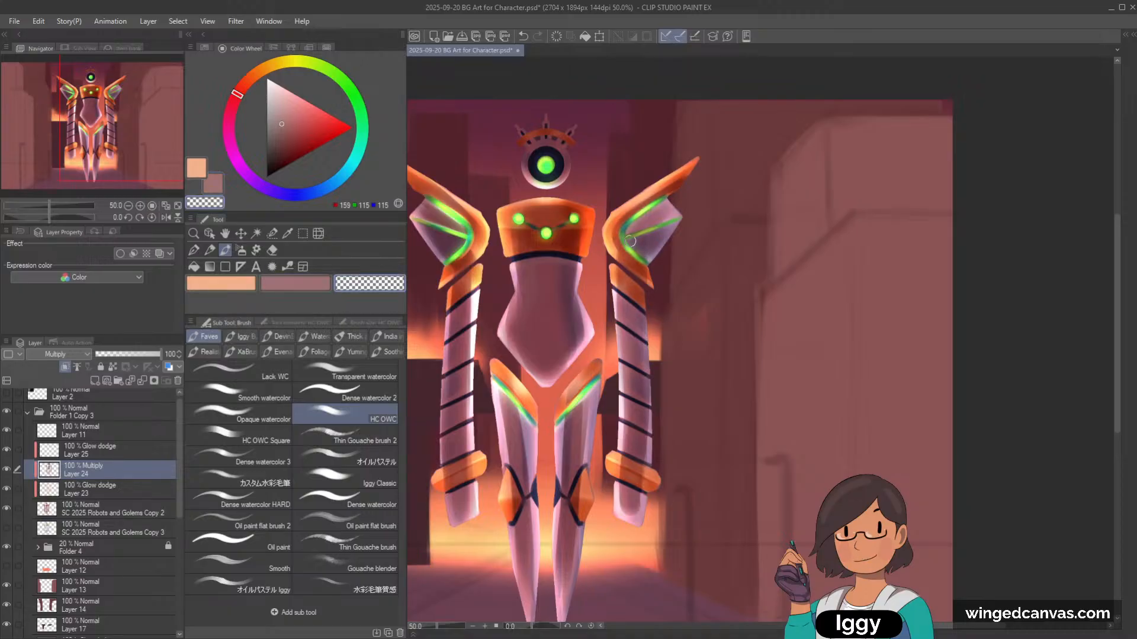
{"action": "left_click_drag", "start_coordinate": [632, 249], "coordinate": [622, 237]}
{"action": "key", "text": "ctrl+z"}
{"action": "left_click_drag", "start_coordinate": [460, 225], "coordinate": [507, 228]}
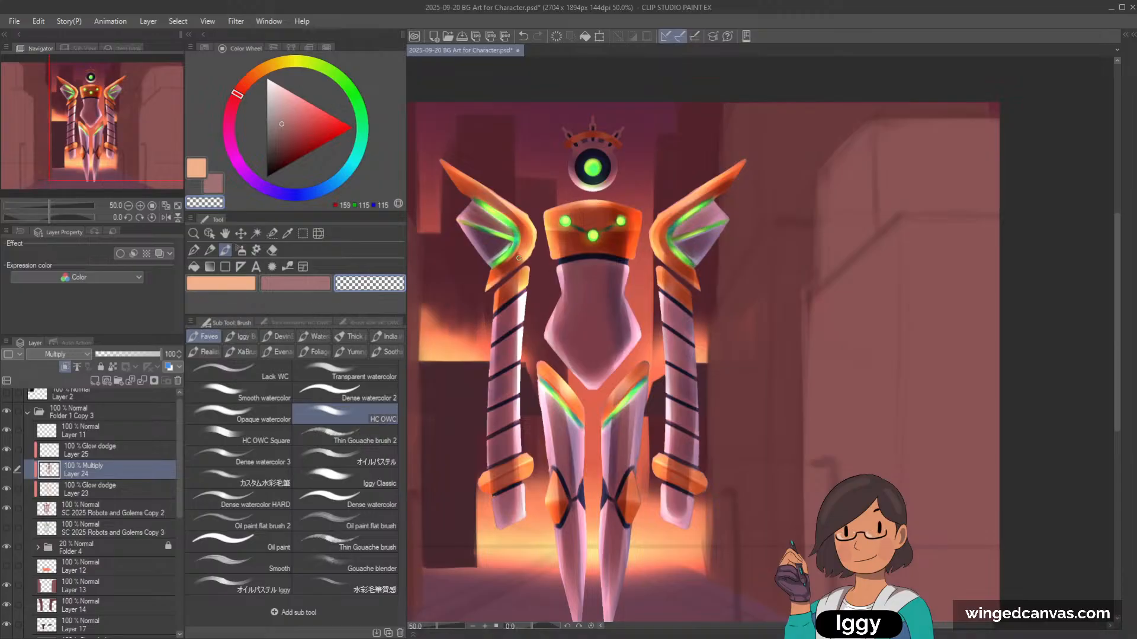
{"action": "key", "text": "c"}
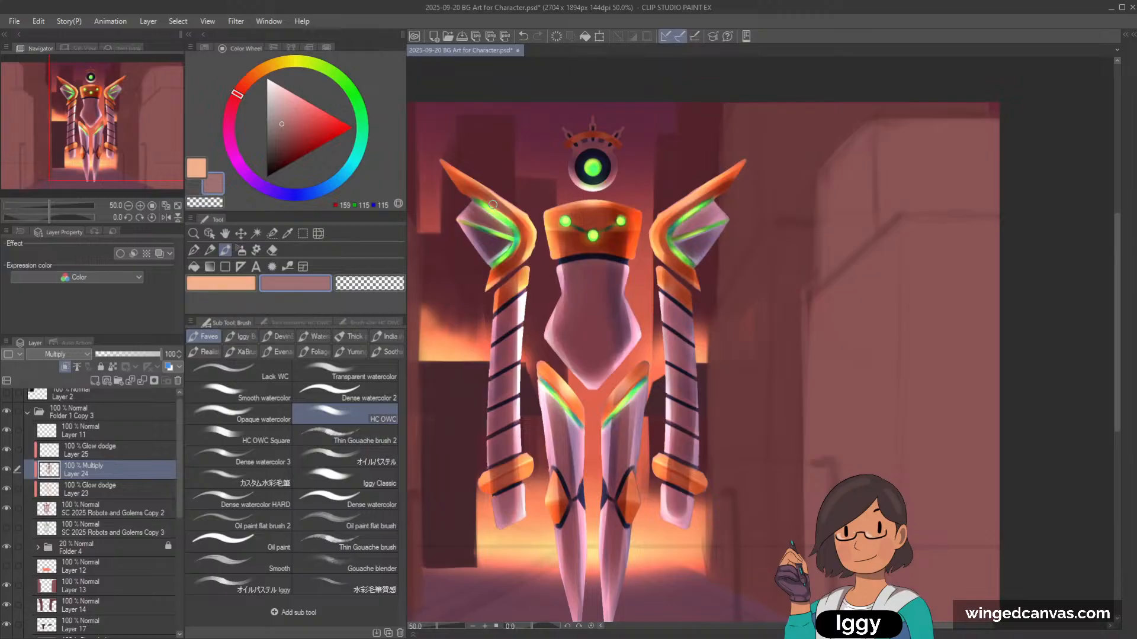
Step: Lower the opacity of the Layer 24 Multiply shading to 75%
{"action": "scroll", "coordinate": [521, 244], "scroll_direction": "down", "scroll_amount": 3}
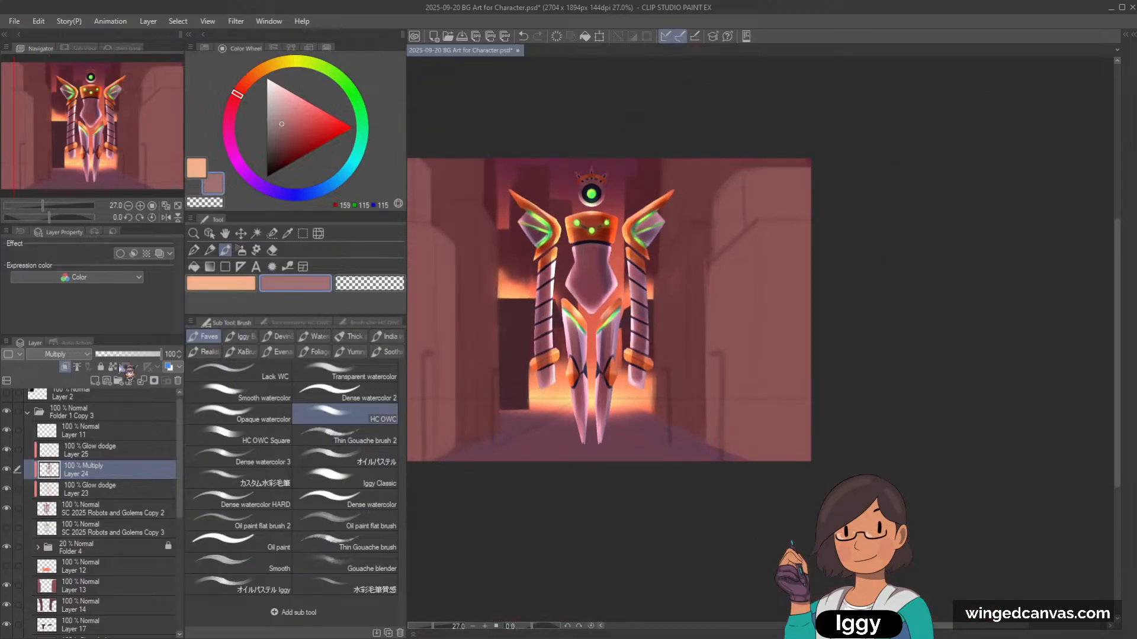
{"action": "left_click_drag", "start_coordinate": [144, 354], "coordinate": [196, 354]}
{"action": "key", "text": "ctrl+minus"}
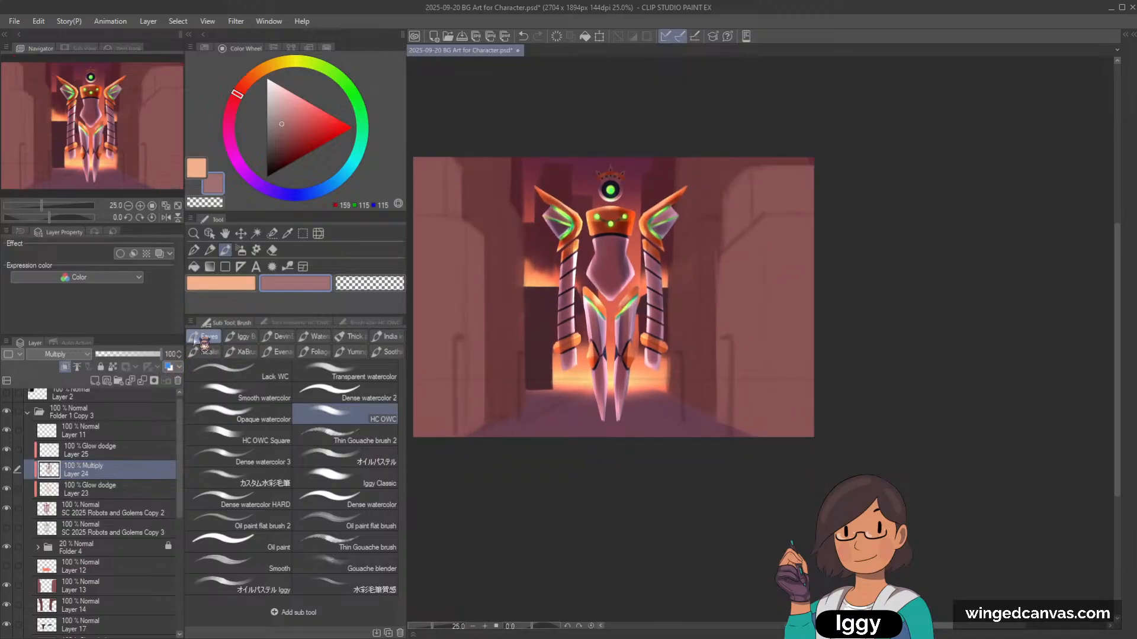
{"action": "mouse_move", "coordinate": [161, 354]}
{"action": "left_mouse_down"}
{"action": "mouse_move", "coordinate": [145, 354]}
{"action": "mouse_move", "coordinate": [163, 354]}
{"action": "left_mouse_up"}
{"action": "key", "text": "ctrl+plus"}
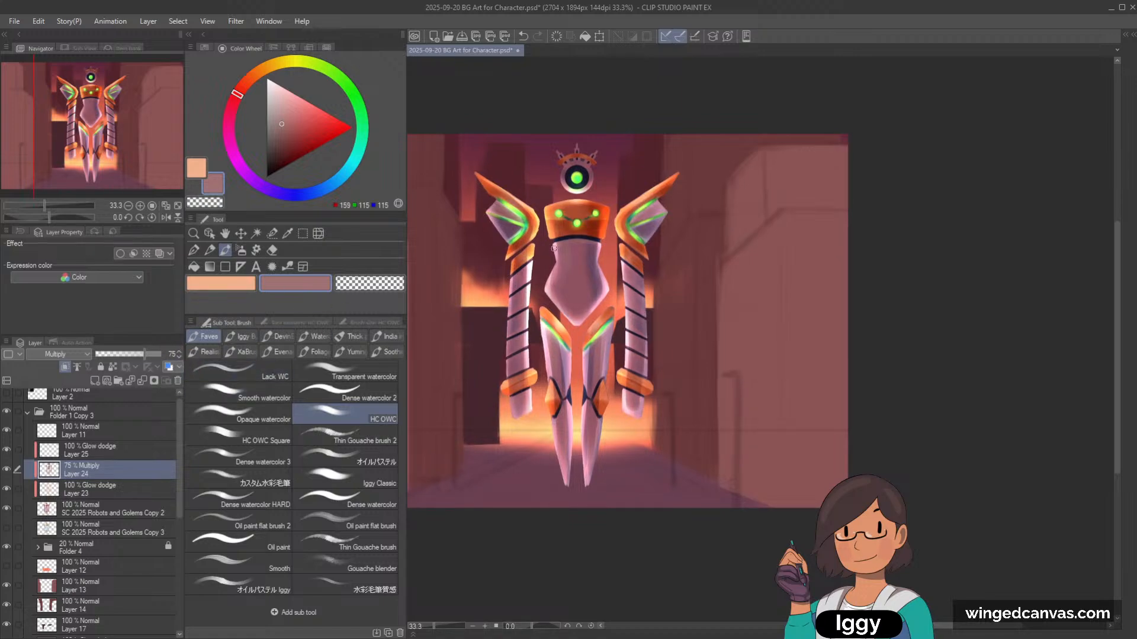
Step: Touch up the Layer 24 shading on the robot's torso with HC OWC in transparent color and muted red, undoing the last stroke
{"action": "key", "text": "c"}
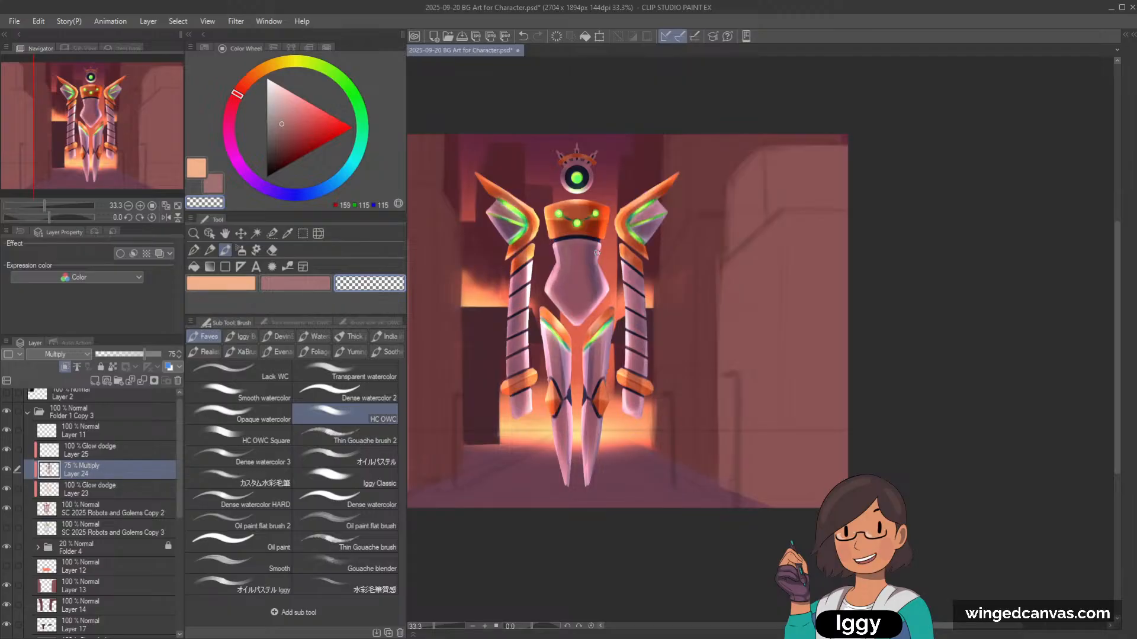
{"action": "key", "text": "c"}
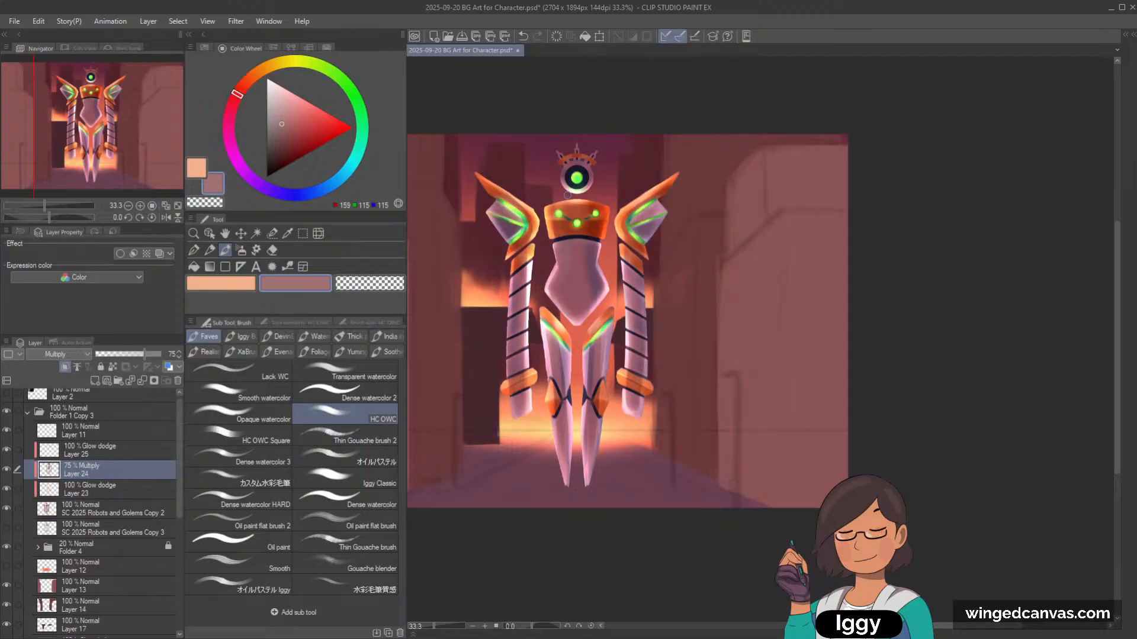
{"action": "key", "text": "ctrl+z"}
{"action": "scroll", "coordinate": [655, 211], "scroll_direction": "down", "scroll_amount": 2}
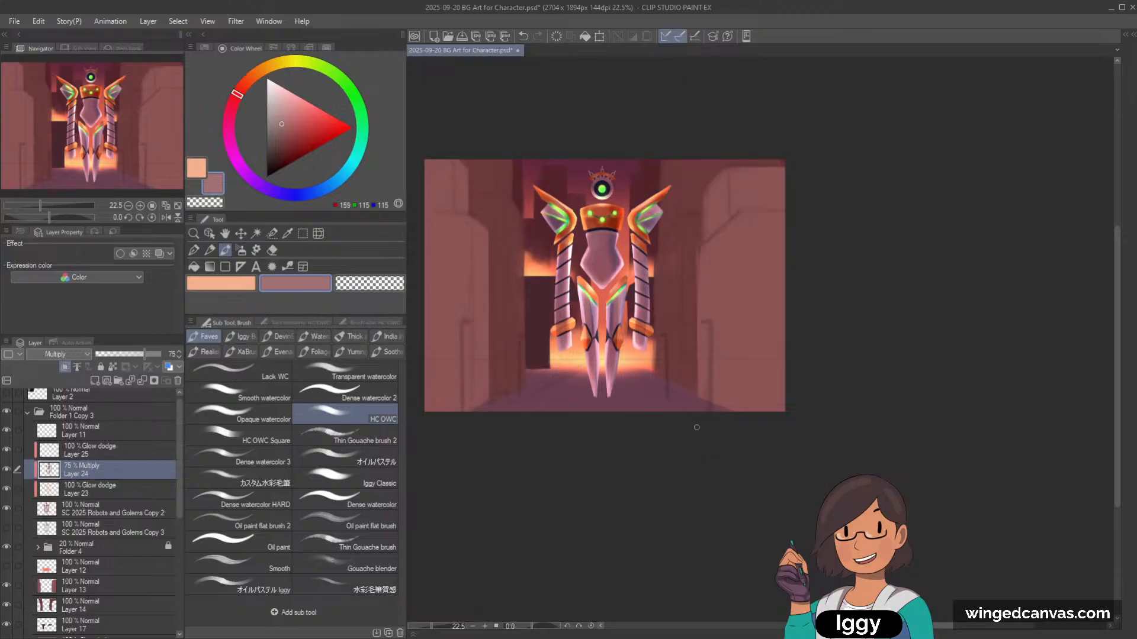
Step: Add a clipped Multiply layer above Layer 13, which holds the foreground canyon walls
{"action": "left_click", "coordinate": [209, 233]}
{"action": "left_click", "coordinate": [456, 258]}
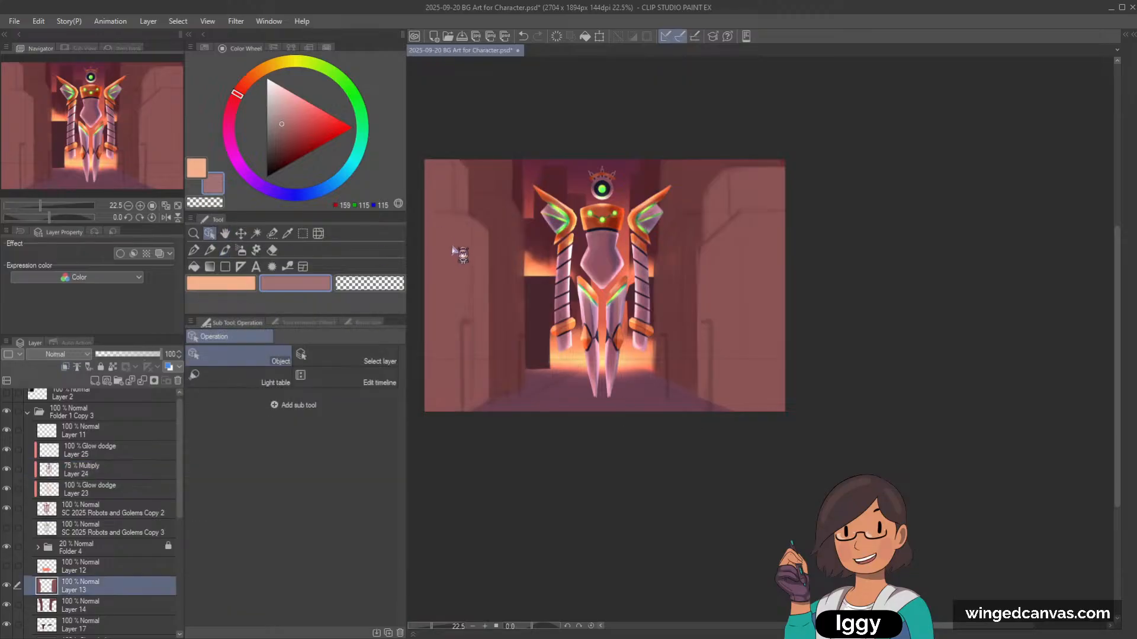
{"action": "left_click", "coordinate": [95, 381]}
{"action": "left_click", "coordinate": [65, 366]}
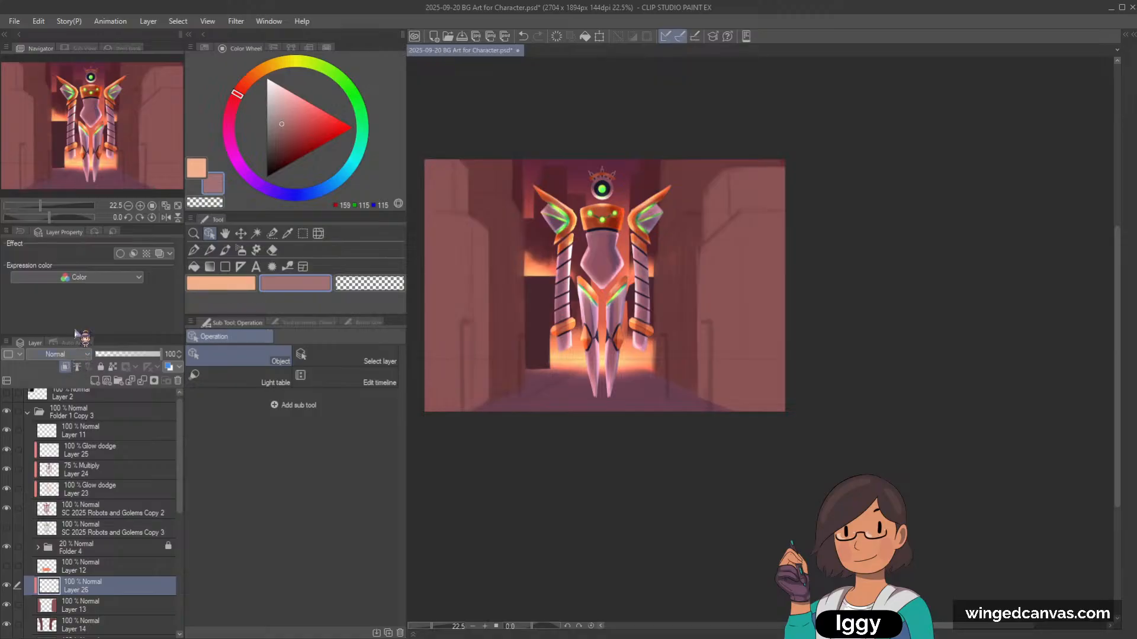
Step: Start shading the upper part of the left foreground canyon wall on Layer 26 with HC OWC in muted mauve (RGB 184, 148, 170)
{"action": "left_click", "coordinate": [225, 250]}
{"action": "left_click", "coordinate": [231, 122]}
{"action": "left_click", "coordinate": [284, 110]}
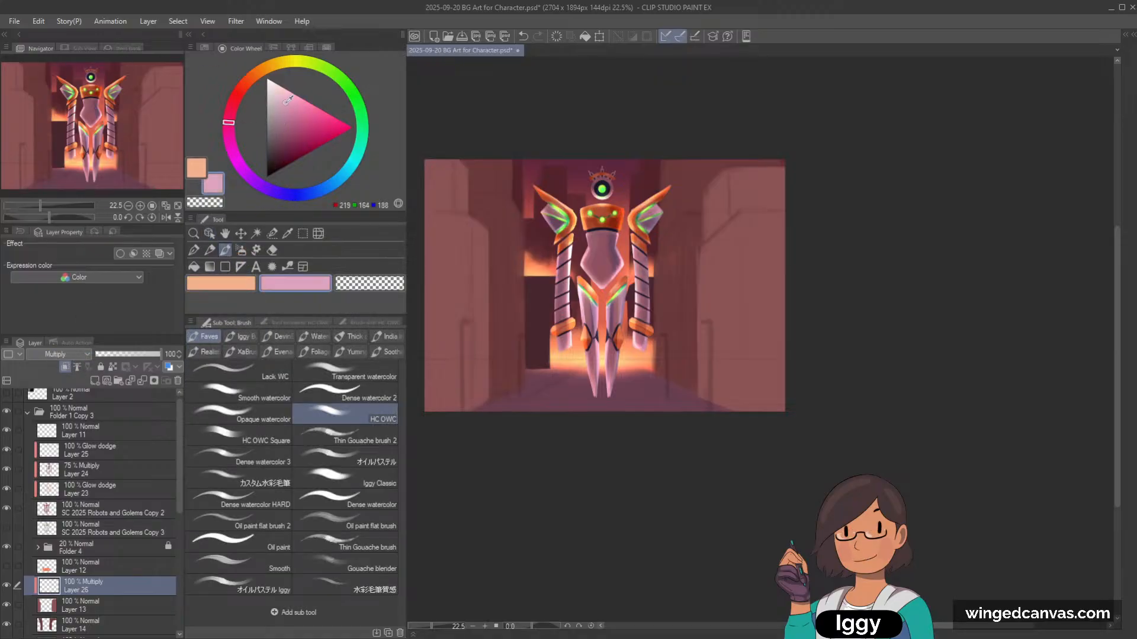
{"action": "mouse_move", "coordinate": [463, 189]}
{"action": "left_mouse_down"}
{"action": "mouse_move", "coordinate": [462, 148]}
{"action": "mouse_move", "coordinate": [462, 261]}
{"action": "left_mouse_up"}
{"action": "key", "text": "ctrl+z"}
{"action": "key", "text": "bracketright"}
{"action": "key", "text": "bracketright"}
{"action": "key", "text": "bracketright"}
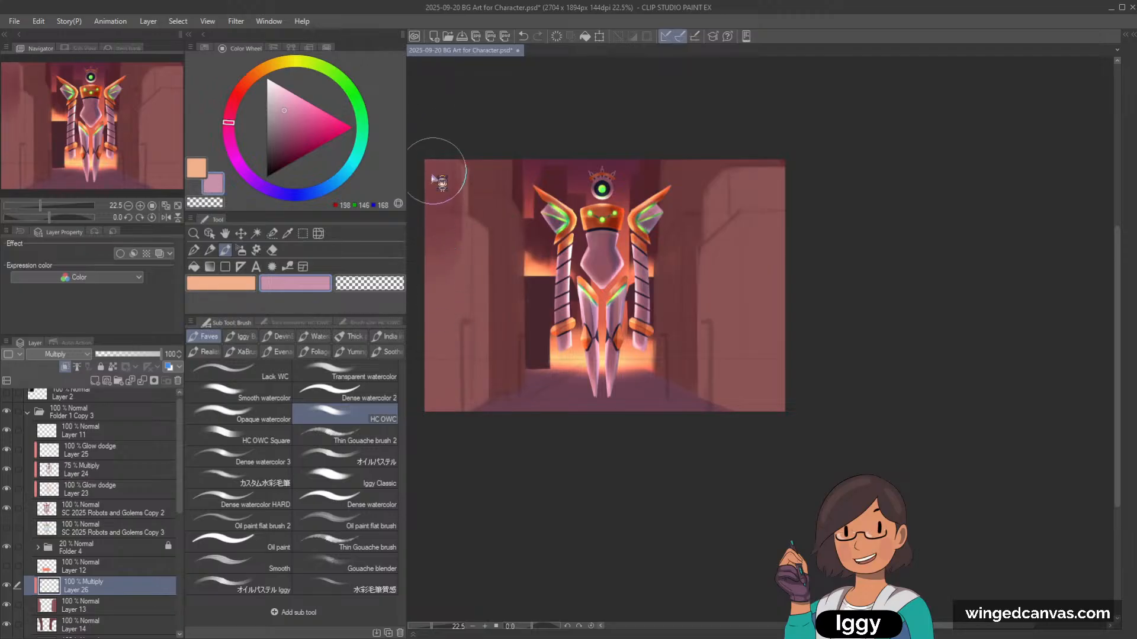
{"action": "left_click_drag", "start_coordinate": [437, 183], "coordinate": [432, 414]}
{"action": "left_click", "coordinate": [276, 114]}
{"action": "left_click", "coordinate": [228, 136]}
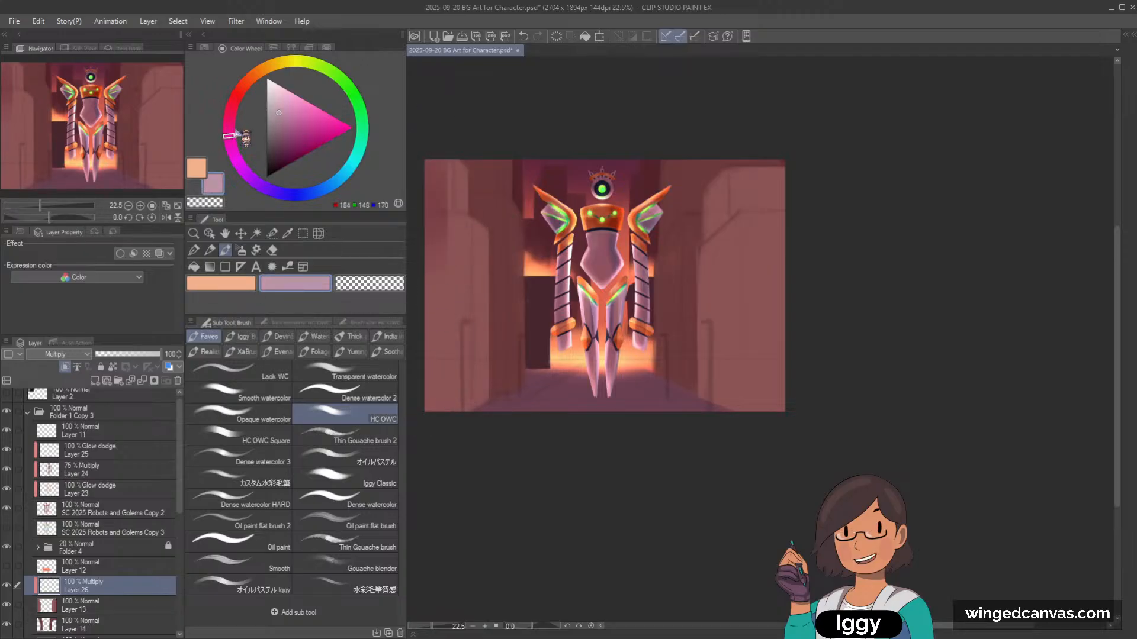
{"action": "mouse_move", "coordinate": [436, 139]}
{"action": "left_mouse_down"}
{"action": "mouse_move", "coordinate": [430, 248]}
{"action": "mouse_move", "coordinate": [439, 130]}
{"action": "mouse_move", "coordinate": [434, 269]}
{"action": "left_mouse_up"}
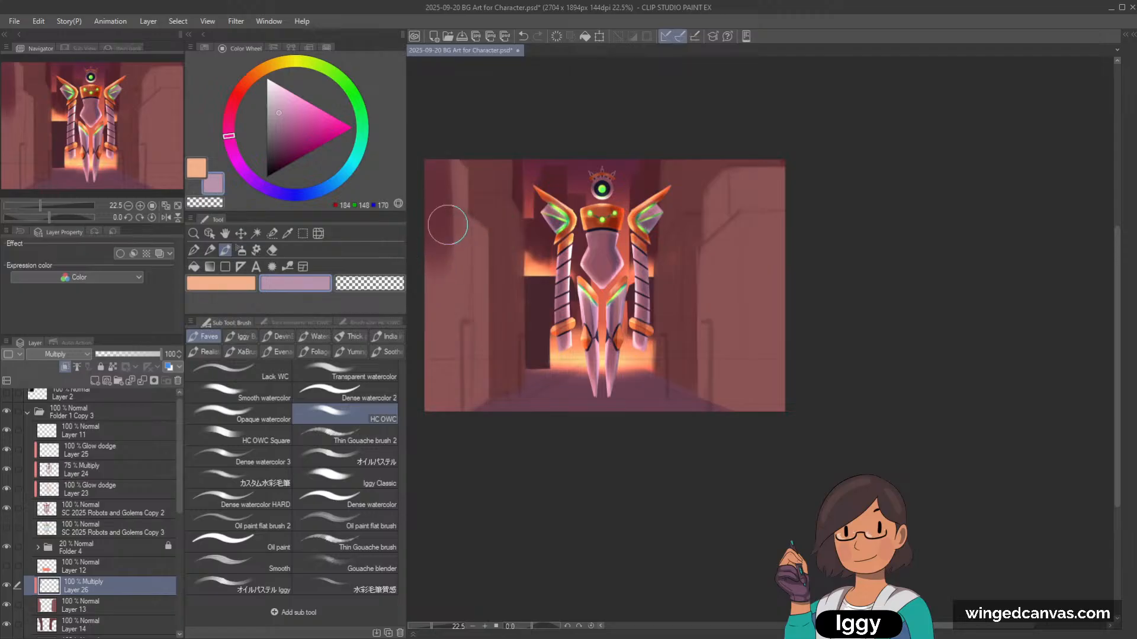
Step: Extend the mauve Layer 26 shading down the left foreground wall's outer face to the ground using long vertical strokes
{"action": "key", "text": "bracketleft"}
{"action": "key", "text": "bracketleft"}
{"action": "key", "text": "bracketleft"}
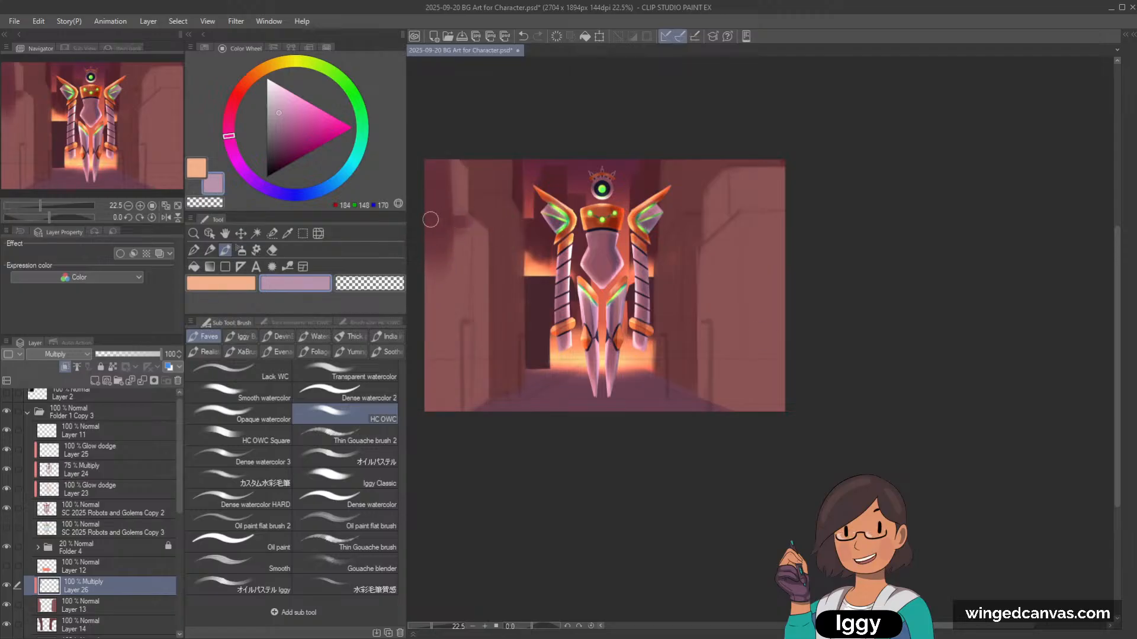
{"action": "key", "text": "bracketright"}
{"action": "key", "text": "bracketright"}
{"action": "key", "text": "bracketright"}
{"action": "left_click_drag", "start_coordinate": [464, 222], "coordinate": [464, 308]}
{"action": "left_click_drag", "start_coordinate": [438, 269], "coordinate": [435, 361]}
{"action": "left_click_drag", "start_coordinate": [432, 294], "coordinate": [435, 414]}
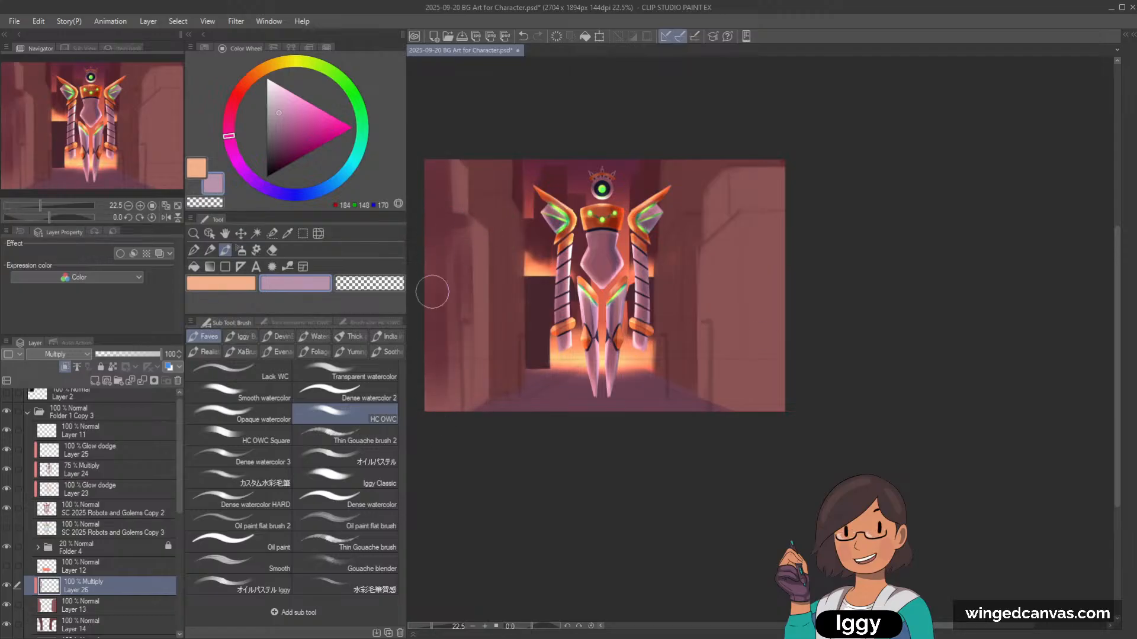
{"action": "left_click_drag", "start_coordinate": [438, 225], "coordinate": [436, 393]}
{"action": "left_click_drag", "start_coordinate": [455, 279], "coordinate": [457, 376]}
{"action": "left_click_drag", "start_coordinate": [463, 204], "coordinate": [461, 387]}
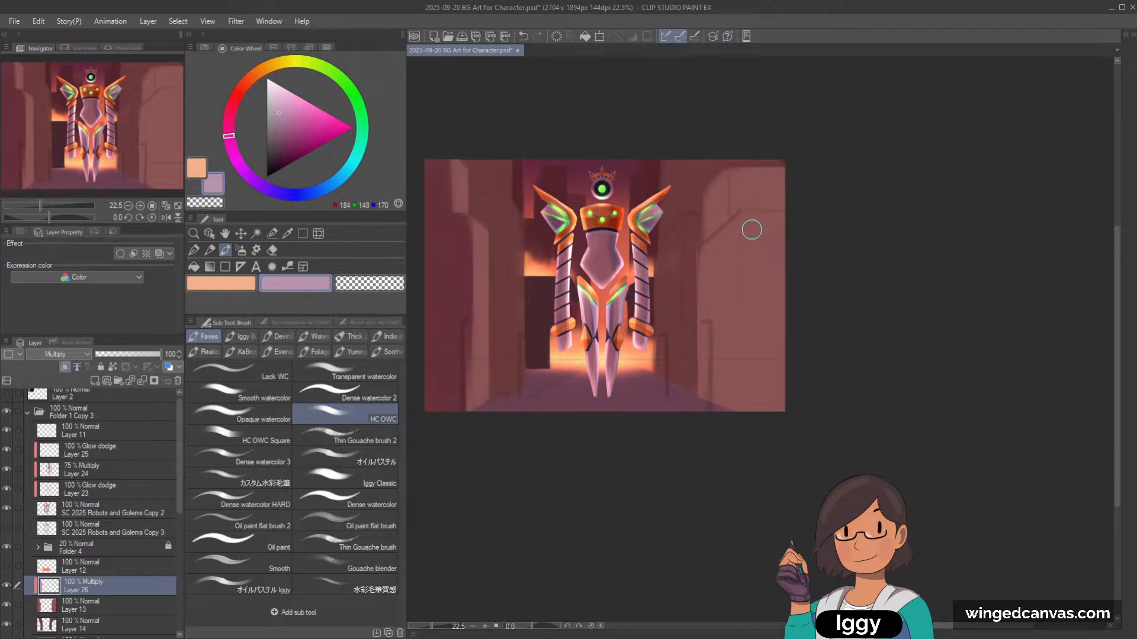
Step: Shade the shadowed front face of the right foreground canyon wall on Layer 26 down to the ground with HC OWC in muted mauve
{"action": "left_click_drag", "start_coordinate": [750, 228], "coordinate": [752, 346]}
{"action": "left_click_drag", "start_coordinate": [747, 260], "coordinate": [737, 396]}
{"action": "left_click_drag", "start_coordinate": [749, 343], "coordinate": [750, 411]}
{"action": "mouse_move", "coordinate": [760, 255]}
{"action": "left_mouse_down"}
{"action": "mouse_move", "coordinate": [775, 211]}
{"action": "mouse_move", "coordinate": [769, 229]}
{"action": "mouse_move", "coordinate": [760, 219]}
{"action": "mouse_move", "coordinate": [769, 402]}
{"action": "left_mouse_up"}
{"action": "key", "text": "bracketright"}
{"action": "key", "text": "bracketleft"}
{"action": "key", "text": "bracketleft"}
{"action": "key", "text": "bracketleft"}
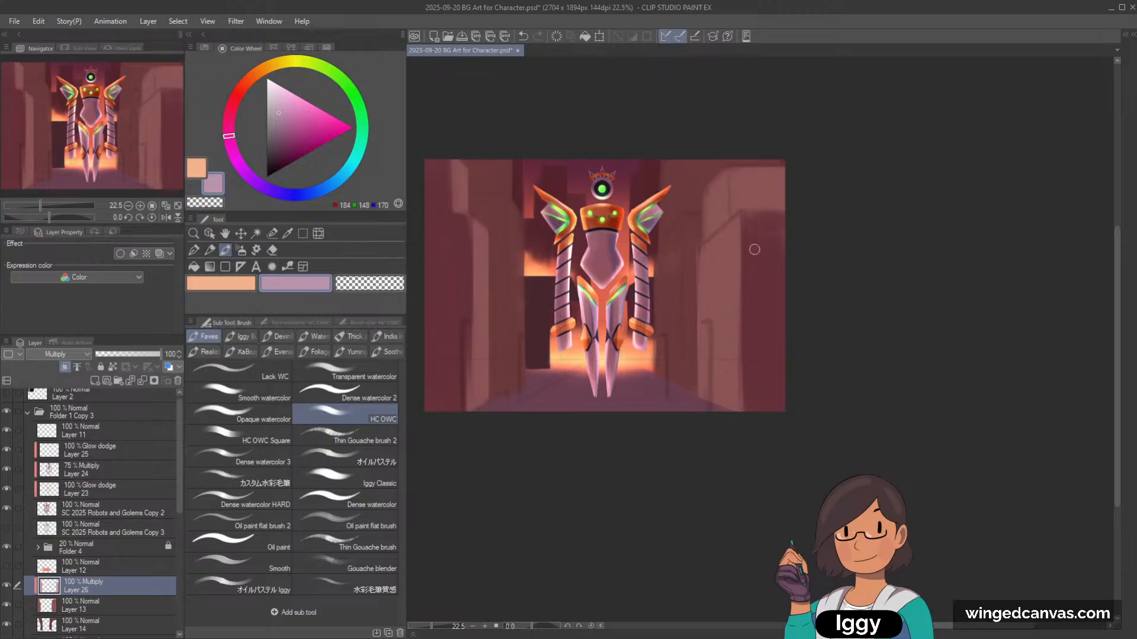
{"action": "key", "text": "bracketleft"}
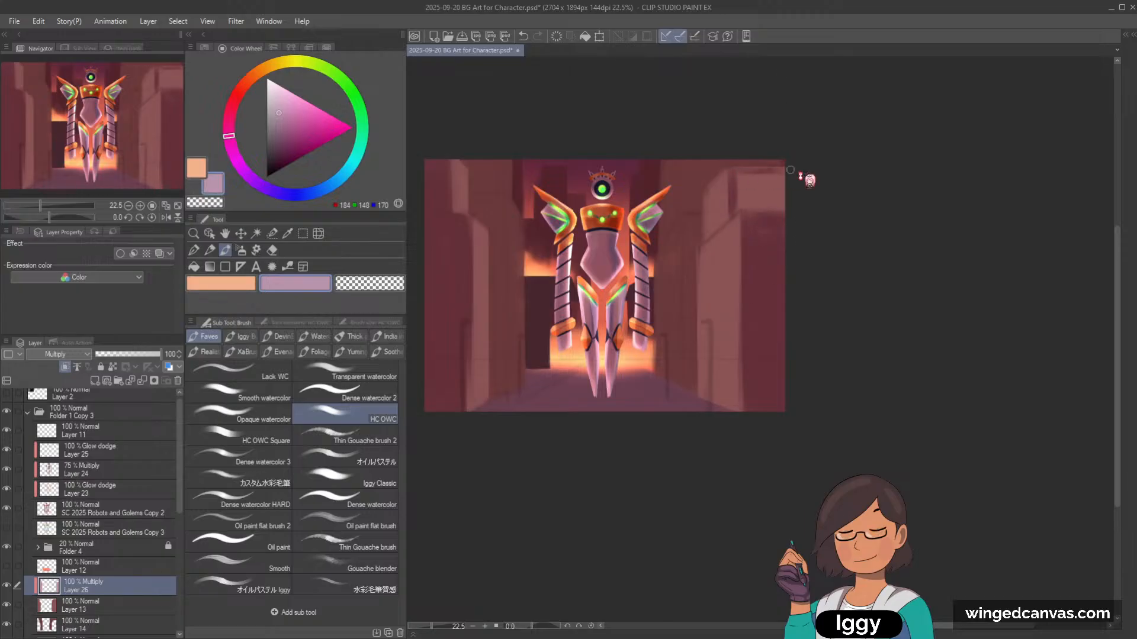
Step: Darken the upper block of the right foreground wall on Layer 26 with a larger HC OWC brush
{"action": "key", "text": "bracketright"}
{"action": "key", "text": "bracketright"}
{"action": "mouse_move", "coordinate": [753, 177]}
{"action": "left_mouse_down"}
{"action": "mouse_move", "coordinate": [787, 180]}
{"action": "mouse_move", "coordinate": [739, 178]}
{"action": "mouse_move", "coordinate": [749, 183]}
{"action": "mouse_move", "coordinate": [743, 213]}
{"action": "mouse_move", "coordinate": [784, 215]}
{"action": "left_mouse_up"}
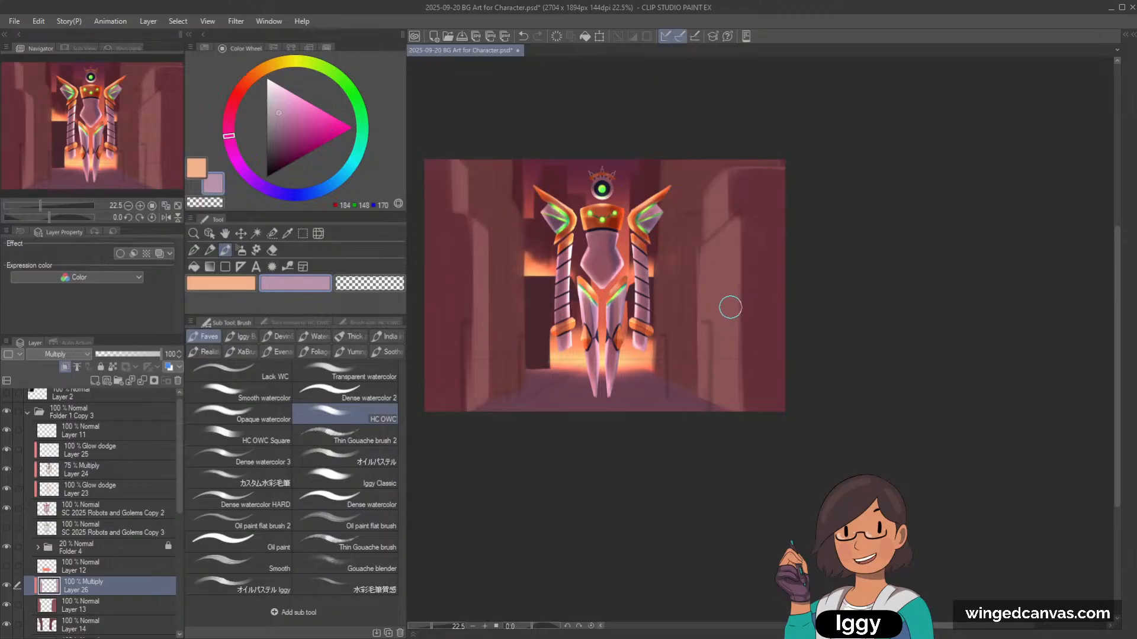
Step: Add a clipped Multiply layer above Layer 14, which holds the middle canyon walls
{"action": "left_click", "coordinate": [116, 623]}
{"action": "scroll", "coordinate": [71, 580], "scroll_direction": "down", "scroll_amount": 4}
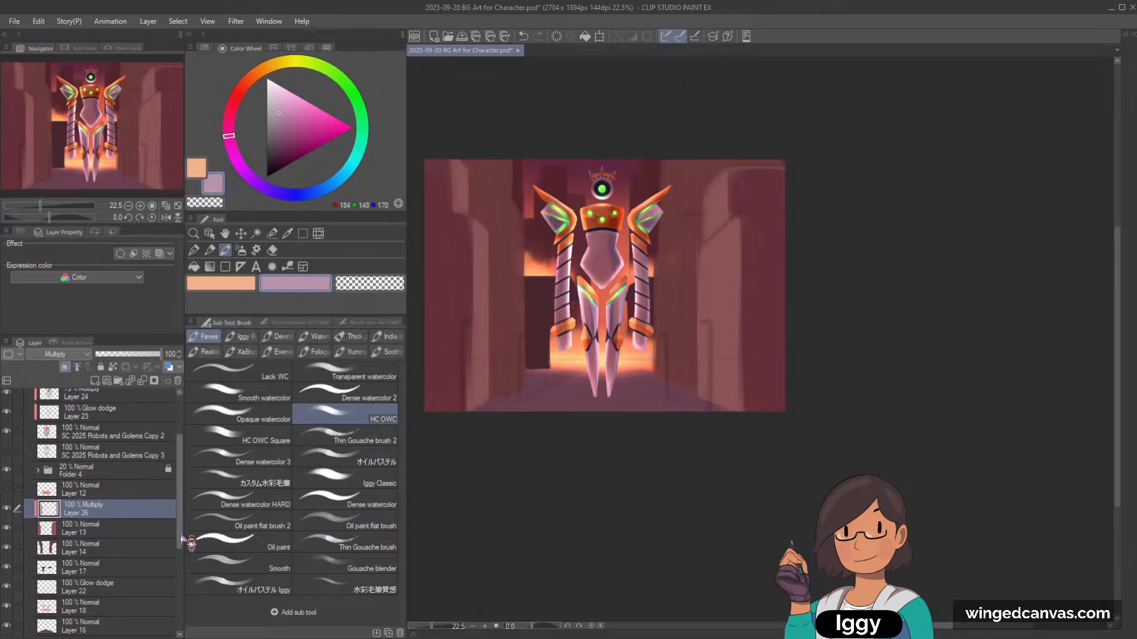
{"action": "left_click", "coordinate": [94, 381]}
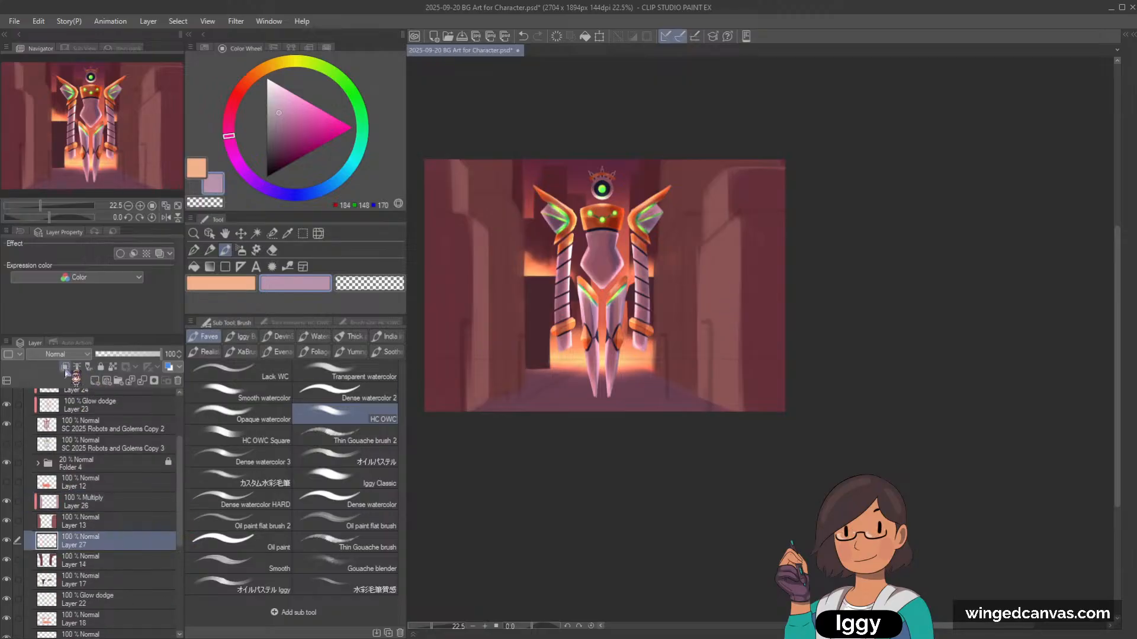
{"action": "key", "text": "alt+shift+m"}
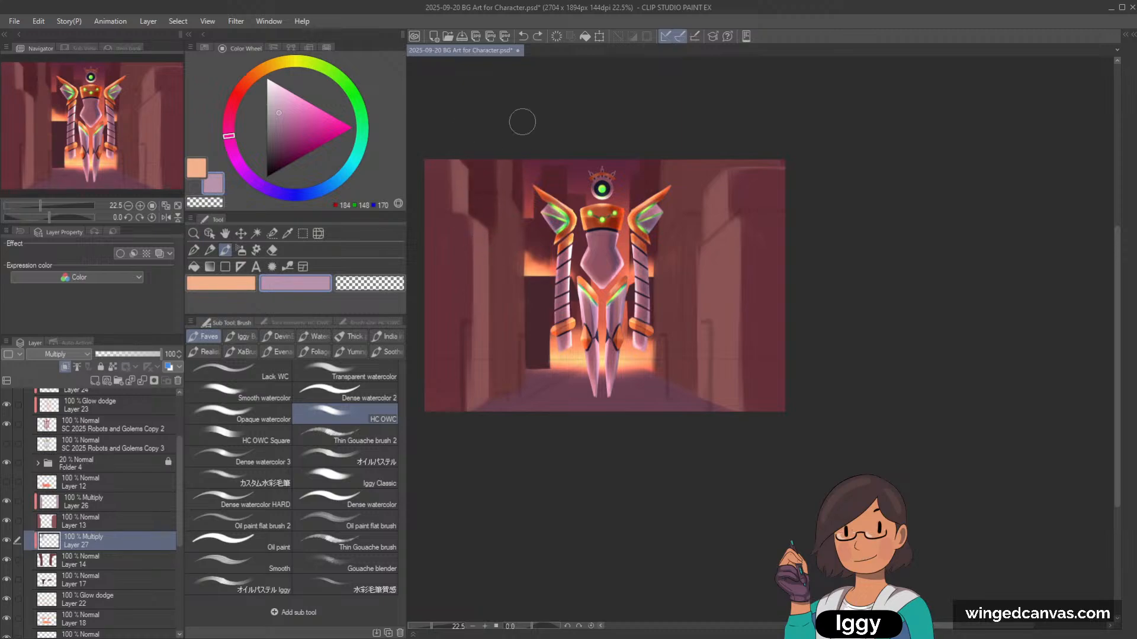
Step: Undo the last two actions and shade the left middle canyon wall on Layer 27 with HC OWC in muted mauve
{"action": "key", "text": "ctrl+z"}
{"action": "key", "text": "ctrl+z"}
{"action": "mouse_move", "coordinate": [477, 228]}
{"action": "left_mouse_down"}
{"action": "mouse_move", "coordinate": [485, 144]}
{"action": "mouse_move", "coordinate": [491, 380]}
{"action": "left_mouse_up"}
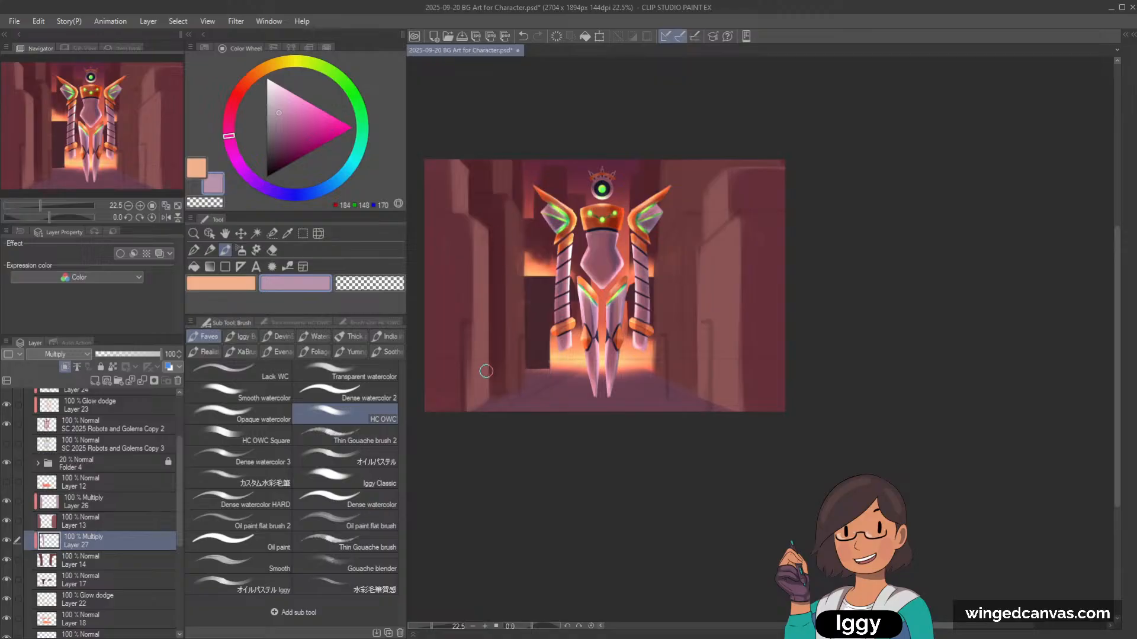
Step: Try carving diagonal light streaks into the left middle wall's Layer 27 shading with HC OWC in transparent color
{"action": "key", "text": "c"}
{"action": "mouse_move", "coordinate": [514, 240]}
{"action": "left_mouse_down"}
{"action": "mouse_move", "coordinate": [462, 315]}
{"action": "mouse_move", "coordinate": [511, 328]}
{"action": "left_mouse_up"}
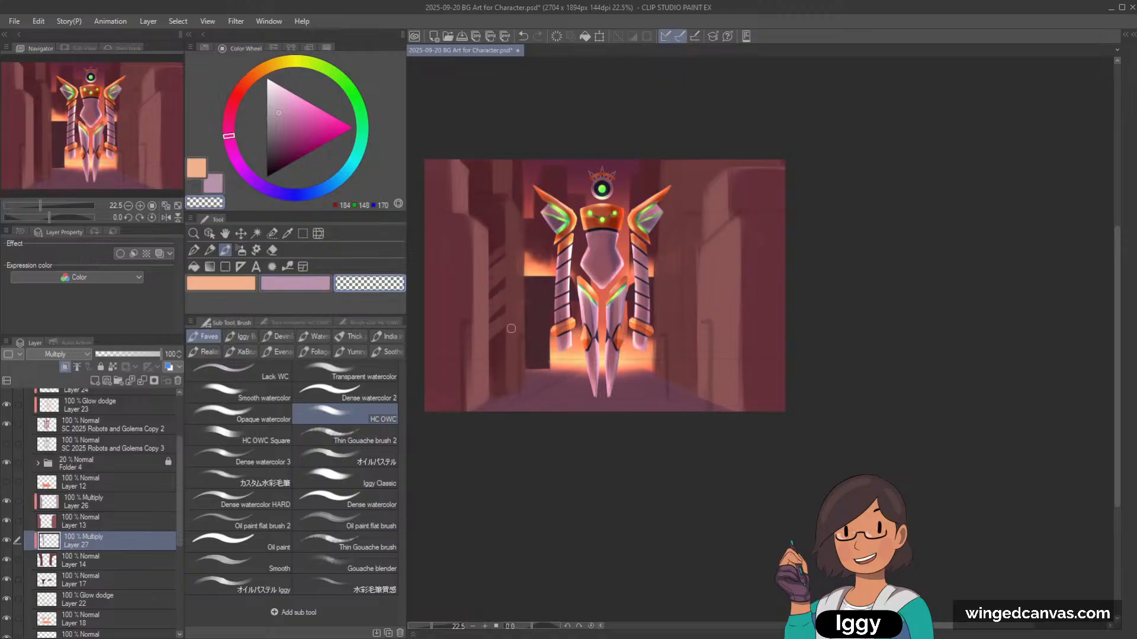
{"action": "key", "text": "ctrl+z"}
{"action": "key", "text": "ctrl+z"}
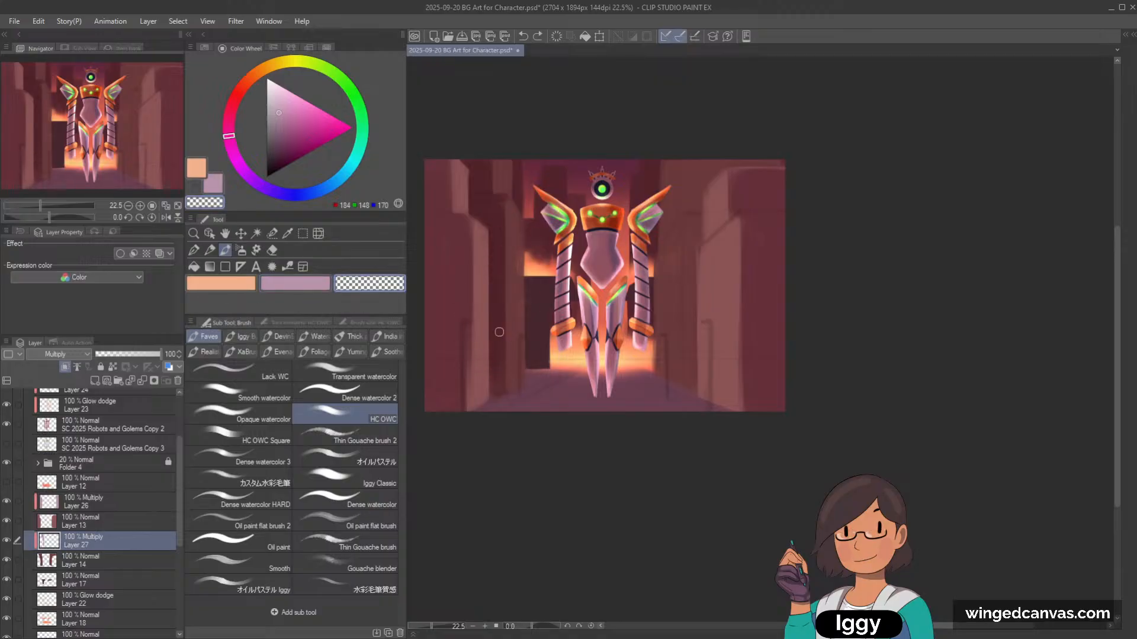
Step: Shade the right middle canyon wall from its upper edge to its base on Layer 27 in muted mauve, redoing the top stroke
{"action": "key", "text": "c"}
{"action": "left_click_drag", "start_coordinate": [692, 223], "coordinate": [682, 364]}
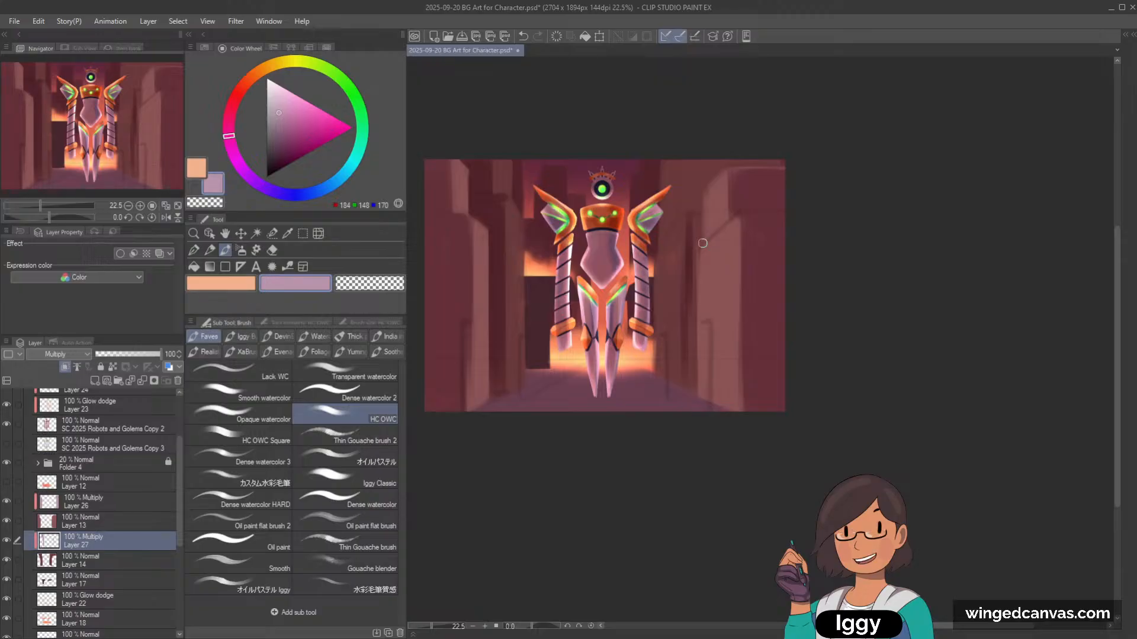
{"action": "left_click_drag", "start_coordinate": [692, 220], "coordinate": [689, 399]}
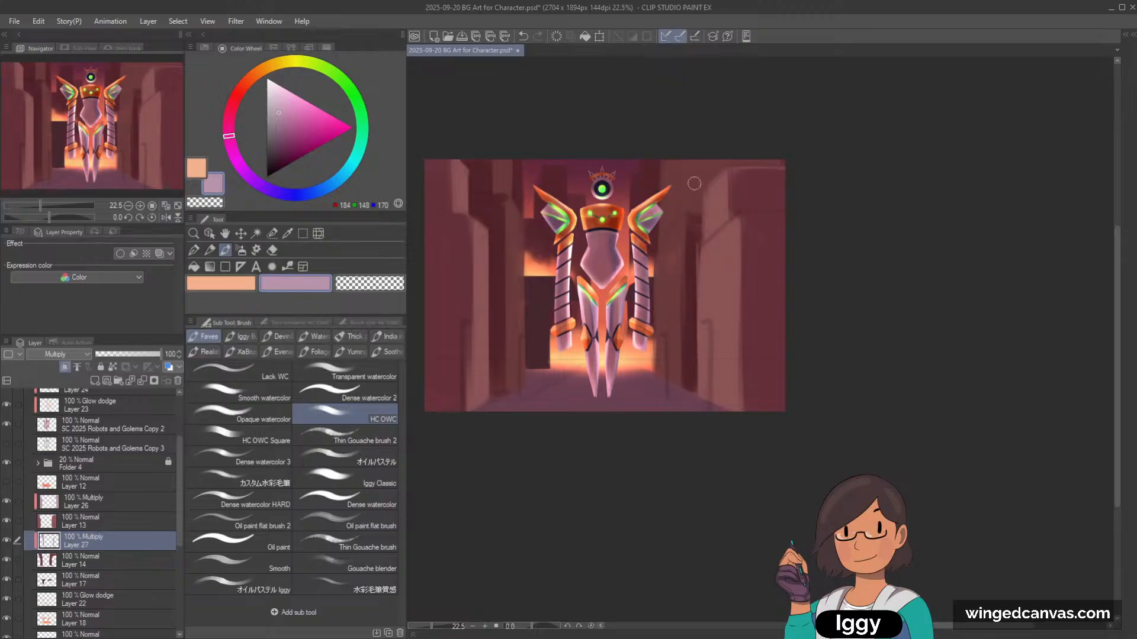
{"action": "left_click_drag", "start_coordinate": [689, 219], "coordinate": [692, 162]}
{"action": "key", "text": "ctrl+z"}
{"action": "left_click_drag", "start_coordinate": [691, 225], "coordinate": [689, 158]}
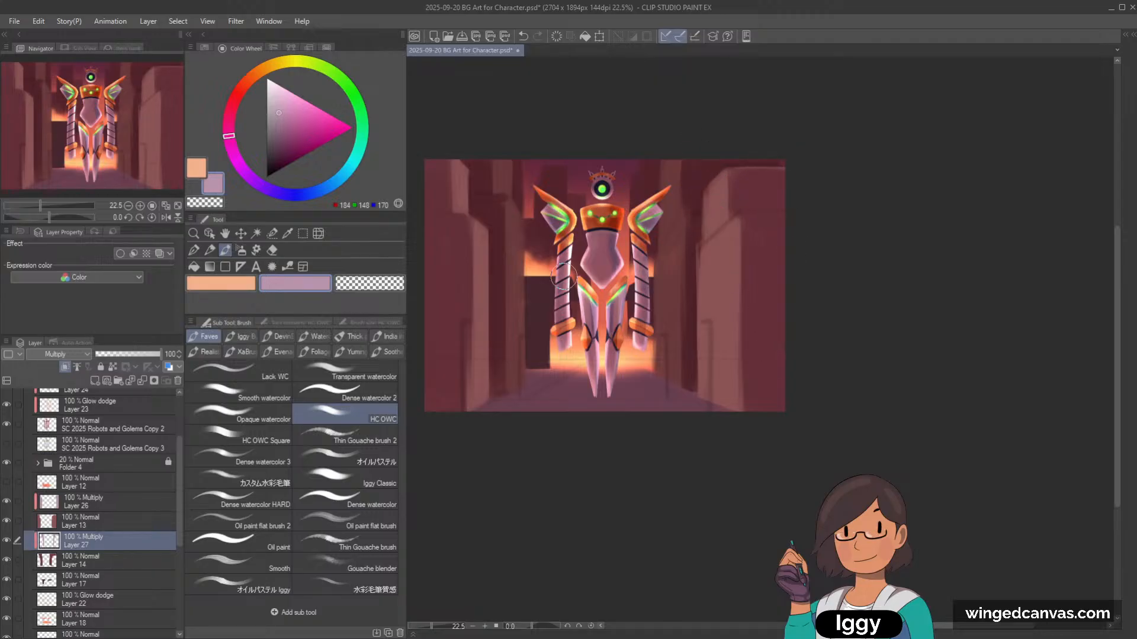
Step: Apply a free transform to the middle canyon walls on Layer 14
{"action": "left_click", "coordinate": [118, 560]}
{"action": "key", "text": "ctrl+t"}
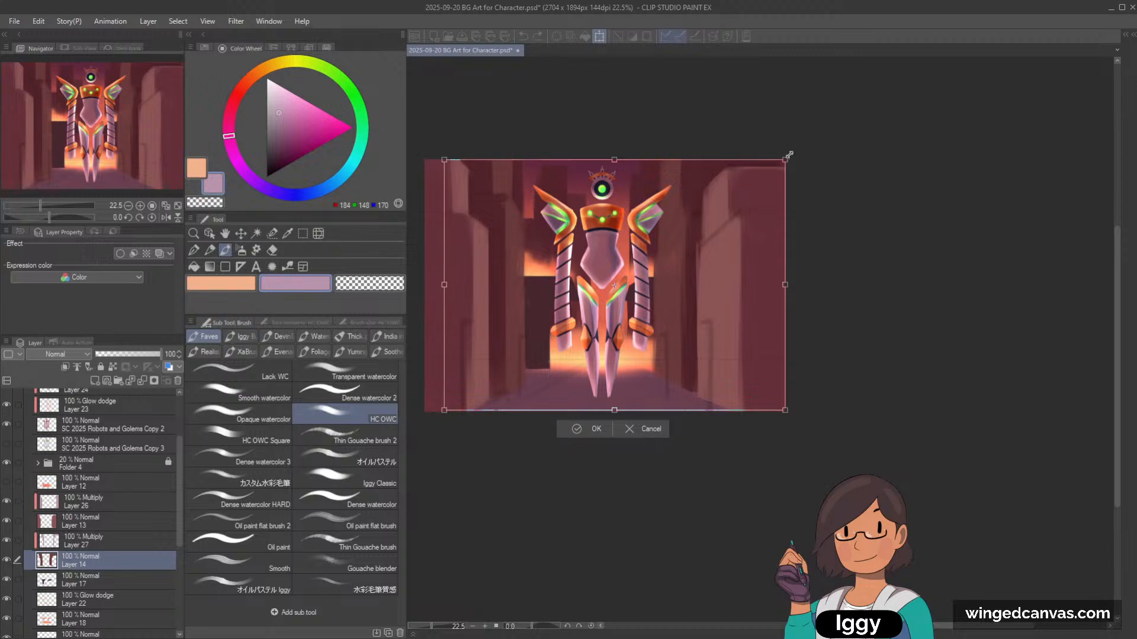
{"action": "left_click", "coordinate": [589, 430]}
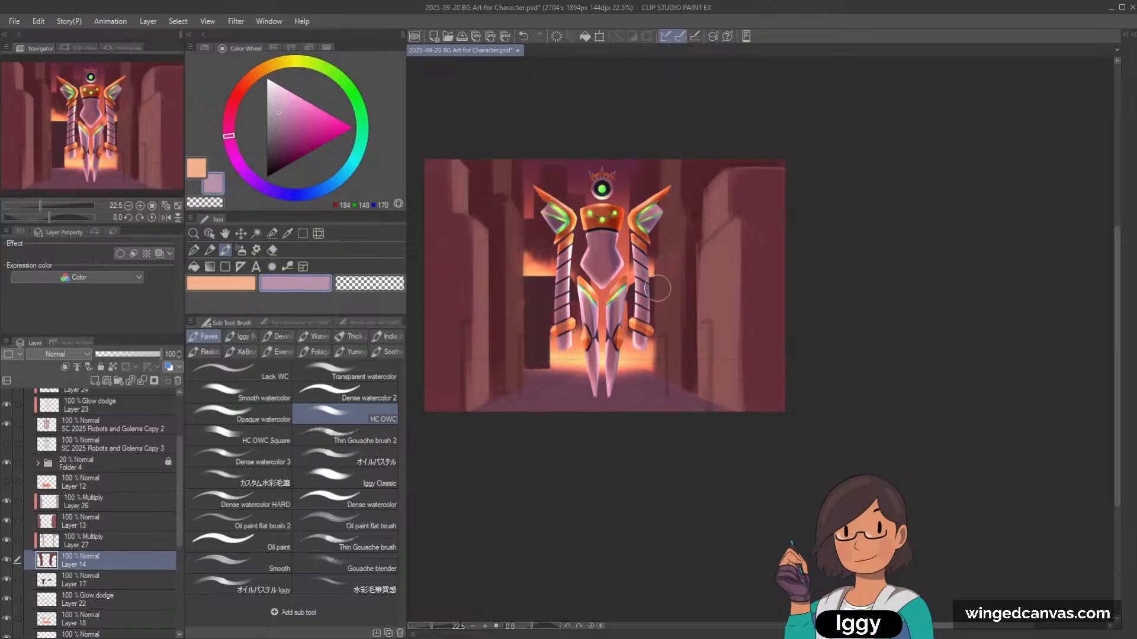
Step: Refine the middle canyon walls' Layer 27 shading with a smaller HC OWC brush, alternating transparent color and muted mauve
{"action": "key", "text": "o"}
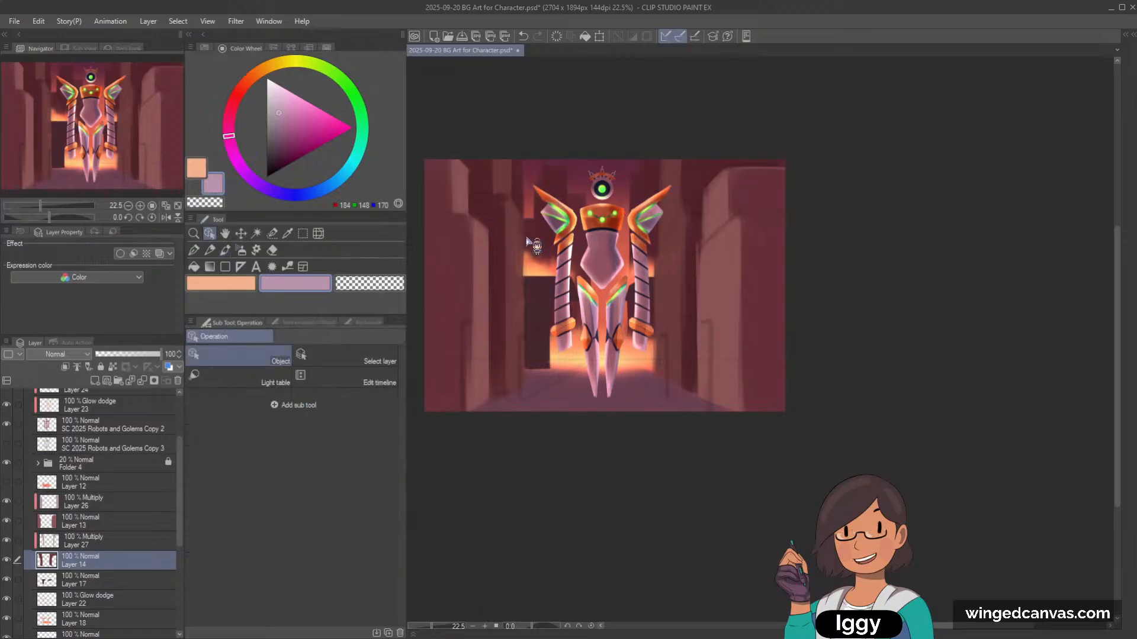
{"action": "left_click", "coordinate": [502, 237]}
{"action": "left_click", "coordinate": [225, 250]}
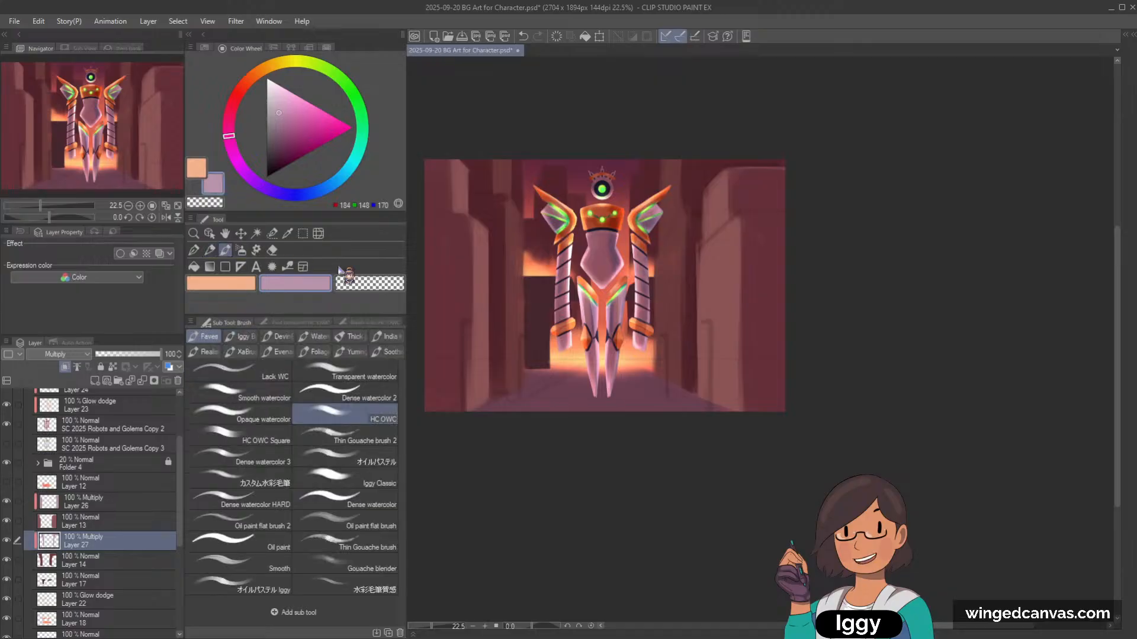
{"action": "left_click", "coordinate": [391, 286]}
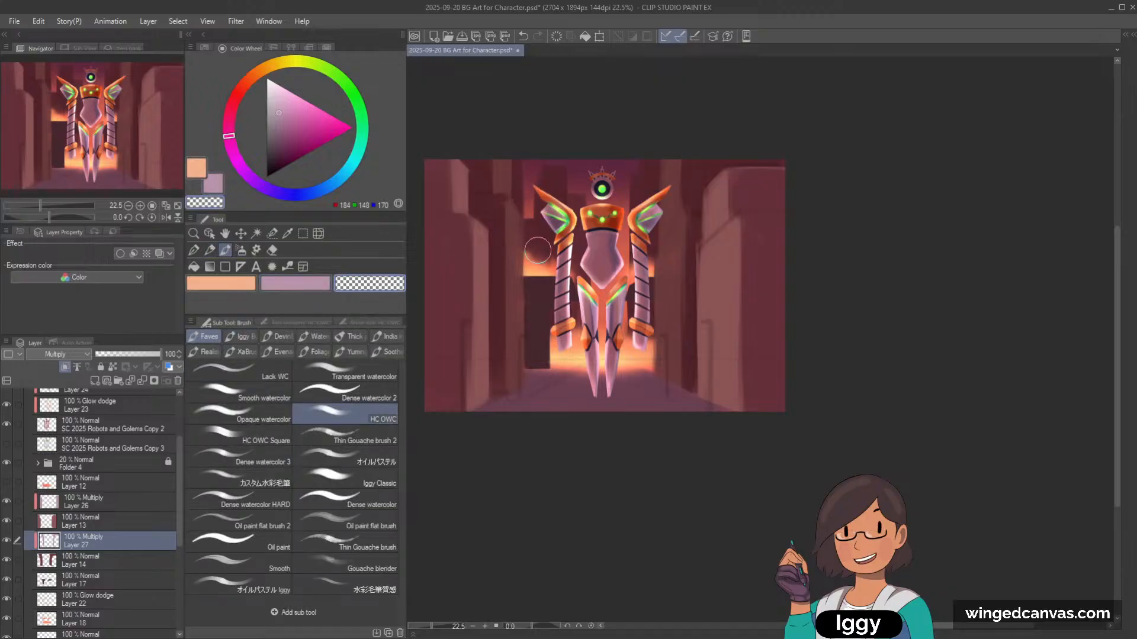
{"action": "key", "text": "bracketleft"}
{"action": "key", "text": "bracketleft"}
{"action": "key", "text": "bracketleft"}
{"action": "key", "text": "x"}
{"action": "key", "text": "c"}
{"action": "key", "text": "x"}
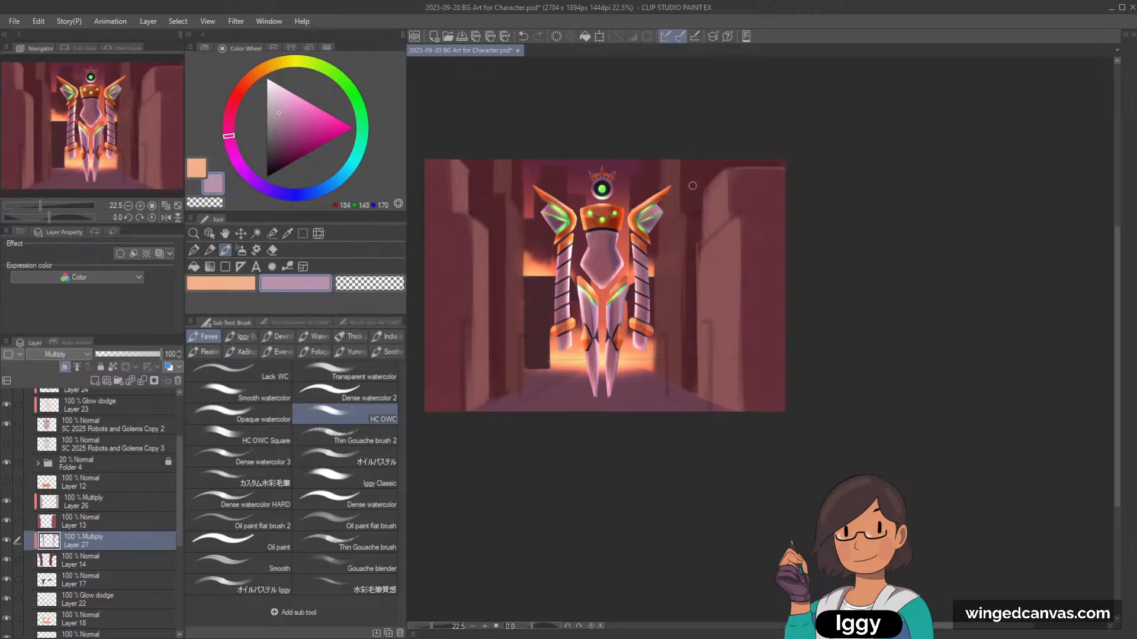
Step: Deepen the left foreground wall's shading on Layer 26 with HC OWC in a darker muted purple (RGB 158, 115, 146)
{"action": "left_click", "coordinate": [663, 288], "text": "ctrl+shift"}
{"action": "left_click", "coordinate": [670, 283], "text": "alt"}
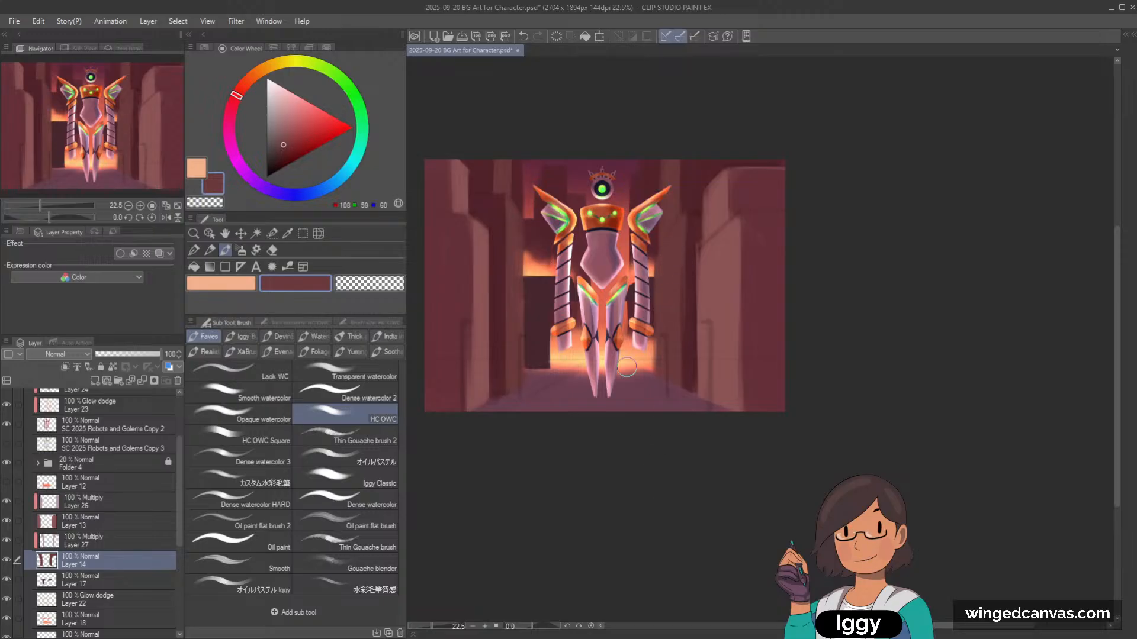
{"action": "left_click", "coordinate": [115, 502]}
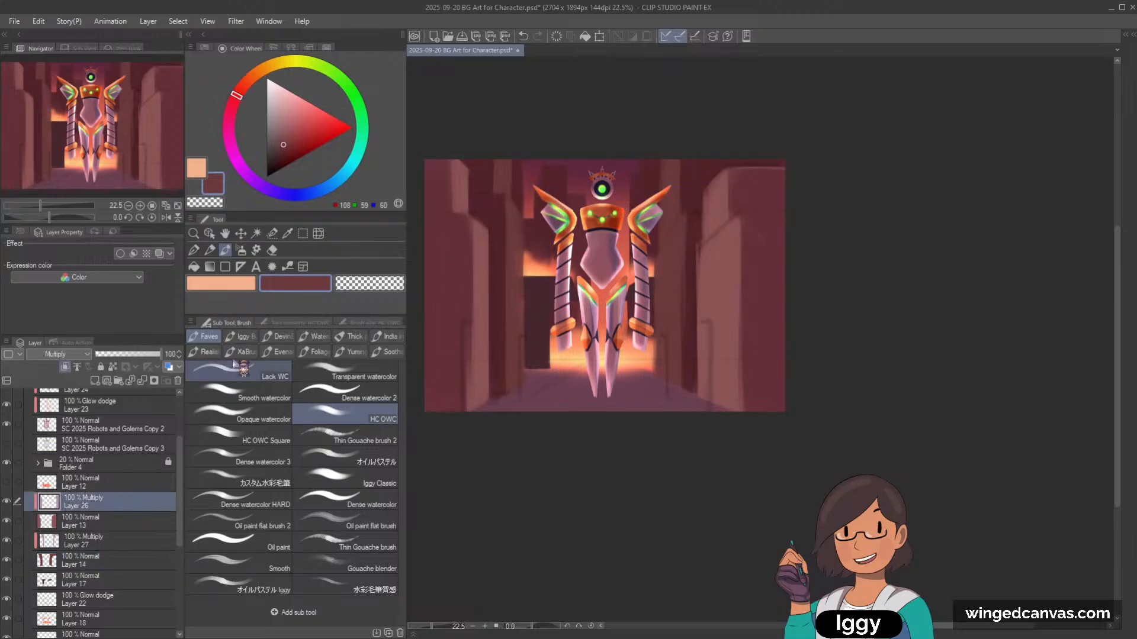
{"action": "left_click", "coordinate": [446, 276], "text": "alt"}
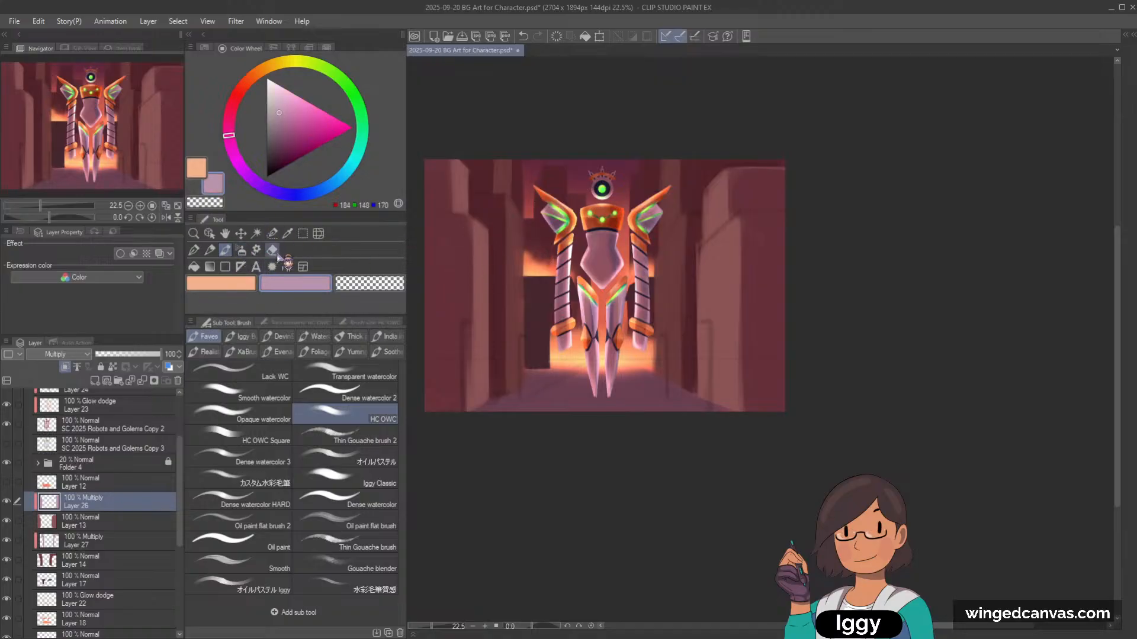
{"action": "left_click", "coordinate": [287, 234]}
{"action": "left_click", "coordinate": [279, 119]}
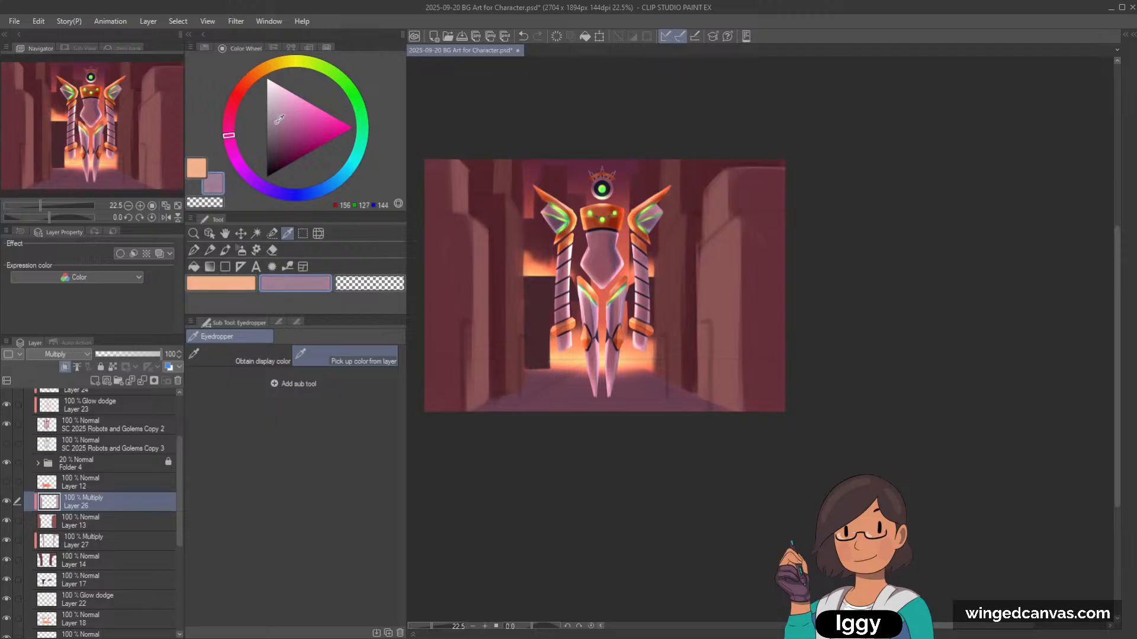
{"action": "left_click", "coordinate": [277, 123]}
{"action": "left_click", "coordinate": [125, 145]}
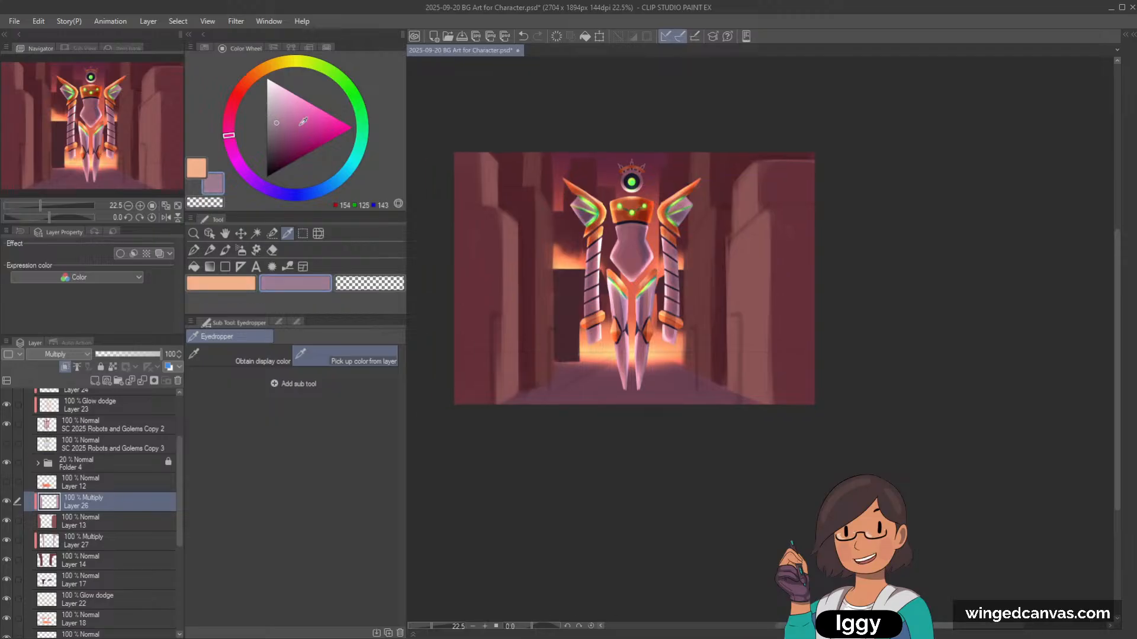
{"action": "left_click", "coordinate": [231, 144]}
{"action": "left_click", "coordinate": [225, 250]}
{"action": "key", "text": "minus"}
{"action": "left_click_drag", "start_coordinate": [450, 298], "coordinate": [455, 283]}
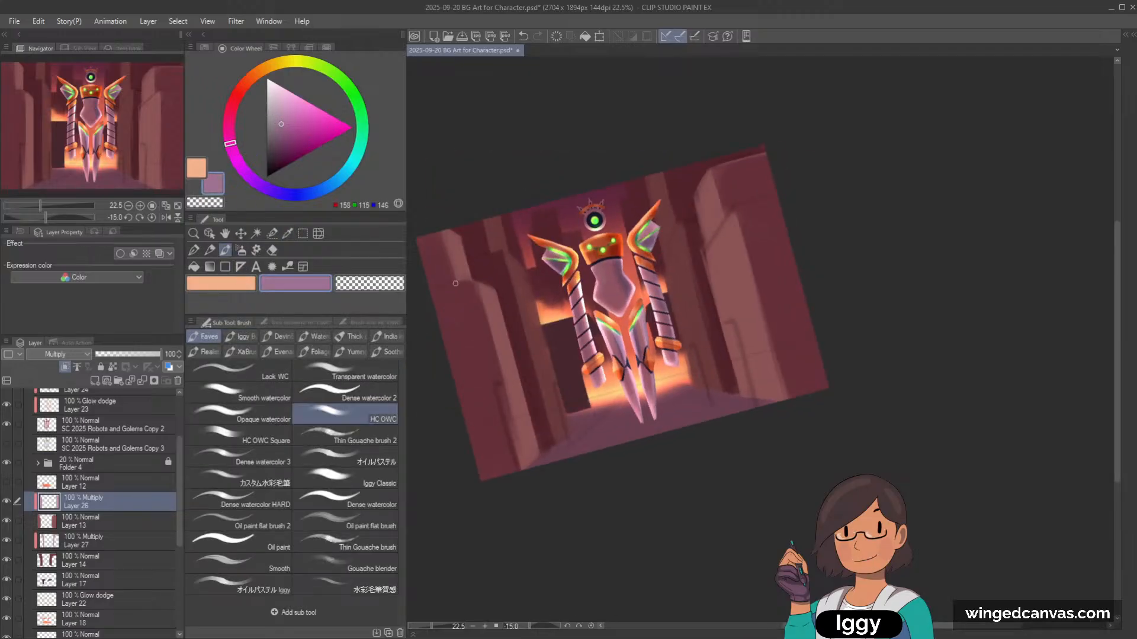
{"action": "key", "text": "asciicircum"}
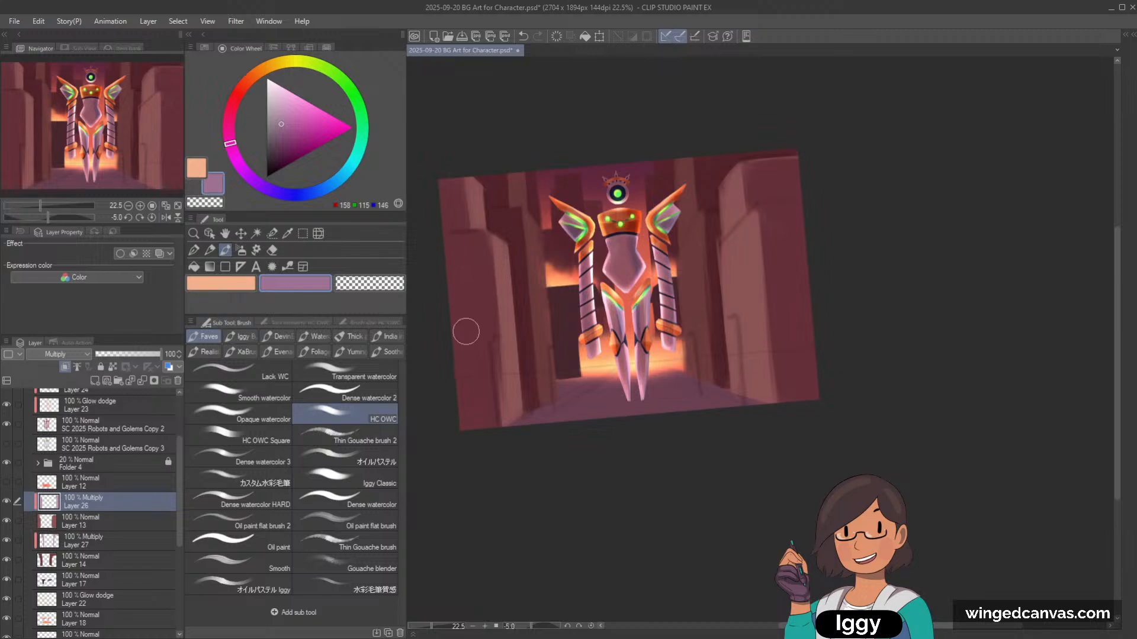
{"action": "key", "text": "asciicircum"}
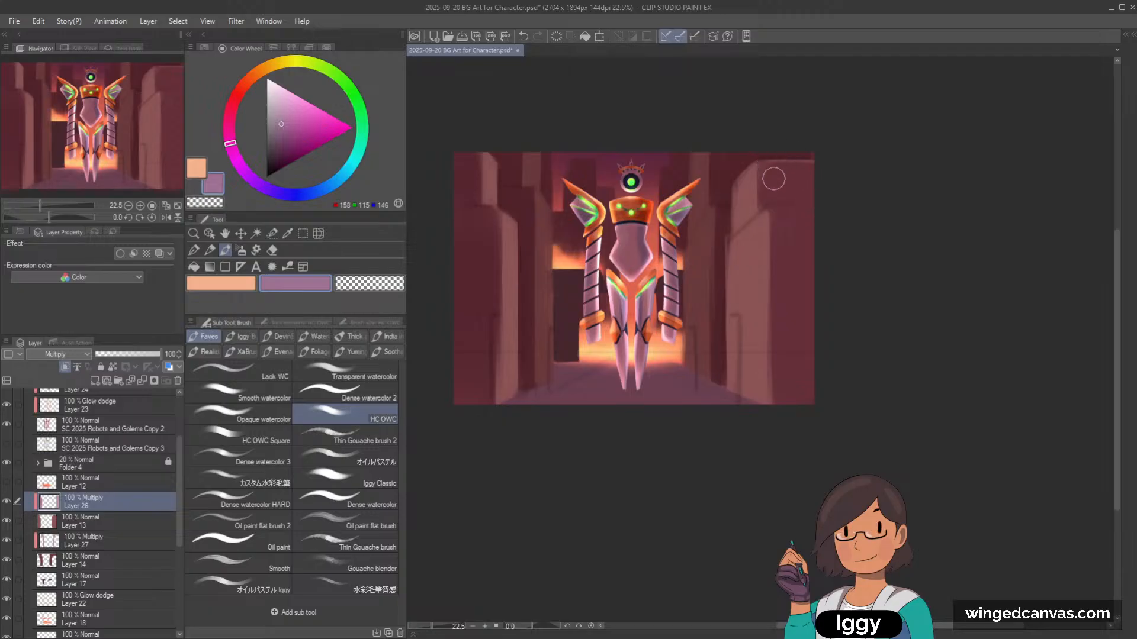
Step: Darken the top of the right foreground wall on Layer 26 with the muted purple and enlarge the HC OWC brush
{"action": "mouse_move", "coordinate": [774, 179]}
{"action": "left_mouse_down"}
{"action": "mouse_move", "coordinate": [763, 209]}
{"action": "mouse_move", "coordinate": [764, 162]}
{"action": "mouse_move", "coordinate": [765, 179]}
{"action": "mouse_move", "coordinate": [762, 167]}
{"action": "mouse_move", "coordinate": [820, 168]}
{"action": "left_mouse_up"}
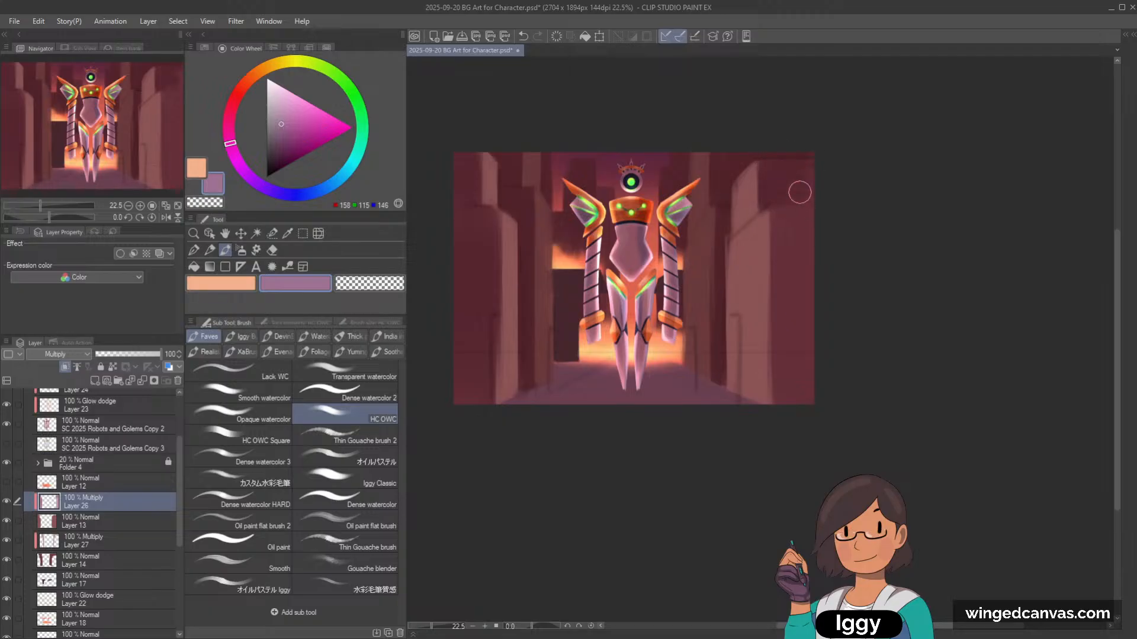
{"action": "key", "text": "bracketright"}
{"action": "key", "text": "bracketright"}
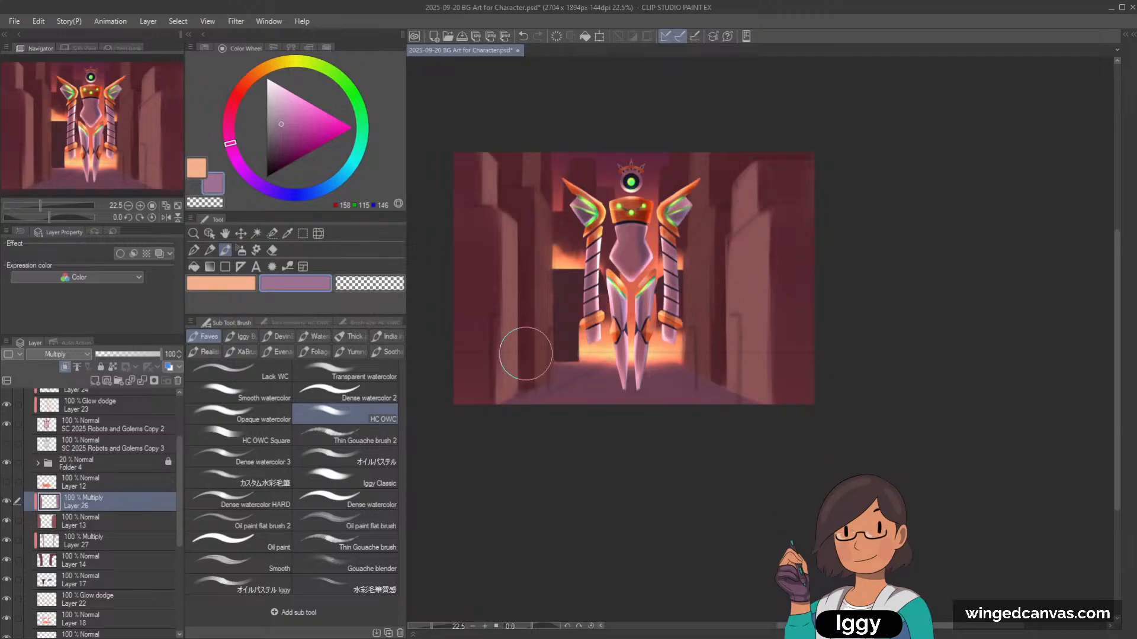
Step: Refine the left foreground wall's shading on Layer 26 with a smaller HC OWC brush and save the document
{"action": "key", "text": "bracketleft"}
{"action": "key", "text": "ctrl+s"}
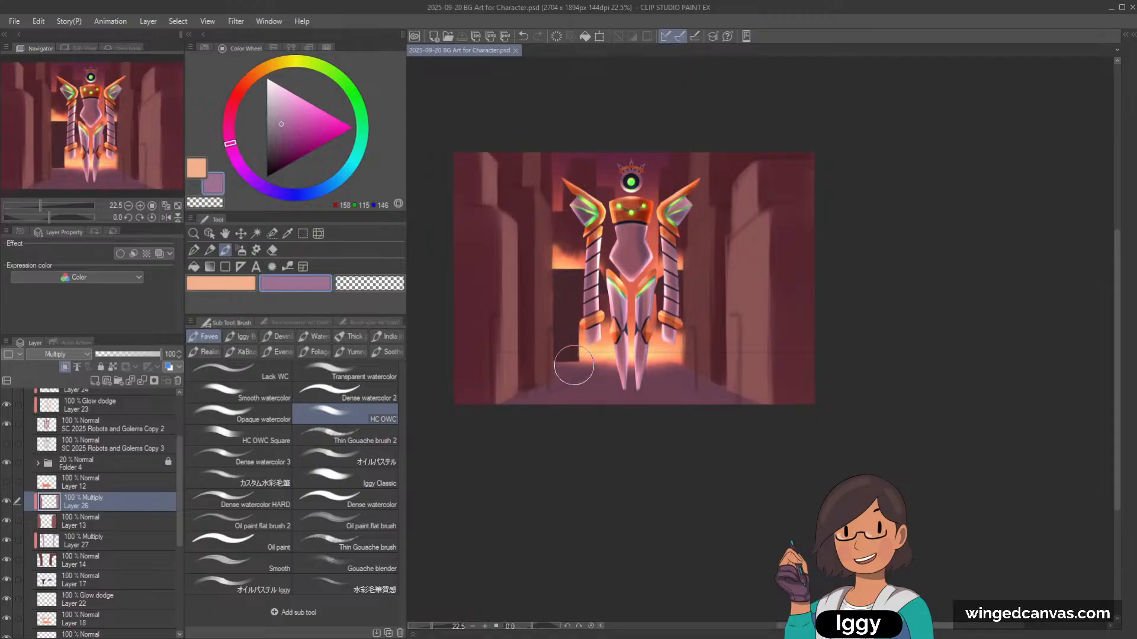
Step: Lock Layer 26's transparent pixels and try tinting the left foreground wall's shading magenta (RGB 212, 77, 175) with HC OWC
{"action": "left_click", "coordinate": [210, 233]}
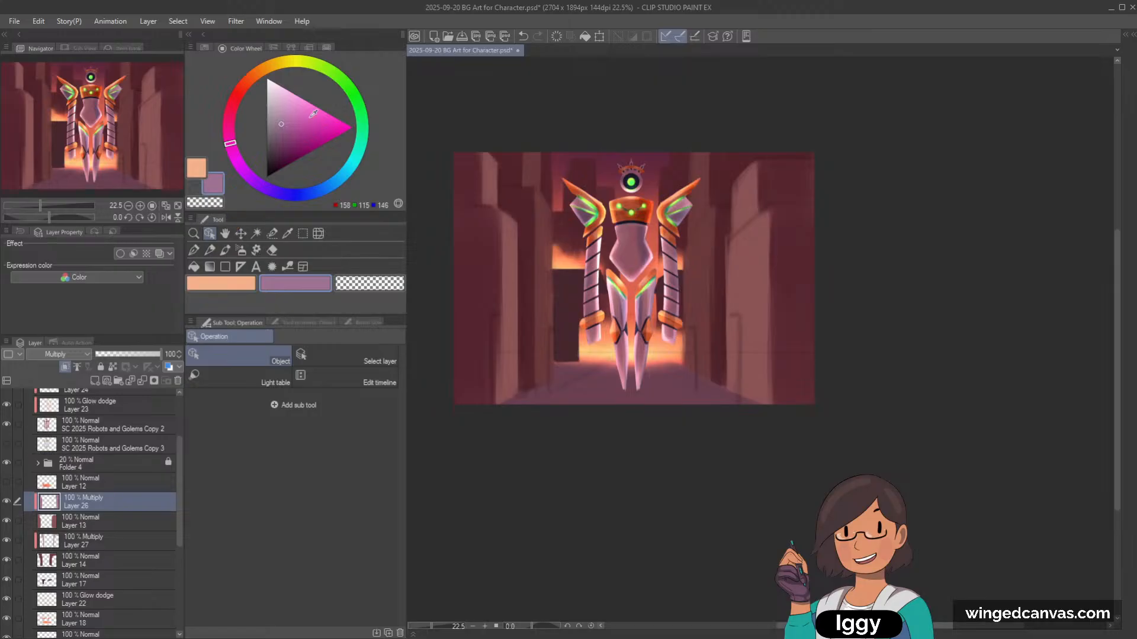
{"action": "left_click", "coordinate": [112, 367]}
{"action": "left_click", "coordinate": [312, 121]}
{"action": "left_click", "coordinate": [225, 250]}
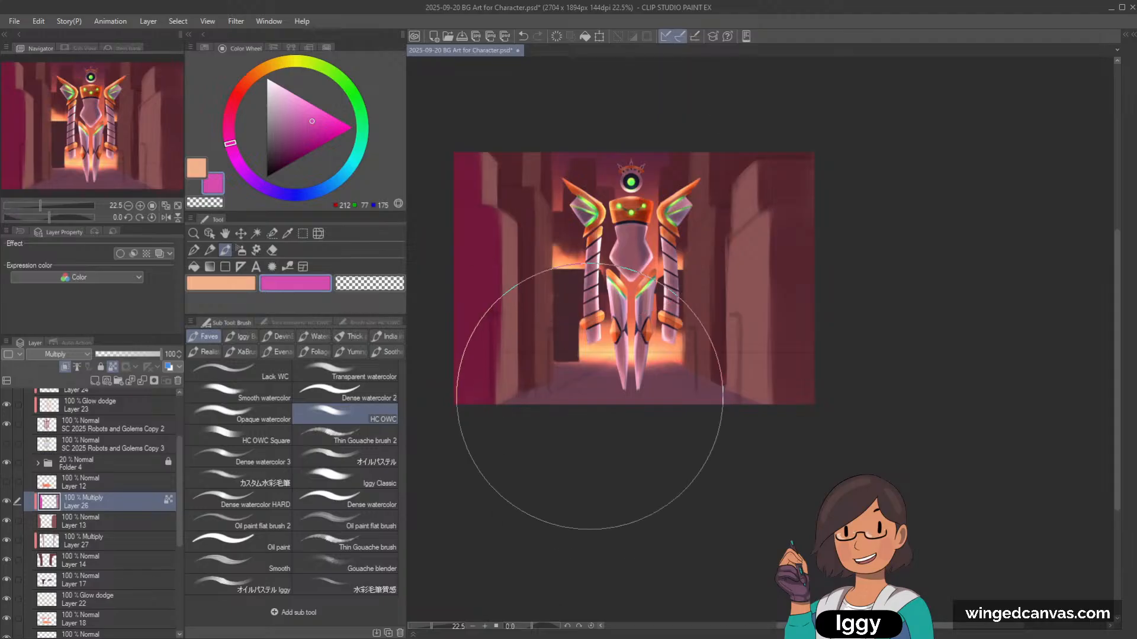
{"action": "key", "text": "ctrl+z"}
Step: Try recoloring the left wall's Layer 26 shading with lavender and muted blues such as RGB 116, 119, 167, and undo the attempts
{"action": "left_click_drag", "start_coordinate": [298, 122], "coordinate": [283, 107]}
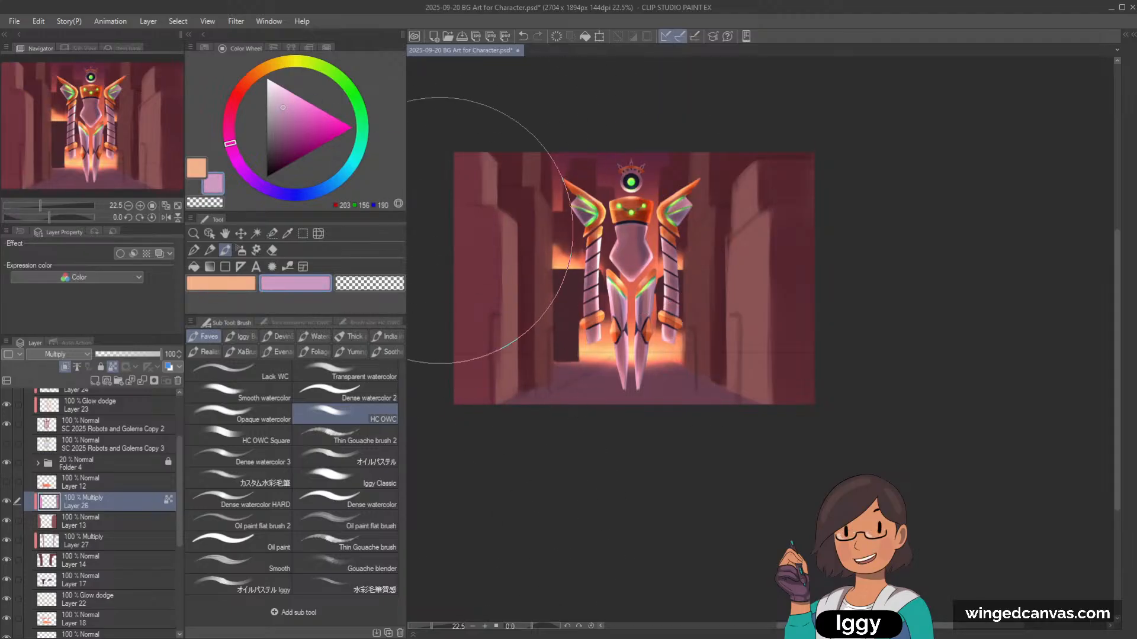
{"action": "left_click", "coordinate": [300, 194]}
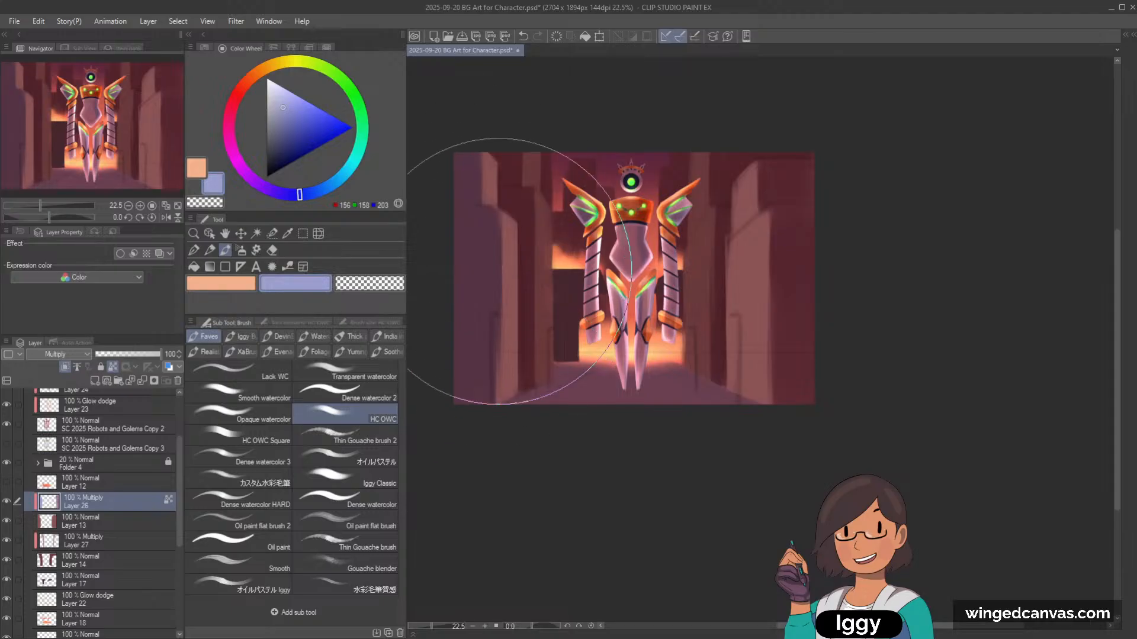
{"action": "left_click", "coordinate": [283, 132]}
{"action": "left_click_drag", "start_coordinate": [473, 207], "coordinate": [496, 262]}
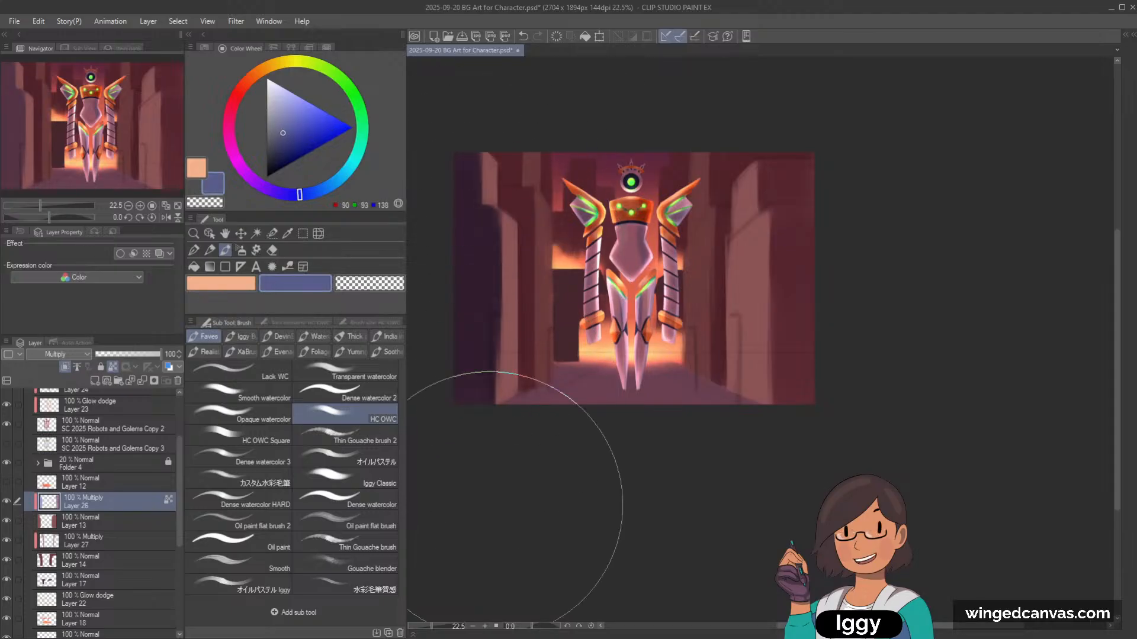
{"action": "left_click", "coordinate": [284, 122]}
{"action": "left_click_drag", "start_coordinate": [524, 142], "coordinate": [515, 284]}
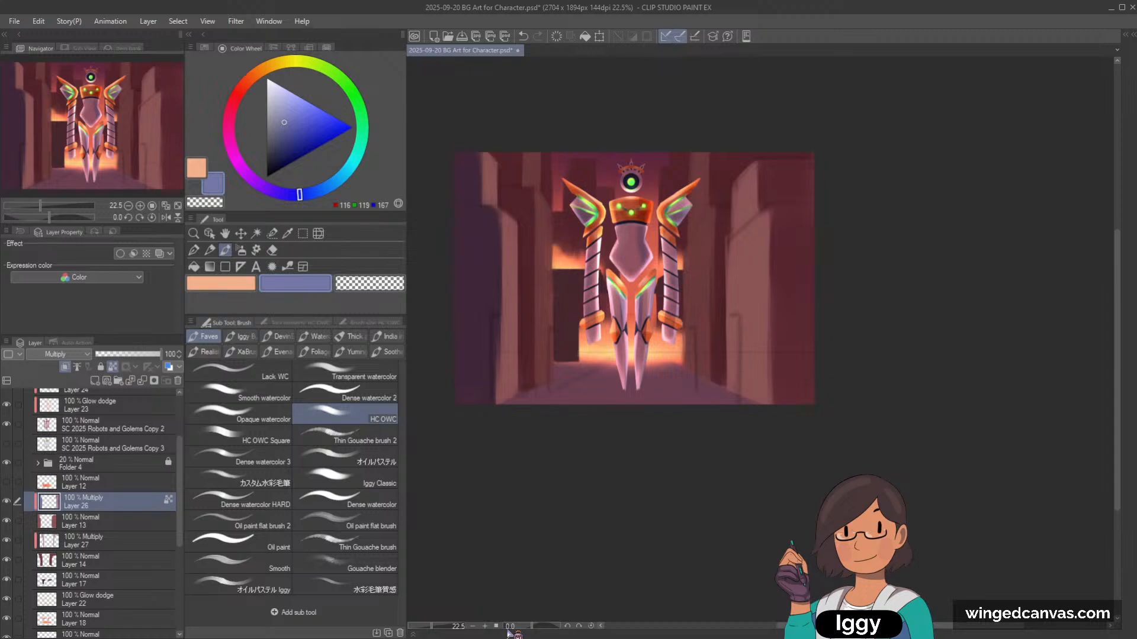
{"action": "key", "text": "ctrl+z"}
{"action": "key", "text": "ctrl+z"}
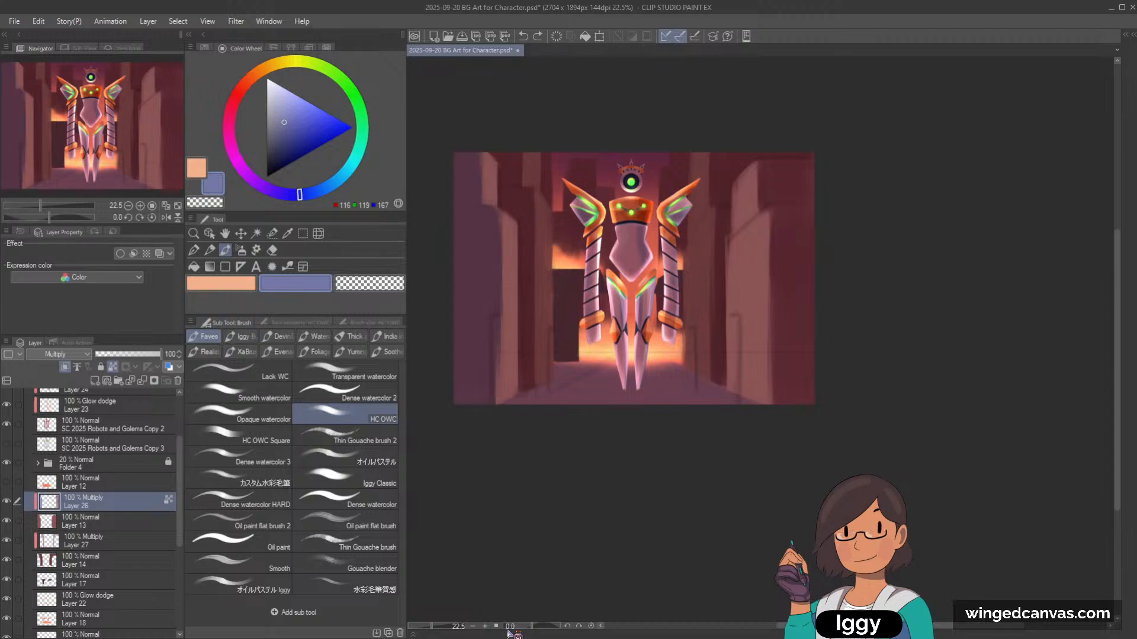
{"action": "key", "text": "ctrl+z"}
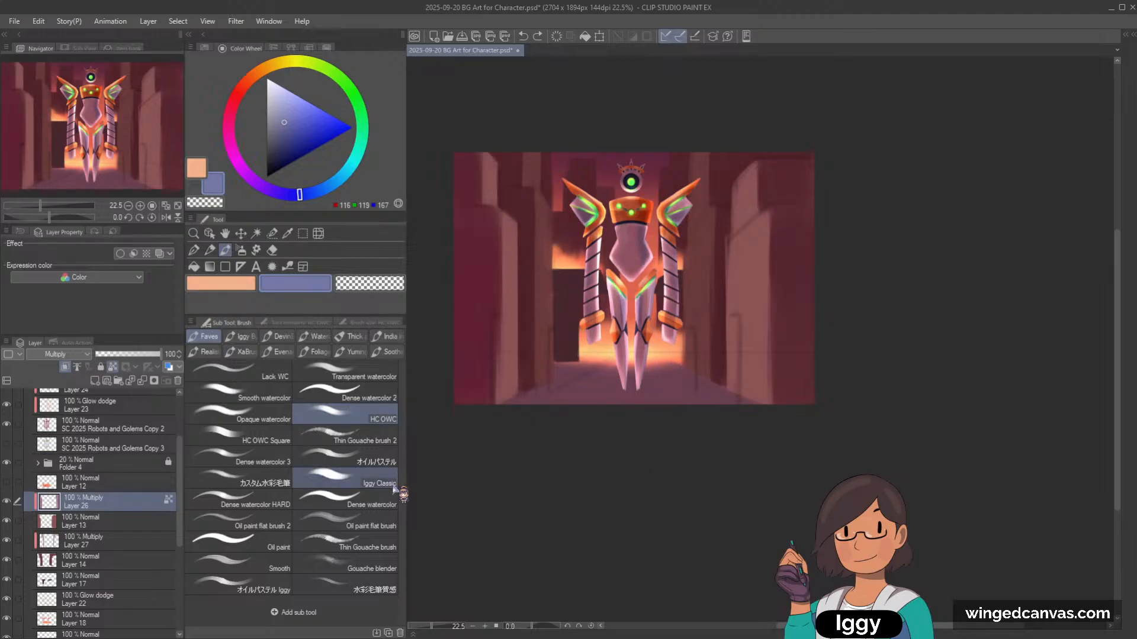
Step: Sample the muted purple (RGB 159, 116, 147) and darken the upper right foreground wall on Layer 26
{"action": "left_click", "coordinate": [497, 237], "text": "alt"}
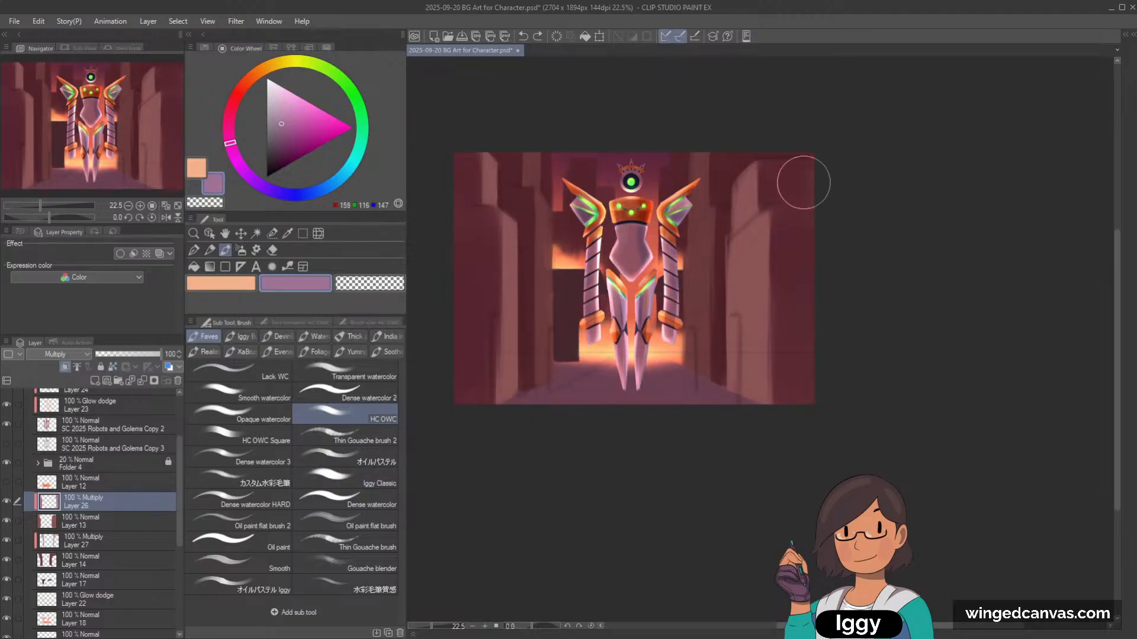
{"action": "left_click_drag", "start_coordinate": [803, 182], "coordinate": [784, 183]}
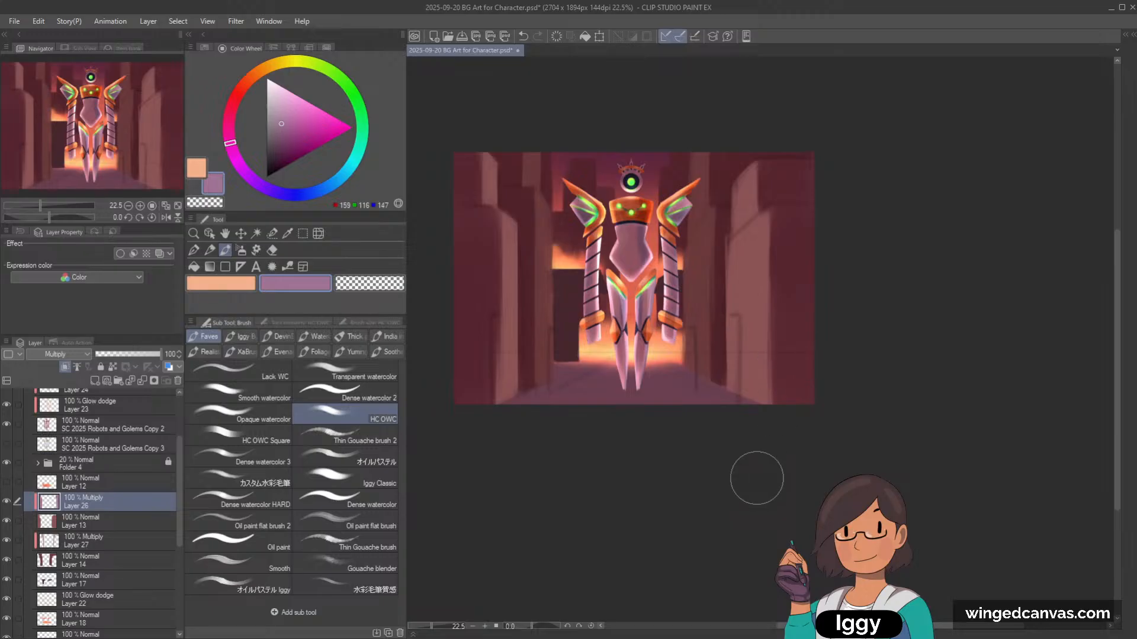
Step: Add a new layer clipped to the floor's Layer 16 and set its blending mode to Multiply
{"action": "key", "text": "o"}
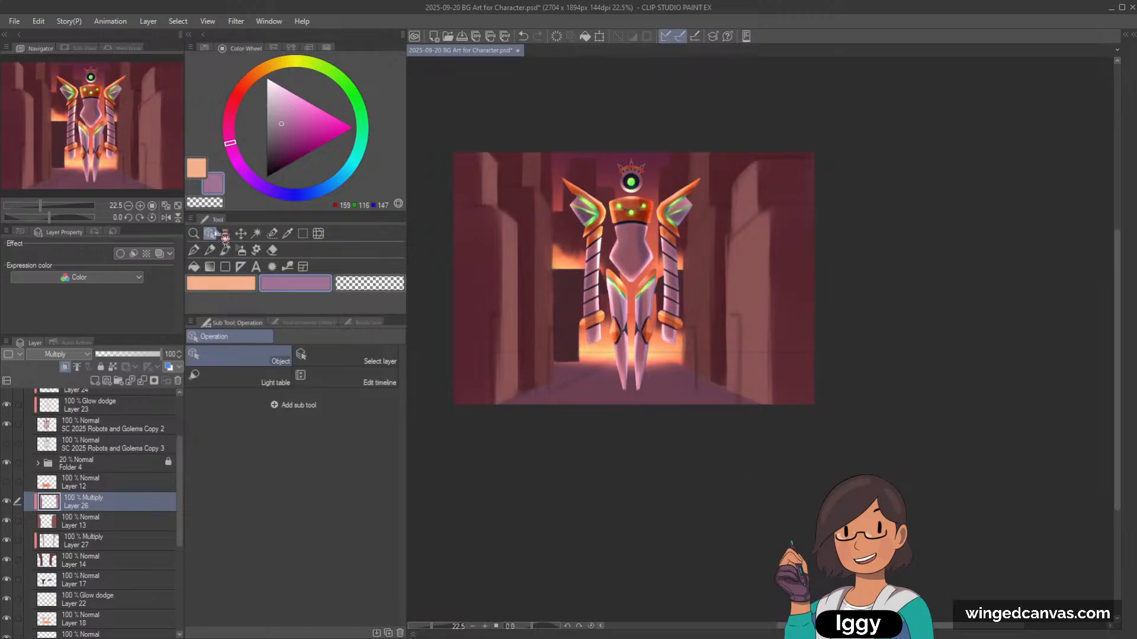
{"action": "left_click", "coordinate": [621, 400]}
{"action": "scroll", "coordinate": [177, 536], "scroll_direction": "down", "scroll_amount": 3}
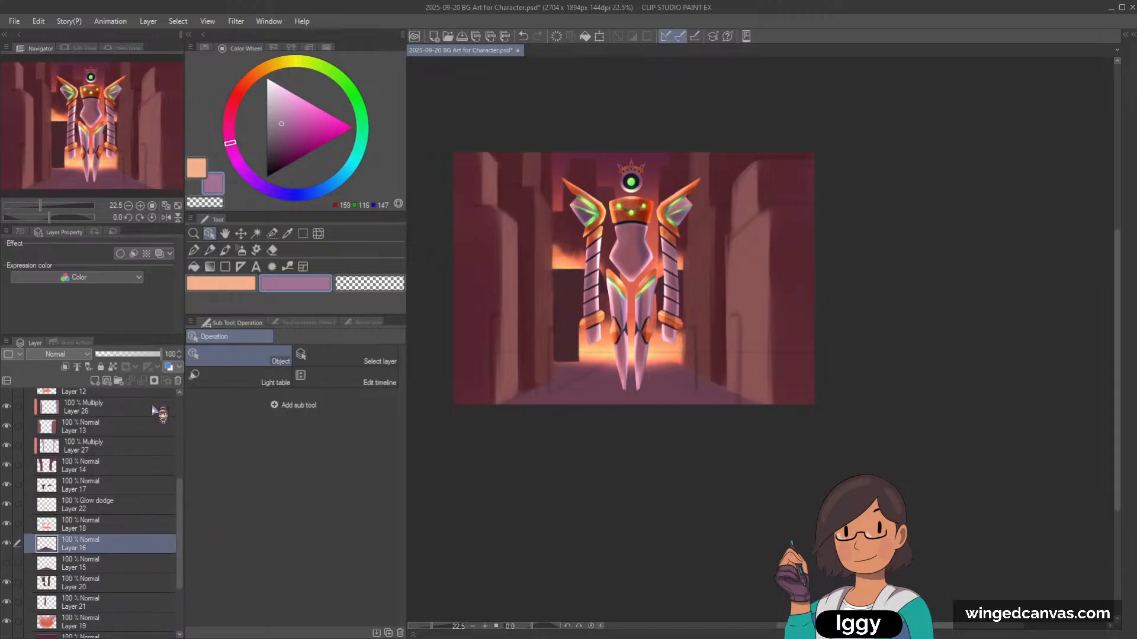
{"action": "left_click", "coordinate": [96, 381]}
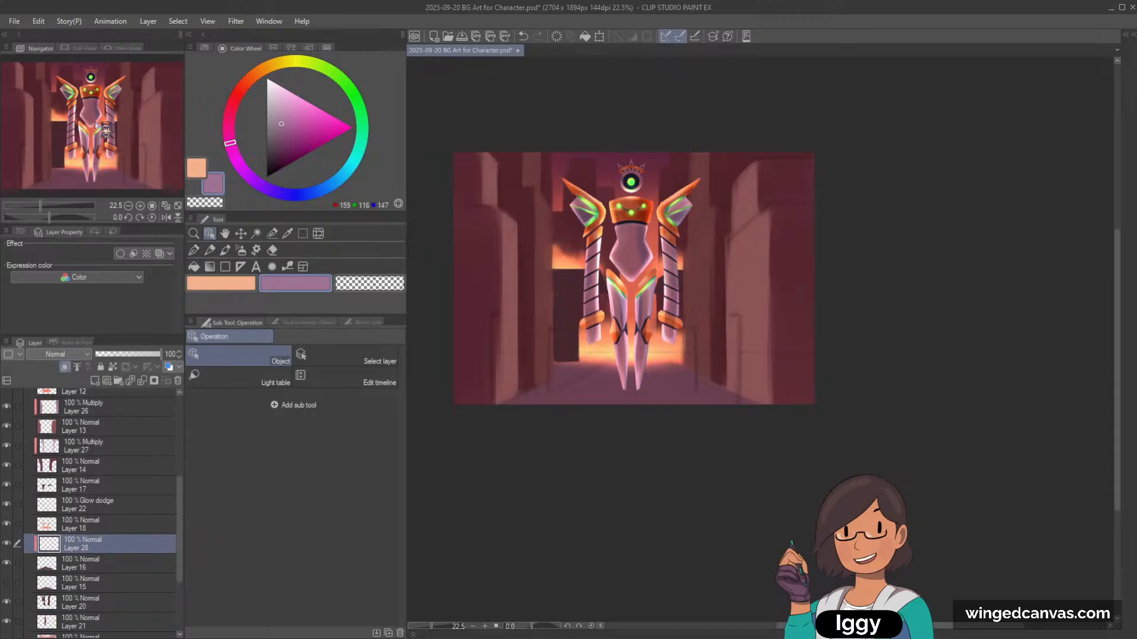
{"action": "key", "text": "alt+shift+m"}
Step: Paint soft shadows on the floor beneath the robot's feet with the Soft airbrush in dark purple (RGB 113, 75, 102)
{"action": "left_click", "coordinate": [279, 140]}
{"action": "left_click", "coordinate": [241, 250]}
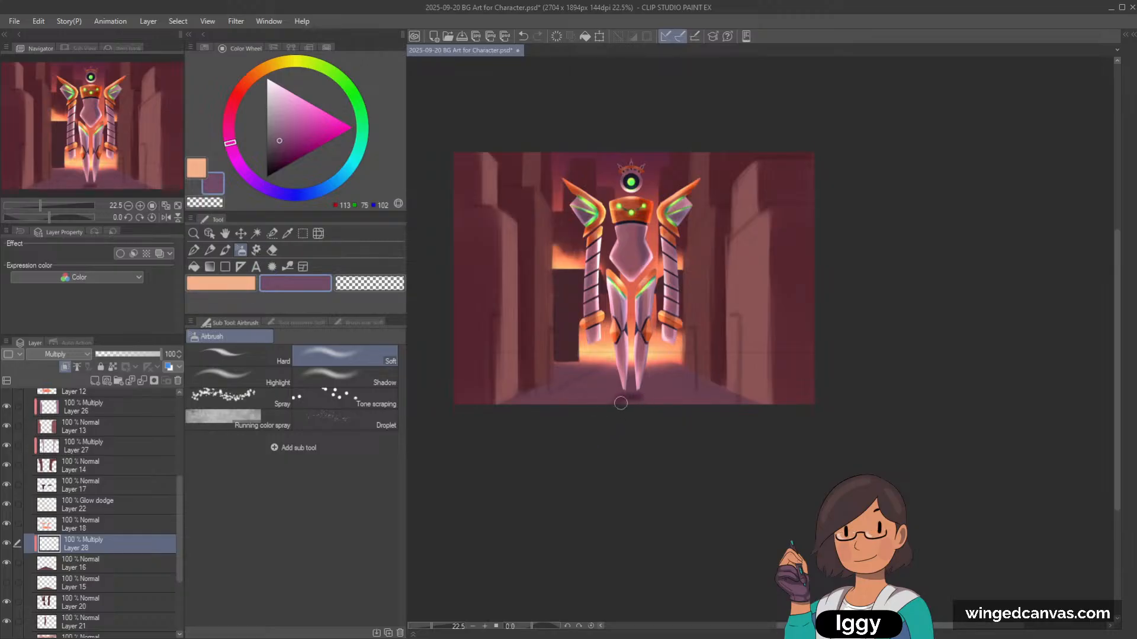
{"action": "key", "text": "ctrl+z"}
Step: Compare the painting with Folder 4 hidden and shown, and save the document
{"action": "left_click_drag", "start_coordinate": [179, 492], "coordinate": [180, 403]}
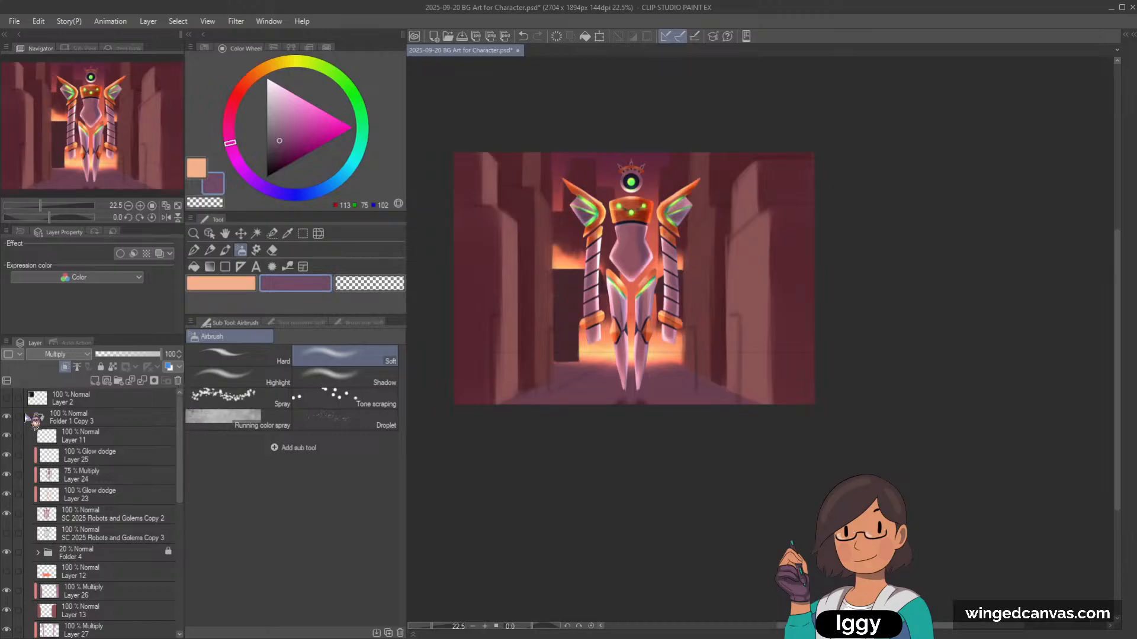
{"action": "left_click", "coordinate": [6, 553]}
{"action": "left_click", "coordinate": [6, 553]}
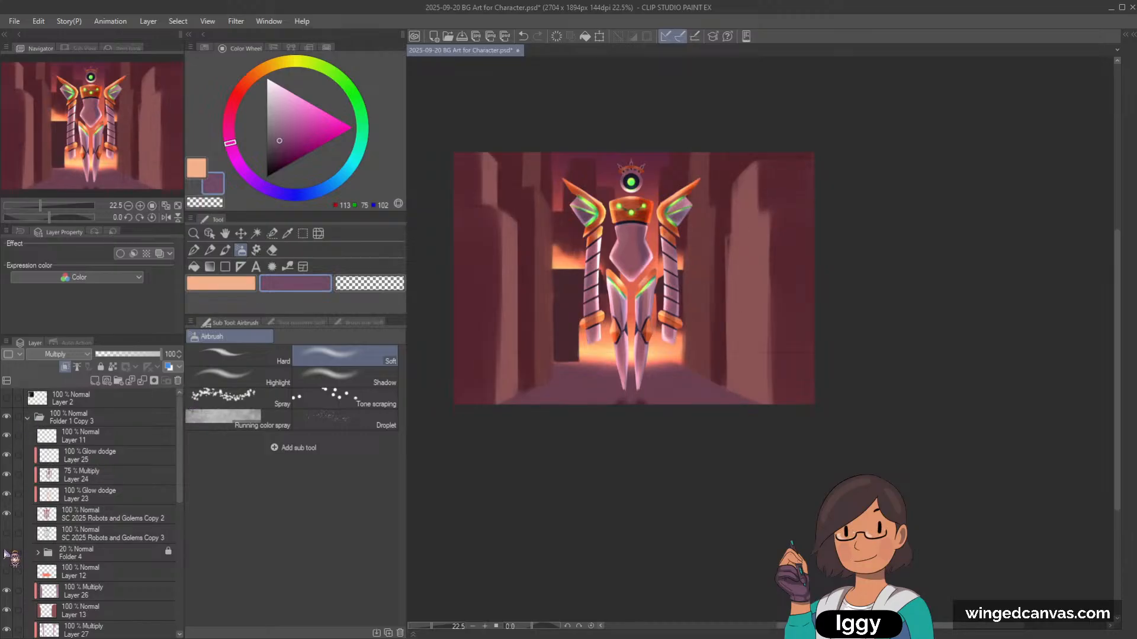
{"action": "left_click", "coordinate": [6, 554]}
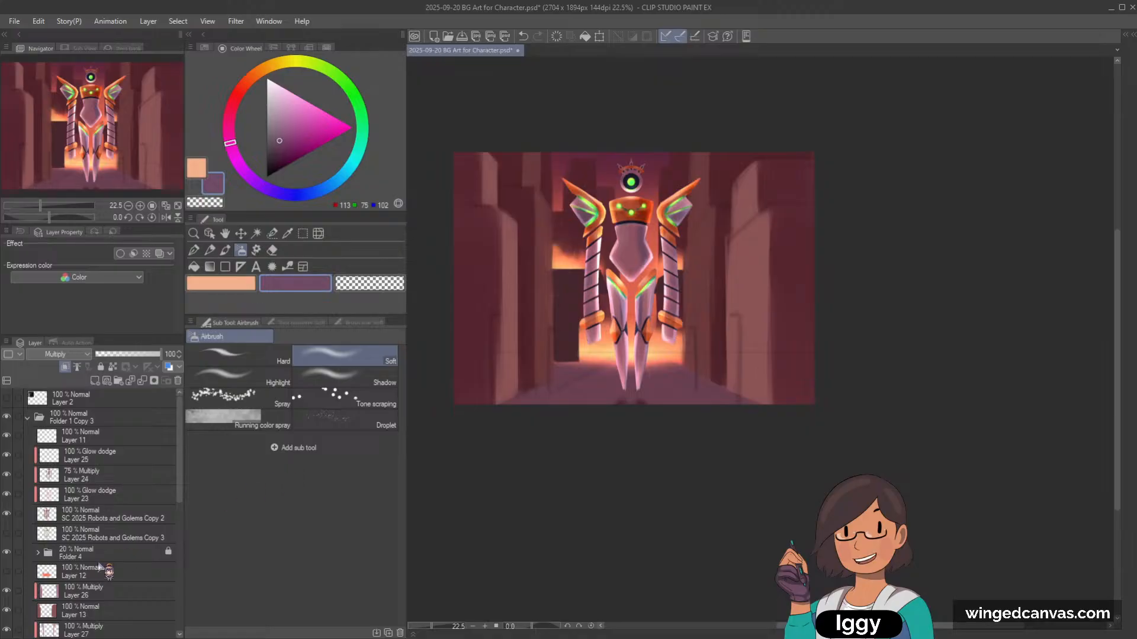
{"action": "scroll", "coordinate": [181, 495], "scroll_direction": "down", "scroll_amount": 1}
{"action": "left_click_drag", "start_coordinate": [181, 495], "coordinate": [175, 523]}
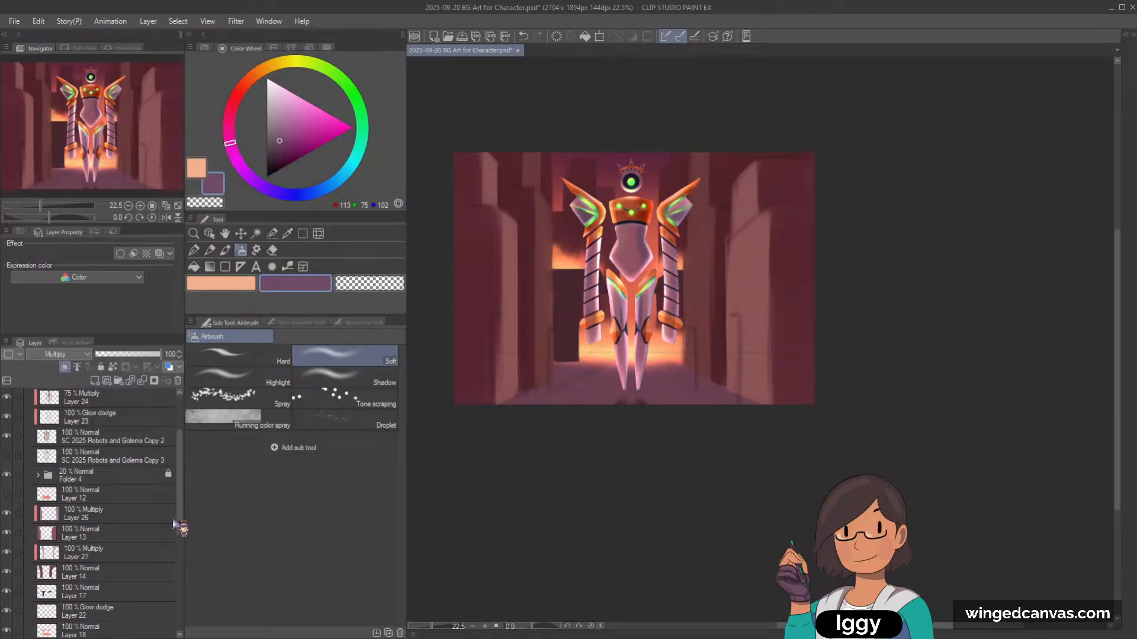
{"action": "key", "text": "ctrl+s"}
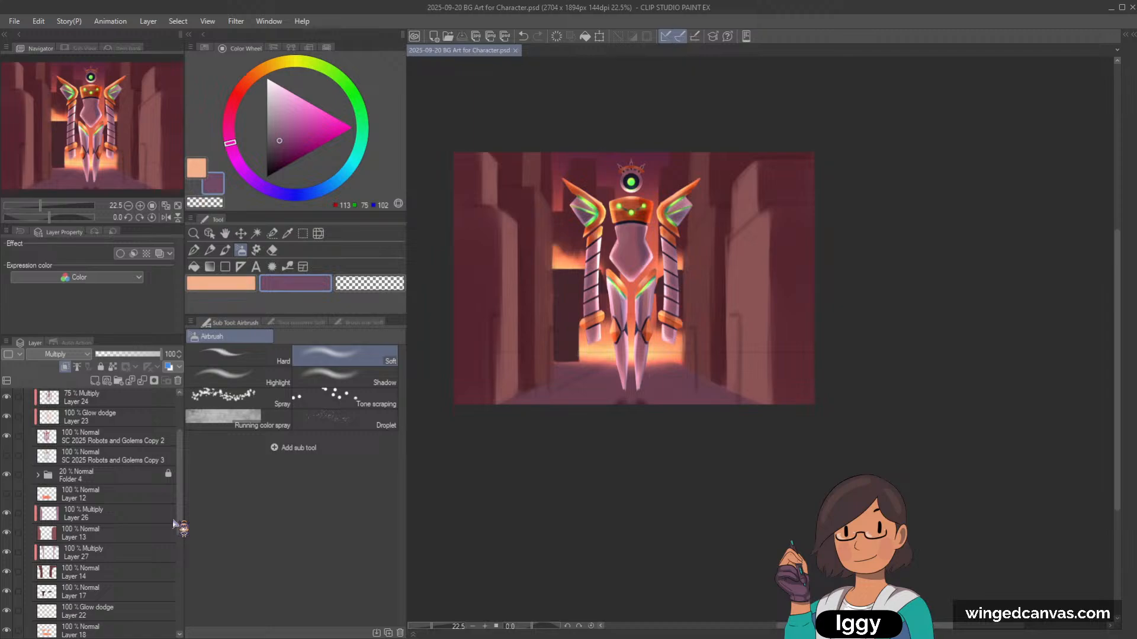
Step: Show Layer 12 and clear its old orange artwork
{"action": "scroll", "coordinate": [187, 487], "scroll_direction": "up", "scroll_amount": 2}
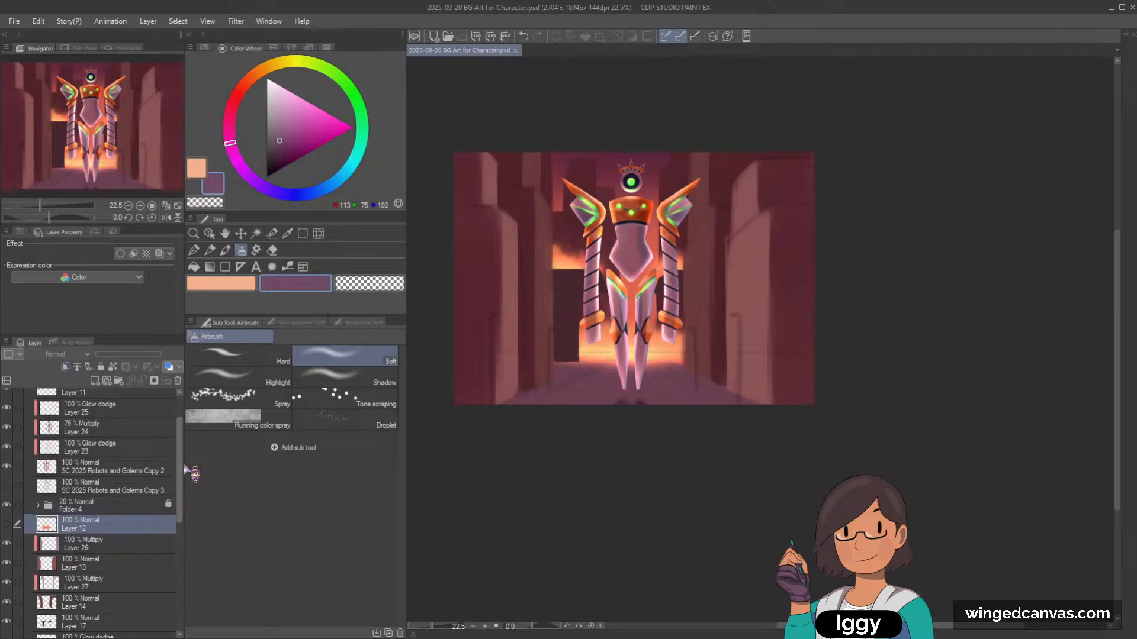
{"action": "scroll", "coordinate": [188, 474], "scroll_direction": "down", "scroll_amount": 1}
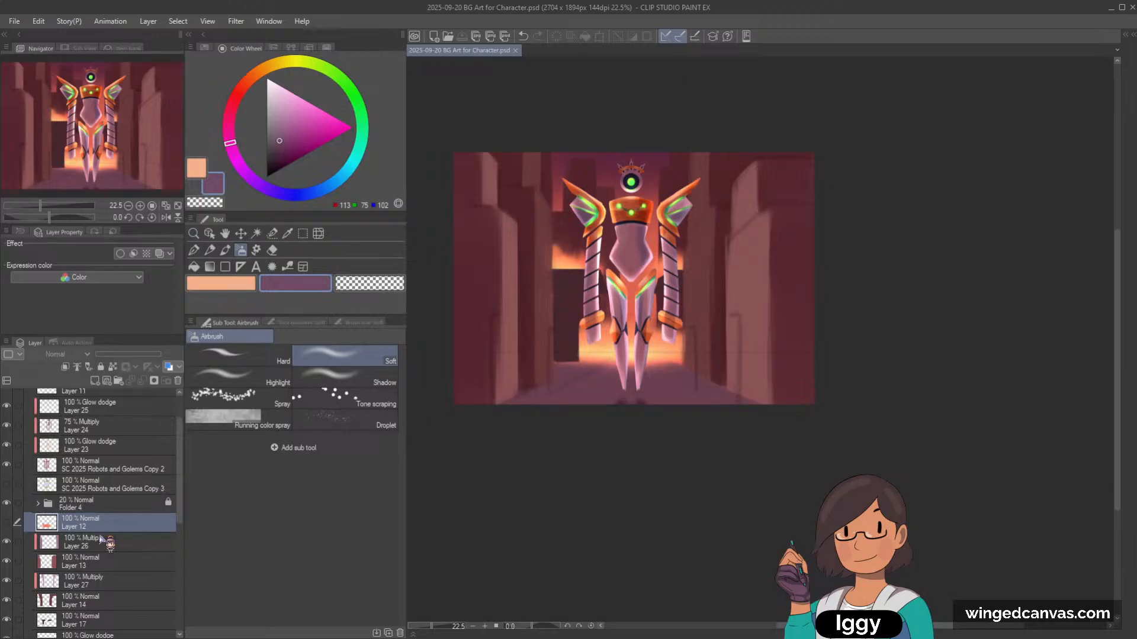
{"action": "left_click", "coordinate": [7, 522]}
{"action": "left_click", "coordinate": [7, 523]}
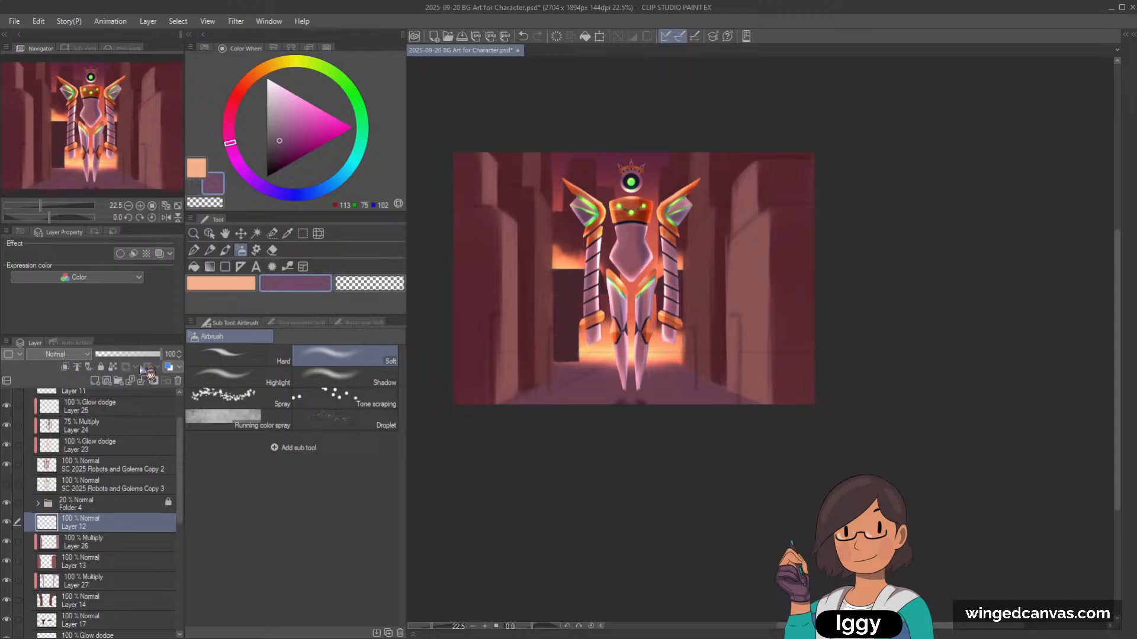
Step: Paint a dark plum (RGB 53, 37, 48) railing post beside the left foreground wall on Layer 12 with a small HC OWC brush
{"action": "left_click", "coordinate": [225, 250]}
{"action": "left_click", "coordinate": [314, 190]}
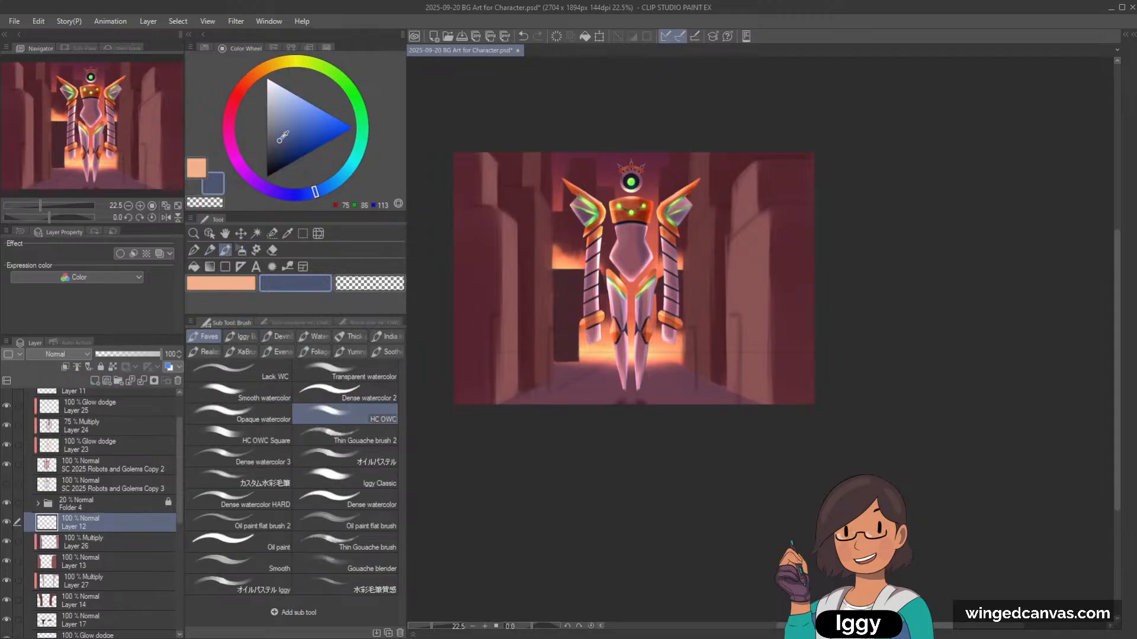
{"action": "left_click", "coordinate": [282, 138]}
{"action": "left_click", "coordinate": [273, 156]}
{"action": "left_click", "coordinate": [237, 143]}
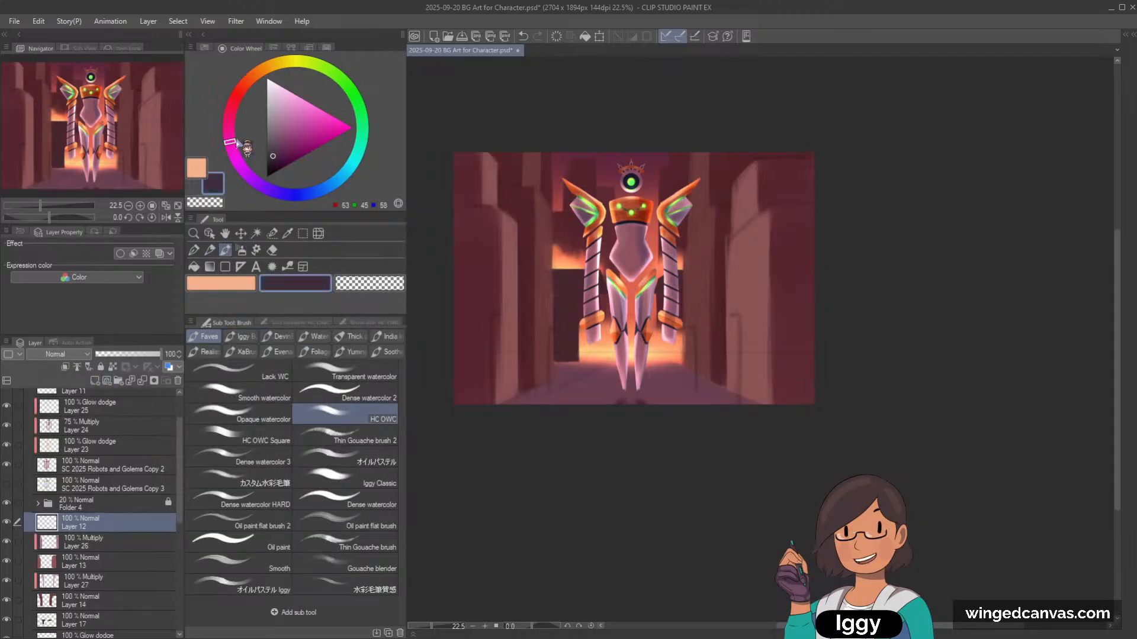
{"action": "left_click_drag", "start_coordinate": [492, 312], "coordinate": [491, 361]}
{"action": "left_click", "coordinate": [274, 156]}
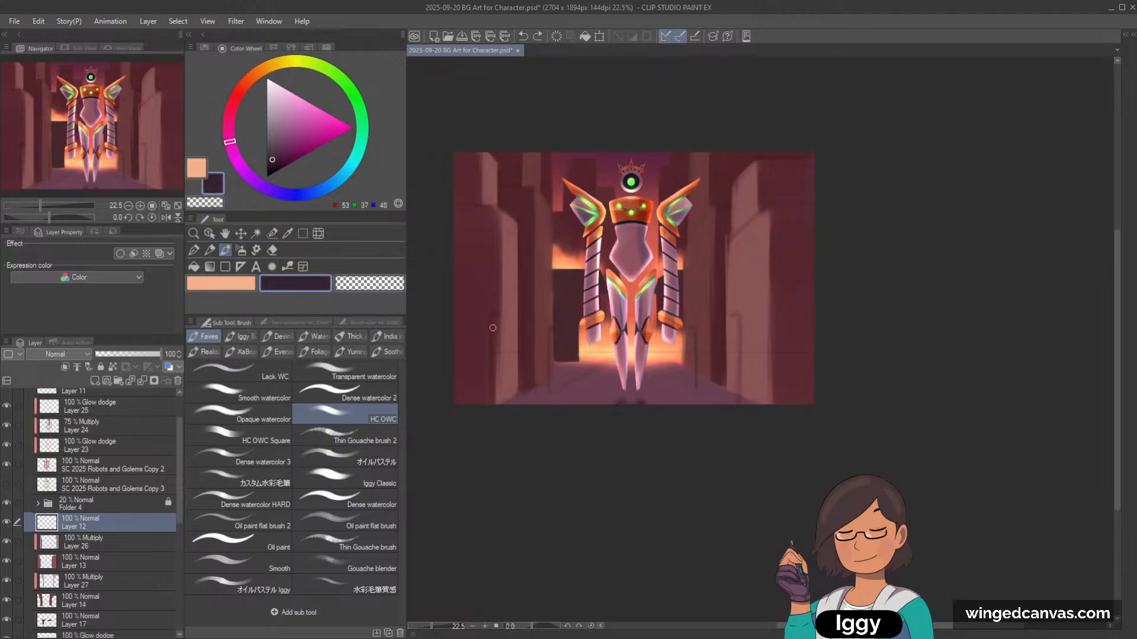
{"action": "left_click_drag", "start_coordinate": [490, 314], "coordinate": [489, 403]}
{"action": "key", "text": "ctrl+z"}
{"action": "left_click_drag", "start_coordinate": [490, 343], "coordinate": [489, 403]}
{"action": "key", "text": "ctrl+z"}
{"action": "left_click_drag", "start_coordinate": [490, 352], "coordinate": [490, 403]}
Step: Paint three more dark plum posts on Layer 12, one farther back on the left and two along the path's right side
{"action": "left_click_drag", "start_coordinate": [548, 327], "coordinate": [548, 389]}
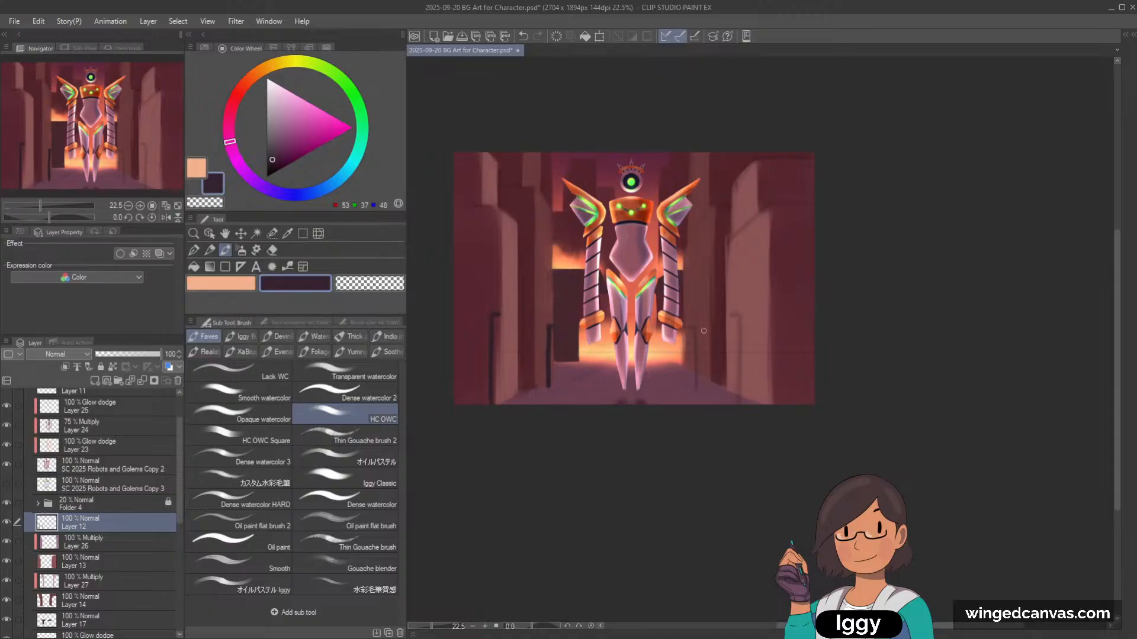
{"action": "left_click_drag", "start_coordinate": [690, 326], "coordinate": [695, 386]}
{"action": "left_click_drag", "start_coordinate": [739, 315], "coordinate": [735, 404]}
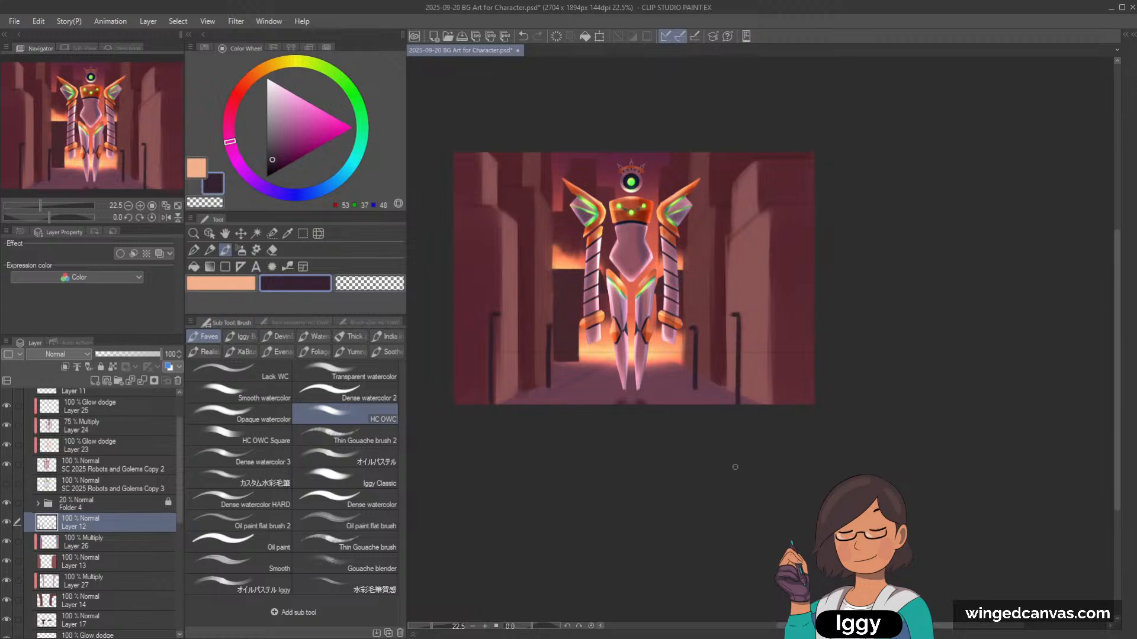
Step: Compare the scene with and without the railing posts by toggling Layer 12, keeping Folder 4 hidden meanwhile
{"action": "scroll", "coordinate": [174, 444], "scroll_direction": "up", "scroll_amount": 3}
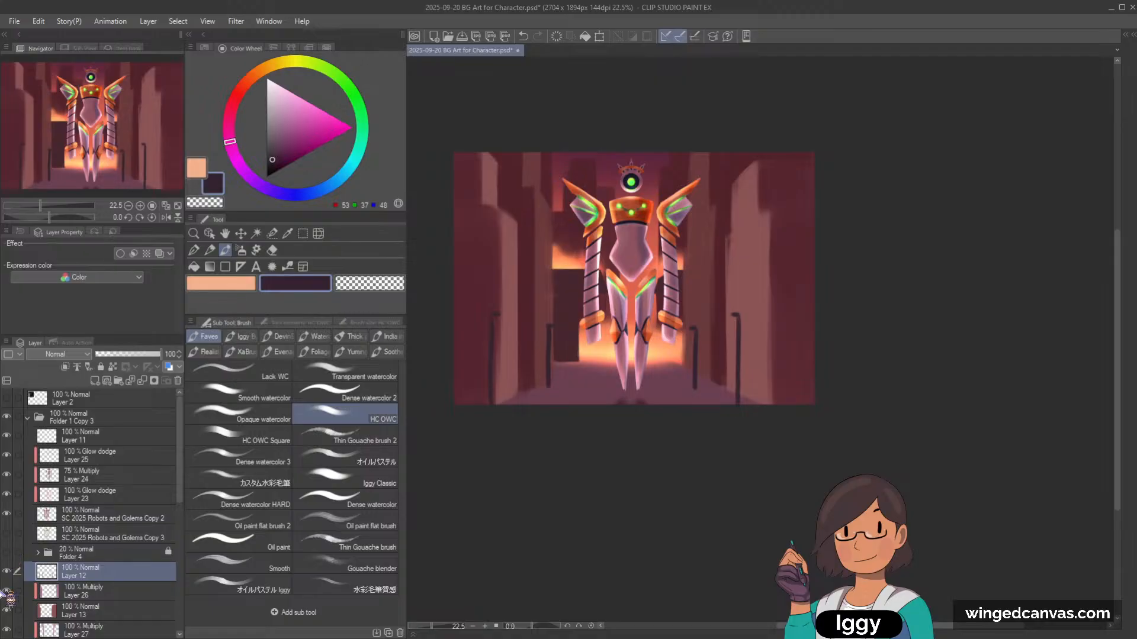
{"action": "left_click", "coordinate": [6, 572]}
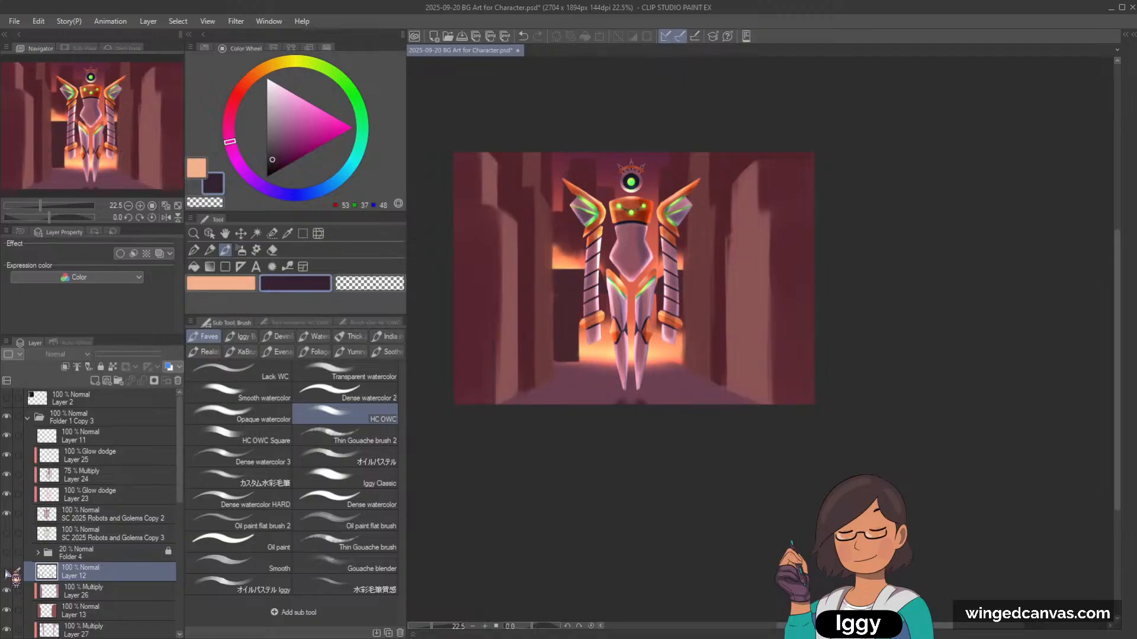
{"action": "left_click", "coordinate": [6, 571]}
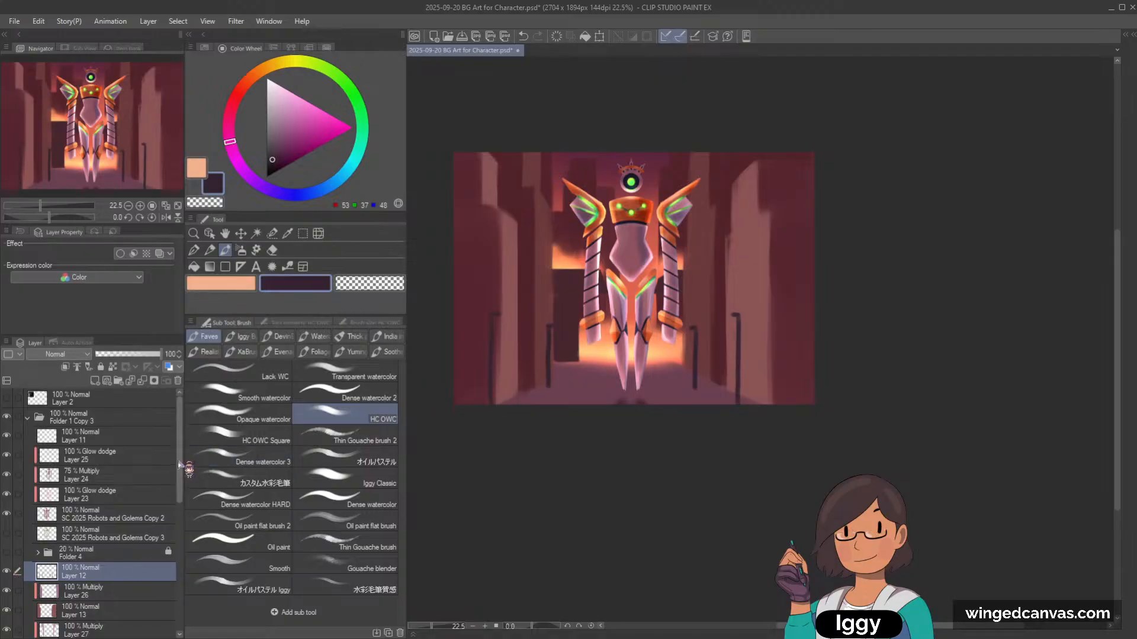
{"action": "scroll", "coordinate": [178, 480], "scroll_direction": "down", "scroll_amount": 4}
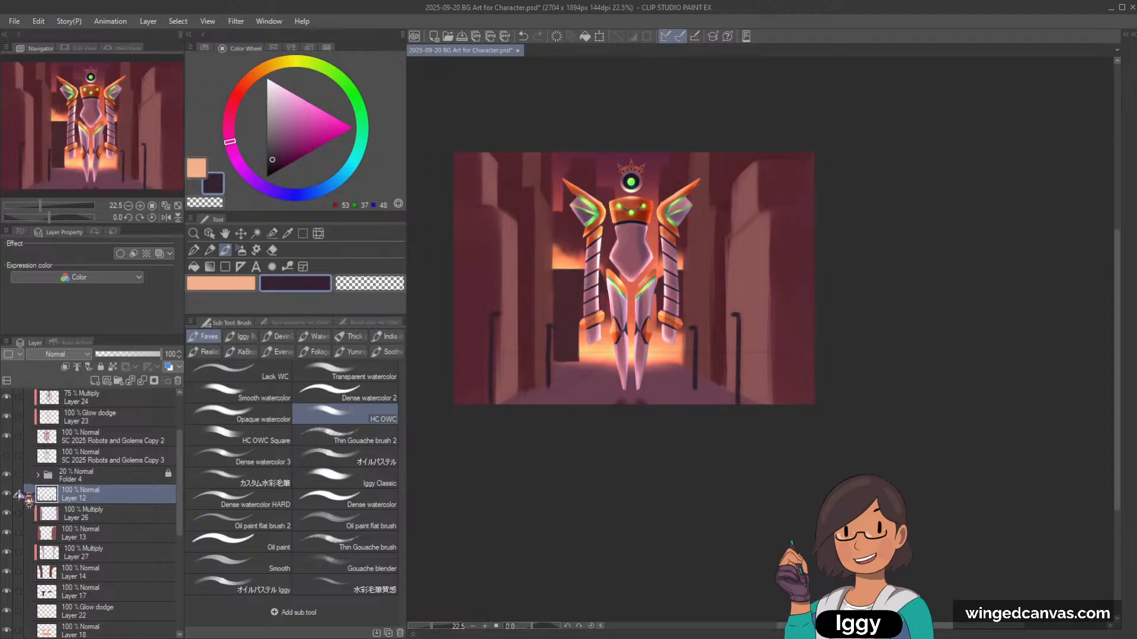
Step: Shade the floor along the path's edges on Multiply Layer 28 with HC OWC, changing to a pale mauve (RGB 191, 159, 181)
{"action": "left_click", "coordinate": [209, 233]}
{"action": "left_click", "coordinate": [576, 385]}
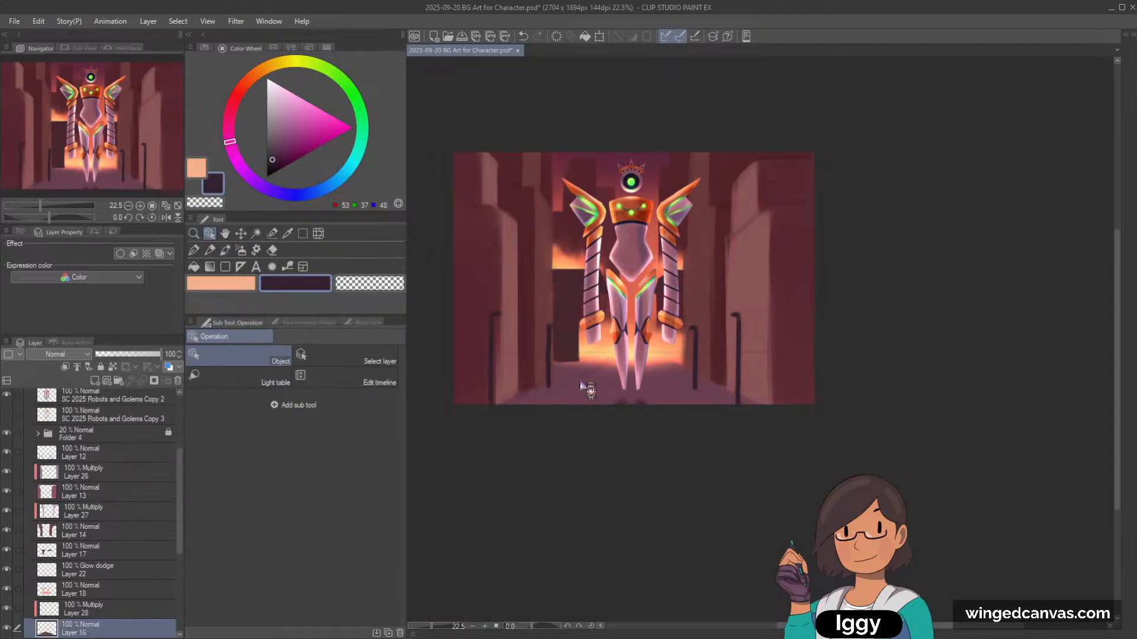
{"action": "left_click", "coordinate": [225, 250]}
{"action": "scroll", "coordinate": [534, 391], "scroll_direction": "up", "scroll_amount": 1}
{"action": "left_click_drag", "start_coordinate": [288, 89], "coordinate": [285, 111]}
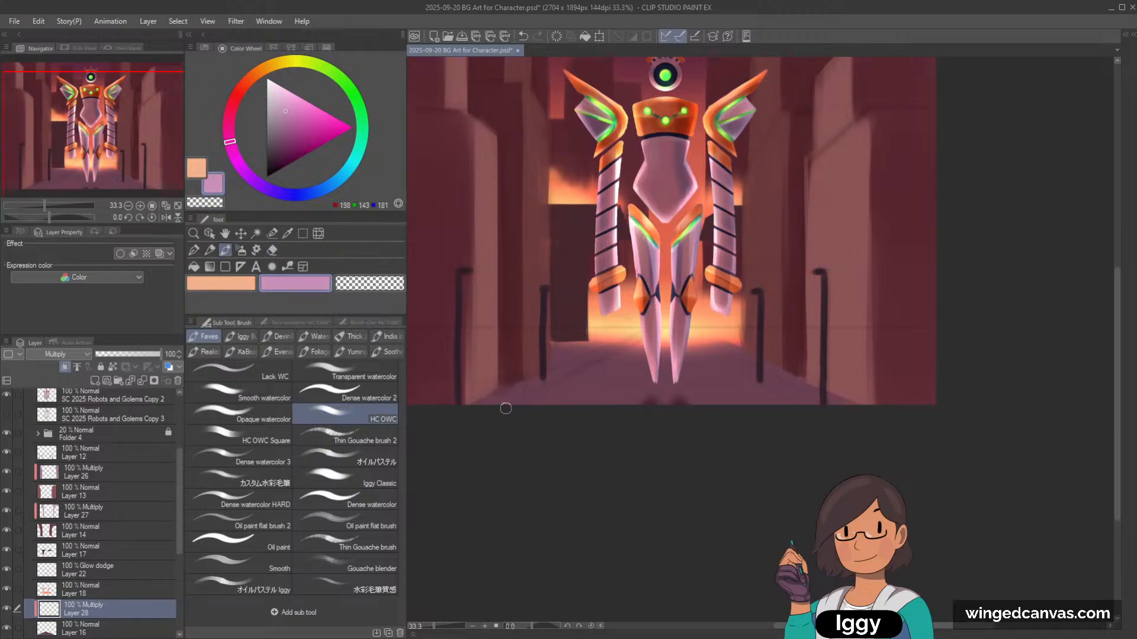
{"action": "key", "text": "ctrl+z"}
{"action": "left_click", "coordinate": [278, 109]}
{"action": "key", "text": "ctrl+z"}
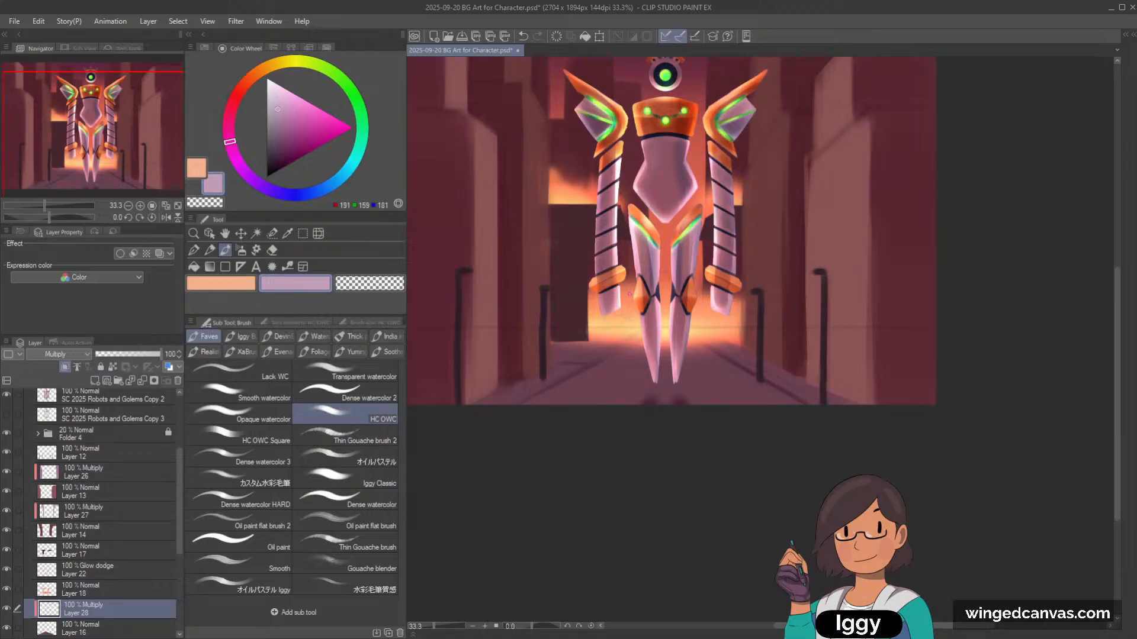
Step: Select Layer 12 by picking a railing post on the canvas and sample its dark plum (RGB 53, 36, 48)
{"action": "left_click", "coordinate": [210, 233]}
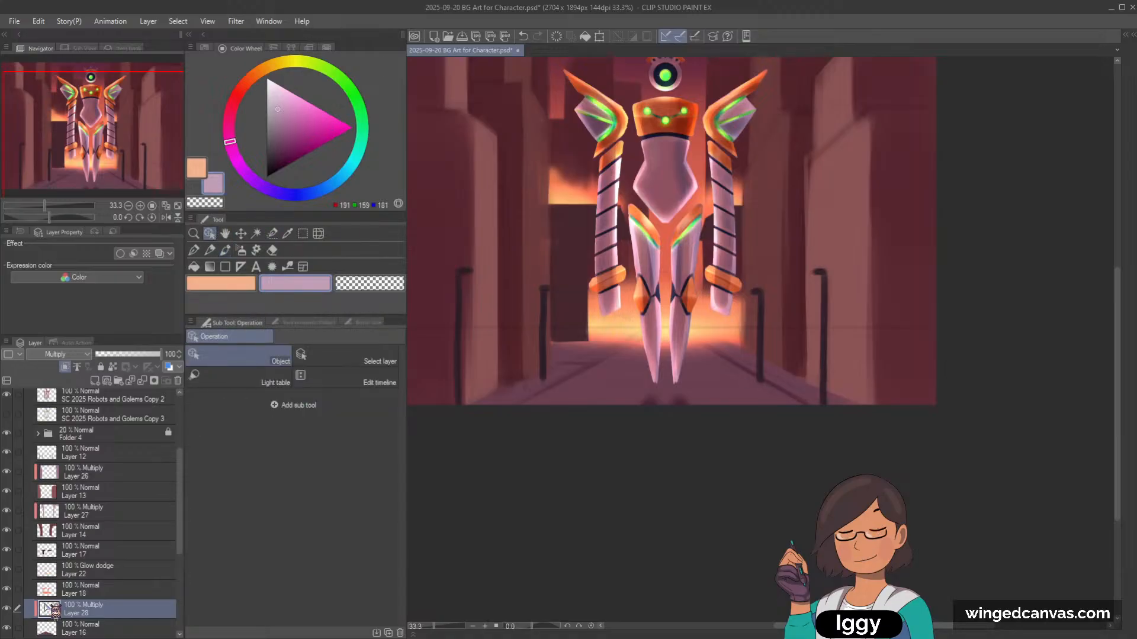
{"action": "left_click", "coordinate": [554, 378]}
{"action": "key", "text": "b"}
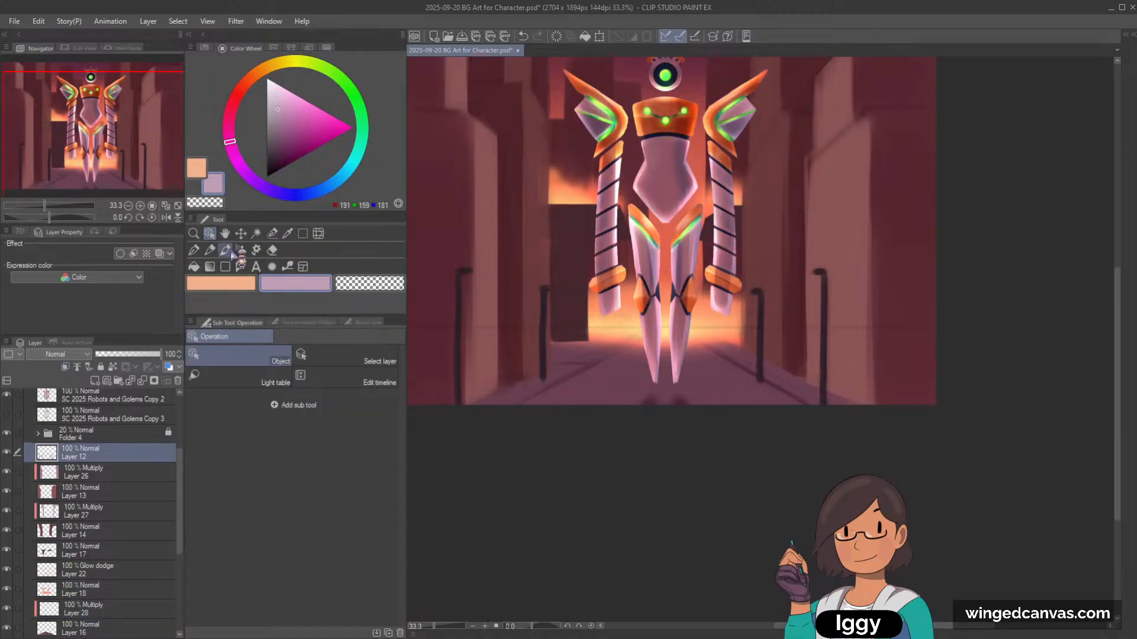
{"action": "left_click", "coordinate": [551, 315], "text": "alt"}
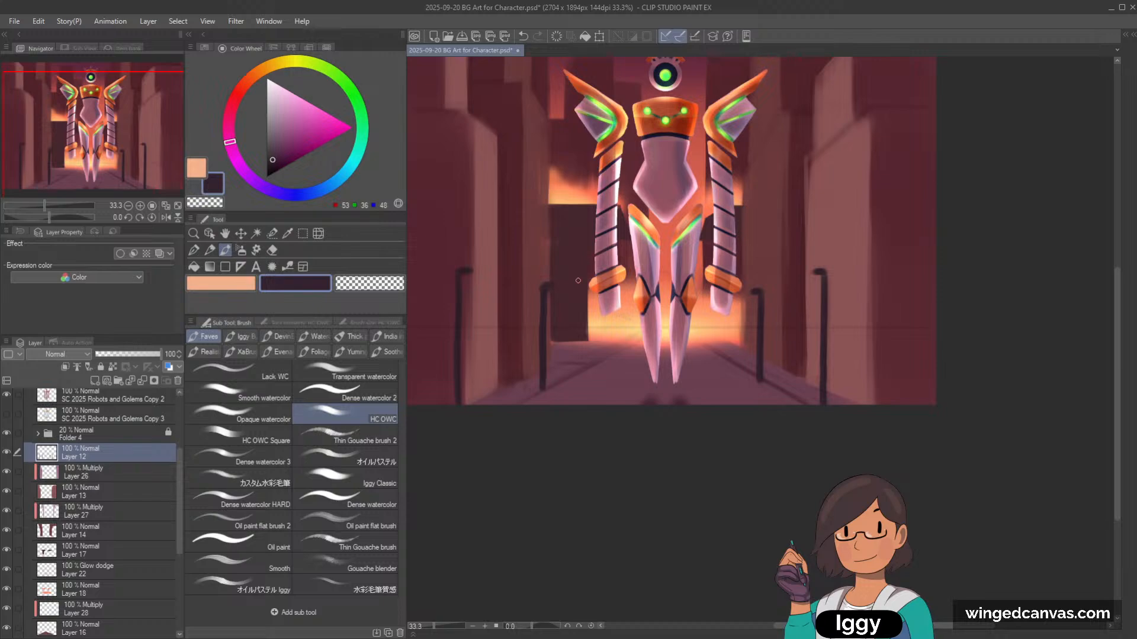
Step: Hide Folder 4 to view the whole scene without it
{"action": "scroll", "coordinate": [578, 280], "scroll_direction": "down", "scroll_amount": 1}
{"action": "scroll", "coordinate": [668, 246], "scroll_direction": "down", "scroll_amount": 1}
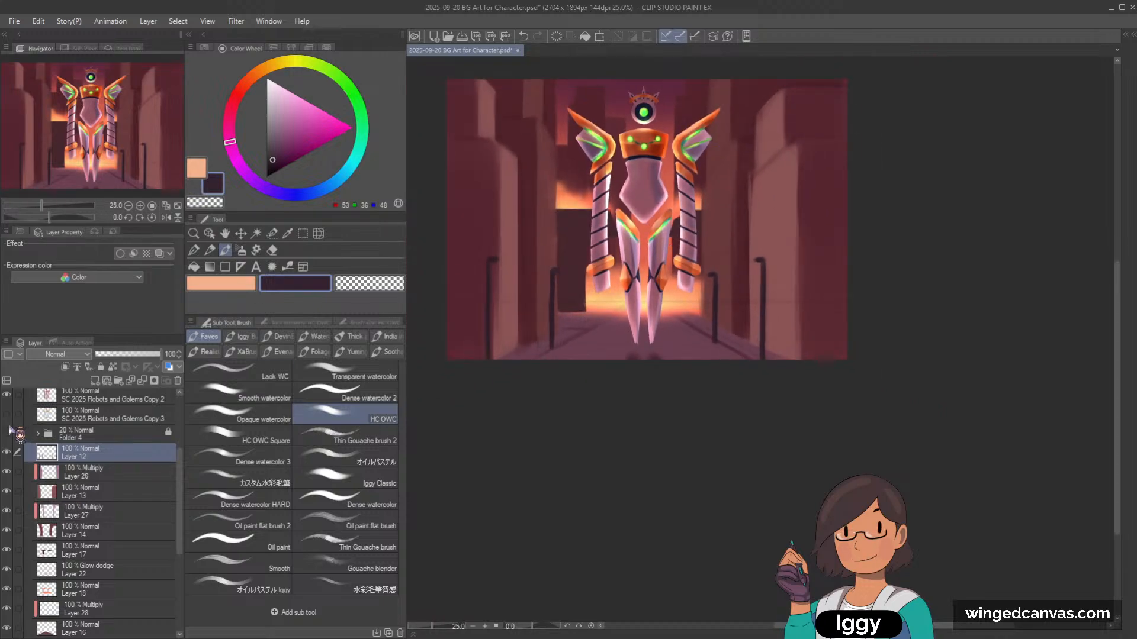
{"action": "left_click", "coordinate": [7, 452]}
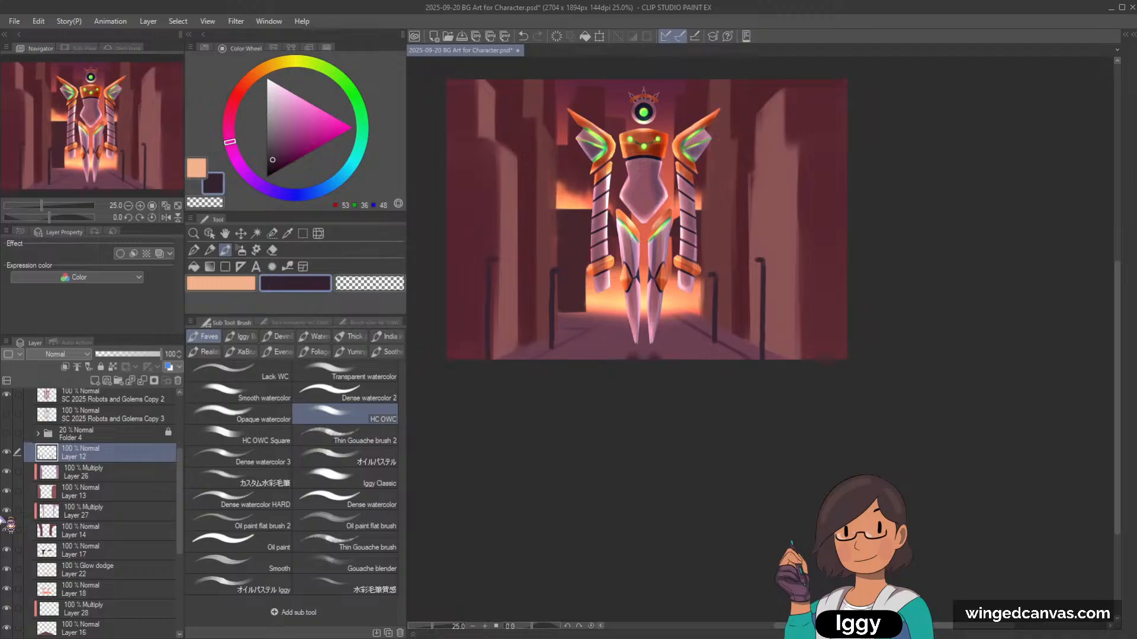
{"action": "scroll", "coordinate": [780, 233], "scroll_direction": "down", "scroll_amount": 1}
Step: Hide Multiply Layer 26, select Layer 13 and sample the foreground wall's reddish brown (RGB 138, 83, 84)
{"action": "left_click", "coordinate": [210, 234]}
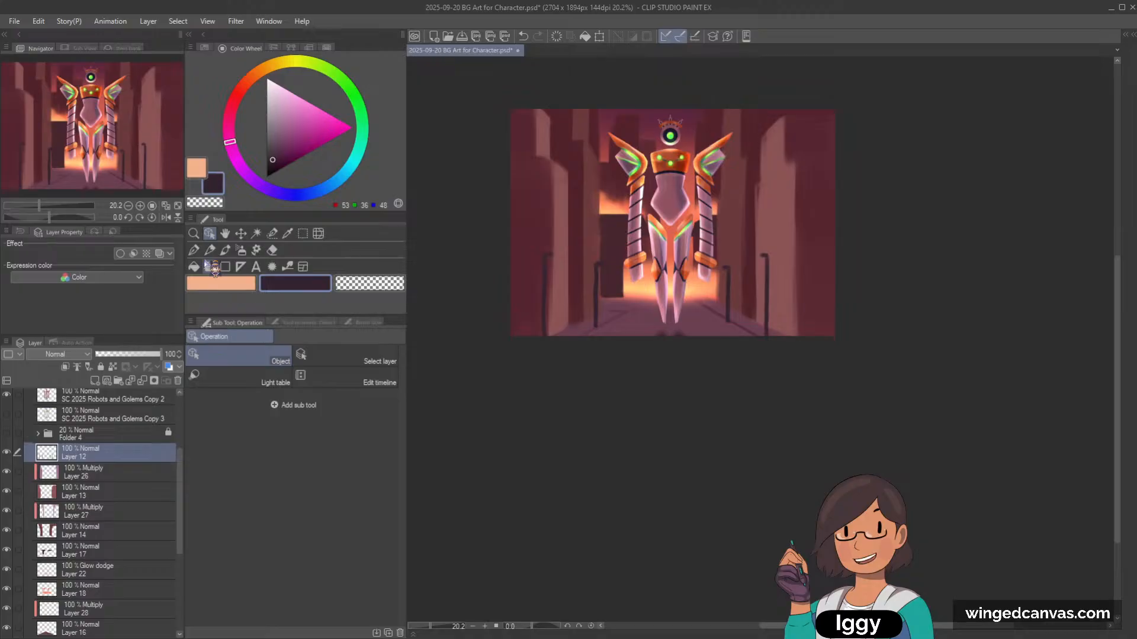
{"action": "left_click", "coordinate": [6, 472]}
{"action": "left_click", "coordinate": [6, 472]}
{"action": "left_click", "coordinate": [7, 492]}
{"action": "left_click", "coordinate": [76, 488]}
{"action": "scroll", "coordinate": [577, 157], "scroll_direction": "up", "scroll_amount": 1}
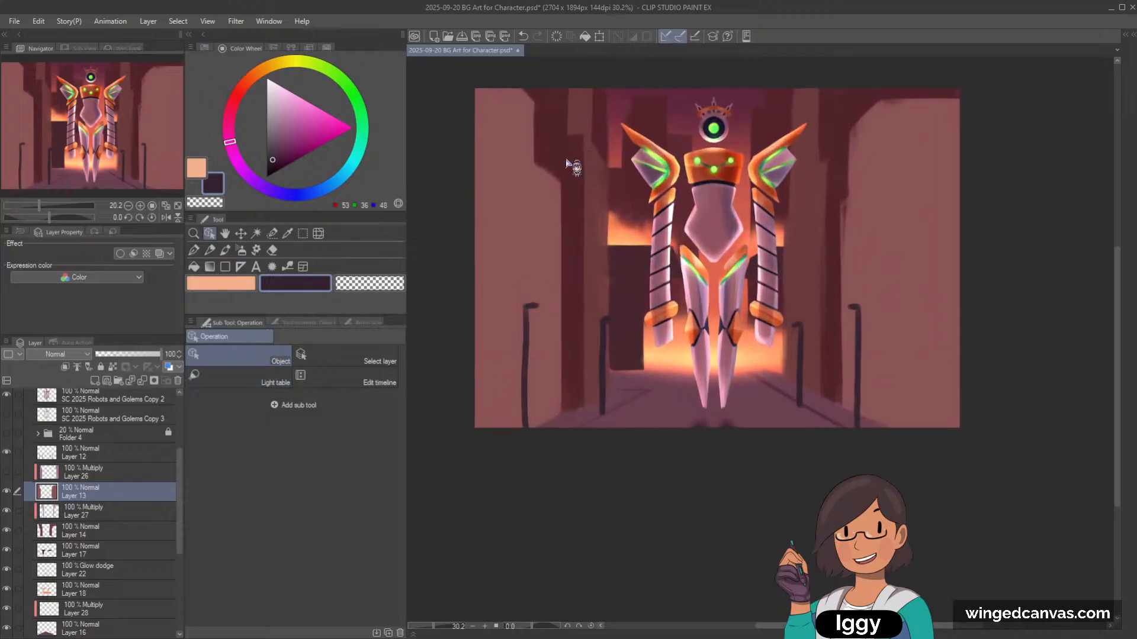
{"action": "key", "text": "b"}
{"action": "left_click", "coordinate": [512, 189], "text": "alt"}
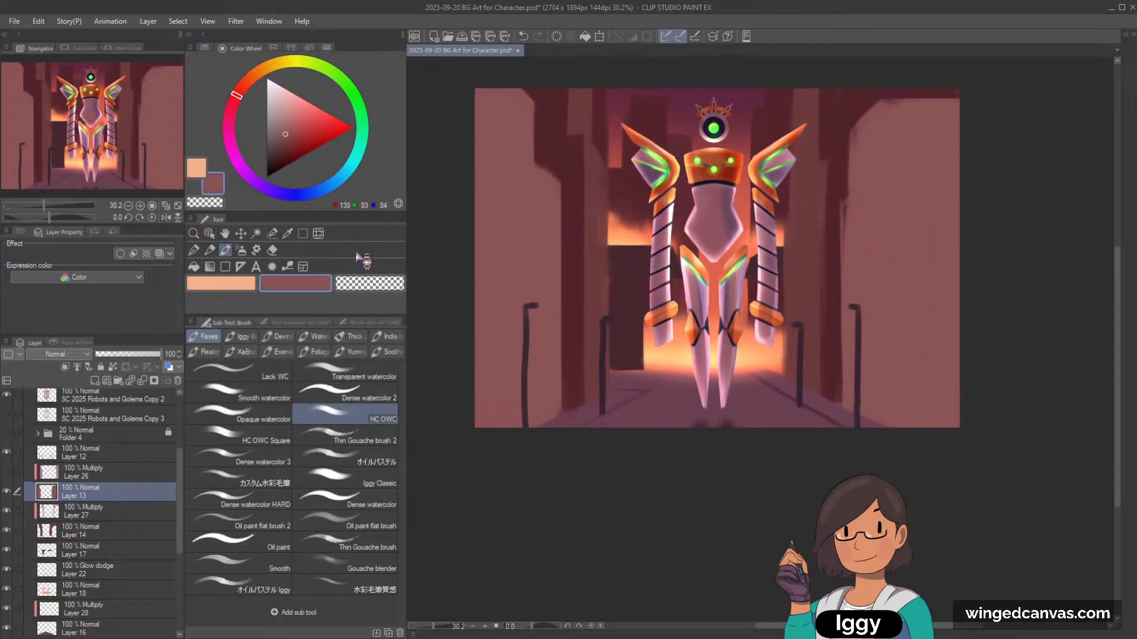
{"action": "key", "text": "c"}
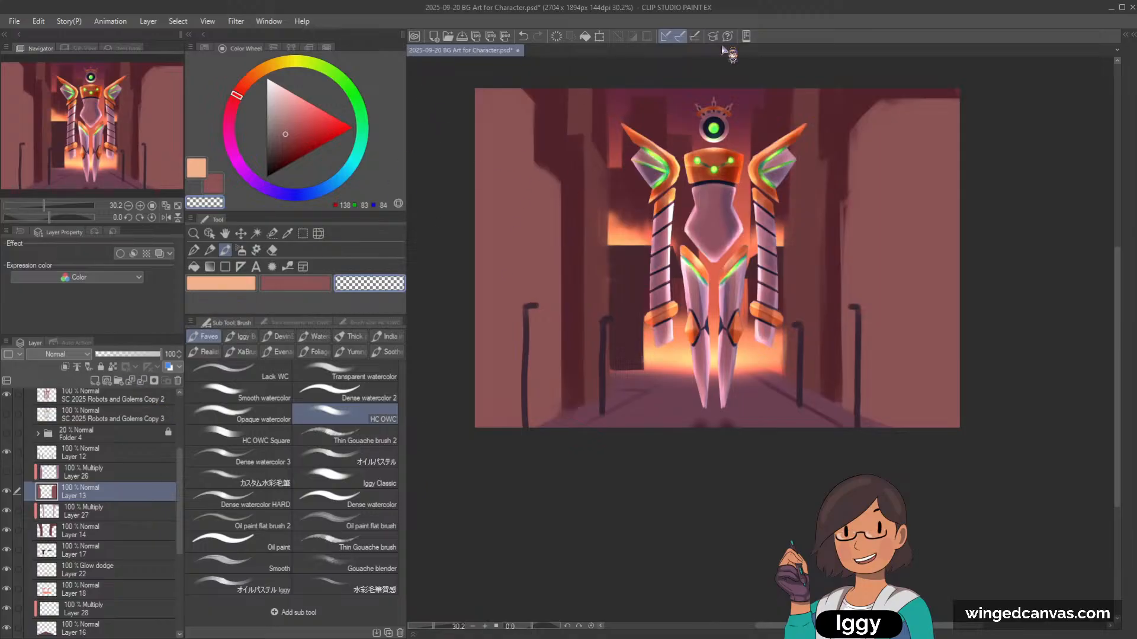
Step: Add a new layer above Layer 12 and paint a light blue (RGB 100, 160, 244) patch over the left wall
{"action": "left_click", "coordinate": [325, 193]}
{"action": "left_click", "coordinate": [325, 192]}
{"action": "left_click", "coordinate": [315, 110]}
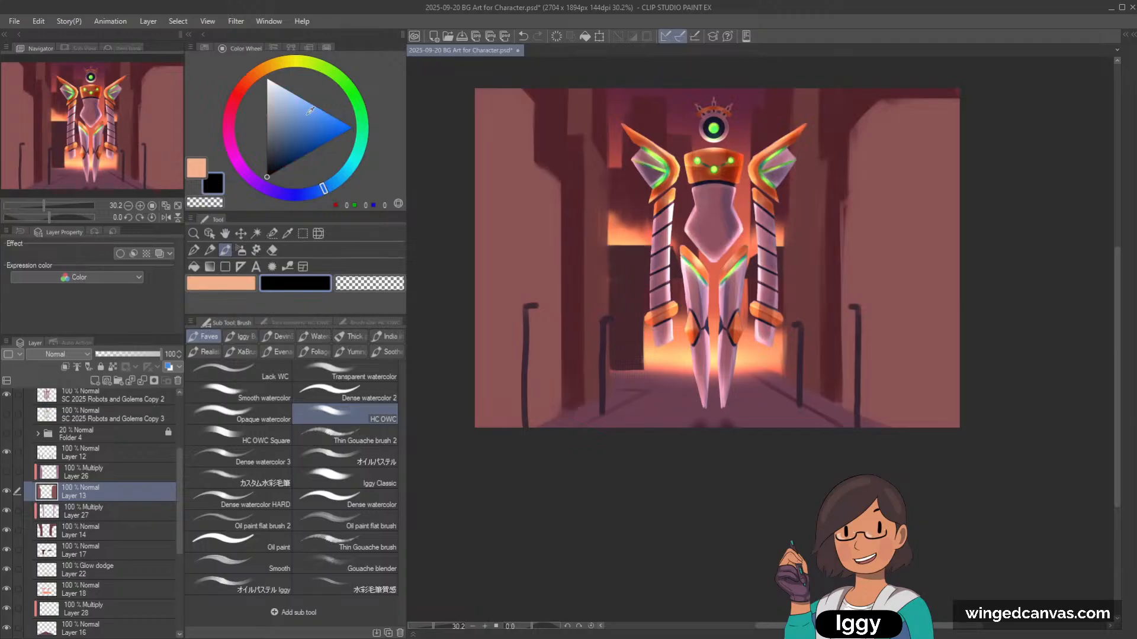
{"action": "left_click", "coordinate": [95, 451]}
{"action": "left_click", "coordinate": [97, 380]}
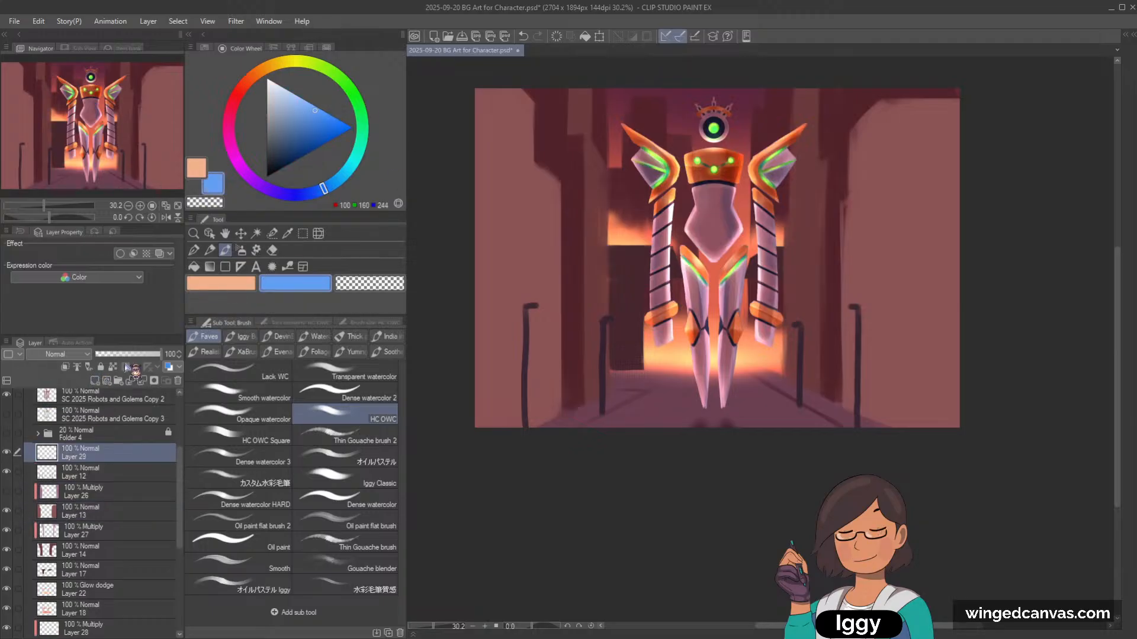
{"action": "mouse_move", "coordinate": [521, 140]}
{"action": "left_mouse_down"}
{"action": "mouse_move", "coordinate": [655, 152]}
{"action": "mouse_move", "coordinate": [648, 248]}
{"action": "mouse_move", "coordinate": [531, 194]}
{"action": "mouse_move", "coordinate": [543, 232]}
{"action": "mouse_move", "coordinate": [613, 171]}
{"action": "mouse_move", "coordinate": [636, 177]}
{"action": "left_mouse_up"}
Step: Paint a round pale yellow sun (RGB 249, 243, 150) in the blue patch's upper right corner
{"action": "left_click", "coordinate": [291, 61]}
{"action": "left_click", "coordinate": [303, 96]}
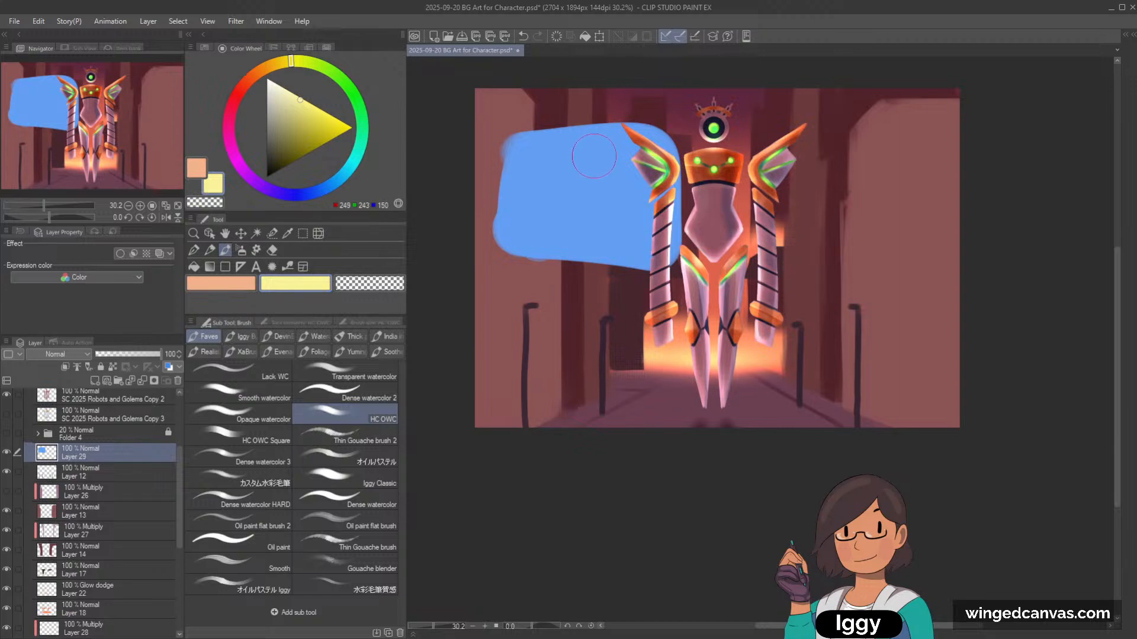
{"action": "left_click_drag", "start_coordinate": [580, 151], "coordinate": [598, 168]}
{"action": "key", "text": "ctrl+z"}
{"action": "left_click", "coordinate": [612, 151]}
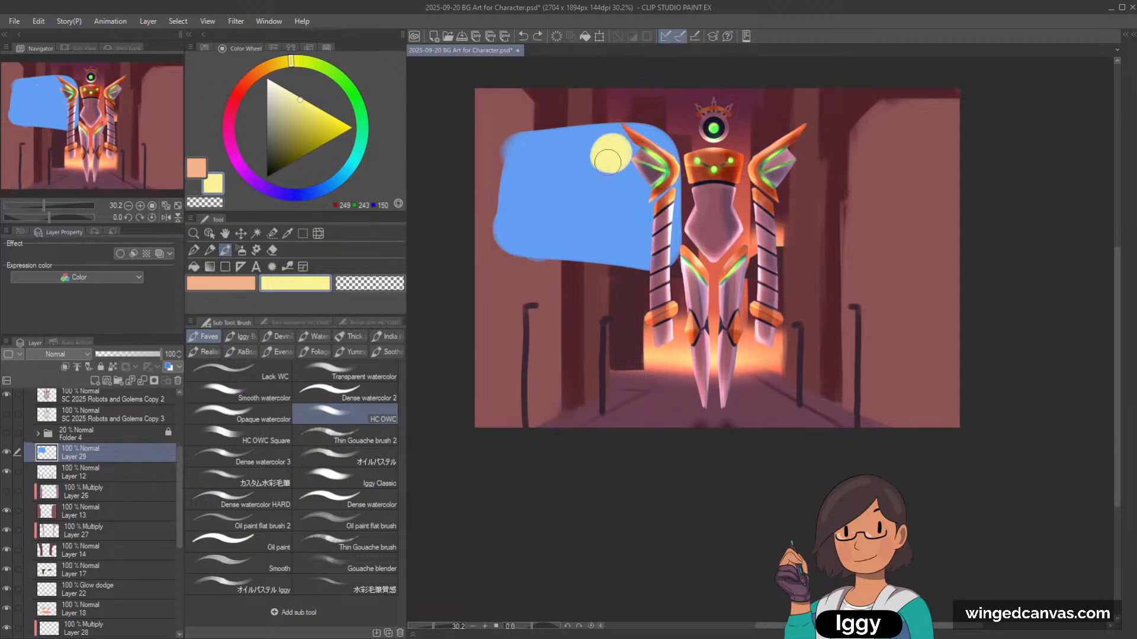
Step: Paint a light green ball (RGB 164, 249, 150) in the blue patch and shade its underside teal (RGB 62, 159, 147)
{"action": "left_click", "coordinate": [349, 86]}
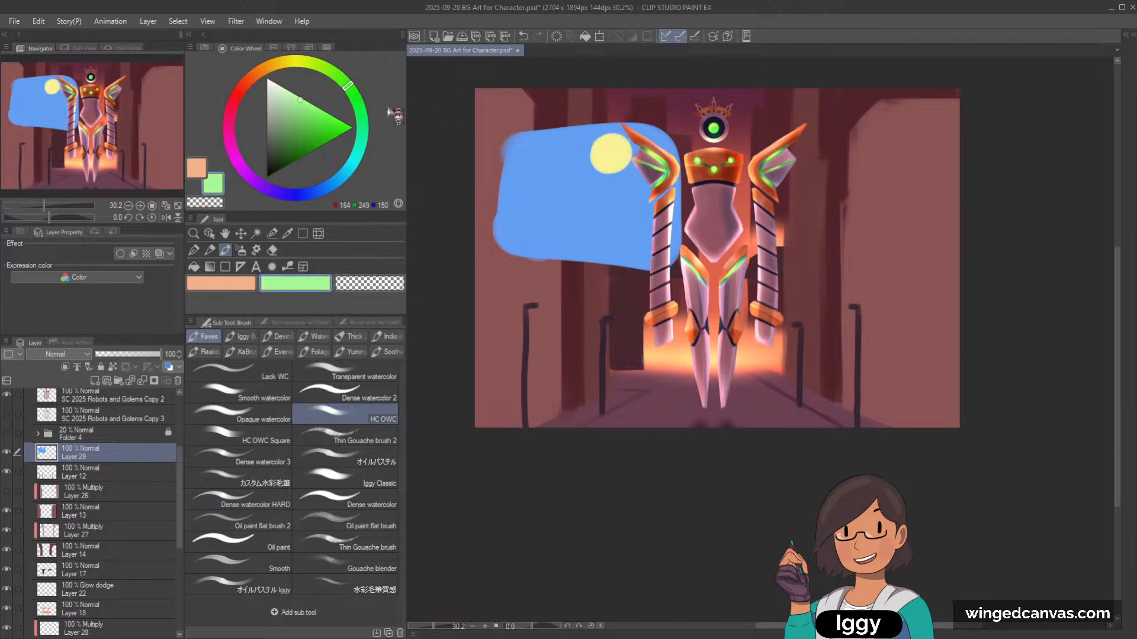
{"action": "mouse_move", "coordinate": [560, 187]}
{"action": "left_mouse_down"}
{"action": "mouse_move", "coordinate": [527, 203]}
{"action": "mouse_move", "coordinate": [548, 198]}
{"action": "mouse_move", "coordinate": [357, 131]}
{"action": "mouse_move", "coordinate": [546, 229]}
{"action": "mouse_move", "coordinate": [528, 190]}
{"action": "mouse_move", "coordinate": [555, 227]}
{"action": "mouse_move", "coordinate": [526, 226]}
{"action": "mouse_move", "coordinate": [551, 222]}
{"action": "mouse_move", "coordinate": [529, 200]}
{"action": "mouse_move", "coordinate": [560, 210]}
{"action": "mouse_move", "coordinate": [562, 225]}
{"action": "mouse_move", "coordinate": [536, 217]}
{"action": "mouse_move", "coordinate": [556, 206]}
{"action": "mouse_move", "coordinate": [532, 201]}
{"action": "mouse_move", "coordinate": [528, 216]}
{"action": "mouse_move", "coordinate": [554, 223]}
{"action": "mouse_move", "coordinate": [527, 217]}
{"action": "mouse_move", "coordinate": [529, 197]}
{"action": "mouse_move", "coordinate": [546, 212]}
{"action": "mouse_move", "coordinate": [533, 227]}
{"action": "mouse_move", "coordinate": [516, 220]}
{"action": "mouse_move", "coordinate": [538, 232]}
{"action": "left_mouse_up"}
{"action": "left_click", "coordinate": [355, 158]}
{"action": "left_click", "coordinate": [299, 126]}
{"action": "left_click", "coordinate": [533, 201], "text": "alt"}
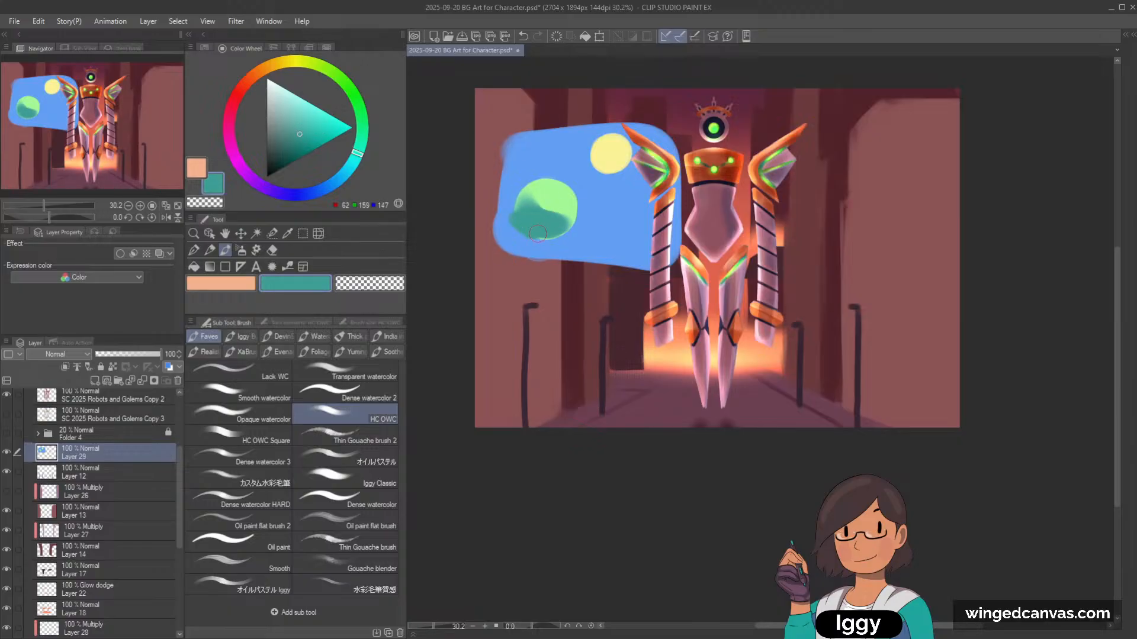
{"action": "left_click", "coordinate": [551, 186], "text": "alt"}
{"action": "mouse_move", "coordinate": [550, 187]}
{"action": "left_mouse_down"}
{"action": "mouse_move", "coordinate": [536, 184]}
{"action": "mouse_move", "coordinate": [565, 189]}
{"action": "mouse_move", "coordinate": [573, 210]}
{"action": "left_mouse_up"}
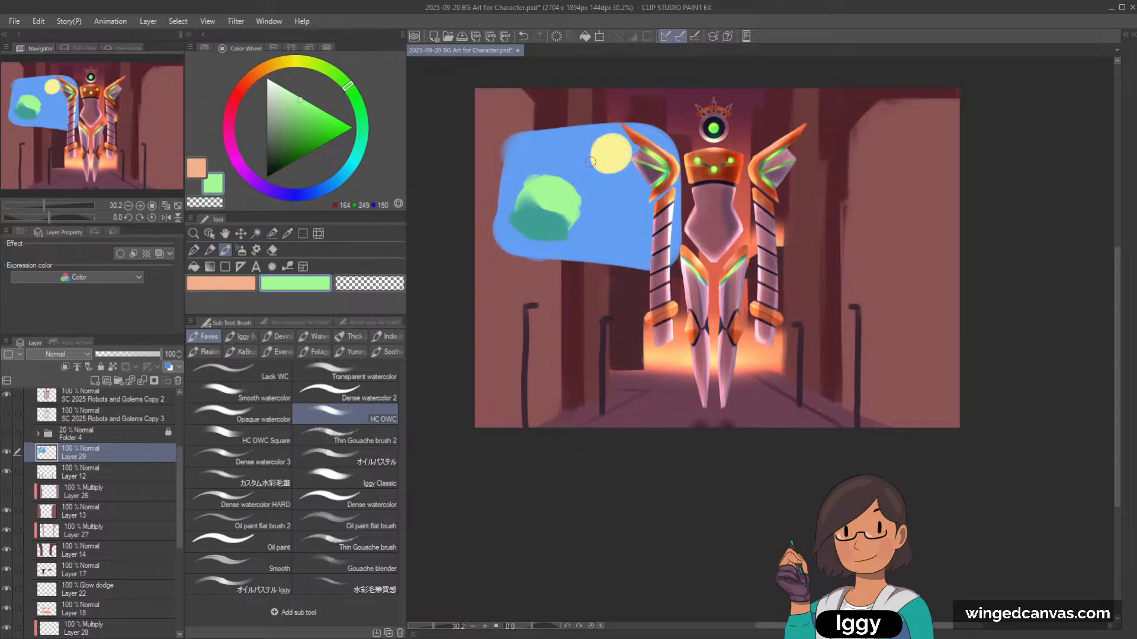
Step: Try thin green lines illustrating how light travels from the sun around the ball, undoing each attempt
{"action": "mouse_move", "coordinate": [595, 148]}
{"action": "left_mouse_down"}
{"action": "mouse_move", "coordinate": [556, 171]}
{"action": "mouse_move", "coordinate": [588, 152]}
{"action": "left_mouse_up"}
{"action": "key", "text": "ctrl+z"}
{"action": "key", "text": "ctrl+z"}
{"action": "mouse_move", "coordinate": [582, 158]}
{"action": "left_mouse_down"}
{"action": "mouse_move", "coordinate": [579, 172]}
{"action": "mouse_move", "coordinate": [542, 175]}
{"action": "left_mouse_up"}
{"action": "key", "text": "ctrl+z"}
{"action": "mouse_move", "coordinate": [523, 227]}
{"action": "left_mouse_down"}
{"action": "mouse_move", "coordinate": [557, 209]}
{"action": "mouse_move", "coordinate": [559, 242]}
{"action": "mouse_move", "coordinate": [533, 237]}
{"action": "left_mouse_up"}
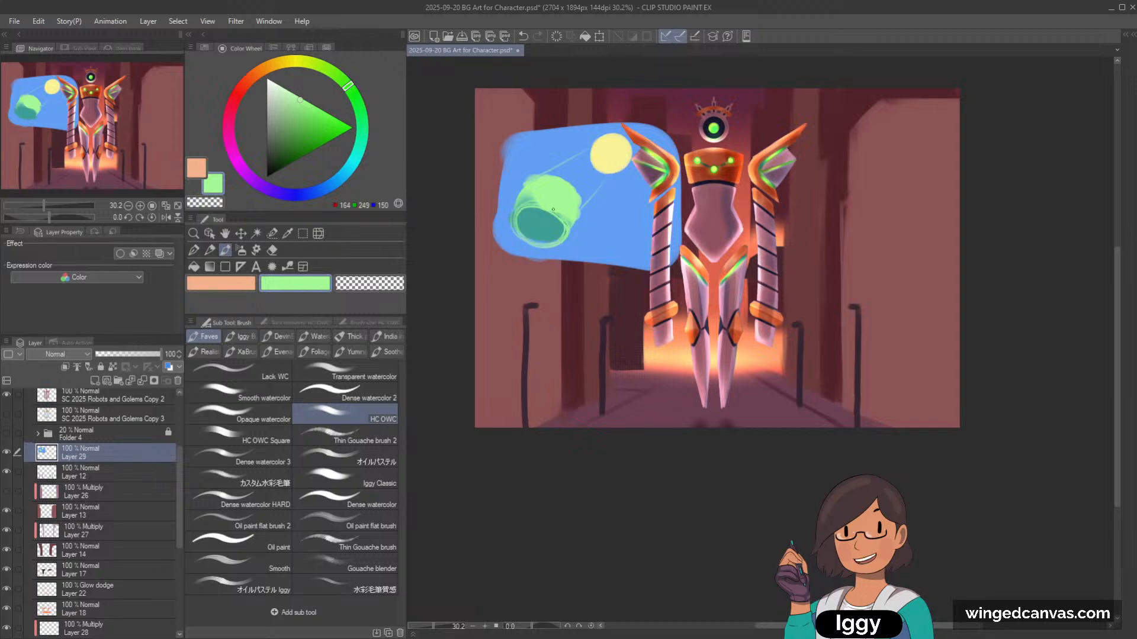
{"action": "key", "text": "ctrl+z"}
{"action": "key", "text": "ctrl+z"}
{"action": "key", "text": "ctrl+z"}
{"action": "key", "text": "ctrl+z"}
{"action": "key", "text": "ctrl+z"}
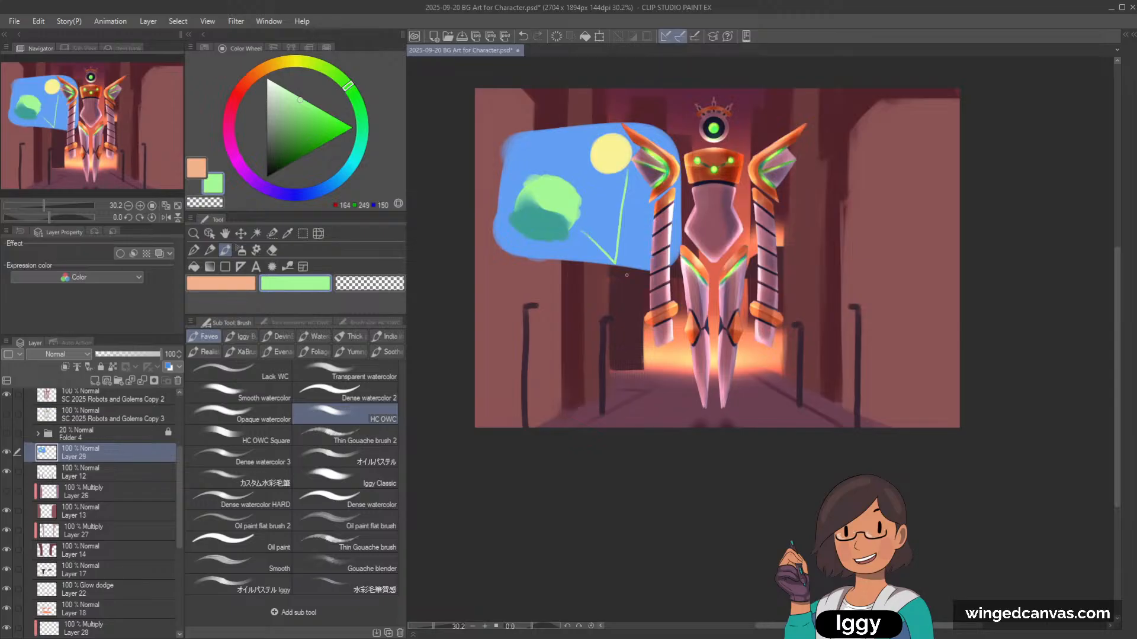
{"action": "key", "text": "ctrl+z"}
{"action": "key", "text": "ctrl+z"}
{"action": "mouse_move", "coordinate": [582, 116]}
{"action": "left_mouse_down"}
{"action": "mouse_move", "coordinate": [650, 302]}
{"action": "mouse_move", "coordinate": [586, 323]}
{"action": "mouse_move", "coordinate": [481, 241]}
{"action": "mouse_move", "coordinate": [650, 299]}
{"action": "left_mouse_up"}
{"action": "key", "text": "ctrl+z"}
Step: Extend the teal shading on the ball's left side and letter "Ambient light" in green beside the ball
{"action": "left_click", "coordinate": [521, 203], "text": "alt"}
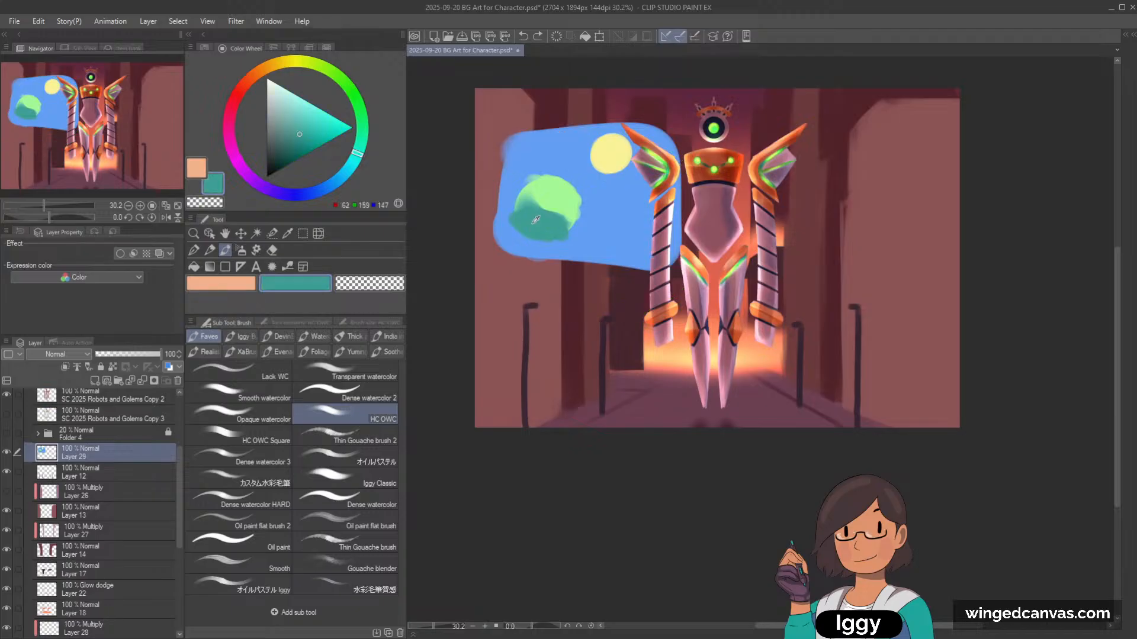
{"action": "left_click_drag", "start_coordinate": [523, 202], "coordinate": [516, 216]}
{"action": "left_click", "coordinate": [552, 194], "text": "alt"}
{"action": "key", "text": "ctrl+z"}
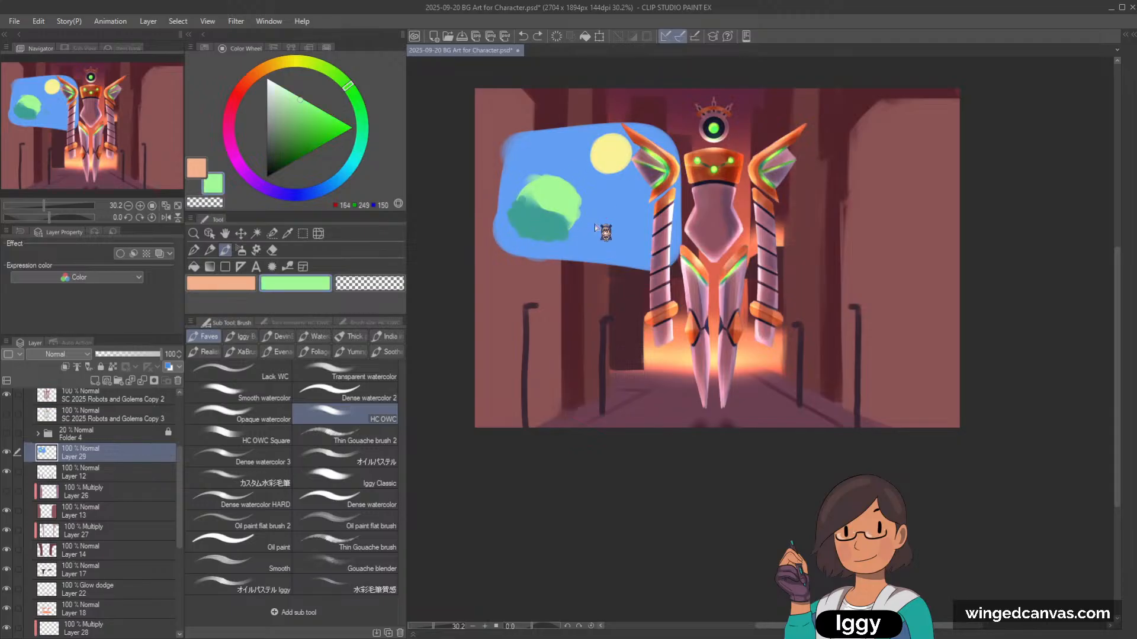
{"action": "mouse_move", "coordinate": [609, 222]}
{"action": "left_mouse_down"}
{"action": "mouse_move", "coordinate": [641, 226]}
{"action": "mouse_move", "coordinate": [615, 250]}
{"action": "left_mouse_up"}
Step: Try pale yellow sun rays passing on both sides of the ball and undo them
{"action": "mouse_move", "coordinate": [545, 149]}
{"action": "left_mouse_down"}
{"action": "mouse_move", "coordinate": [654, 259]}
{"action": "mouse_move", "coordinate": [573, 135]}
{"action": "mouse_move", "coordinate": [557, 136]}
{"action": "mouse_move", "coordinate": [536, 172]}
{"action": "left_mouse_up"}
{"action": "left_click", "coordinate": [563, 165], "text": "alt"}
{"action": "key", "text": "ctrl+z"}
{"action": "left_click", "coordinate": [610, 153], "text": "alt"}
{"action": "left_click_drag", "start_coordinate": [631, 171], "coordinate": [585, 235]}
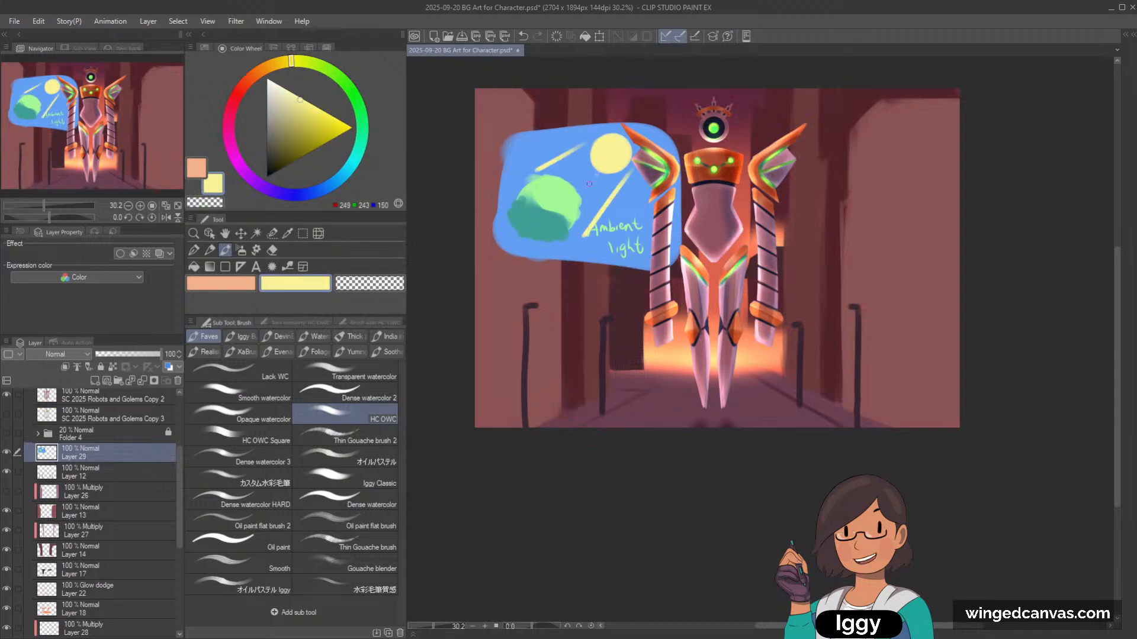
{"action": "key", "text": "ctrl+z"}
{"action": "key", "text": "ctrl+z"}
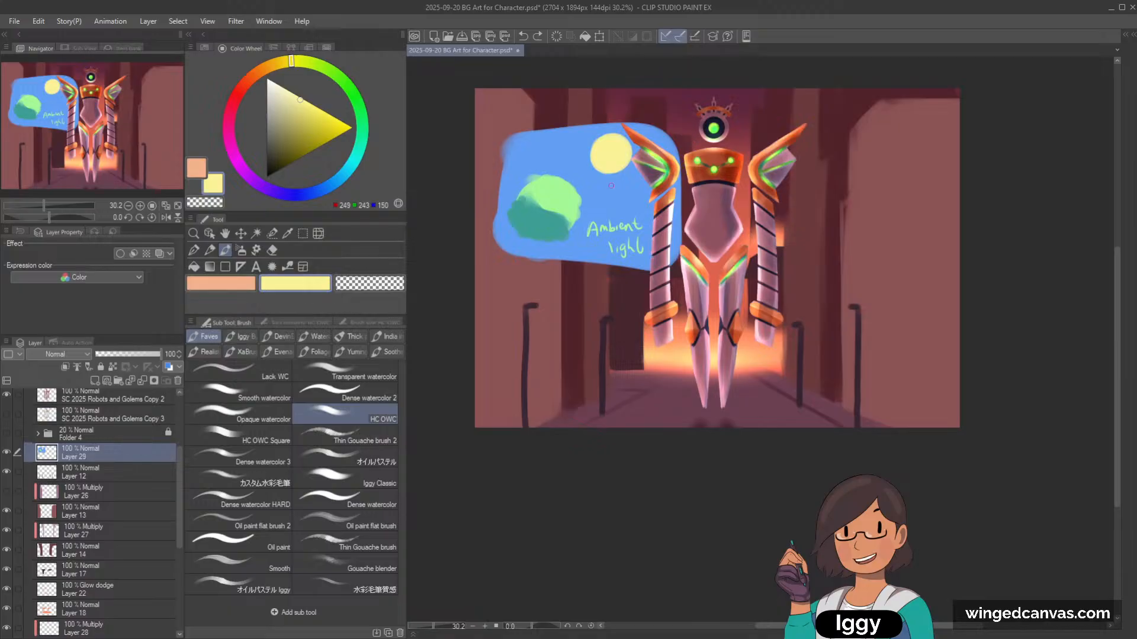
Step: Try other blues on the demo sketch, undo the strokes, and delete the sketch's Layer 29
{"action": "left_click", "coordinate": [538, 146], "text": "alt"}
{"action": "left_click", "coordinate": [306, 140]}
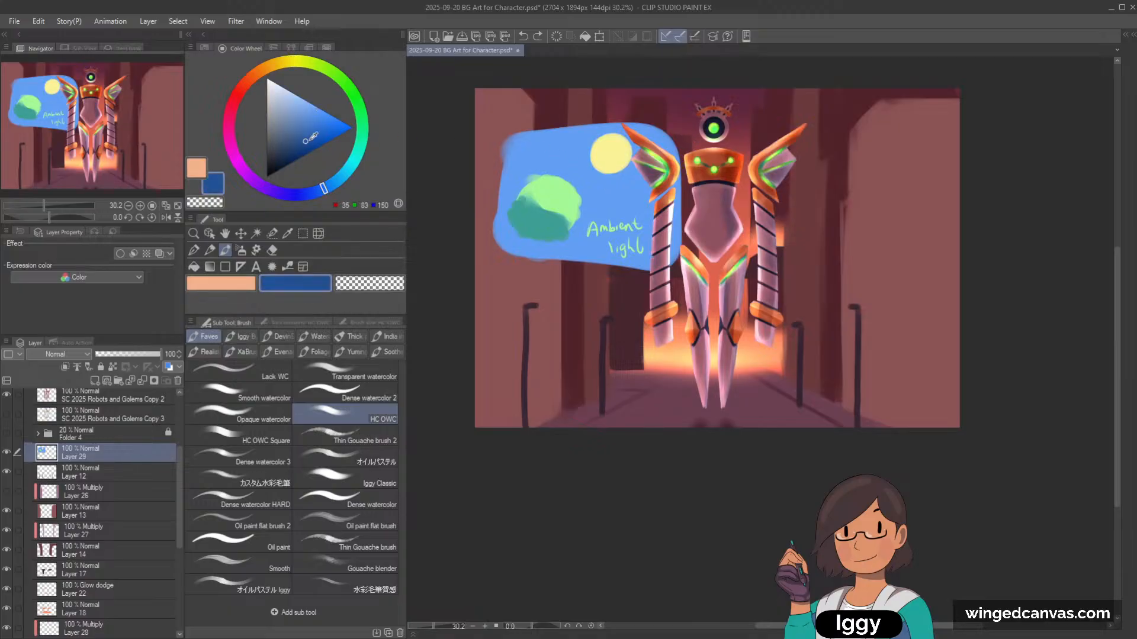
{"action": "key", "text": "ctrl+z"}
{"action": "left_click", "coordinate": [548, 156], "text": "alt"}
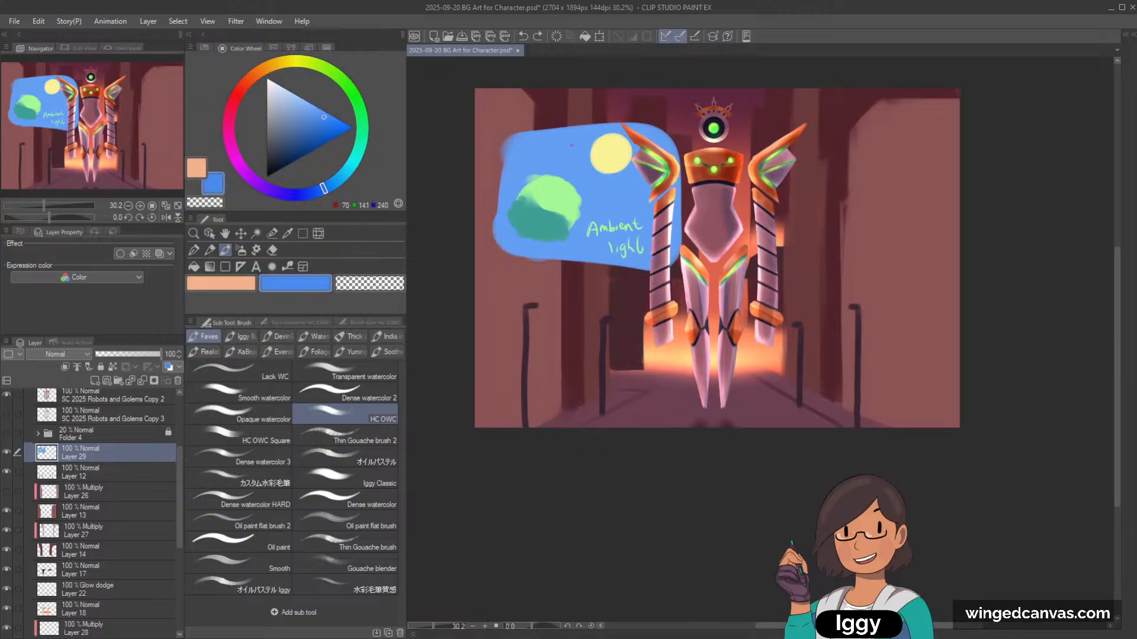
{"action": "key", "text": "ctrl+z"}
{"action": "left_click", "coordinate": [178, 381]}
{"action": "scroll", "coordinate": [679, 128], "scroll_direction": "down", "scroll_amount": 1}
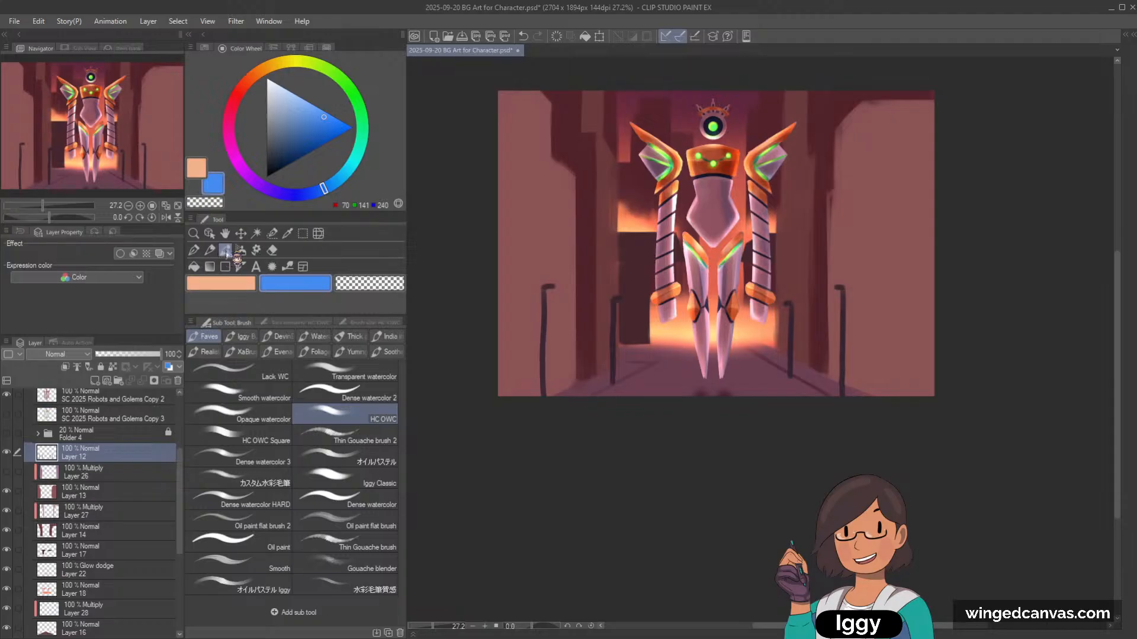
Step: On a new layer clipped to Layer 13, shade the left wall's outer edge dark plum (RGB 95, 52, 69) with HC OWC
{"action": "left_click", "coordinate": [93, 491]}
{"action": "left_click", "coordinate": [95, 381]}
{"action": "key", "text": "c"}
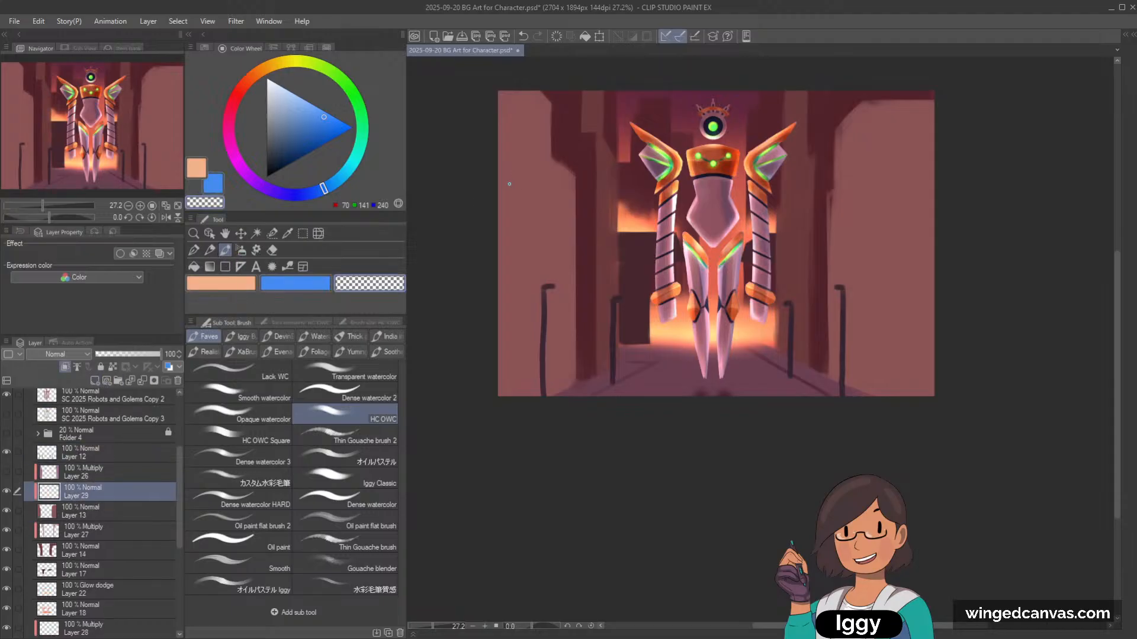
{"action": "left_click", "coordinate": [288, 233]}
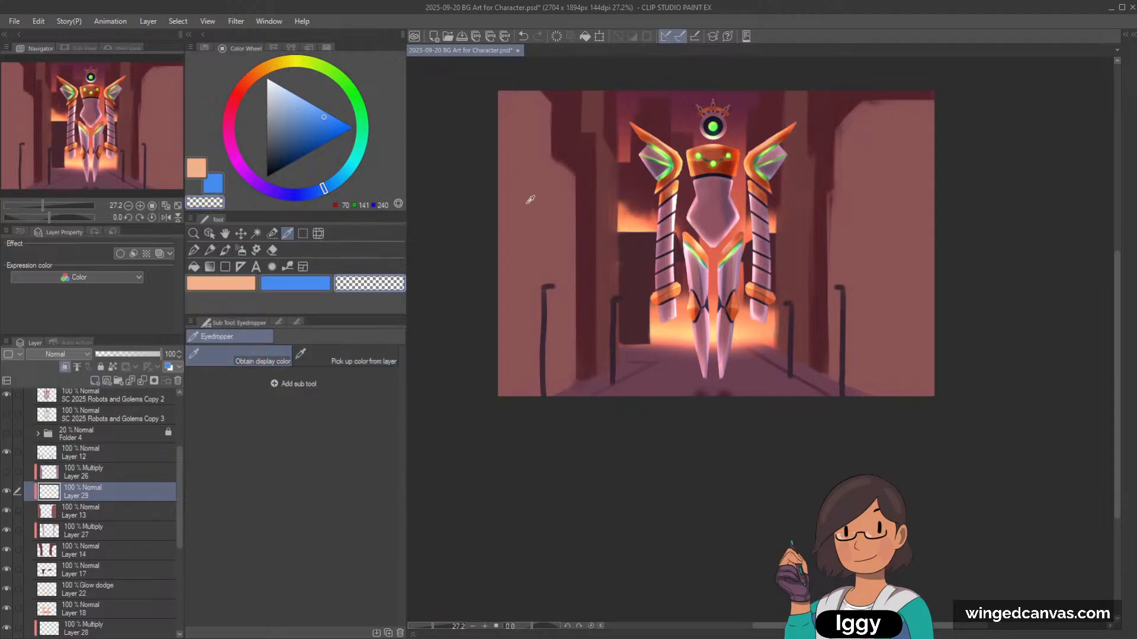
{"action": "left_click", "coordinate": [515, 181]}
{"action": "left_click_drag", "start_coordinate": [237, 95], "coordinate": [228, 118]}
{"action": "left_click", "coordinate": [283, 148]}
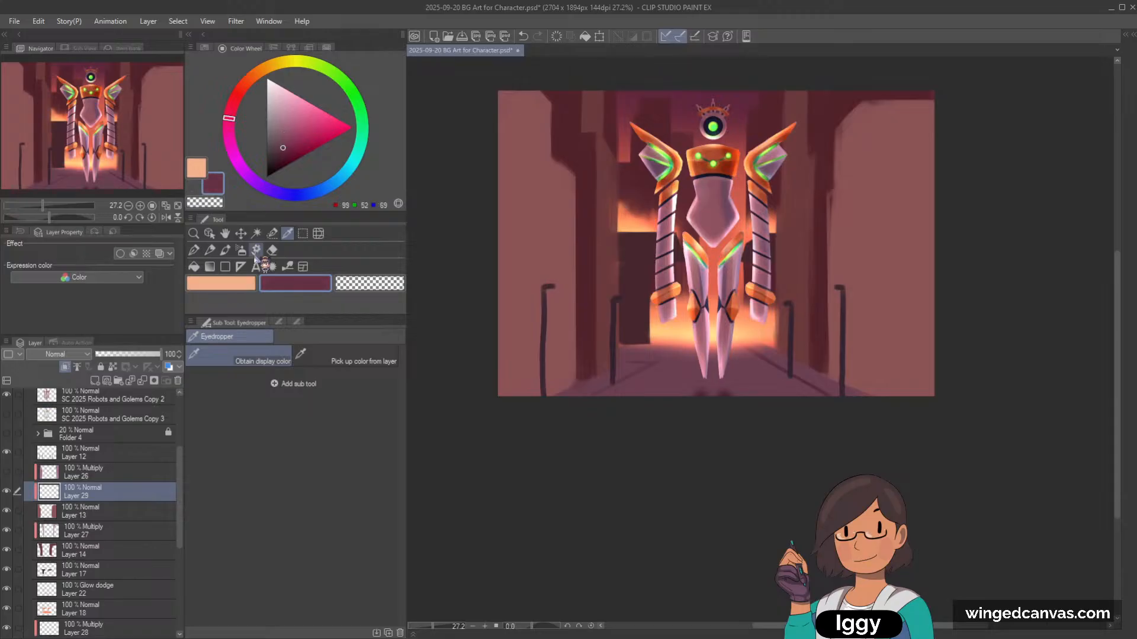
{"action": "left_click", "coordinate": [228, 251]}
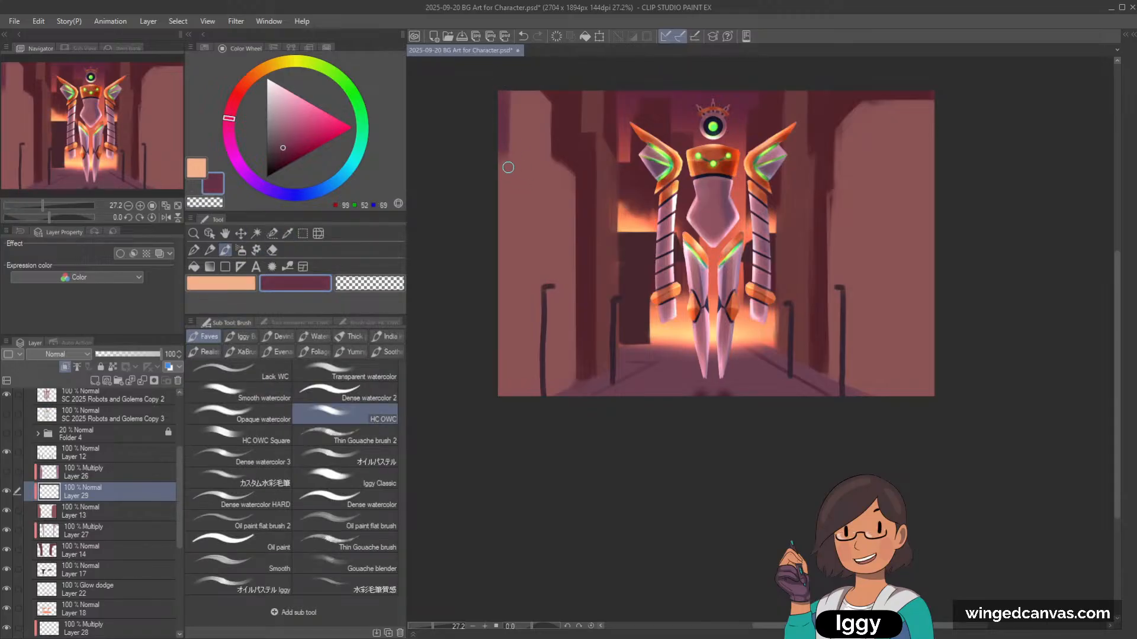
{"action": "mouse_move", "coordinate": [533, 158]}
{"action": "left_mouse_down"}
{"action": "mouse_move", "coordinate": [531, 192]}
{"action": "mouse_move", "coordinate": [503, 246]}
{"action": "left_mouse_up"}
{"action": "mouse_move", "coordinate": [500, 164]}
{"action": "left_mouse_down"}
{"action": "mouse_move", "coordinate": [520, 274]}
{"action": "mouse_move", "coordinate": [505, 470]}
{"action": "left_mouse_up"}
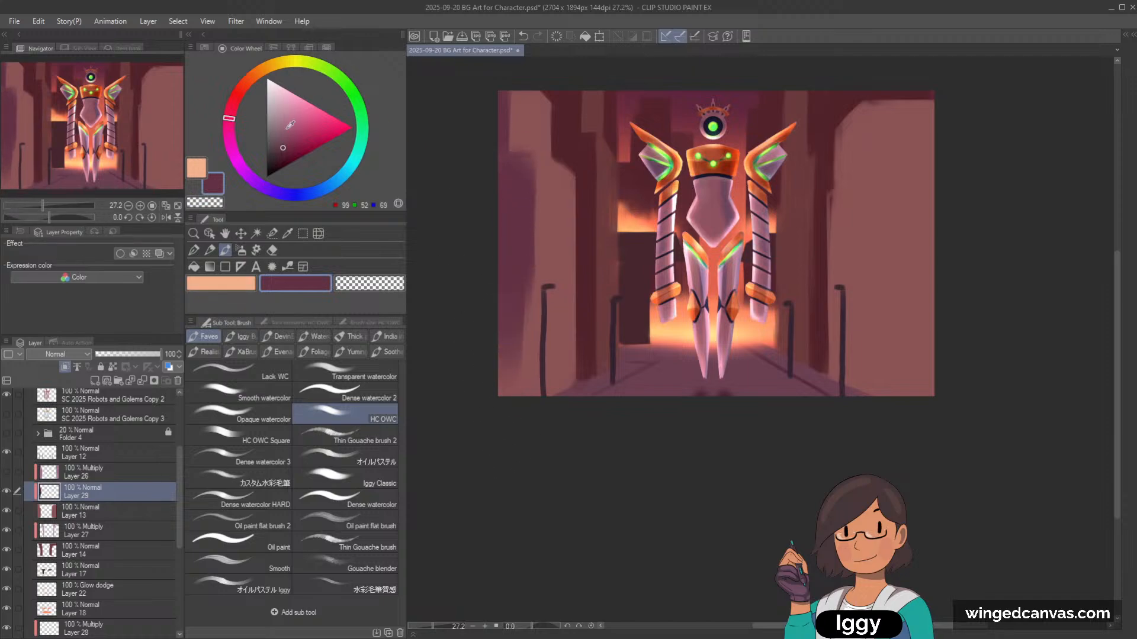
Step: Deepen the left wall's outer edge with a darker plum (RGB 88, 45, 64)
{"action": "left_click", "coordinate": [231, 121]}
{"action": "left_click", "coordinate": [281, 151]}
{"action": "mouse_move", "coordinate": [524, 192]}
{"action": "left_mouse_down"}
{"action": "mouse_move", "coordinate": [518, 170]}
{"action": "mouse_move", "coordinate": [517, 375]}
{"action": "mouse_move", "coordinate": [517, 254]}
{"action": "mouse_move", "coordinate": [494, 435]}
{"action": "left_mouse_up"}
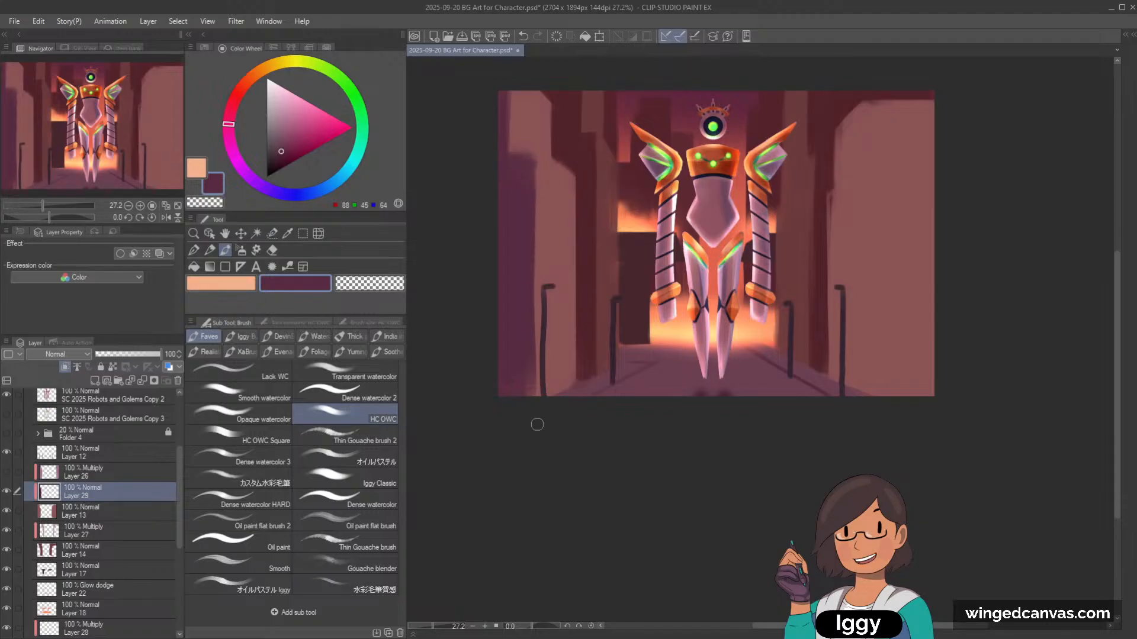
Step: Delete the clipped trial shading Layer 29 and show Multiply Layer 26 again
{"action": "scroll", "coordinate": [554, 392], "scroll_direction": "down", "scroll_amount": 1}
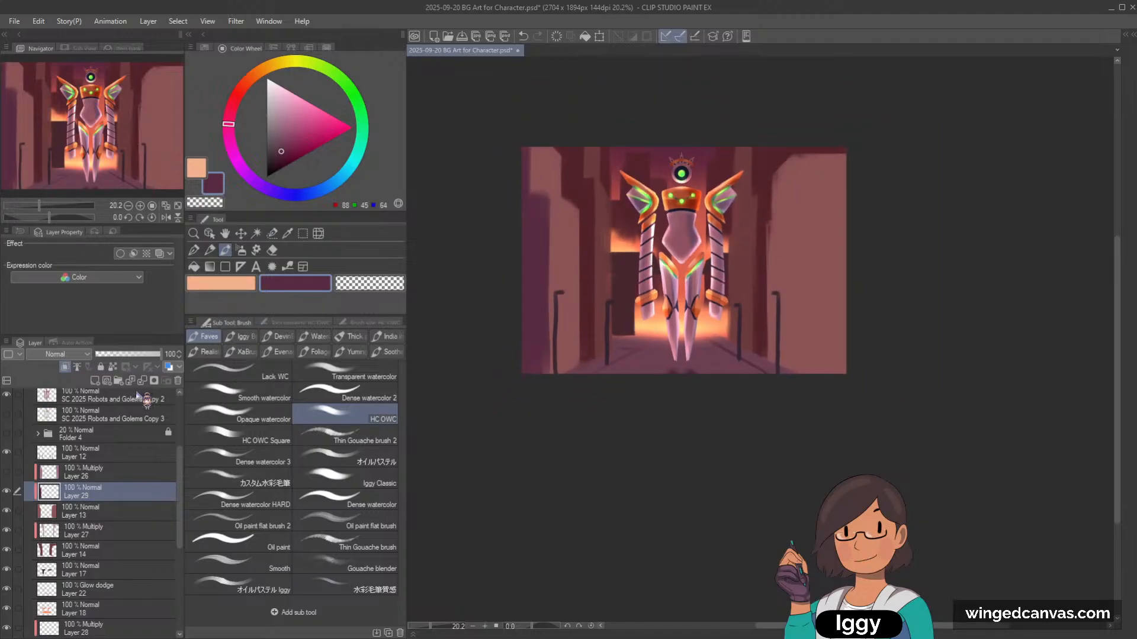
{"action": "left_click", "coordinate": [178, 381]}
{"action": "left_click", "coordinate": [7, 472]}
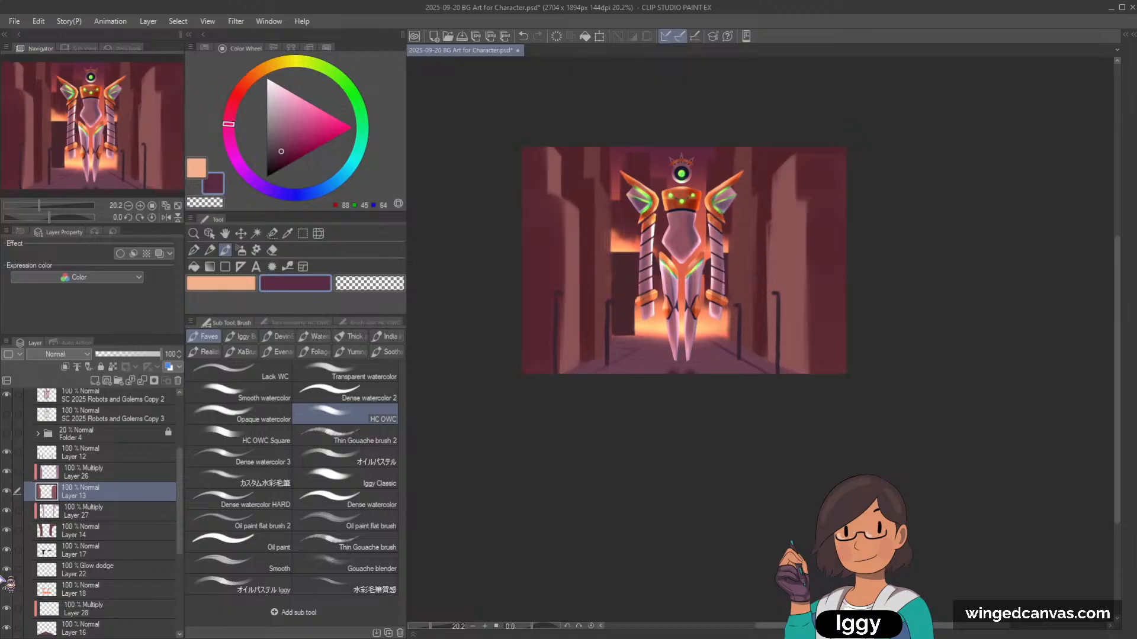
{"action": "scroll", "coordinate": [788, 236], "scroll_direction": "down", "scroll_amount": 1}
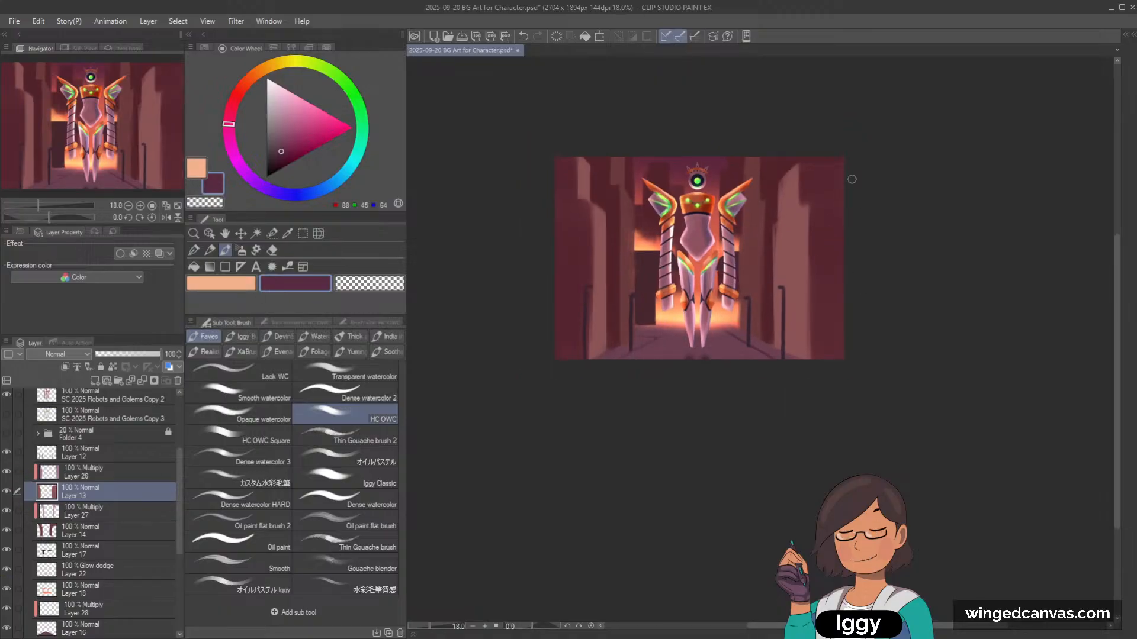
{"action": "scroll", "coordinate": [794, 331], "scroll_direction": "up", "scroll_amount": 2}
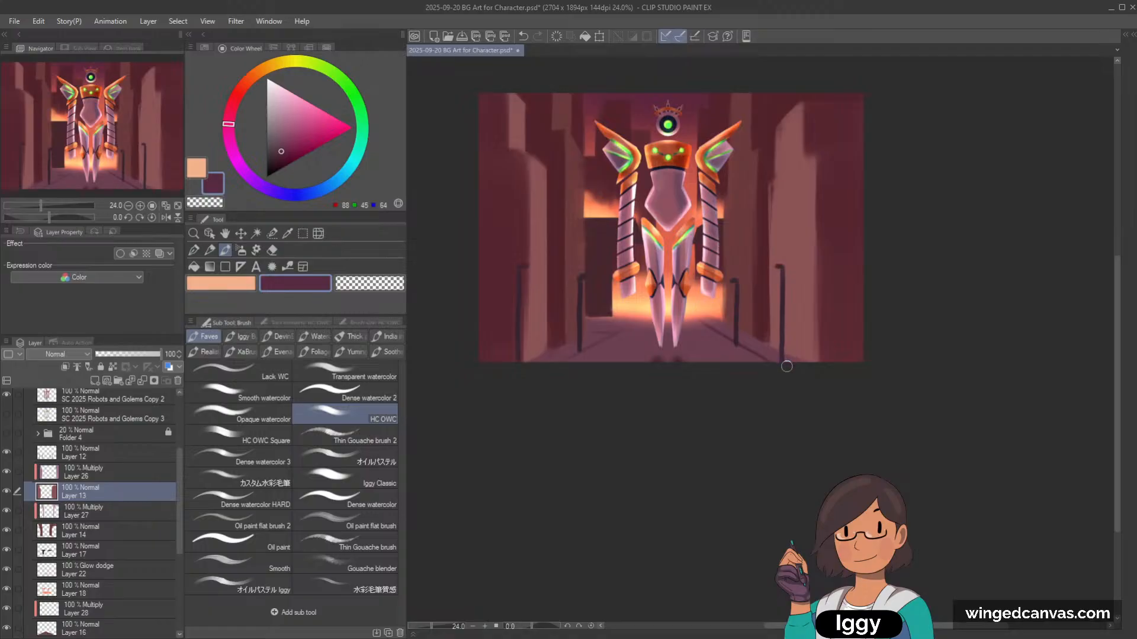
Step: On Layer 14, touch up the inner left canyon wall's edge with its own sampled brown-red (RGB 106, 57, 59)
{"action": "scroll", "coordinate": [787, 367], "scroll_direction": "up", "scroll_amount": 1}
{"action": "left_click", "coordinate": [211, 234]}
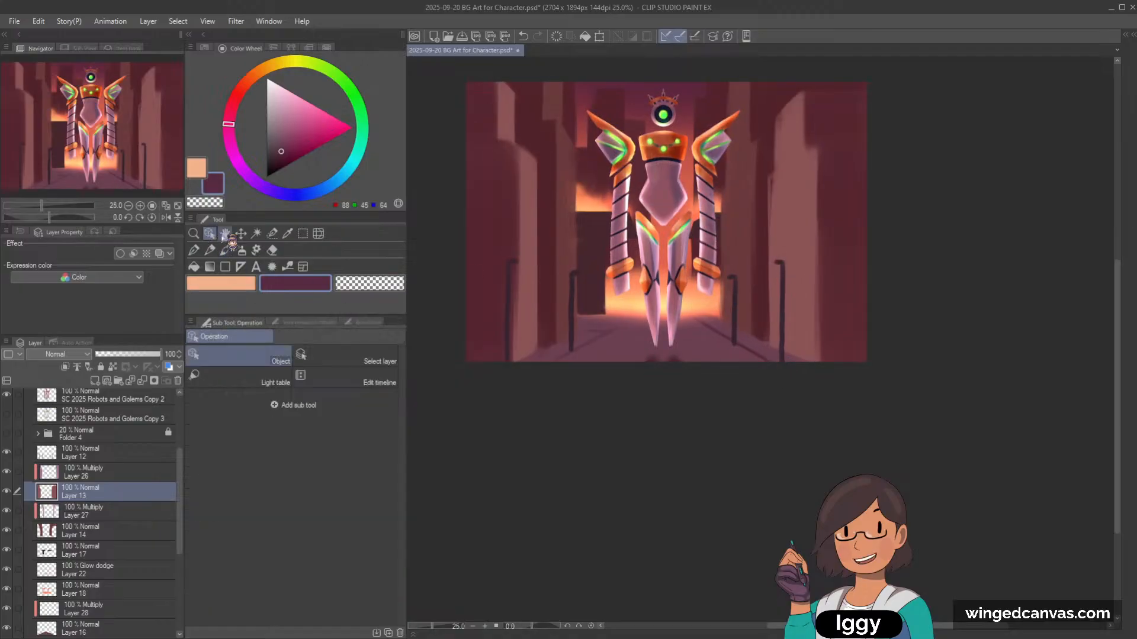
{"action": "left_click", "coordinate": [575, 172]}
{"action": "left_click", "coordinate": [225, 250]}
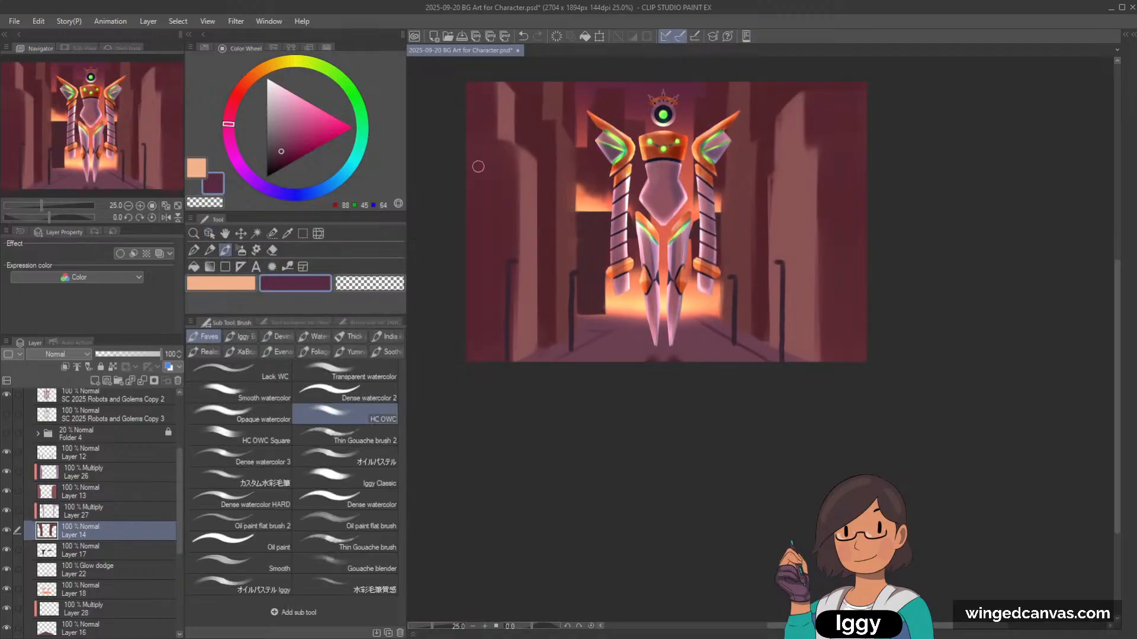
{"action": "left_click", "coordinate": [547, 175], "text": "alt"}
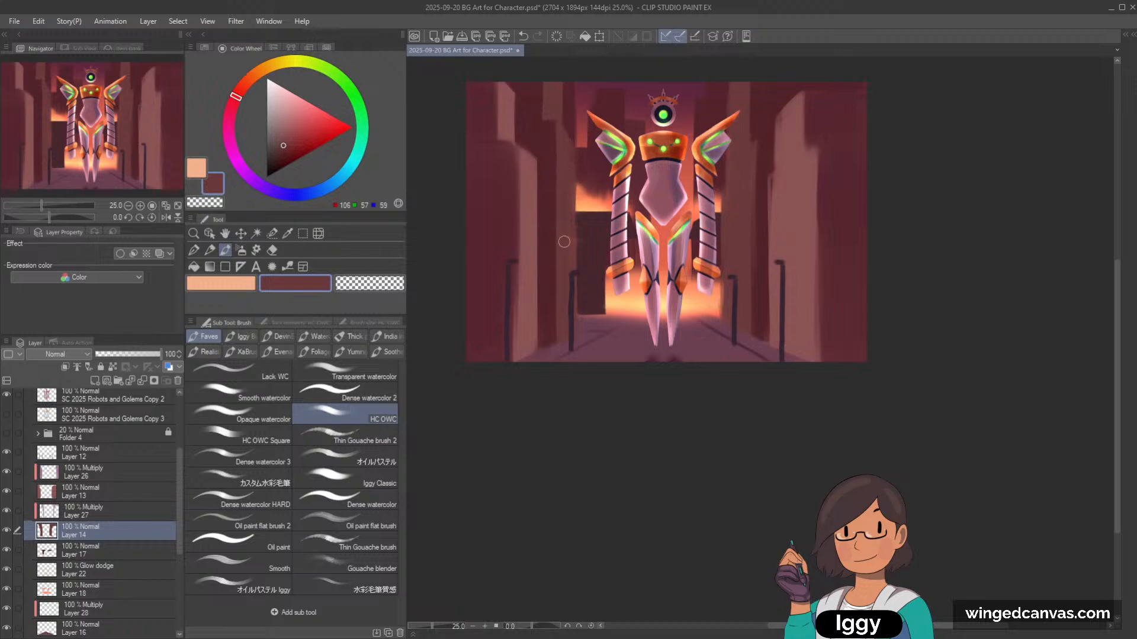
{"action": "left_click_drag", "start_coordinate": [572, 211], "coordinate": [574, 183]}
Step: On Layer 13, touch up the right wall's inner edge with its sampled dusty red (RGB 138, 83, 84)
{"action": "left_click", "coordinate": [113, 495]}
{"action": "left_click", "coordinate": [805, 194], "text": "alt"}
{"action": "left_click_drag", "start_coordinate": [774, 231], "coordinate": [772, 180]}
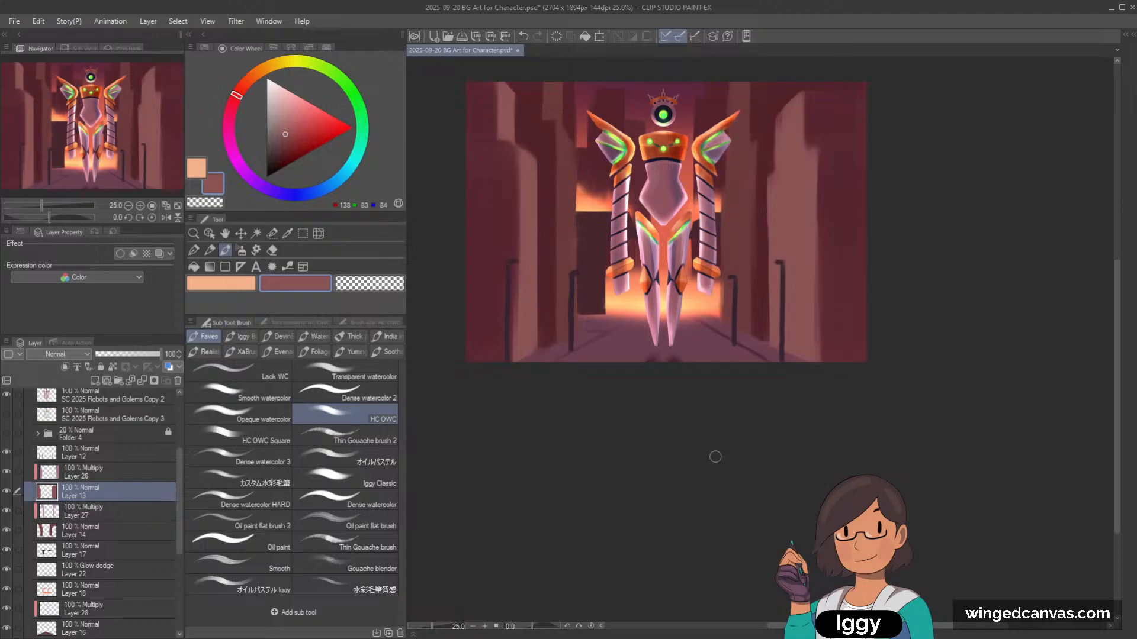
Step: On Layer 17, clean up the base of the dark distant block in its sampled maroon (RGB 65, 39, 46) and switch to transparent colour
{"action": "left_click", "coordinate": [208, 233]}
{"action": "left_click", "coordinate": [601, 278]}
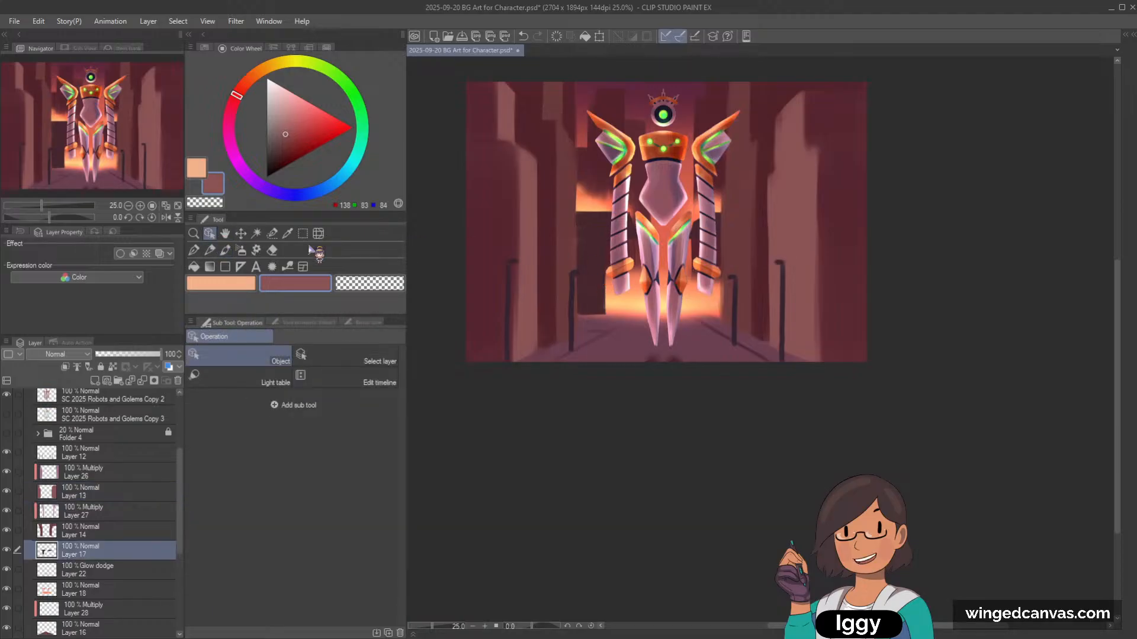
{"action": "left_click", "coordinate": [225, 250]}
{"action": "left_click", "coordinate": [591, 222], "text": "alt"}
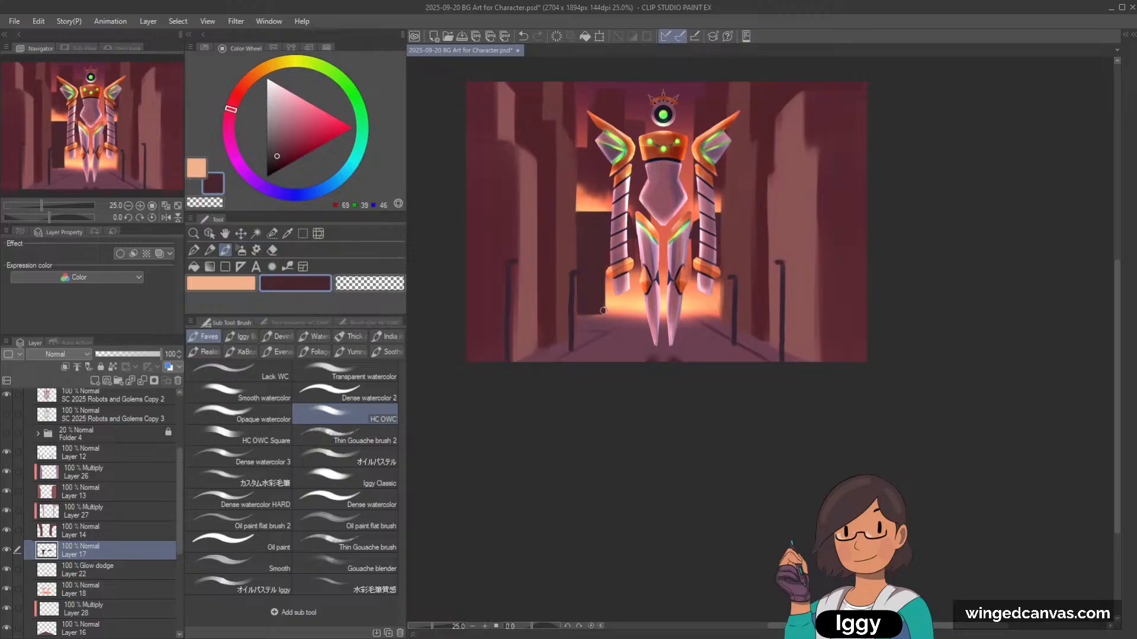
{"action": "left_click_drag", "start_coordinate": [574, 315], "coordinate": [594, 315]}
{"action": "key", "text": "c"}
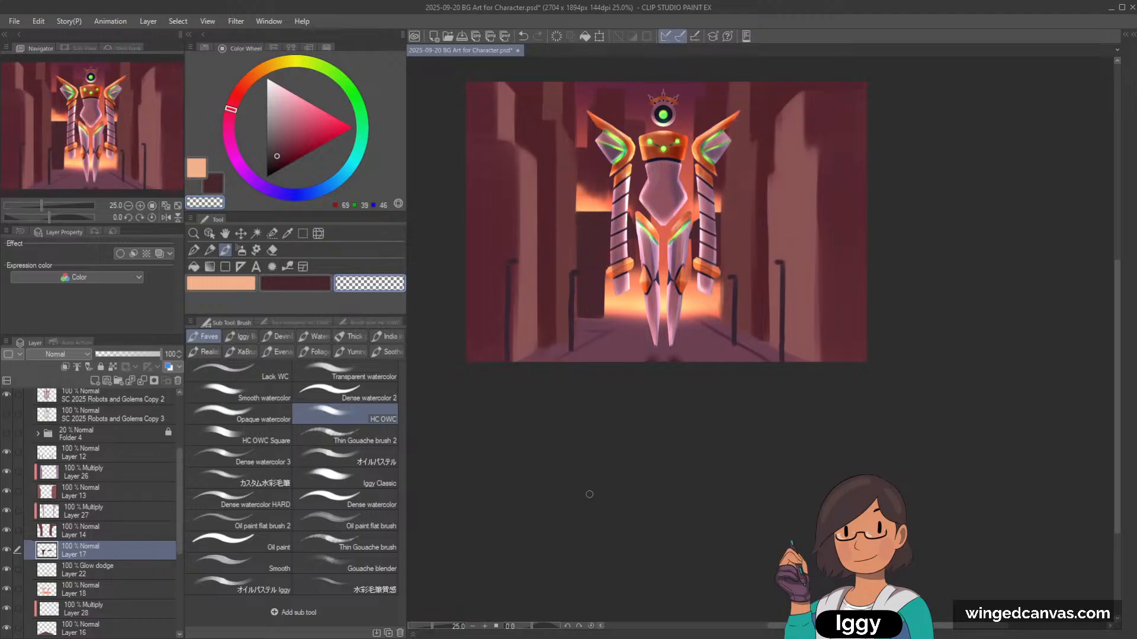
Step: Pick the mauve (RGB 159, 116, 147) from Multiply Layer 26 and draw ledge lines on the right wall with HC OWC
{"action": "left_click", "coordinate": [209, 234]}
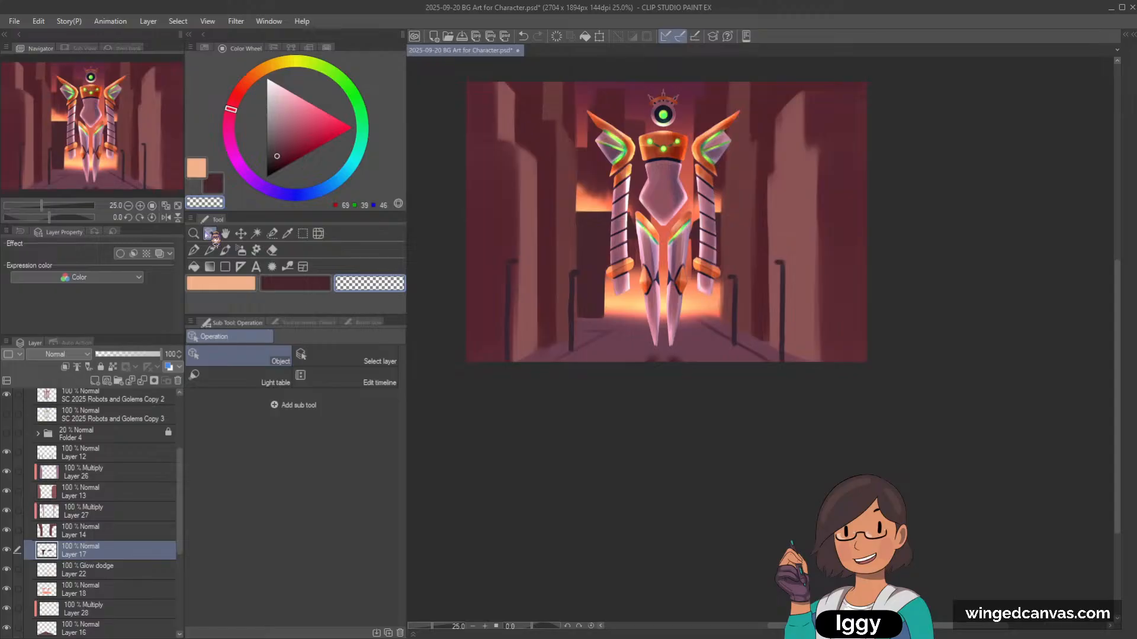
{"action": "left_click", "coordinate": [818, 129]}
{"action": "left_click", "coordinate": [225, 250]}
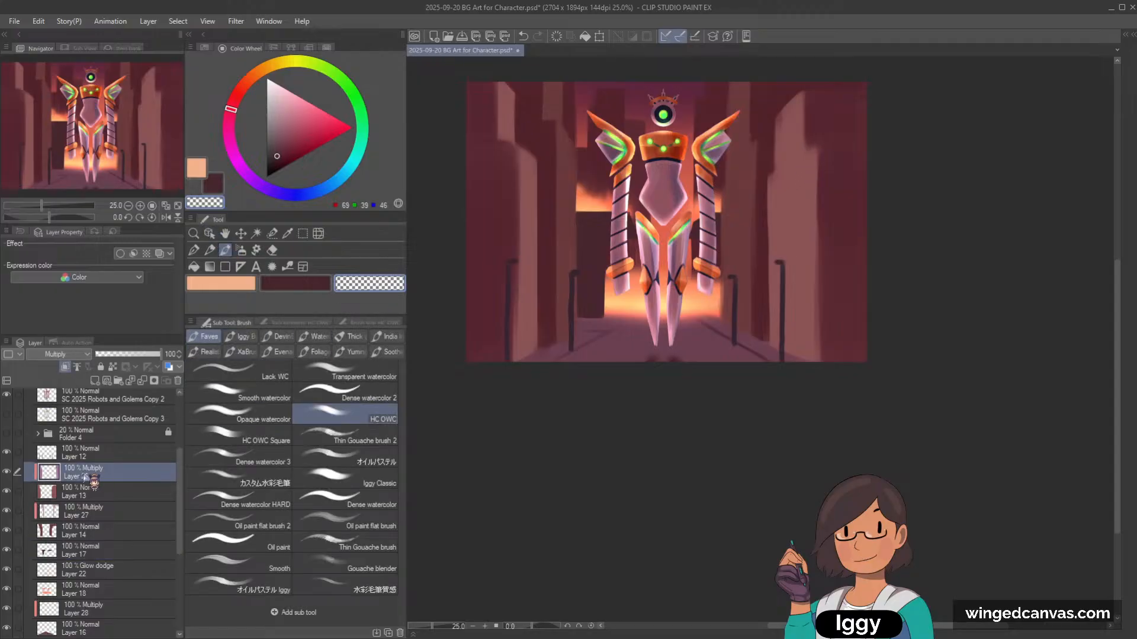
{"action": "left_click", "coordinate": [287, 234]}
{"action": "left_click", "coordinate": [361, 358]}
{"action": "left_click", "coordinate": [806, 133]}
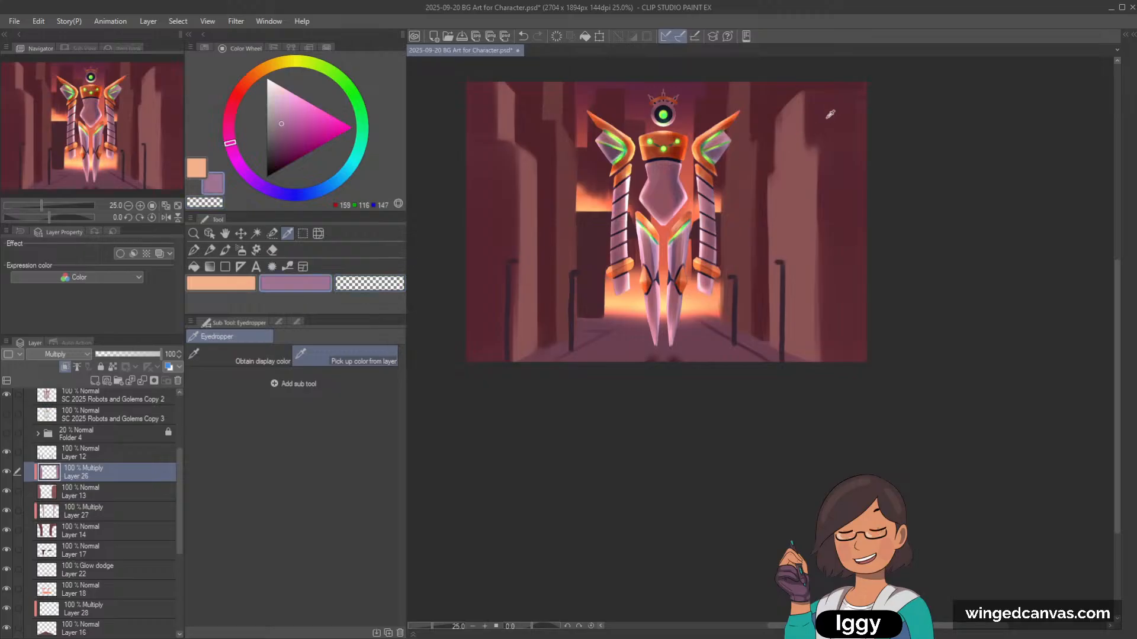
{"action": "left_click", "coordinate": [226, 250]}
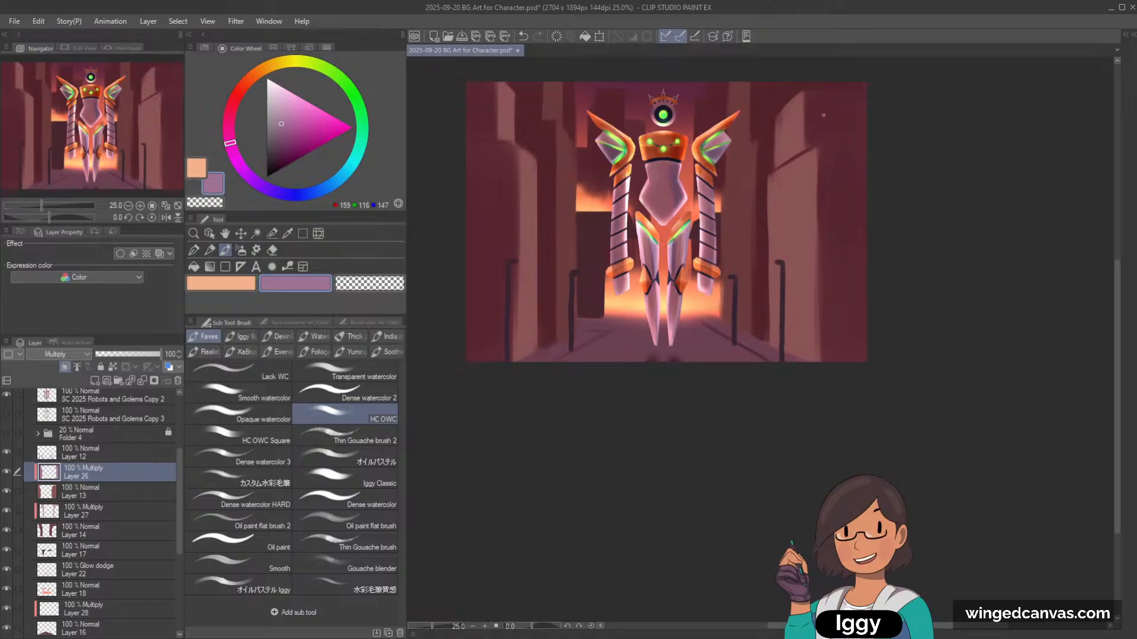
Step: On a new clipped Multiply layer above Layer 13, draw ledge lines on the right and left pillars in light mauve (RGB 203, 156, 189)
{"action": "left_click", "coordinate": [816, 166], "text": "alt"}
{"action": "left_click", "coordinate": [95, 495]}
{"action": "left_click", "coordinate": [95, 381]}
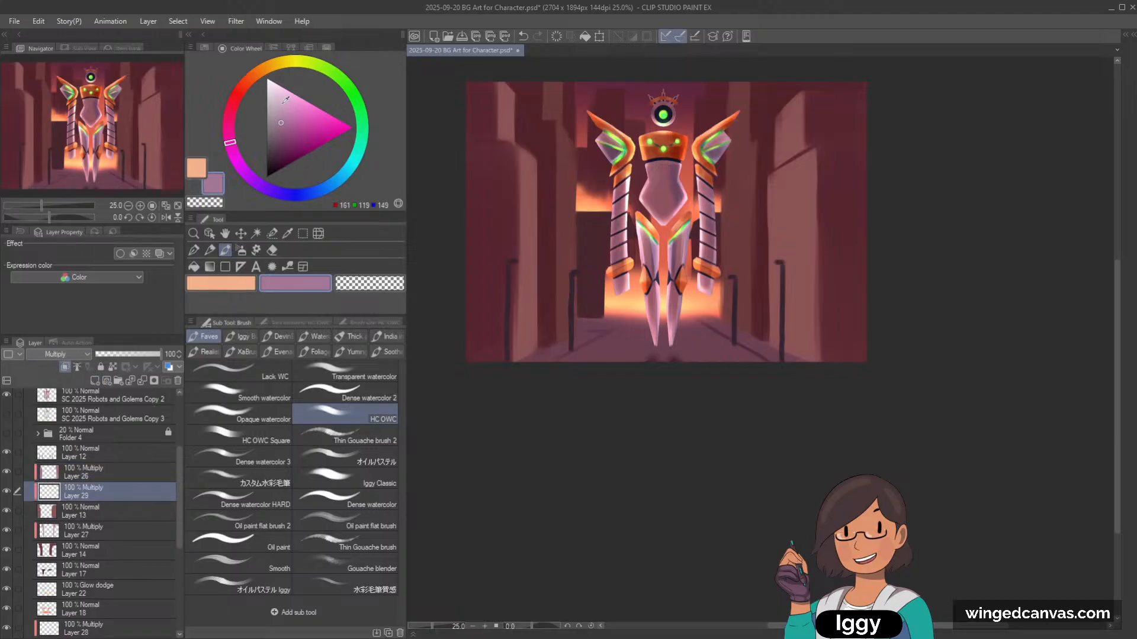
{"action": "left_click", "coordinate": [812, 107], "text": "alt"}
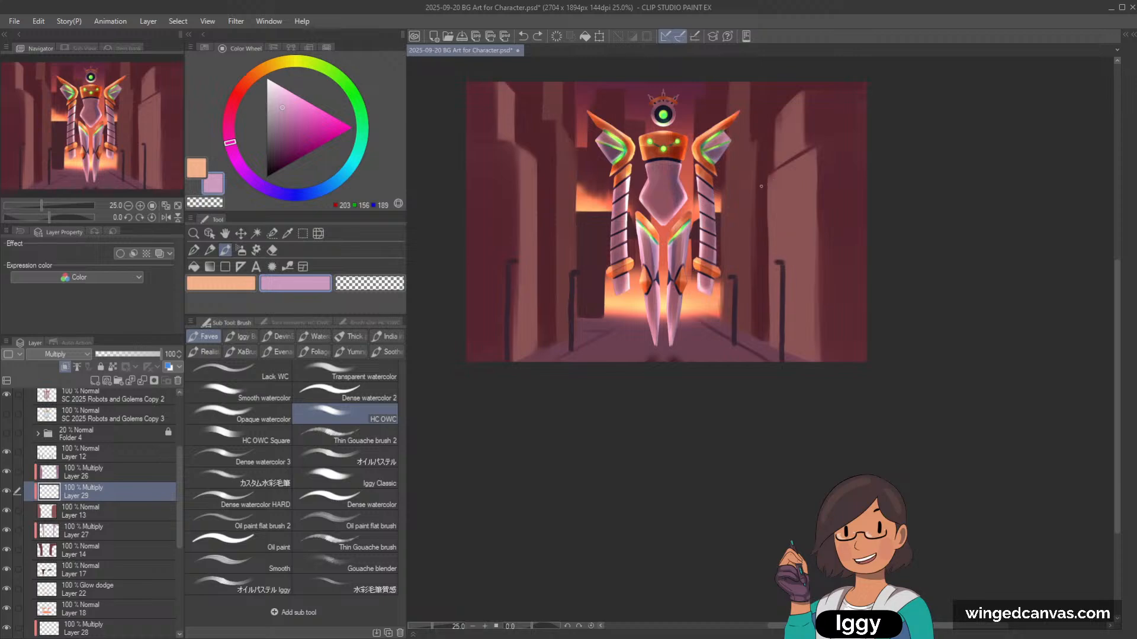
{"action": "key", "text": "minus"}
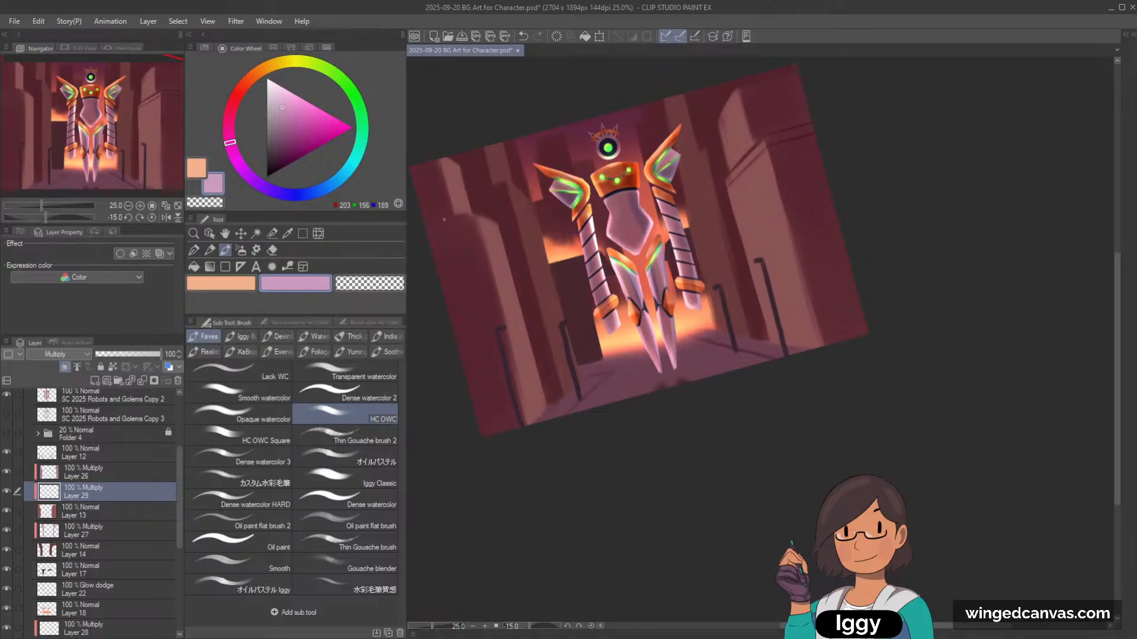
{"action": "key", "text": "minus"}
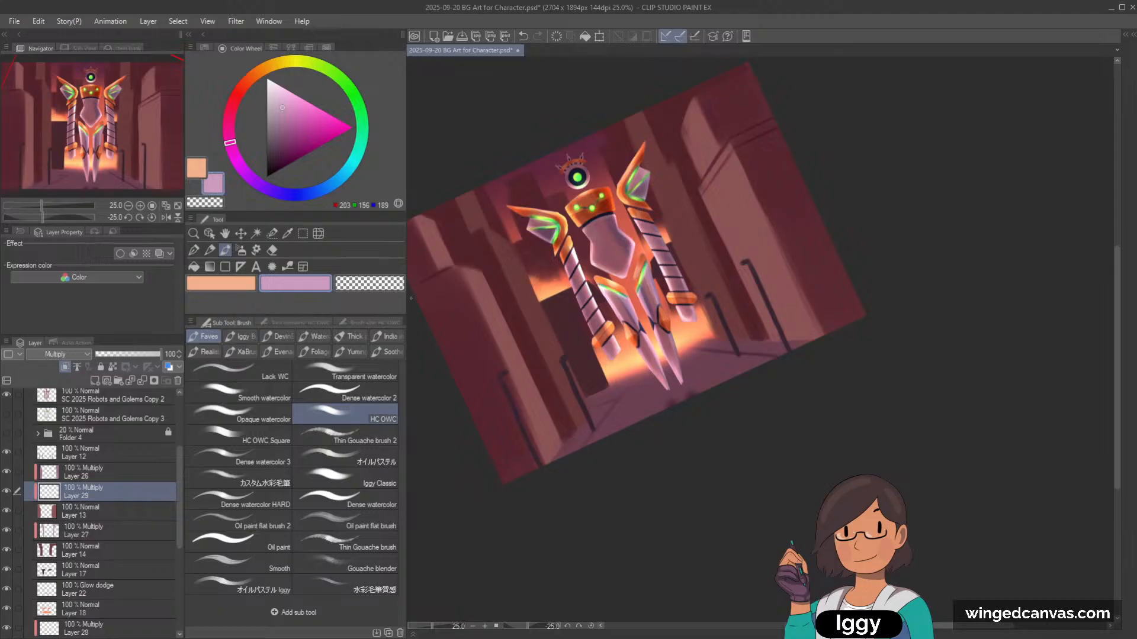
{"action": "left_click_drag", "start_coordinate": [483, 253], "coordinate": [532, 182]}
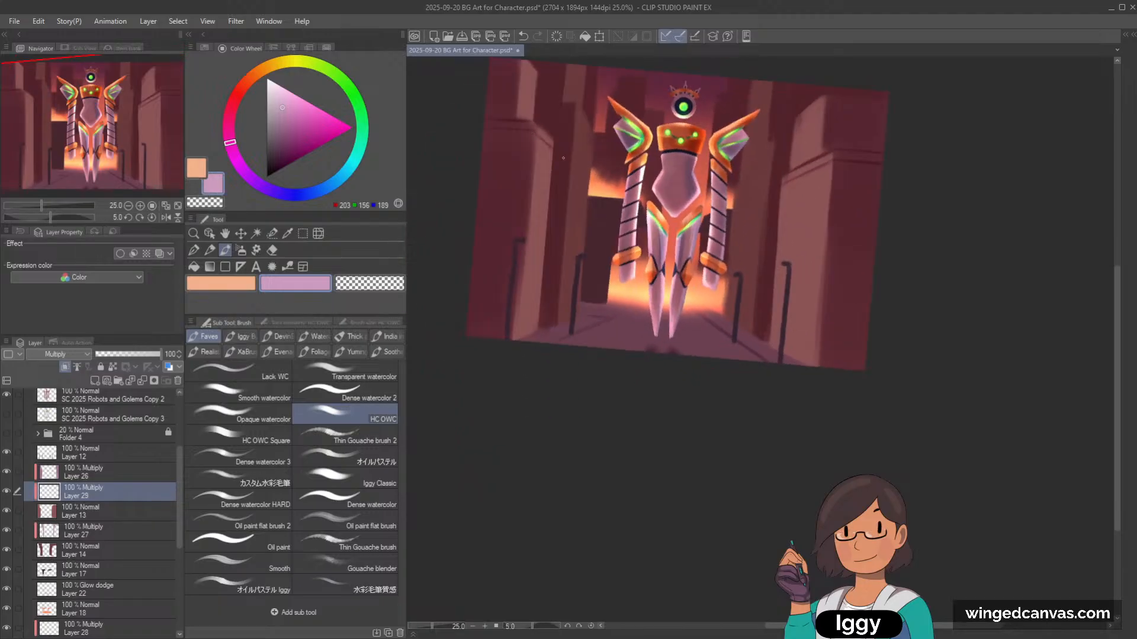
Step: Shade the left pillar's faces down to its base with a greyer mauve (RGB 185, 149, 175)
{"action": "key", "text": "minus"}
{"action": "key", "text": "minus"}
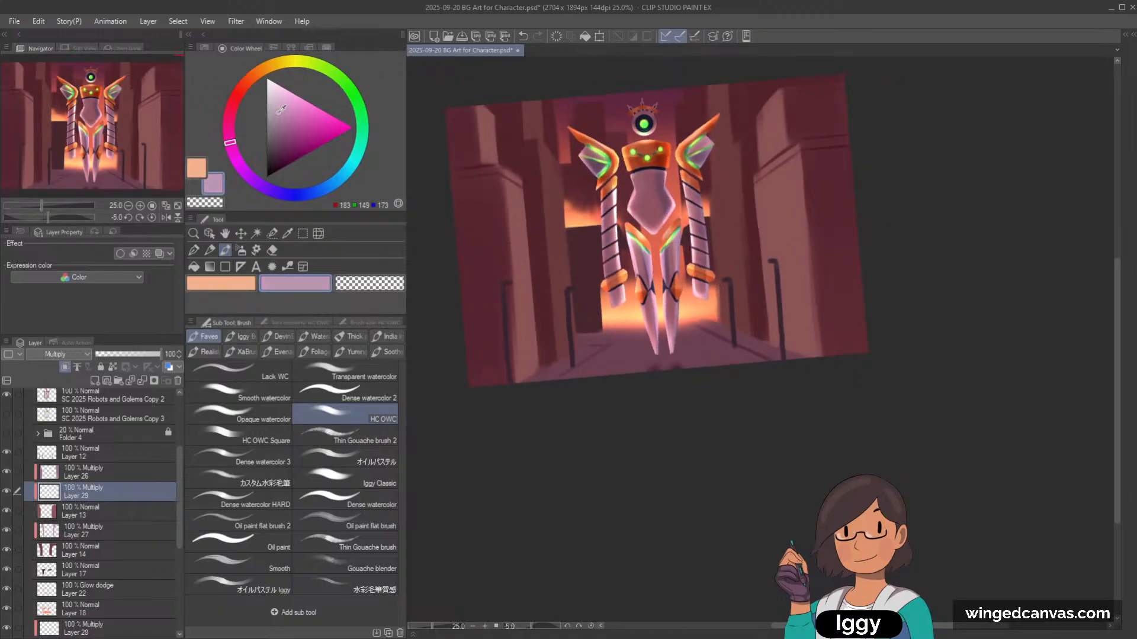
{"action": "key", "text": "asciicircum"}
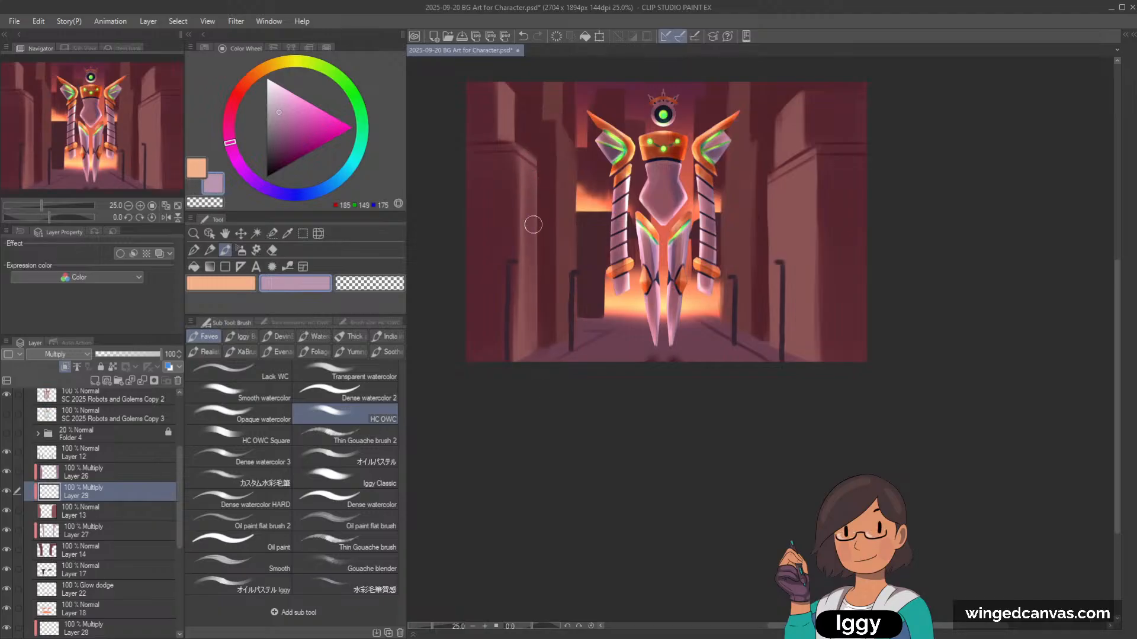
{"action": "left_click_drag", "start_coordinate": [530, 354], "coordinate": [528, 297]}
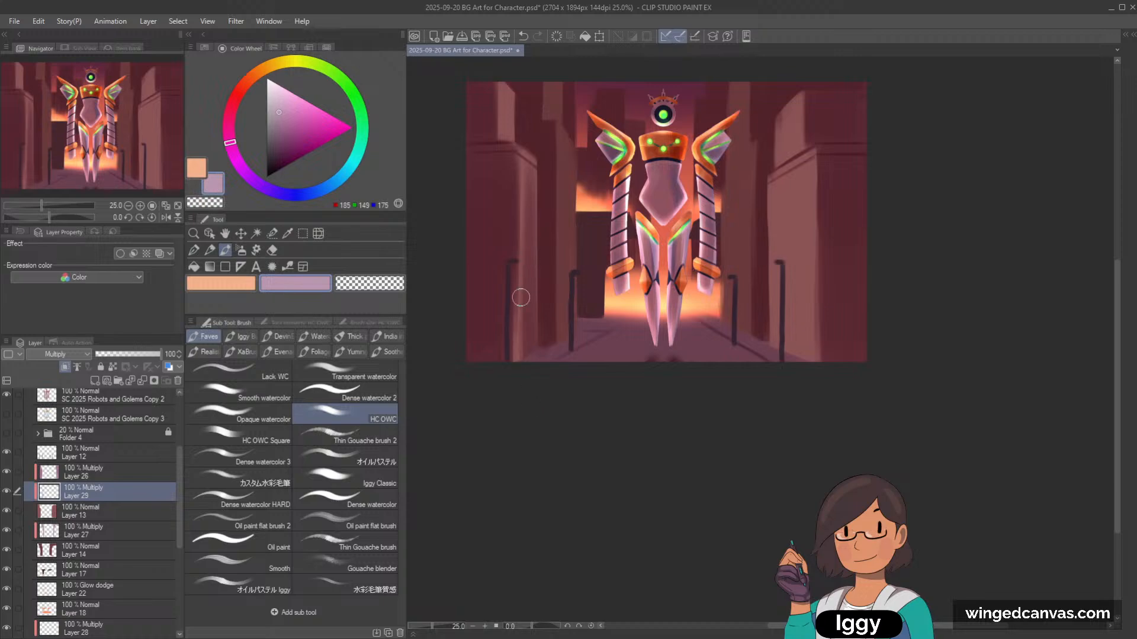
{"action": "left_click_drag", "start_coordinate": [520, 325], "coordinate": [520, 359]}
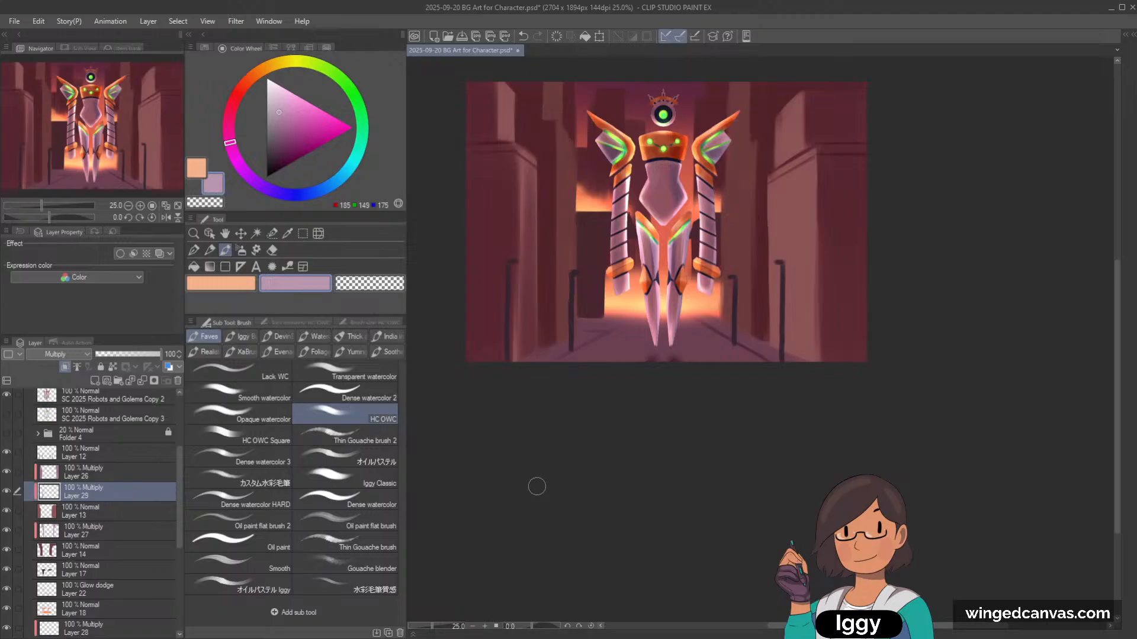
Step: Undo the narrow stroke on the left wall's outer face and darken that face with a larger brush
{"action": "left_click_drag", "start_coordinate": [489, 266], "coordinate": [489, 302]}
{"action": "key", "text": "ctrl+z"}
{"action": "key", "text": "bracketright"}
{"action": "key", "text": "bracketright"}
{"action": "key", "text": "bracketright"}
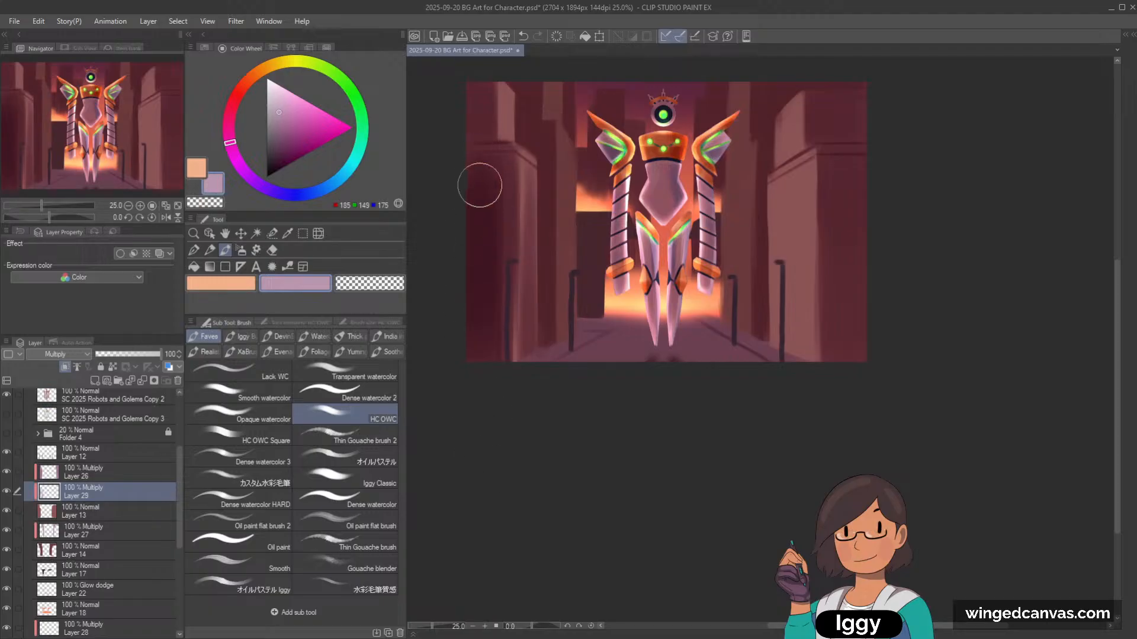
Step: Sharpen the shadow under the left pillar's ledge and along its corner with a smaller brush
{"action": "key", "text": "bracketleft"}
{"action": "key", "text": "bracketleft"}
{"action": "key", "text": "bracketleft"}
{"action": "key", "text": "minus"}
{"action": "key", "text": "minus"}
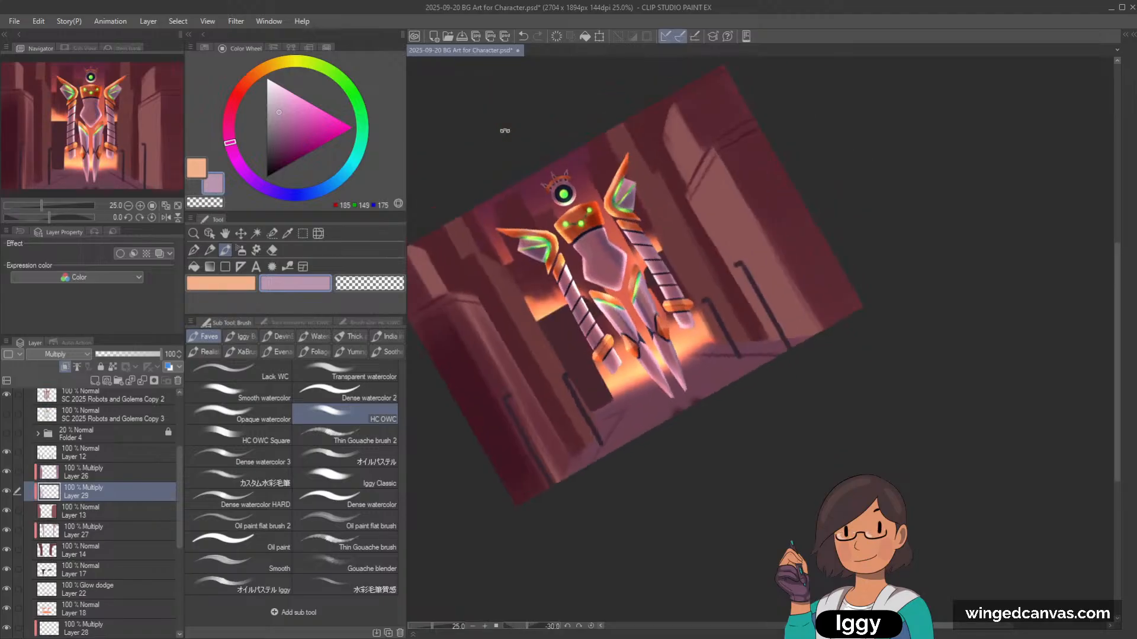
{"action": "mouse_move", "coordinate": [408, 330]}
{"action": "left_mouse_down"}
{"action": "mouse_move", "coordinate": [450, 320]}
{"action": "mouse_move", "coordinate": [403, 323]}
{"action": "left_mouse_up"}
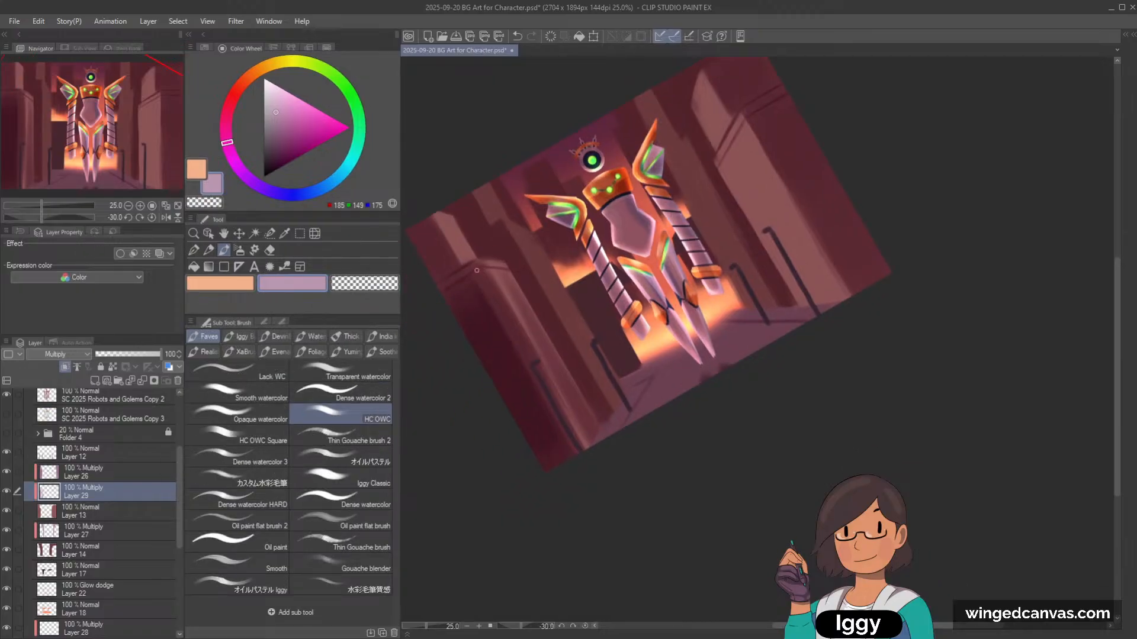
{"action": "left_click_drag", "start_coordinate": [486, 268], "coordinate": [500, 242]}
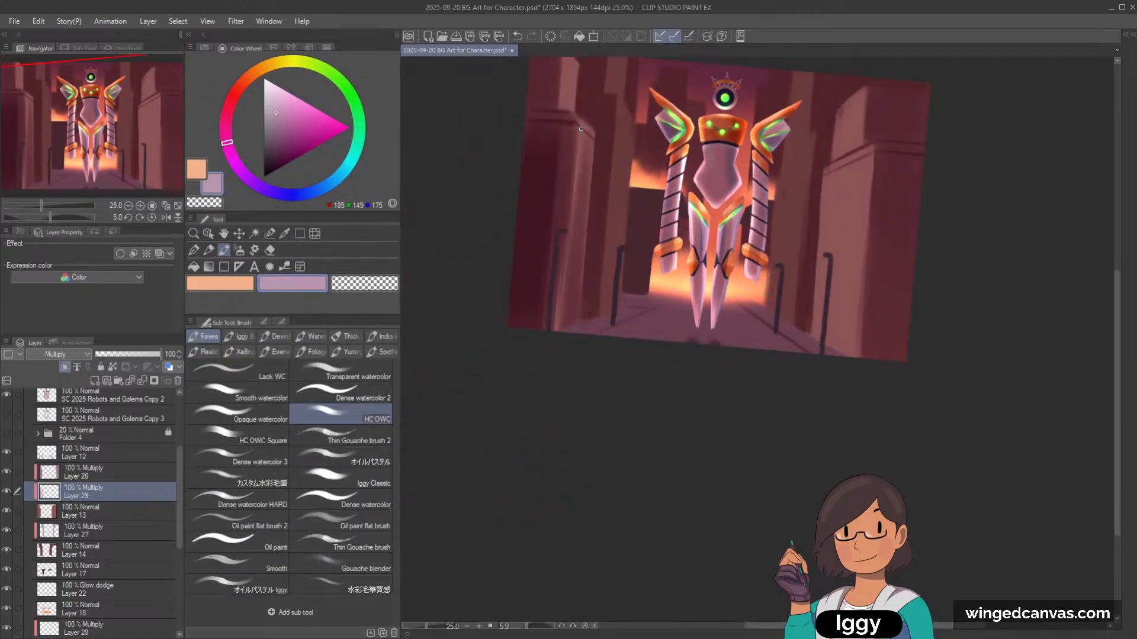
{"action": "left_click_drag", "start_coordinate": [602, 143], "coordinate": [752, 151]}
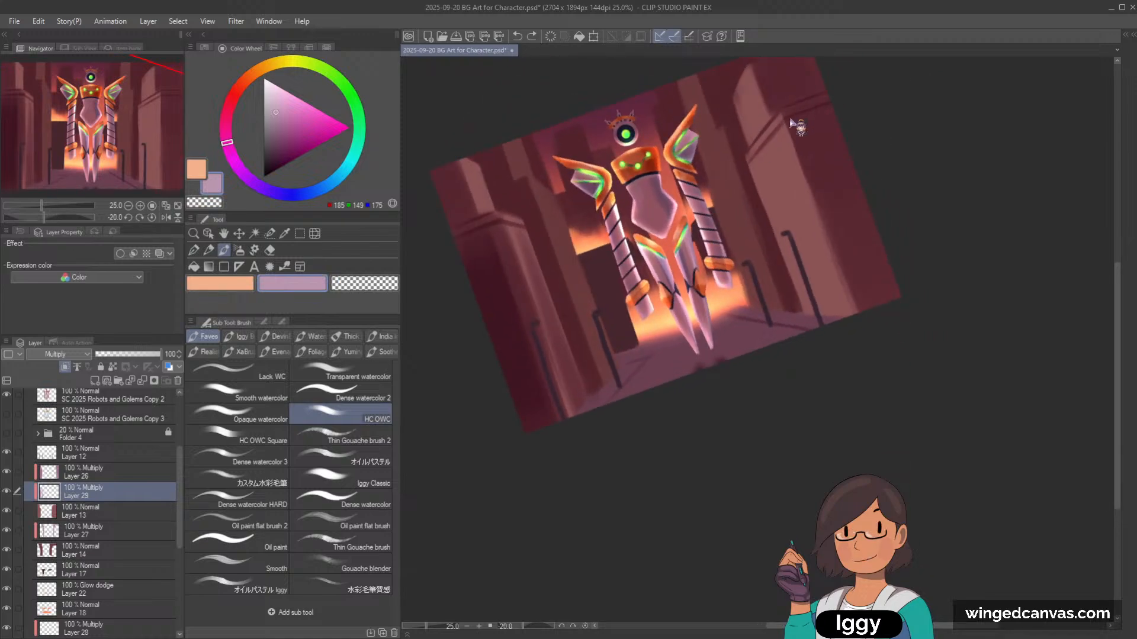
Step: Try small rectangular brick outlines on the left pillar's face just below its ledge
{"action": "key", "text": "ctrl+alt+0"}
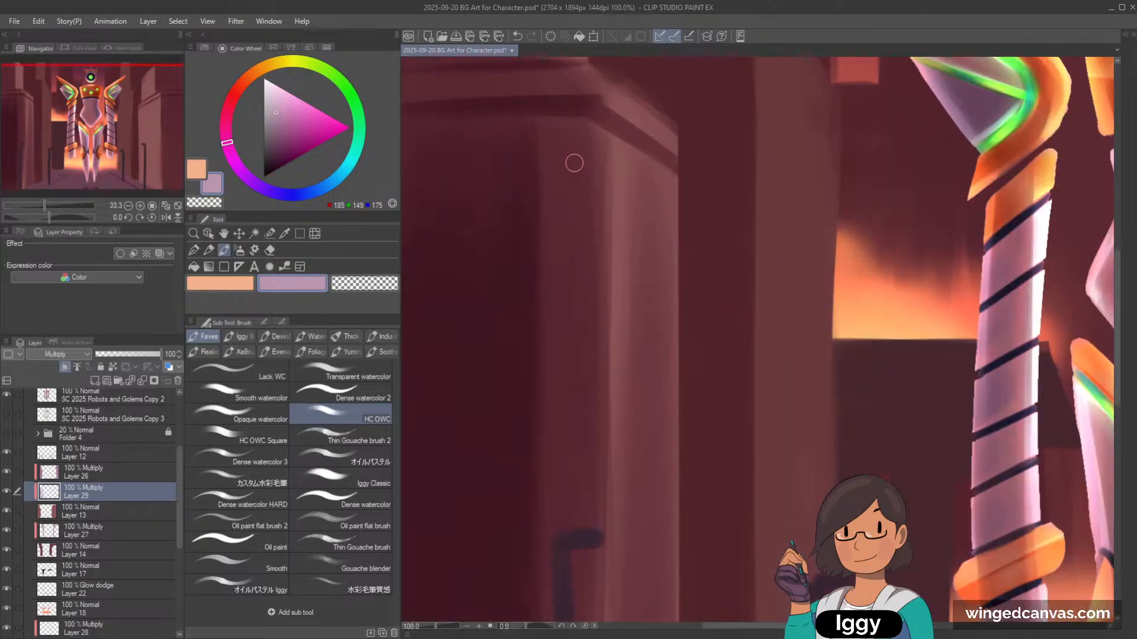
{"action": "scroll", "coordinate": [575, 162], "scroll_direction": "up", "scroll_amount": 1}
{"action": "left_click_drag", "start_coordinate": [563, 130], "coordinate": [563, 196]}
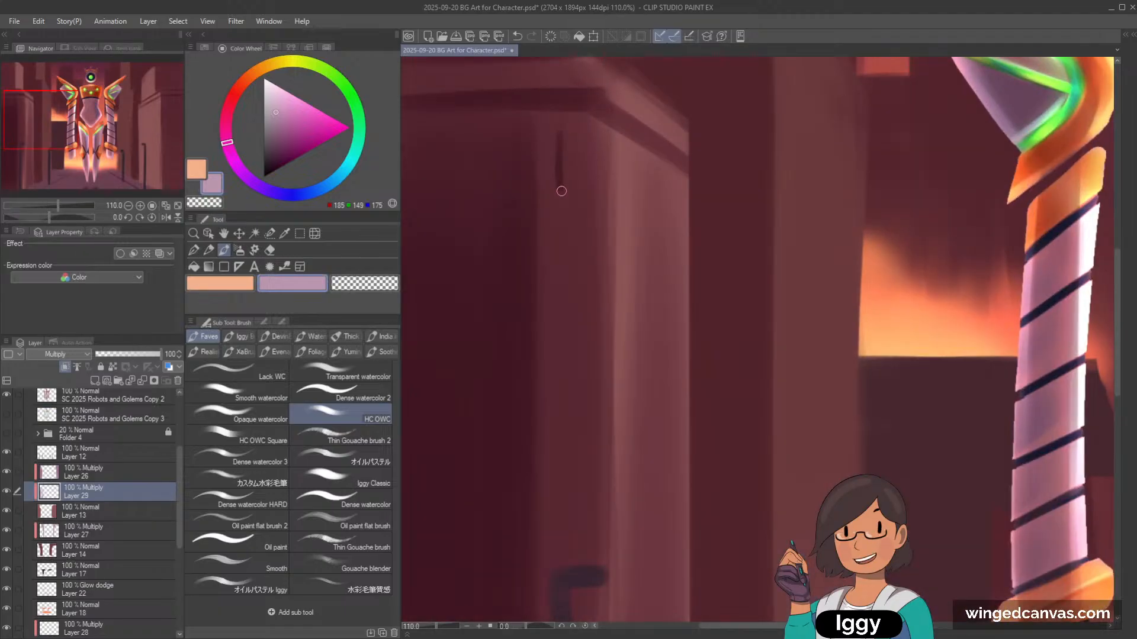
{"action": "left_click_drag", "start_coordinate": [583, 136], "coordinate": [583, 195]}
{"action": "scroll", "coordinate": [573, 228], "scroll_direction": "down", "scroll_amount": 5}
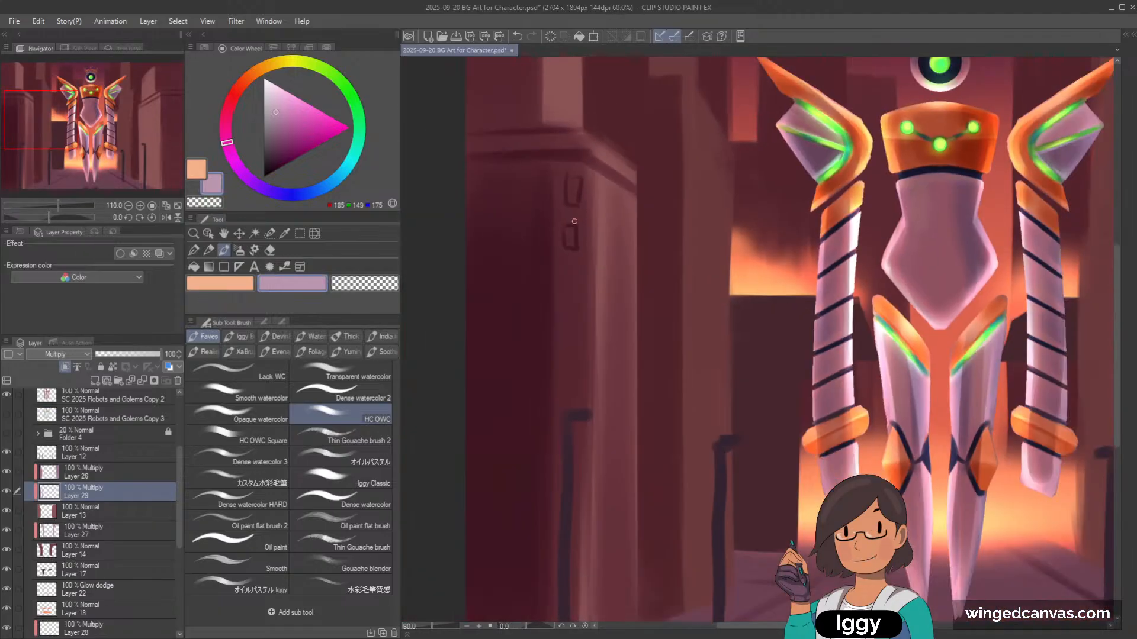
{"action": "scroll", "coordinate": [574, 221], "scroll_direction": "up", "scroll_amount": 1}
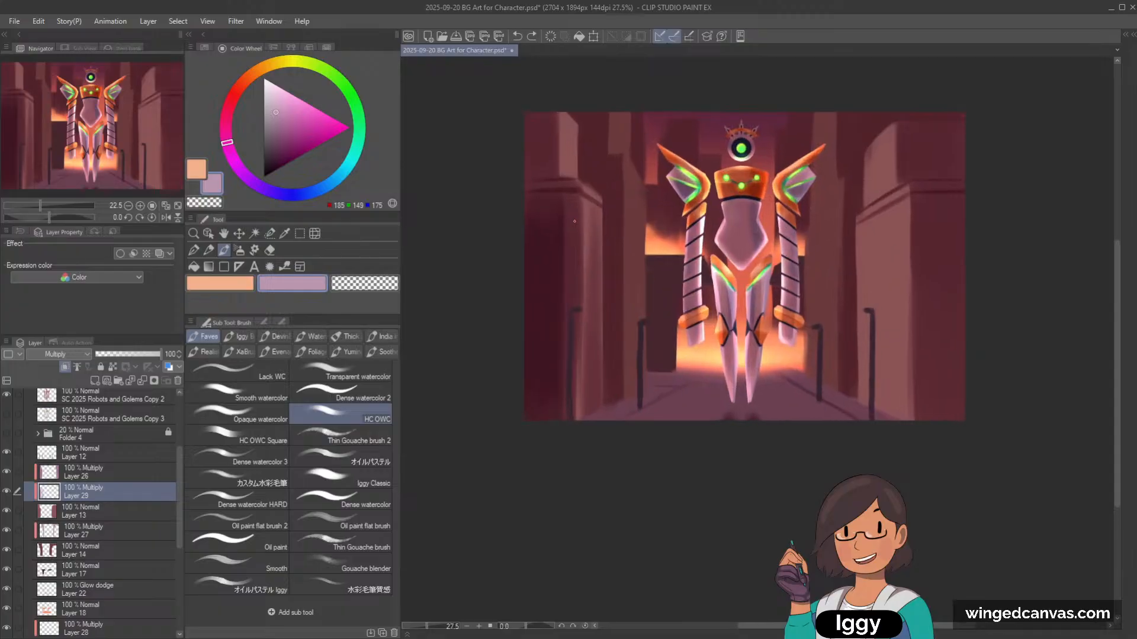
Step: Shade the right pillar's faces below its ledge and hide Multiply Layer 29 to compare the shading
{"action": "key", "text": "x"}
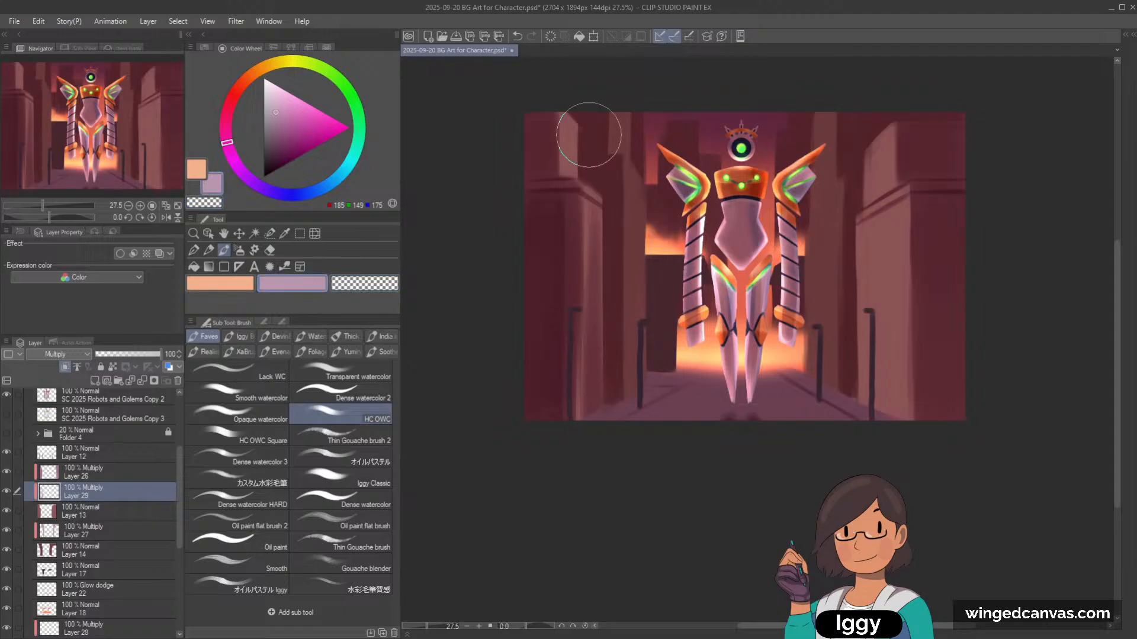
{"action": "scroll", "coordinate": [566, 184], "scroll_direction": "up", "scroll_amount": 1}
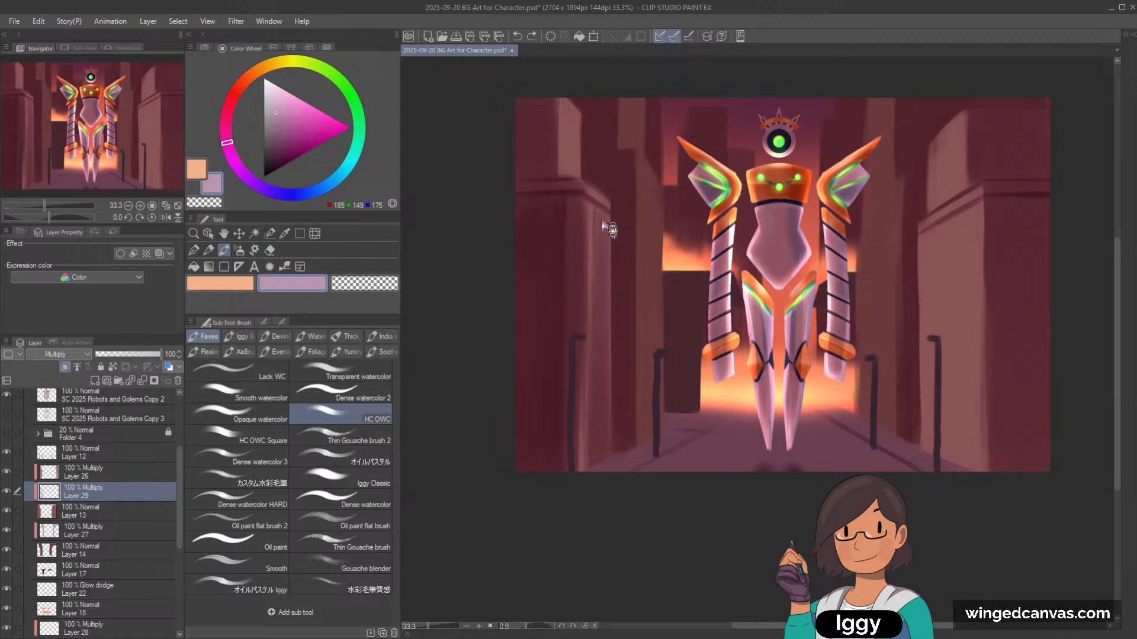
{"action": "scroll", "coordinate": [609, 256], "scroll_direction": "down", "scroll_amount": 1}
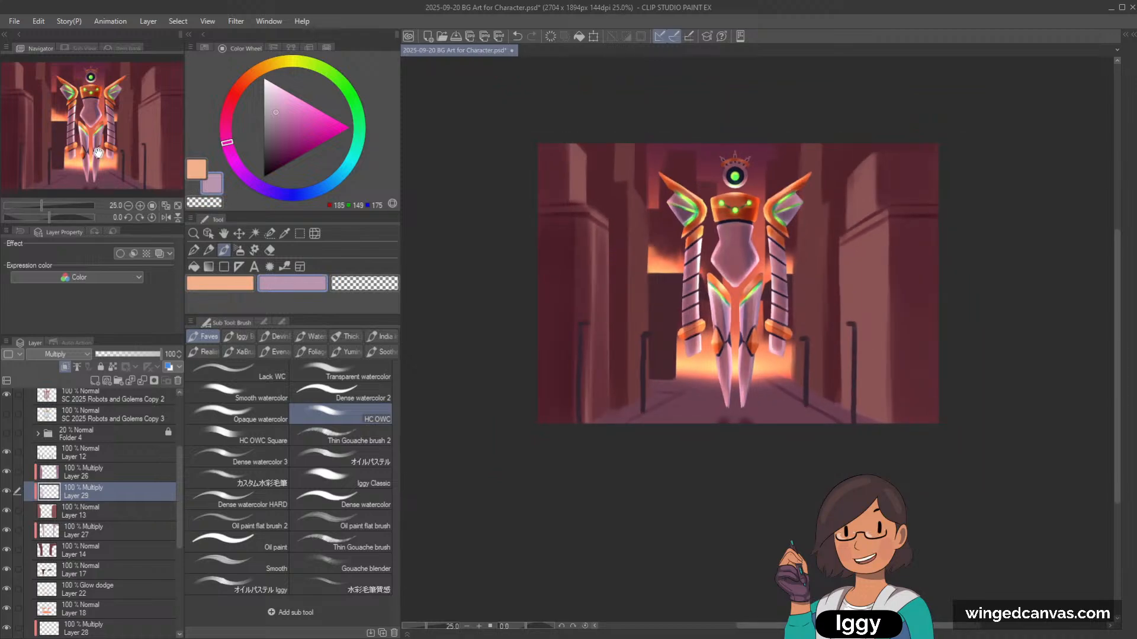
{"action": "left_click_drag", "start_coordinate": [91, 144], "coordinate": [144, 148]}
{"action": "scroll", "coordinate": [757, 231], "scroll_direction": "up", "scroll_amount": 1}
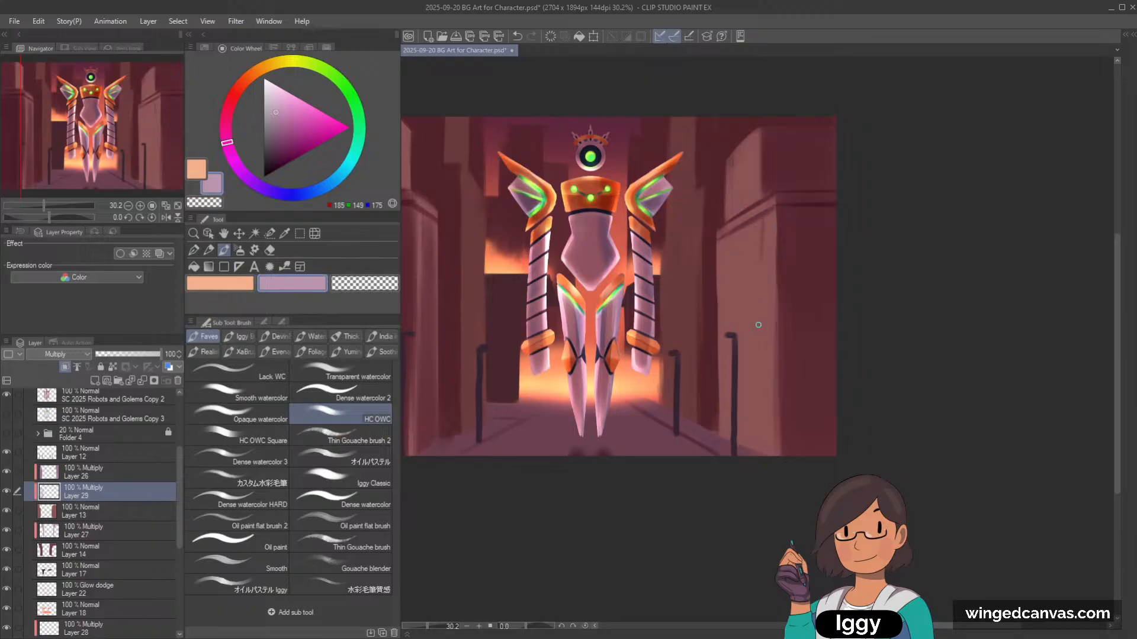
{"action": "left_click_drag", "start_coordinate": [762, 217], "coordinate": [763, 237]}
{"action": "scroll", "coordinate": [755, 275], "scroll_direction": "down", "scroll_amount": 1}
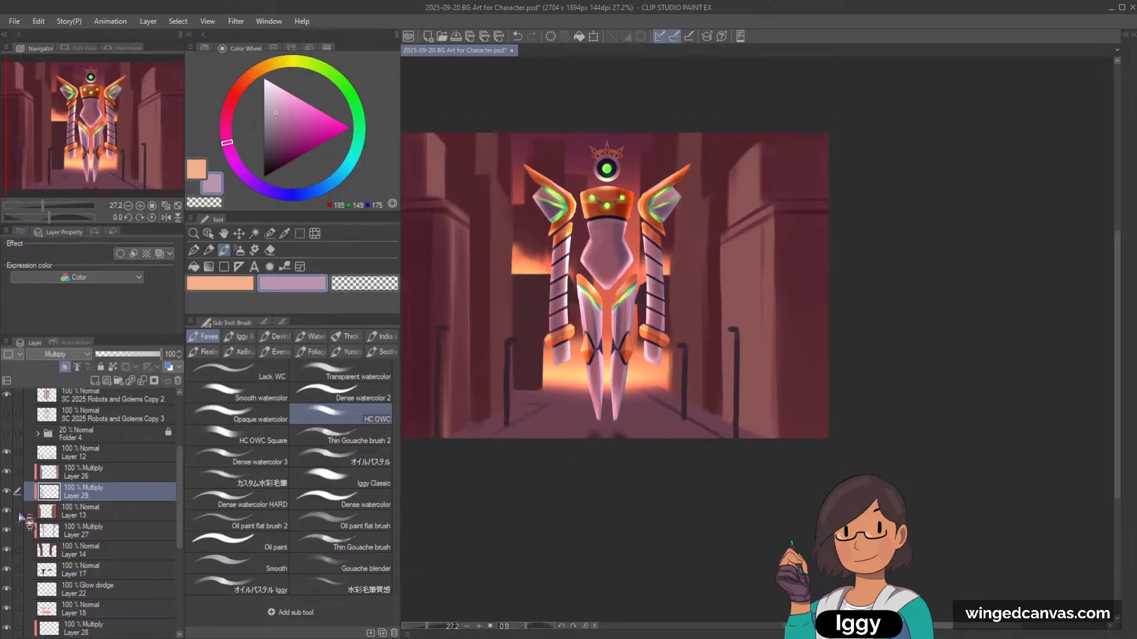
{"action": "left_click", "coordinate": [7, 491]}
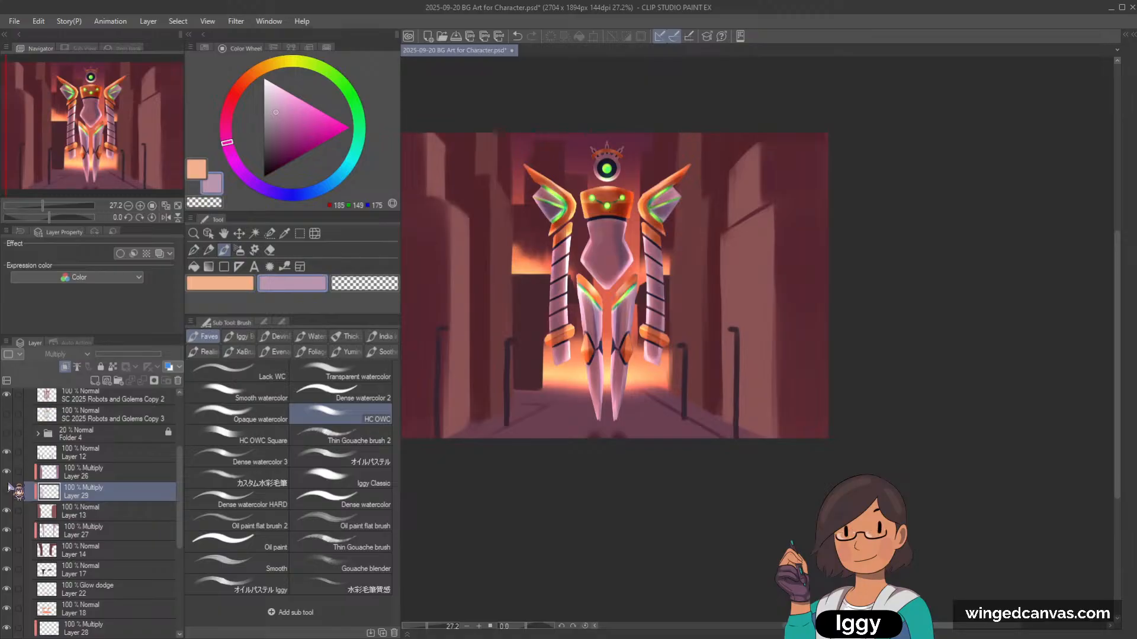
Step: Show Layer 29 again and erase excess shading from the left pillar's lit inner face on Multiply Layers 26 and 29
{"action": "left_click", "coordinate": [7, 491]}
{"action": "left_click", "coordinate": [107, 478]}
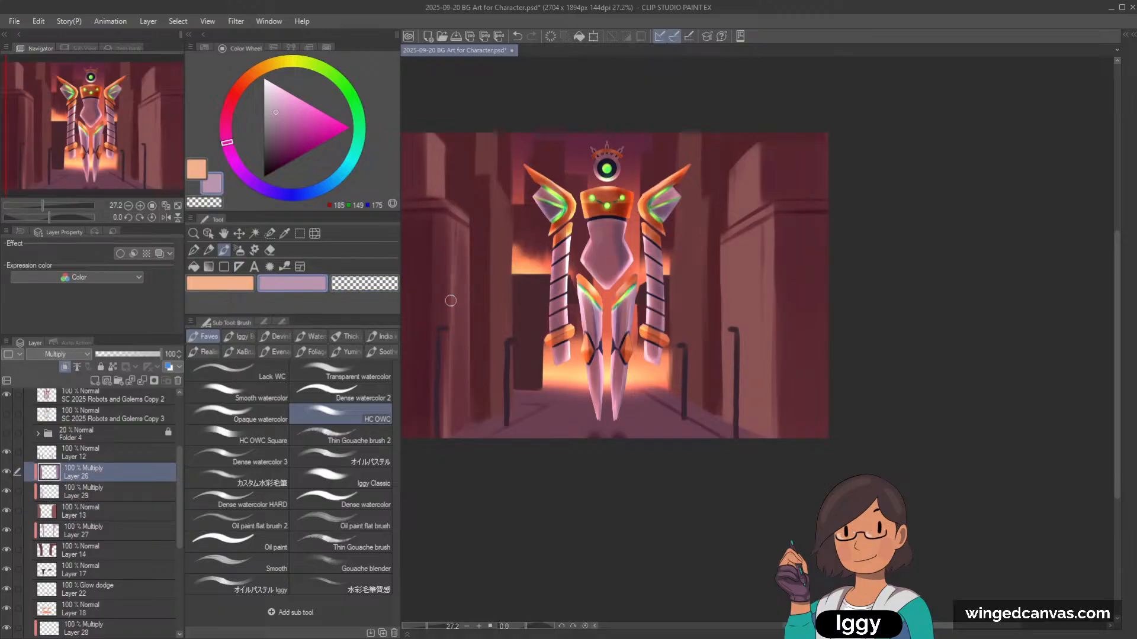
{"action": "key", "text": "c"}
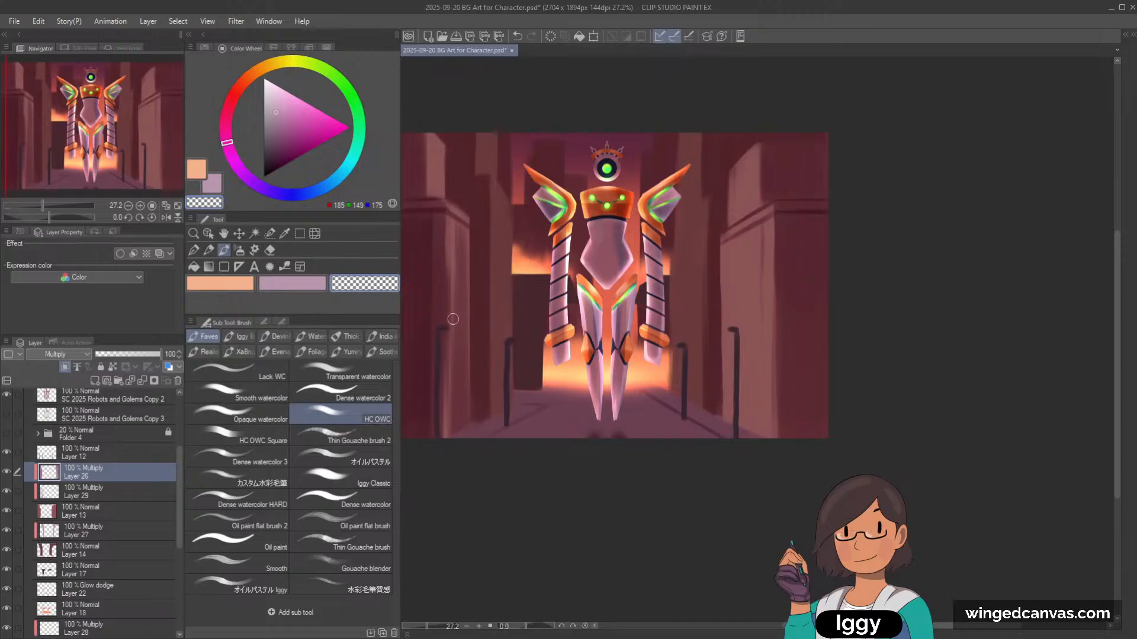
{"action": "left_click_drag", "start_coordinate": [450, 208], "coordinate": [445, 399]}
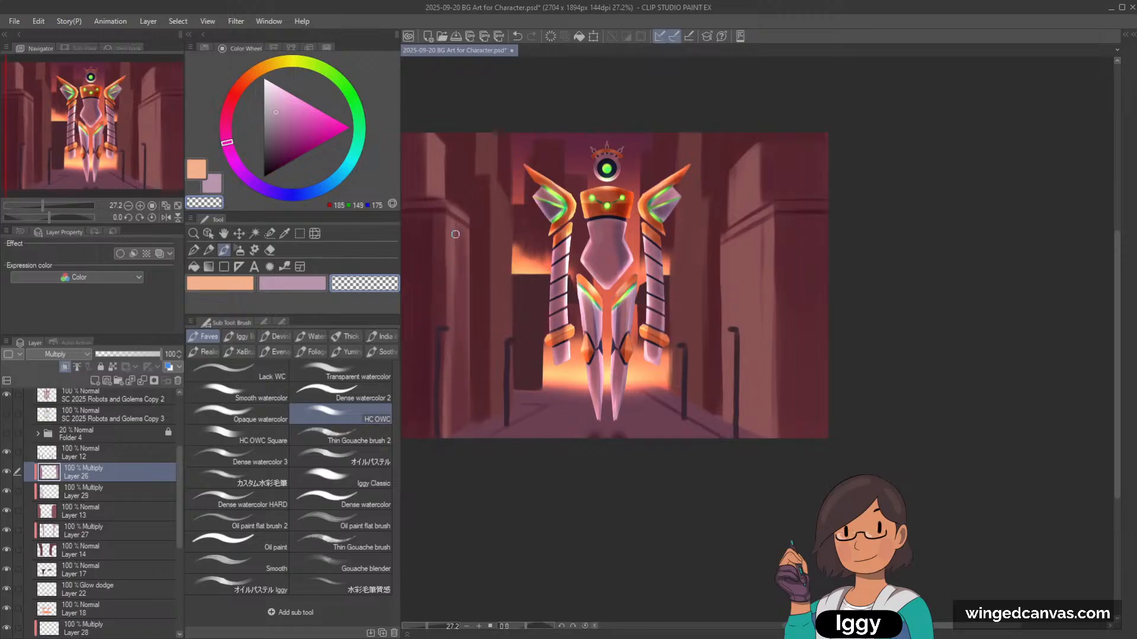
{"action": "left_click_drag", "start_coordinate": [449, 266], "coordinate": [447, 331]}
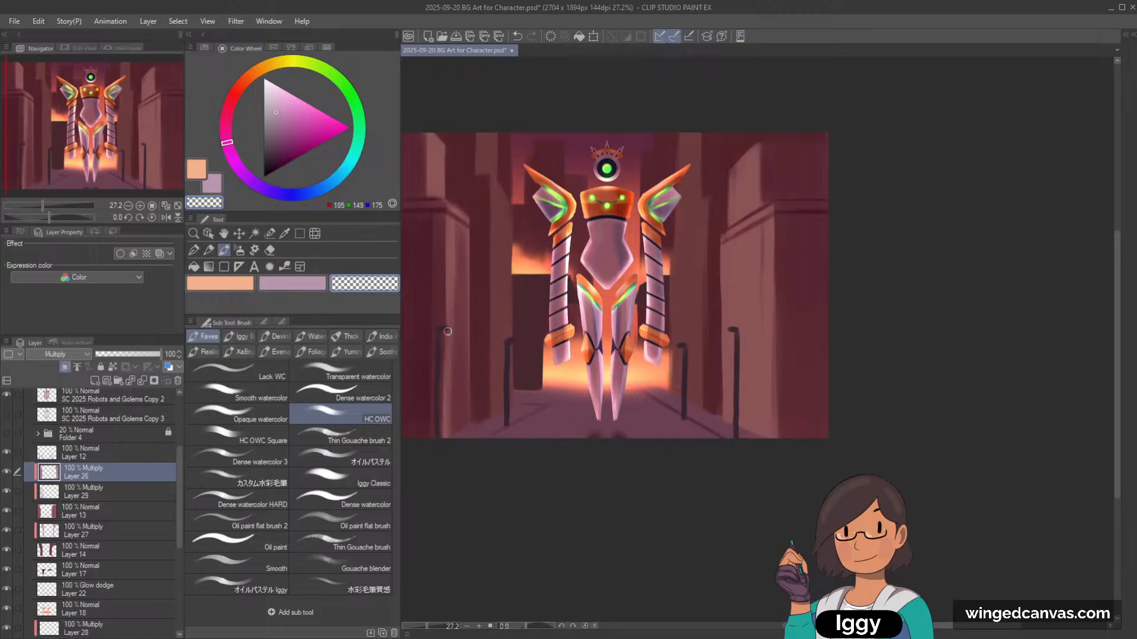
{"action": "left_click", "coordinate": [133, 496]}
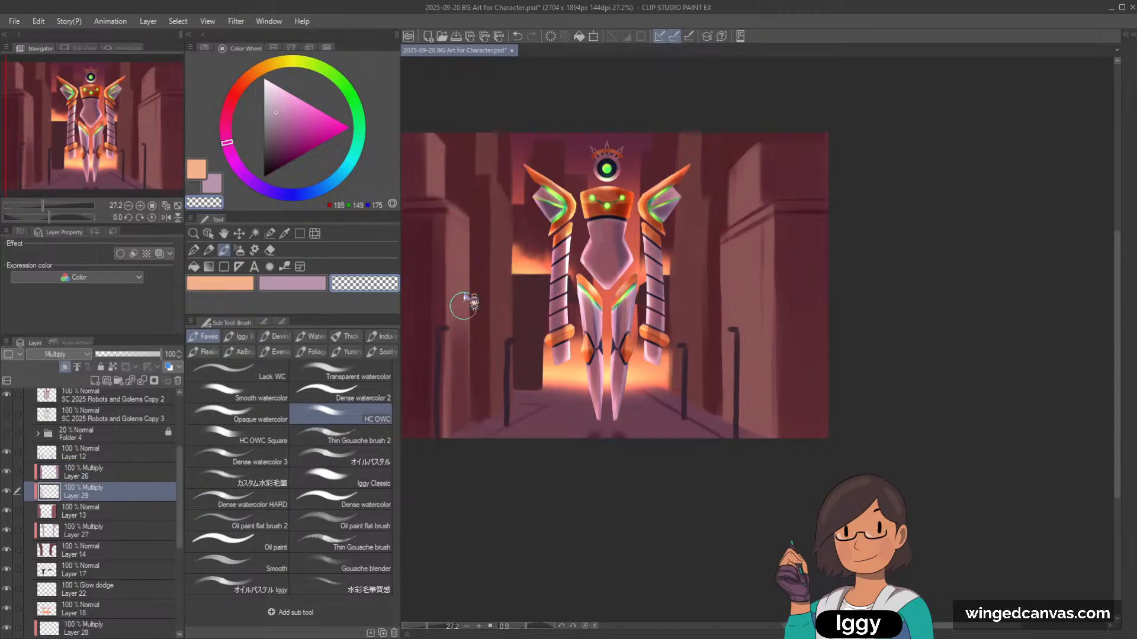
{"action": "mouse_move", "coordinate": [460, 329]}
{"action": "left_mouse_down"}
{"action": "mouse_move", "coordinate": [457, 231]}
{"action": "mouse_move", "coordinate": [465, 244]}
{"action": "mouse_move", "coordinate": [453, 229]}
{"action": "mouse_move", "coordinate": [469, 242]}
{"action": "mouse_move", "coordinate": [454, 227]}
{"action": "mouse_move", "coordinate": [457, 412]}
{"action": "left_mouse_up"}
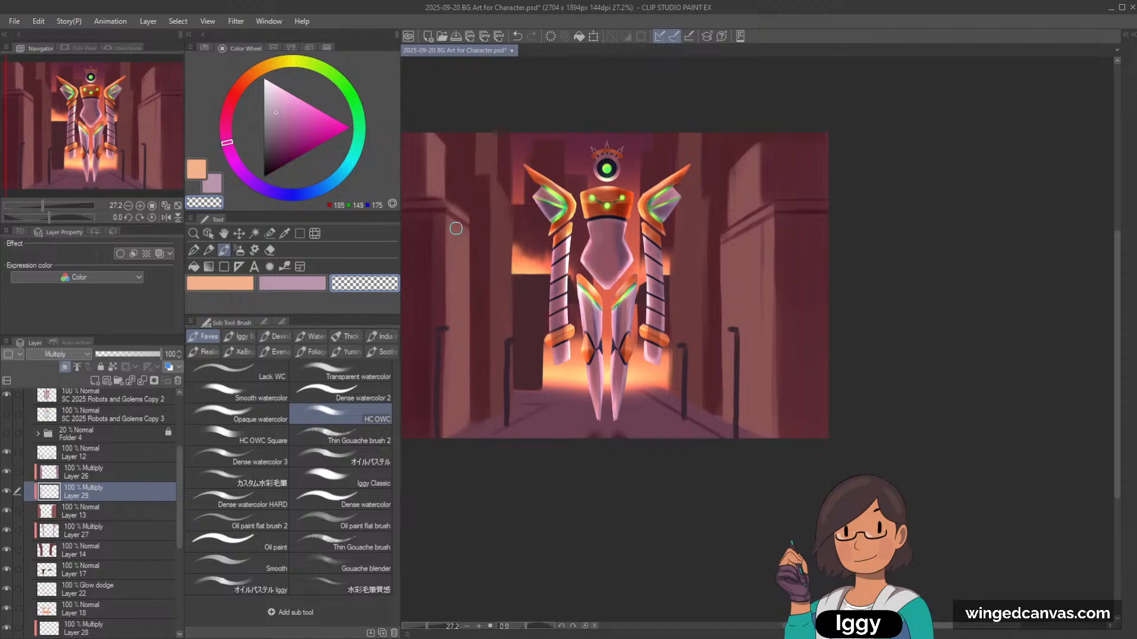
Step: Undo the last strokes and shade a long recessed panel on the left pillar's inner face below the ledge with muted purple
{"action": "key", "text": "c"}
{"action": "key", "text": "x"}
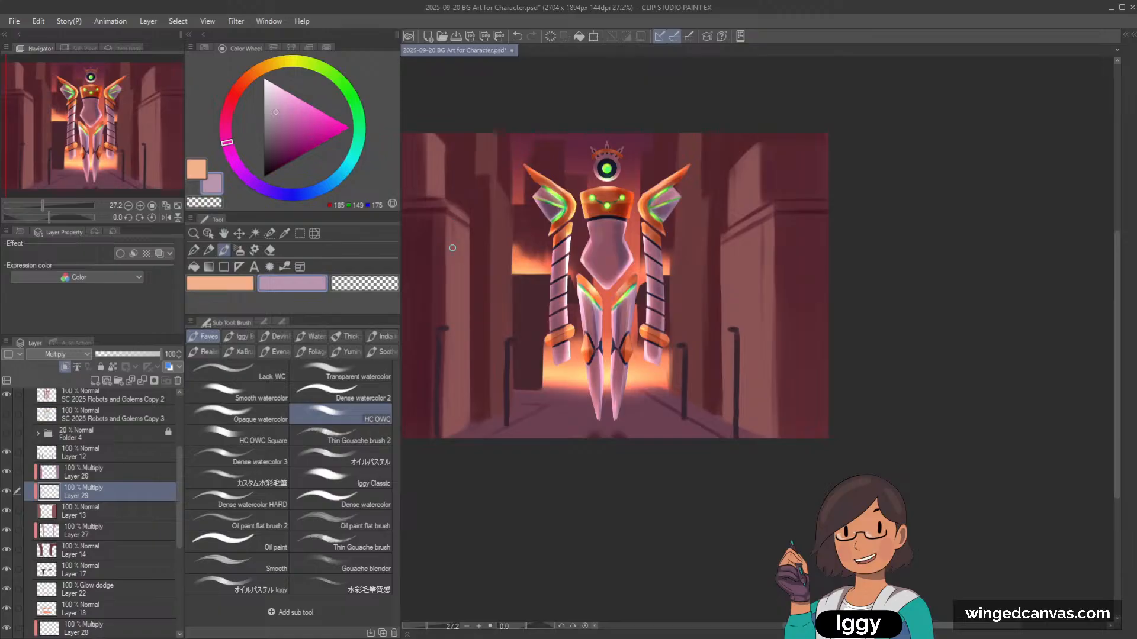
{"action": "key", "text": "ctrl+z"}
{"action": "key", "text": "ctrl+z"}
{"action": "left_click_drag", "start_coordinate": [48, 218], "coordinate": [64, 217]}
{"action": "scroll", "coordinate": [463, 184], "scroll_direction": "up", "scroll_amount": 1}
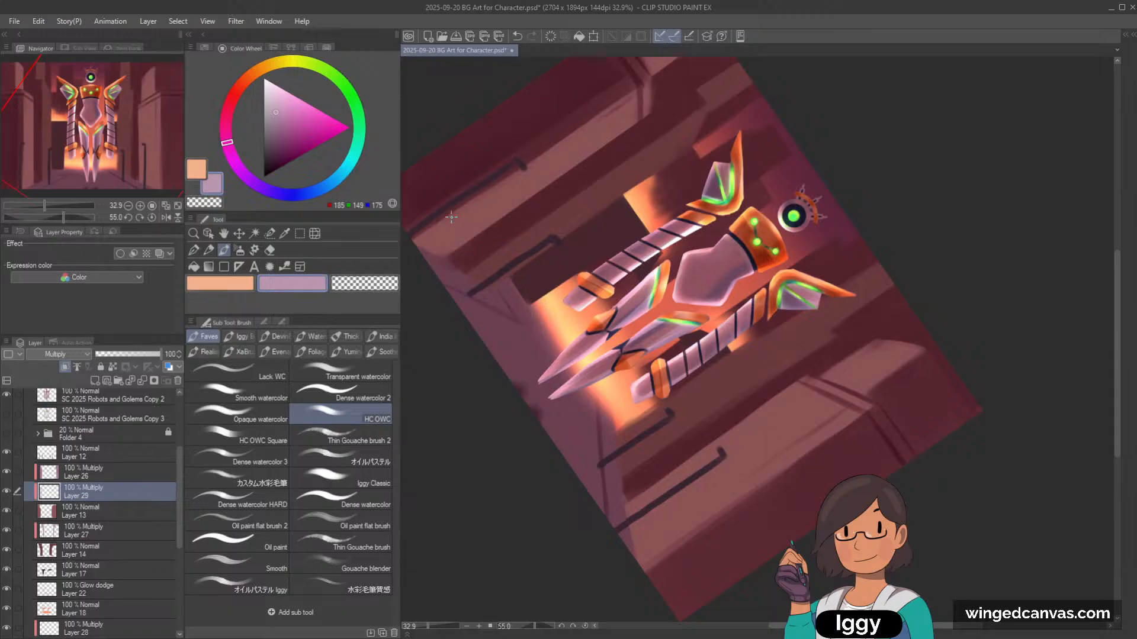
{"action": "key", "text": "ctrl+z"}
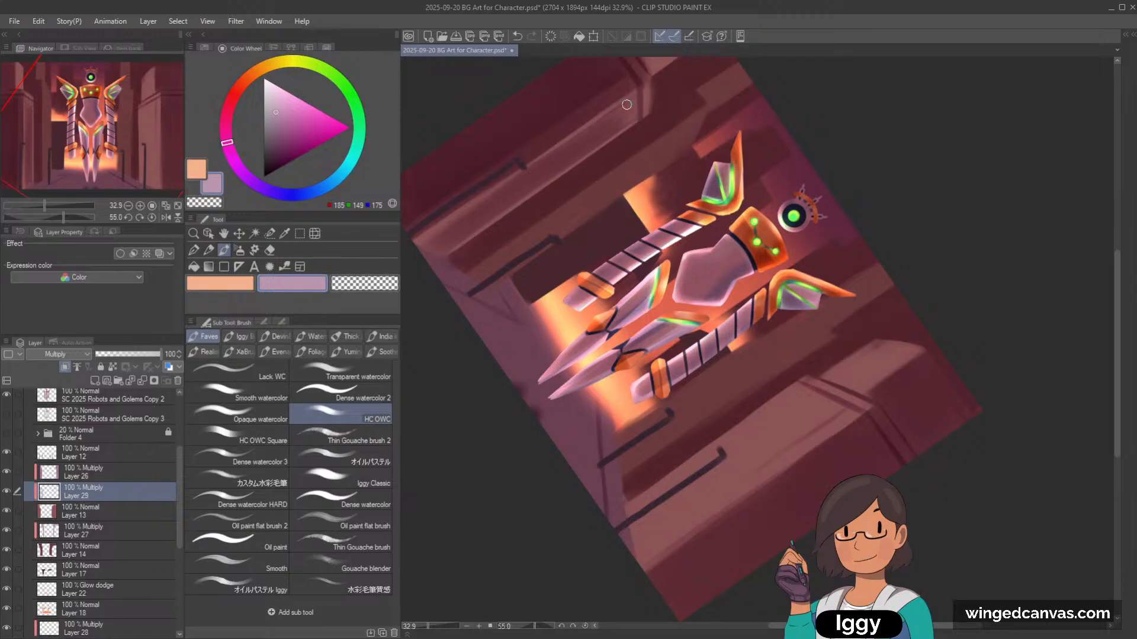
{"action": "key", "text": "ctrl+@"}
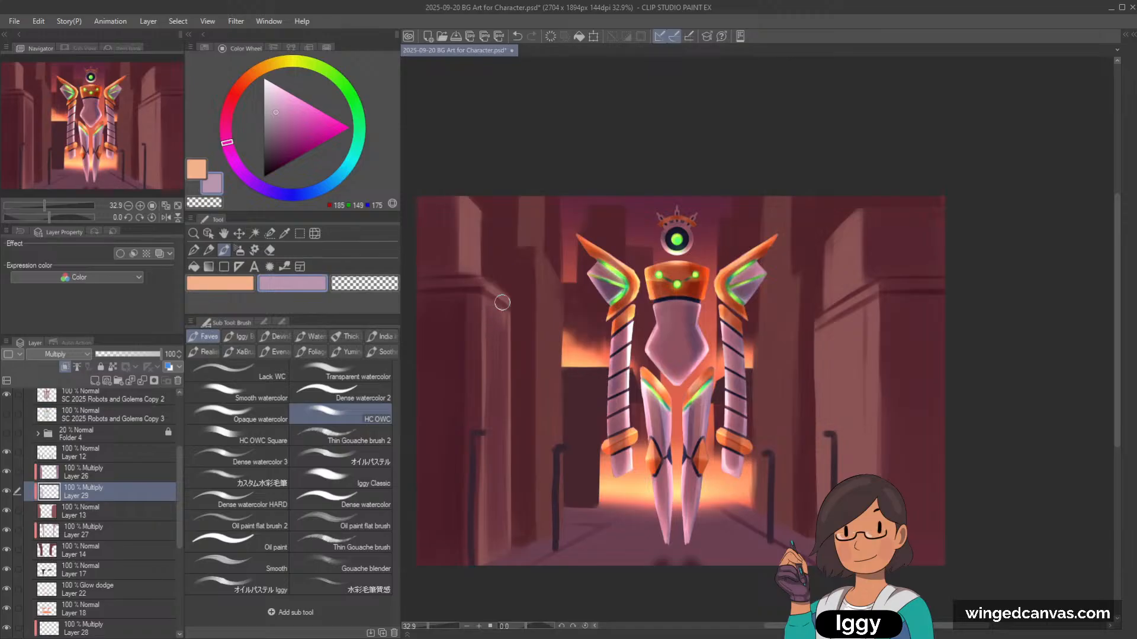
Step: Shade a matching recessed panel on the right pillar's lit inner face below the ledge, leaving a lighter border along its corner
{"action": "scroll", "coordinate": [491, 541], "scroll_direction": "down", "scroll_amount": 1}
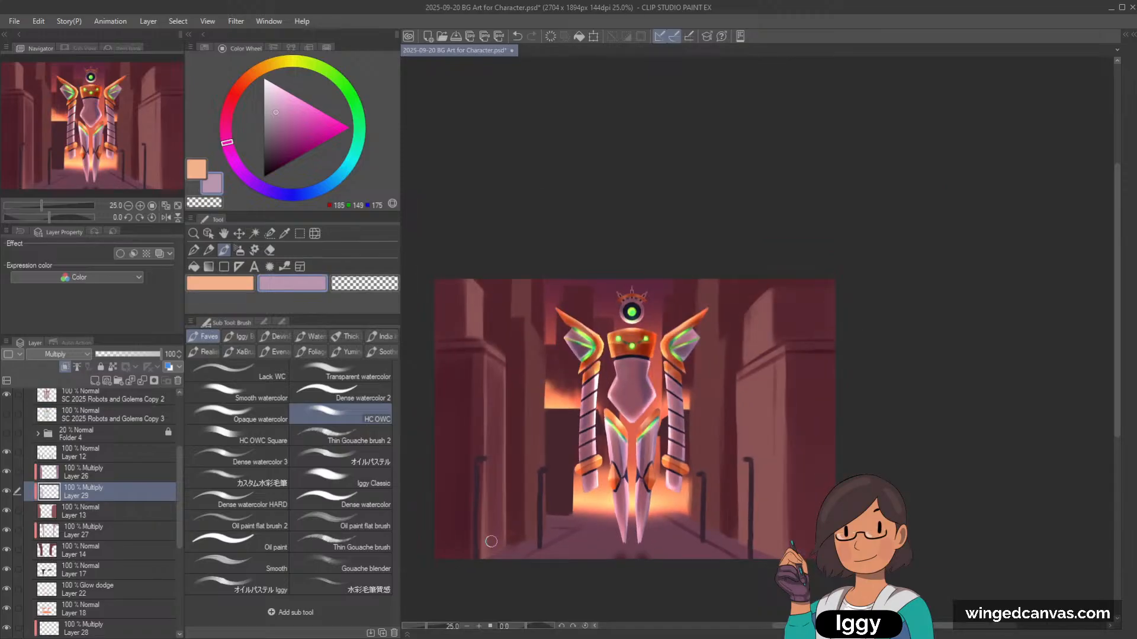
{"action": "left_click_drag", "start_coordinate": [491, 541], "coordinate": [752, 123]}
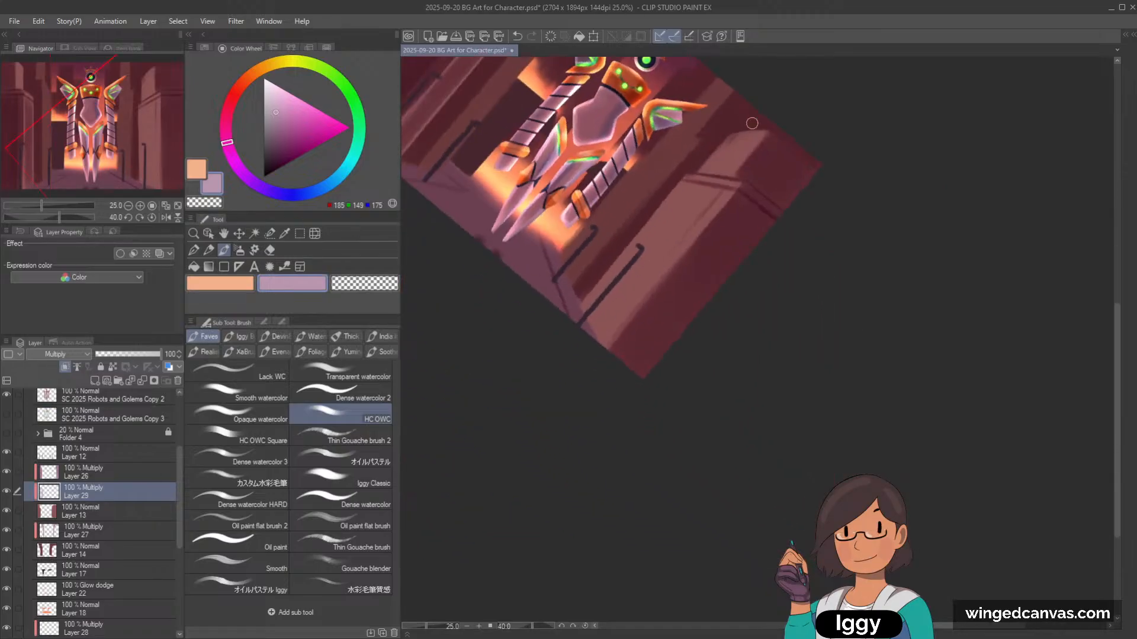
{"action": "scroll", "coordinate": [644, 205], "scroll_direction": "up", "scroll_amount": 1}
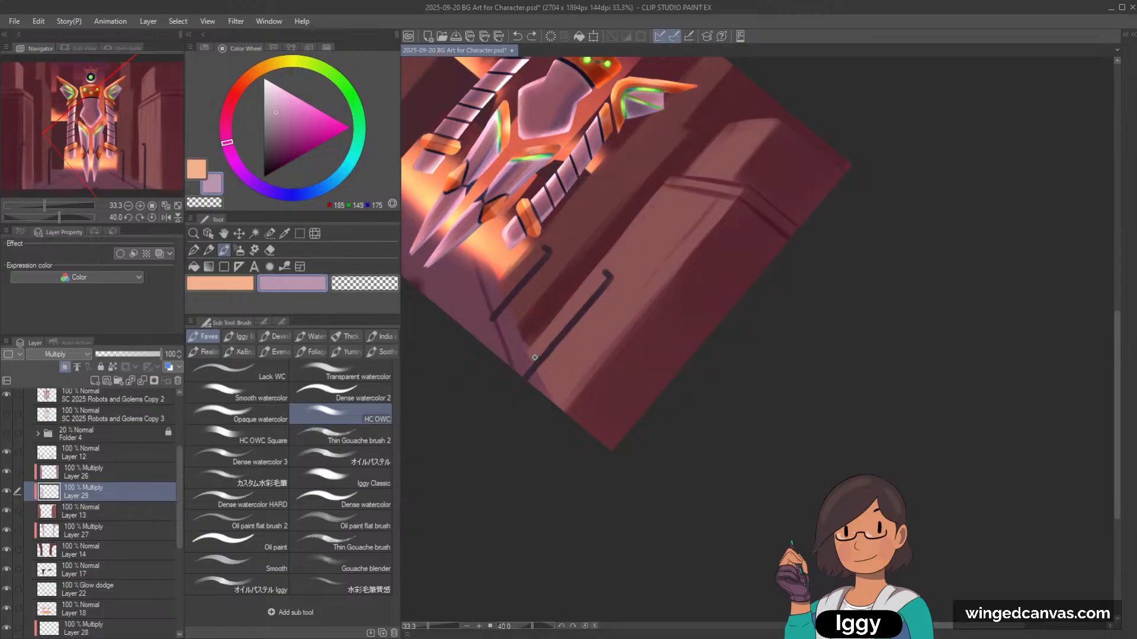
{"action": "left_click_drag", "start_coordinate": [534, 357], "coordinate": [548, 339]}
{"action": "key", "text": "ctrl+z"}
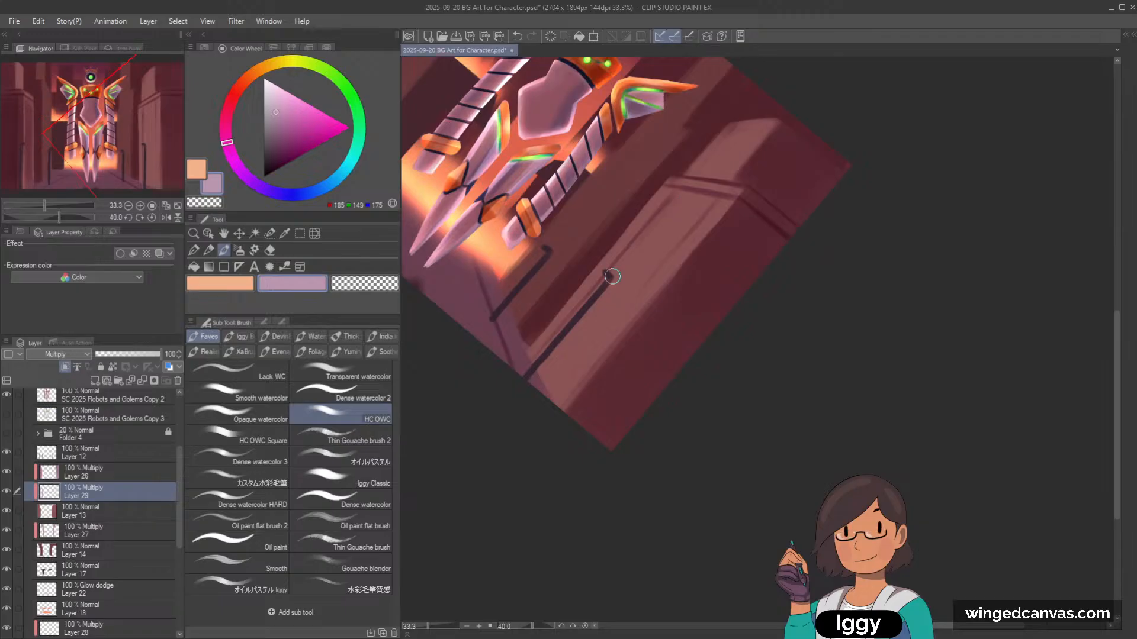
{"action": "left_click_drag", "start_coordinate": [612, 276], "coordinate": [605, 271]}
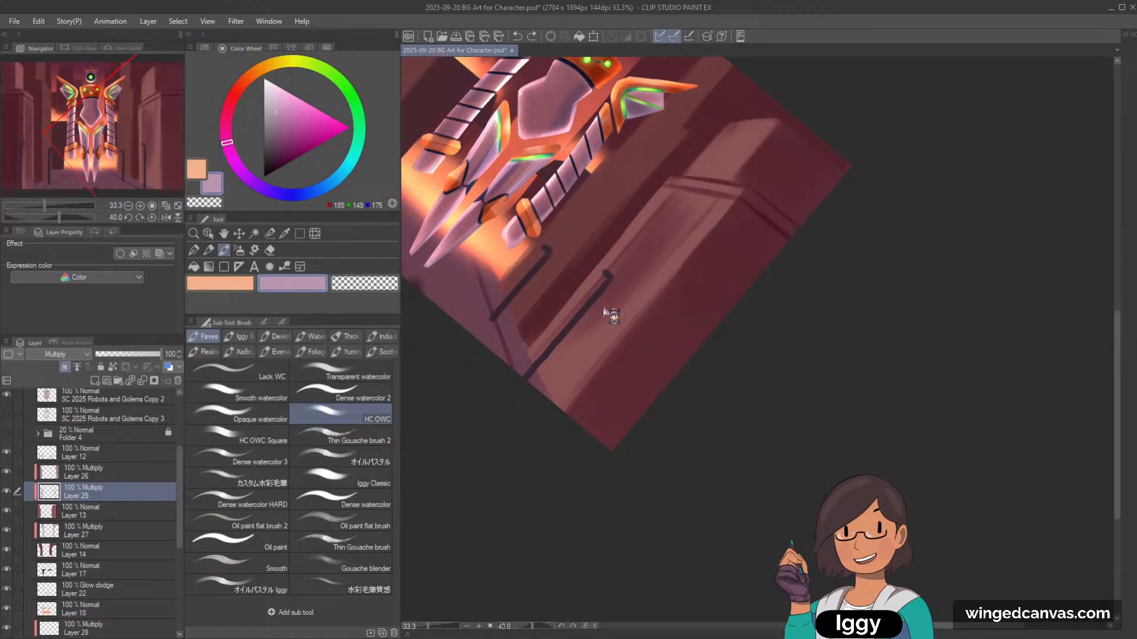
{"action": "left_click_drag", "start_coordinate": [629, 274], "coordinate": [556, 360]}
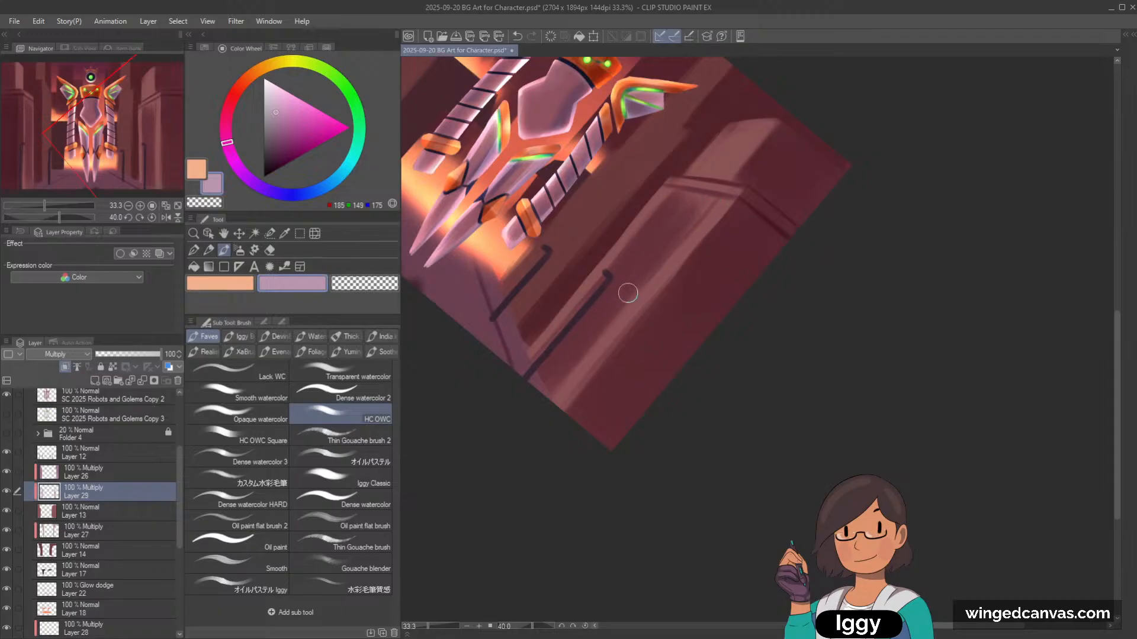
Step: Outline a recessed panel on the right pillar's dark outer face and darken its inside with a larger brush
{"action": "key", "text": "ctrl+@"}
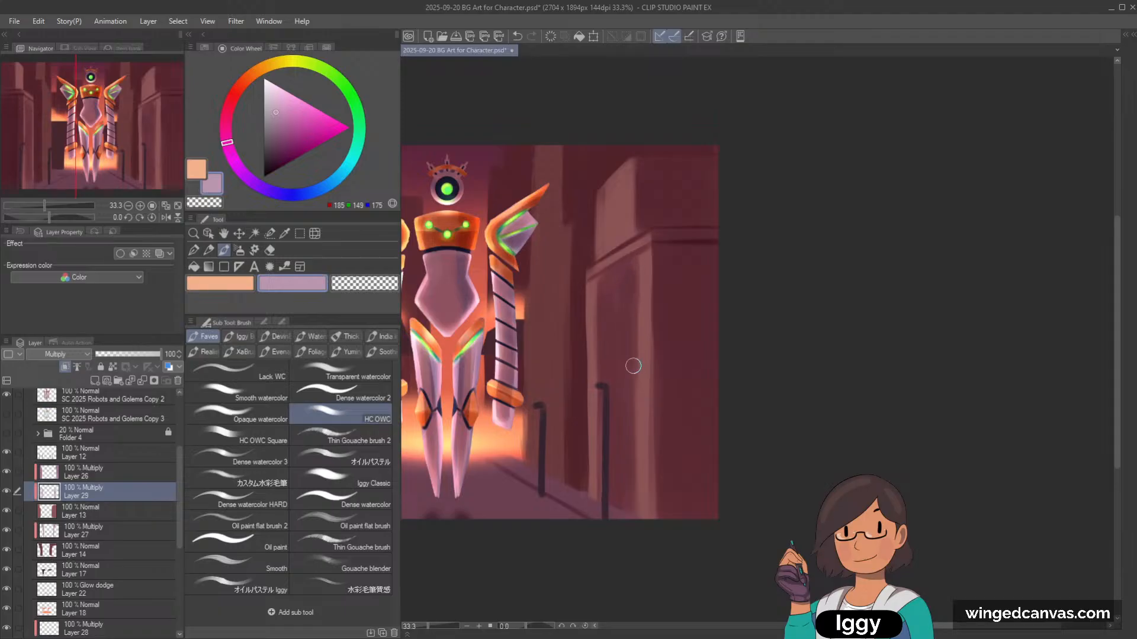
{"action": "scroll", "coordinate": [634, 332], "scroll_direction": "down", "scroll_amount": 3}
{"action": "scroll", "coordinate": [647, 314], "scroll_direction": "up", "scroll_amount": 2}
{"action": "left_click_drag", "start_coordinate": [655, 195], "coordinate": [610, 291]}
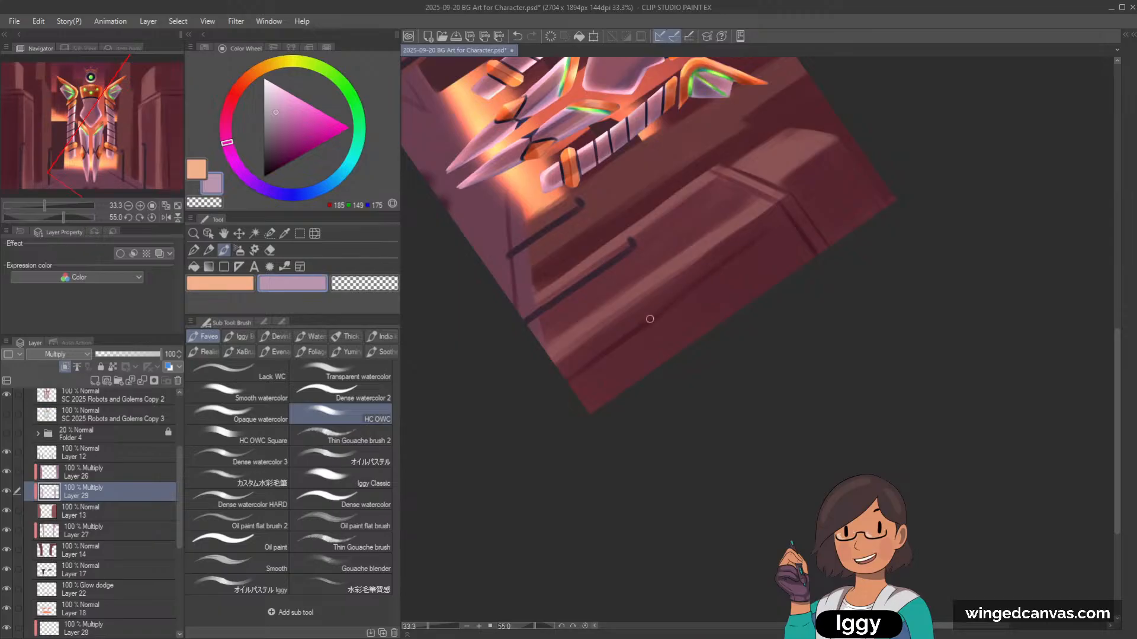
{"action": "key", "text": "bracketright"}
{"action": "key", "text": "bracketright"}
{"action": "key", "text": "bracketright"}
{"action": "key", "text": "bracketright"}
{"action": "key", "text": "bracketright"}
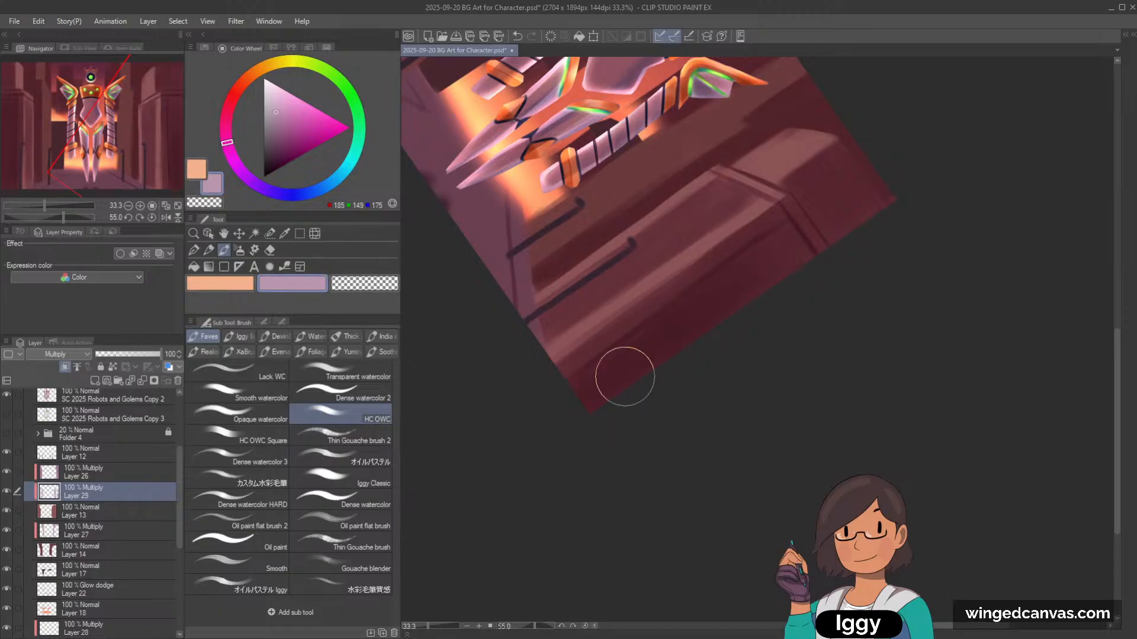
Step: Deepen the mauve shading along the side face of the right pillar's shaft on Layer 29 with the HC OWC brush
{"action": "key", "text": "bracketleft"}
{"action": "key", "text": "bracketleft"}
{"action": "key", "text": "bracketleft"}
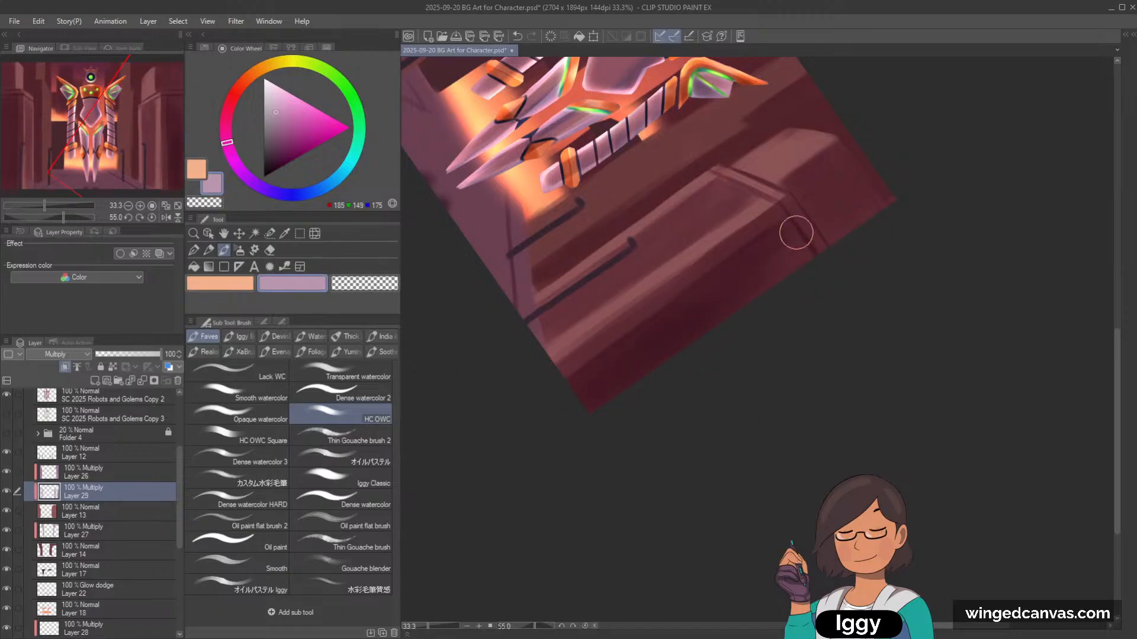
{"action": "key", "text": "bracketright"}
{"action": "key", "text": "bracketright"}
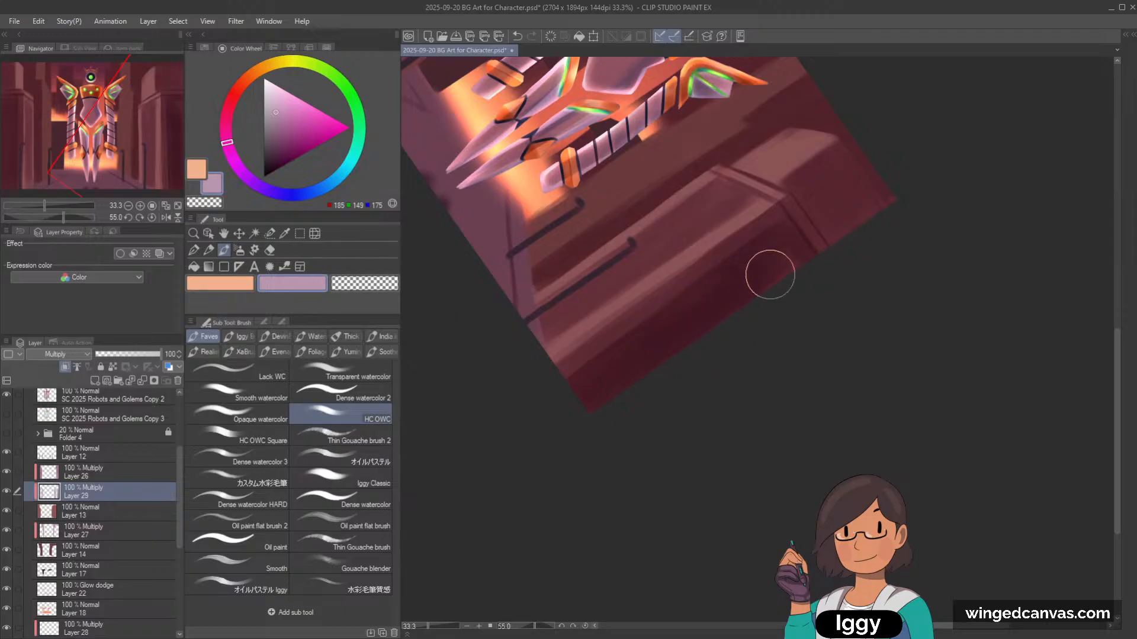
{"action": "left_click_drag", "start_coordinate": [817, 292], "coordinate": [692, 342]}
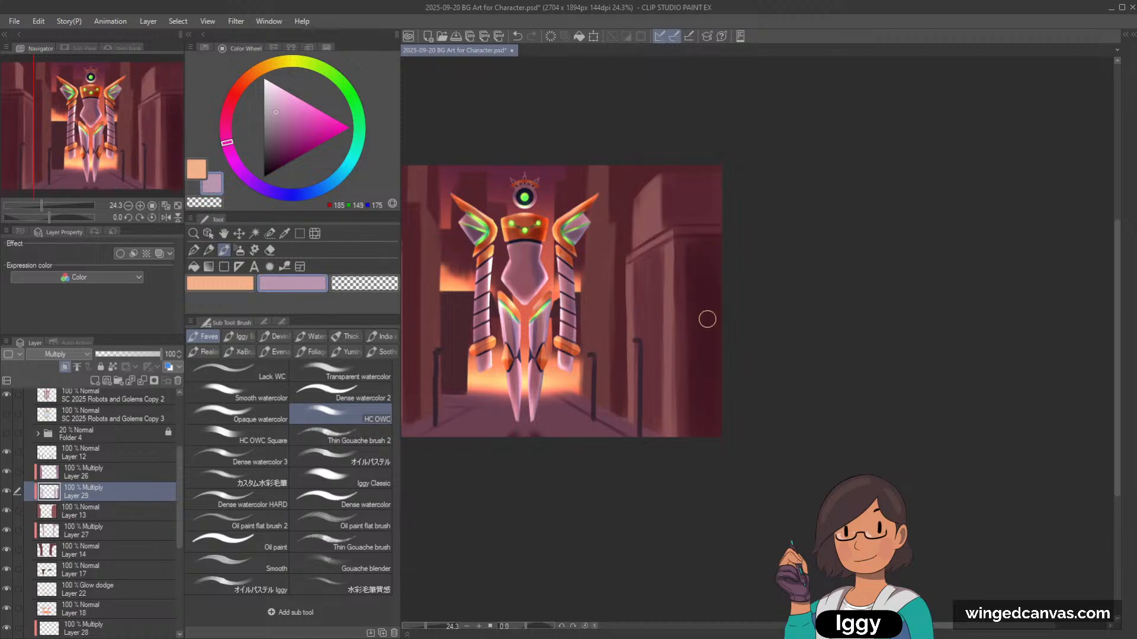
Step: Shade the side face of the right pillar's upper block on Layer 29 with the mauve multiply colour
{"action": "scroll", "coordinate": [680, 393], "scroll_direction": "up", "scroll_amount": 1}
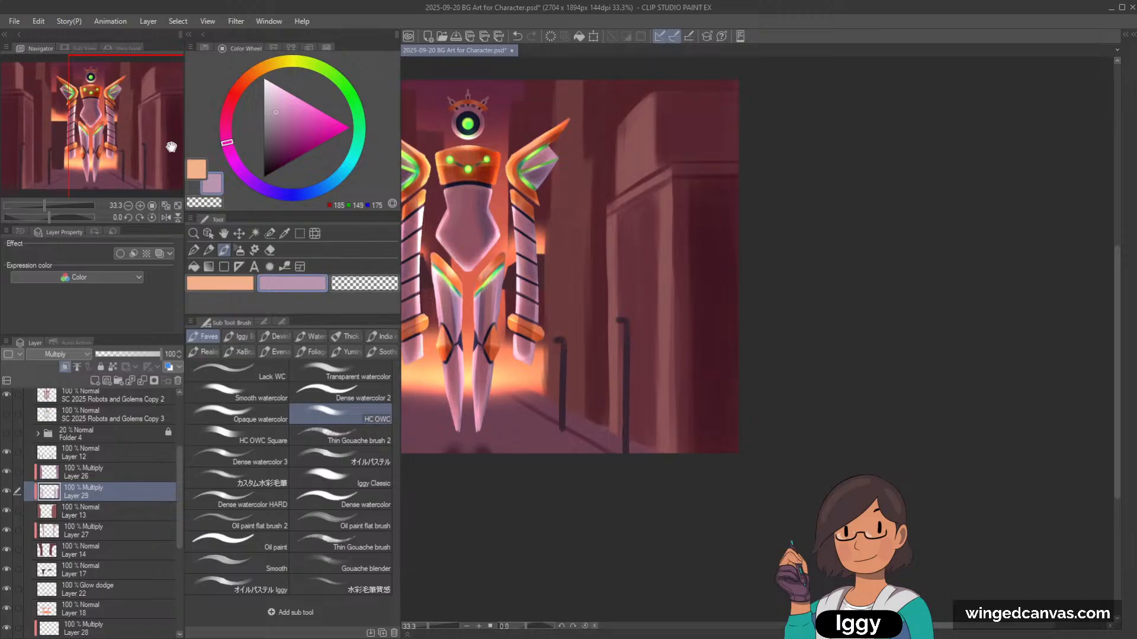
{"action": "left_click_drag", "start_coordinate": [147, 151], "coordinate": [150, 101]}
{"action": "scroll", "coordinate": [685, 178], "scroll_direction": "up", "scroll_amount": 1}
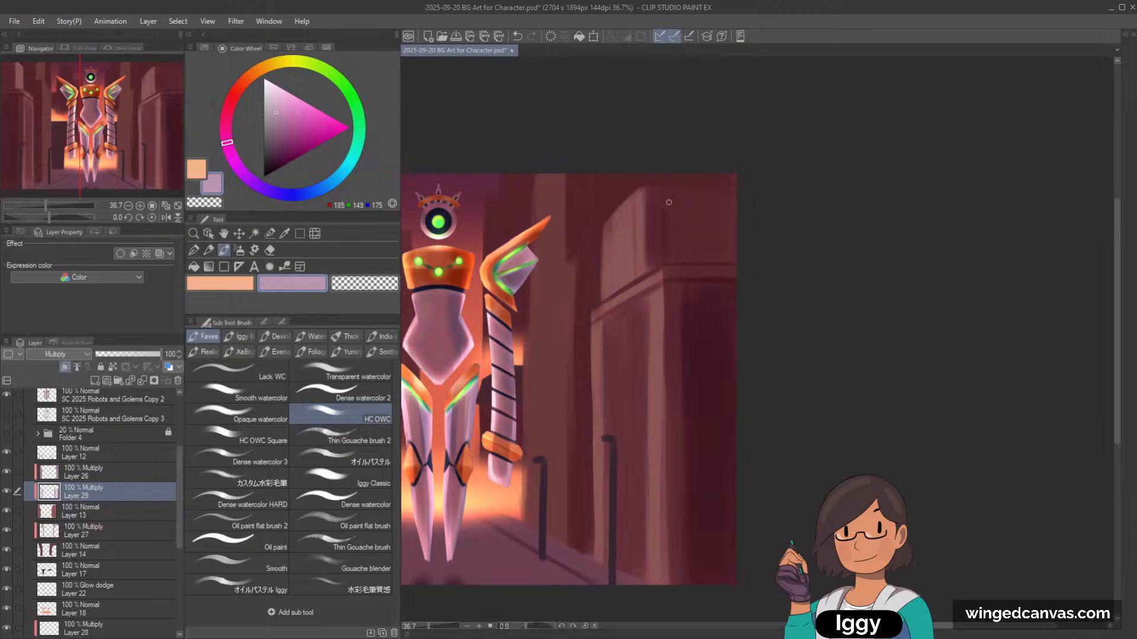
{"action": "left_click_drag", "start_coordinate": [669, 253], "coordinate": [698, 190]}
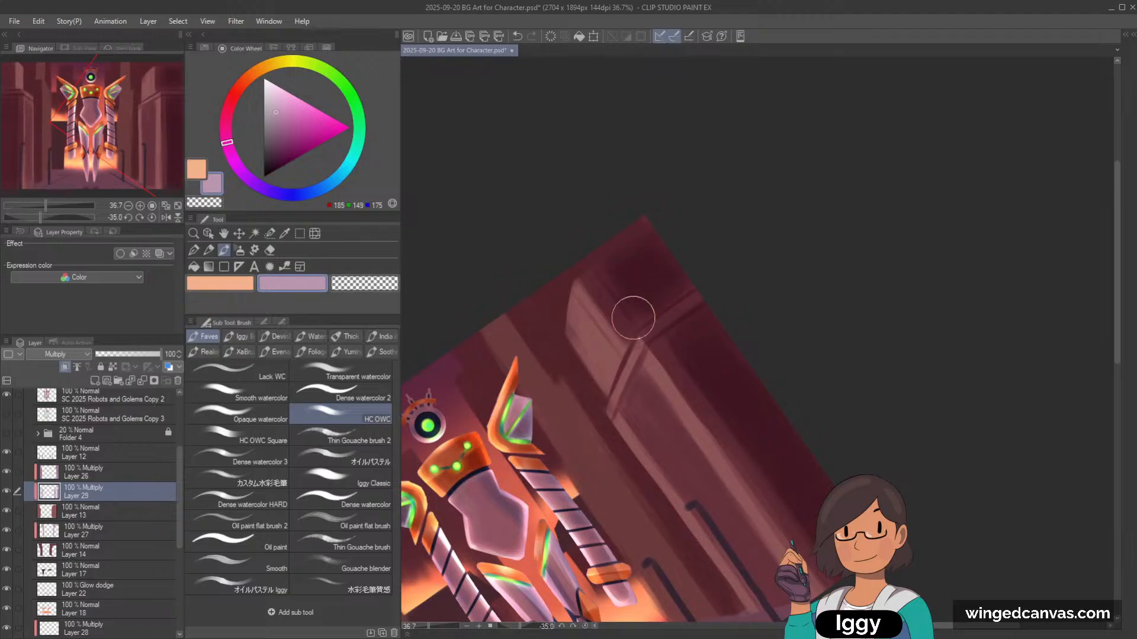
{"action": "left_click_drag", "start_coordinate": [730, 218], "coordinate": [639, 207]}
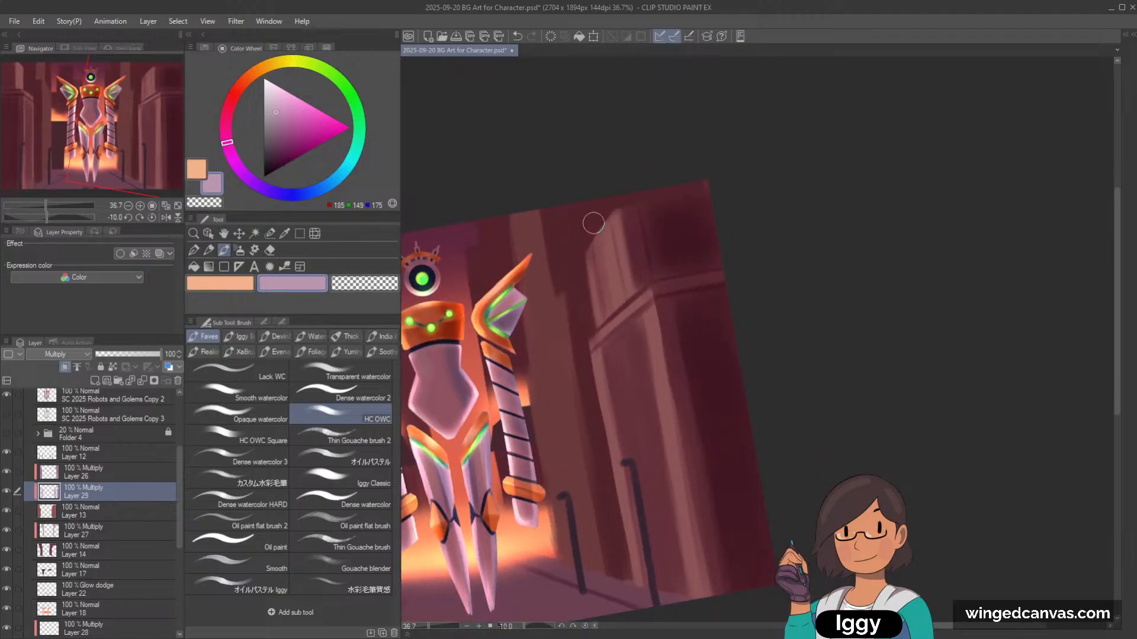
Step: Darken the front face of the right pillar's upper block with a larger mauve brush
{"action": "key", "text": "bracketright"}
{"action": "scroll", "coordinate": [592, 221], "scroll_direction": "down", "scroll_amount": 3}
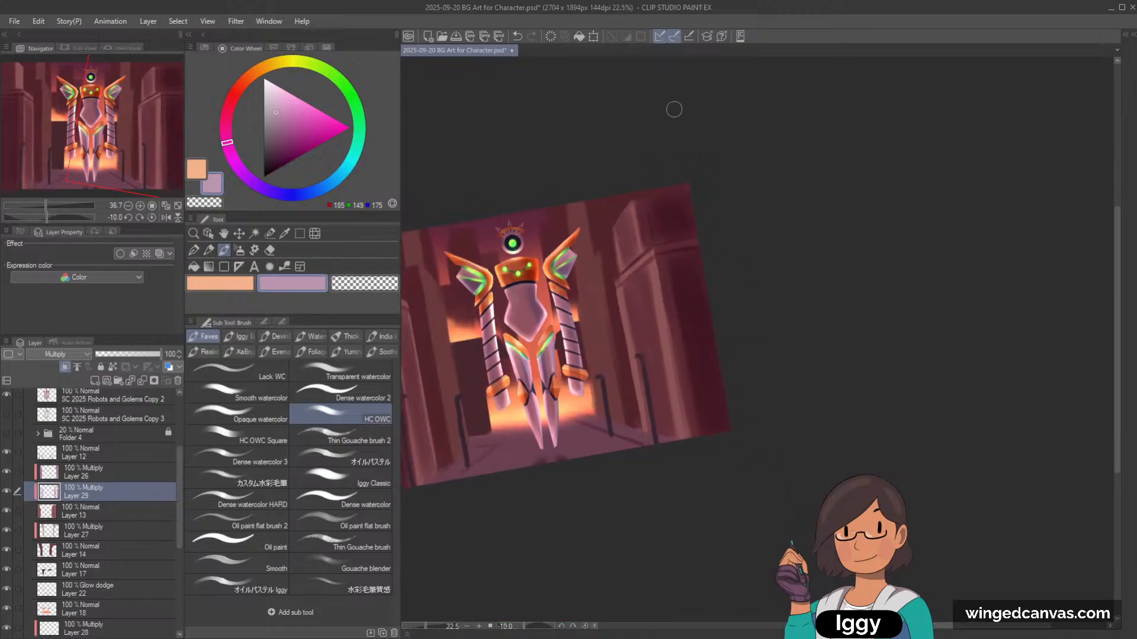
{"action": "left_click_drag", "start_coordinate": [673, 109], "coordinate": [765, 177]}
{"action": "scroll", "coordinate": [668, 196], "scroll_direction": "up", "scroll_amount": 3}
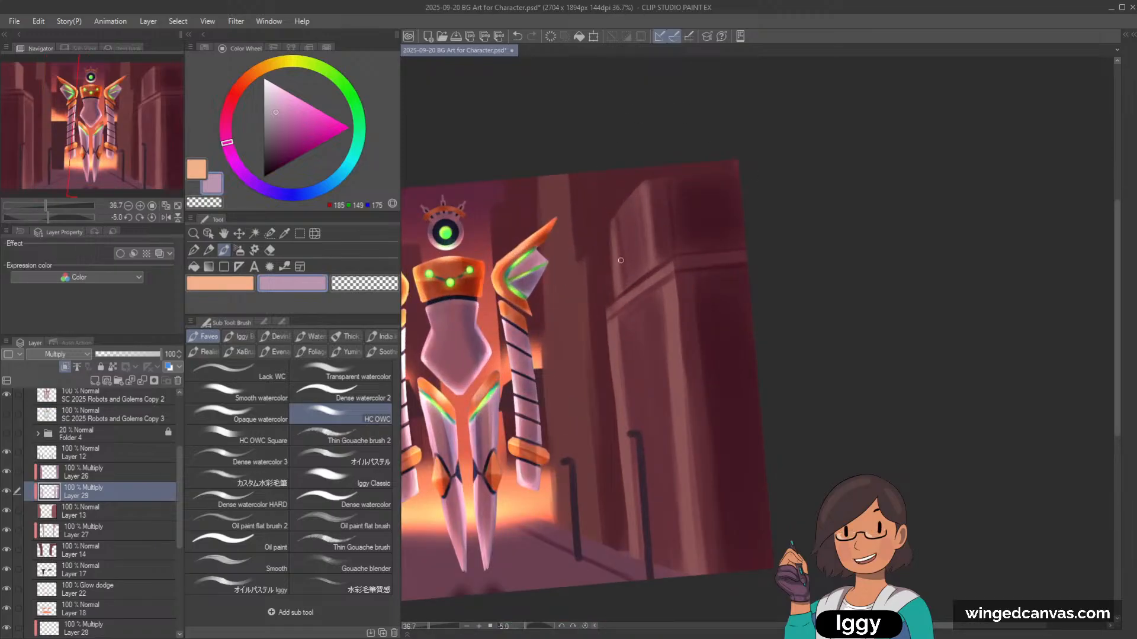
{"action": "scroll", "coordinate": [675, 154], "scroll_direction": "down", "scroll_amount": 2}
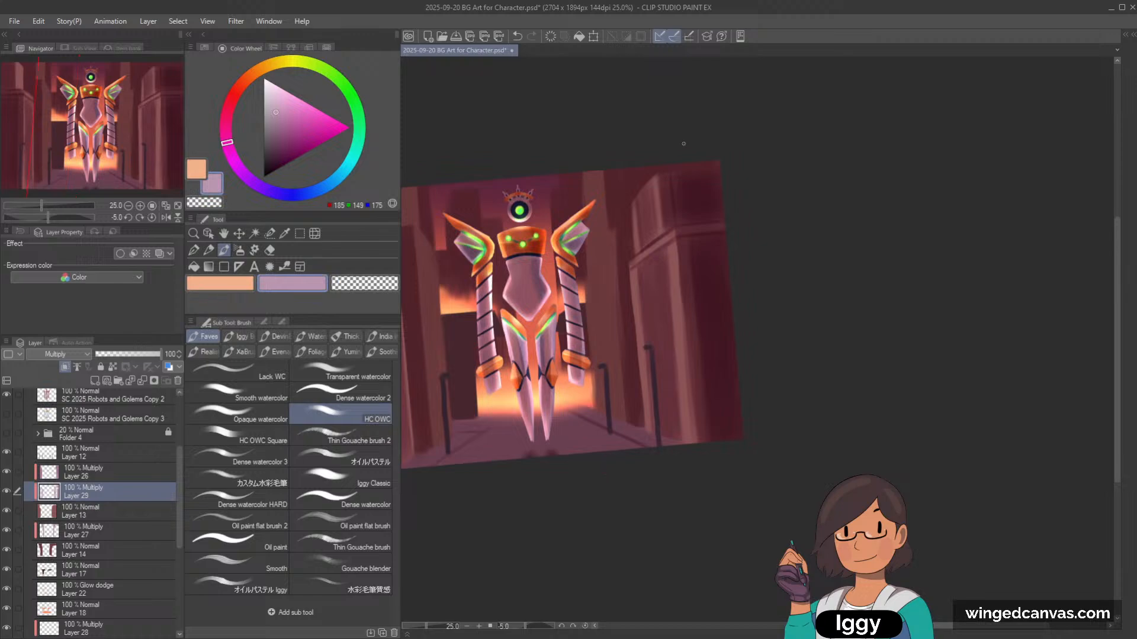
{"action": "key", "text": "ctrl+@"}
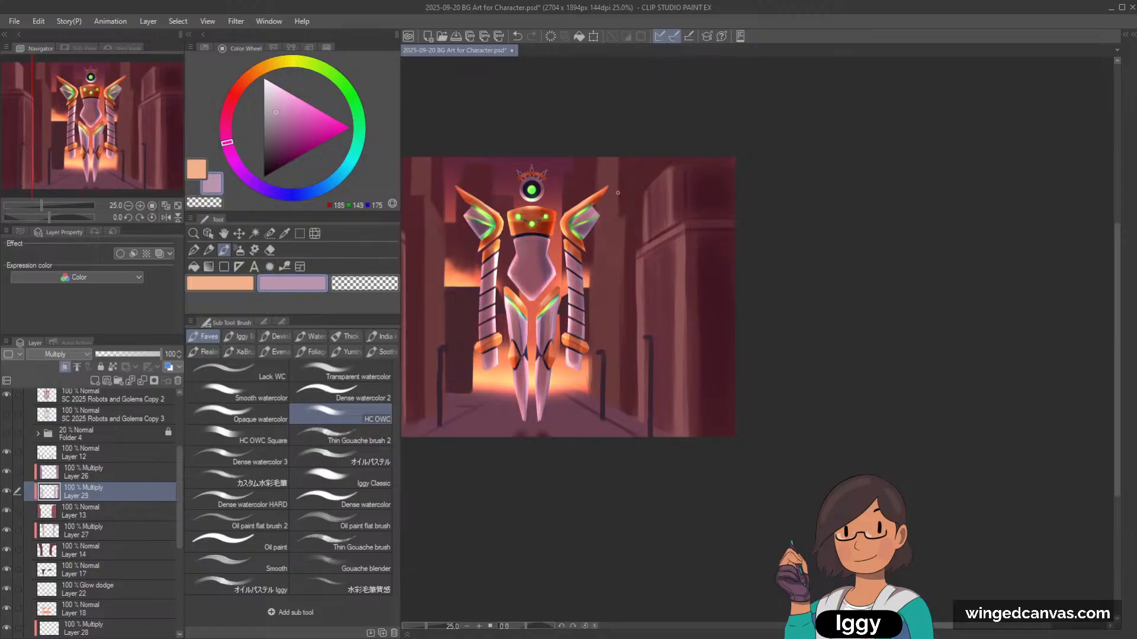
Step: Clean up the shading along the right pillar's upper block edges using transparent colour with the HC OWC brush
{"action": "scroll", "coordinate": [617, 193], "scroll_direction": "up", "scroll_amount": 4}
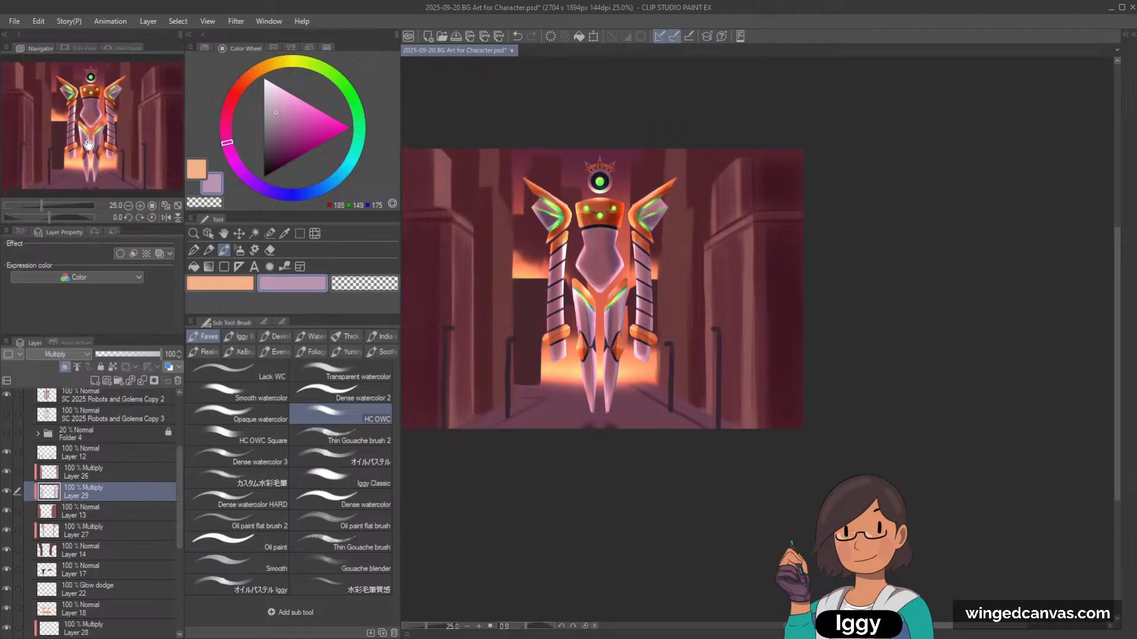
{"action": "key", "text": "c"}
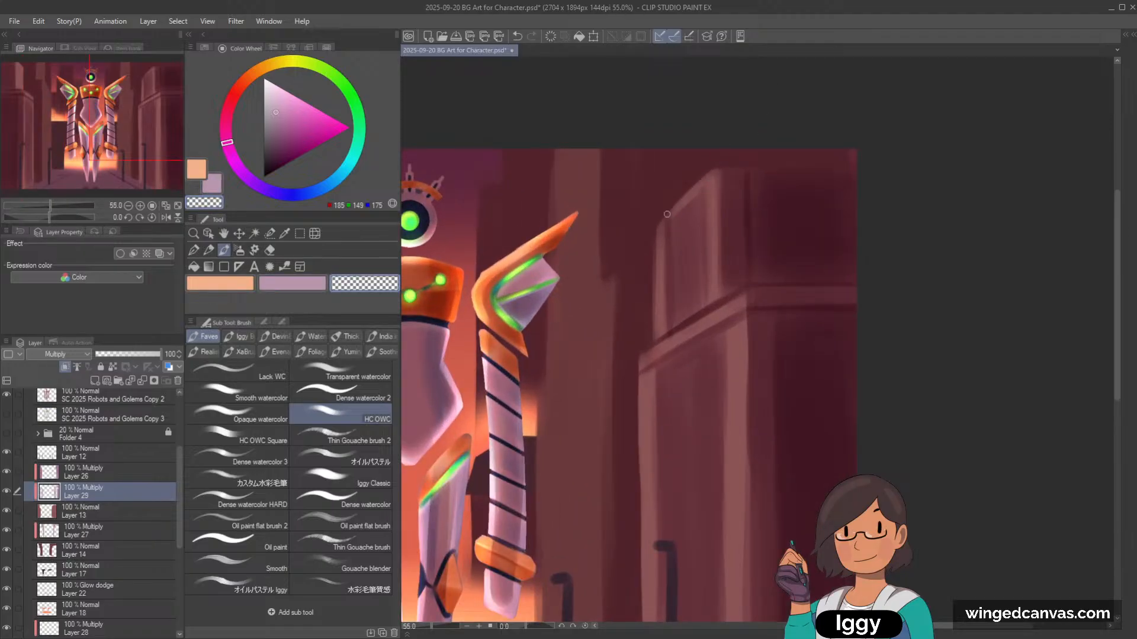
{"action": "key", "text": "minus"}
{"action": "key", "text": "minus"}
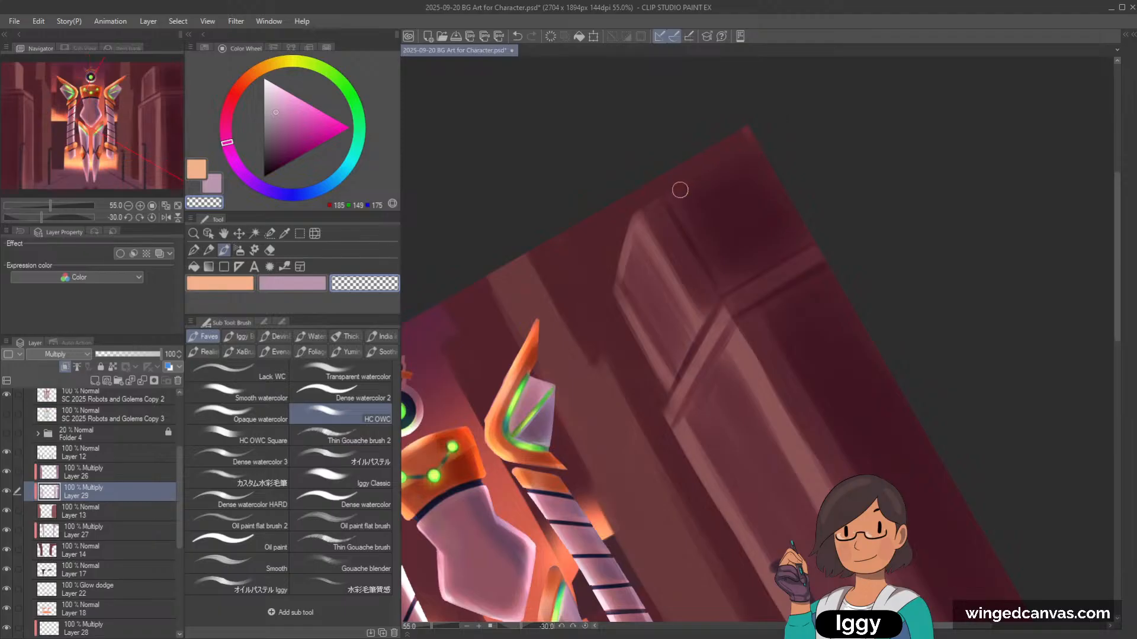
{"action": "scroll", "coordinate": [703, 170], "scroll_direction": "down", "scroll_amount": 4}
{"action": "key", "text": "asciicircum"}
{"action": "key", "text": "asciicircum"}
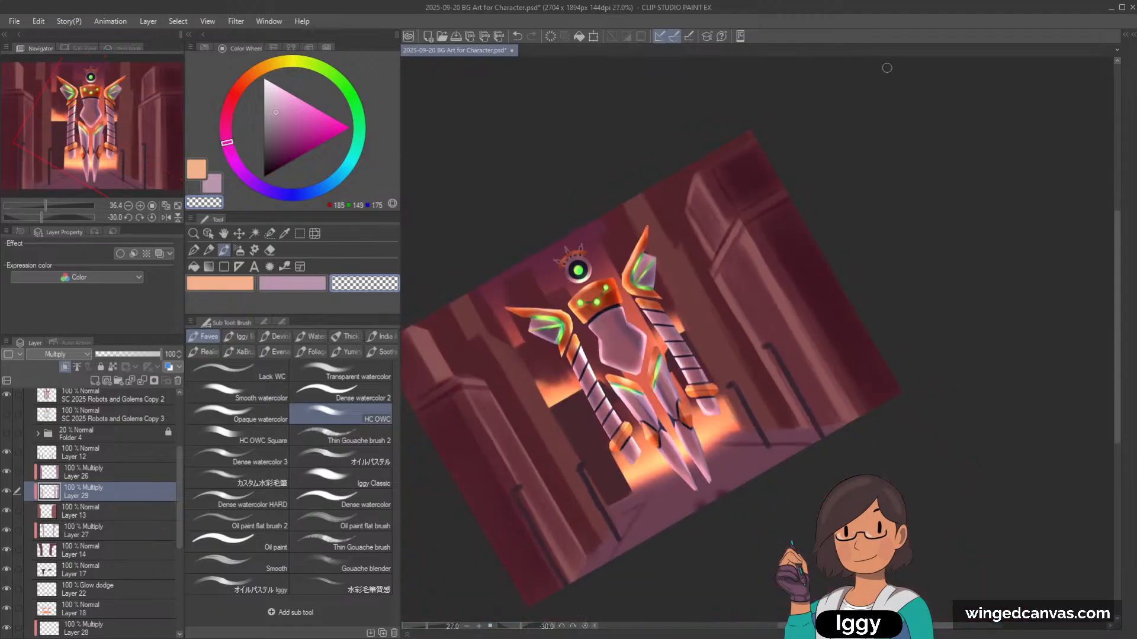
{"action": "key", "text": "asciicircum"}
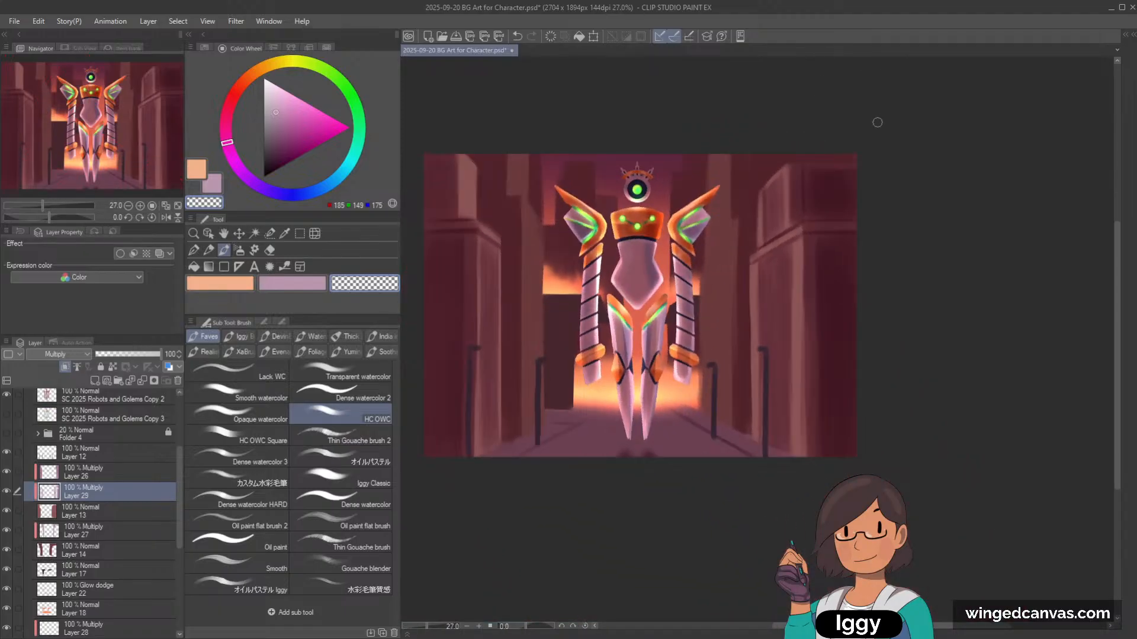
Step: Paint mauve multiply shading on the left pillar's upper block and ledge on Layer 29, varying the brush size
{"action": "left_click_drag", "start_coordinate": [438, 290], "coordinate": [539, 323]}
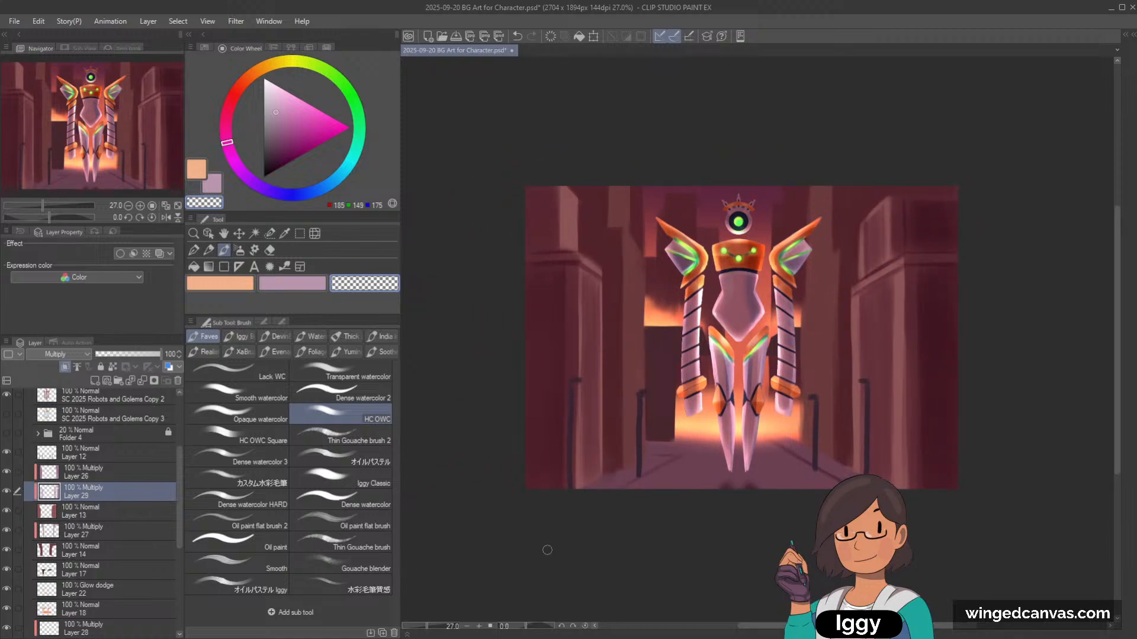
{"action": "scroll", "coordinate": [541, 177], "scroll_direction": "up", "scroll_amount": 1}
{"action": "key", "text": "c"}
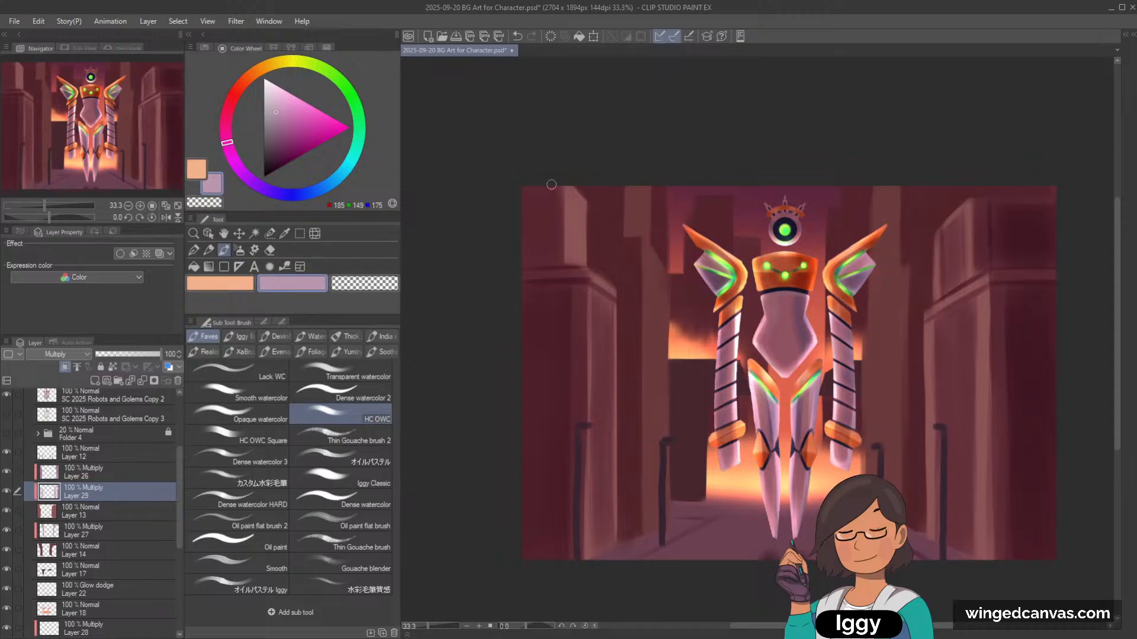
{"action": "key", "text": "bracketright"}
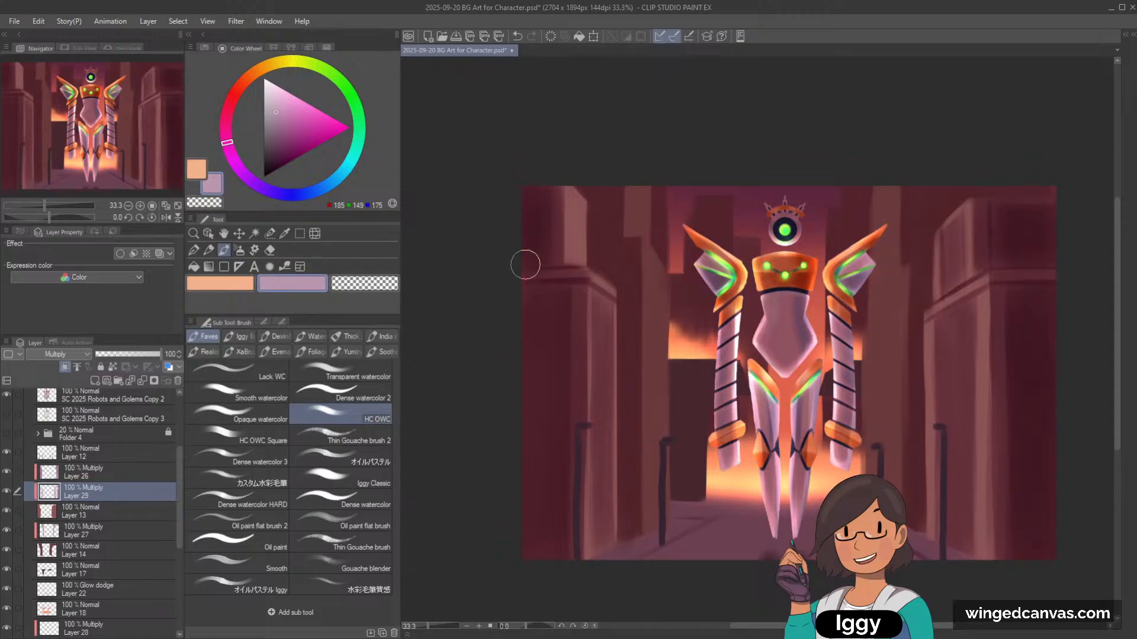
{"action": "scroll", "coordinate": [572, 190], "scroll_direction": "up", "scroll_amount": 1}
{"action": "key", "text": "bracketleft"}
{"action": "key", "text": "bracketleft"}
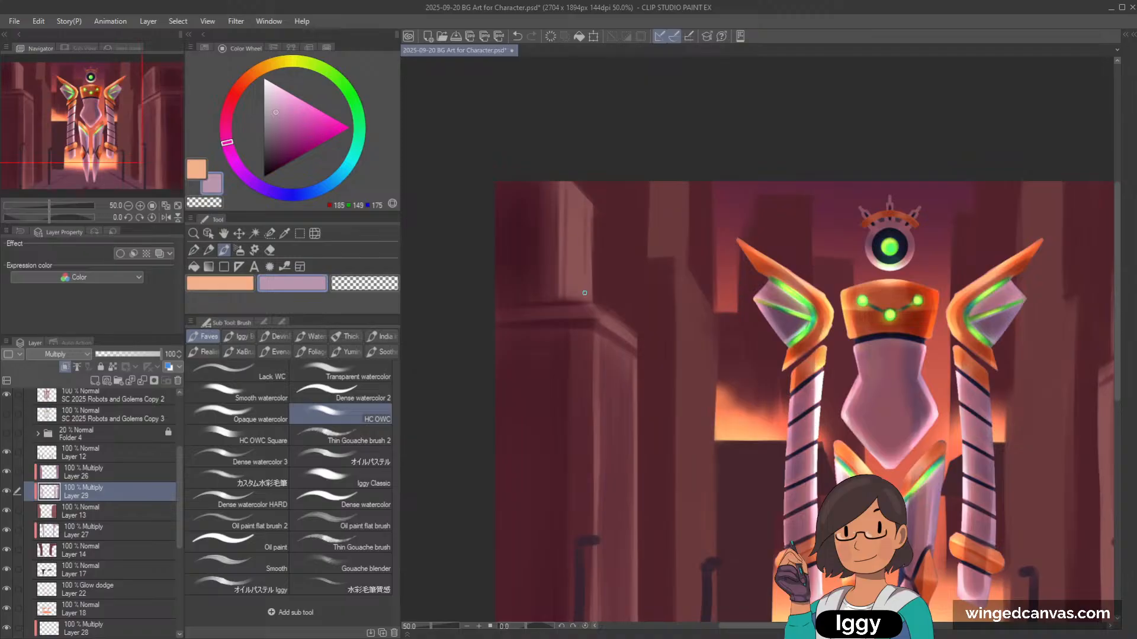
{"action": "key", "text": "bracketright"}
{"action": "key", "text": "bracketright"}
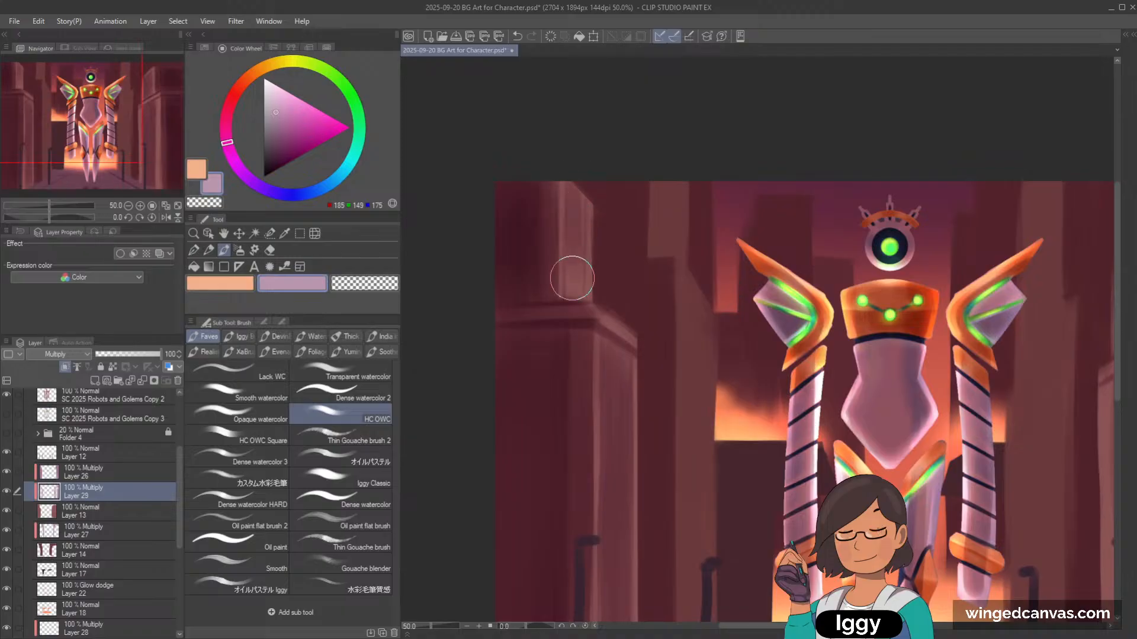
{"action": "scroll", "coordinate": [584, 178], "scroll_direction": "down", "scroll_amount": 4}
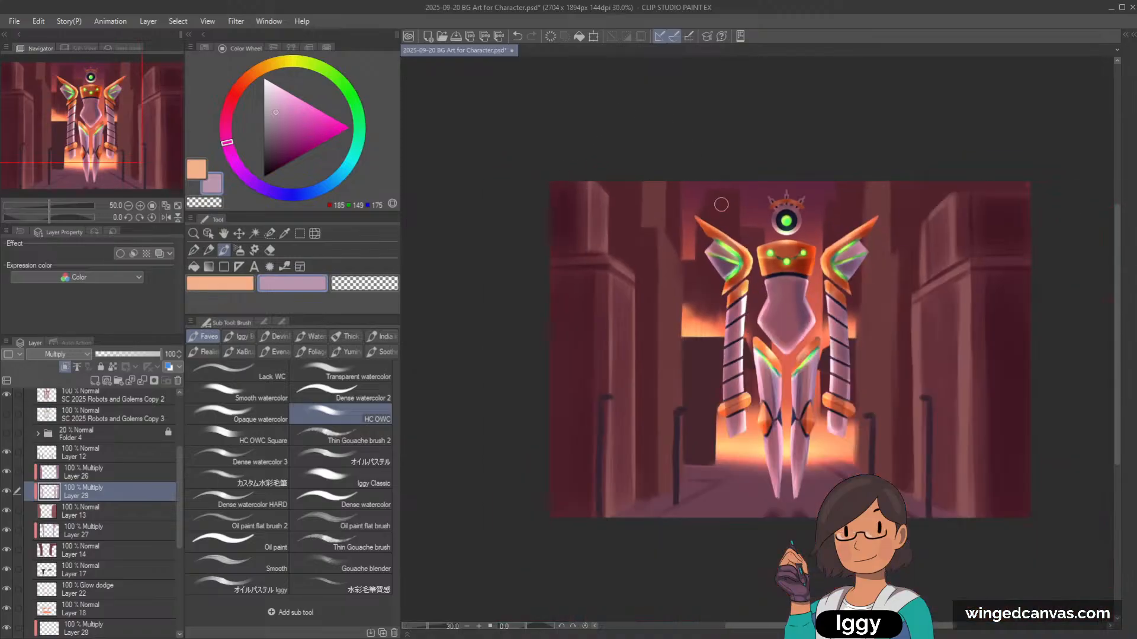
Step: Make the floor shadow layer, Layer 28, active and sample its mauve shadow colour from the layer
{"action": "left_click_drag", "start_coordinate": [101, 167], "coordinate": [155, 235]}
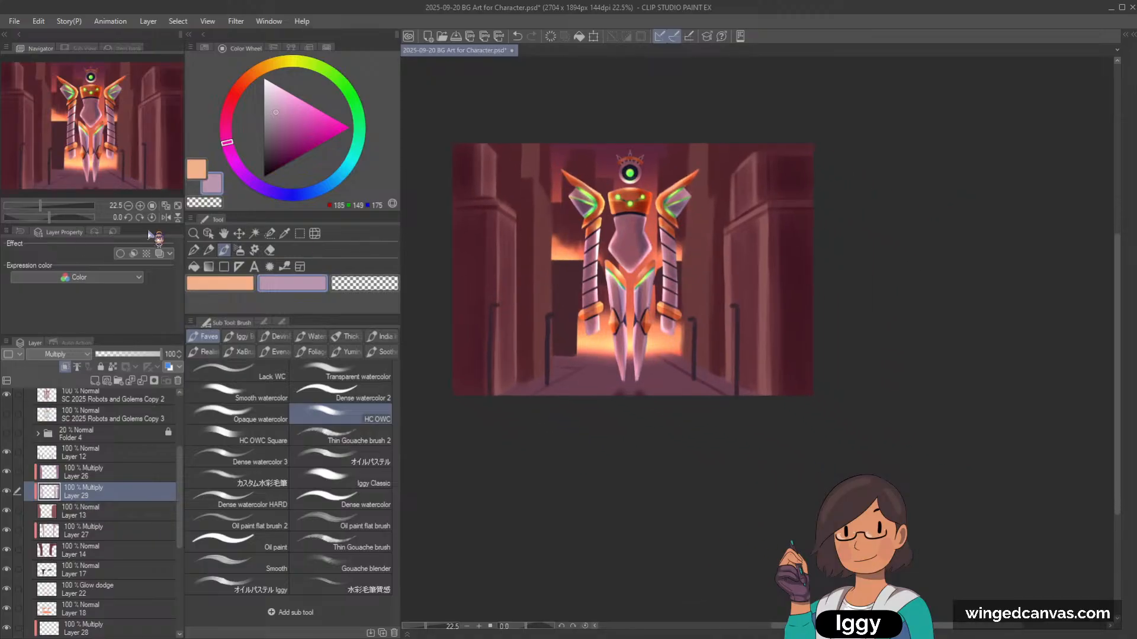
{"action": "scroll", "coordinate": [619, 398], "scroll_direction": "up", "scroll_amount": 1}
{"action": "scroll", "coordinate": [614, 486], "scroll_direction": "down", "scroll_amount": 2}
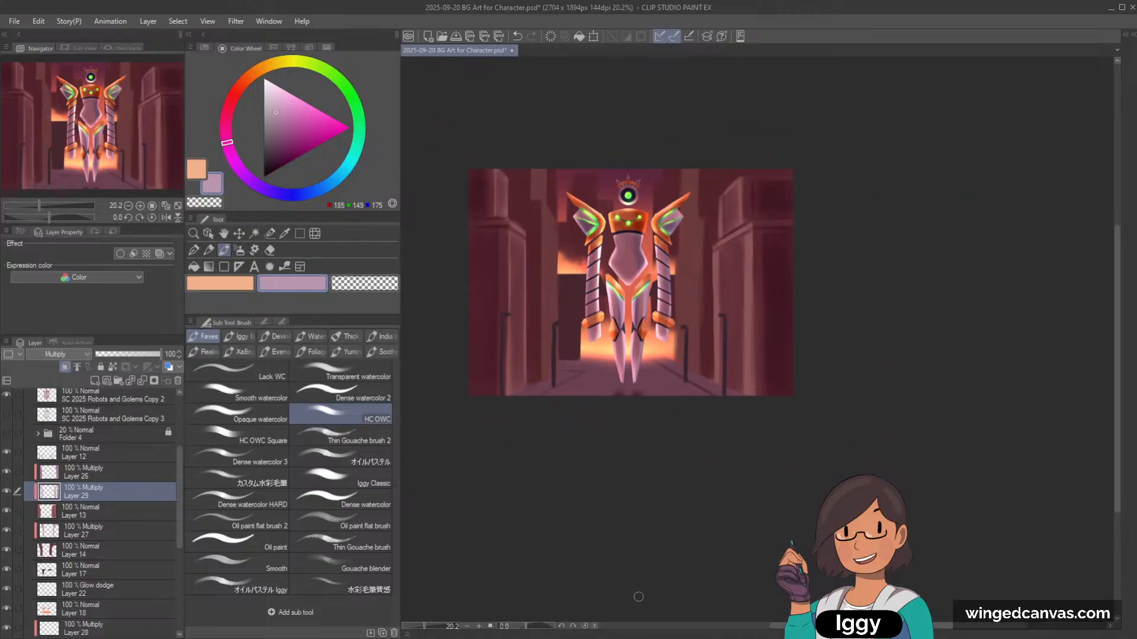
{"action": "scroll", "coordinate": [639, 597], "scroll_direction": "up", "scroll_amount": 1}
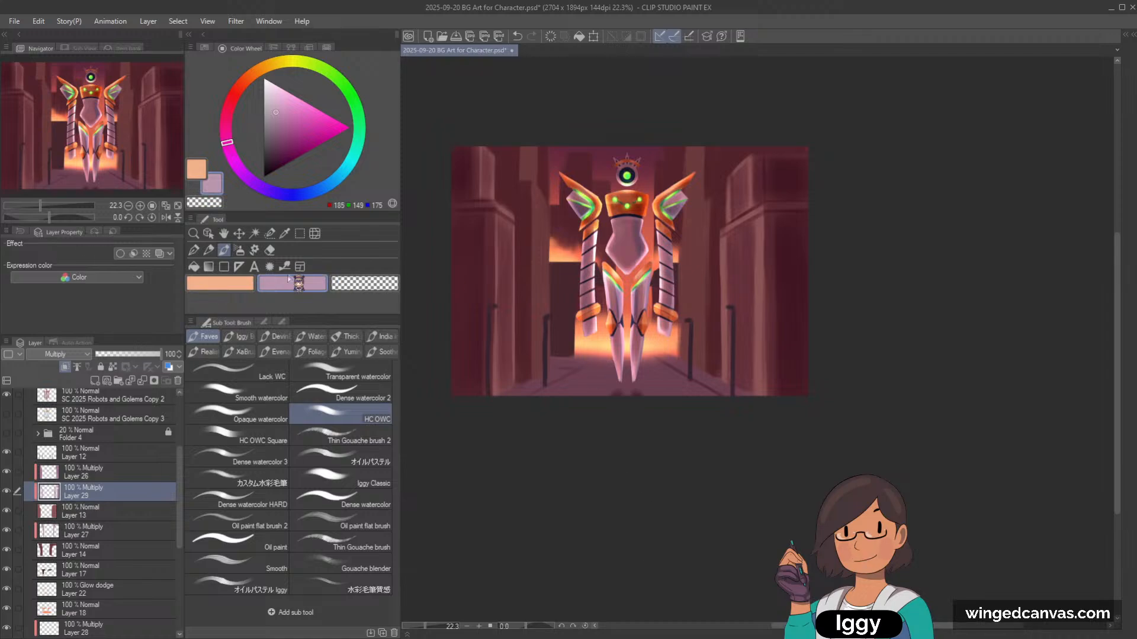
{"action": "key", "text": "o"}
{"action": "left_click", "coordinate": [573, 388]}
{"action": "scroll", "coordinate": [577, 379], "scroll_direction": "up", "scroll_amount": 2}
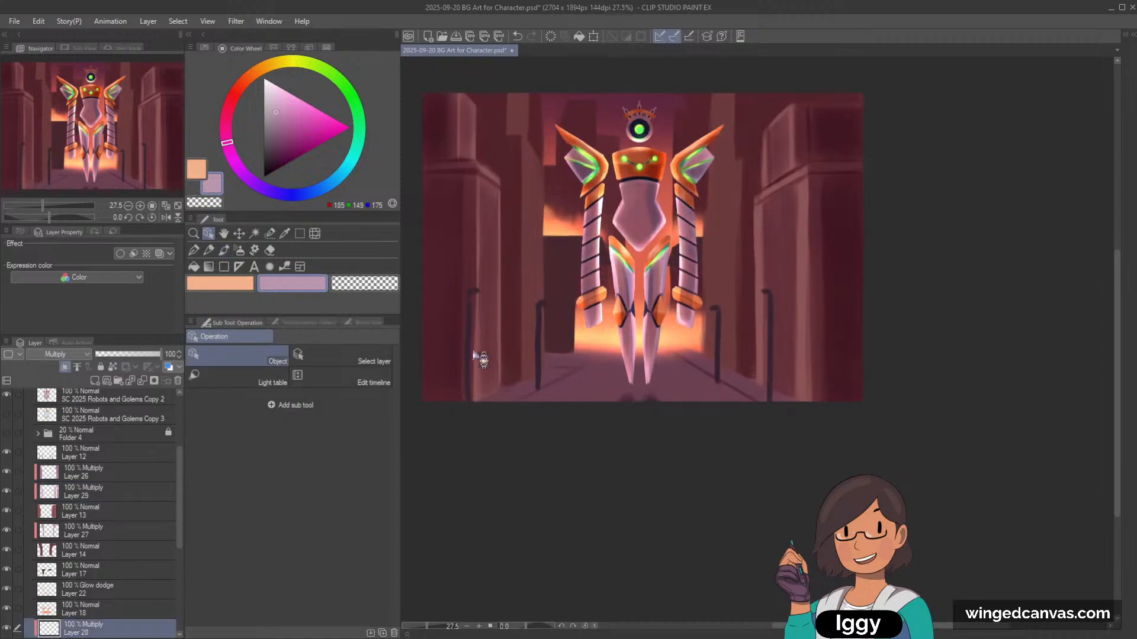
{"action": "left_click", "coordinate": [225, 250]}
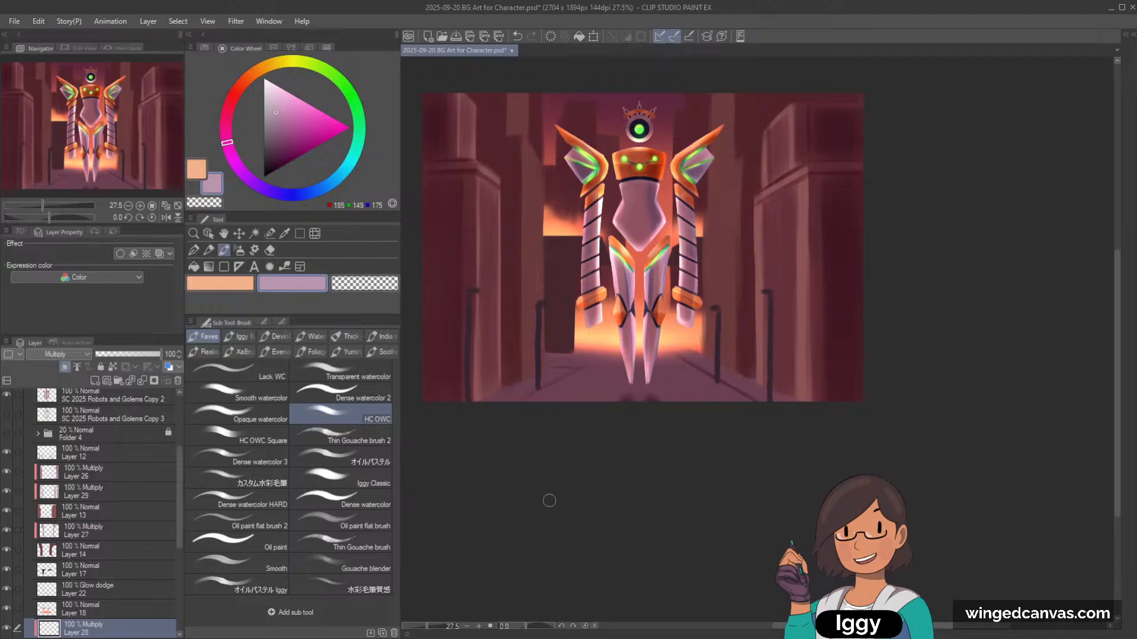
{"action": "scroll", "coordinate": [542, 509], "scroll_direction": "up", "scroll_amount": 3}
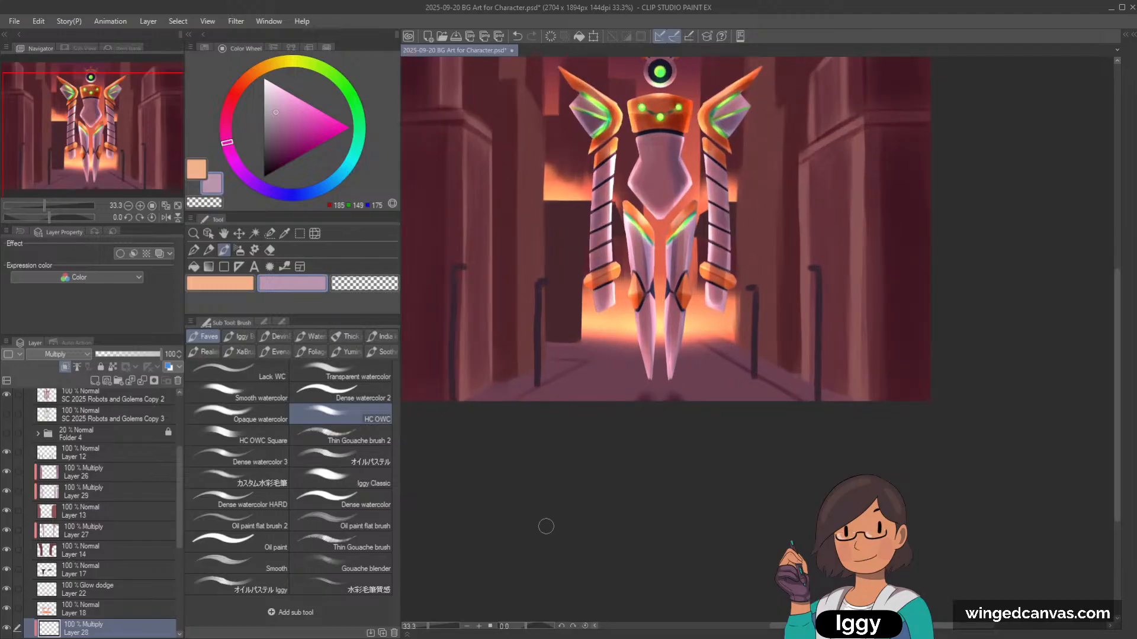
{"action": "left_click", "coordinate": [284, 234]}
{"action": "scroll", "coordinate": [587, 326], "scroll_direction": "up", "scroll_amount": 1}
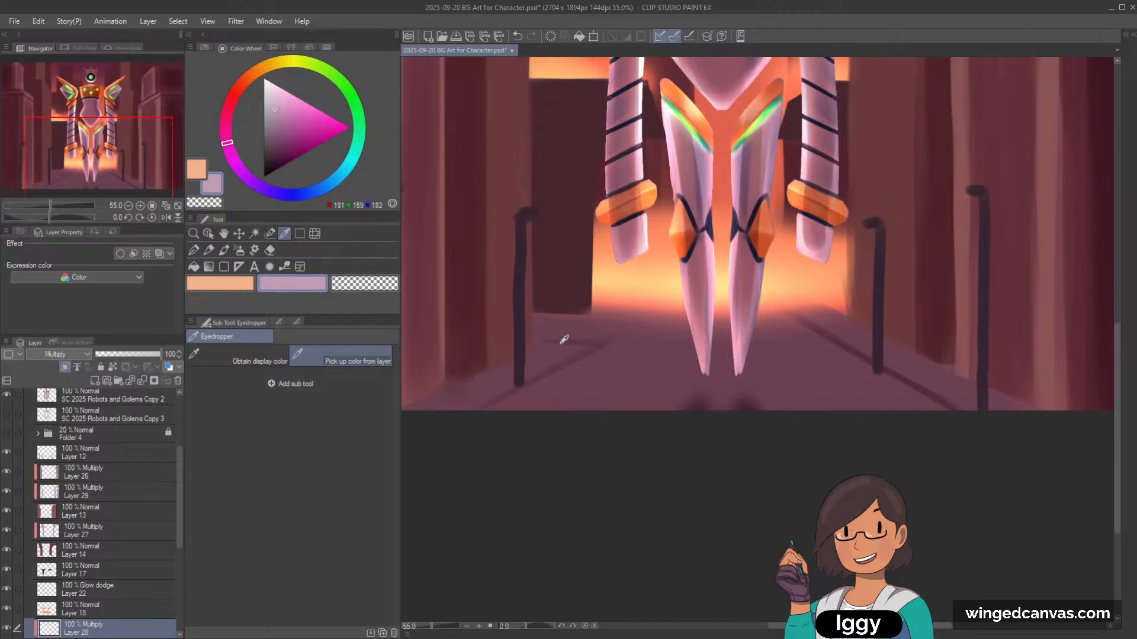
Step: Refine the left railing's cast shadow on the floor with the Lighter pencil, erasing with transparent colour and redrawing in mauve
{"action": "key", "text": "p"}
{"action": "key", "text": "c"}
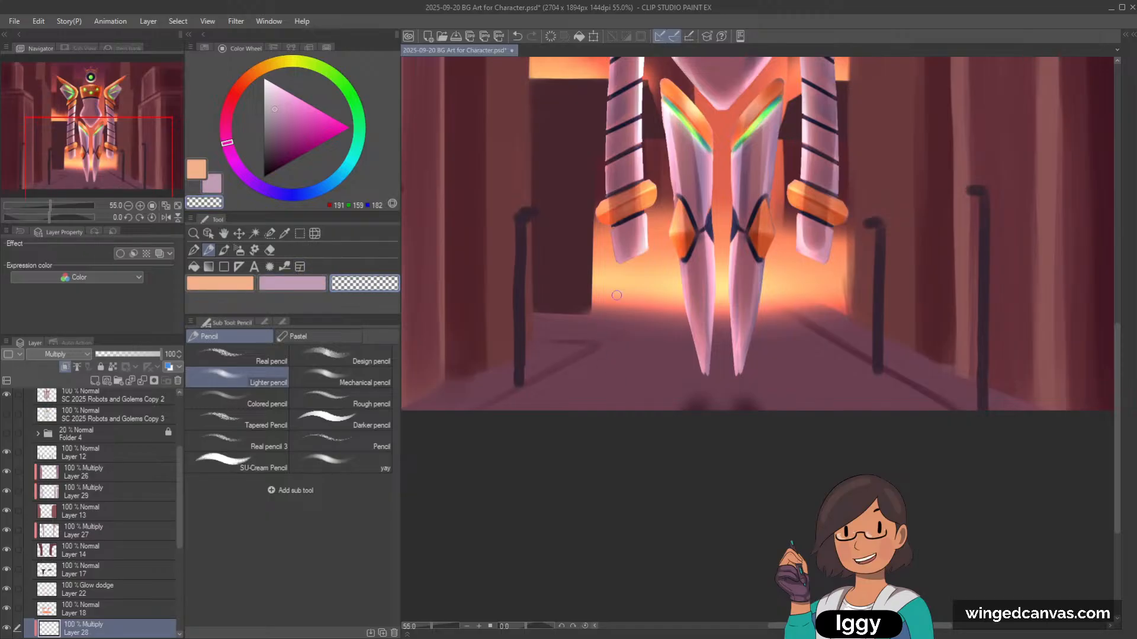
{"action": "key", "text": "minus"}
{"action": "key", "text": "minus"}
{"action": "scroll", "coordinate": [701, 236], "scroll_direction": "up", "scroll_amount": 1}
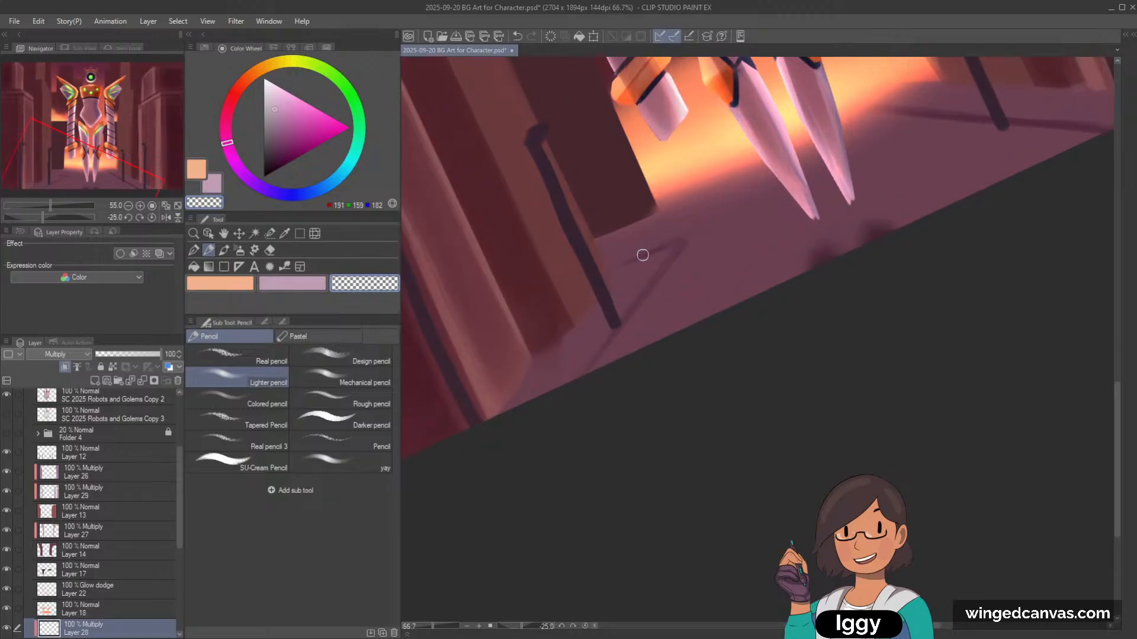
{"action": "left_click", "coordinate": [308, 287]}
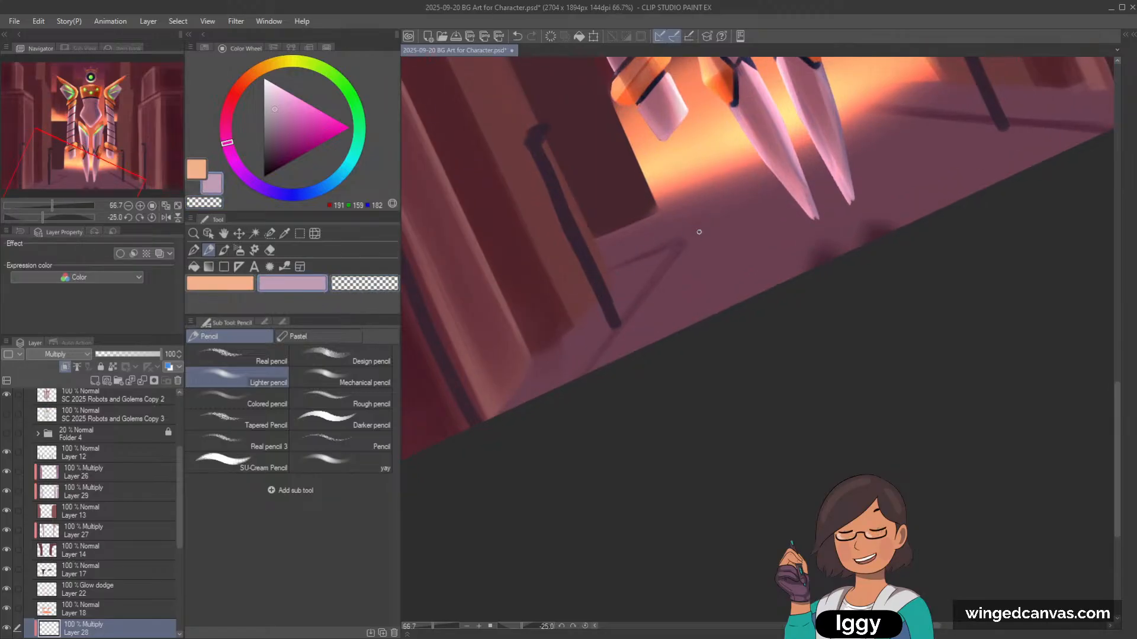
{"action": "key", "text": "ctrl+at"}
{"action": "scroll", "coordinate": [778, 191], "scroll_direction": "down", "scroll_amount": 1}
{"action": "left_click_drag", "start_coordinate": [119, 195], "coordinate": [120, 189]}
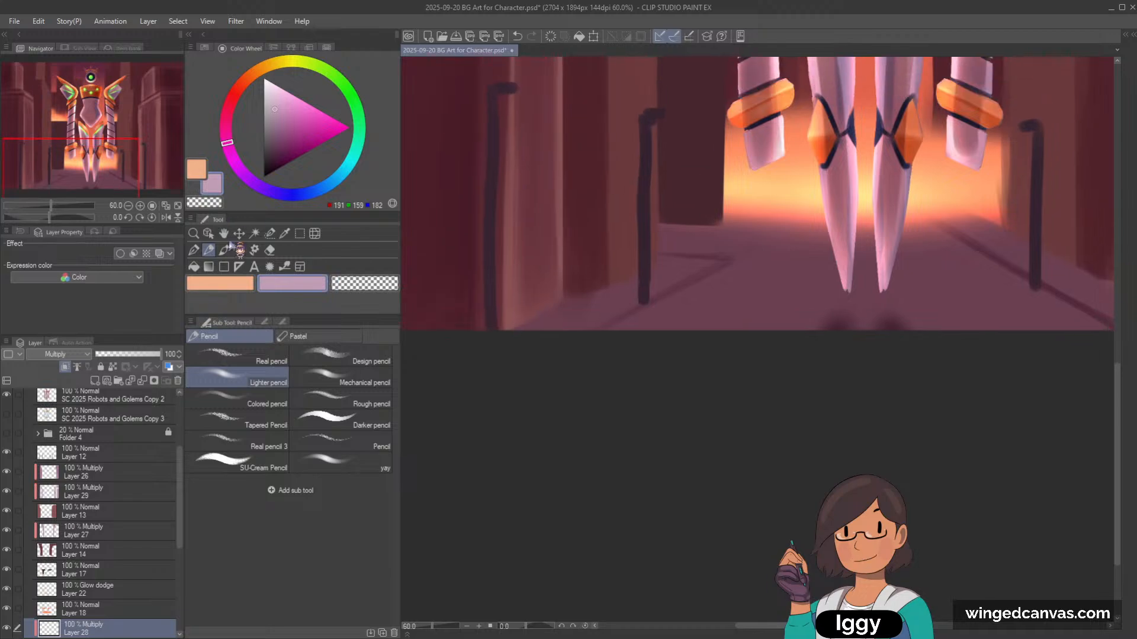
Step: Clean up the left building's base edge on Layer 14 using transparent colour with the HC OWC brush
{"action": "left_click", "coordinate": [208, 234]}
{"action": "left_click", "coordinate": [632, 206]}
{"action": "left_click", "coordinate": [223, 251]}
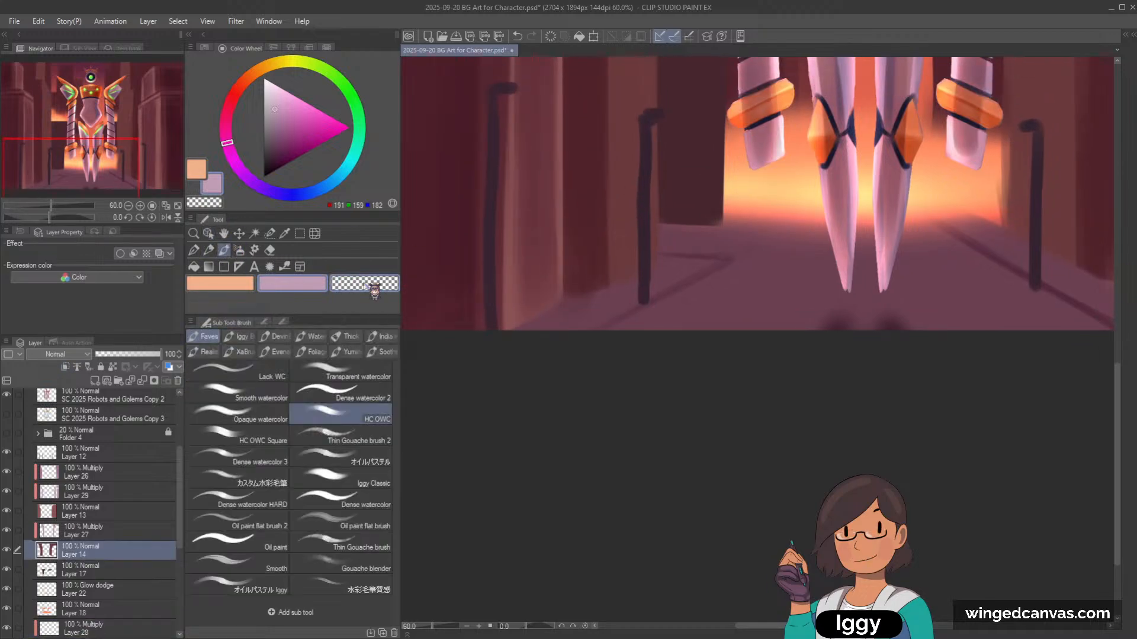
{"action": "key", "text": "minus"}
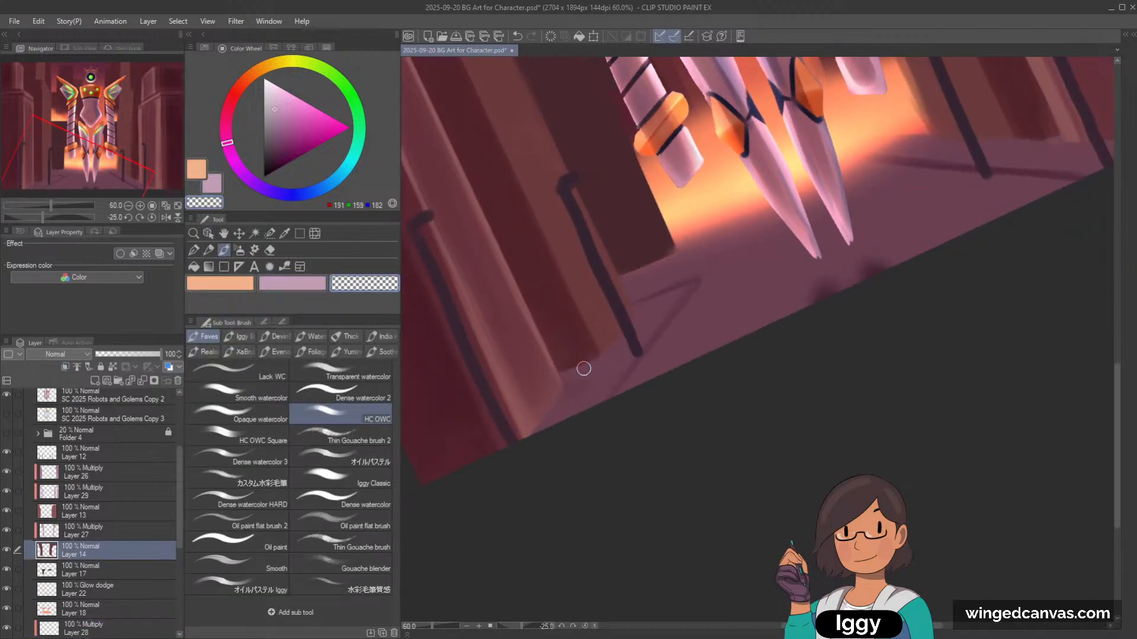
{"action": "scroll", "coordinate": [710, 288], "scroll_direction": "down", "scroll_amount": 2}
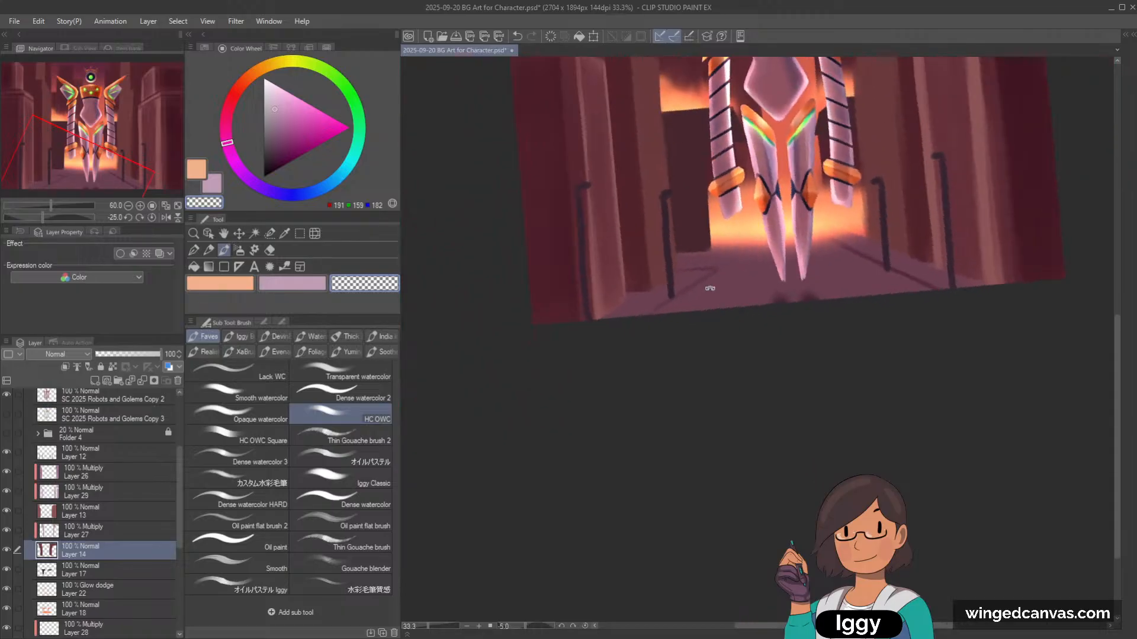
{"action": "scroll", "coordinate": [710, 288], "scroll_direction": "down", "scroll_amount": 1}
{"action": "mouse_move", "coordinate": [109, 182]}
{"action": "left_mouse_down"}
{"action": "mouse_move", "coordinate": [152, 140]}
{"action": "mouse_move", "coordinate": [125, 187]}
{"action": "left_mouse_up"}
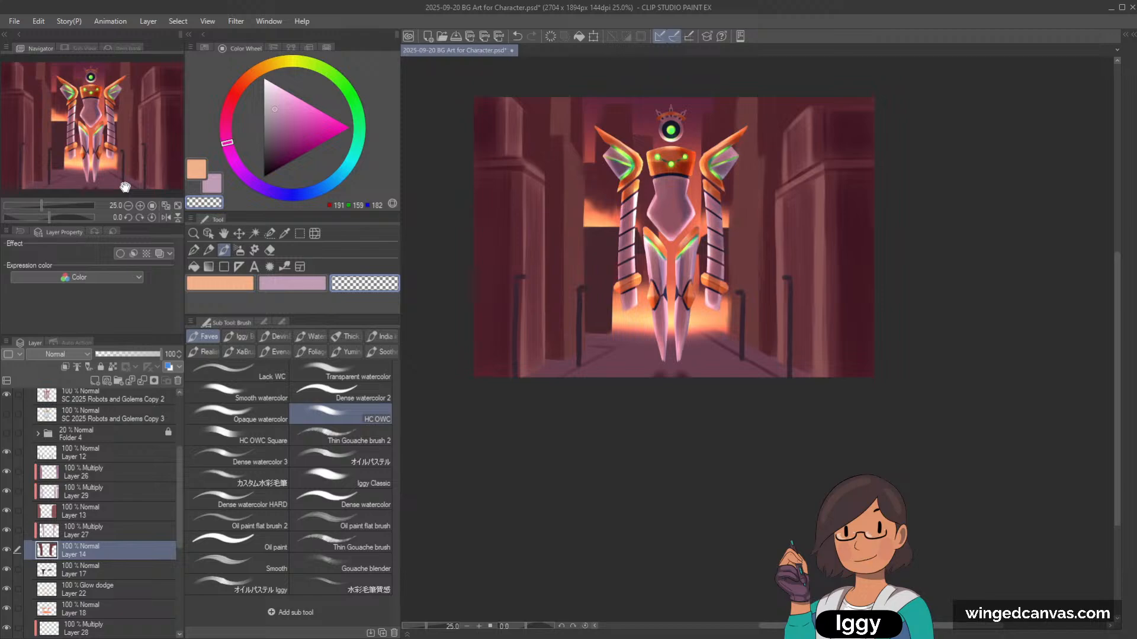
{"action": "scroll", "coordinate": [769, 176], "scroll_direction": "up", "scroll_amount": 1}
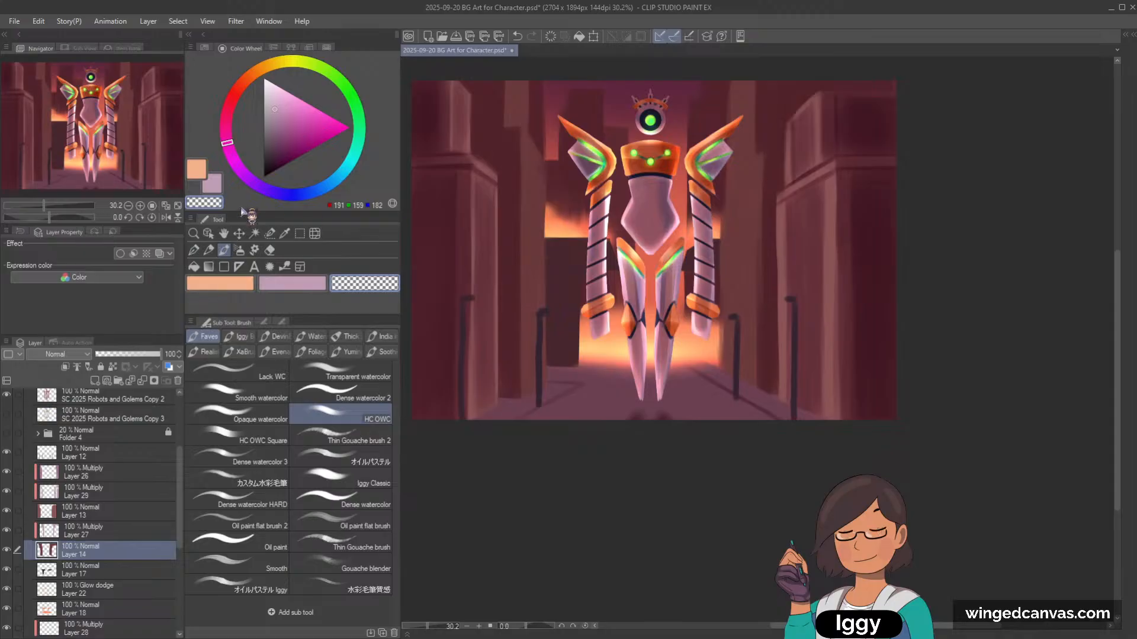
Step: Lock transparent pixels on Layer 17 and shade the dark distant building beside the robot's left-hand arm in sampled and adjusted reddish browns
{"action": "left_click", "coordinate": [208, 233]}
{"action": "left_click", "coordinate": [579, 265]}
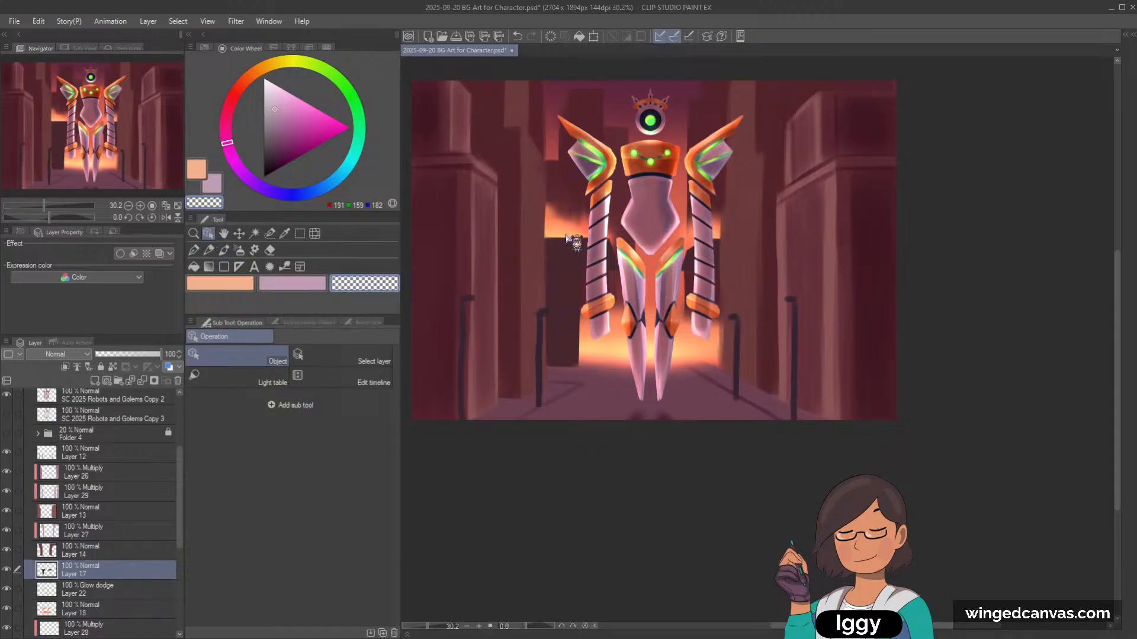
{"action": "left_click", "coordinate": [224, 250]}
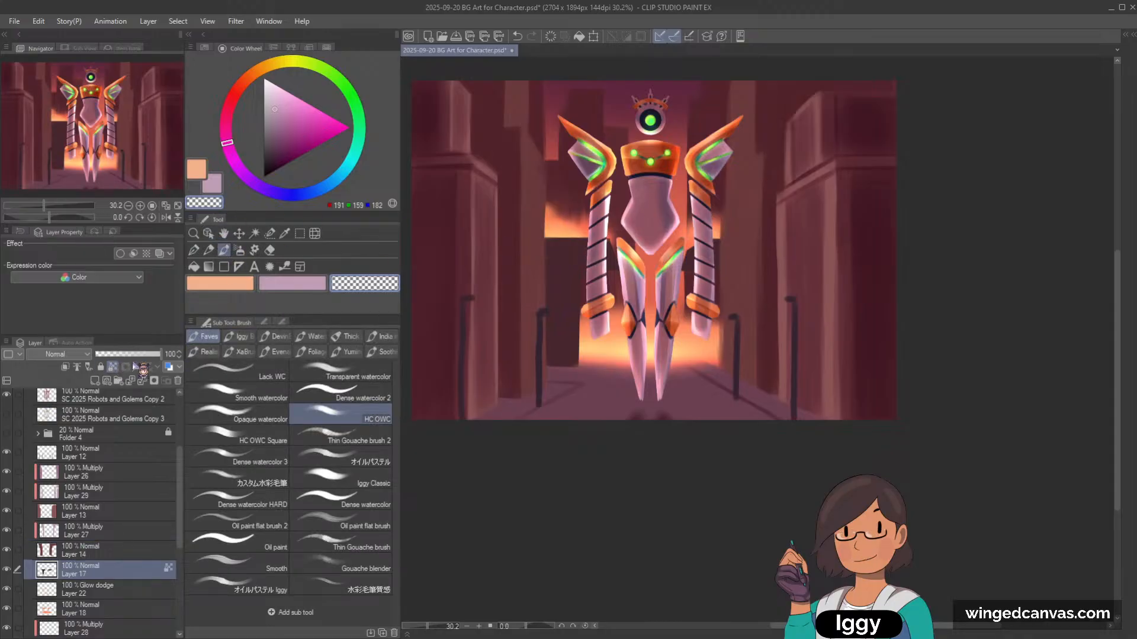
{"action": "scroll", "coordinate": [516, 246], "scroll_direction": "up", "scroll_amount": 1}
{"action": "left_click", "coordinate": [551, 284], "text": "alt"}
{"action": "left_click_drag", "start_coordinate": [277, 140], "coordinate": [279, 134]}
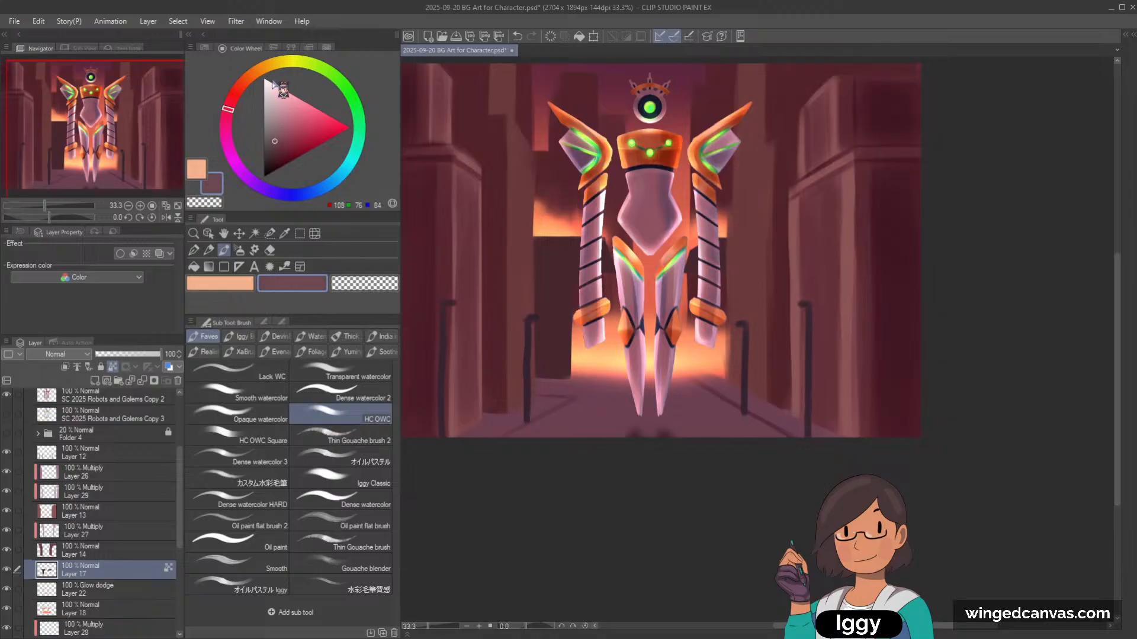
{"action": "left_click", "coordinate": [239, 98]}
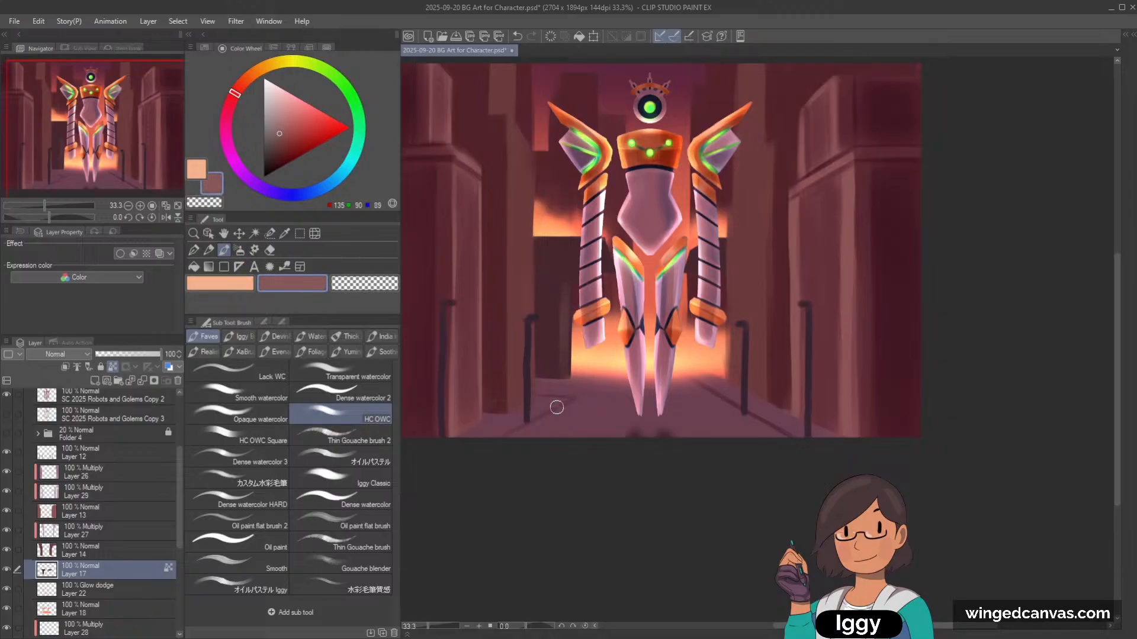
{"action": "left_click", "coordinate": [562, 302], "text": "alt"}
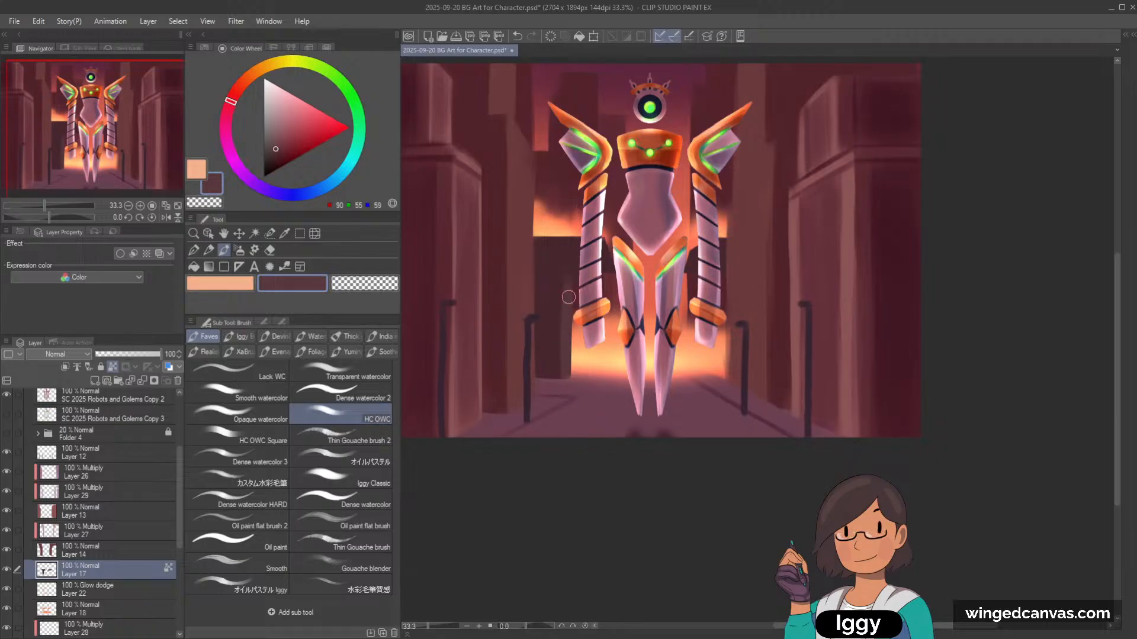
{"action": "scroll", "coordinate": [642, 211], "scroll_direction": "down", "scroll_amount": 1}
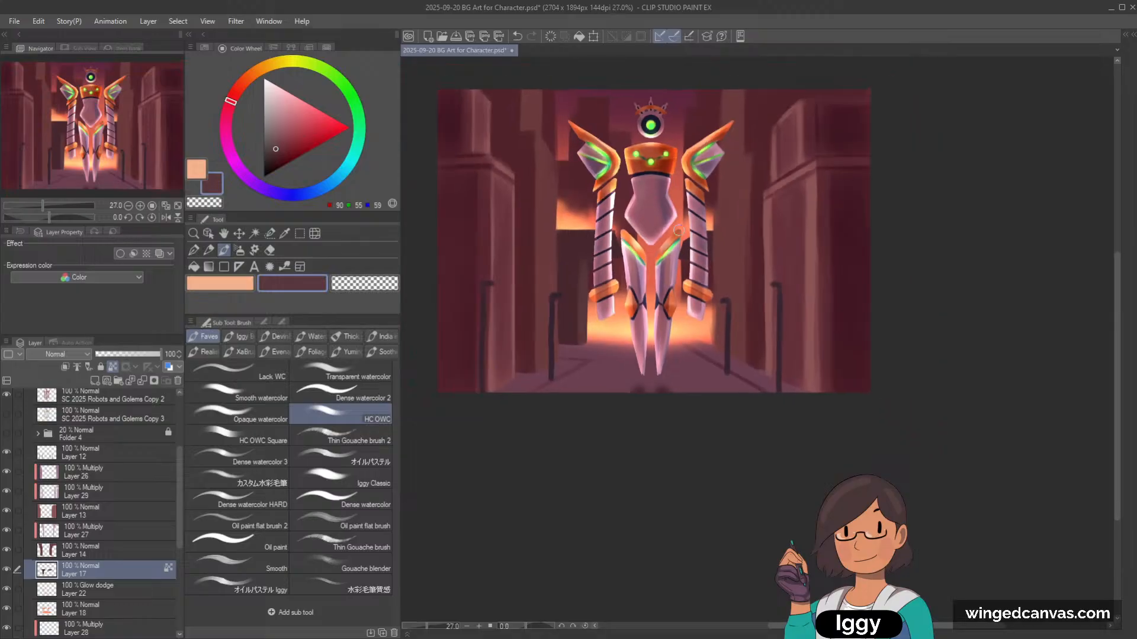
Step: Add a new clipped Multiply layer directly above the floor shadow layer, Layer 28
{"action": "left_click", "coordinate": [208, 233]}
{"action": "left_click", "coordinate": [604, 374]}
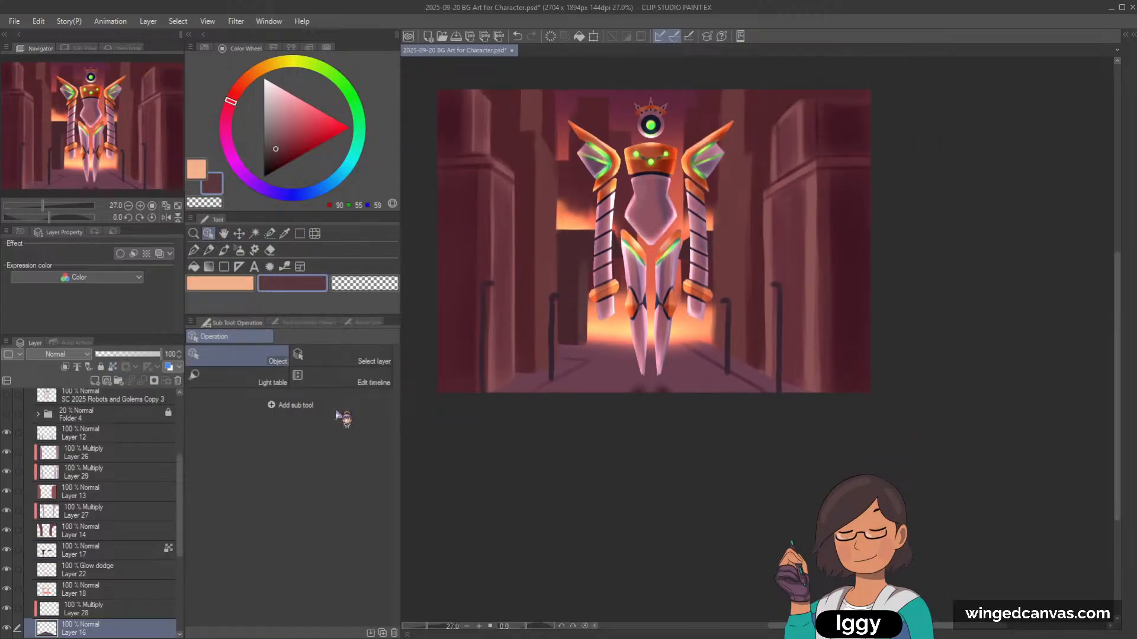
{"action": "left_click", "coordinate": [94, 610]}
{"action": "left_click", "coordinate": [95, 381]}
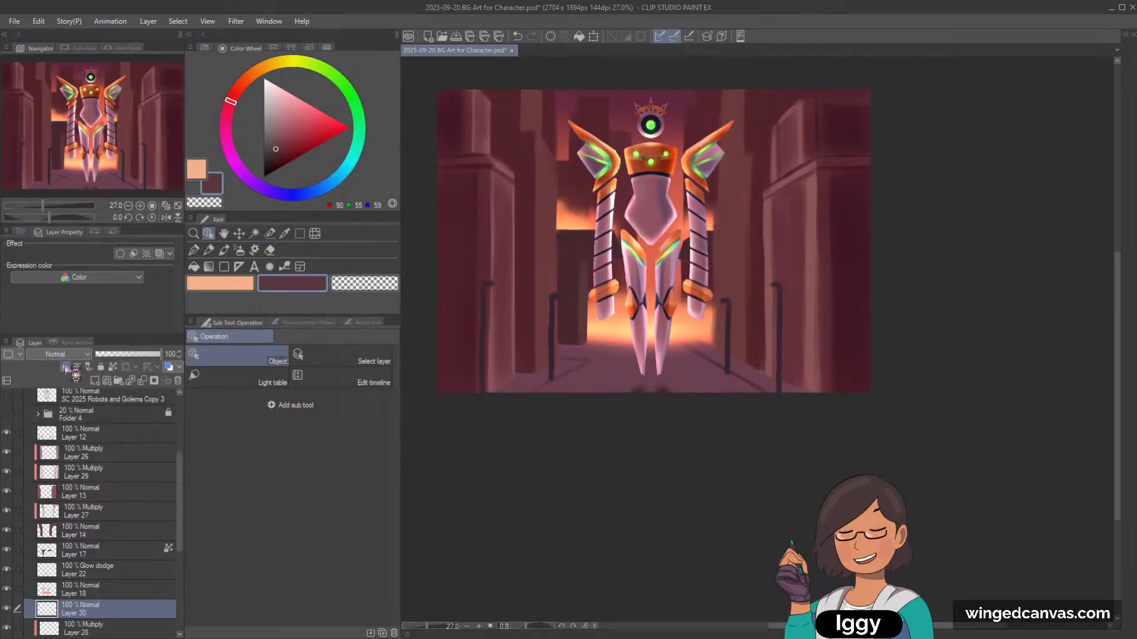
Step: Paint dusty-pink multiply shadows on the floor beside the left pillar with the HC OWC brush, darkening the colour progressively
{"action": "left_click", "coordinate": [285, 102]}
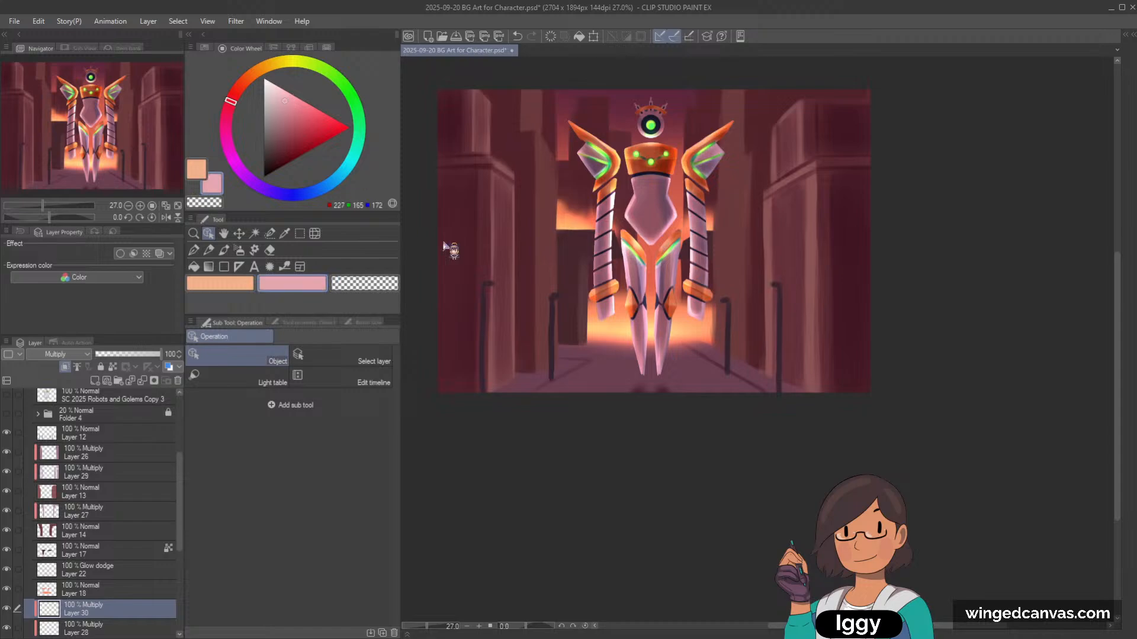
{"action": "left_click", "coordinate": [224, 250]}
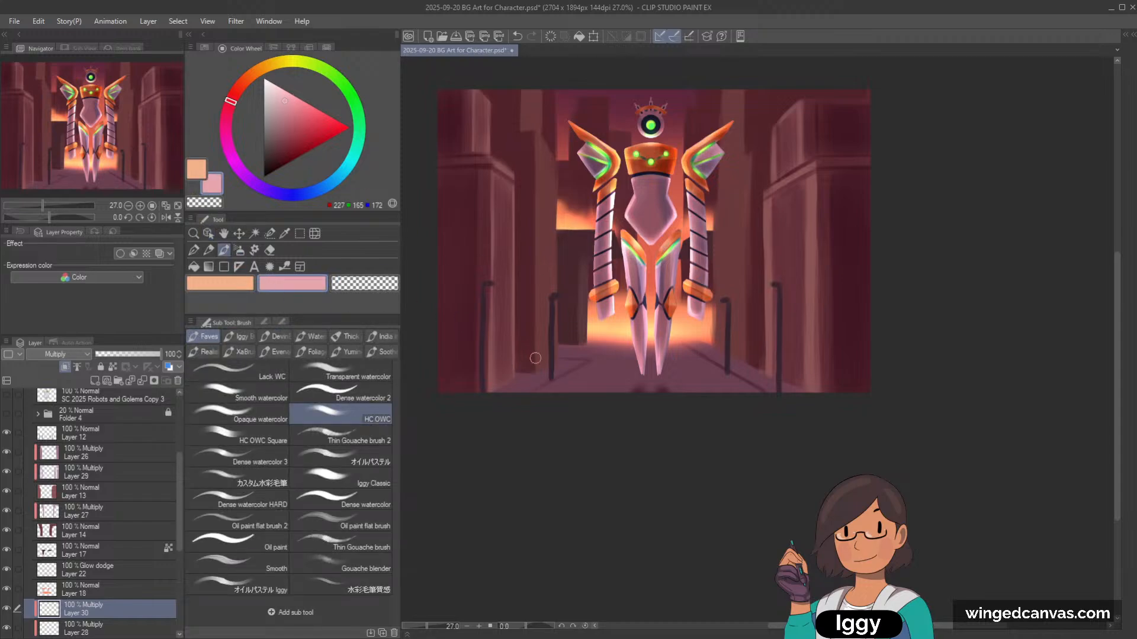
{"action": "left_click_drag", "start_coordinate": [289, 115], "coordinate": [285, 120]}
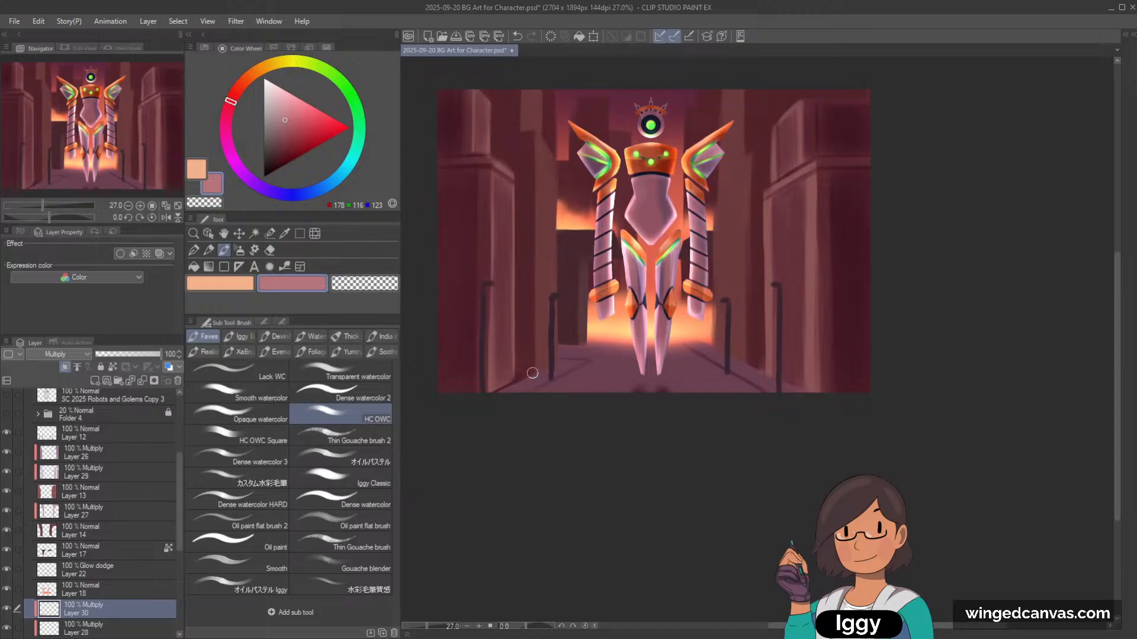
{"action": "left_click", "coordinate": [283, 127]}
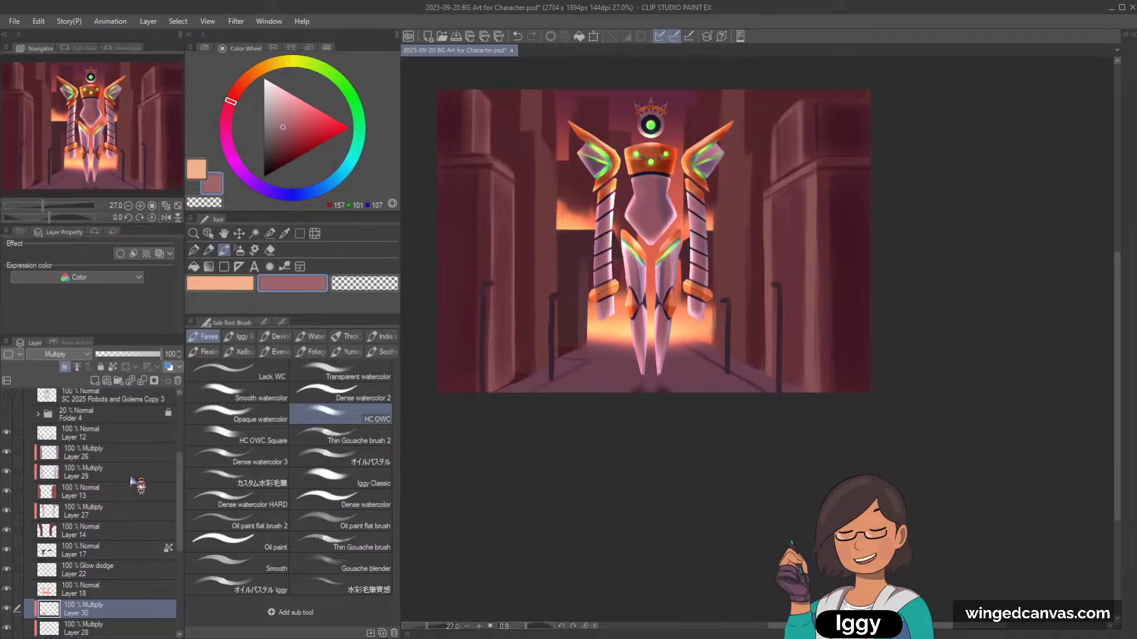
Step: Clean up the lower edge of the orange glow along the floor on Layer 18 using transparent colour with the HC OWC brush
{"action": "left_click", "coordinate": [208, 233]}
{"action": "left_click", "coordinate": [619, 332]}
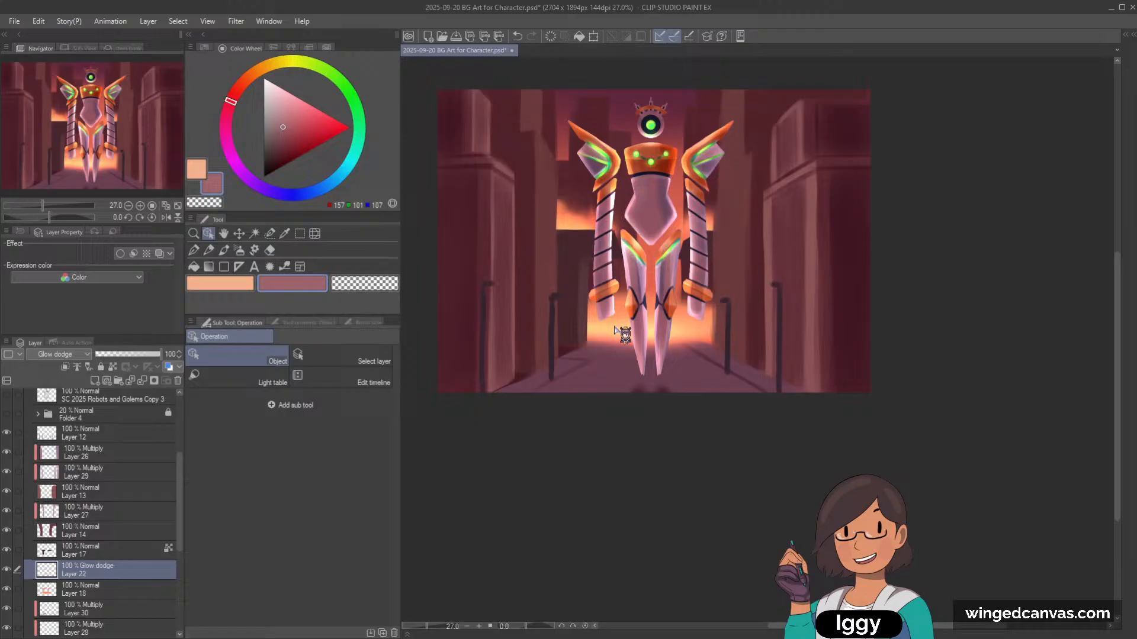
{"action": "left_click", "coordinate": [151, 588]}
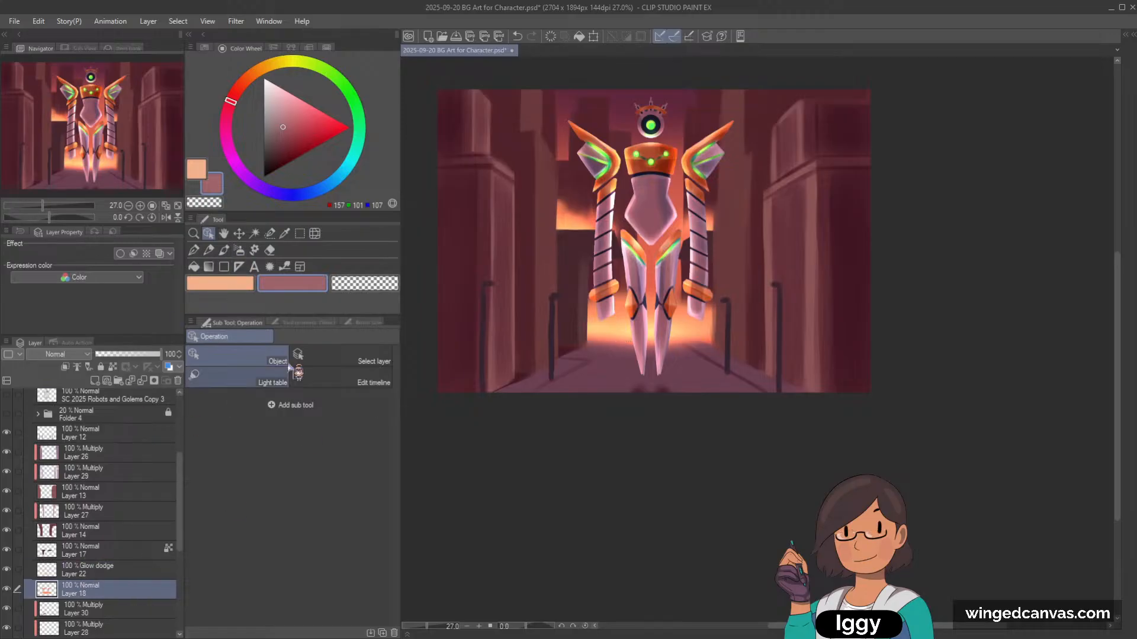
{"action": "left_click", "coordinate": [223, 250]}
{"action": "left_click", "coordinate": [370, 284]}
{"action": "key", "text": "-"}
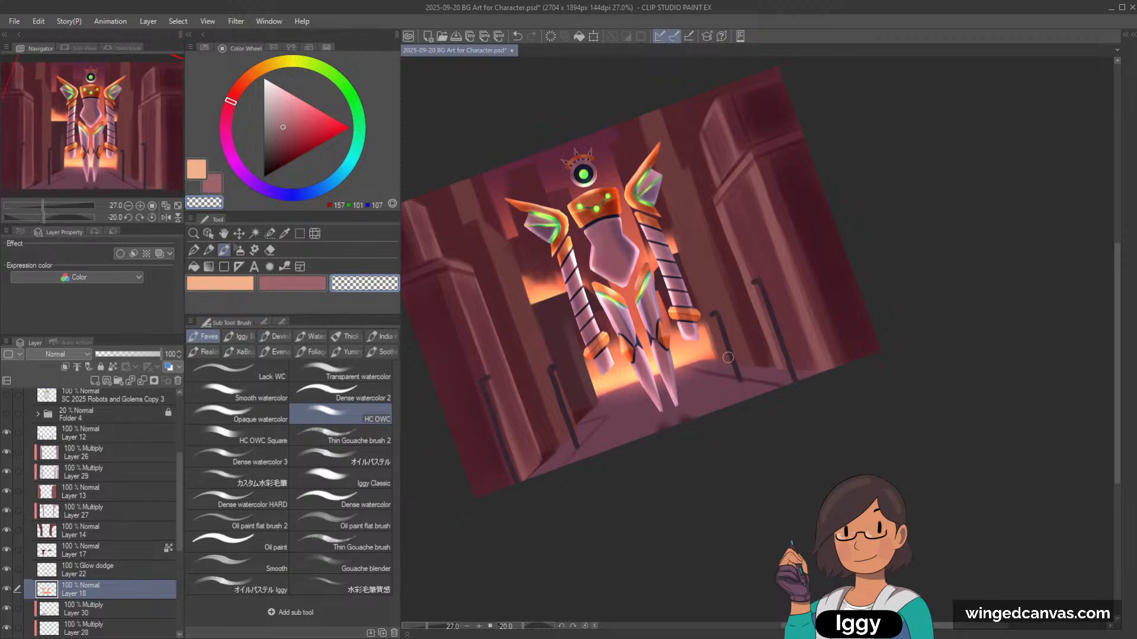
{"action": "key", "text": "asciicircum"}
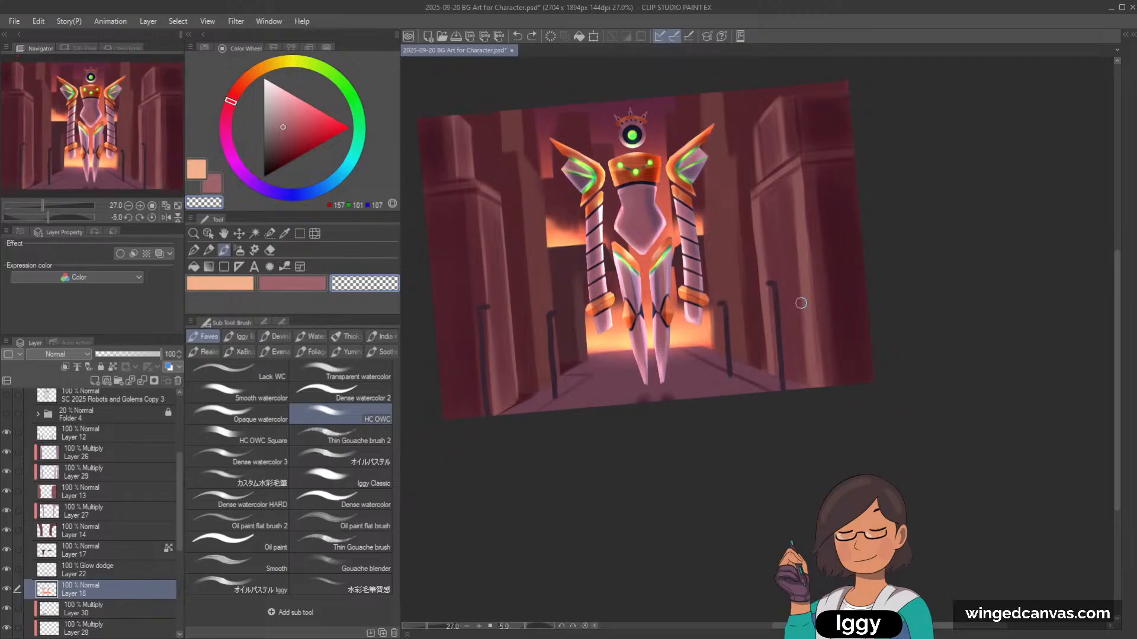
{"action": "key", "text": "ctrl+0"}
{"action": "scroll", "coordinate": [801, 302], "scroll_direction": "up", "scroll_amount": 1}
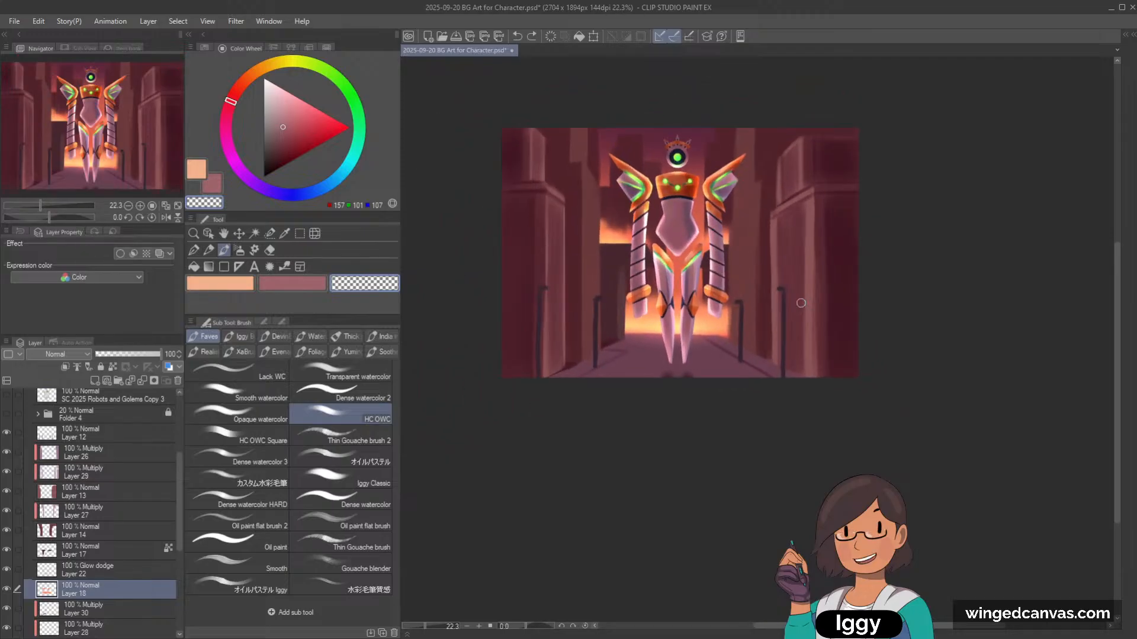
{"action": "scroll", "coordinate": [801, 302], "scroll_direction": "up", "scroll_amount": 1}
{"action": "scroll", "coordinate": [801, 303], "scroll_direction": "up", "scroll_amount": 1}
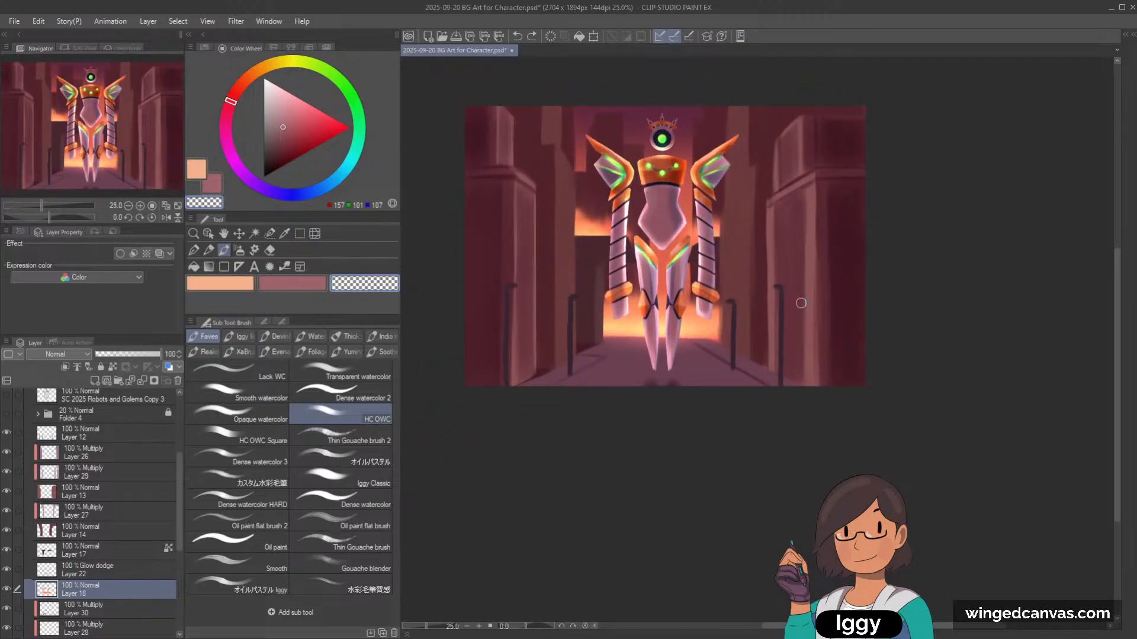
Step: Try to merge the Glow dodge layer, Layer 22, down into Layer 18
{"action": "left_click", "coordinate": [130, 571]}
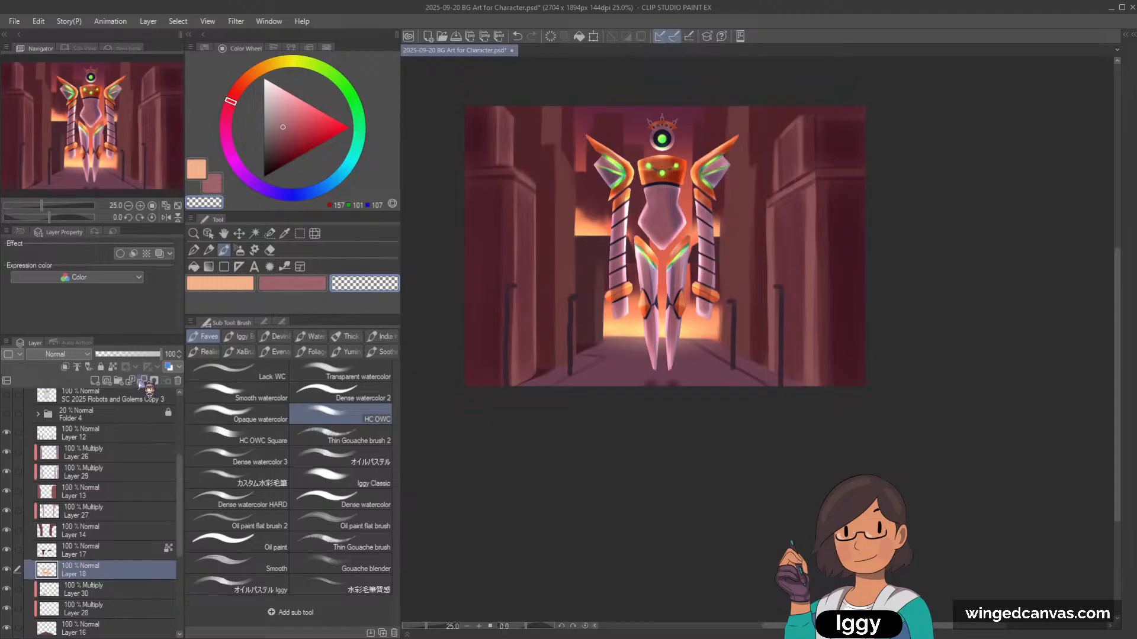
{"action": "scroll", "coordinate": [711, 178], "scroll_direction": "up", "scroll_amount": 1}
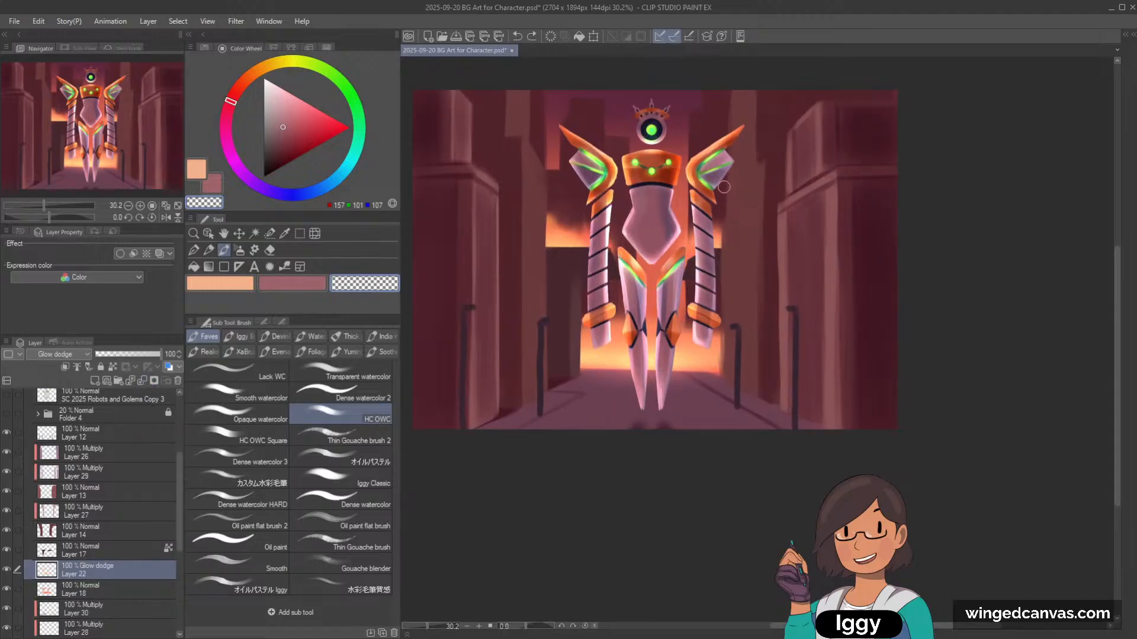
{"action": "left_click", "coordinate": [118, 589]}
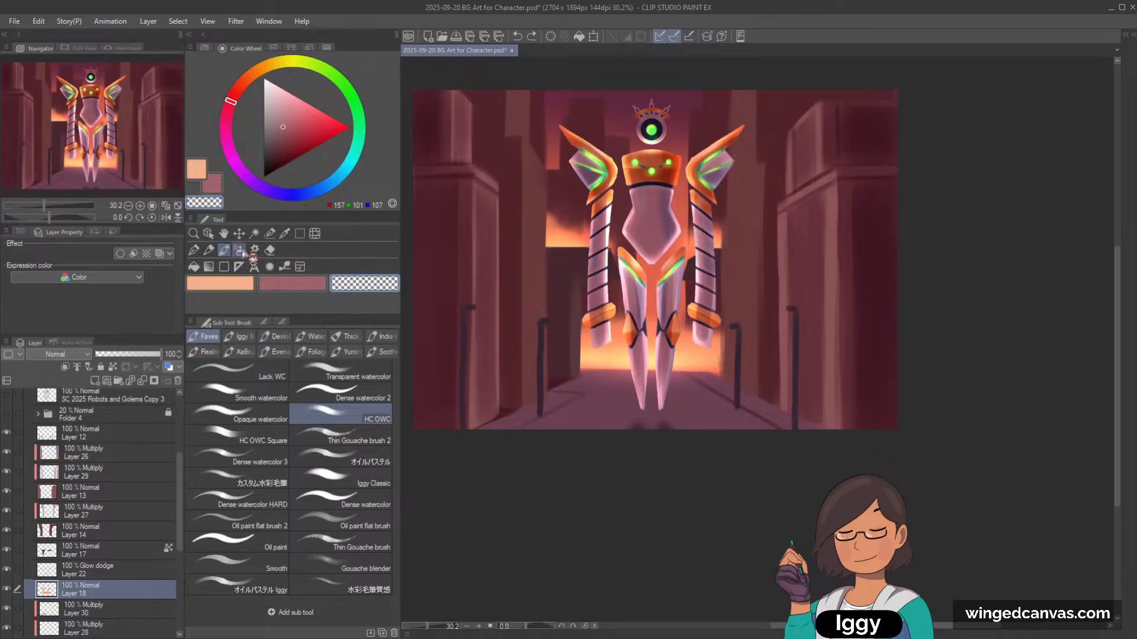
Step: Paint flames in the left gap between the buildings on Layer 18 with the Soft airbrush, using orange sampled from the glow
{"action": "left_click", "coordinate": [239, 250]}
{"action": "scroll", "coordinate": [569, 225], "scroll_direction": "up", "scroll_amount": 1}
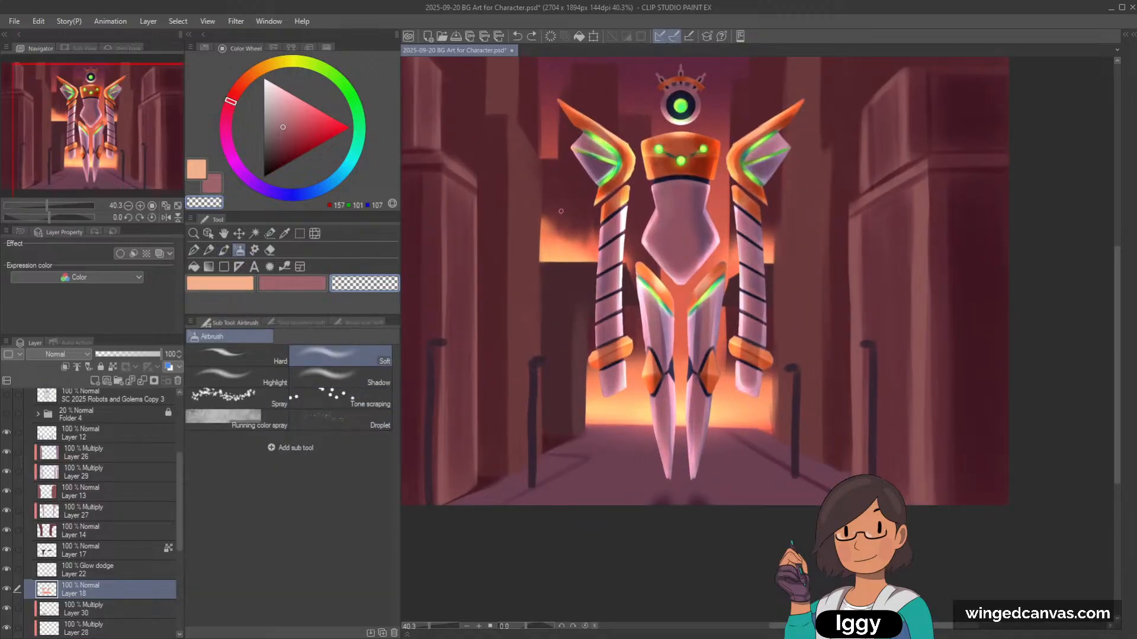
{"action": "left_click", "coordinate": [221, 283]}
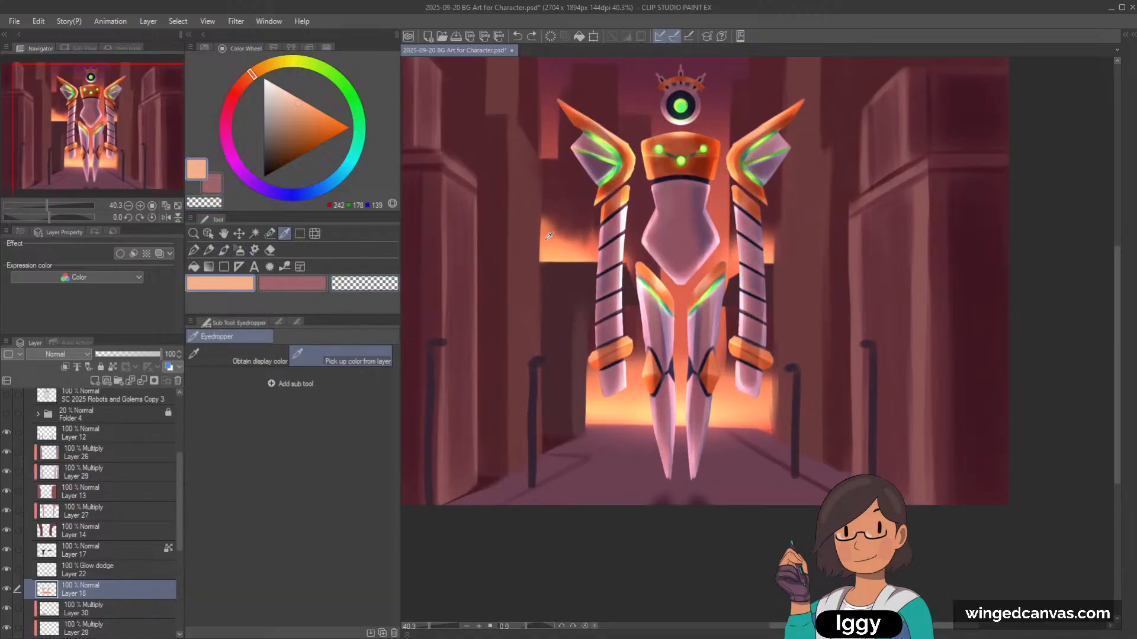
{"action": "left_click", "coordinate": [549, 235], "text": "alt"}
{"action": "key", "text": "b"}
{"action": "key", "text": "b"}
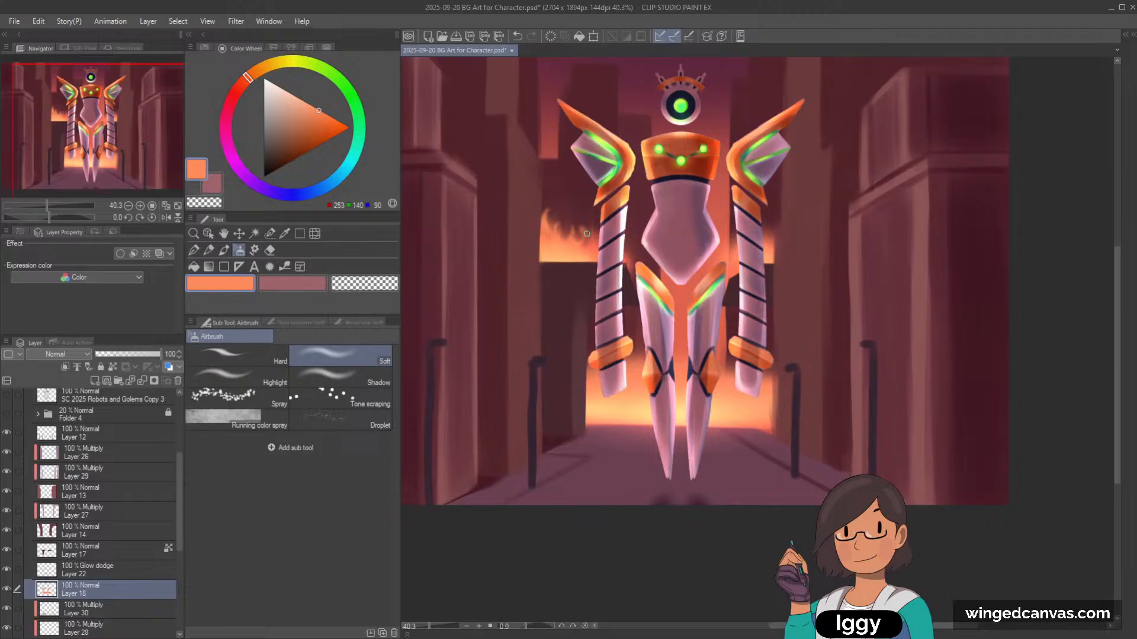
Step: Carve and thin the left flames' tips with the Soft airbrush, alternating transparent colour and orange
{"action": "key", "text": "c"}
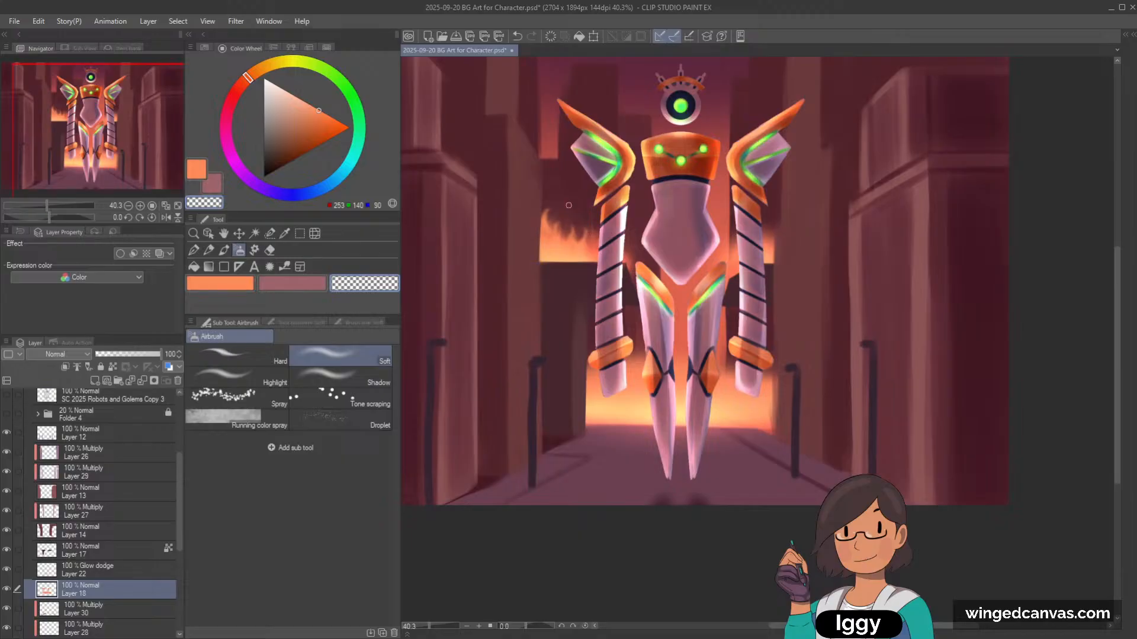
{"action": "key", "text": "c"}
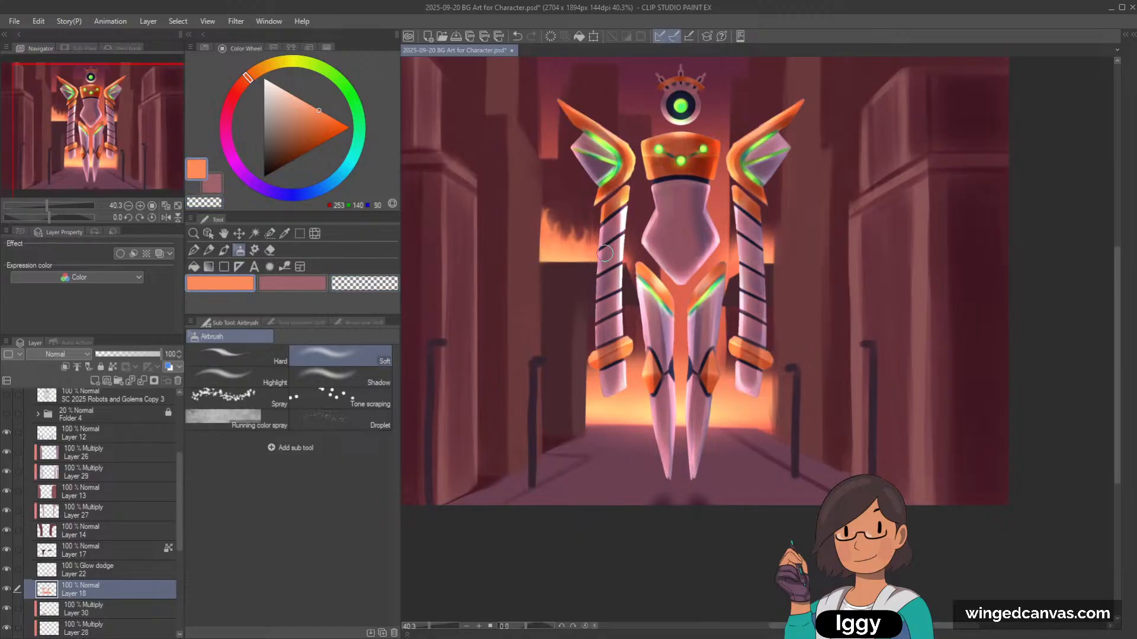
{"action": "key", "text": "c"}
{"action": "mouse_move", "coordinate": [567, 226]}
{"action": "left_mouse_down"}
{"action": "mouse_move", "coordinate": [550, 208]}
{"action": "mouse_move", "coordinate": [552, 221]}
{"action": "left_mouse_up"}
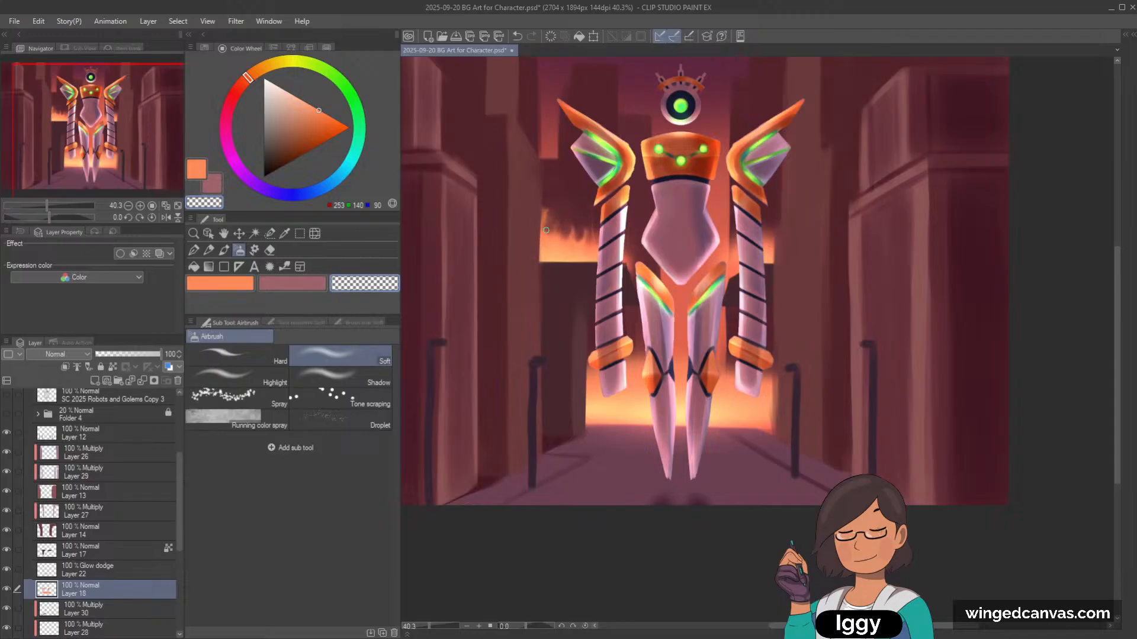
Step: Add more orange flame strokes behind the robot's arms with the Soft airbrush, undoing an unwanted stroke
{"action": "key", "text": "c"}
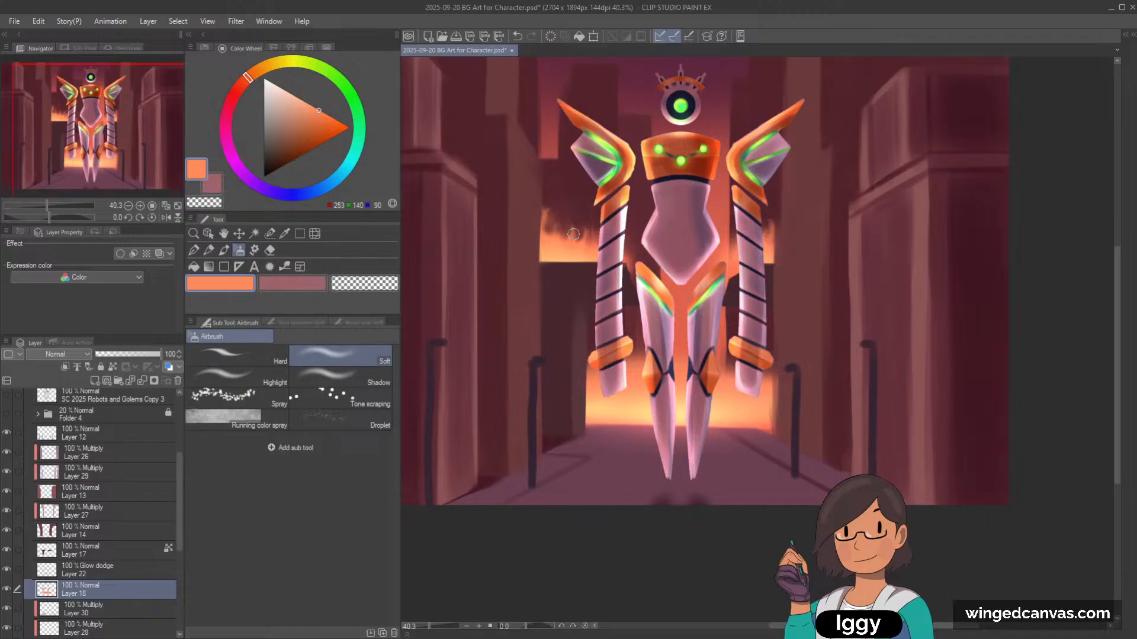
{"action": "mouse_move", "coordinate": [573, 235]}
{"action": "left_mouse_down"}
{"action": "mouse_move", "coordinate": [566, 225]}
{"action": "mouse_move", "coordinate": [544, 238]}
{"action": "mouse_move", "coordinate": [550, 217]}
{"action": "mouse_move", "coordinate": [566, 222]}
{"action": "left_mouse_up"}
{"action": "key", "text": "ctrl+z"}
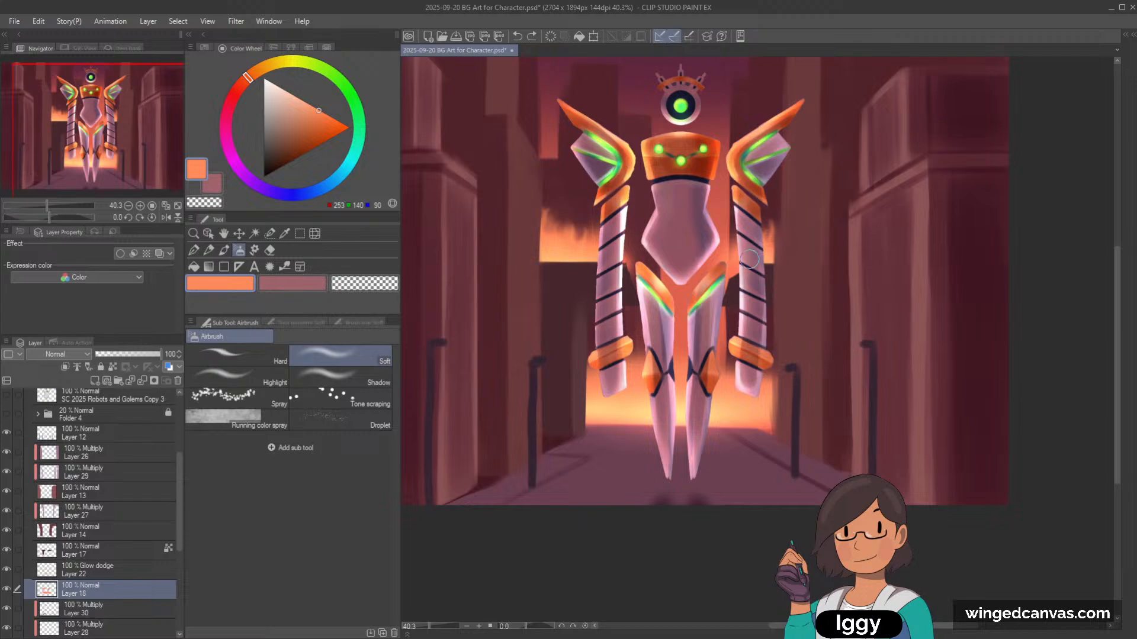
{"action": "scroll", "coordinate": [844, 181], "scroll_direction": "down", "scroll_amount": 2}
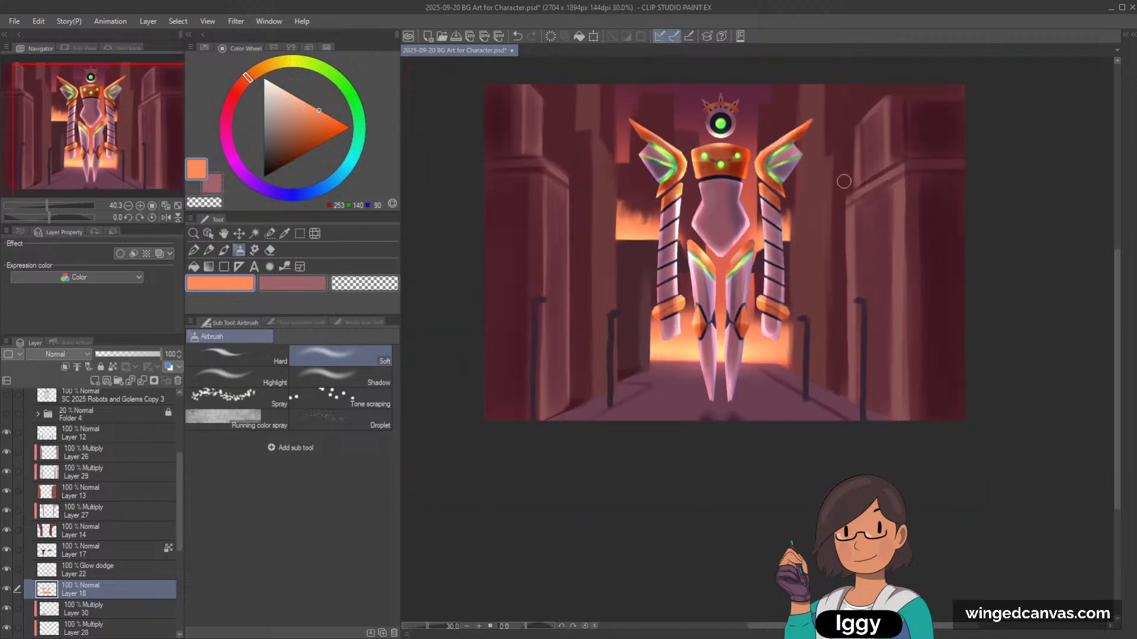
Step: Brighten the flames between the buildings on the Glow dodge layer, Layer 22, with the Soft airbrush, using a darker orange sampled from the flames
{"action": "scroll", "coordinate": [869, 225], "scroll_direction": "up", "scroll_amount": 2}
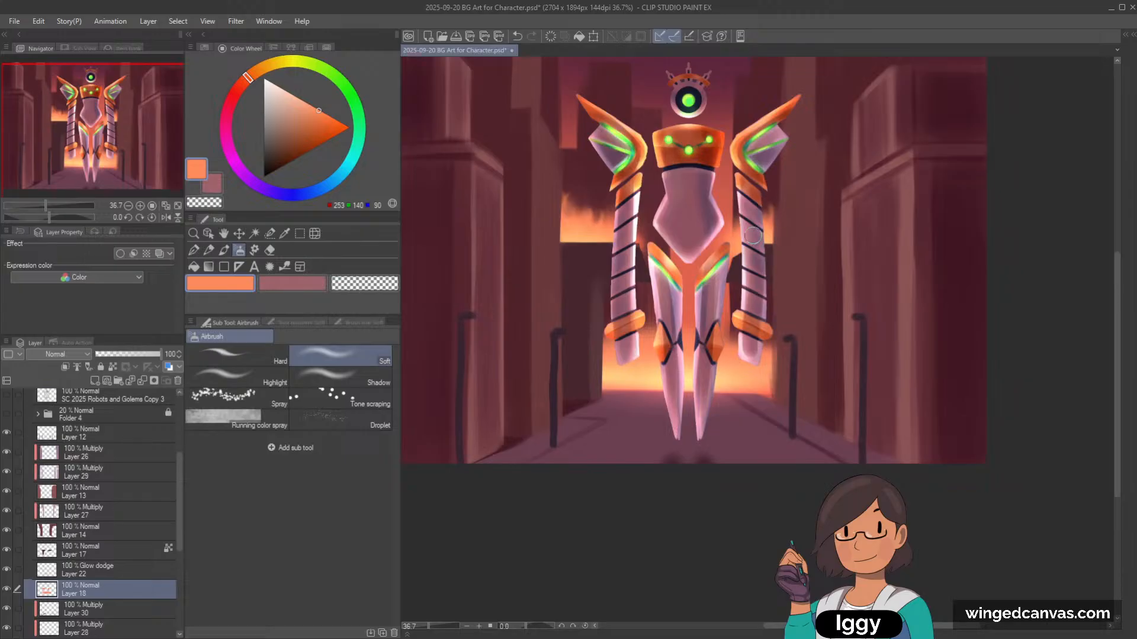
{"action": "left_click", "coordinate": [131, 569]}
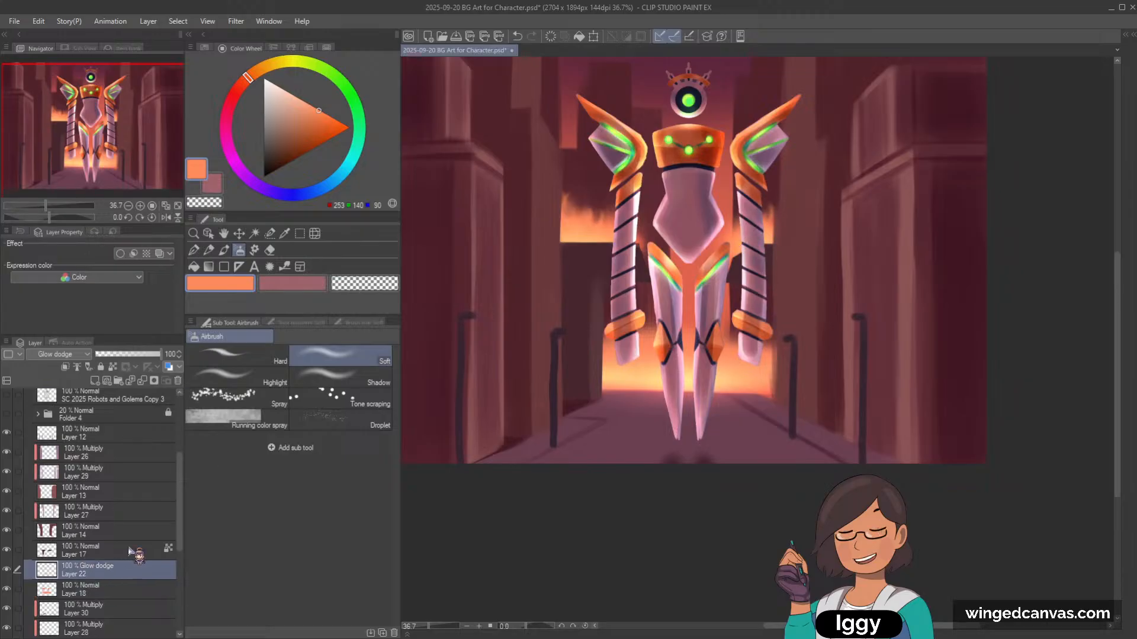
{"action": "left_click", "coordinate": [293, 283]}
{"action": "left_click", "coordinate": [284, 233]}
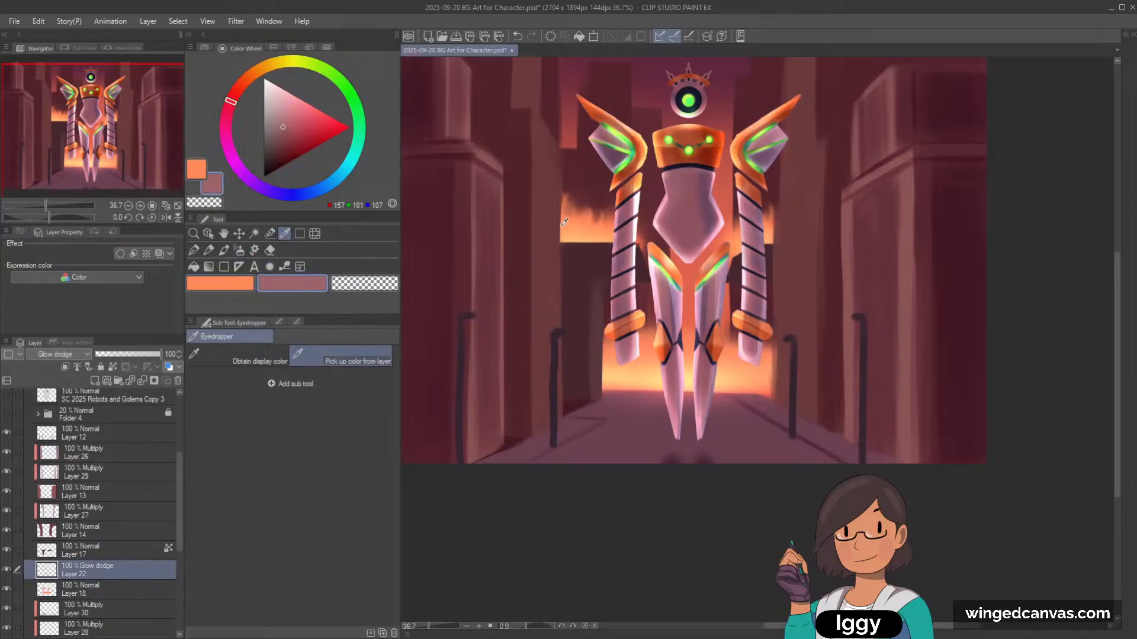
{"action": "left_click", "coordinate": [563, 222]}
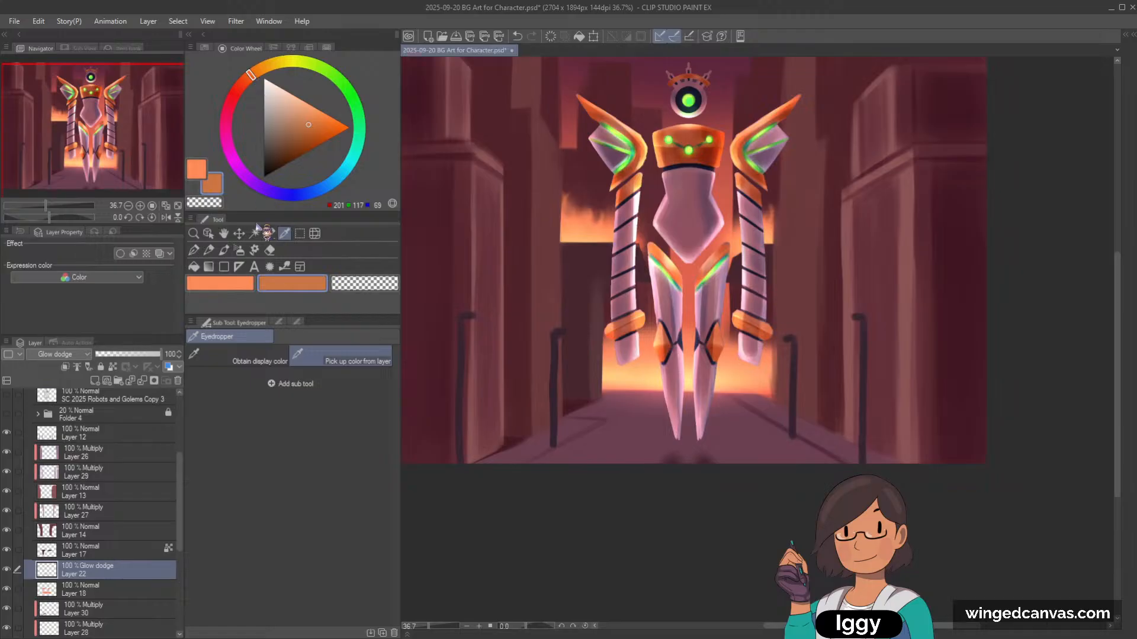
{"action": "left_click", "coordinate": [223, 250]}
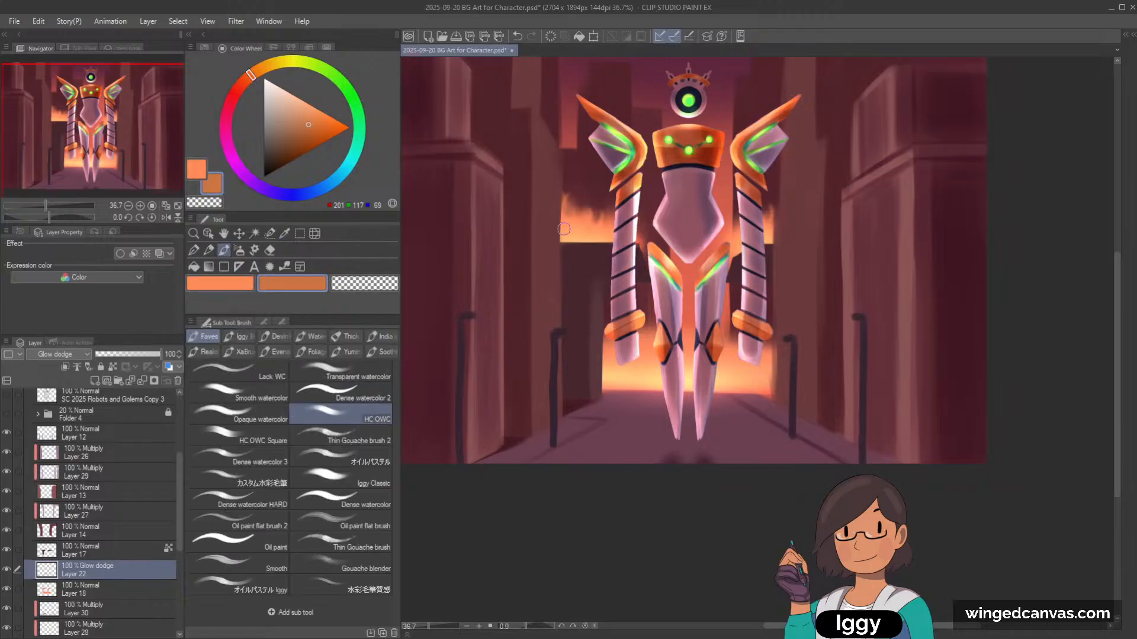
{"action": "left_click", "coordinate": [238, 250]}
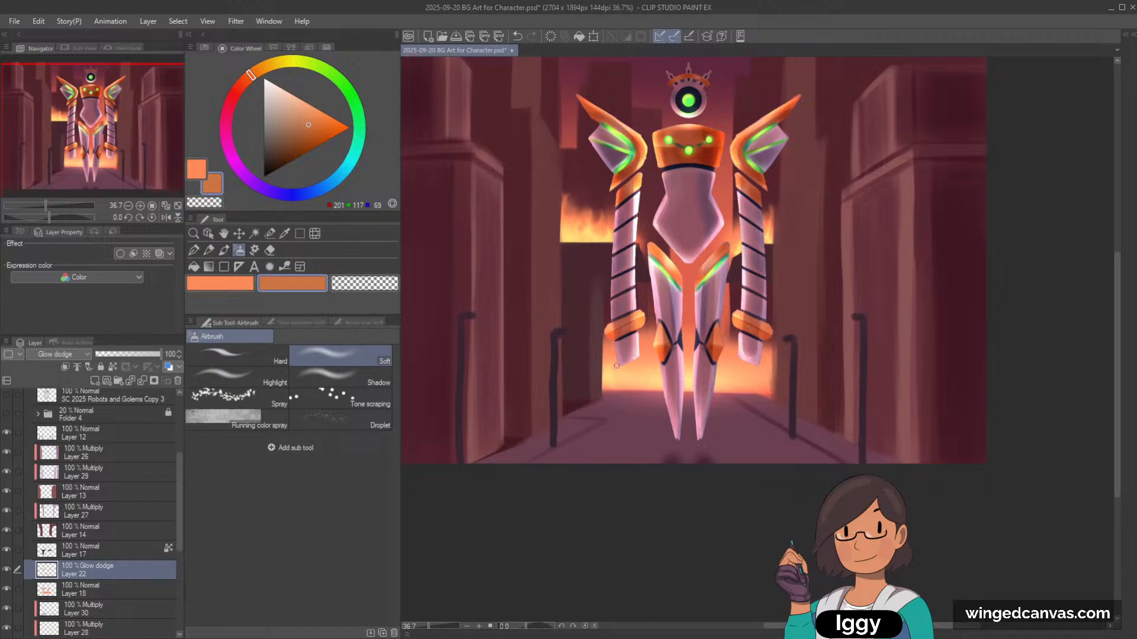
Step: Shape the flames around the robot's lower legs with the Soft airbrush in transparent colour and orange on Layer 22, and touch up Layer 18 in light orange
{"action": "key", "text": "c"}
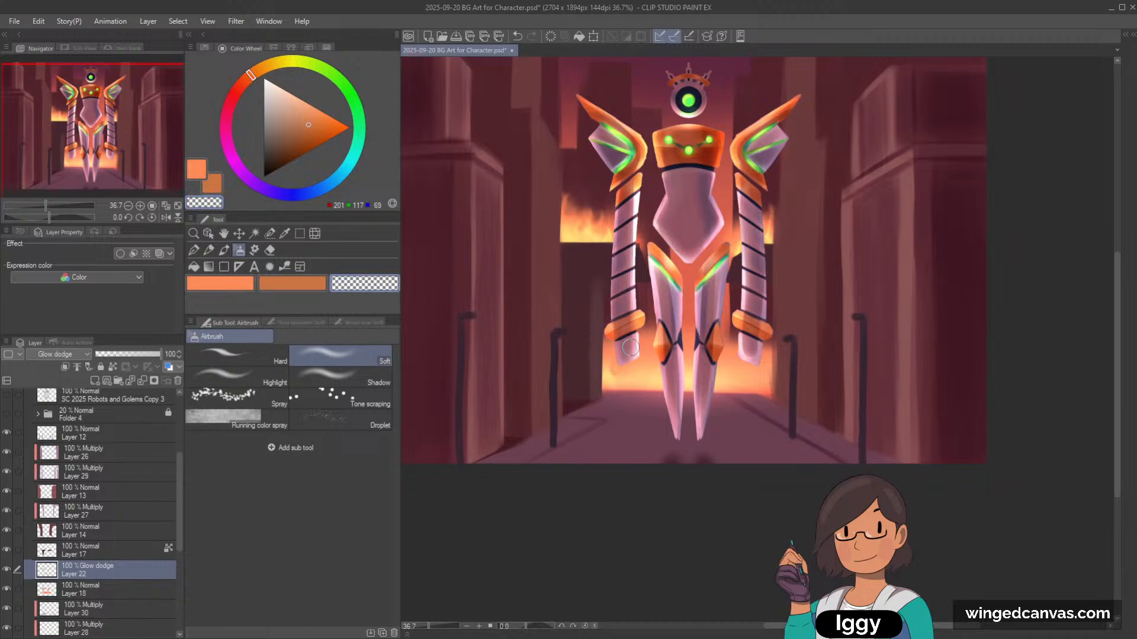
{"action": "key", "text": "c"}
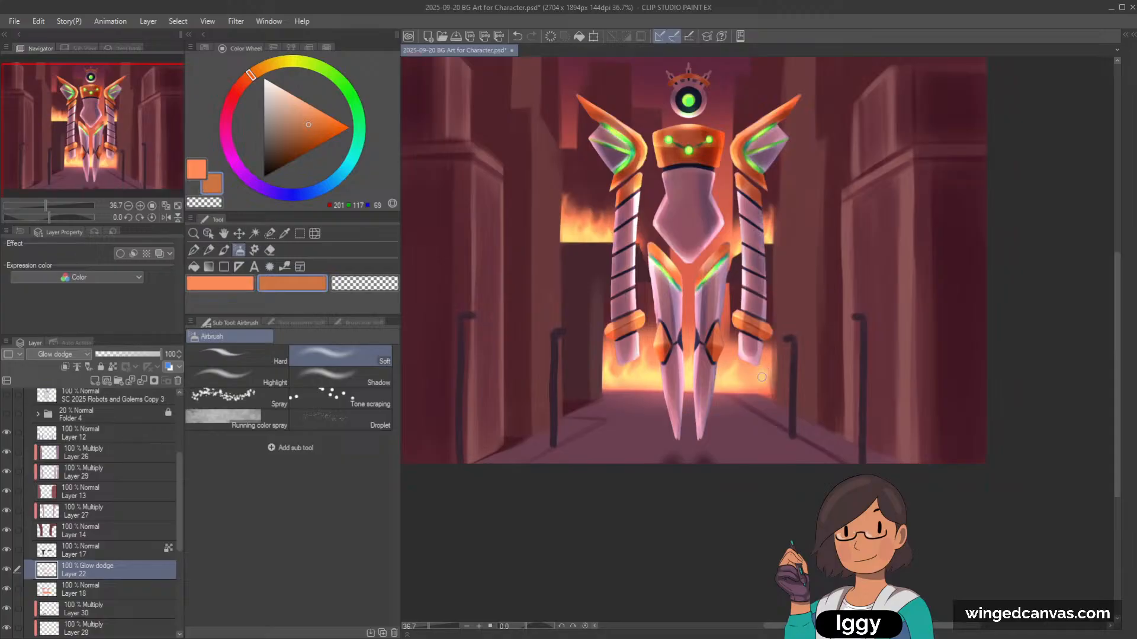
{"action": "scroll", "coordinate": [684, 409], "scroll_direction": "up", "scroll_amount": 1}
{"action": "left_click", "coordinate": [139, 592]}
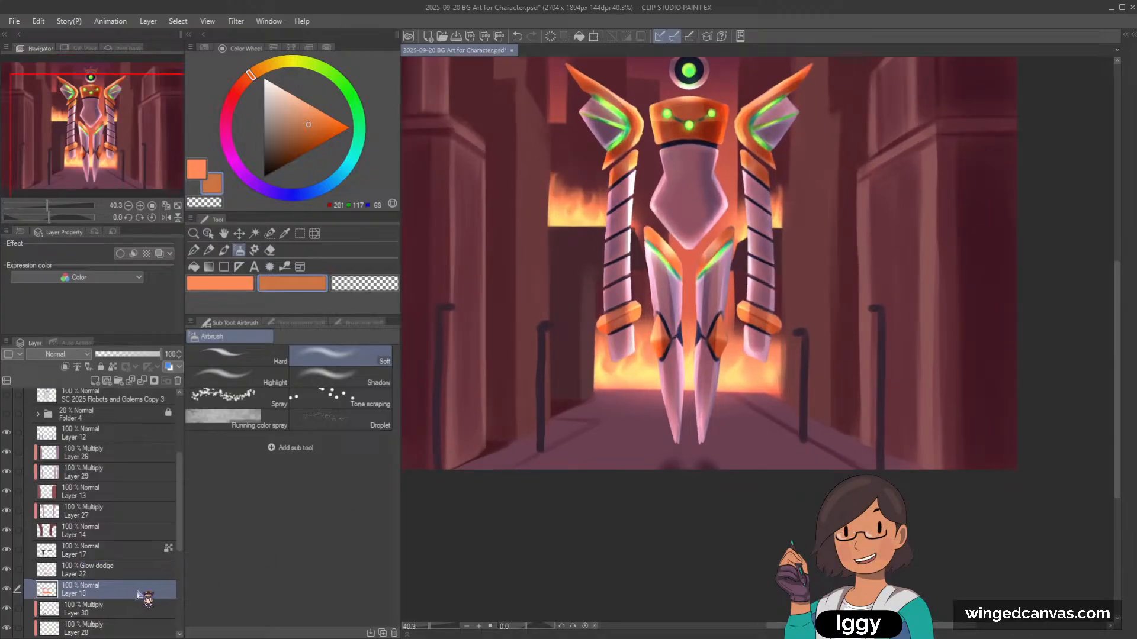
{"action": "left_click", "coordinate": [240, 284]}
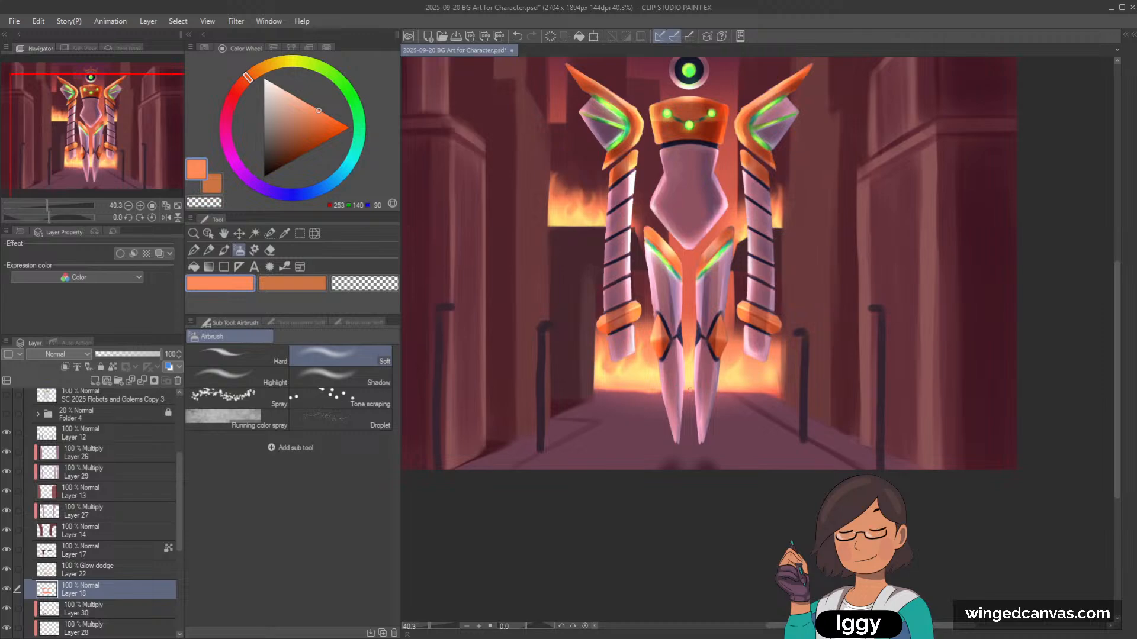
{"action": "scroll", "coordinate": [756, 392], "scroll_direction": "down", "scroll_amount": 2}
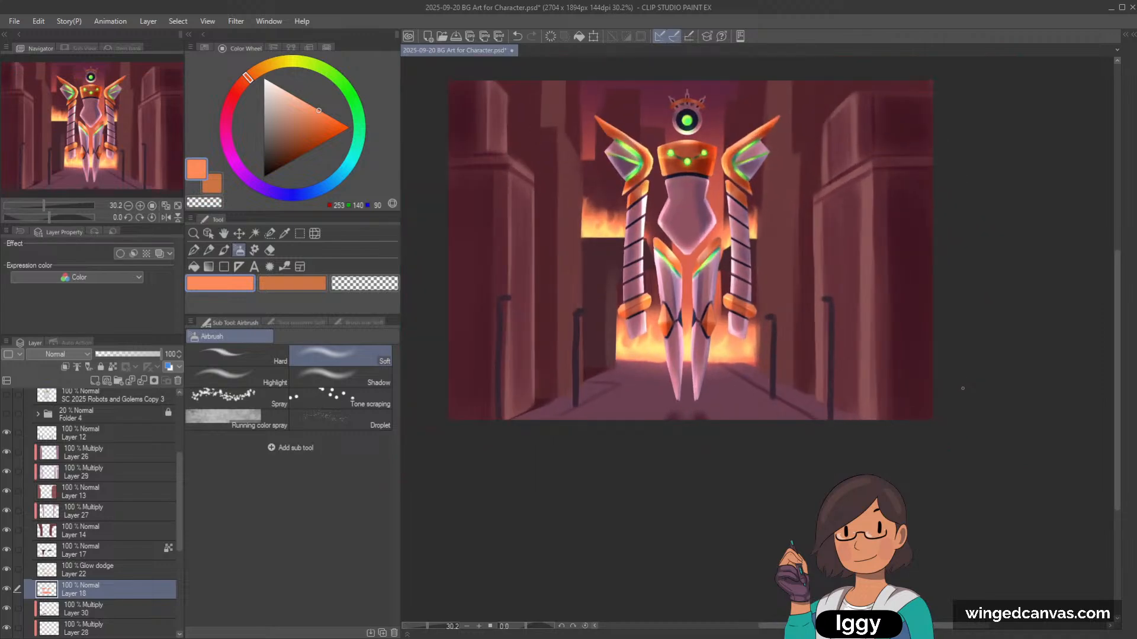
Step: Select the floor's Multiply shading layer, Layer 30, from the canvas and set its opacity to 68%
{"action": "key", "text": "o"}
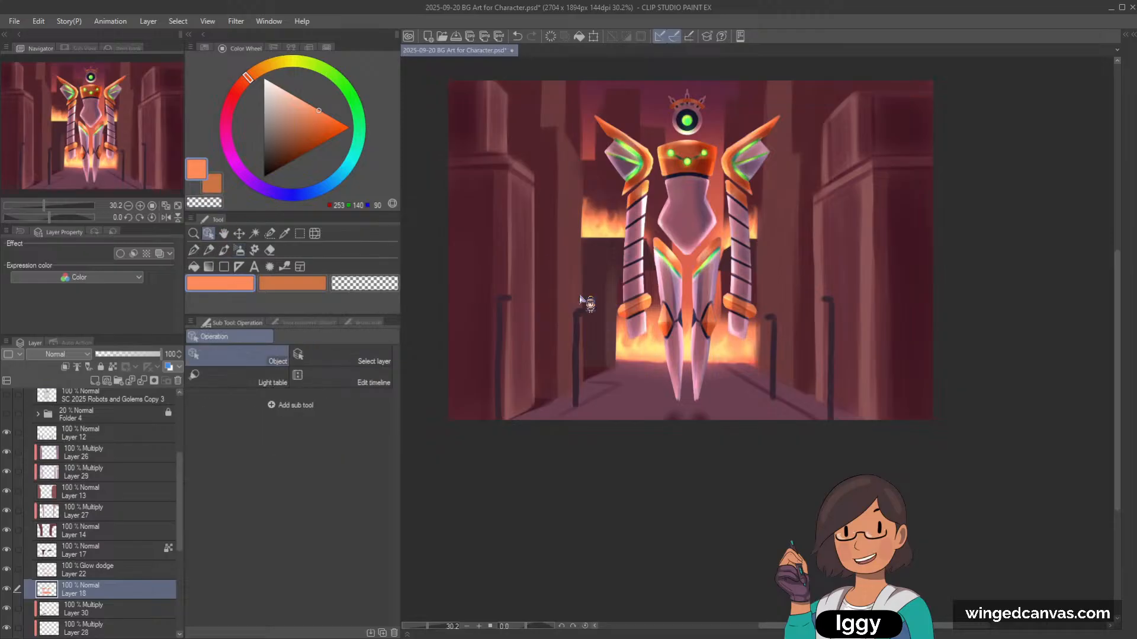
{"action": "left_click", "coordinate": [601, 377]}
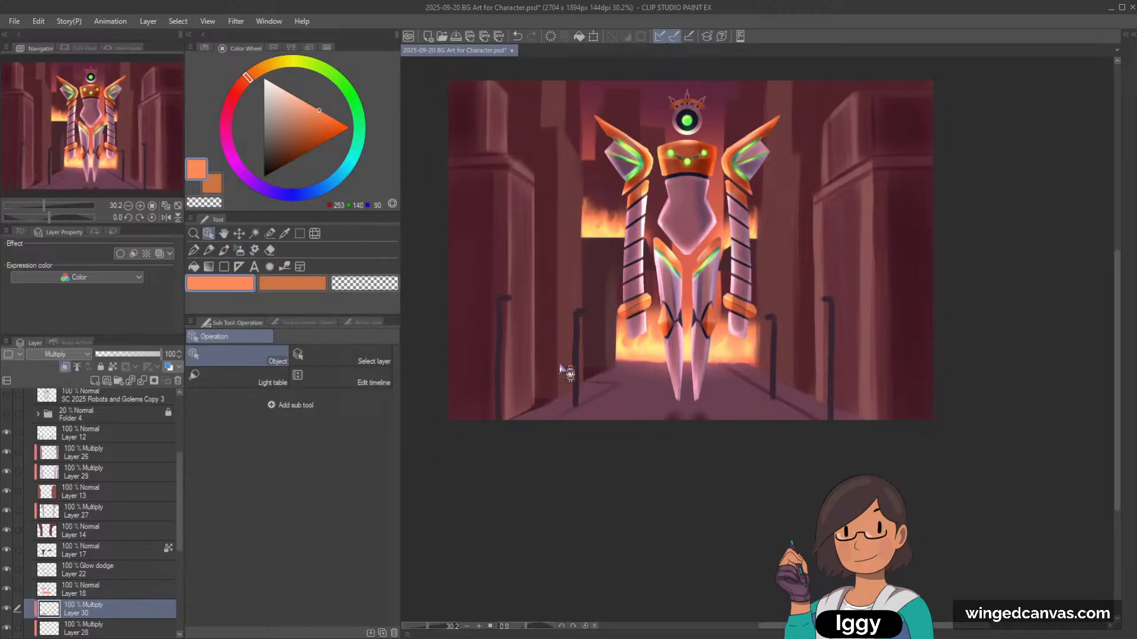
{"action": "left_click", "coordinate": [138, 354]}
{"action": "left_click_drag", "start_coordinate": [137, 354], "coordinate": [141, 354]}
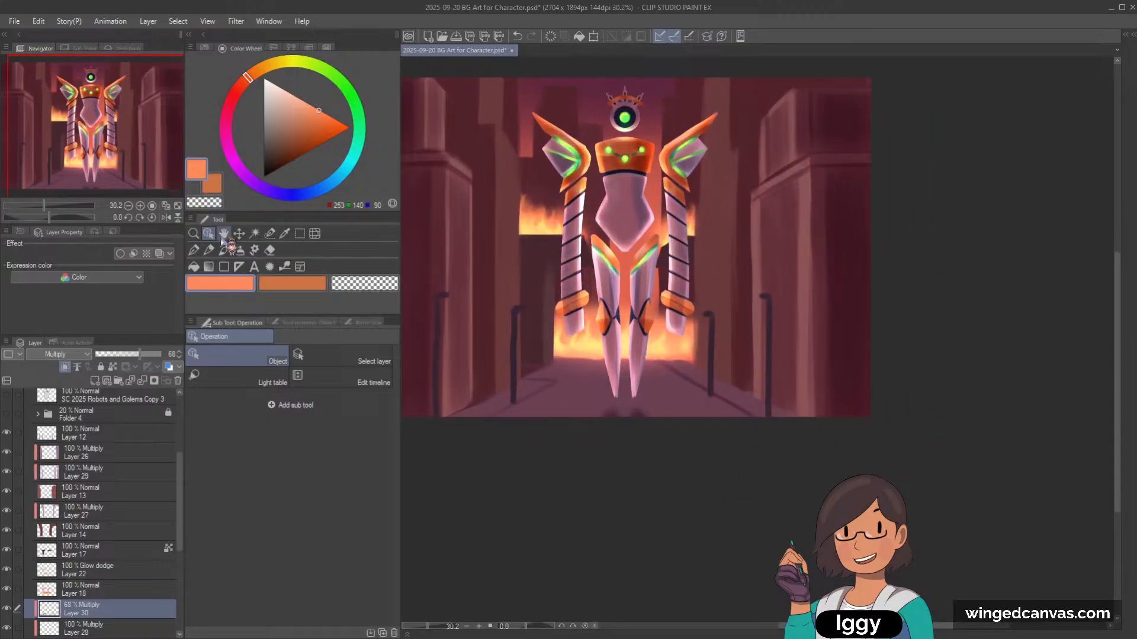
Step: Add a Glow dodge layer clipped to the distant buildings on Layer 17 and apply soft orange light with the Soft airbrush
{"action": "left_click", "coordinate": [543, 283]}
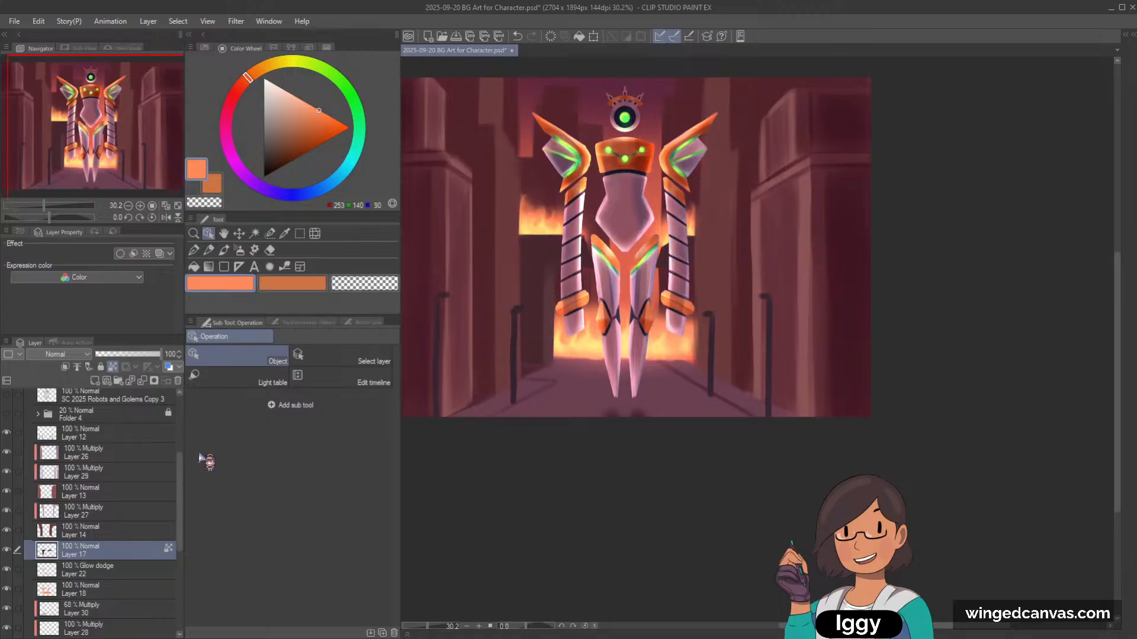
{"action": "left_click", "coordinate": [7, 551]}
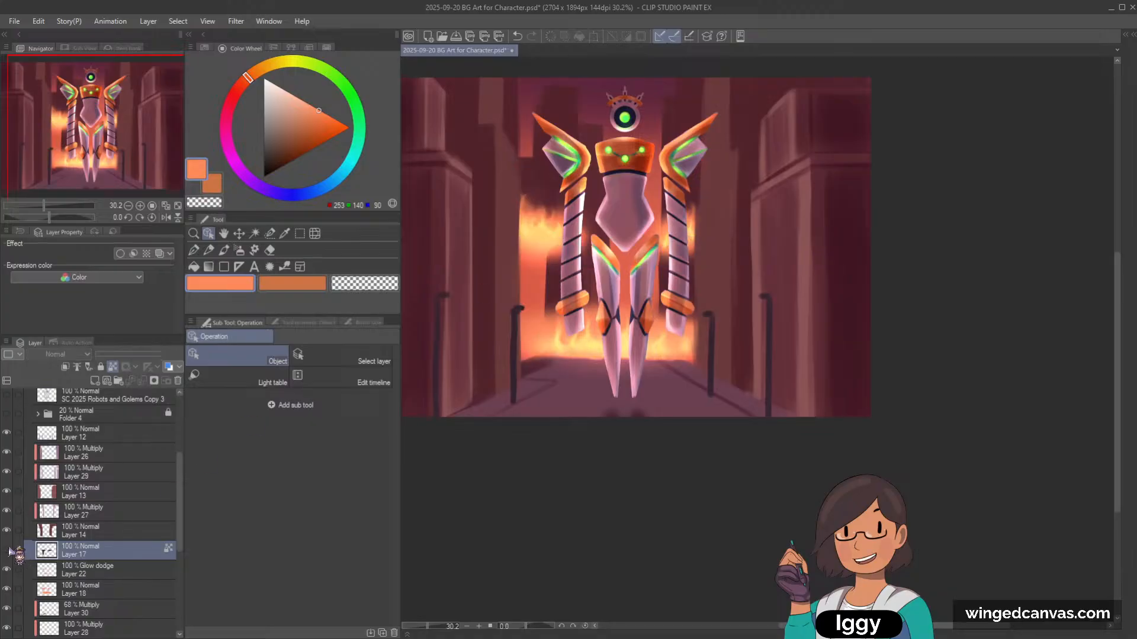
{"action": "left_click", "coordinate": [7, 551]}
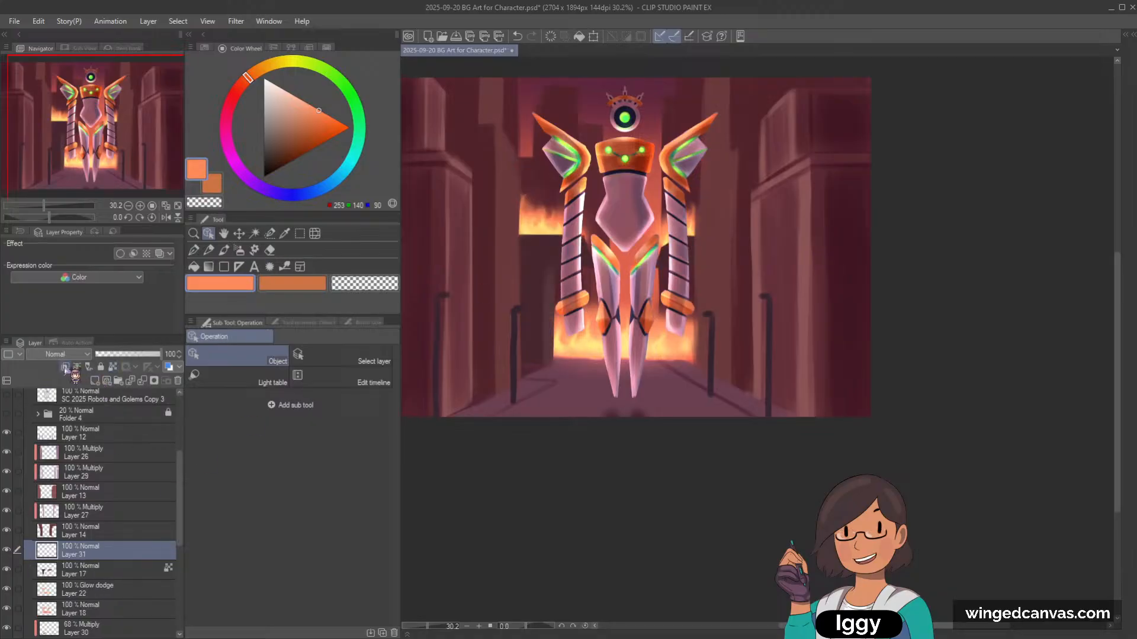
{"action": "left_click", "coordinate": [94, 382]}
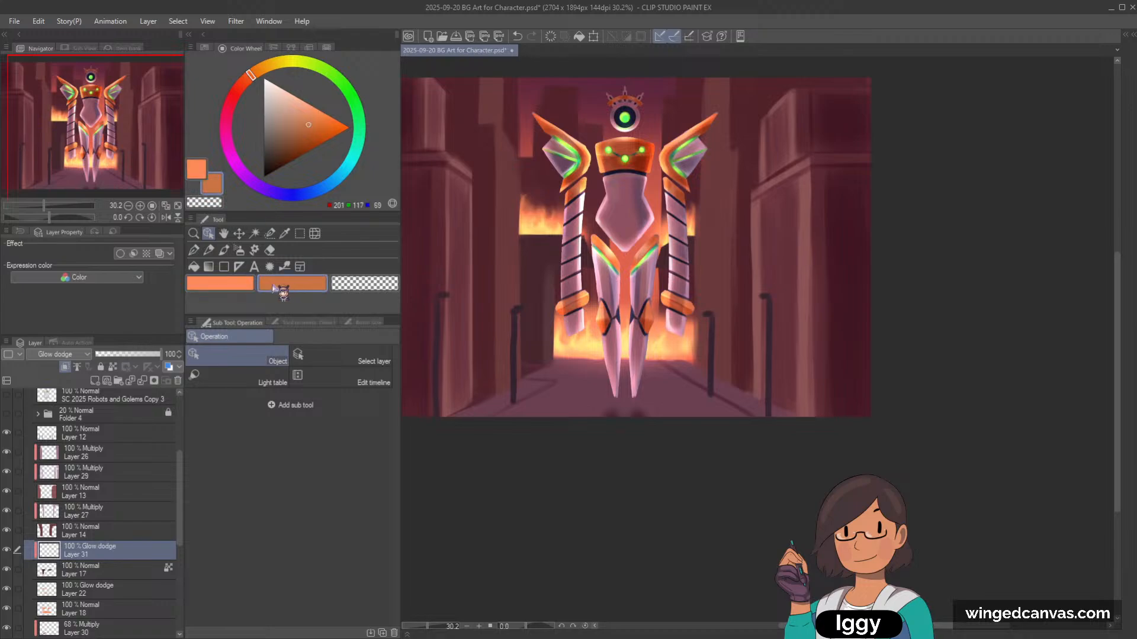
{"action": "left_click", "coordinate": [224, 250]}
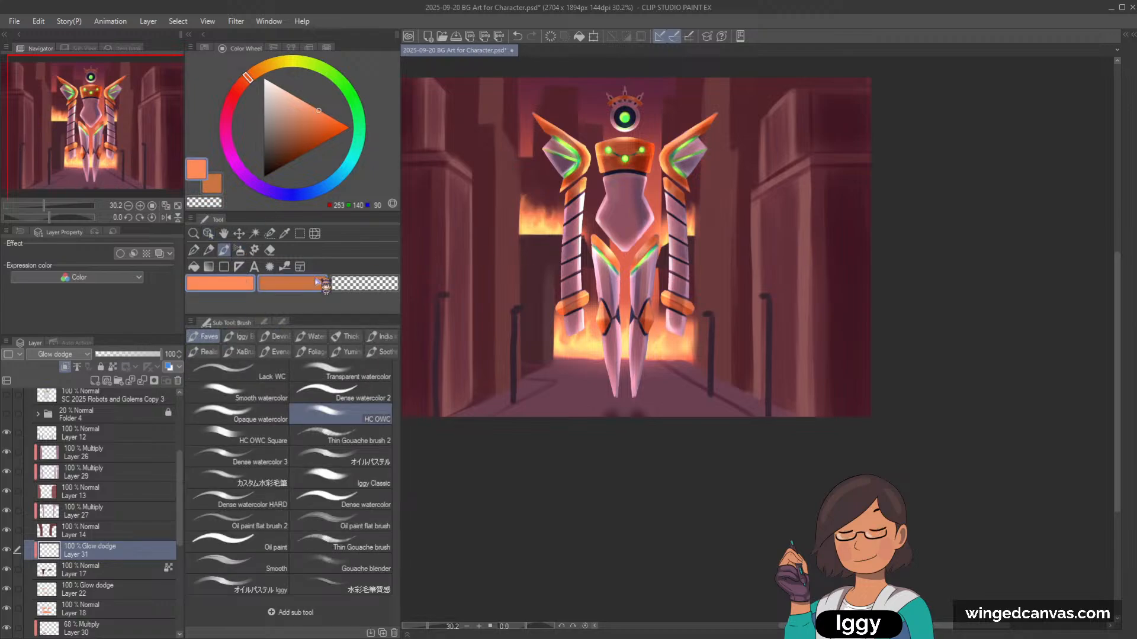
{"action": "left_click", "coordinate": [239, 250]}
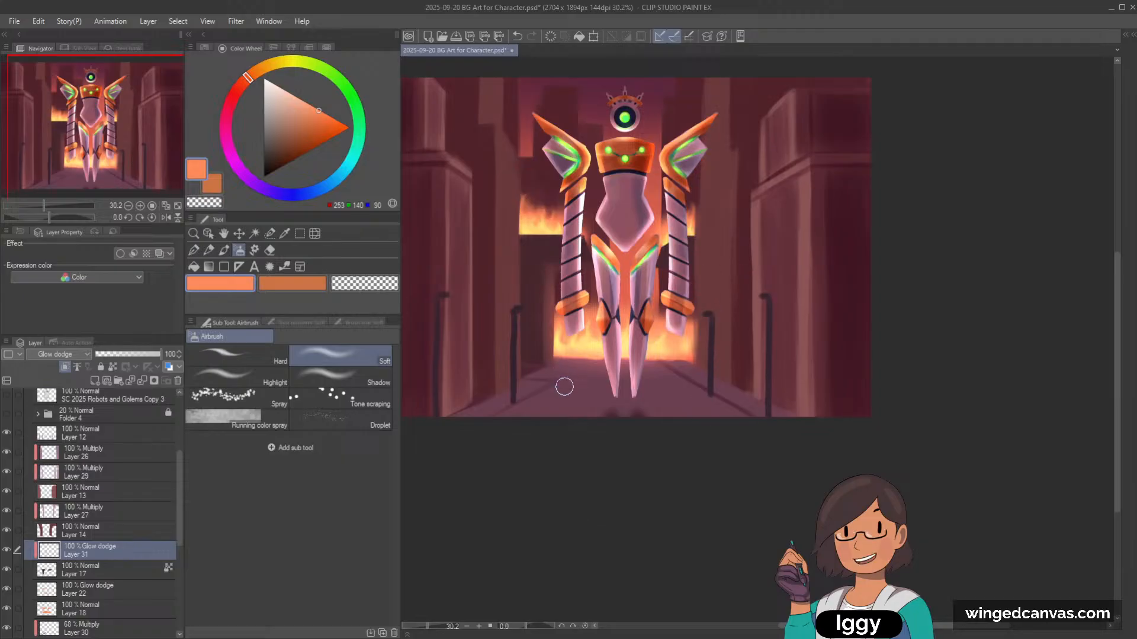
Step: Create a Glow dodge layer above Layer 27, clipped to the middle buildings on Layer 14, toggling Layer 14's visibility to check its contents
{"action": "scroll", "coordinate": [563, 385], "scroll_direction": "down", "scroll_amount": 1}
{"action": "left_click", "coordinate": [104, 515]}
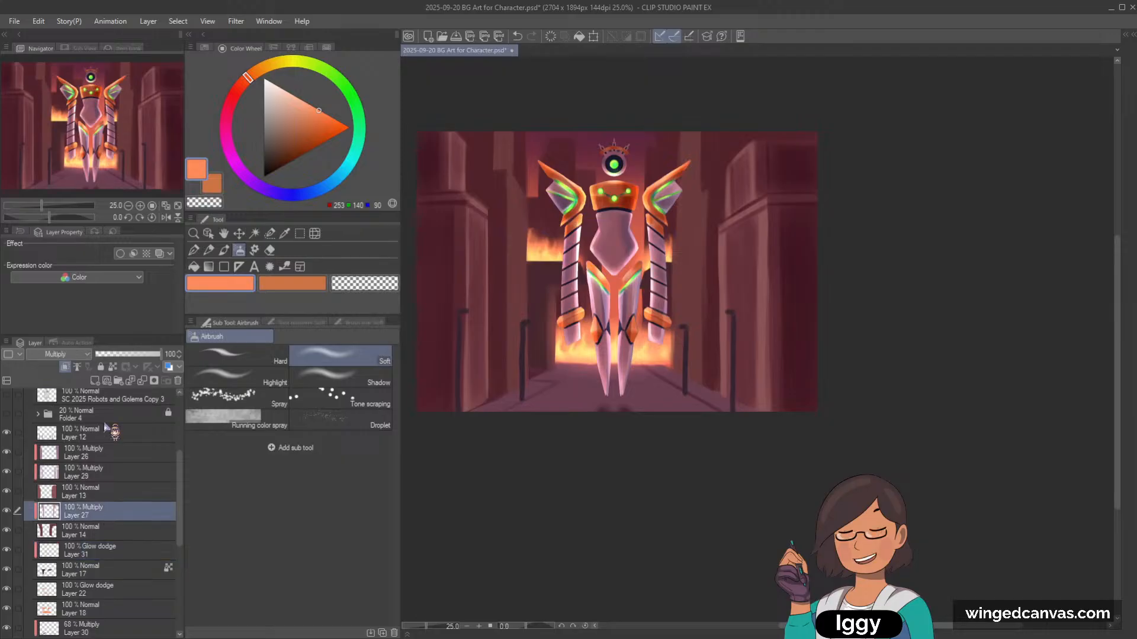
{"action": "left_click", "coordinate": [94, 380]}
{"action": "left_click", "coordinate": [65, 367]}
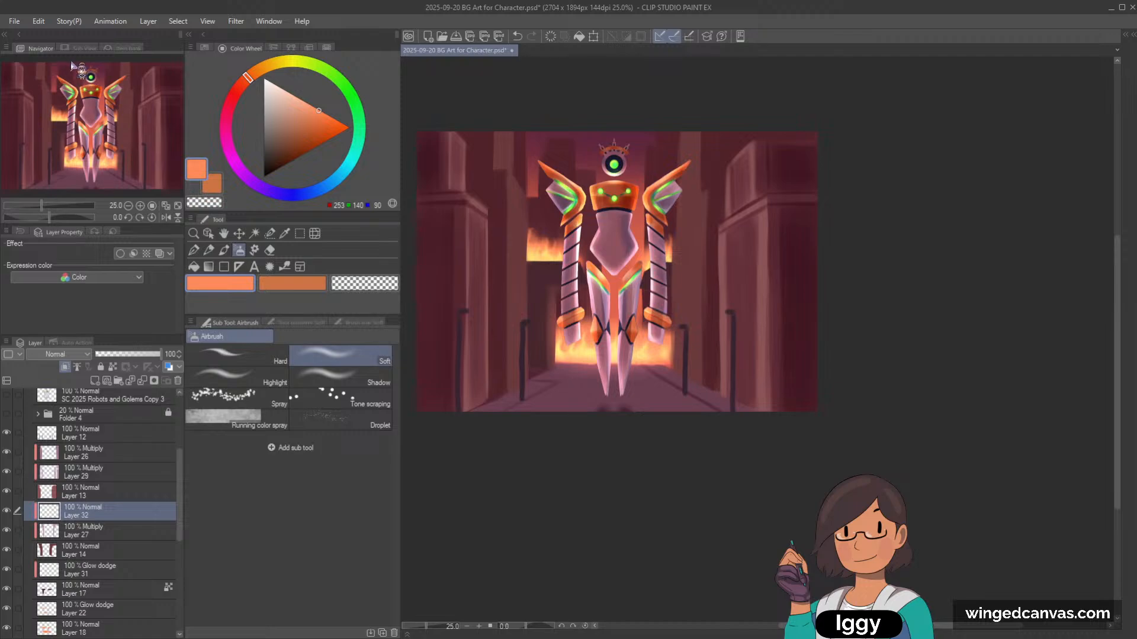
{"action": "left_click", "coordinate": [76, 147]}
{"action": "left_click", "coordinate": [6, 550]}
{"action": "left_click", "coordinate": [6, 550]}
Step: Airbrush soft orange light along the inner sides of the middle buildings on both sides of the robot, redoing an unwanted stroke
{"action": "left_click_drag", "start_coordinate": [518, 243], "coordinate": [519, 319]}
{"action": "left_click_drag", "start_coordinate": [527, 219], "coordinate": [526, 319]}
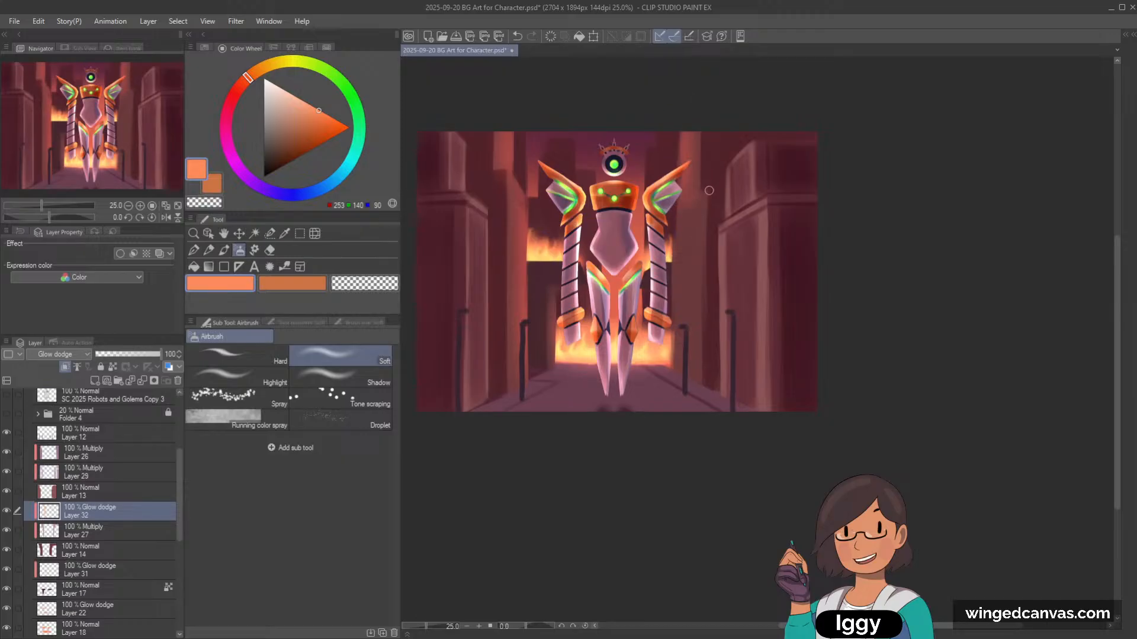
{"action": "left_click_drag", "start_coordinate": [693, 214], "coordinate": [693, 346]}
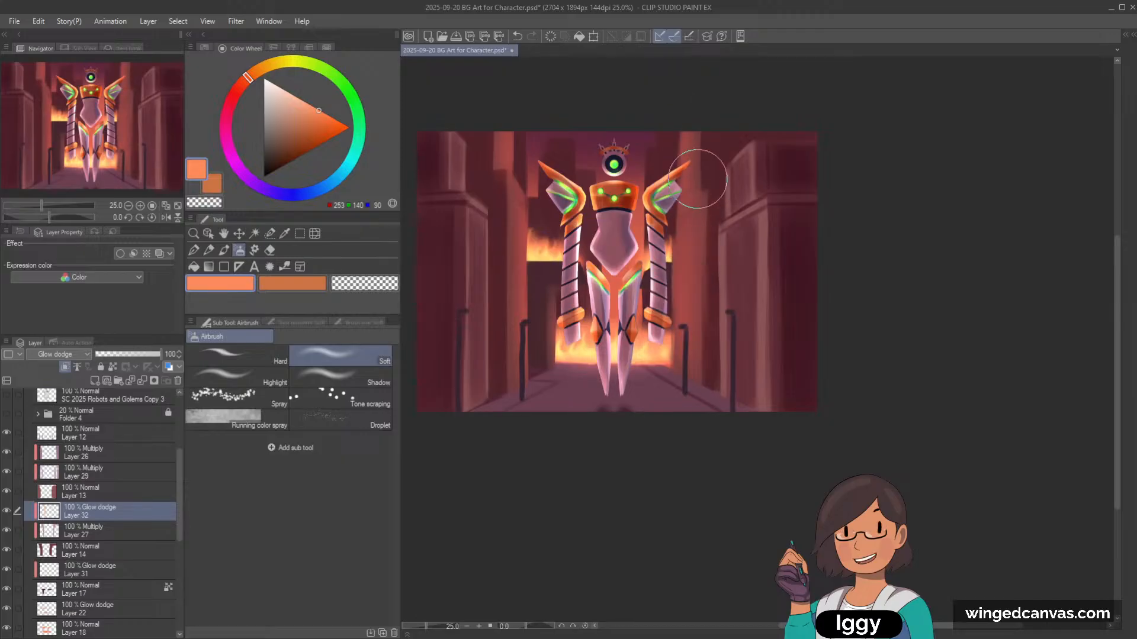
{"action": "left_click_drag", "start_coordinate": [698, 179], "coordinate": [688, 364]}
{"action": "key", "text": "ctrl+z"}
{"action": "mouse_move", "coordinate": [684, 216]}
{"action": "left_mouse_down"}
{"action": "mouse_move", "coordinate": [684, 373]}
{"action": "mouse_move", "coordinate": [683, 346]}
{"action": "left_mouse_up"}
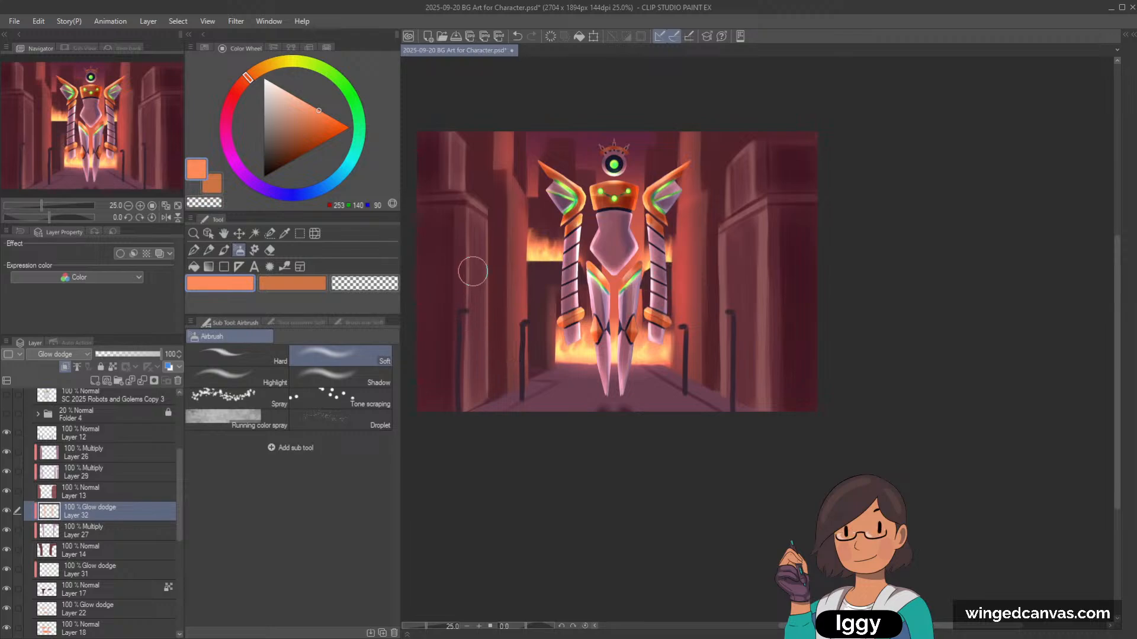
Step: Create a clipped layer above Layer 26 for the front pillars and set its blending mode to Glow dodge
{"action": "left_click", "coordinate": [109, 453]}
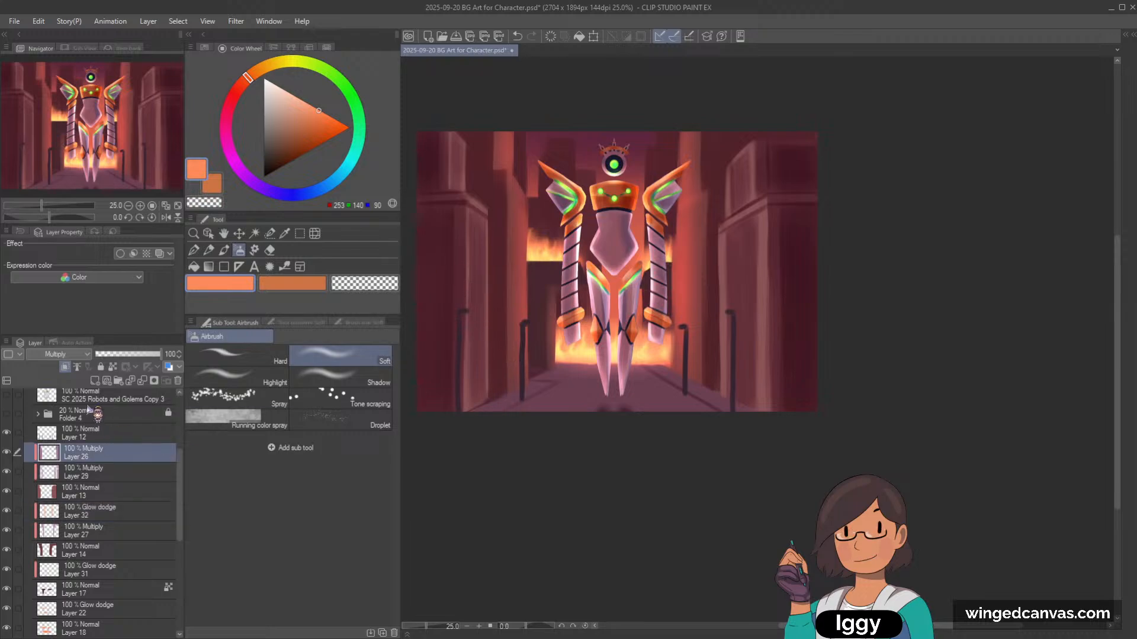
{"action": "left_click", "coordinate": [95, 381]}
{"action": "key", "text": "g"}
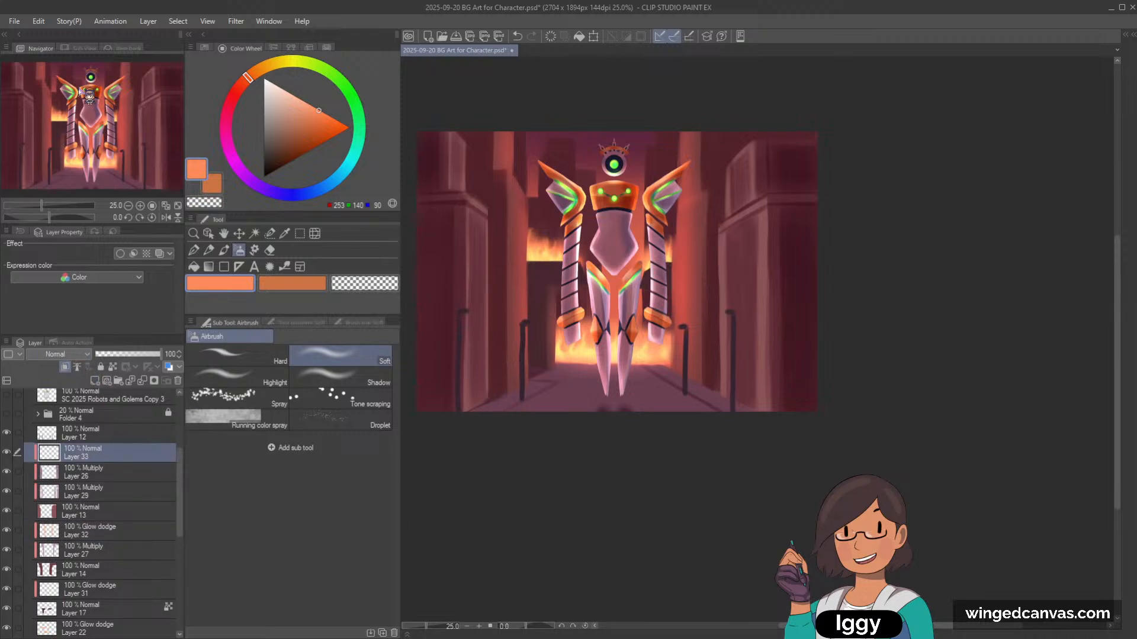
{"action": "mouse_move", "coordinate": [476, 496]}
{"action": "left_mouse_down"}
{"action": "mouse_move", "coordinate": [469, 241]}
{"action": "mouse_move", "coordinate": [482, 566]}
{"action": "mouse_move", "coordinate": [486, 253]}
{"action": "mouse_move", "coordinate": [487, 320]}
{"action": "left_mouse_up"}
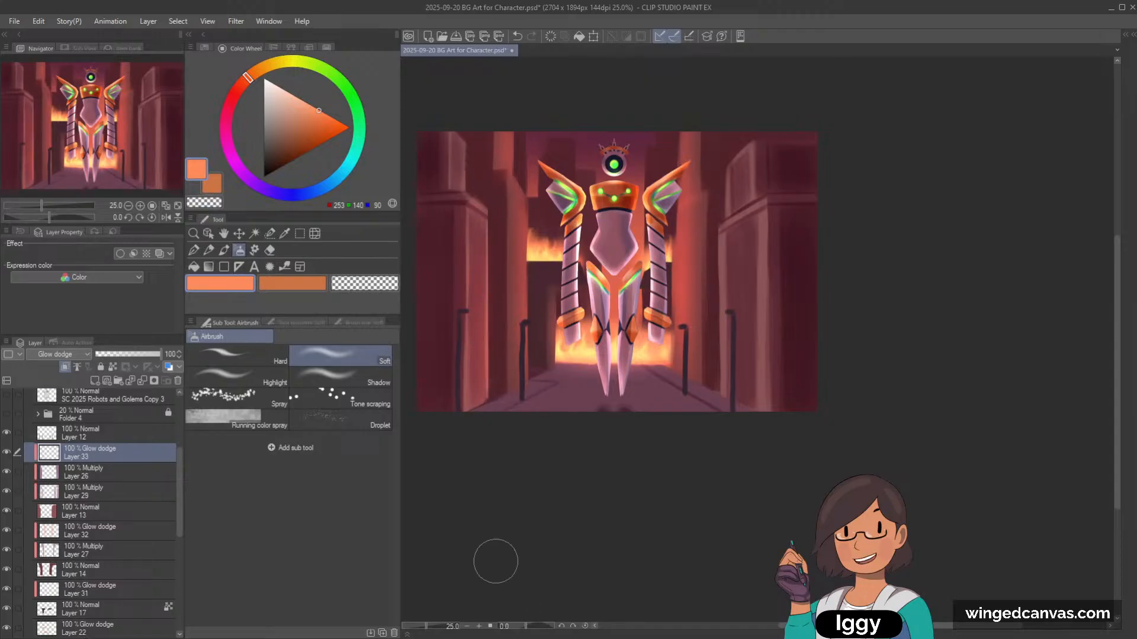
Step: Airbrush orange light down the inner sides of the left and right front pillars on Layer 33, redoing an unwanted stroke
{"action": "mouse_move", "coordinate": [474, 156]}
{"action": "left_mouse_down"}
{"action": "mouse_move", "coordinate": [476, 131]}
{"action": "mouse_move", "coordinate": [459, 147]}
{"action": "mouse_move", "coordinate": [460, 181]}
{"action": "mouse_move", "coordinate": [460, 116]}
{"action": "left_mouse_up"}
{"action": "mouse_move", "coordinate": [729, 152]}
{"action": "left_mouse_down"}
{"action": "mouse_move", "coordinate": [734, 193]}
{"action": "mouse_move", "coordinate": [737, 119]}
{"action": "mouse_move", "coordinate": [735, 225]}
{"action": "mouse_move", "coordinate": [743, 104]}
{"action": "mouse_move", "coordinate": [731, 385]}
{"action": "left_mouse_up"}
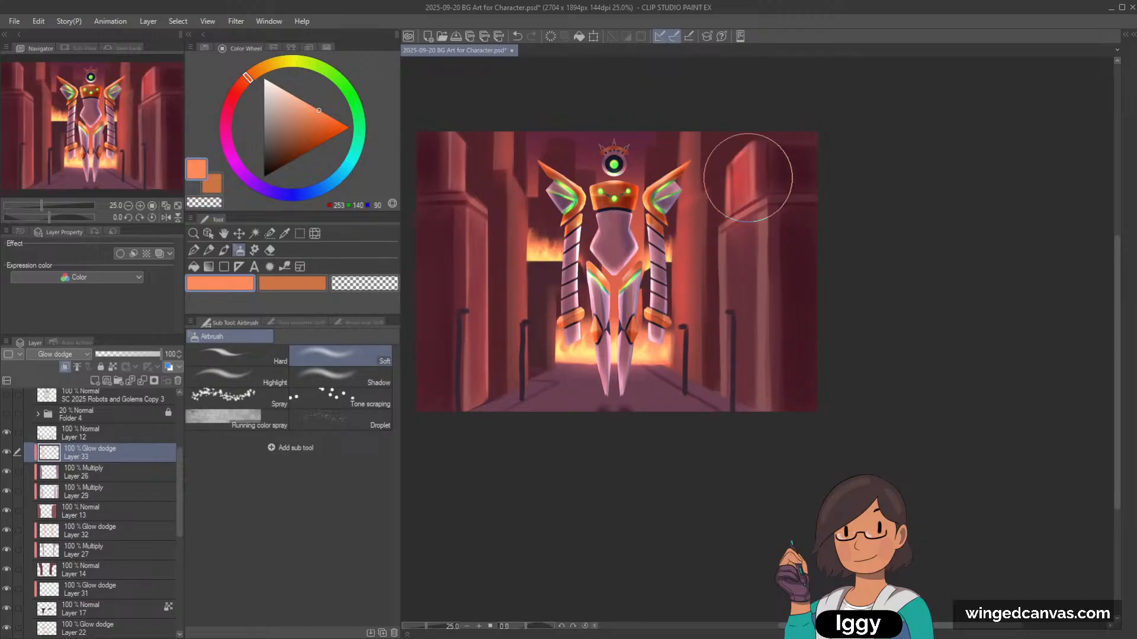
{"action": "mouse_move", "coordinate": [751, 167]}
{"action": "left_mouse_down"}
{"action": "mouse_move", "coordinate": [745, 326]}
{"action": "mouse_move", "coordinate": [752, 166]}
{"action": "mouse_move", "coordinate": [738, 406]}
{"action": "left_mouse_up"}
{"action": "key", "text": "ctrl+z"}
{"action": "left_click_drag", "start_coordinate": [748, 201], "coordinate": [735, 373]}
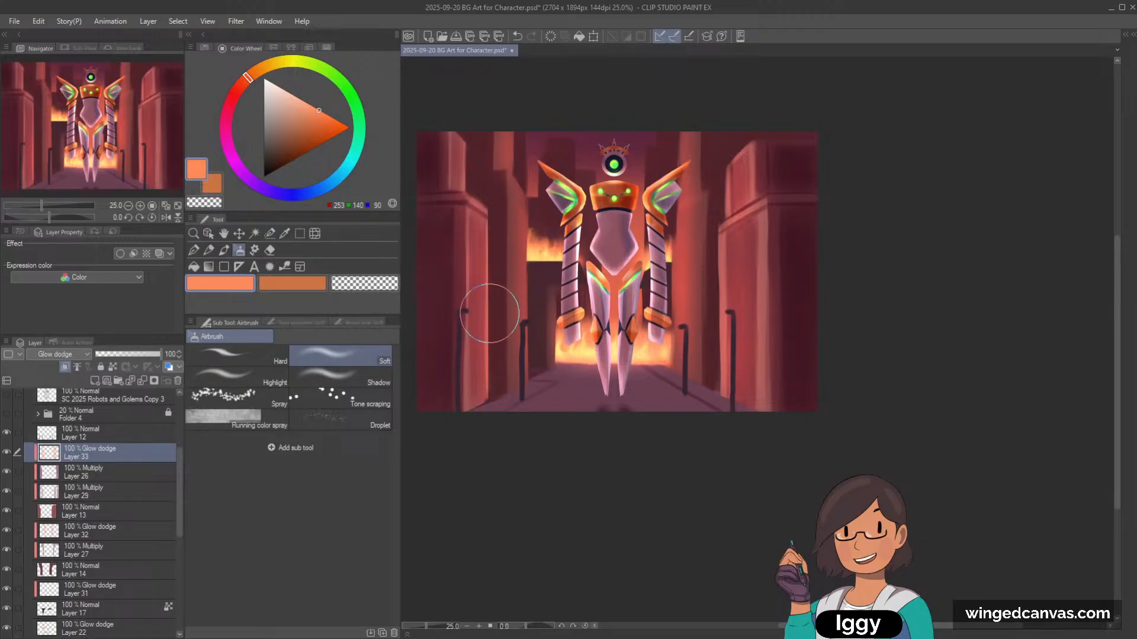
Step: Clean up the front pillars' glow on Layer 33 using the HC OWC brush with transparent colour
{"action": "key", "text": "bracketleft"}
{"action": "left_click", "coordinate": [224, 249]}
{"action": "left_click", "coordinate": [364, 283]}
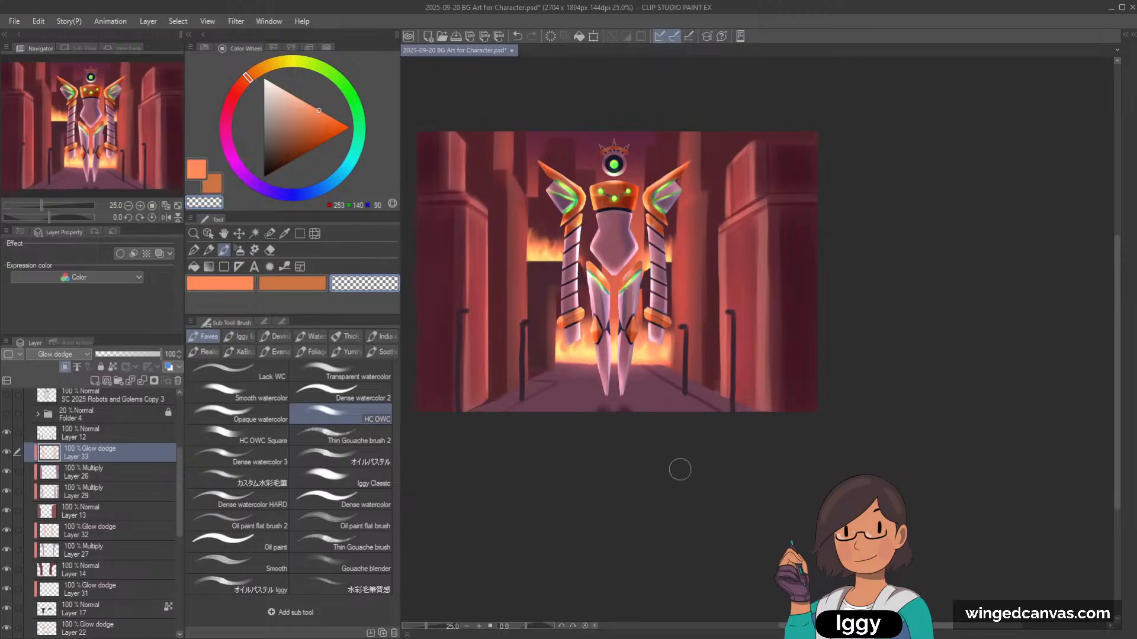
Step: Brush orange light onto the right middle building on Layer 32 with HC OWC, undoing an unwanted stroke and tidying the glow with transparent colour
{"action": "left_click", "coordinate": [234, 285]}
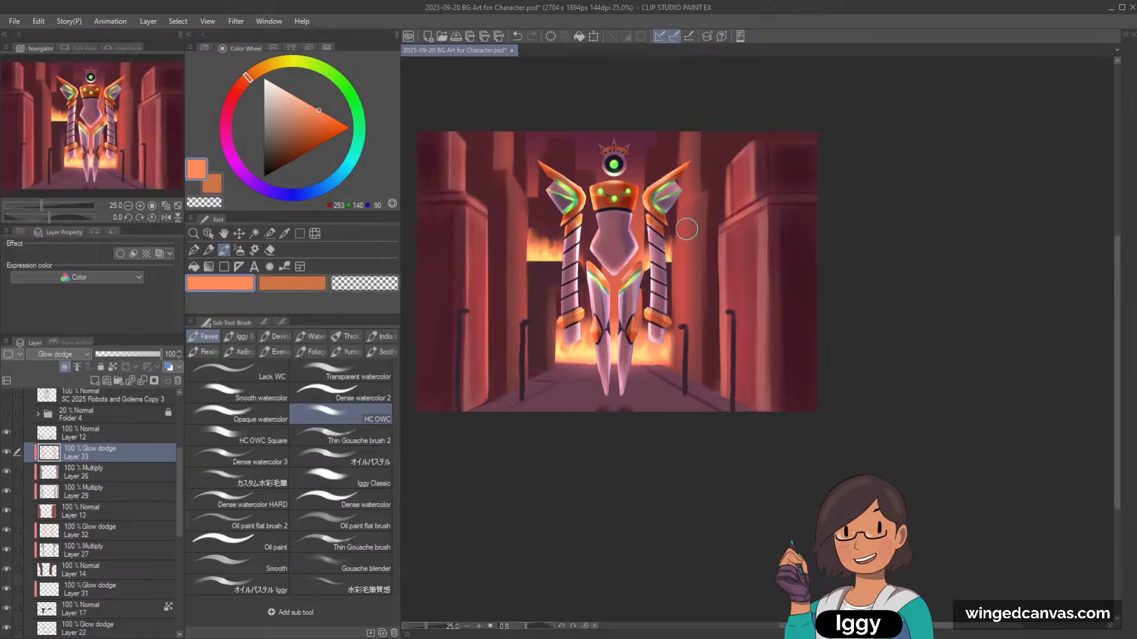
{"action": "left_click", "coordinate": [118, 529]}
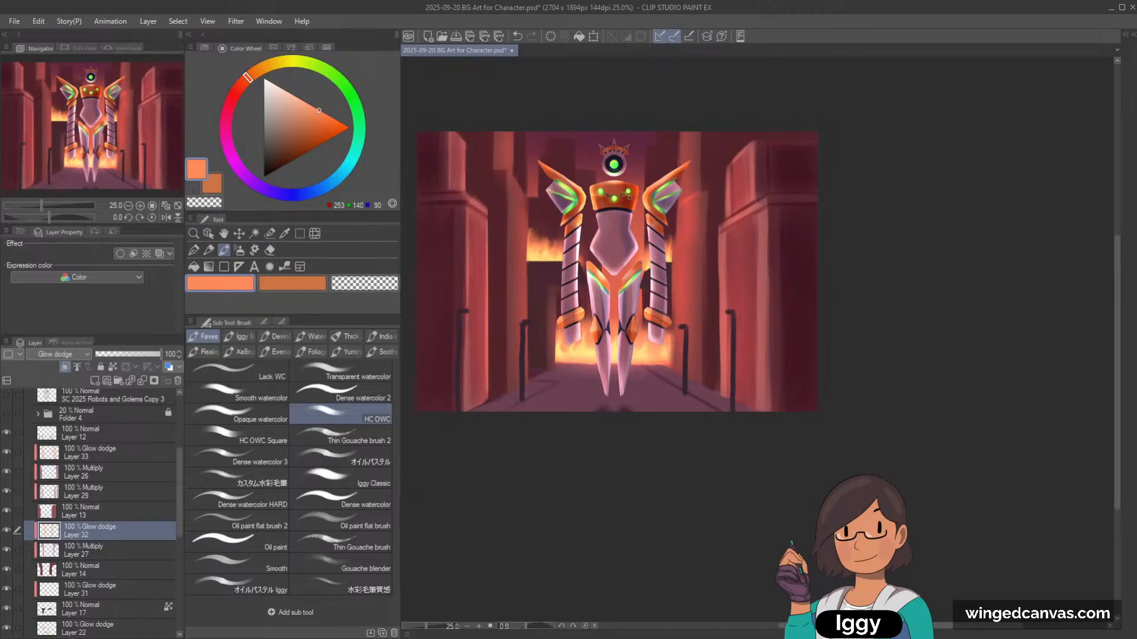
{"action": "key", "text": "ctrl+z"}
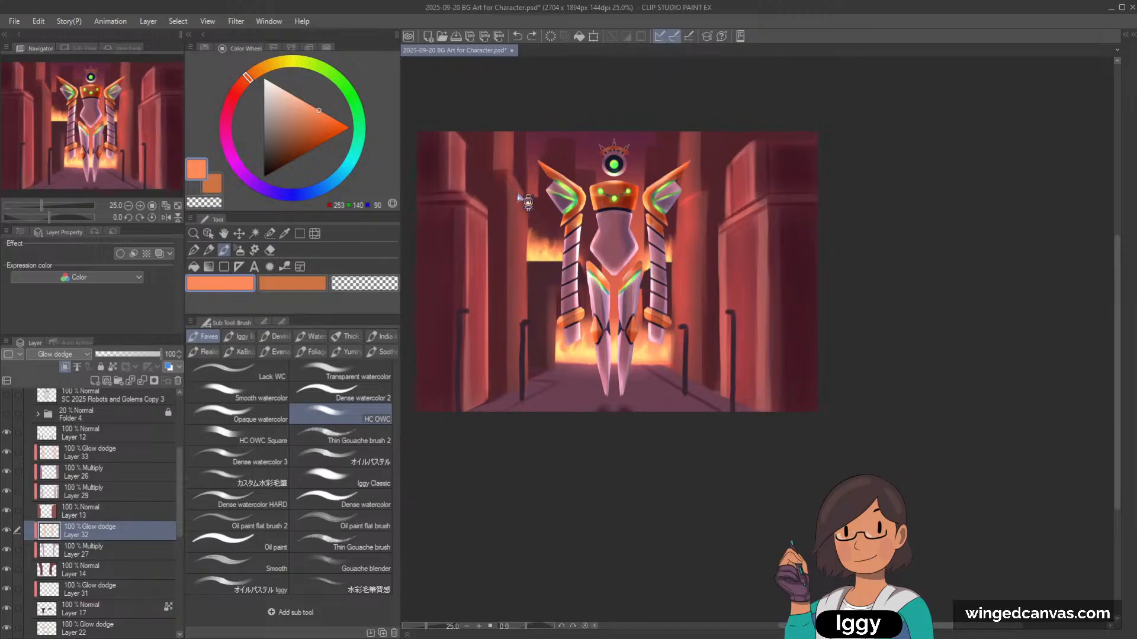
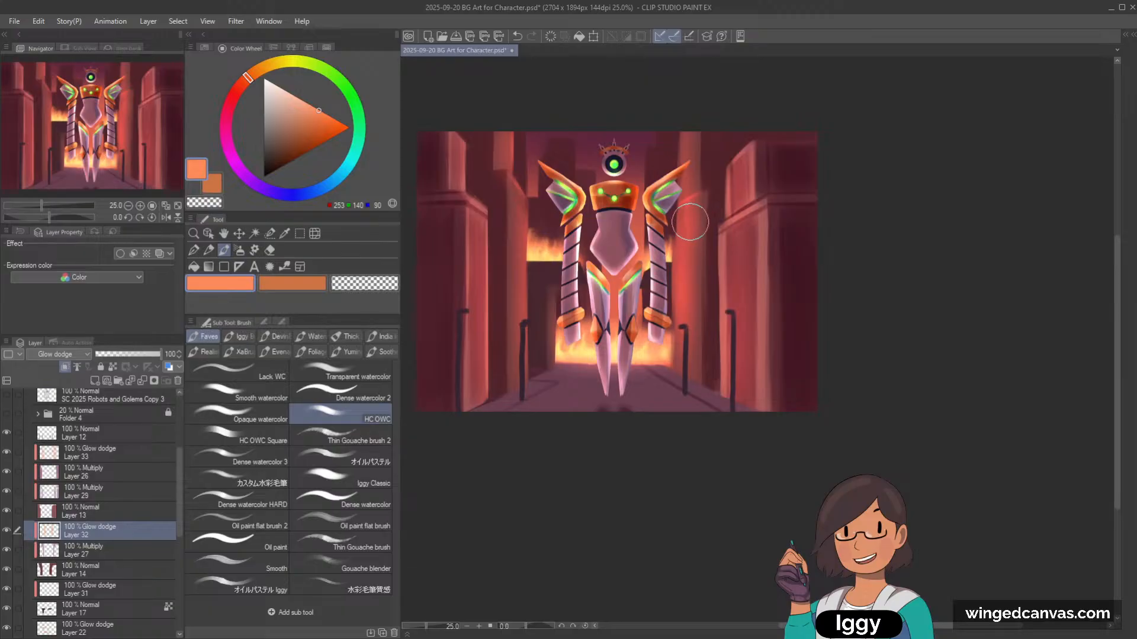
{"action": "mouse_move", "coordinate": [681, 218]}
{"action": "left_mouse_down"}
{"action": "mouse_move", "coordinate": [699, 191]}
{"action": "mouse_move", "coordinate": [701, 226]}
{"action": "mouse_move", "coordinate": [703, 187]}
{"action": "mouse_move", "coordinate": [674, 215]}
{"action": "left_mouse_up"}
{"action": "key", "text": "c"}
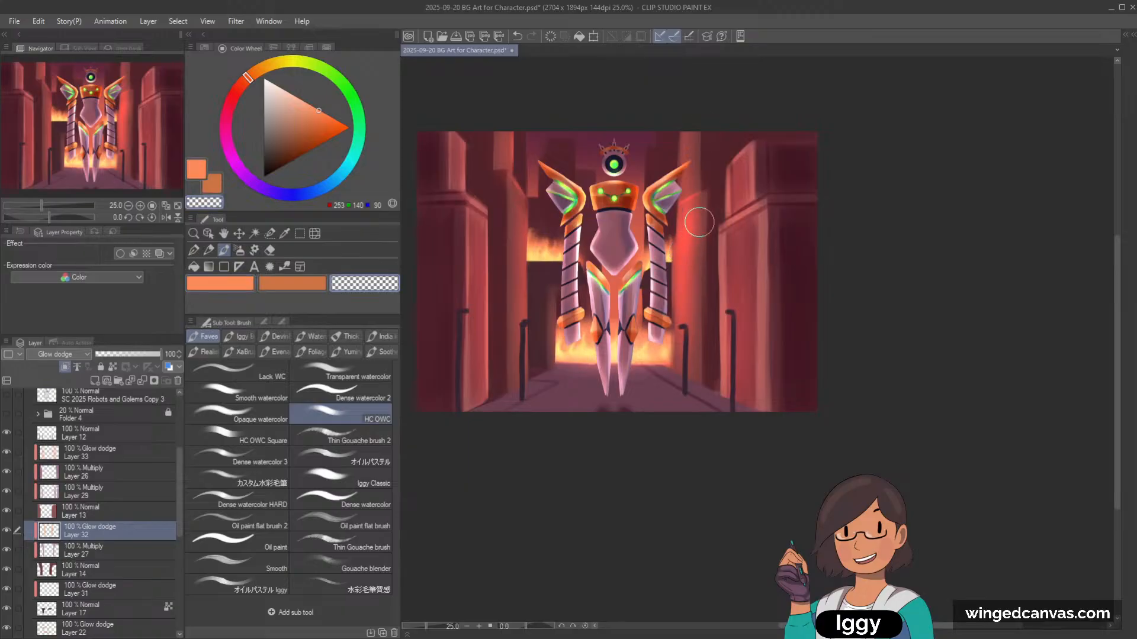
{"action": "key", "text": "bracketleft"}
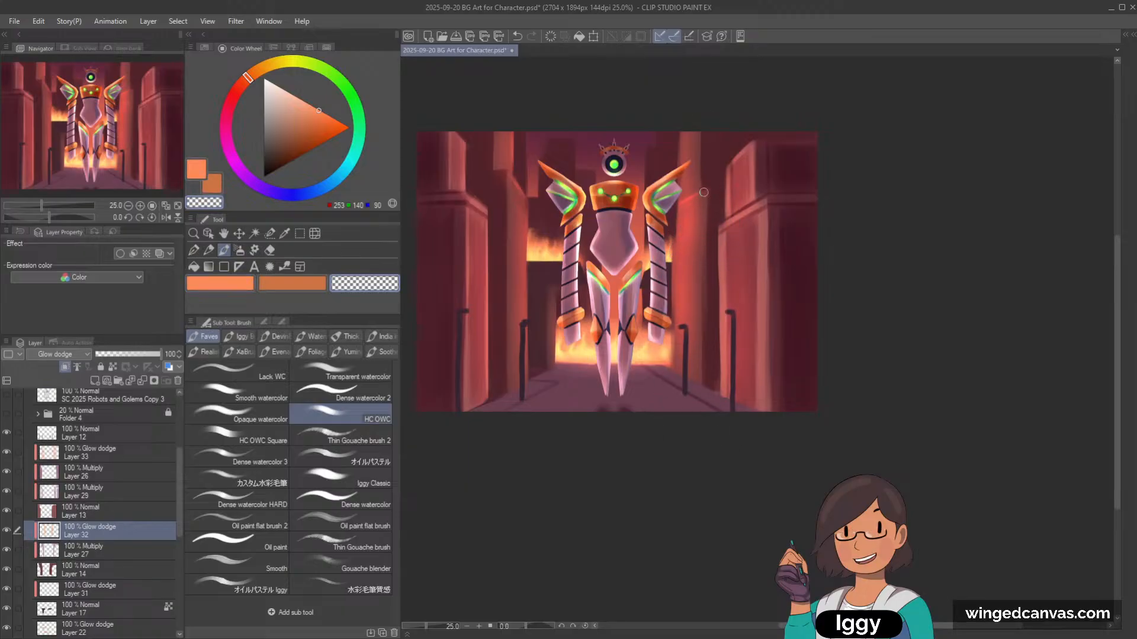
{"action": "key", "text": "bracketright"}
{"action": "key", "text": "c"}
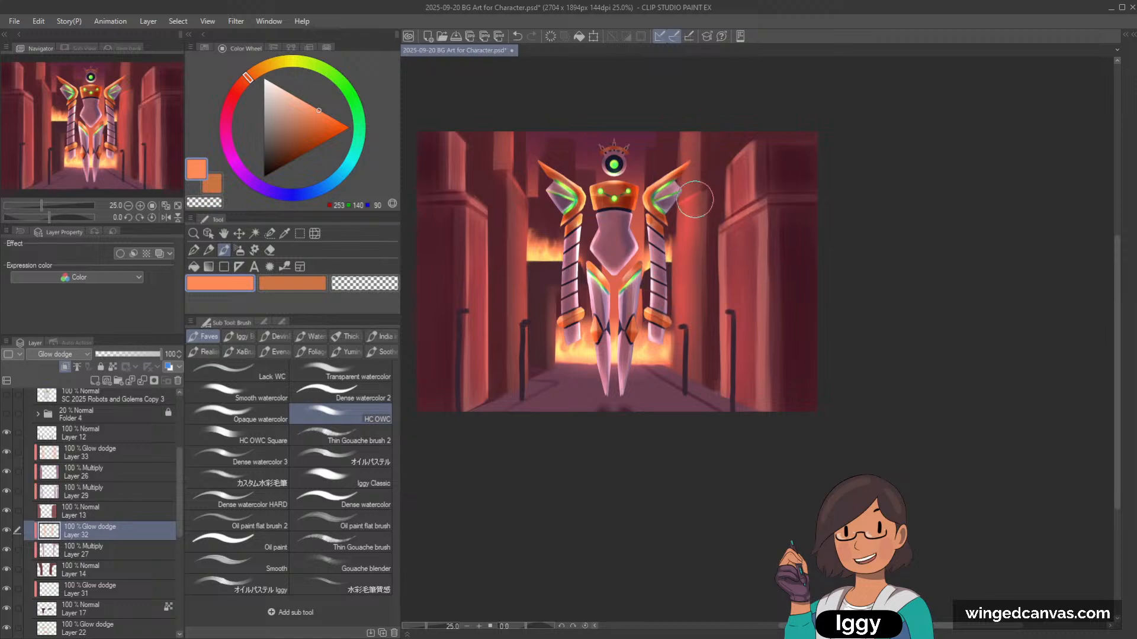
Step: Paint an orange highlight along the slanted ledge of the right middle building on Layer 32
{"action": "left_click_drag", "start_coordinate": [683, 200], "coordinate": [715, 191]}
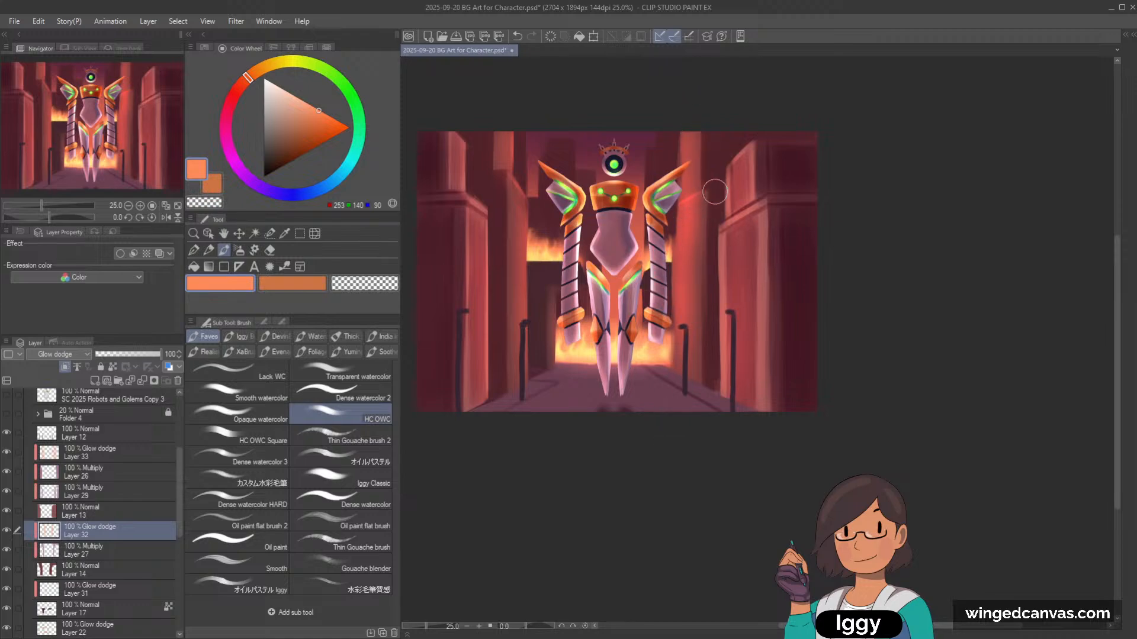
{"action": "scroll", "coordinate": [711, 222], "scroll_direction": "up", "scroll_amount": 6}
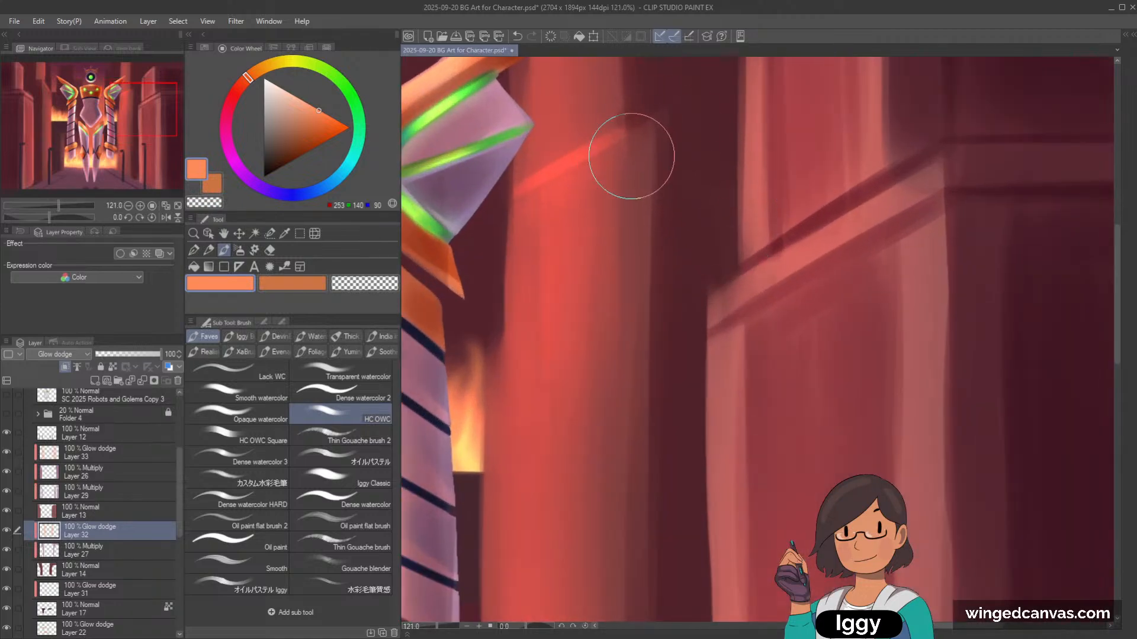
{"action": "scroll", "coordinate": [649, 140], "scroll_direction": "down", "scroll_amount": 6}
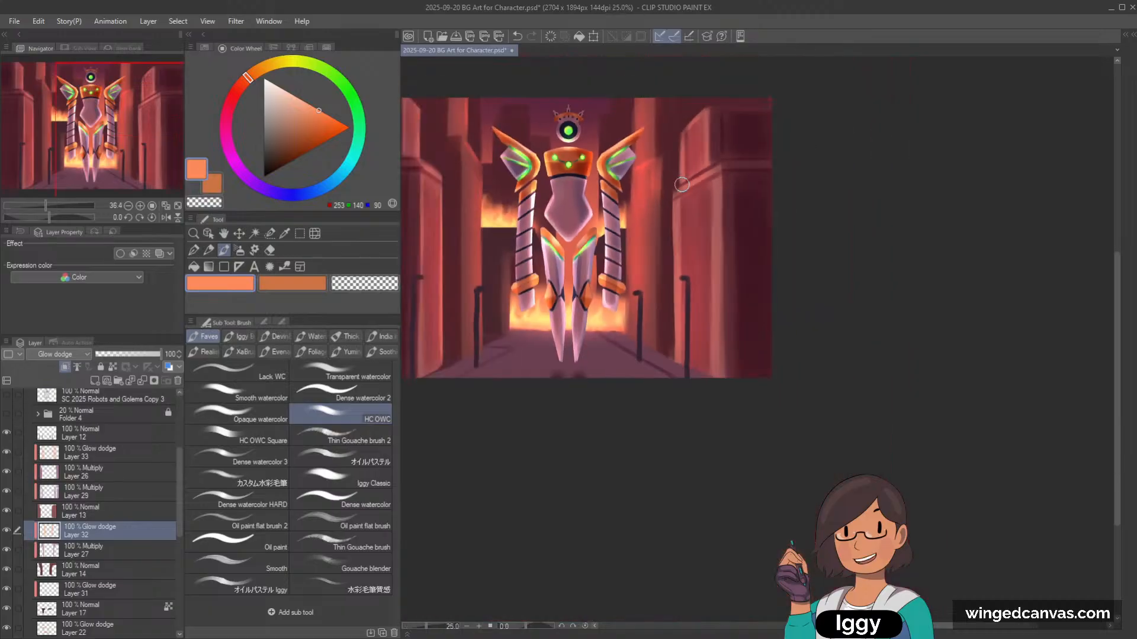
{"action": "left_click_drag", "start_coordinate": [138, 164], "coordinate": [101, 139]}
{"action": "scroll", "coordinate": [747, 222], "scroll_direction": "up", "scroll_amount": 2}
{"action": "left_click_drag", "start_coordinate": [747, 222], "coordinate": [768, 196]}
{"action": "key", "text": "ctrl+@"}
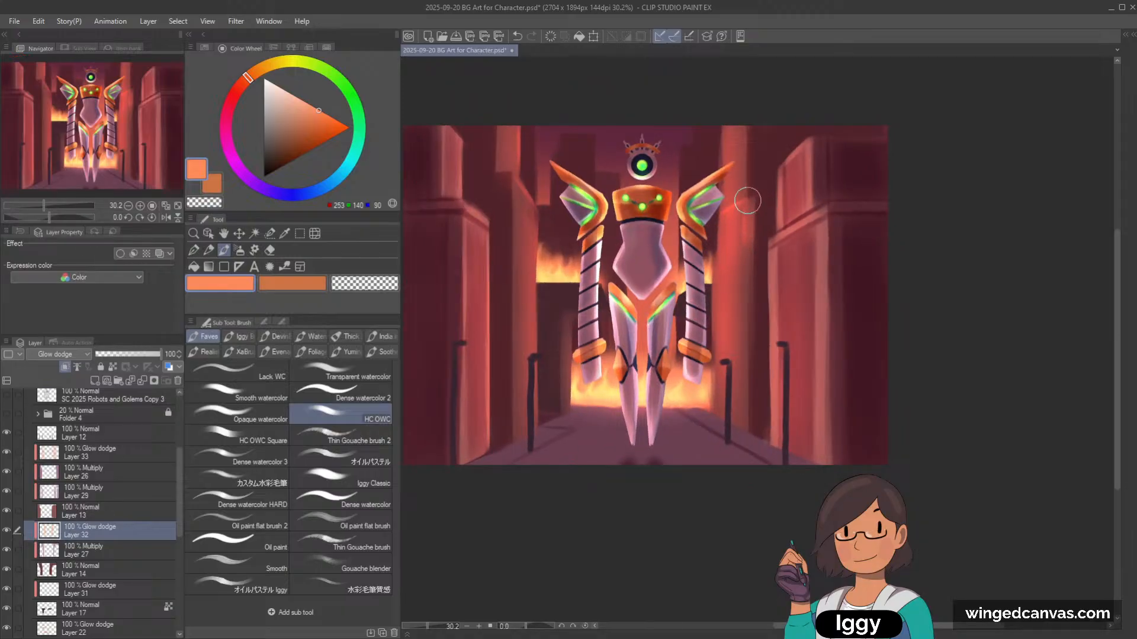
{"action": "scroll", "coordinate": [743, 335], "scroll_direction": "down", "scroll_amount": 2}
Step: Create a new raster layer at the top of Folder 1 Copy 3, above Layer 11
{"action": "left_click", "coordinate": [148, 435]}
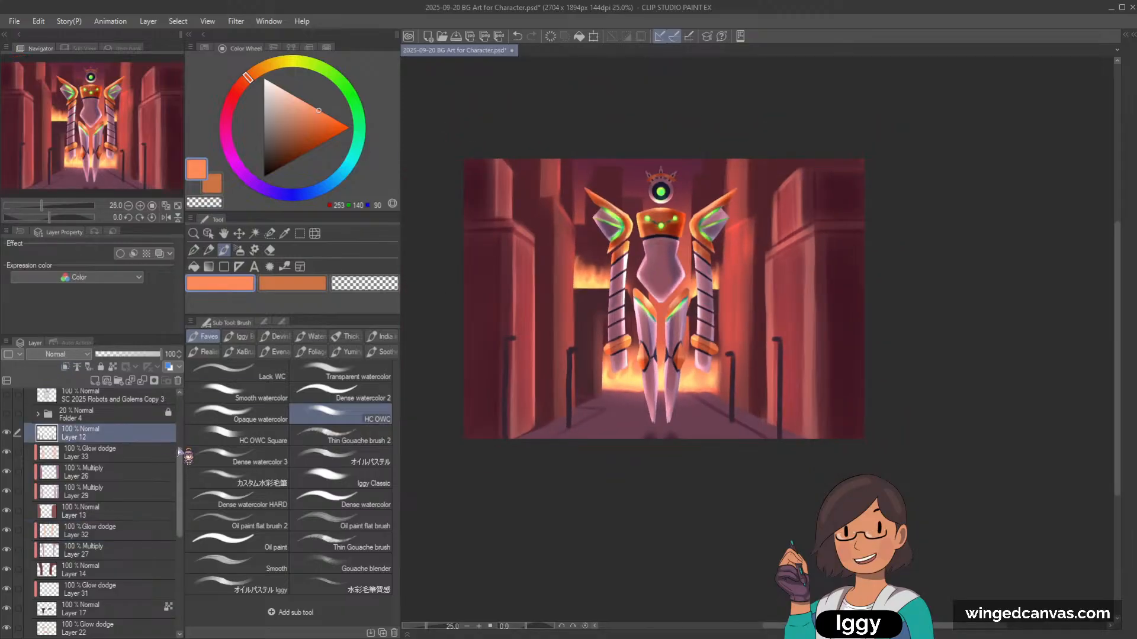
{"action": "left_click_drag", "start_coordinate": [179, 471], "coordinate": [179, 408]}
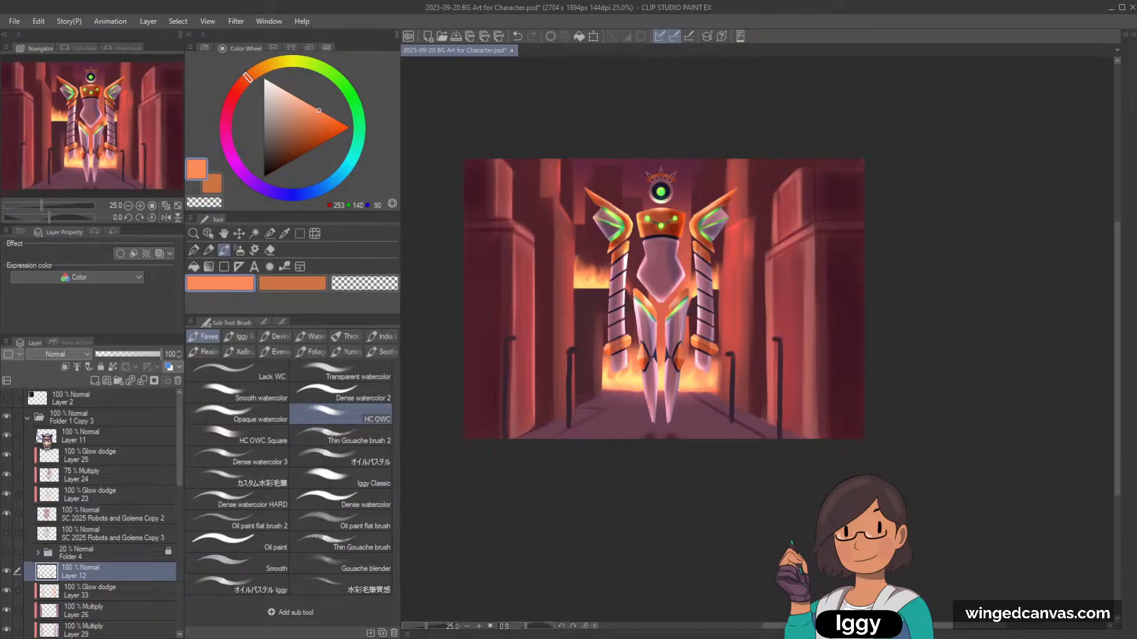
{"action": "left_click", "coordinate": [27, 418]}
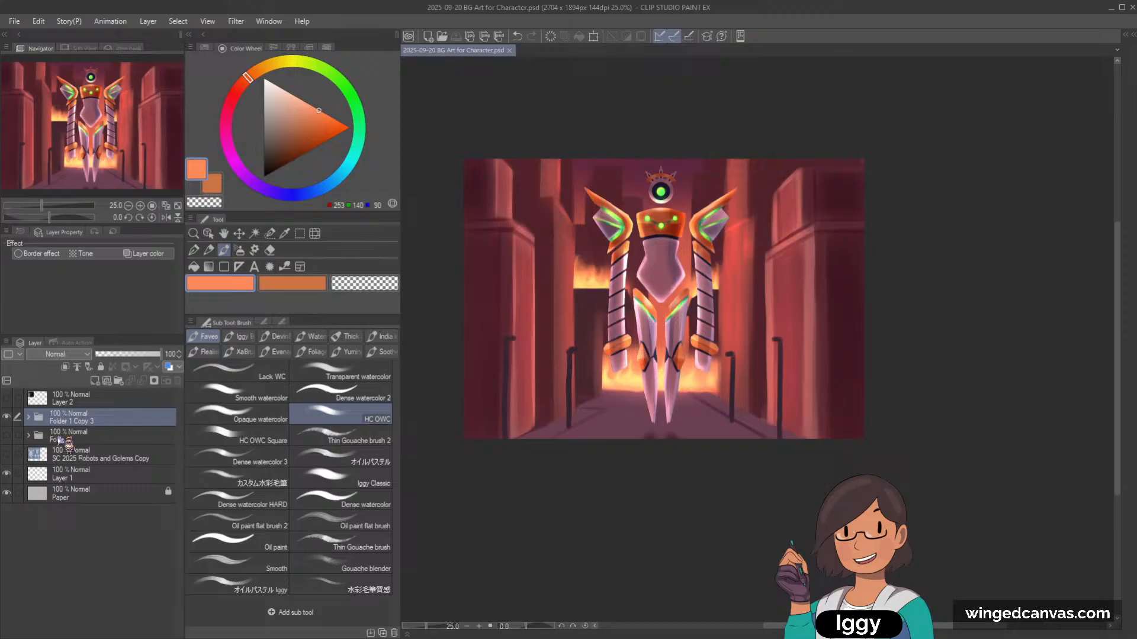
{"action": "left_click", "coordinate": [29, 417]}
{"action": "left_click", "coordinate": [107, 381]}
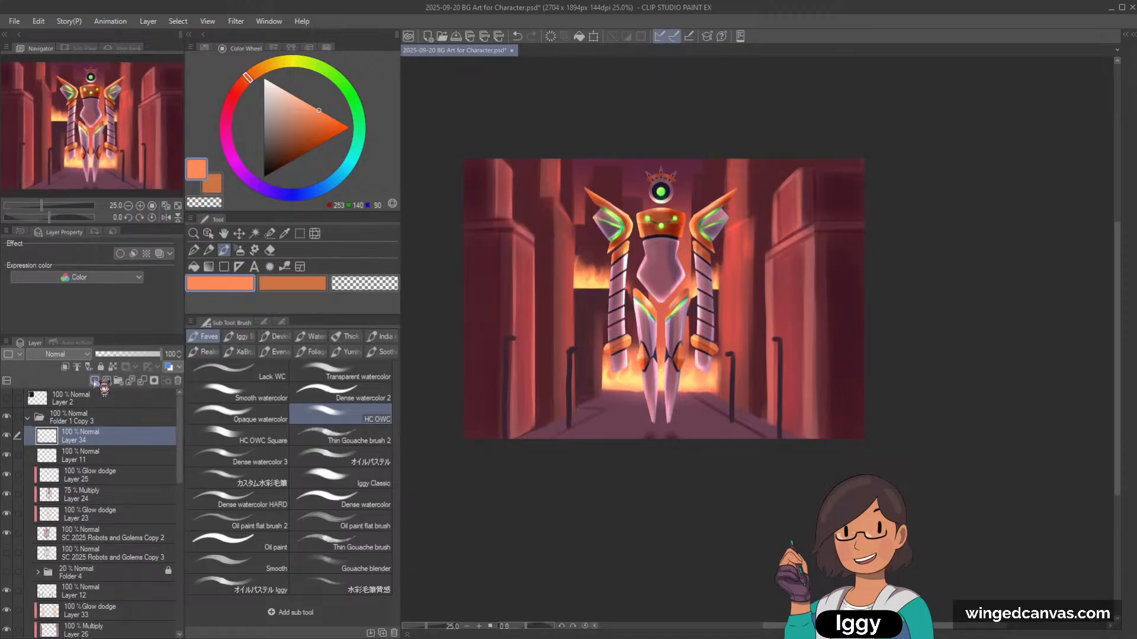
Step: Paint dark red-brown smoke clouds (RGB 64, 32, 33) in both lower corners of the picture on Layer 34 with HC OWC
{"action": "left_click", "coordinate": [308, 197]}
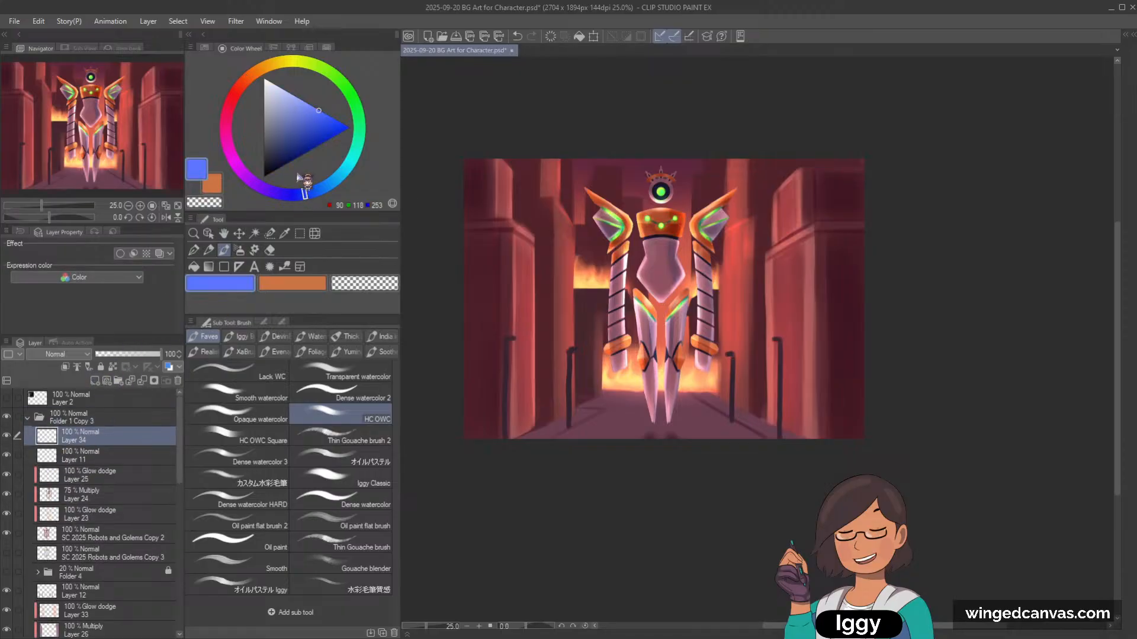
{"action": "left_click", "coordinate": [236, 96]}
{"action": "left_click_drag", "start_coordinate": [283, 129], "coordinate": [285, 142]}
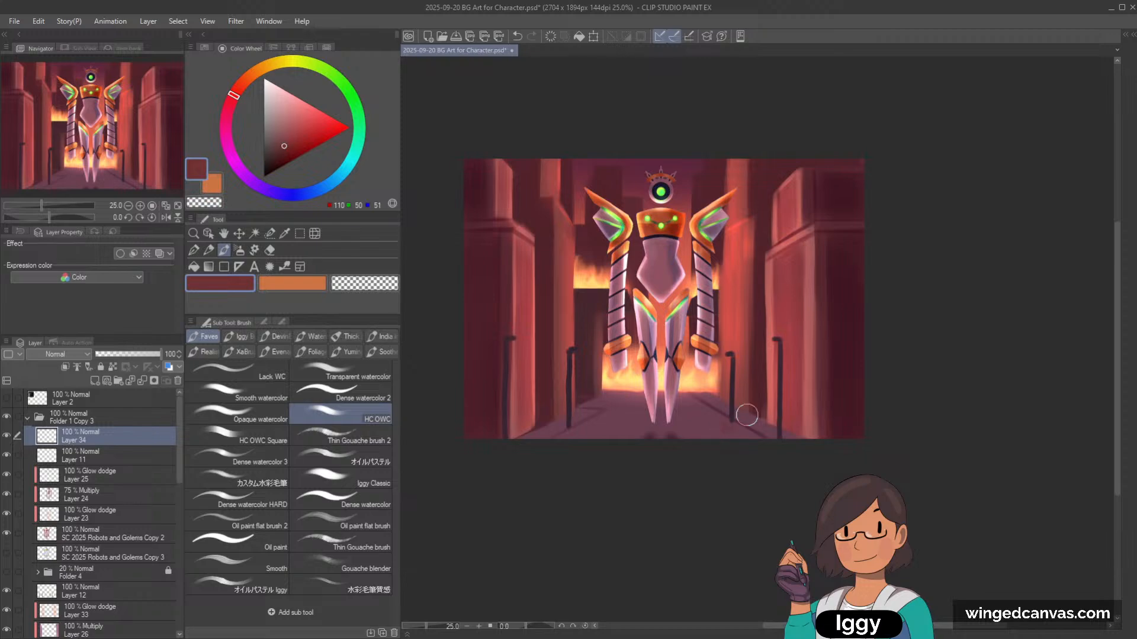
{"action": "left_click", "coordinate": [274, 158]}
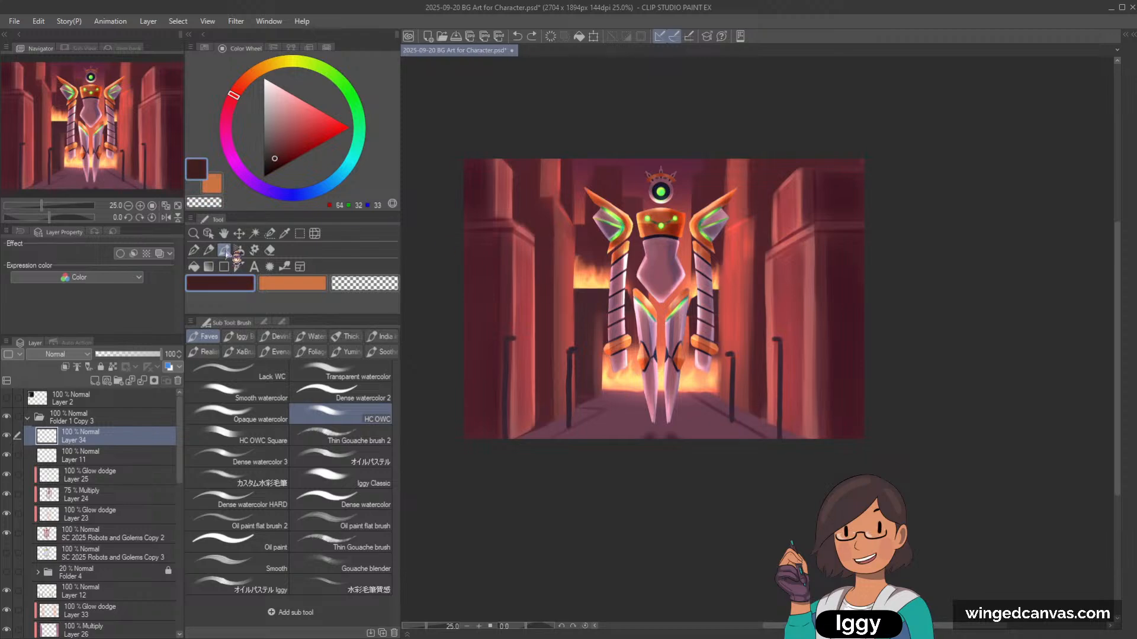
{"action": "mouse_move", "coordinate": [719, 435]}
{"action": "left_mouse_down"}
{"action": "mouse_move", "coordinate": [800, 424]}
{"action": "mouse_move", "coordinate": [785, 431]}
{"action": "mouse_move", "coordinate": [851, 380]}
{"action": "mouse_move", "coordinate": [834, 355]}
{"action": "mouse_move", "coordinate": [820, 387]}
{"action": "mouse_move", "coordinate": [870, 371]}
{"action": "mouse_move", "coordinate": [835, 414]}
{"action": "left_mouse_up"}
{"action": "mouse_move", "coordinate": [499, 406]}
{"action": "left_mouse_down"}
{"action": "mouse_move", "coordinate": [470, 403]}
{"action": "mouse_move", "coordinate": [554, 443]}
{"action": "mouse_move", "coordinate": [517, 430]}
{"action": "mouse_move", "coordinate": [465, 379]}
{"action": "mouse_move", "coordinate": [542, 438]}
{"action": "left_mouse_up"}
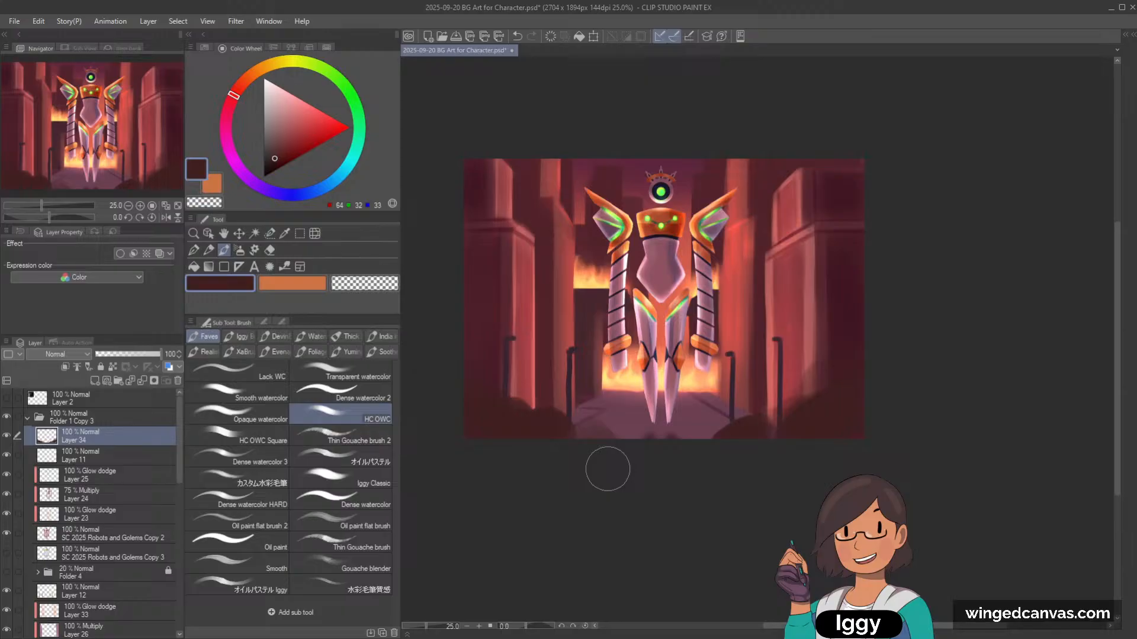
Step: Airbrush orange light (RGB 164, 86, 42) along the upper edges of both smoke clouds with the Soft airbrush, undoing an unwanted stroke
{"action": "left_click", "coordinate": [239, 250]}
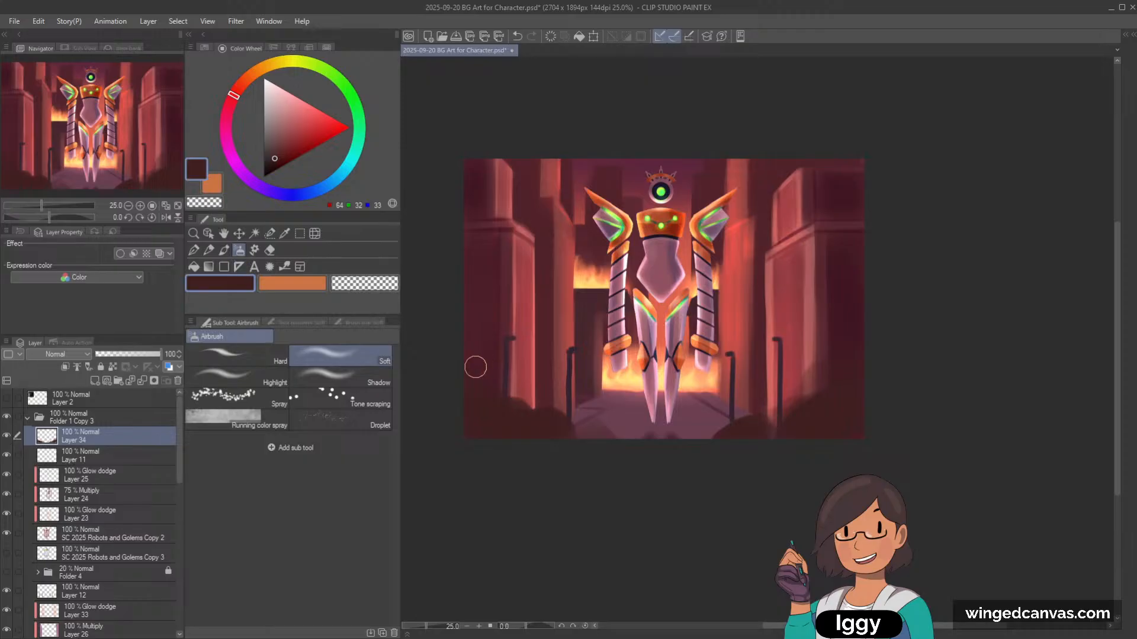
{"action": "left_click", "coordinate": [301, 283]}
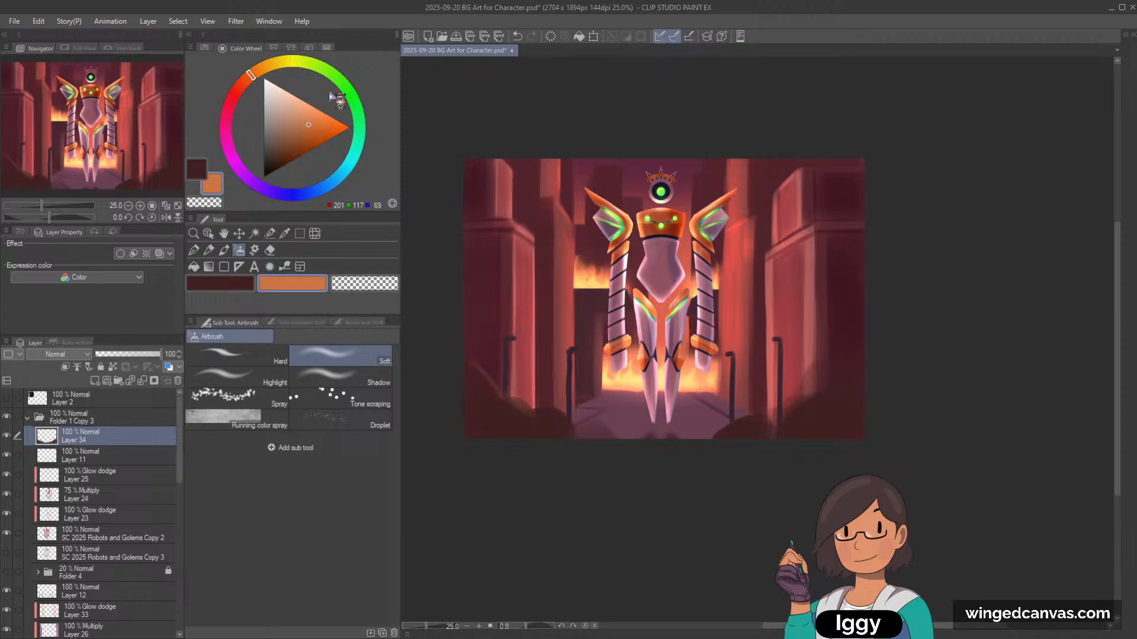
{"action": "left_click", "coordinate": [308, 134]}
{"action": "mouse_move", "coordinate": [473, 362]}
{"action": "left_mouse_down"}
{"action": "mouse_move", "coordinate": [503, 412]}
{"action": "mouse_move", "coordinate": [573, 427]}
{"action": "left_mouse_up"}
{"action": "key", "text": "ctrl+z"}
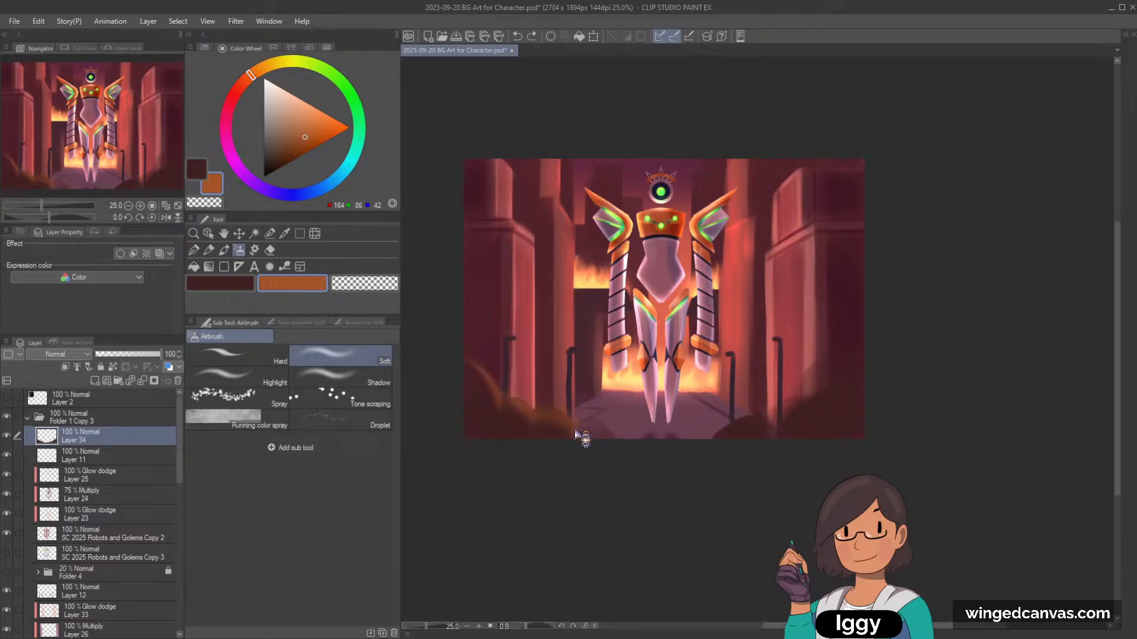
{"action": "mouse_move", "coordinate": [704, 434]}
{"action": "left_mouse_down"}
{"action": "mouse_move", "coordinate": [756, 417]}
{"action": "mouse_move", "coordinate": [761, 438]}
{"action": "mouse_move", "coordinate": [737, 437]}
{"action": "mouse_move", "coordinate": [789, 422]}
{"action": "mouse_move", "coordinate": [734, 420]}
{"action": "mouse_move", "coordinate": [788, 415]}
{"action": "mouse_move", "coordinate": [818, 397]}
{"action": "mouse_move", "coordinate": [774, 416]}
{"action": "mouse_move", "coordinate": [835, 384]}
{"action": "mouse_move", "coordinate": [797, 391]}
{"action": "mouse_move", "coordinate": [808, 403]}
{"action": "mouse_move", "coordinate": [862, 366]}
{"action": "mouse_move", "coordinate": [794, 400]}
{"action": "mouse_move", "coordinate": [853, 369]}
{"action": "mouse_move", "coordinate": [833, 399]}
{"action": "mouse_move", "coordinate": [797, 384]}
{"action": "mouse_move", "coordinate": [815, 390]}
{"action": "mouse_move", "coordinate": [849, 374]}
{"action": "mouse_move", "coordinate": [842, 400]}
{"action": "mouse_move", "coordinate": [836, 365]}
{"action": "mouse_move", "coordinate": [849, 381]}
{"action": "mouse_move", "coordinate": [824, 404]}
{"action": "left_mouse_up"}
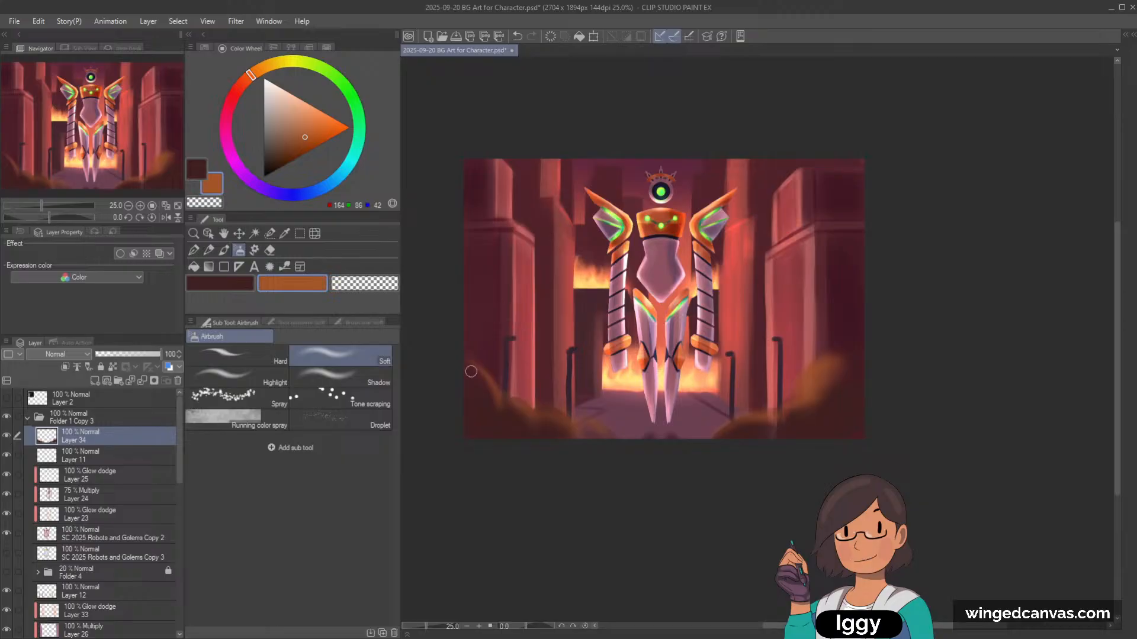
{"action": "left_click_drag", "start_coordinate": [467, 370], "coordinate": [498, 426]}
Step: Soften and reshape the left smoke cloud using colours sampled from it and transparent colour, switching from the Soft airbrush to HC OWC
{"action": "left_click", "coordinate": [502, 430], "text": "alt"}
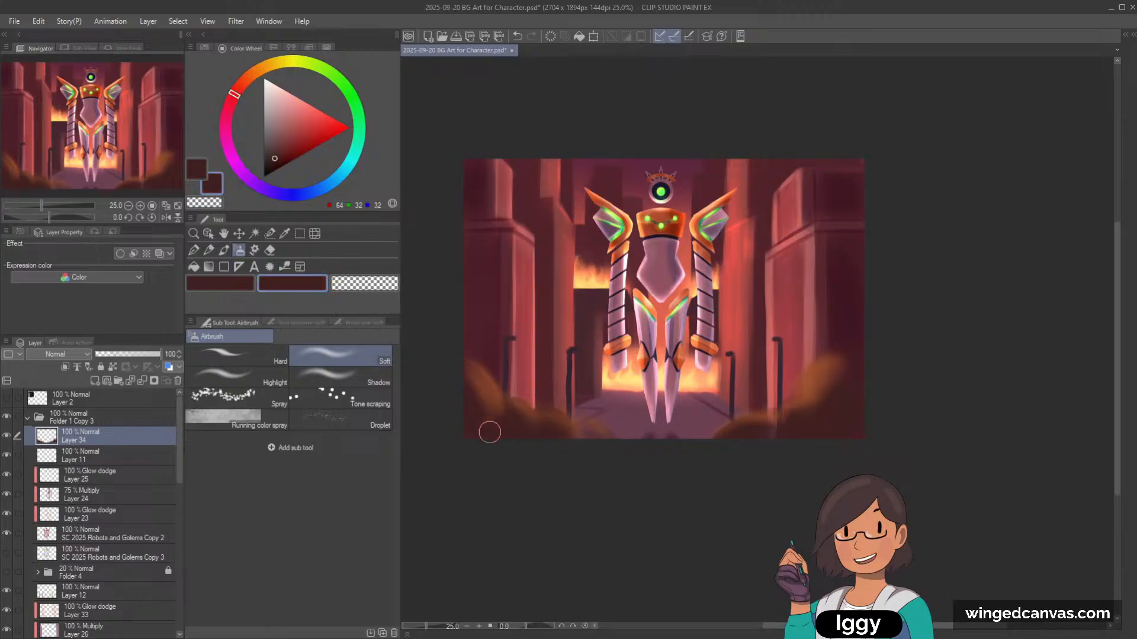
{"action": "left_click", "coordinate": [489, 384], "text": "alt"}
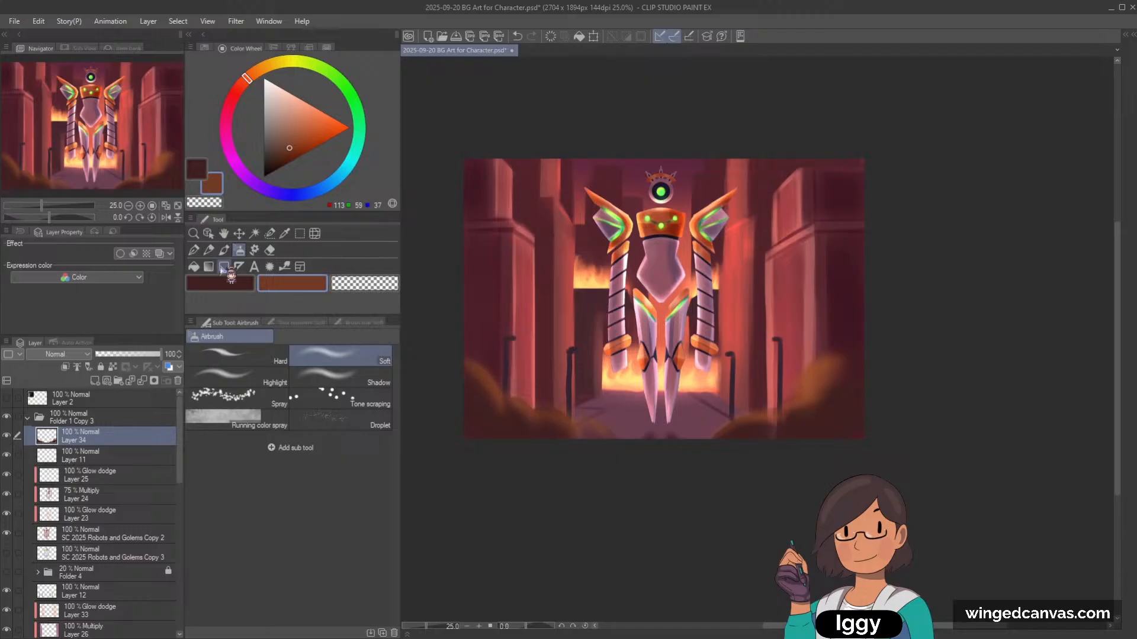
{"action": "left_click", "coordinate": [224, 250]}
{"action": "left_click", "coordinate": [366, 283]}
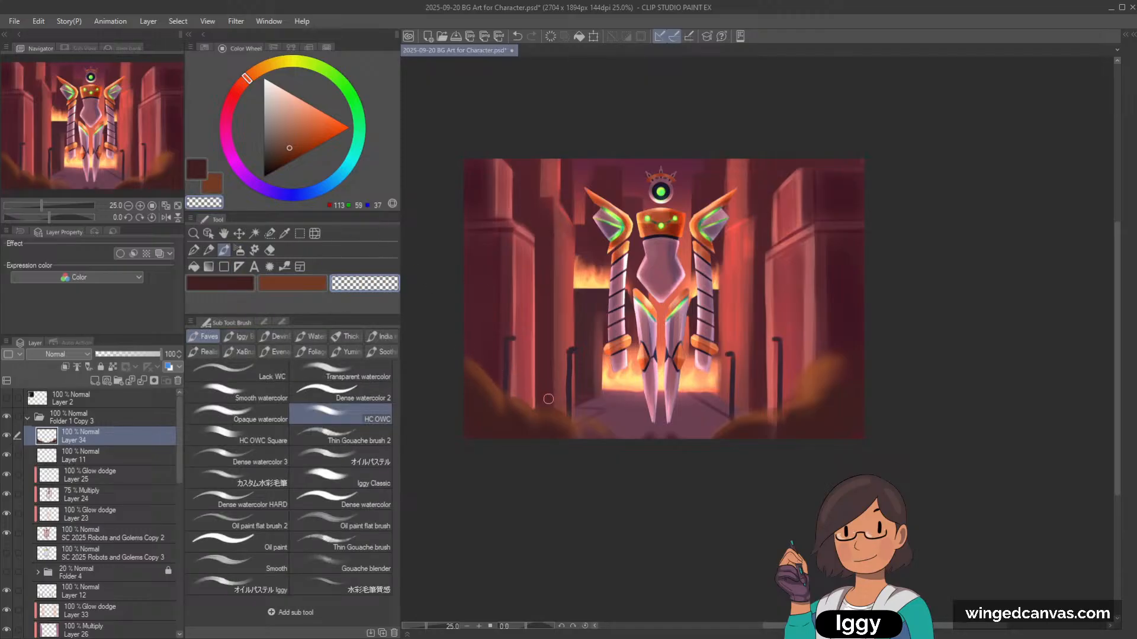
{"action": "left_click", "coordinate": [583, 418], "text": "alt"}
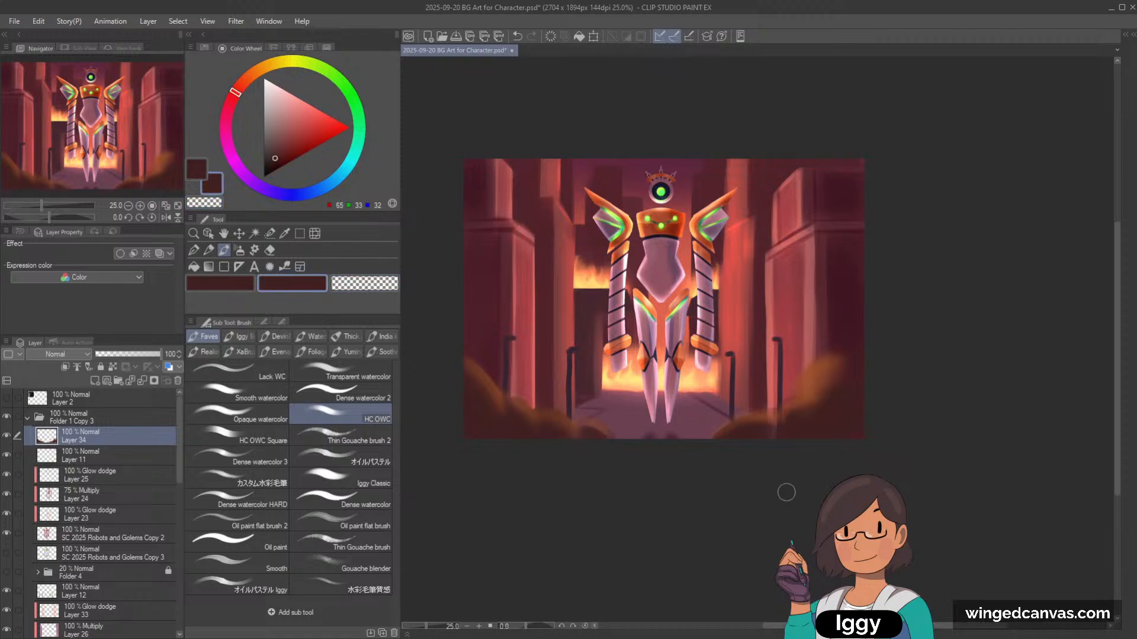
{"action": "key", "text": "c"}
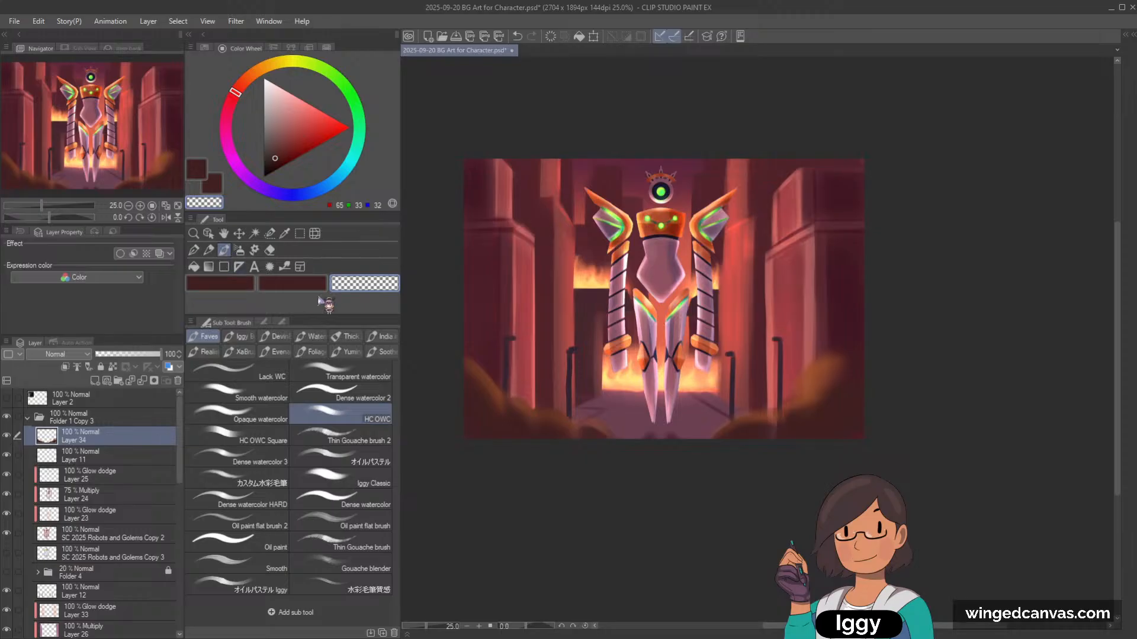
Step: Blend the left smoke cloud's lit and shaded areas with sampled orange-brown and dark red-brown tones using HC OWC
{"action": "left_click", "coordinate": [536, 414], "text": "alt"}
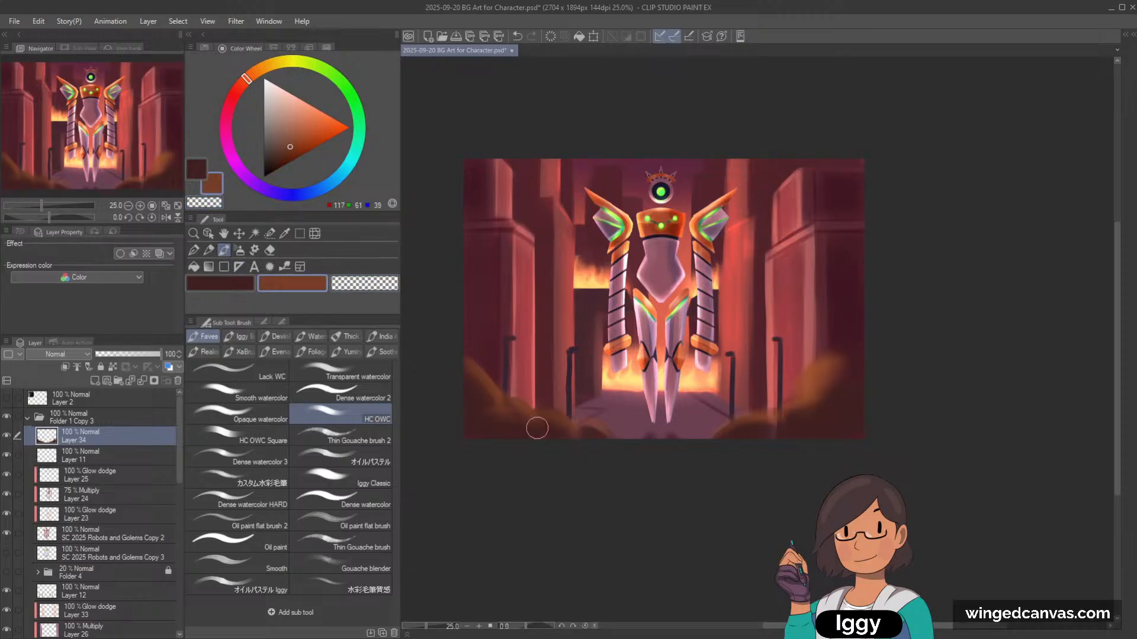
{"action": "left_click", "coordinate": [494, 418], "text": "alt"}
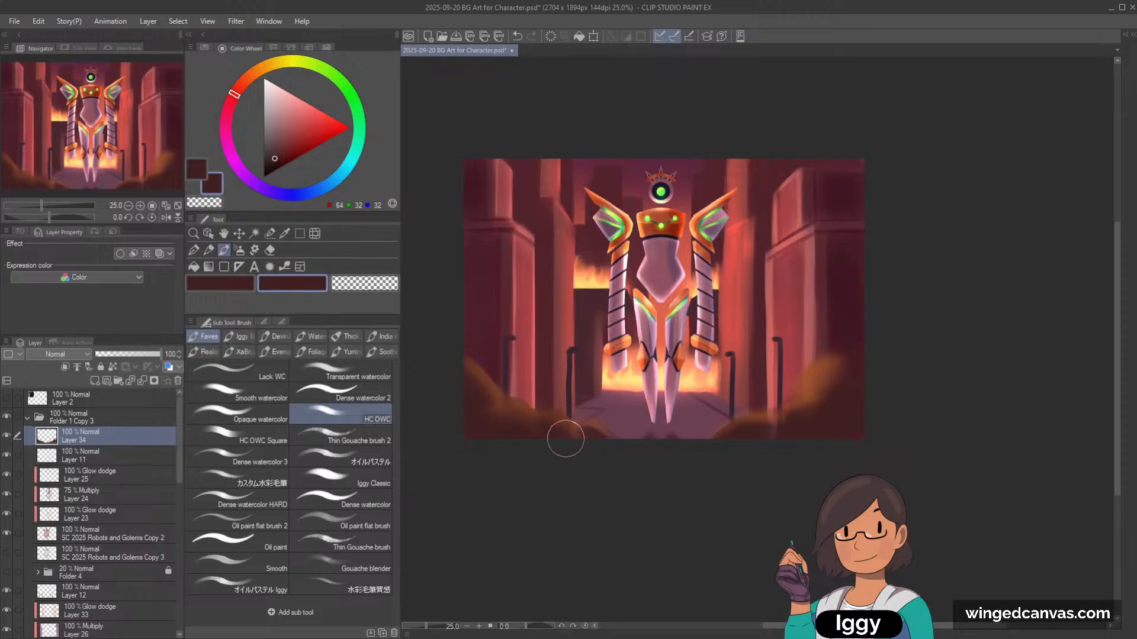
{"action": "left_click", "coordinate": [477, 376], "text": "alt"}
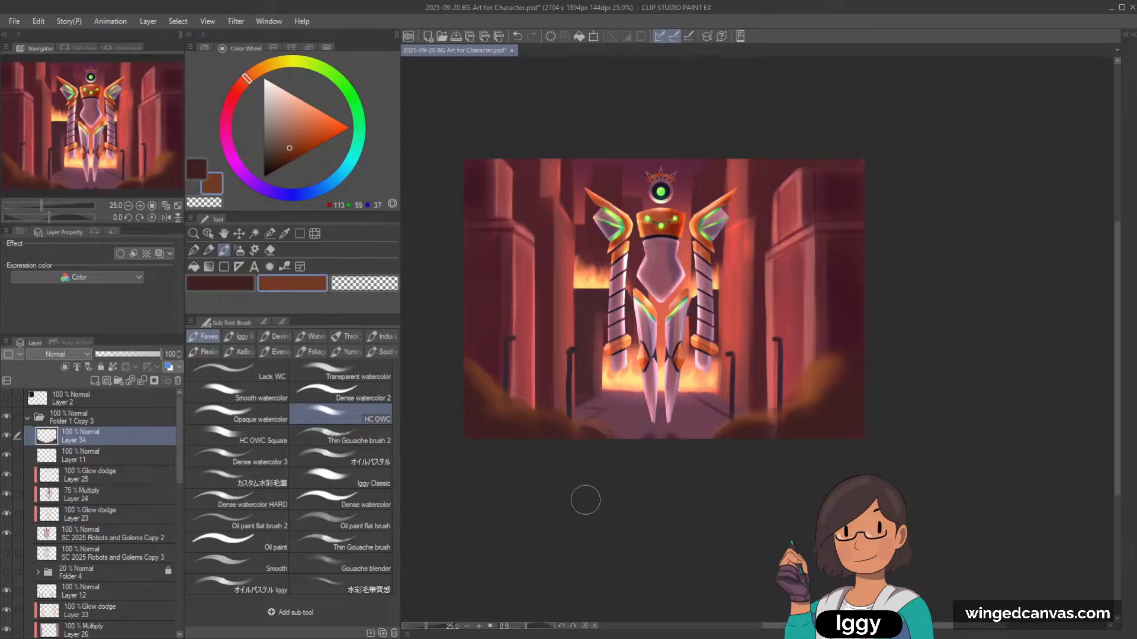
{"action": "left_click", "coordinate": [488, 394], "text": "alt"}
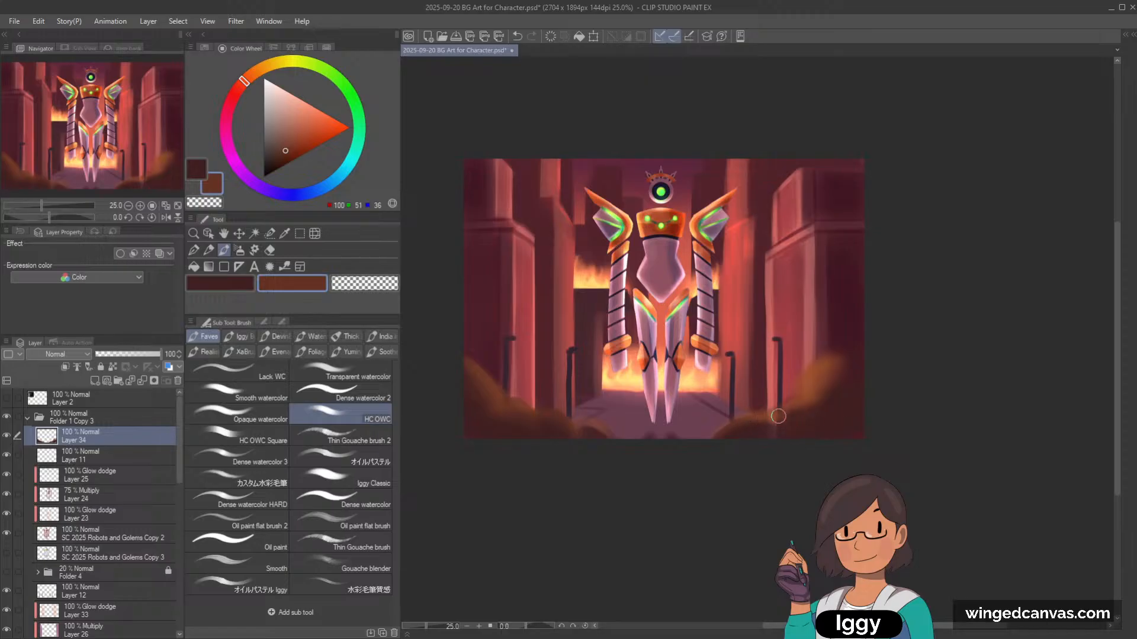
Step: Blend the right smoke cloud with sampled orange (RGB 144, 74, 40), transparent colour and dark red-brown (RGB 64, 32, 32) using a larger HC OWC brush
{"action": "left_click", "coordinate": [817, 382], "text": "alt"}
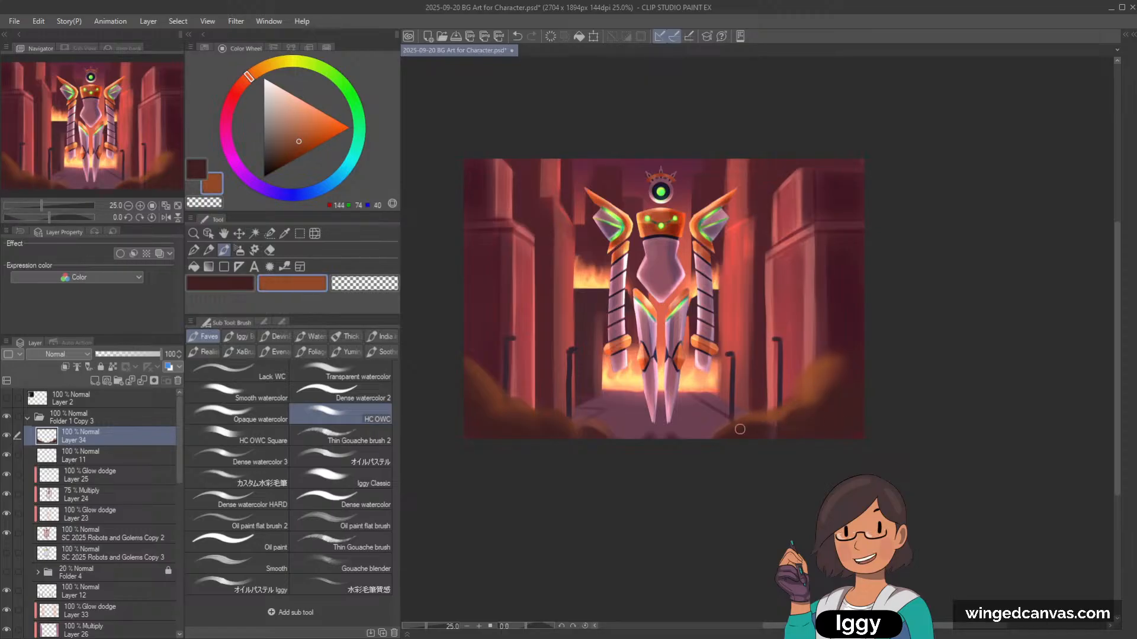
{"action": "key", "text": "c"}
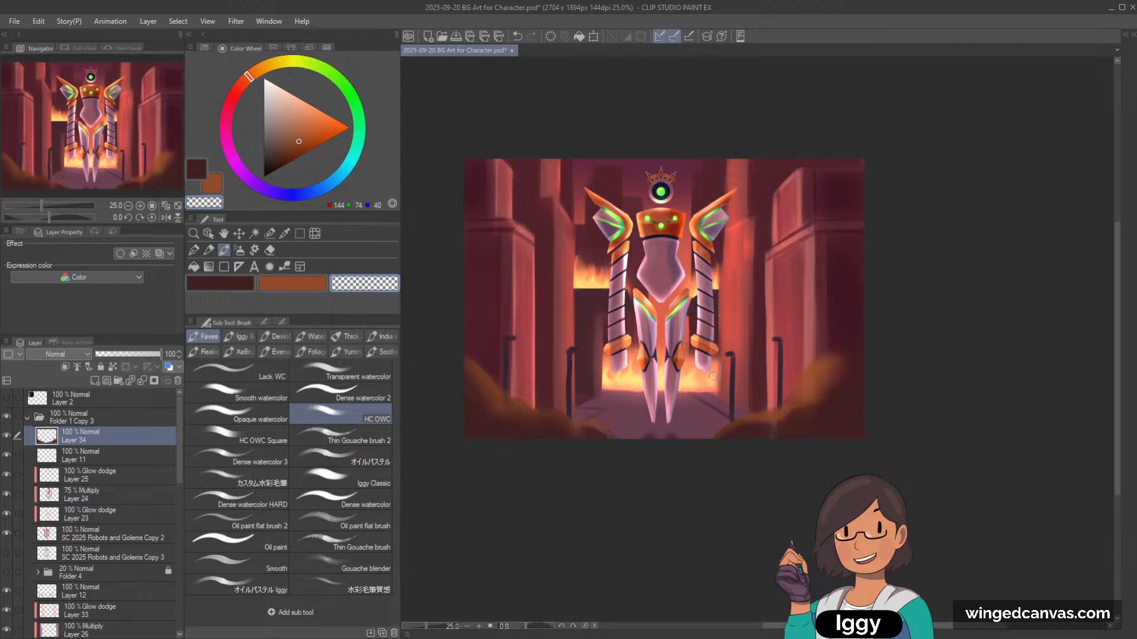
{"action": "left_click", "coordinate": [845, 396], "text": "alt"}
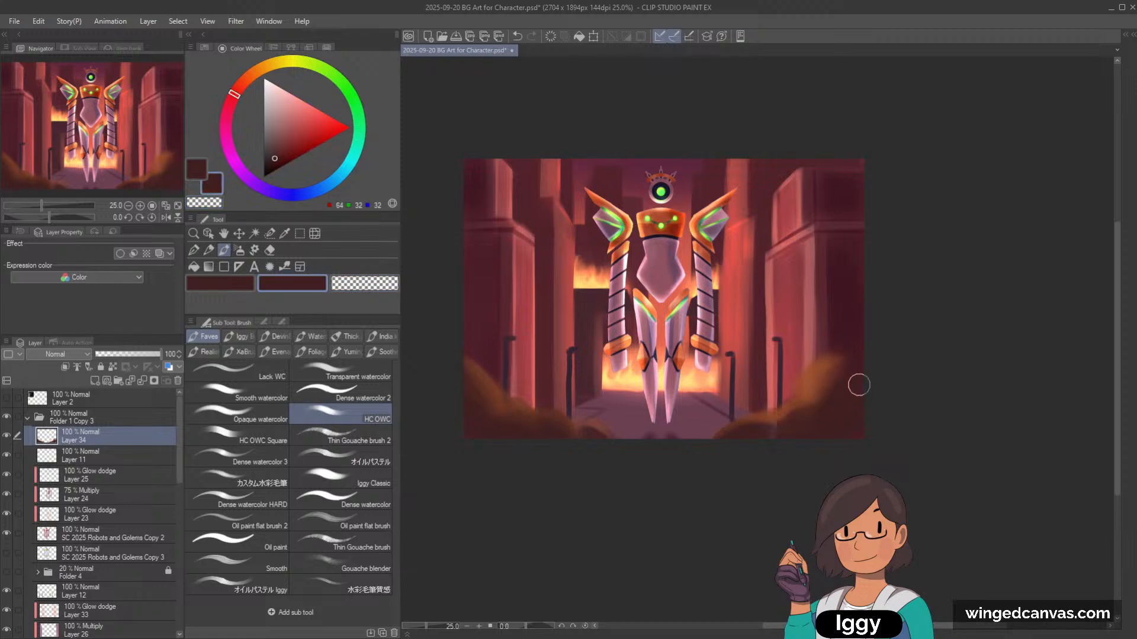
{"action": "key", "text": "bracketright"}
{"action": "key", "text": "bracketright"}
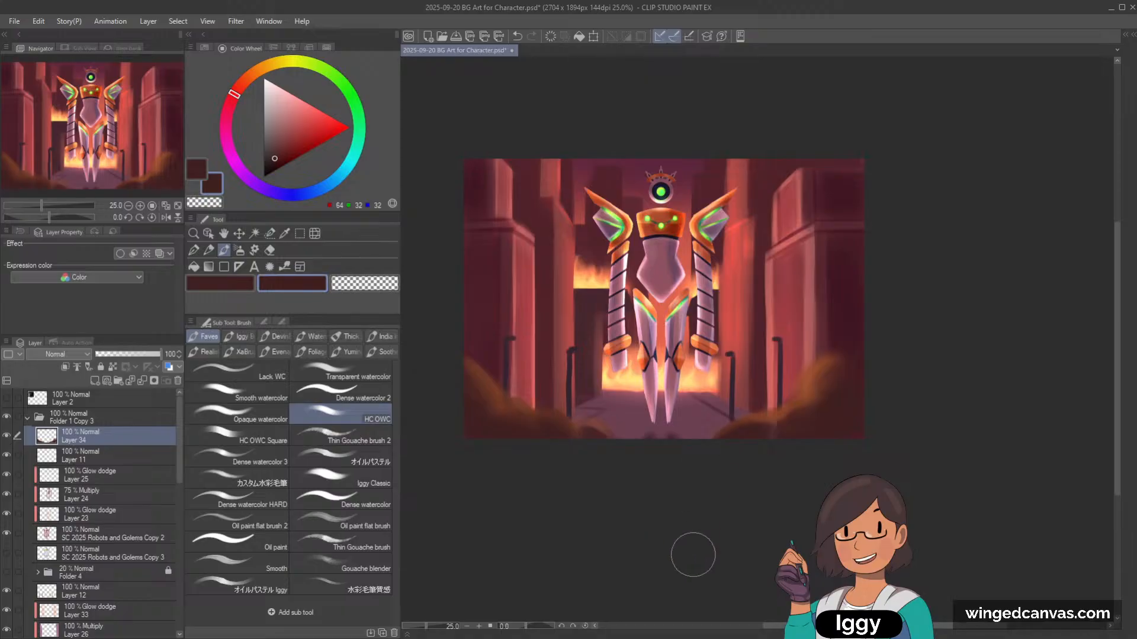
Step: Trim the left smoke cloud's edge with a smaller transparent brush and repaint it in sampled orange-brown (RGB 101, 52, 35) and dark red-brown (RGB 67, 34, 33)
{"action": "key", "text": "c"}
{"action": "key", "text": "bracketleft"}
{"action": "key", "text": "bracketleft"}
{"action": "key", "text": "bracketleft"}
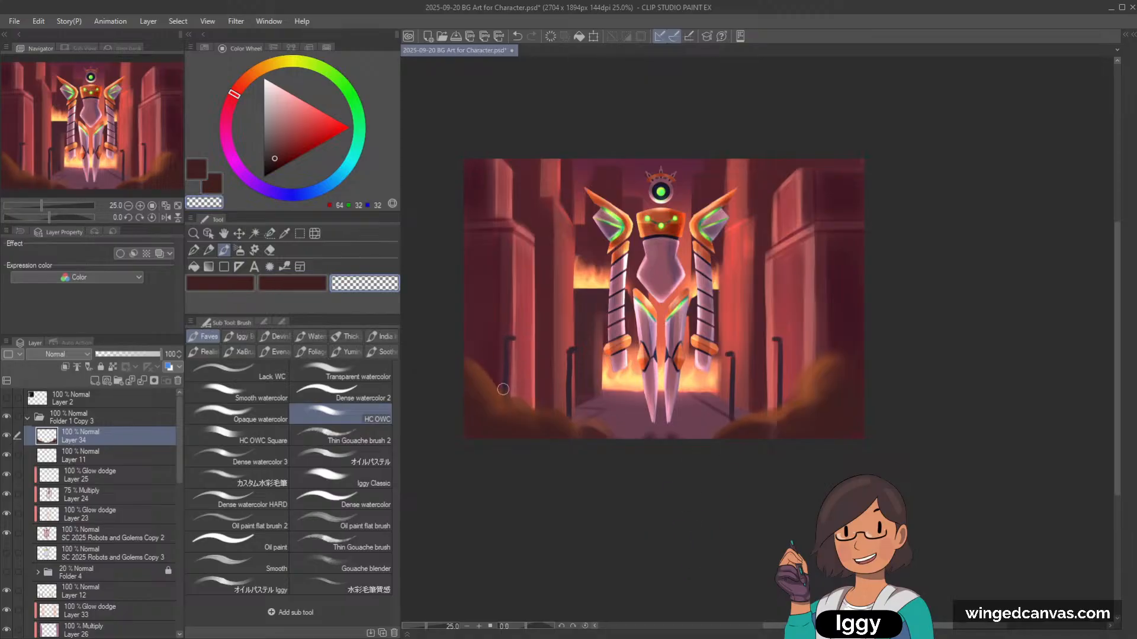
{"action": "left_click", "coordinate": [484, 335], "text": "alt"}
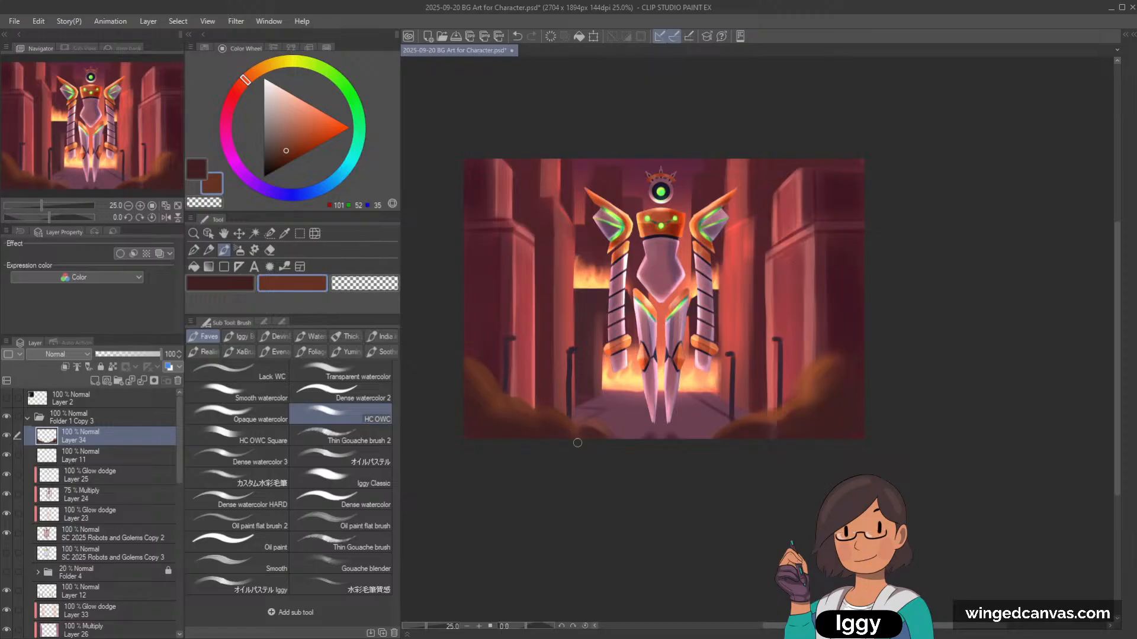
{"action": "left_click", "coordinate": [557, 435], "text": "alt"}
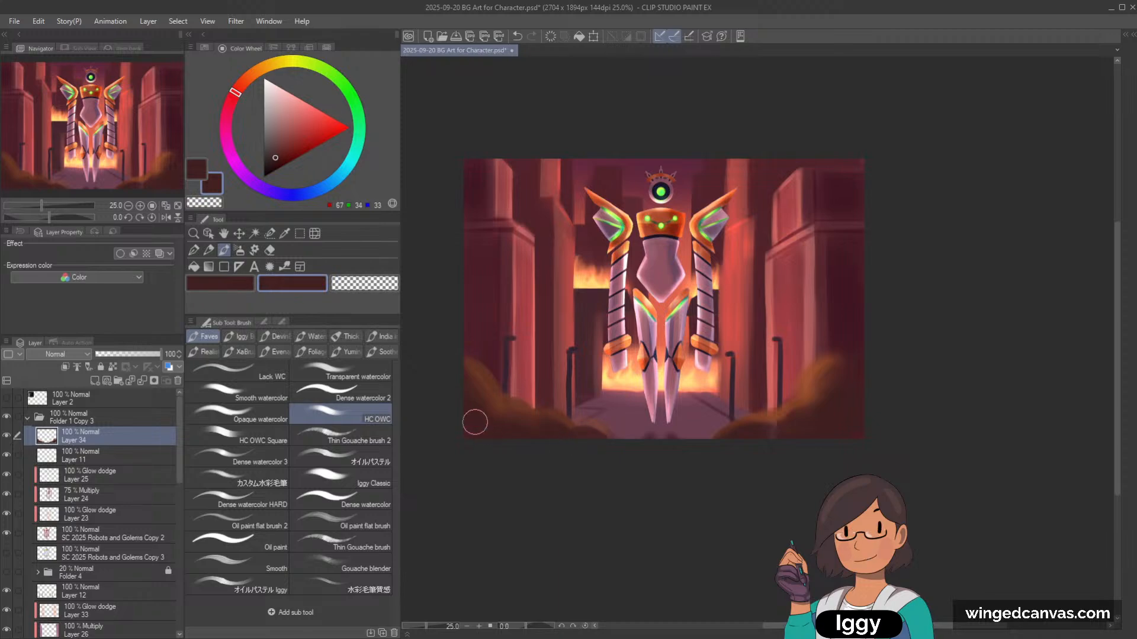
Step: Refine the right smoke cloud's dark base and lit upper edge with sampled dark red-brown (RGB 64, 32, 32) and orange (RGB 148, 78, 40)
{"action": "left_click", "coordinate": [761, 436], "text": "alt"}
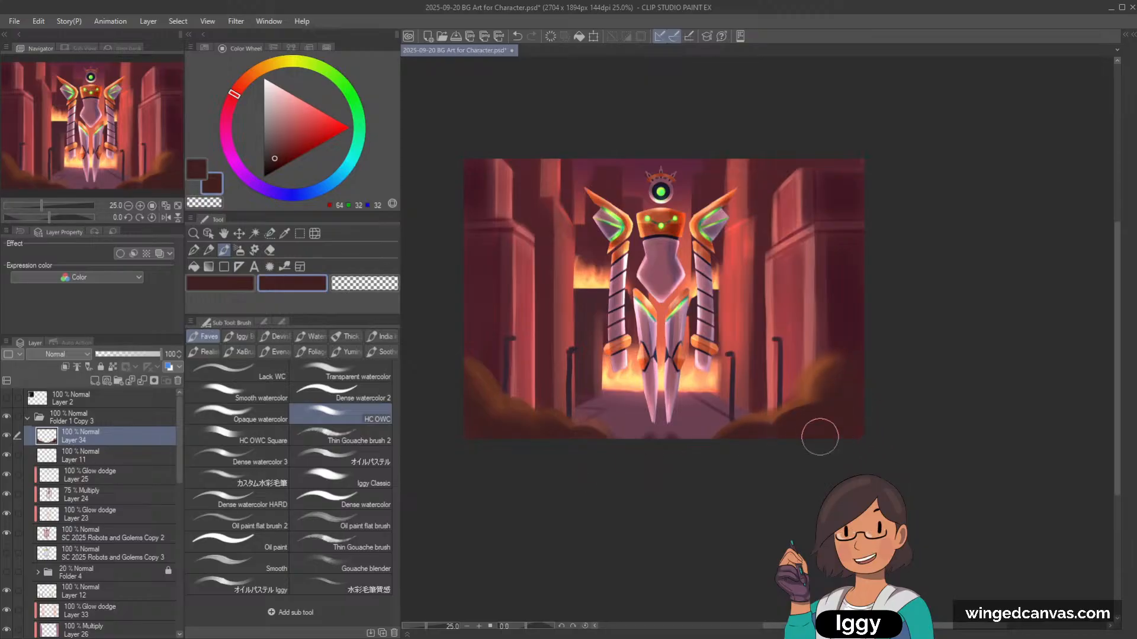
{"action": "left_click", "coordinate": [813, 377], "text": "alt"}
{"action": "left_click", "coordinate": [815, 375], "text": "alt"}
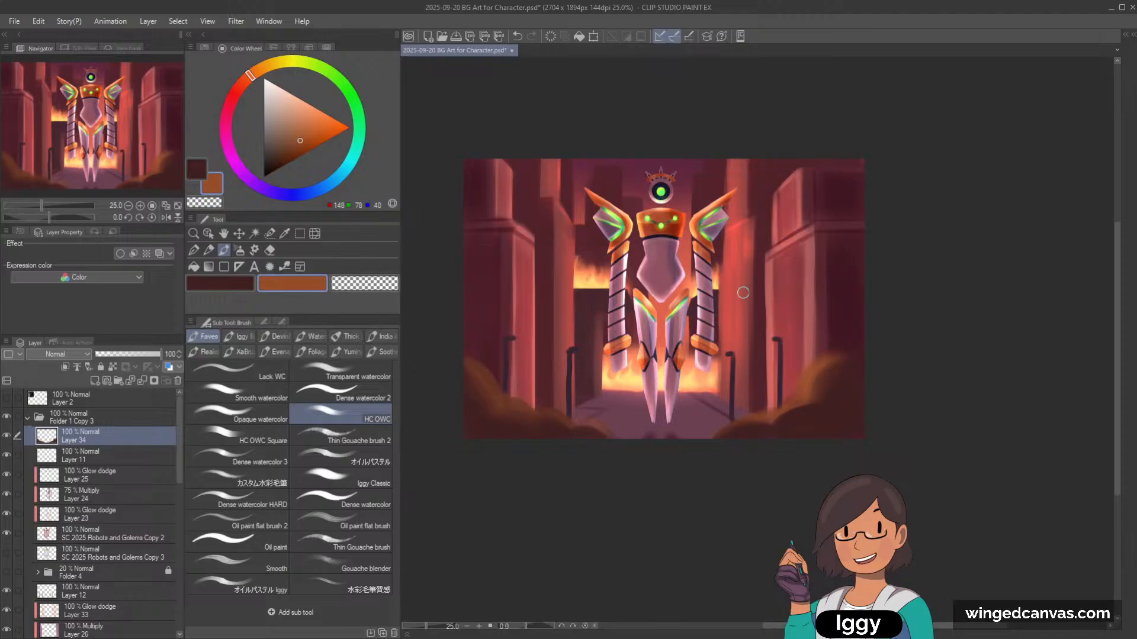
Step: Examine the robot, the flames behind it and the surrounding buildings up close and as a whole picture
{"action": "left_click", "coordinate": [178, 206]}
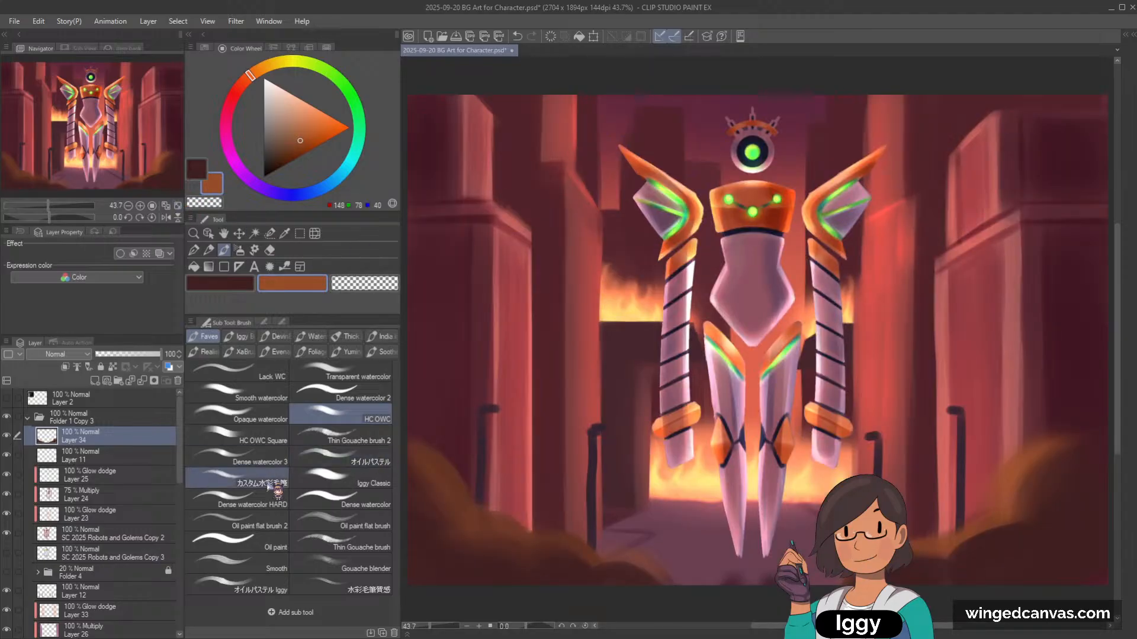
{"action": "scroll", "coordinate": [659, 432], "scroll_direction": "up", "scroll_amount": 1}
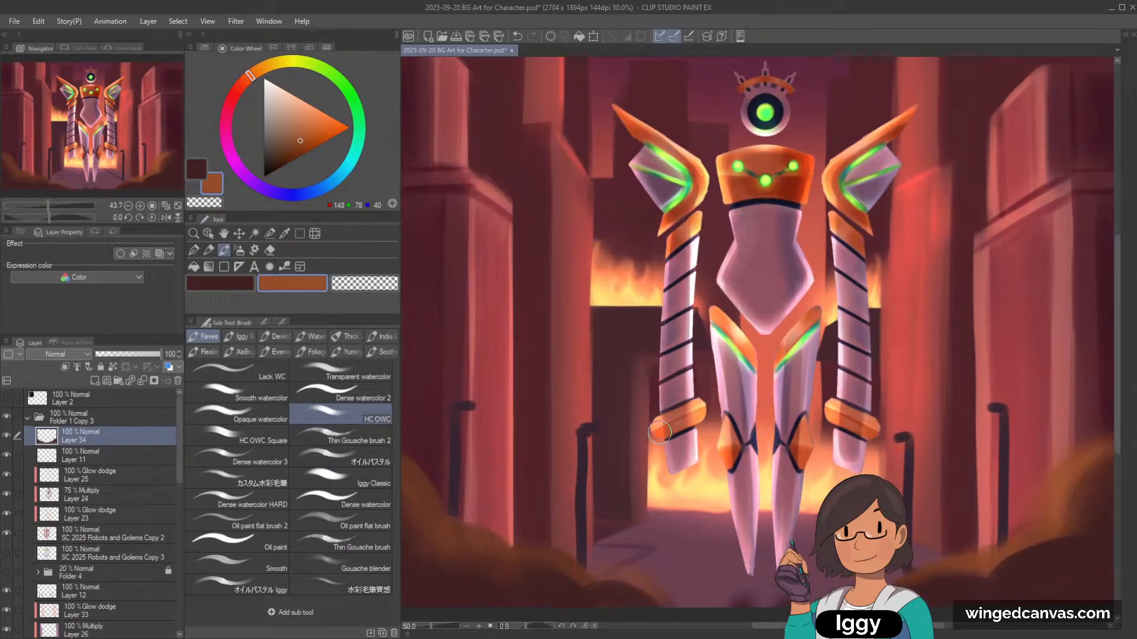
{"action": "scroll", "coordinate": [659, 432], "scroll_direction": "up", "scroll_amount": 4}
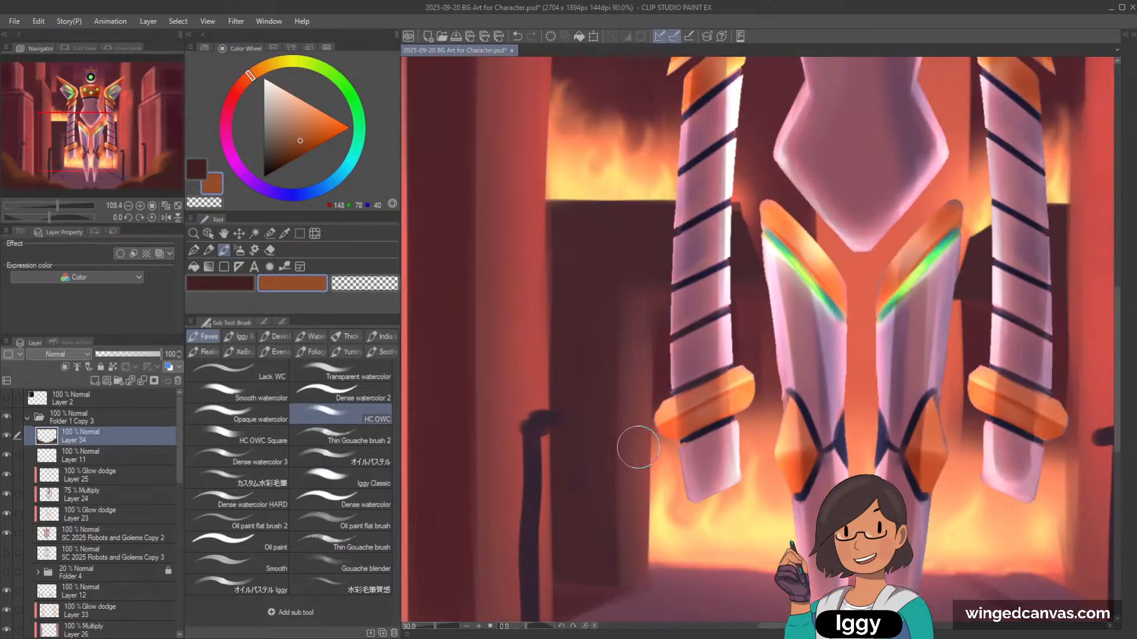
{"action": "scroll", "coordinate": [638, 447], "scroll_direction": "down", "scroll_amount": 4}
{"action": "scroll", "coordinate": [779, 182], "scroll_direction": "up", "scroll_amount": 2}
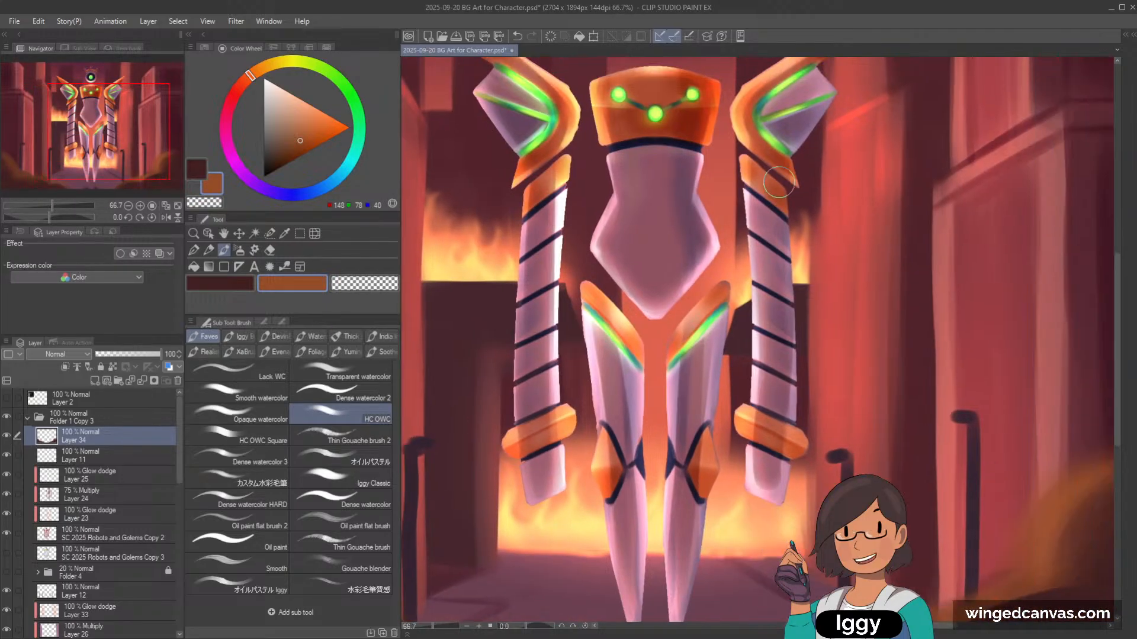
{"action": "scroll", "coordinate": [778, 182], "scroll_direction": "down", "scroll_amount": 3}
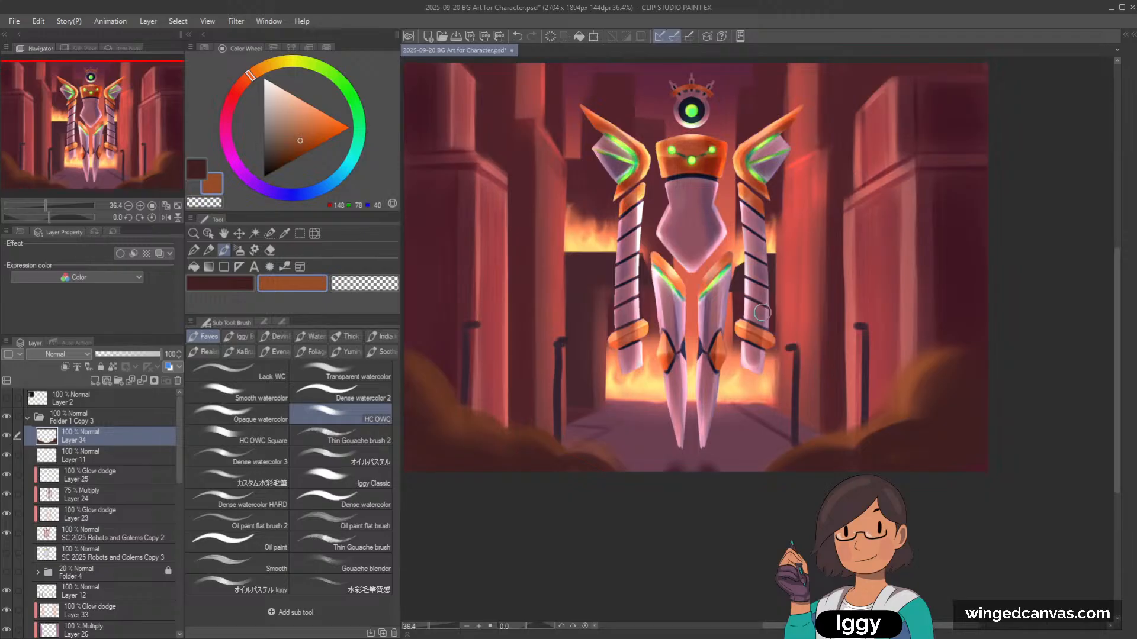
{"action": "scroll", "coordinate": [762, 312], "scroll_direction": "down", "scroll_amount": 2}
Step: Locate the fire layer in the stack and add a new raster layer between Layer 18 and the Layer 30 Multiply layer
{"action": "key", "text": "o"}
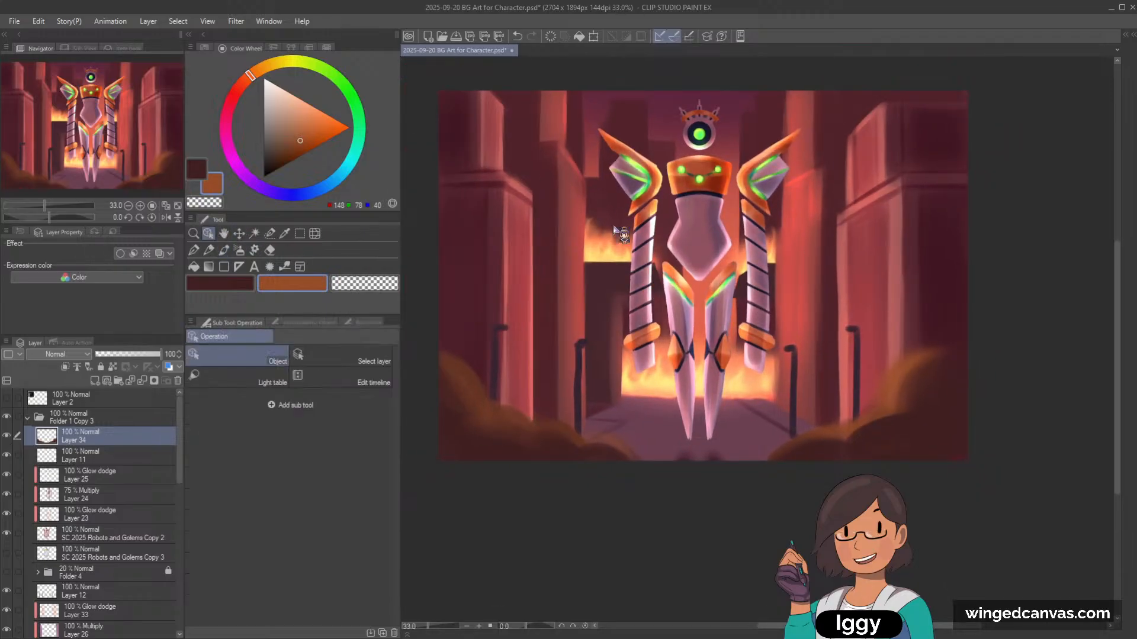
{"action": "left_click", "coordinate": [614, 252]}
{"action": "left_click_drag", "start_coordinate": [182, 515], "coordinate": [182, 531]}
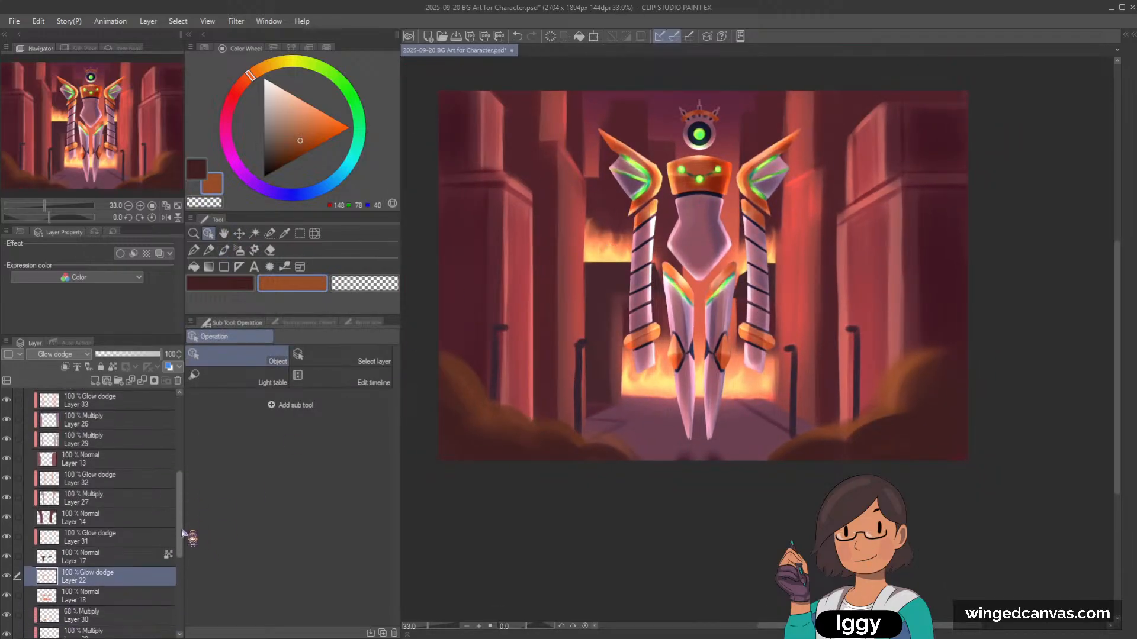
{"action": "left_click", "coordinate": [113, 604]}
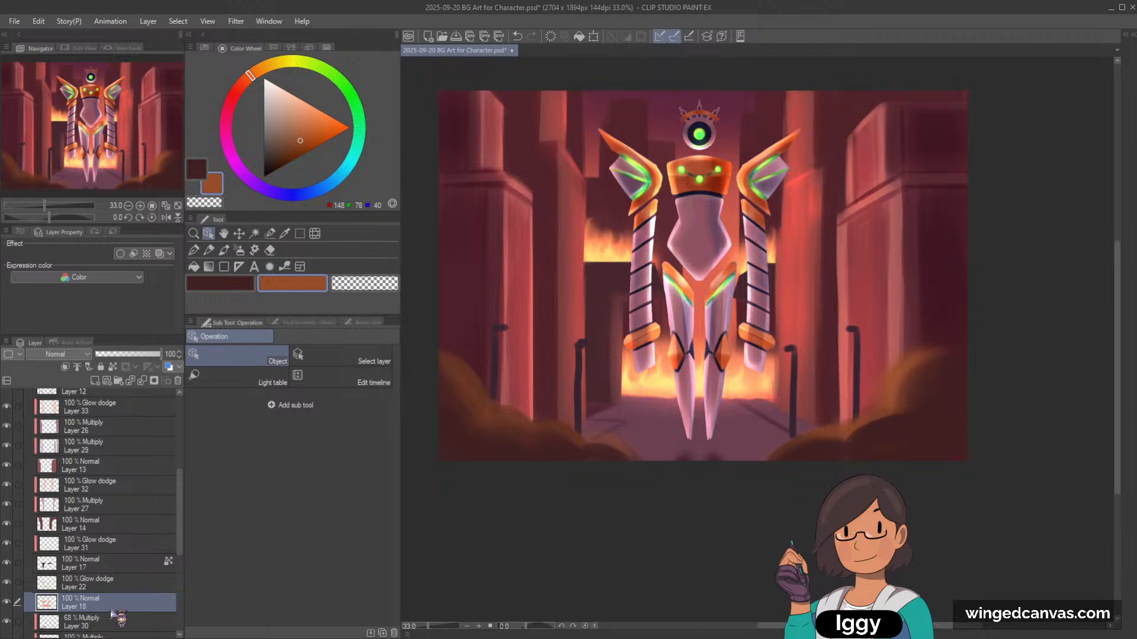
{"action": "left_click", "coordinate": [113, 618]}
{"action": "left_click", "coordinate": [94, 381]}
Step: Paint dark smoke (RGB 46, 23, 23) above the flames behind the robot with HC OWC and the Soft airbrush, undoing the last stroke
{"action": "left_click", "coordinate": [220, 284]}
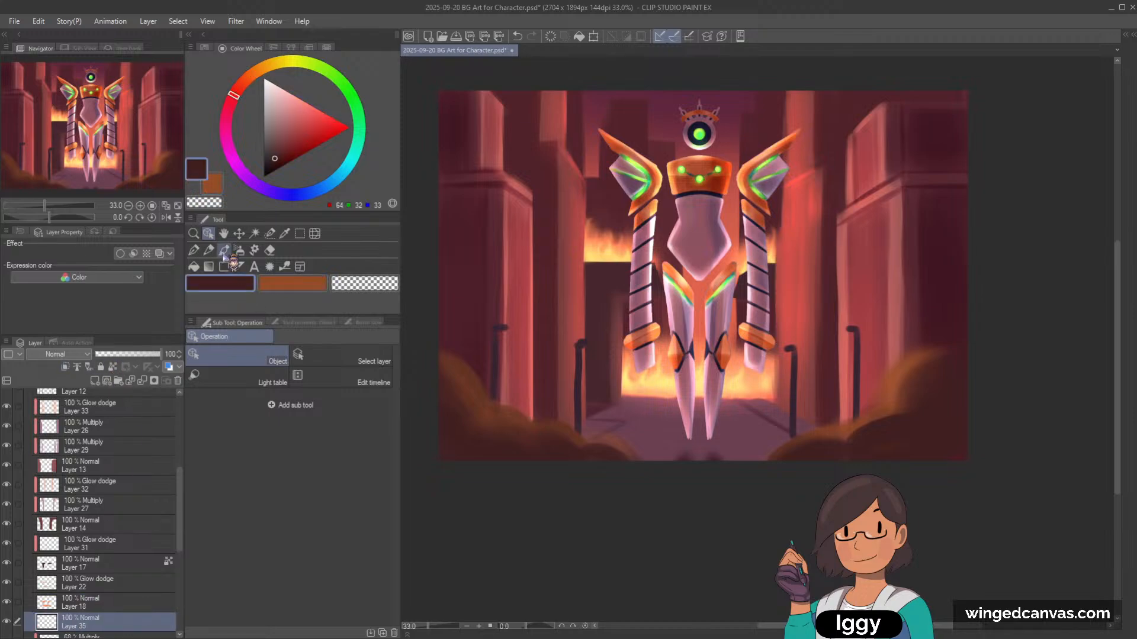
{"action": "left_click", "coordinate": [224, 252]}
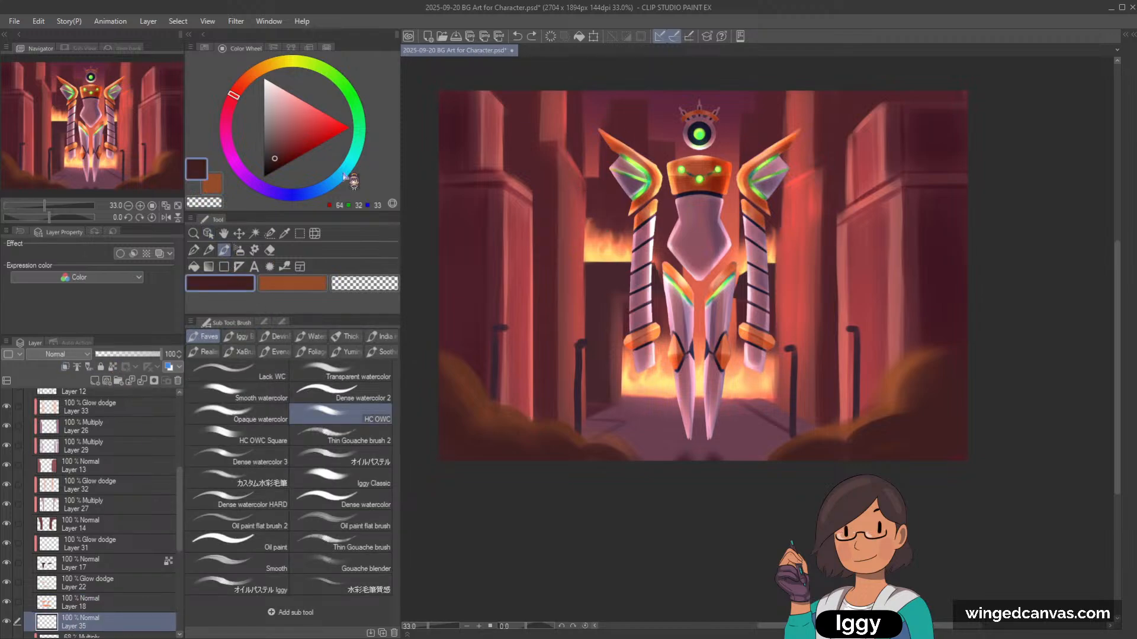
{"action": "left_click", "coordinate": [271, 163]}
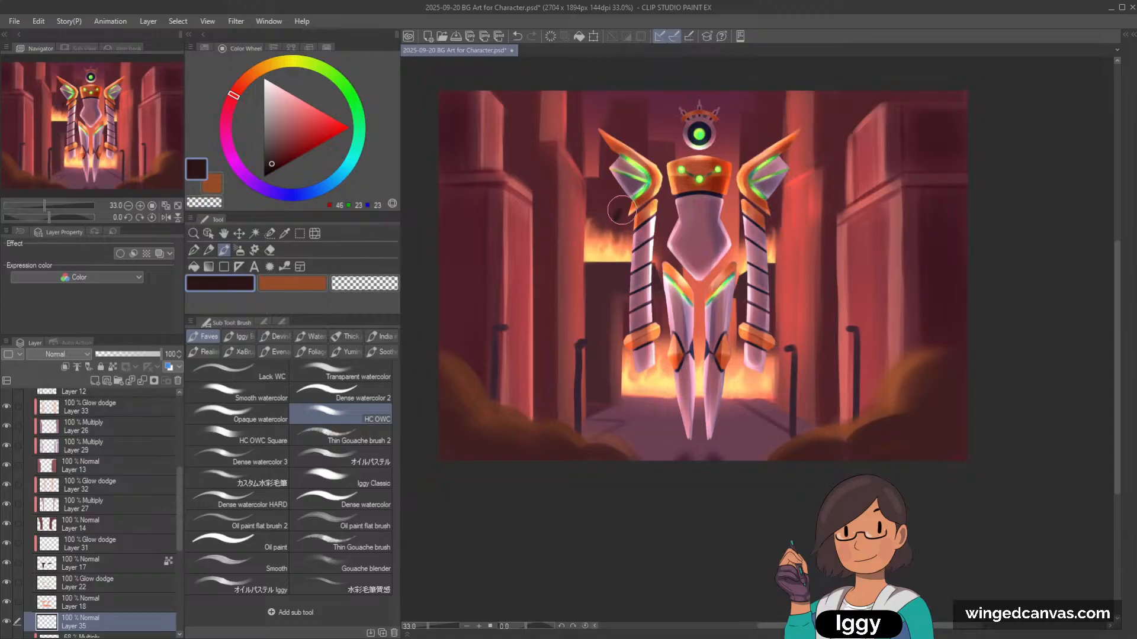
{"action": "left_click", "coordinate": [239, 250]}
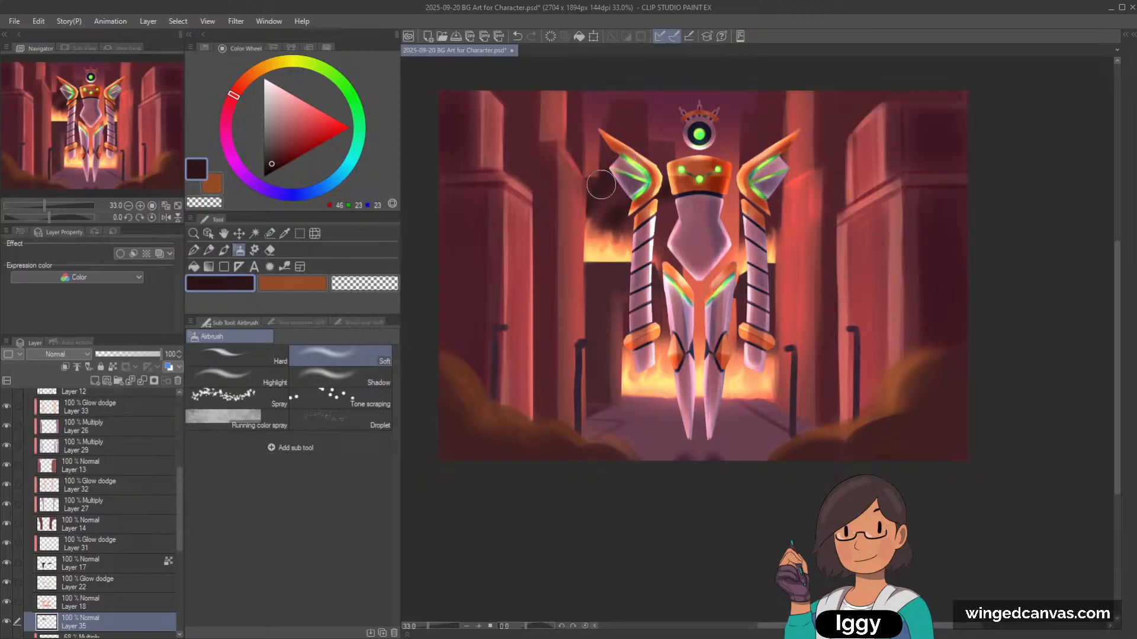
{"action": "key", "text": "ctrl+z"}
{"action": "key", "text": "ctrl+y"}
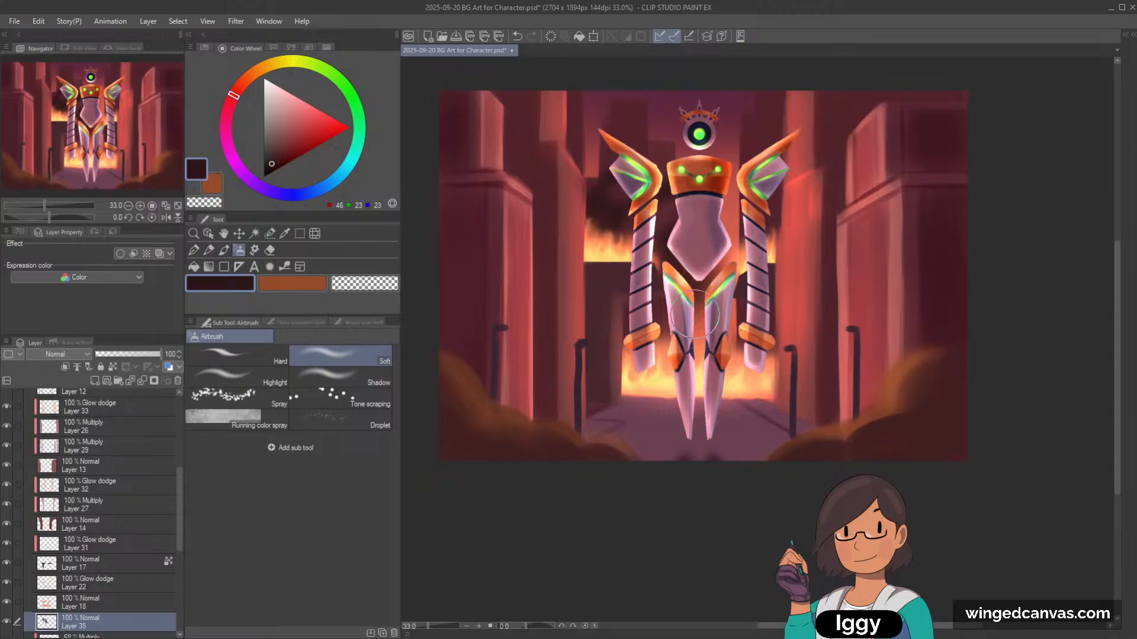
{"action": "key", "text": "ctrl+z"}
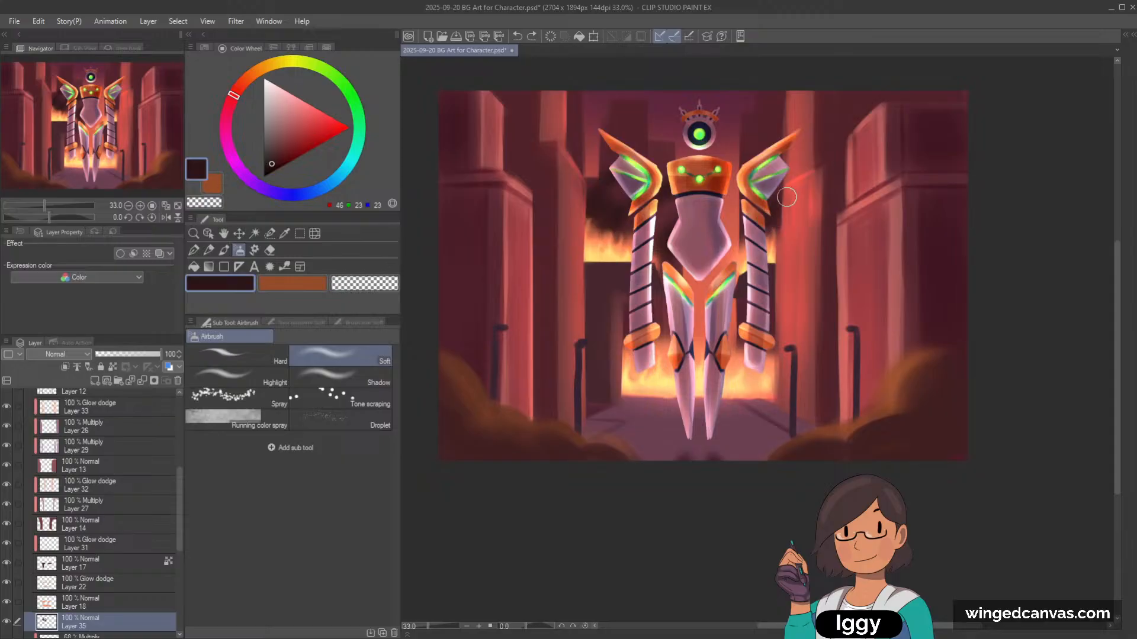
Step: Sample the fire's orange (RGB 204, 107, 74) as display colour and tint the smoke beside the robot's shoulder with the Soft airbrush, undoing an unwanted stroke
{"action": "key", "text": "x"}
{"action": "left_click", "coordinate": [598, 214], "text": "alt"}
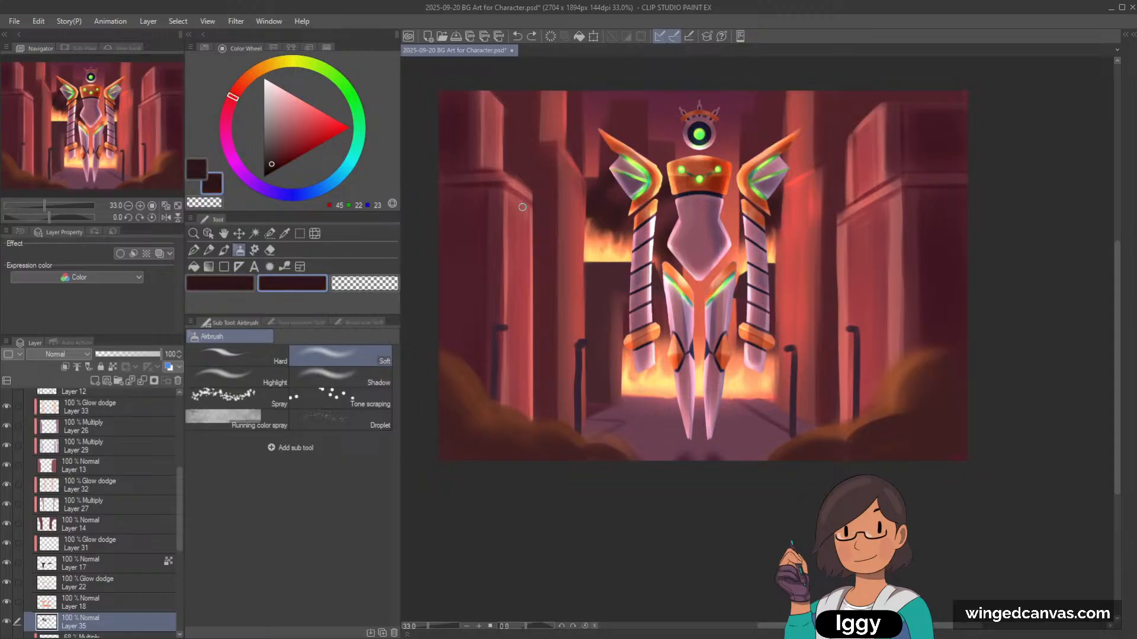
{"action": "key", "text": "i"}
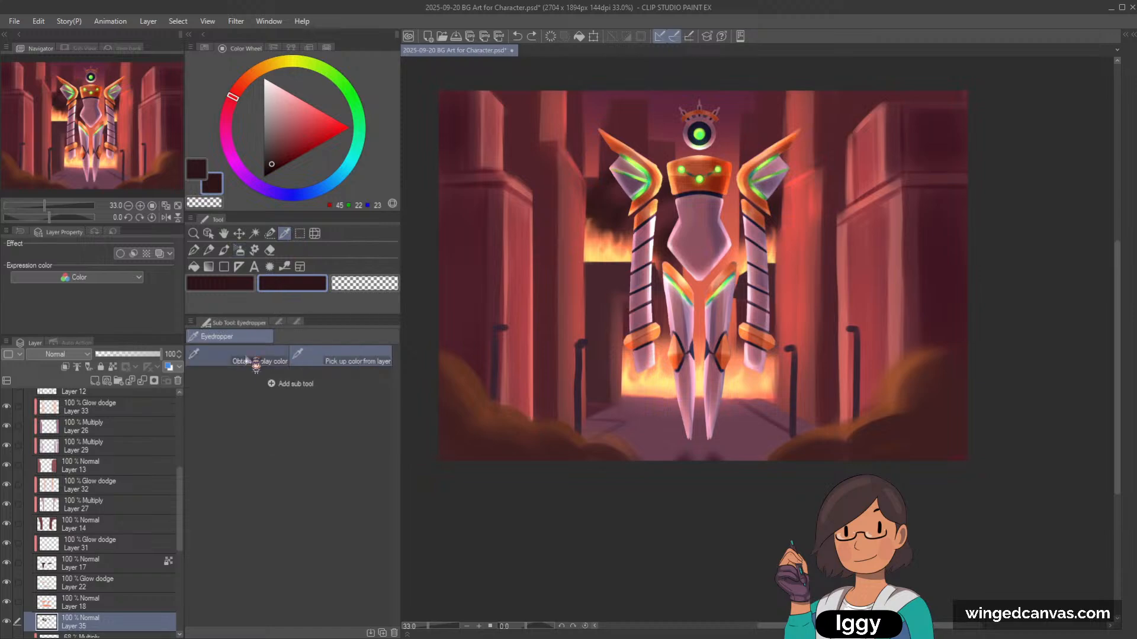
{"action": "left_click", "coordinate": [603, 234]}
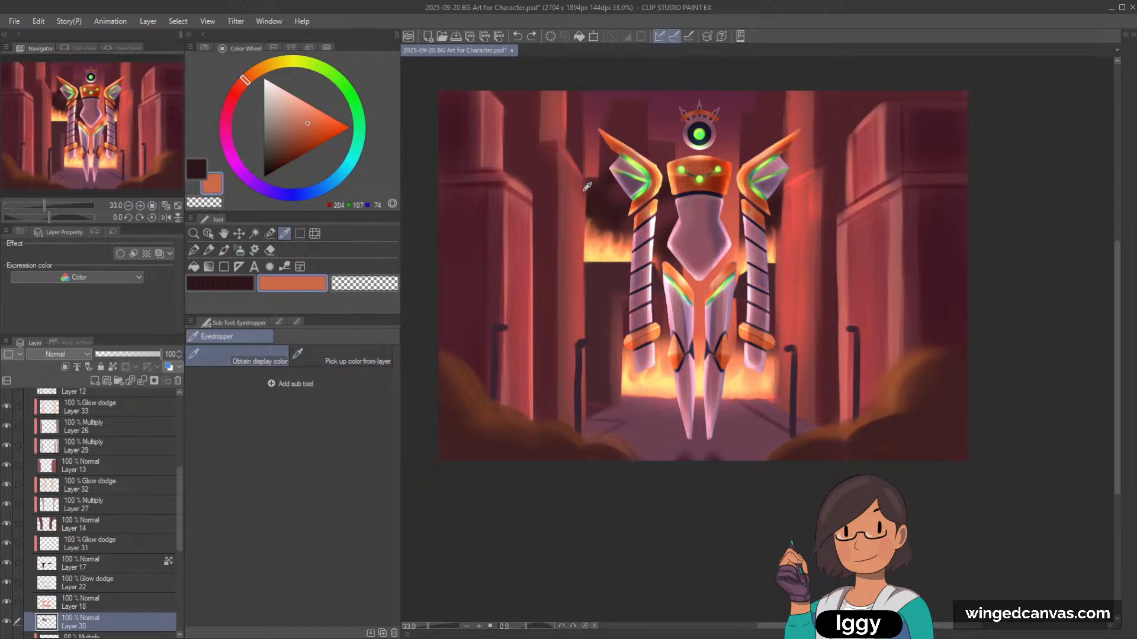
{"action": "key", "text": "b"}
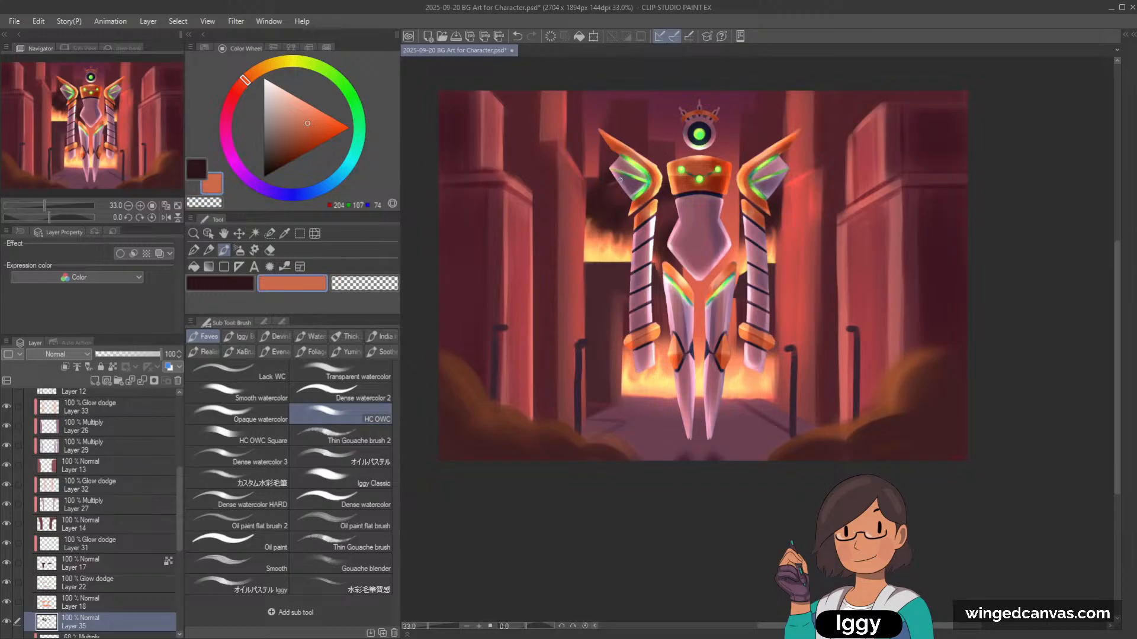
{"action": "left_click", "coordinate": [239, 250]}
{"action": "key", "text": "ctrl+z"}
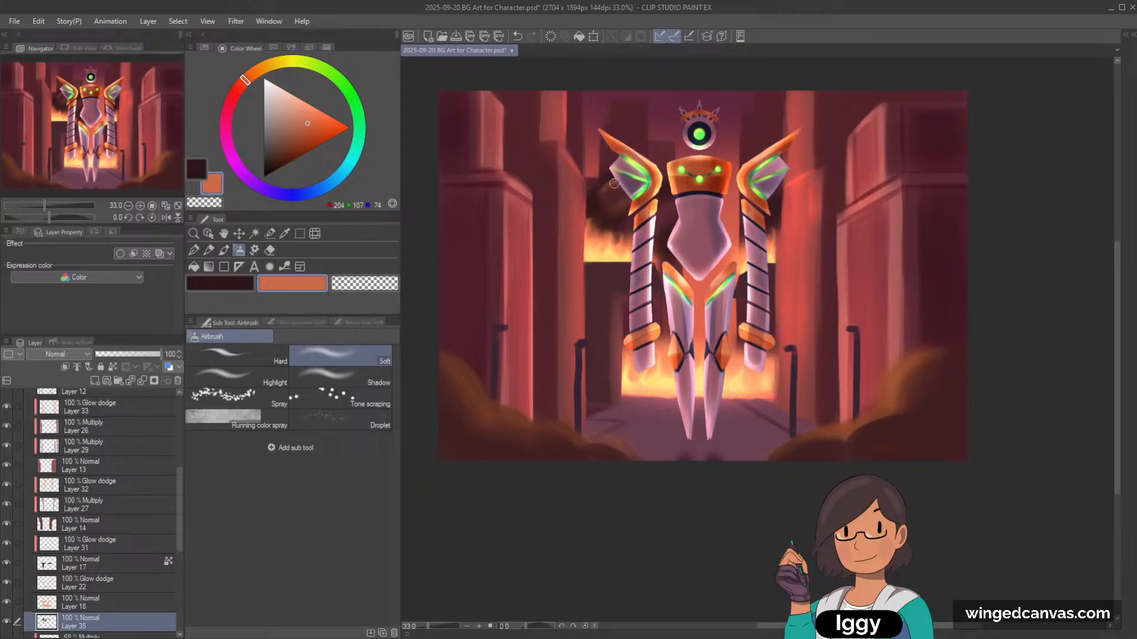
Step: Move the SC 2025 Robots and Golems Copy 3 layer above Folder 1 Copy 3, toggle it to compare the robot's original colours, and leave it hidden
{"action": "left_click_drag", "start_coordinate": [180, 477], "coordinate": [184, 392]}
{"action": "left_click", "coordinate": [92, 557]}
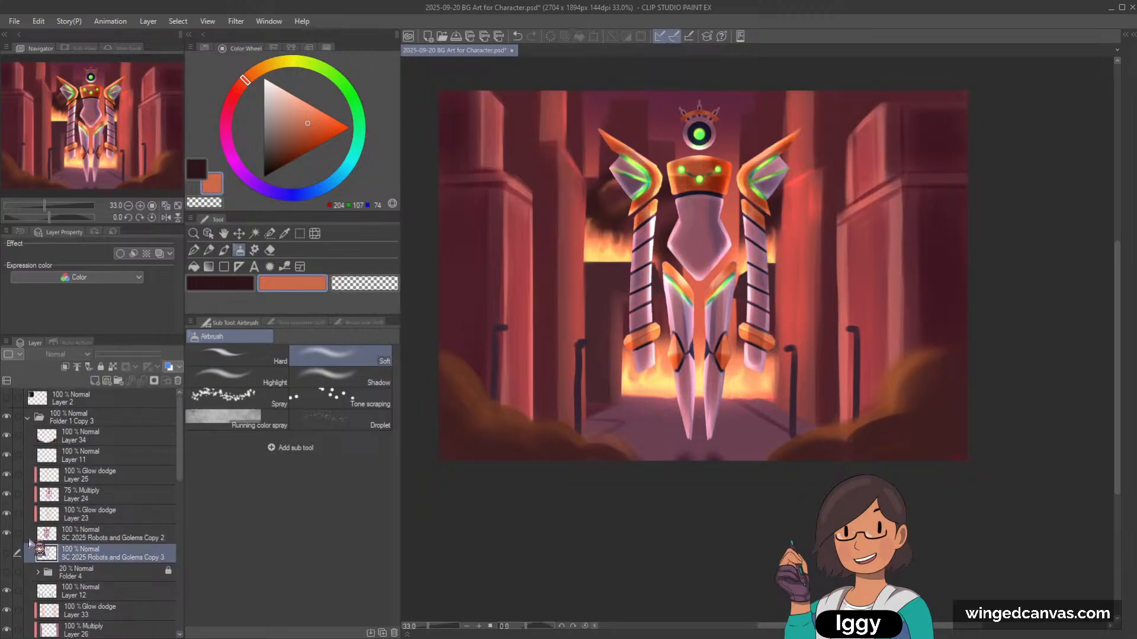
{"action": "left_click", "coordinate": [7, 552]}
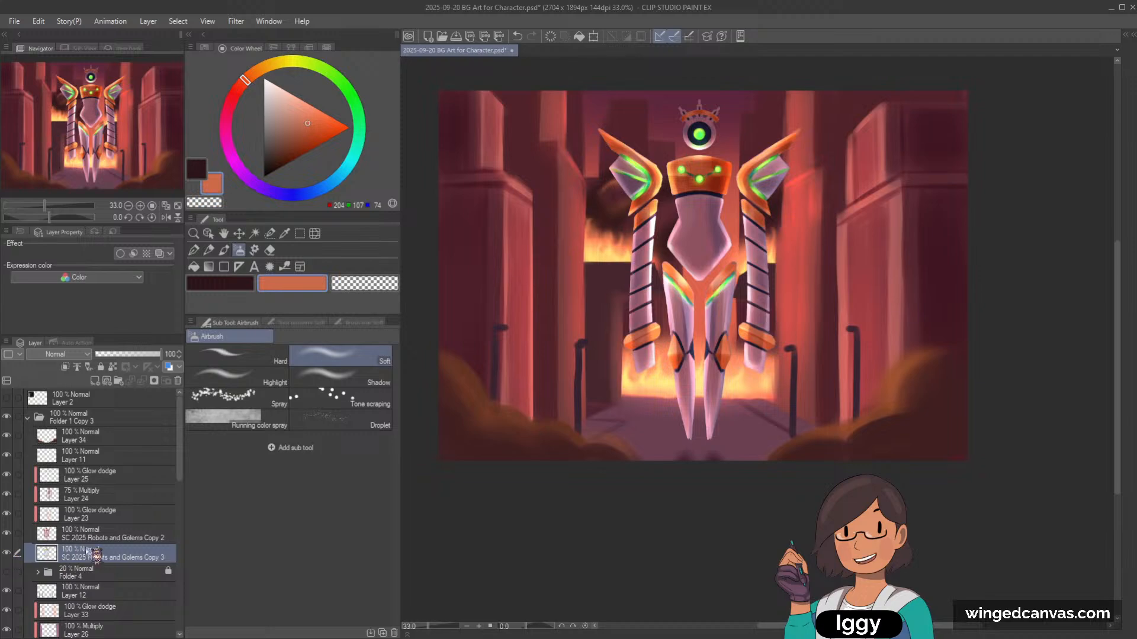
{"action": "left_click_drag", "start_coordinate": [93, 555], "coordinate": [98, 409]}
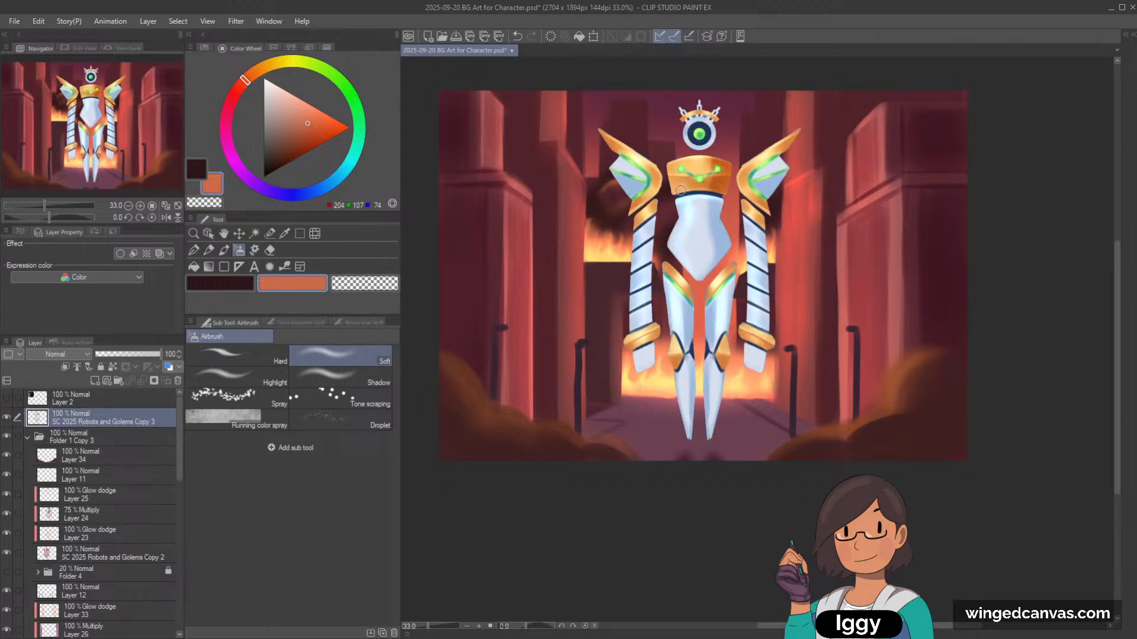
{"action": "left_click", "coordinate": [7, 417]}
{"action": "left_click", "coordinate": [7, 417]}
{"action": "left_click", "coordinate": [7, 417]}
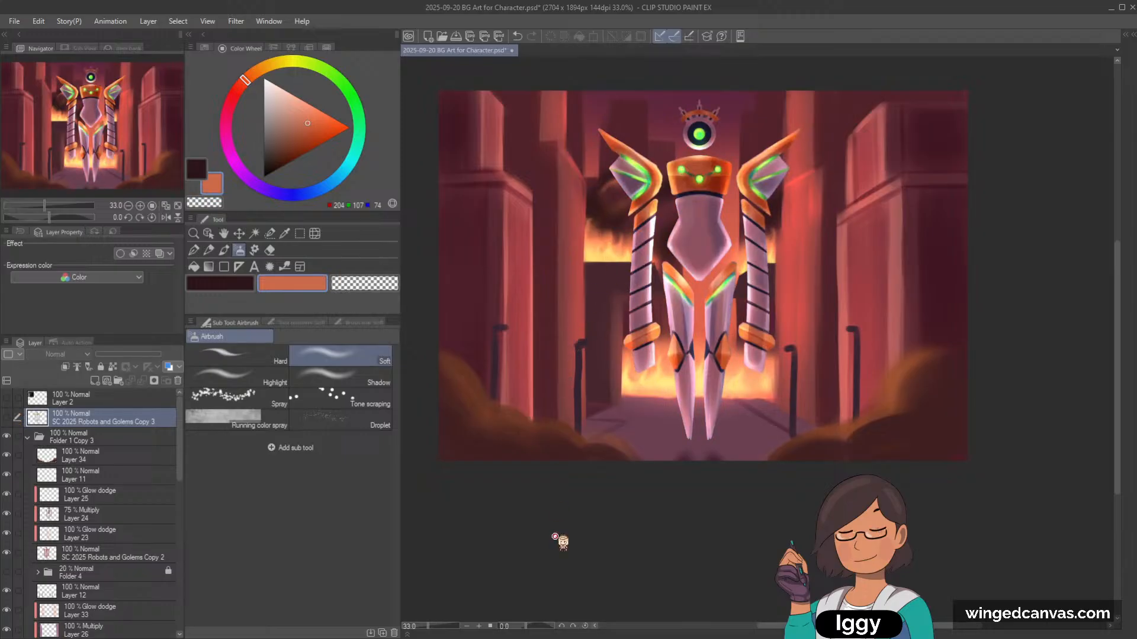
Step: Rework the fire-lit smoke beside the robot's left-hand shoulder on Layer 35 with the Soft airbrush, alternating orange (RGB 204, 107, 74) and transparent
{"action": "scroll", "coordinate": [575, 500], "scroll_direction": "down", "scroll_amount": 1}
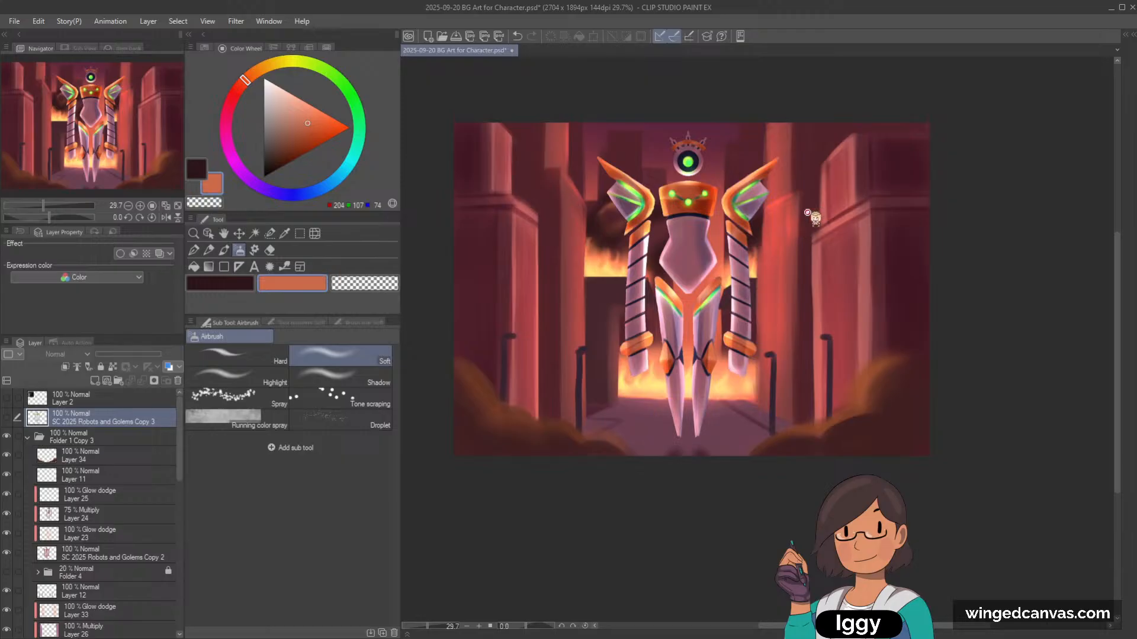
{"action": "scroll", "coordinate": [807, 212], "scroll_direction": "up", "scroll_amount": 1}
{"action": "left_click", "coordinate": [208, 233]}
{"action": "left_click", "coordinate": [566, 217]}
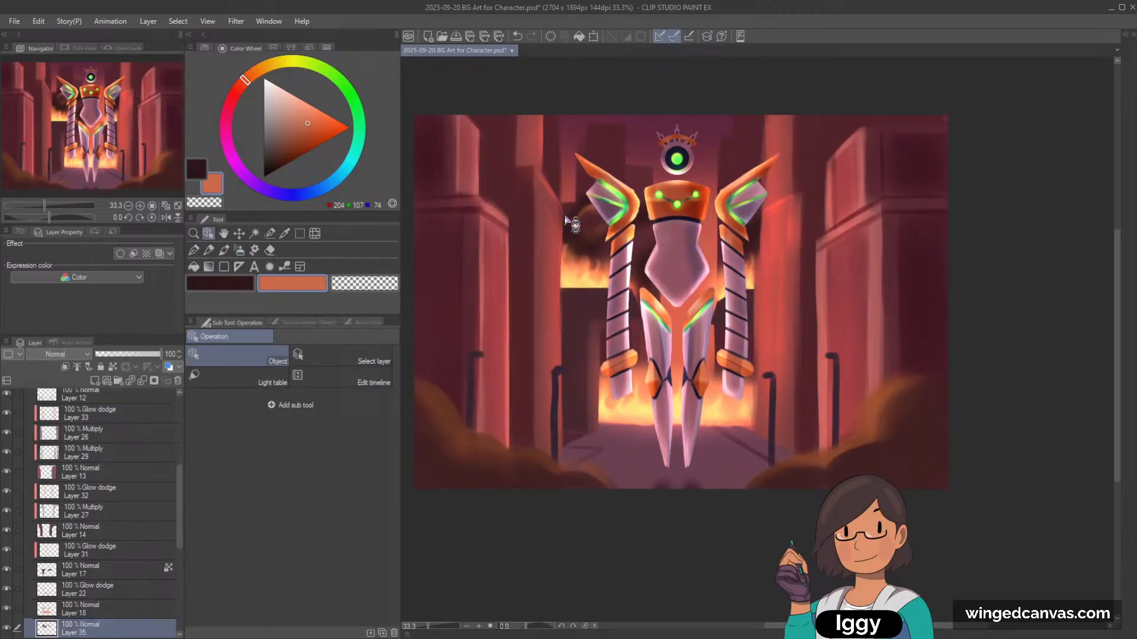
{"action": "left_click", "coordinate": [224, 249]}
{"action": "left_click", "coordinate": [239, 250]}
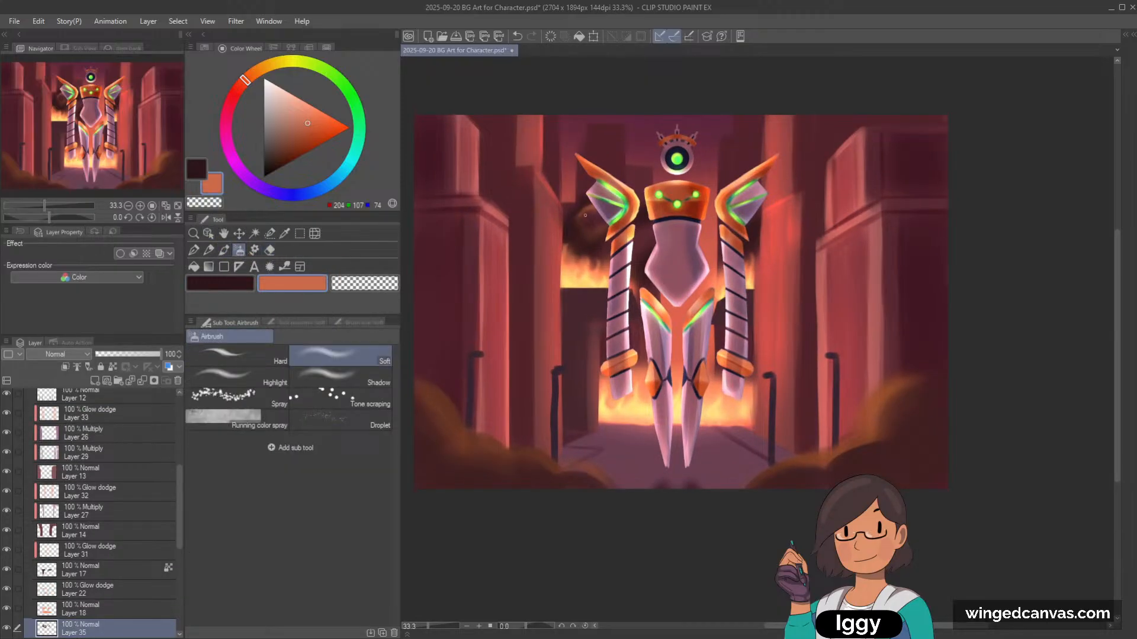
{"action": "key", "text": "c"}
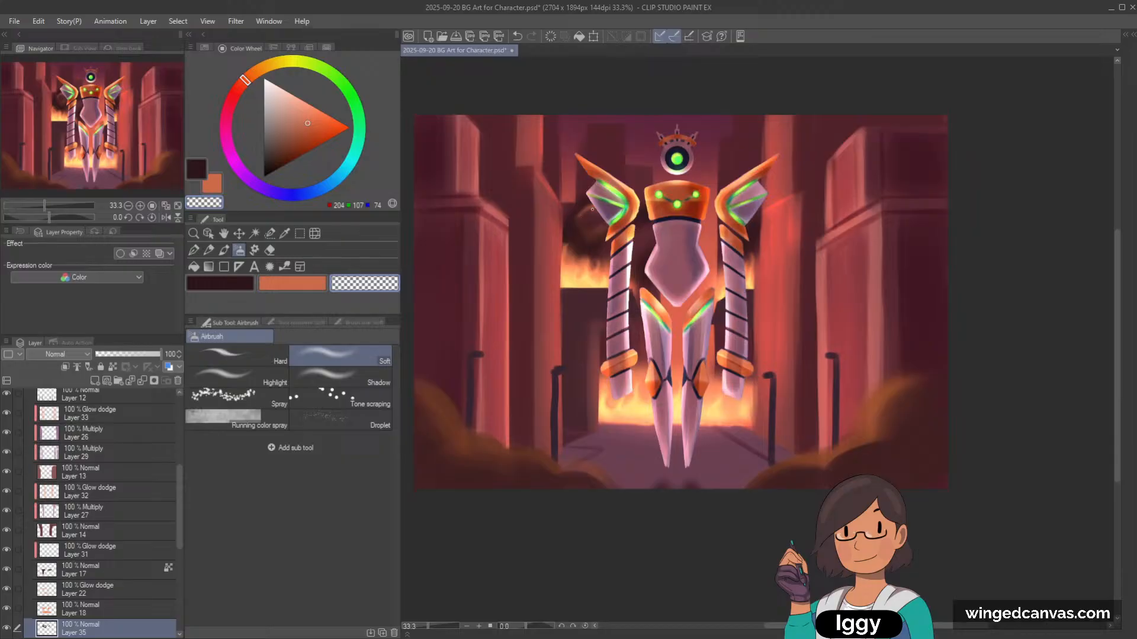
{"action": "key", "text": "c"}
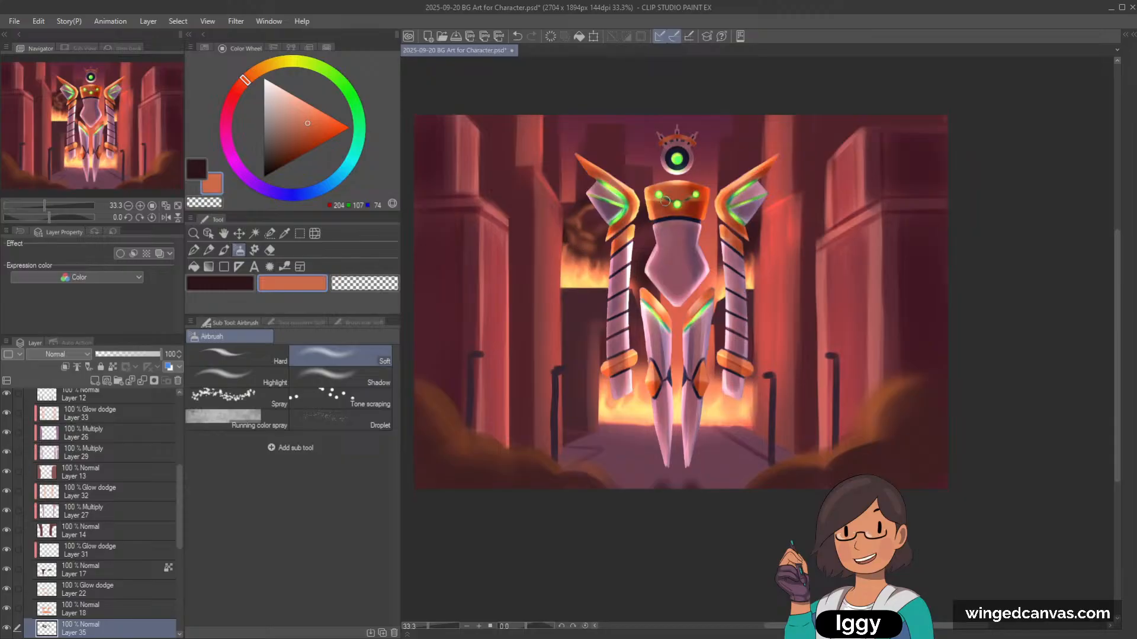
{"action": "key", "text": "c"}
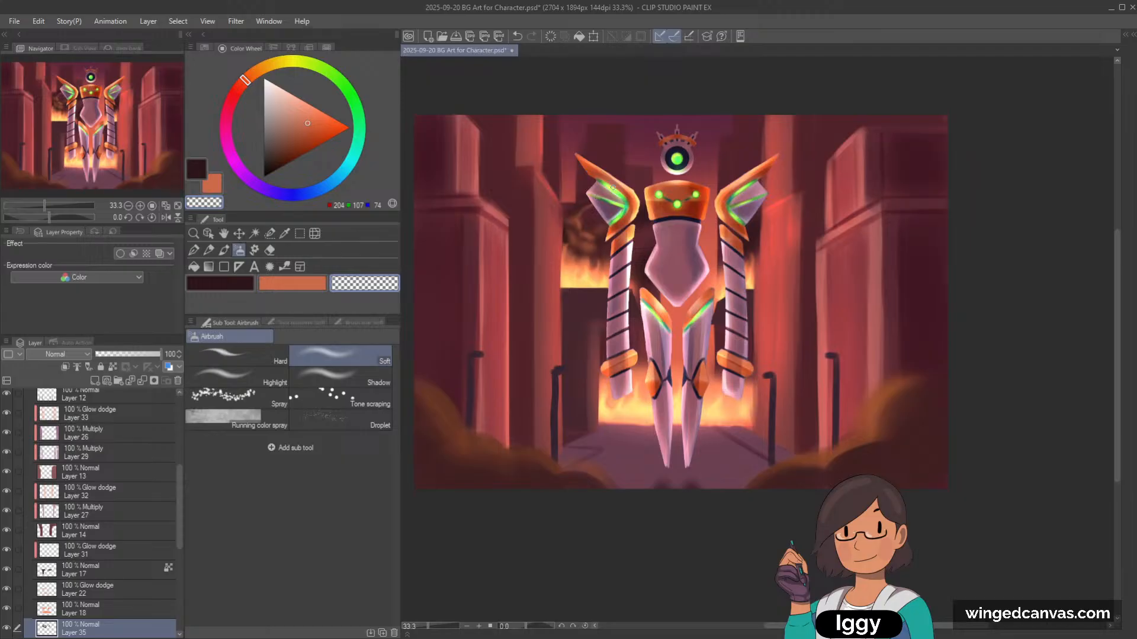
{"action": "key", "text": "c"}
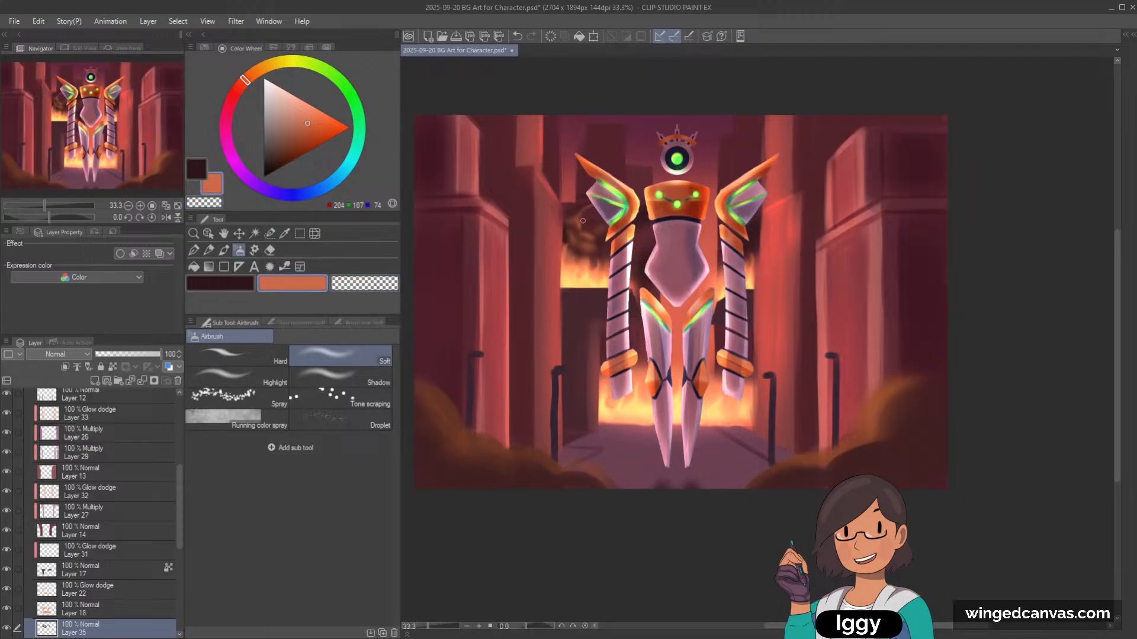
{"action": "key", "text": "c"}
{"action": "key", "text": "c"}
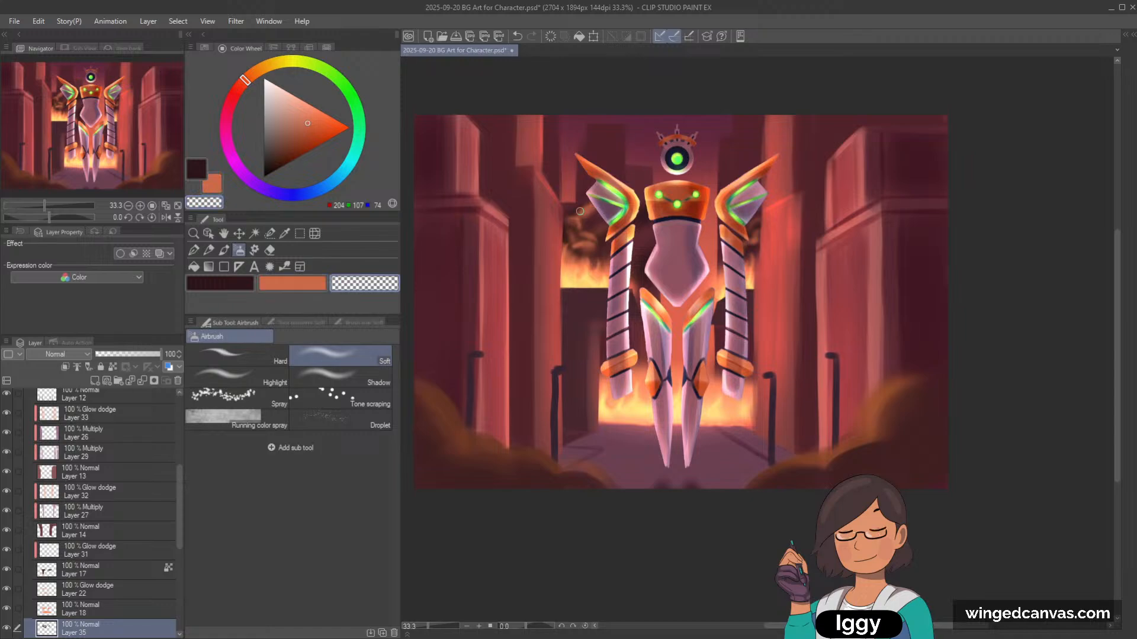
Step: Blend the smoke behind the robot with the Soft airbrush, using sampled dark browns such as RGB 61, 30, 29 and oranges such as RGB 157, 81, 59
{"action": "left_click", "coordinate": [569, 236], "text": "alt"}
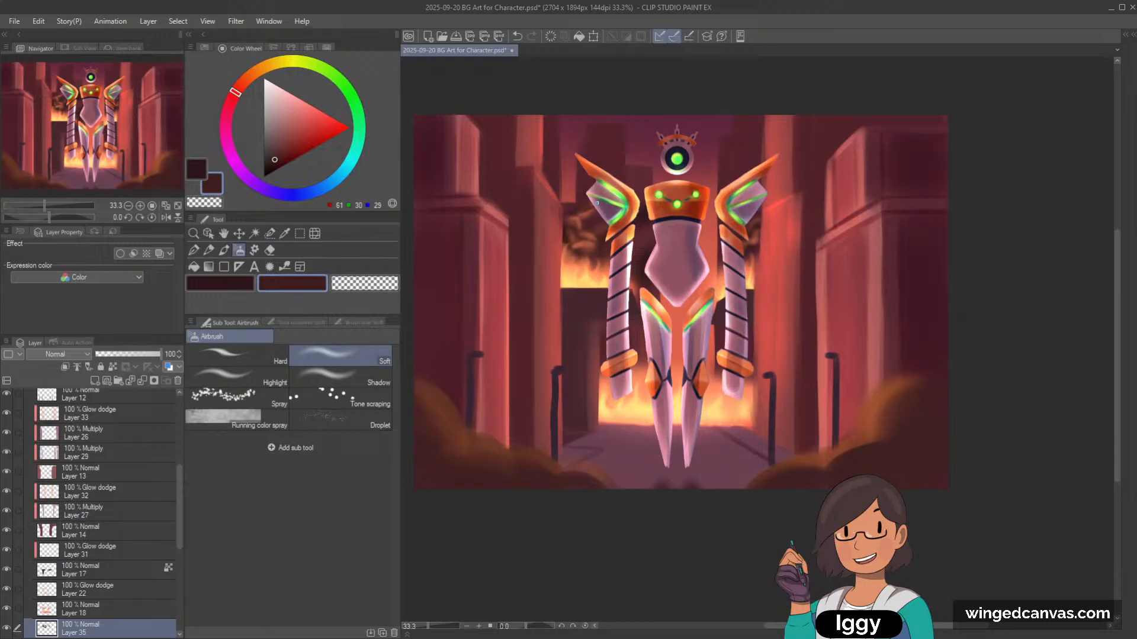
{"action": "left_click", "coordinate": [568, 240], "text": "alt"}
{"action": "left_click", "coordinate": [569, 239], "text": "alt"}
{"action": "left_click", "coordinate": [582, 224], "text": "alt"}
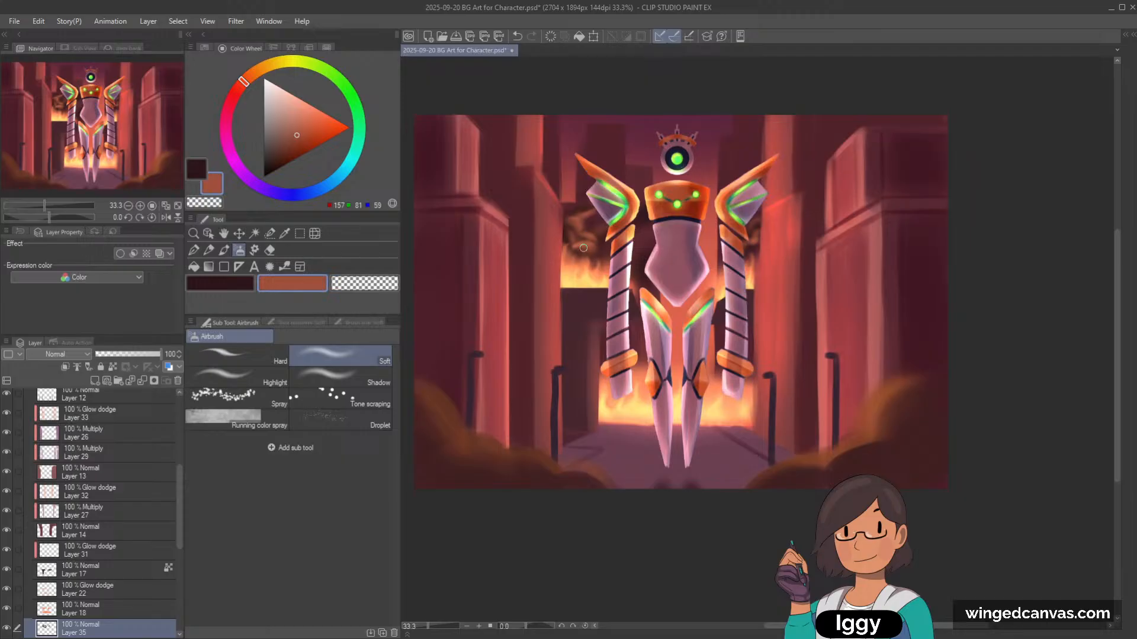
{"action": "left_click", "coordinate": [583, 247], "text": "alt"}
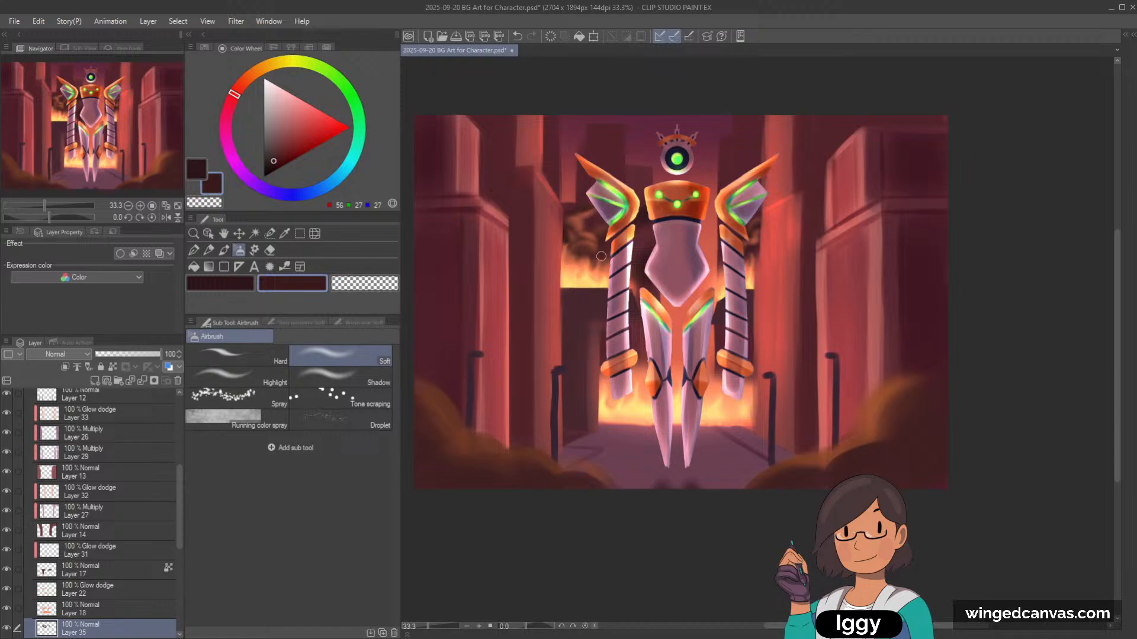
{"action": "left_click", "coordinate": [602, 255], "text": "alt"}
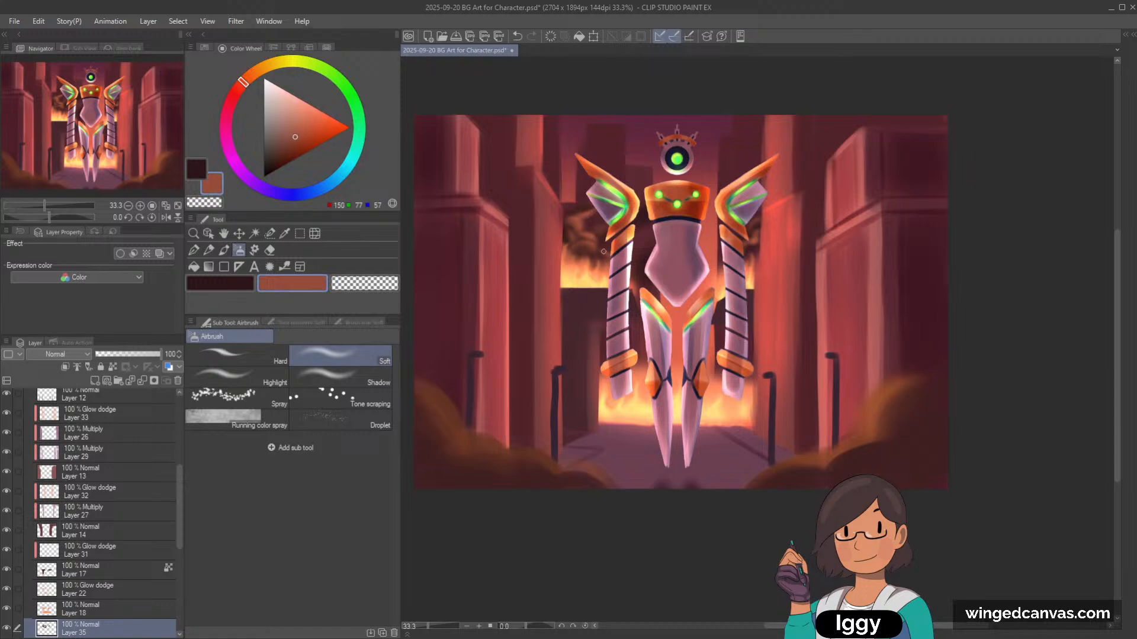
{"action": "scroll", "coordinate": [688, 243], "scroll_direction": "down", "scroll_amount": 1}
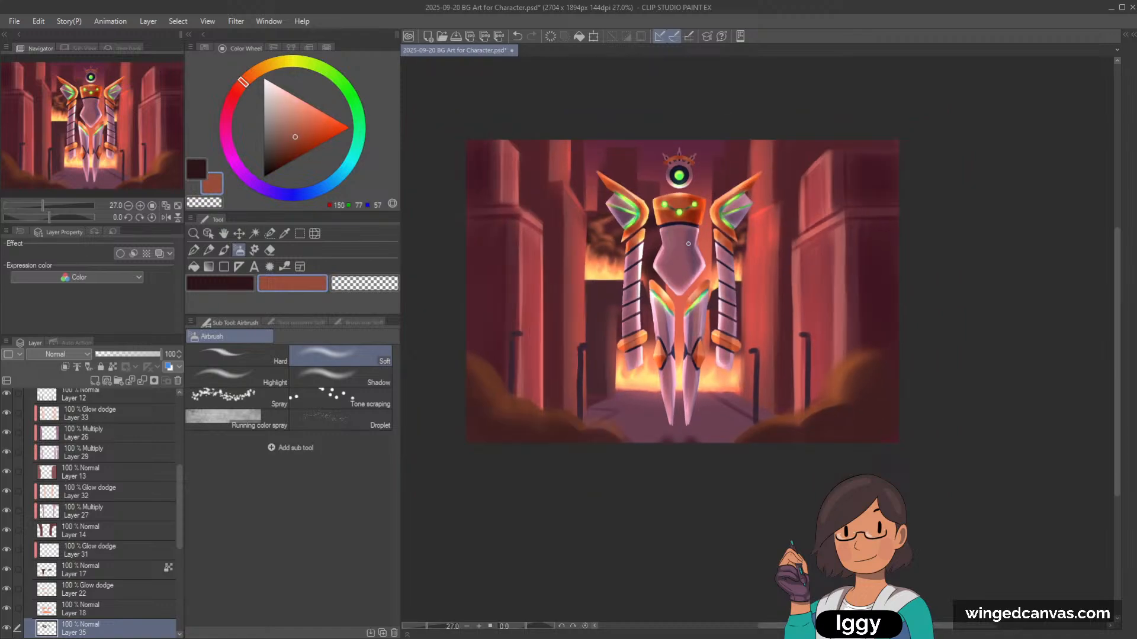
{"action": "scroll", "coordinate": [734, 258], "scroll_direction": "up", "scroll_amount": 1}
{"action": "left_click", "coordinate": [559, 230], "text": "alt"}
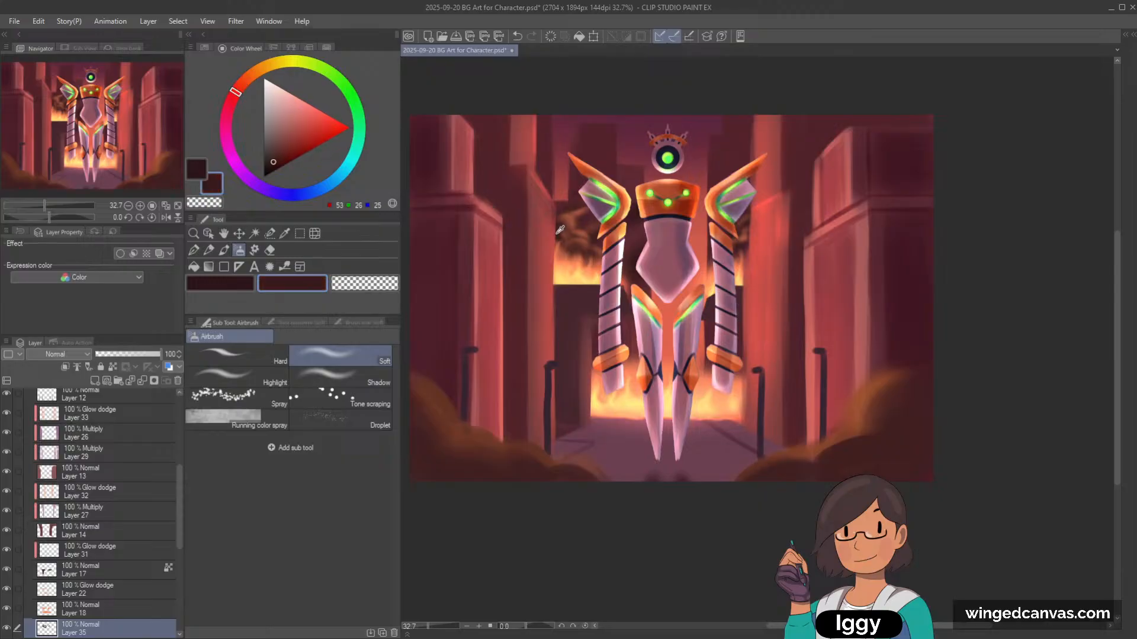
{"action": "mouse_move", "coordinate": [667, 329]}
{"action": "left_mouse_down"}
{"action": "mouse_move", "coordinate": [666, 358]}
{"action": "mouse_move", "coordinate": [642, 364]}
{"action": "mouse_move", "coordinate": [652, 360]}
{"action": "mouse_move", "coordinate": [663, 385]}
{"action": "mouse_move", "coordinate": [628, 362]}
{"action": "mouse_move", "coordinate": [658, 375]}
{"action": "left_mouse_up"}
Step: Add a new raster layer above Layer 18 and dot glowing embers (RGB 255, 196, 111) over the smoke with the Soft airbrush
{"action": "left_click", "coordinate": [574, 266], "text": "alt"}
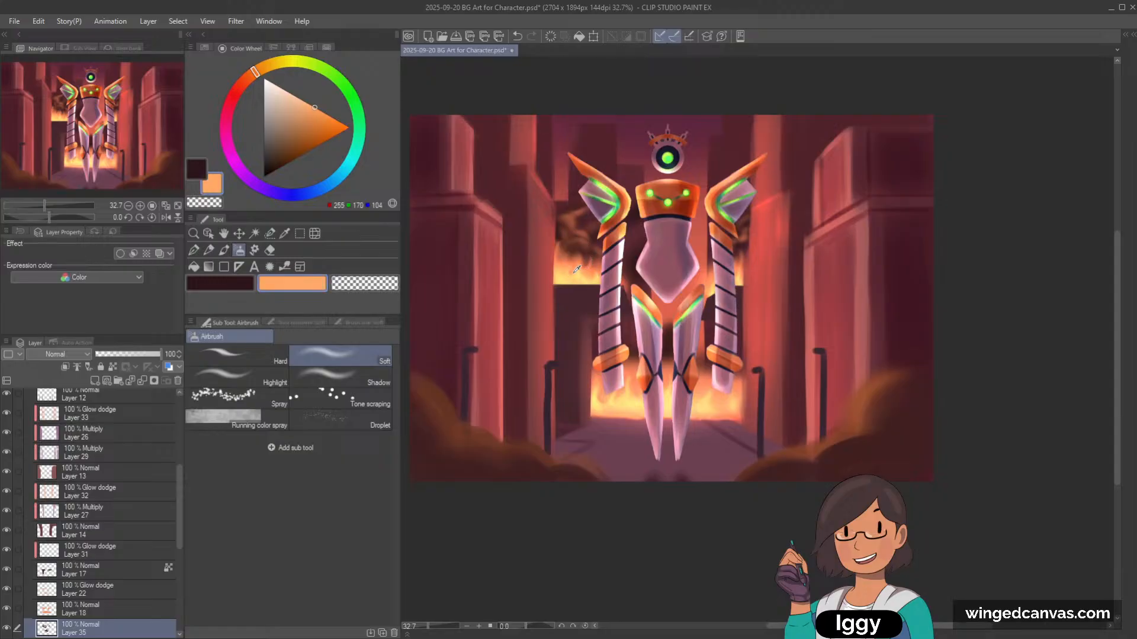
{"action": "left_click", "coordinate": [111, 608]}
{"action": "left_click", "coordinate": [7, 628]}
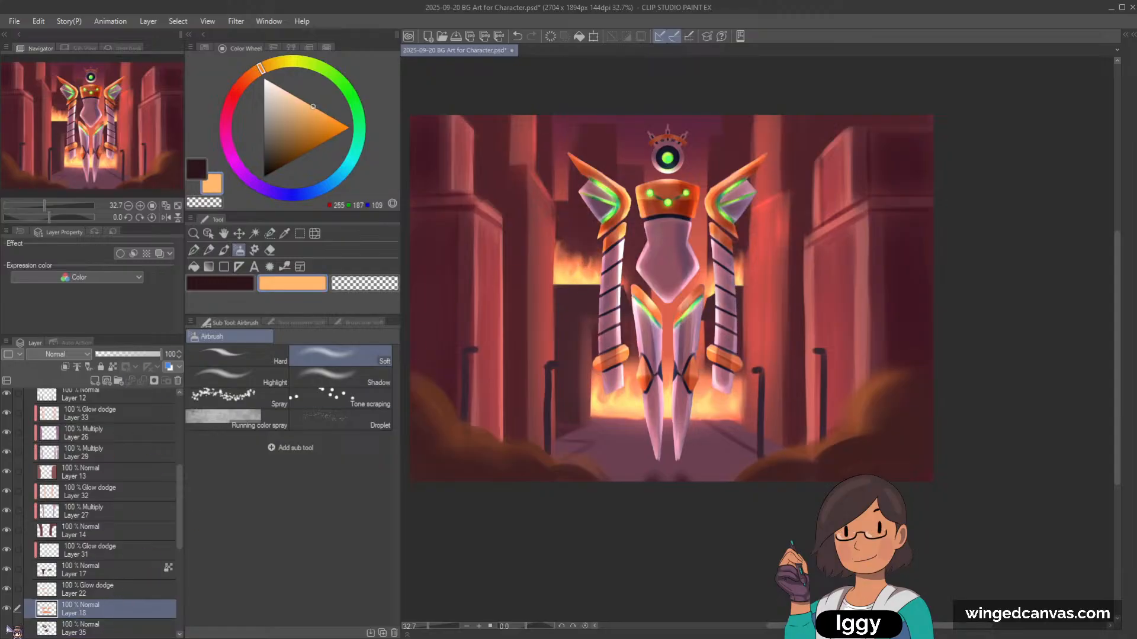
{"action": "left_click", "coordinate": [6, 628]}
{"action": "left_click", "coordinate": [94, 380]}
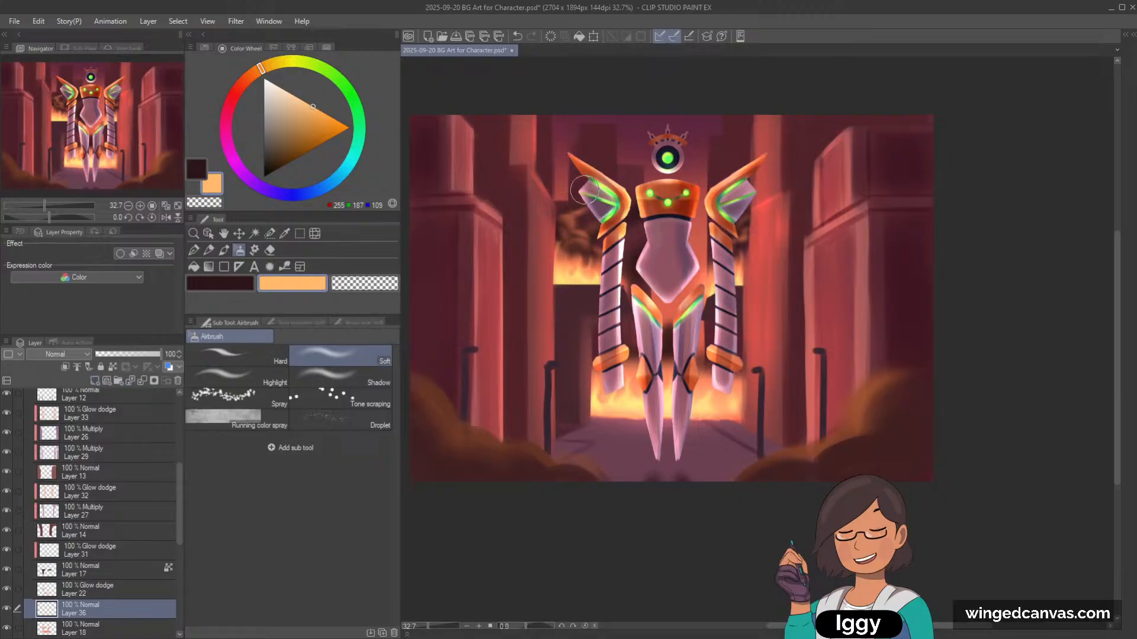
{"action": "left_click", "coordinate": [576, 272], "text": "alt"}
{"action": "scroll", "coordinate": [571, 214], "scroll_direction": "up", "scroll_amount": 1}
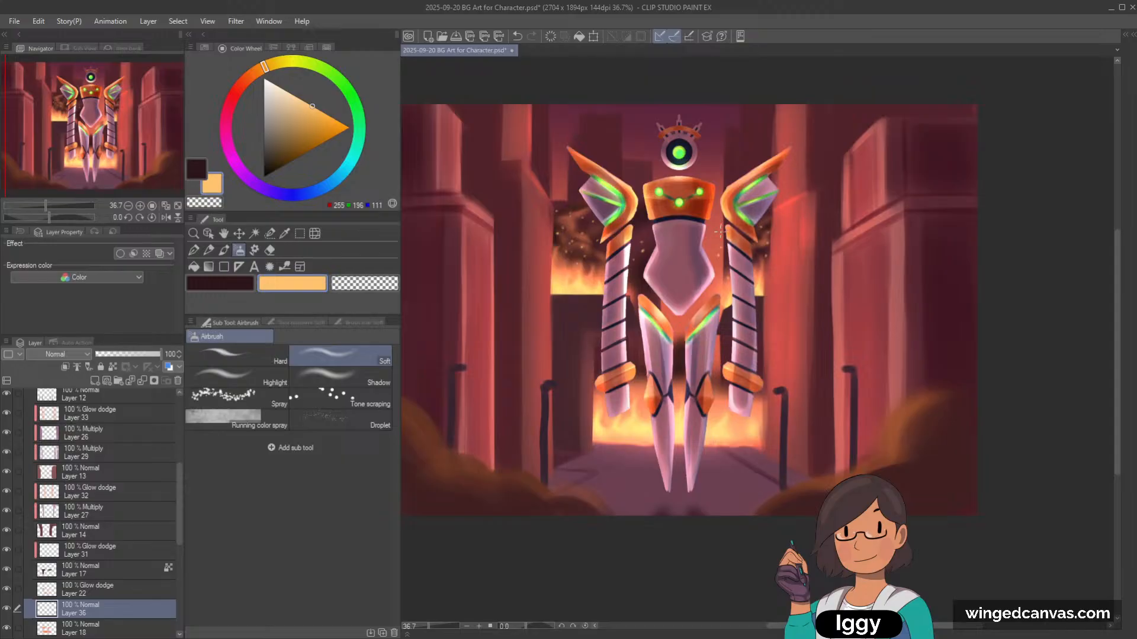
{"action": "scroll", "coordinate": [770, 189], "scroll_direction": "down", "scroll_amount": 2}
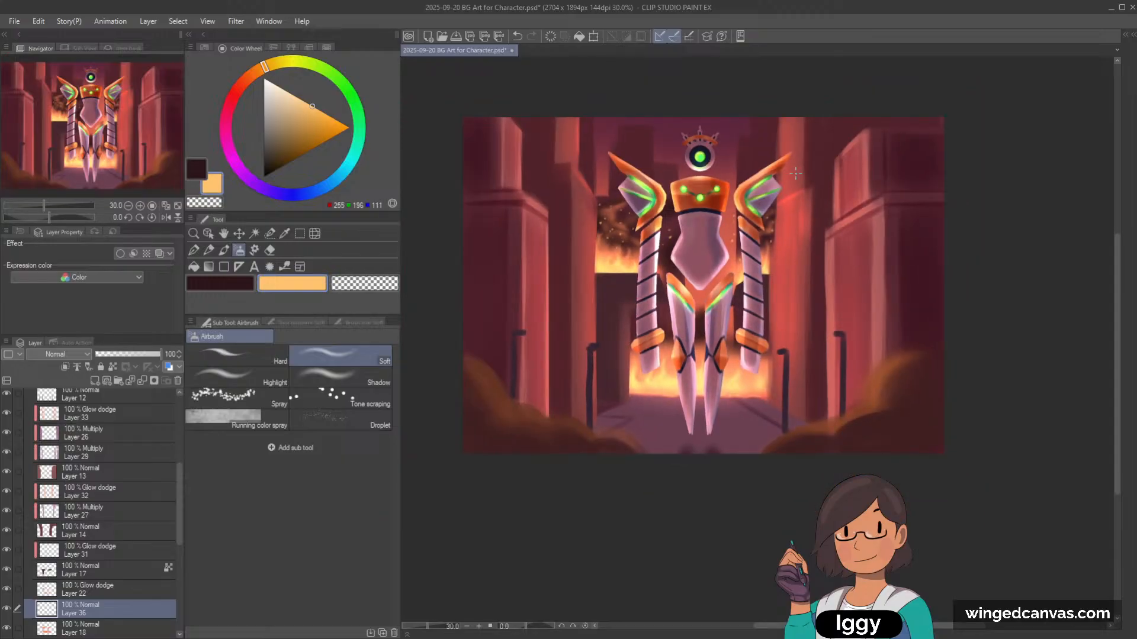
Step: Locate the building layers in the stack and add a new raster layer between Layer 13 and the Layer 32 Glow dodge layer
{"action": "key", "text": "o"}
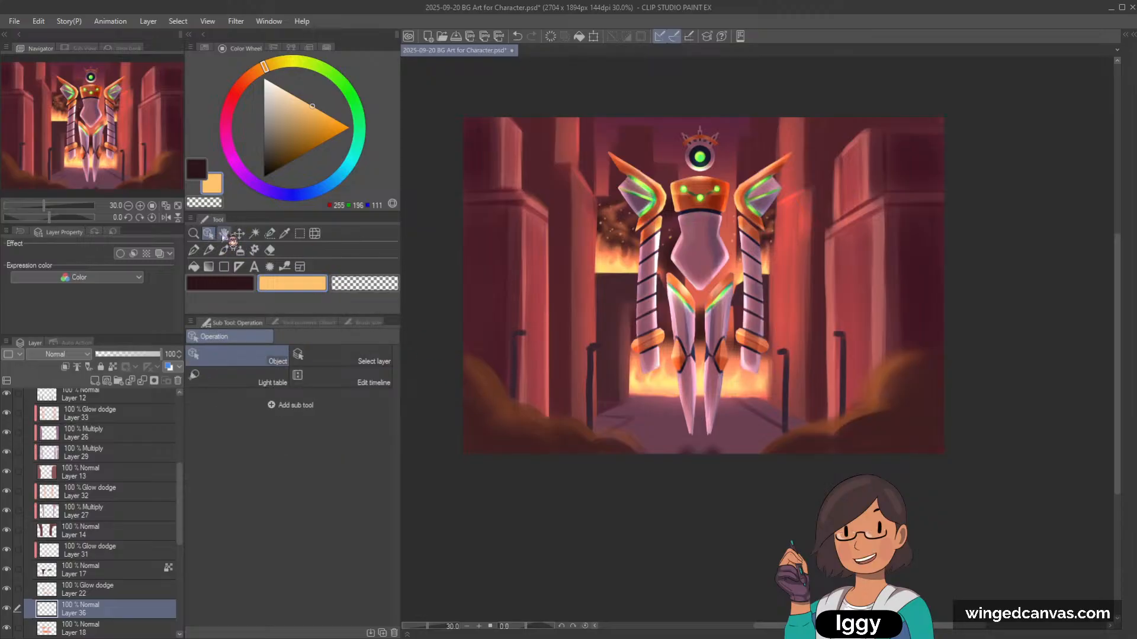
{"action": "left_click", "coordinate": [543, 269]}
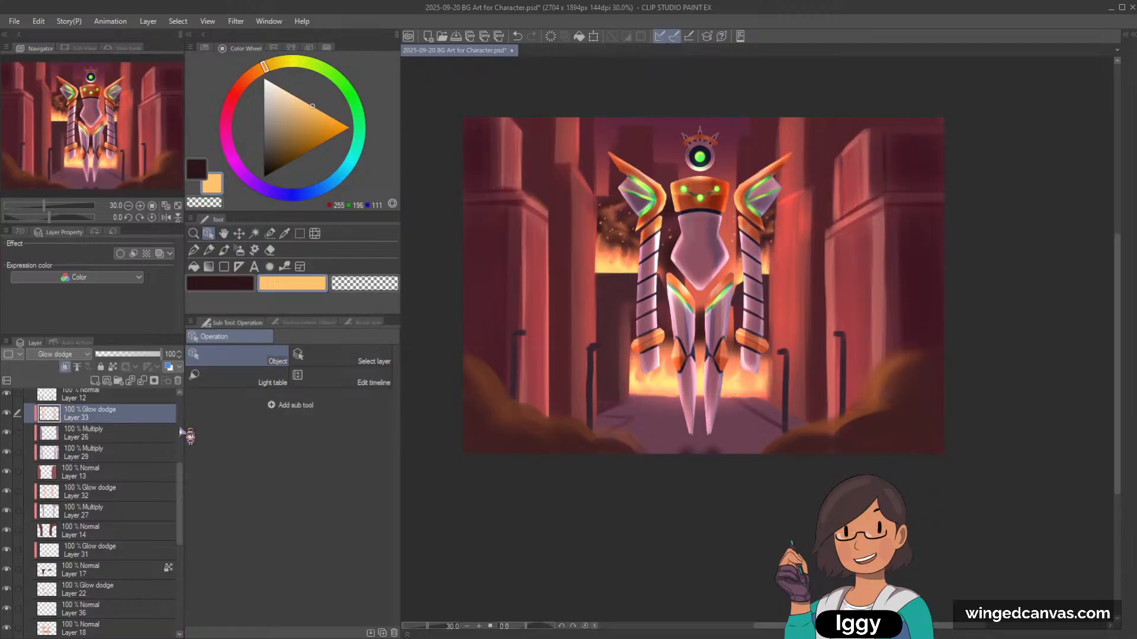
{"action": "scroll", "coordinate": [186, 471], "scroll_direction": "up", "scroll_amount": 2}
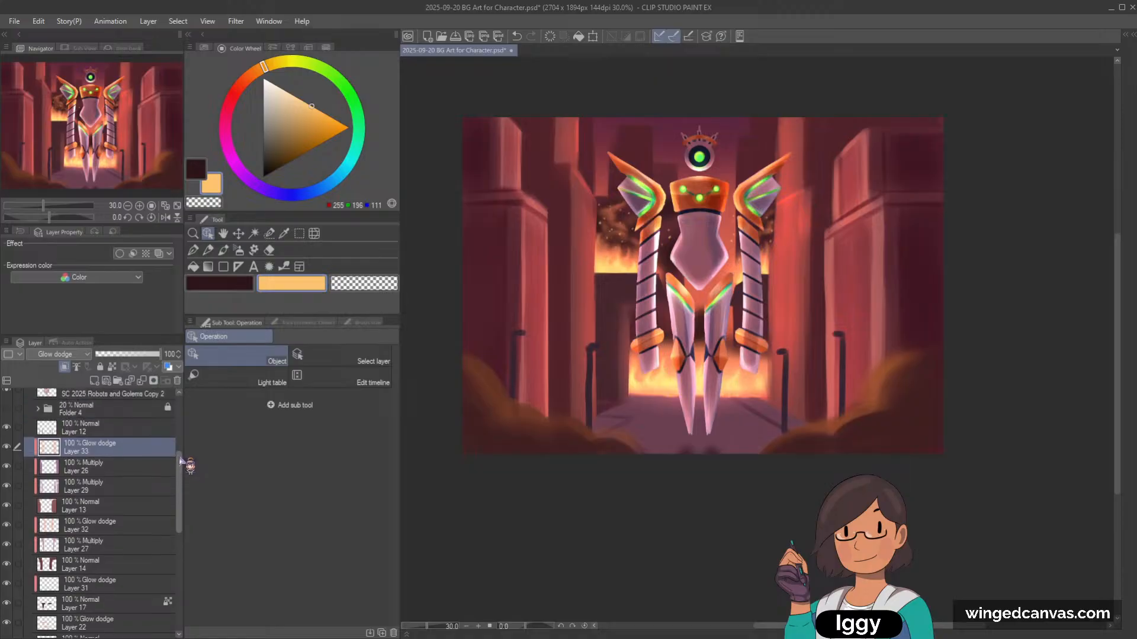
{"action": "left_click", "coordinate": [115, 529]}
{"action": "left_click", "coordinate": [94, 381]}
Step: Paint dark smoke in sampled browns (RGB 65, 32, 29 and 57, 32, 30) over the upper-left buildings with an enlarged Soft airbrush
{"action": "key", "text": "x"}
{"action": "key", "text": "b"}
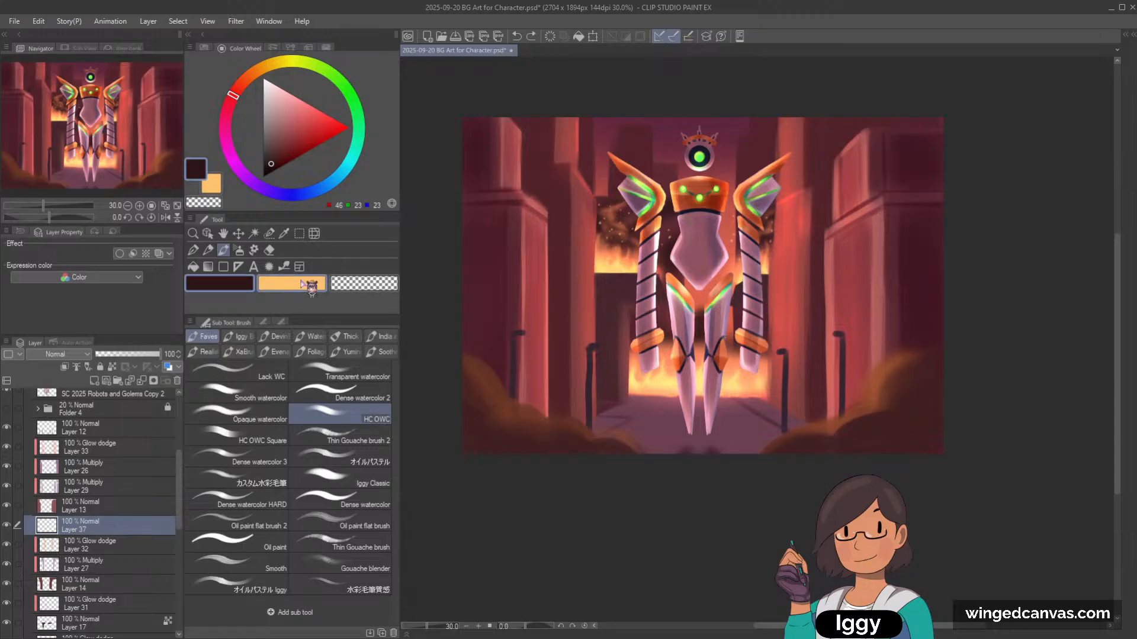
{"action": "left_click", "coordinate": [617, 245], "text": "alt"}
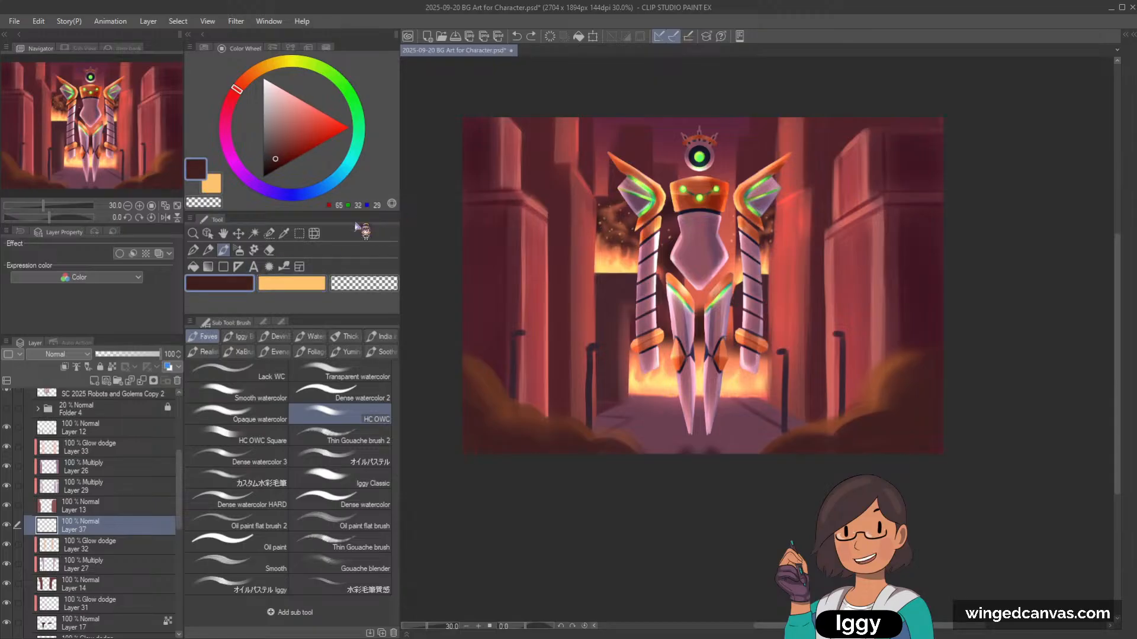
{"action": "left_click", "coordinate": [239, 250]}
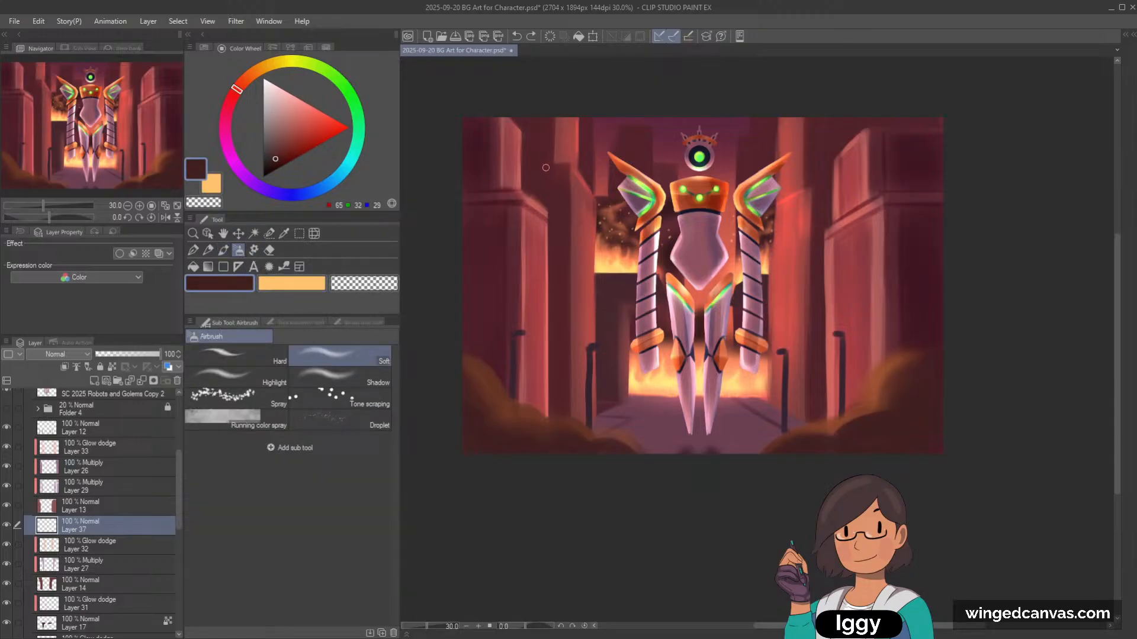
{"action": "mouse_move", "coordinate": [562, 159]}
{"action": "left_mouse_down"}
{"action": "mouse_move", "coordinate": [527, 183]}
{"action": "mouse_move", "coordinate": [589, 123]}
{"action": "left_mouse_up"}
{"action": "key", "text": "bracketright"}
{"action": "key", "text": "bracketright"}
{"action": "left_click", "coordinate": [561, 185], "text": "alt"}
{"action": "mouse_move", "coordinate": [552, 156]}
{"action": "left_mouse_down"}
{"action": "mouse_move", "coordinate": [625, 93]}
{"action": "mouse_move", "coordinate": [567, 133]}
{"action": "mouse_move", "coordinate": [576, 110]}
{"action": "mouse_move", "coordinate": [526, 188]}
{"action": "mouse_move", "coordinate": [679, 69]}
{"action": "mouse_move", "coordinate": [539, 135]}
{"action": "mouse_move", "coordinate": [532, 150]}
{"action": "mouse_move", "coordinate": [567, 123]}
{"action": "mouse_move", "coordinate": [534, 194]}
{"action": "mouse_move", "coordinate": [538, 277]}
{"action": "mouse_move", "coordinate": [580, 204]}
{"action": "mouse_move", "coordinate": [545, 292]}
{"action": "mouse_move", "coordinate": [580, 207]}
{"action": "left_mouse_up"}
{"action": "mouse_move", "coordinate": [575, 214]}
{"action": "left_mouse_down"}
{"action": "mouse_move", "coordinate": [639, 120]}
{"action": "mouse_move", "coordinate": [587, 178]}
{"action": "mouse_move", "coordinate": [617, 149]}
{"action": "left_mouse_up"}
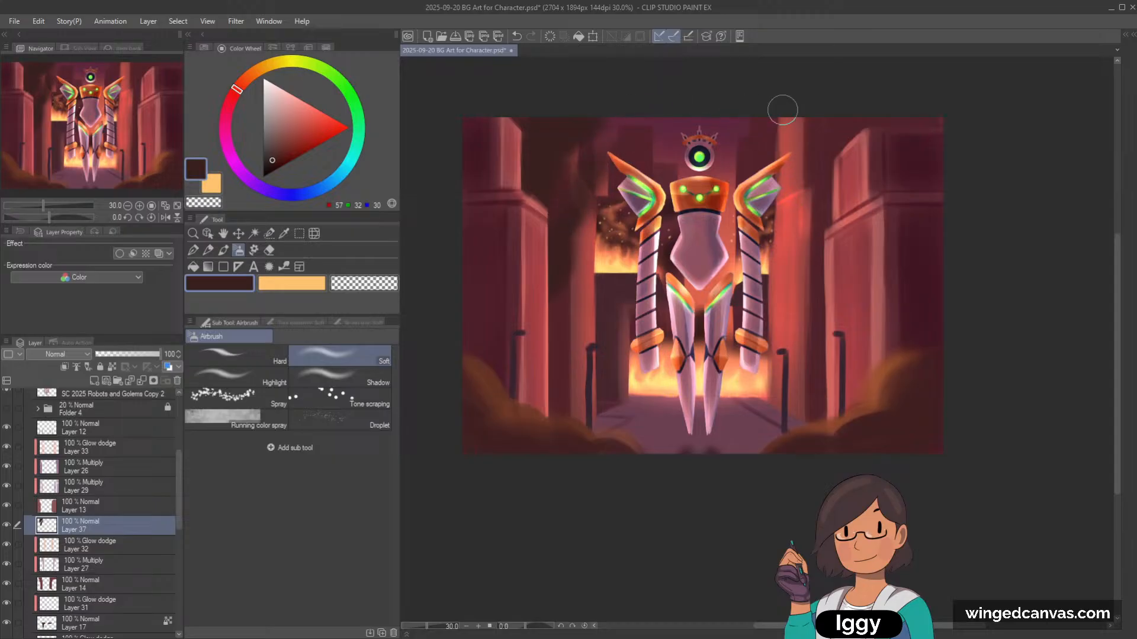
Step: Undo the last two smoke strokes and repaint lighter dark wisps between the upper-left buildings and the robot's shoulder with the Soft airbrush
{"action": "left_click", "coordinate": [238, 233]}
{"action": "key", "text": "ctrl+z"}
{"action": "key", "text": "ctrl+z"}
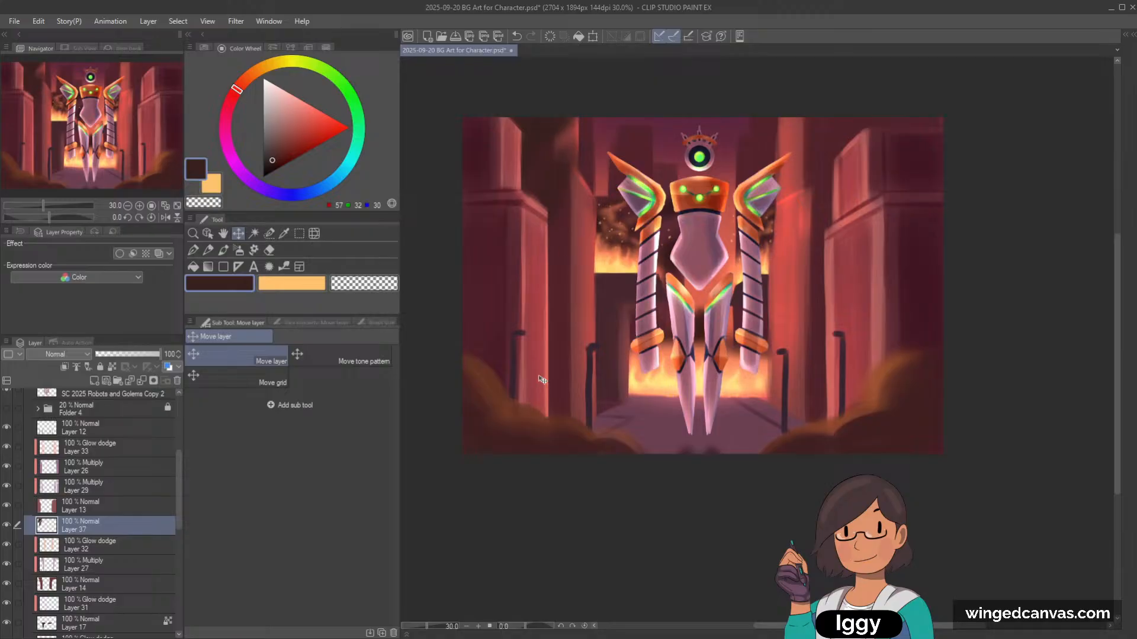
{"action": "left_click", "coordinate": [223, 250]}
{"action": "left_click", "coordinate": [238, 250]}
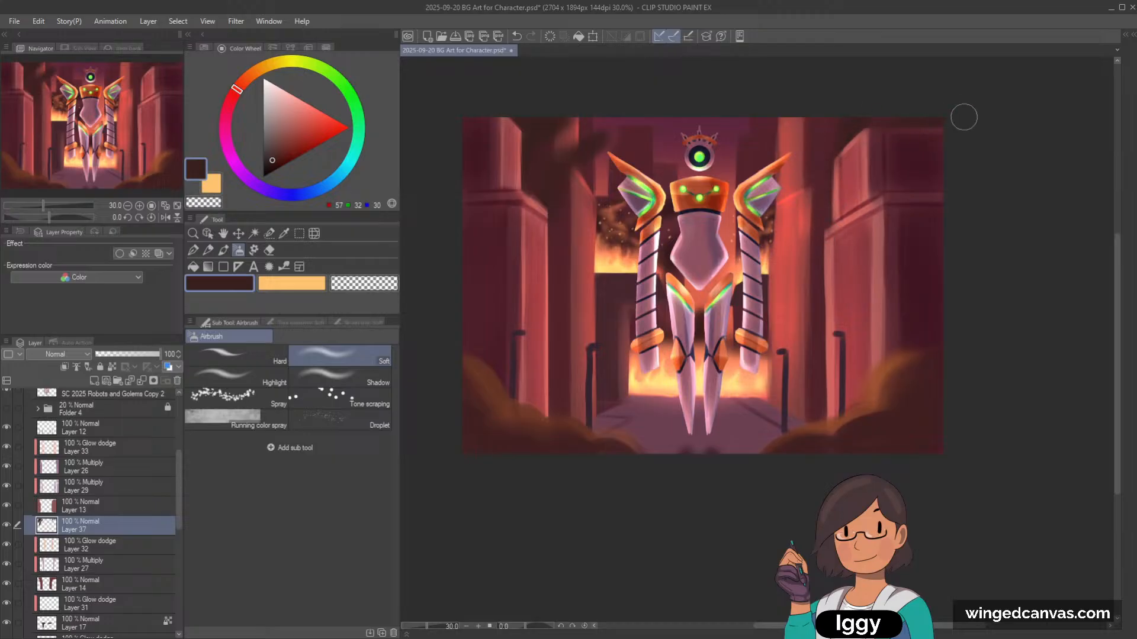
Step: Sample the smoke's orange, brighten it to RGB 204, 113, 84, and airbrush glowing edges on the upper-left smoke, undoing one unwanted stroke
{"action": "left_click", "coordinate": [623, 233], "text": "alt"}
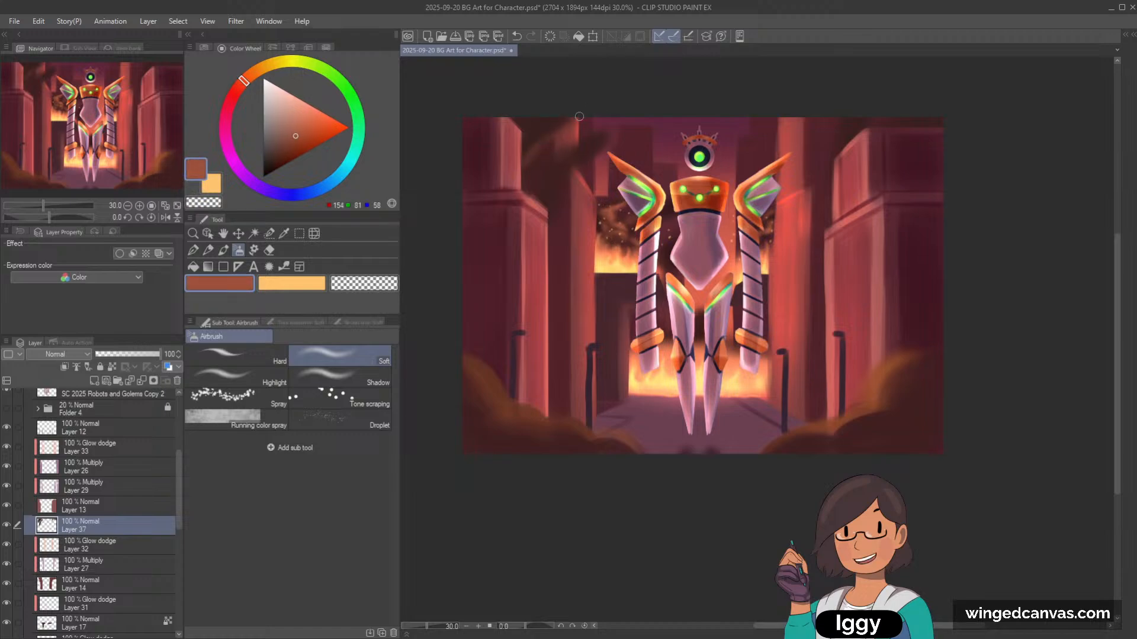
{"action": "left_click", "coordinate": [303, 121]}
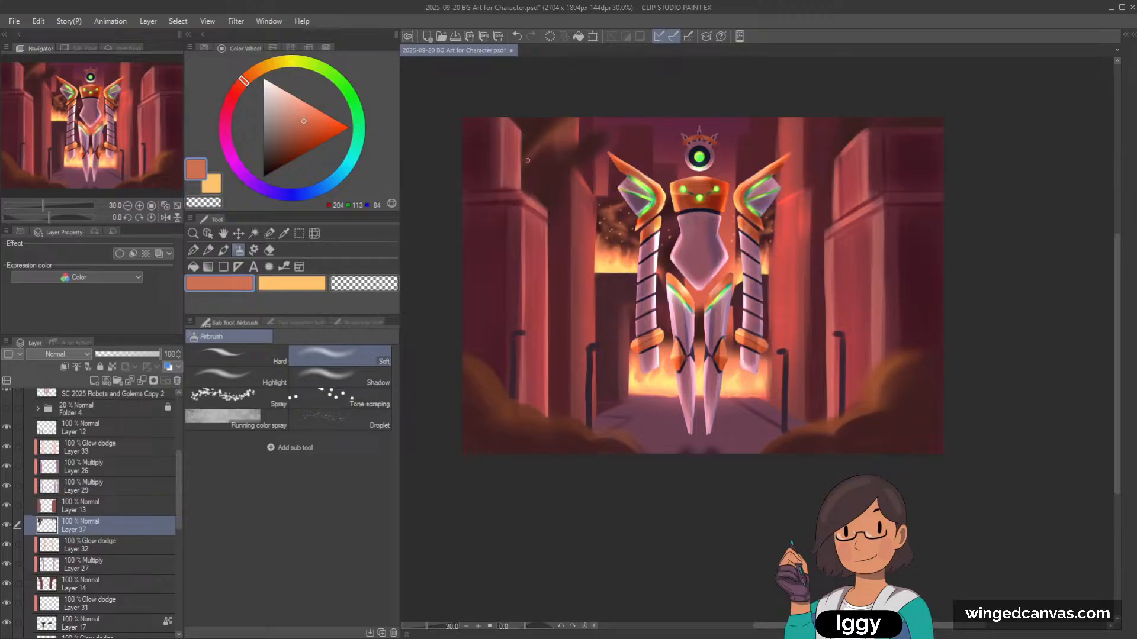
{"action": "mouse_move", "coordinate": [523, 152]}
{"action": "left_mouse_down"}
{"action": "mouse_move", "coordinate": [569, 122]}
{"action": "mouse_move", "coordinate": [550, 122]}
{"action": "mouse_move", "coordinate": [595, 101]}
{"action": "mouse_move", "coordinate": [590, 120]}
{"action": "mouse_move", "coordinate": [559, 129]}
{"action": "mouse_move", "coordinate": [585, 114]}
{"action": "left_mouse_up"}
{"action": "key", "text": "ctrl+z"}
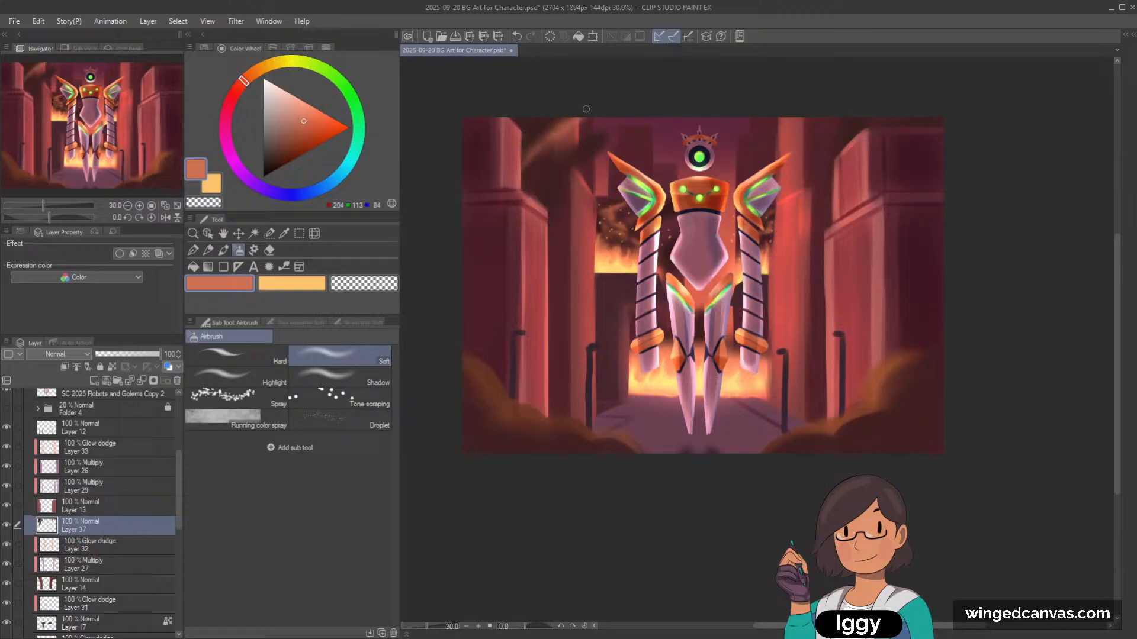
{"action": "mouse_move", "coordinate": [609, 141]}
{"action": "left_mouse_down"}
{"action": "mouse_move", "coordinate": [595, 135]}
{"action": "mouse_move", "coordinate": [626, 121]}
{"action": "left_mouse_up"}
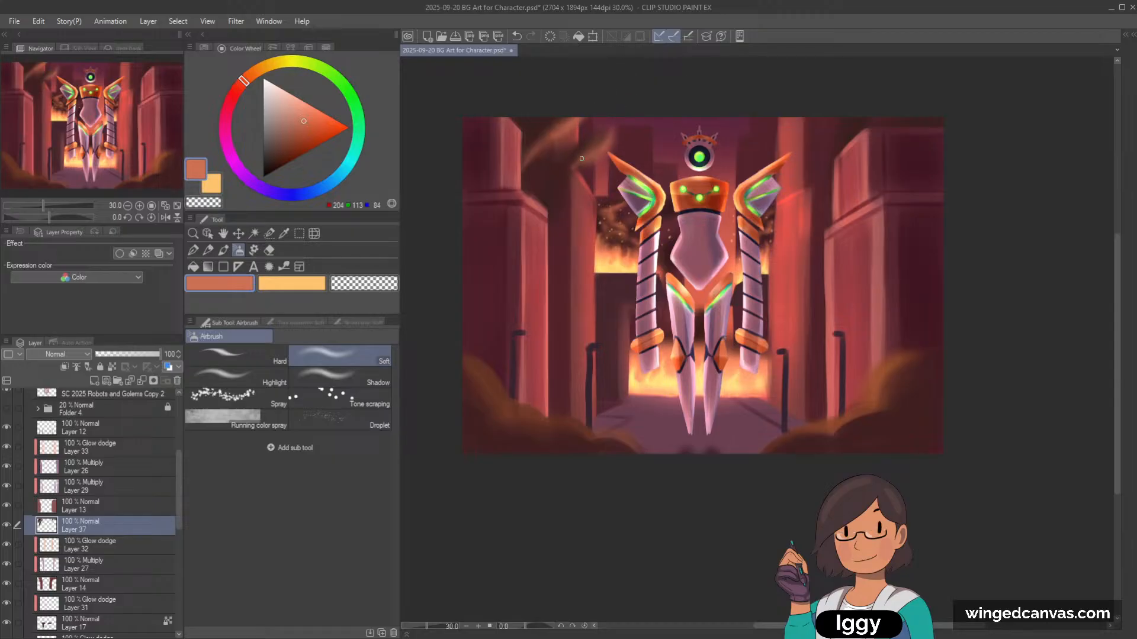
Step: Refine the upper-left smoke wisps beside the robot's shoulder with the Soft airbrush, alternating sampled dark brown (RGB 59, 32, 31) and orange-brown (158, 85, 69)
{"action": "left_click", "coordinate": [554, 176], "text": "alt"}
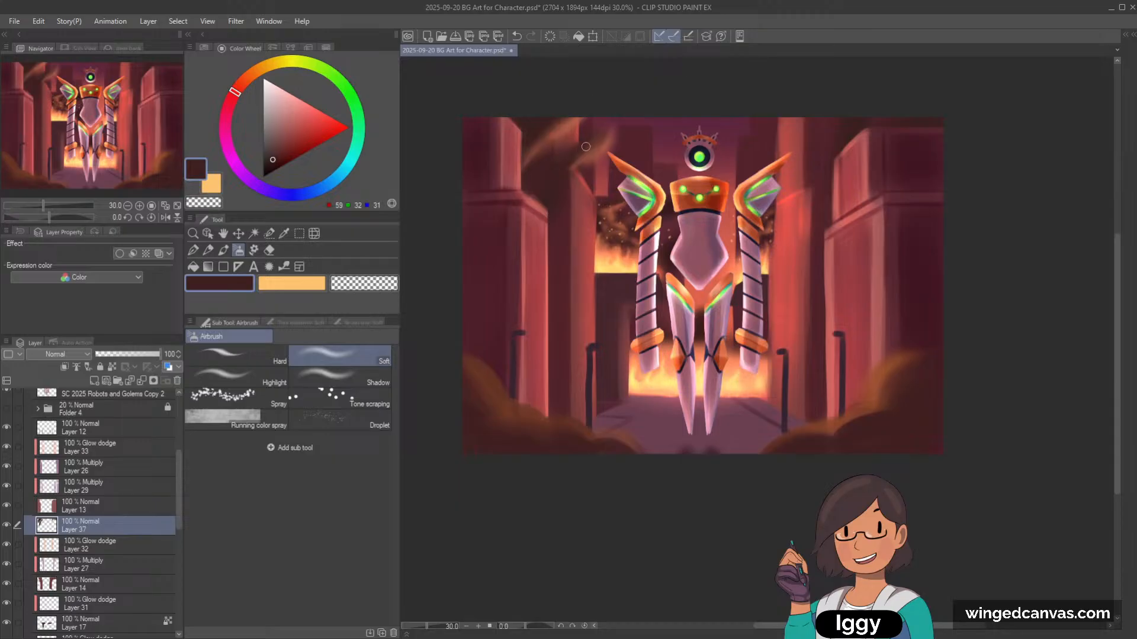
{"action": "left_click_drag", "start_coordinate": [586, 146], "coordinate": [591, 142]}
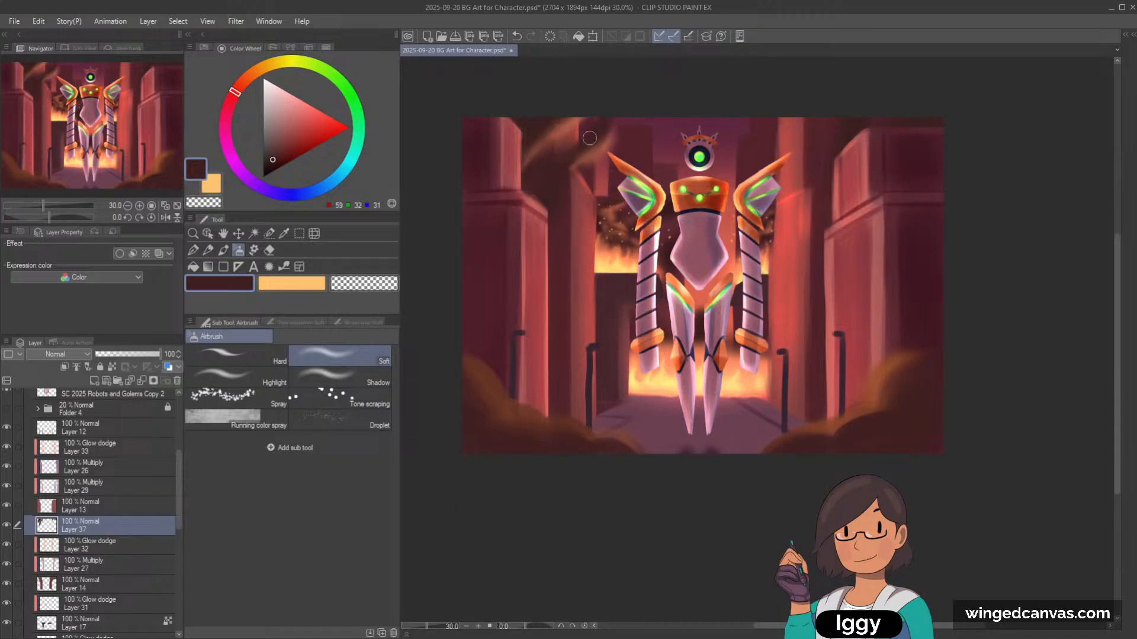
{"action": "left_click", "coordinate": [609, 128], "text": "alt"}
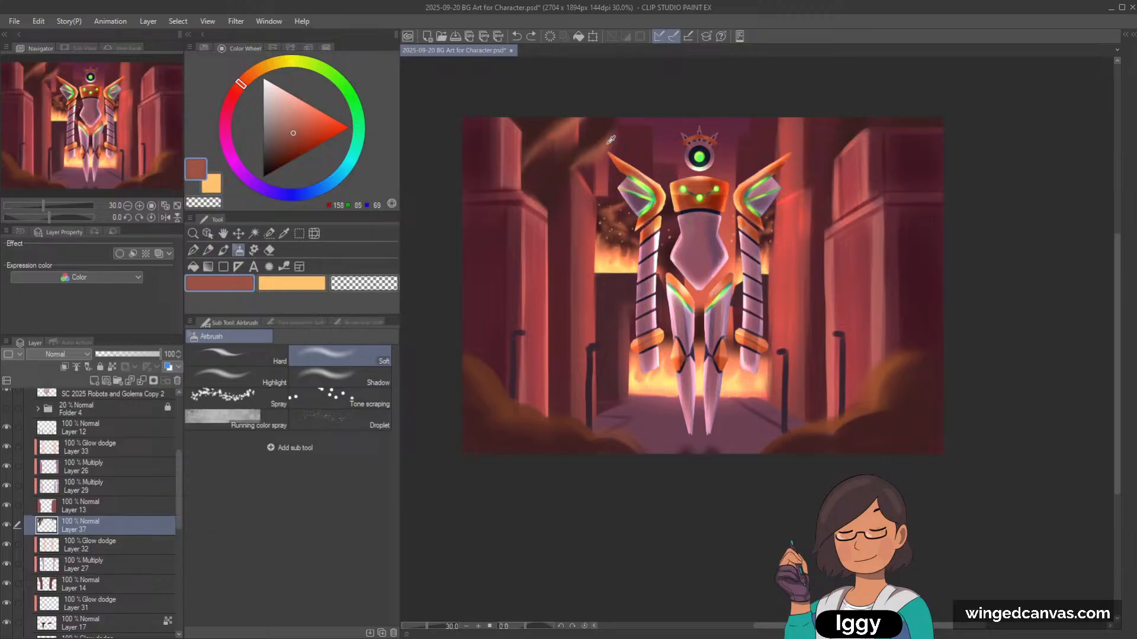
{"action": "left_click", "coordinate": [579, 164], "text": "alt"}
{"action": "left_click", "coordinate": [593, 135], "text": "alt"}
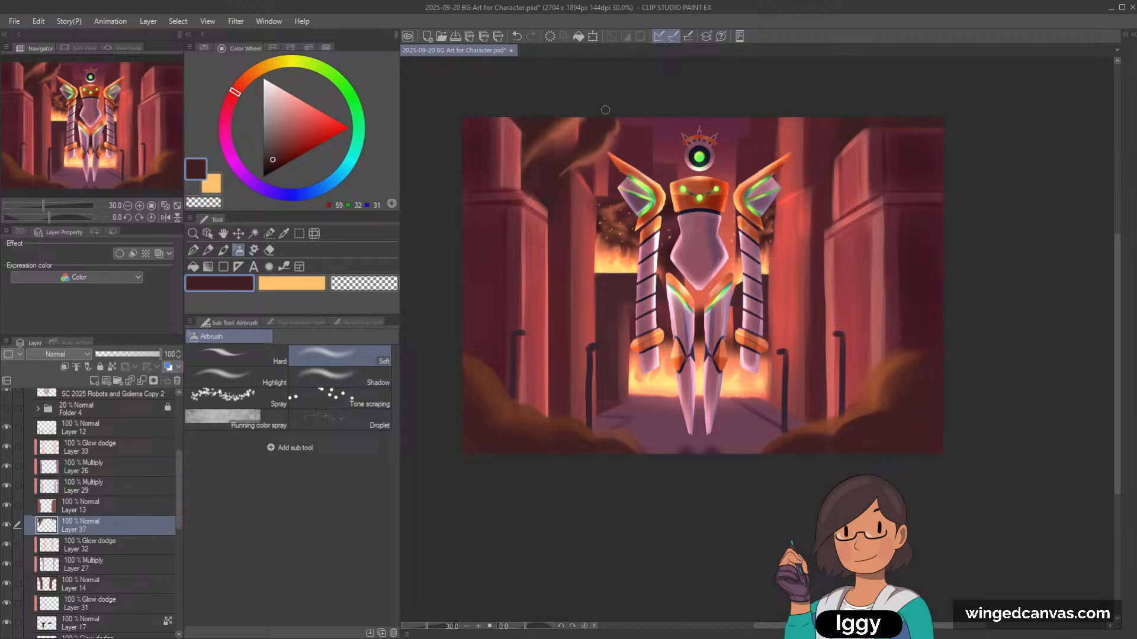
{"action": "left_click", "coordinate": [582, 163], "text": "alt"}
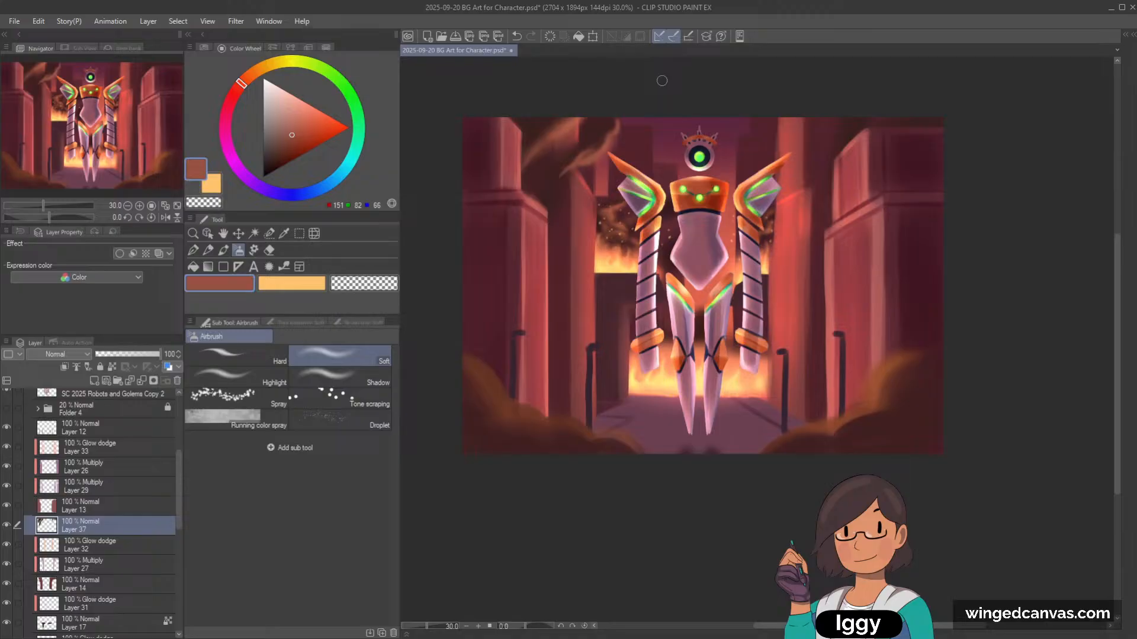
Step: Locate the foreground smoke's Layer 34 and add a new raster layer between it and Layer 11
{"action": "left_click_drag", "start_coordinate": [662, 81], "coordinate": [600, 25]}
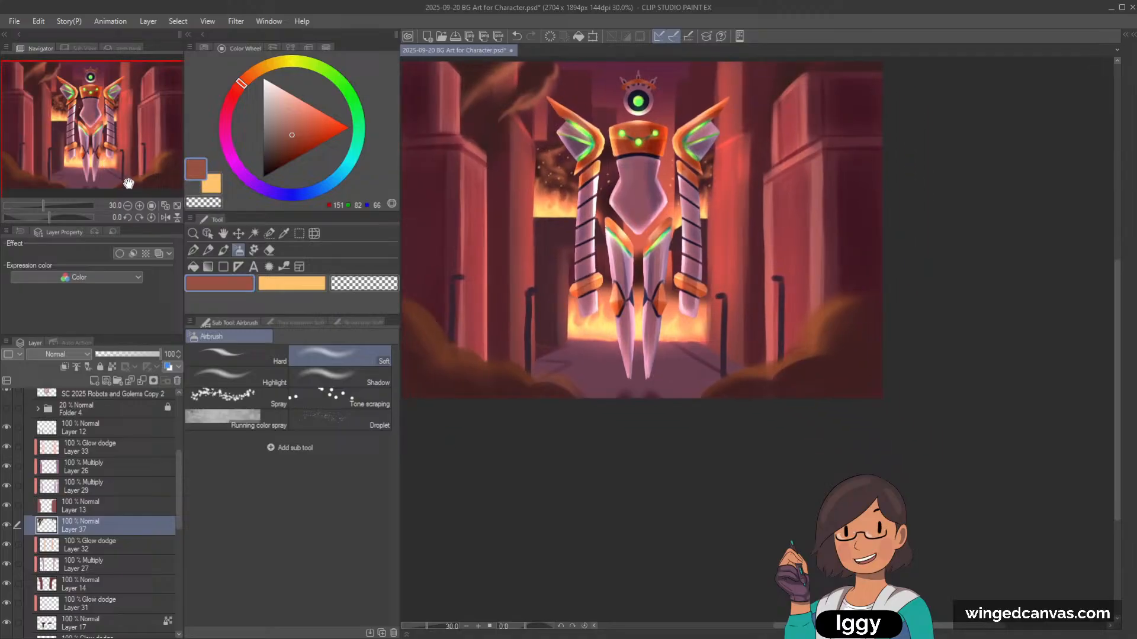
{"action": "left_click", "coordinate": [207, 233]}
{"action": "left_click", "coordinate": [474, 393]}
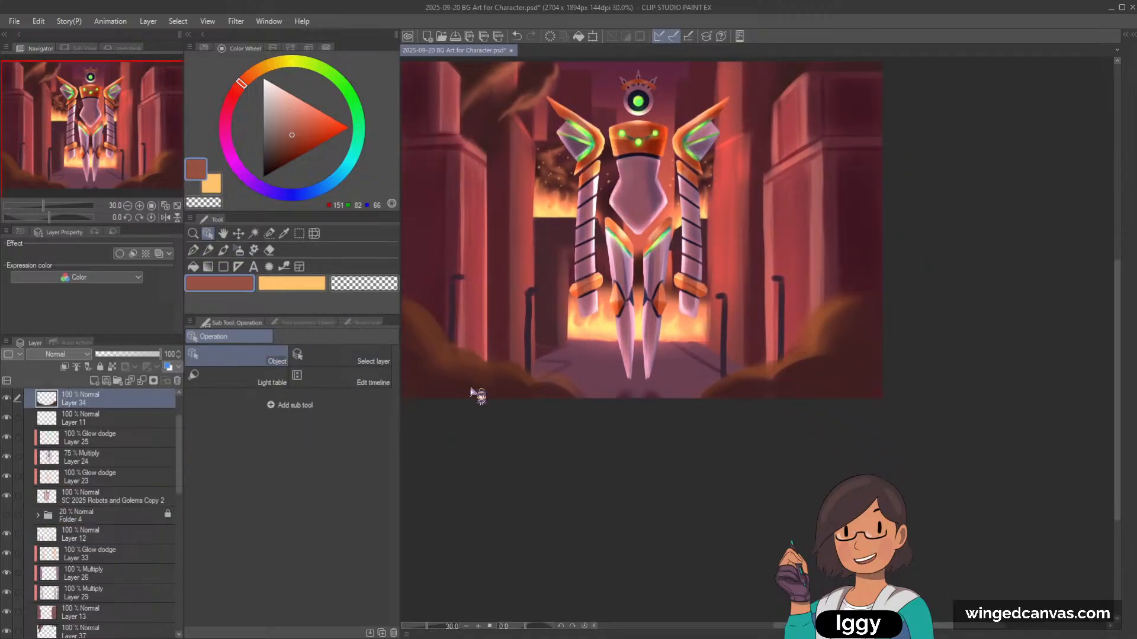
{"action": "scroll", "coordinate": [177, 450], "scroll_direction": "up", "scroll_amount": 2}
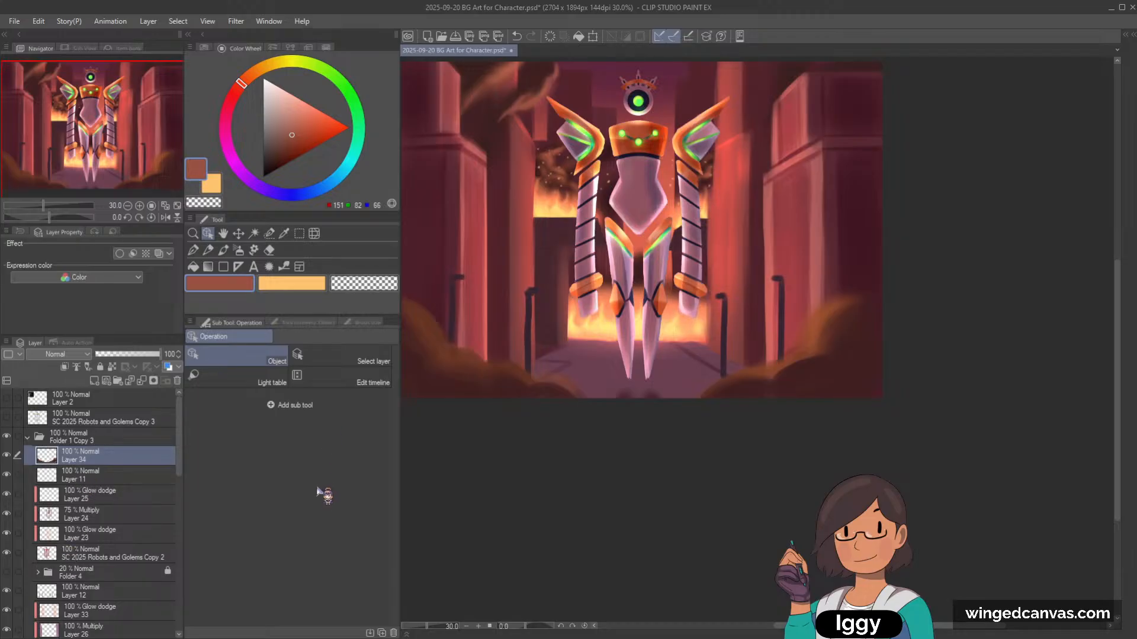
{"action": "left_click", "coordinate": [83, 477]}
{"action": "left_click", "coordinate": [94, 381]}
Step: Paint a small dark blue-purple patch on the floor beside the robot's feet with the HC OWC brush, using sampled floor purples and transparent colour for cleanup
{"action": "left_click", "coordinate": [223, 249]}
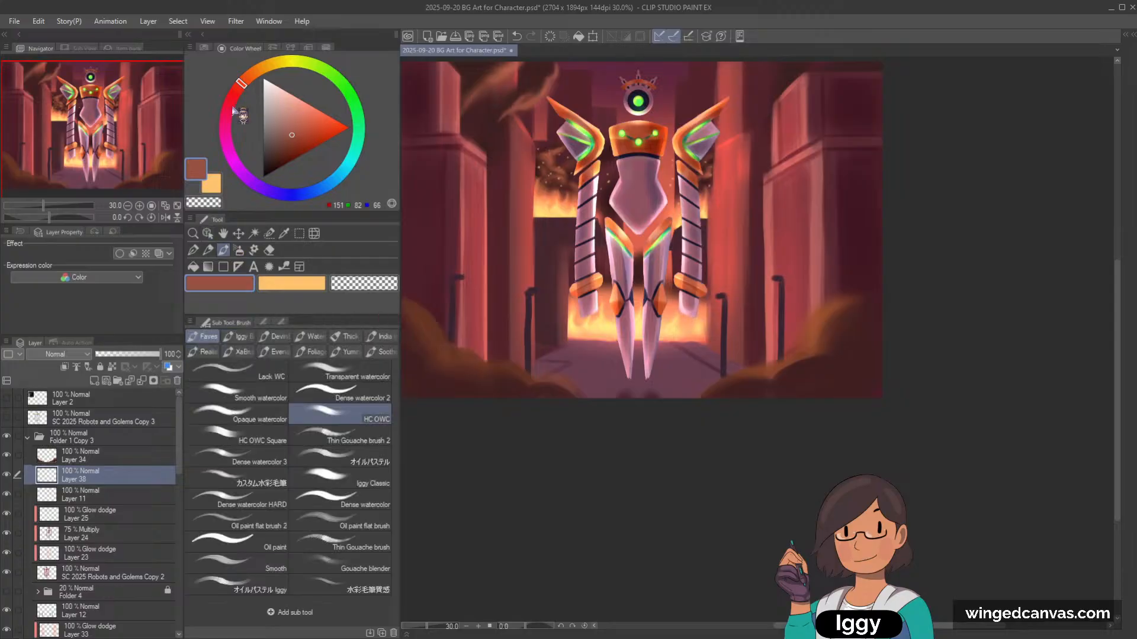
{"action": "left_click", "coordinate": [226, 110]}
{"action": "left_click", "coordinate": [324, 188]}
{"action": "left_click", "coordinate": [288, 151]}
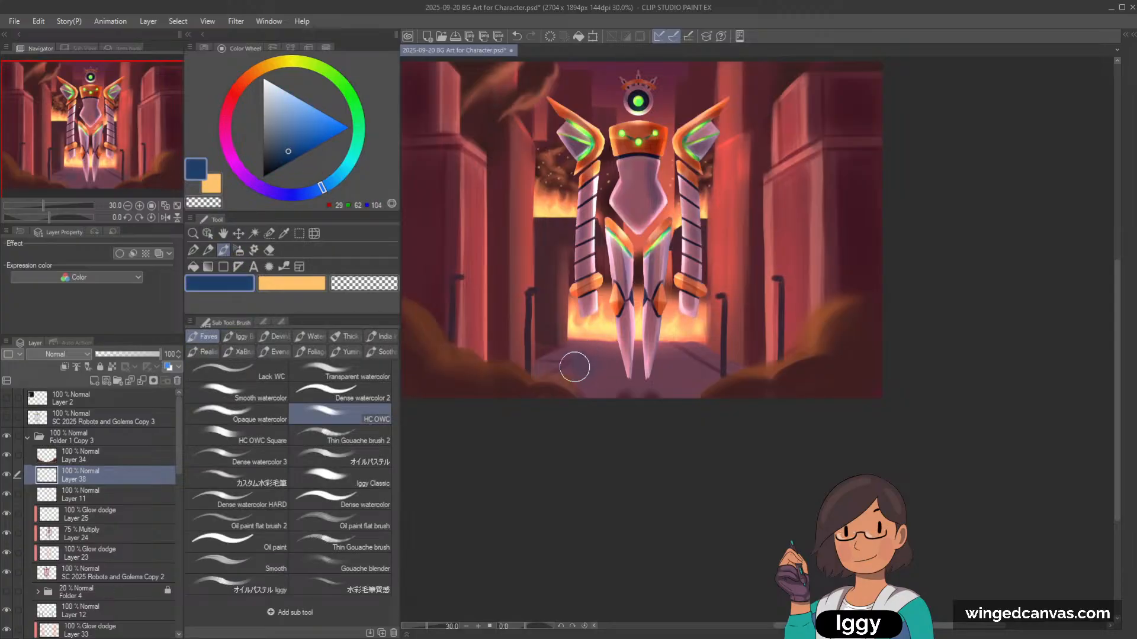
{"action": "left_click", "coordinate": [574, 364], "text": "alt"}
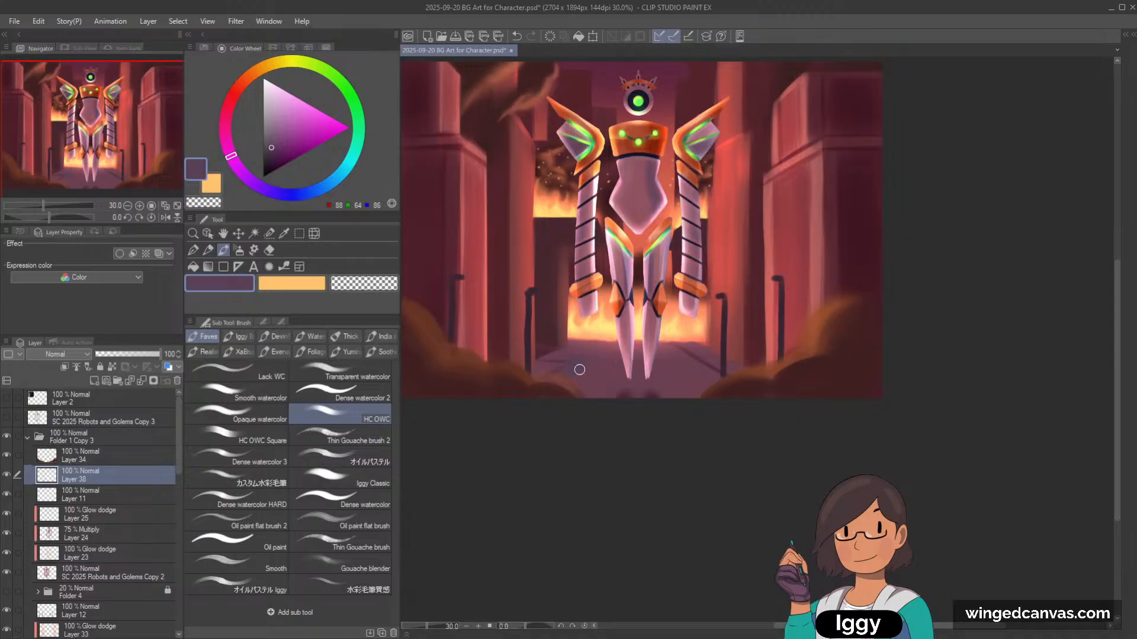
{"action": "left_click", "coordinate": [274, 151]}
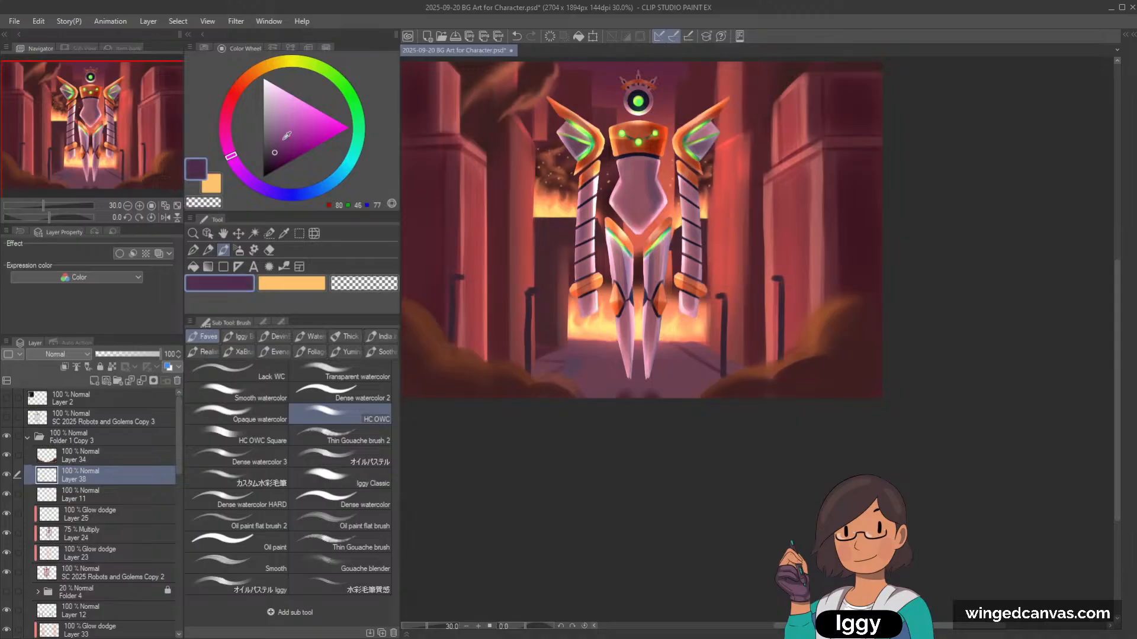
{"action": "left_click", "coordinate": [577, 347], "text": "alt"}
{"action": "key", "text": "c"}
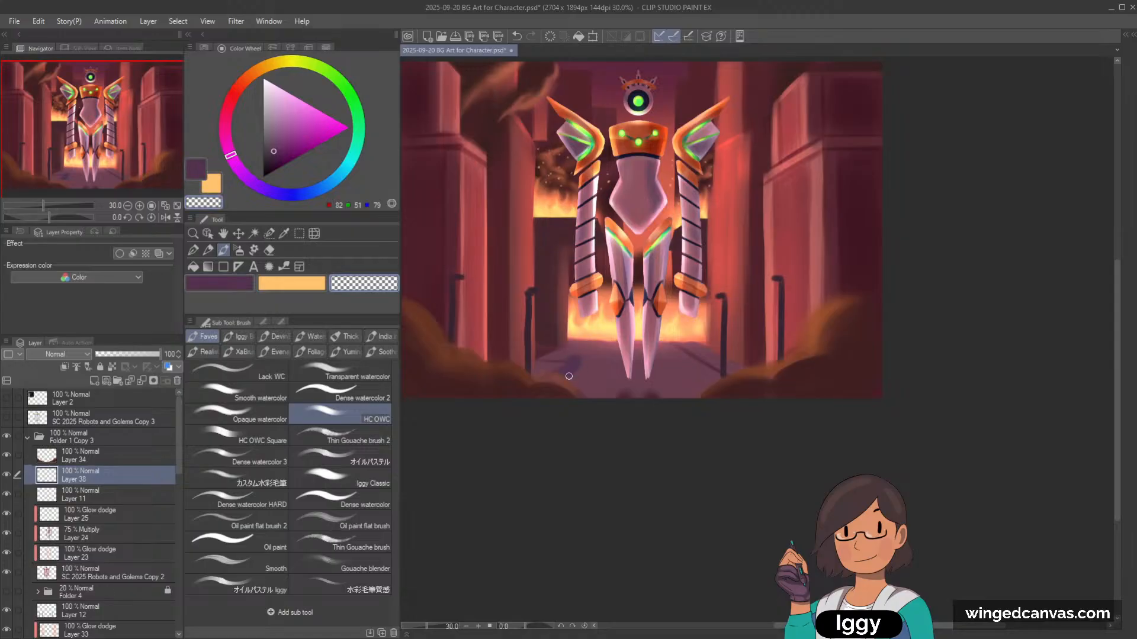
{"action": "scroll", "coordinate": [626, 333], "scroll_direction": "down", "scroll_amount": 1}
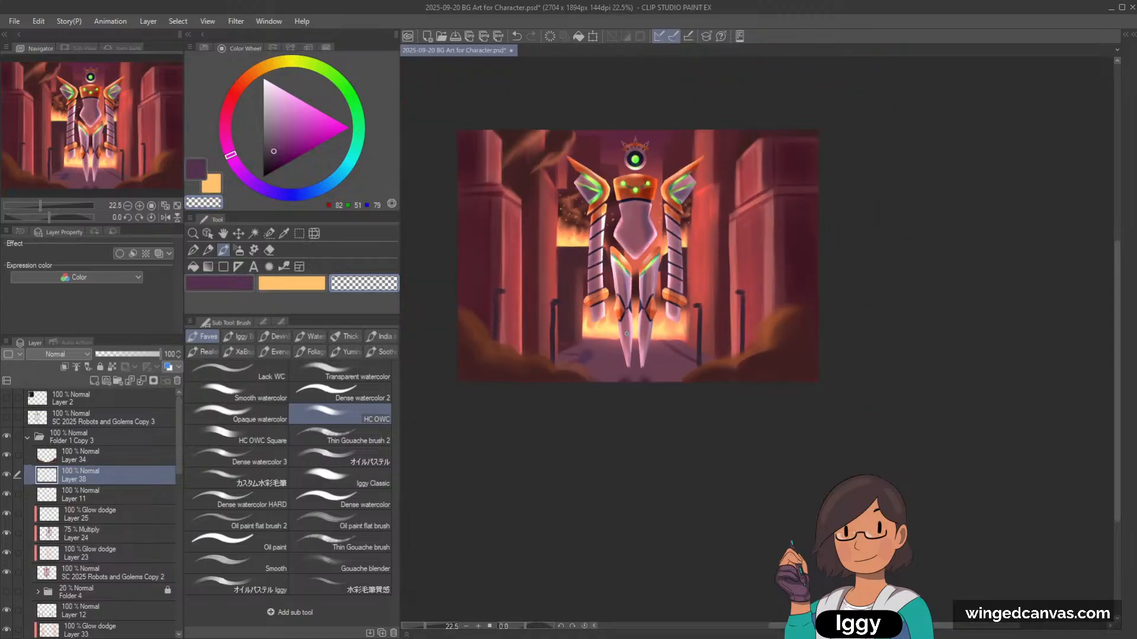
Step: Select the foreground smoke's Layer 34 and reshape its lower edges with a large Liquify brush, exposing more of the floor
{"action": "key", "text": "o"}
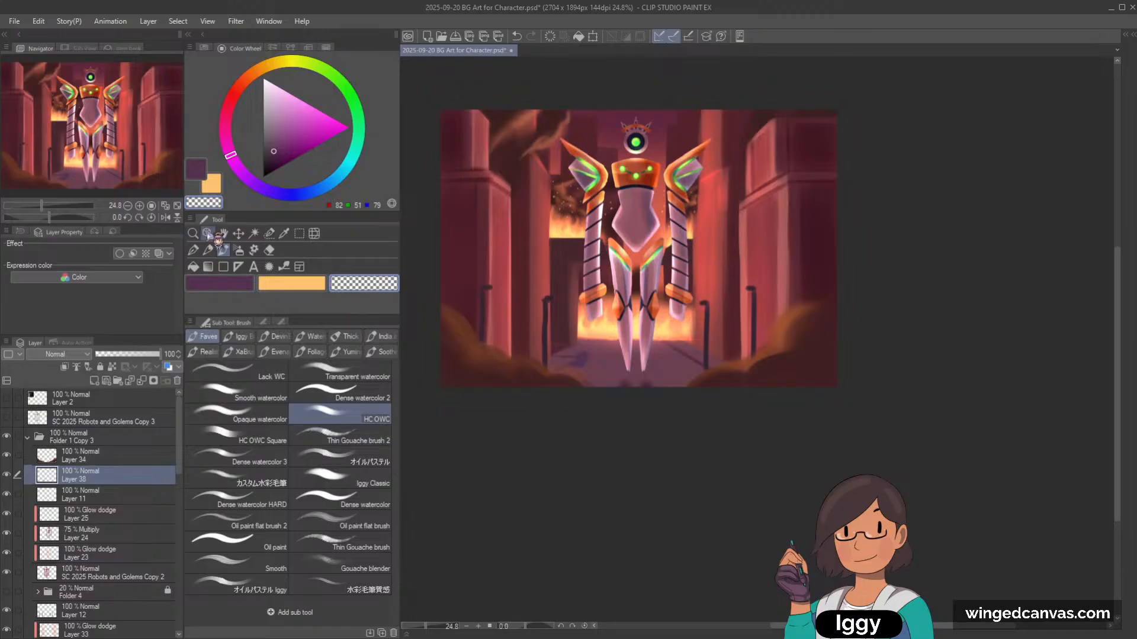
{"action": "left_click", "coordinate": [543, 386]}
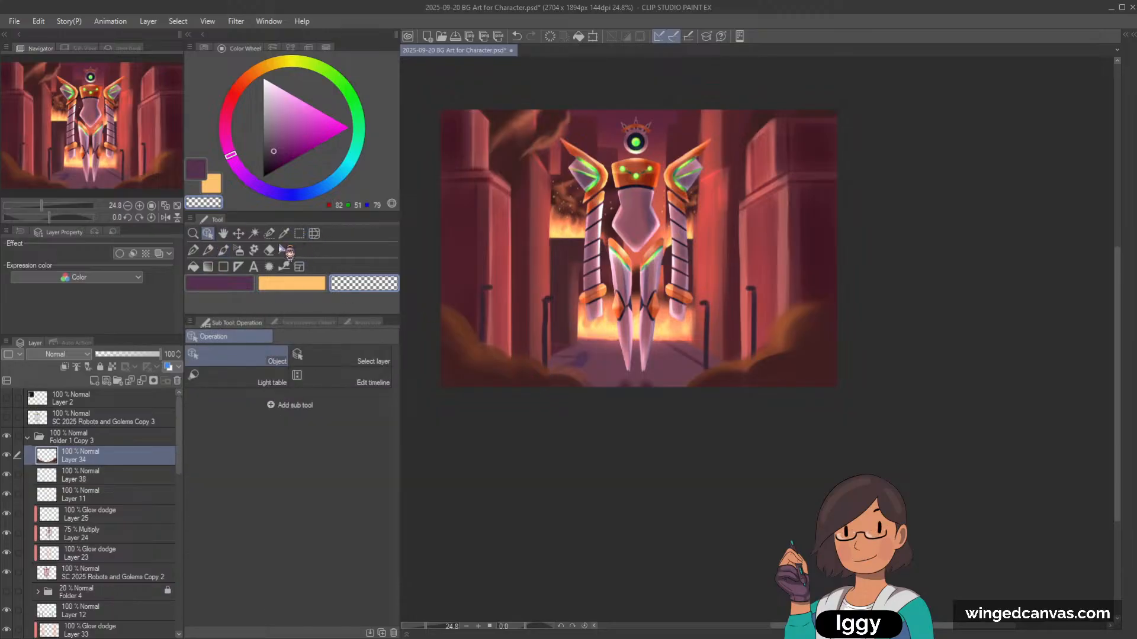
{"action": "left_click", "coordinate": [314, 234]}
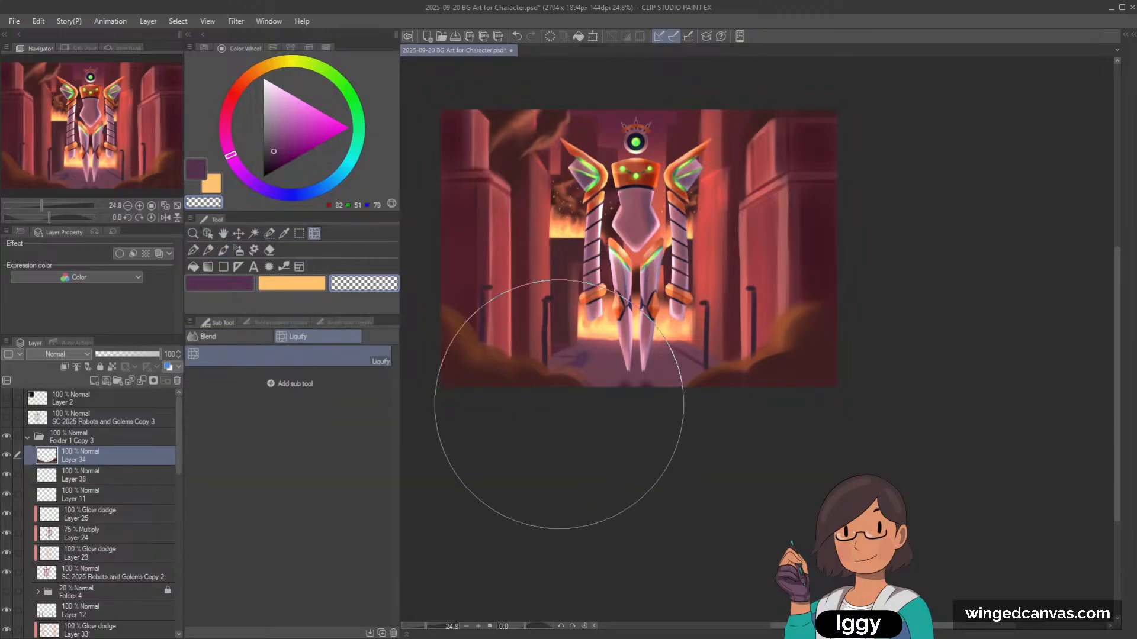
{"action": "mouse_move", "coordinate": [536, 411]}
{"action": "left_mouse_down"}
{"action": "mouse_move", "coordinate": [739, 410]}
{"action": "mouse_move", "coordinate": [804, 355]}
{"action": "mouse_move", "coordinate": [783, 390]}
{"action": "left_mouse_up"}
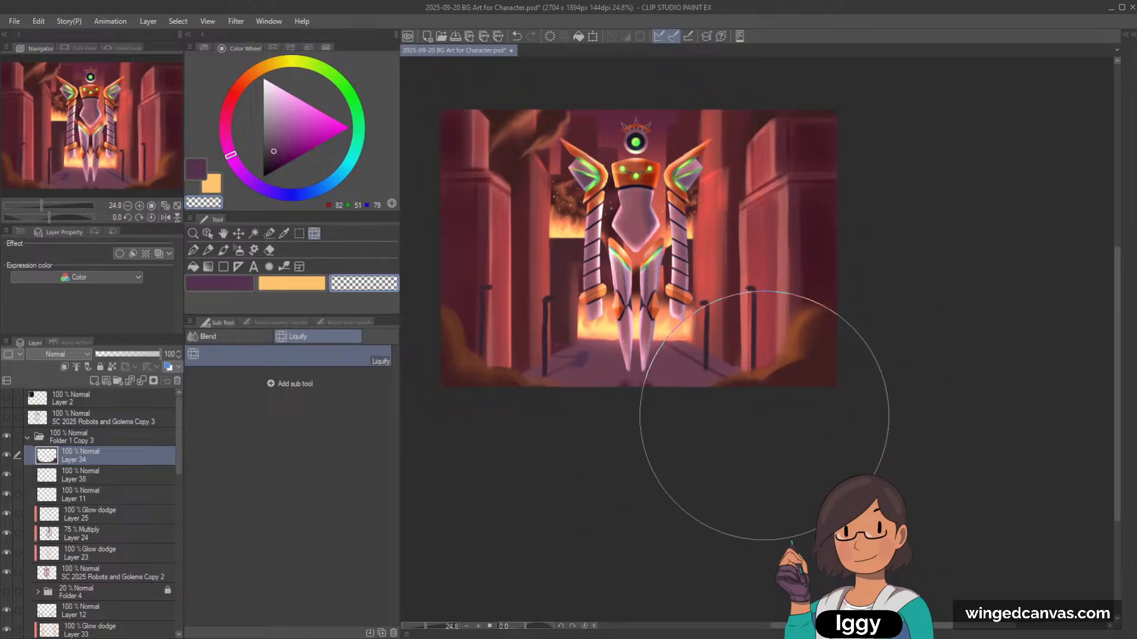
Step: Find the floor's clipped shading layers in the stack and make the Multiply Layer 30 active
{"action": "left_click", "coordinate": [208, 233]}
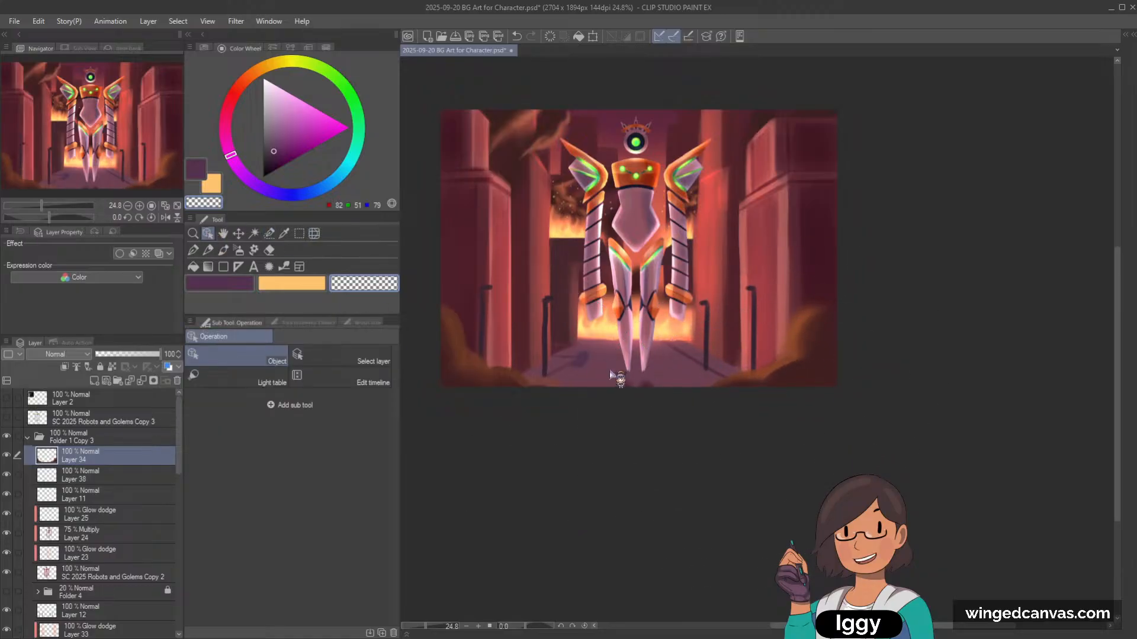
{"action": "left_click", "coordinate": [615, 378]}
{"action": "left_click_drag", "start_coordinate": [177, 545], "coordinate": [184, 564]}
{"action": "left_click", "coordinate": [107, 536]}
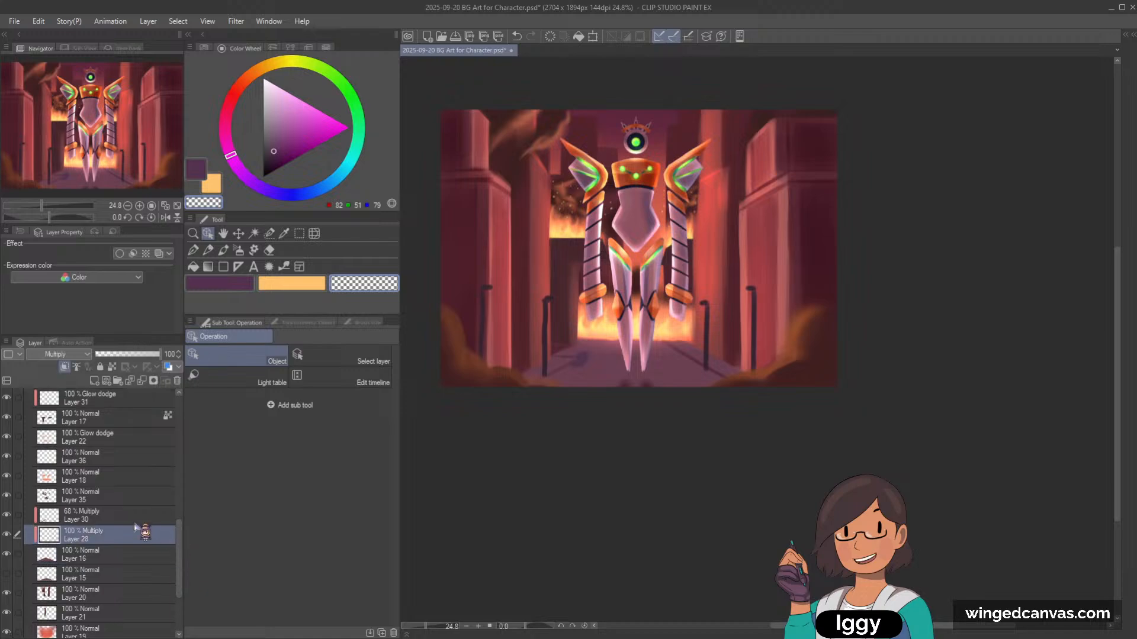
{"action": "left_click", "coordinate": [224, 249]}
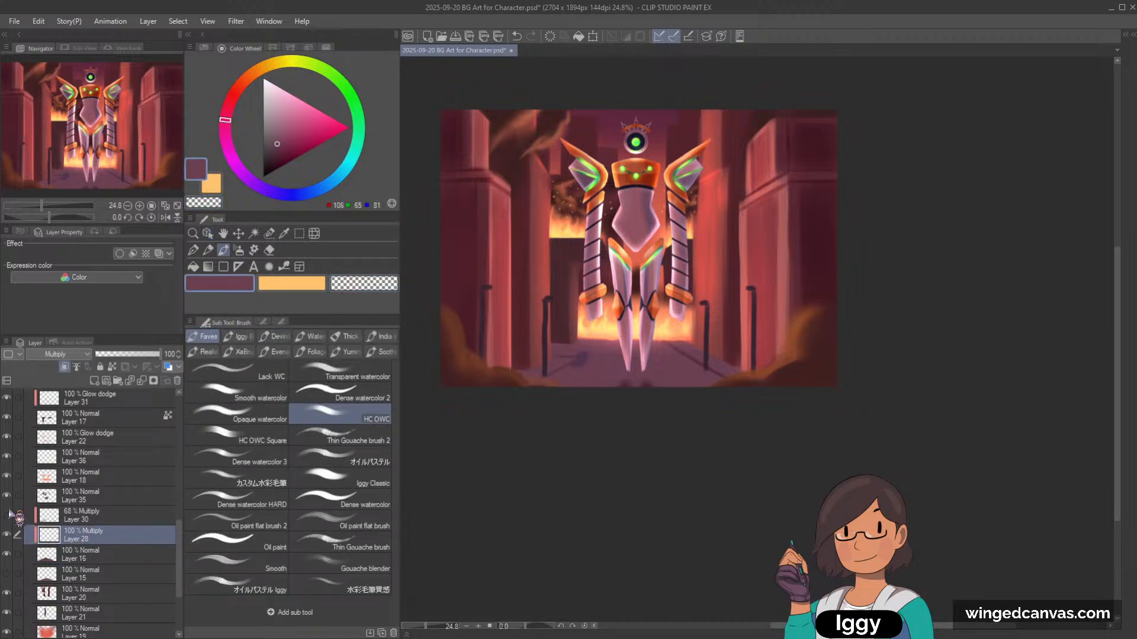
{"action": "left_click", "coordinate": [101, 520]}
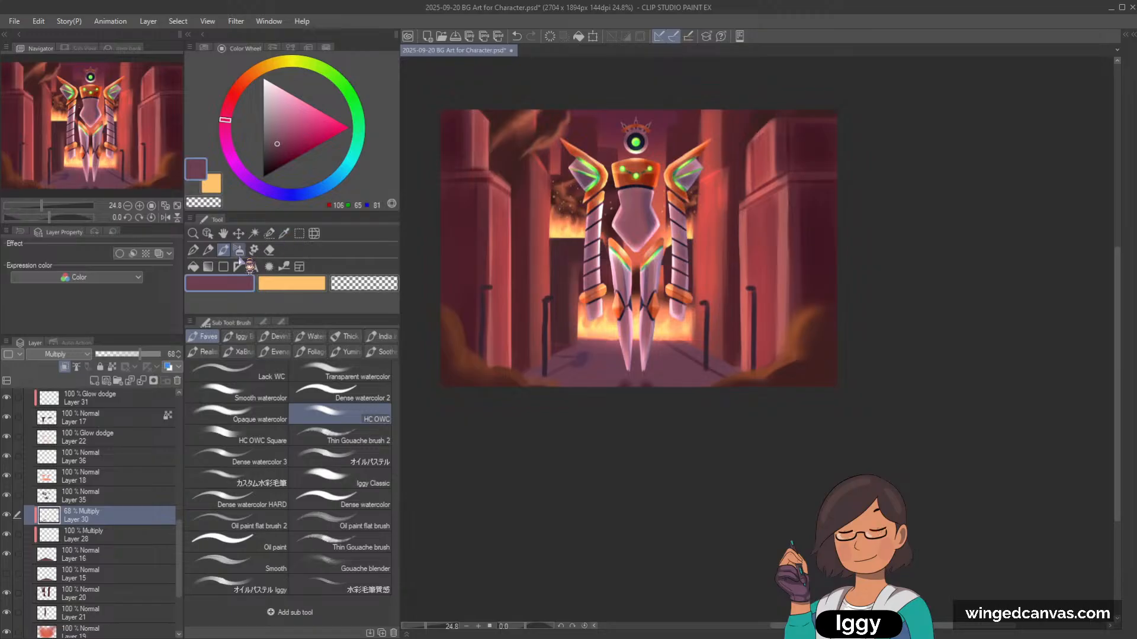
Step: Shade the floor around the robot's feet on Layer 30 in pink (RGB 218, 155, 182) with the SU-Cream Pencil
{"action": "left_click", "coordinate": [284, 104]}
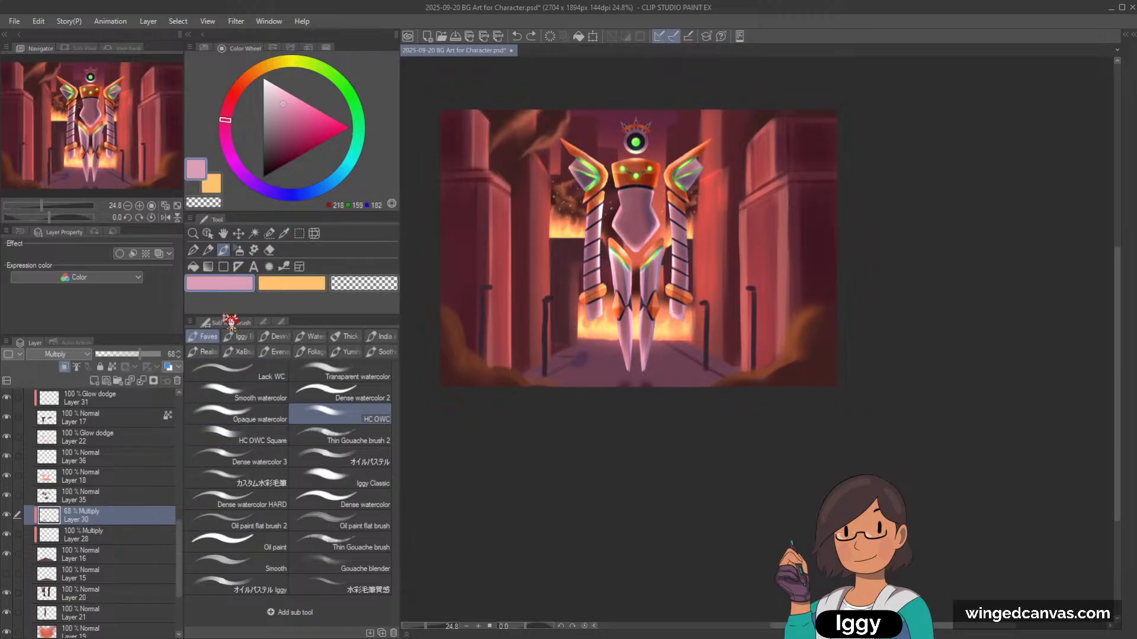
{"action": "left_click", "coordinate": [208, 250]}
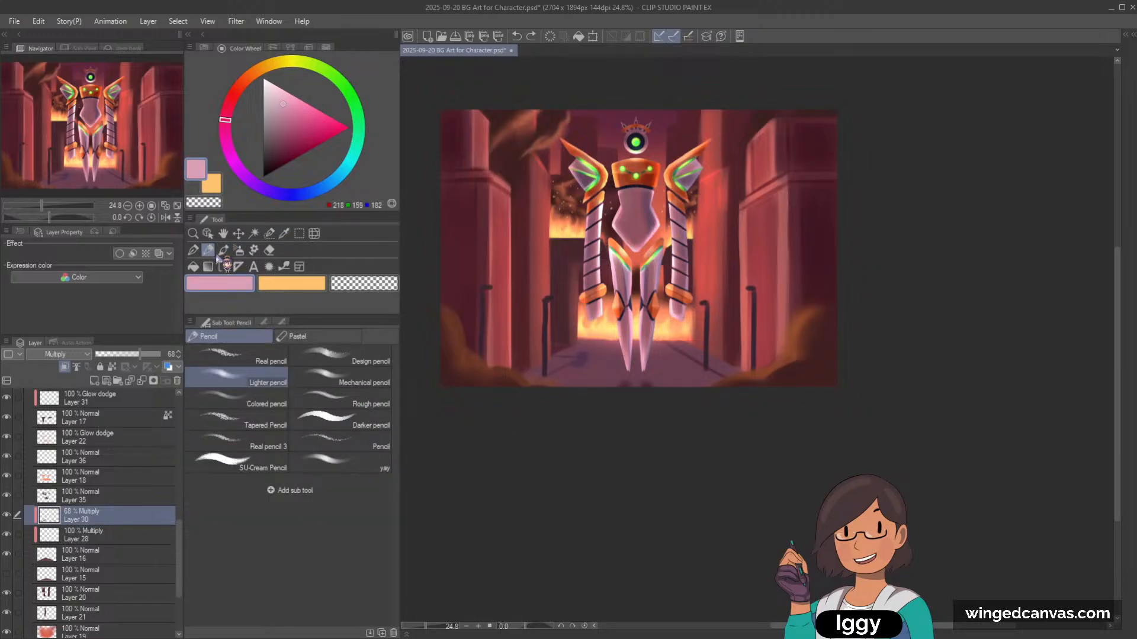
{"action": "left_click", "coordinate": [248, 467]}
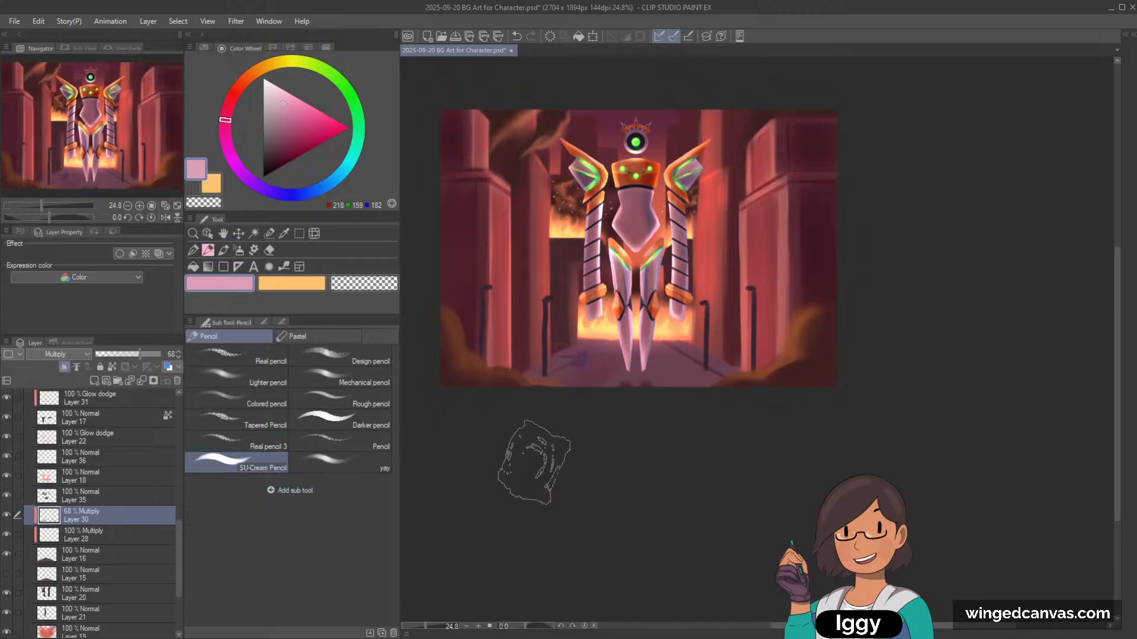
{"action": "scroll", "coordinate": [657, 385], "scroll_direction": "up", "scroll_amount": 1}
{"action": "scroll", "coordinate": [669, 385], "scroll_direction": "up", "scroll_amount": 2}
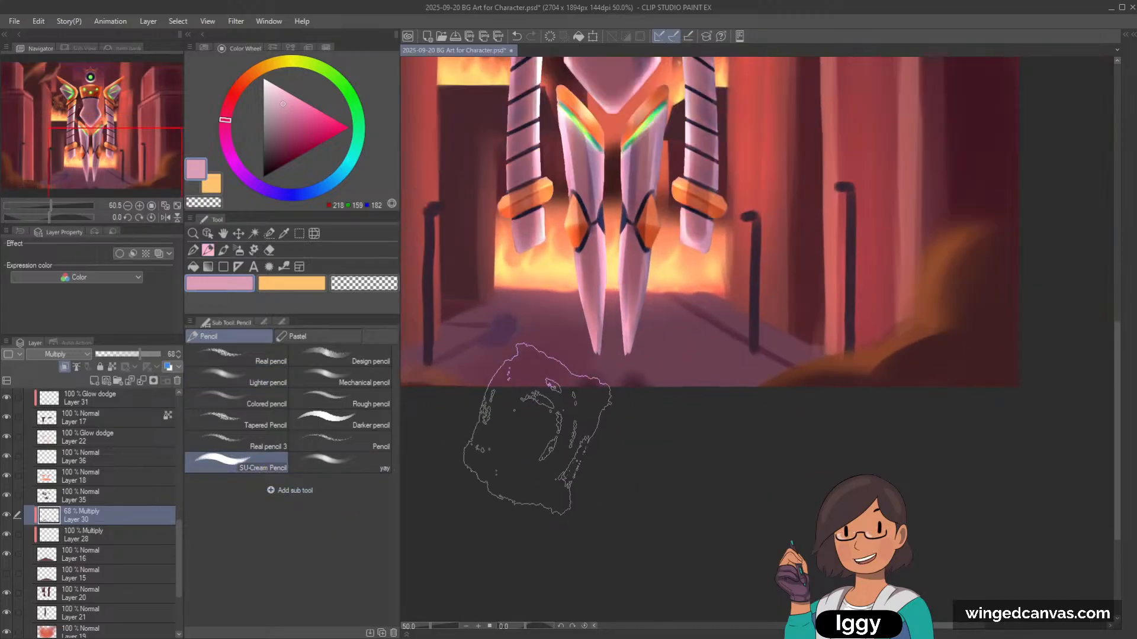
{"action": "scroll", "coordinate": [498, 356], "scroll_direction": "down", "scroll_amount": 1}
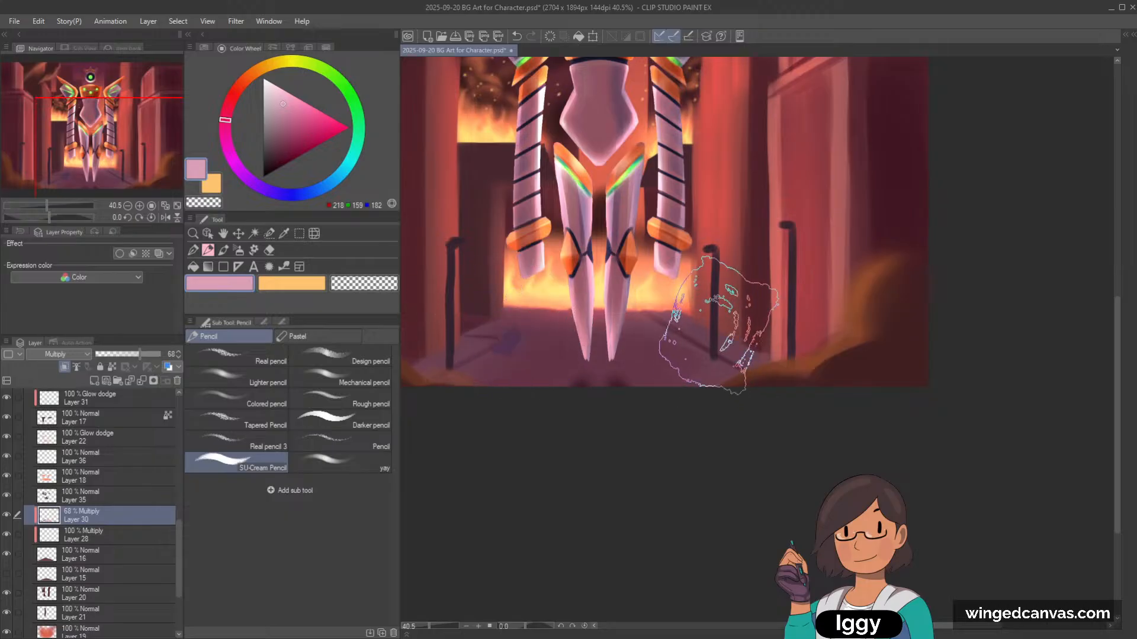
{"action": "scroll", "coordinate": [681, 343], "scroll_direction": "down", "scroll_amount": 2}
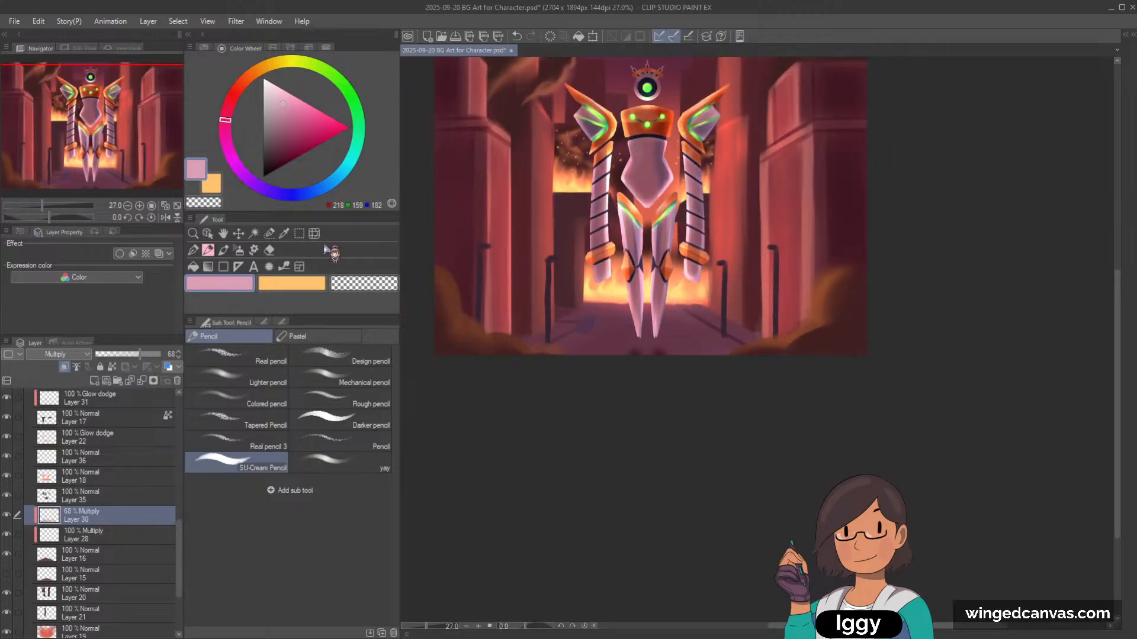
Step: Lock Layer 30's transparent pixels, recolour the floor shading in purple (RGB 199, 137, 219), and lower the layer's opacity to 49%
{"action": "left_click", "coordinate": [112, 367]}
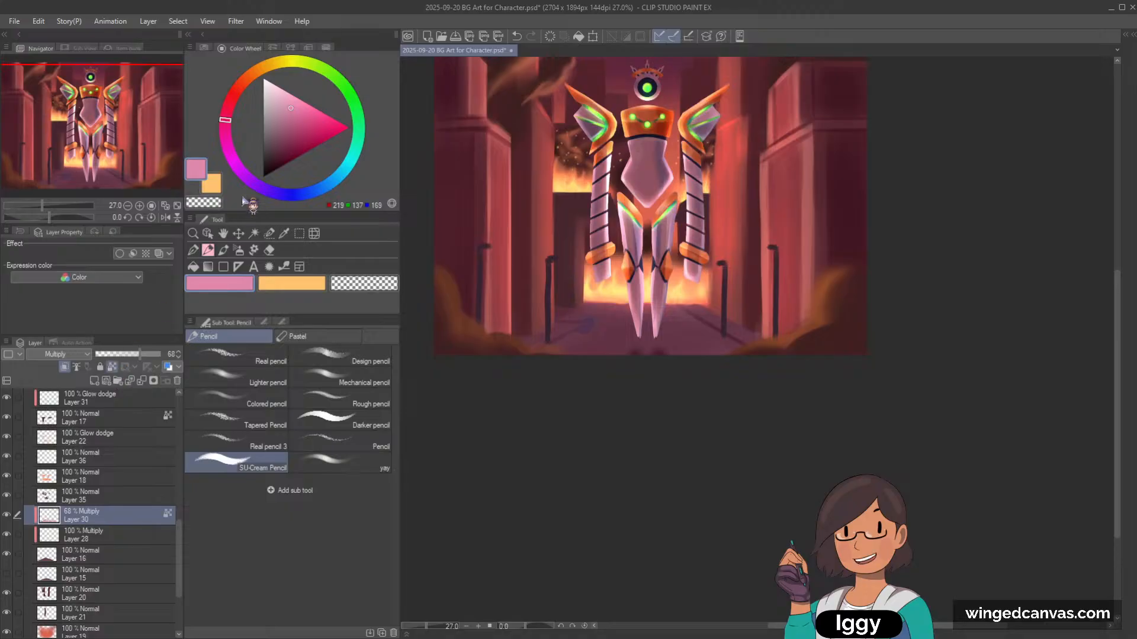
{"action": "left_click_drag", "start_coordinate": [242, 173], "coordinate": [261, 163]}
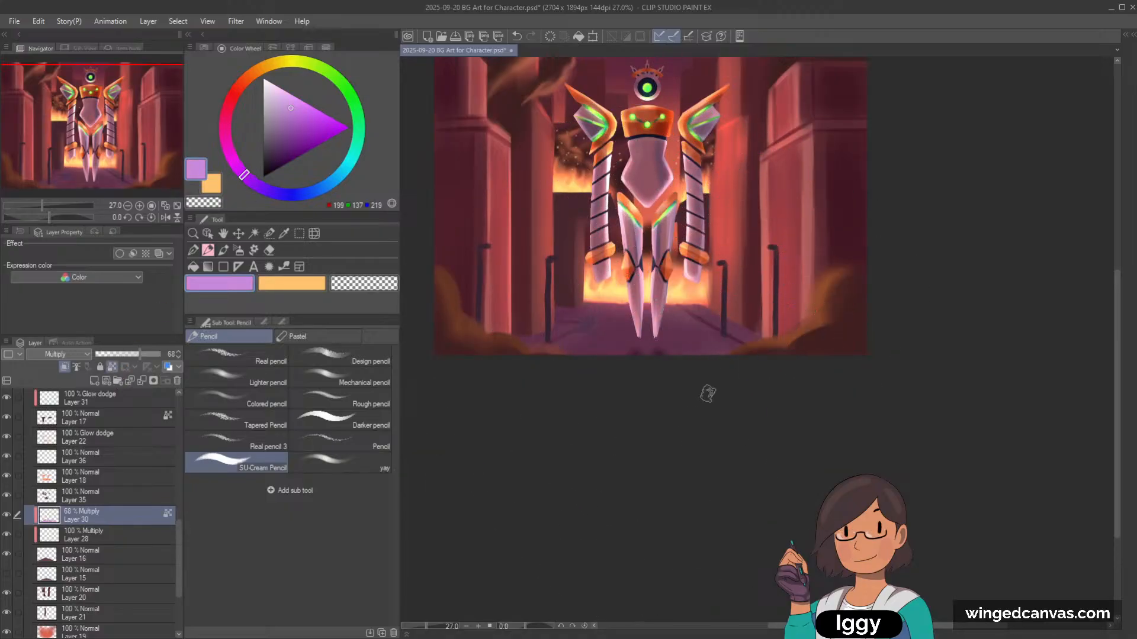
{"action": "left_click_drag", "start_coordinate": [141, 354], "coordinate": [129, 353]}
{"action": "scroll", "coordinate": [819, 187], "scroll_direction": "up", "scroll_amount": 1}
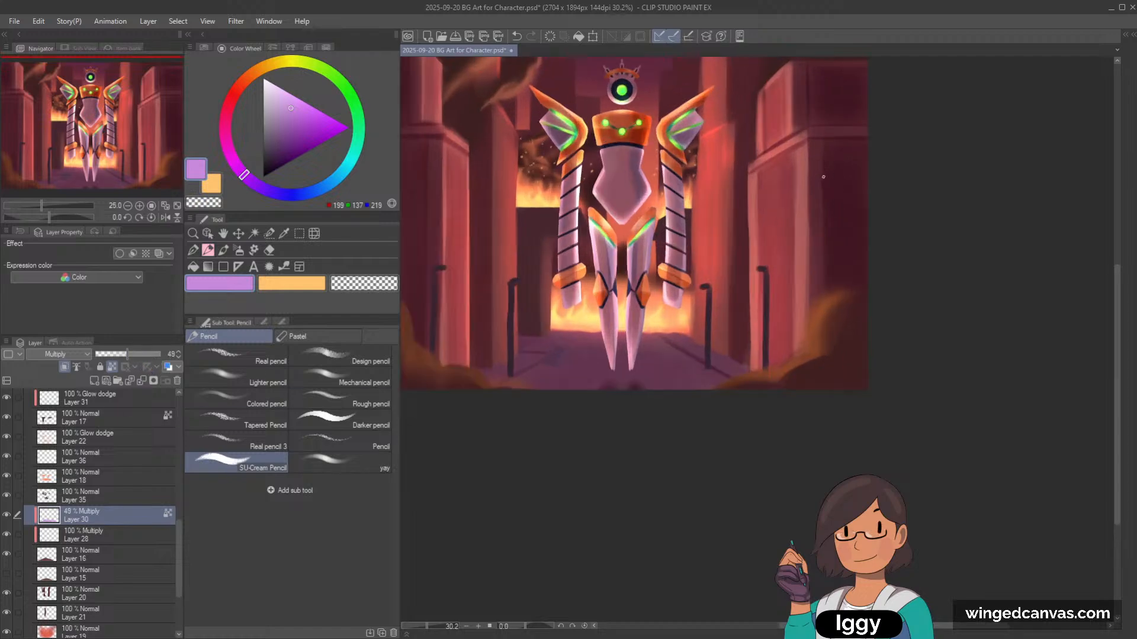
Step: Make the railings' Layer 12 active by picking a railing on the canvas, and choose the HC OWC brush
{"action": "left_click", "coordinate": [207, 234]}
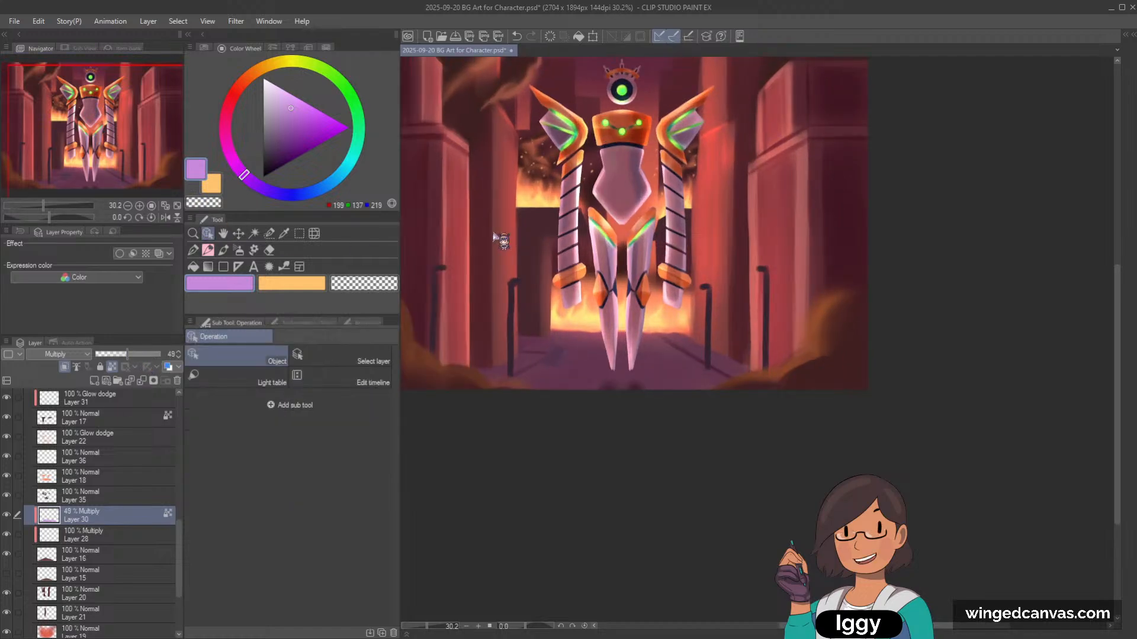
{"action": "left_click", "coordinate": [515, 300]}
{"action": "left_click", "coordinate": [223, 250]}
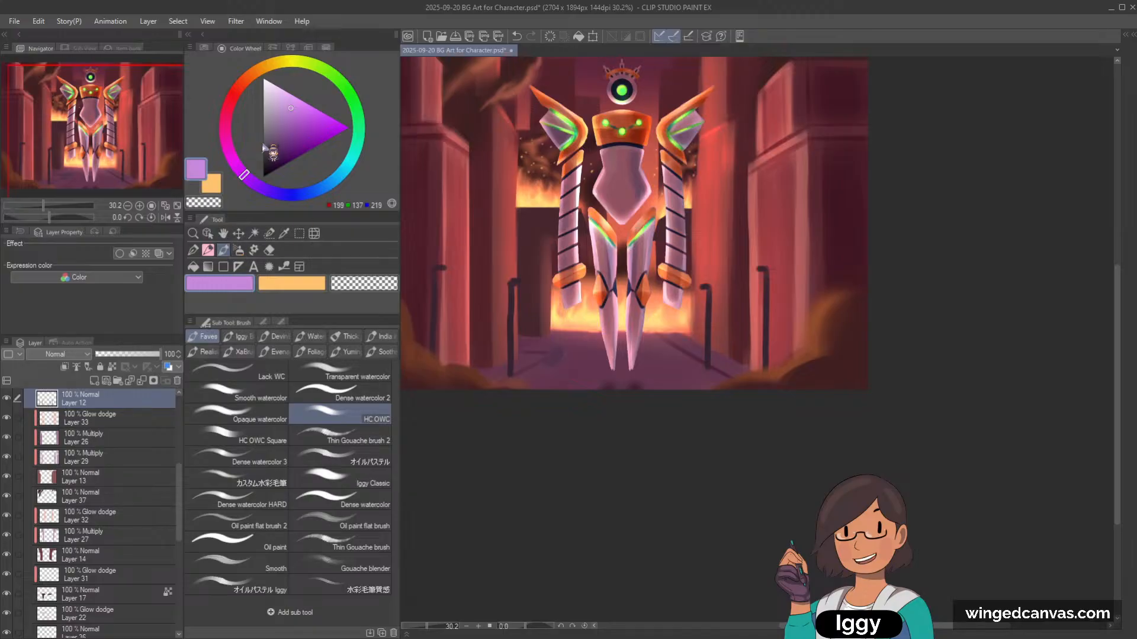
Step: Paint thin fire-lit highlights along the edges of the four railings in peach (RGB 255, 173, 126) with a smaller brush
{"action": "left_click", "coordinate": [564, 321], "text": "alt"}
{"action": "key", "text": "bracketleft"}
{"action": "key", "text": "bracketleft"}
{"action": "key", "text": "bracketleft"}
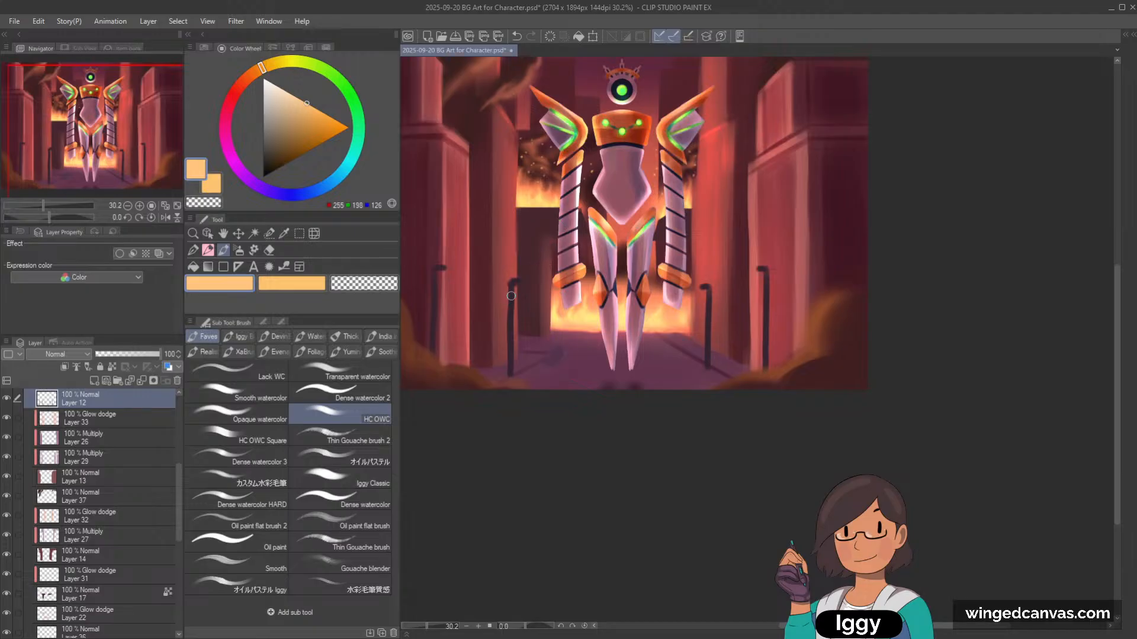
{"action": "left_click", "coordinate": [249, 75]}
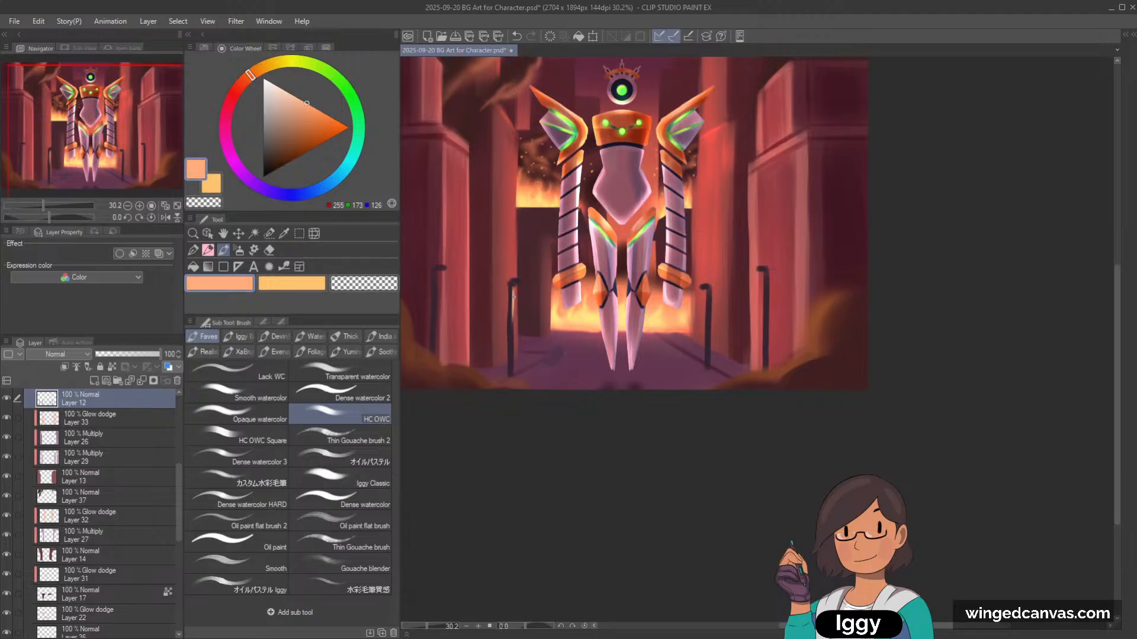
{"action": "mouse_move", "coordinate": [513, 297]}
{"action": "left_mouse_down"}
{"action": "mouse_move", "coordinate": [513, 340]}
{"action": "mouse_move", "coordinate": [513, 324]}
{"action": "left_mouse_up"}
{"action": "left_click_drag", "start_coordinate": [433, 347], "coordinate": [435, 309]}
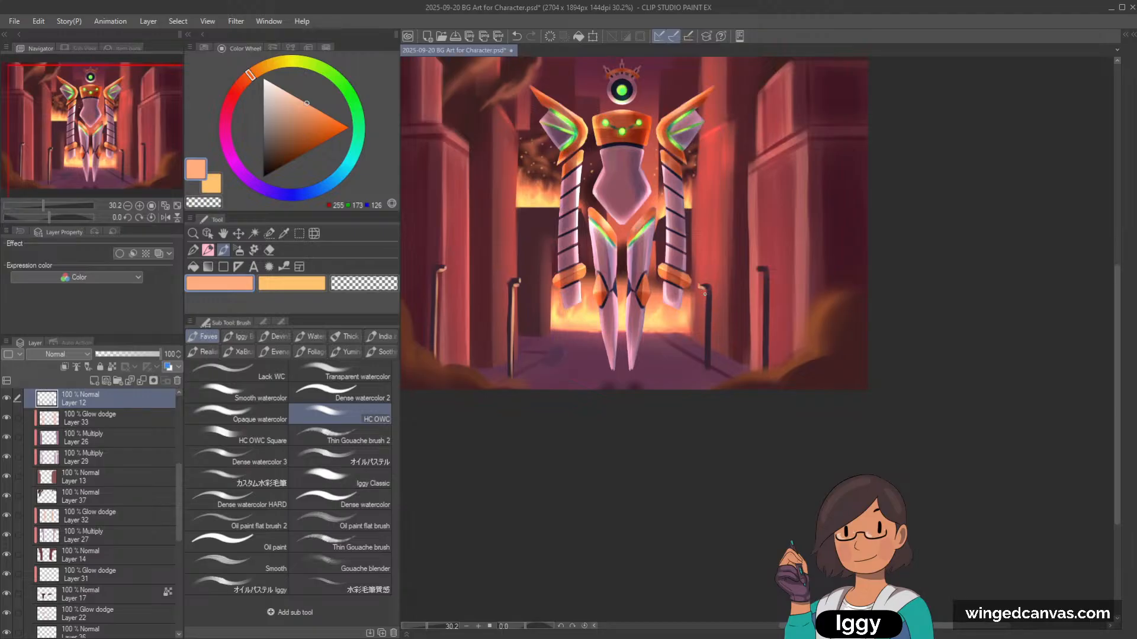
{"action": "left_click_drag", "start_coordinate": [705, 306], "coordinate": [705, 343]}
{"action": "left_click_drag", "start_coordinate": [763, 270], "coordinate": [764, 316]}
{"action": "scroll", "coordinate": [843, 119], "scroll_direction": "down", "scroll_amount": 3}
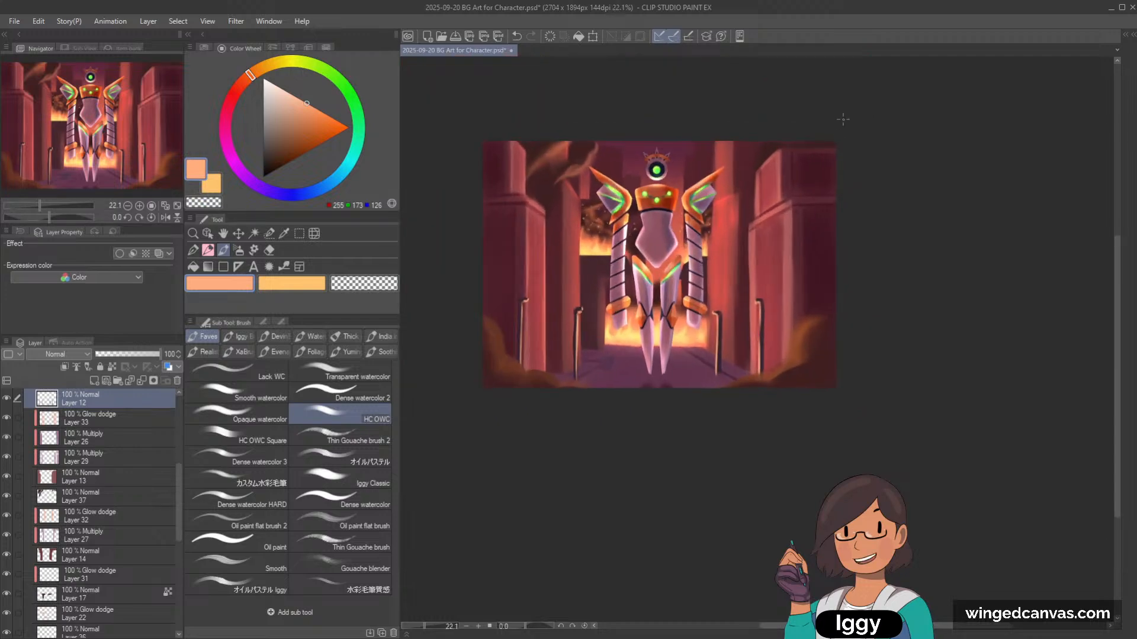
{"action": "scroll", "coordinate": [789, 193], "scroll_direction": "up", "scroll_amount": 3}
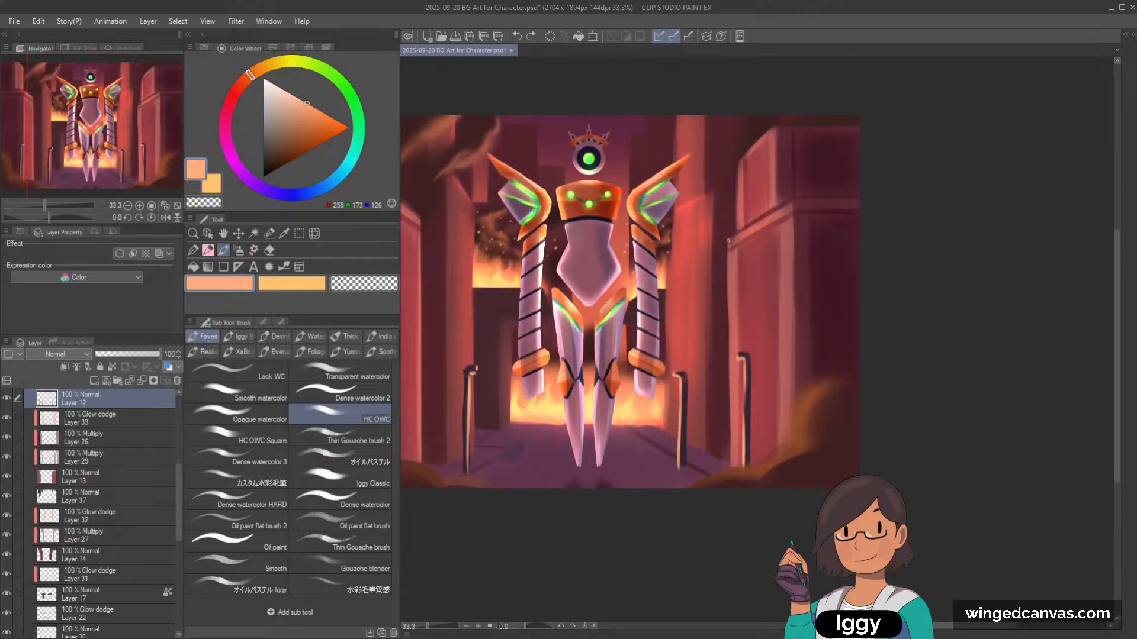
Step: Sample red from the lit pillar, shift it towards orange, and adjust the railing layer's hue, saturation and luminosity
{"action": "left_click", "coordinate": [730, 242], "text": "alt"}
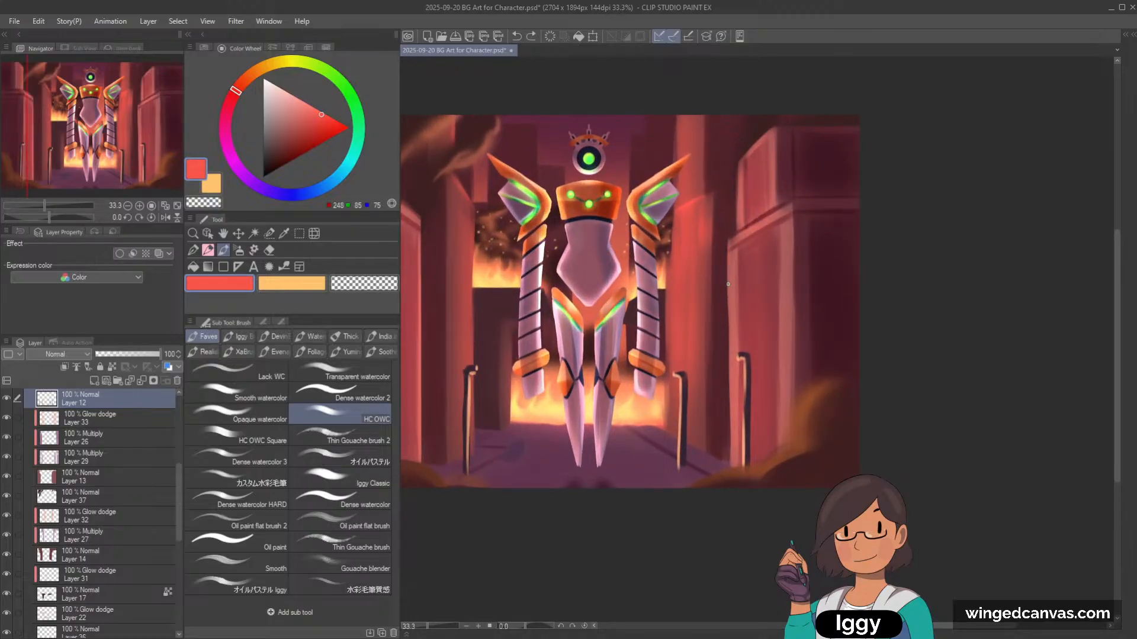
{"action": "left_click", "coordinate": [250, 93]}
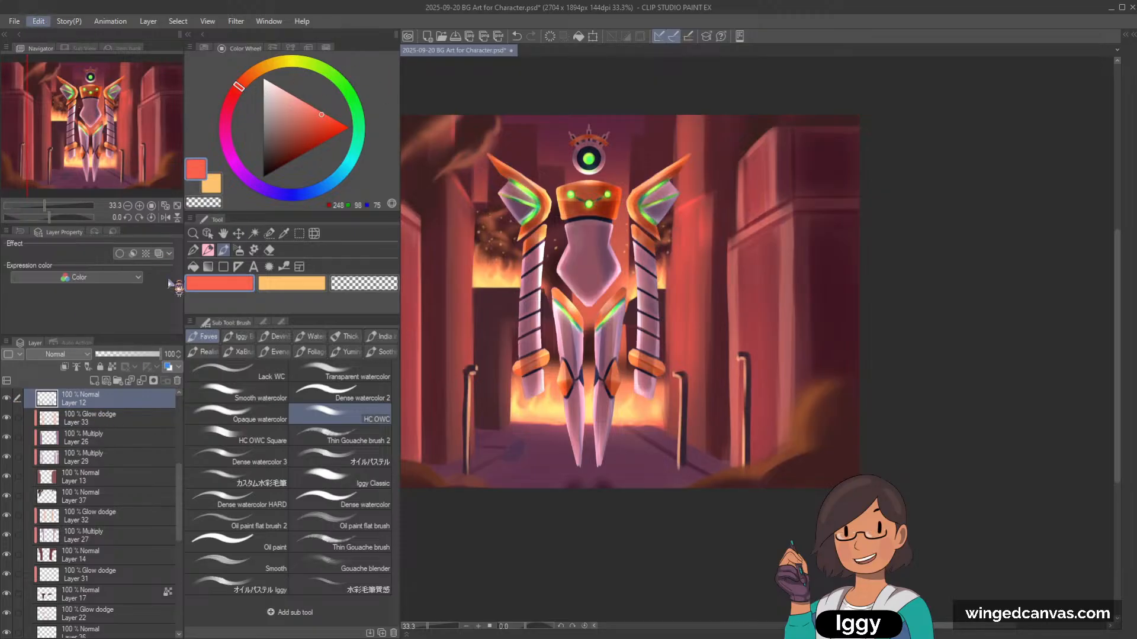
{"action": "key", "text": "ctrl+u"}
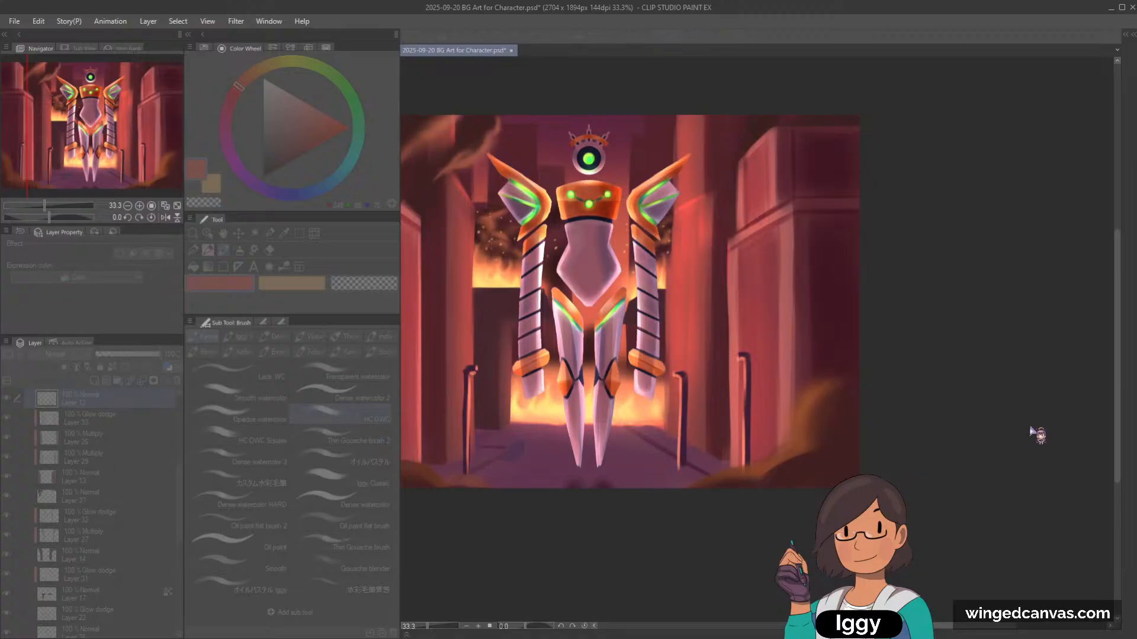
{"action": "key", "text": "Return"}
{"action": "scroll", "coordinate": [822, 304], "scroll_direction": "down", "scroll_amount": 2}
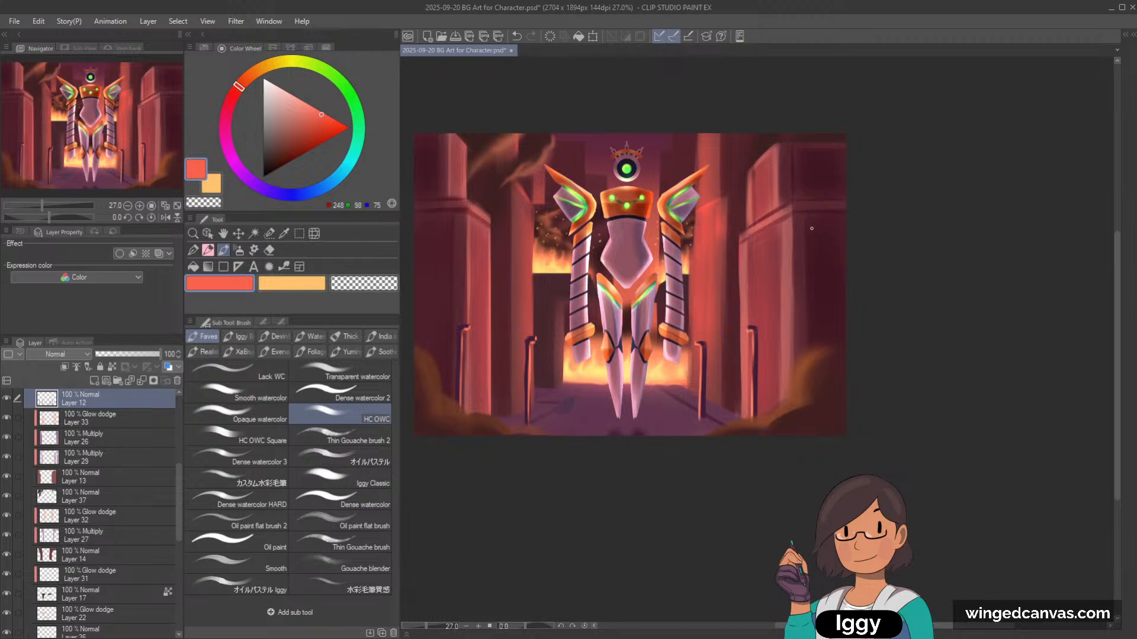
Step: Add a new raster layer above Layer 34 and move it out of Folder 1 Copy 3, directly above the folder
{"action": "scroll", "coordinate": [181, 461], "scroll_direction": "up", "scroll_amount": 4}
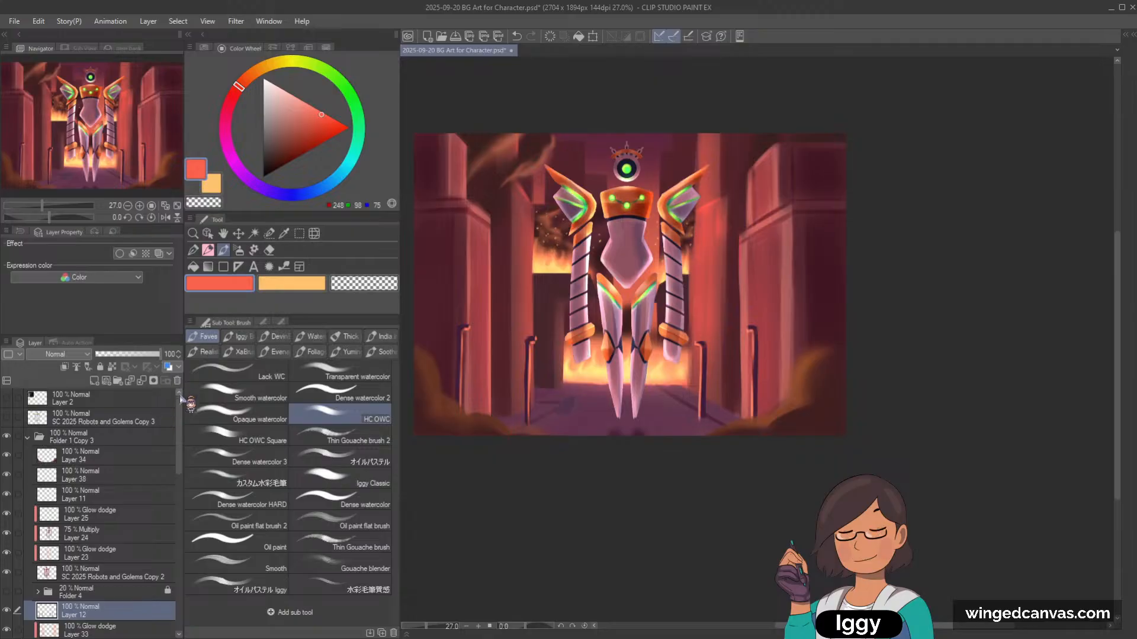
{"action": "left_click", "coordinate": [116, 459]}
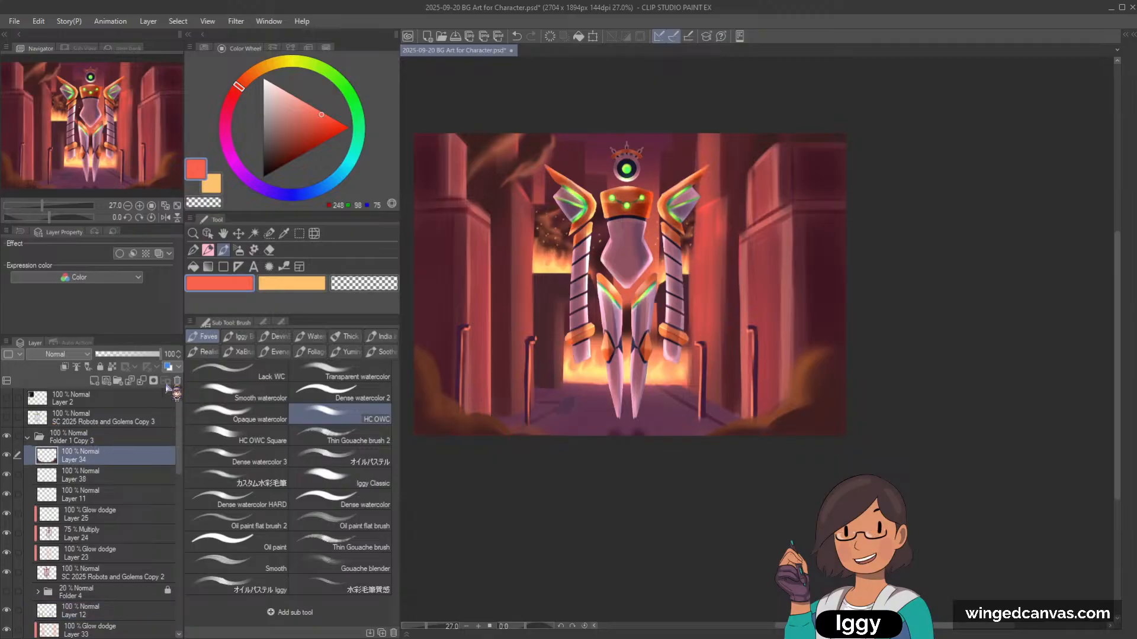
{"action": "left_click", "coordinate": [94, 381]}
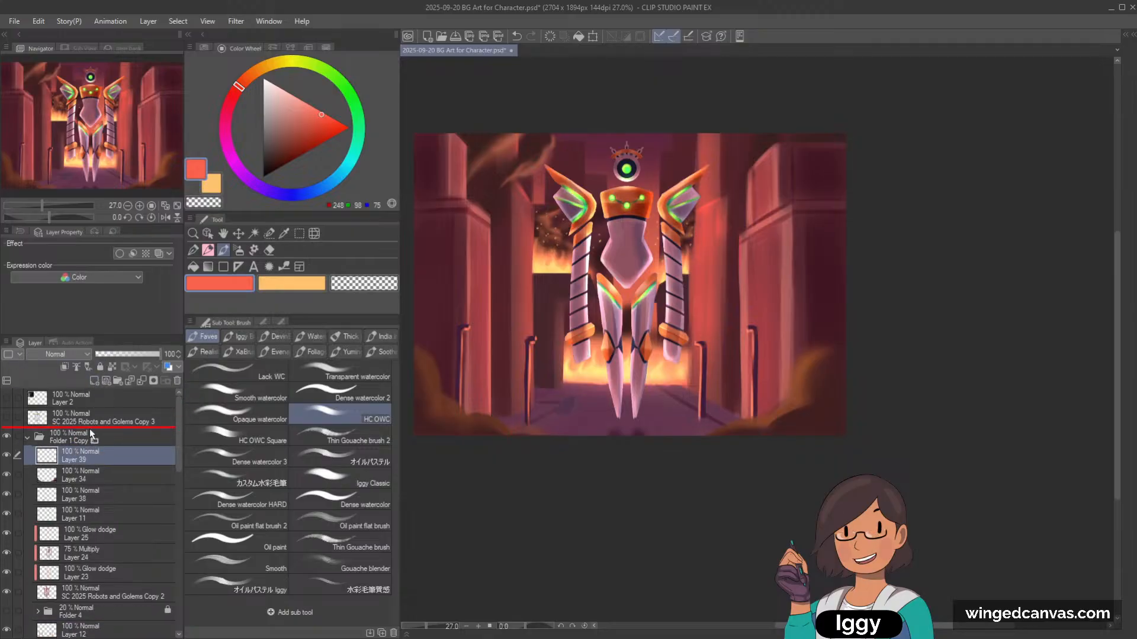
{"action": "left_click_drag", "start_coordinate": [92, 436], "coordinate": [91, 434]}
Step: Set up the Droplet airbrush at size 800 with a light salmon colour (RGB 255, 152, 137)
{"action": "left_click", "coordinate": [238, 250]}
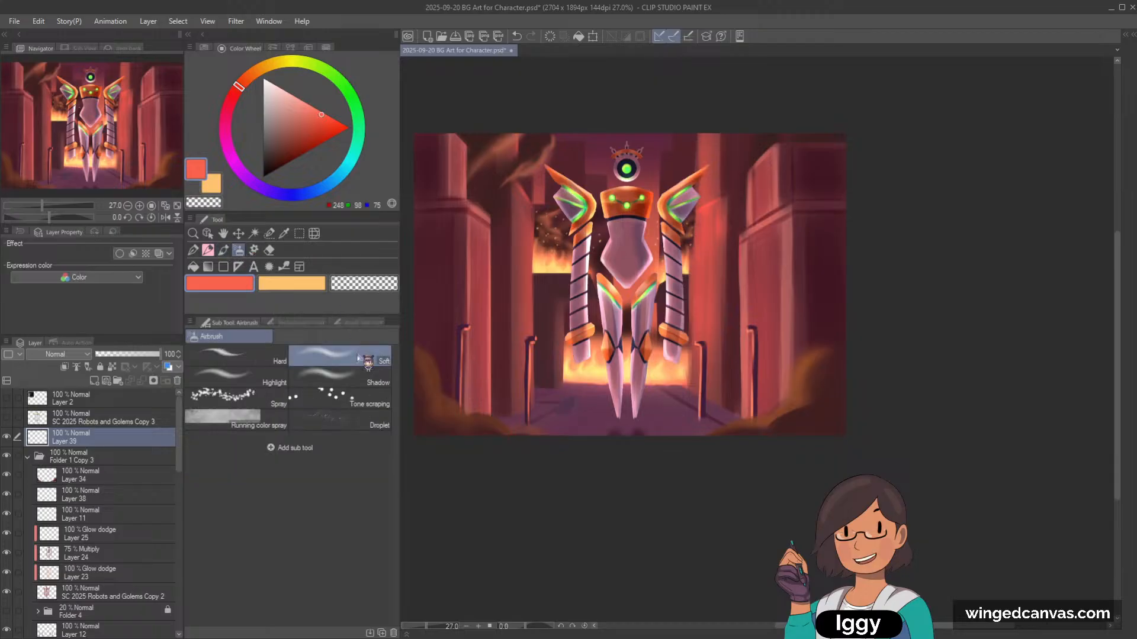
{"action": "left_click", "coordinate": [334, 421]}
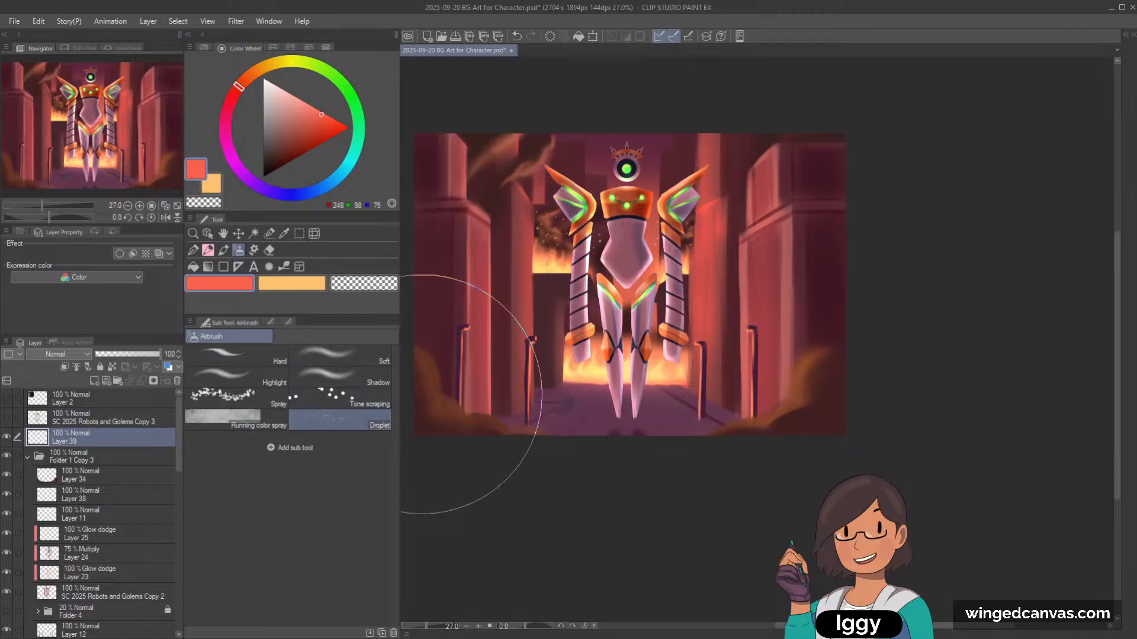
{"action": "left_click", "coordinate": [260, 401]}
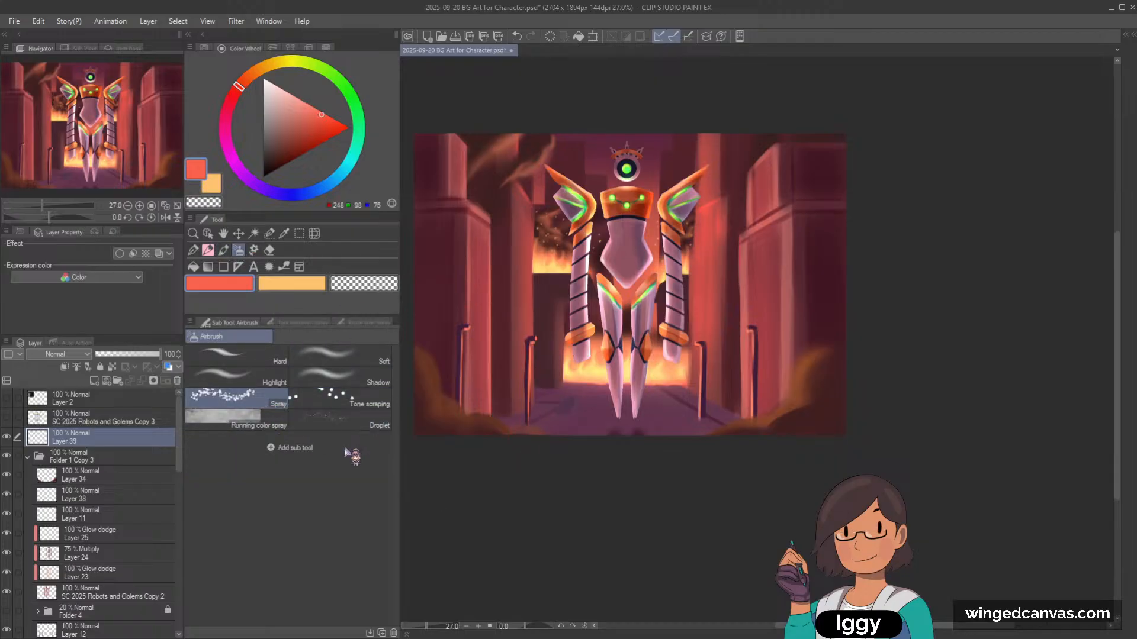
{"action": "left_click", "coordinate": [340, 421]}
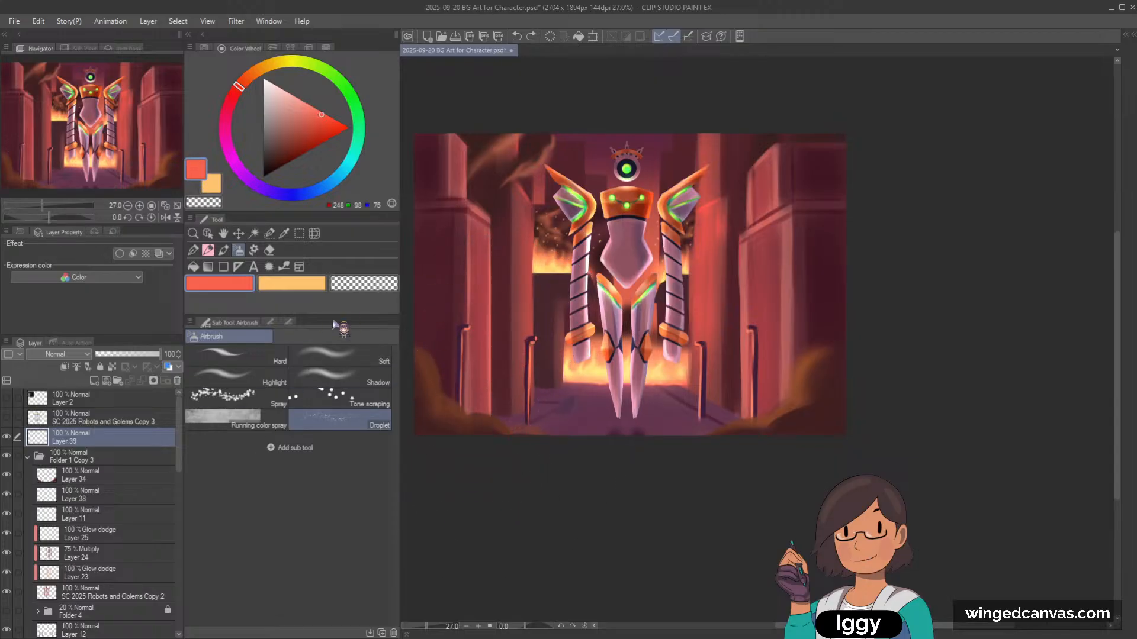
{"action": "left_click", "coordinate": [270, 323]}
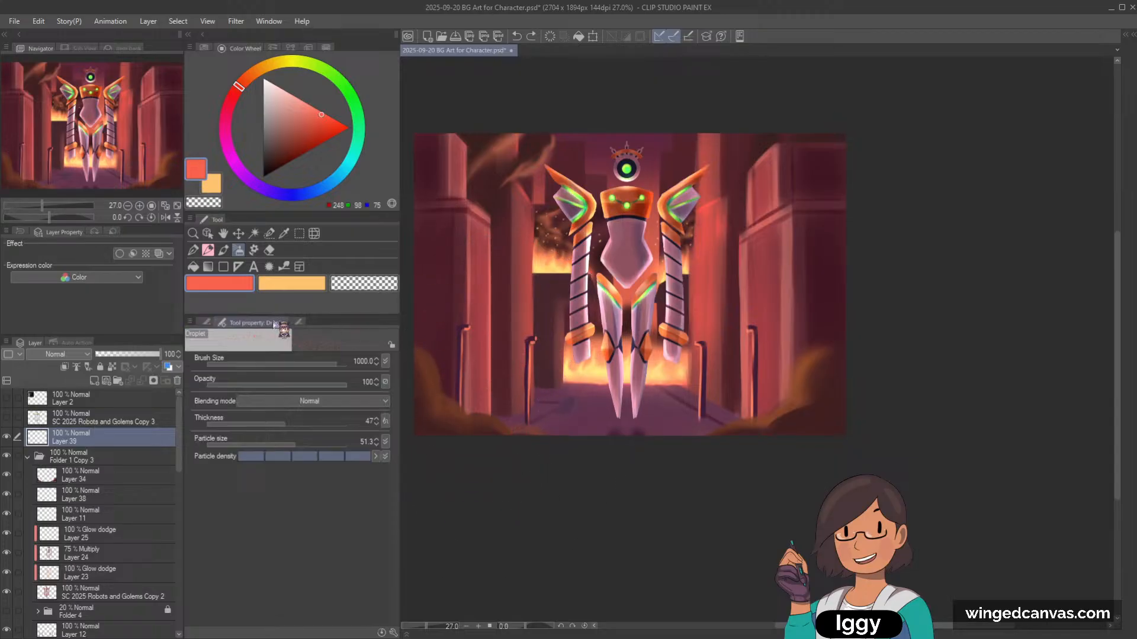
{"action": "left_click", "coordinate": [301, 101]}
{"action": "key", "text": "bracketleft"}
Step: Spray drifting embers over the outer pillars at size 800, and across the rest of the scene with sizes between 600 and 200
{"action": "left_click_drag", "start_coordinate": [469, 452], "coordinate": [459, 402]}
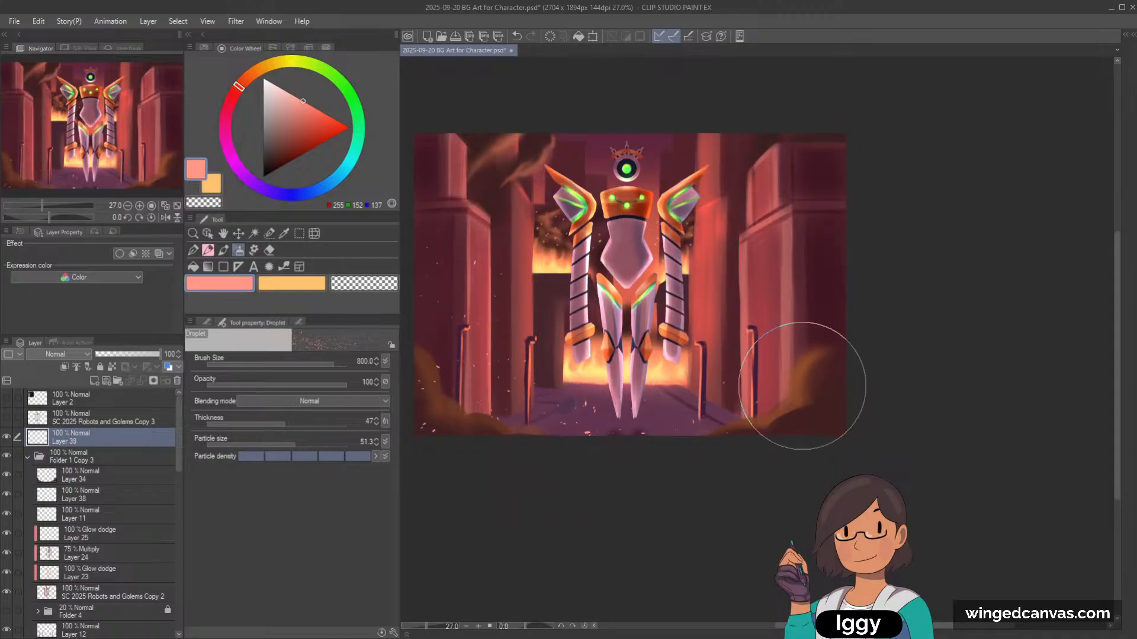
{"action": "mouse_move", "coordinate": [802, 386]}
{"action": "left_mouse_down"}
{"action": "mouse_move", "coordinate": [815, 310]}
{"action": "mouse_move", "coordinate": [836, 210]}
{"action": "mouse_move", "coordinate": [755, 276]}
{"action": "mouse_move", "coordinate": [750, 262]}
{"action": "mouse_move", "coordinate": [810, 186]}
{"action": "left_mouse_up"}
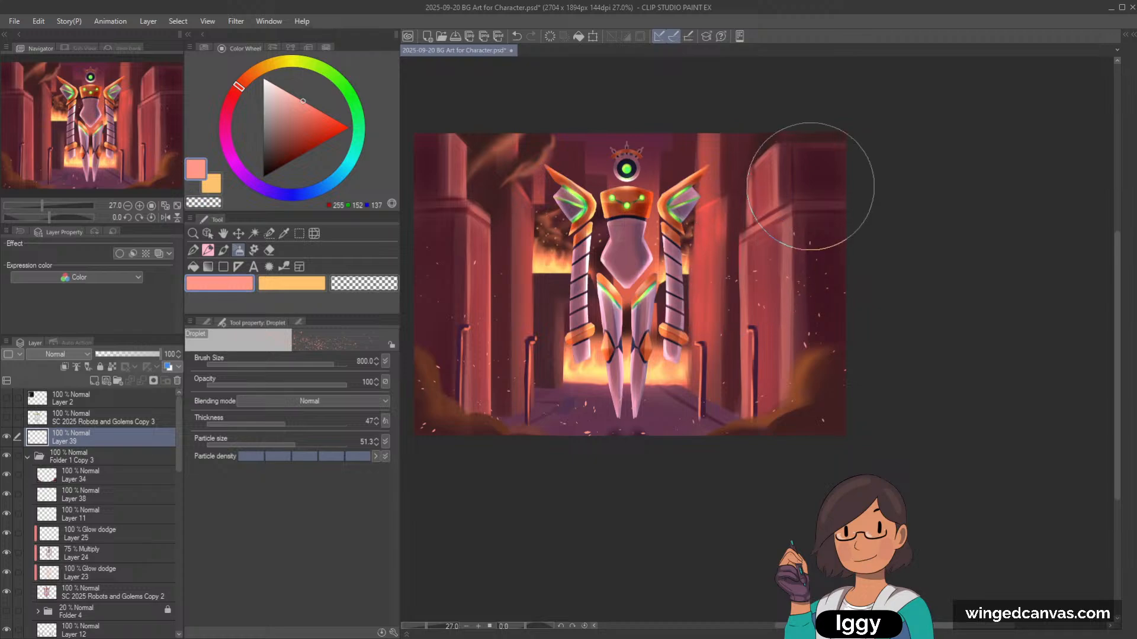
{"action": "left_click_drag", "start_coordinate": [751, 241], "coordinate": [832, 172]}
{"action": "key", "text": "bracketleft"}
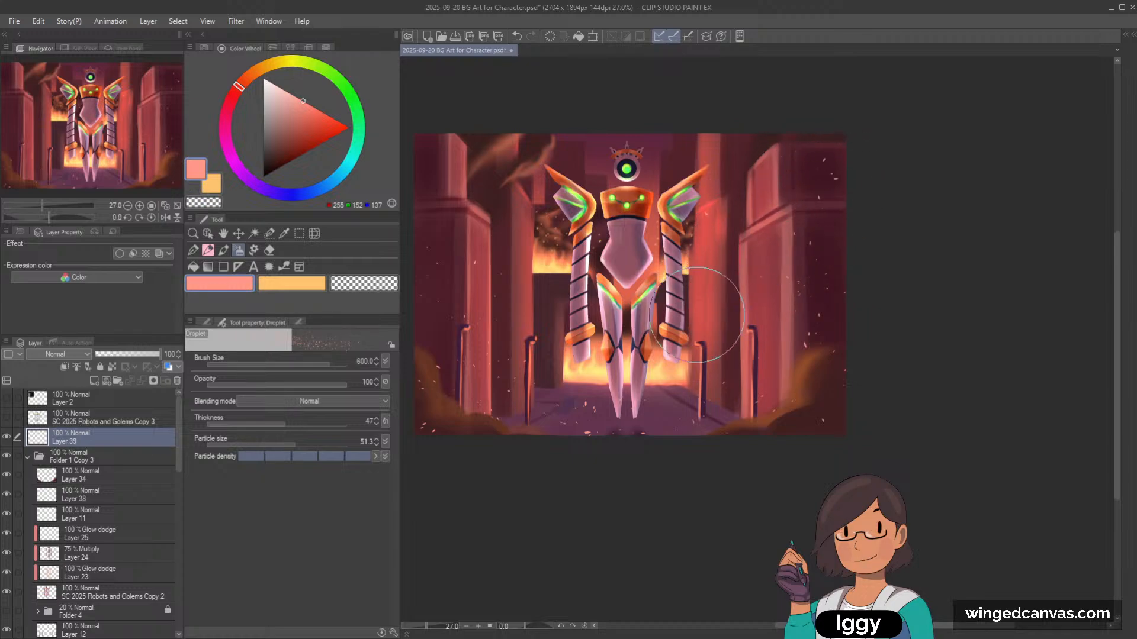
{"action": "key", "text": "bracketleft"}
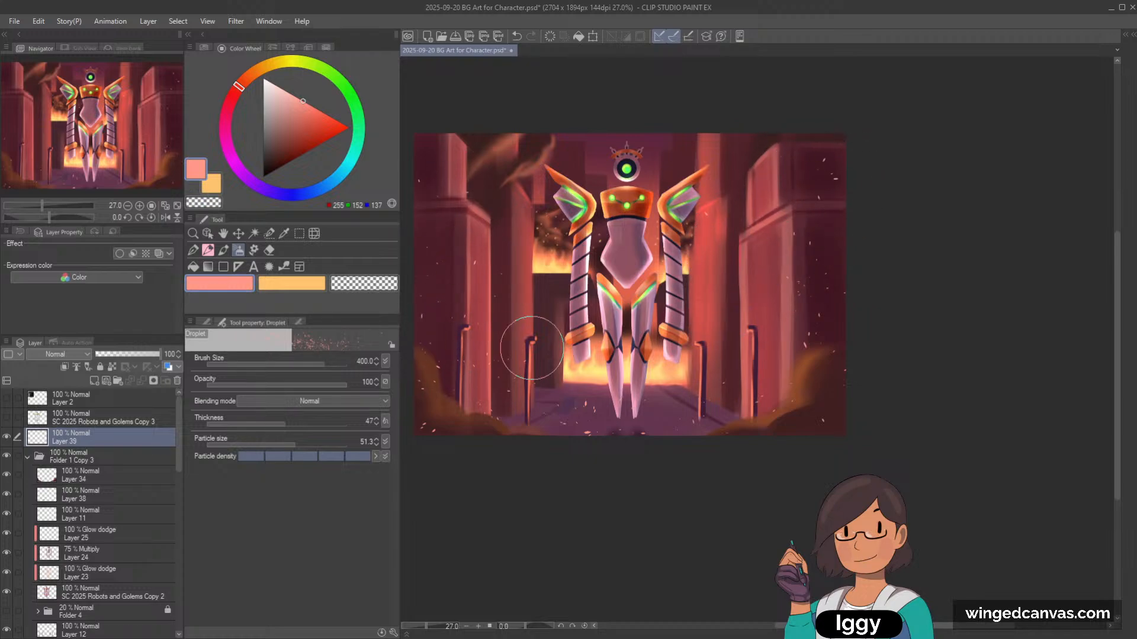
{"action": "key", "text": "bracketleft"}
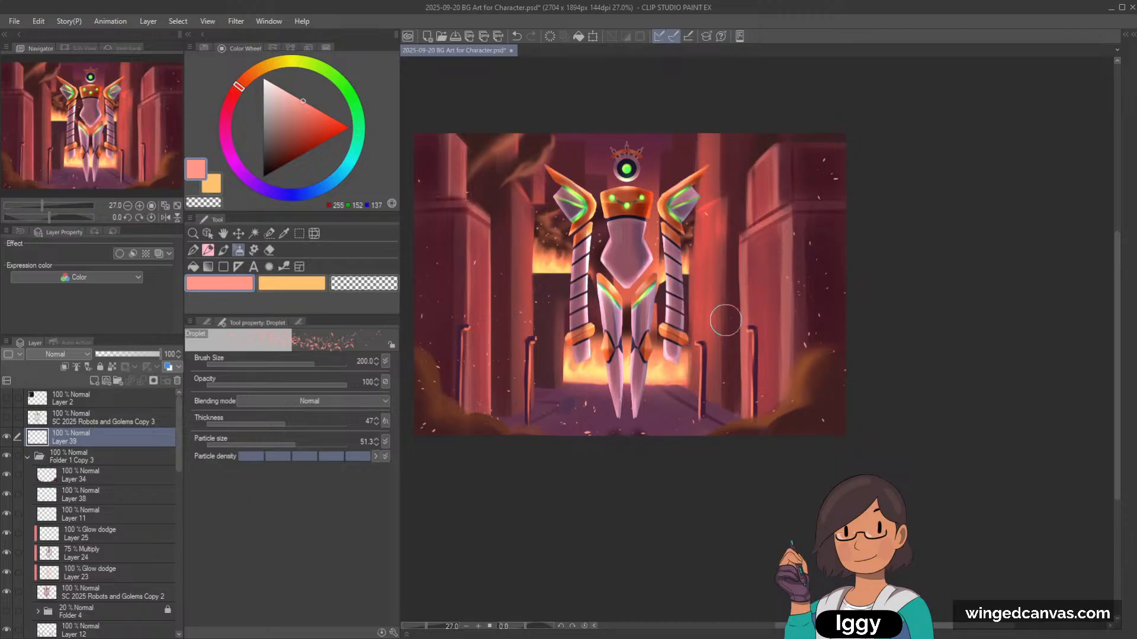
{"action": "key", "text": "bracketright"}
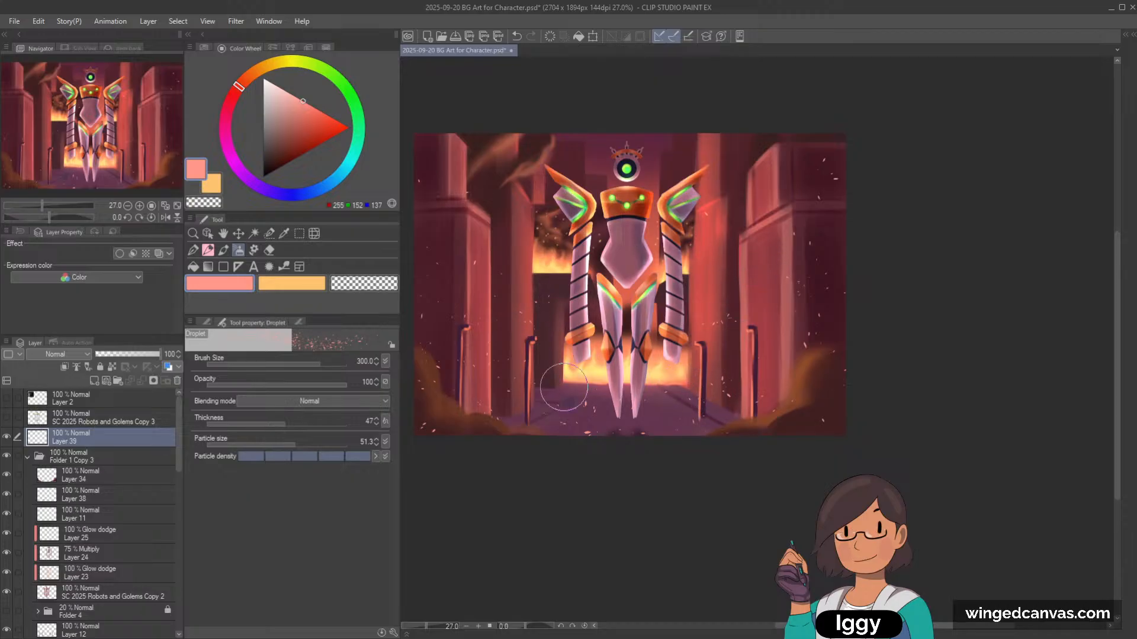
{"action": "key", "text": "bracketleft"}
{"action": "scroll", "coordinate": [713, 224], "scroll_direction": "down", "scroll_amount": 1}
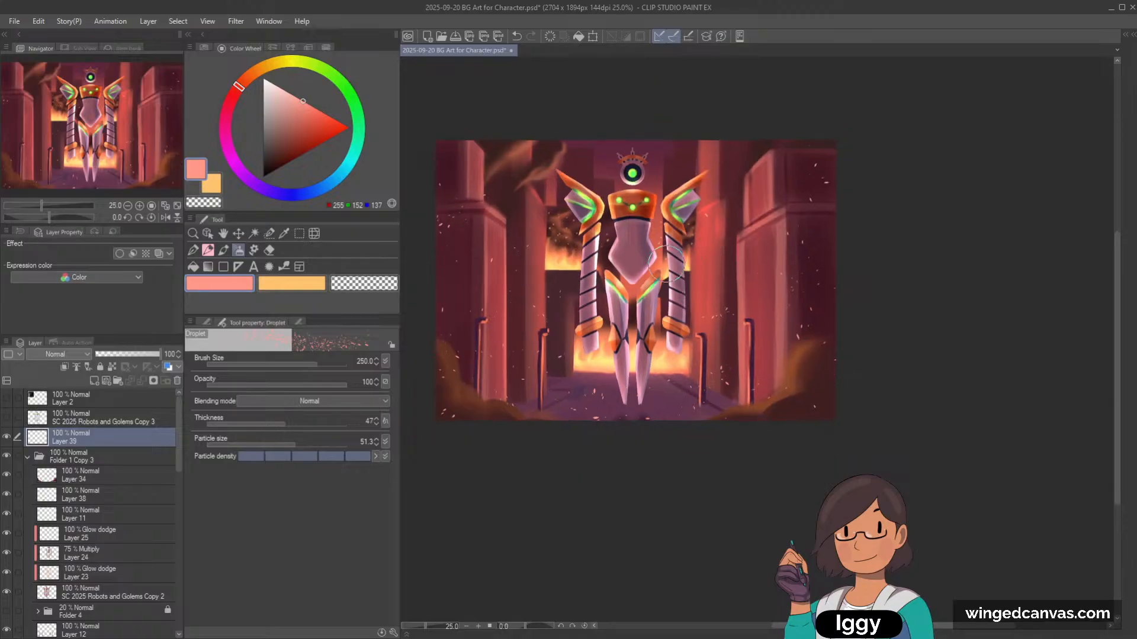
Step: Duplicate the embers' Layer 39 and set the copy's blending mode to Glow dodge
{"action": "key", "text": "ctrl+j"}
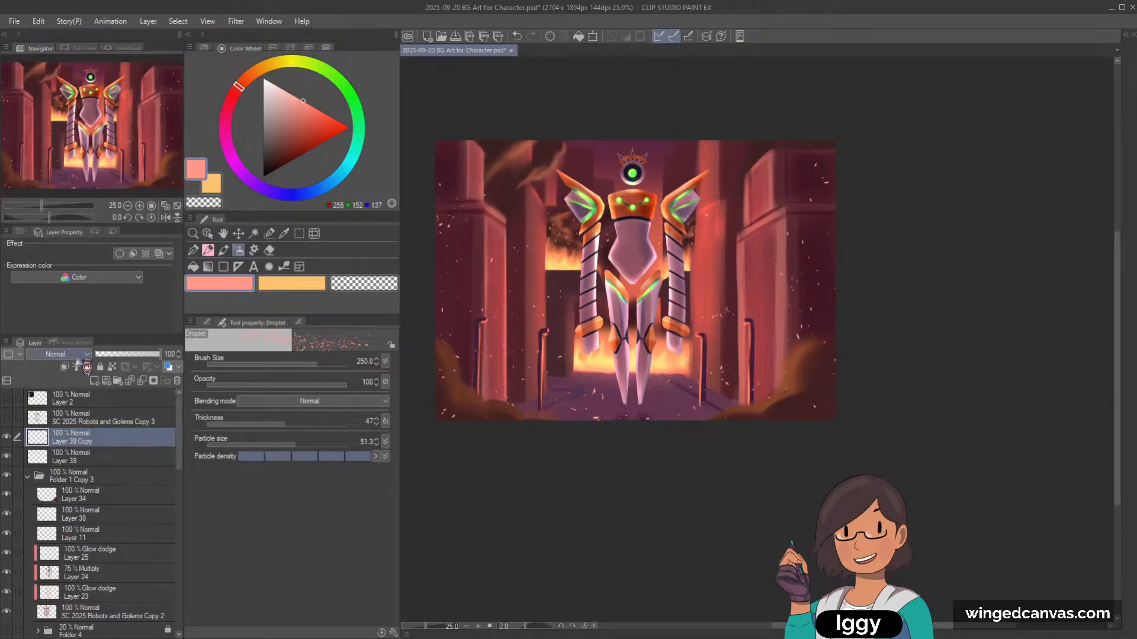
{"action": "key", "text": "shift+alt+d"}
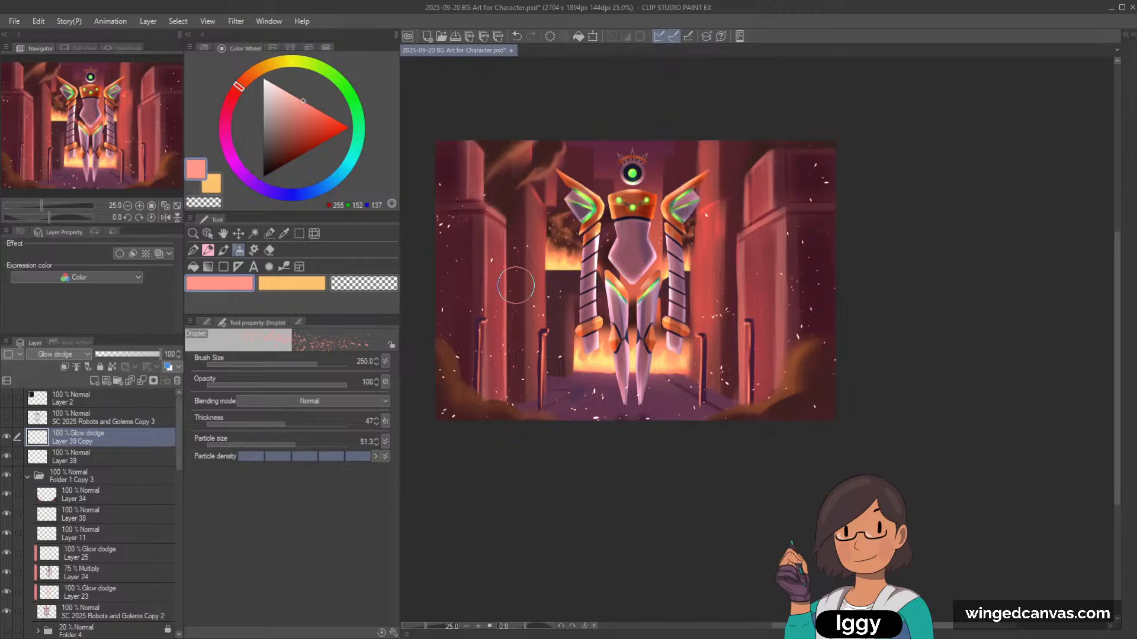
{"action": "scroll", "coordinate": [515, 285], "scroll_direction": "up", "scroll_amount": 3}
{"action": "scroll", "coordinate": [446, 253], "scroll_direction": "up", "scroll_amount": 2}
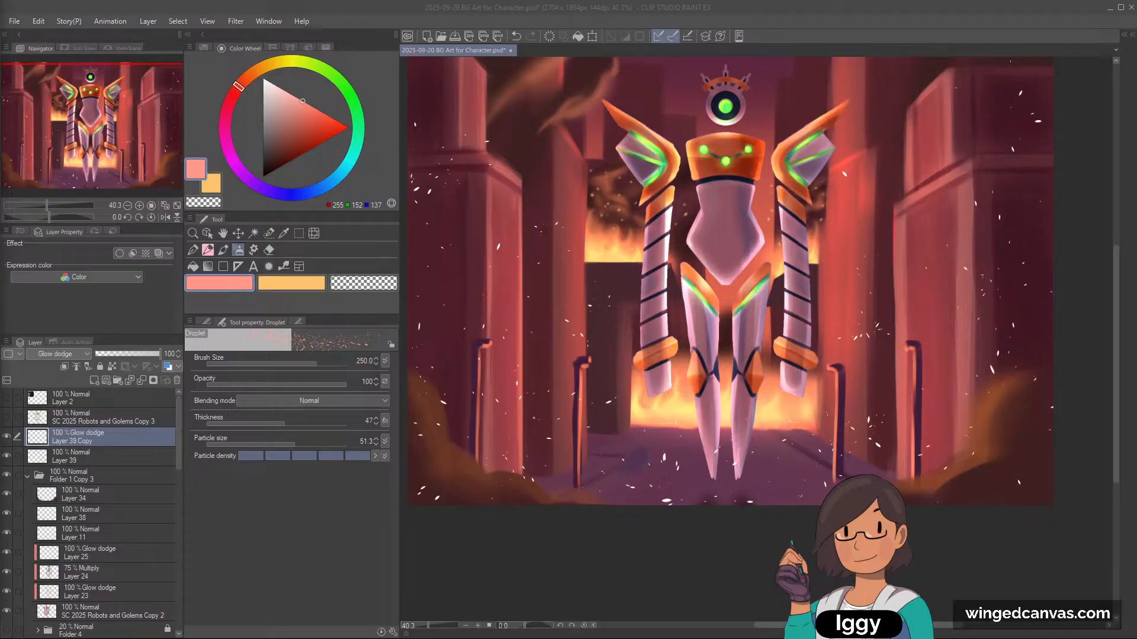
Step: Apply a light Gaussian blur to the Glow dodge embers copy, checking the glow around individual embers in the preview
{"action": "left_click", "coordinate": [236, 21]}
{"action": "mouse_move", "coordinate": [255, 36]}
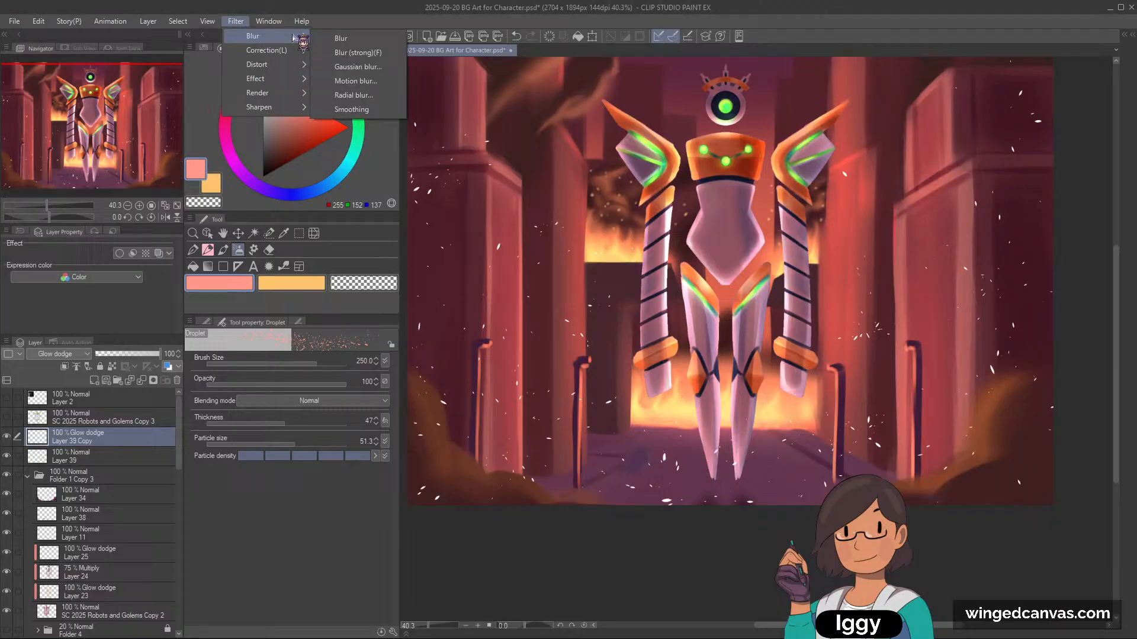
{"action": "left_click", "coordinate": [369, 68]}
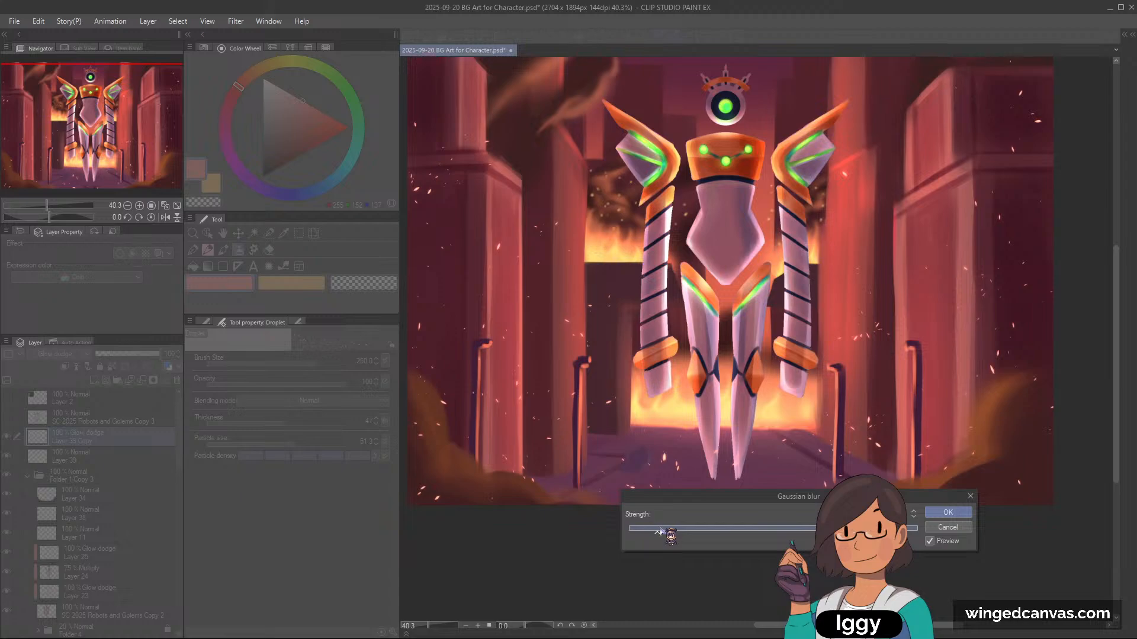
{"action": "scroll", "coordinate": [561, 332], "scroll_direction": "up", "scroll_amount": 8}
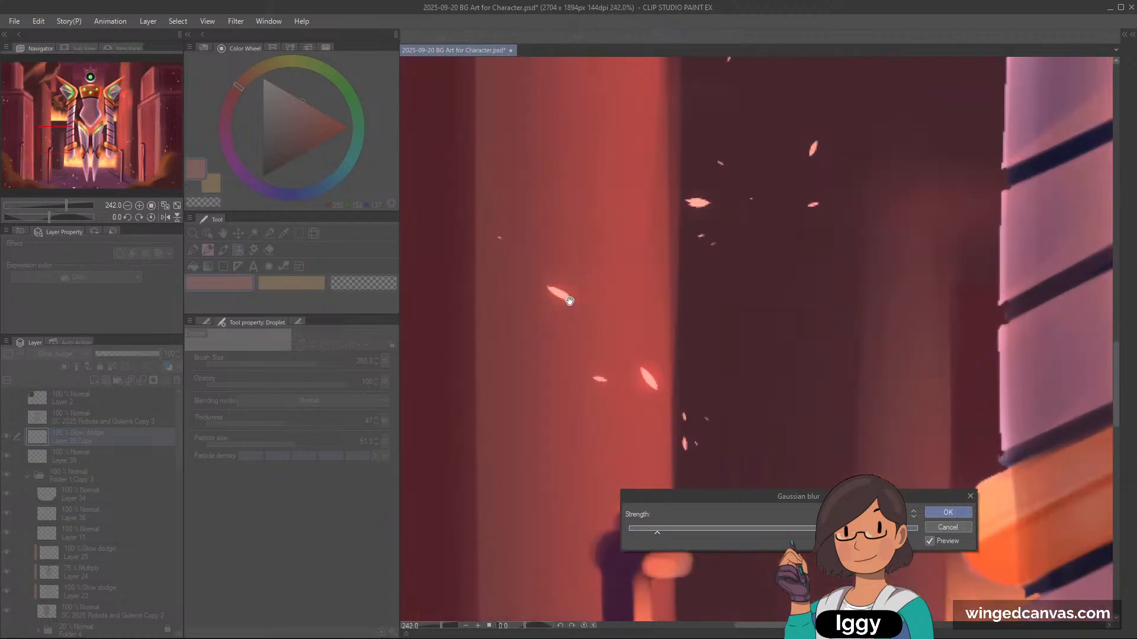
{"action": "scroll", "coordinate": [569, 301], "scroll_direction": "up", "scroll_amount": 1}
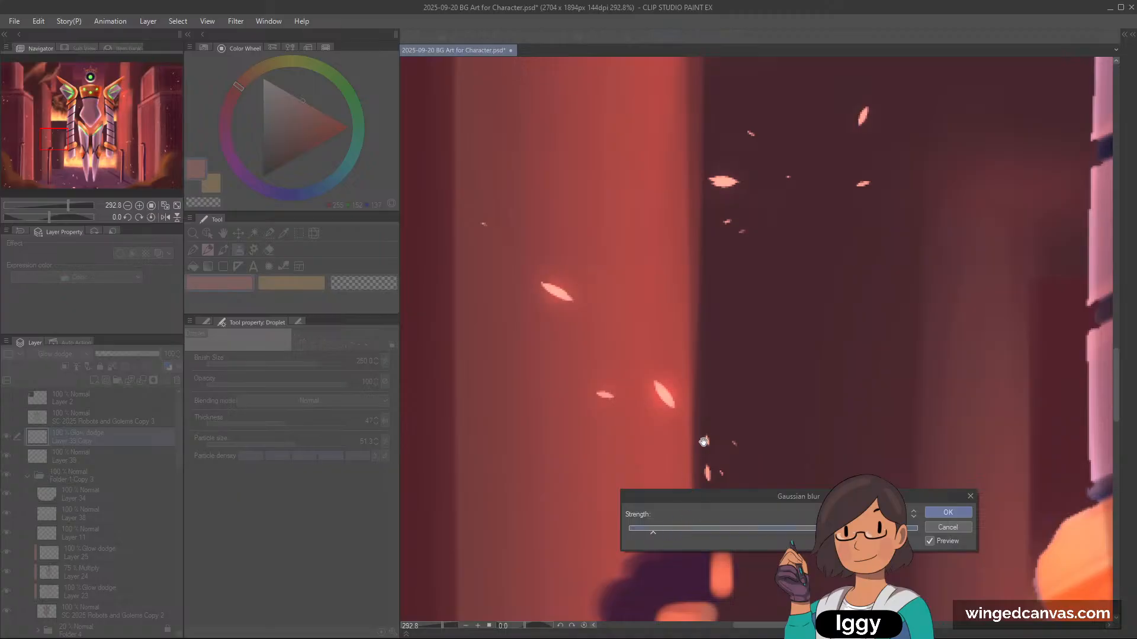
{"action": "scroll", "coordinate": [888, 355], "scroll_direction": "down", "scroll_amount": 7}
{"action": "left_click", "coordinate": [948, 512]}
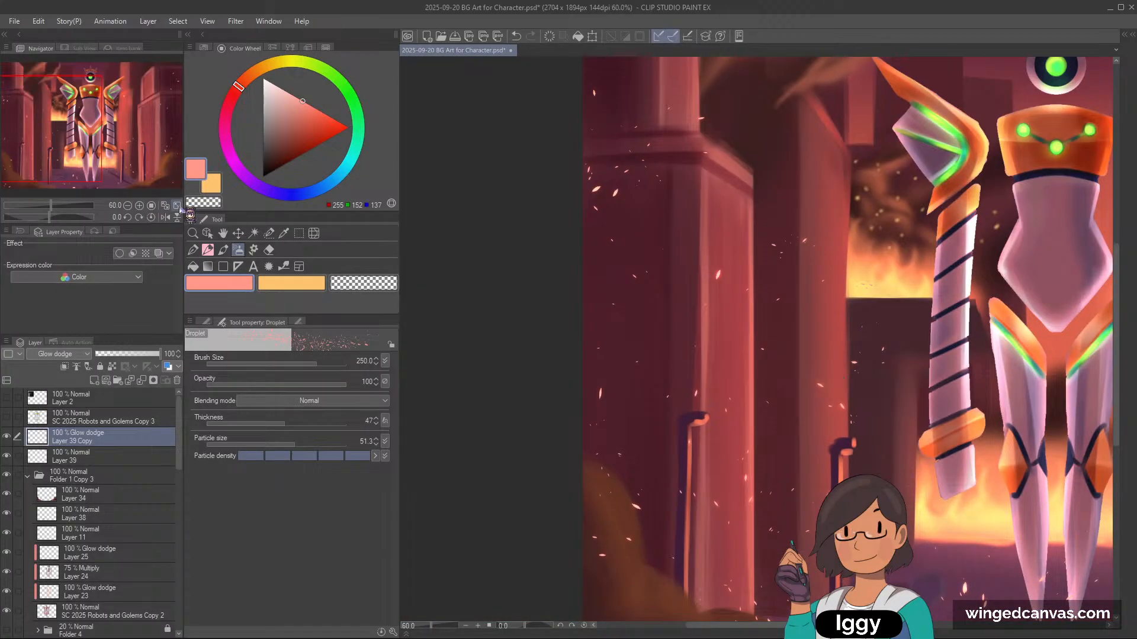
Step: Duplicate the blurred Glow dodge embers layer to strengthen the glow across the whole canvas
{"action": "key", "text": "ctrl+0"}
{"action": "key", "text": "ctrl+c"}
{"action": "key", "text": "ctrl+v"}
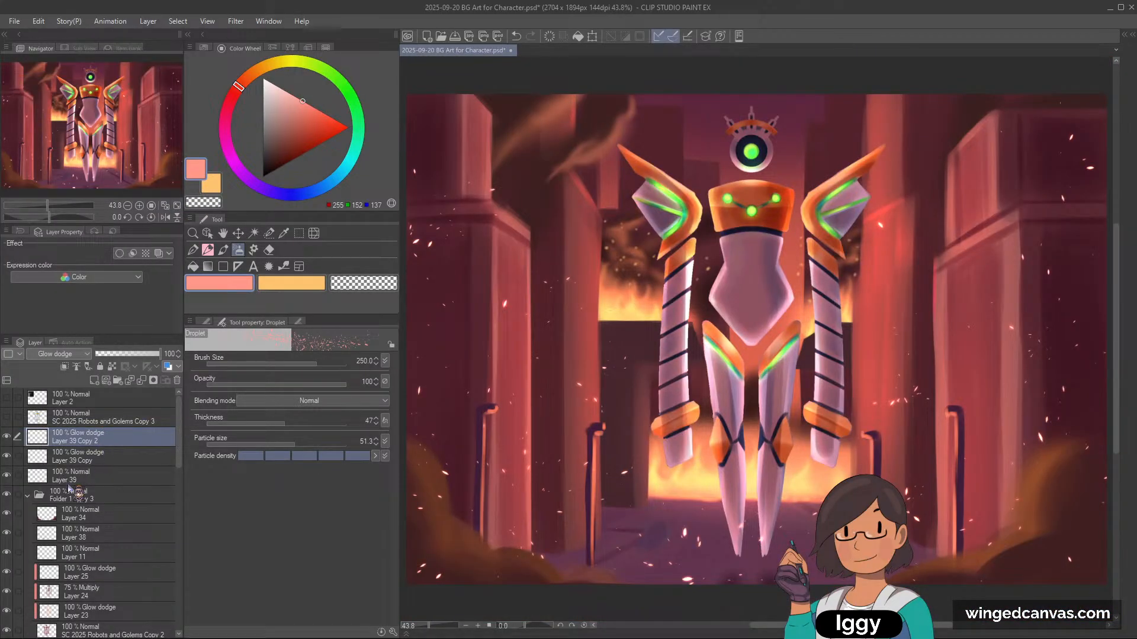
Step: Duplicate the blurred Glow dodge embers layer once more and merge the extra copies down into Layer 39 Copy
{"action": "key", "text": "ctrl+c"}
{"action": "key", "text": "ctrl+v"}
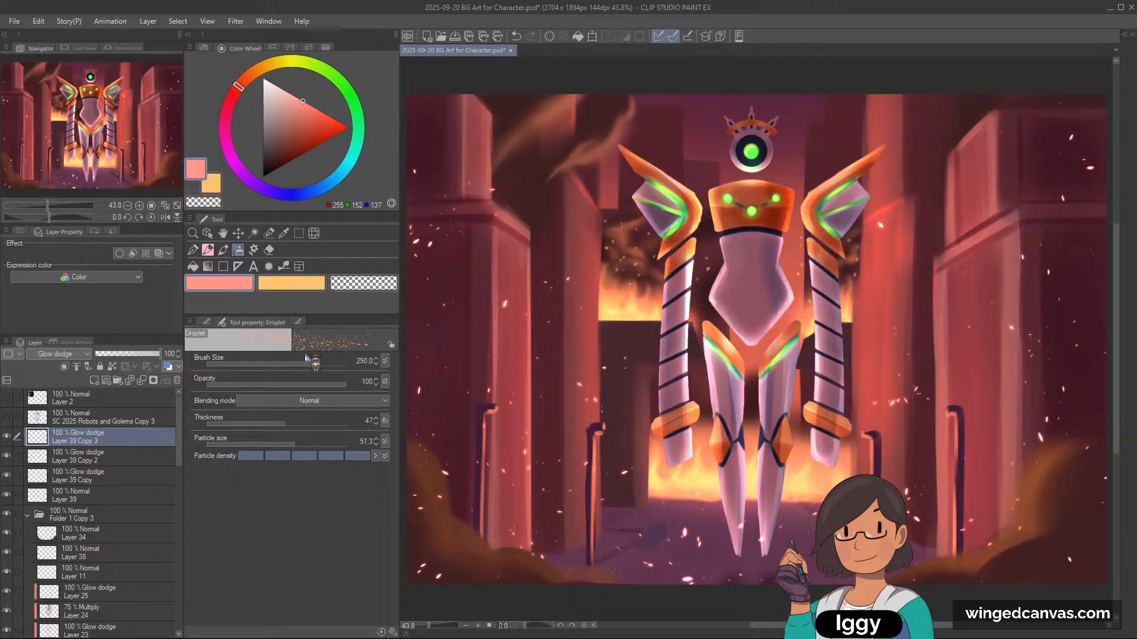
{"action": "scroll", "coordinate": [556, 373], "scroll_direction": "down", "scroll_amount": 1}
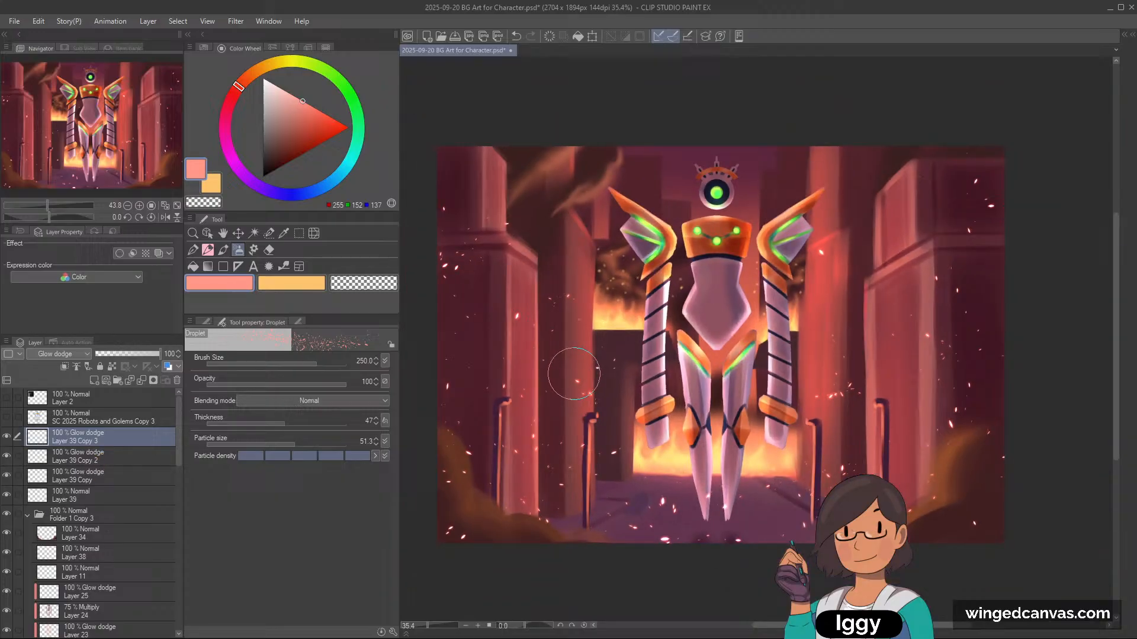
{"action": "left_click", "coordinate": [142, 381]}
{"action": "left_click", "coordinate": [142, 383]}
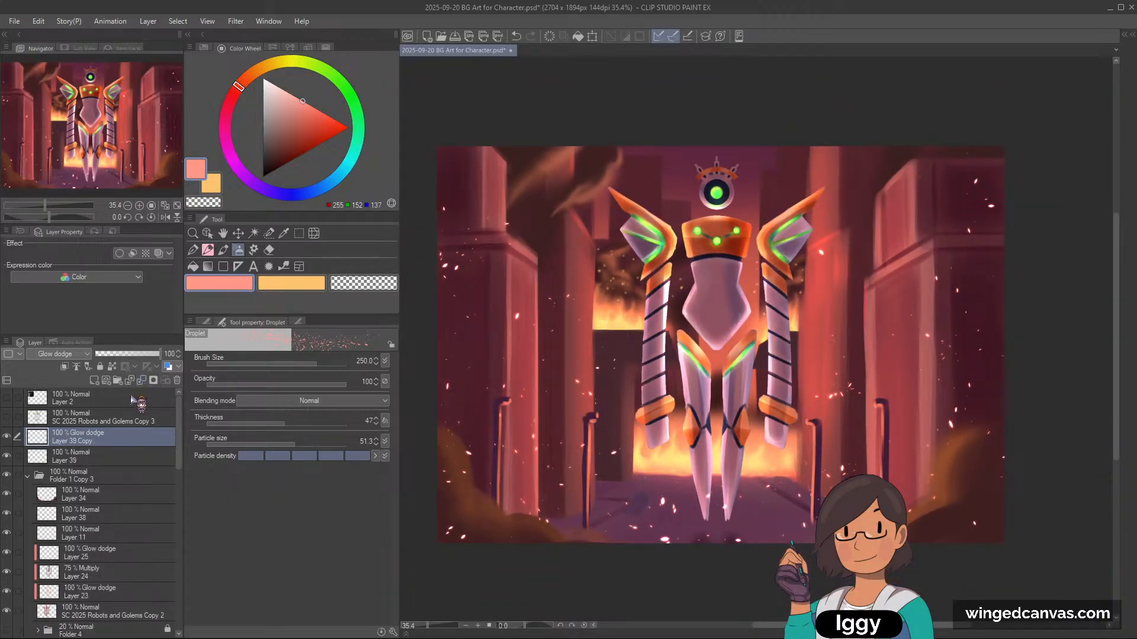
Step: Compare the embers with and without Layer 39 Copy, then lock its transparent pixels and recolour it red with the Mapping pen at size 2000
{"action": "left_click", "coordinate": [8, 436]}
{"action": "left_click", "coordinate": [7, 437]}
{"action": "left_click", "coordinate": [319, 132]}
{"action": "left_click", "coordinate": [192, 249]}
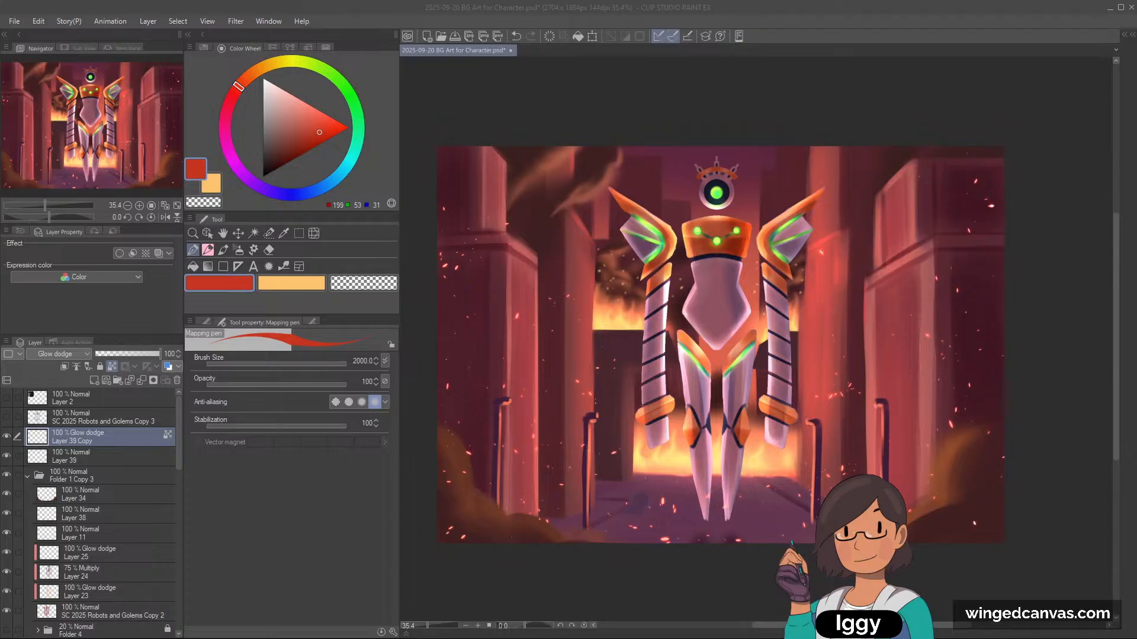
{"action": "scroll", "coordinate": [662, 352], "scroll_direction": "down", "scroll_amount": 1}
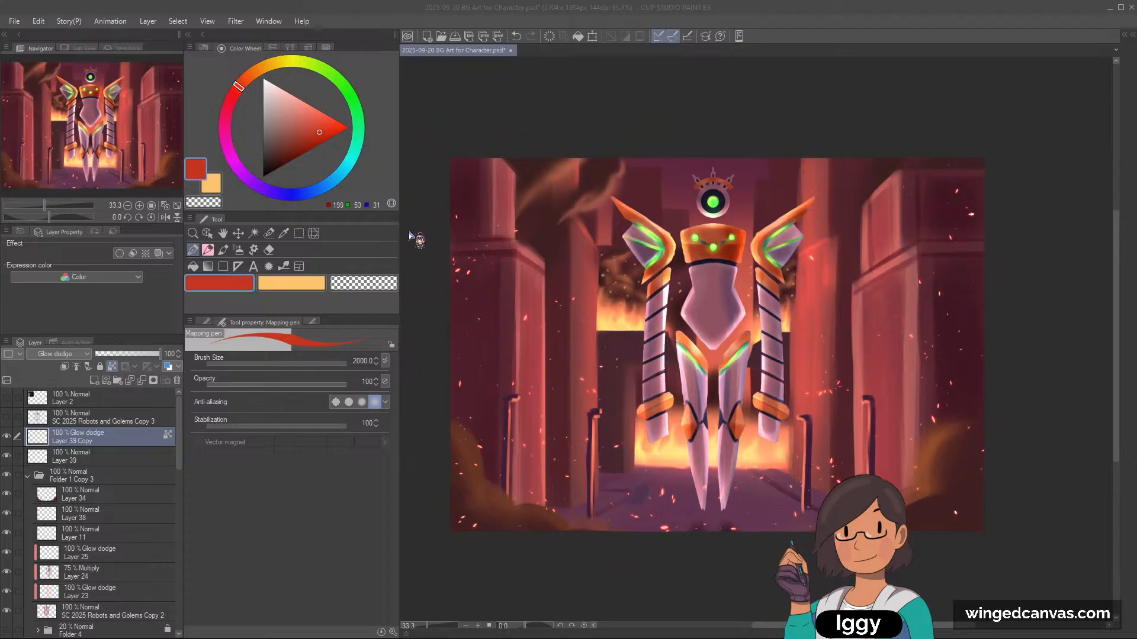
{"action": "left_click_drag", "start_coordinate": [136, 154], "coordinate": [141, 153]}
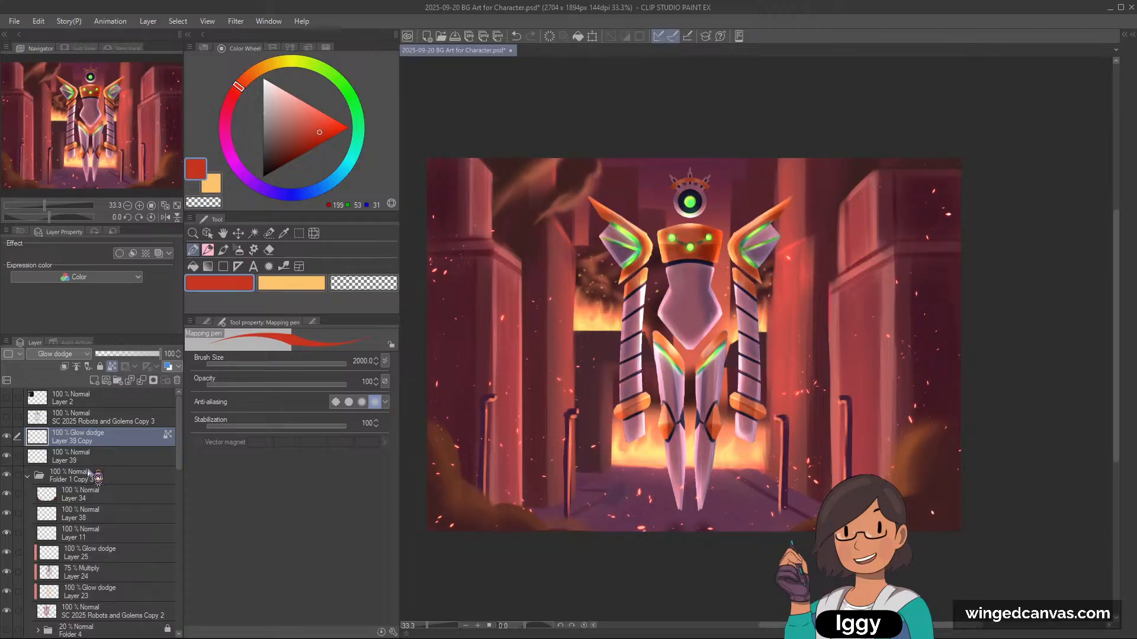
Step: Merge Layers 25, 24 and 23 with the SC 2025 Robots and Golems Copy 2 layer
{"action": "left_click", "coordinate": [106, 476]}
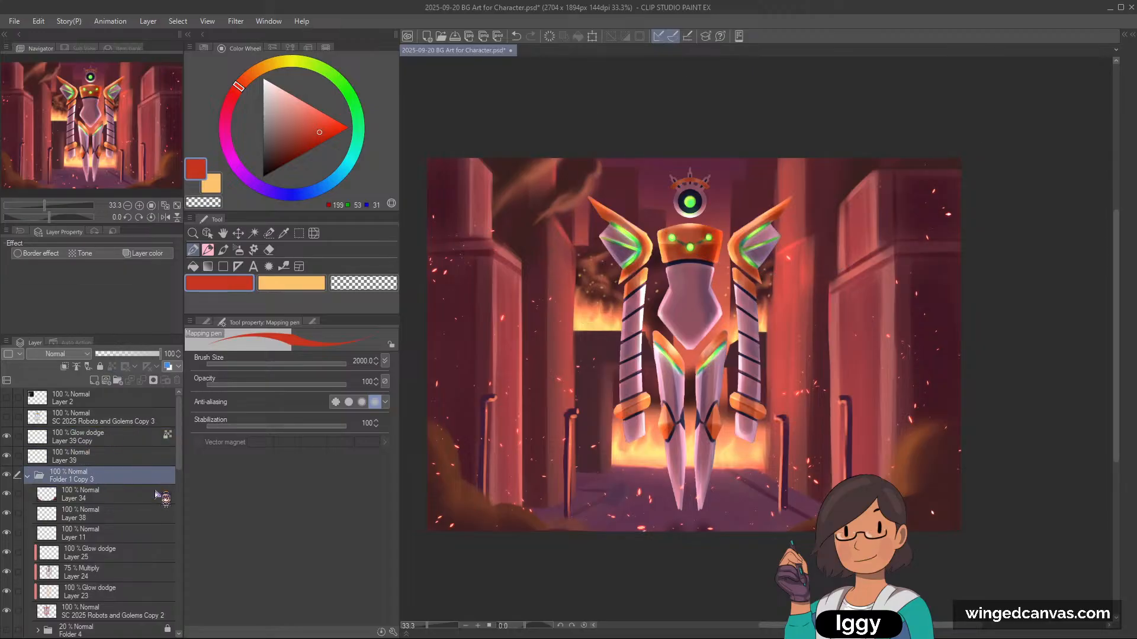
{"action": "left_click", "coordinate": [121, 553]}
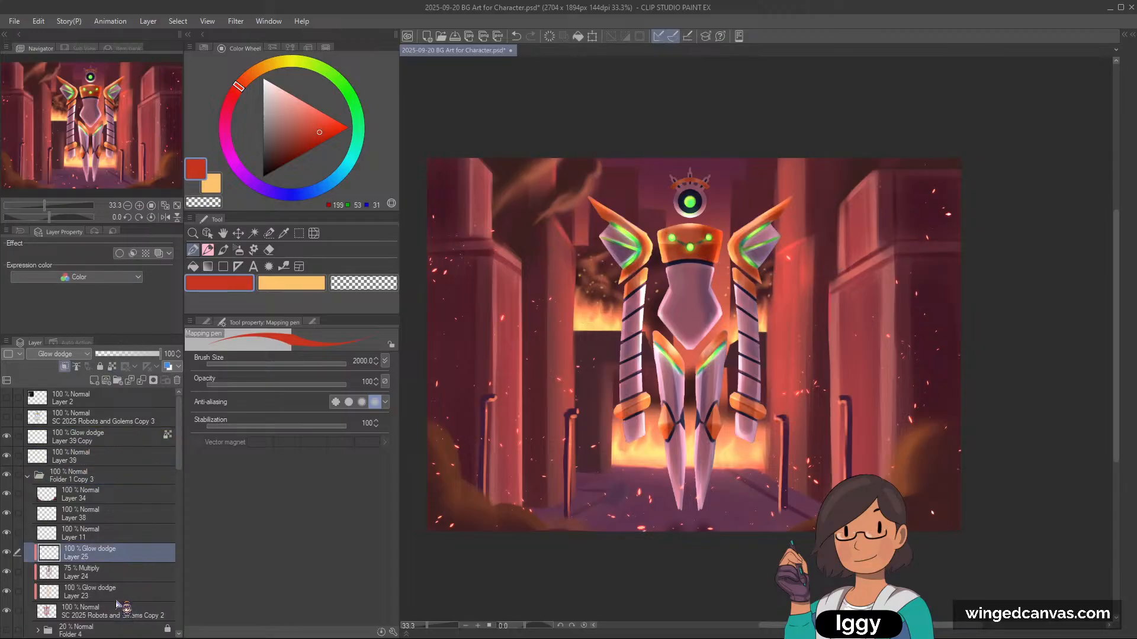
{"action": "left_click", "coordinate": [118, 603], "text": "shift"}
{"action": "right_click", "coordinate": [133, 548]}
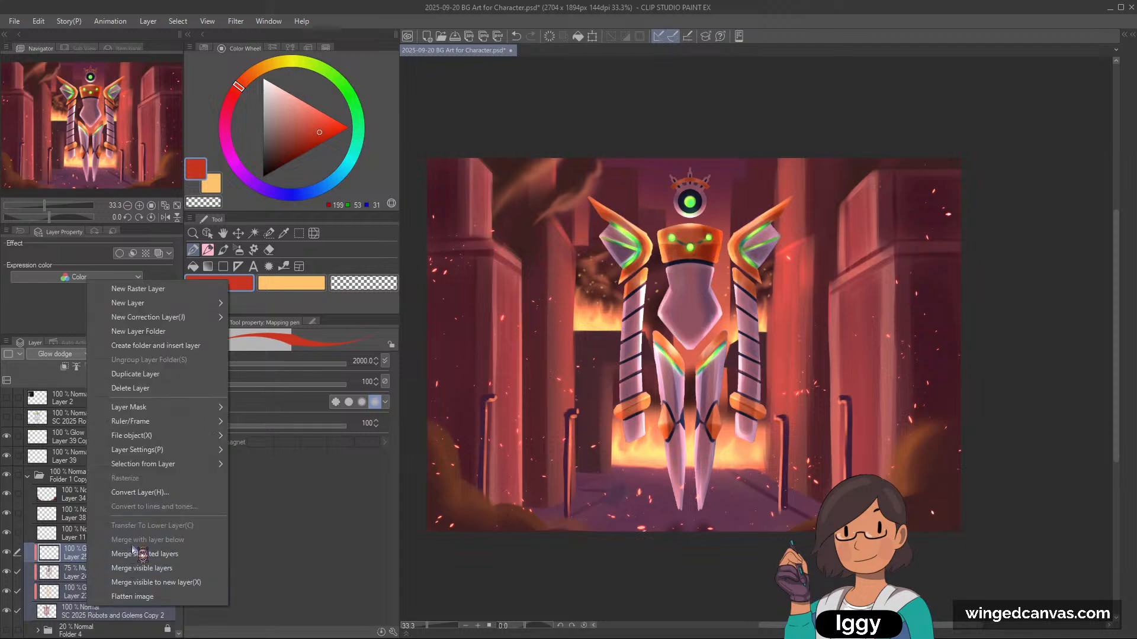
{"action": "left_click", "coordinate": [145, 553]}
Step: Touch up the glow on the lower rim of the robot's eye with the HC OWC brush at size 6, using sampled greens
{"action": "key", "text": "b"}
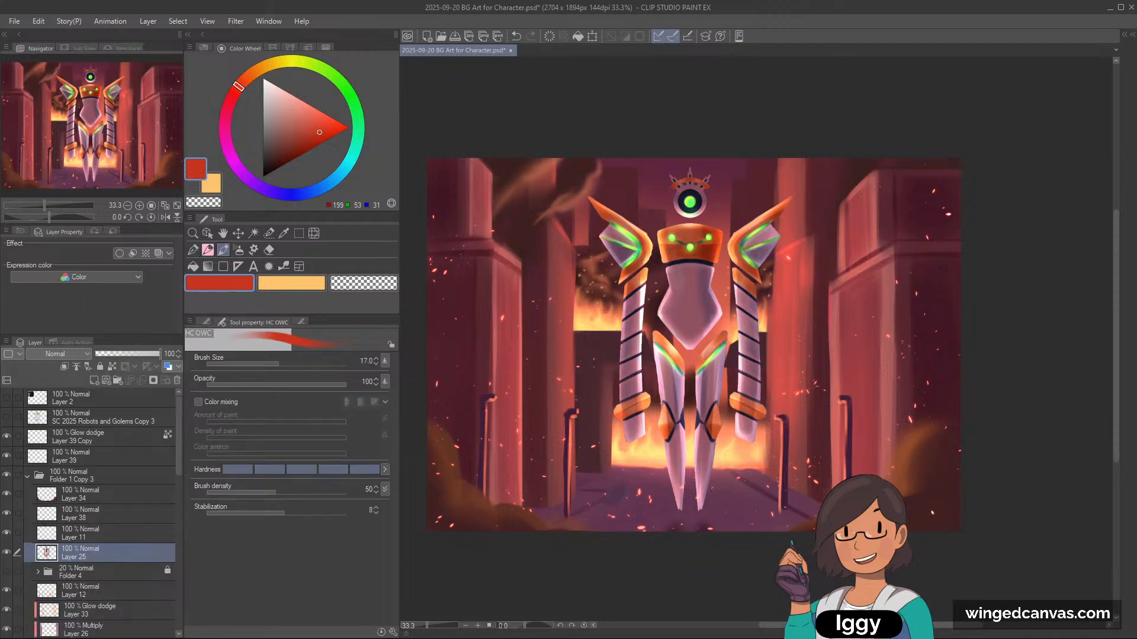
{"action": "scroll", "coordinate": [701, 197], "scroll_direction": "up", "scroll_amount": 4}
{"action": "left_click", "coordinate": [672, 208], "text": "alt"}
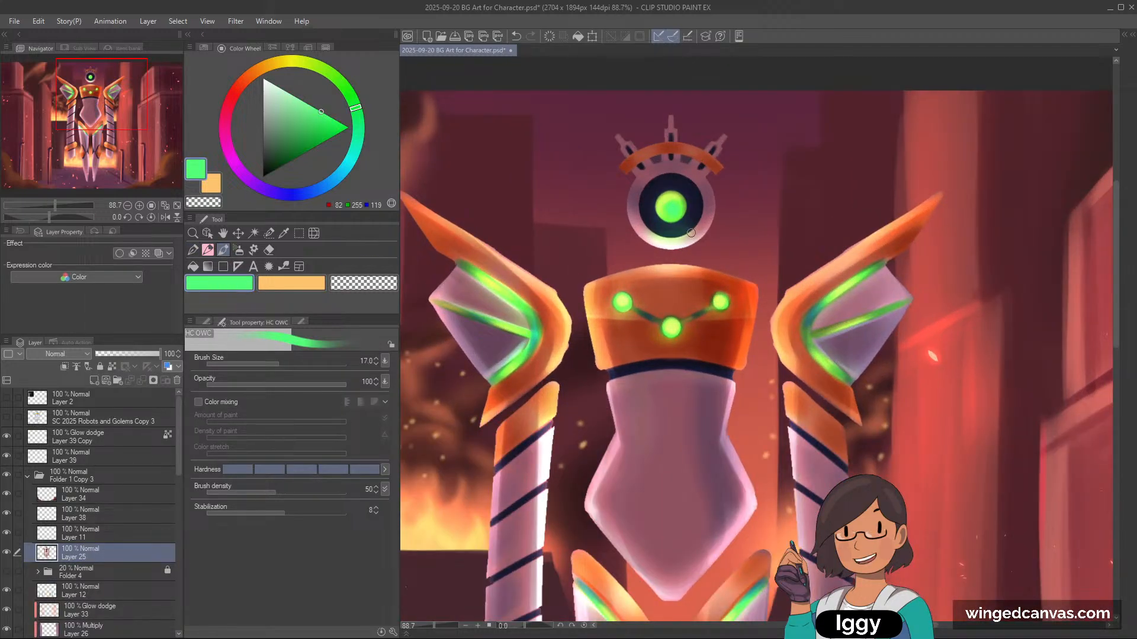
{"action": "key", "text": "bracketleft"}
{"action": "key", "text": "bracketleft"}
{"action": "key", "text": "bracketleft"}
{"action": "key", "text": "bracketleft"}
{"action": "key", "text": "bracketleft"}
{"action": "key", "text": "bracketleft"}
{"action": "left_click", "coordinate": [669, 243], "text": "alt"}
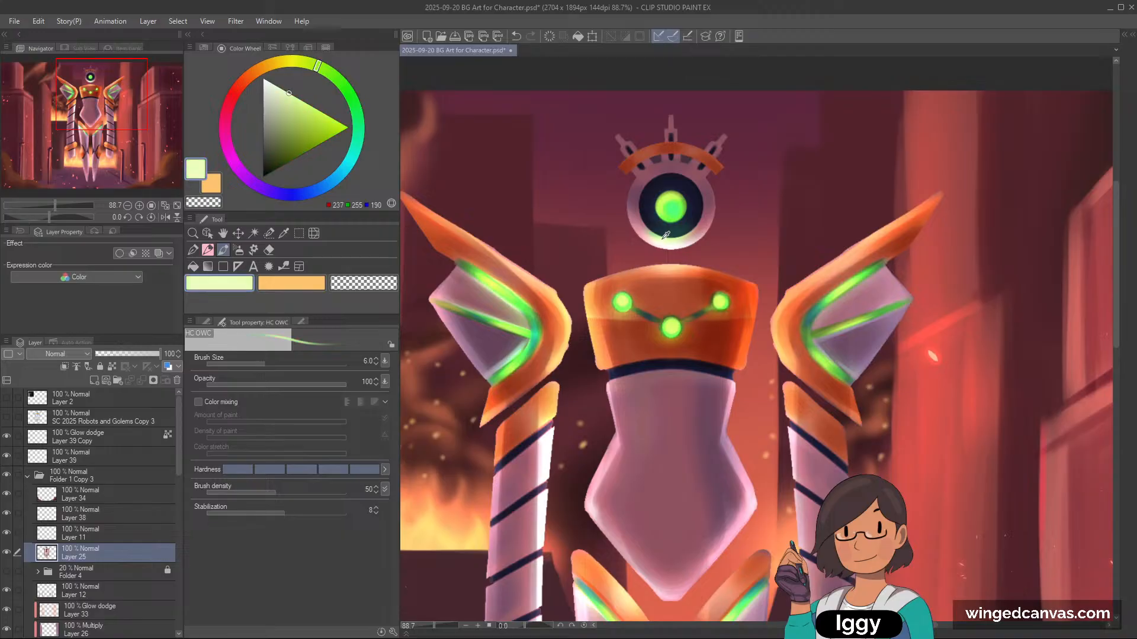
Step: Soften the eye rim's glow with a muted pale green sampled from it, undoing a stray stroke and enlarging the brush to 17
{"action": "left_click", "coordinate": [679, 231], "text": "alt"}
{"action": "key", "text": "bracketright"}
{"action": "key", "text": "bracketright"}
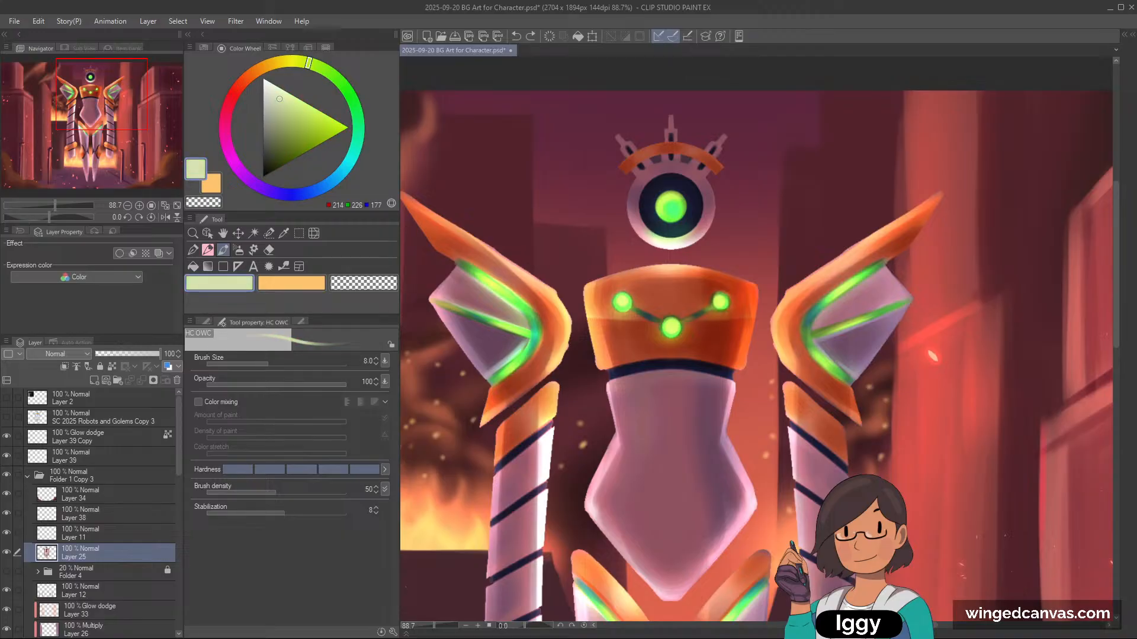
{"action": "key", "text": "bracketright"}
{"action": "key", "text": "ctrl+z"}
{"action": "key", "text": "bracketright"}
{"action": "key", "text": "bracketright"}
{"action": "key", "text": "bracketright"}
{"action": "key", "text": "bracketright"}
{"action": "key", "text": "bracketright"}
{"action": "key", "text": "bracketright"}
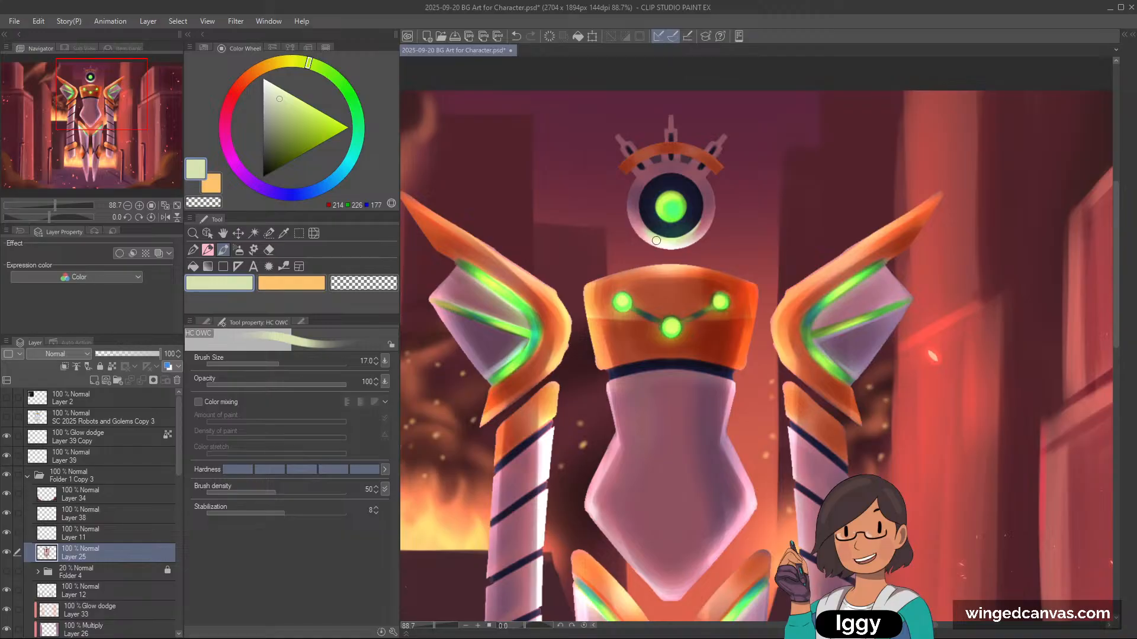
Step: Sample yellow-green from a light on the orange chest plate and accent the eye's centre at brush size 7
{"action": "left_click", "coordinate": [616, 305], "text": "alt"}
{"action": "key", "text": "bracketleft"}
{"action": "key", "text": "bracketleft"}
{"action": "key", "text": "bracketleft"}
{"action": "key", "text": "bracketleft"}
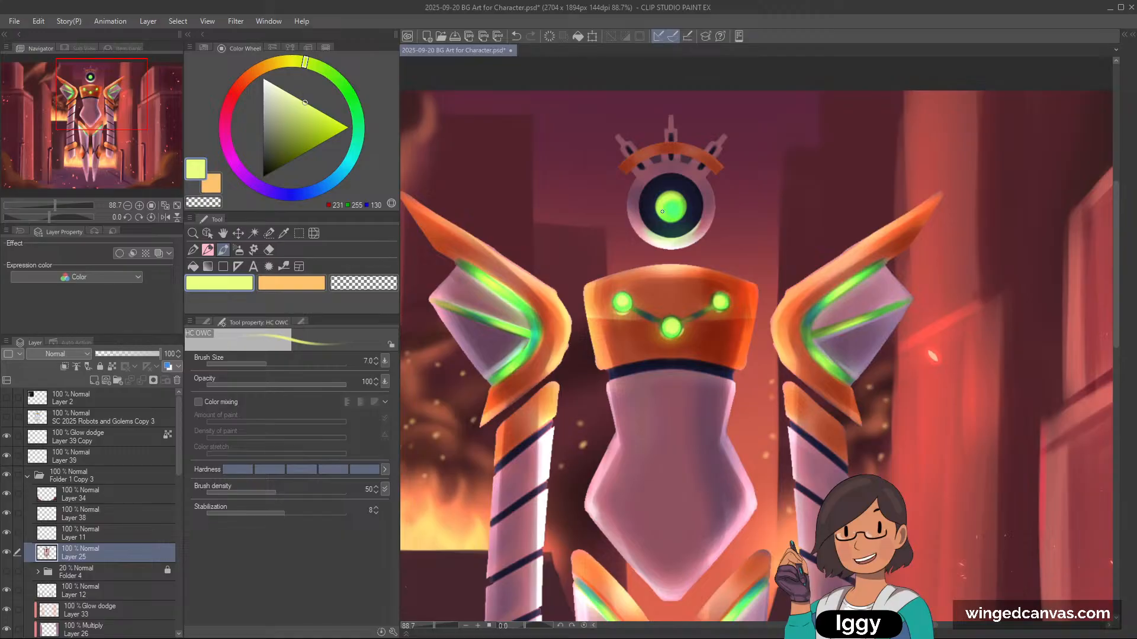
Step: Tint the eye's green centre with blue and blend it using greens sampled from the eye at brush size 30
{"action": "left_click", "coordinate": [663, 210], "text": "alt"}
{"action": "left_click", "coordinate": [318, 194]}
{"action": "left_click", "coordinate": [315, 120]}
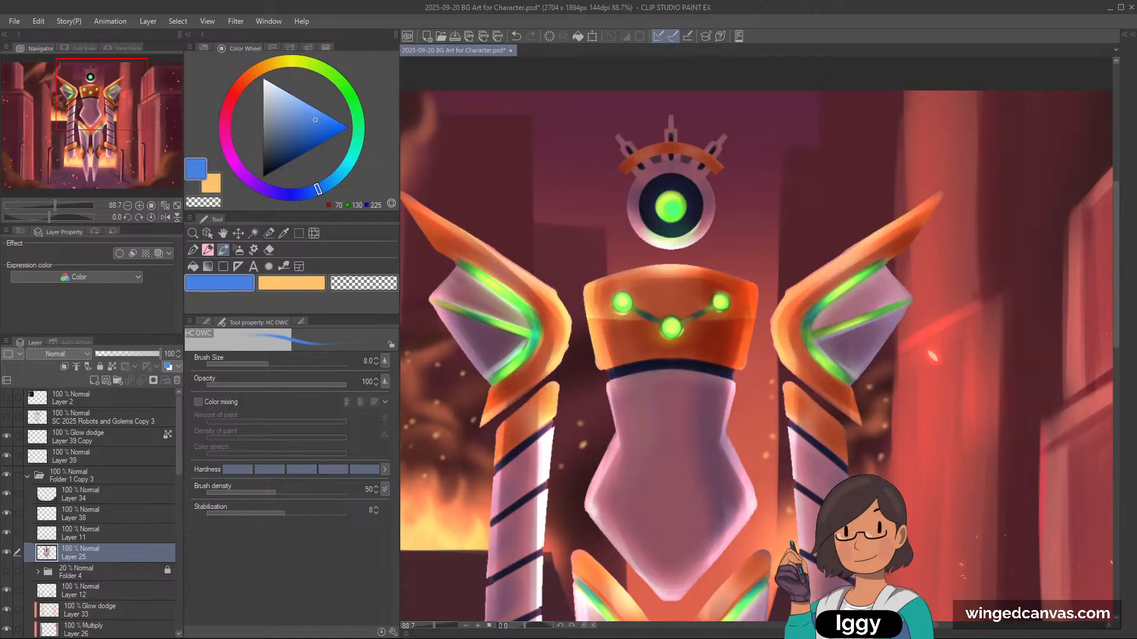
{"action": "key", "text": "bracketright"}
{"action": "key", "text": "bracketright"}
{"action": "key", "text": "bracketright"}
{"action": "key", "text": "bracketright"}
{"action": "key", "text": "bracketright"}
{"action": "key", "text": "bracketright"}
{"action": "key", "text": "bracketright"}
{"action": "key", "text": "bracketright"}
{"action": "key", "text": "bracketright"}
{"action": "left_click", "coordinate": [669, 210], "text": "alt"}
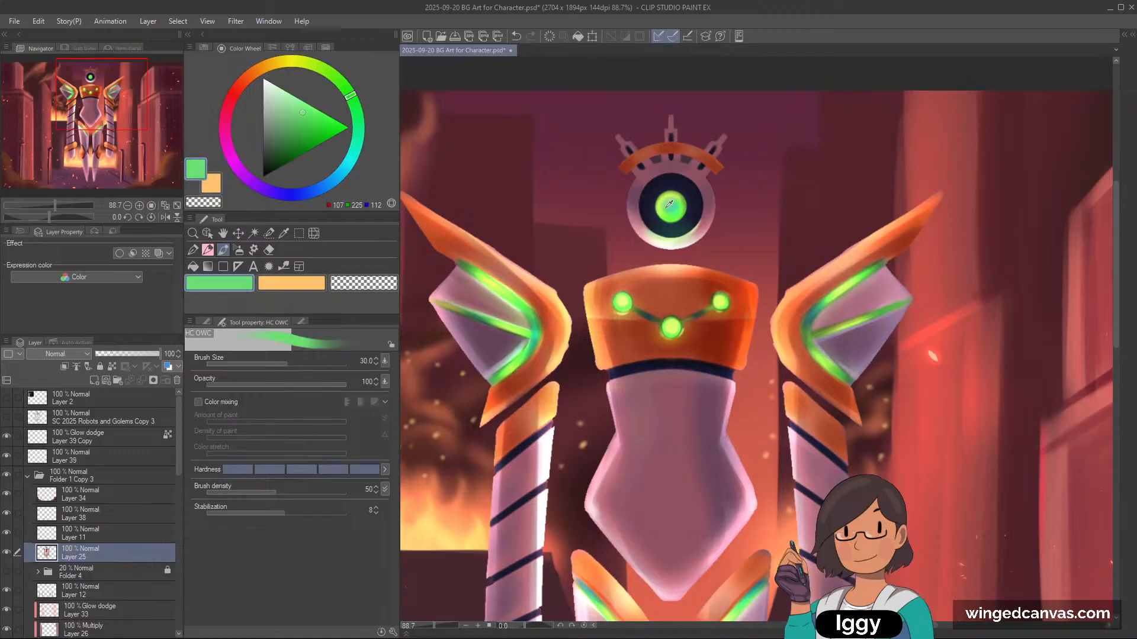
{"action": "key", "text": "bracketleft"}
{"action": "key", "text": "bracketright"}
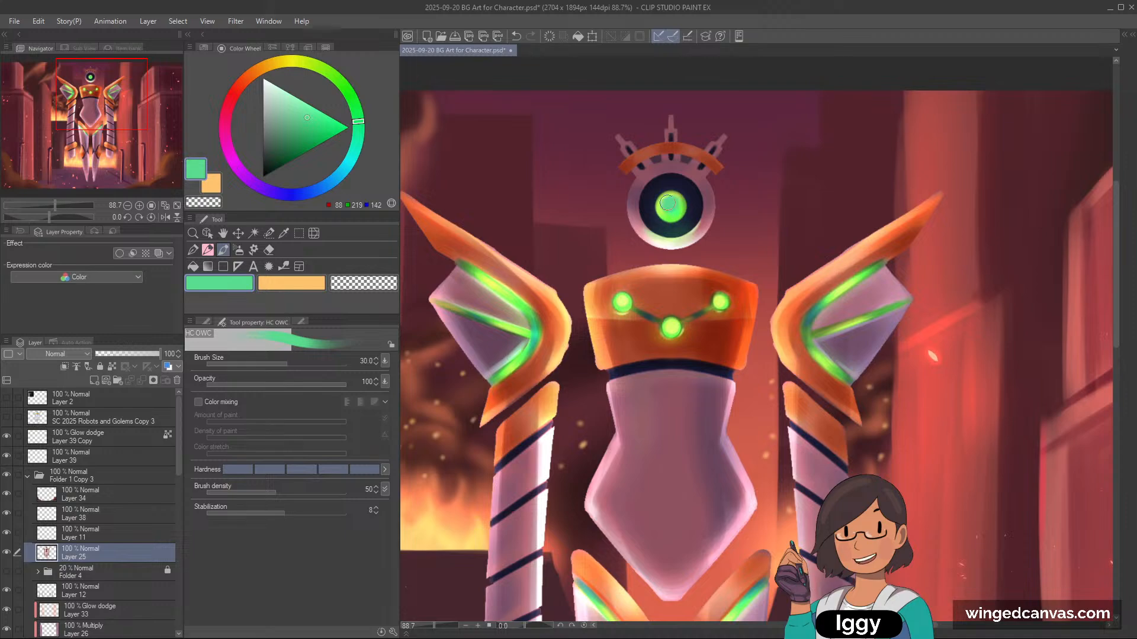
{"action": "left_click", "coordinate": [671, 214], "text": "alt"}
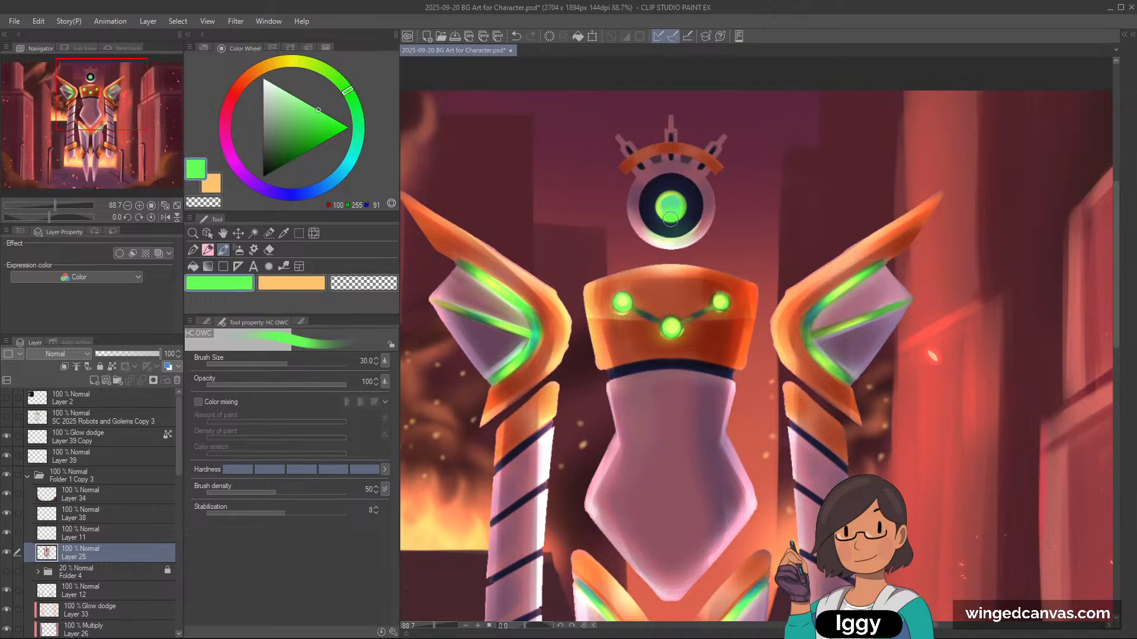
Step: Refine the colour transition in the eye's centre with blue-green sampled from it, reducing the brush to size 25
{"action": "scroll", "coordinate": [687, 211], "scroll_direction": "down", "scroll_amount": 3}
{"action": "scroll", "coordinate": [680, 177], "scroll_direction": "up", "scroll_amount": 1}
{"action": "left_click", "coordinate": [672, 171], "text": "alt"}
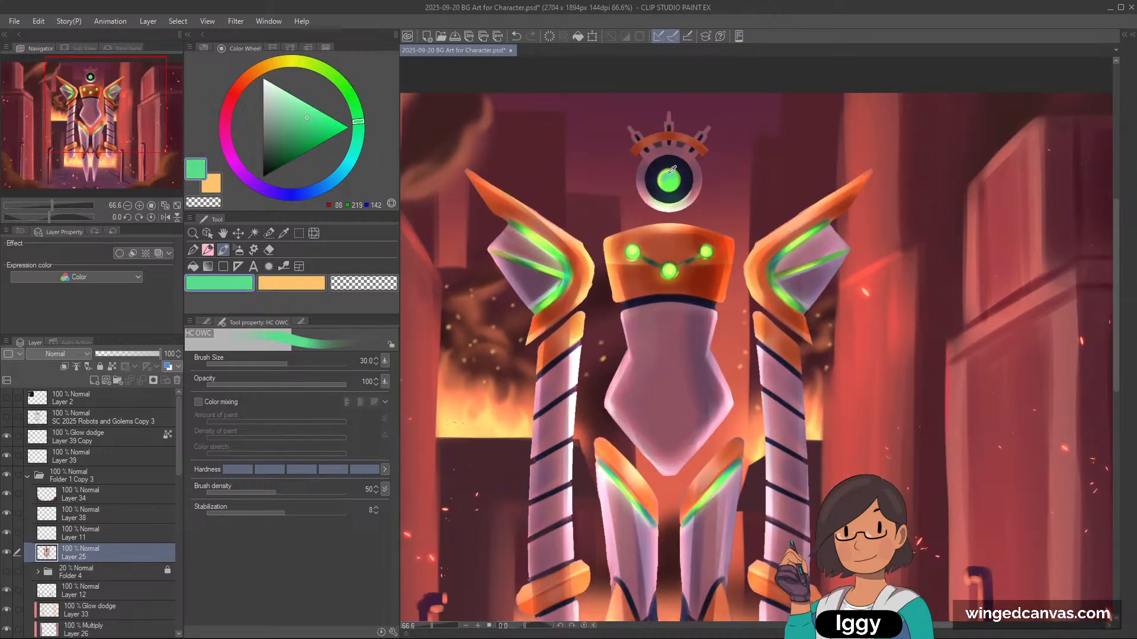
{"action": "scroll", "coordinate": [503, 253], "scroll_direction": "up", "scroll_amount": 2}
{"action": "left_click", "coordinate": [681, 178], "text": "alt"}
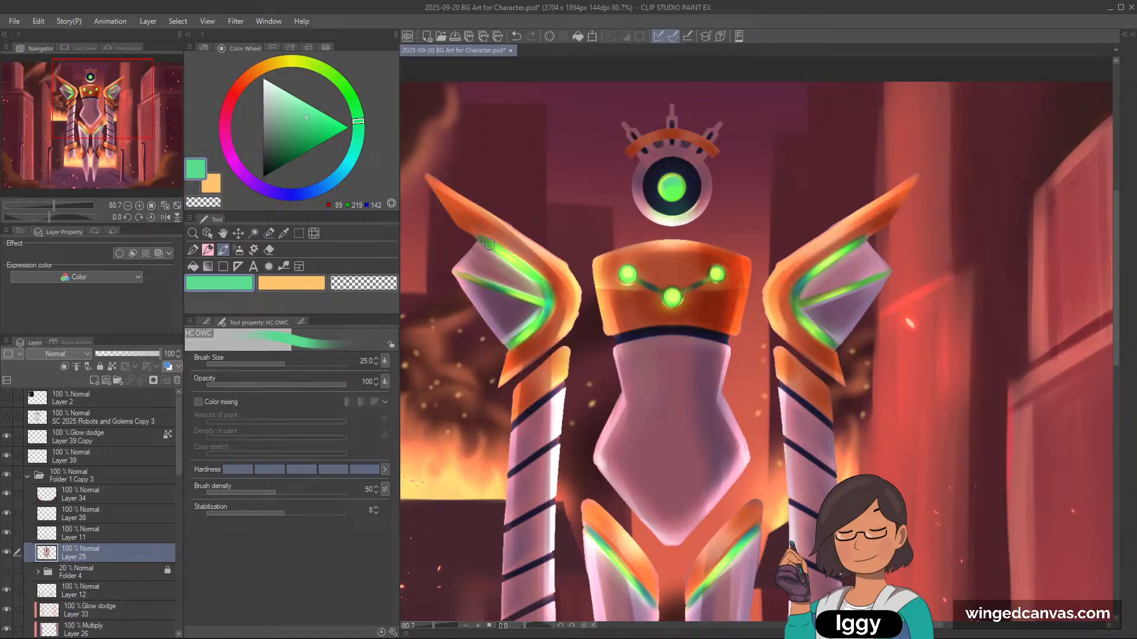
Step: Shade the green strips on the shoulder wings with teal tones at about brush size 20, undoing the last unwanted stroke
{"action": "key", "text": "bracketleft"}
{"action": "left_click", "coordinate": [309, 127]}
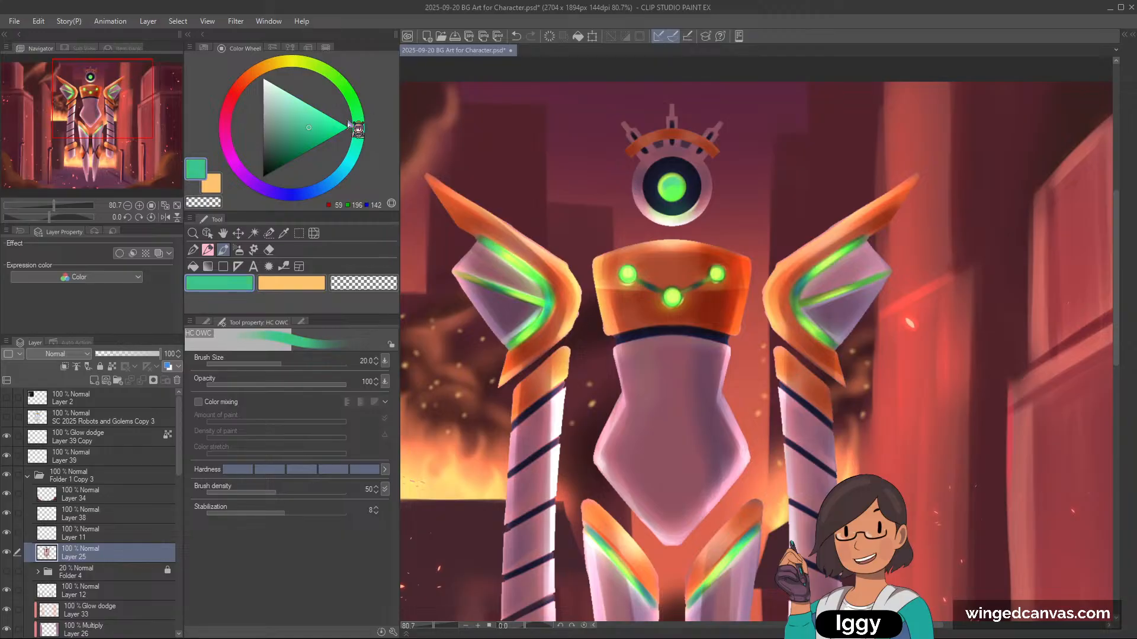
{"action": "key", "text": "bracketleft"}
{"action": "key", "text": "bracketright"}
{"action": "key", "text": "bracketright"}
{"action": "key", "text": "bracketright"}
{"action": "left_click_drag", "start_coordinate": [358, 146], "coordinate": [355, 152]}
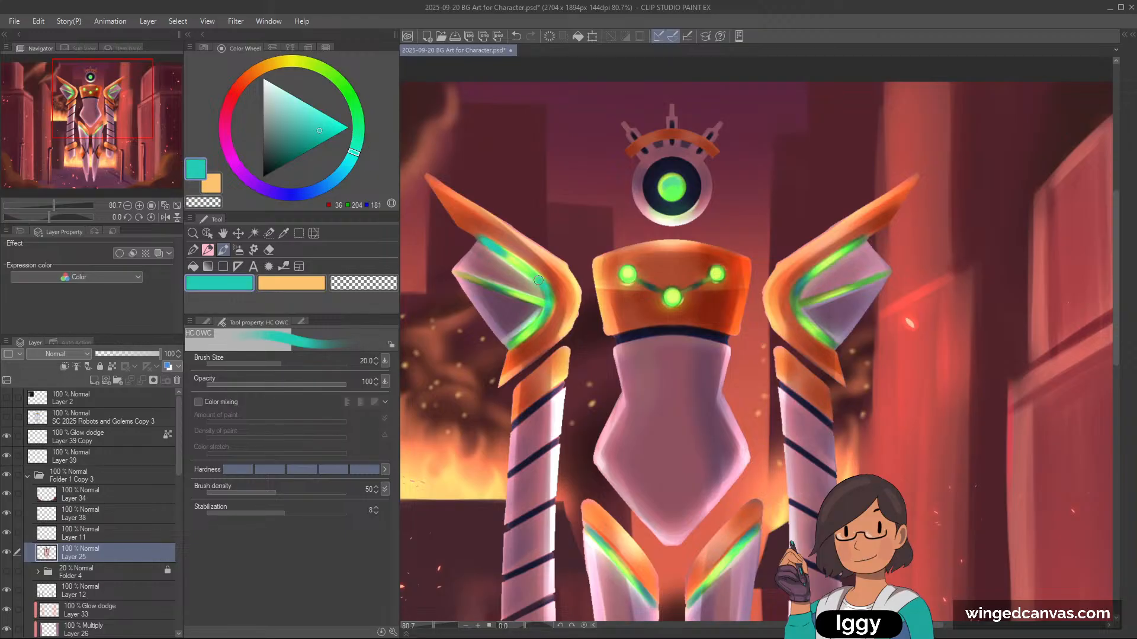
{"action": "key", "text": "ctrl+z"}
{"action": "scroll", "coordinate": [868, 280], "scroll_direction": "down", "scroll_amount": 2}
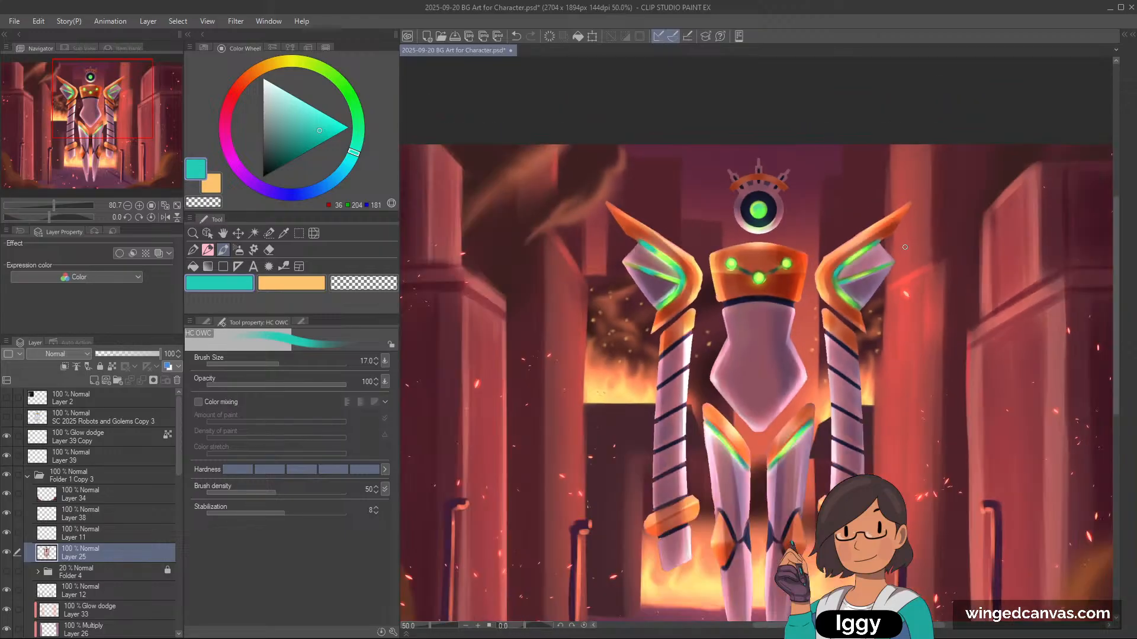
{"action": "left_click_drag", "start_coordinate": [142, 157], "coordinate": [170, 164]}
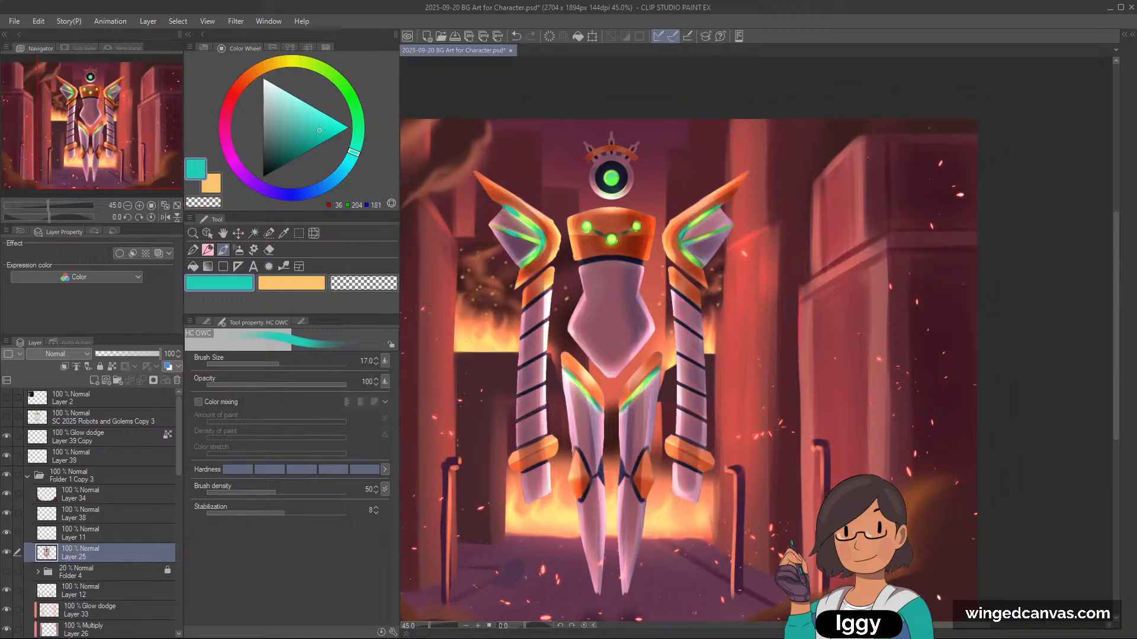
Step: Mix a light green of RGB 184, 255, 137 and highlight the robot's green glowing parts at brush size 15
{"action": "scroll", "coordinate": [610, 182], "scroll_direction": "up", "scroll_amount": 2}
{"action": "left_click", "coordinate": [349, 91]}
{"action": "left_click", "coordinate": [330, 79]}
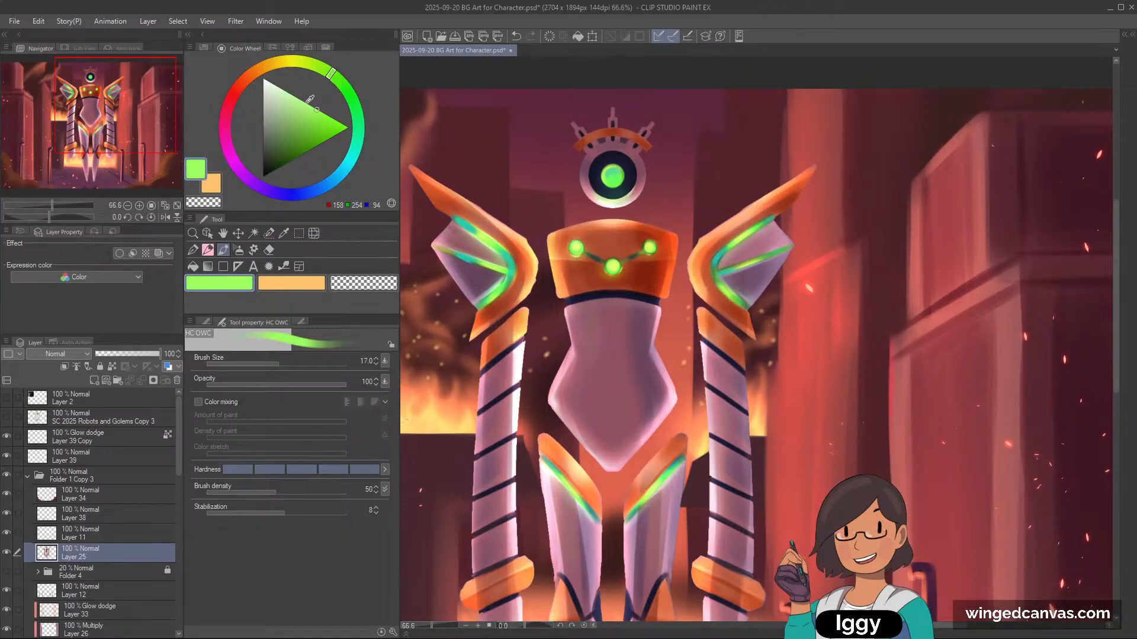
{"action": "left_click", "coordinate": [308, 104]}
{"action": "scroll", "coordinate": [605, 186], "scroll_direction": "up", "scroll_amount": 1}
{"action": "key", "text": "bracketleft"}
{"action": "key", "text": "bracketleft"}
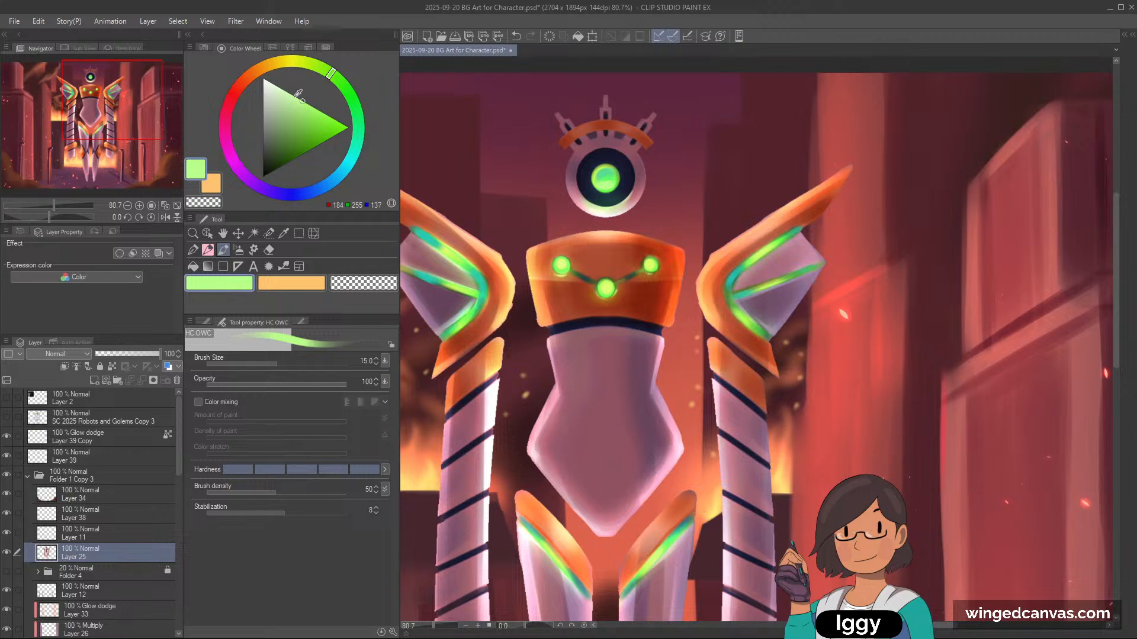
Step: Sample the pale highlight in the eye's centre and rework it with a yellow-green of RGB 206, 248, 160
{"action": "left_click", "coordinate": [603, 181], "text": "alt"}
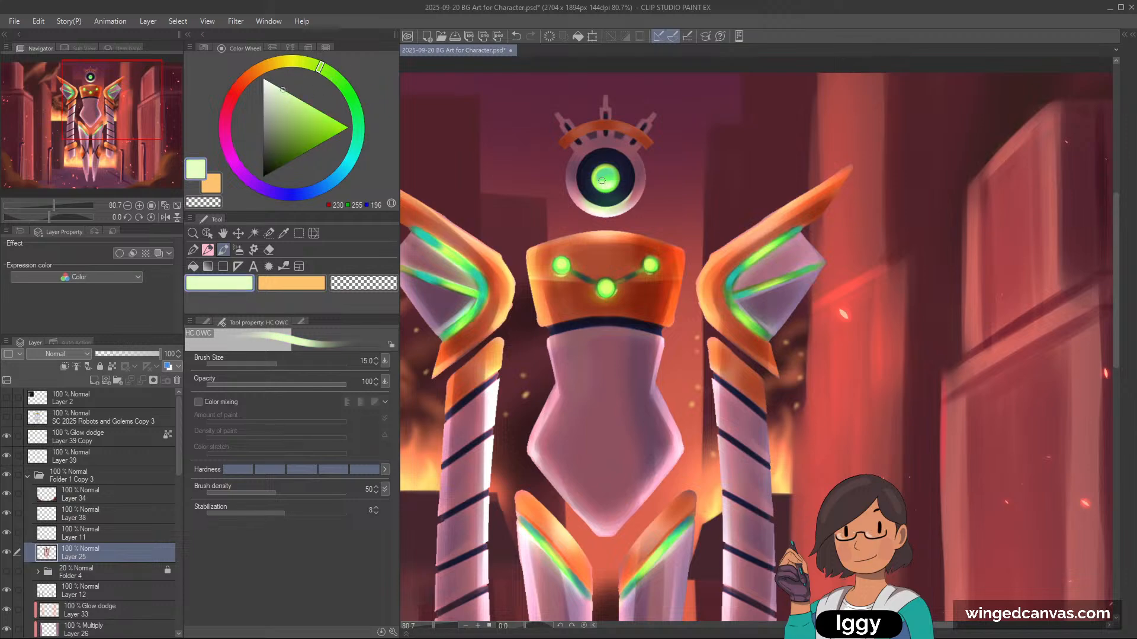
{"action": "left_click", "coordinate": [293, 98]}
{"action": "left_click", "coordinate": [323, 69]}
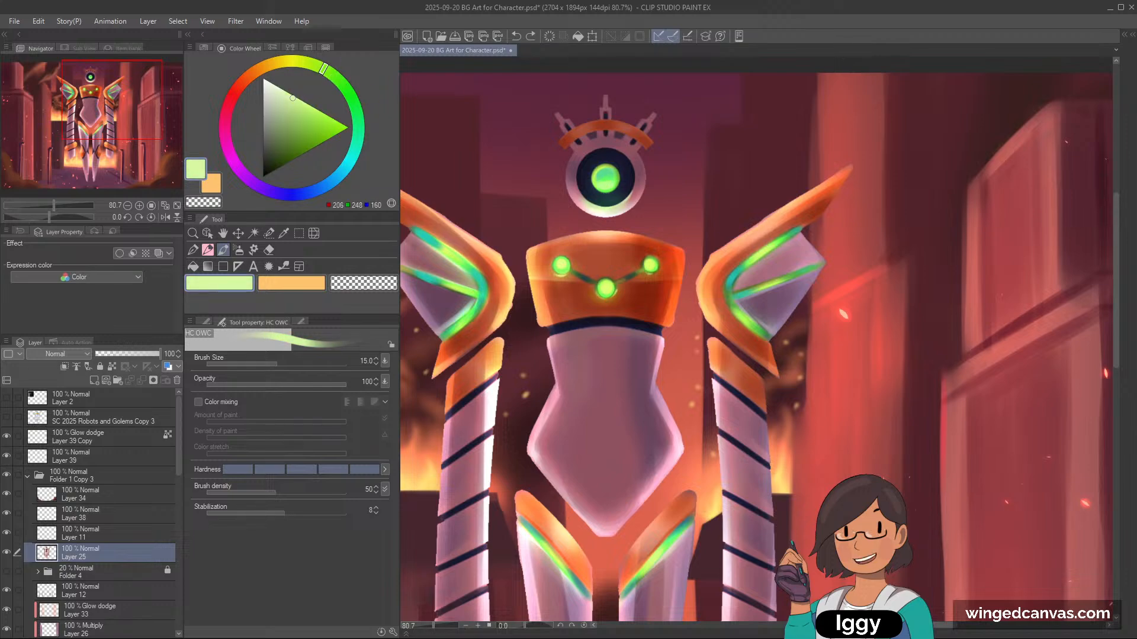
{"action": "key", "text": "bracketleft"}
{"action": "scroll", "coordinate": [675, 204], "scroll_direction": "down", "scroll_amount": 2}
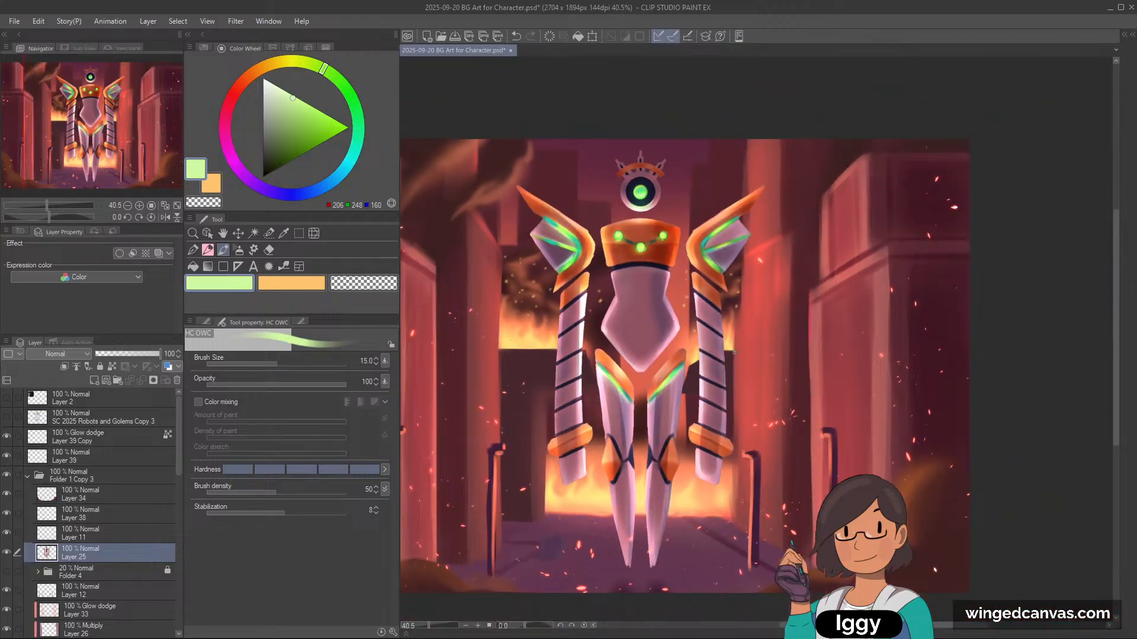
Step: Touch up the left thigh's green strip with sampled teal and trim the thigh's outer edge with transparent colour at brush size 12
{"action": "scroll", "coordinate": [644, 325], "scroll_direction": "up", "scroll_amount": 3}
{"action": "key", "text": "bracketleft"}
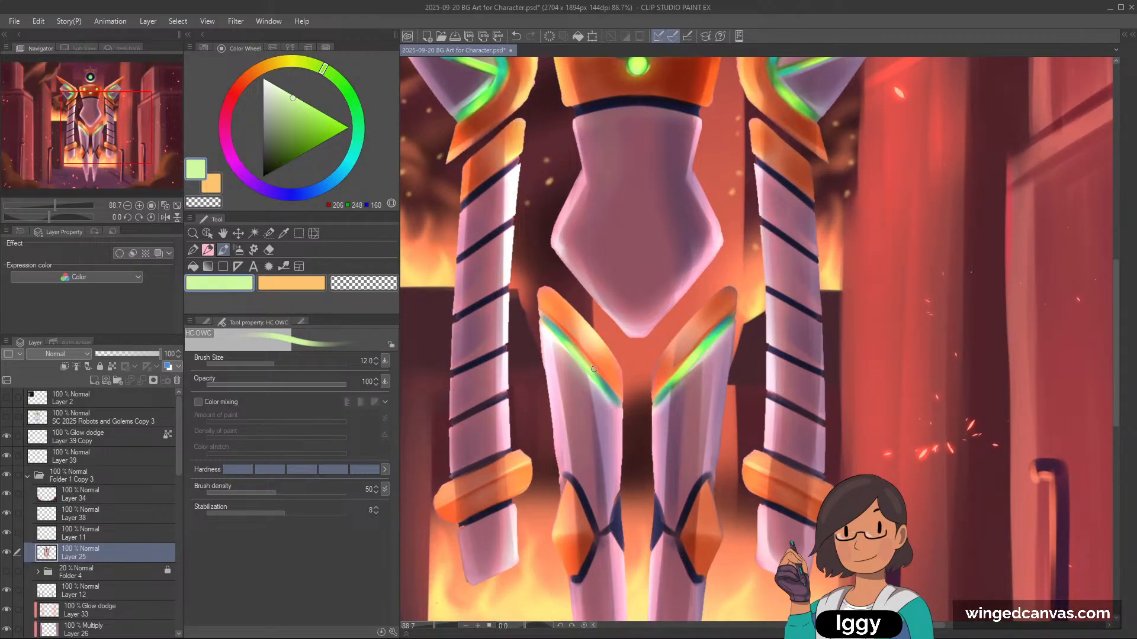
{"action": "left_click", "coordinate": [558, 328], "text": "alt"}
{"action": "scroll", "coordinate": [553, 329], "scroll_direction": "up", "scroll_amount": 1}
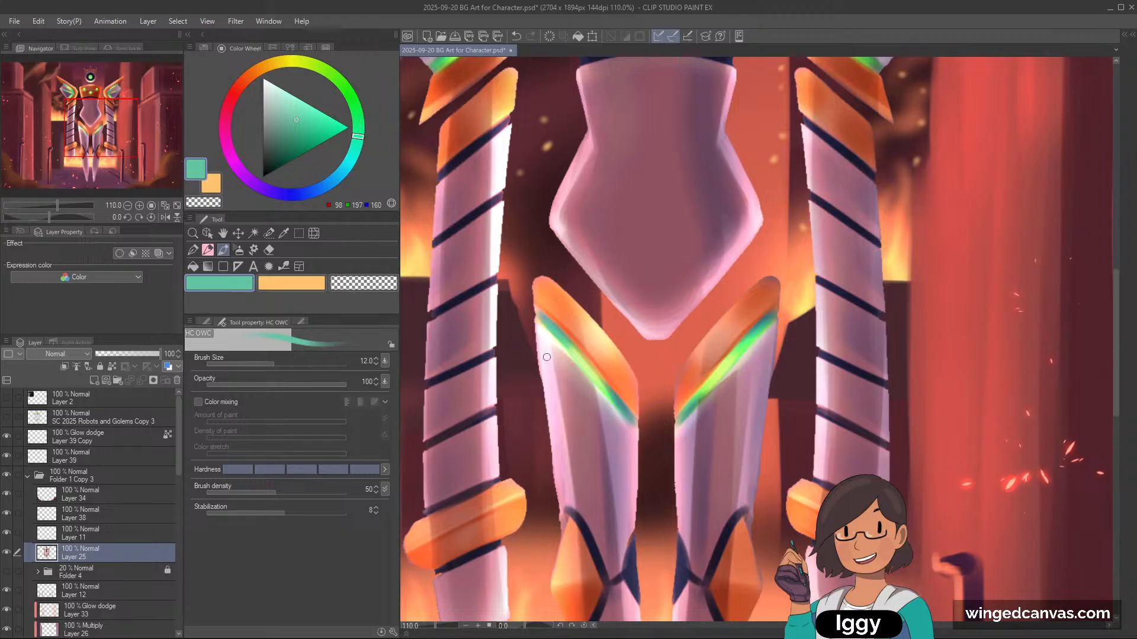
{"action": "key", "text": "c"}
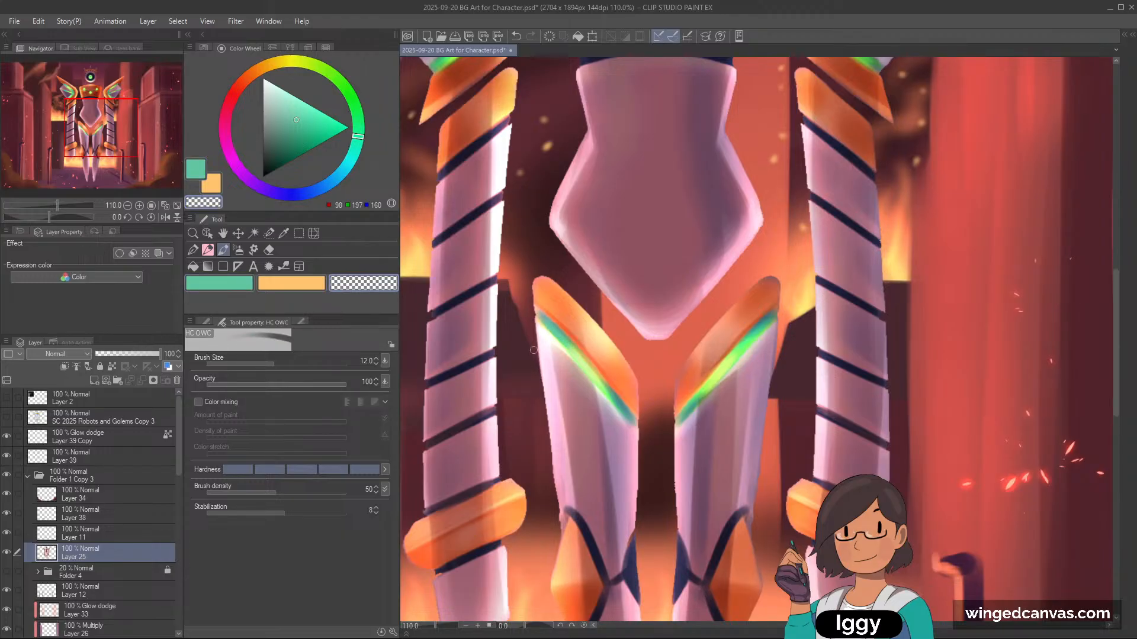
{"action": "left_click_drag", "start_coordinate": [533, 351], "coordinate": [553, 485]}
Step: Mix a bright green of RGB 161, 255, 97 and repaint the glowing strips on both thighs at brush size 17
{"action": "left_click", "coordinate": [586, 359], "text": "alt"}
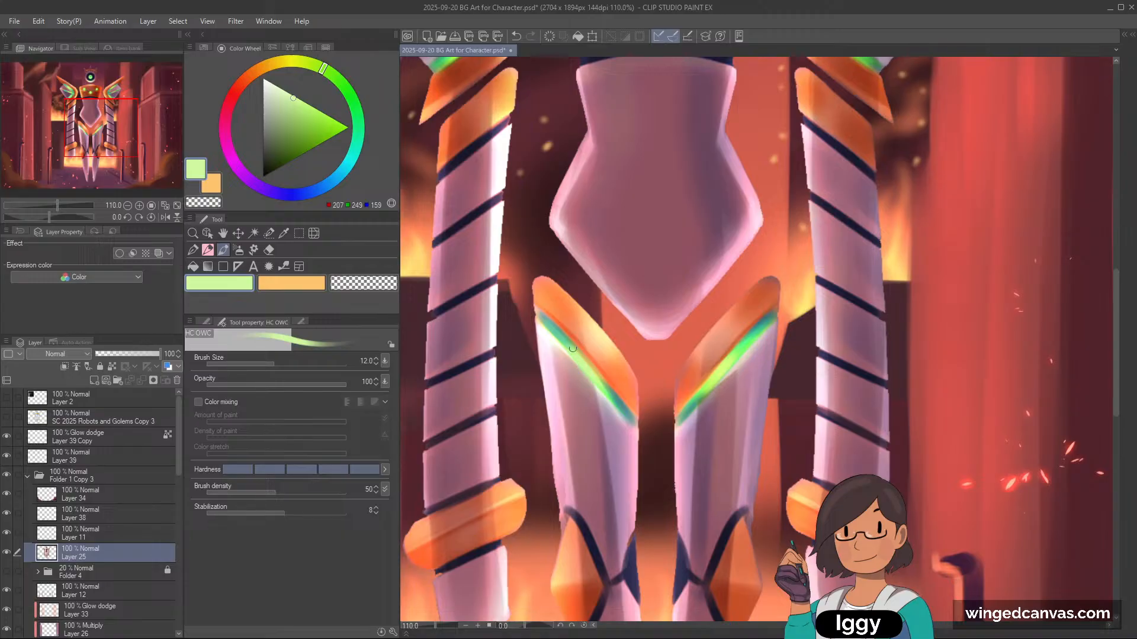
{"action": "key", "text": "ctrl+z"}
{"action": "left_click", "coordinate": [305, 115]}
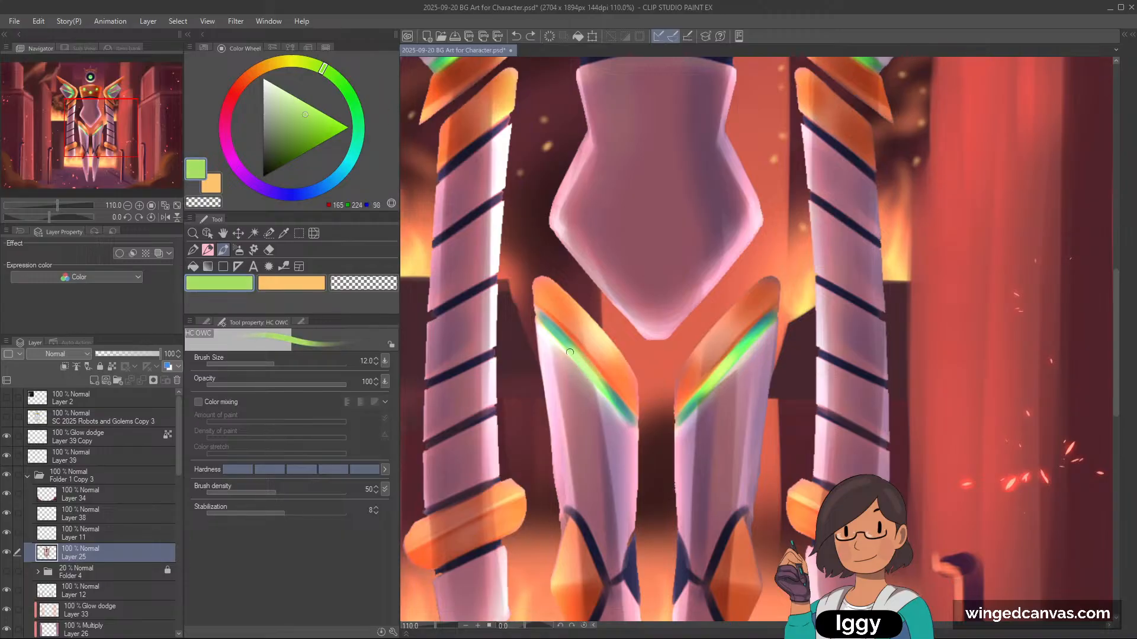
{"action": "left_click", "coordinate": [317, 108]}
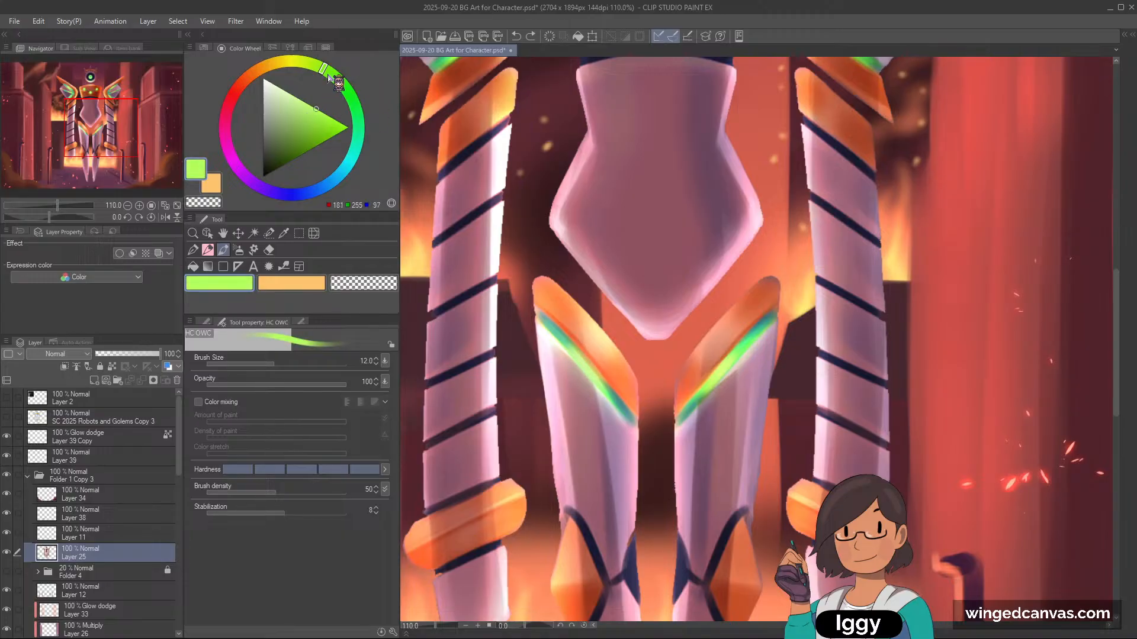
{"action": "key", "text": "]"}
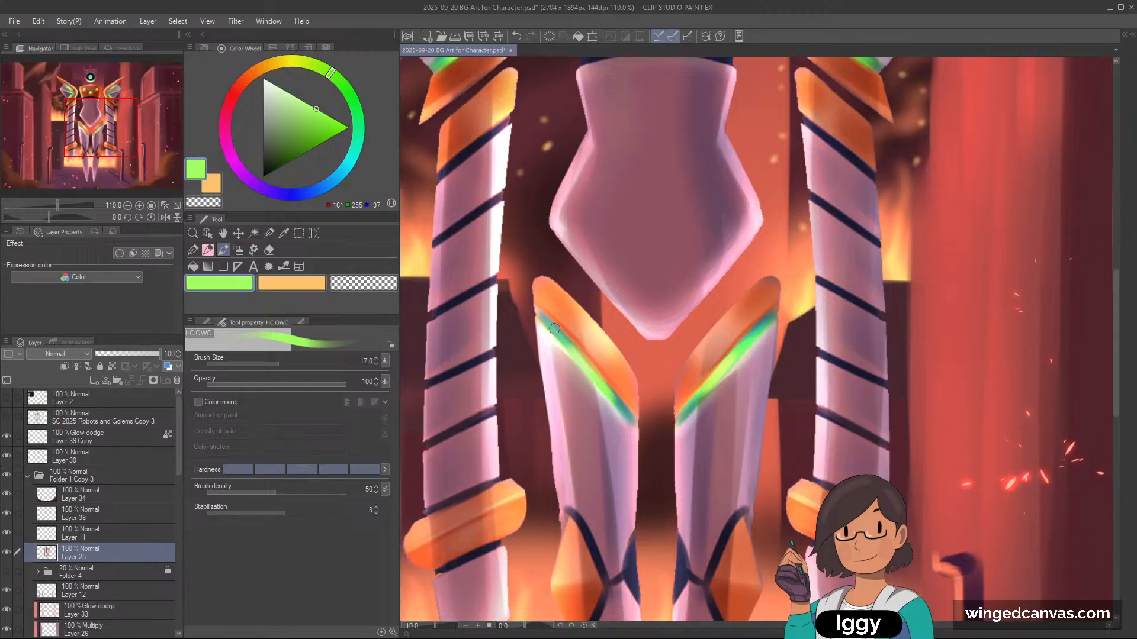
{"action": "left_click_drag", "start_coordinate": [709, 385], "coordinate": [679, 421]}
Step: Sample the torso's dusky rose tones and smooth the middle of the torso at brush size 70
{"action": "left_click", "coordinate": [700, 243], "text": "alt"}
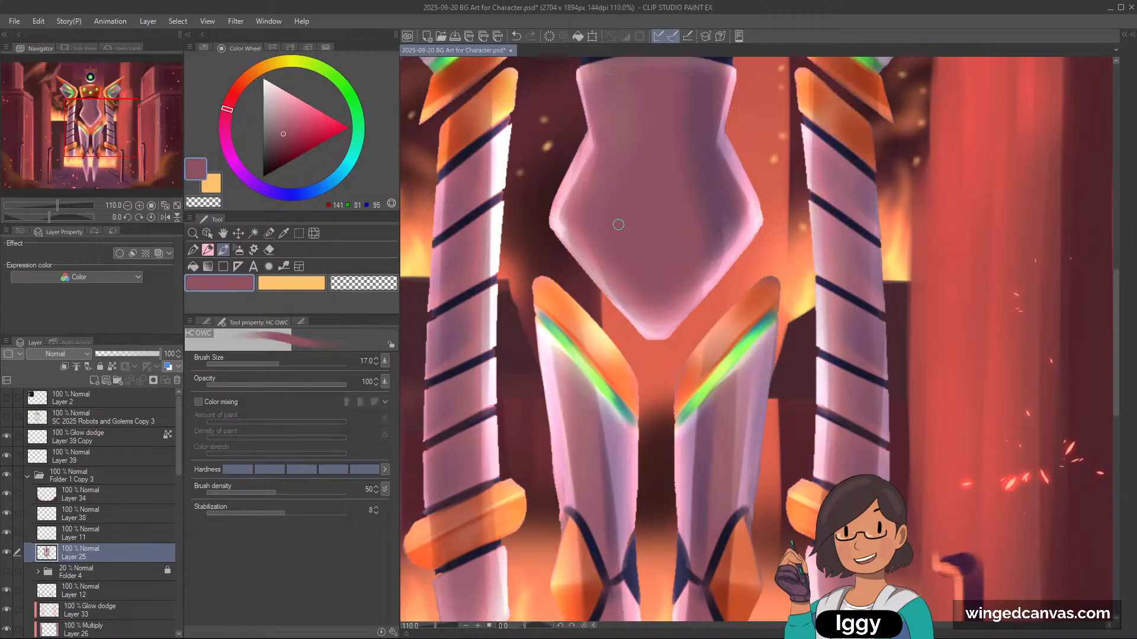
{"action": "key", "text": "]"}
{"action": "key", "text": "]"}
{"action": "key", "text": "]"}
{"action": "key", "text": "]"}
{"action": "left_click", "coordinate": [622, 172], "text": "alt"}
{"action": "key", "text": "]"}
{"action": "key", "text": "]"}
{"action": "key", "text": "bracketright"}
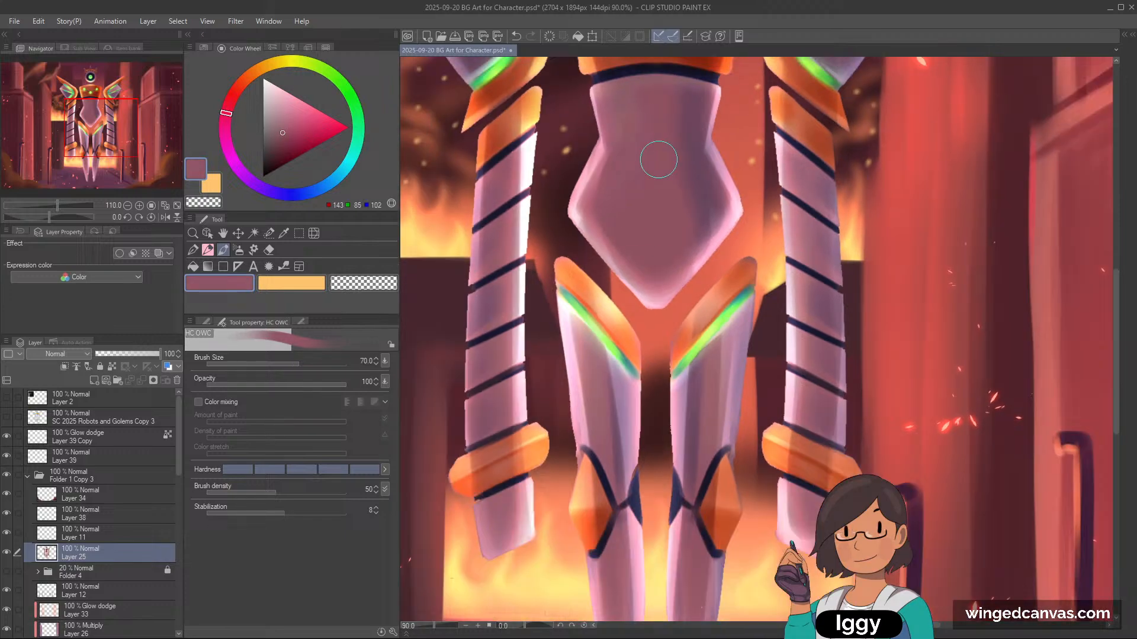
{"action": "scroll", "coordinate": [638, 166], "scroll_direction": "down", "scroll_amount": 2}
{"action": "left_click_drag", "start_coordinate": [120, 136], "coordinate": [130, 125]}
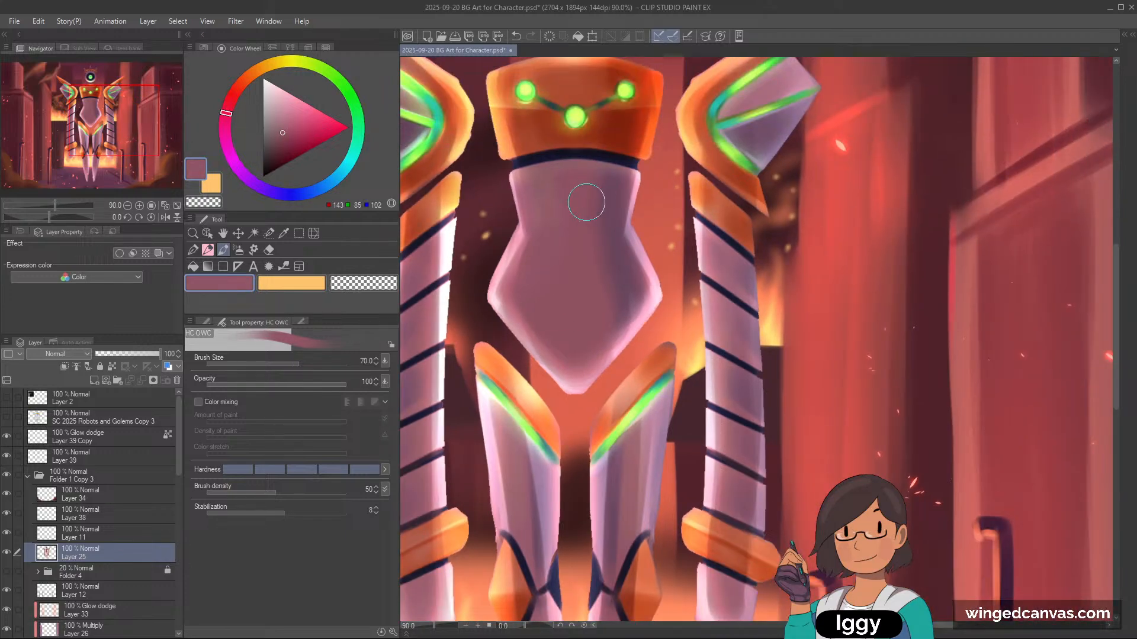
{"action": "left_click", "coordinate": [582, 213], "text": "alt"}
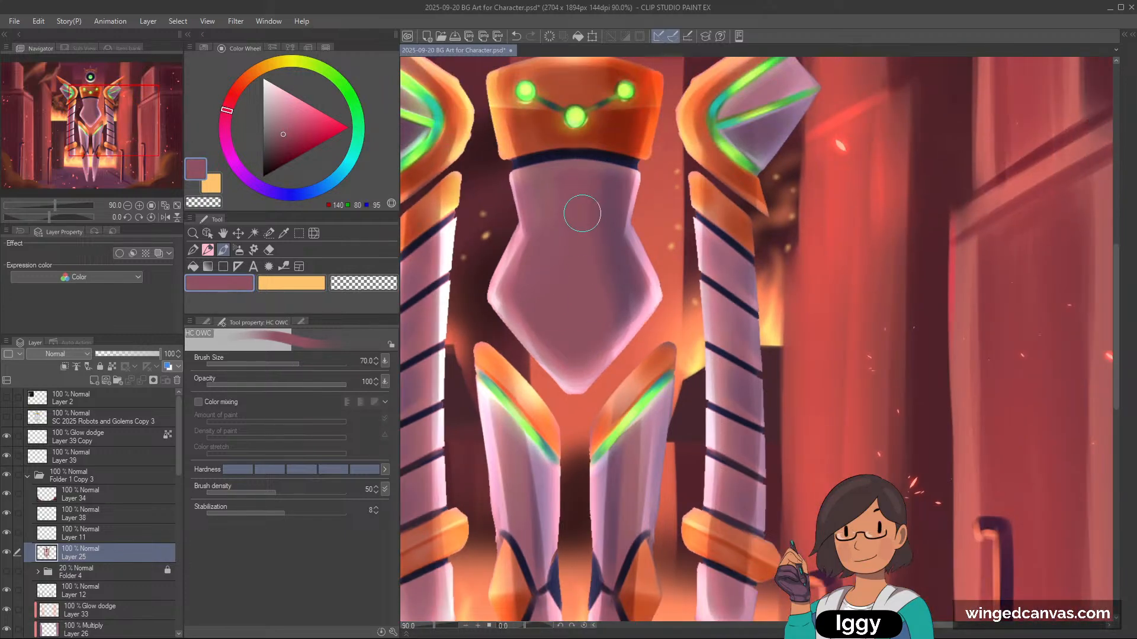
Step: Paint a plum shadow of RGB 106, 69, 91 on the torso's right side at brush size 25 and soften it with sampled rose
{"action": "left_click", "coordinate": [615, 243], "text": "alt"}
{"action": "key", "text": "bracketleft"}
{"action": "key", "text": "bracketleft"}
{"action": "key", "text": "bracketleft"}
{"action": "key", "text": "bracketleft"}
{"action": "key", "text": "bracketleft"}
{"action": "mouse_move", "coordinate": [616, 307]}
{"action": "left_mouse_down"}
{"action": "mouse_move", "coordinate": [622, 349]}
{"action": "mouse_move", "coordinate": [634, 308]}
{"action": "left_mouse_up"}
{"action": "key", "text": "bracketright"}
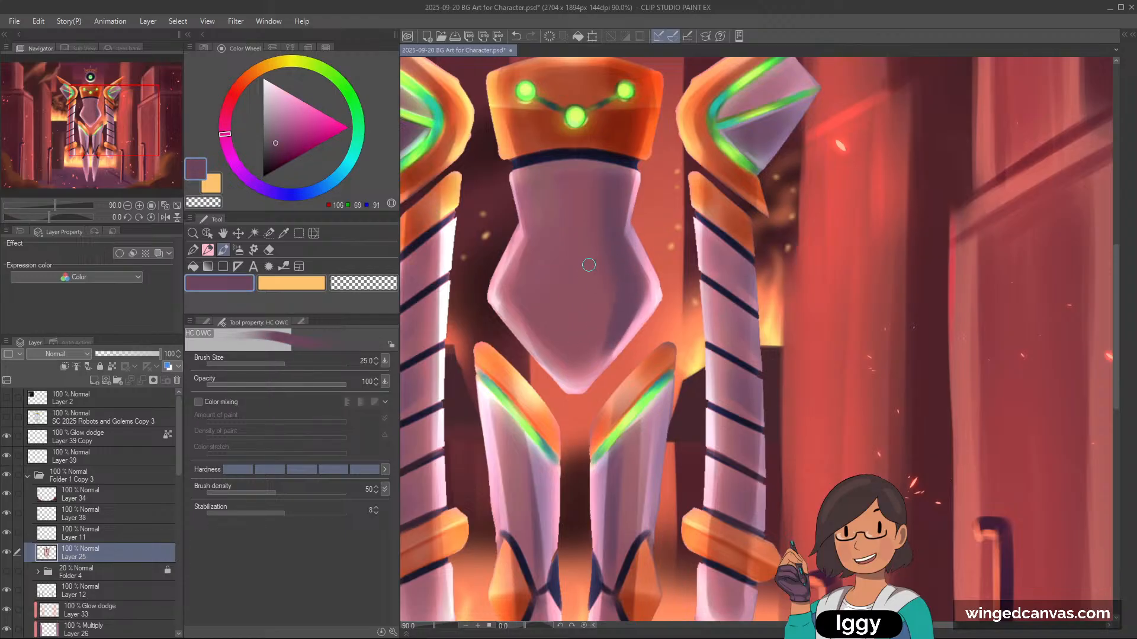
{"action": "left_click", "coordinate": [588, 264], "text": "alt"}
{"action": "key", "text": "bracketright"}
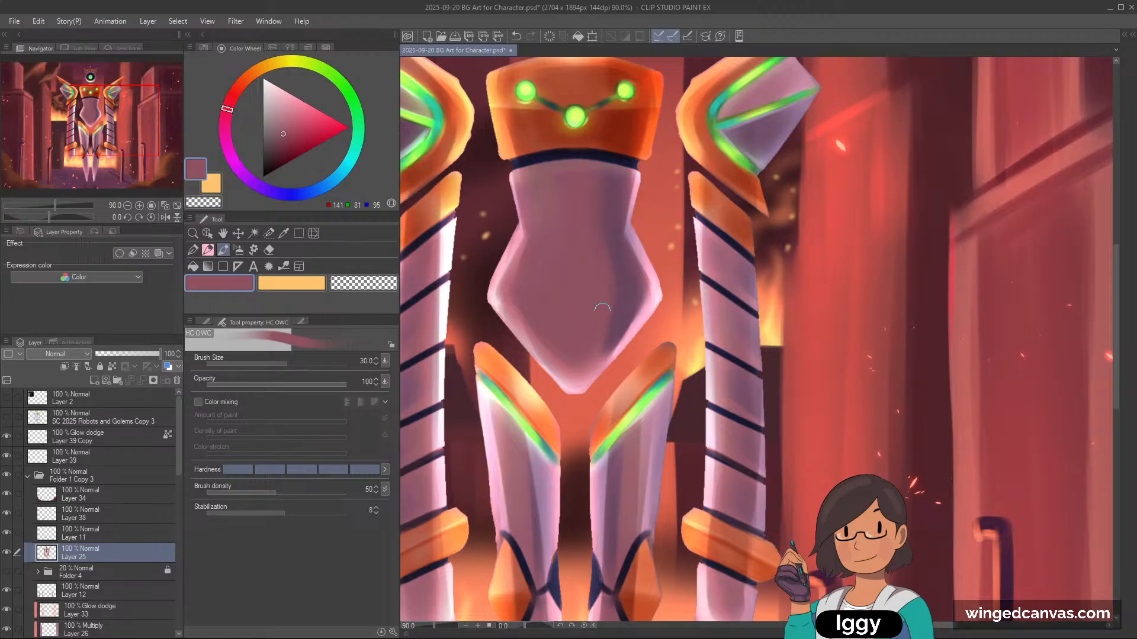
Step: Extend the torso's right-hand shadow up towards the chest plate with sampled plum at brush size 50
{"action": "left_click", "coordinate": [556, 236], "text": "alt"}
{"action": "key", "text": "bracketright"}
{"action": "key", "text": "bracketright"}
{"action": "left_click", "coordinate": [616, 201], "text": "alt"}
{"action": "key", "text": "bracketleft"}
{"action": "key", "text": "bracketleft"}
{"action": "key", "text": "bracketleft"}
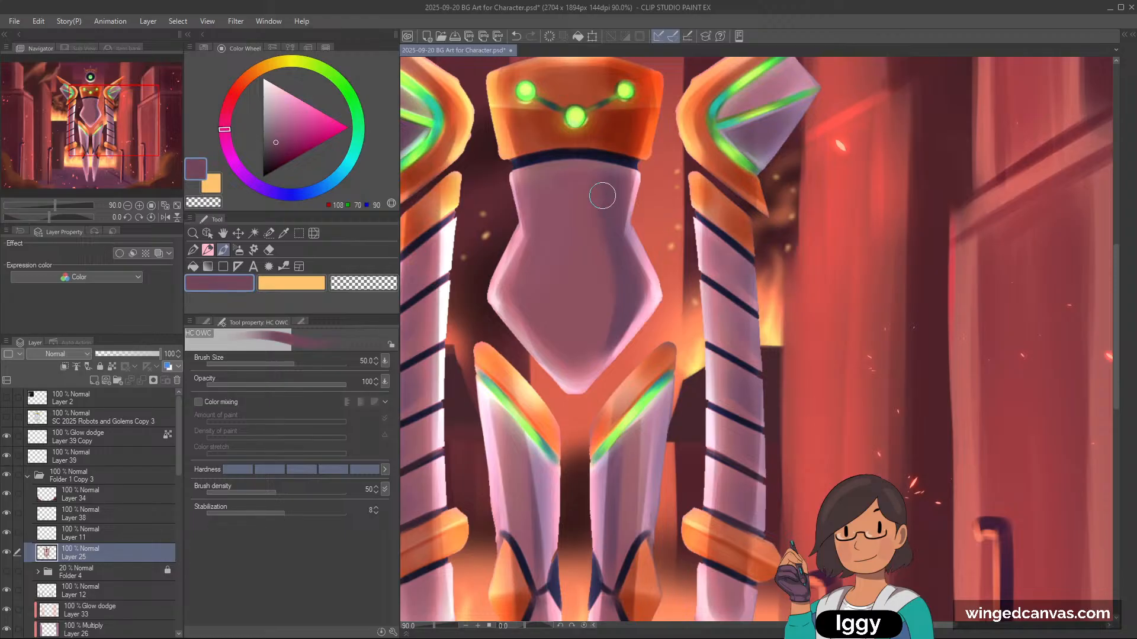
{"action": "key", "text": "bracketleft"}
Step: Refine the torso's shadow edge and blend its lower tip with sampled rose at about brush size 40
{"action": "left_click", "coordinate": [631, 301], "text": "alt"}
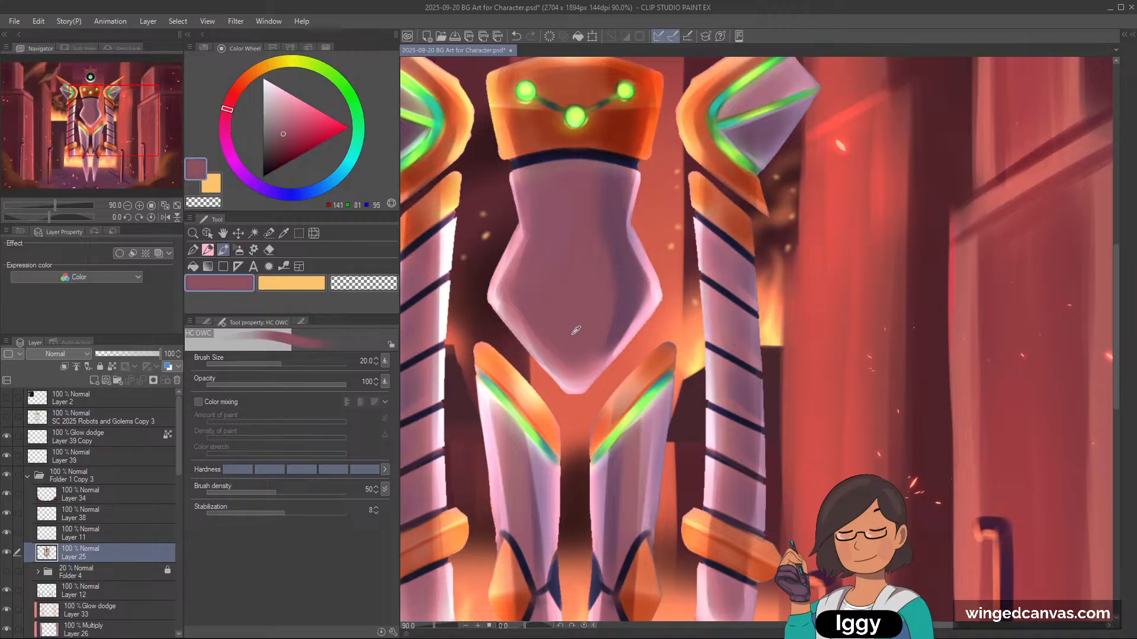
{"action": "key", "text": "bracketright"}
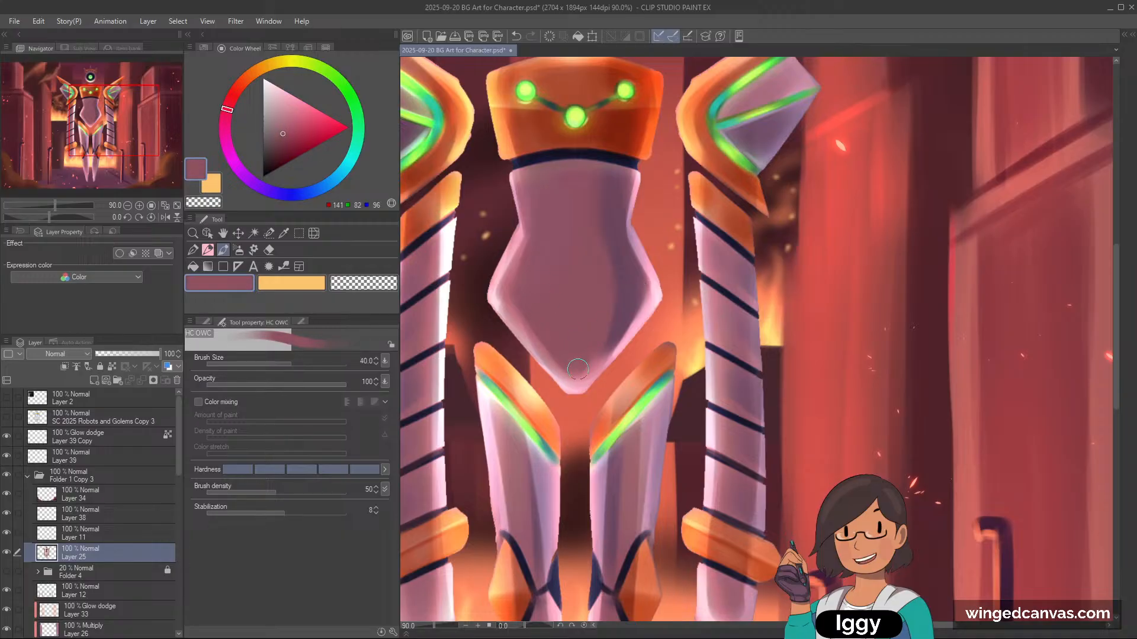
{"action": "key", "text": "bracketright"}
{"action": "key", "text": "bracketright"}
{"action": "key", "text": "bracketright"}
Step: Sharpen the pink rim light along the torso's lower right edge with sampled pink and plum at brush size 12
{"action": "left_click", "coordinate": [648, 281], "text": "alt"}
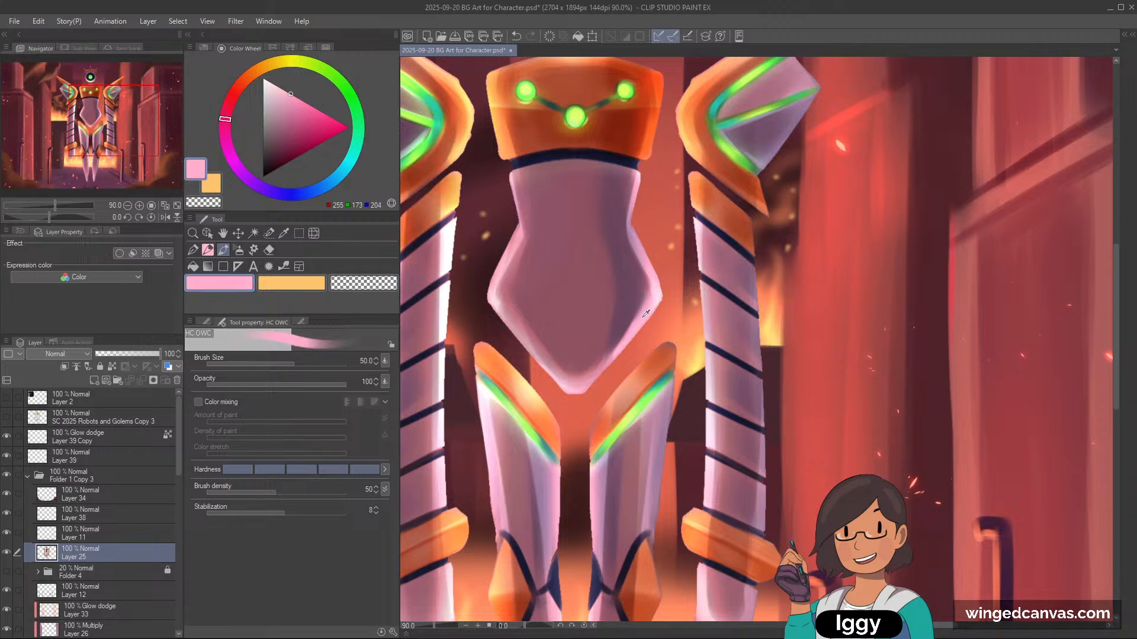
{"action": "key", "text": "bracketleft"}
{"action": "key", "text": "bracketleft"}
{"action": "key", "text": "bracketleft"}
{"action": "key", "text": "bracketleft"}
{"action": "key", "text": "bracketleft"}
{"action": "key", "text": "bracketleft"}
{"action": "key", "text": "bracketleft"}
{"action": "left_click_drag", "start_coordinate": [605, 360], "coordinate": [624, 339]}
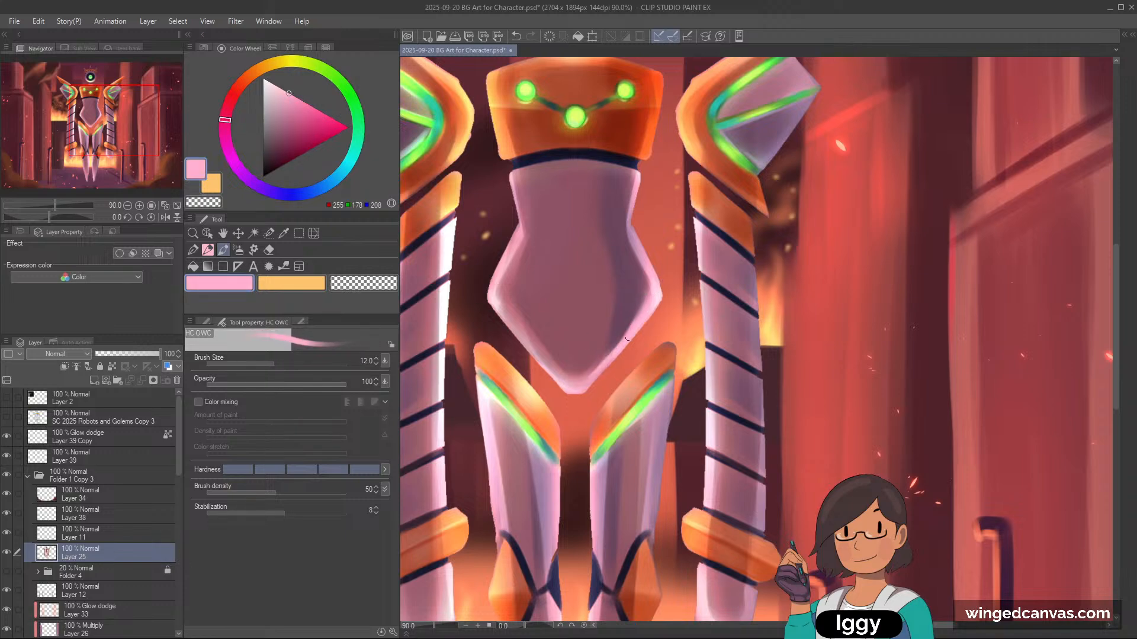
{"action": "left_click", "coordinate": [633, 295], "text": "alt"}
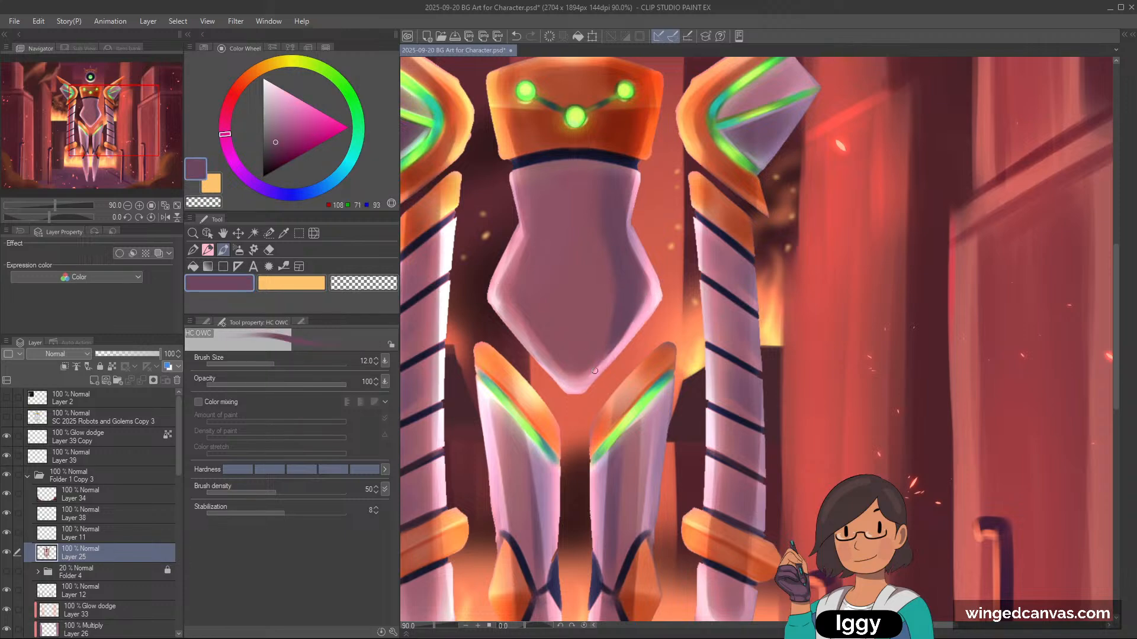
Step: Shade the thighs beneath the green strips with sampled plum of RGB 107, 69, 91 at up to brush size 30
{"action": "scroll", "coordinate": [624, 300], "scroll_direction": "down", "scroll_amount": 3}
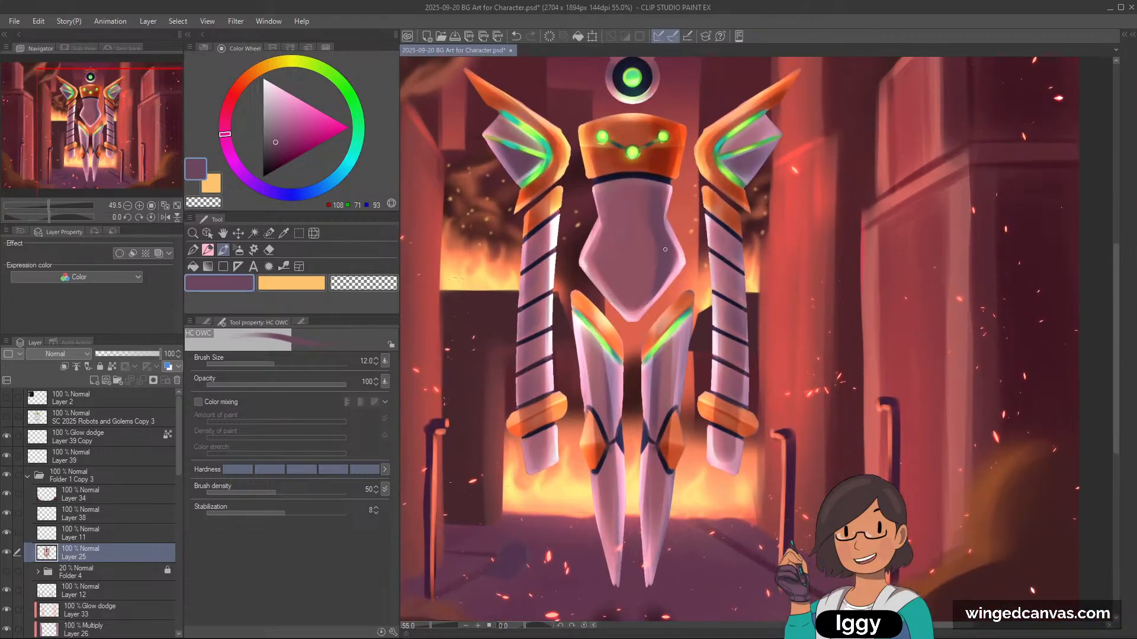
{"action": "left_click", "coordinate": [656, 375], "text": "alt"}
{"action": "scroll", "coordinate": [656, 374], "scroll_direction": "up", "scroll_amount": 1}
{"action": "key", "text": "bracketright"}
{"action": "key", "text": "bracketright"}
{"action": "key", "text": "bracketright"}
{"action": "key", "text": "bracketright"}
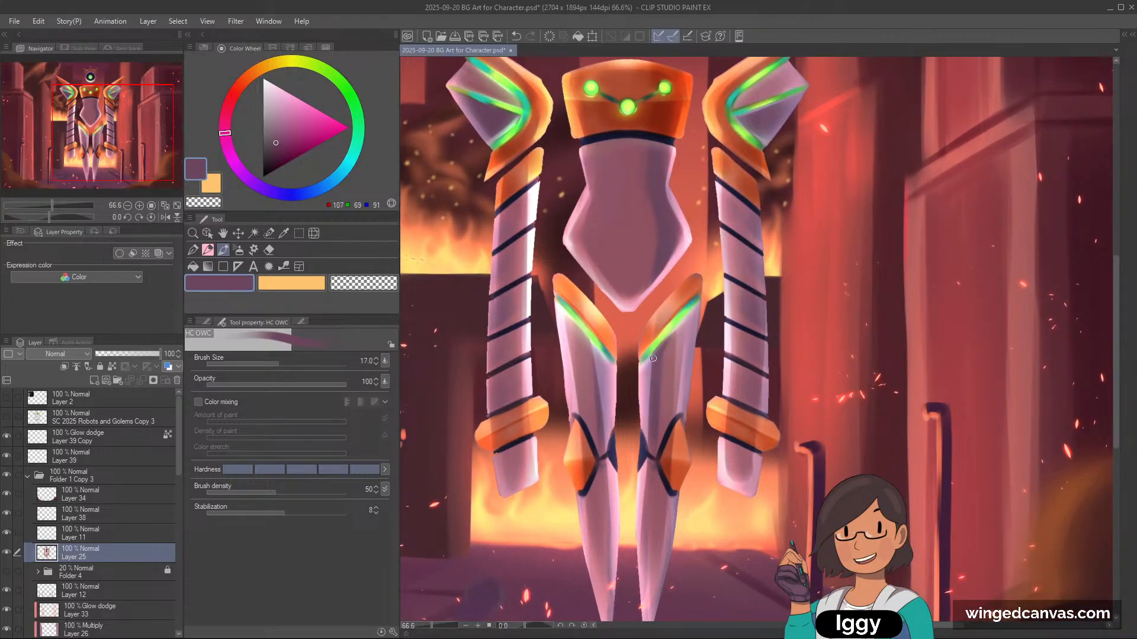
{"action": "key", "text": "bracketright"}
{"action": "key", "text": "bracketright"}
{"action": "left_click_drag", "start_coordinate": [595, 353], "coordinate": [605, 414]}
{"action": "left_click_drag", "start_coordinate": [598, 358], "coordinate": [606, 417]}
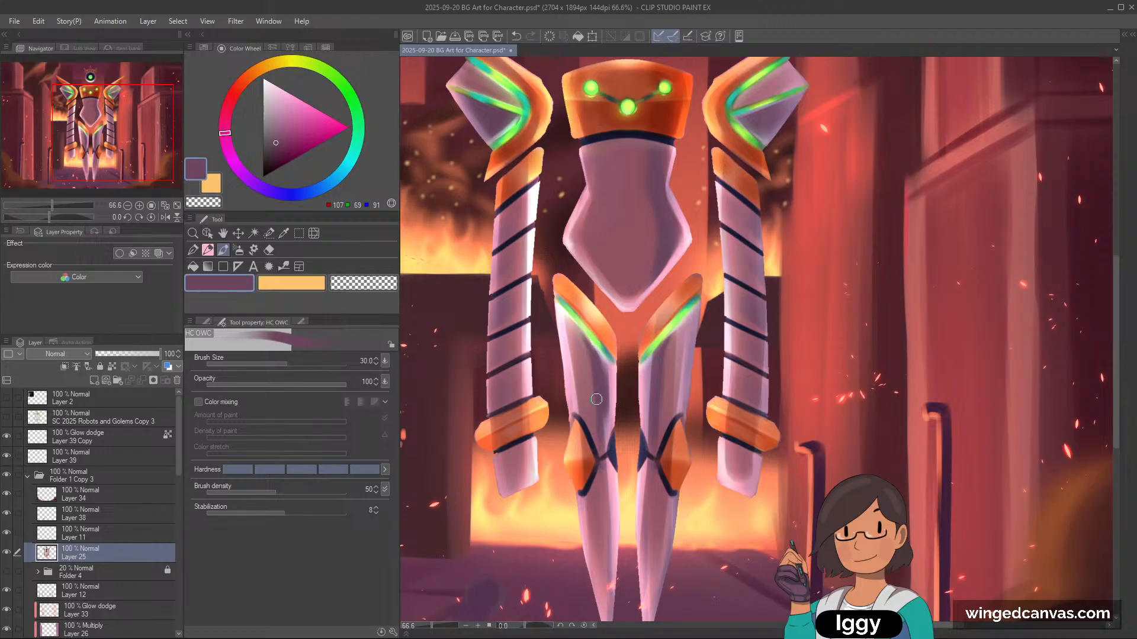
Step: Blend the thigh shading with a sampled rose of RGB 153, 96, 105 at brush size 50
{"action": "scroll", "coordinate": [605, 438], "scroll_direction": "down", "scroll_amount": 3}
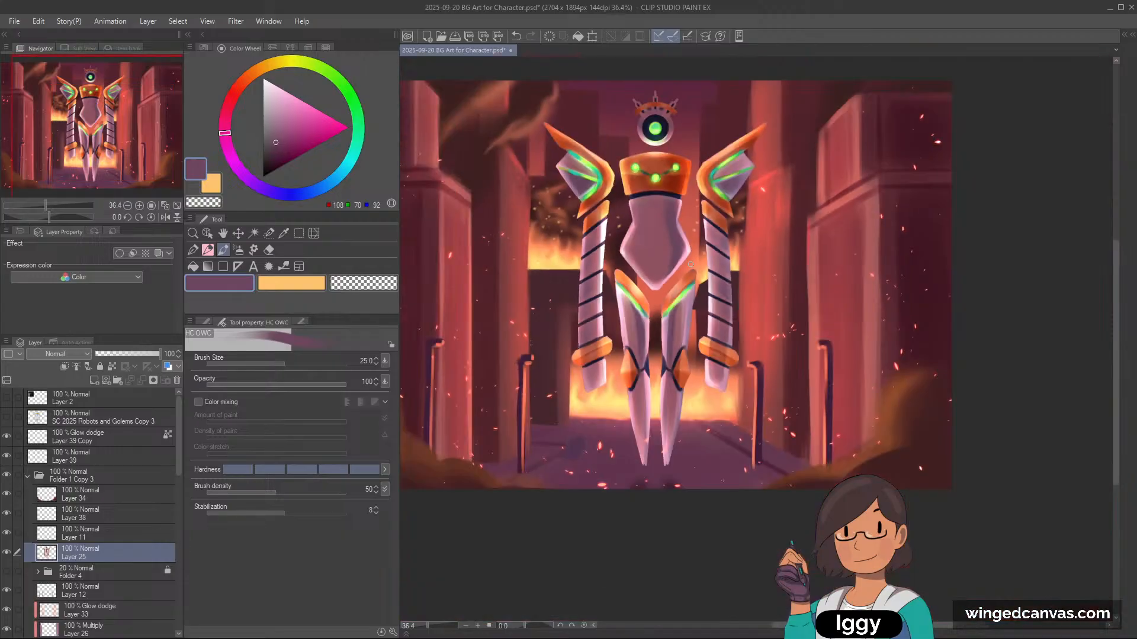
{"action": "scroll", "coordinate": [671, 327], "scroll_direction": "up", "scroll_amount": 3}
{"action": "left_click", "coordinate": [672, 326], "text": "alt"}
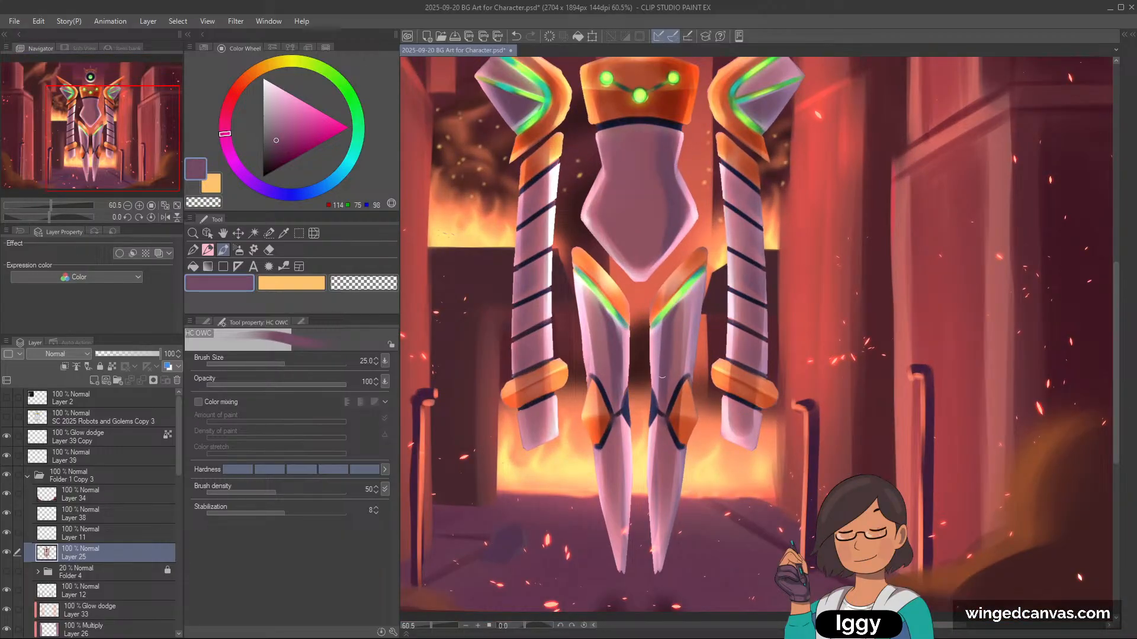
{"action": "key", "text": "bracketright"}
{"action": "key", "text": "bracketright"}
{"action": "key", "text": "bracketright"}
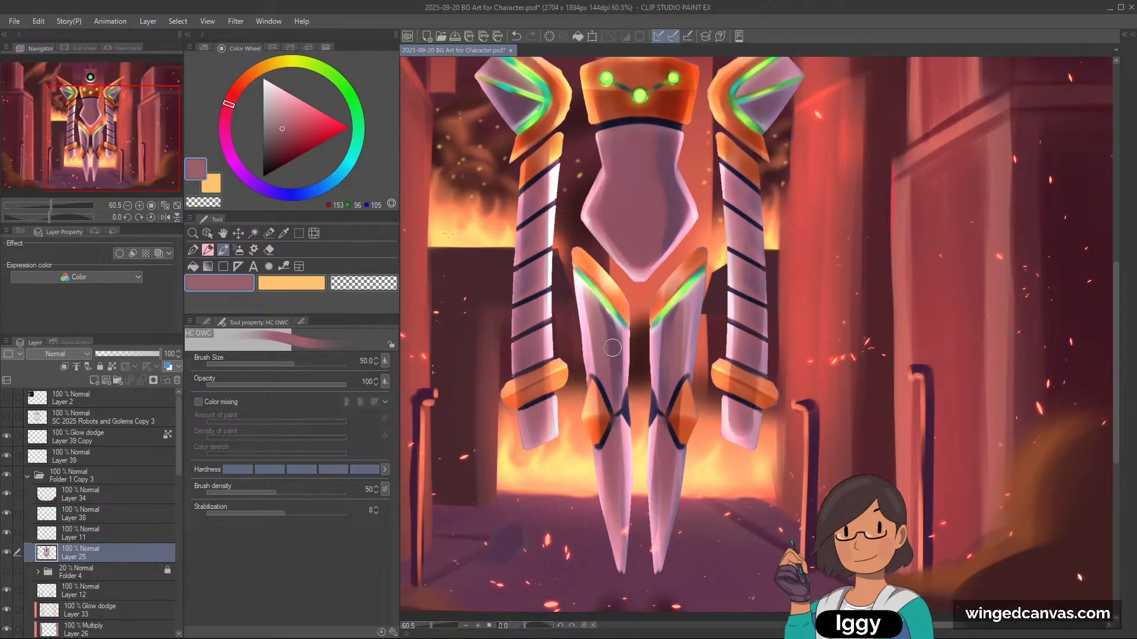
{"action": "left_click_drag", "start_coordinate": [612, 347], "coordinate": [605, 321]}
Step: Touch up the left shoulder wing with sampled rose and a dark orange of RGB 170, 68, 38 at brush size 20
{"action": "scroll", "coordinate": [679, 237], "scroll_direction": "down", "scroll_amount": 2}
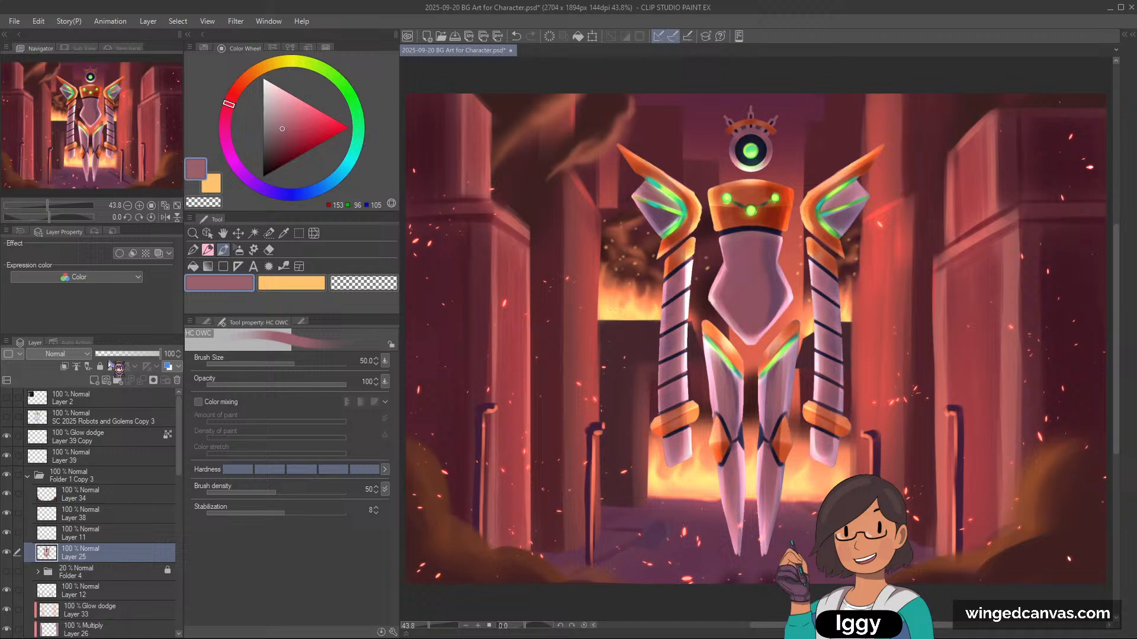
{"action": "left_click", "coordinate": [177, 206]}
{"action": "scroll", "coordinate": [638, 217], "scroll_direction": "up", "scroll_amount": 2}
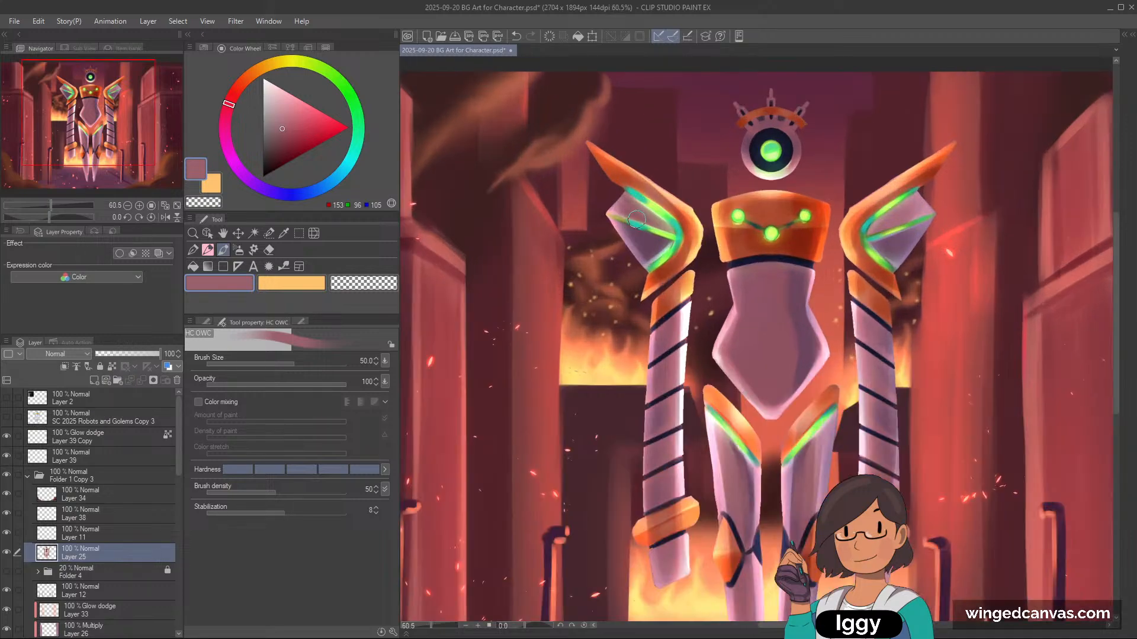
{"action": "left_click", "coordinate": [638, 216], "text": "alt"}
{"action": "scroll", "coordinate": [627, 206], "scroll_direction": "up", "scroll_amount": 2}
{"action": "left_click", "coordinate": [627, 206], "text": "alt"}
{"action": "key", "text": "bracketleft"}
{"action": "key", "text": "bracketleft"}
{"action": "key", "text": "bracketleft"}
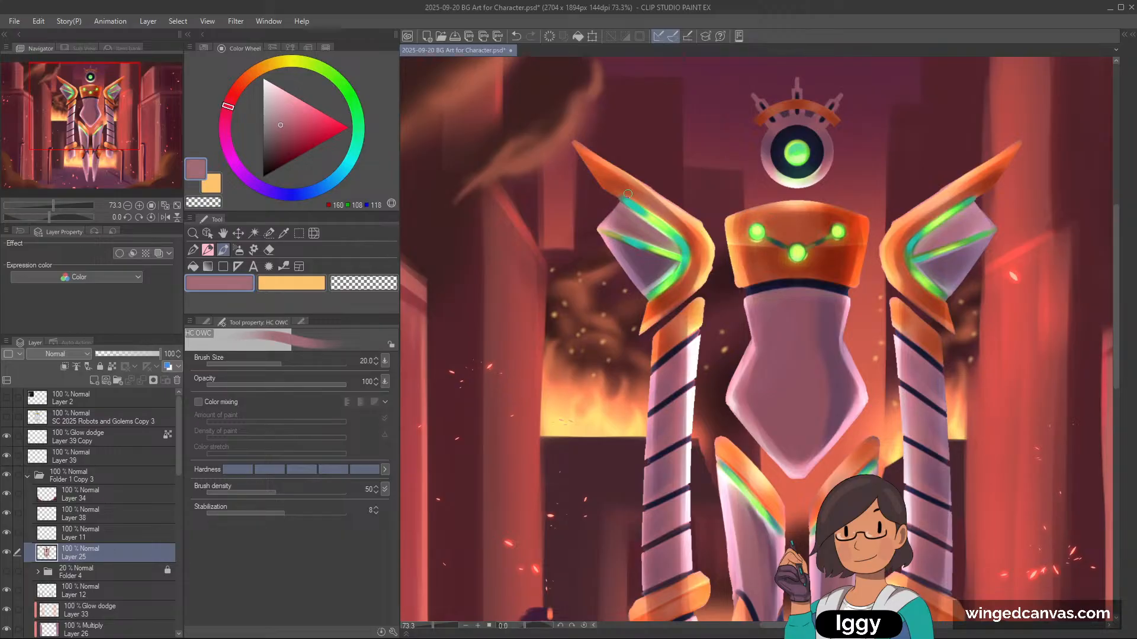
{"action": "left_click", "coordinate": [634, 190], "text": "alt"}
{"action": "left_click_drag", "start_coordinate": [640, 202], "coordinate": [688, 242]}
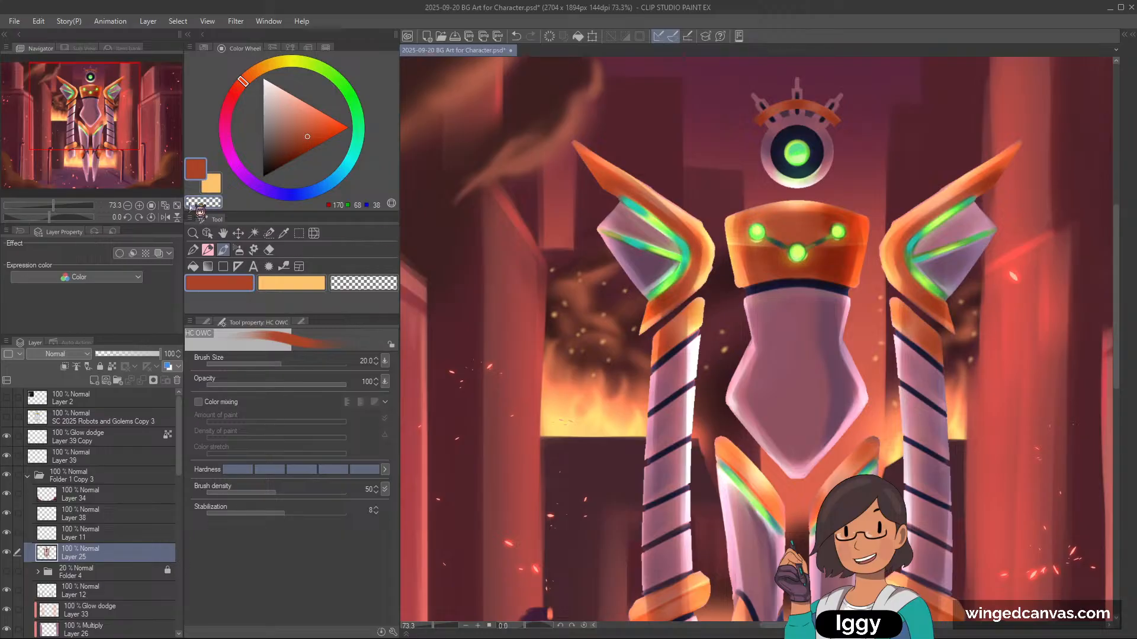
Step: Paint yellow highlights of RGB 255, 237, 138 along the inner edges of both orange shoulder frames at brush size 12
{"action": "scroll", "coordinate": [716, 194], "scroll_direction": "down", "scroll_amount": 3}
{"action": "scroll", "coordinate": [716, 194], "scroll_direction": "up", "scroll_amount": 3}
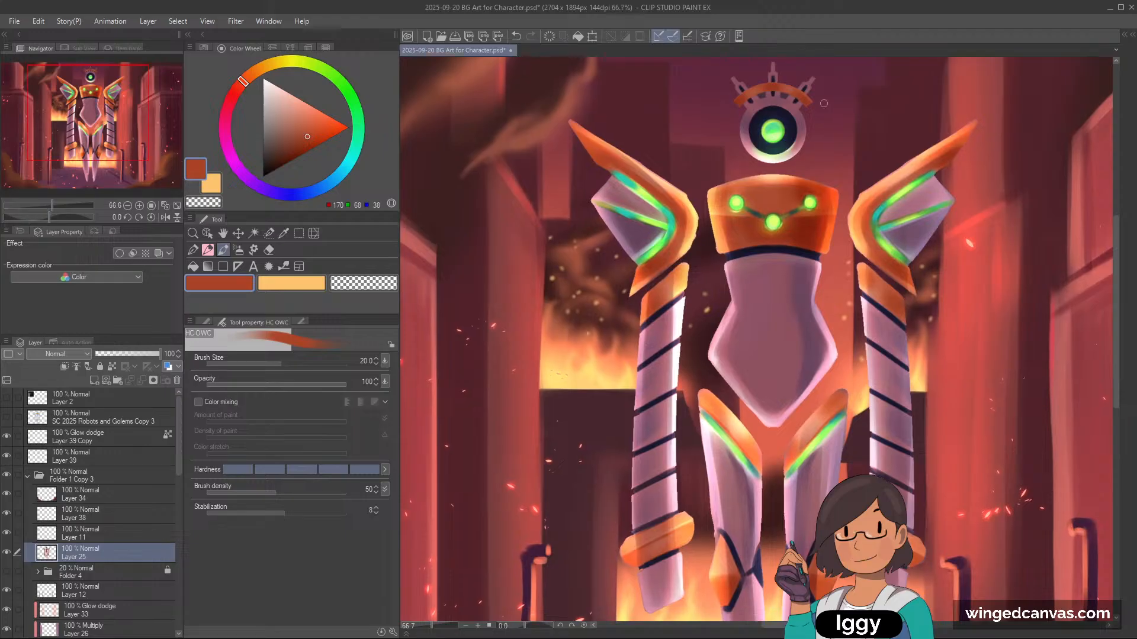
{"action": "scroll", "coordinate": [715, 195], "scroll_direction": "up", "scroll_amount": 1}
{"action": "left_click", "coordinate": [682, 214], "text": "alt"}
{"action": "key", "text": "bracketleft"}
{"action": "key", "text": "bracketleft"}
{"action": "key", "text": "bracketleft"}
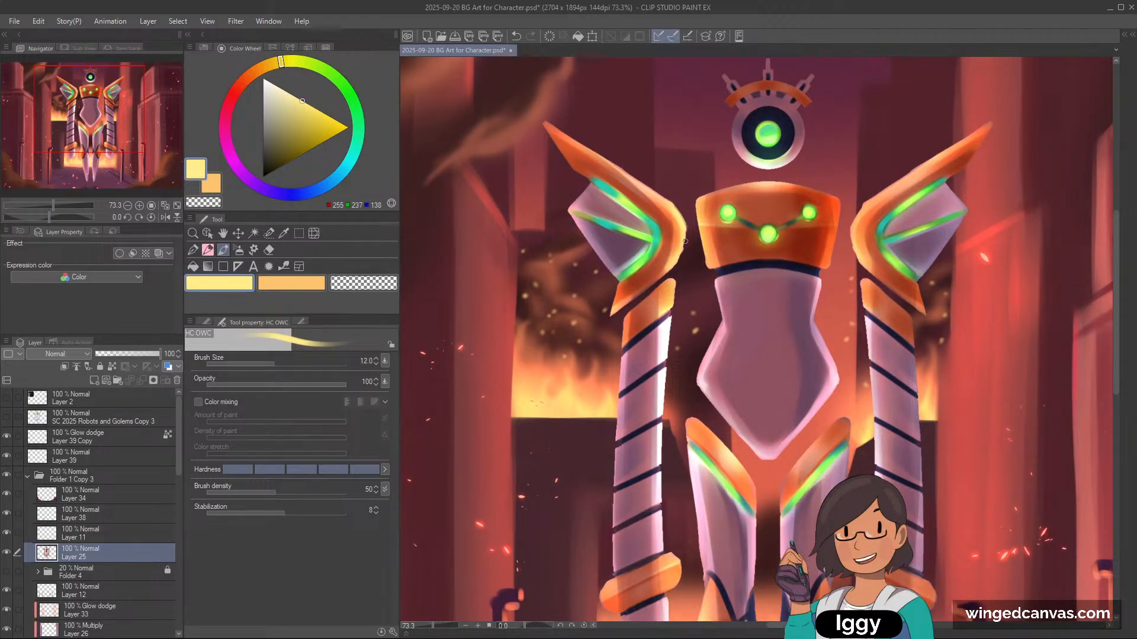
{"action": "left_click_drag", "start_coordinate": [681, 242], "coordinate": [676, 261]}
{"action": "left_click_drag", "start_coordinate": [864, 205], "coordinate": [854, 247]}
{"action": "left_click_drag", "start_coordinate": [109, 140], "coordinate": [119, 144]}
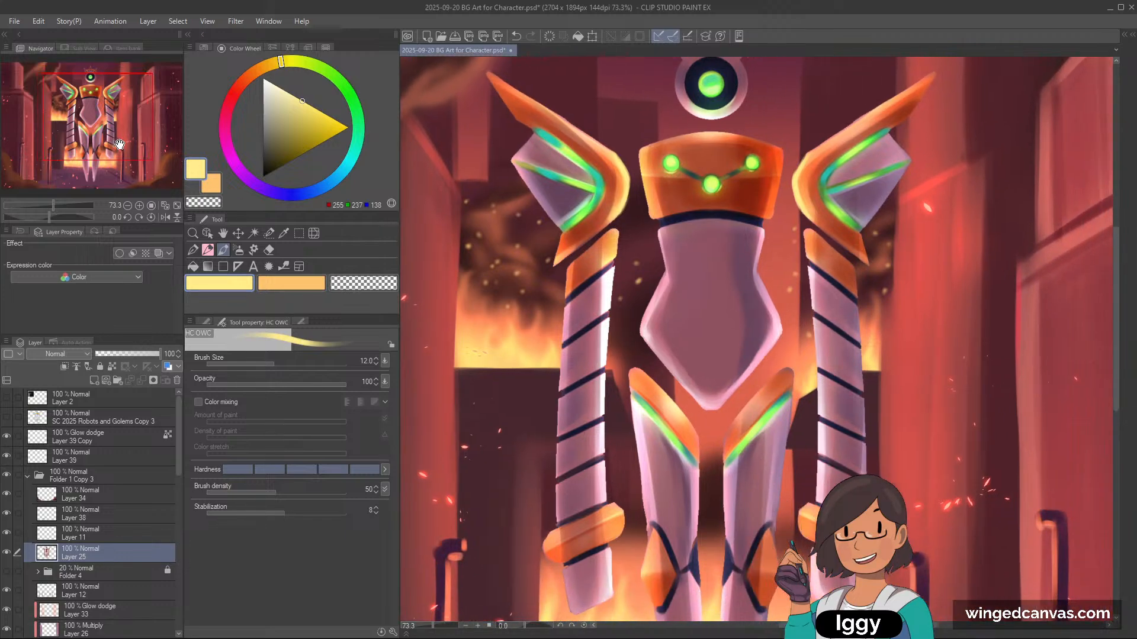
Step: Blend the right shoulder frame with sampled oranges of RGB 253, 146, 73 and 255, 128, 65
{"action": "left_click", "coordinate": [803, 184], "text": "alt"}
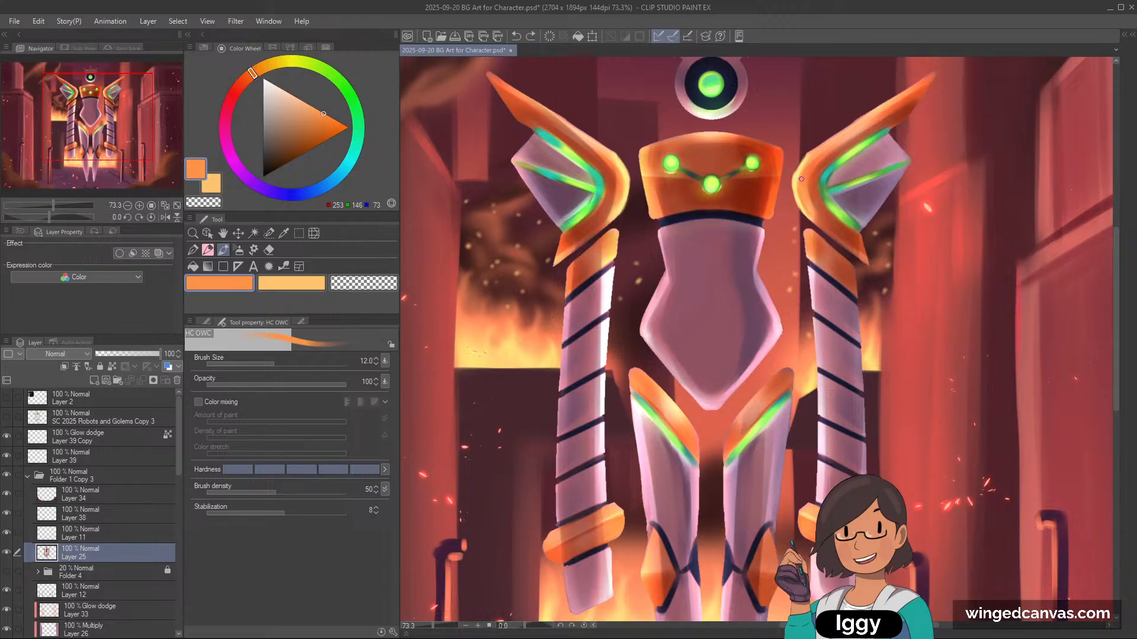
{"action": "left_click", "coordinate": [825, 80], "text": "alt"}
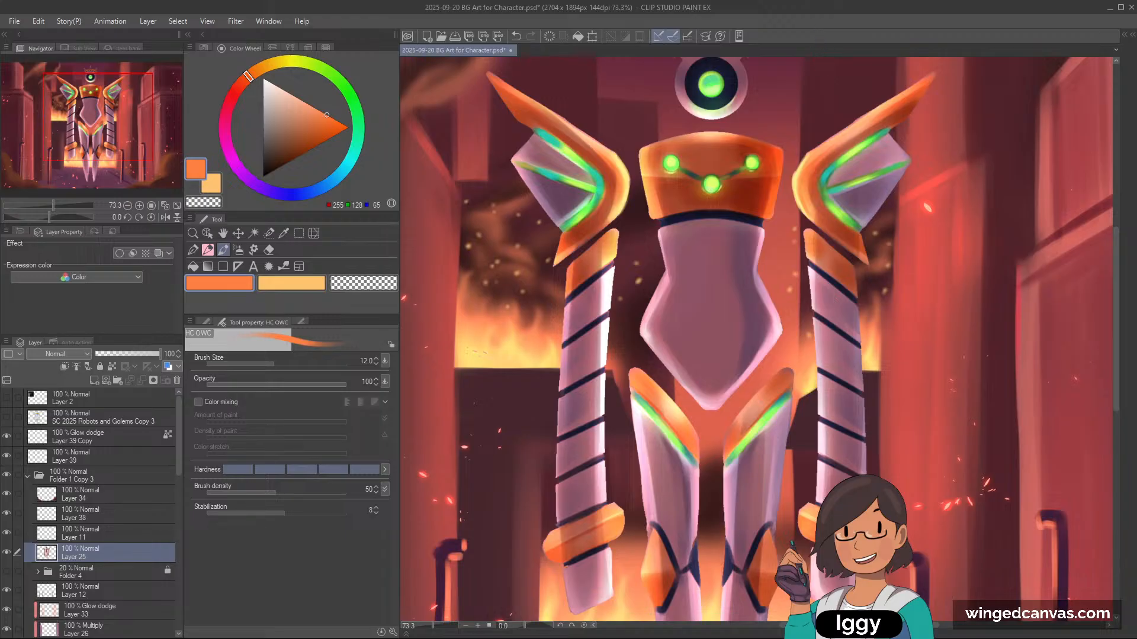
{"action": "key", "text": "bracketright"}
{"action": "key", "text": "bracketright"}
Step: Shade the orange cap on the left upper arm with a dark orange of RGB 175, 70, 42
{"action": "left_click", "coordinate": [588, 260], "text": "alt"}
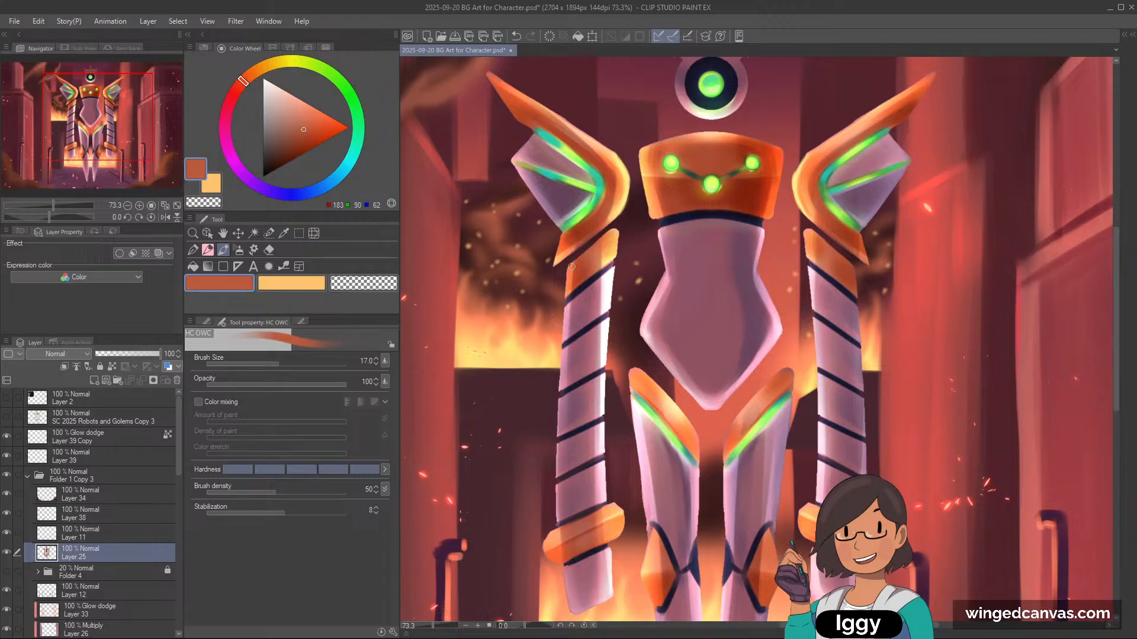
{"action": "left_click", "coordinate": [579, 265], "text": "alt"}
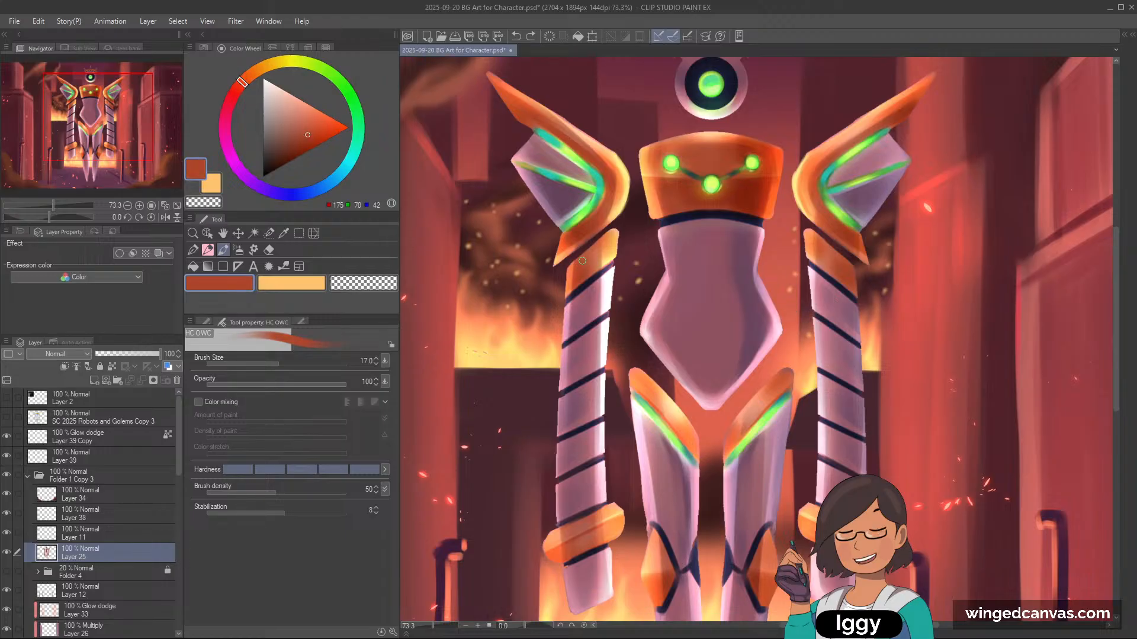
{"action": "key", "text": "bracketleft"}
{"action": "key", "text": "bracketleft"}
{"action": "left_click_drag", "start_coordinate": [579, 259], "coordinate": [607, 234]}
Step: Deepen the left arm cap's shading with broader dark orange strokes at brush size 40 and check the whole illustration
{"action": "key", "text": "bracketright"}
{"action": "key", "text": "bracketright"}
{"action": "key", "text": "bracketright"}
{"action": "key", "text": "bracketright"}
{"action": "key", "text": "bracketright"}
{"action": "key", "text": "bracketright"}
{"action": "left_click_drag", "start_coordinate": [605, 244], "coordinate": [584, 272]}
{"action": "left_click", "coordinate": [610, 244], "text": "alt"}
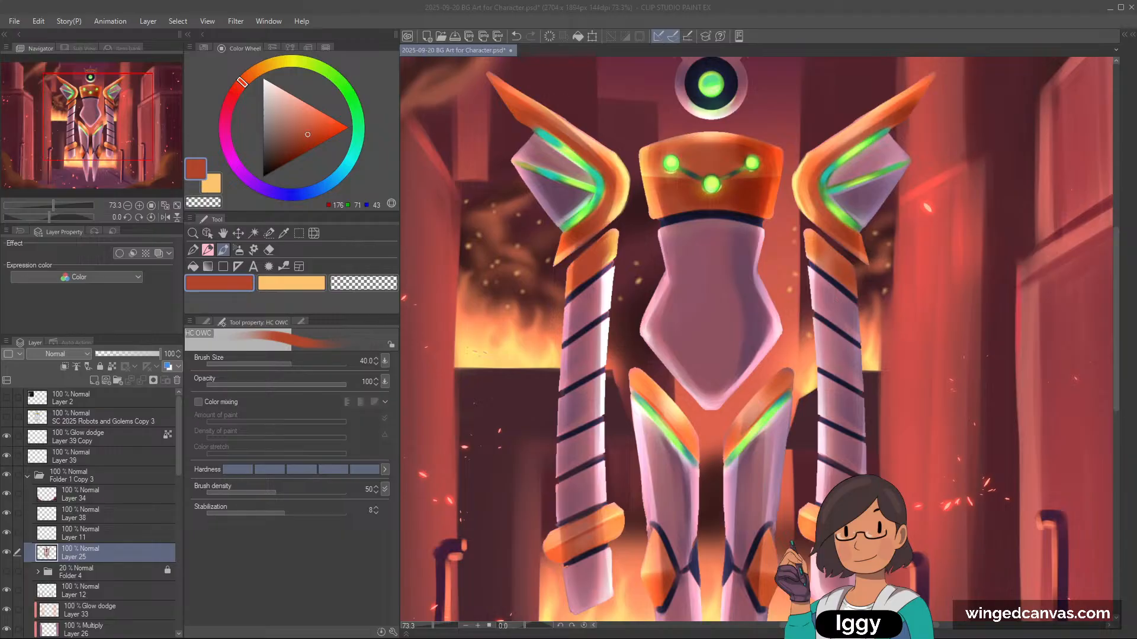
{"action": "left_click", "coordinate": [177, 205]}
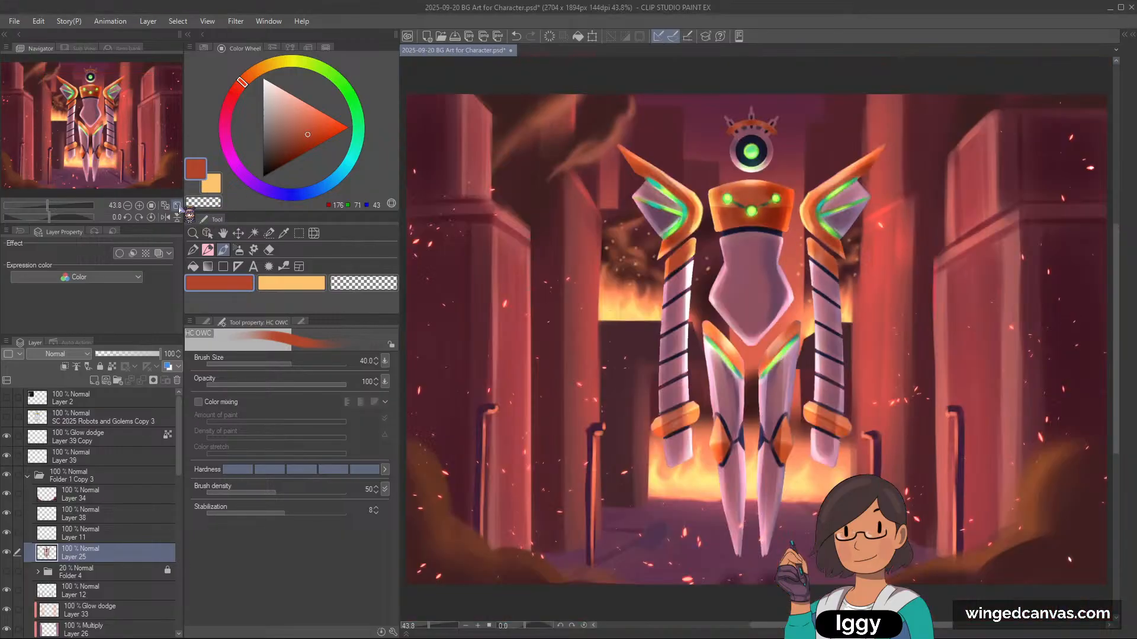